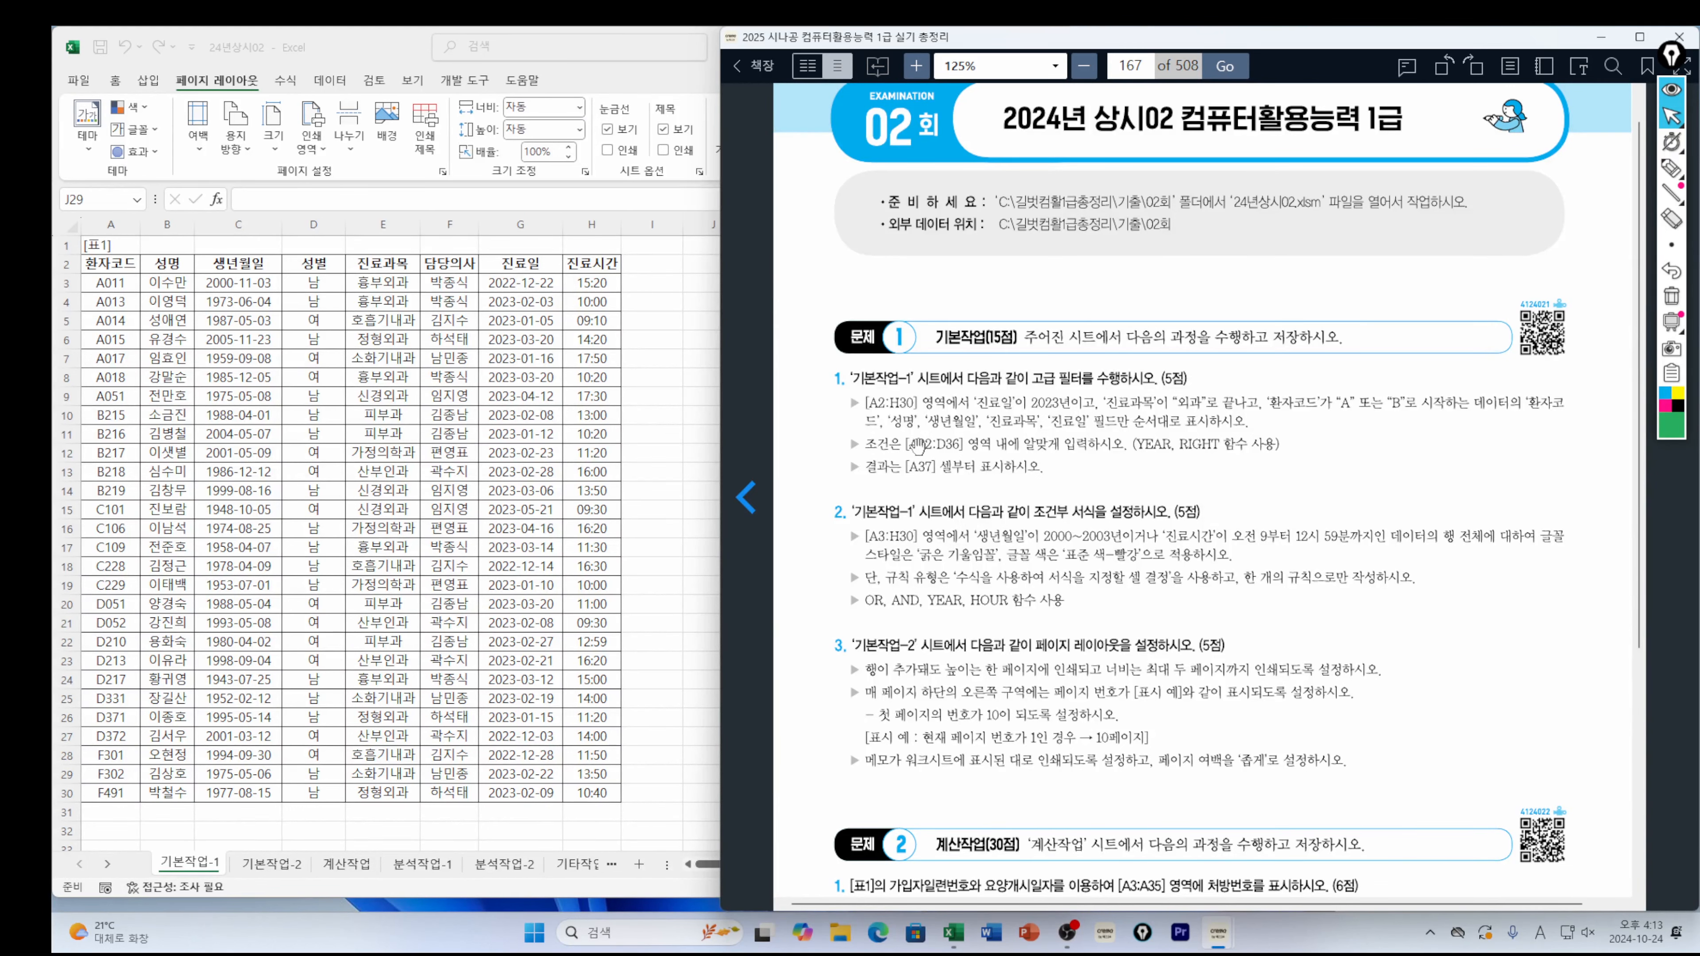
# Enter the criteria heading 조건 in cell A32 below the patient table
pyautogui.click(139, 820)
pyautogui.click(117, 827)
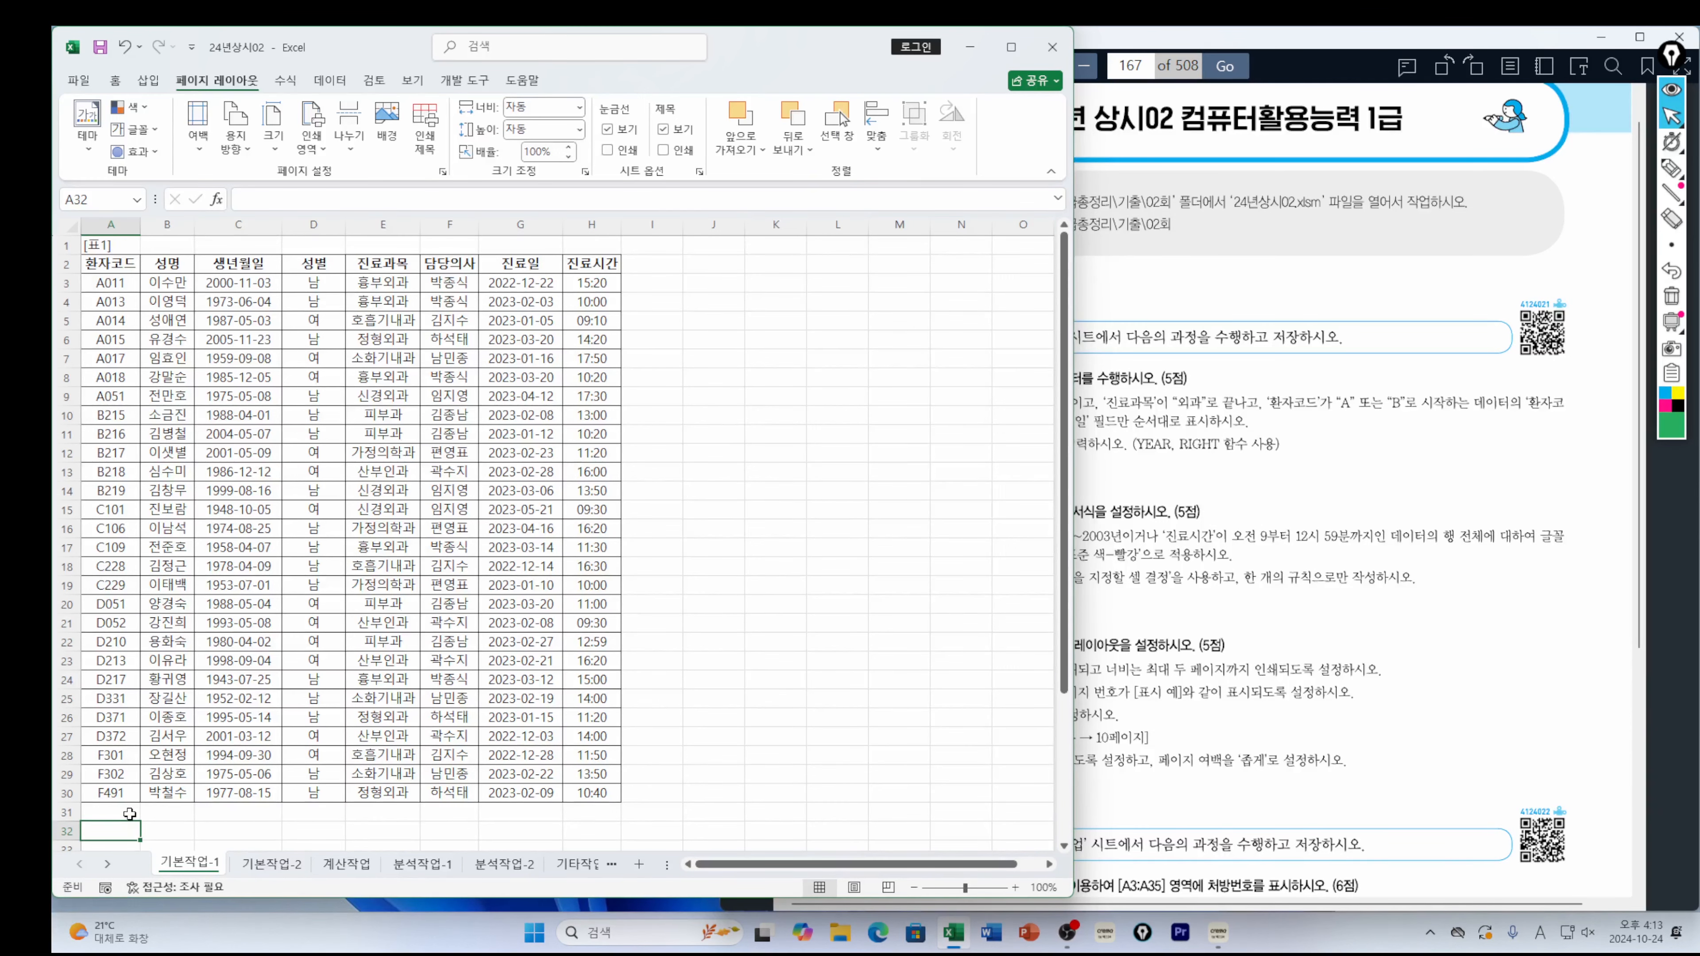
pyautogui.write('조건')
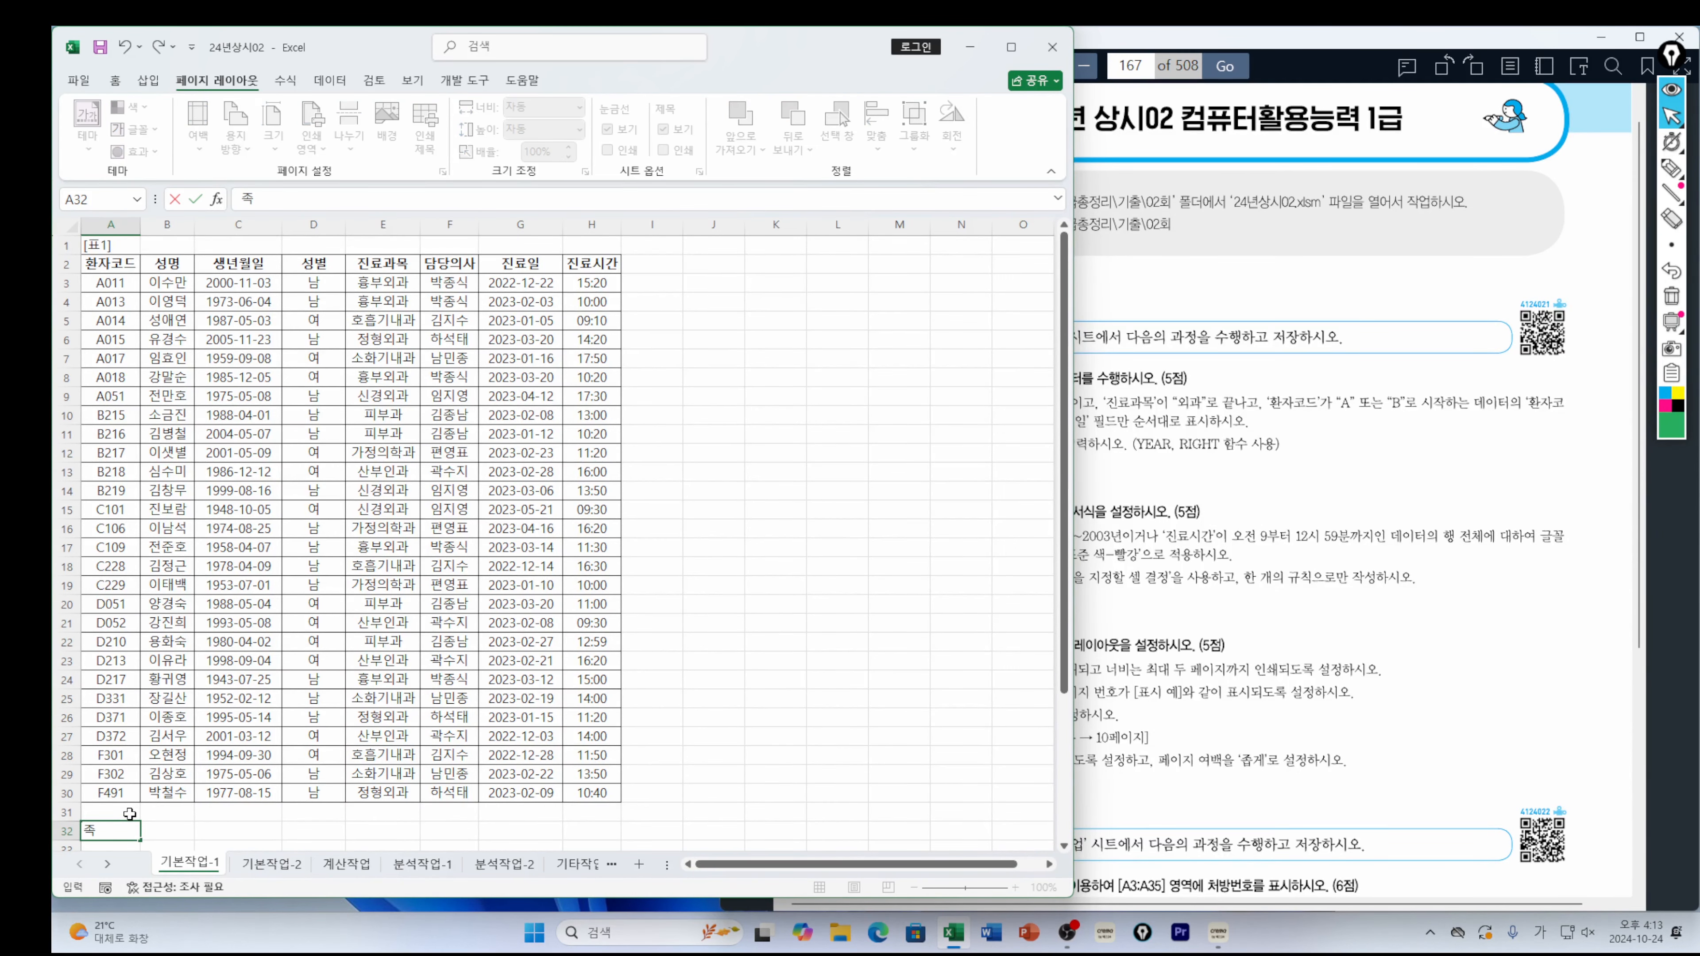
pyautogui.press('Return')
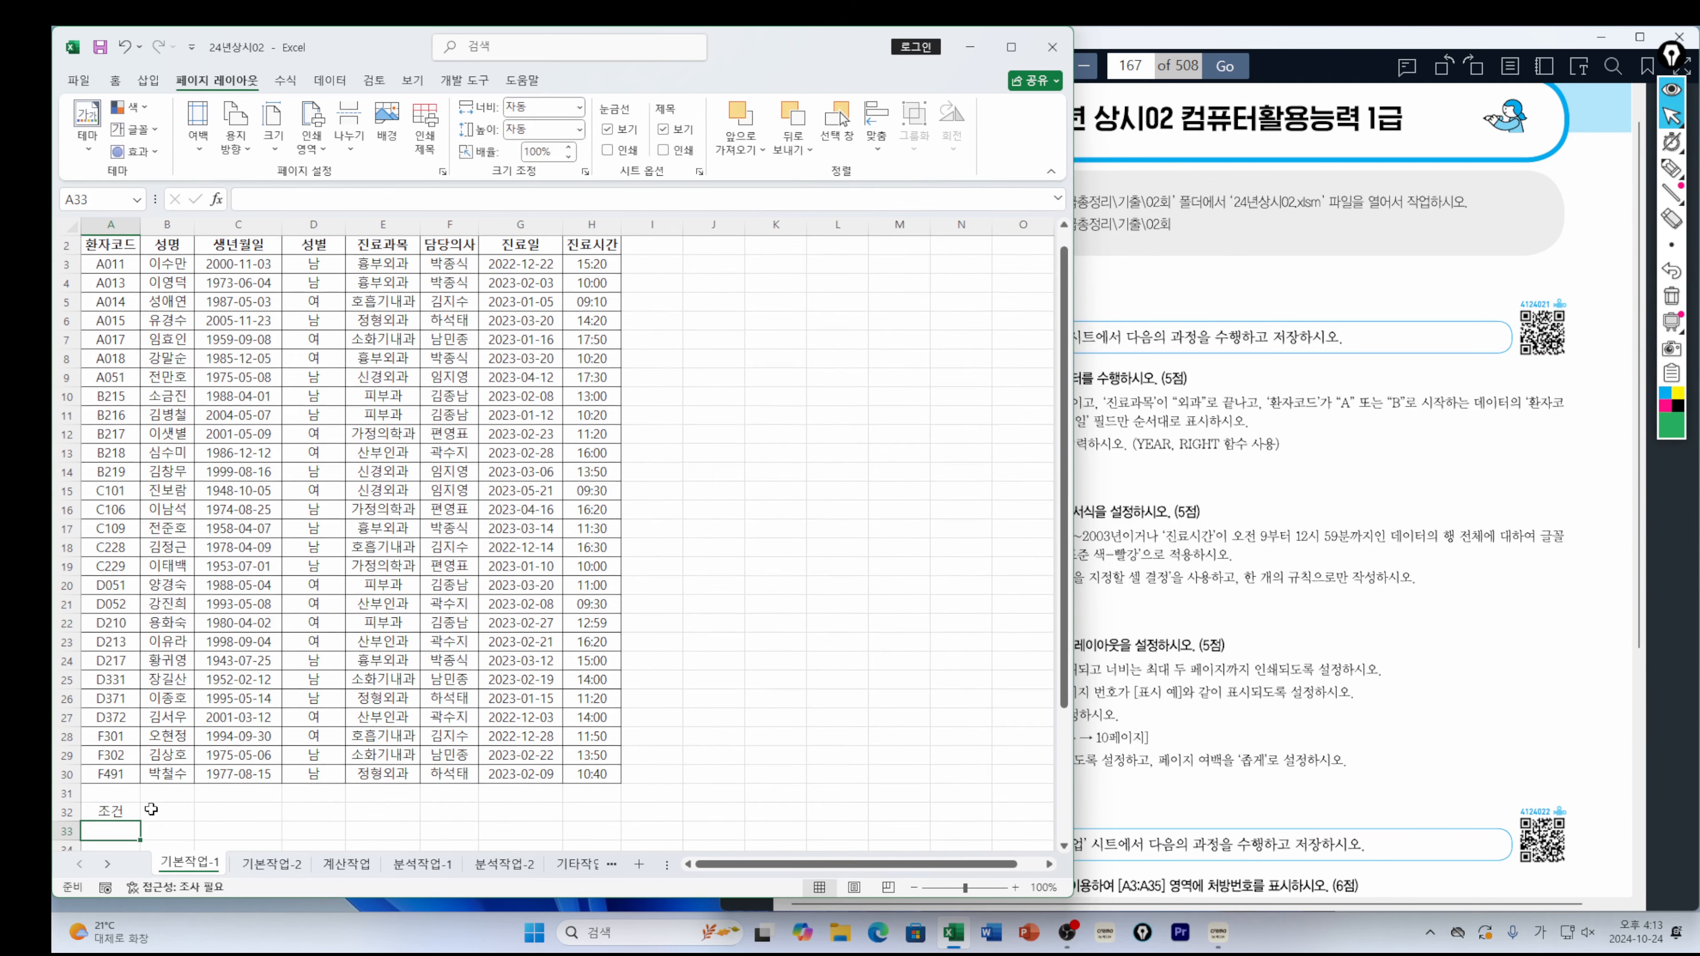
# Begin the criteria formula in A33 by testing that the treatment date's year is 2023: =(YEAR(G3)=2023)*(
pyautogui.write('=(')
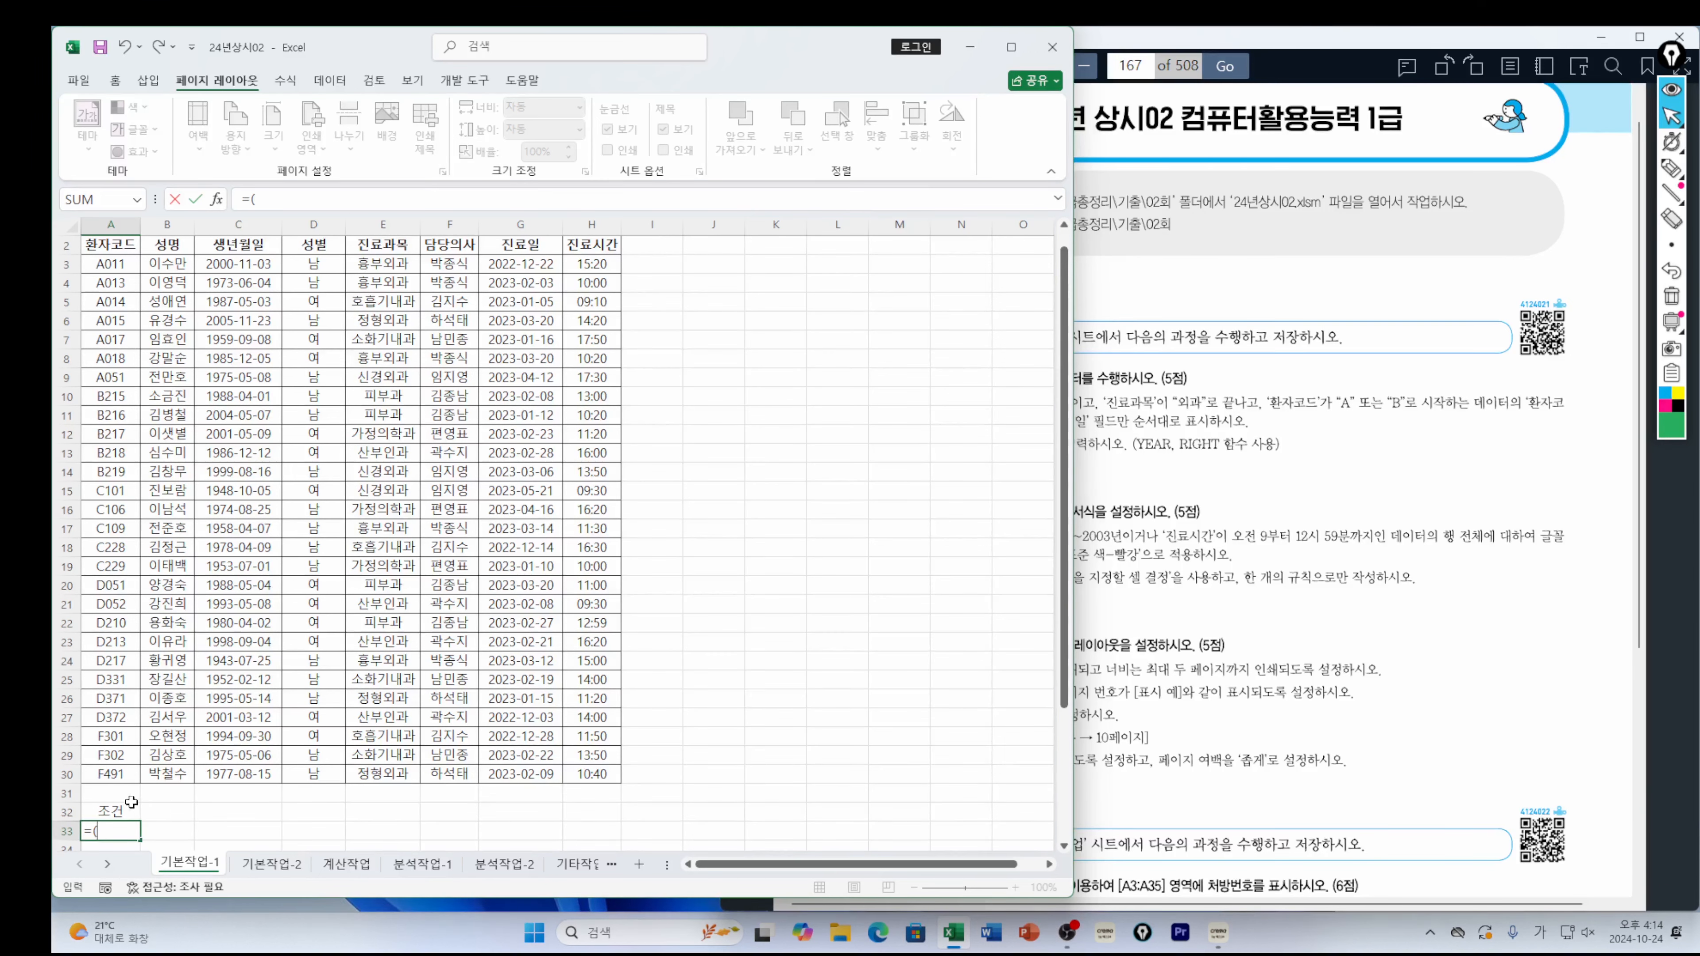
pyautogui.click(1107, 422)
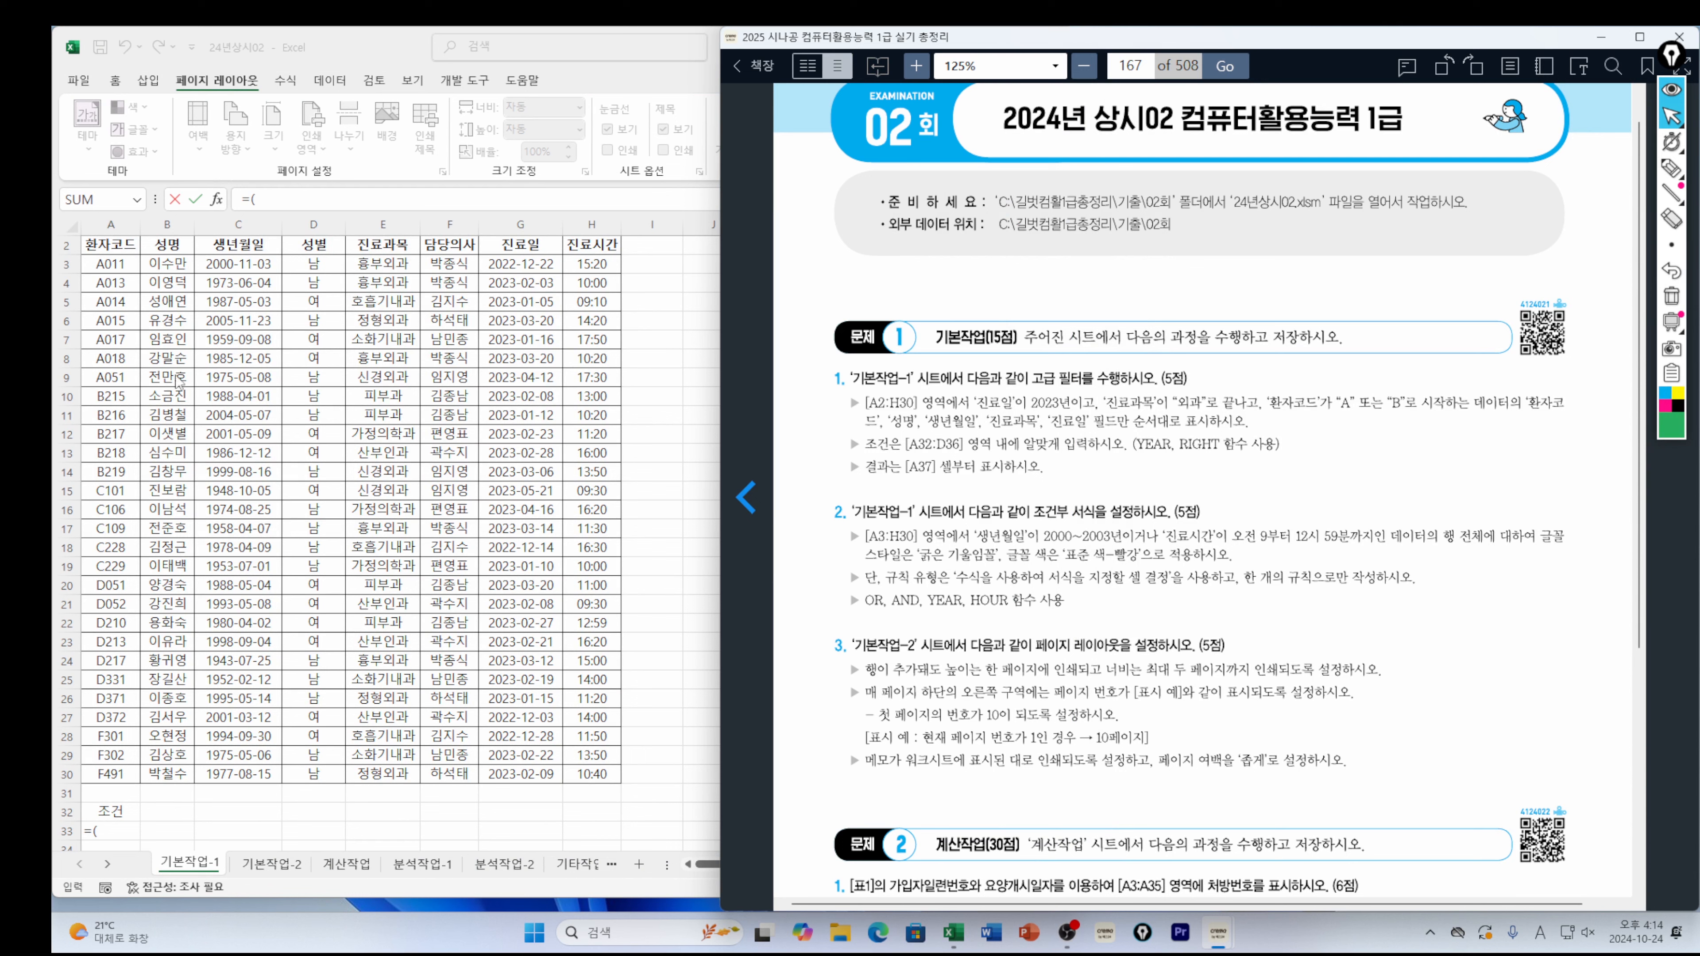
pyautogui.click(115, 831)
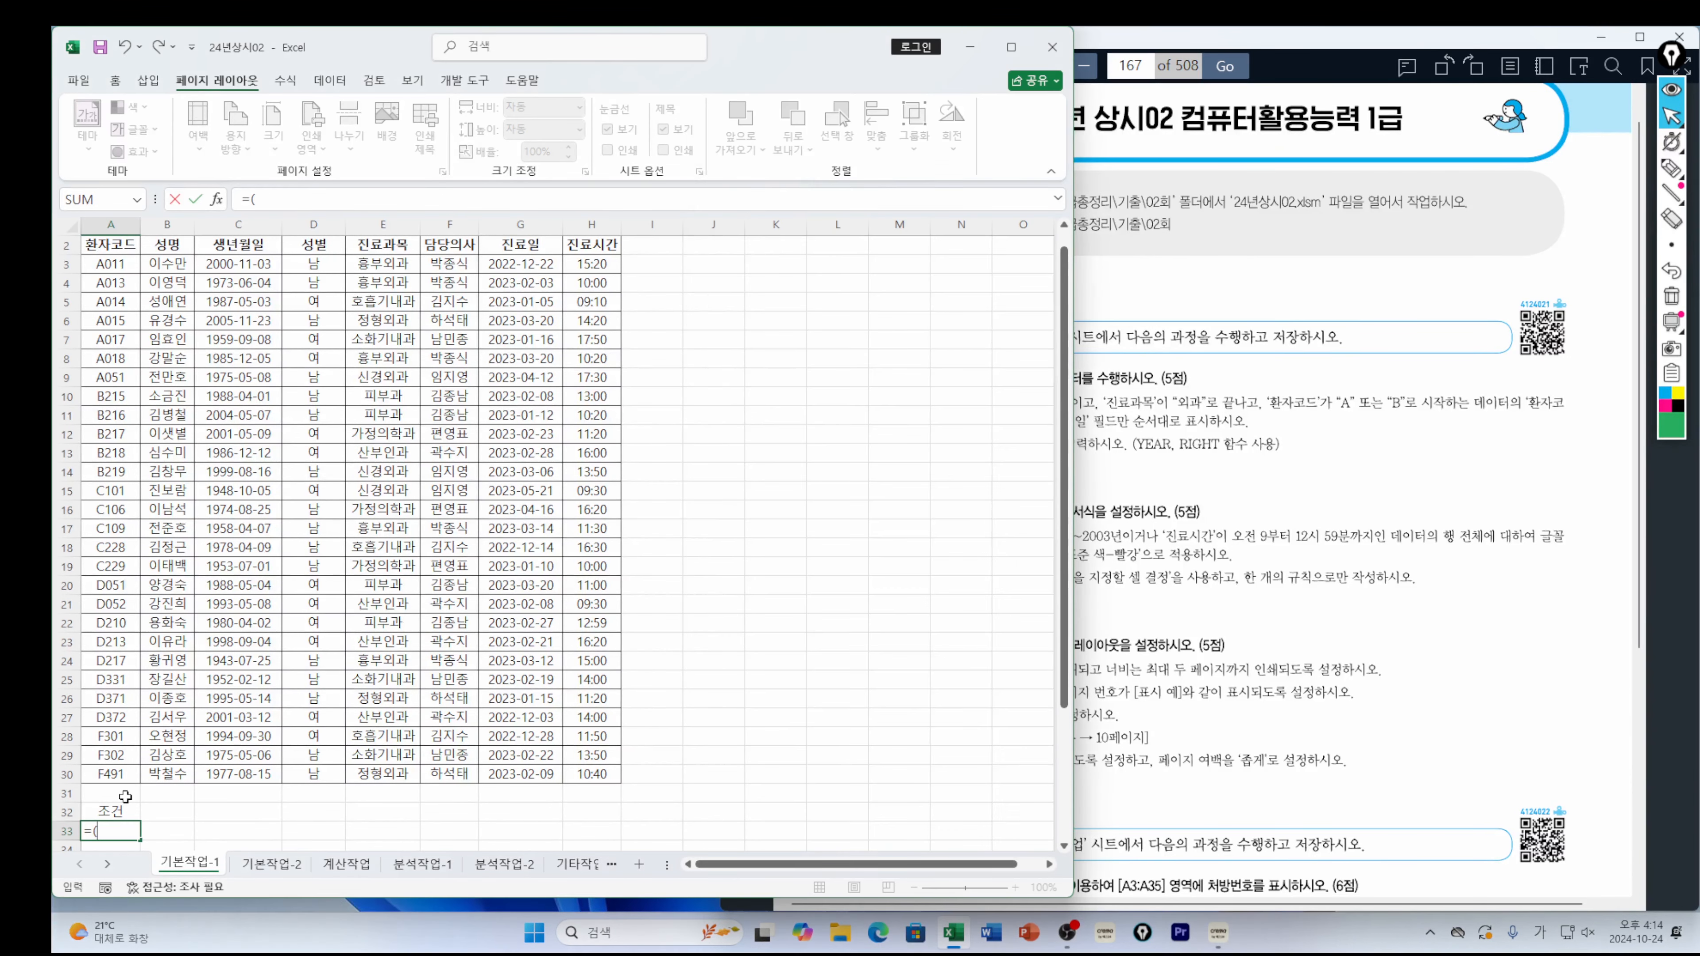
pyautogui.write('ye')
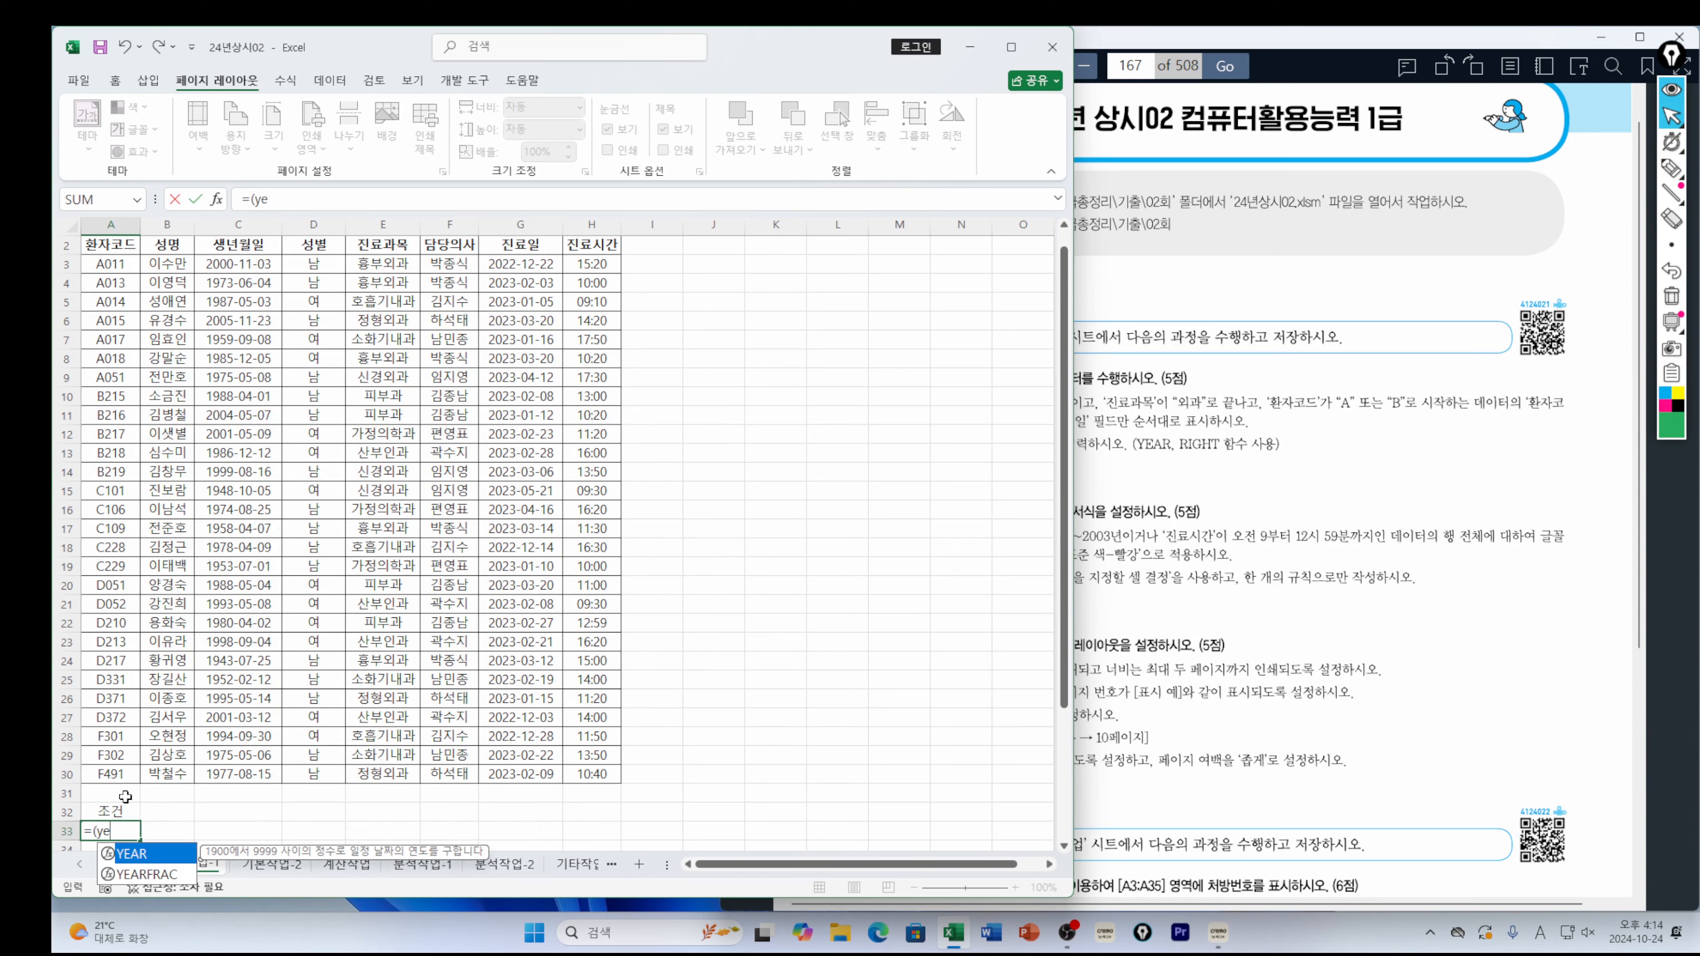
pyautogui.write('a')
pyautogui.press('Tab')
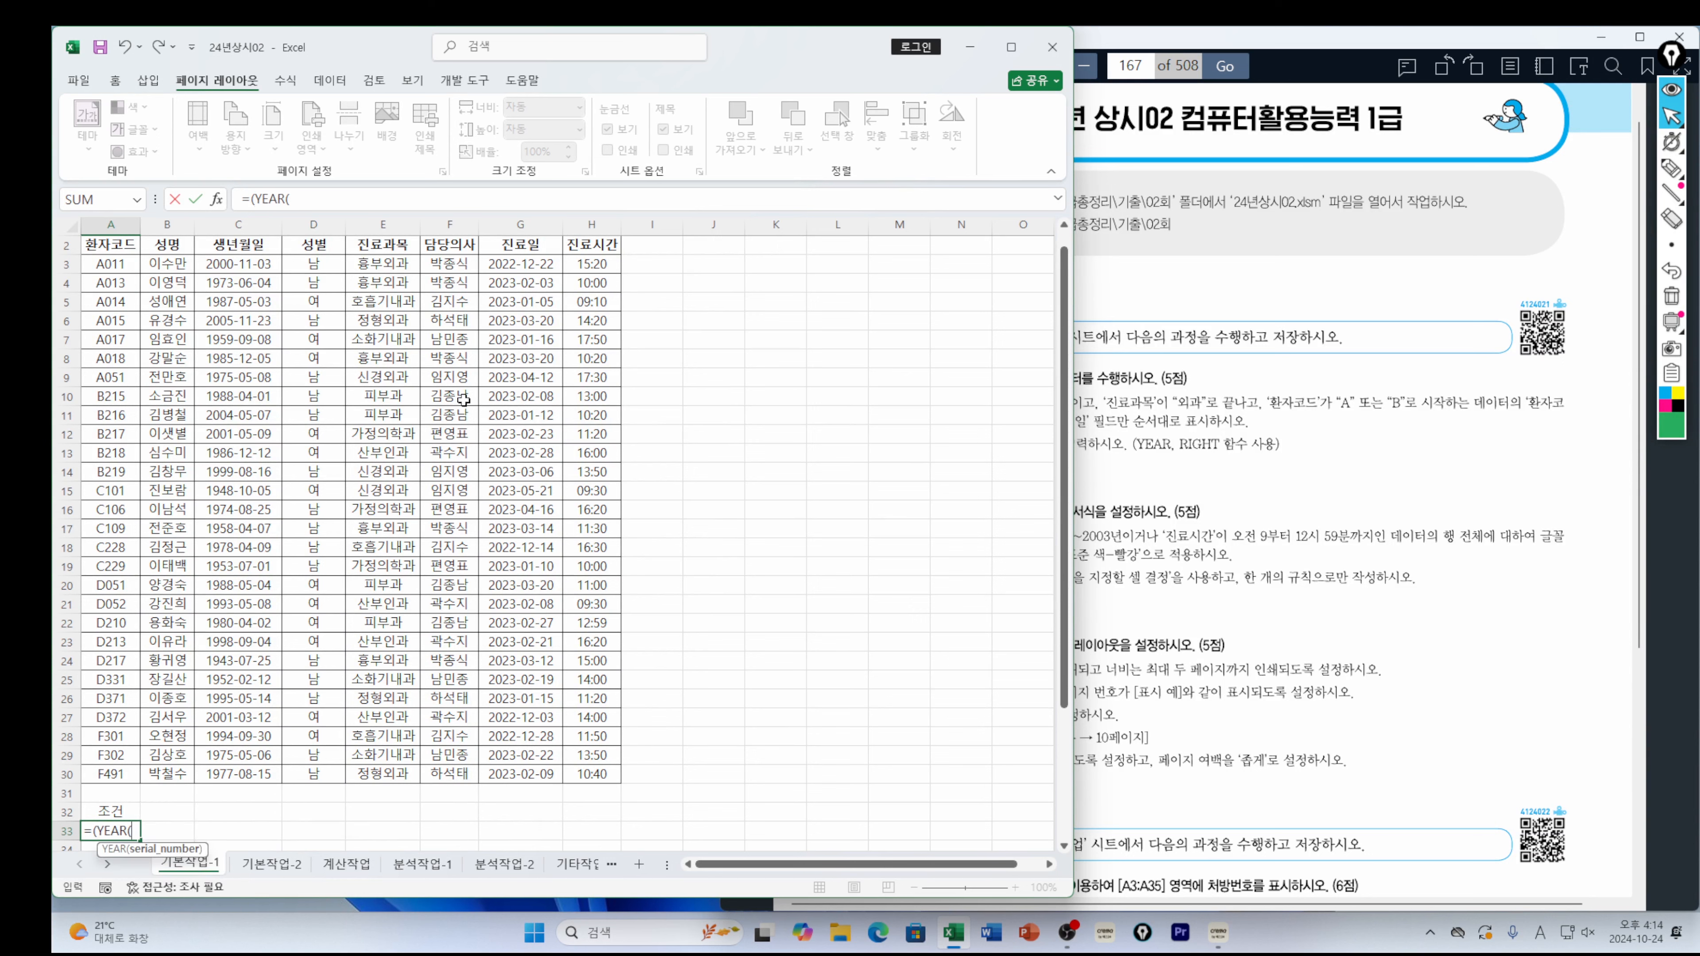
pyautogui.click(544, 264)
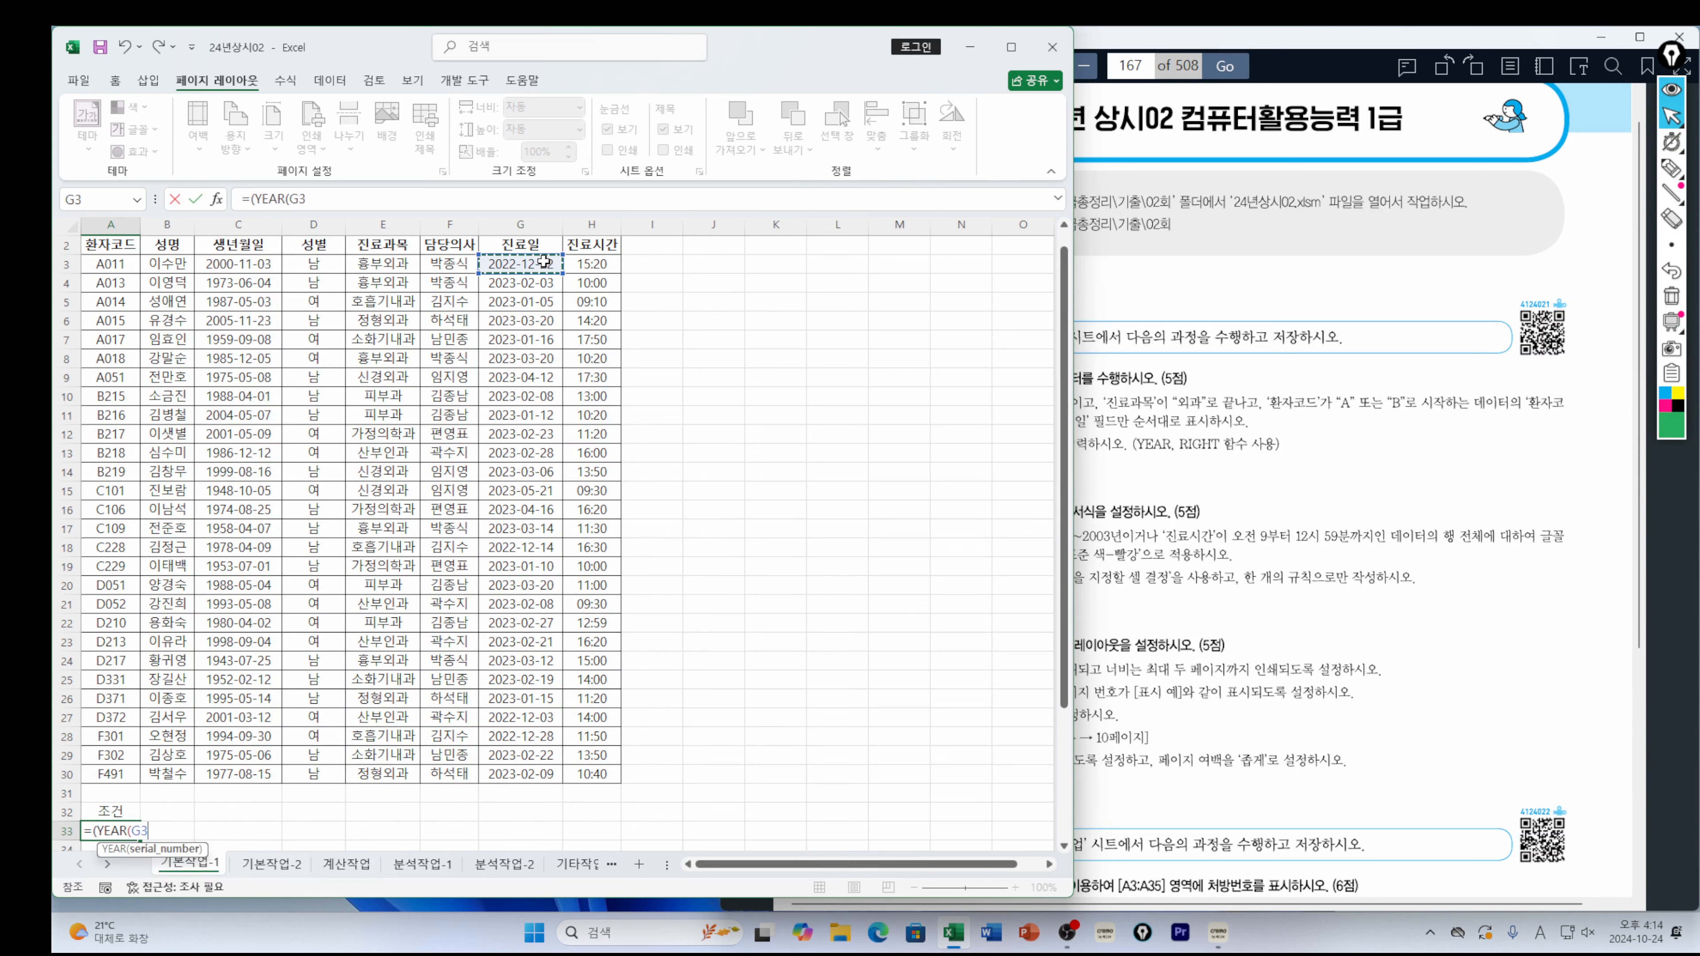
pyautogui.write(')=2023)*(')
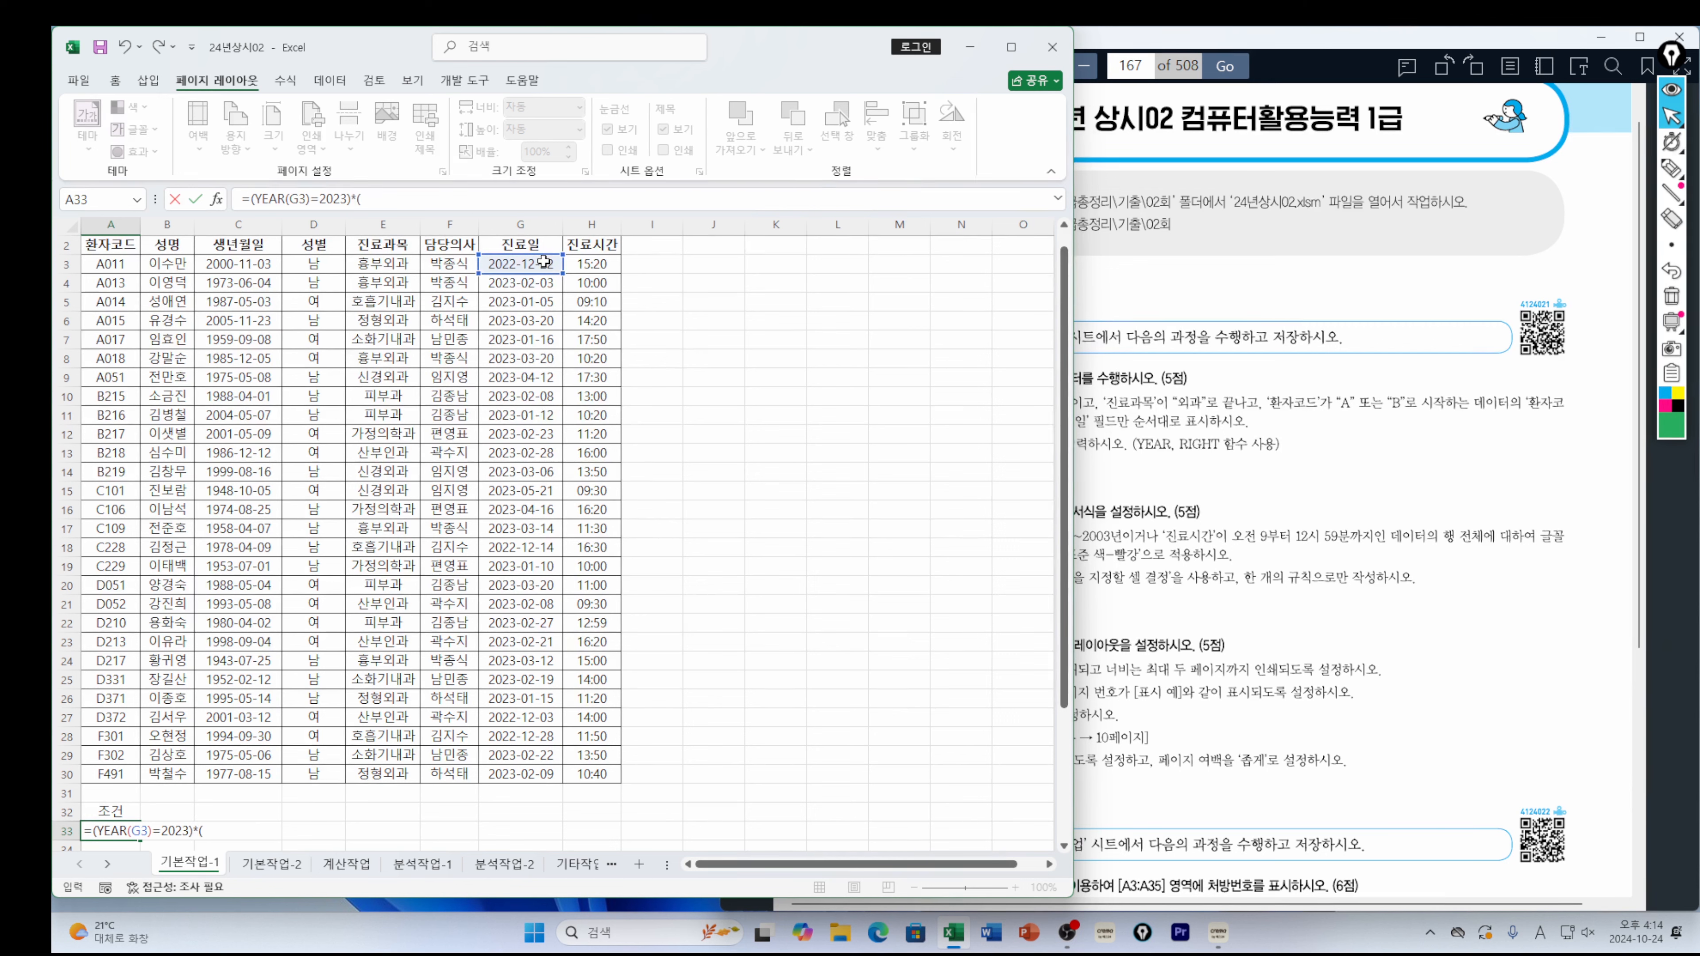
# Complete the A33 formula with the condition RIGHT(E3,2)="외과" for departments ending in 외과
pyautogui.write('ri')
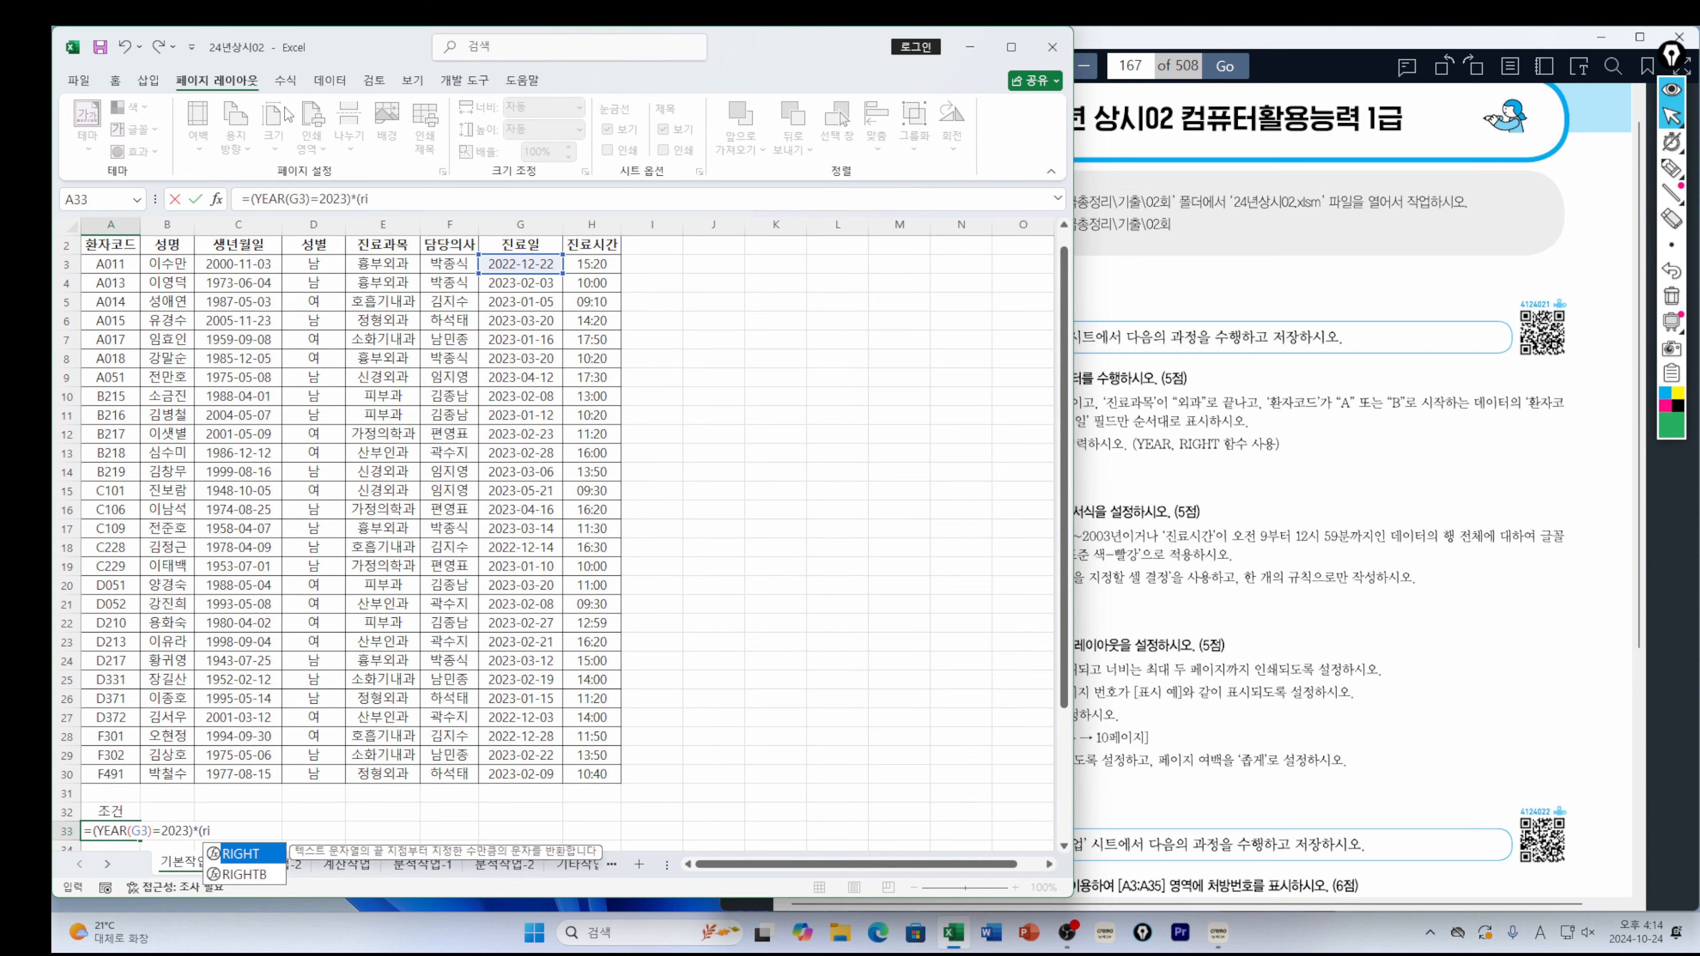
pyautogui.press('Tab')
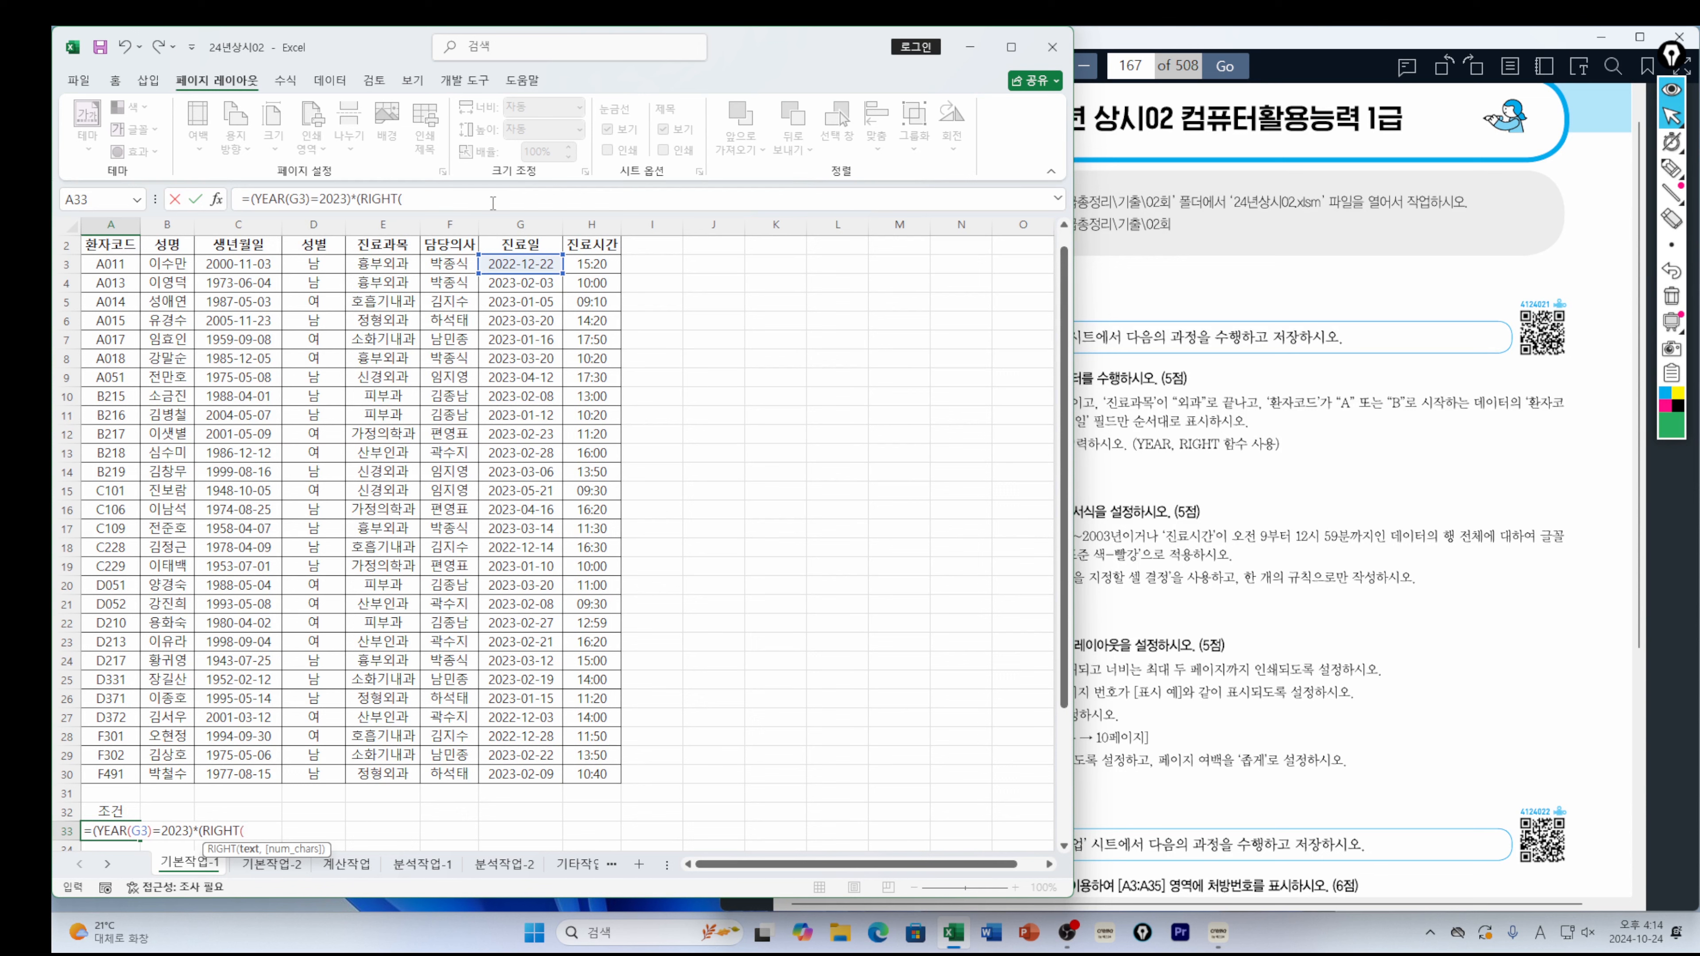
pyautogui.click(397, 264)
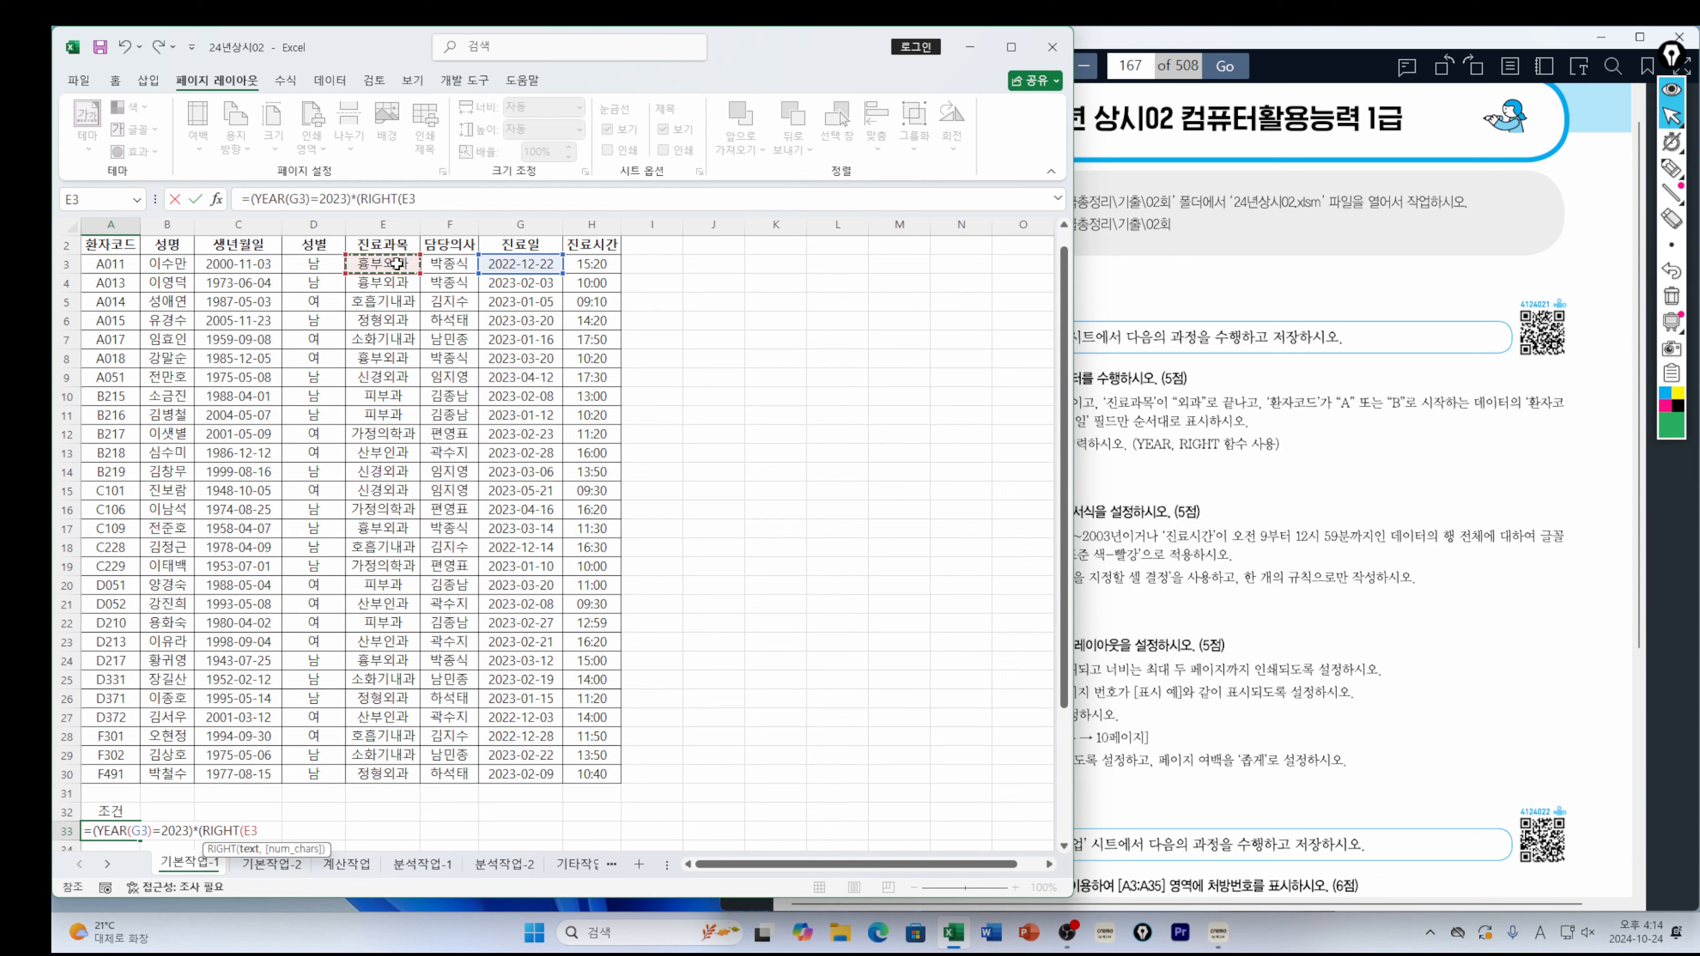
pyautogui.write(',2)="')
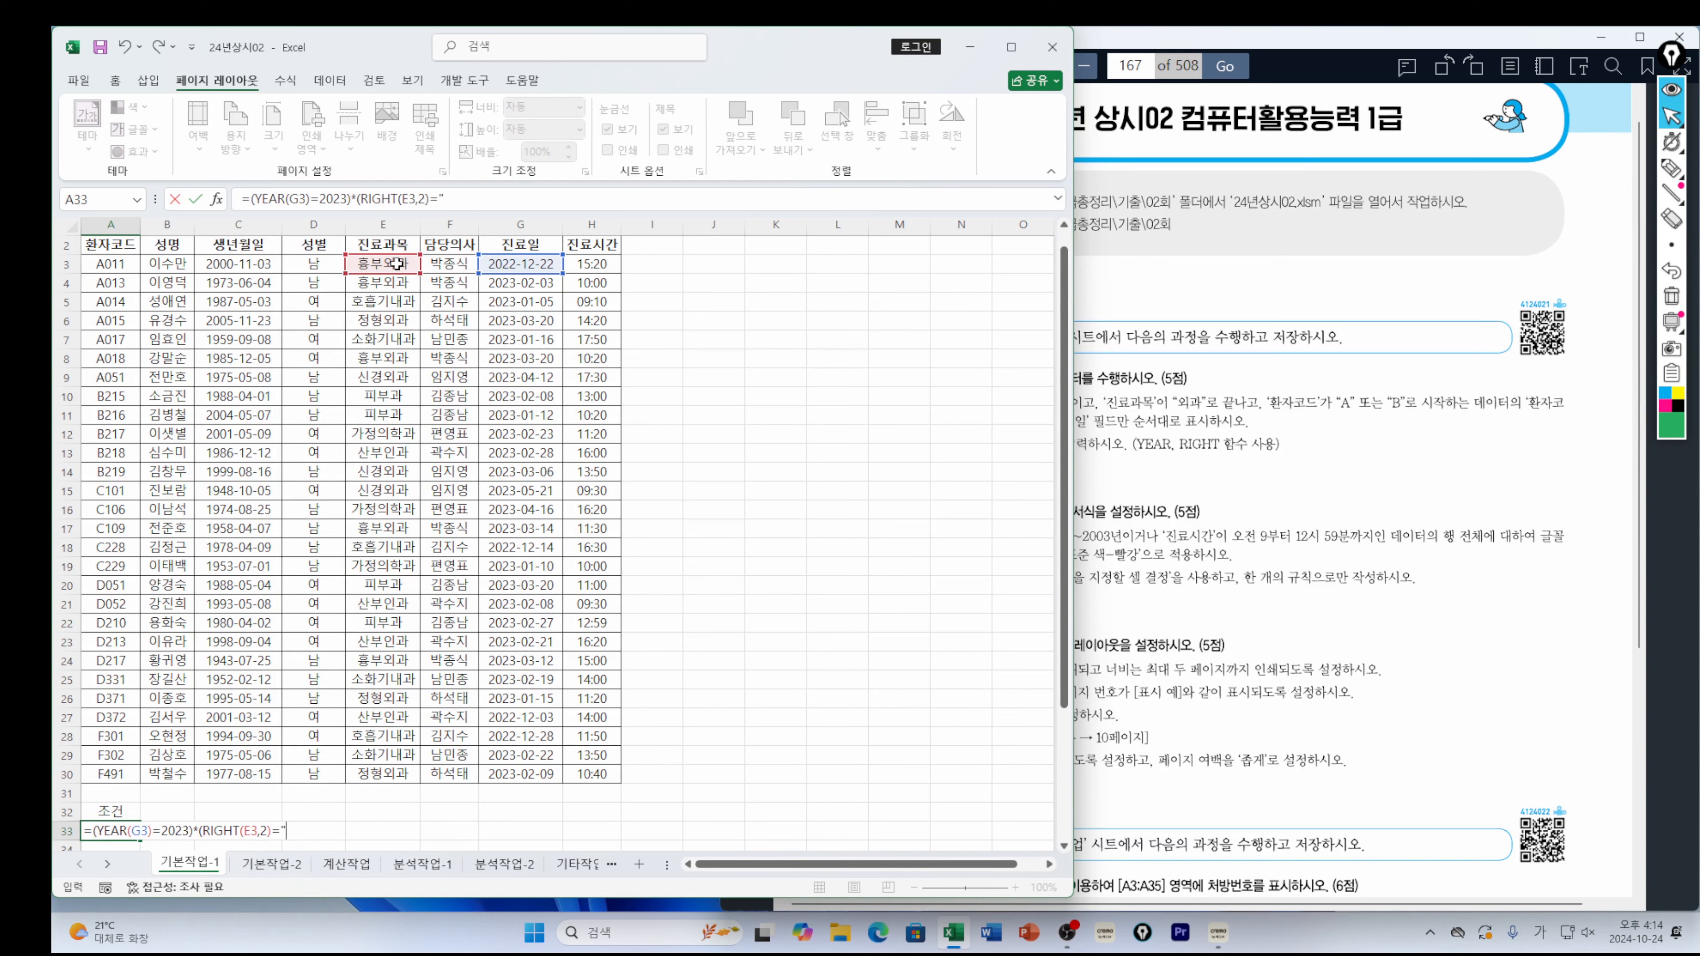
pyautogui.write('외괴ㅏ')
pyautogui.press('BackSpace')
pyautogui.write('ㅏ')
pyautogui.write('"')
pyautogui.press('Return')
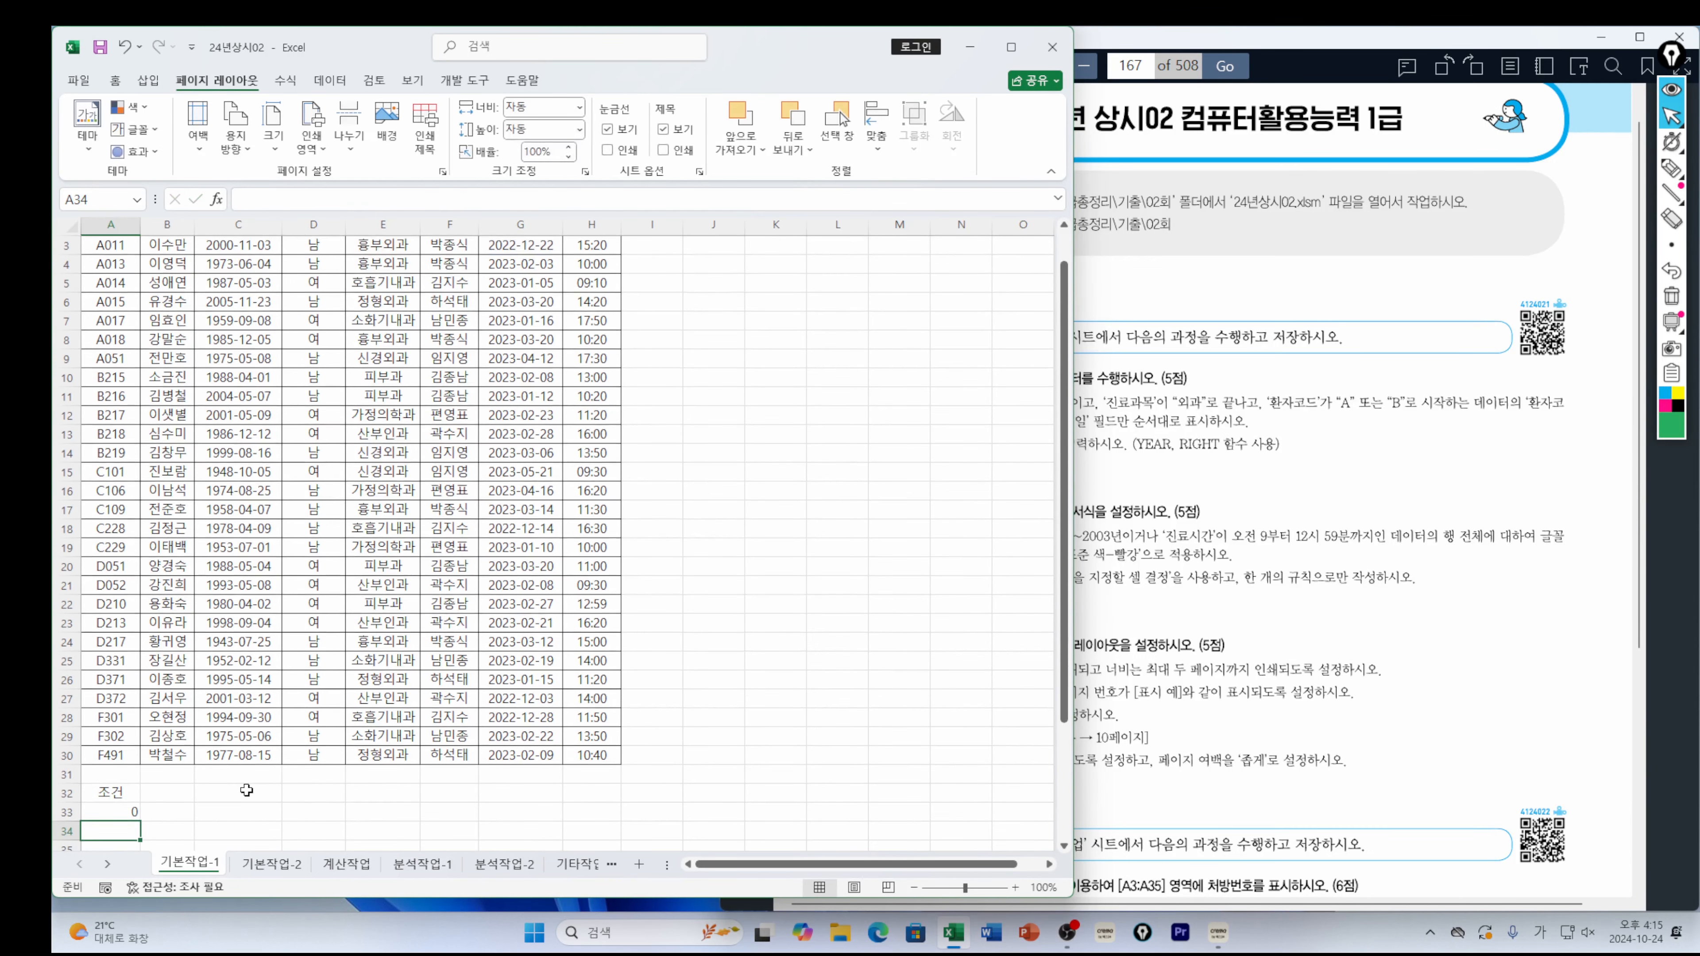
pyautogui.click(122, 813)
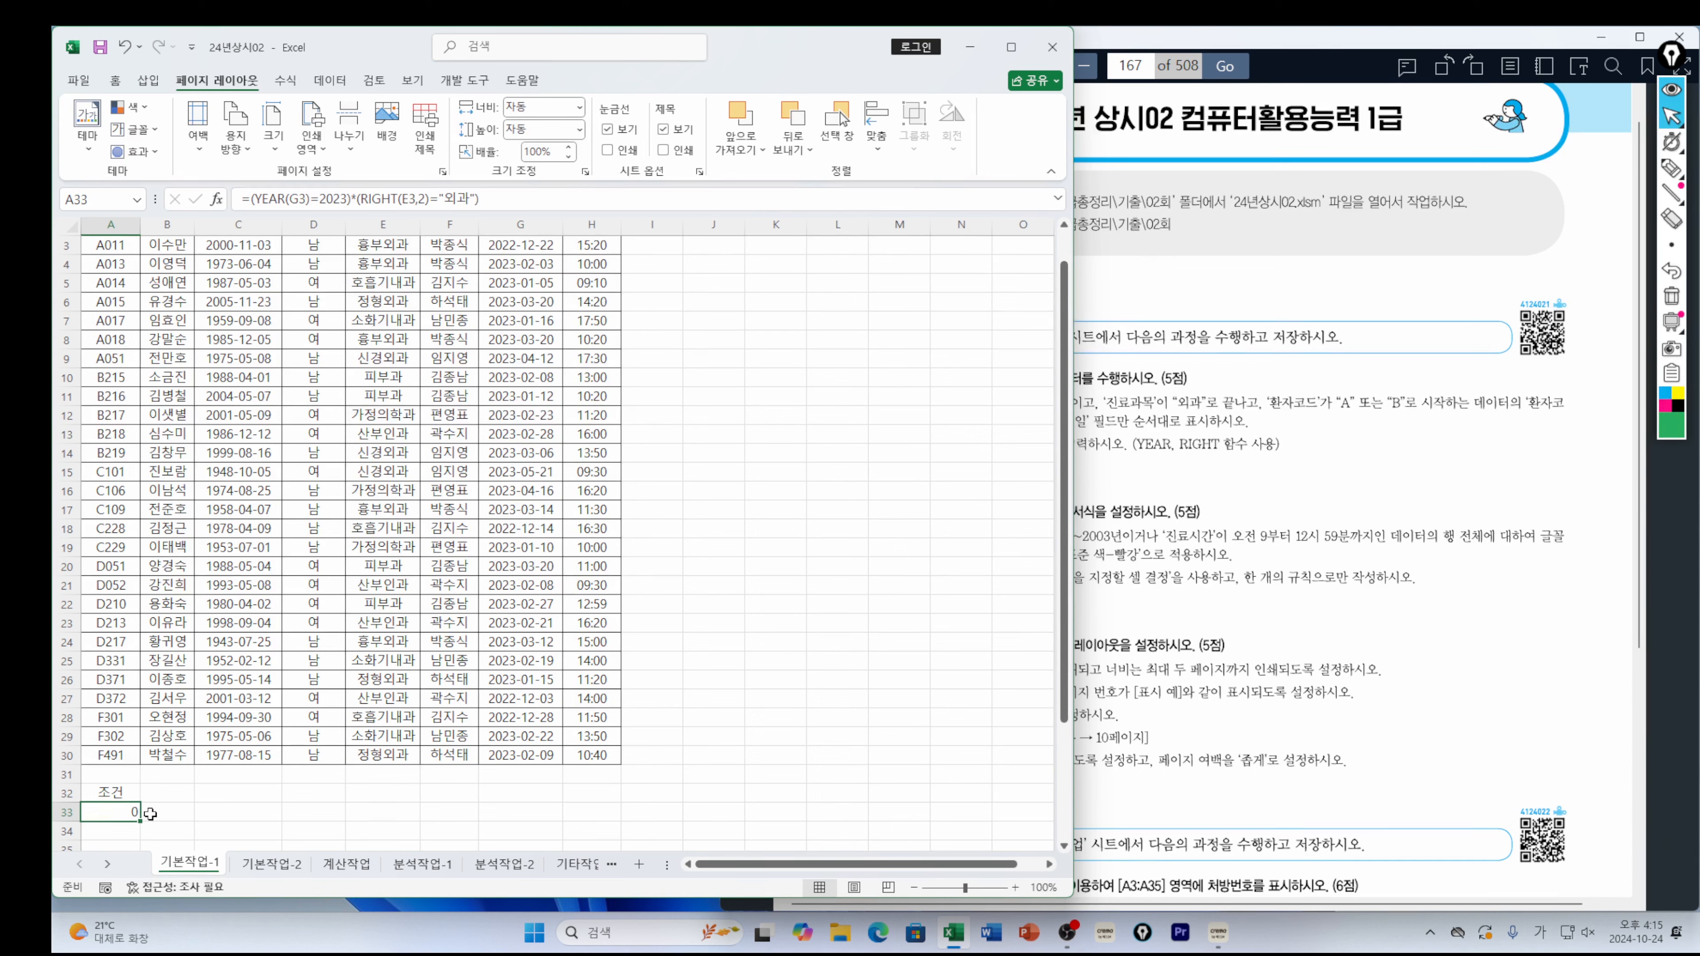
# Copy the 환자코드 header from A2 into cell B32 as the second criteria heading
pyautogui.click(158, 797)
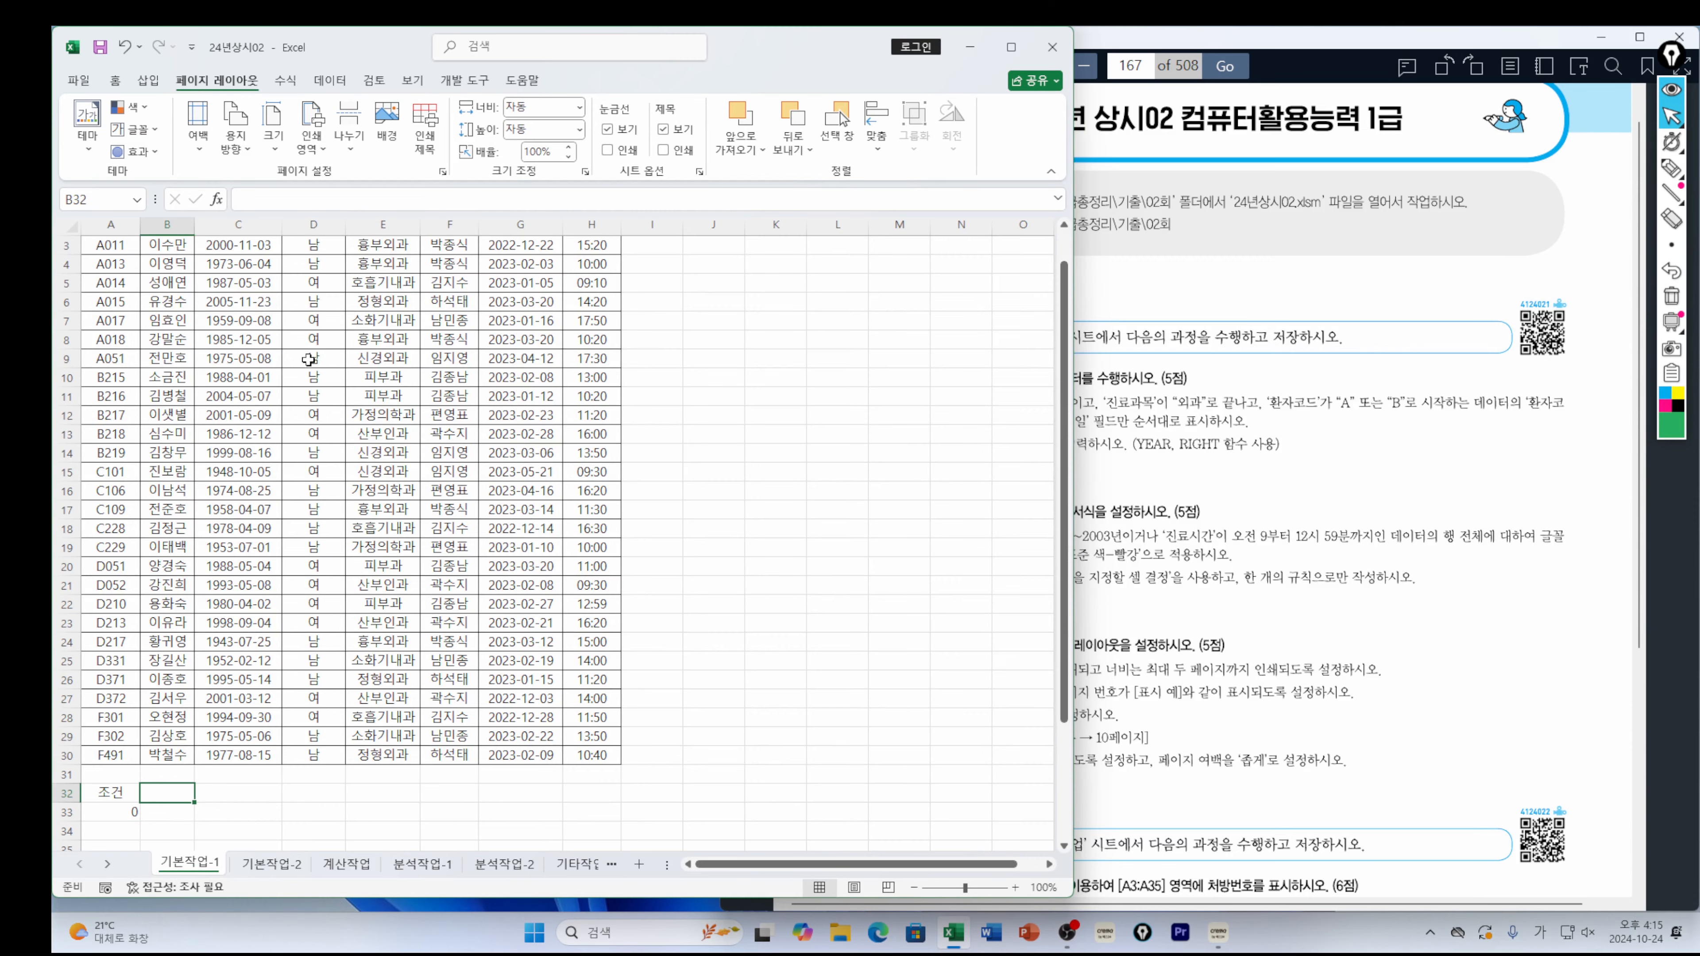
pyautogui.scroll(1, 307, 362)
pyautogui.click(94, 266)
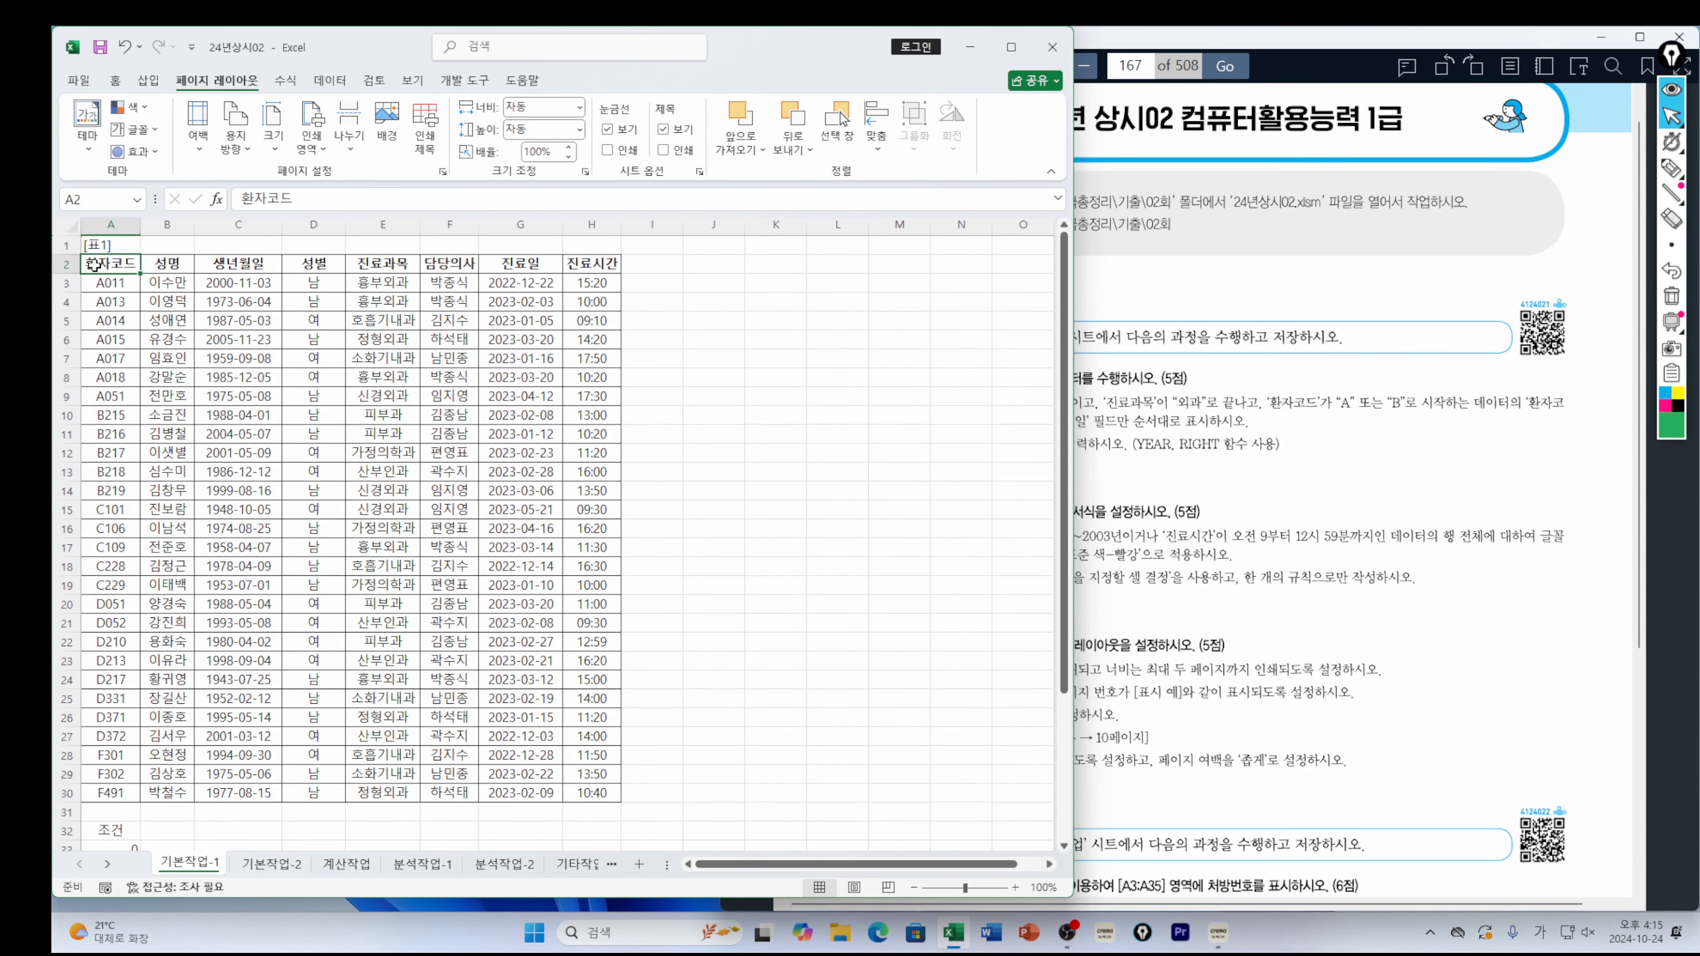
pyautogui.hotkey('ctrl', 'c')
pyautogui.scroll(-3, 167, 603)
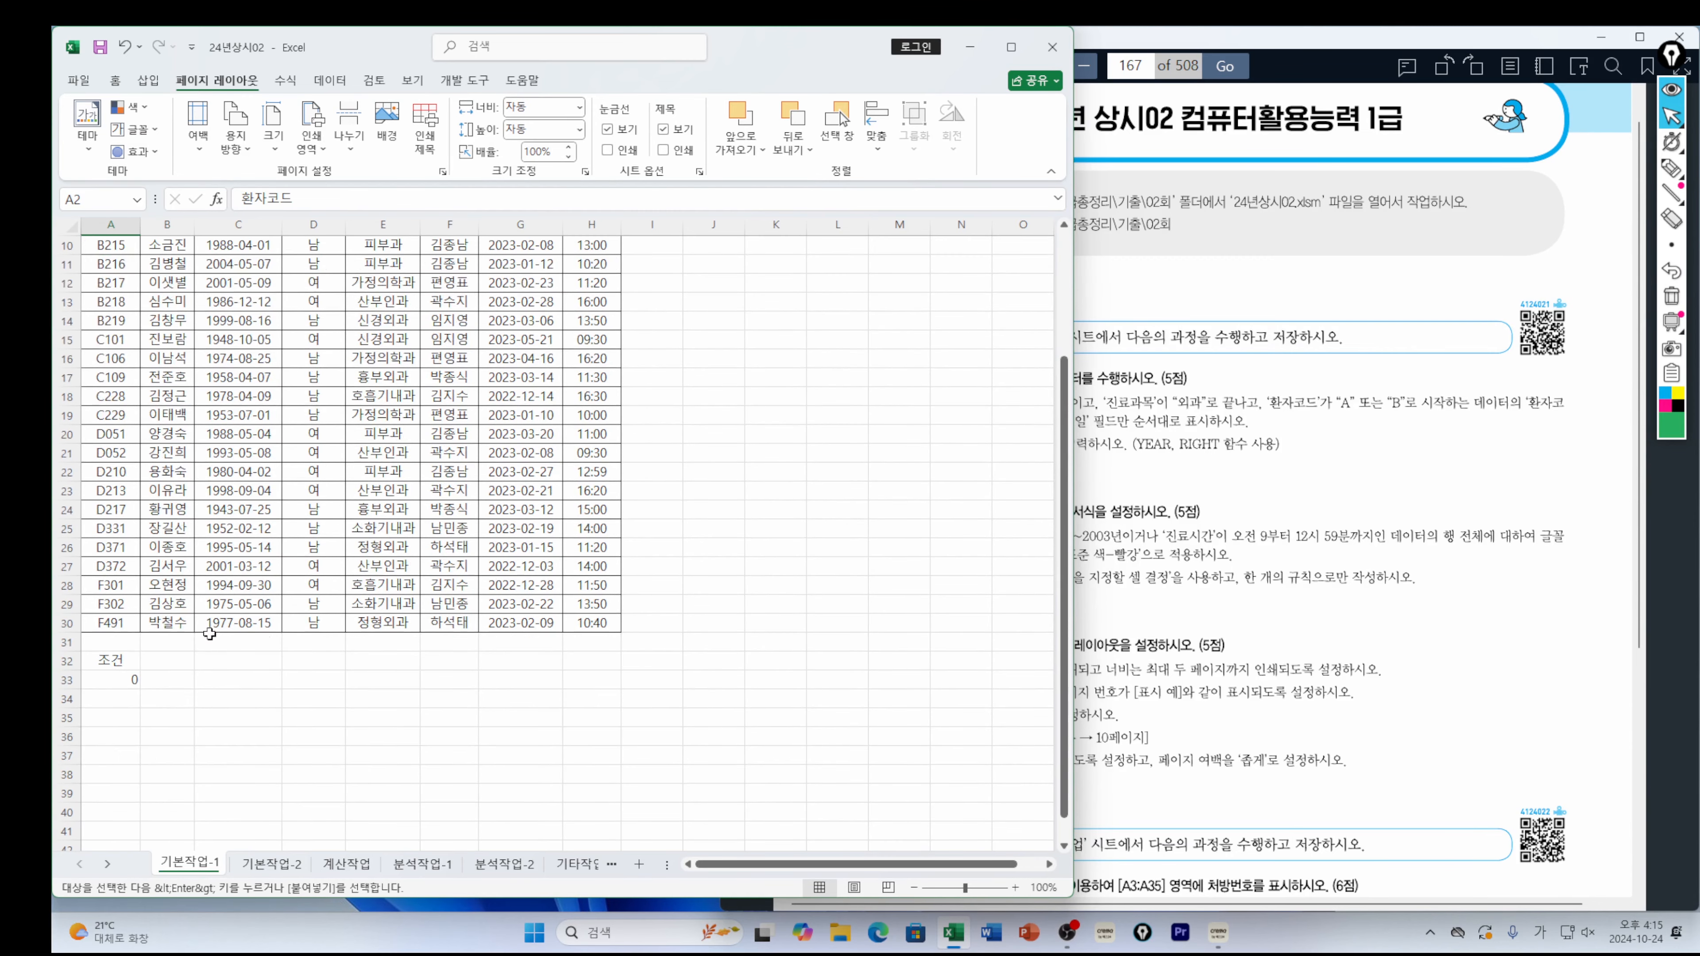
pyautogui.click(155, 665)
pyautogui.hotkey('ctrl', 'v')
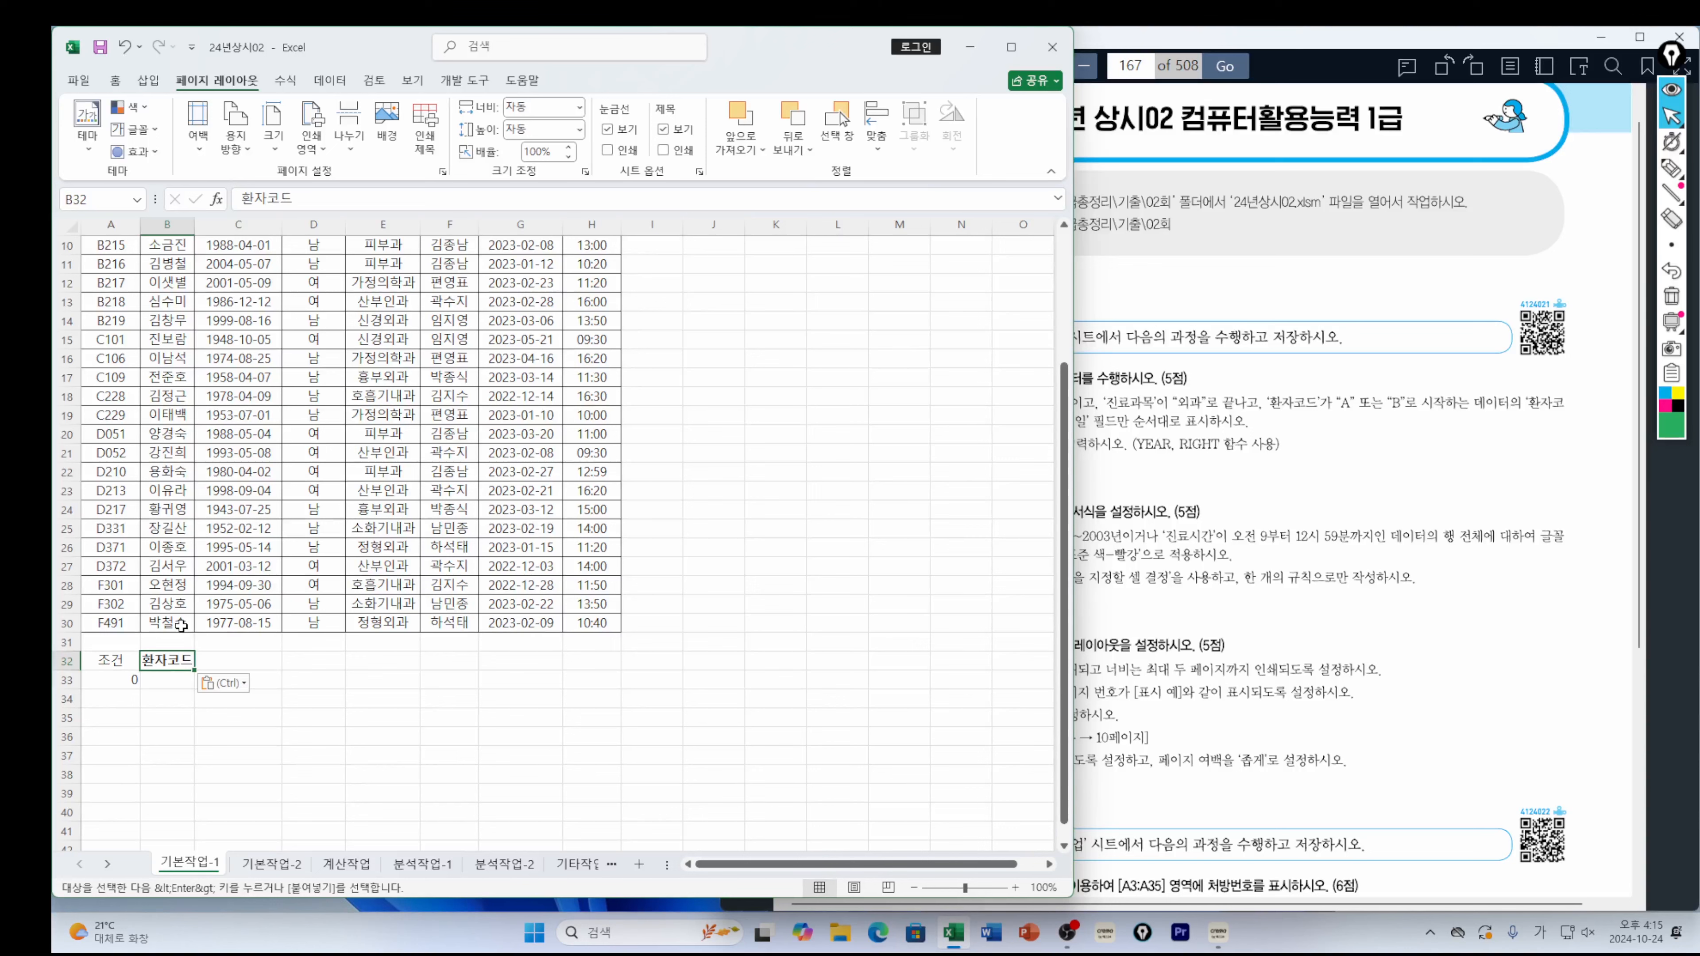
# Enter the criterion A* in B33 for patient codes starting with A
pyautogui.click(177, 678)
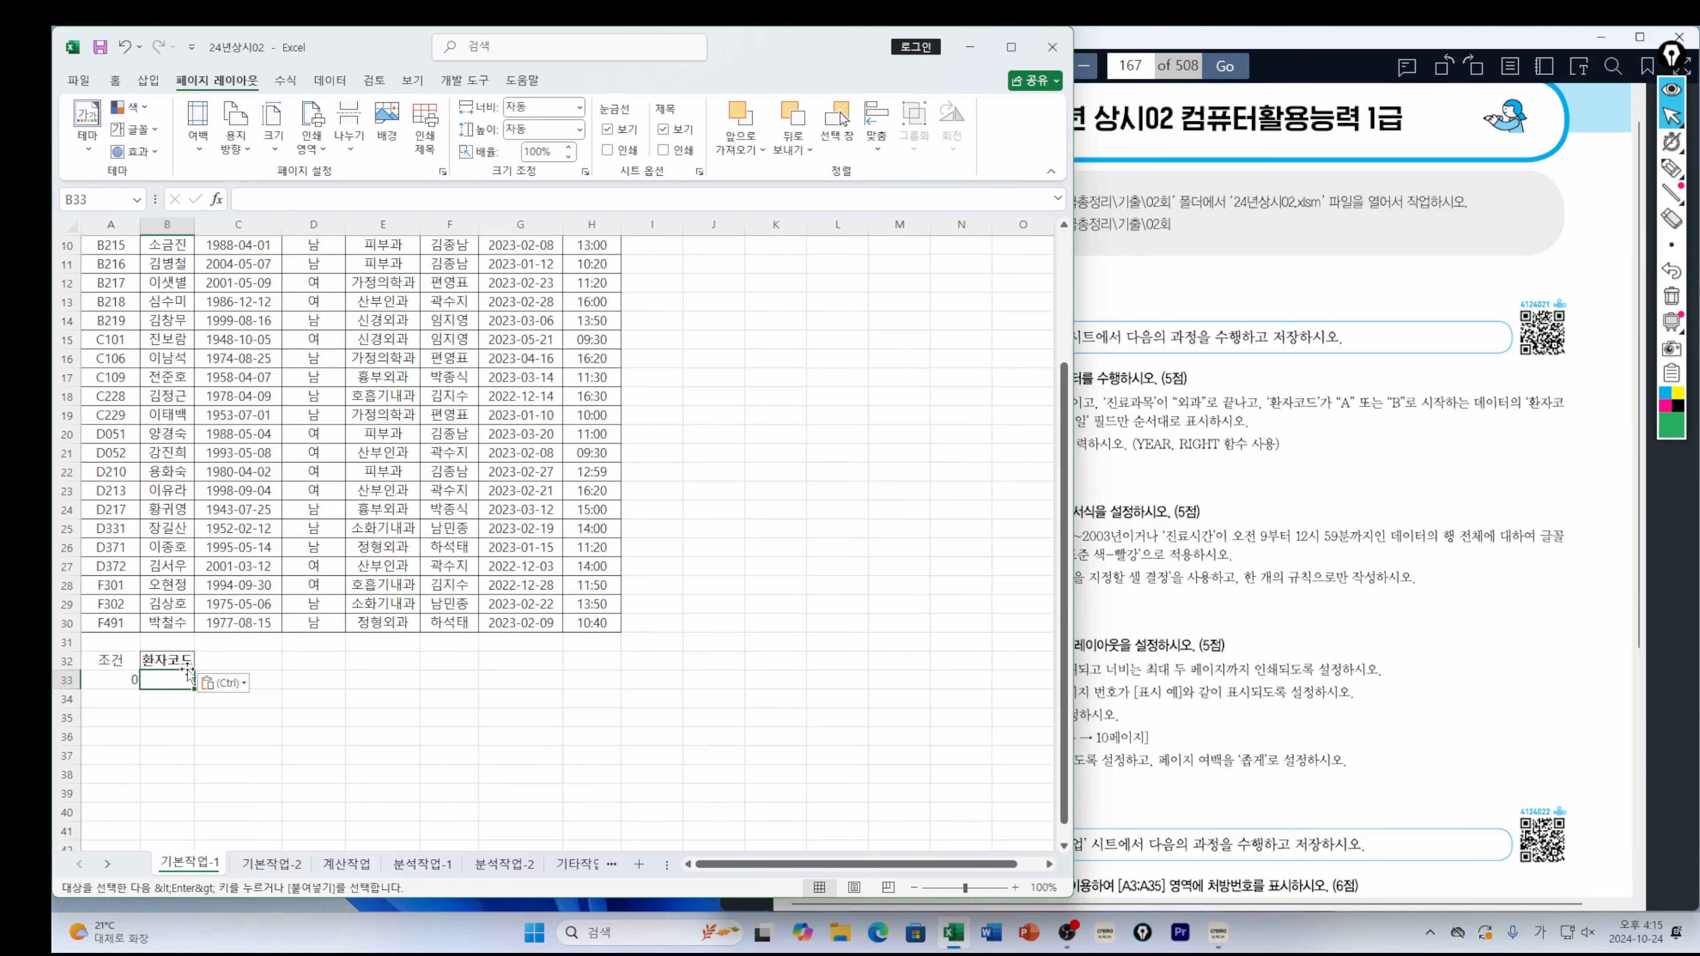
pyautogui.write('A')
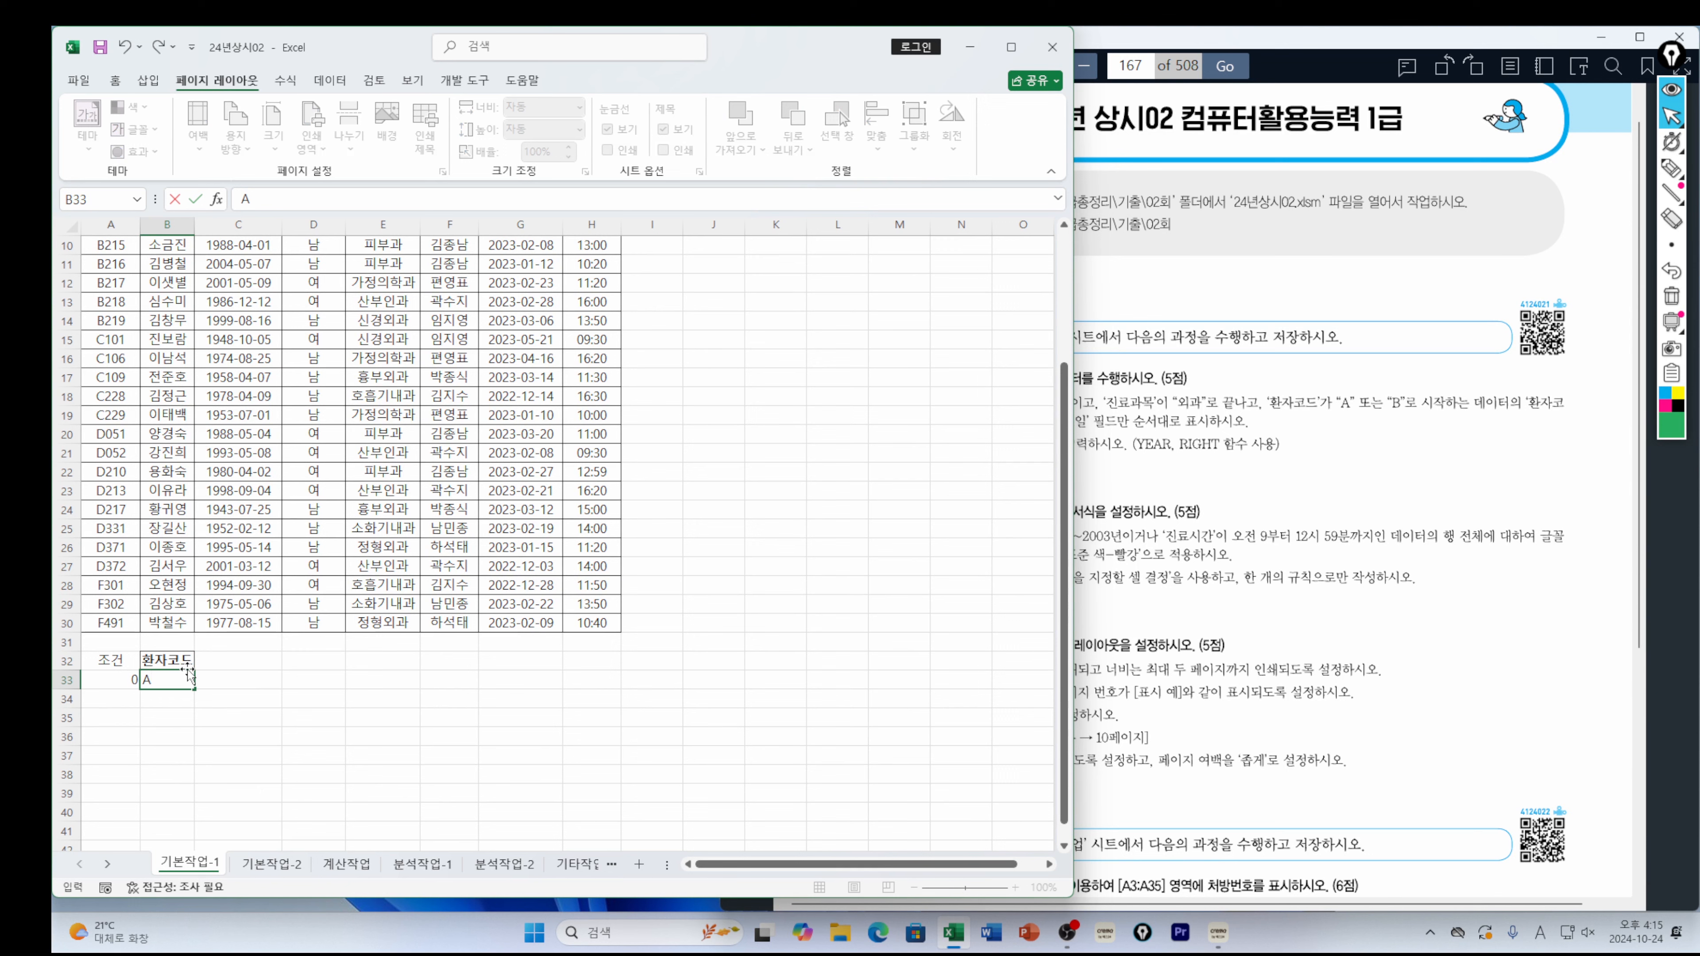
pyautogui.write('*')
pyautogui.click(260, 677)
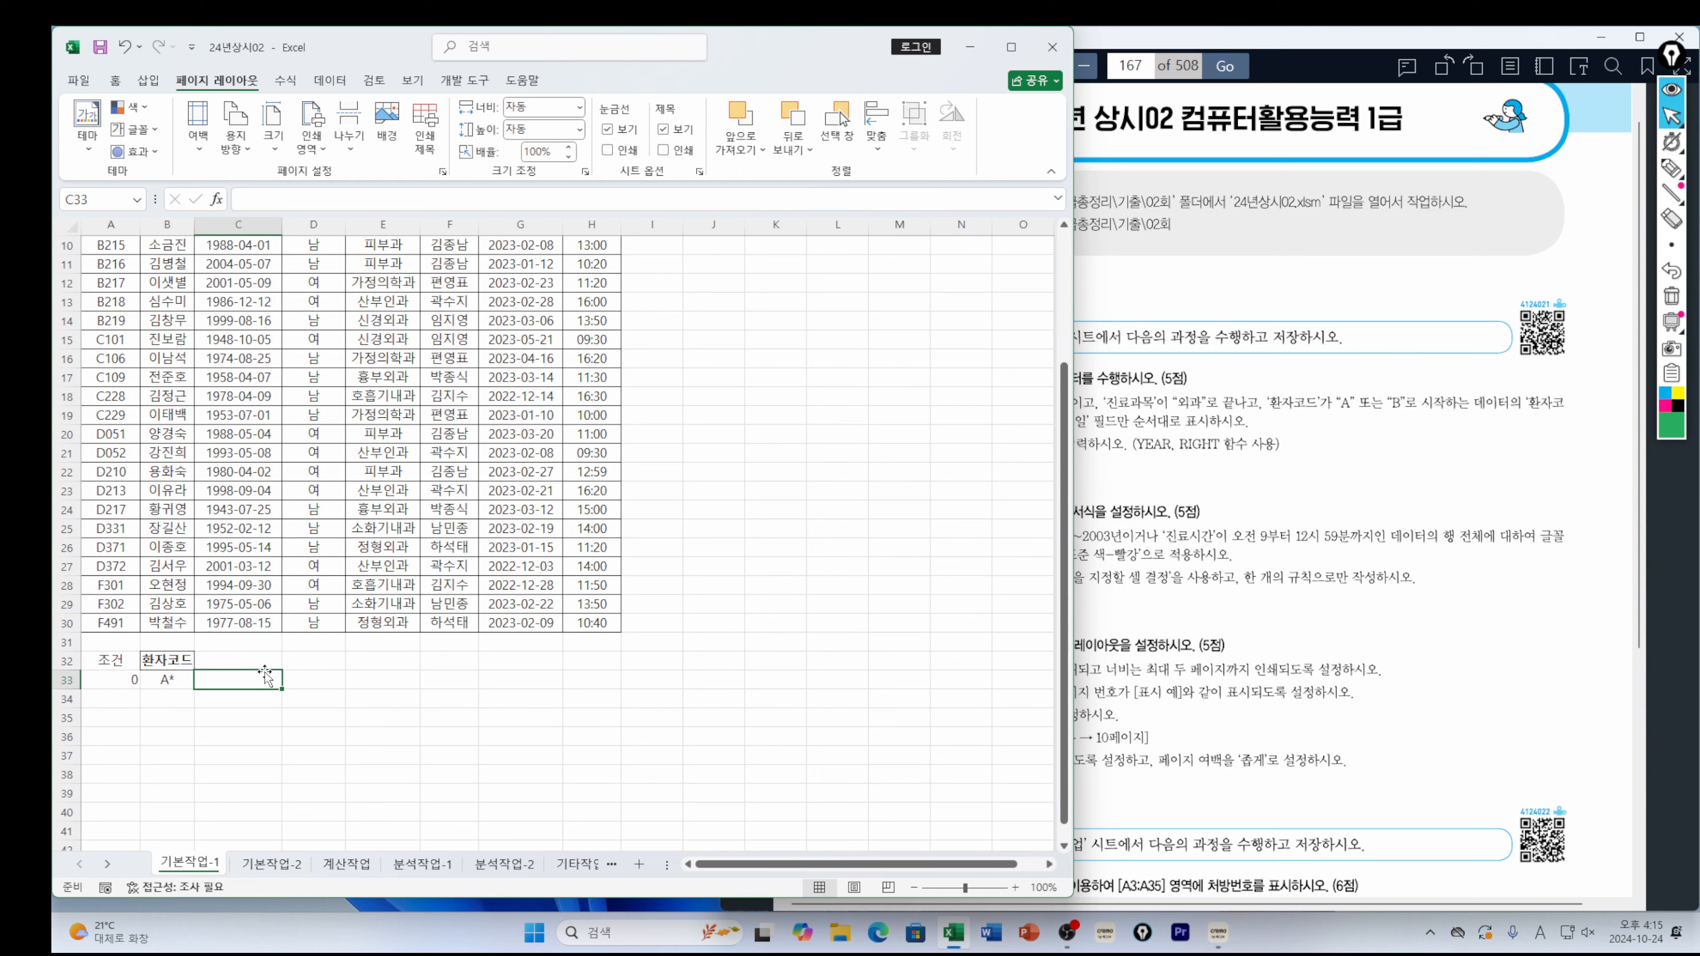
# Enter the example wildcard patterns *A* in C33 and *A in C34, and clear both cells
pyautogui.write('*')
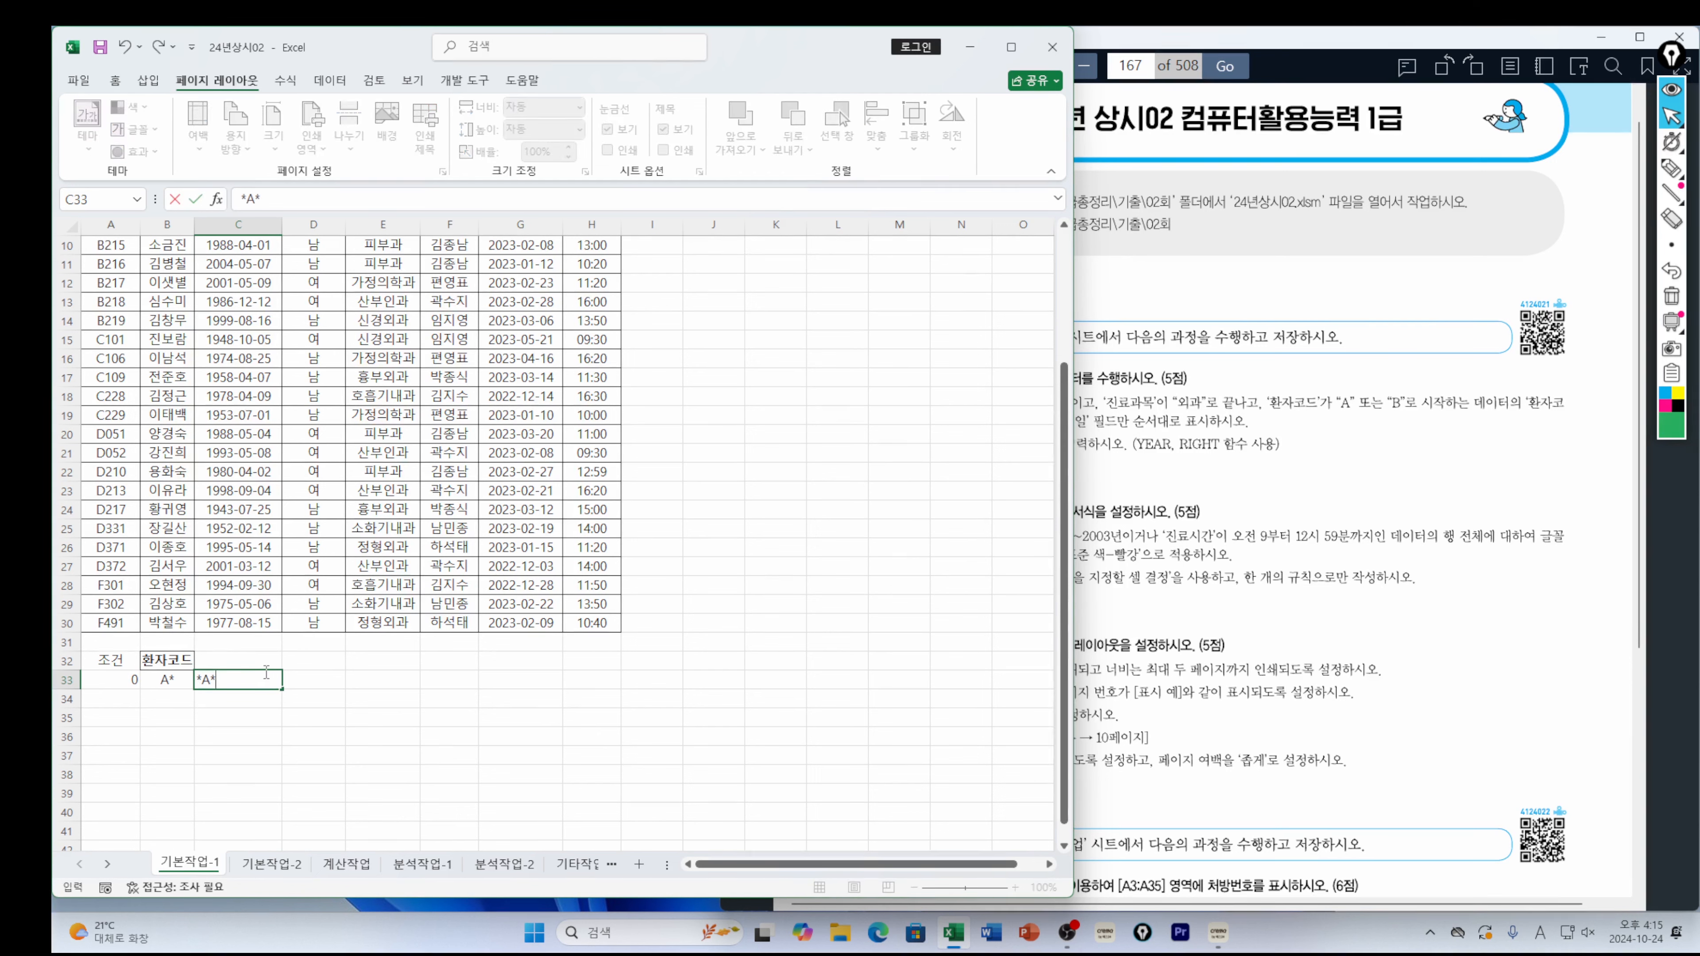
pyautogui.press('Return')
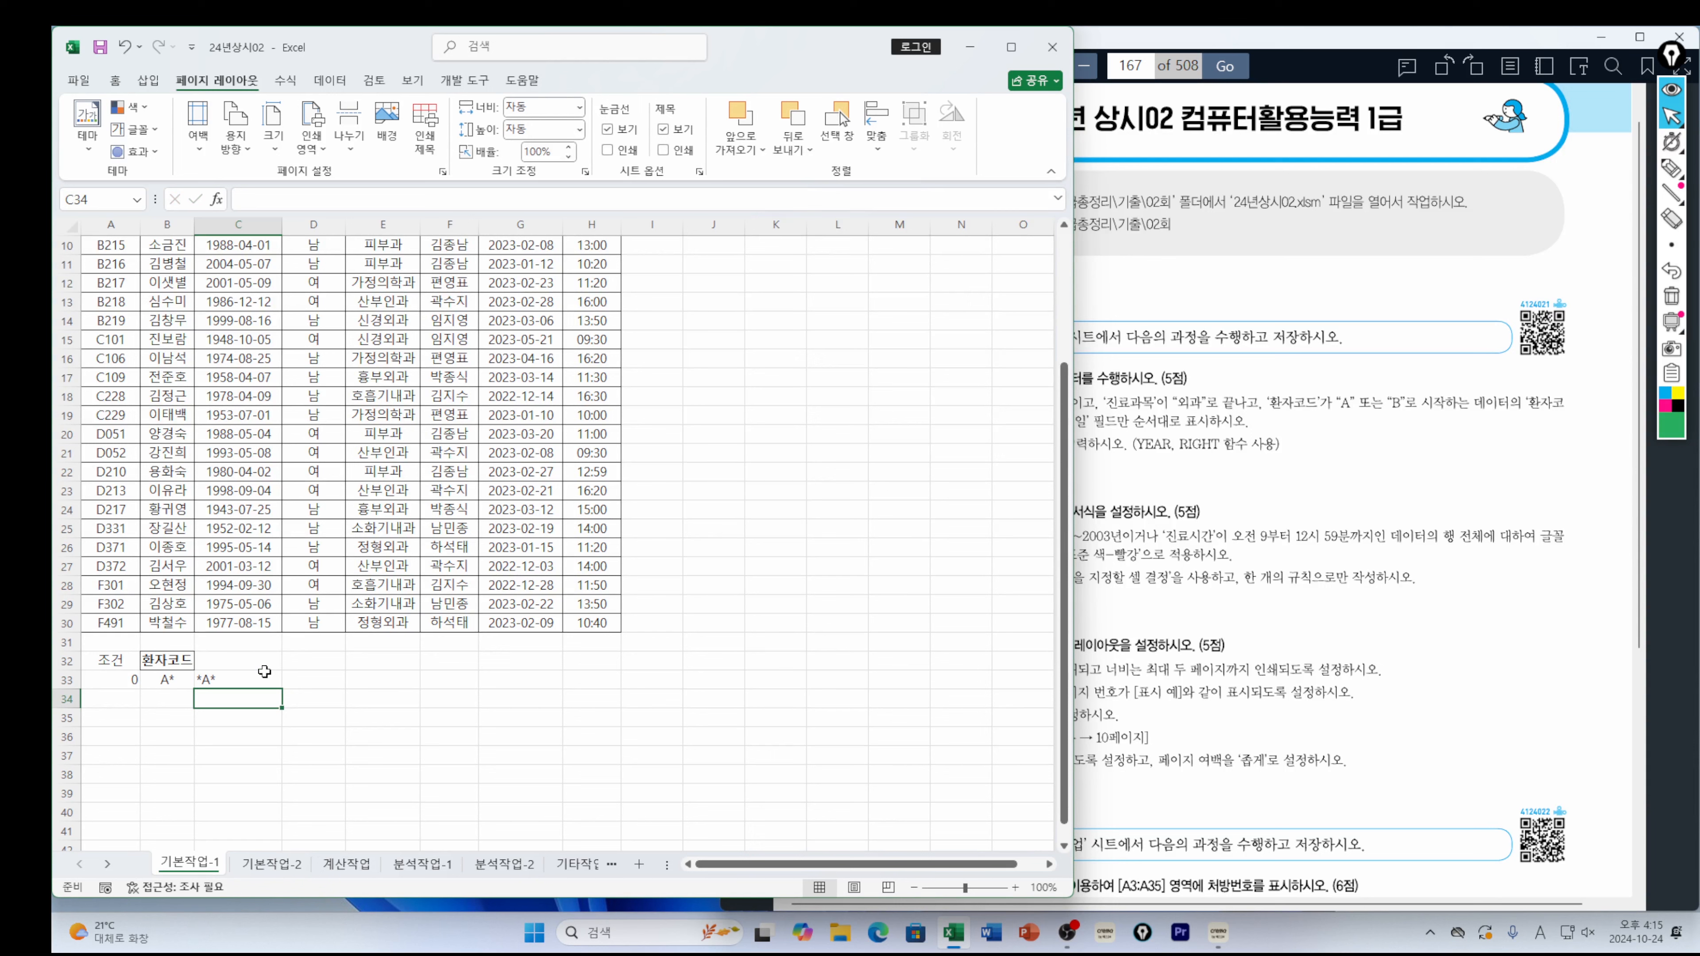
pyautogui.write('*')
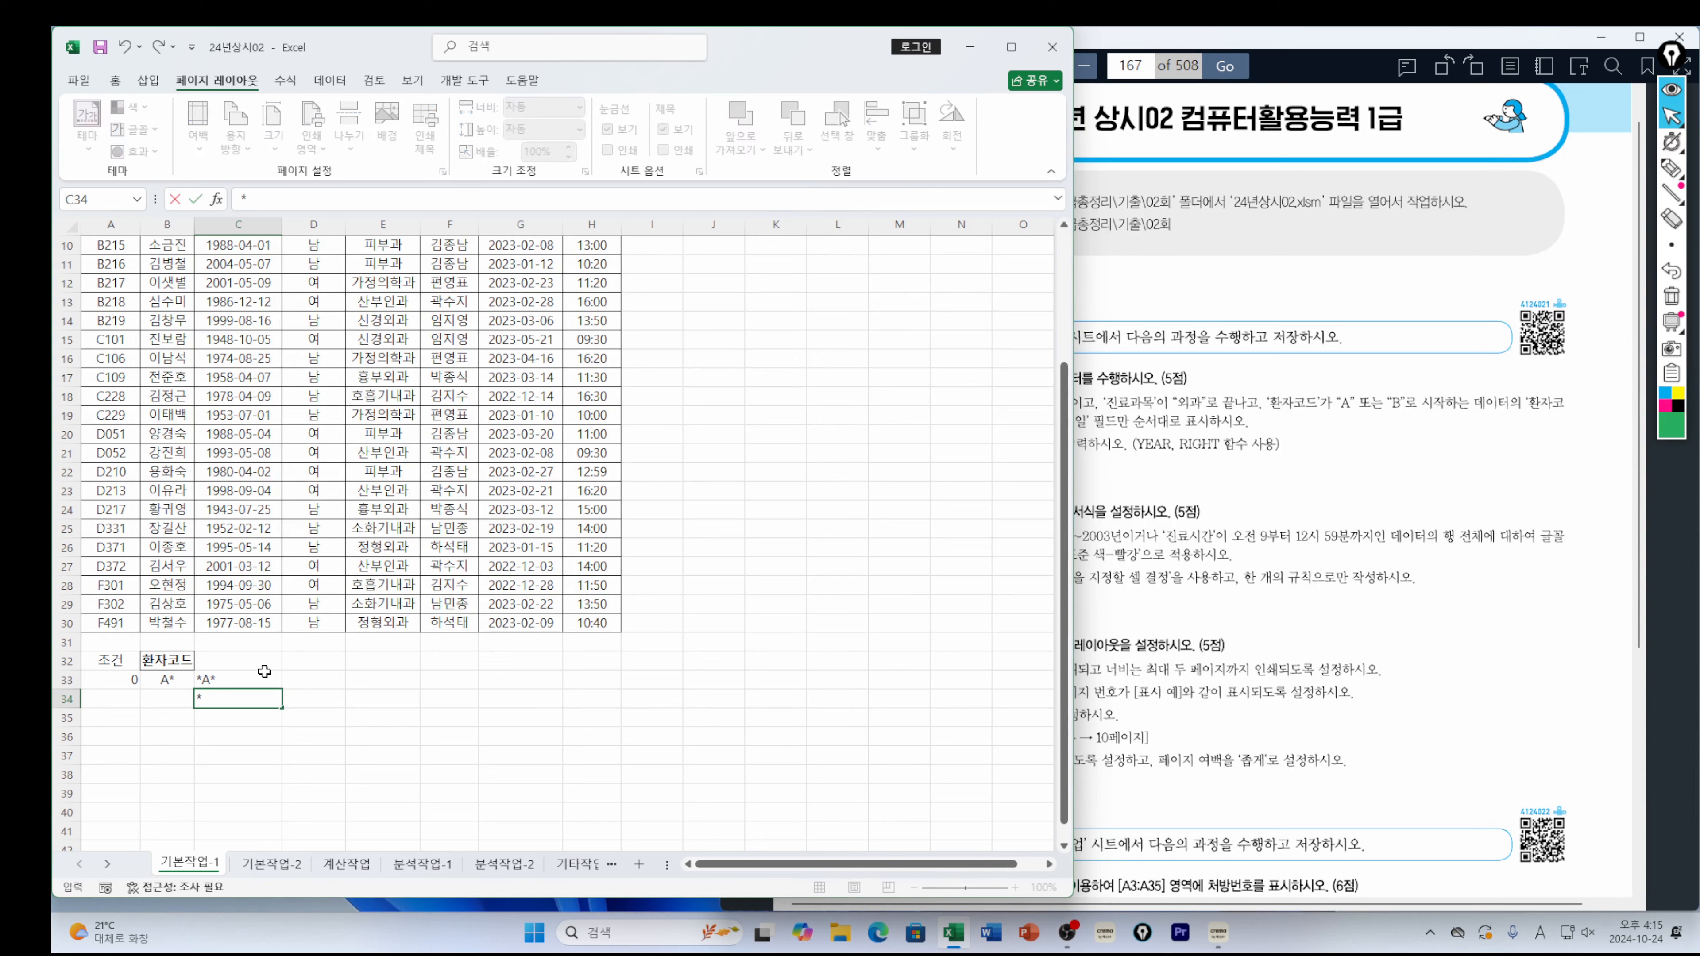
pyautogui.click(220, 701)
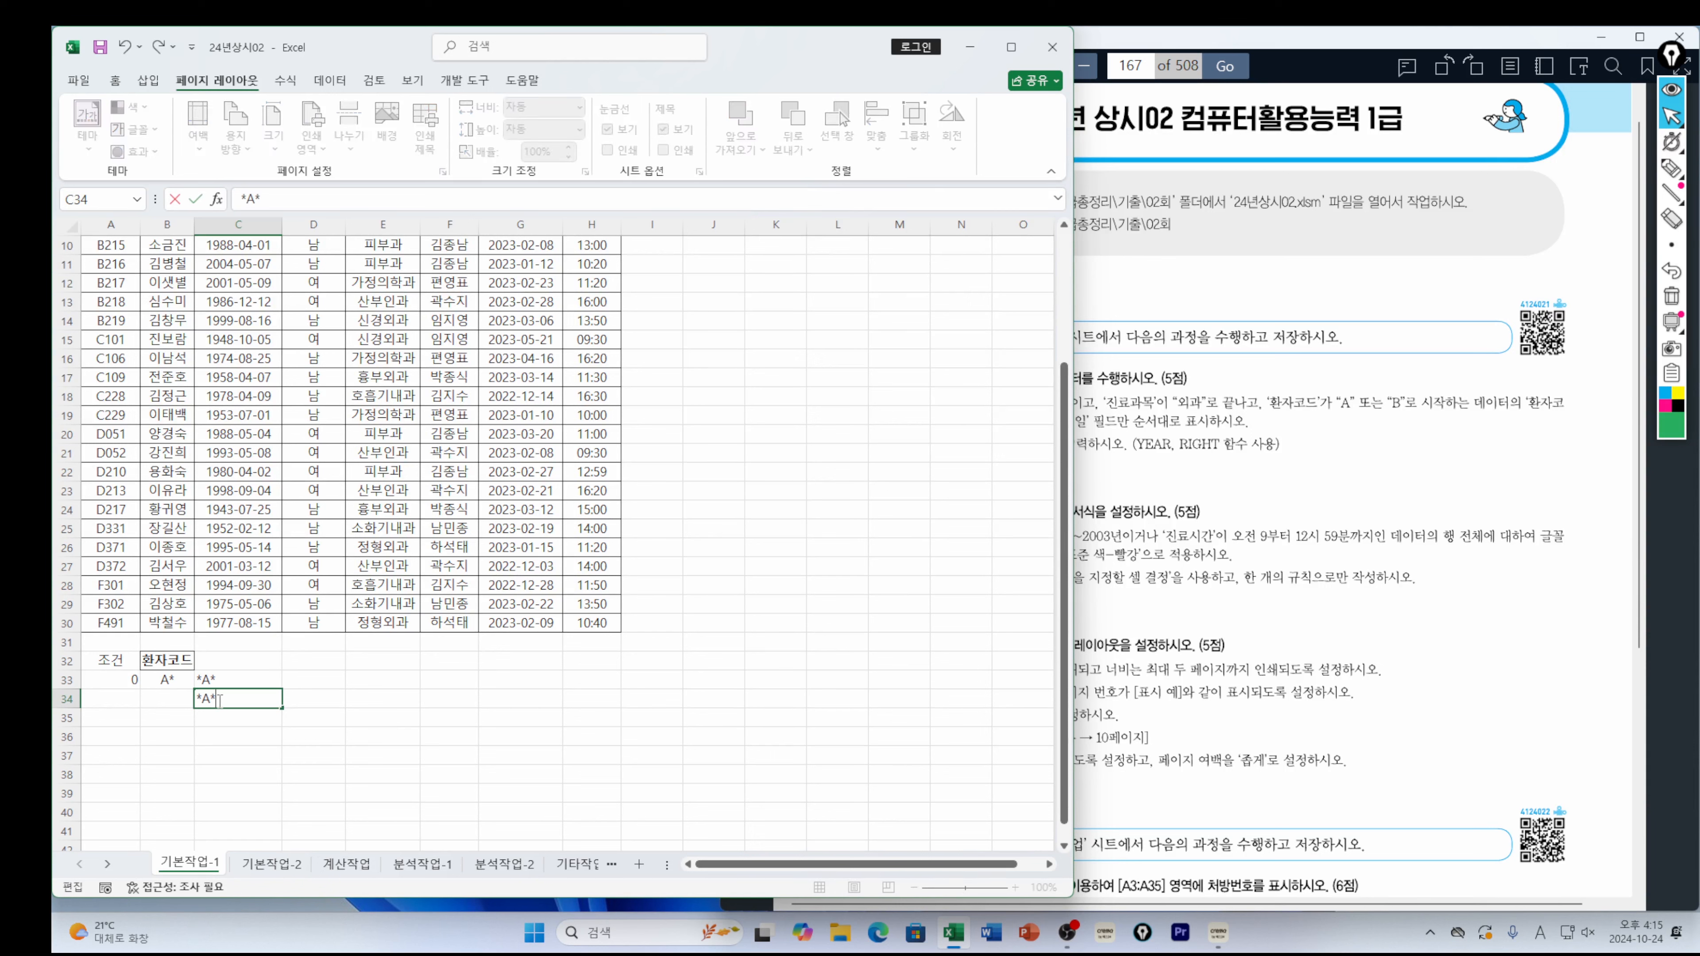
pyautogui.click(232, 753)
pyautogui.click(166, 679)
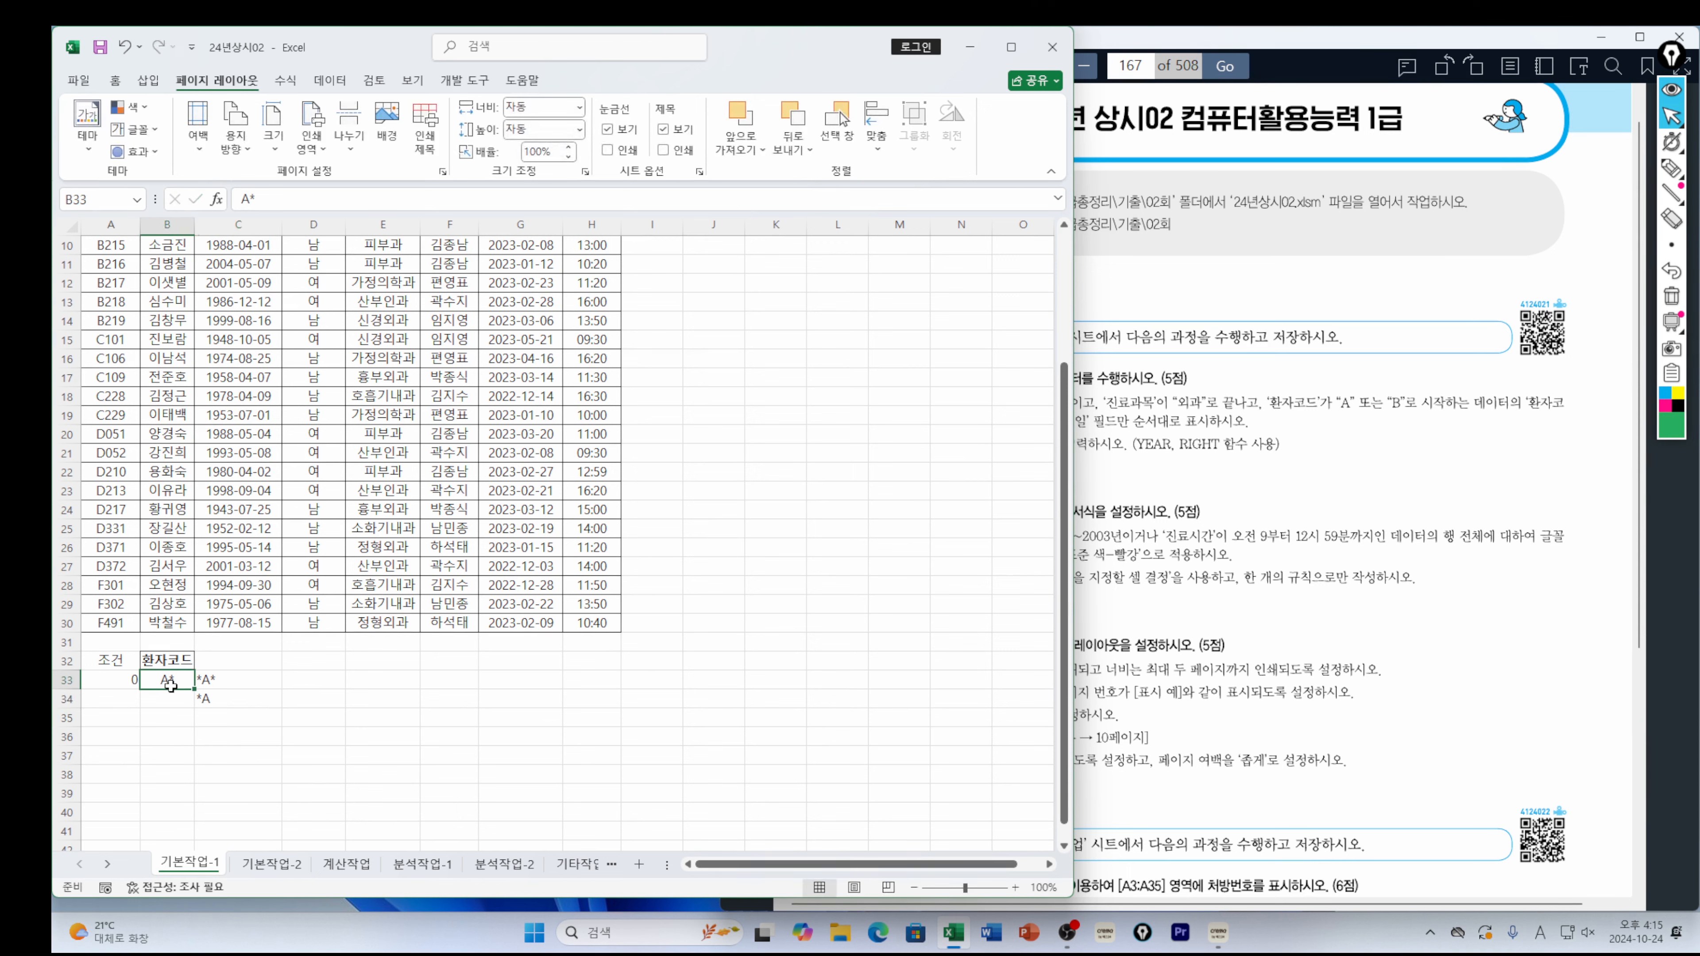
pyautogui.click(206, 679)
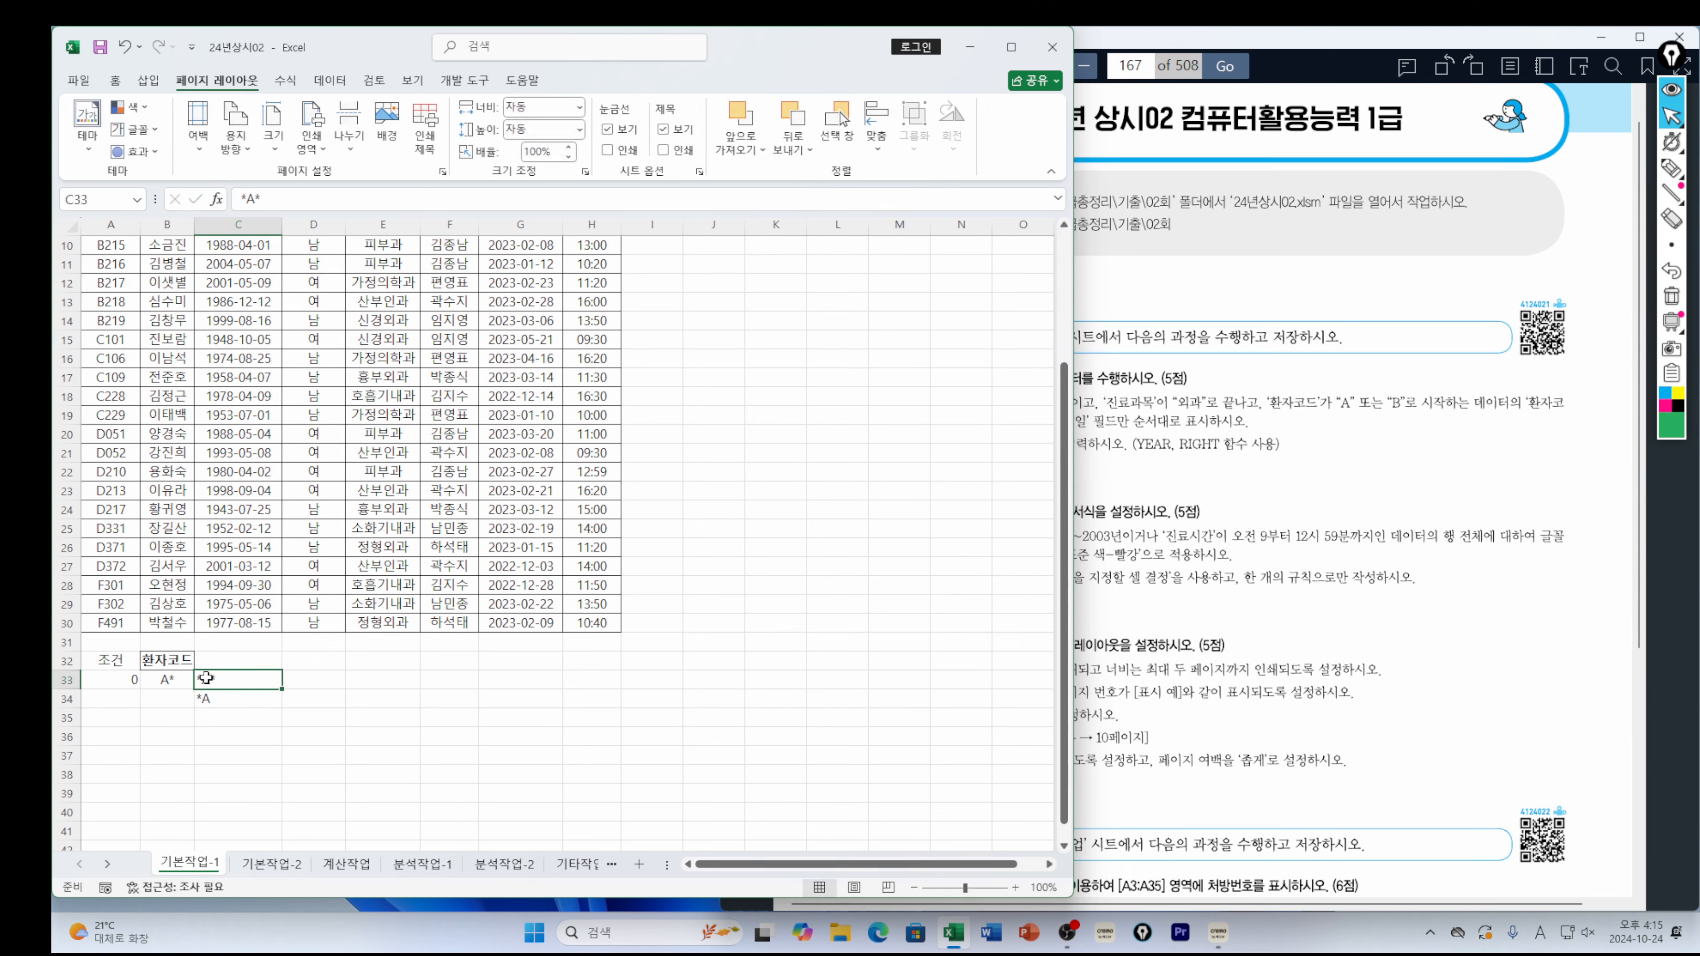
pyautogui.click(208, 700)
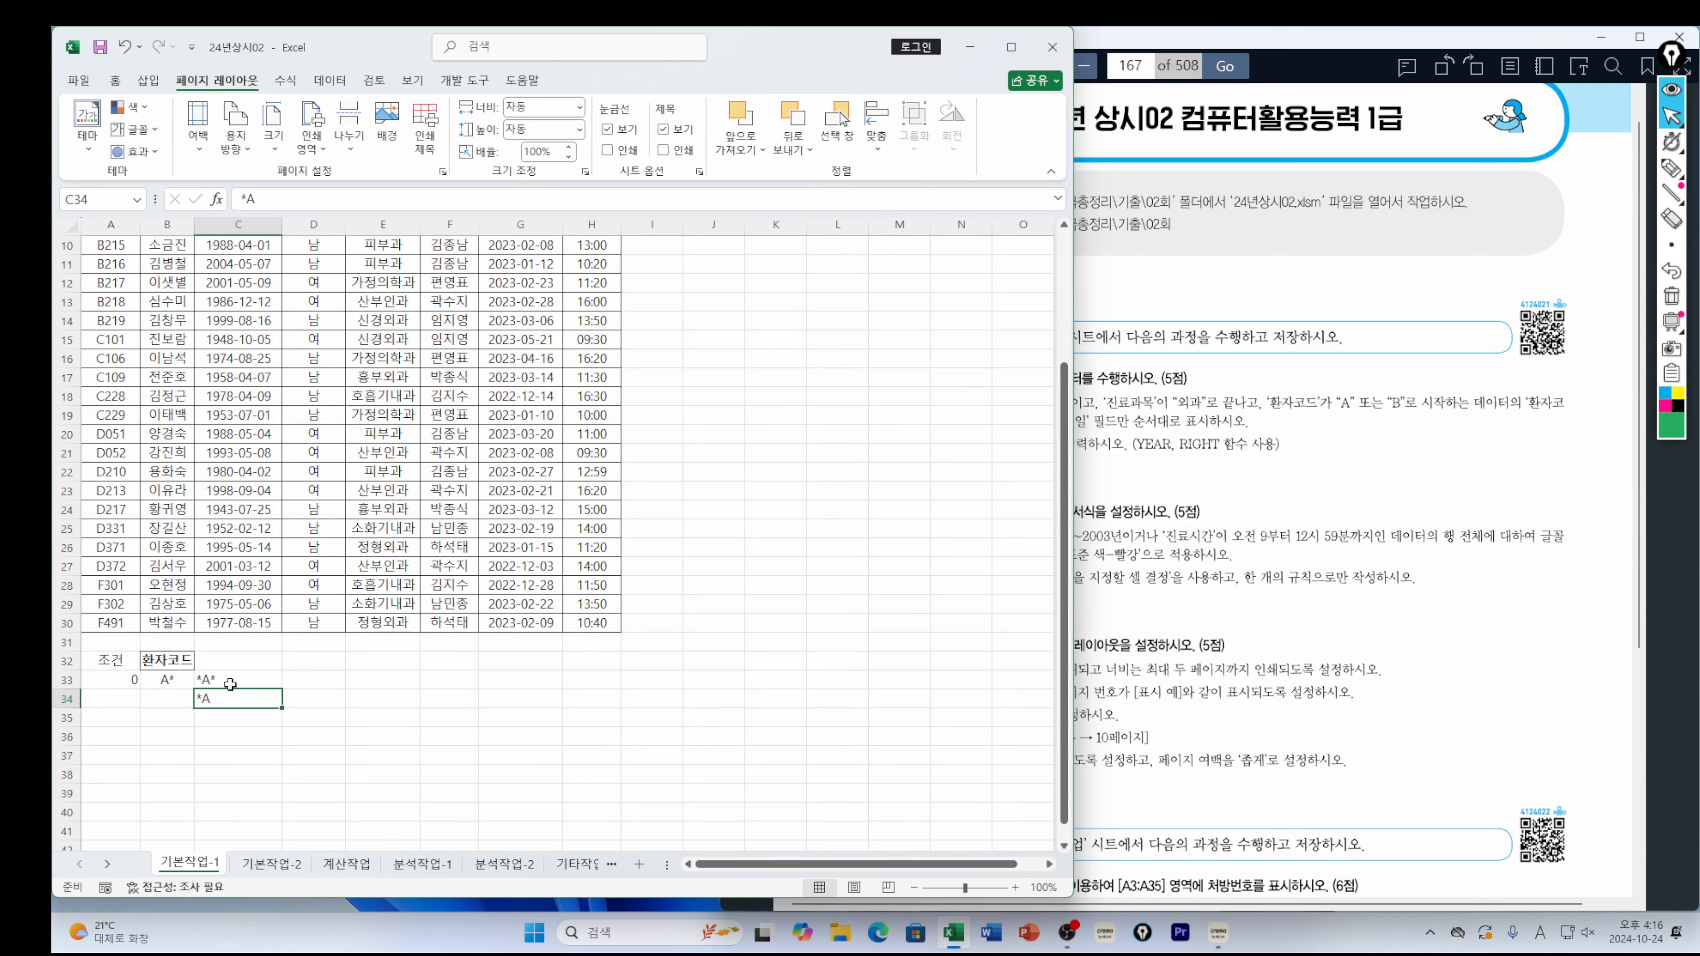
pyautogui.moveTo(230, 683); pyautogui.dragTo(230, 698)
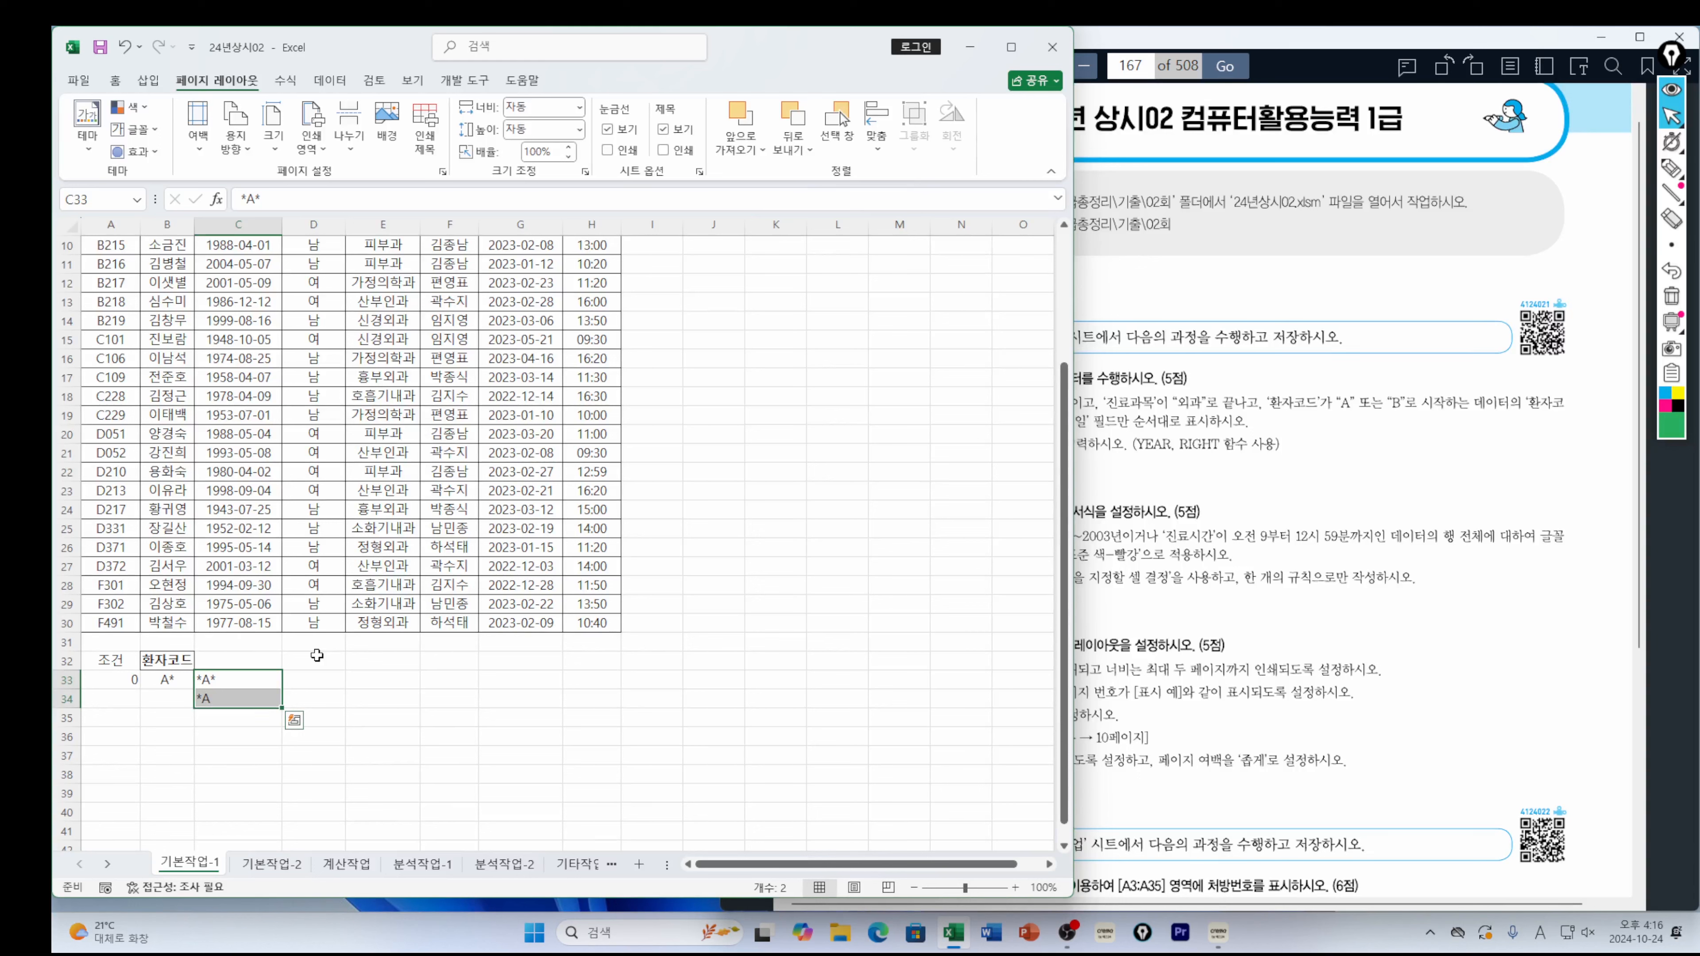
pyautogui.press('Delete')
# Enter the criterion B* in B34 for patient codes starting with B
pyautogui.click(172, 700)
pyautogui.write('b')
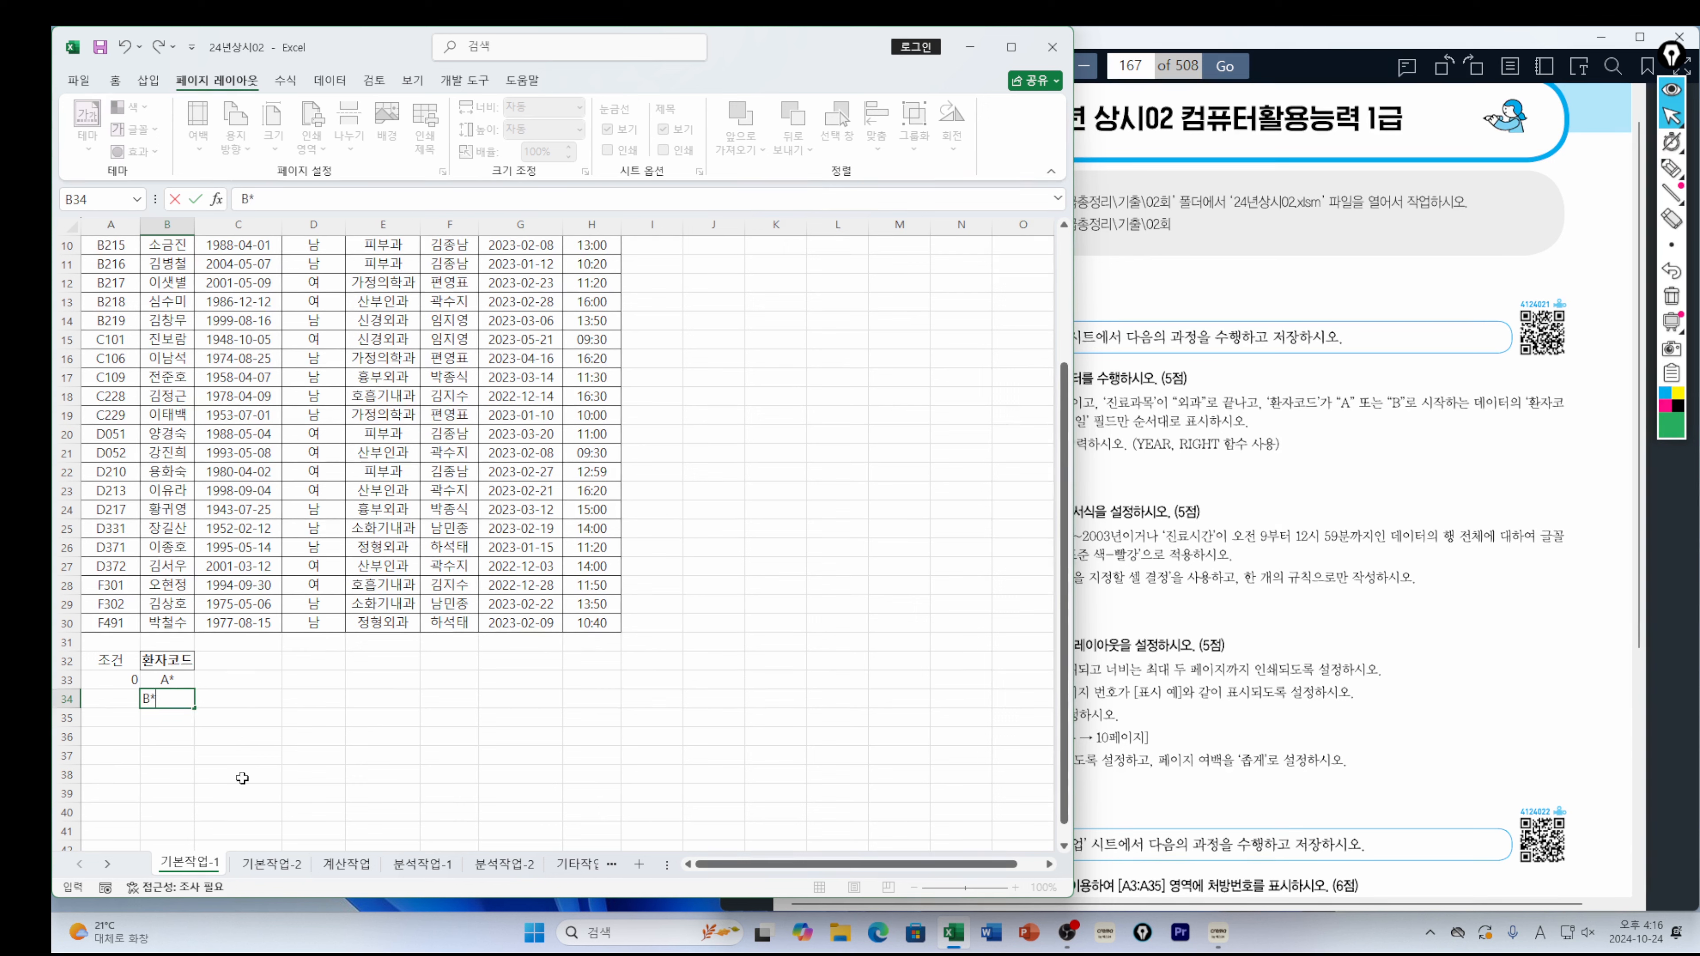
pyautogui.write('*')
pyautogui.click(250, 760)
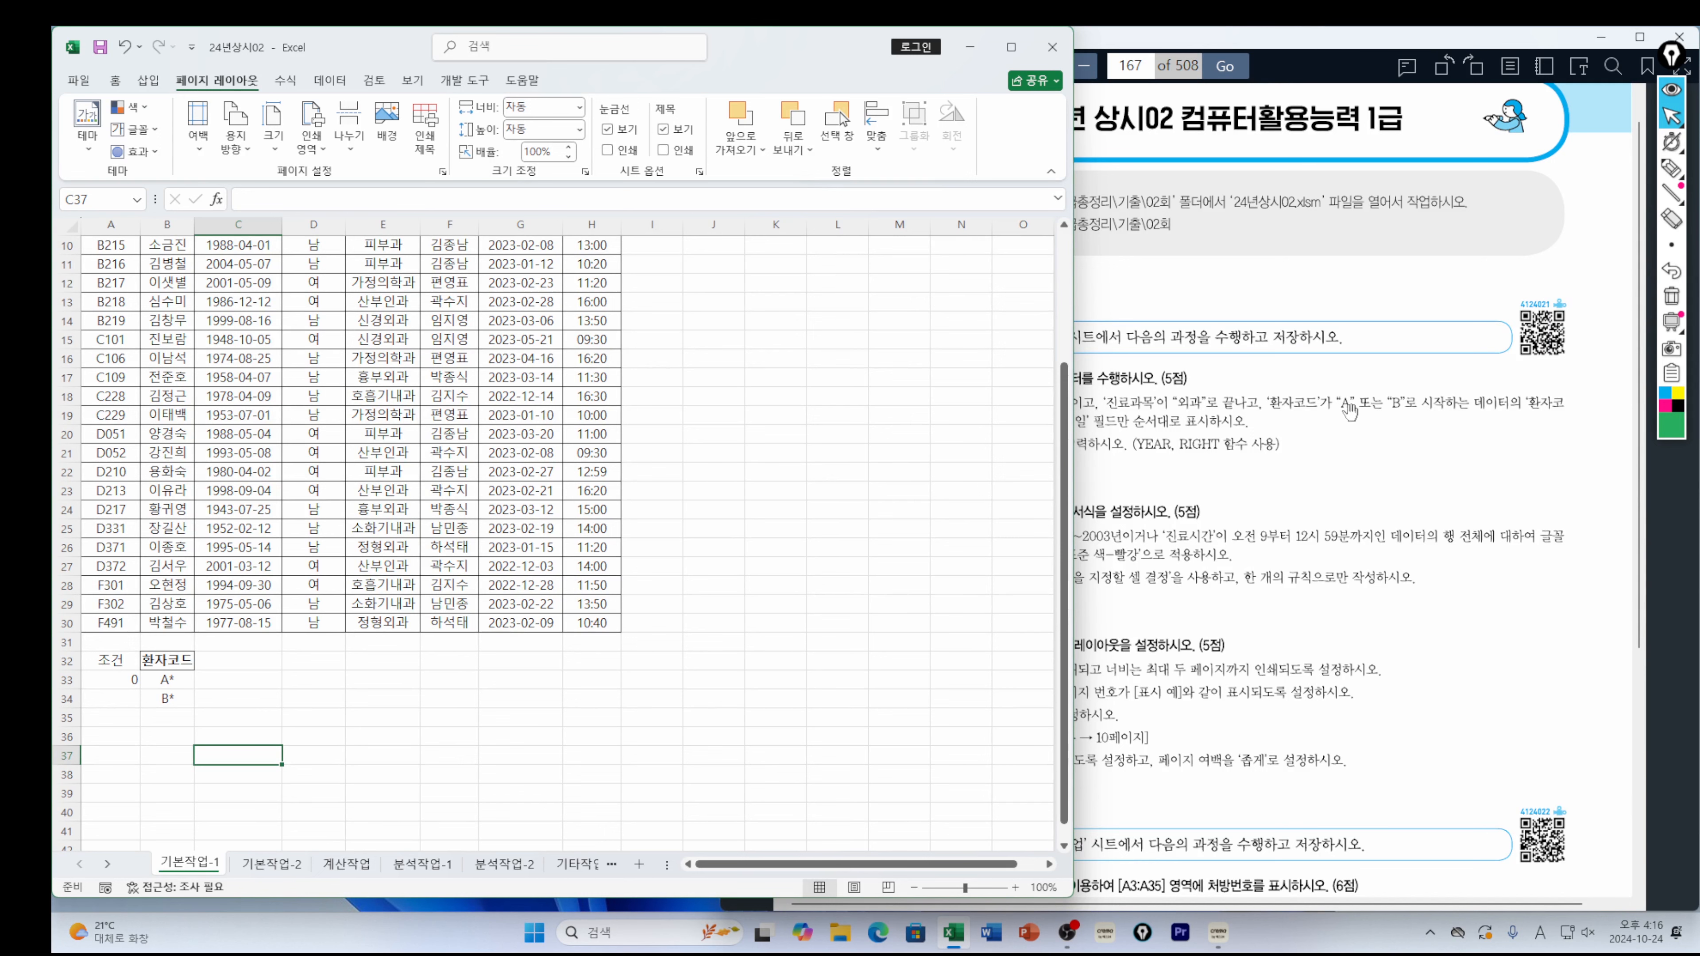
pyautogui.click(1101, 411)
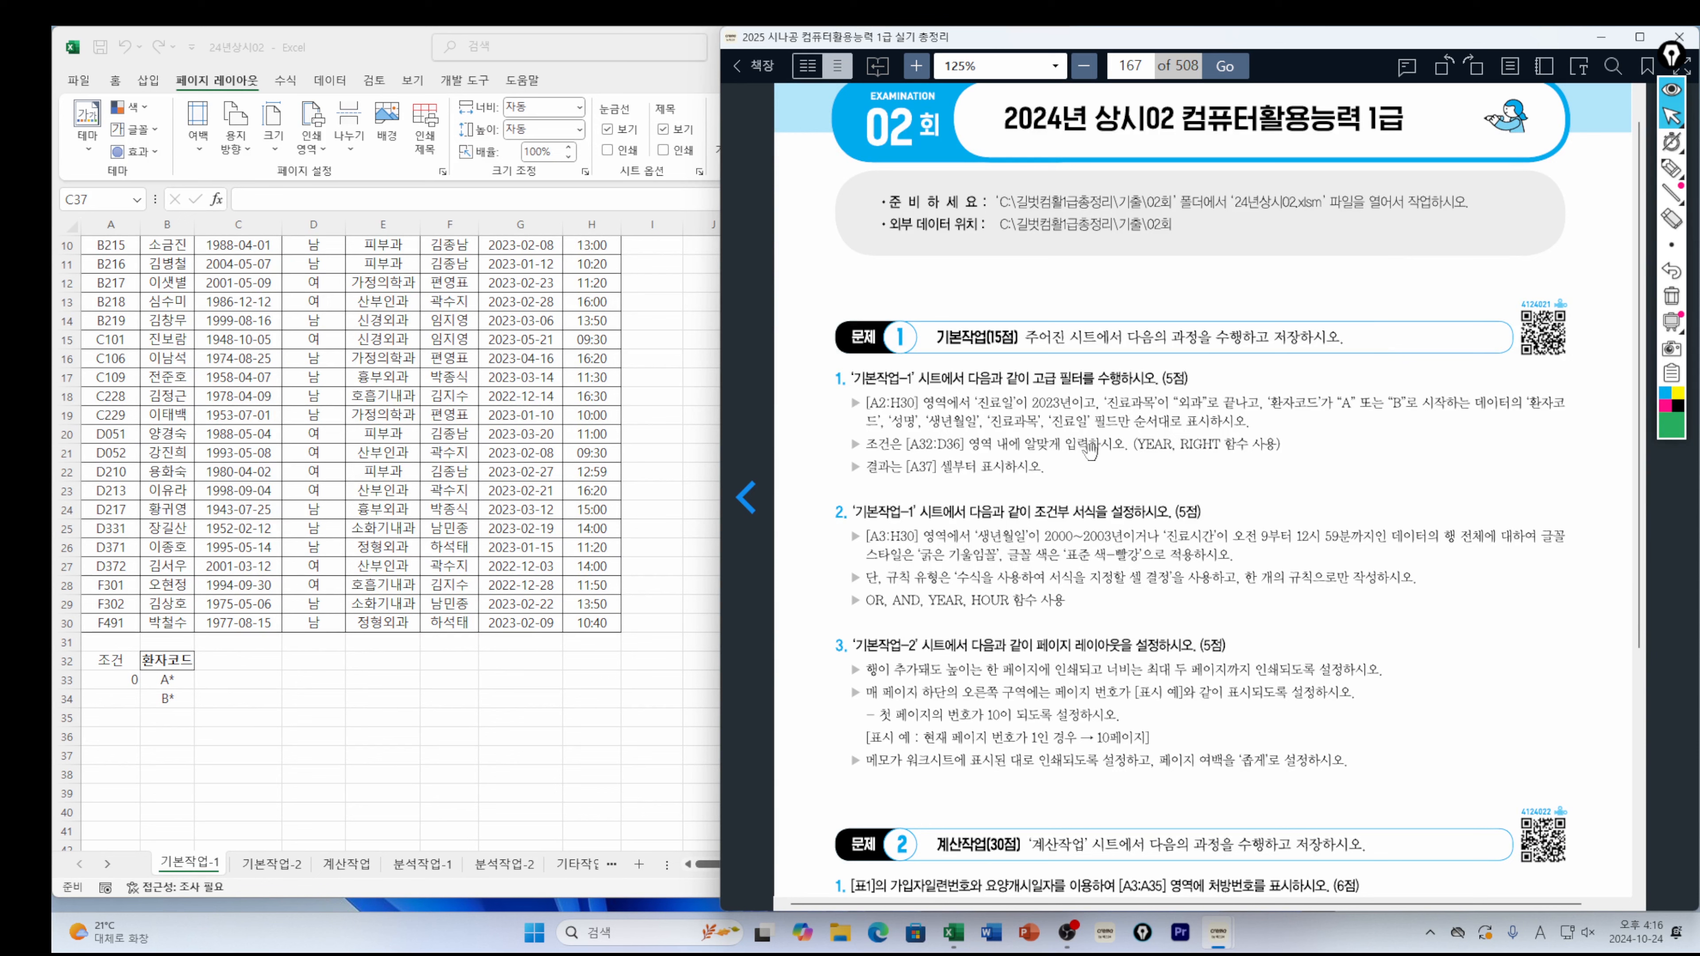
pyautogui.click(130, 703)
pyautogui.click(127, 680)
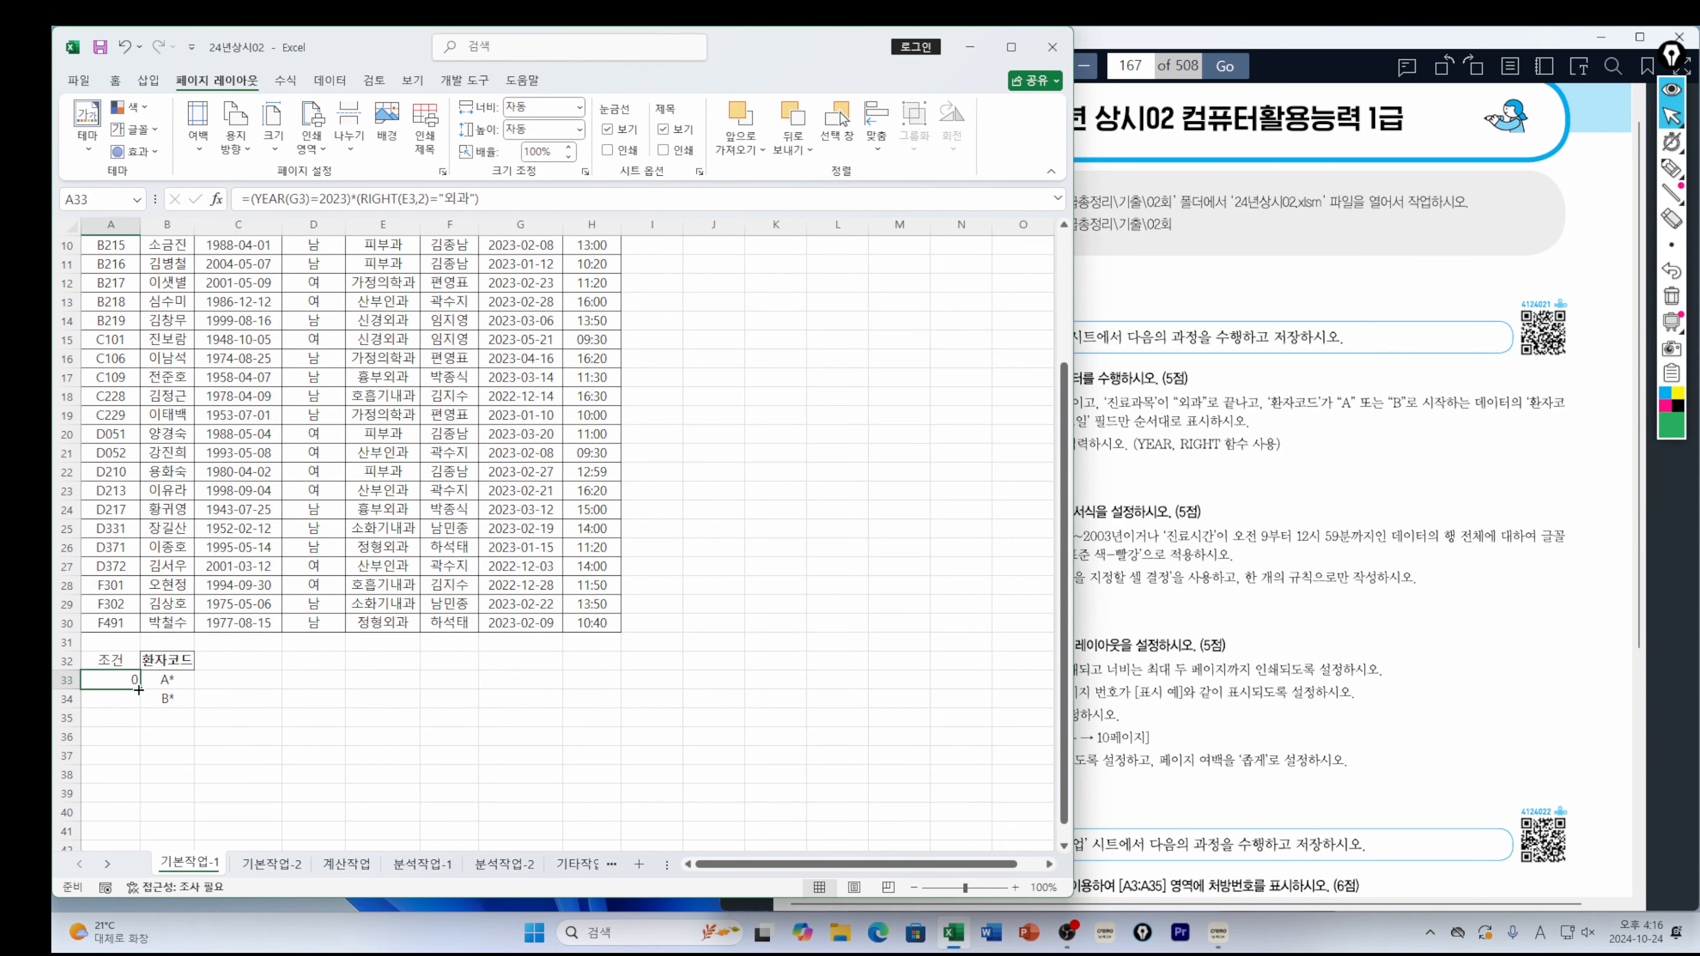
pyautogui.click(117, 699)
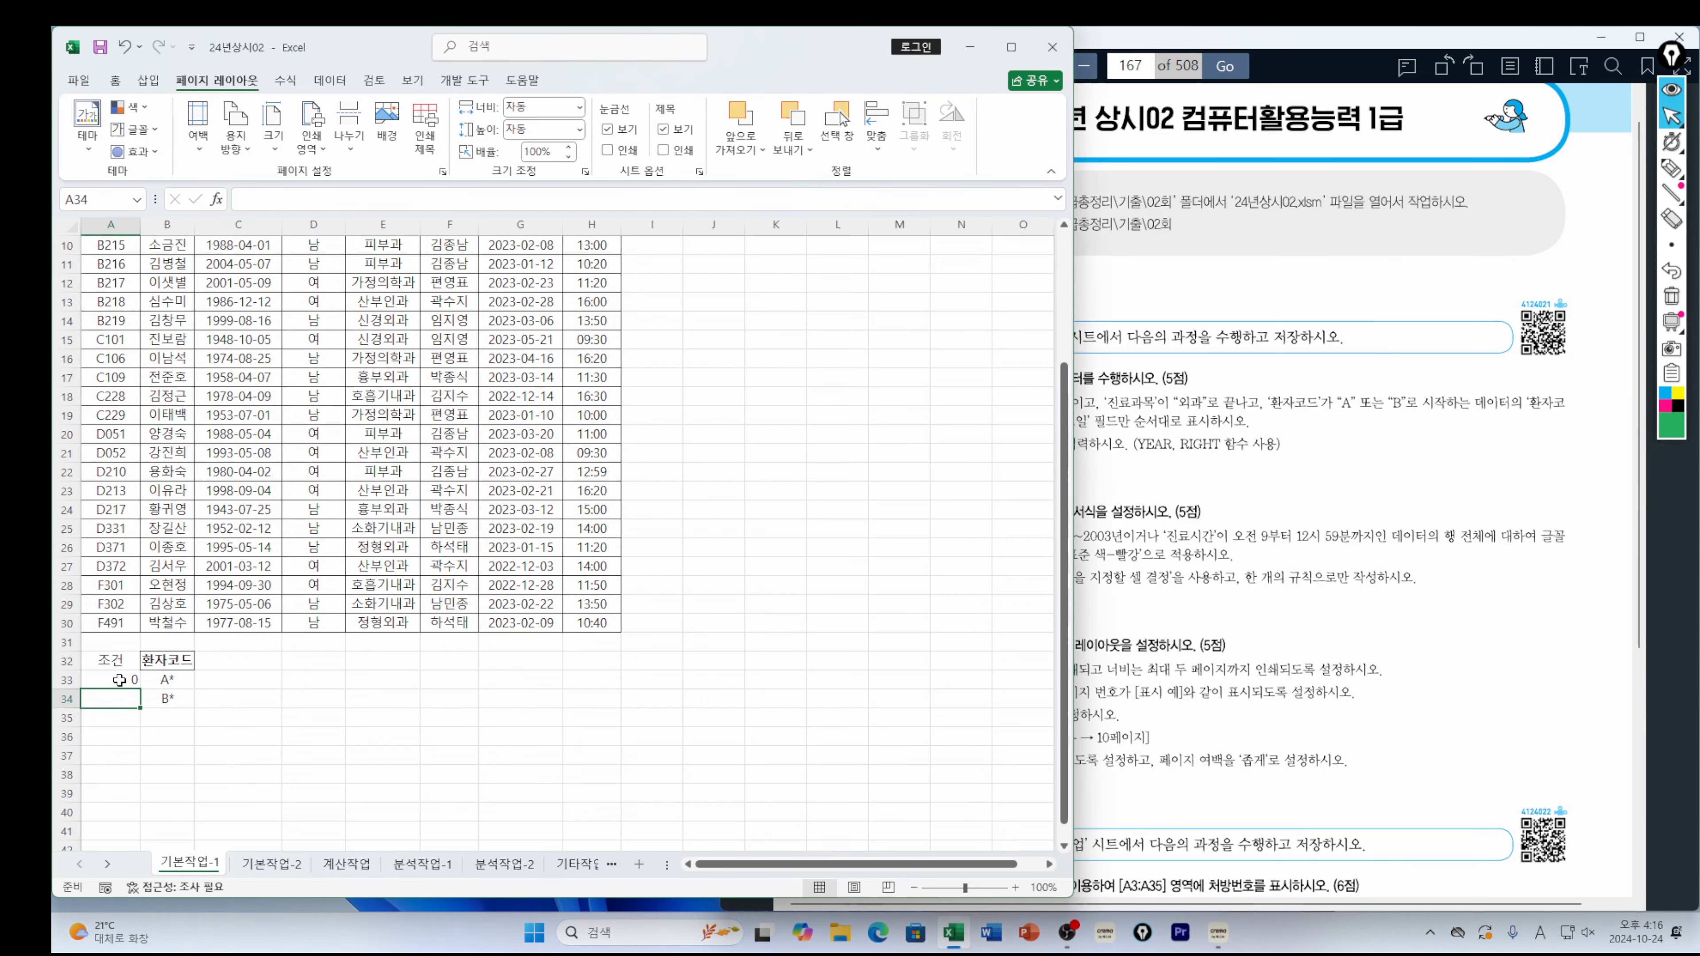
pyautogui.click(110, 680)
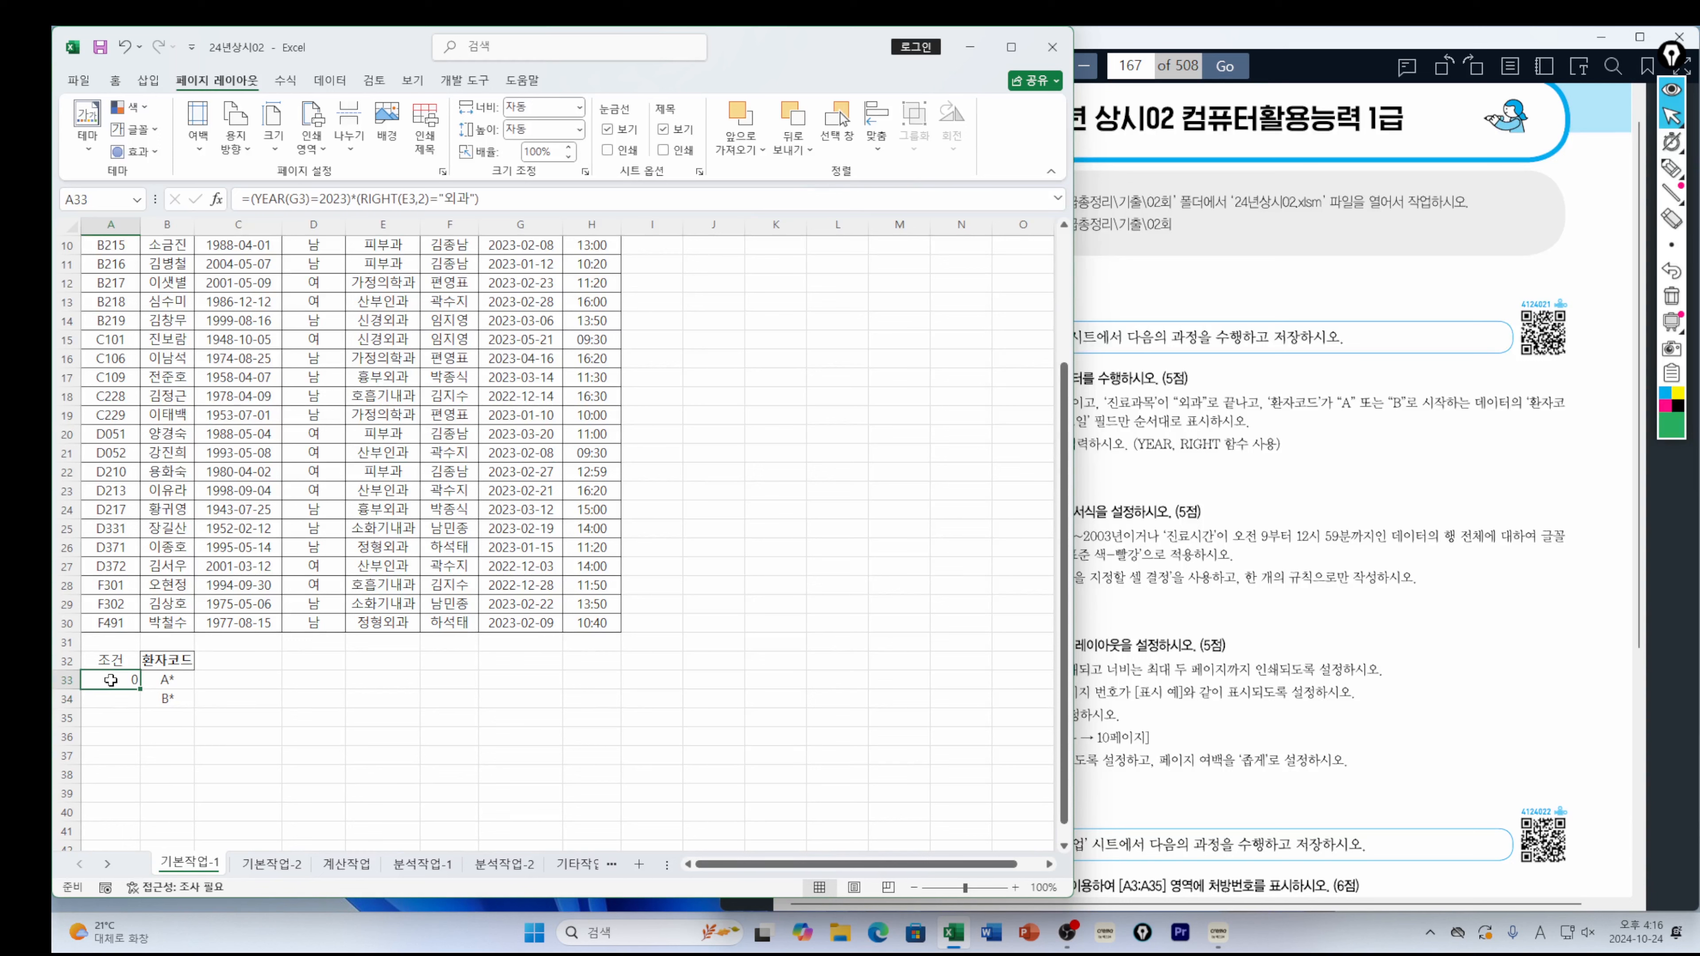
pyautogui.moveTo(481, 198); pyautogui.dragTo(237, 204)
pyautogui.hotkey('ctrl', 'c')
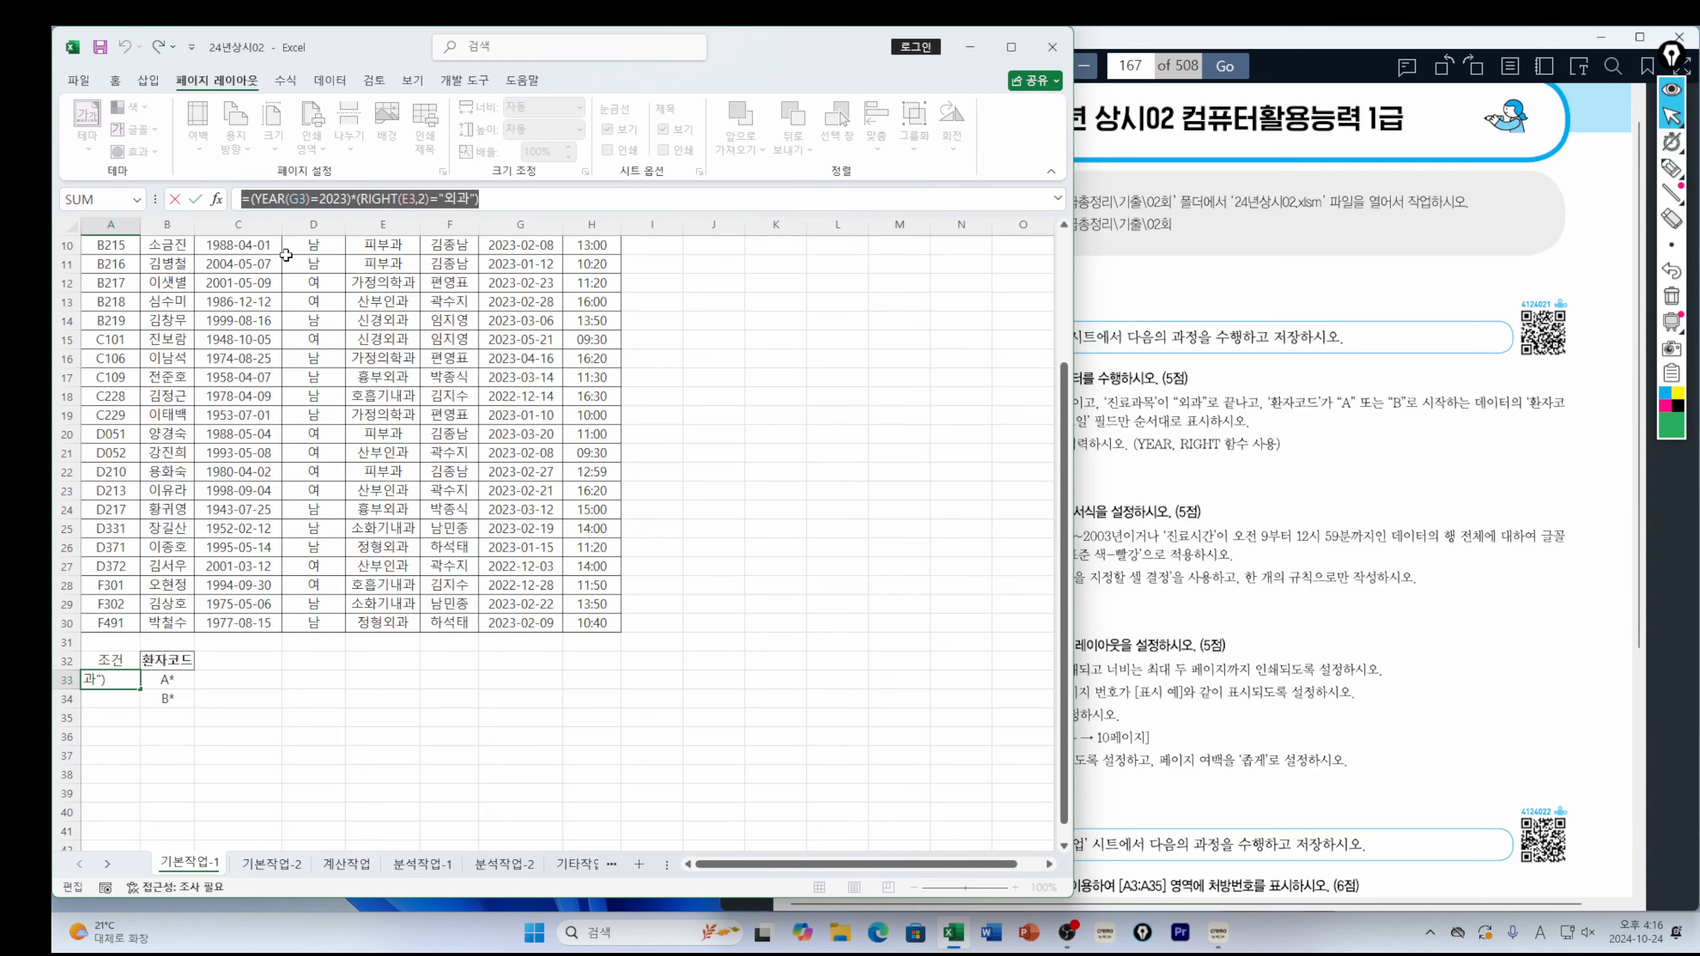
pyautogui.click(109, 700)
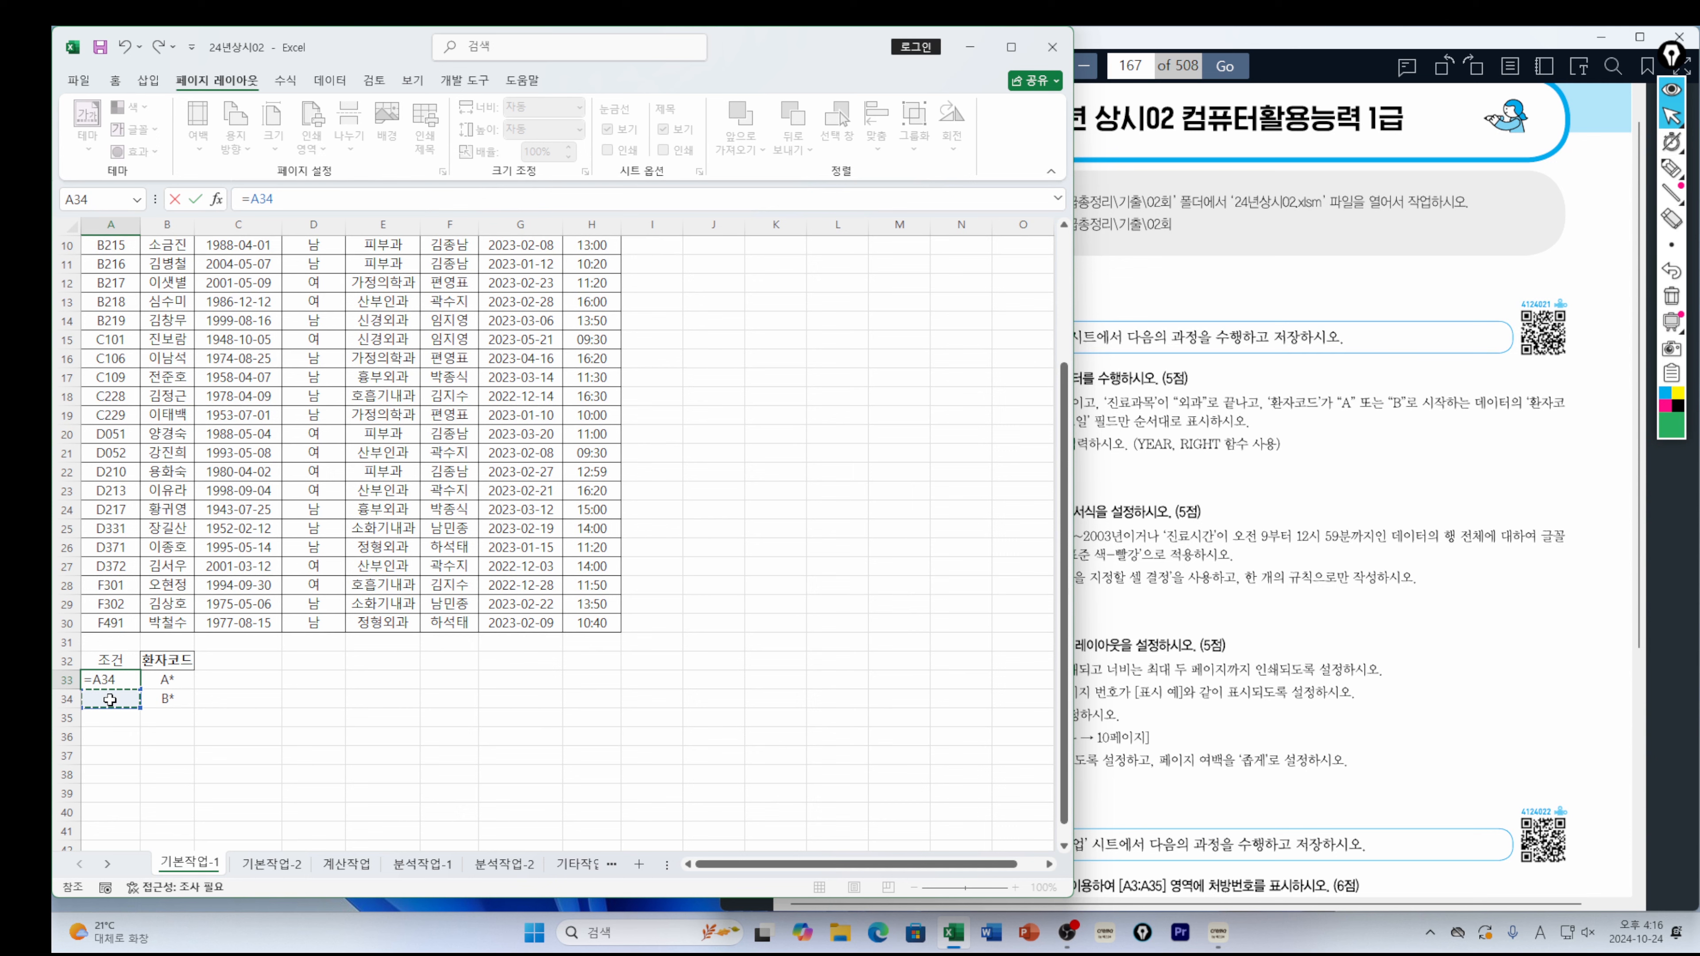
pyautogui.hotkey('ctrl', 'v')
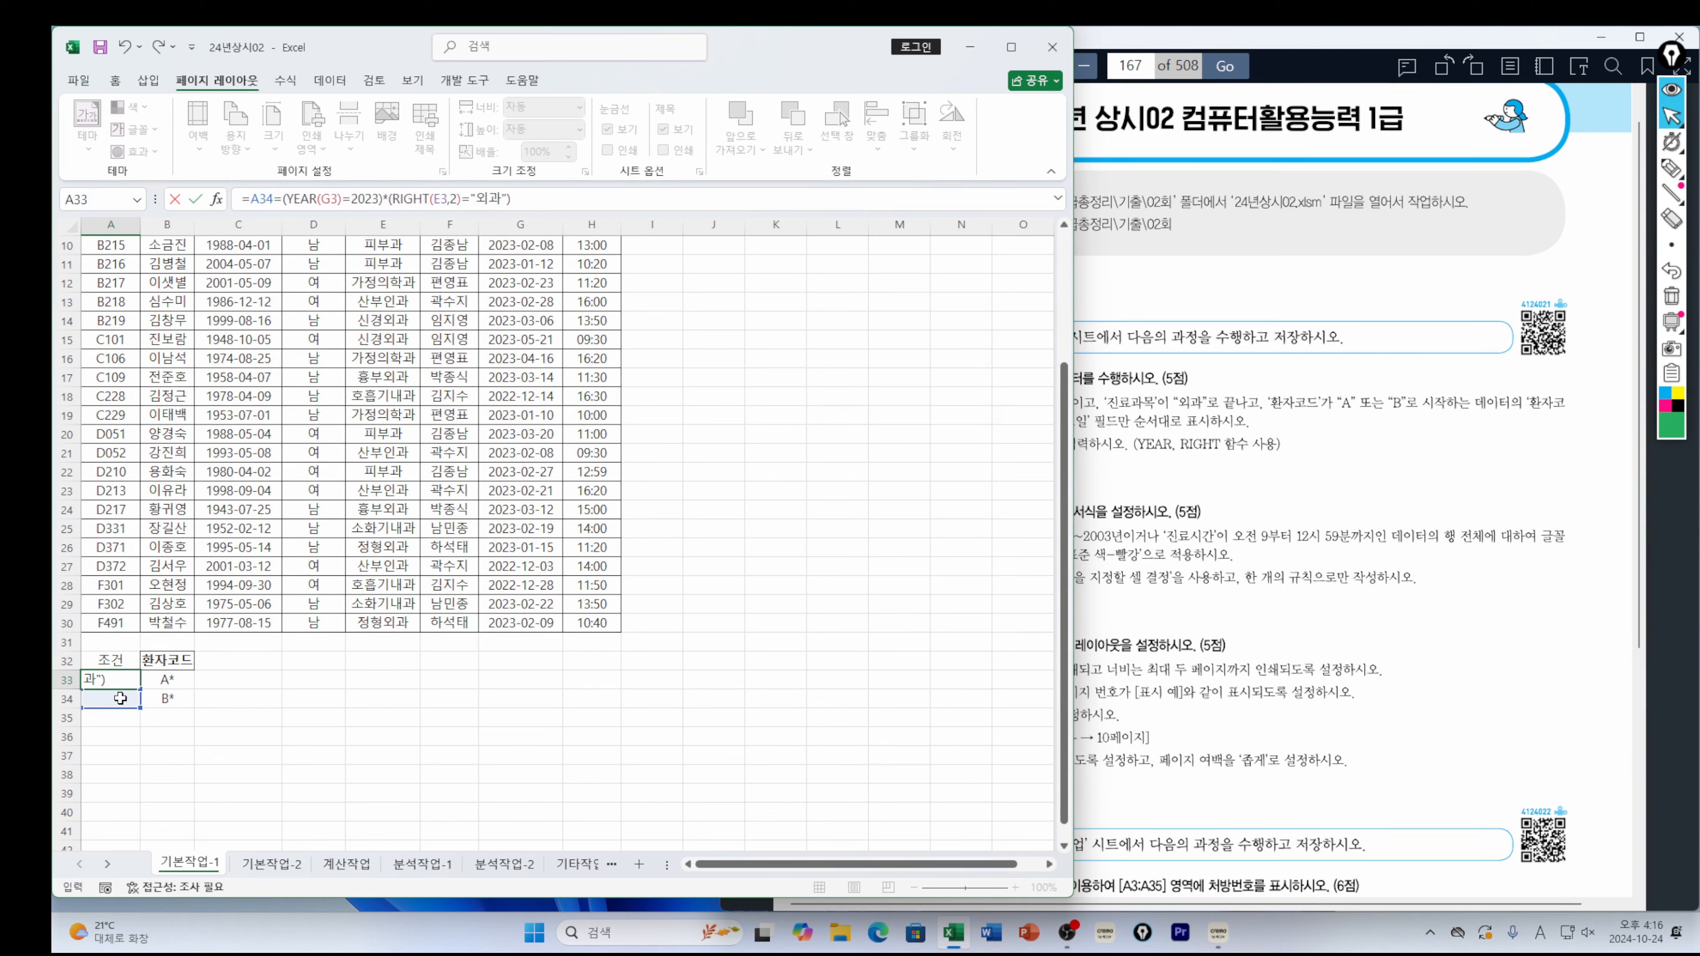
pyautogui.hotkey('ctrl', 'z')
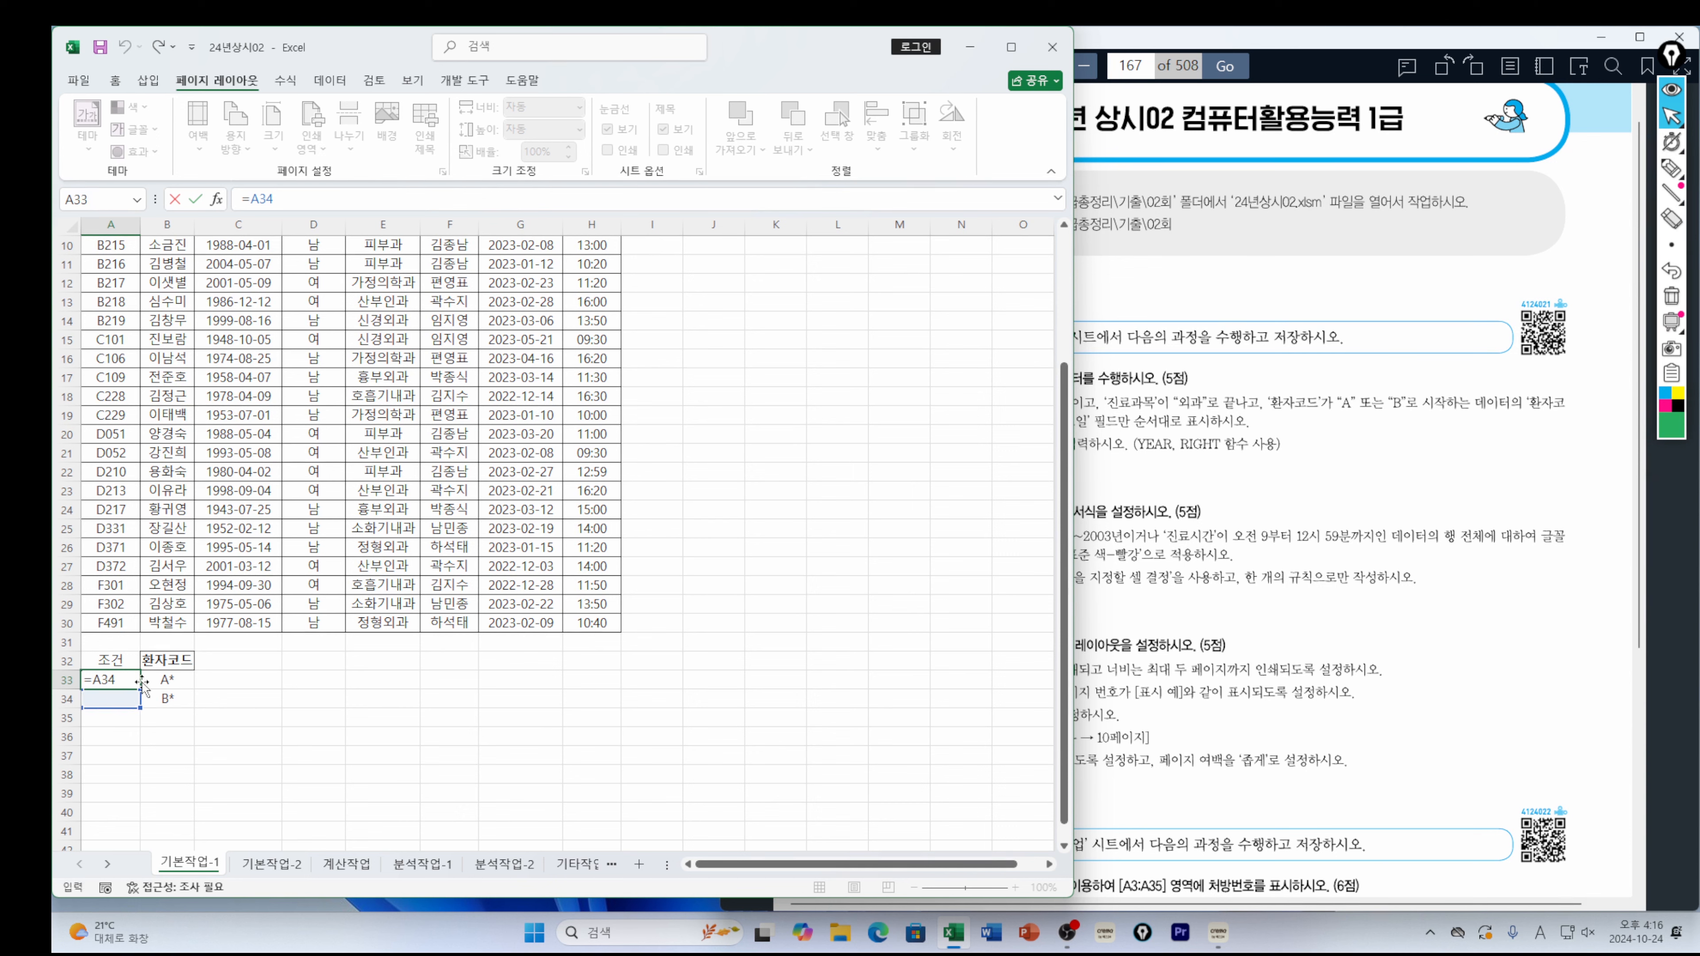
pyautogui.press('Escape')
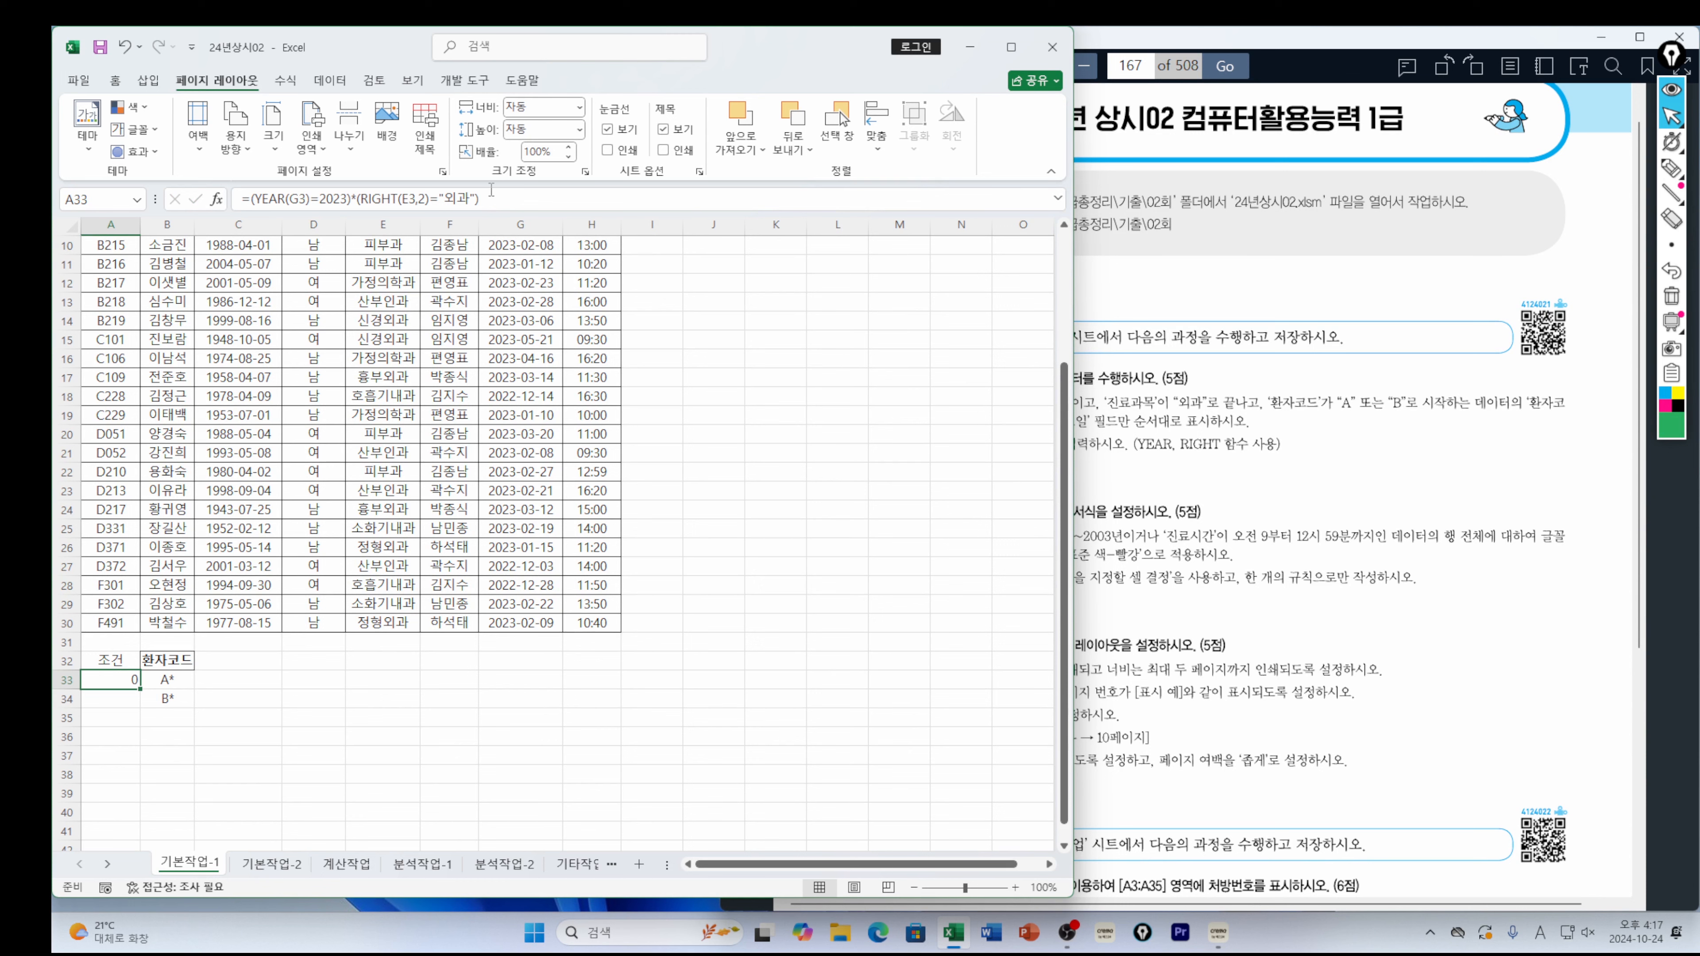
pyautogui.moveTo(491, 192); pyautogui.dragTo(246, 199)
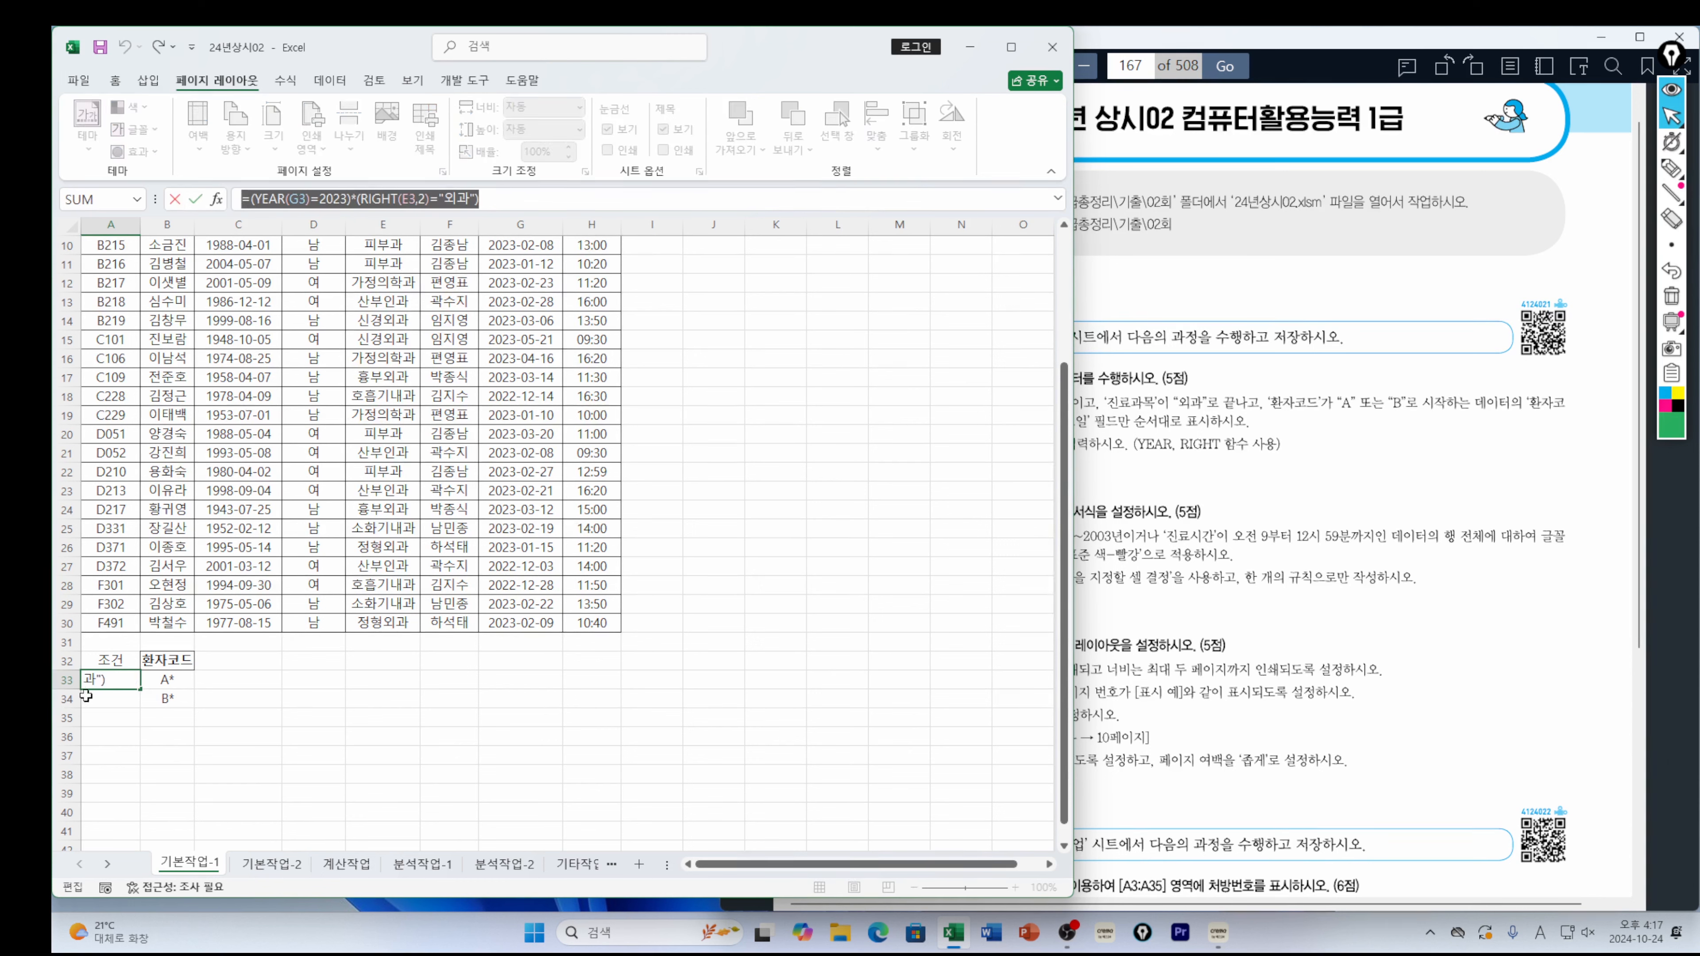
pyautogui.click(115, 698)
pyautogui.hotkey('ctrl', 'v')
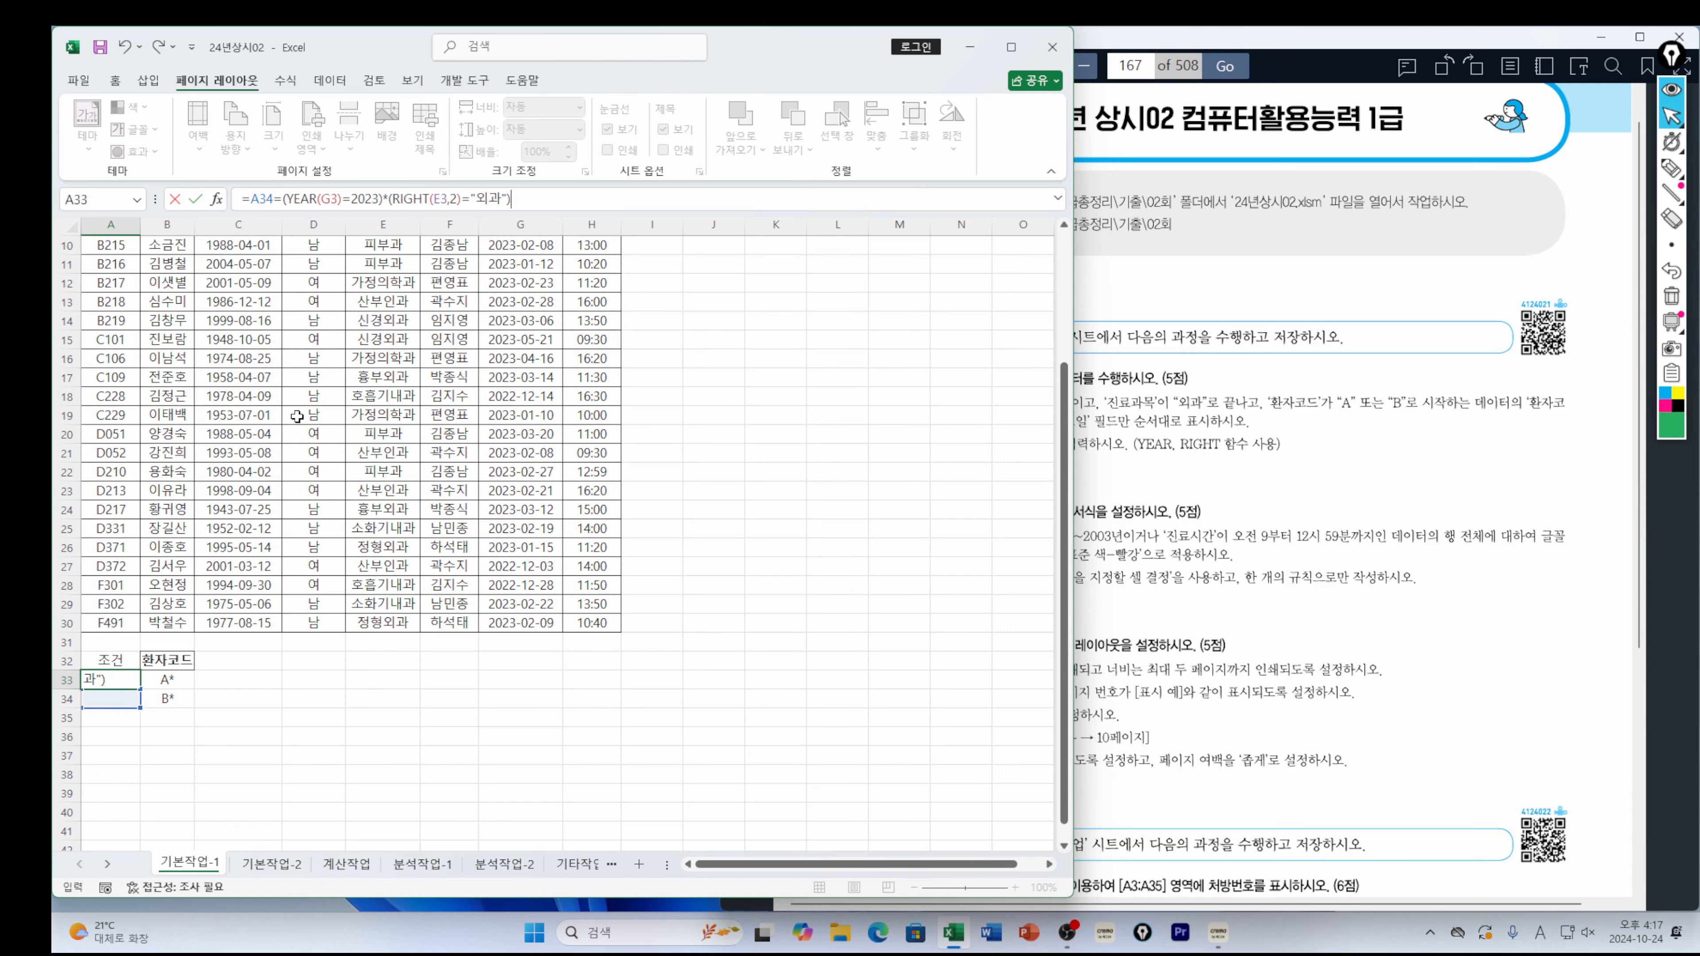
pyautogui.hotkey('ctrl', 'z')
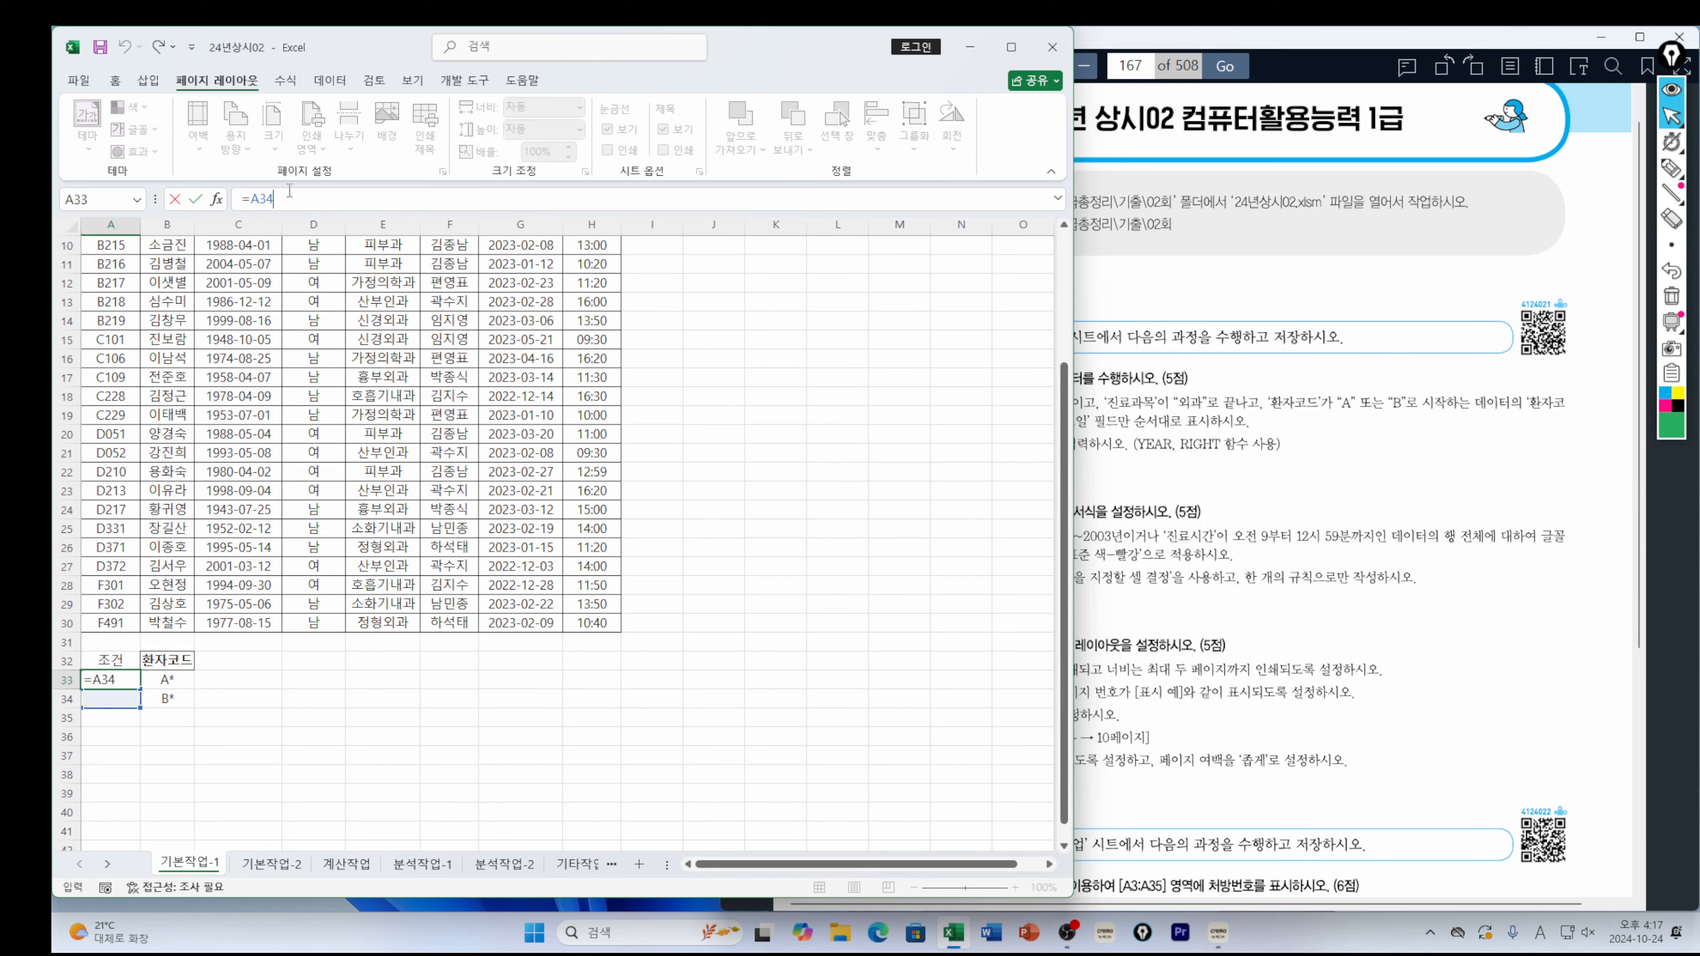
pyautogui.press('Escape')
# Copy the formula =(YEAR(G3)=2023)*(RIGHT(E3,2)="외과") from A33 unchanged into A34
pyautogui.moveTo(514, 199); pyautogui.dragTo(238, 198)
pyautogui.hotkey('ctrl', 'c')
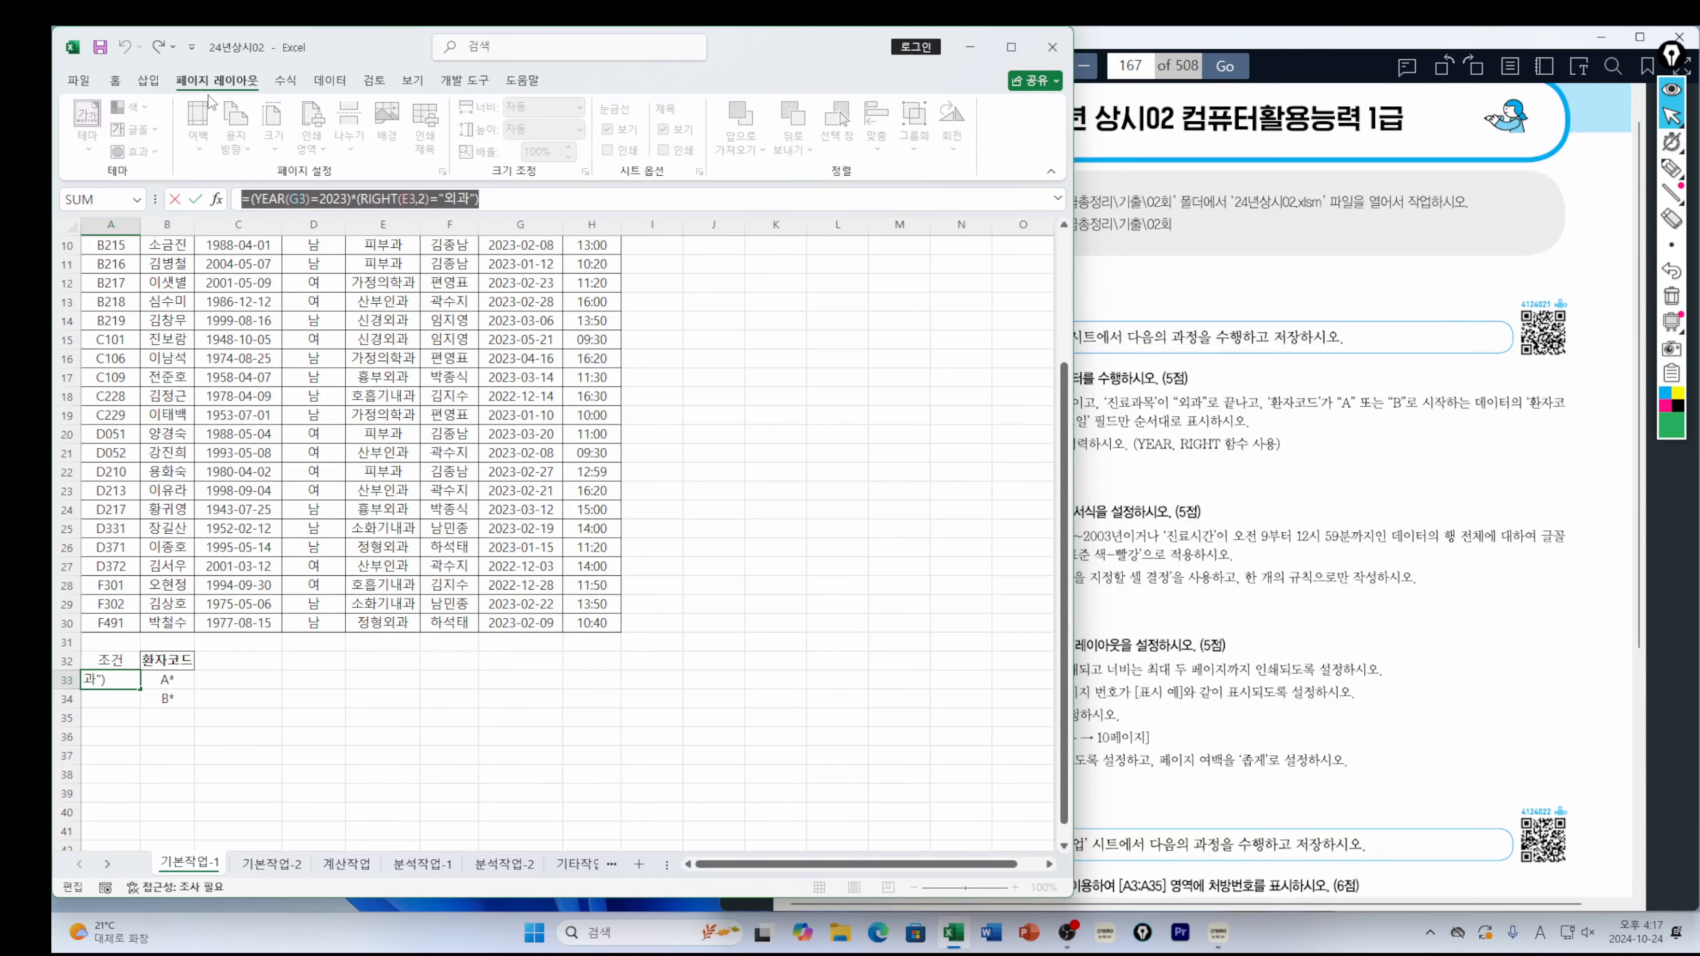
pyautogui.press('Escape')
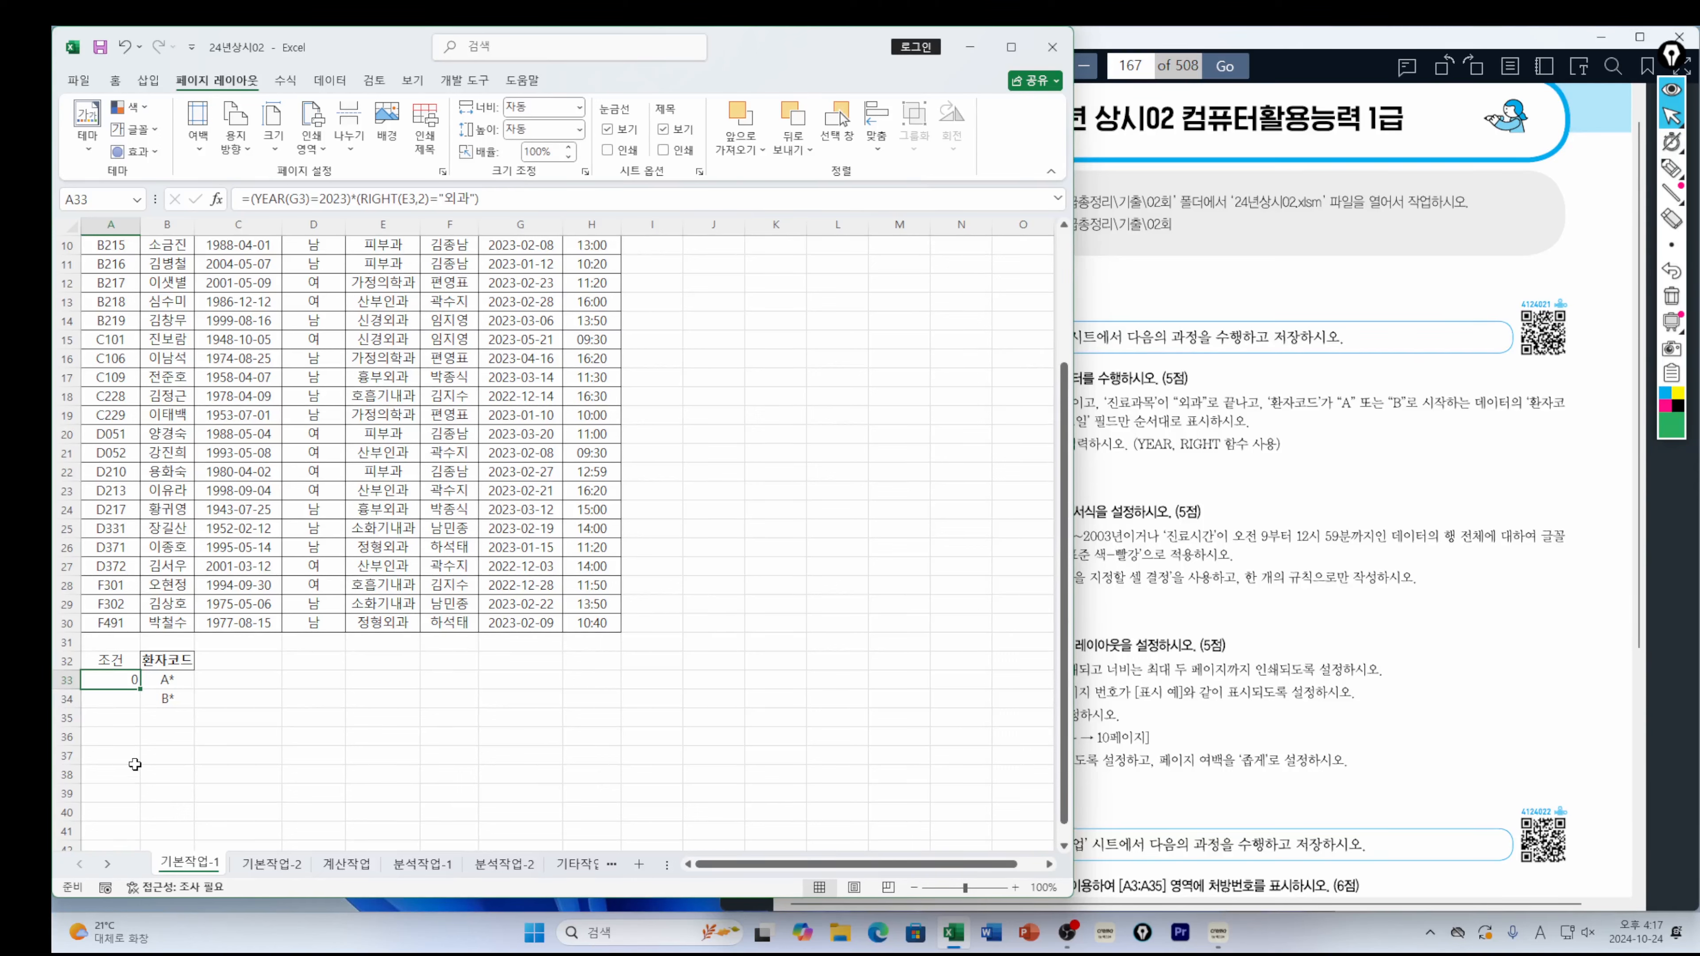
pyautogui.click(129, 693)
pyautogui.hotkey('ctrl', 'v')
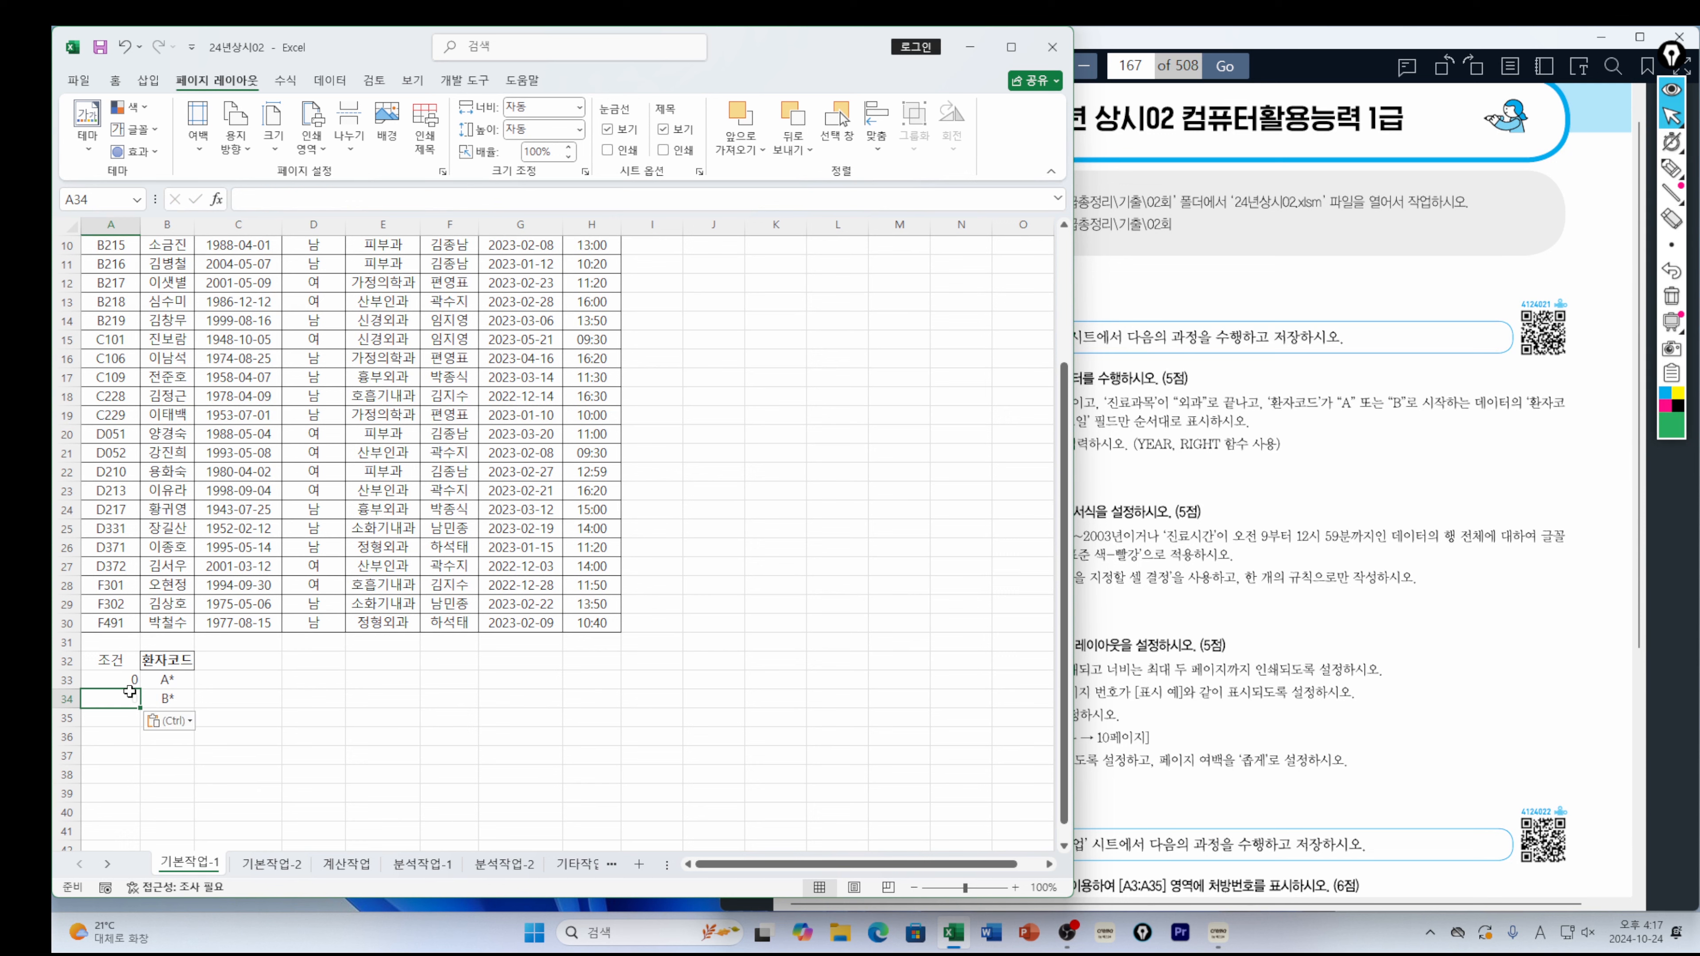
pyautogui.click(221, 708)
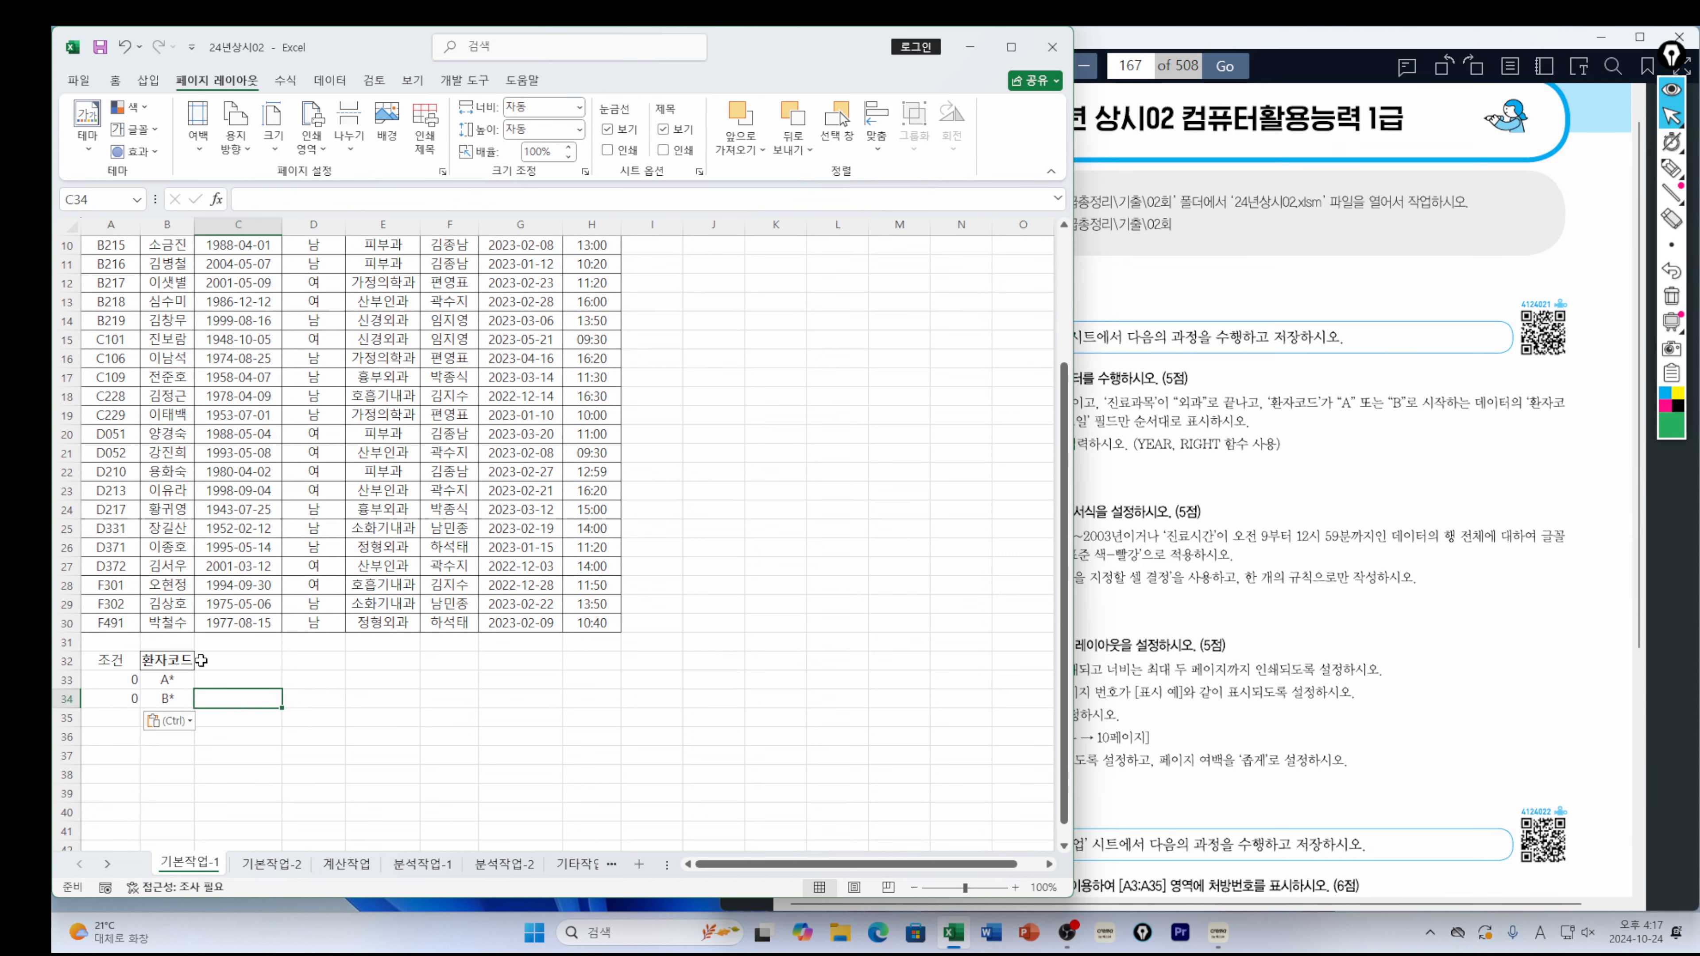
# Copy the 환자코드, 성명, 생년월일, 진료과목 and 진료일 headers from row 2 into the output row starting at A37
pyautogui.click(235, 475)
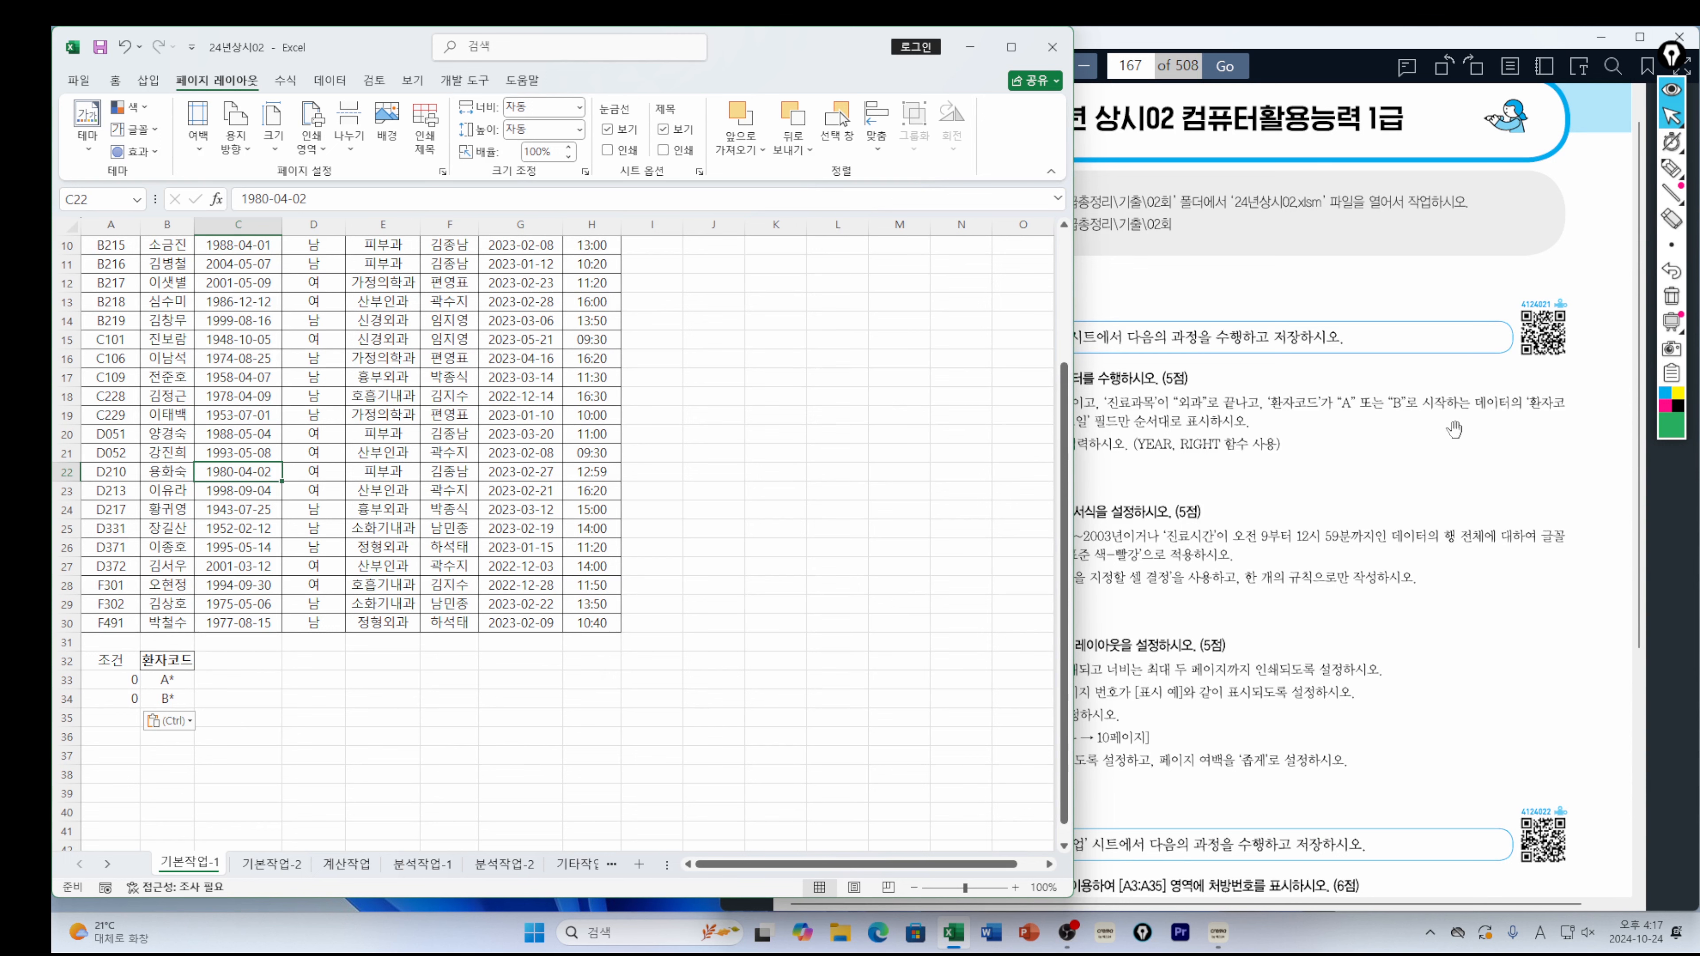
pyautogui.click(1534, 415)
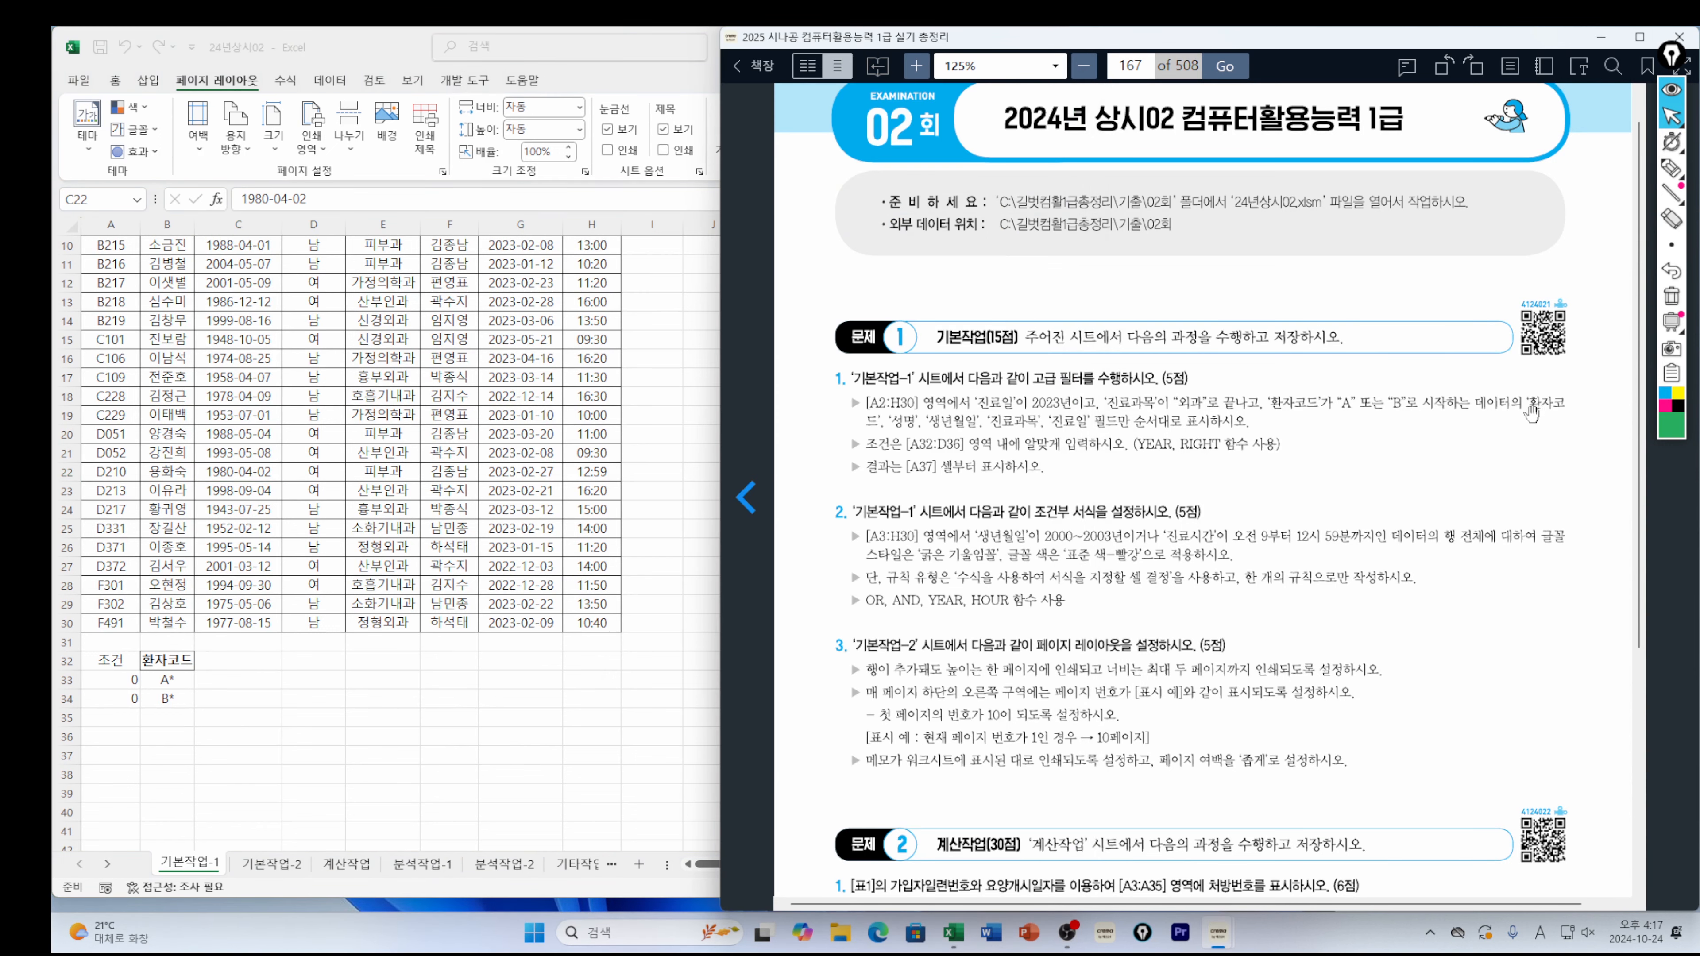
pyautogui.scroll(3, 242, 436)
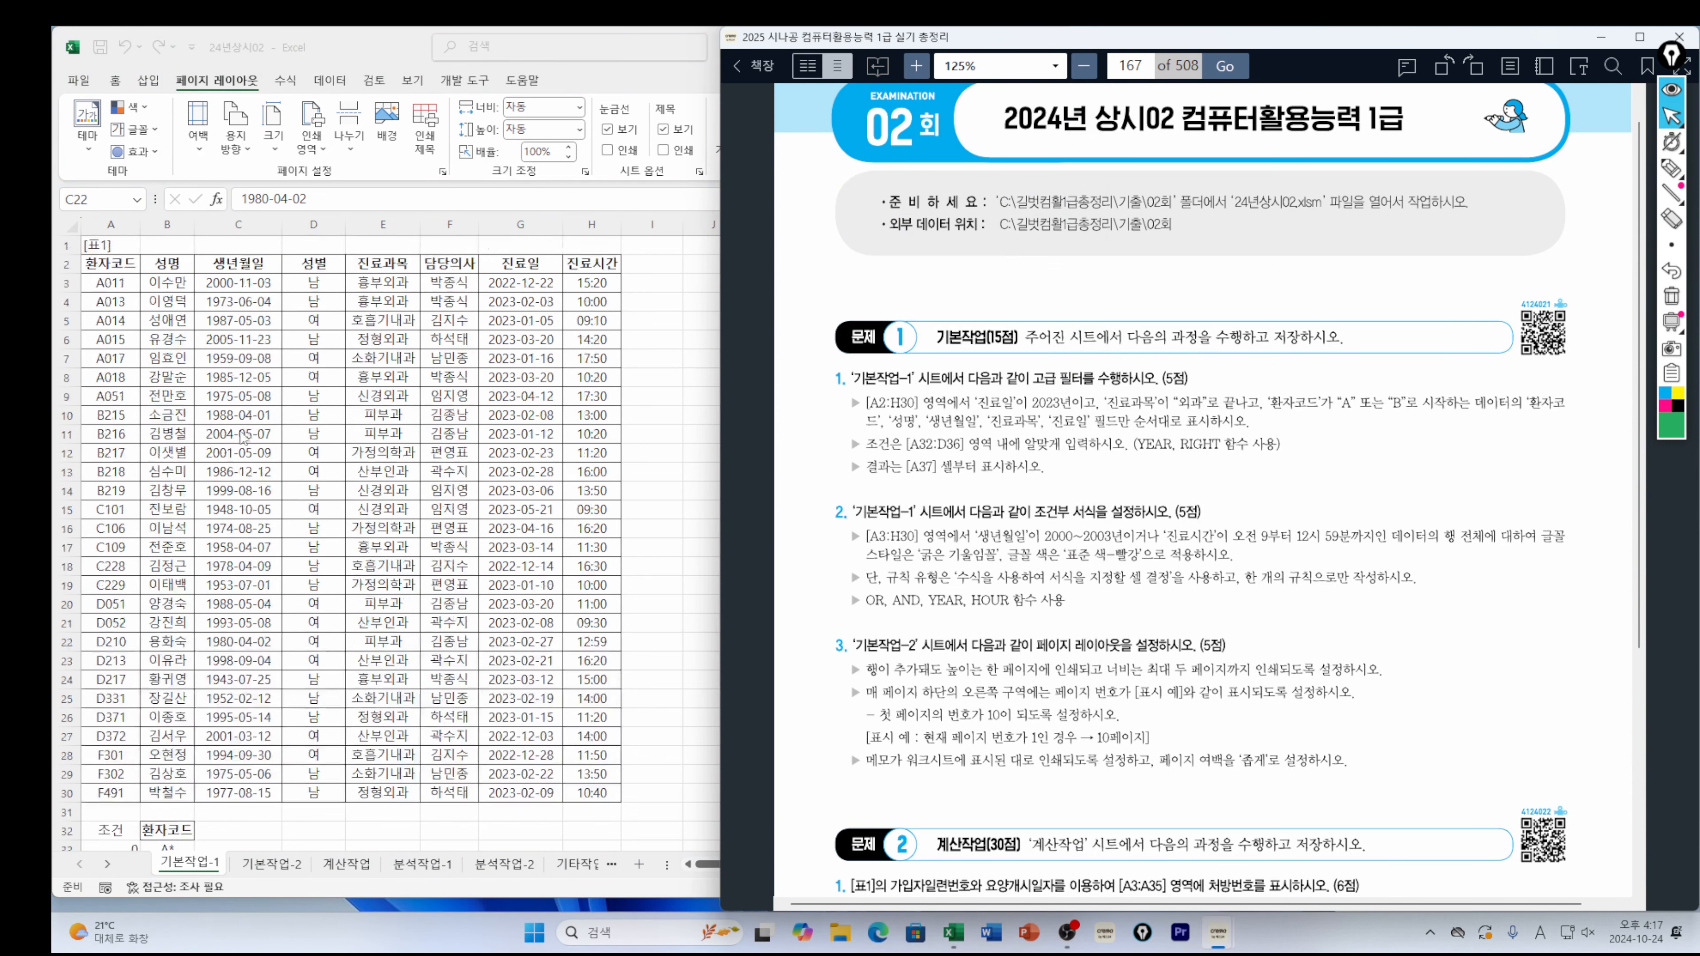
pyautogui.doubleClick(122, 268)
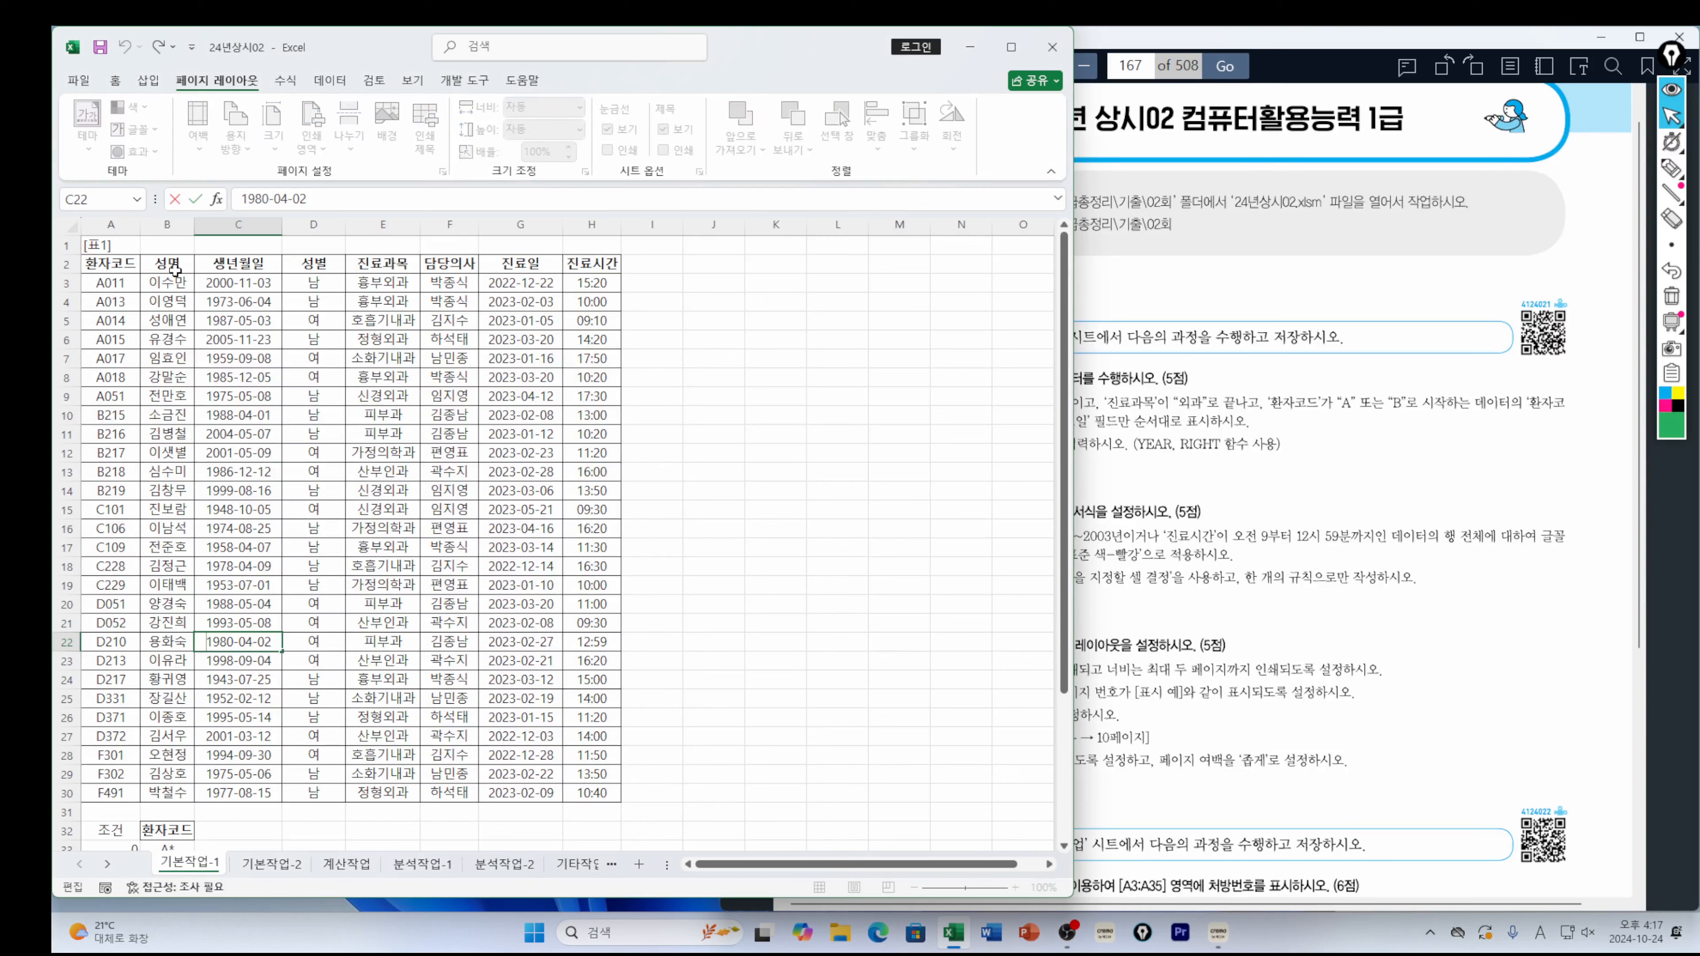
pyautogui.click(124, 267)
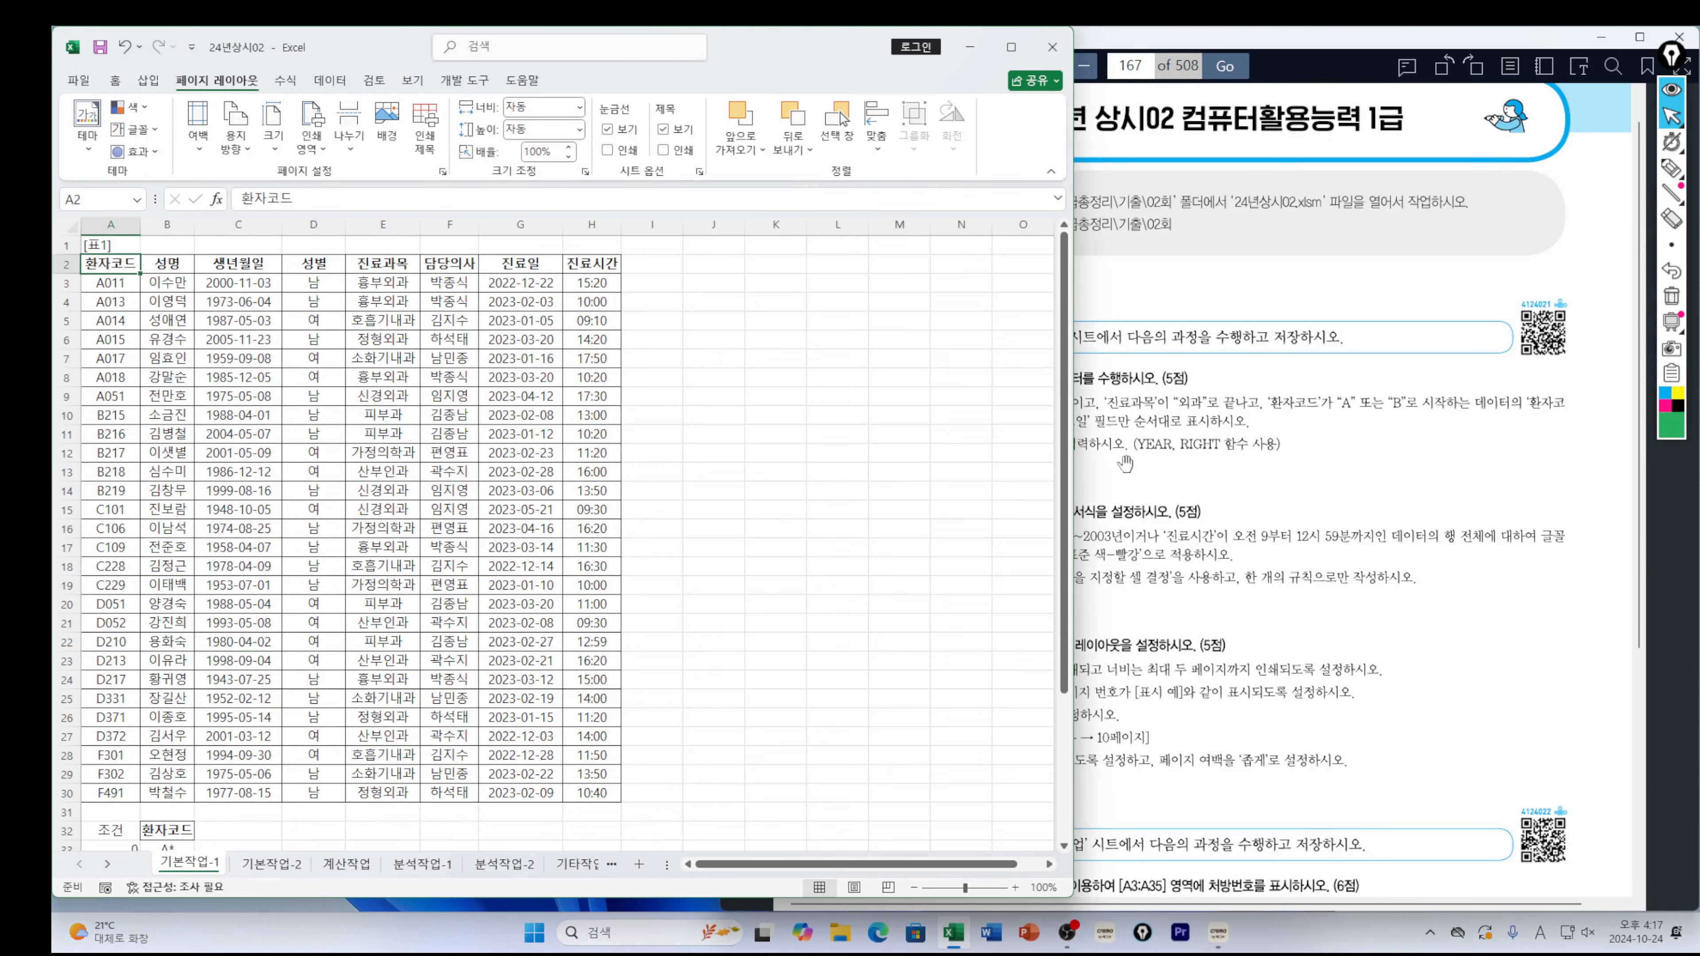
pyautogui.keyDown('ctrl'); pyautogui.click(168, 268); pyautogui.keyUp('ctrl')
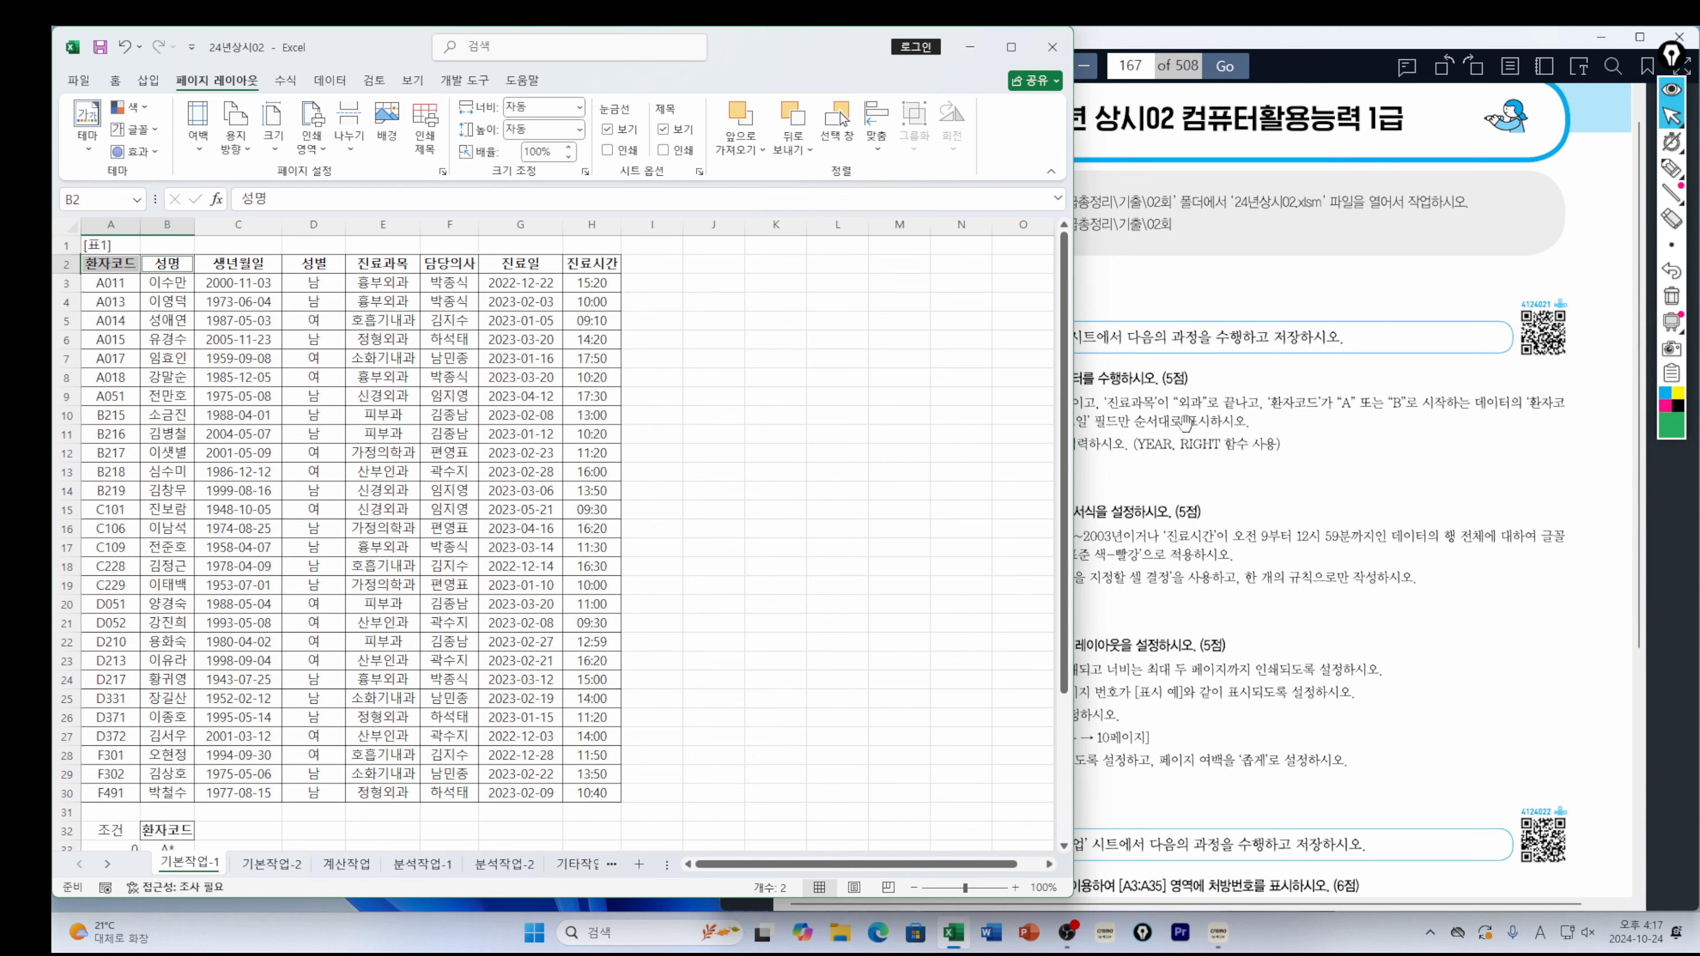
pyautogui.moveTo(819, 48)
pyautogui.mouseDown()
pyautogui.moveTo(626, 60)
pyautogui.moveTo(798, 61)
pyautogui.moveTo(791, 39)
pyautogui.mouseUp()
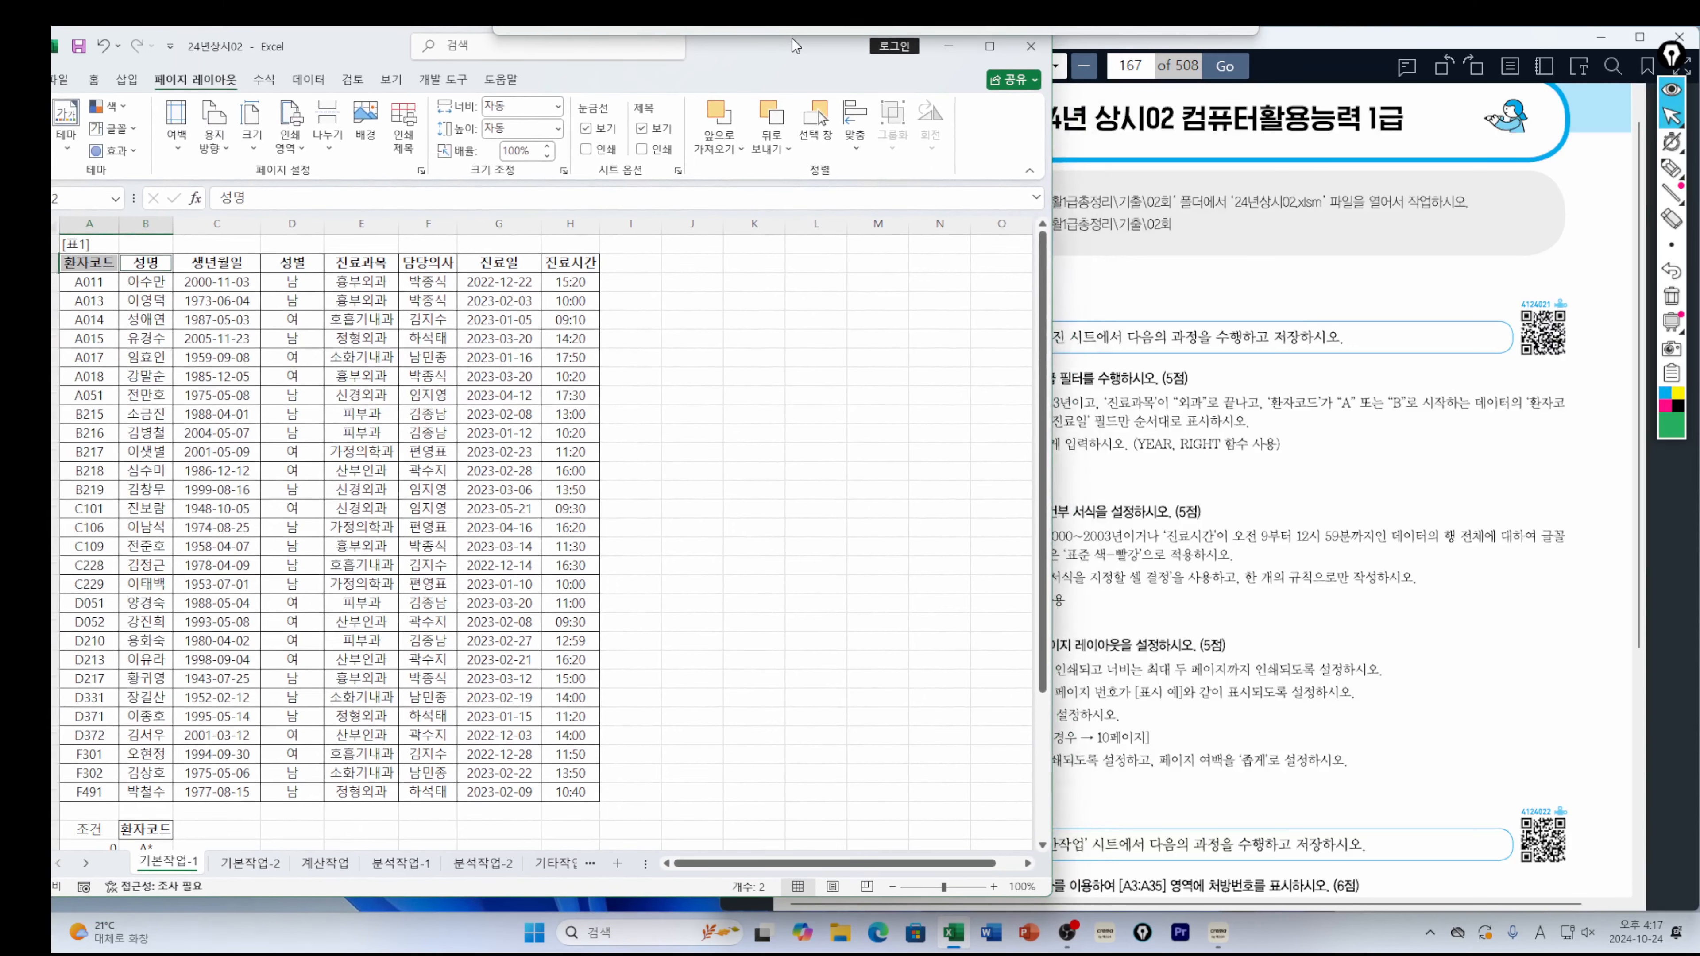
pyautogui.keyDown('ctrl'); pyautogui.click(225, 268); pyautogui.keyUp('ctrl')
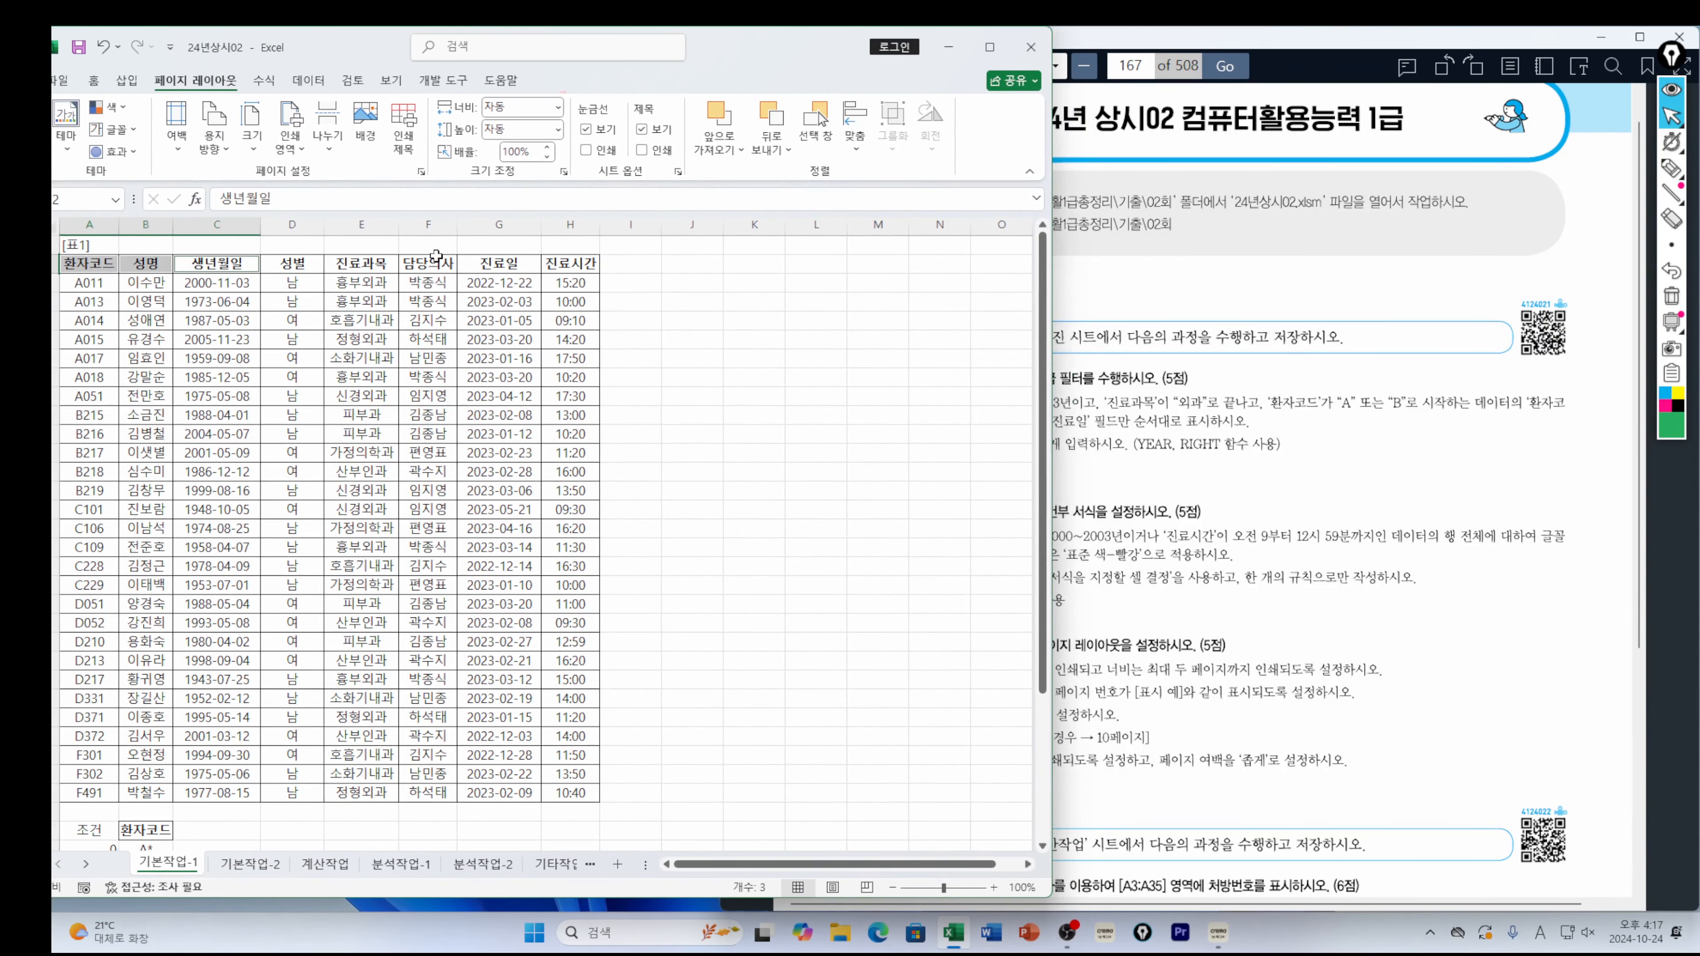
pyautogui.keyDown('ctrl'); pyautogui.click(366, 266); pyautogui.keyUp('ctrl')
pyautogui.keyDown('ctrl'); pyautogui.click(492, 263); pyautogui.keyUp('ctrl')
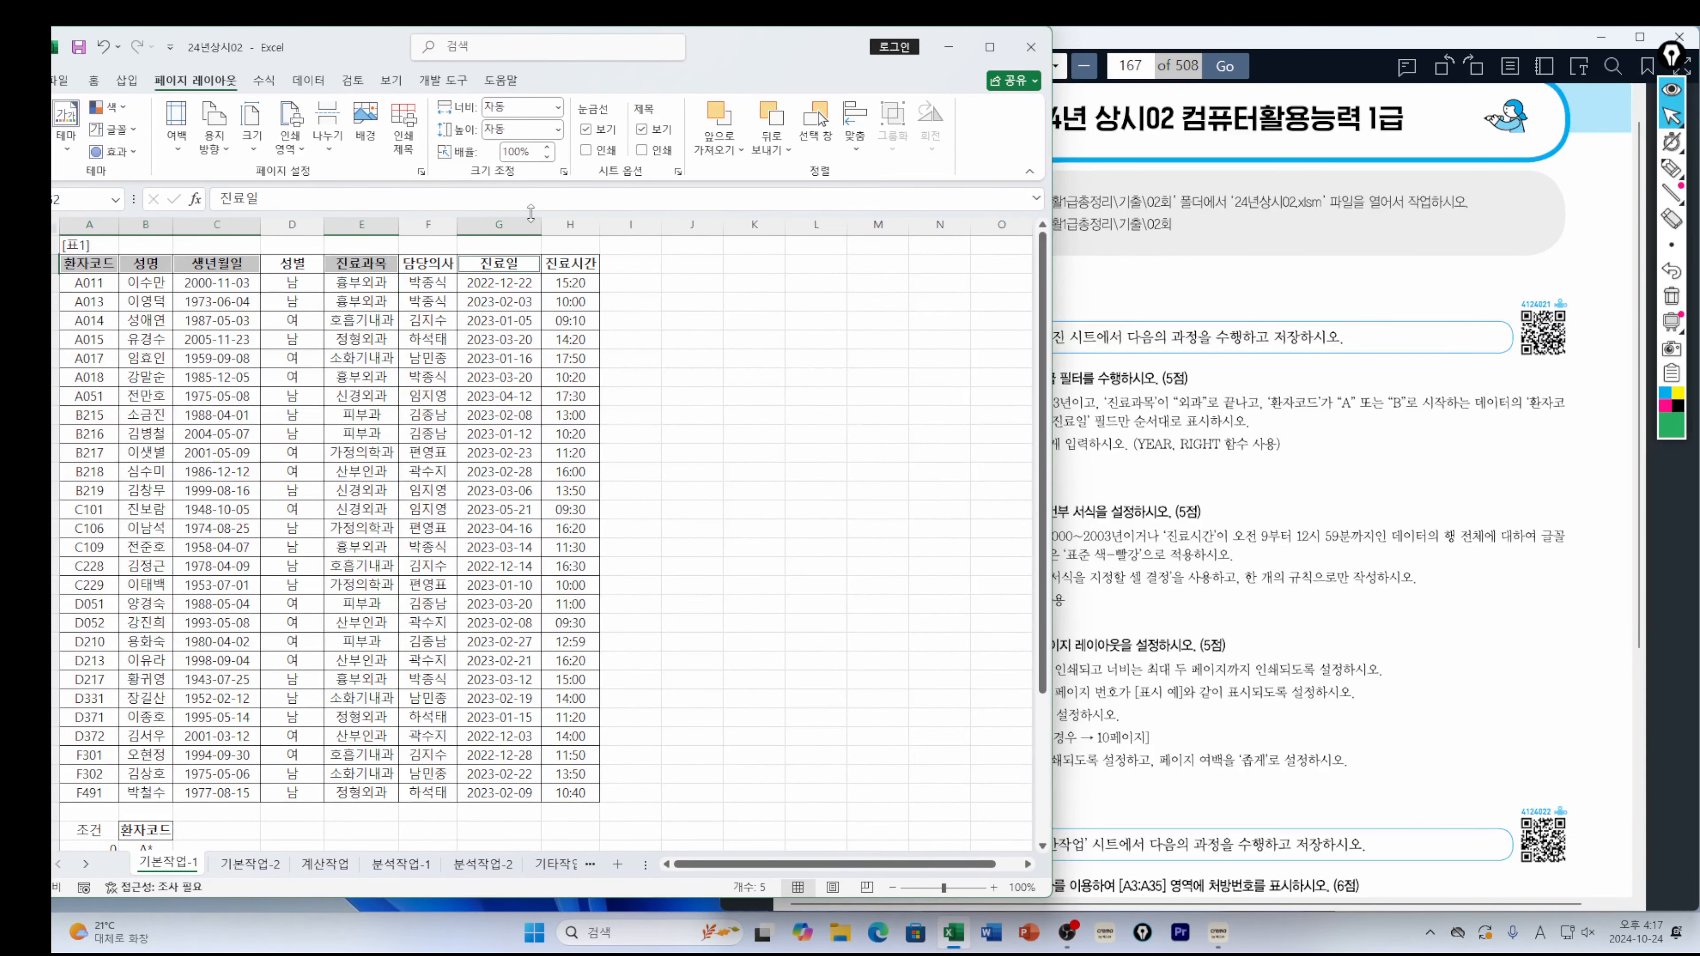
pyautogui.hotkey('ctrl', 'c')
pyautogui.scroll(-3, 268, 804)
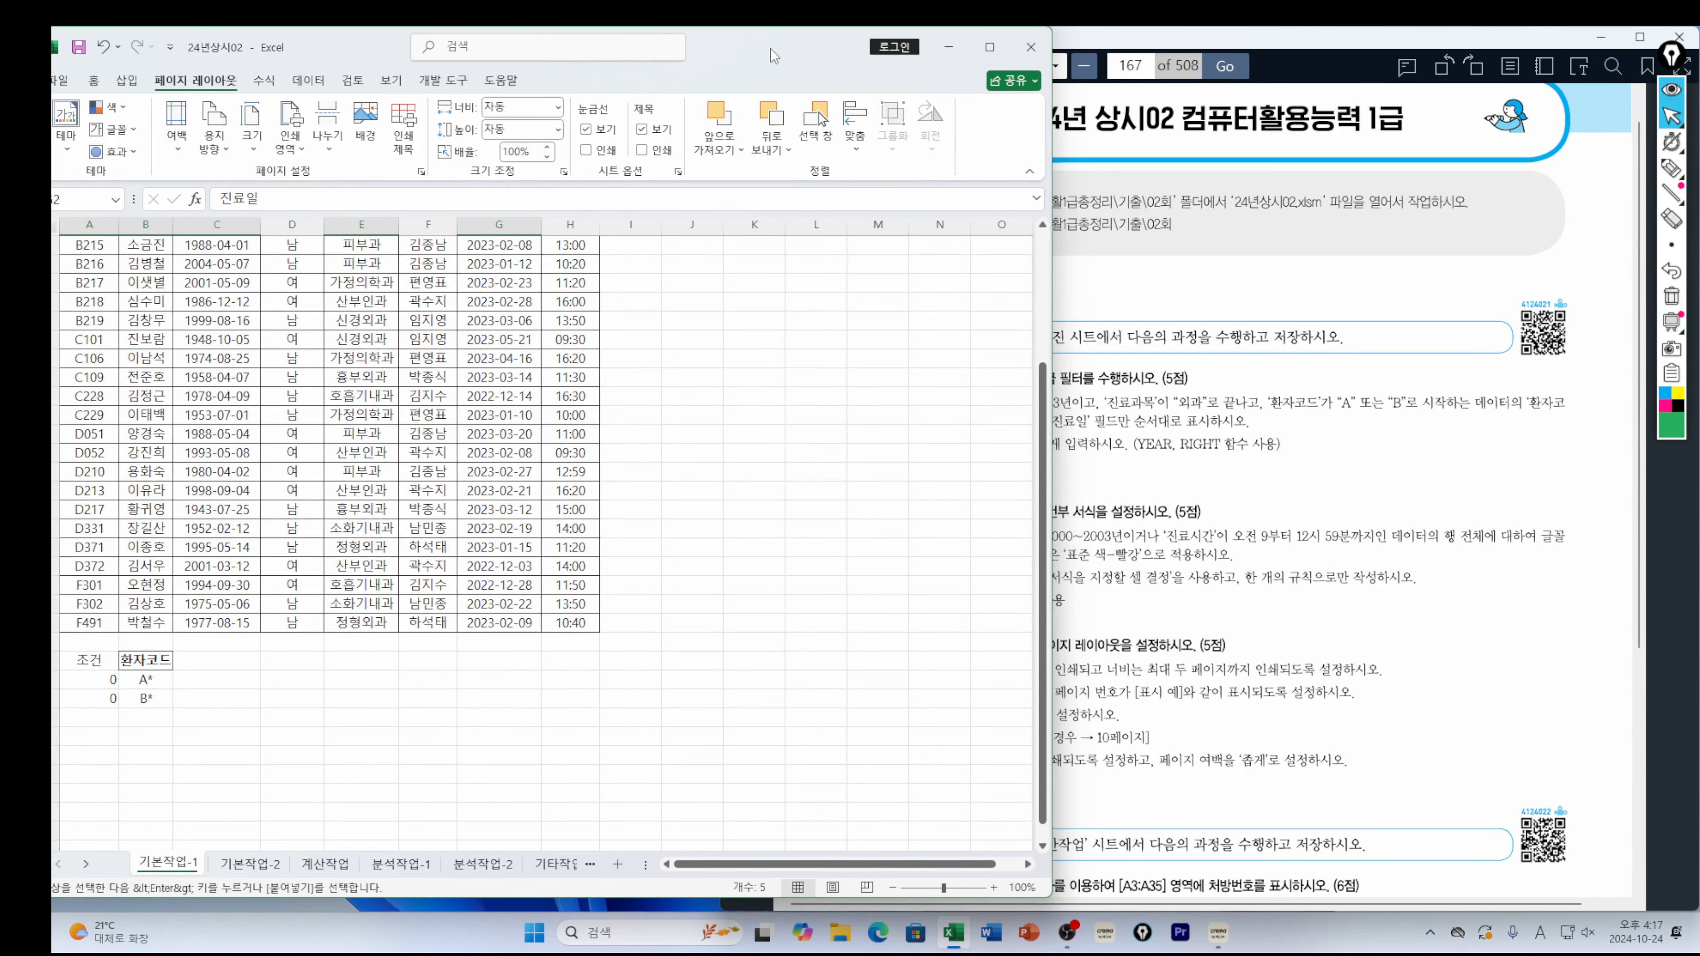
pyautogui.moveTo(770, 48)
pyautogui.mouseDown()
pyautogui.moveTo(593, 54)
pyautogui.moveTo(830, 42)
pyautogui.moveTo(796, 45)
pyautogui.mouseUp()
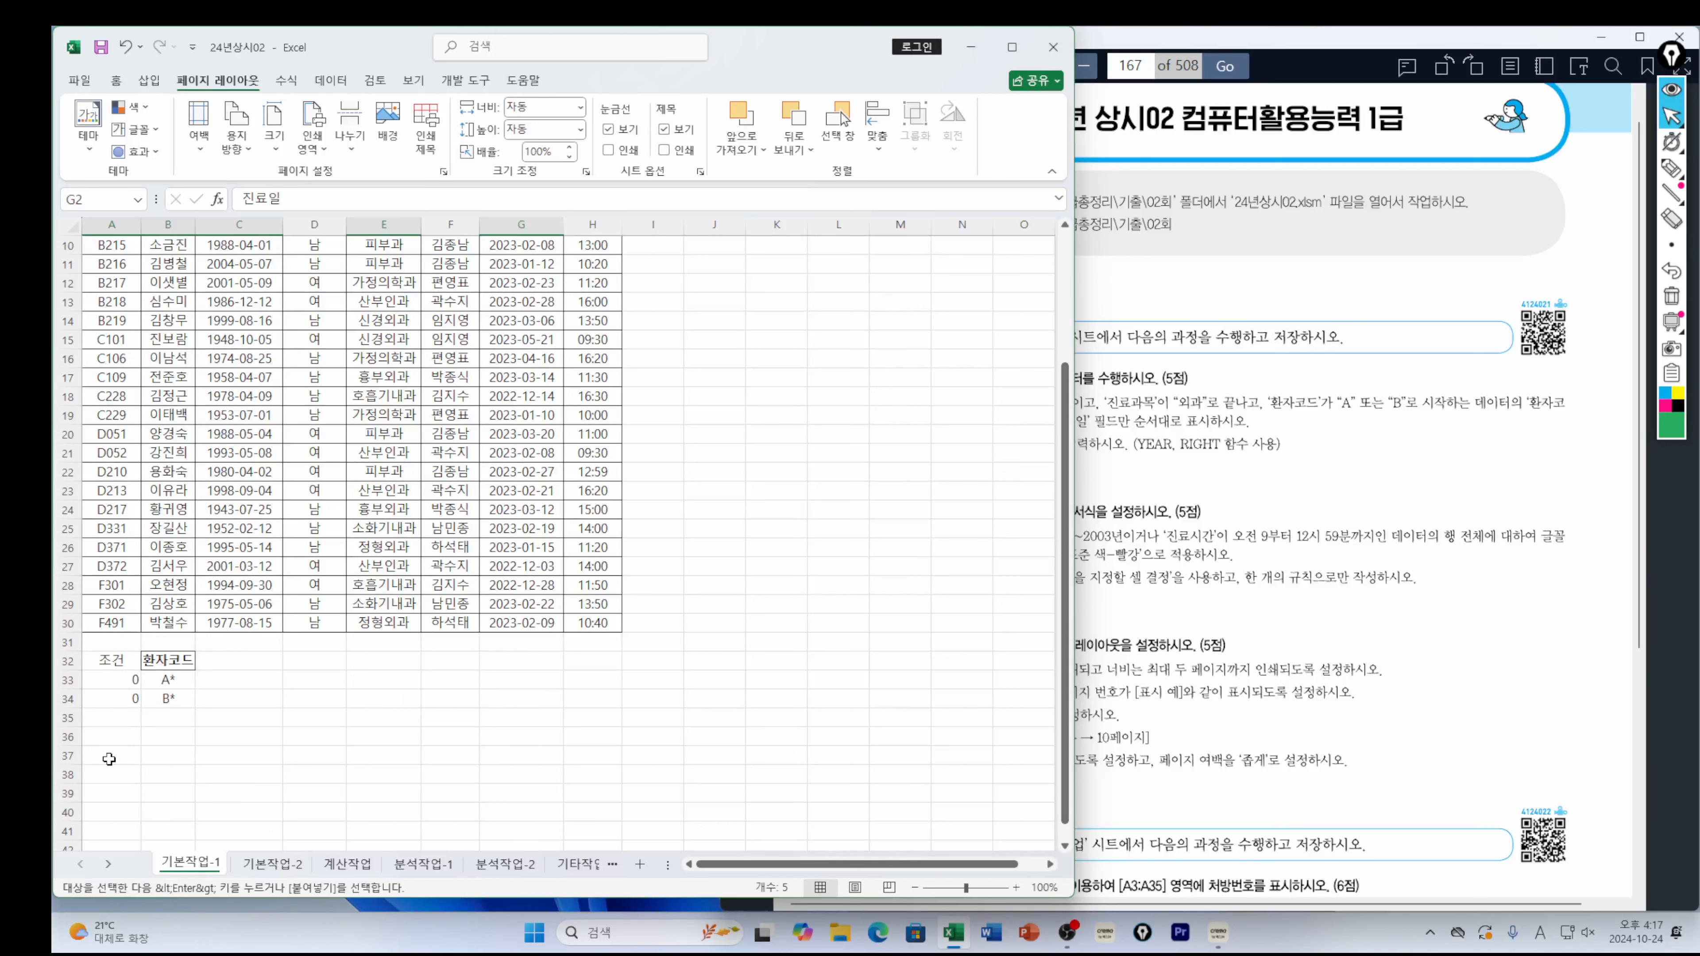
pyautogui.click(114, 755)
pyautogui.hotkey('ctrl', 'v')
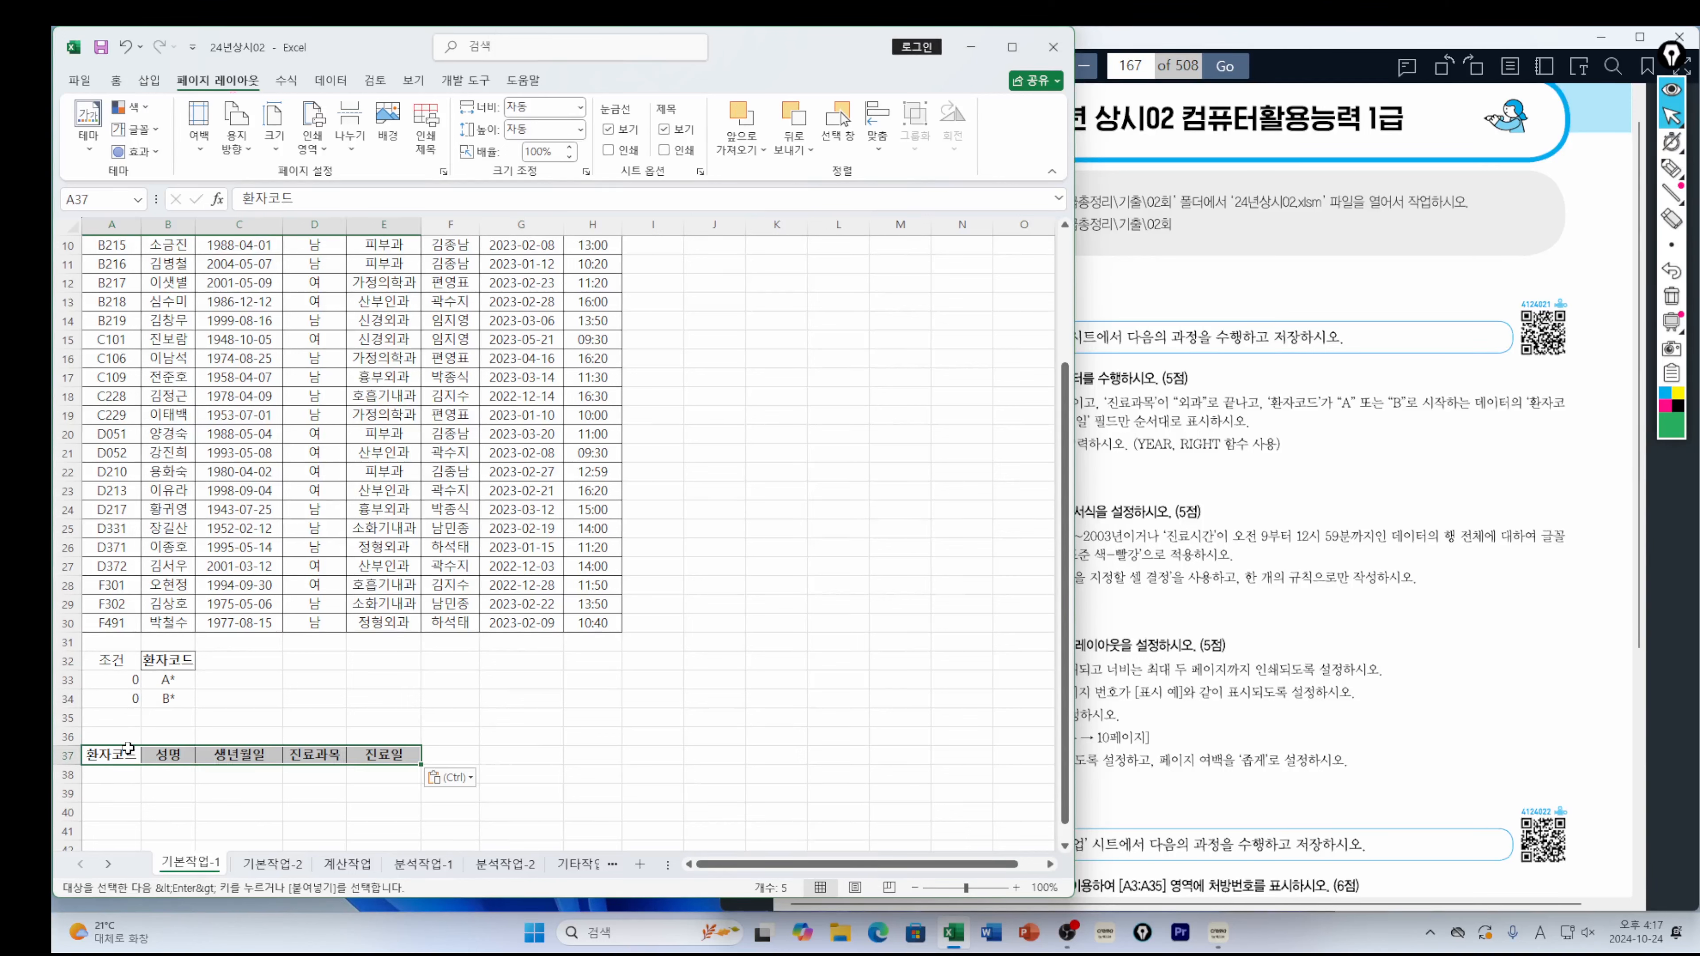
# Open the advanced filter for the table A2:H30 and choose to copy the results to another location
pyautogui.click(337, 378)
pyautogui.click(372, 322)
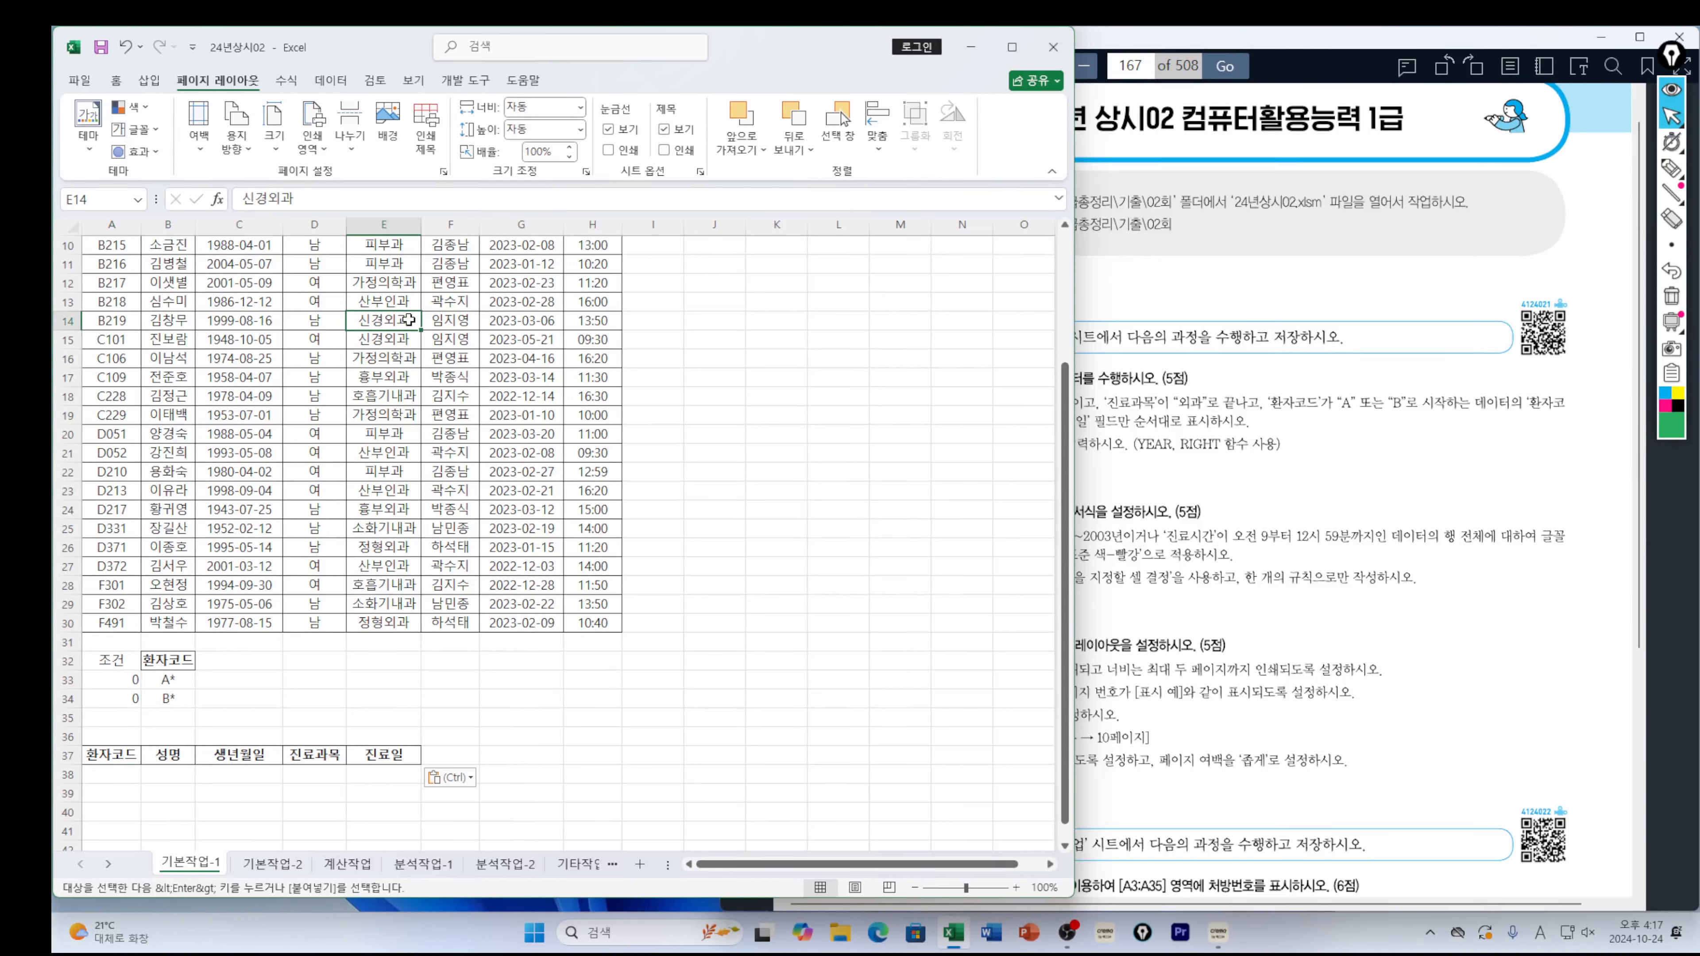
pyautogui.click(384, 358)
pyautogui.click(332, 81)
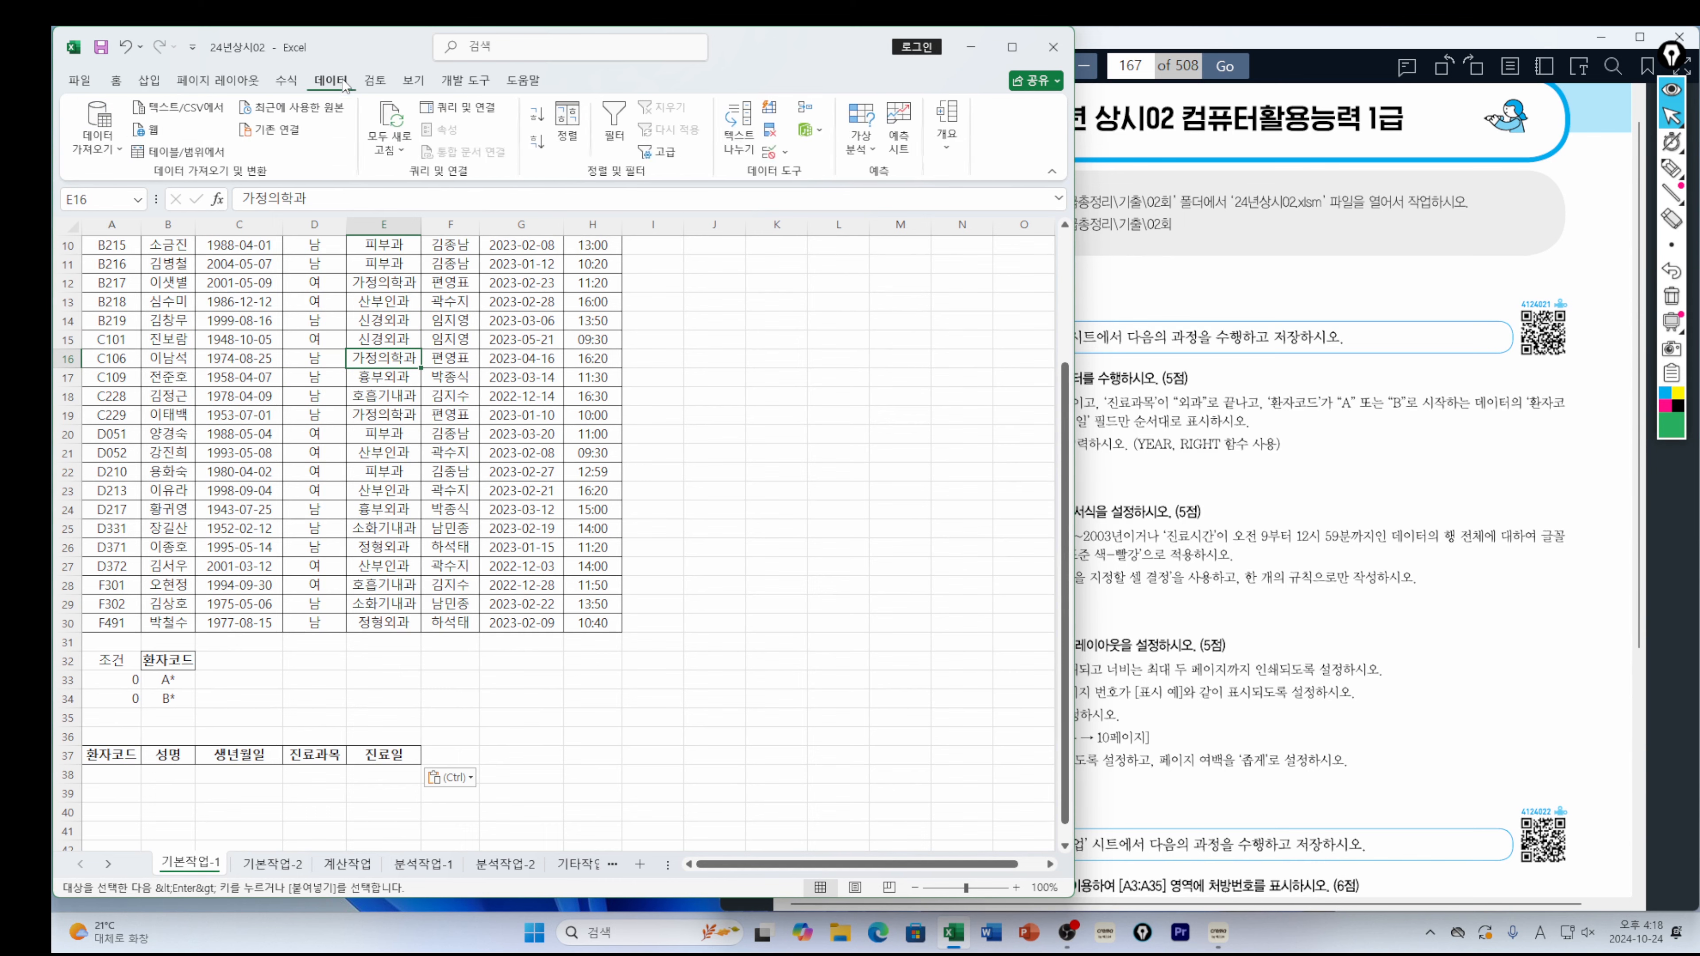
pyautogui.click(675, 158)
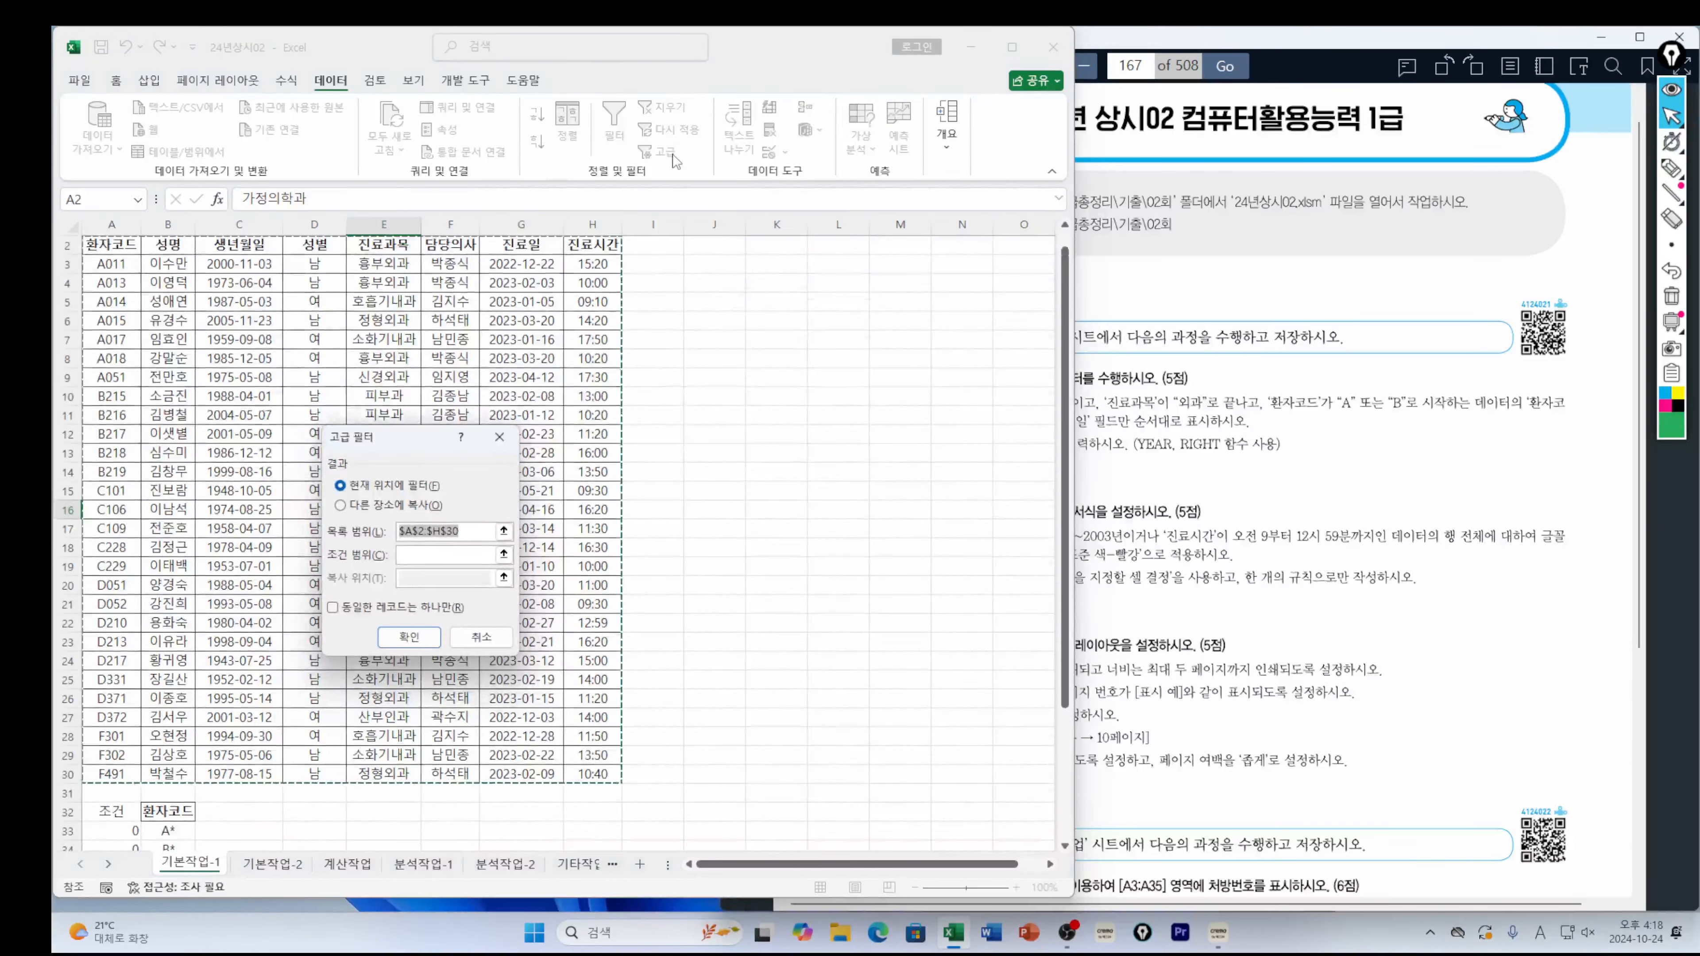
pyautogui.click(340, 506)
# Set the criteria range to A32:B34 and the copy destination to the headers A37:E37, and run the advanced filter
pyautogui.click(442, 555)
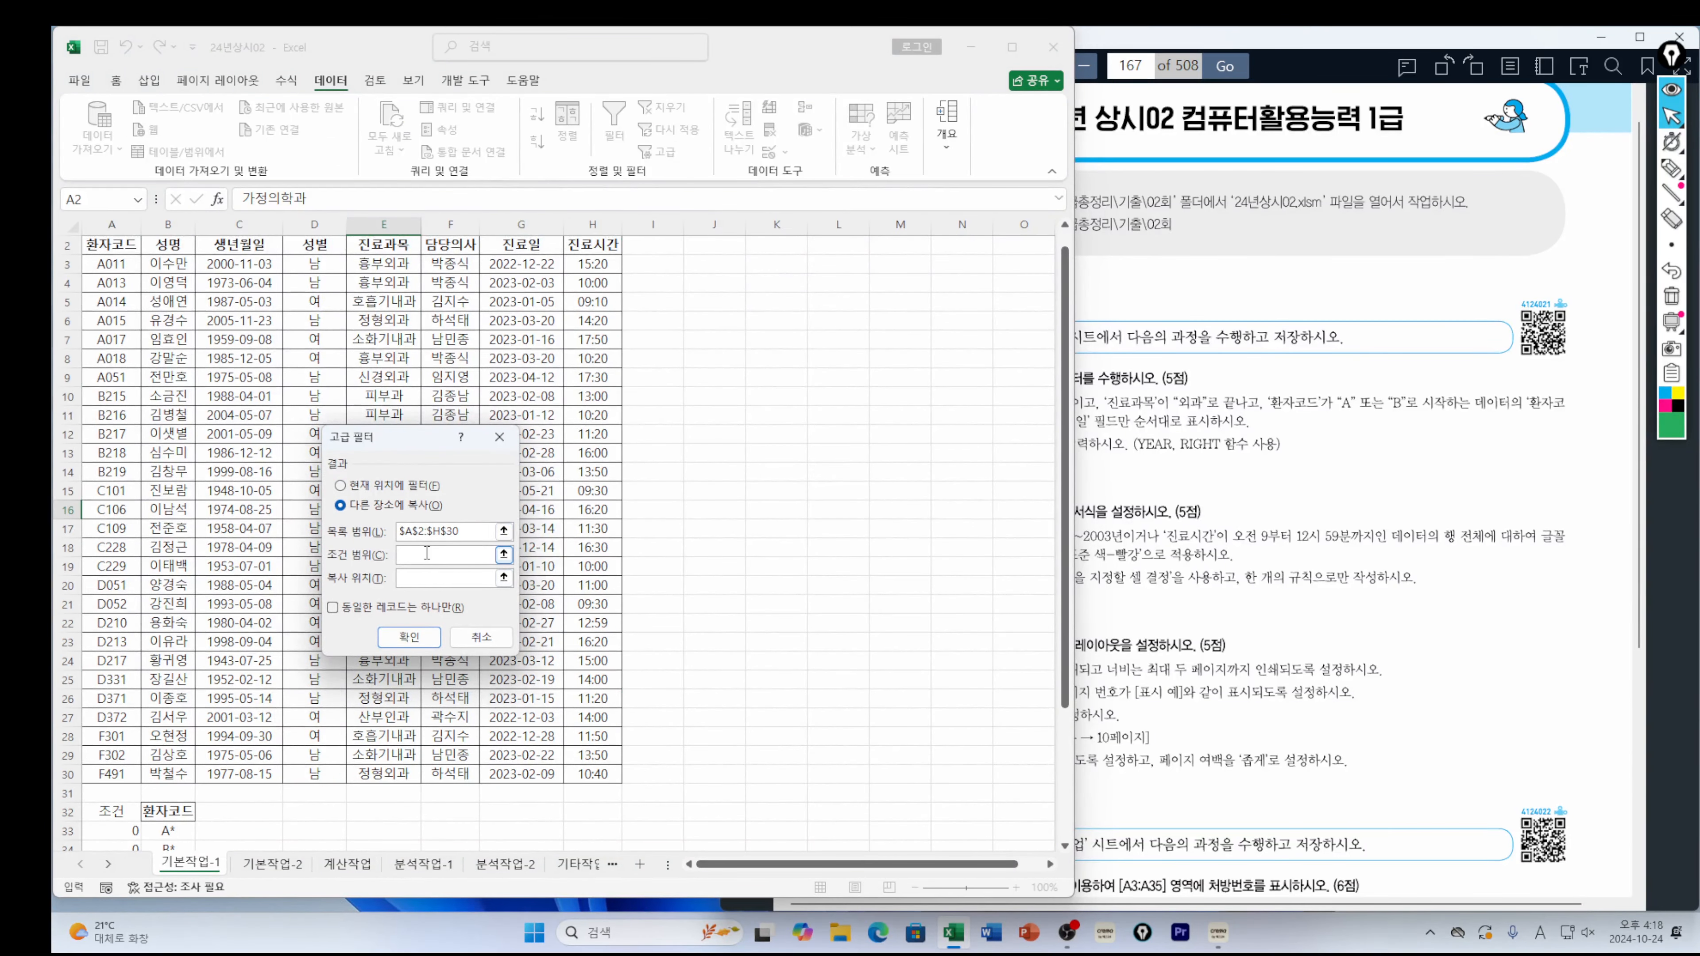
pyautogui.scroll(-3, 225, 653)
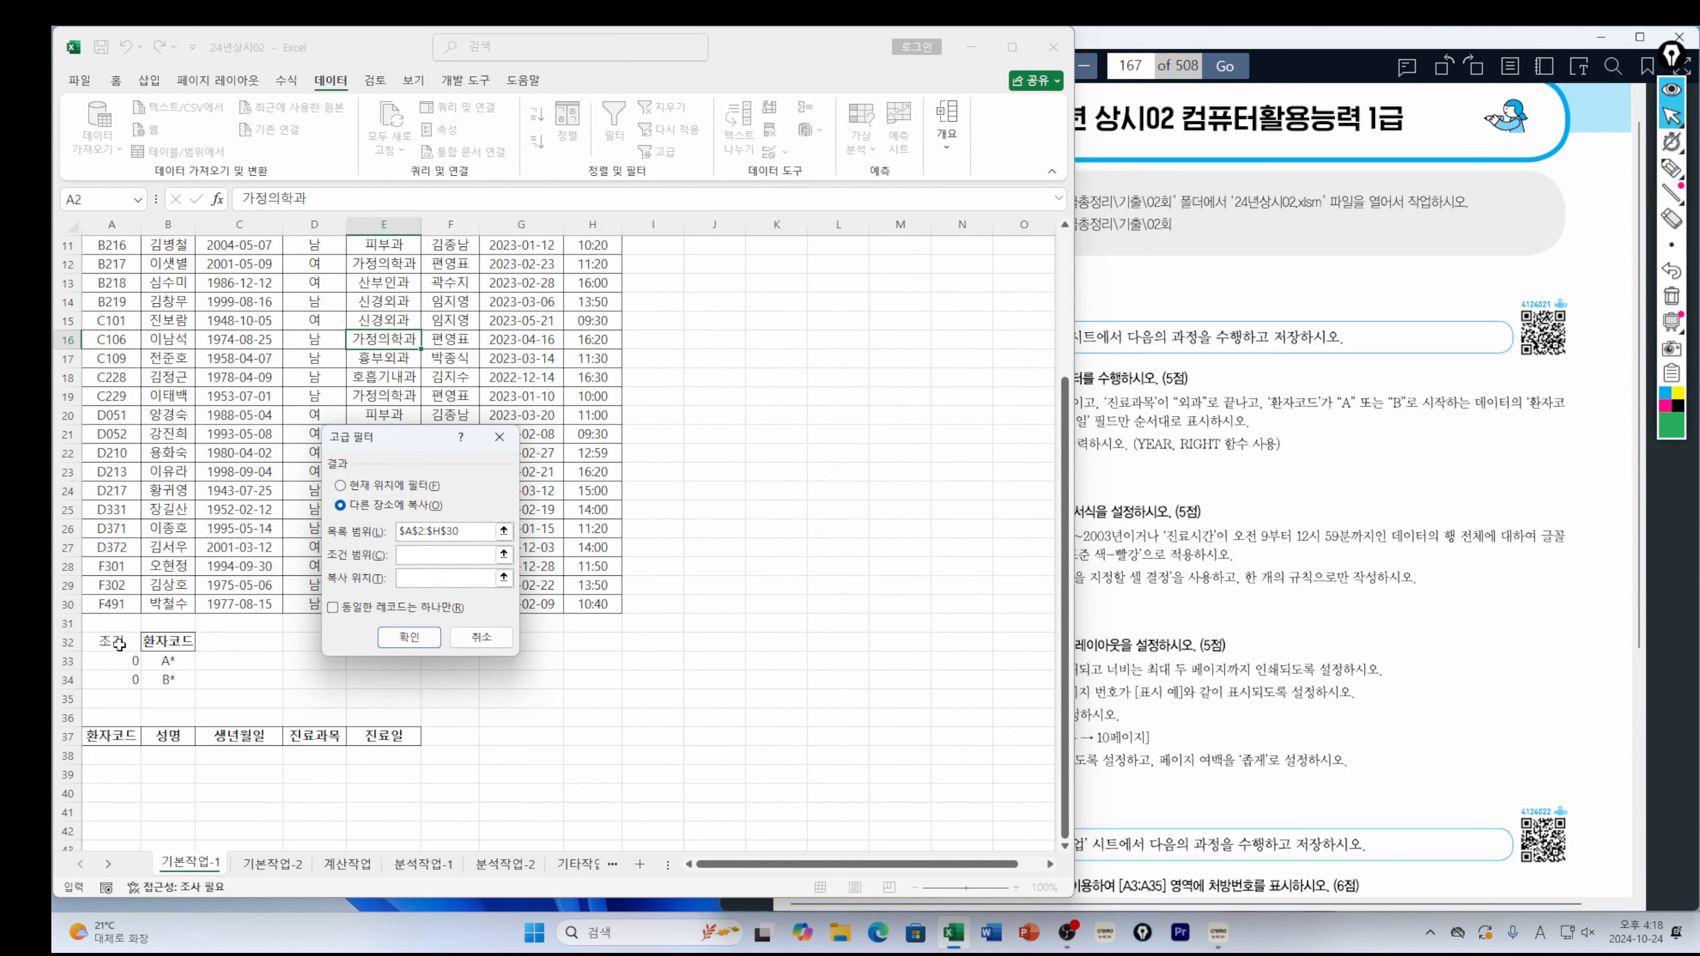
pyautogui.moveTo(115, 642); pyautogui.dragTo(173, 682)
pyautogui.click(426, 581)
pyautogui.moveTo(124, 738); pyautogui.dragTo(392, 737)
pyautogui.click(410, 638)
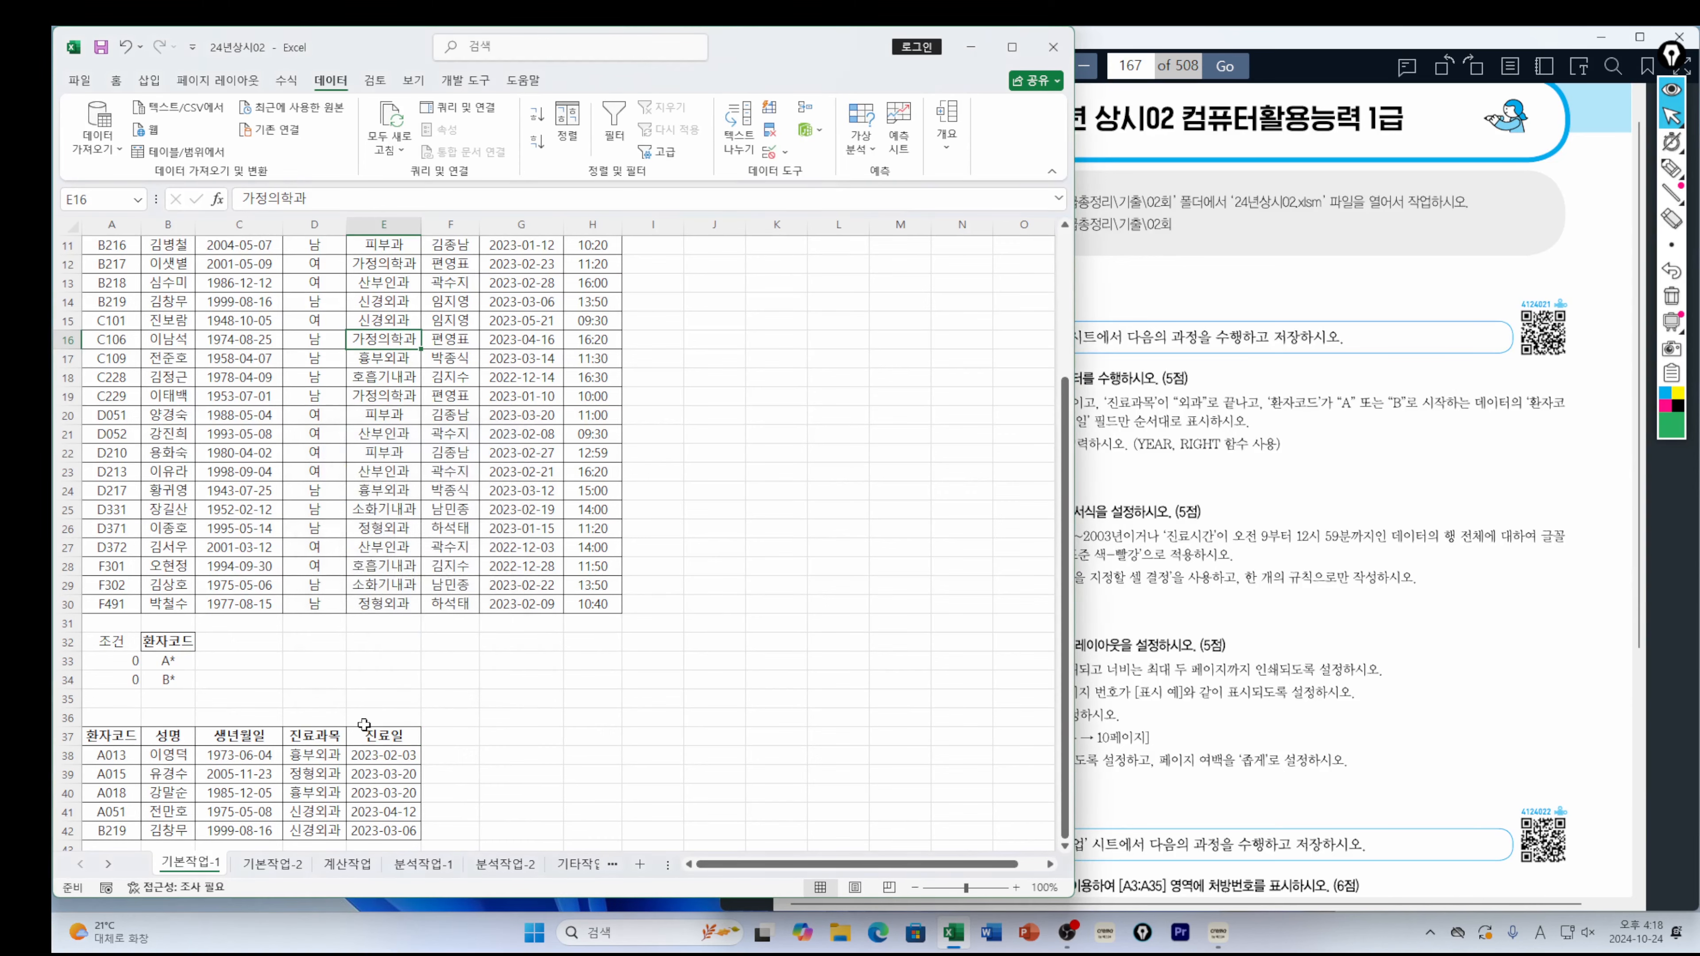
pyautogui.scroll(-3, 281, 790)
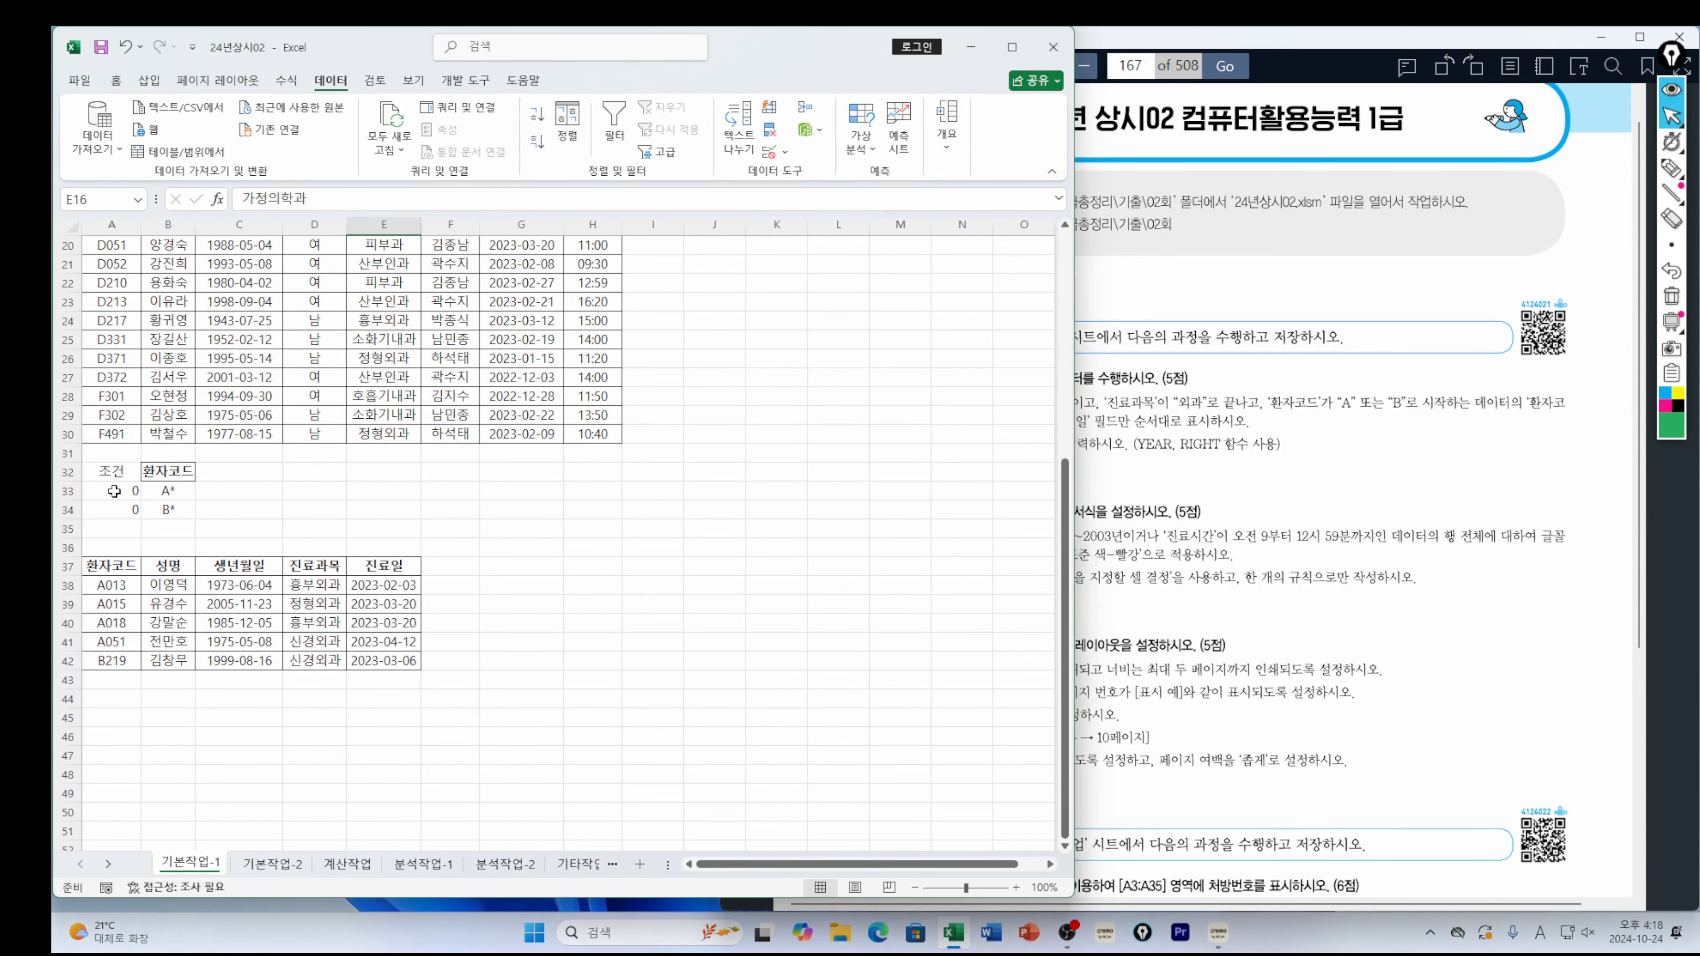
# Review the advanced filter's formula and 환자코드 criteria in A33:B34 against the source table
pyautogui.moveTo(114, 491); pyautogui.dragTo(161, 509)
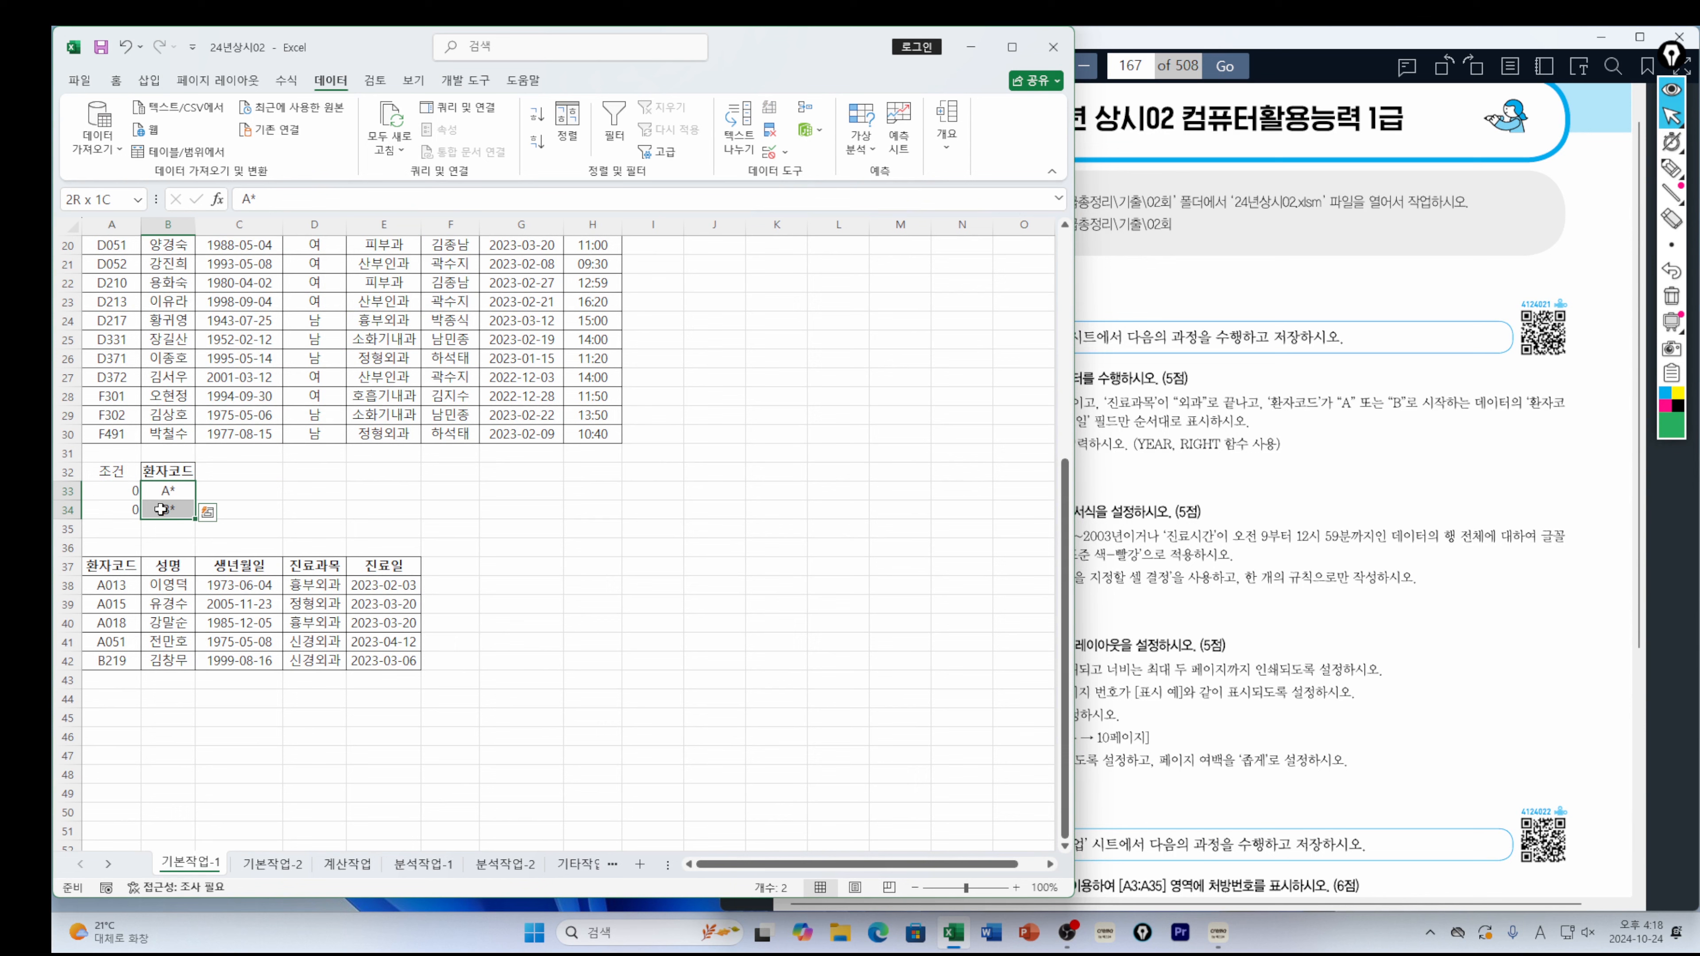
pyautogui.click(125, 512)
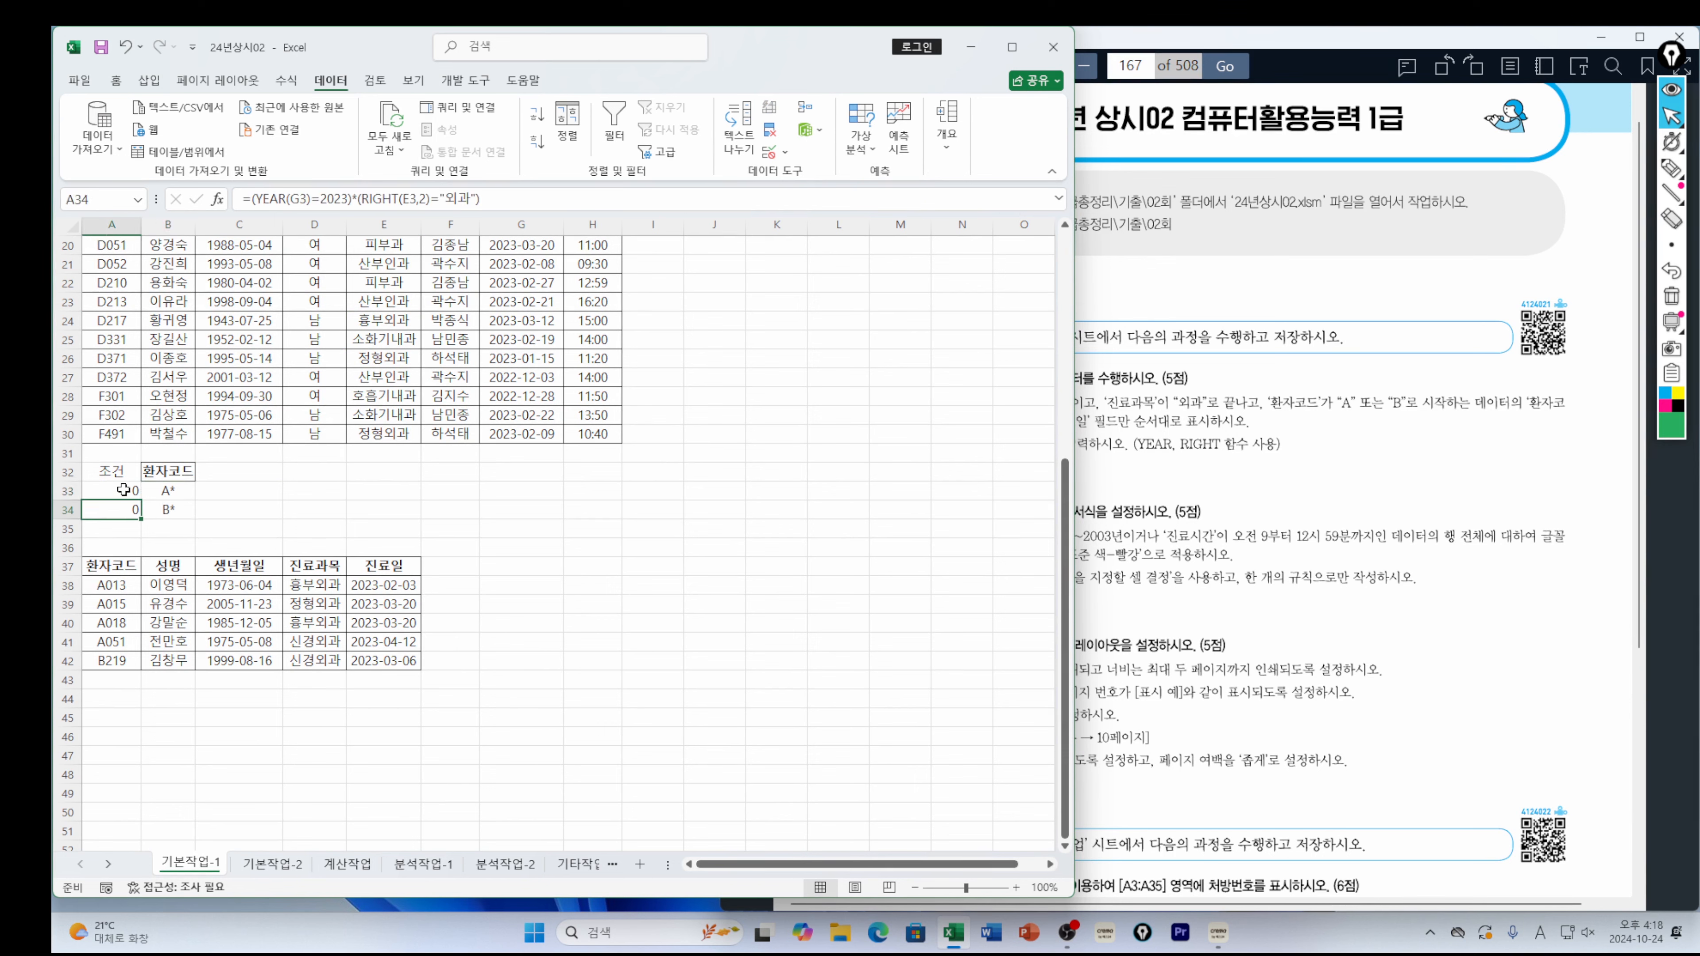
pyautogui.moveTo(171, 490); pyautogui.dragTo(188, 516)
pyautogui.click(233, 507)
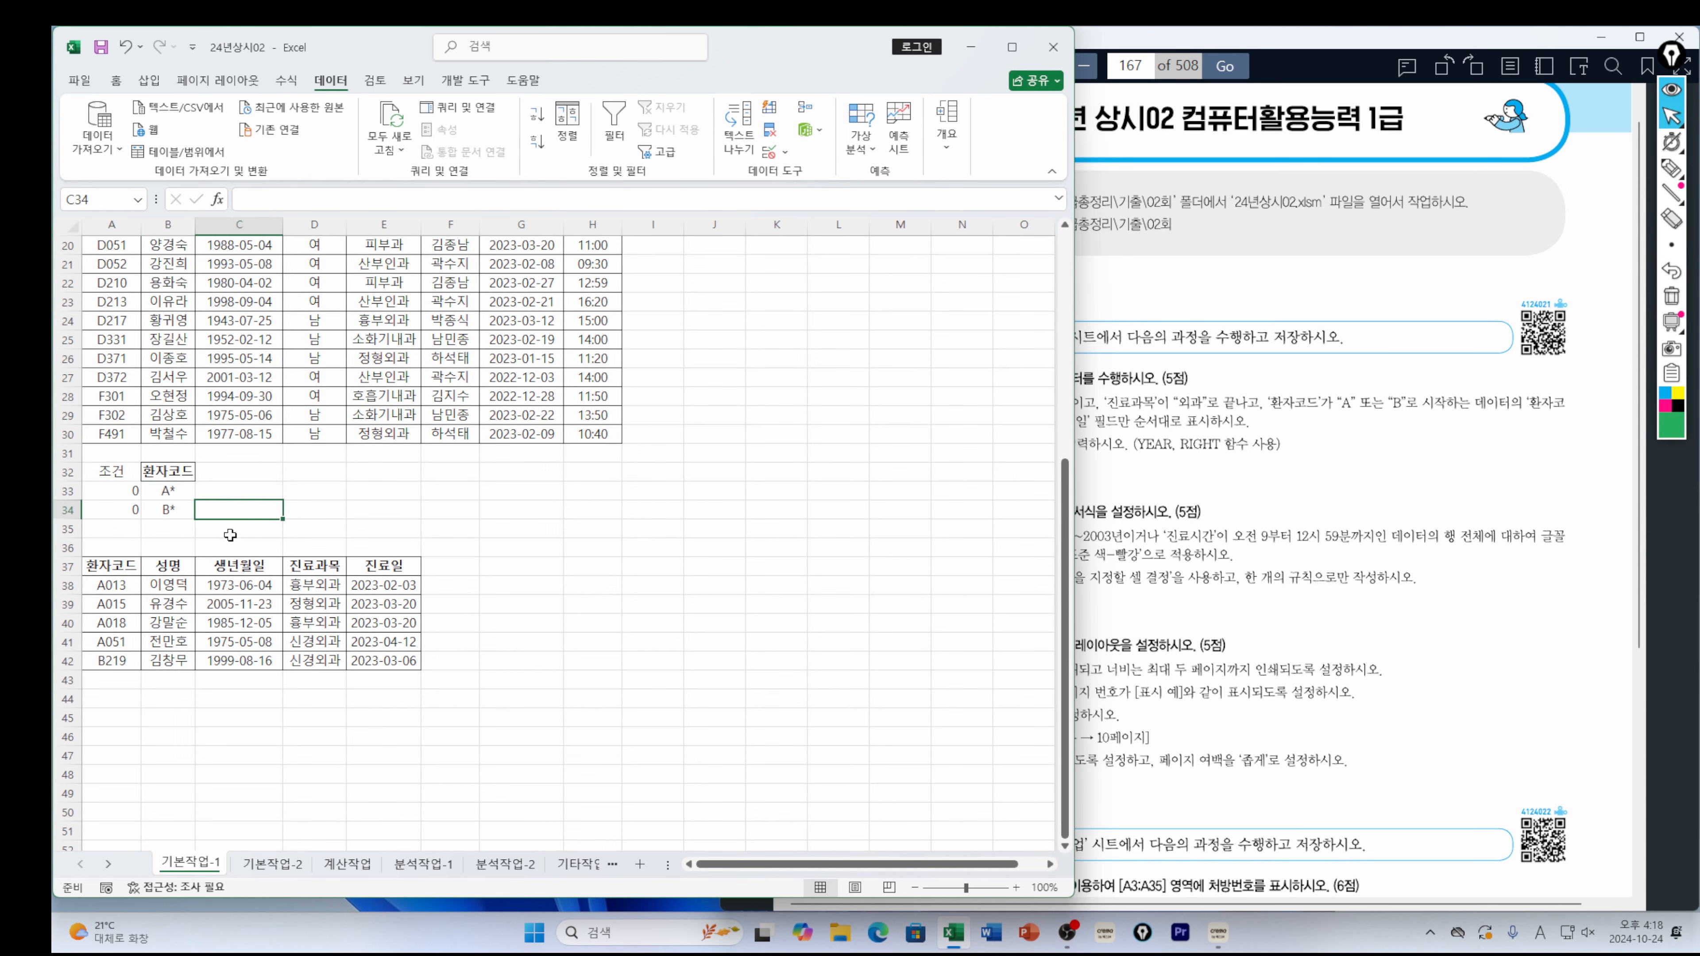
pyautogui.scroll(5, 338, 493)
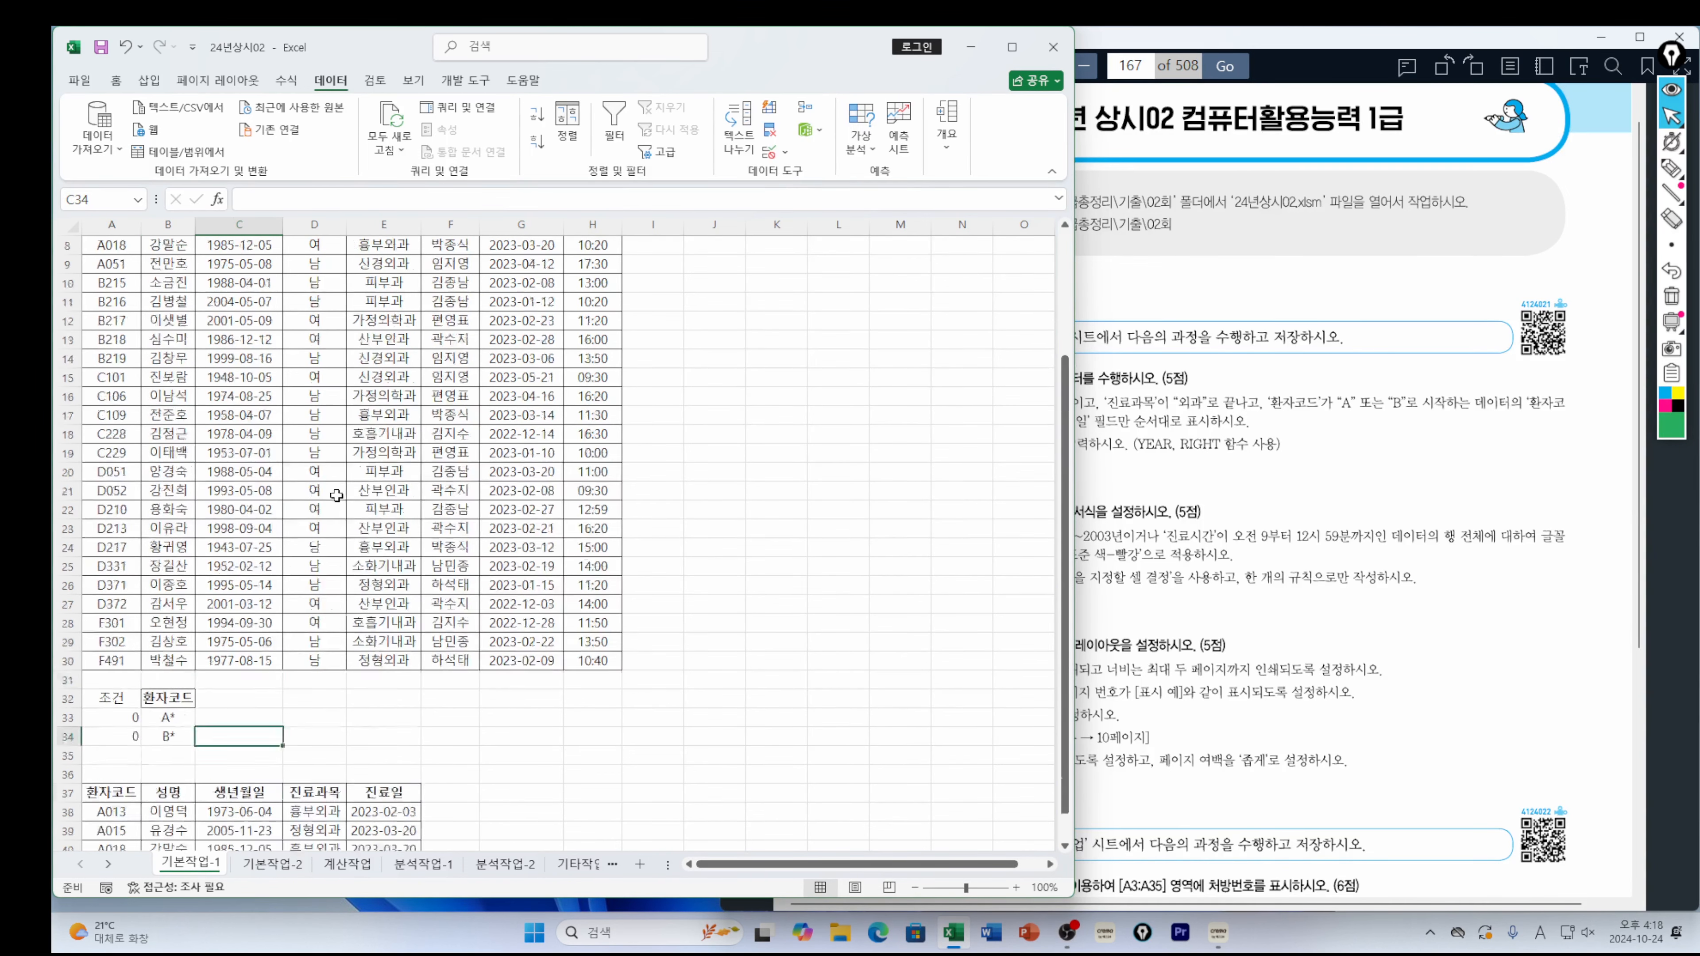
pyautogui.click(321, 457)
# Read the conditional formatting task, select A3:H30 and start a new conditional formatting rule that uses a formula
pyautogui.click(1142, 510)
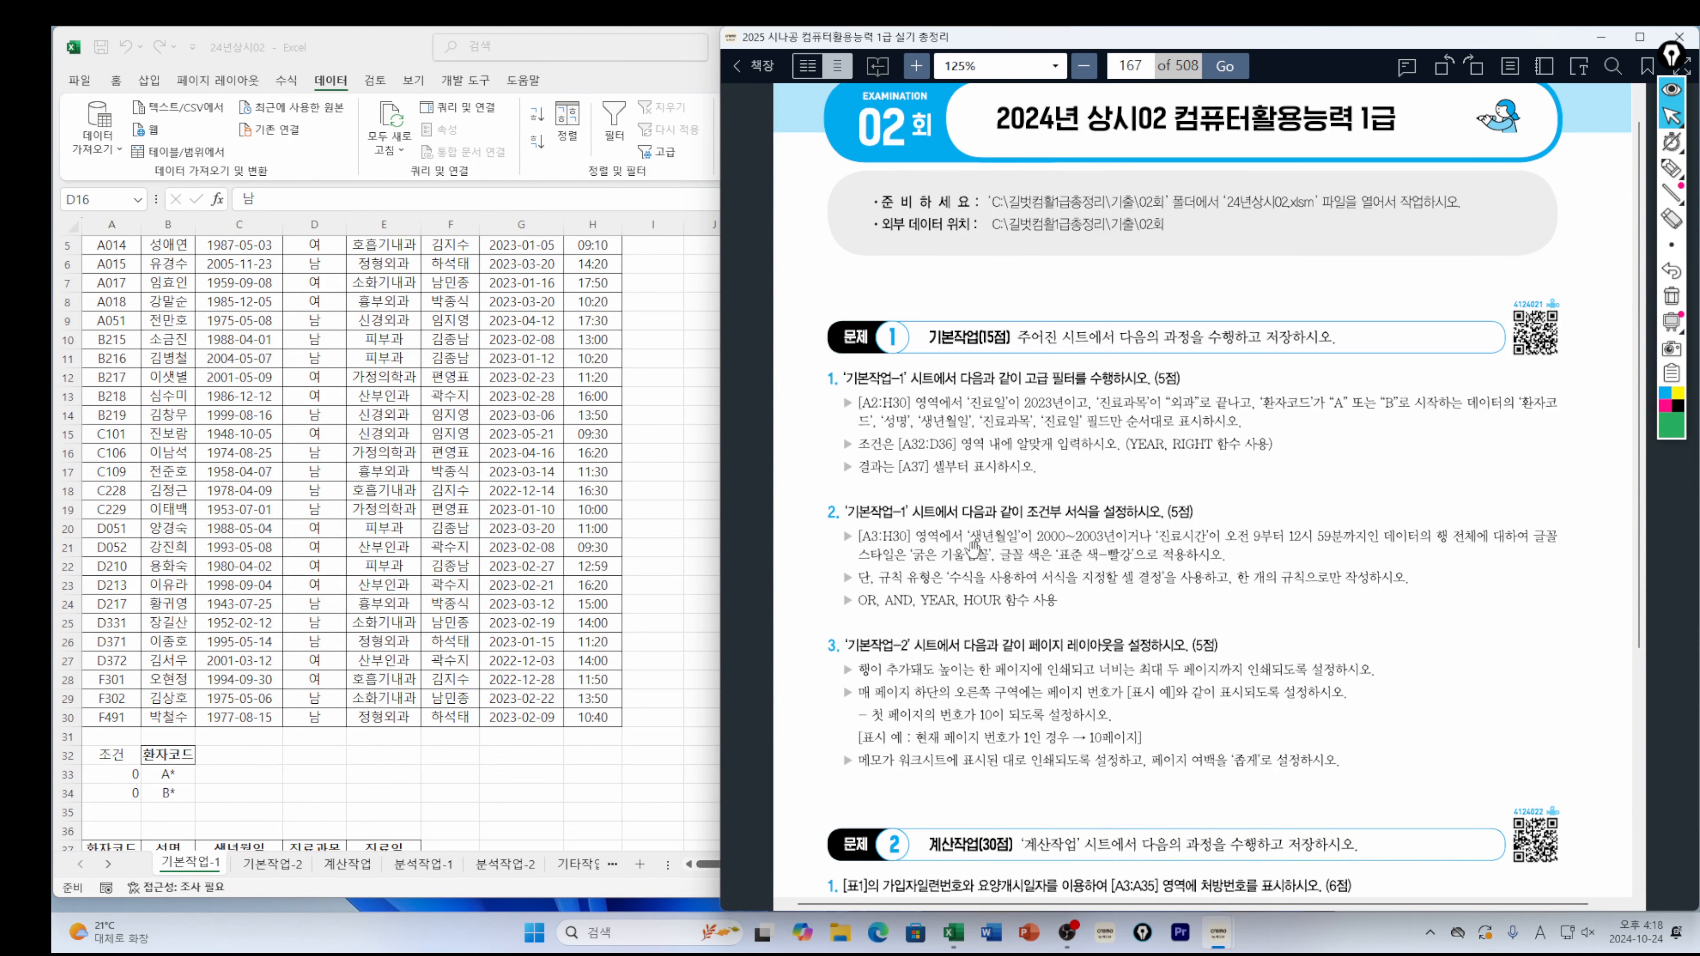
pyautogui.scroll(2, 436, 603)
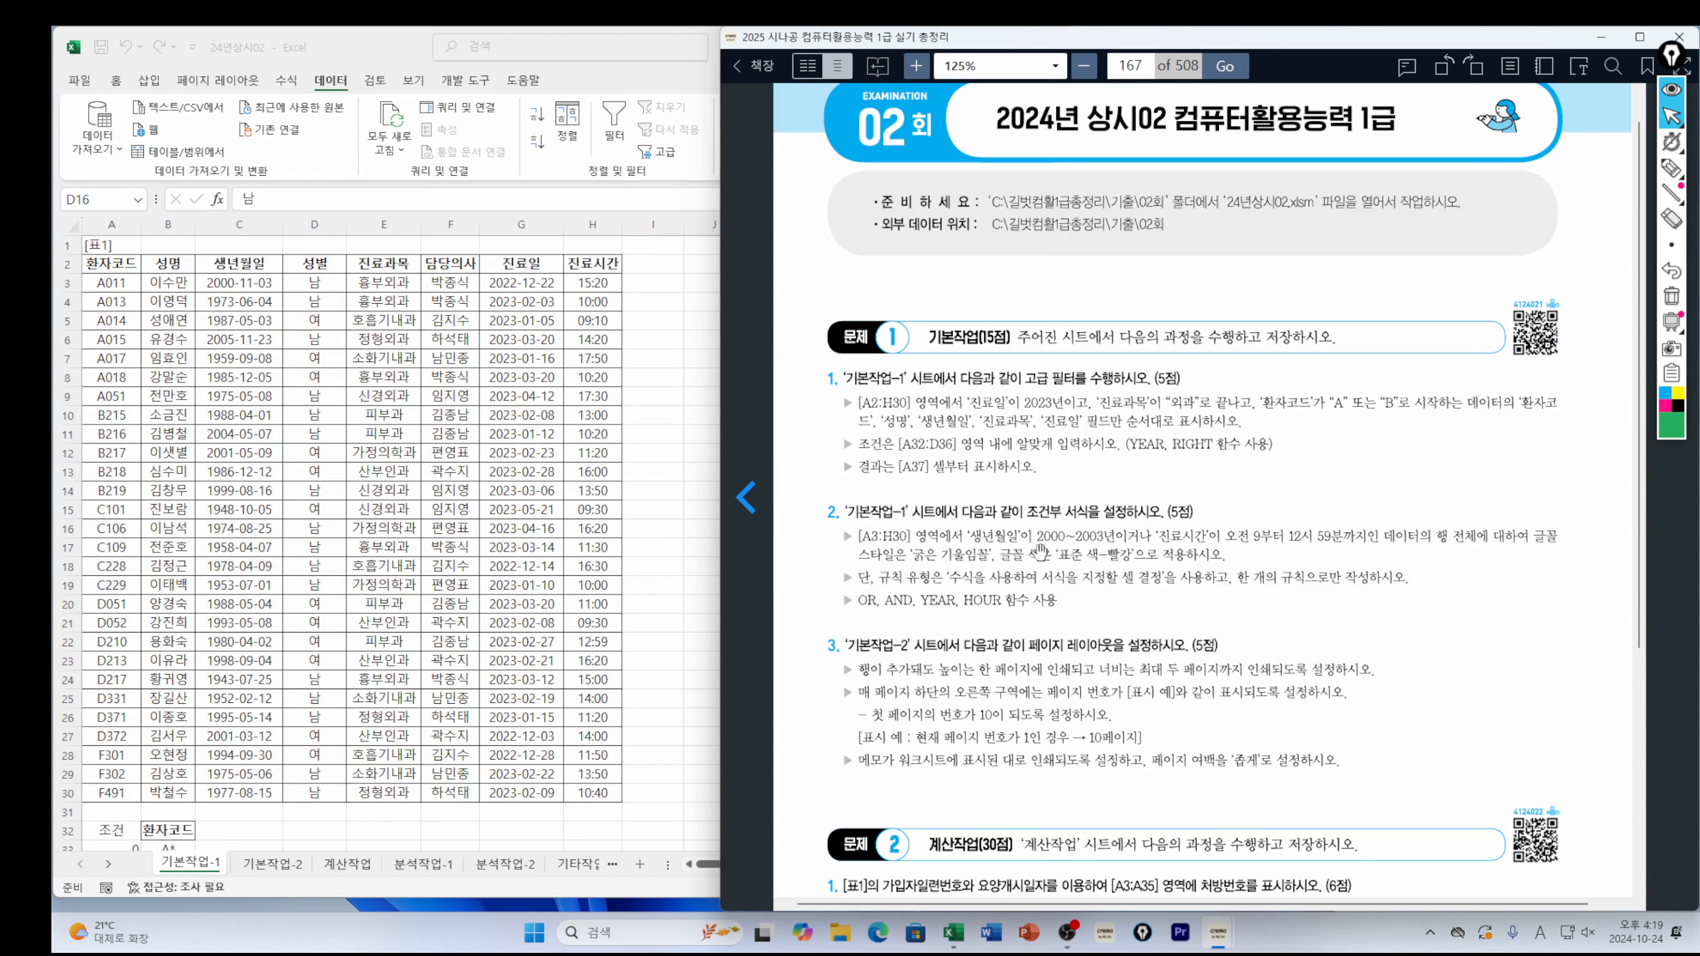
pyautogui.click(102, 286)
pyautogui.click(102, 285)
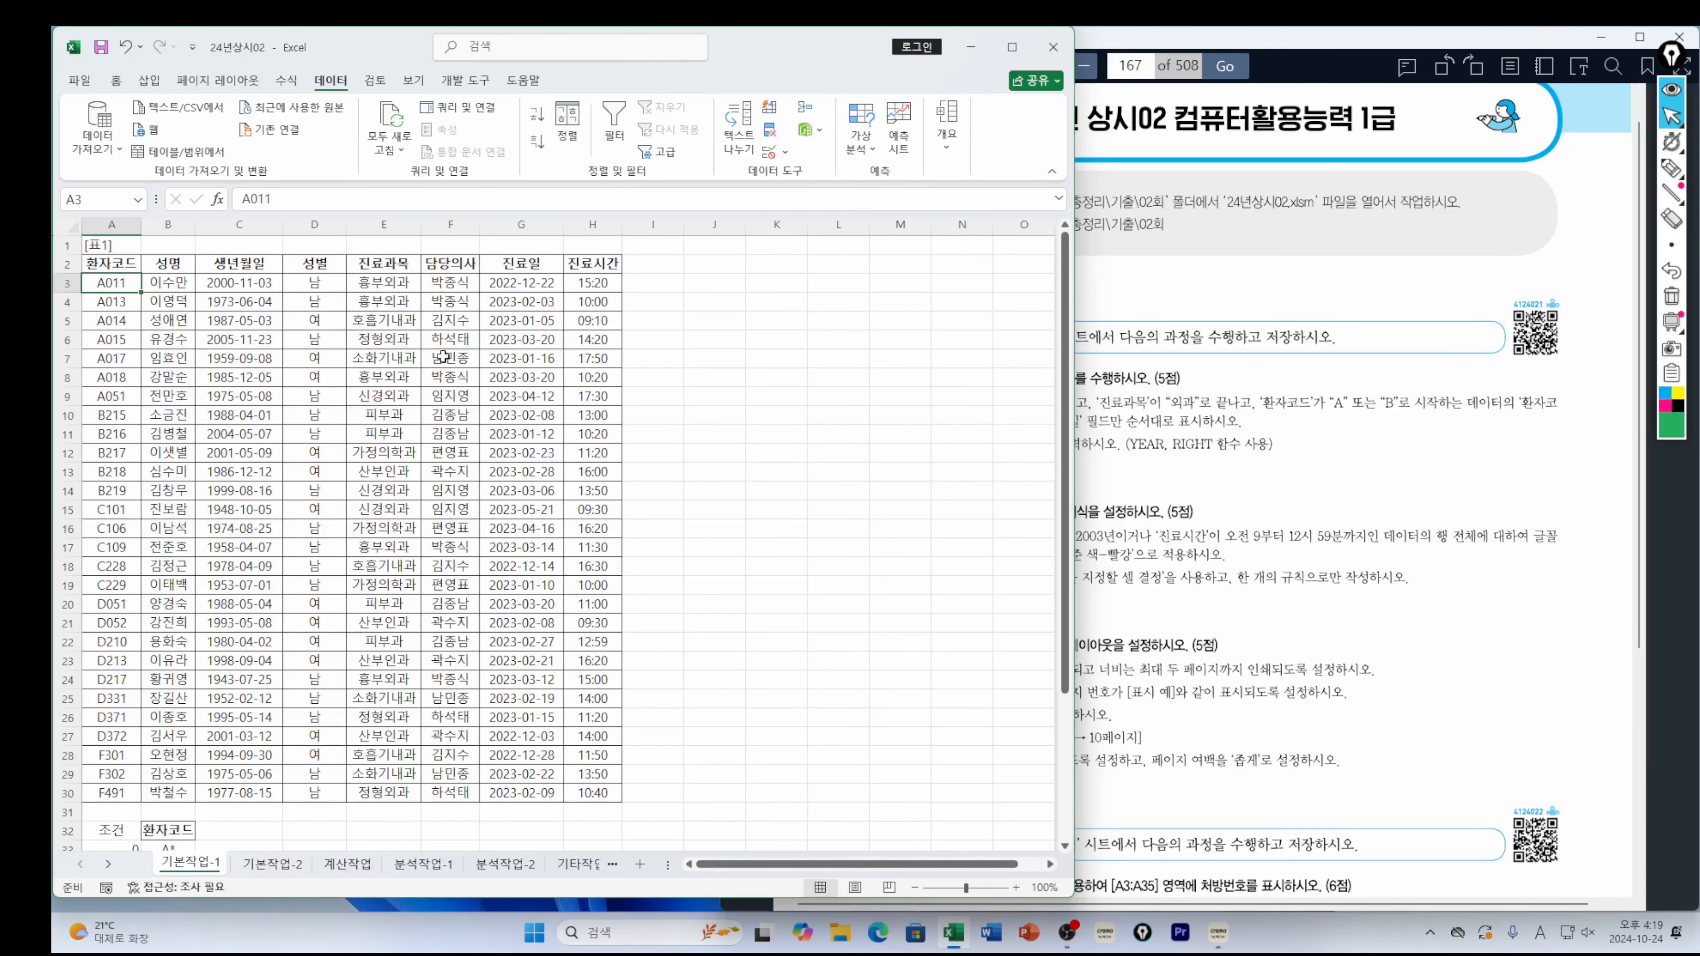
pyautogui.keyDown('shift'); pyautogui.click(600, 795); pyautogui.keyUp('shift')
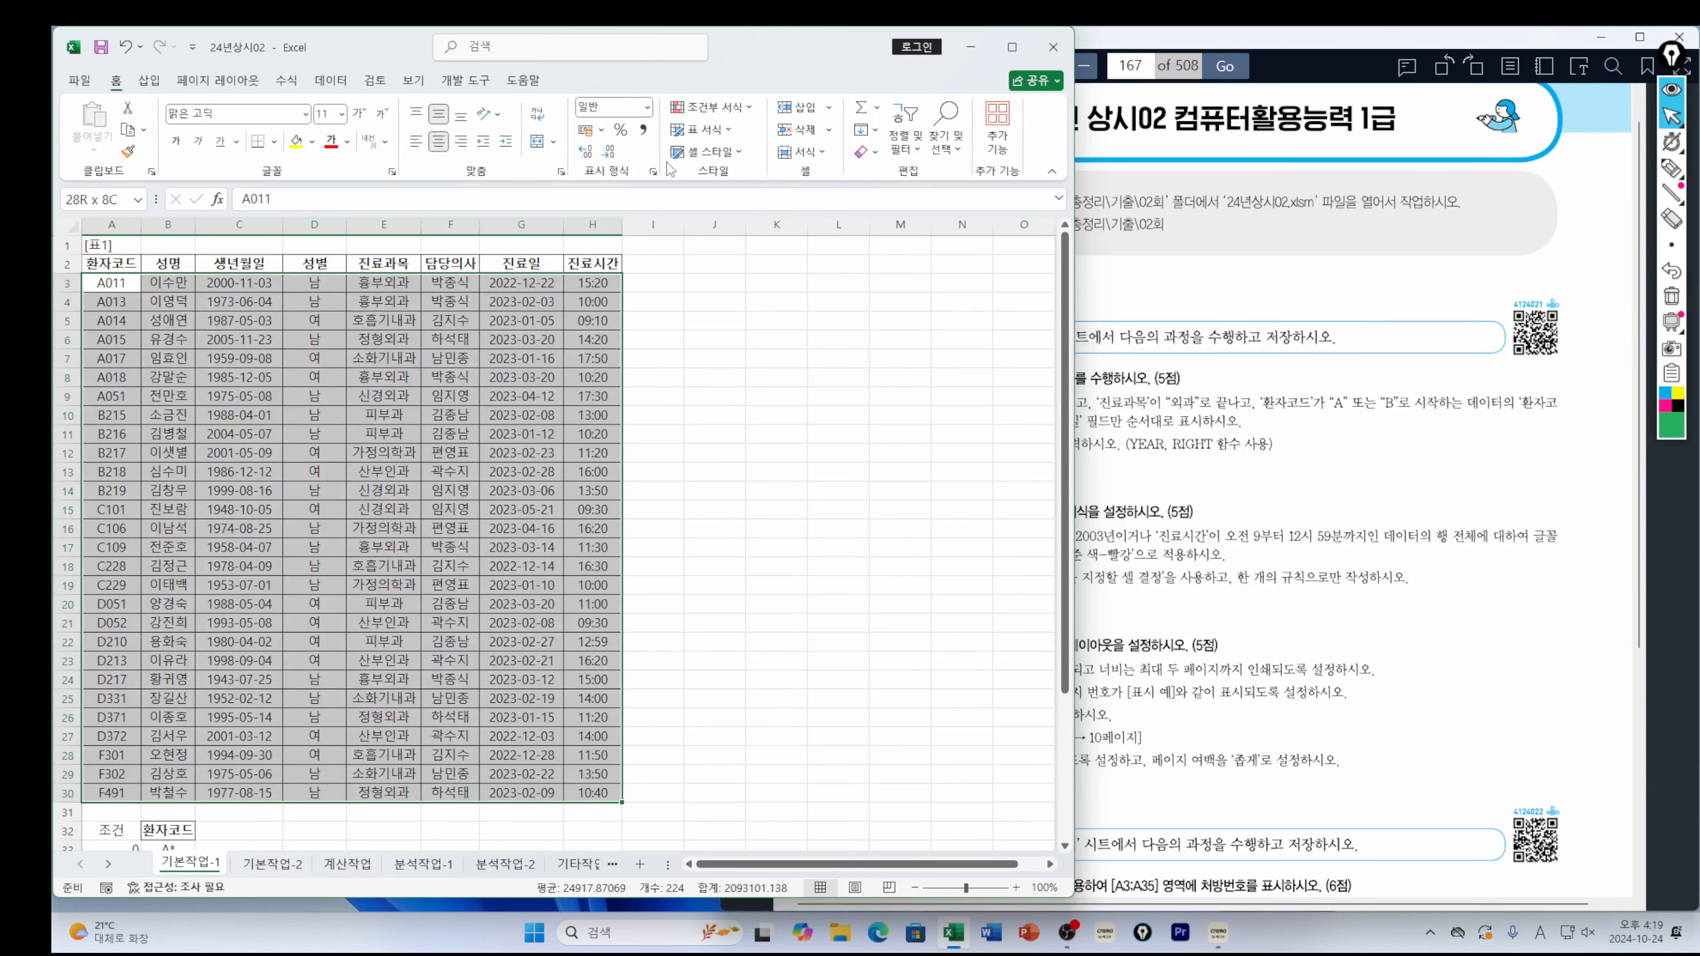
pyautogui.click(739, 110)
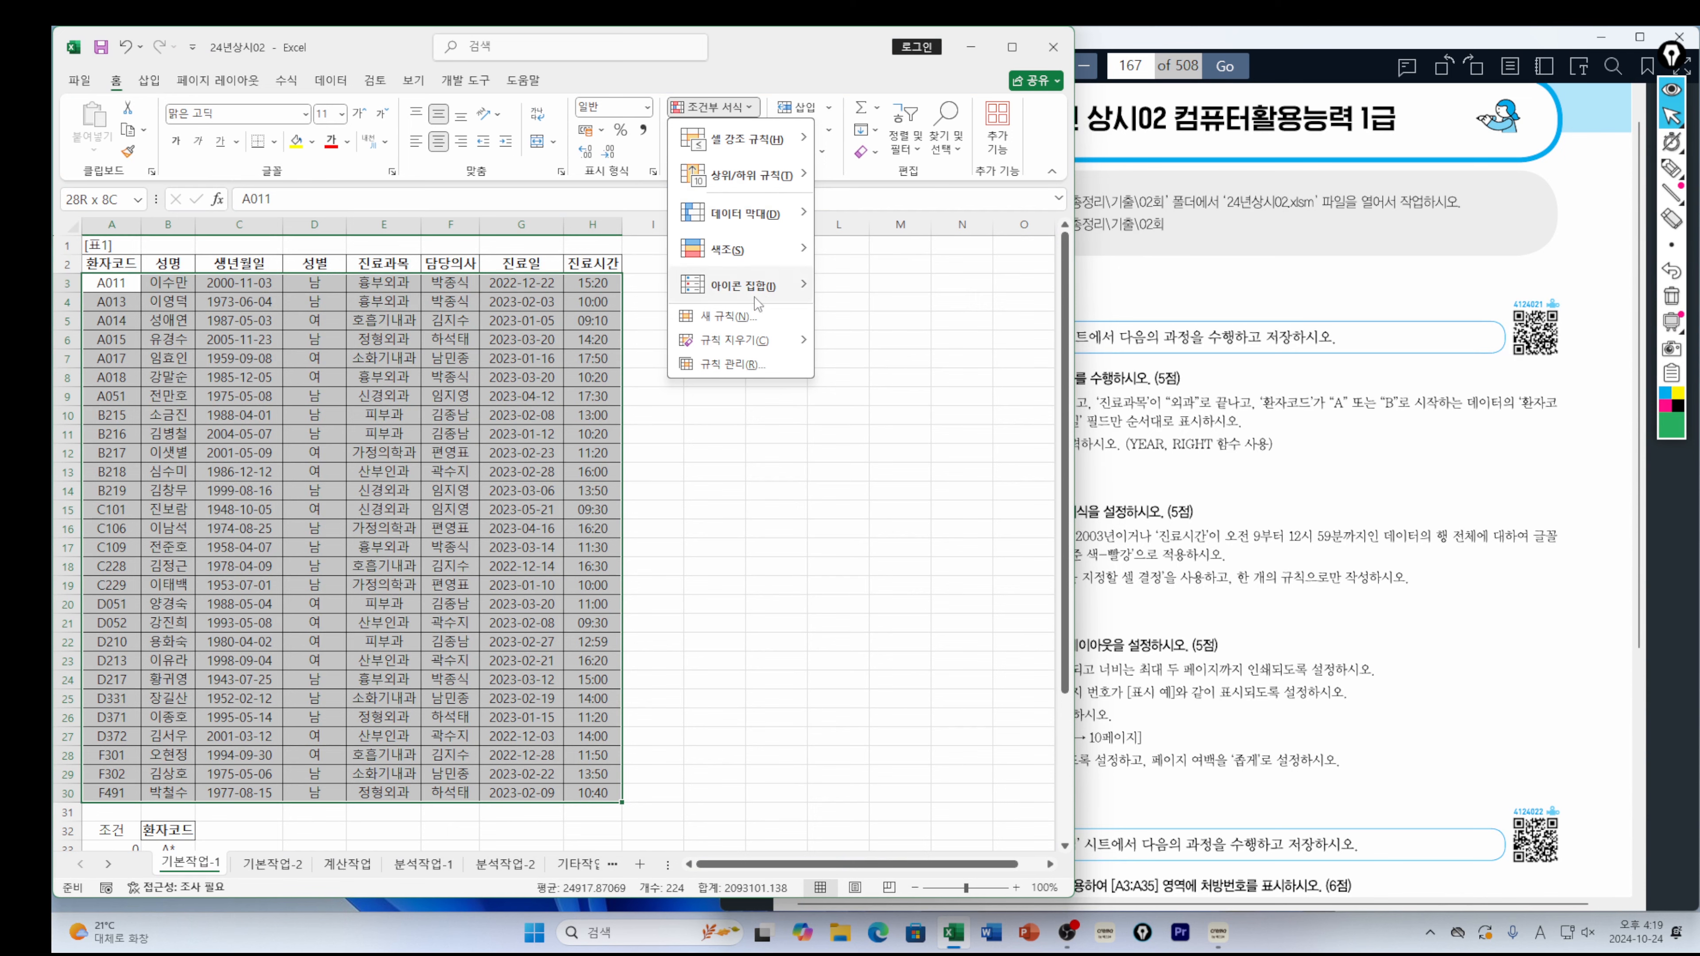
pyautogui.click(735, 317)
pyautogui.click(264, 547)
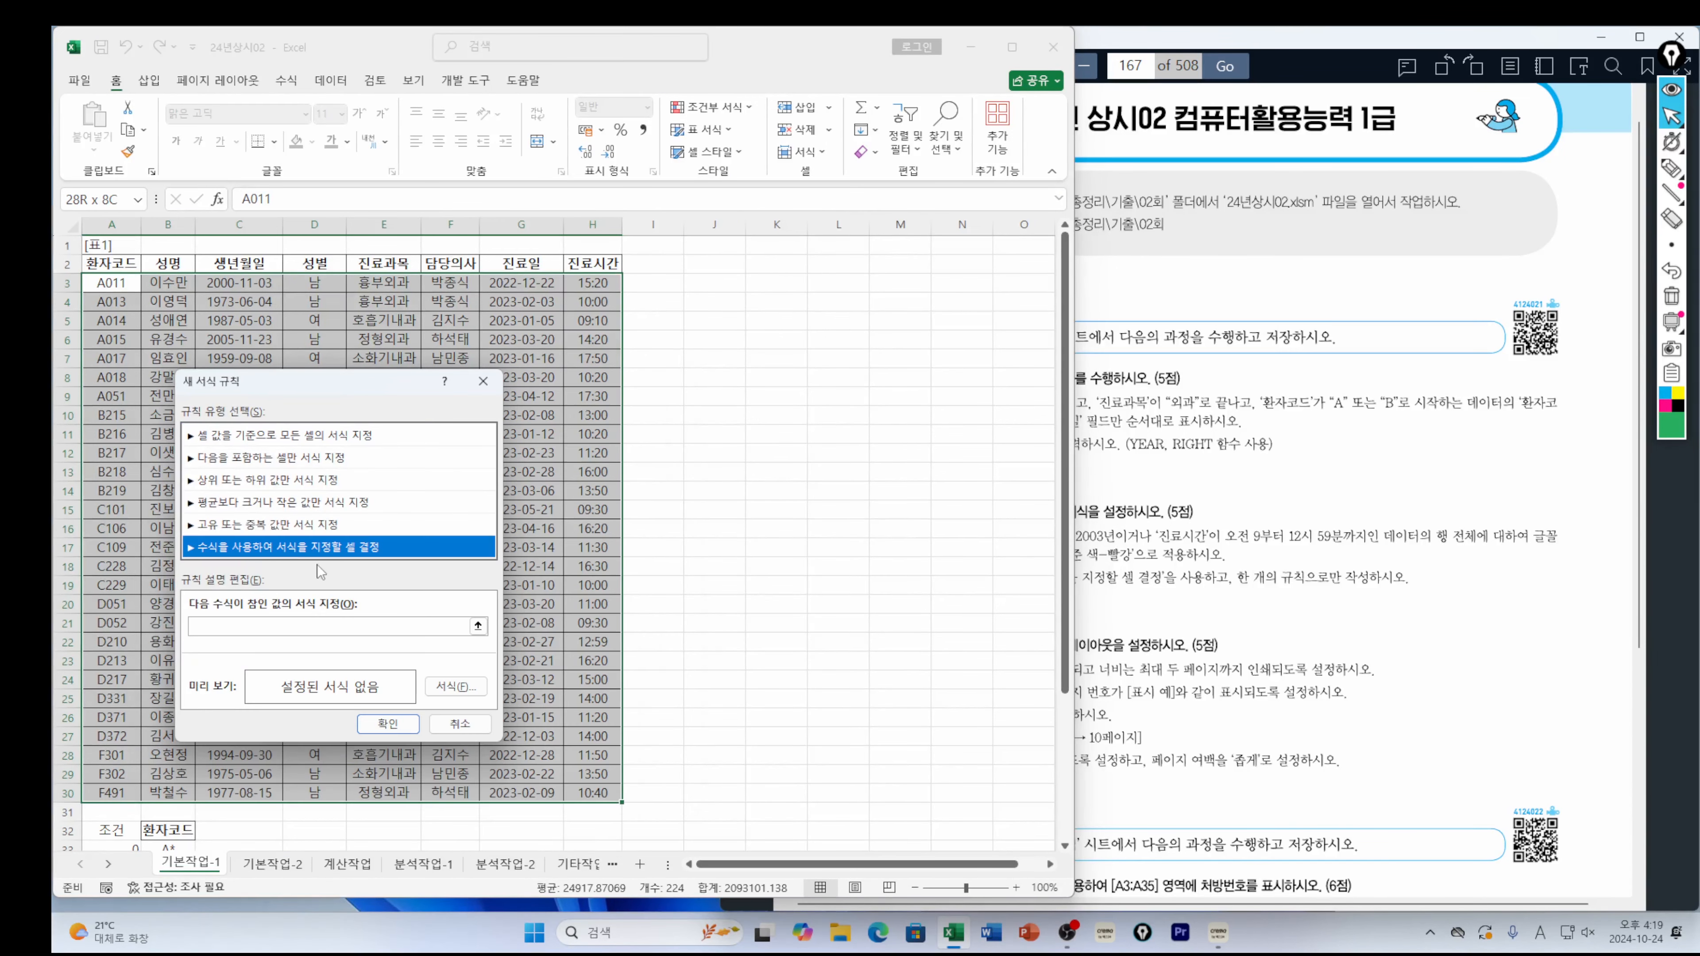
# Begin the rule formula with =or(and(year($C3)>=2000,year( using a column-locked reference to the 생년월일 cell
pyautogui.moveTo(375, 381); pyautogui.dragTo(791, 304)
pyautogui.click(617, 549)
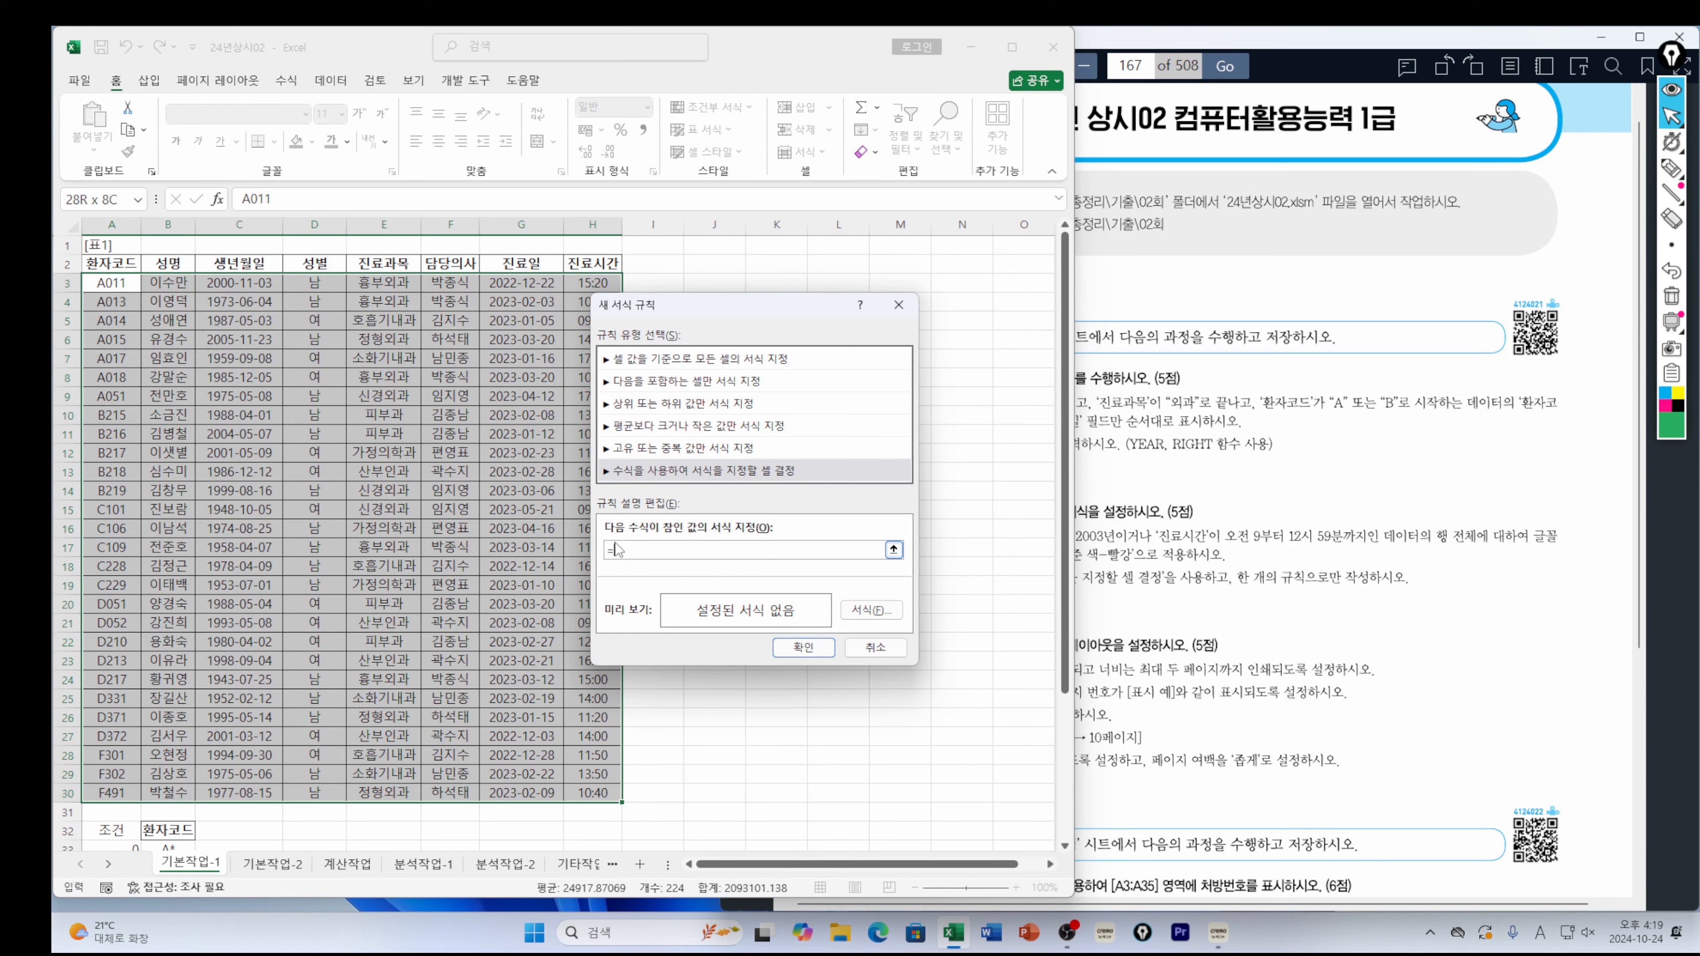
pyautogui.write('=or(')
pyautogui.click(1095, 538)
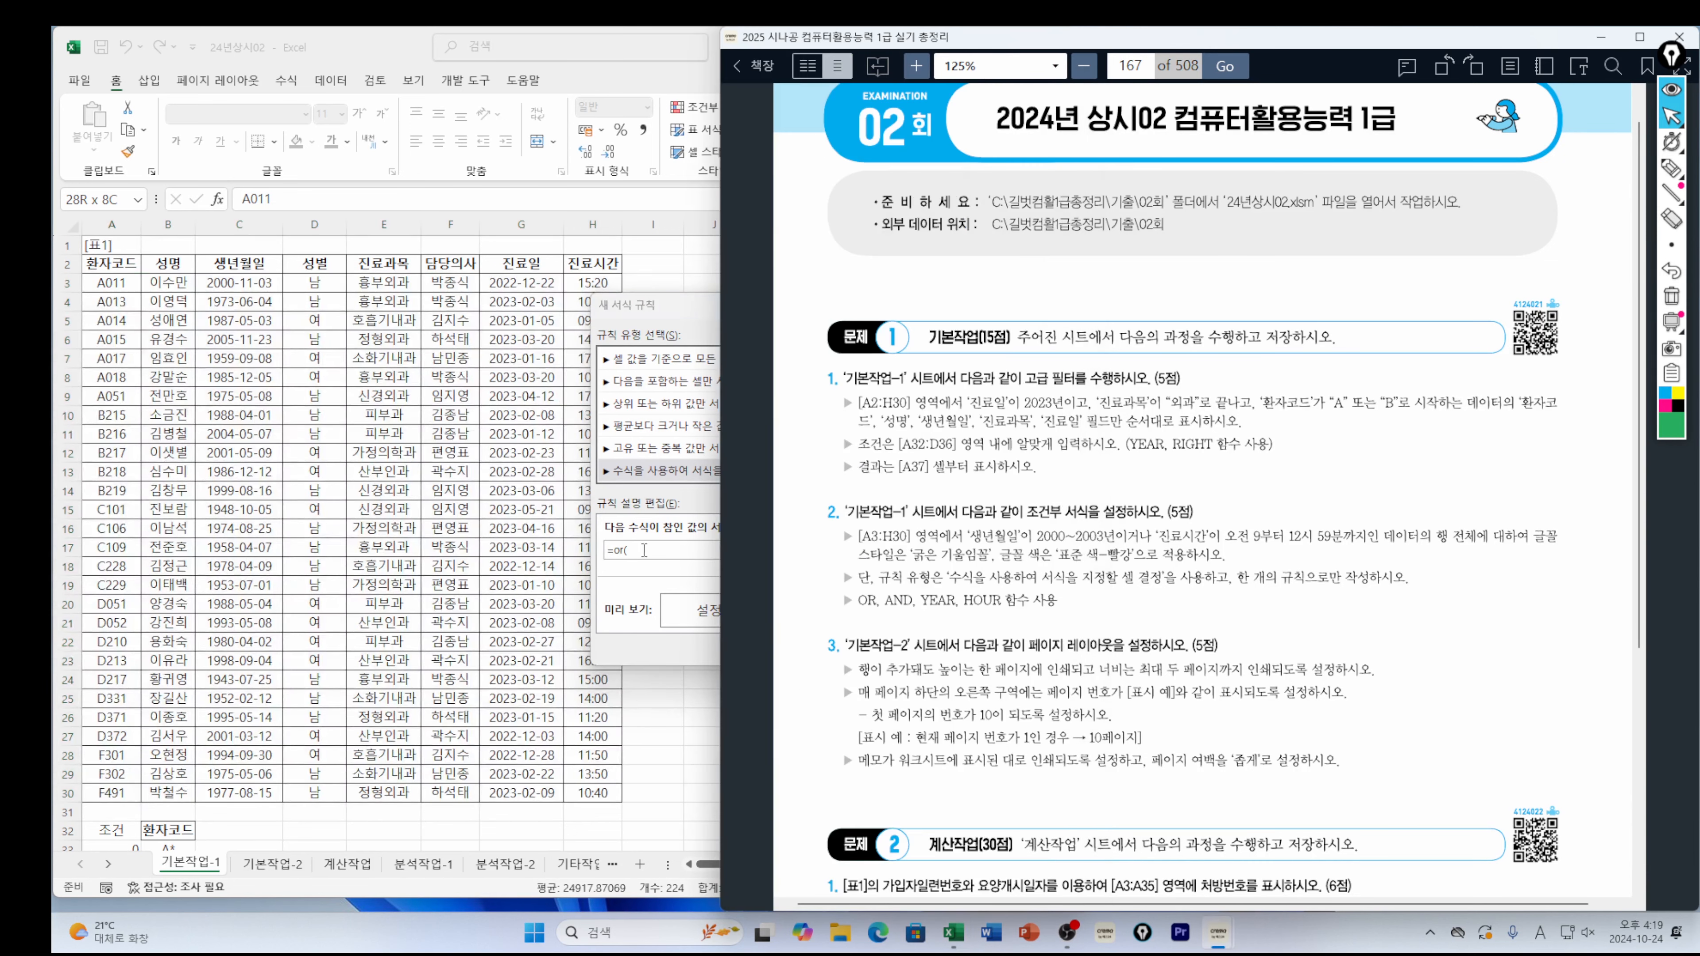
pyautogui.click(639, 550)
pyautogui.write('and(year(')
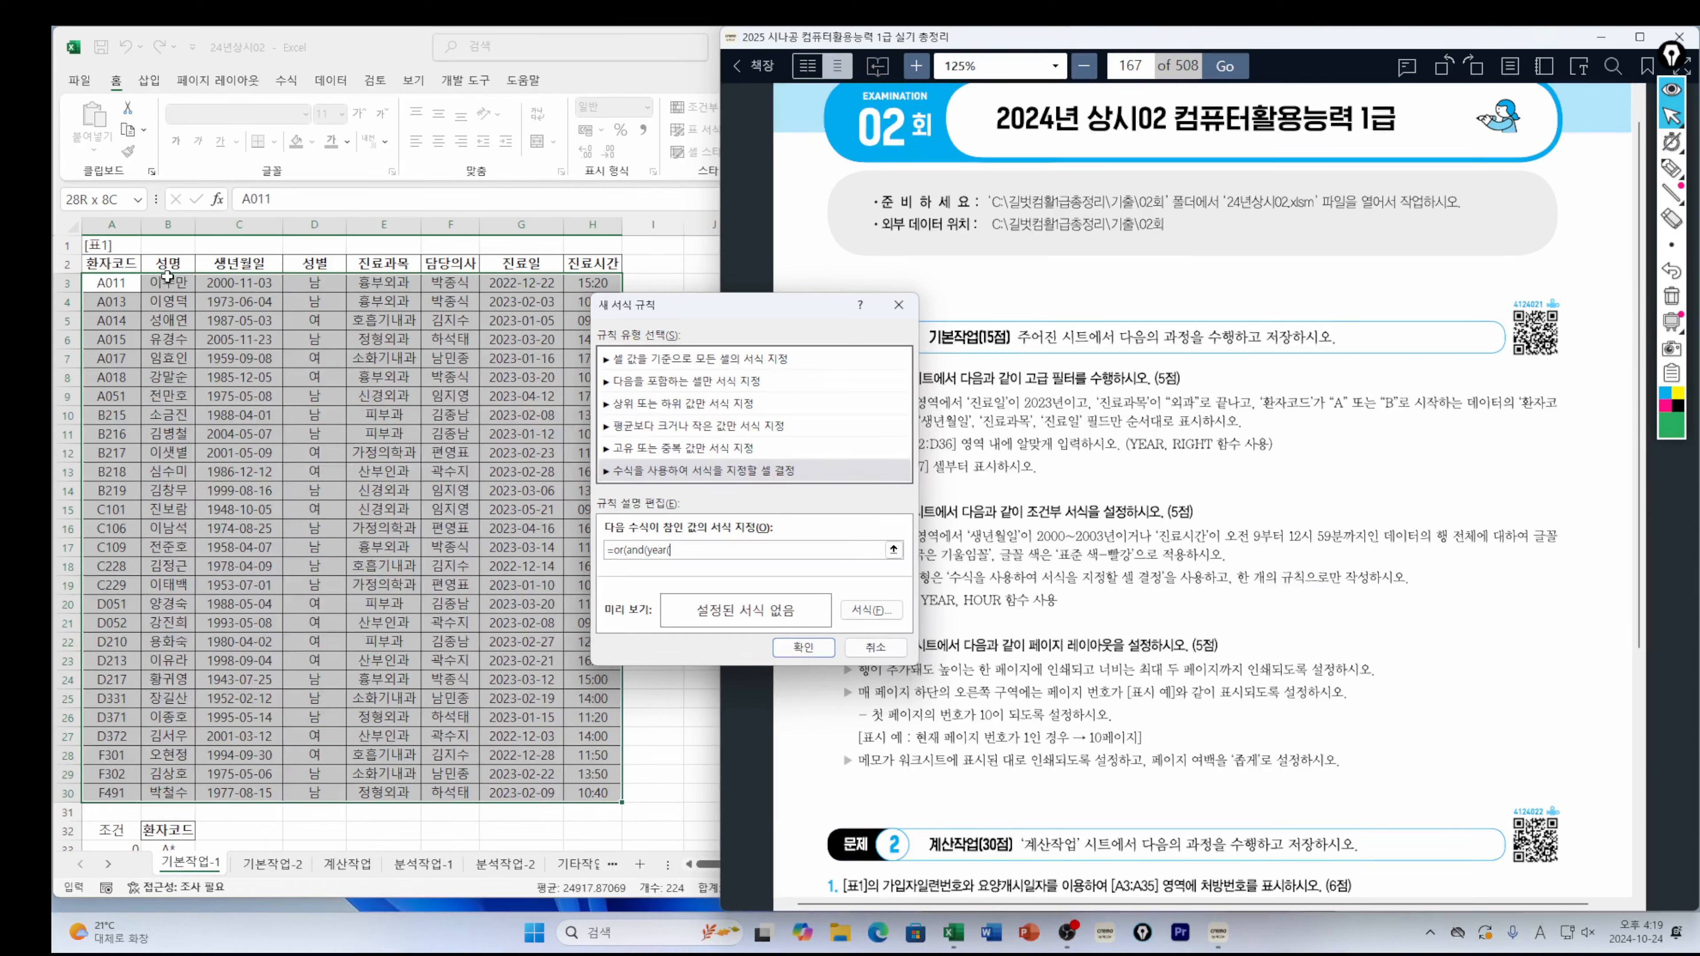
pyautogui.click(223, 284)
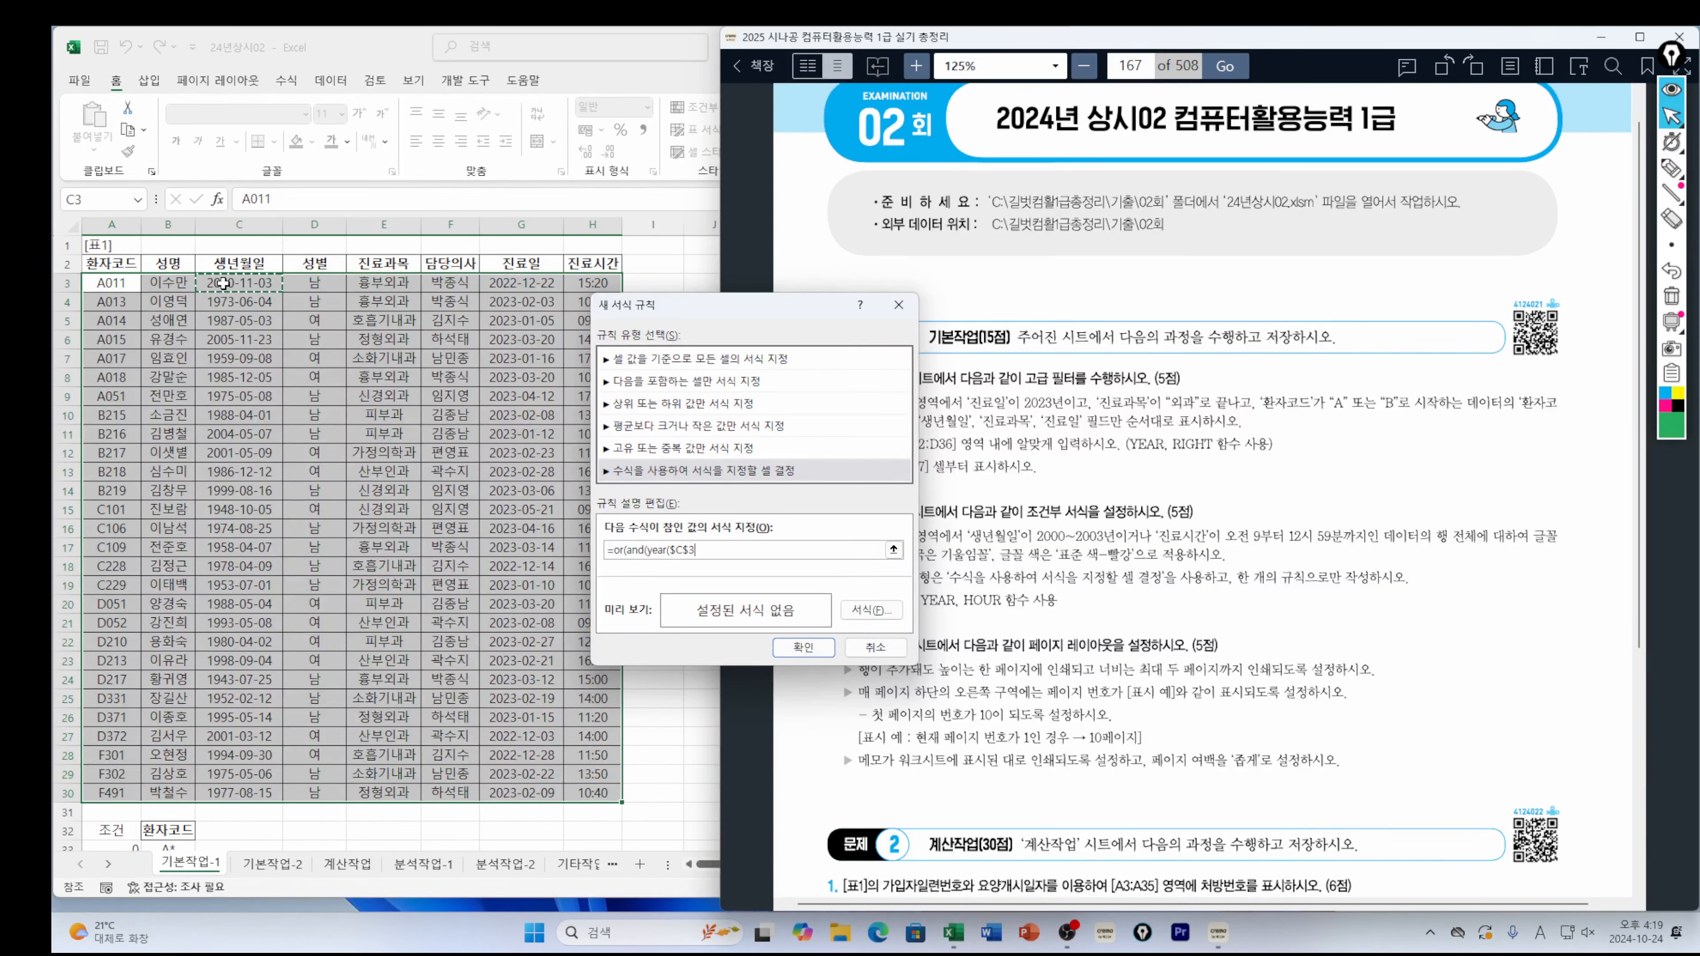
pyautogui.press('F4')
pyautogui.press('F4')
pyautogui.write(')>=2000,year(')
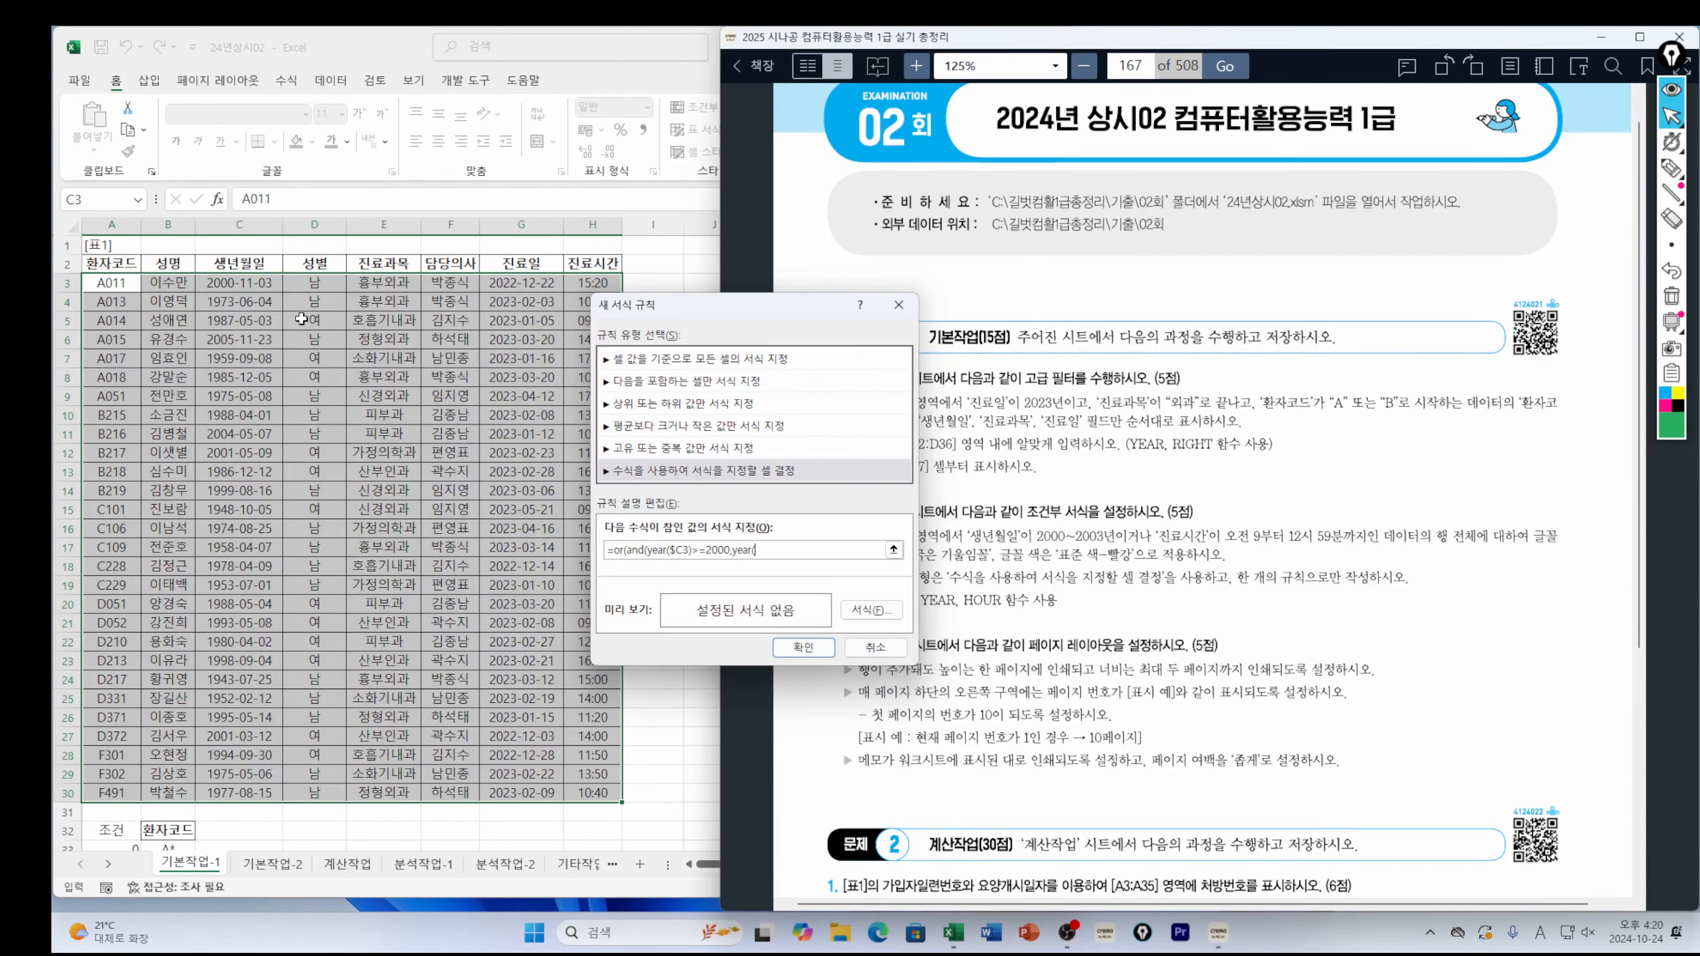
# Close the birth-year condition with $C3)<=2003) and open the second condition with ,and(hour( in the rule formula
pyautogui.click(251, 281)
pyautogui.press('F4')
pyautogui.press('F4')
pyautogui.write(')')
# Finish the formula with $H3)>=9,hour($H3)<=12)) for the 진료시간 condition and check the complete expression
pyautogui.click(615, 282)
pyautogui.press('F4')
pyautogui.press('F4')
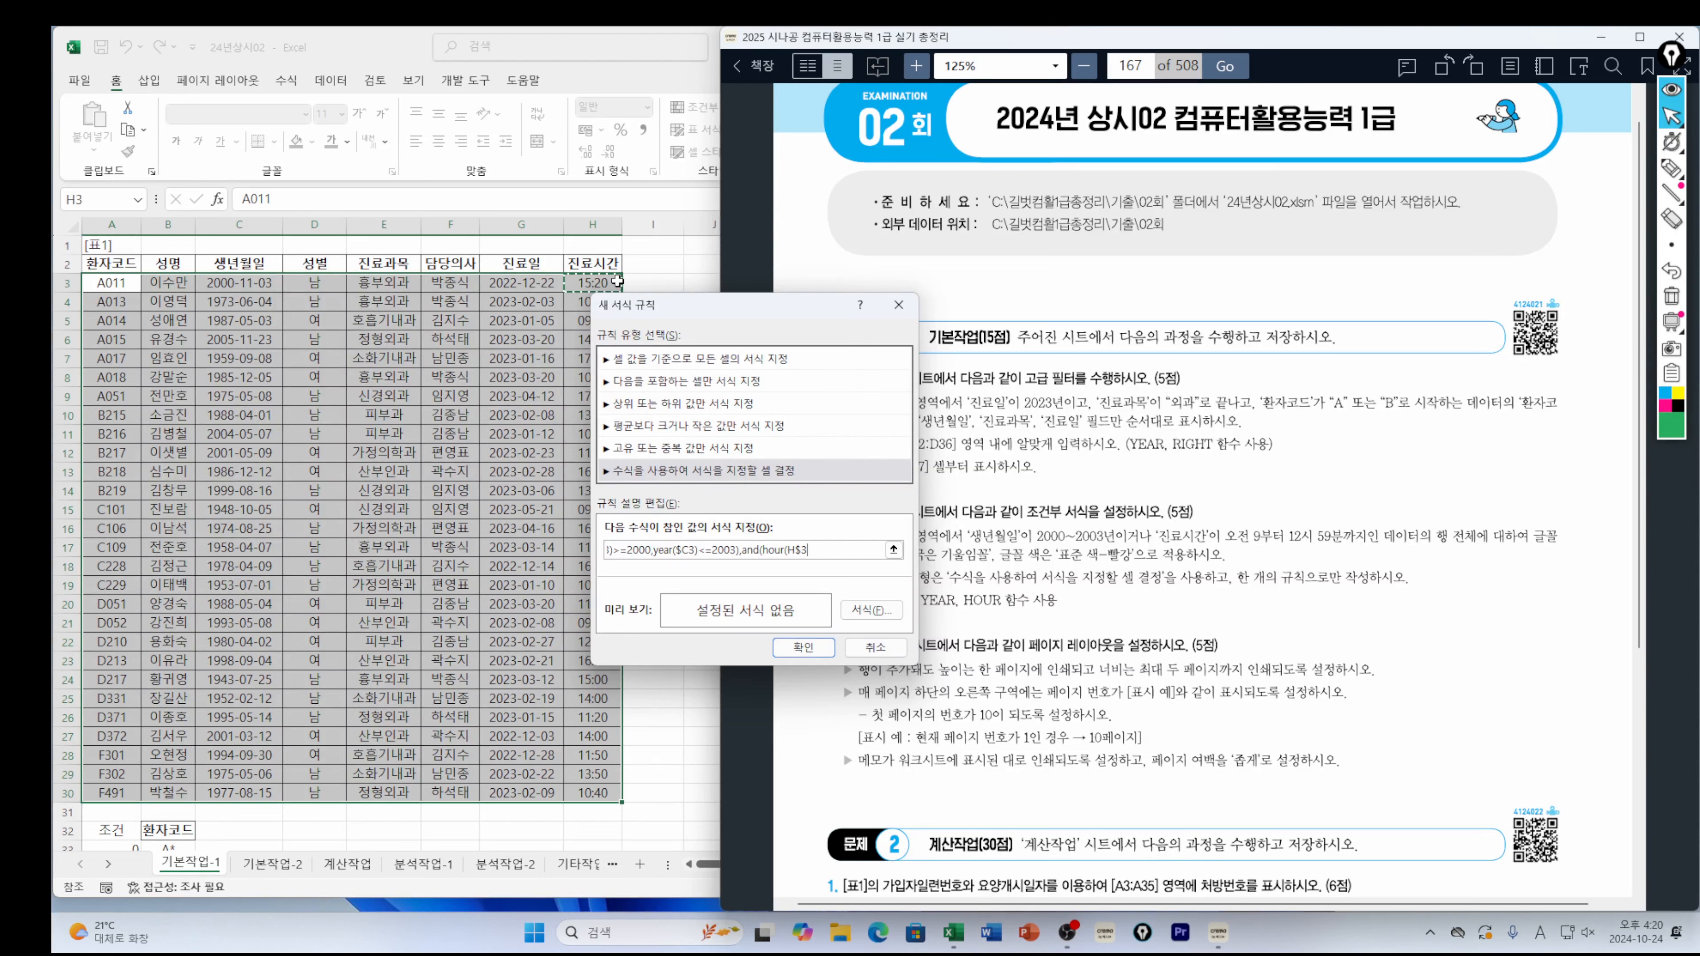
pyautogui.write(')')
pyautogui.click(582, 281)
pyautogui.press('F4')
pyautogui.press('F4')
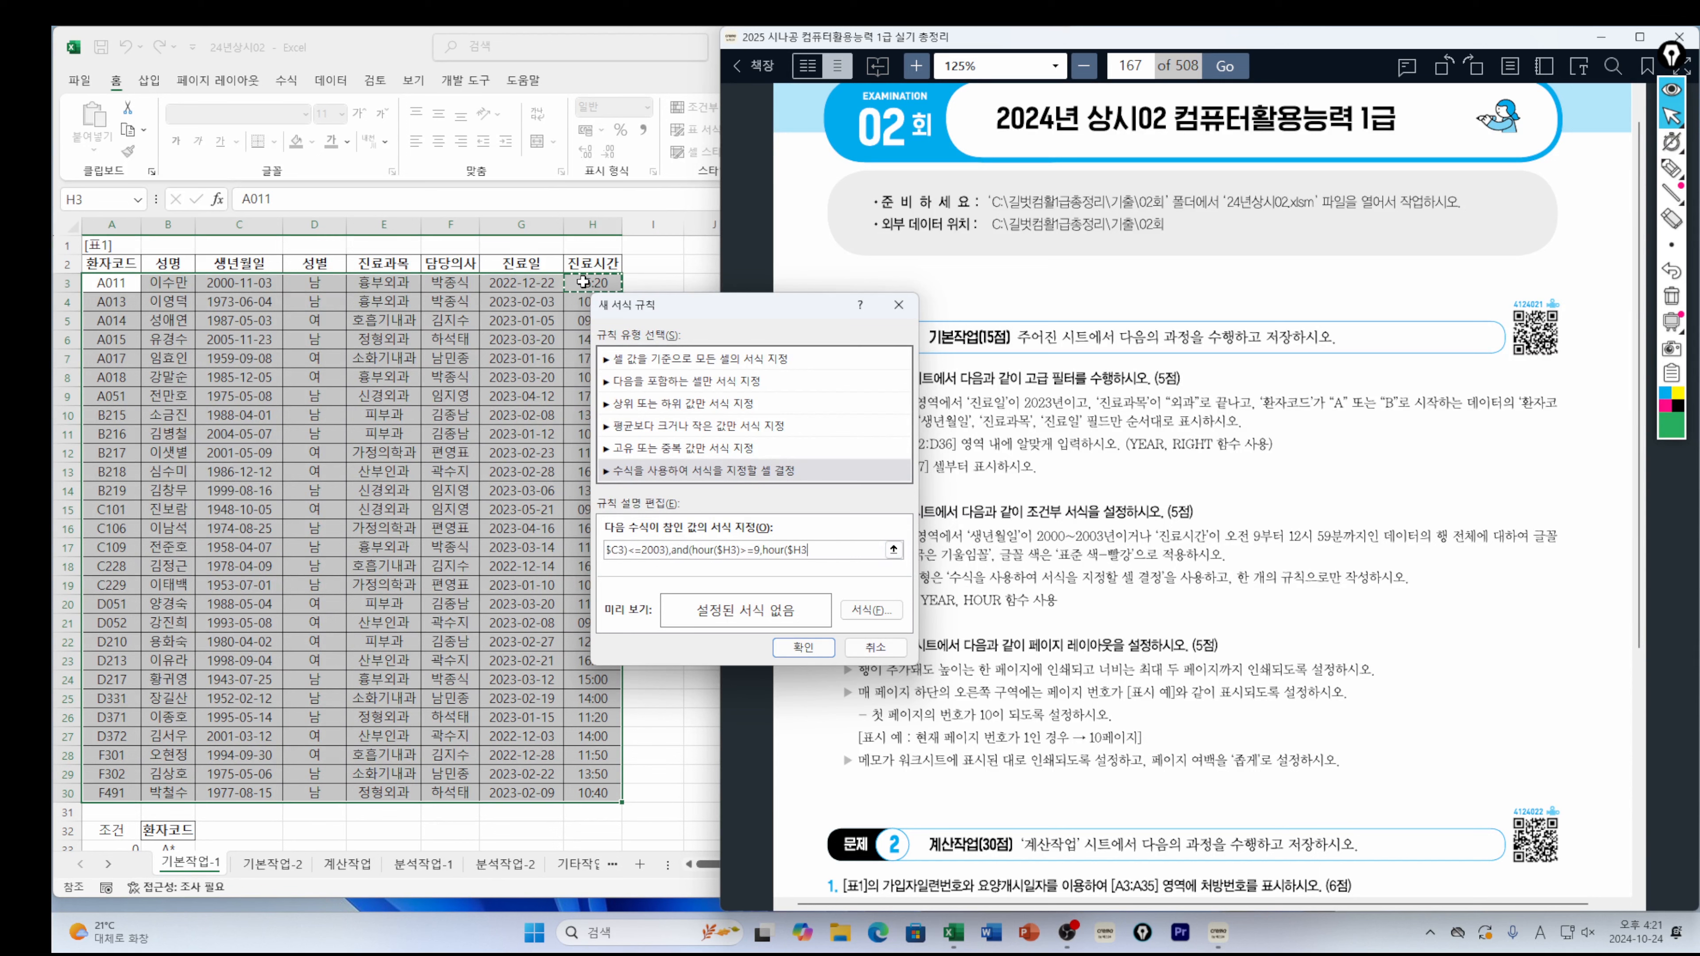
pyautogui.write(')<=12')
pyautogui.moveTo(1671, 193)
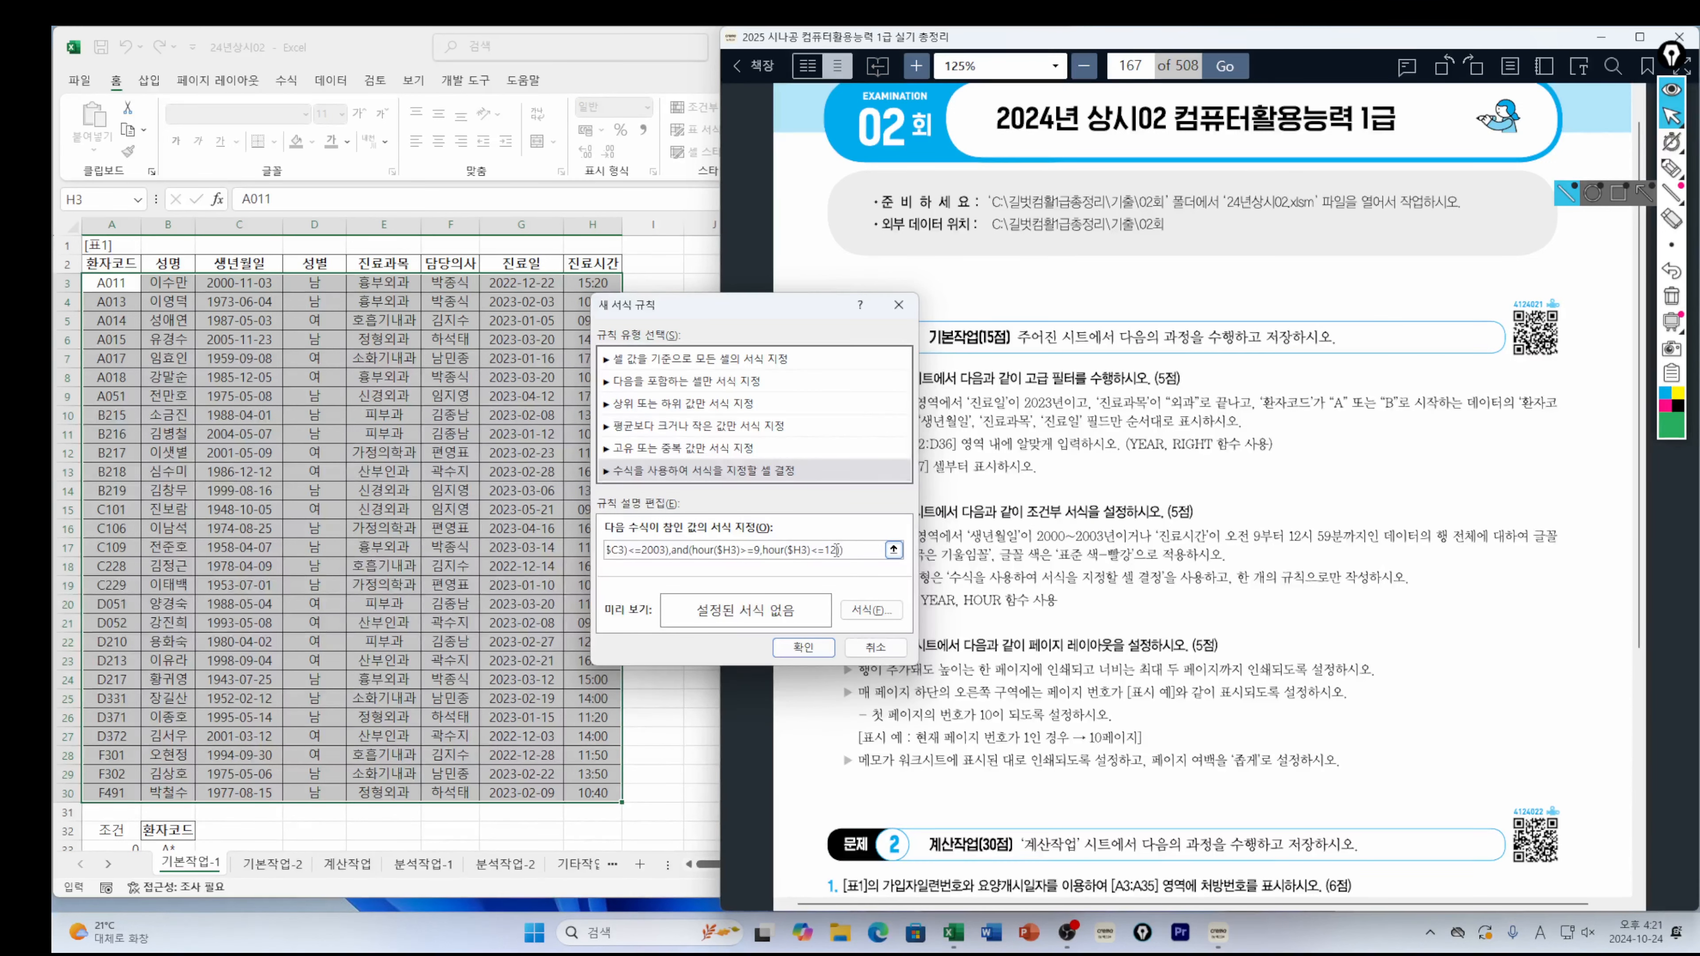
pyautogui.moveTo(842, 549); pyautogui.dragTo(621, 549)
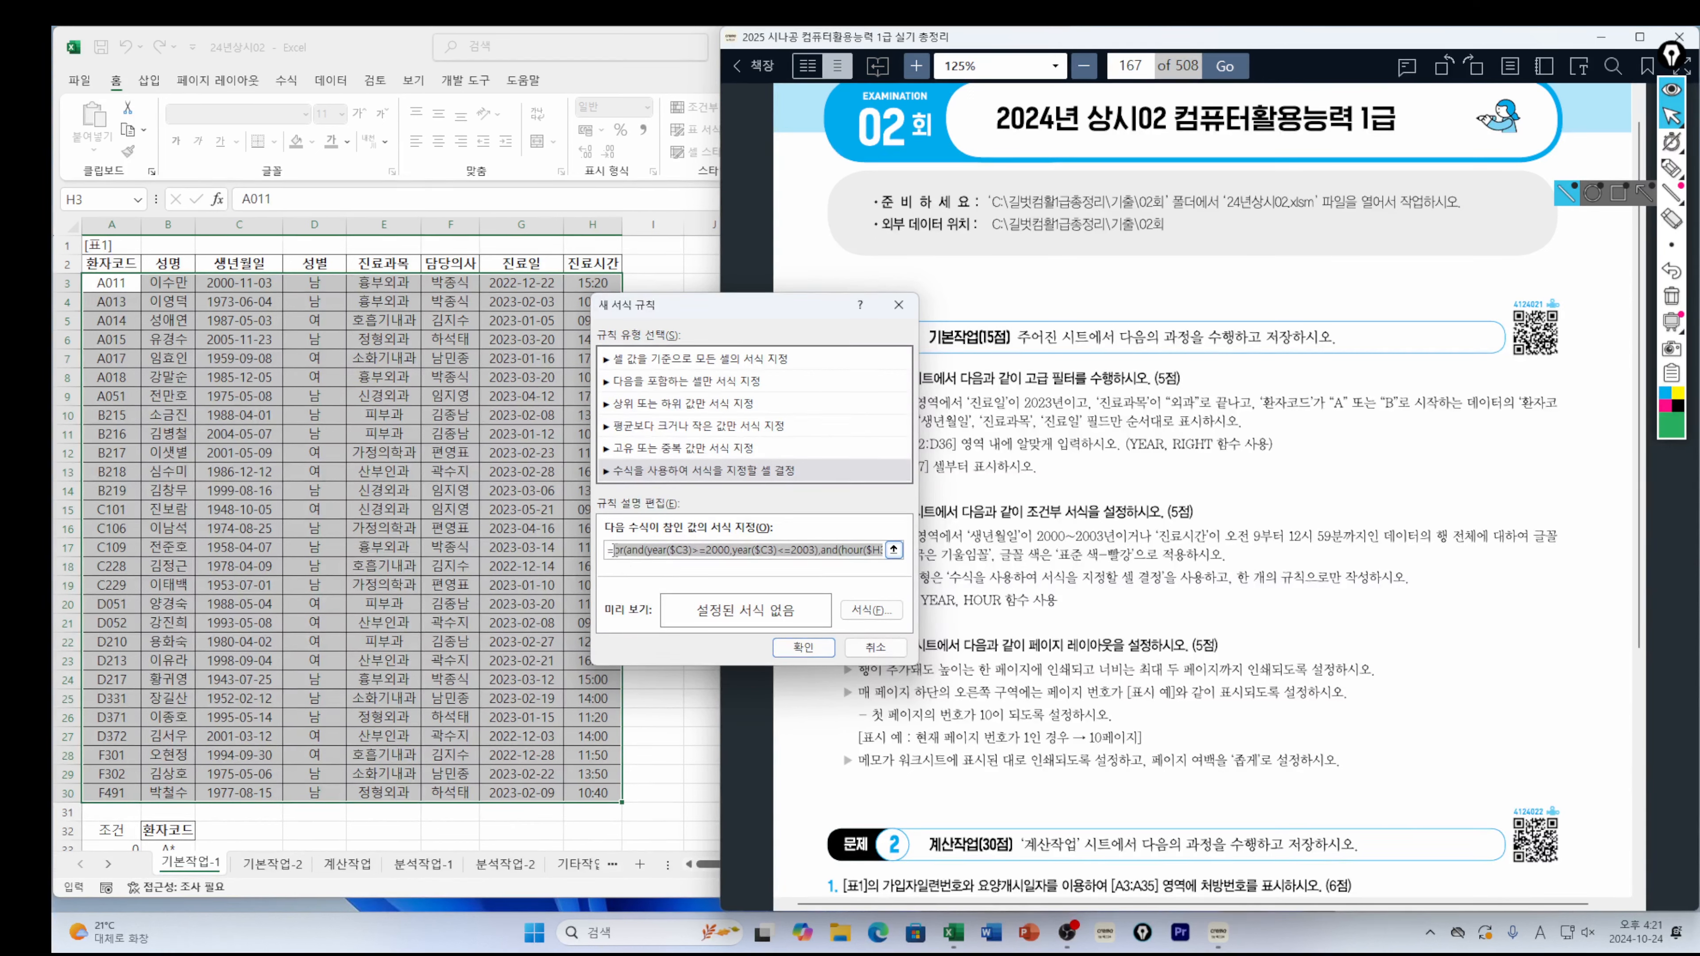
pyautogui.doubleClick(616, 550)
pyautogui.moveTo(632, 550); pyautogui.dragTo(905, 550)
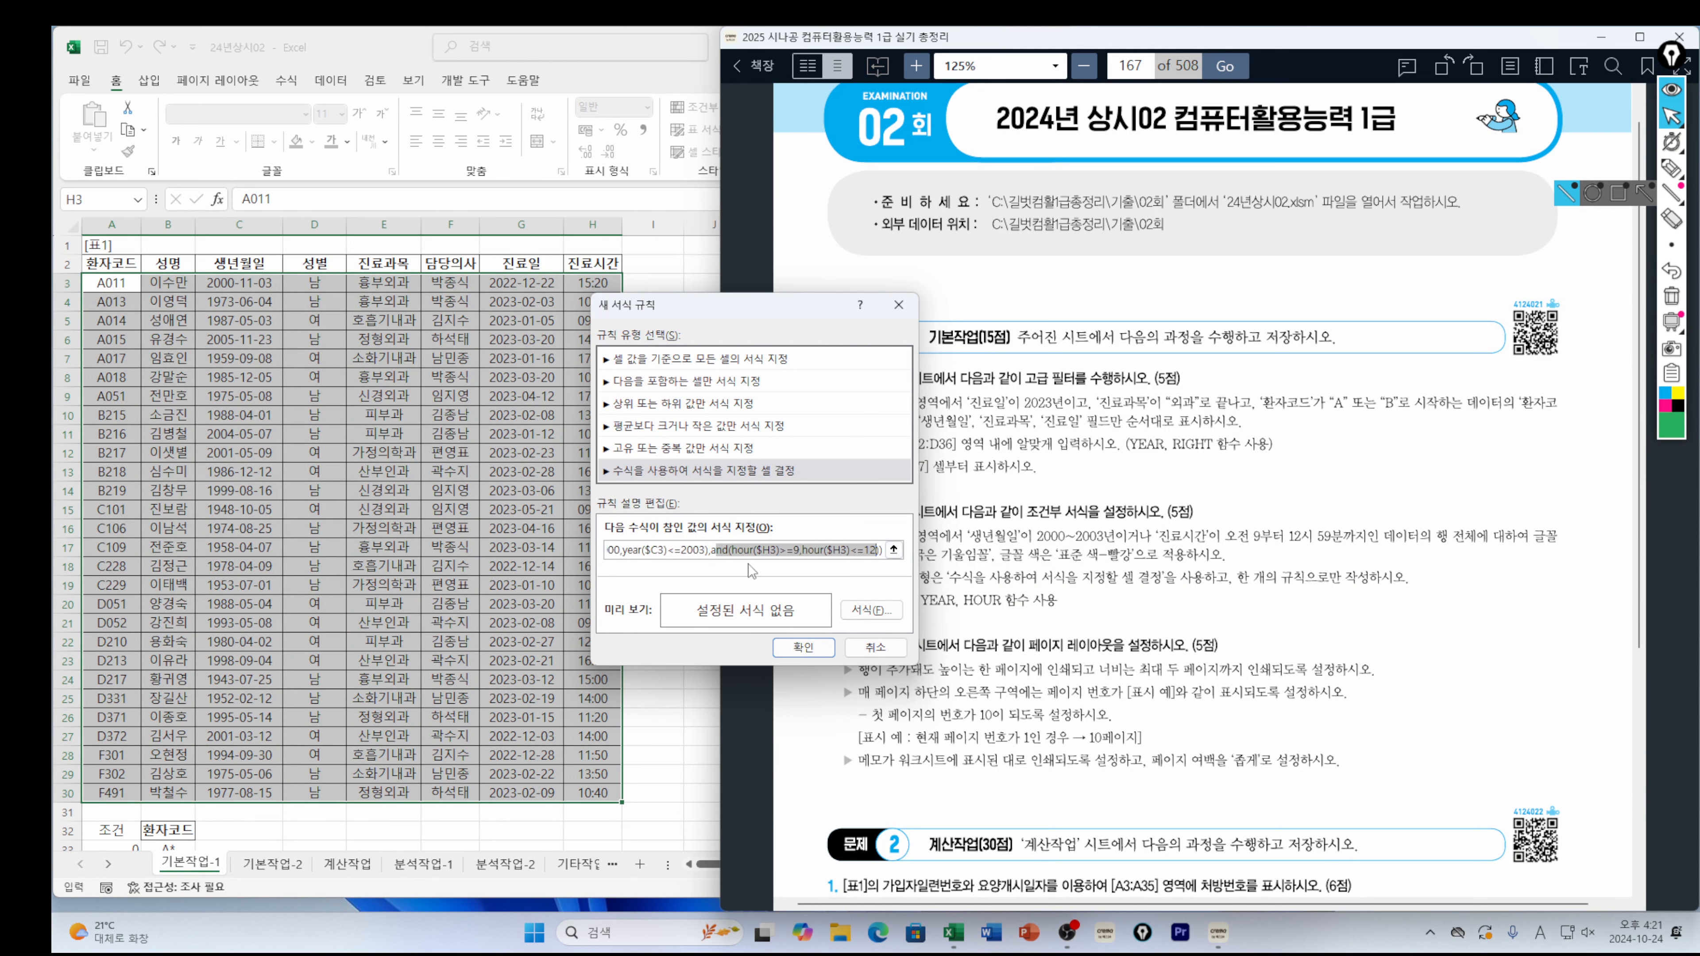
pyautogui.click(777, 550)
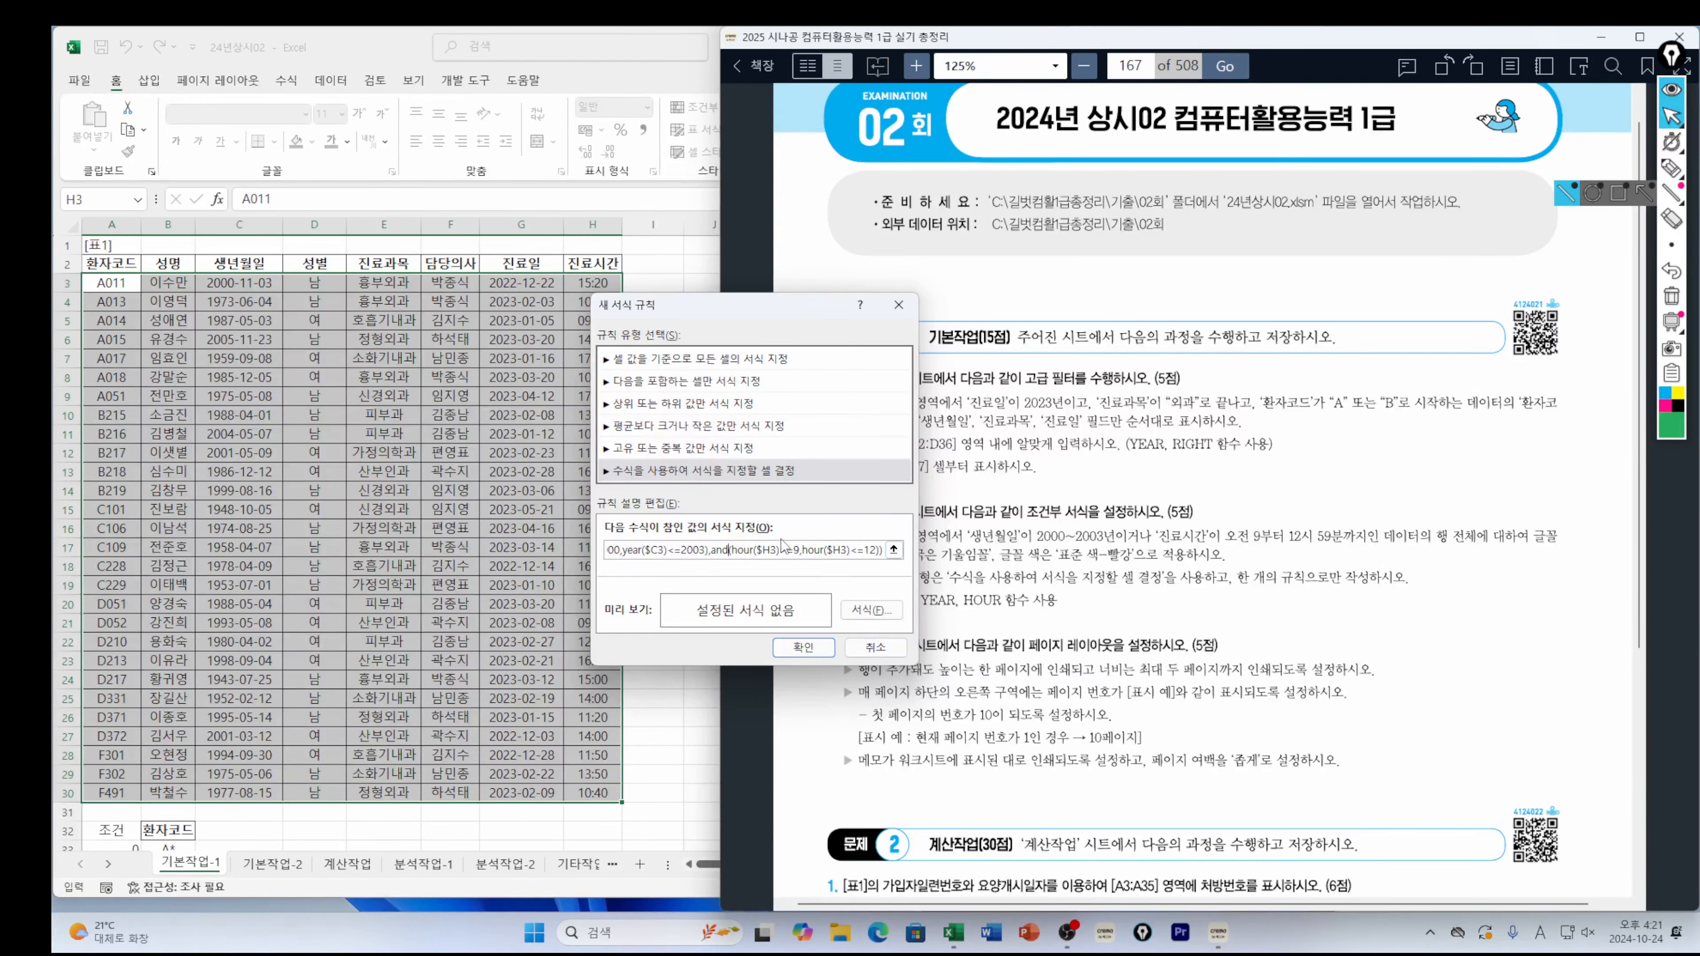
# Format matching rows with the 굵은 기울임꼴 font style in standard red and apply the conditional formatting rule
pyautogui.moveTo(760, 304); pyautogui.dragTo(597, 344)
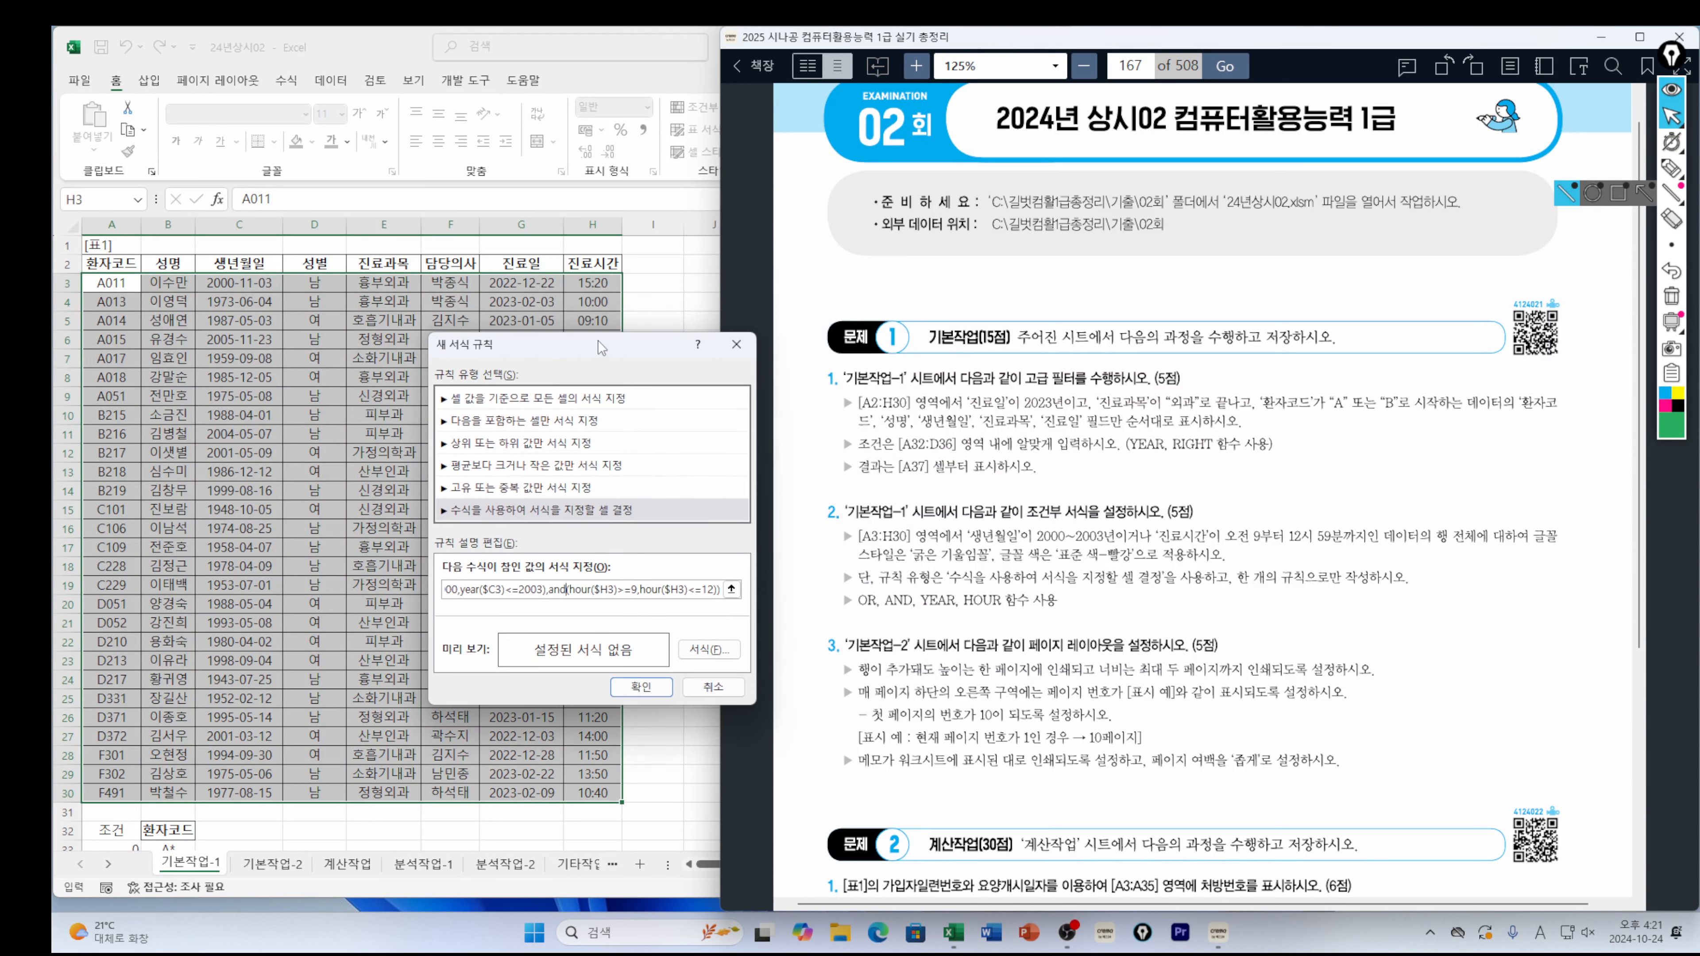
pyautogui.click(719, 655)
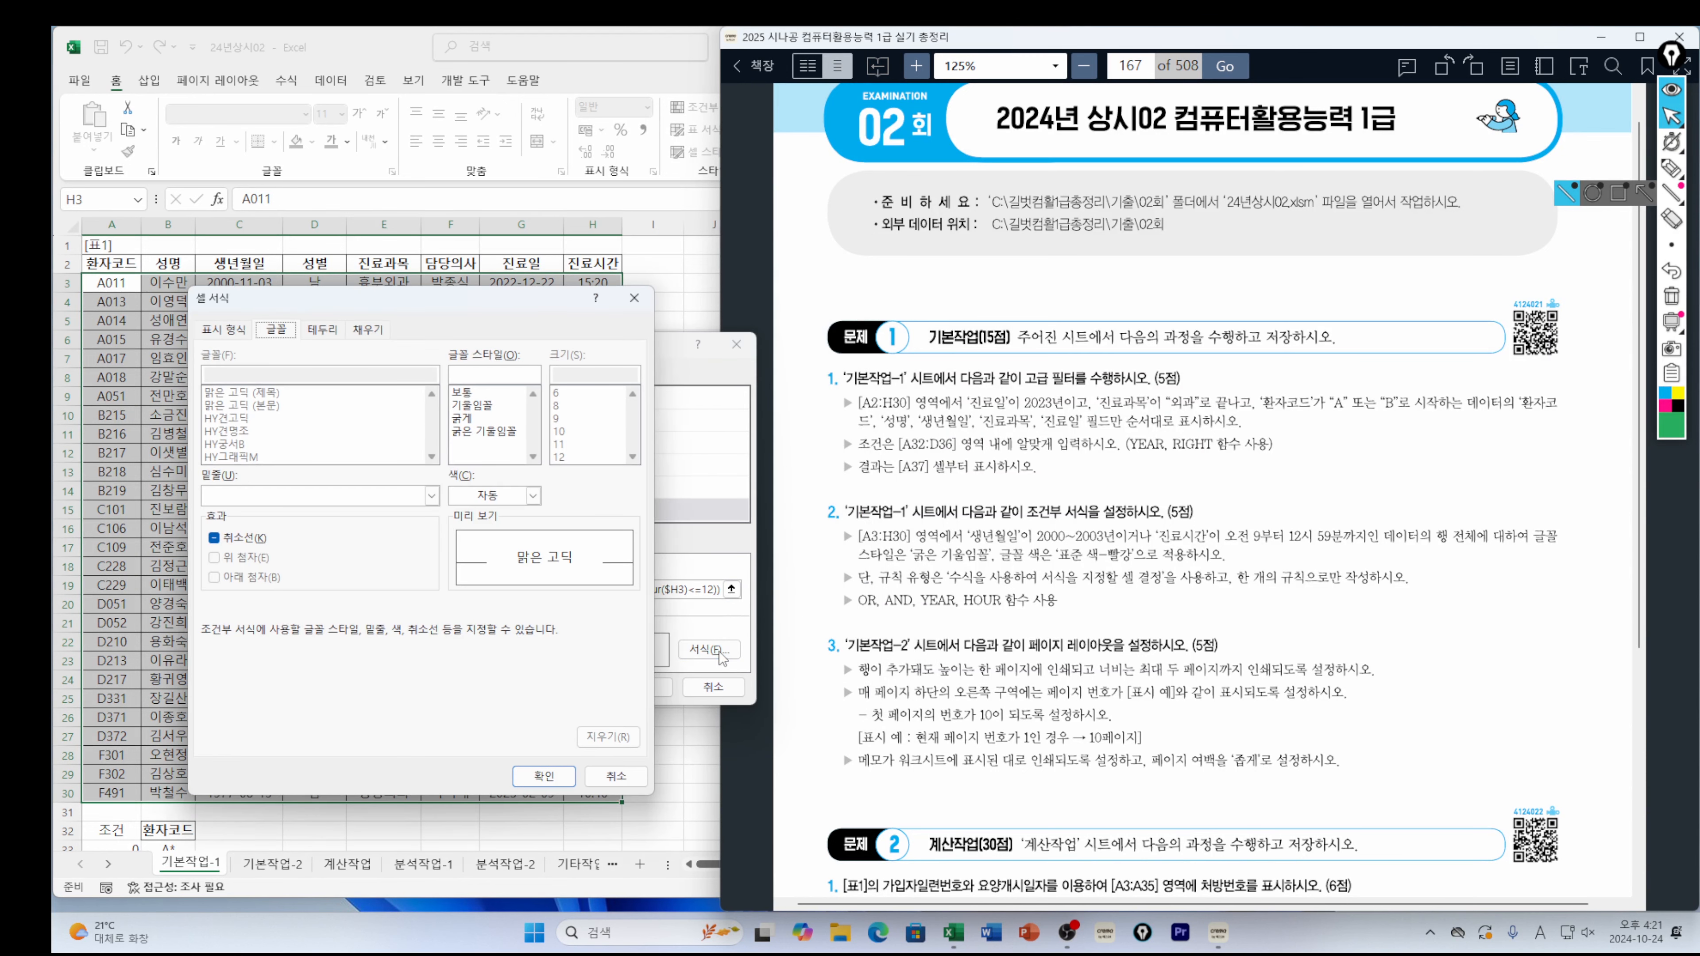
pyautogui.click(494, 432)
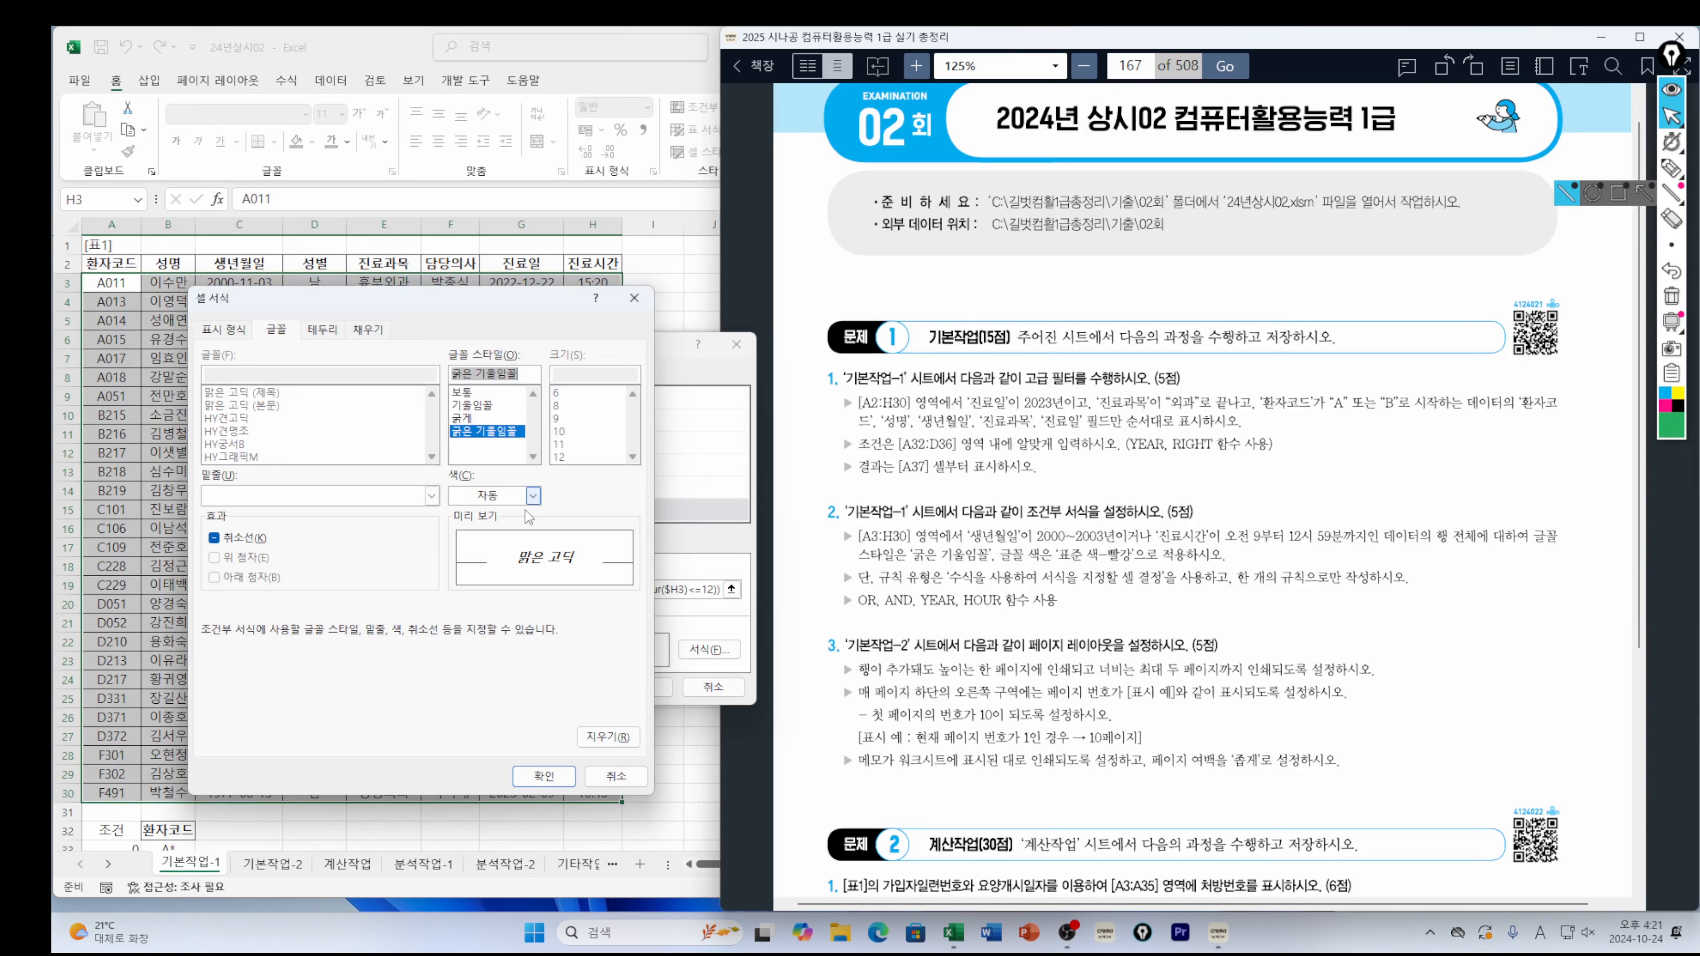
pyautogui.click(532, 495)
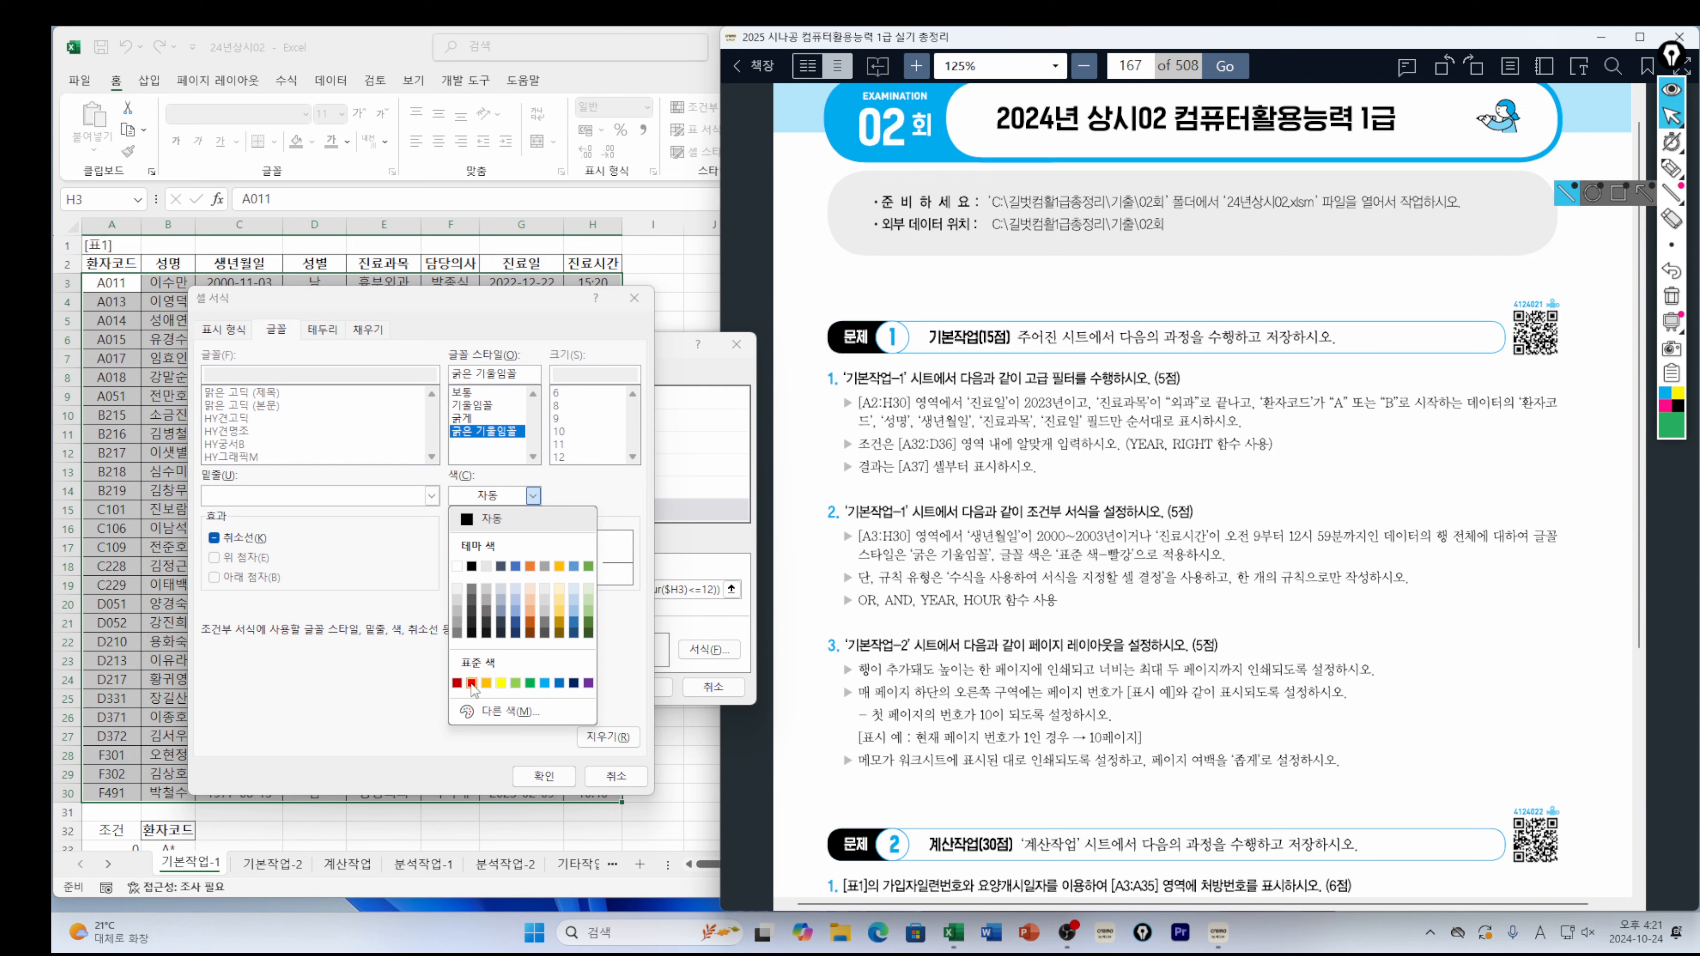
pyautogui.click(471, 684)
pyautogui.click(544, 776)
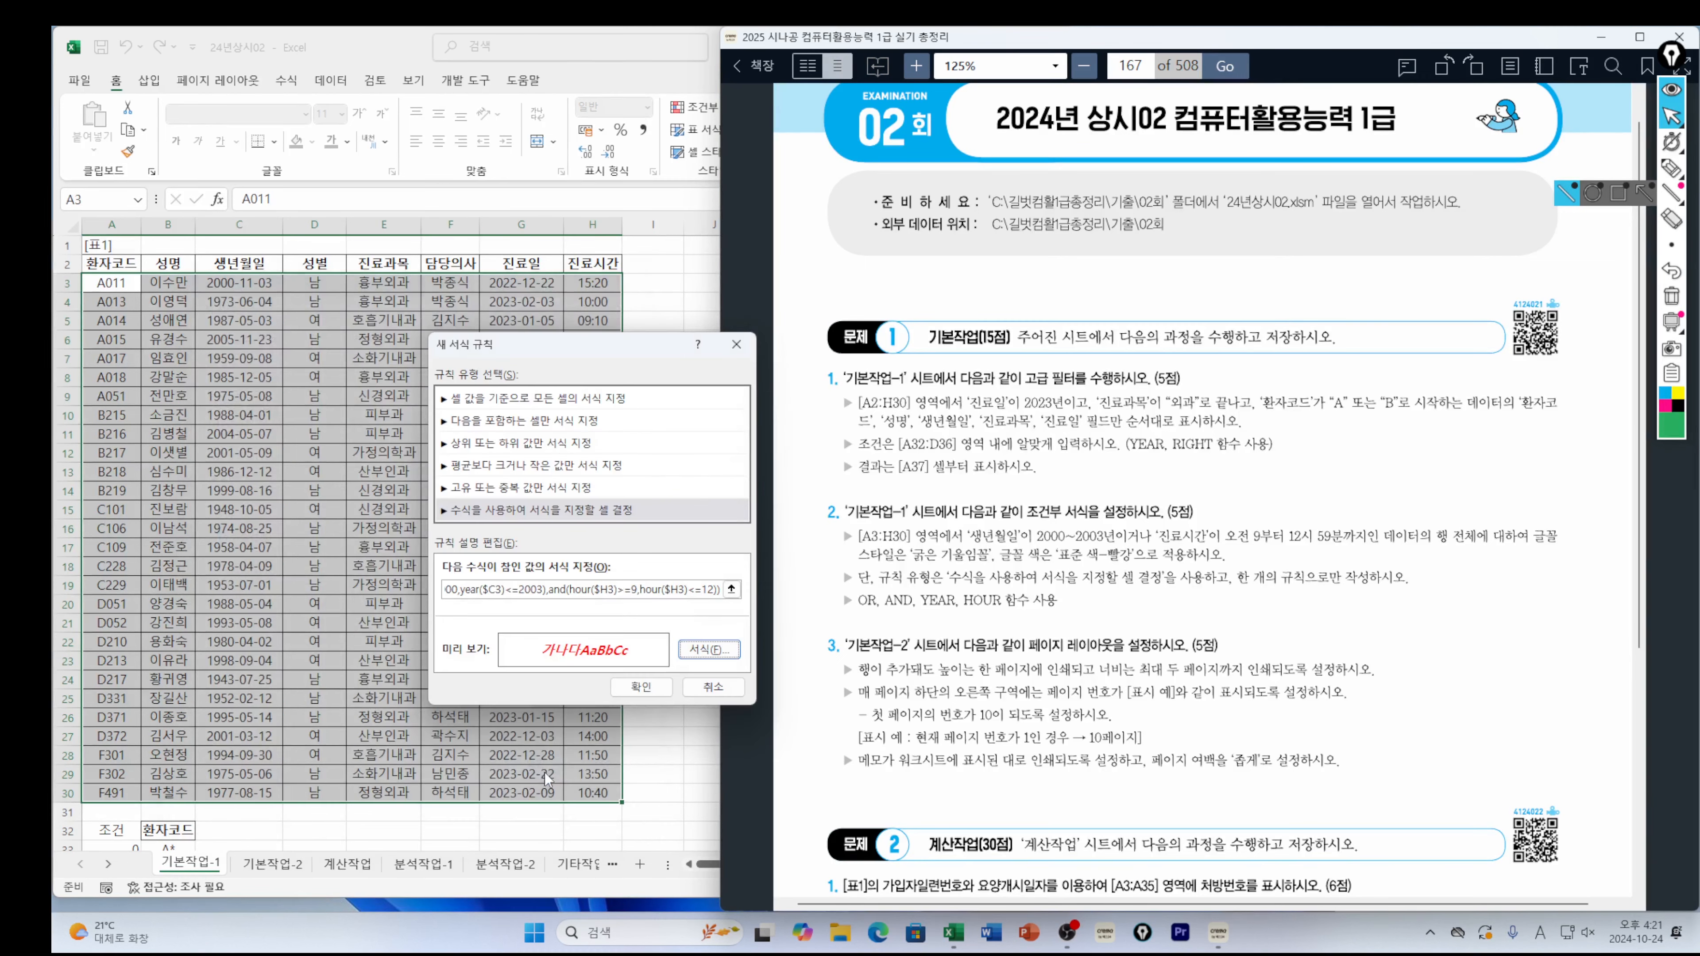
pyautogui.click(644, 697)
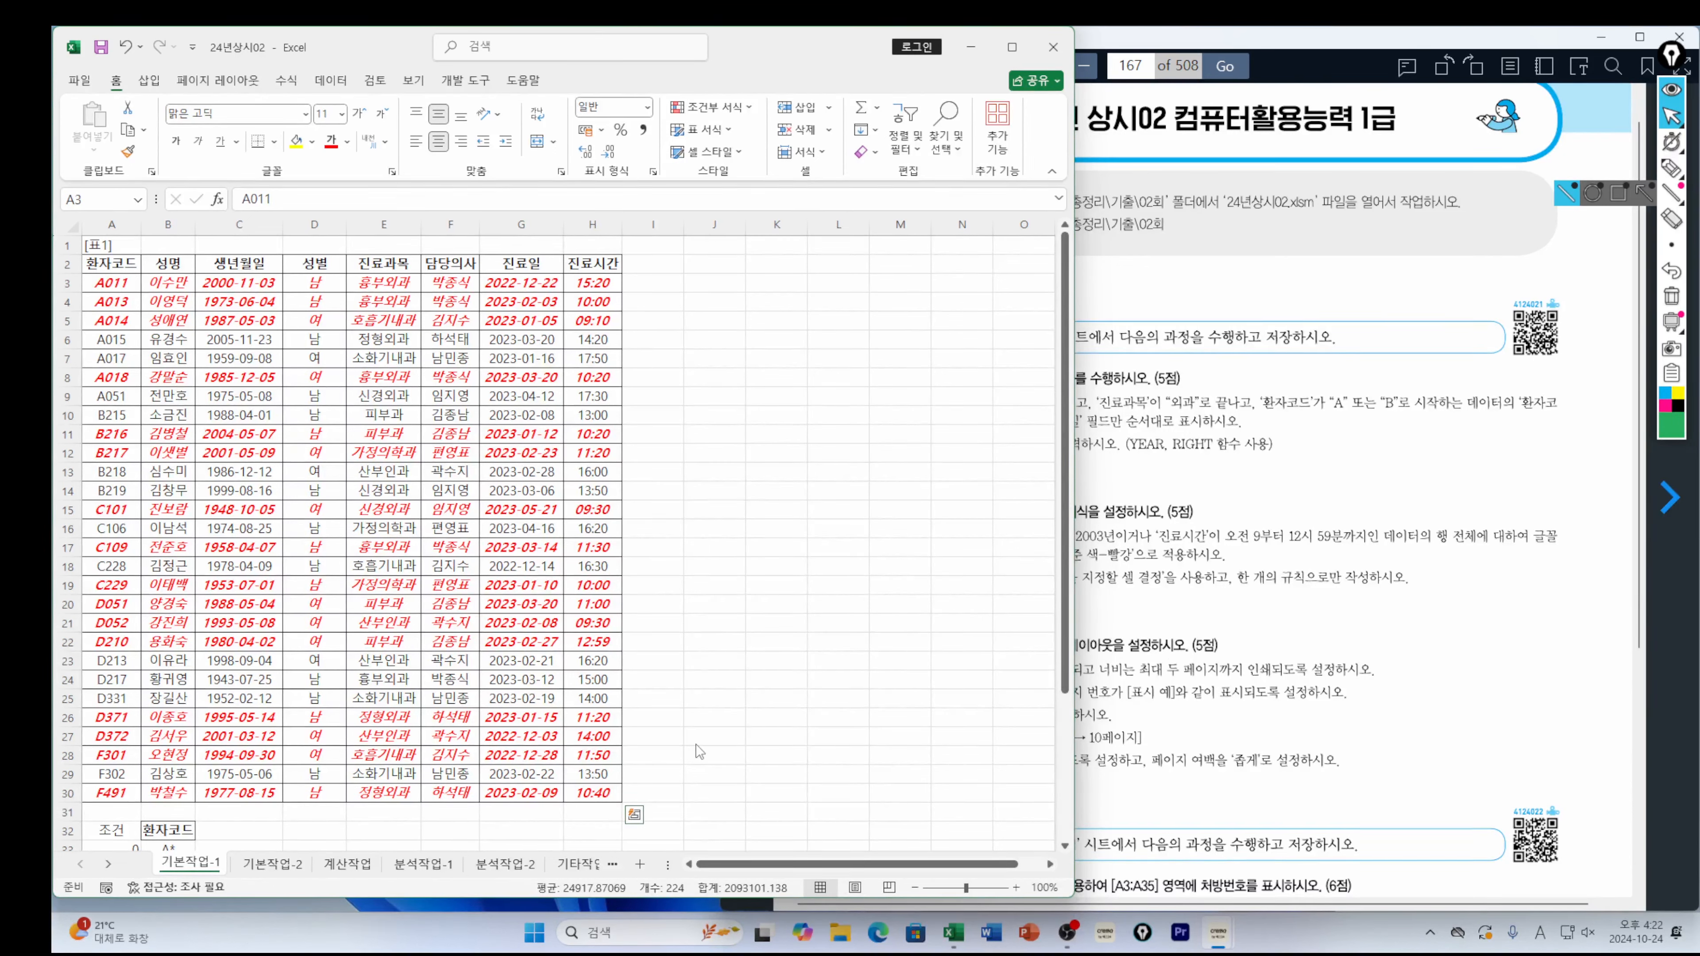
# Switch to the 기본작업-2 sheet, read its page layout task and open the full page setup settings
pyautogui.hotkey('ctrl', 'shift', 'Down')
pyautogui.hotkey('ctrl', 'shift', 'Right')
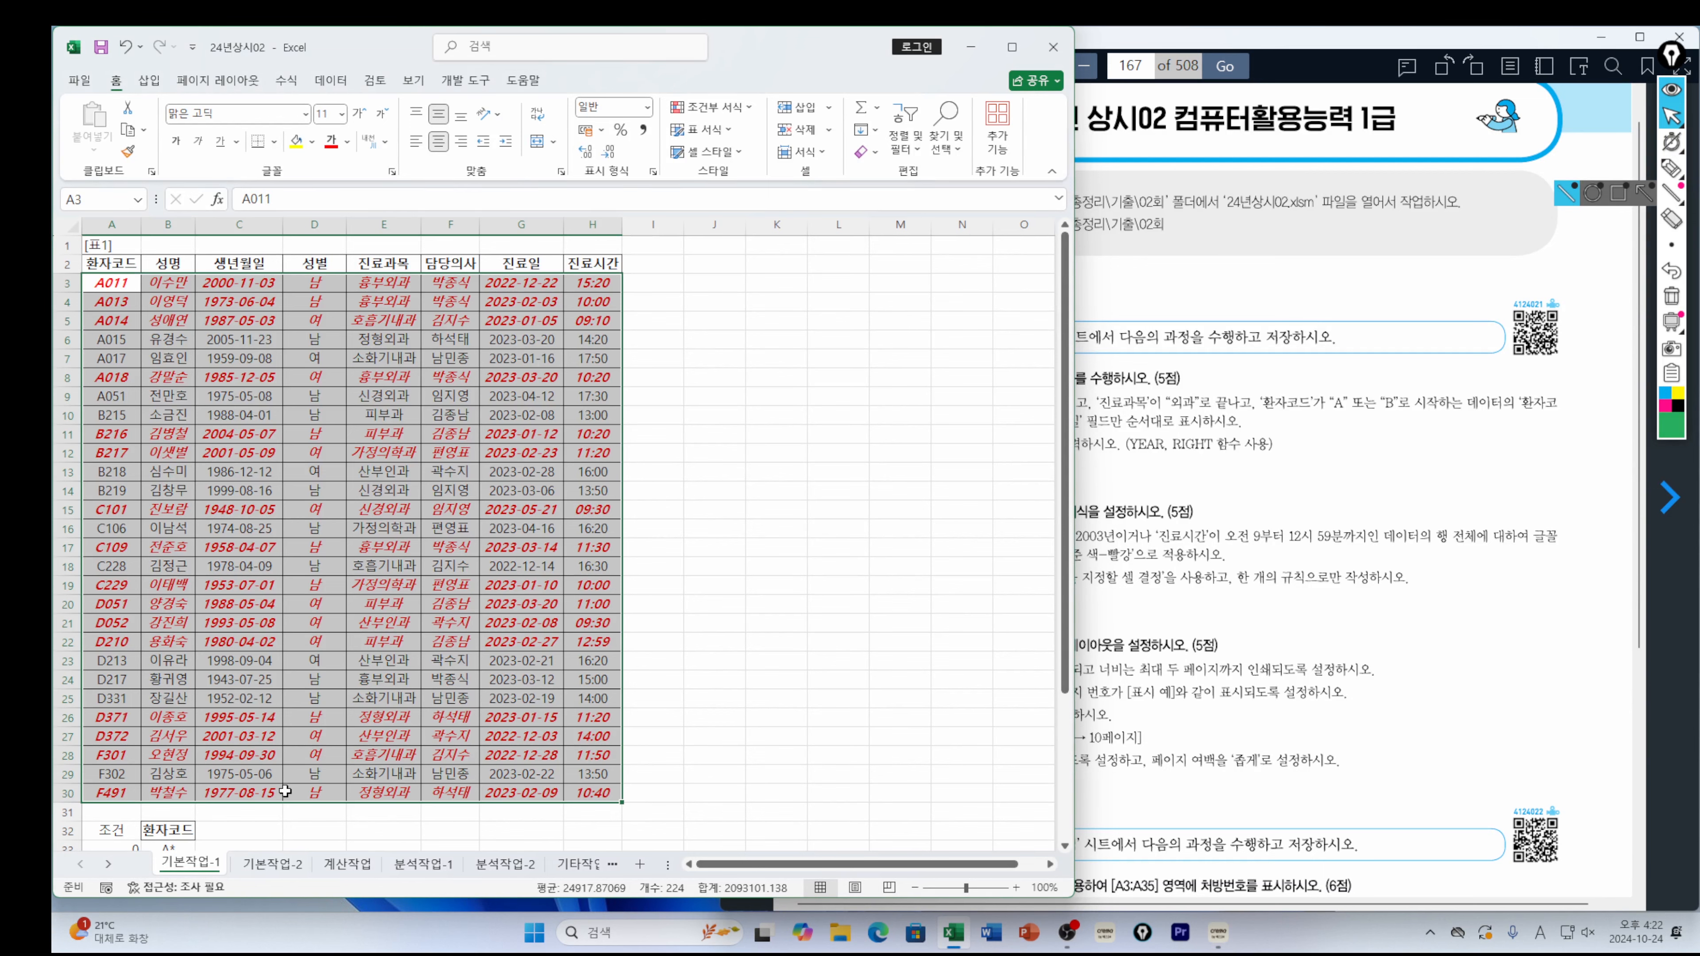
pyautogui.click(272, 868)
pyautogui.click(328, 623)
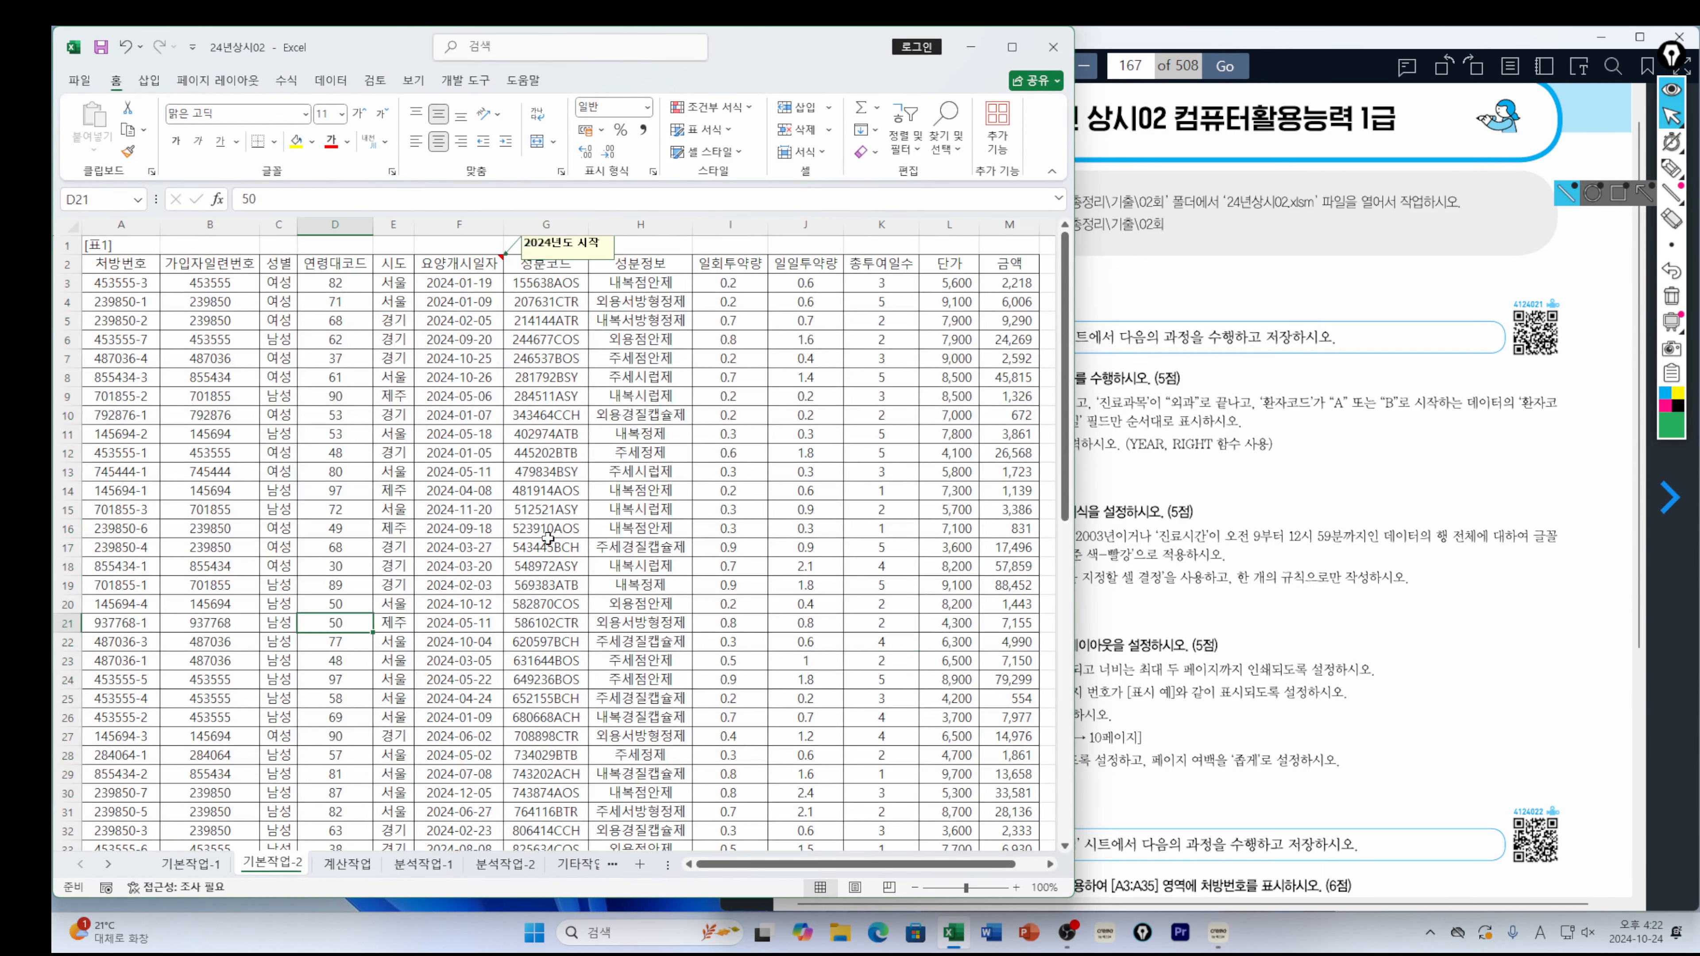
pyautogui.click(1255, 566)
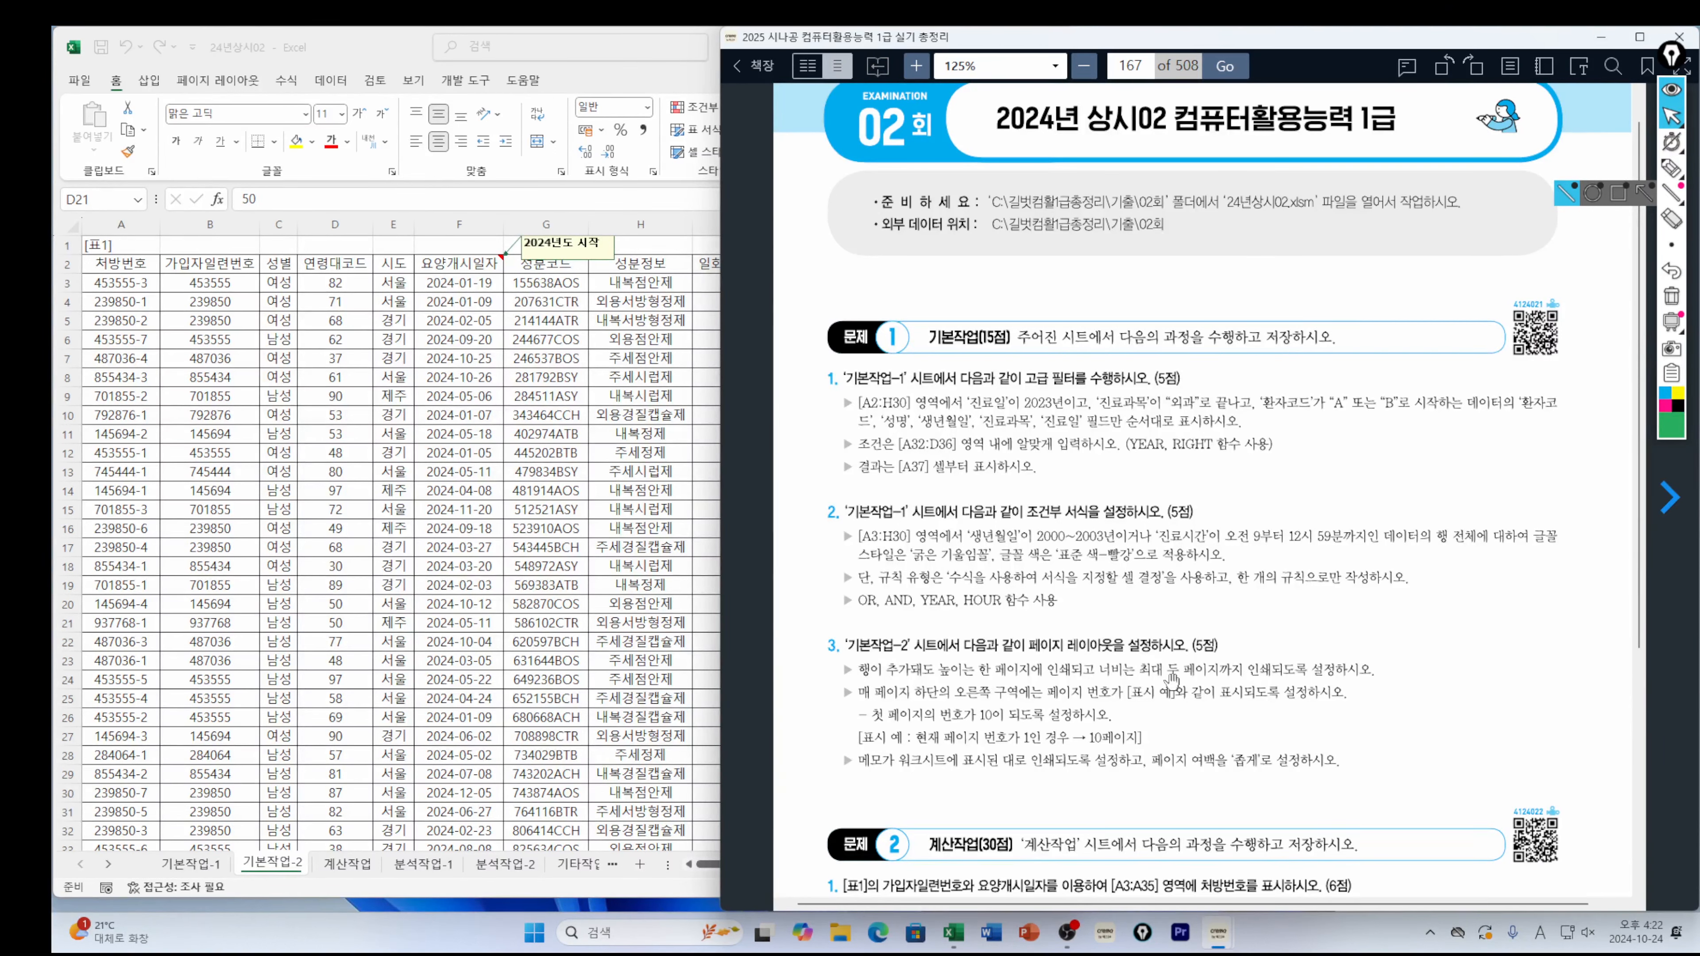
pyautogui.hotkey('alt', 'Tab')
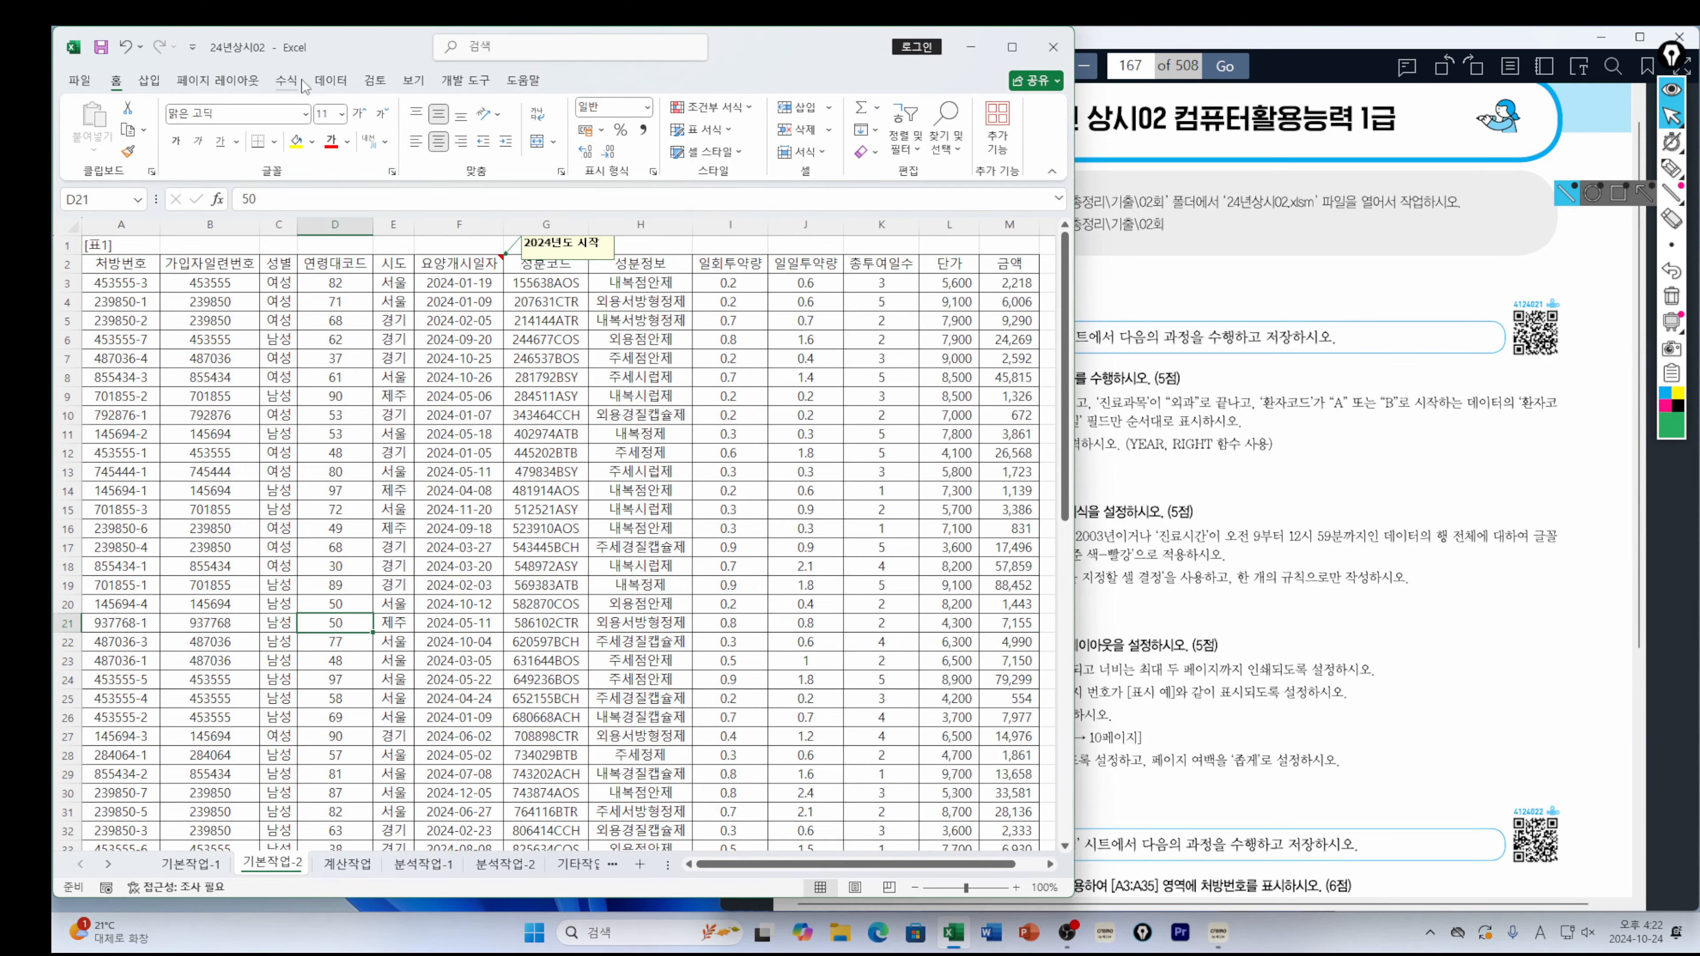
pyautogui.click(228, 84)
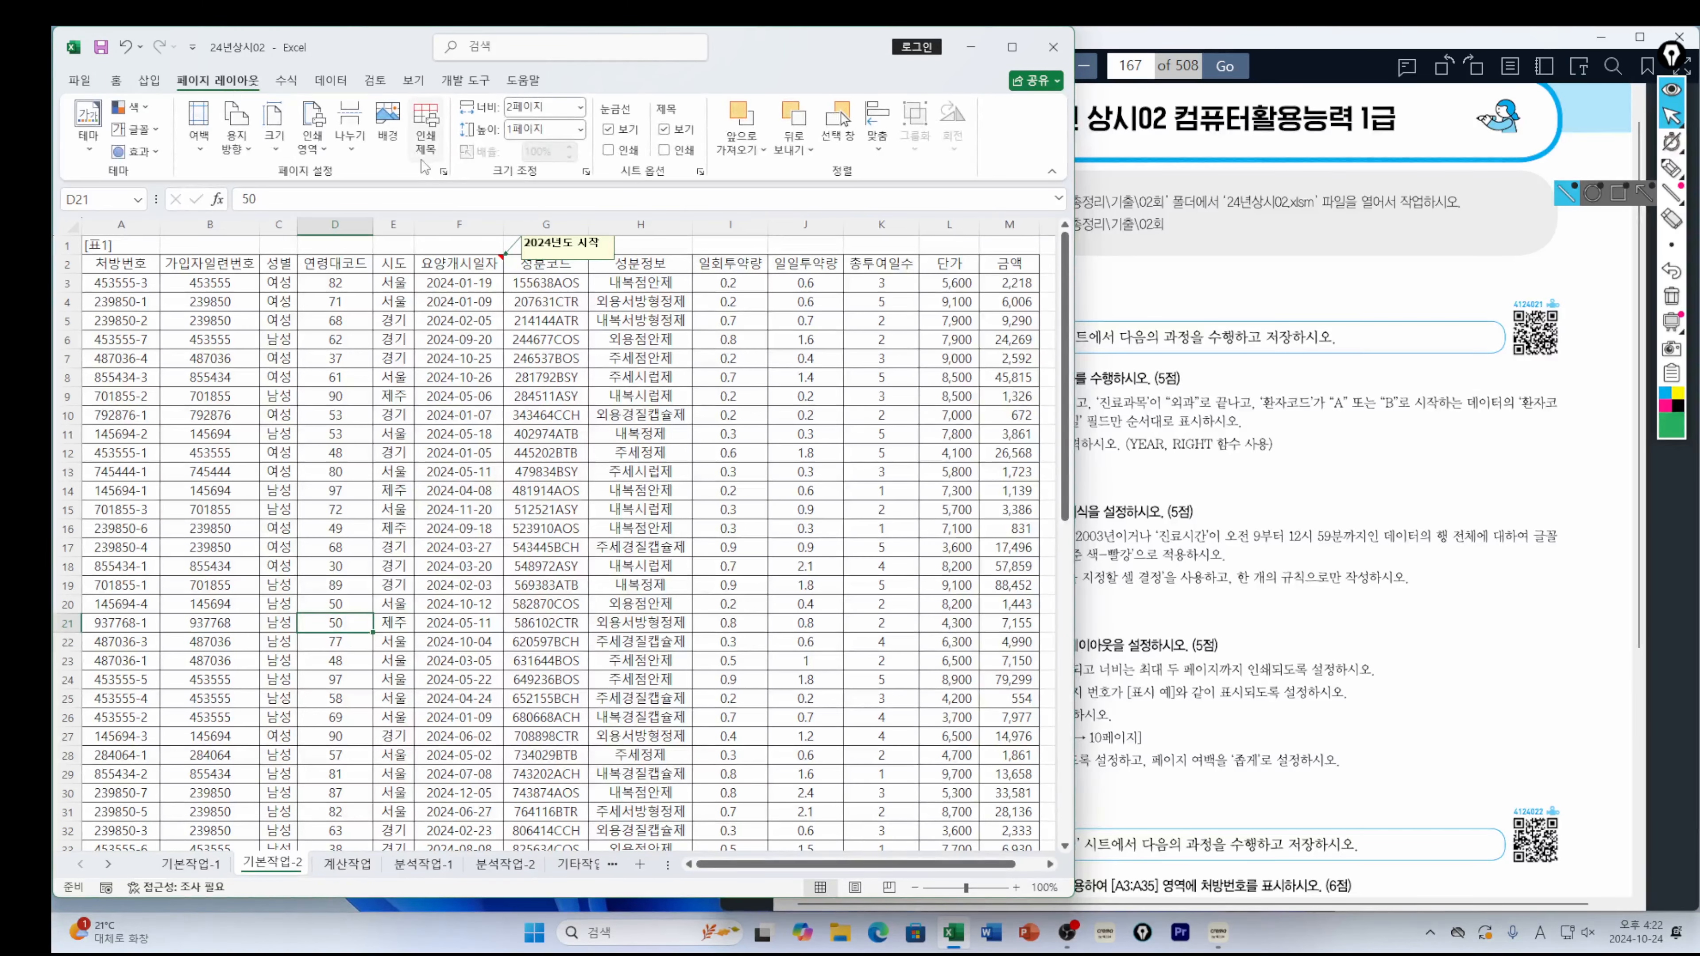
pyautogui.click(443, 173)
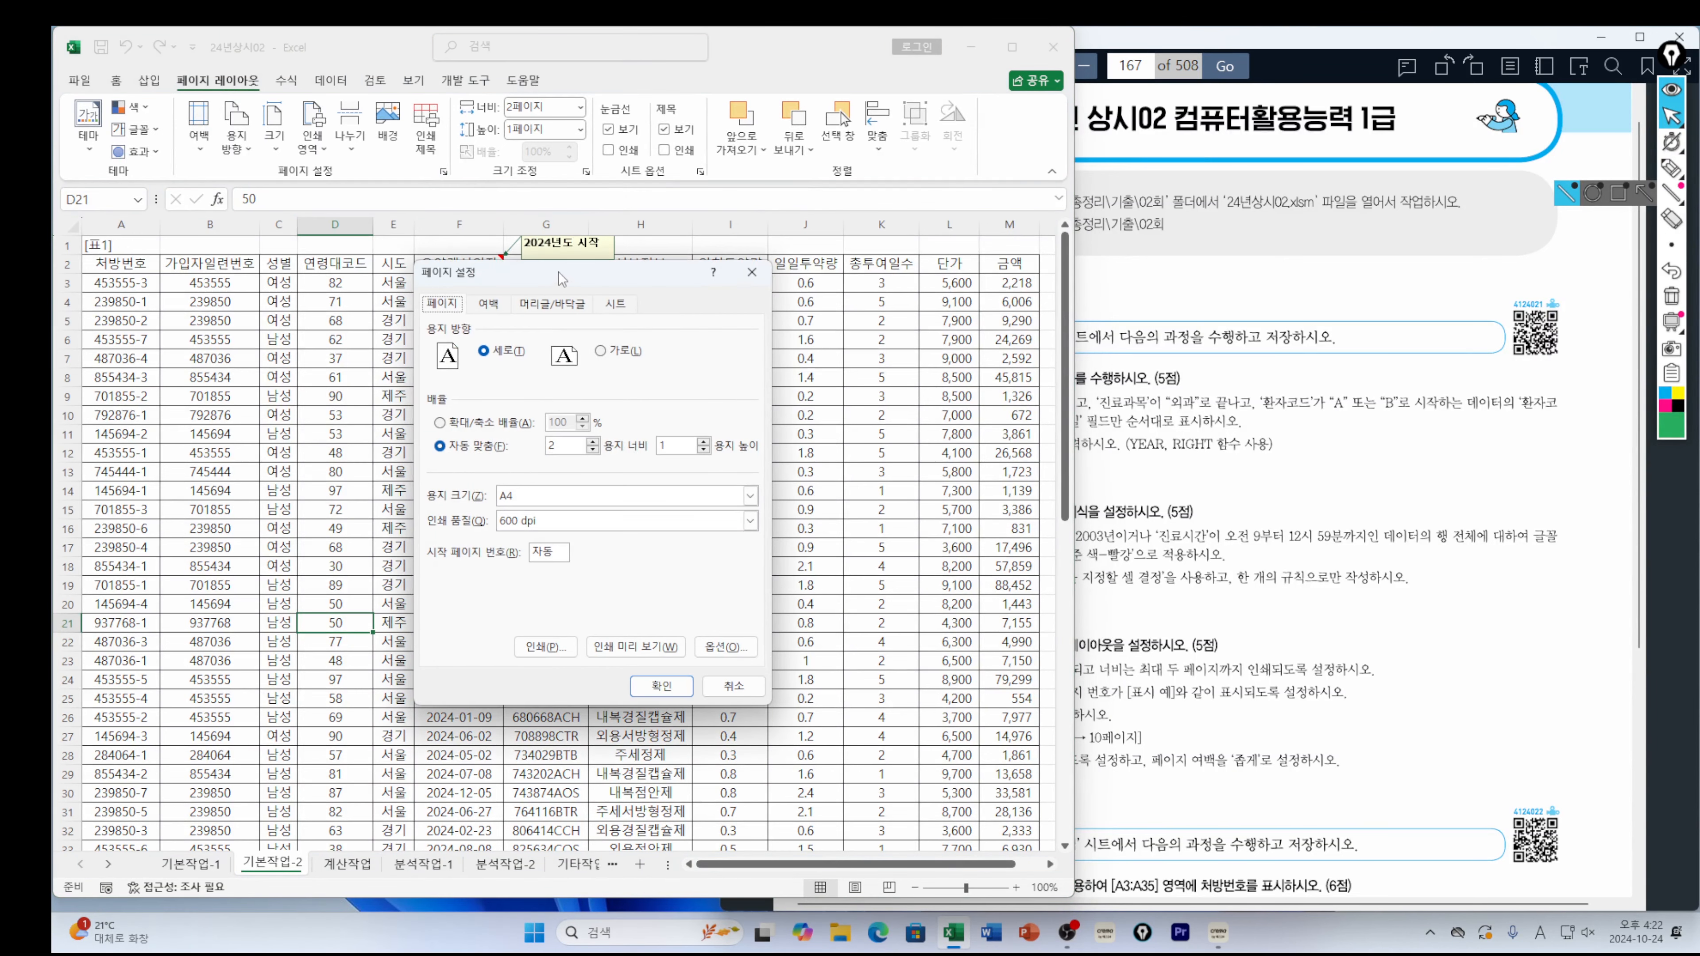
# Check the automatic page fit and the page number code in the footer's right section, and accept the page setup
pyautogui.moveTo(569, 280); pyautogui.dragTo(443, 279)
pyautogui.doubleClick(437, 445)
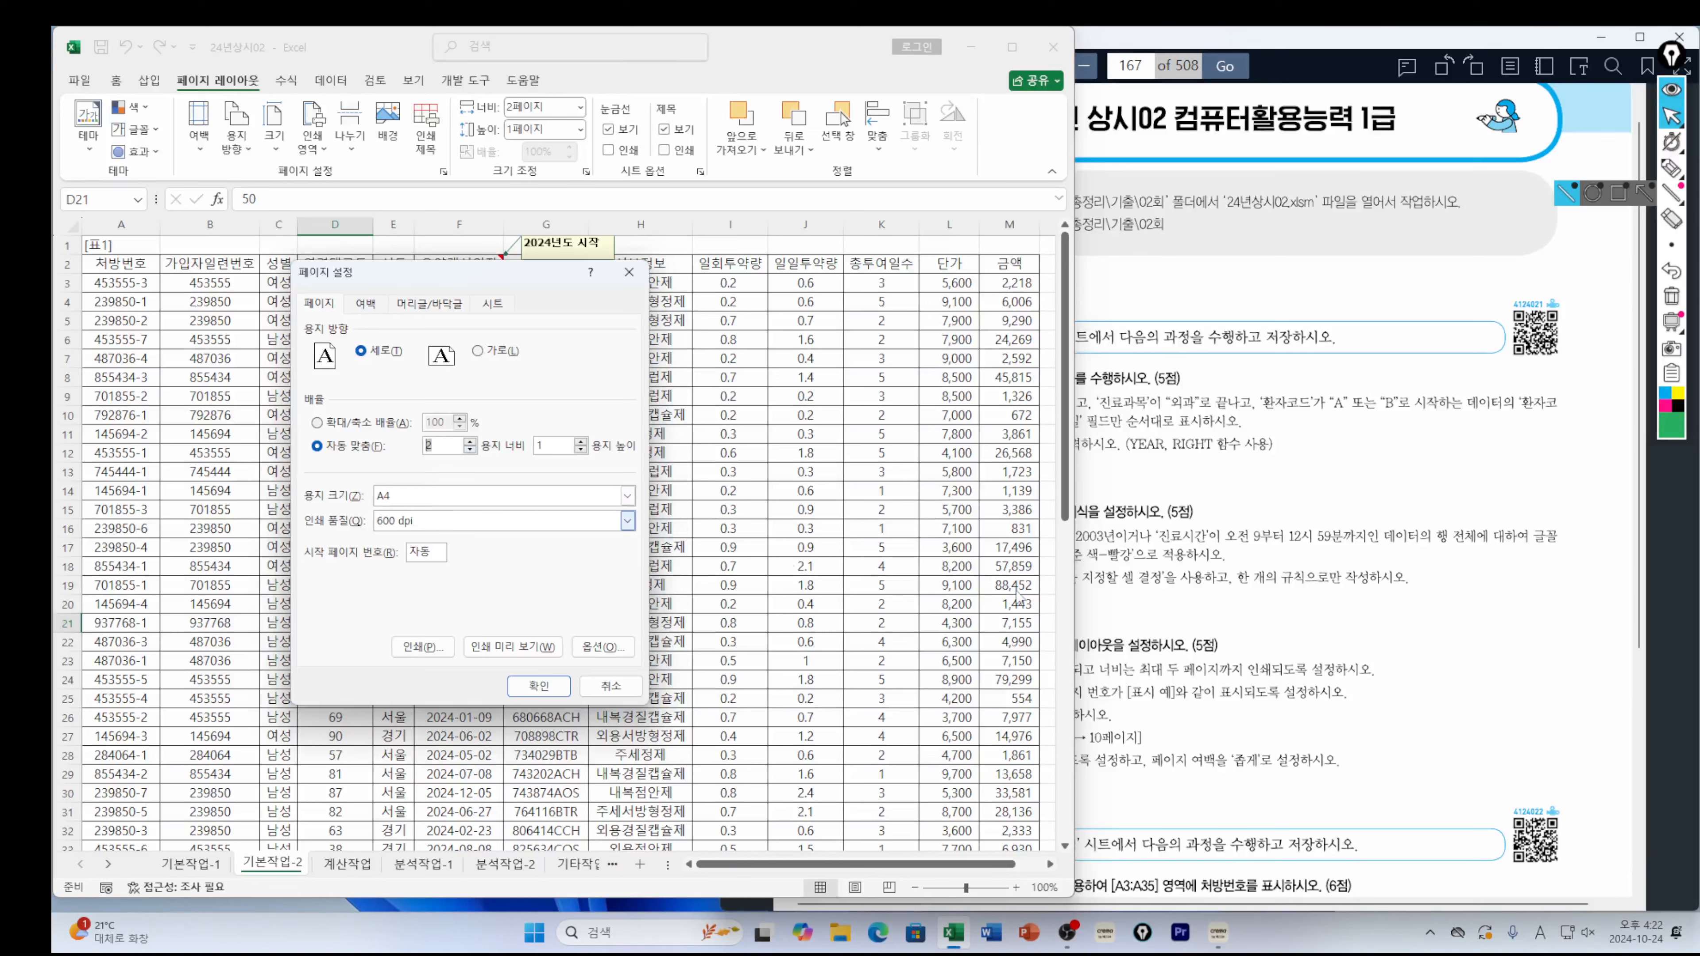
pyautogui.click(1130, 602)
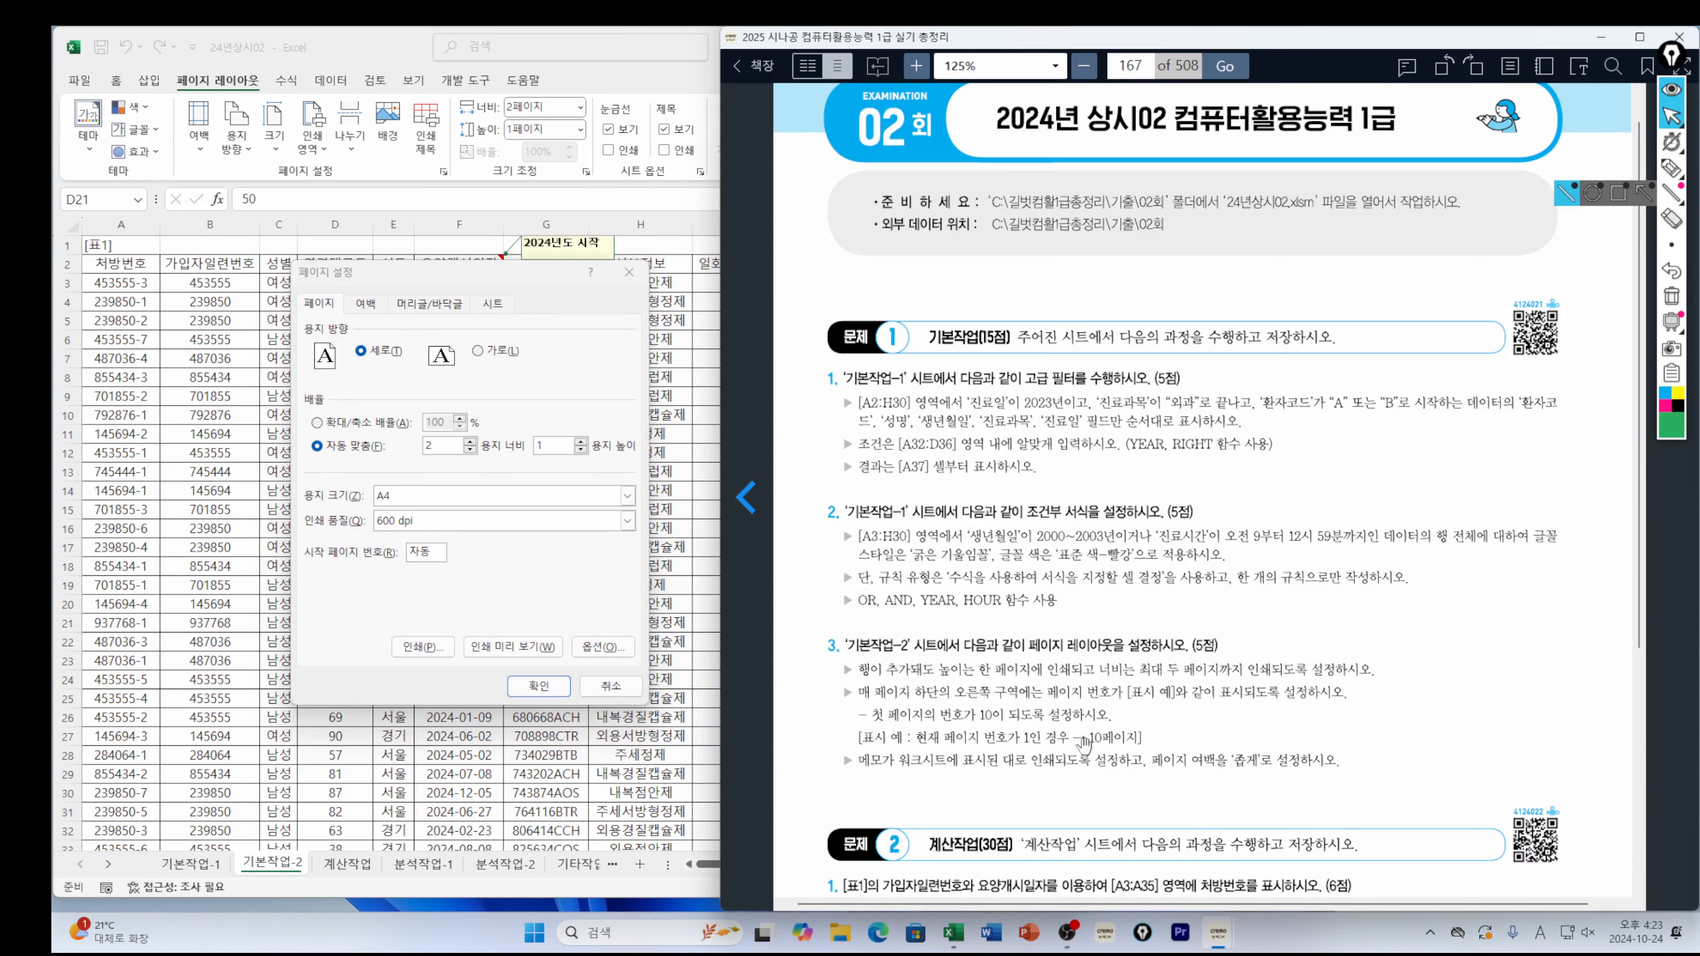
pyautogui.click(429, 304)
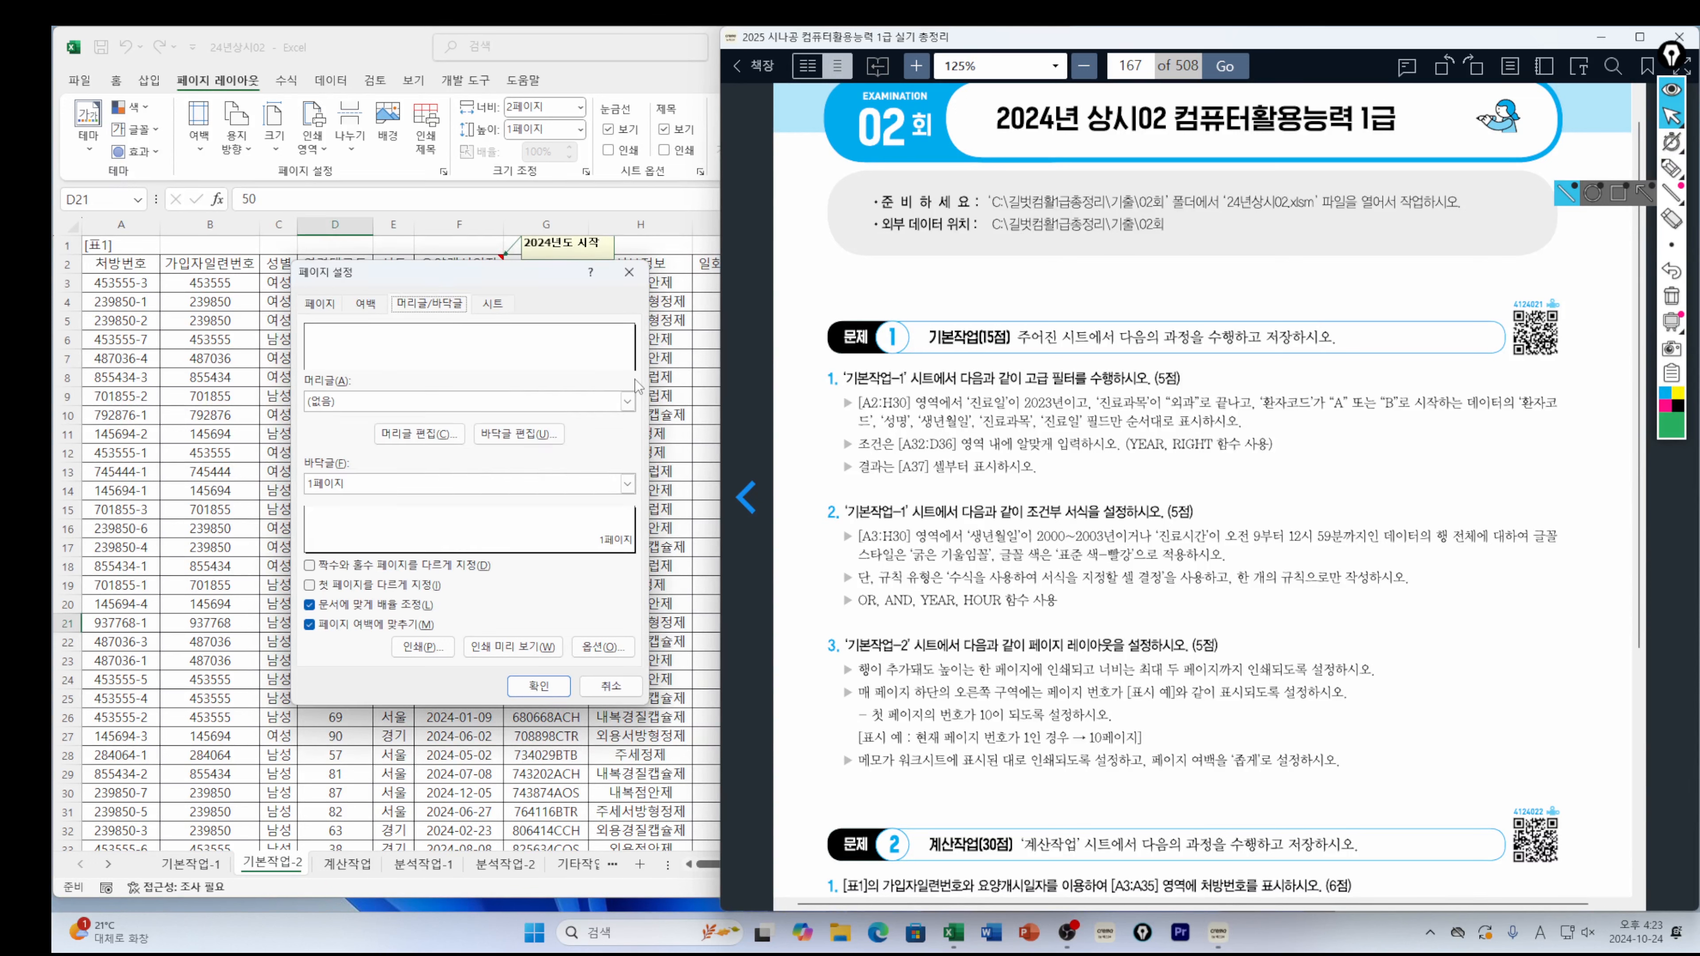
pyautogui.click(531, 434)
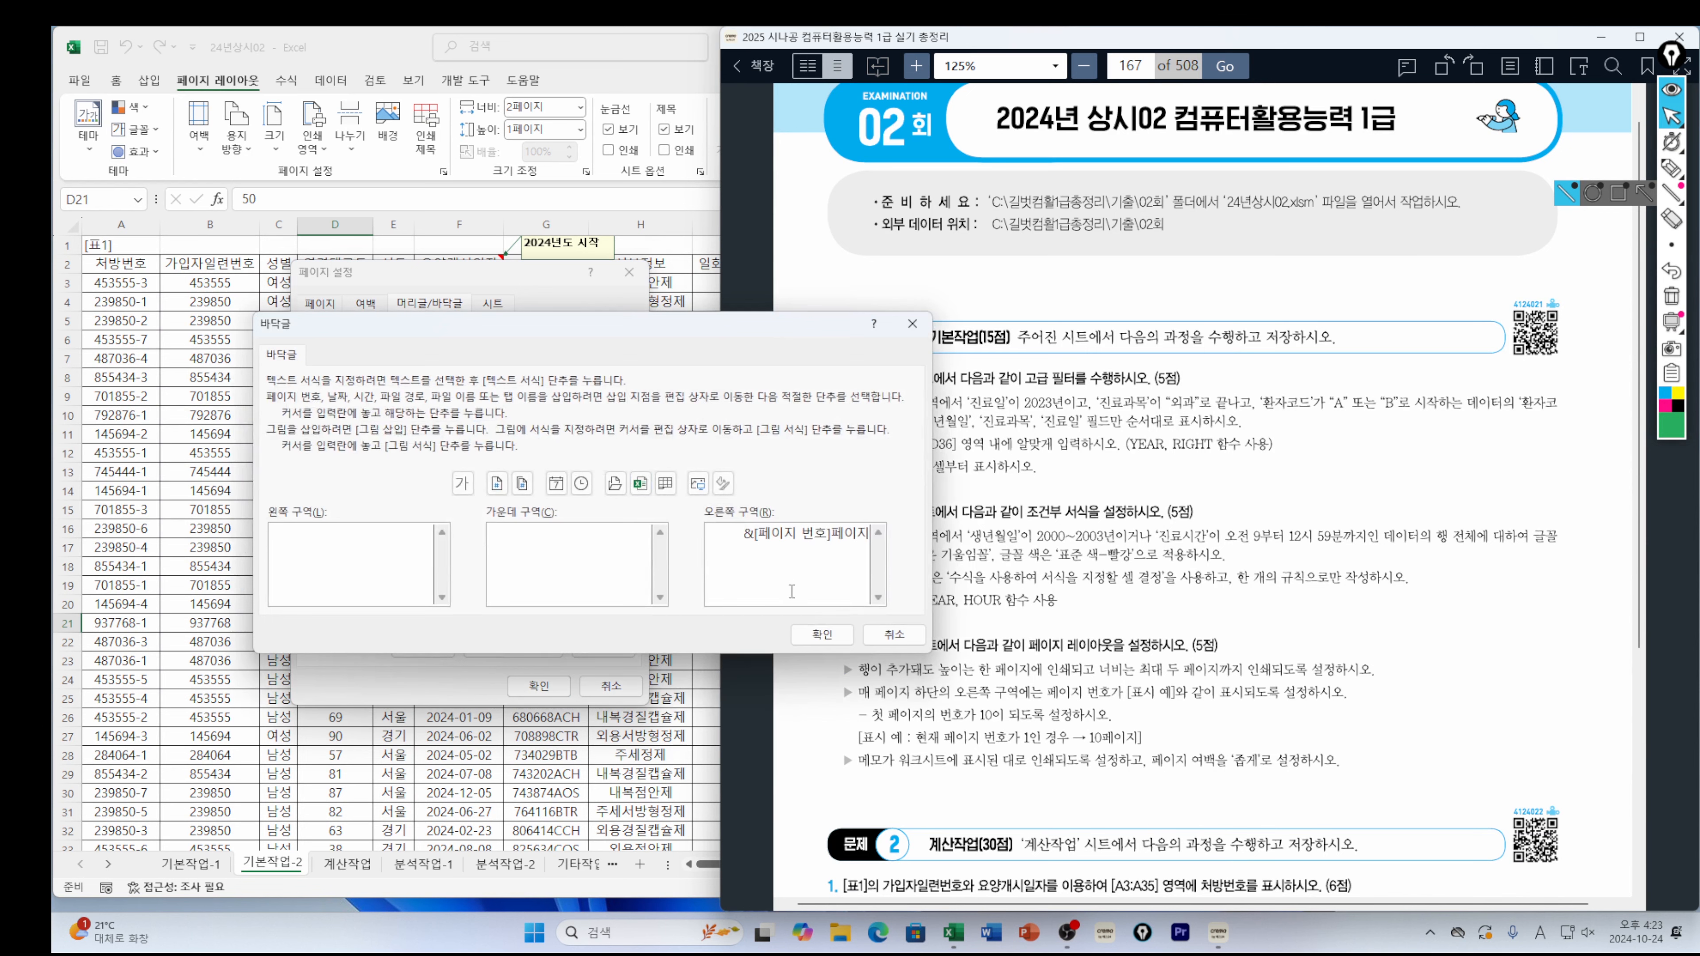
pyautogui.moveTo(740, 534); pyautogui.dragTo(870, 534)
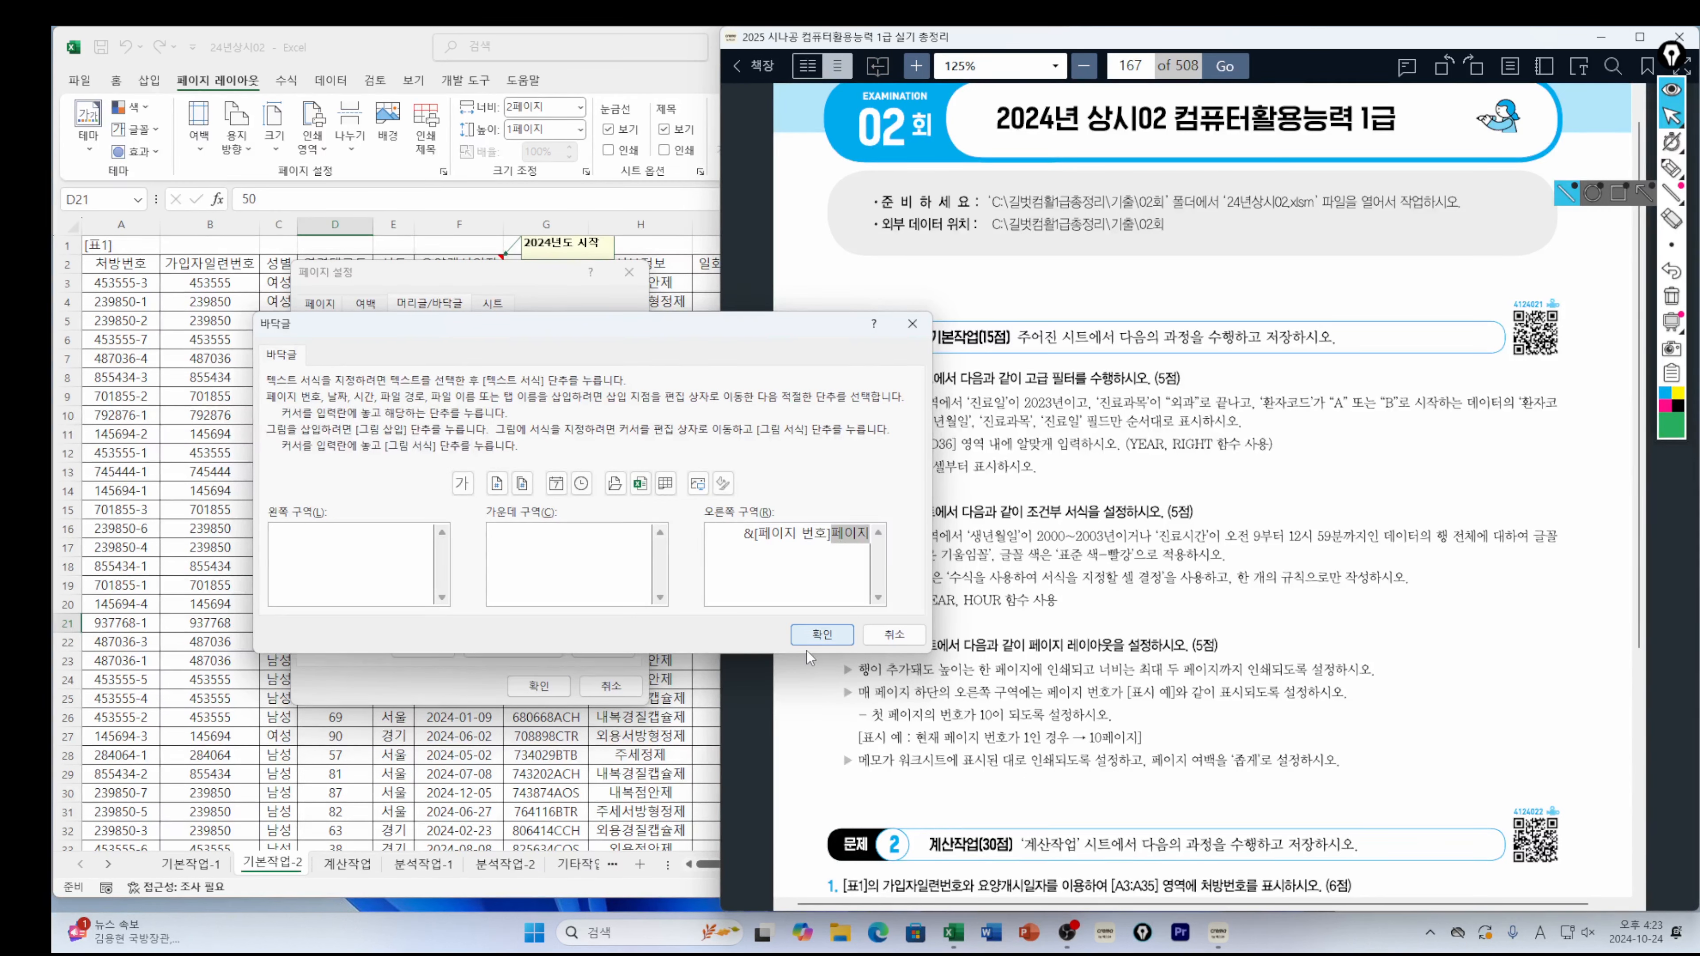
pyautogui.click(811, 640)
pyautogui.click(539, 685)
# Set the 기본작업-2 sheet's page margins to the 좁게 preset
pyautogui.click(200, 150)
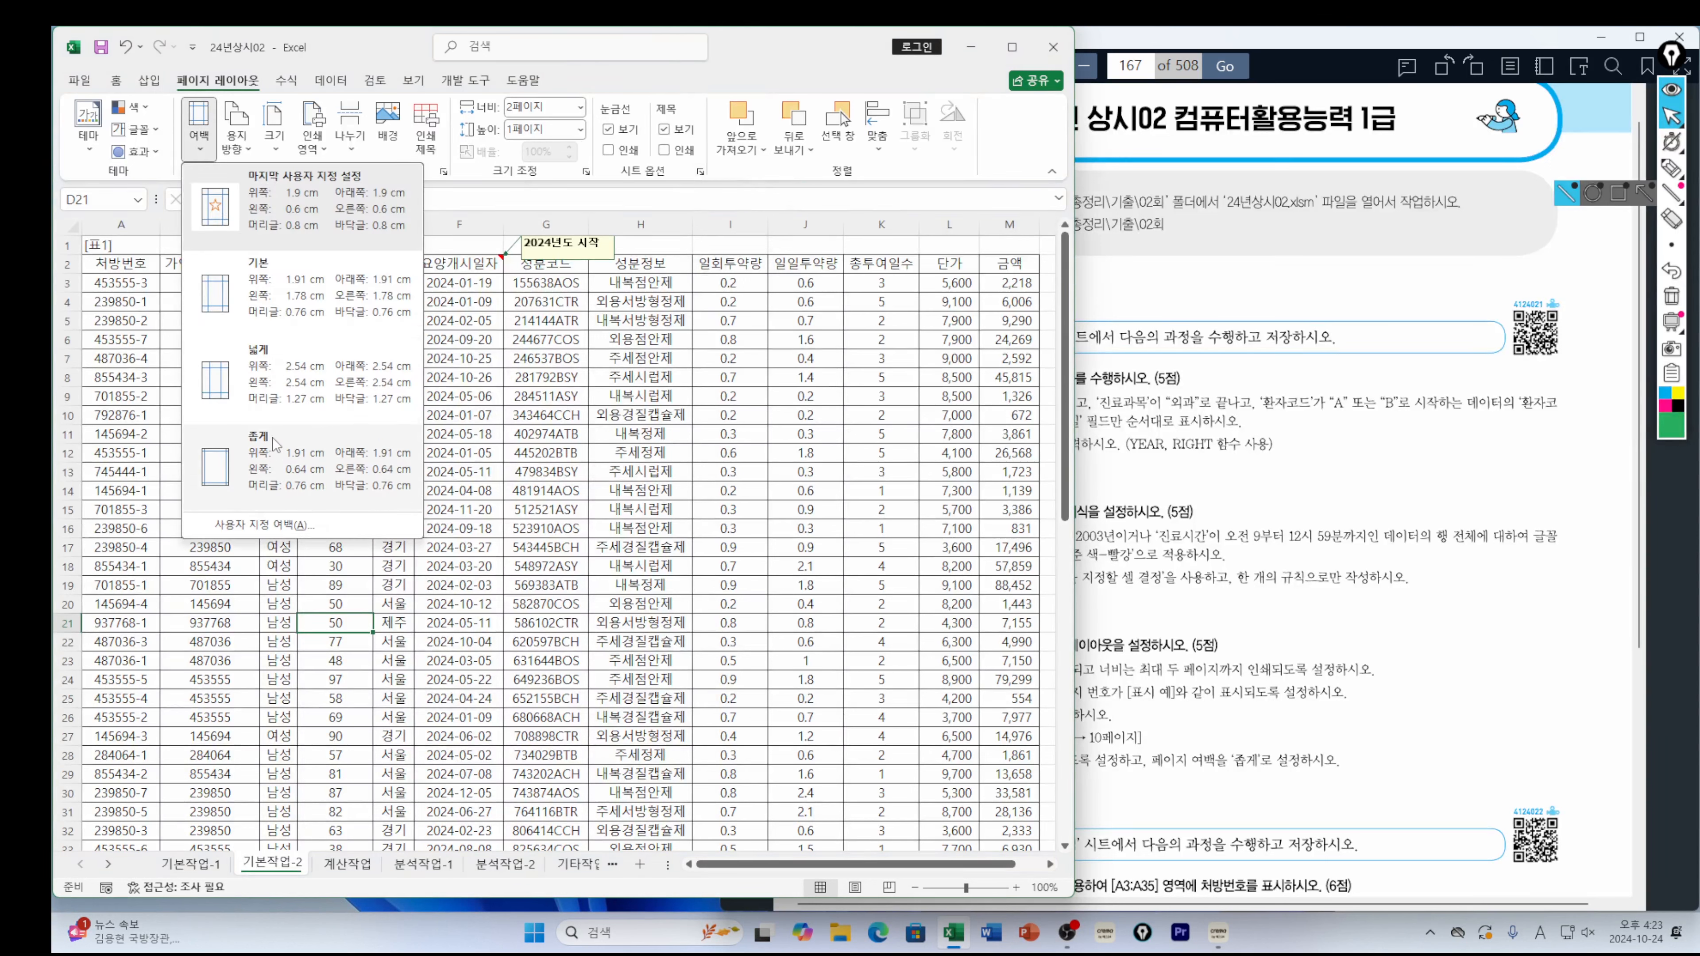
pyautogui.click(259, 456)
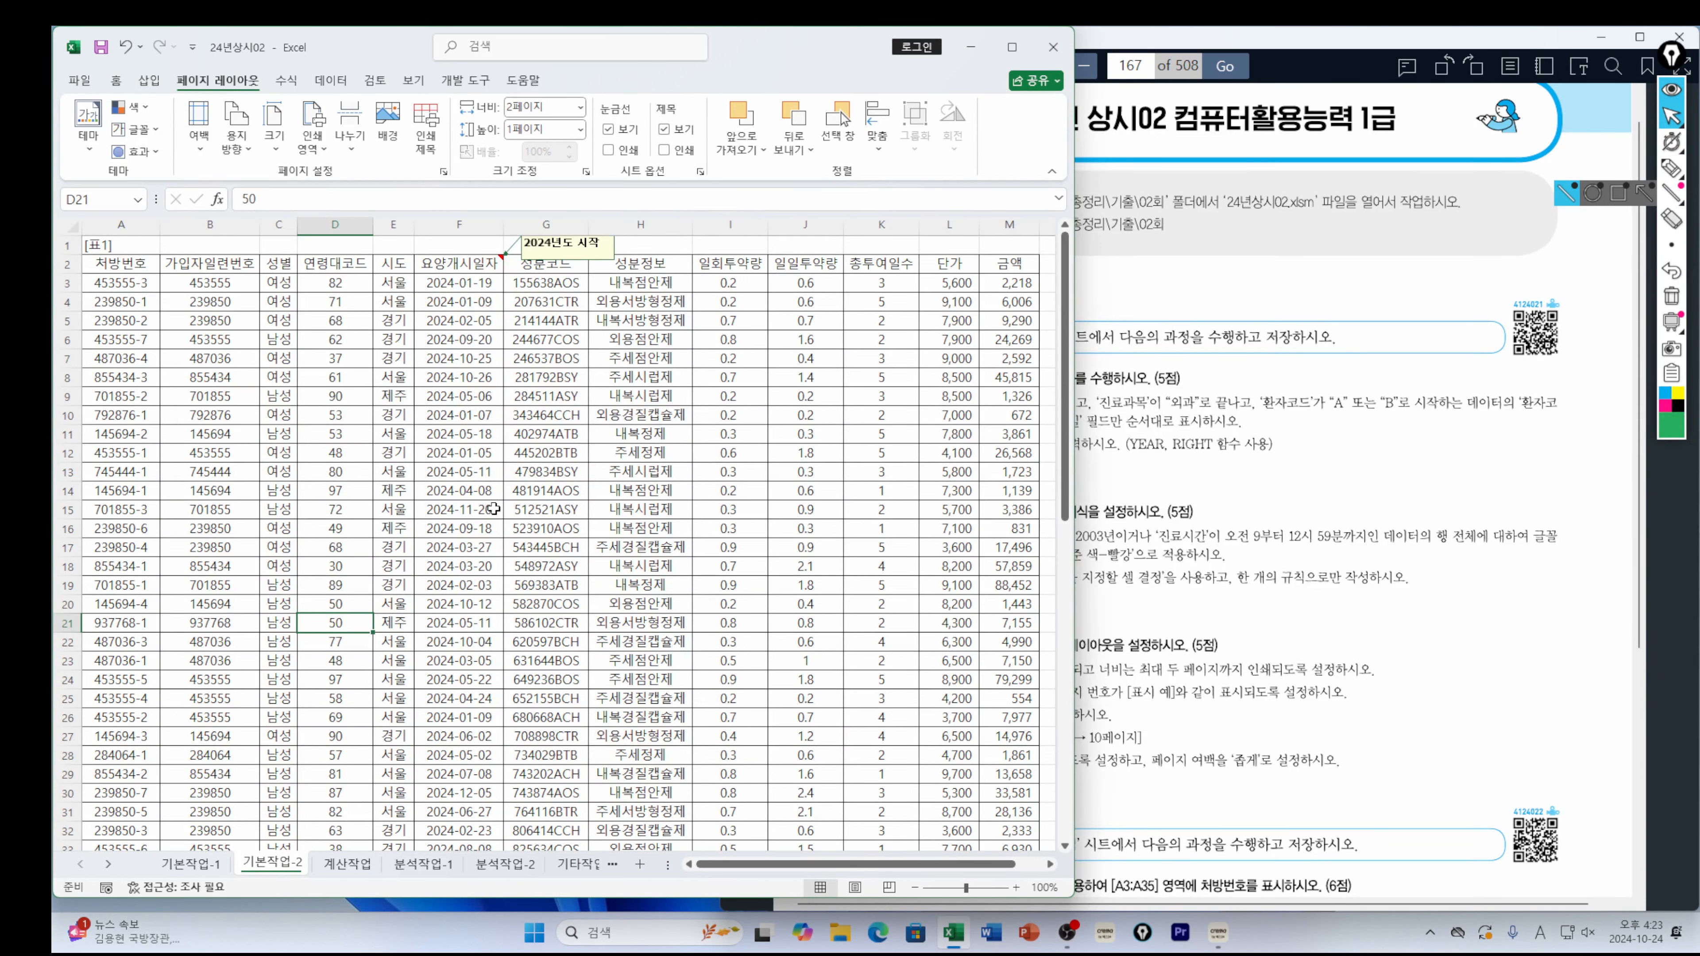
pyautogui.click(553, 471)
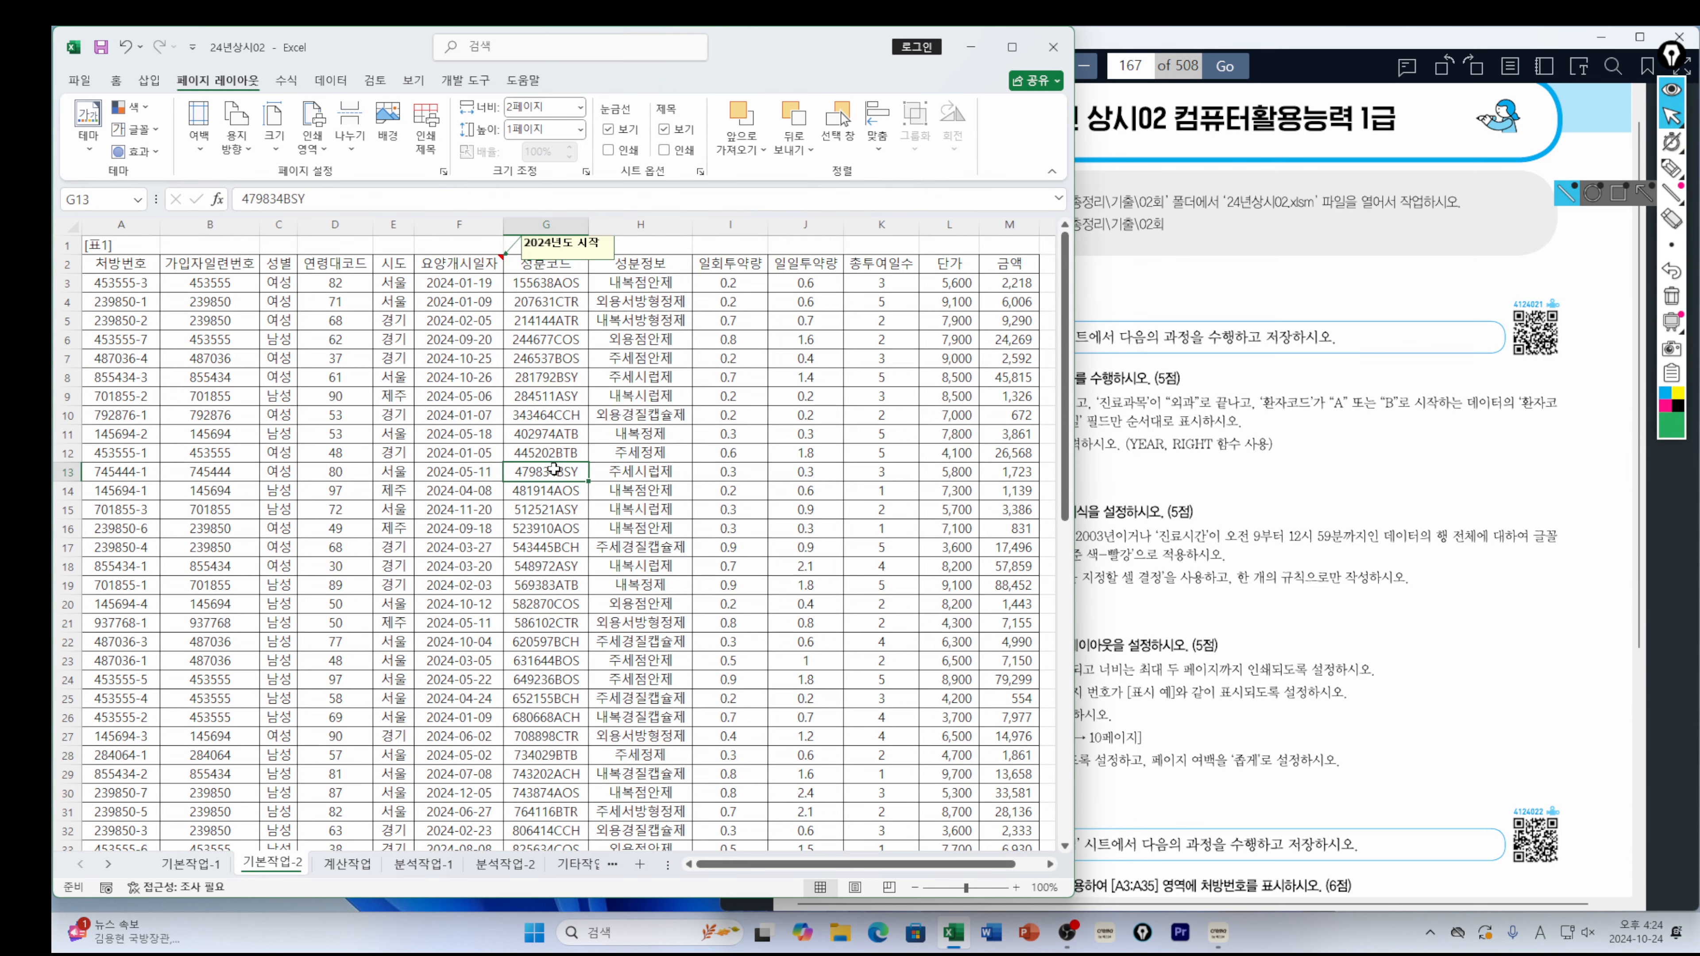
pyautogui.click(534, 450)
# Preview both printed pages of the 기본작업-2 sheet and return to the worksheet
pyautogui.hotkey('ctrl', 'p')
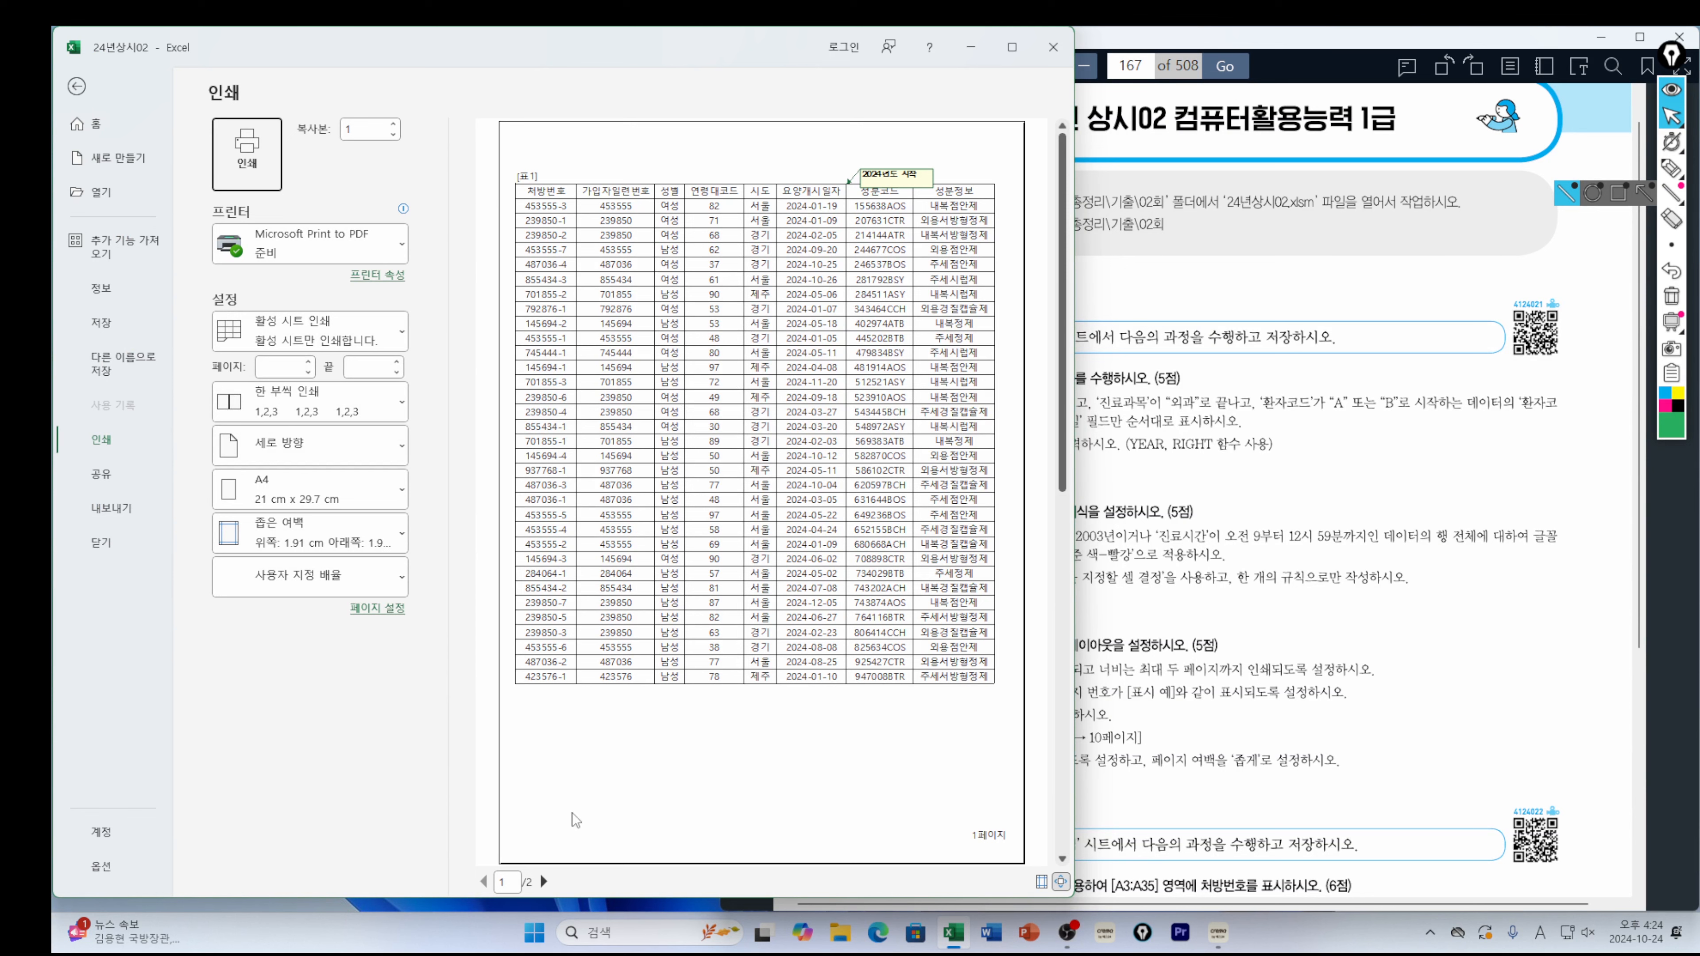
pyautogui.click(544, 882)
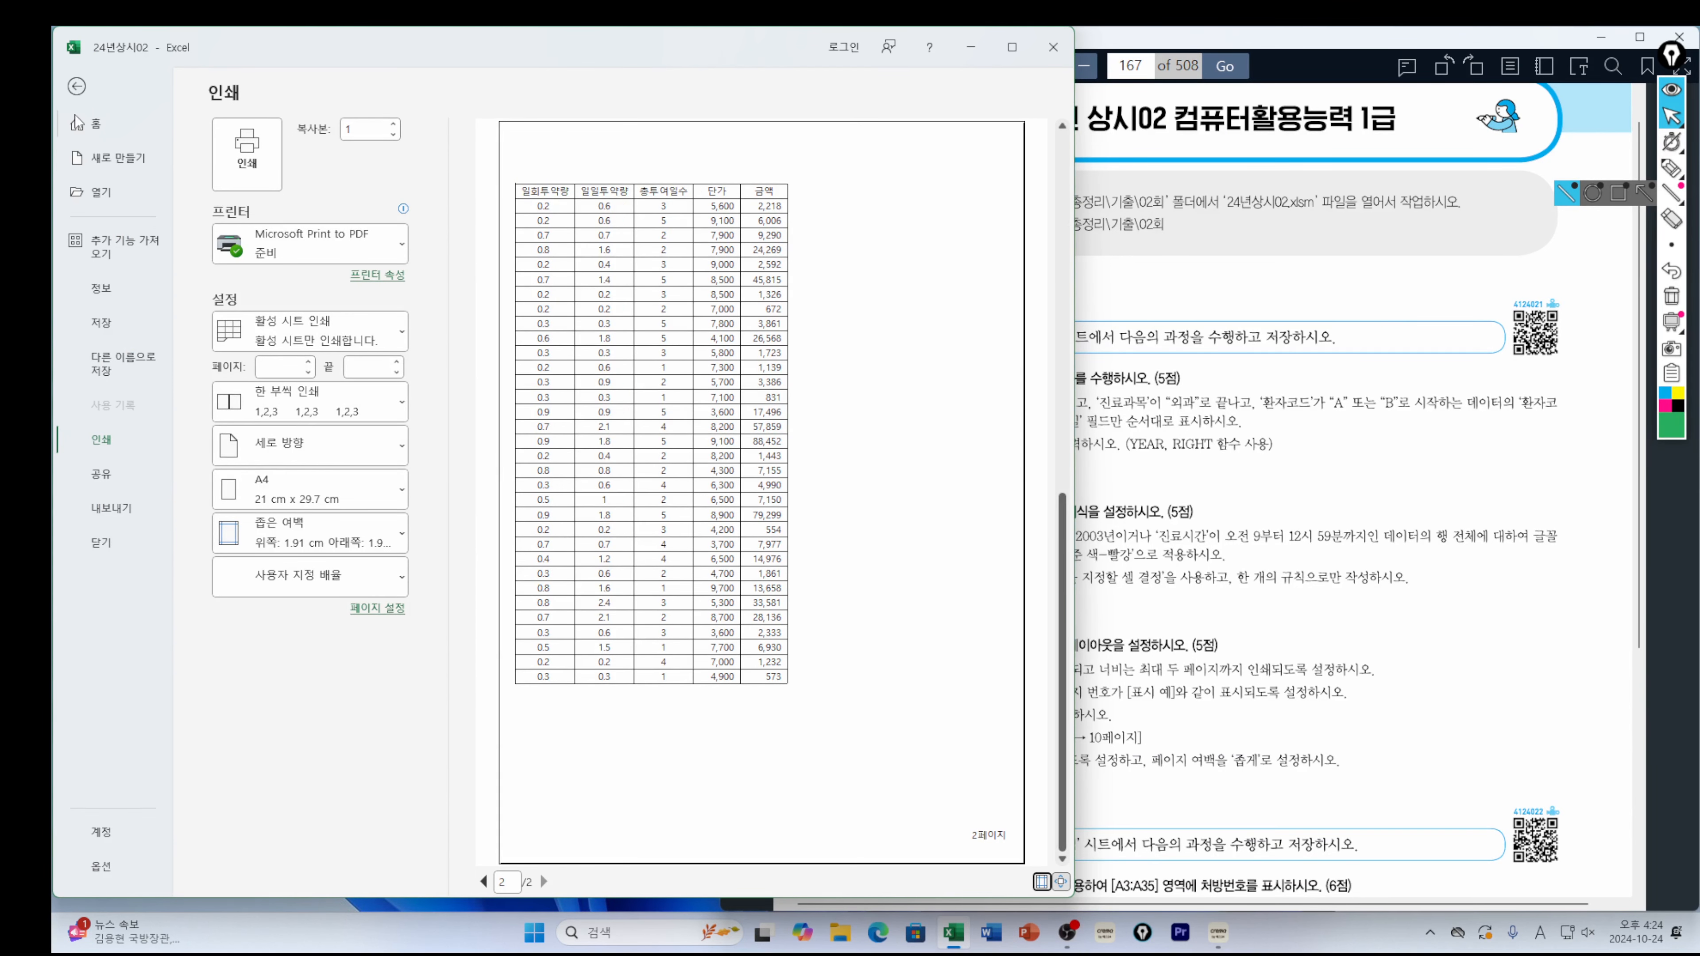
pyautogui.click(77, 91)
pyautogui.click(684, 568)
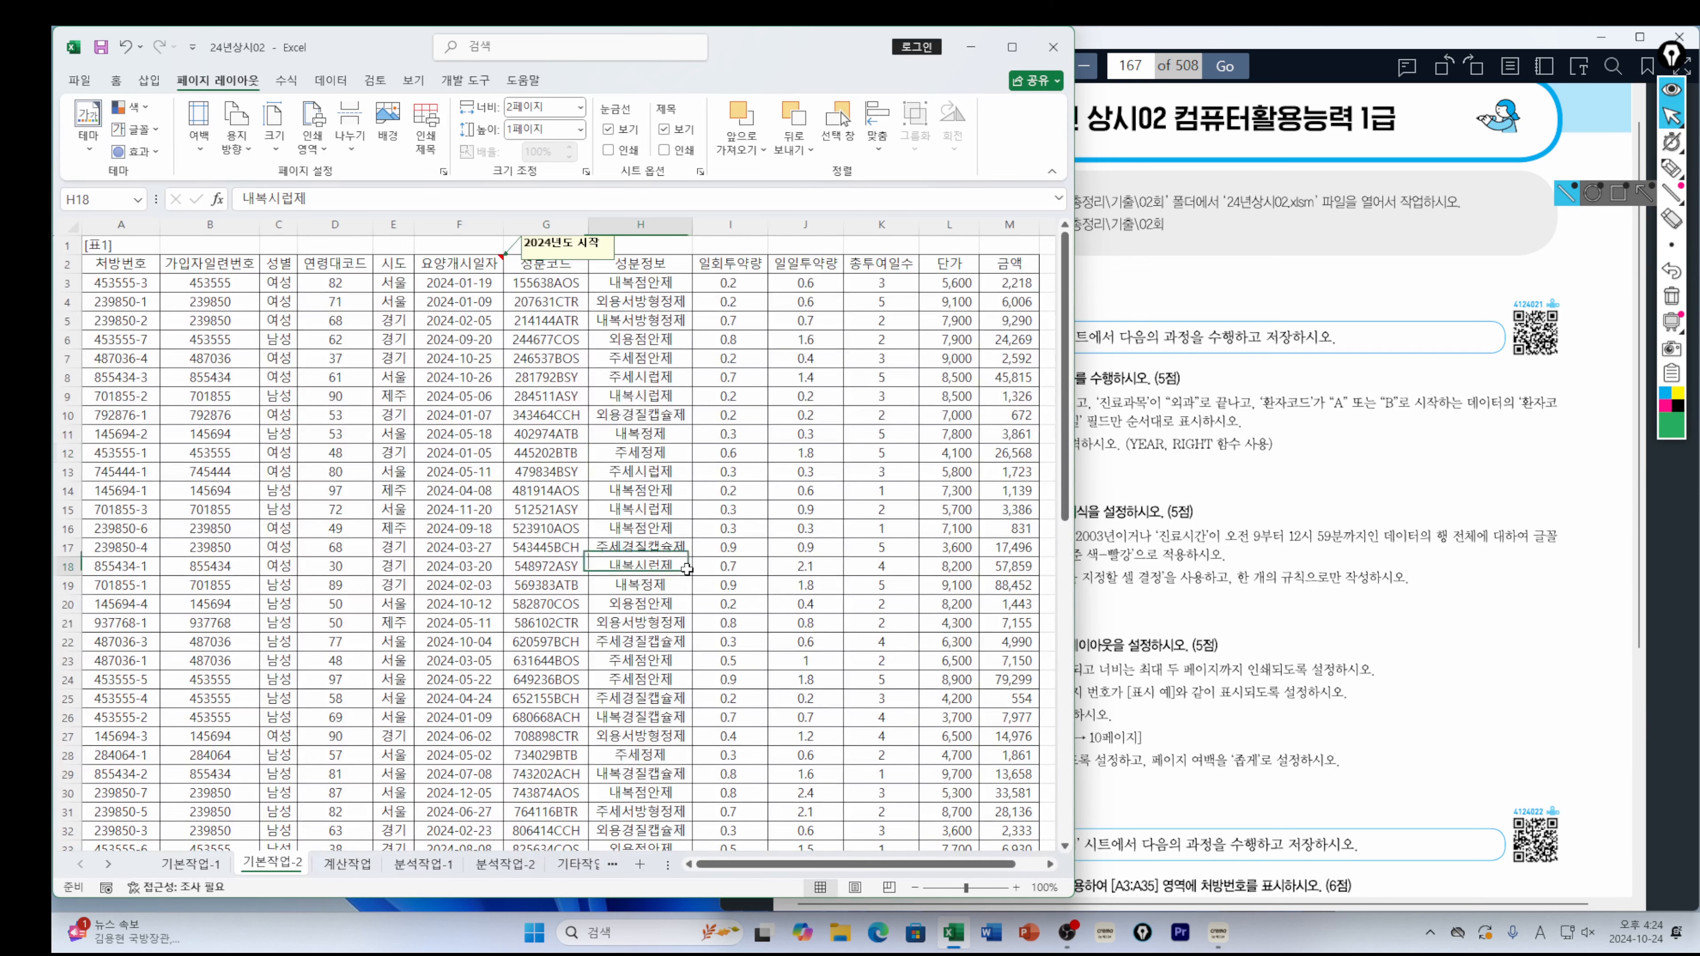
# Find the pivot table task in the exam document, switch to the 분석작업-1 sheet and read the requirements
pyautogui.click(1230, 531)
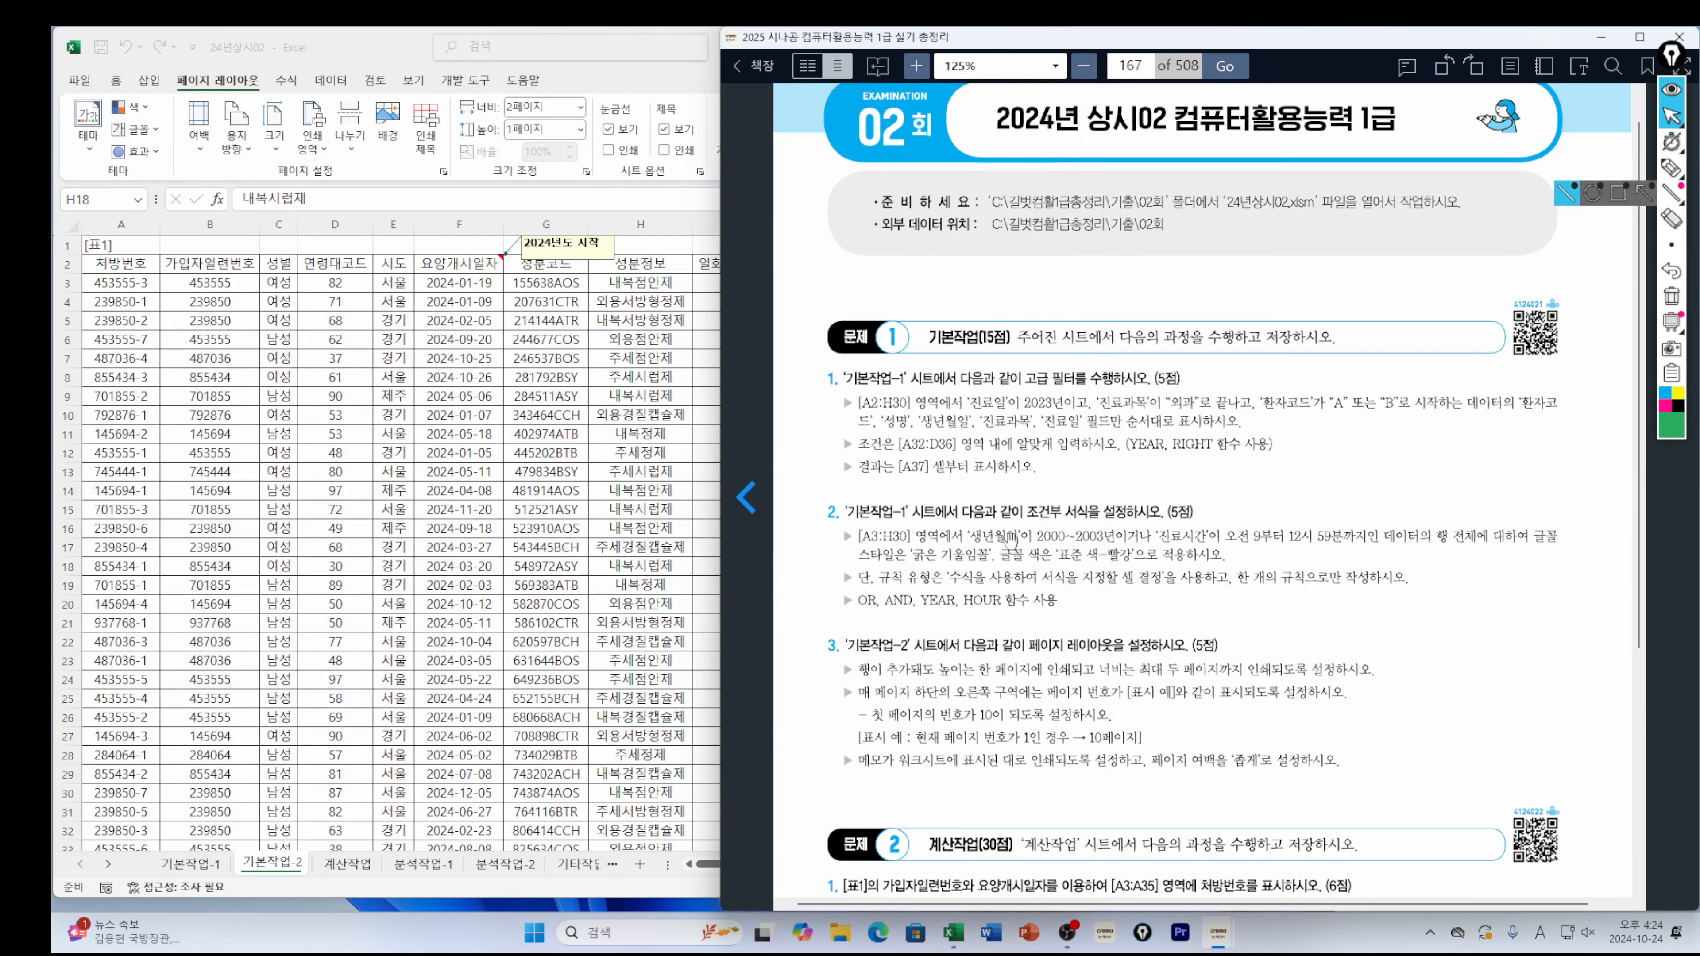
pyautogui.scroll(-1, 1010, 539)
pyautogui.scroll(-1, 1011, 539)
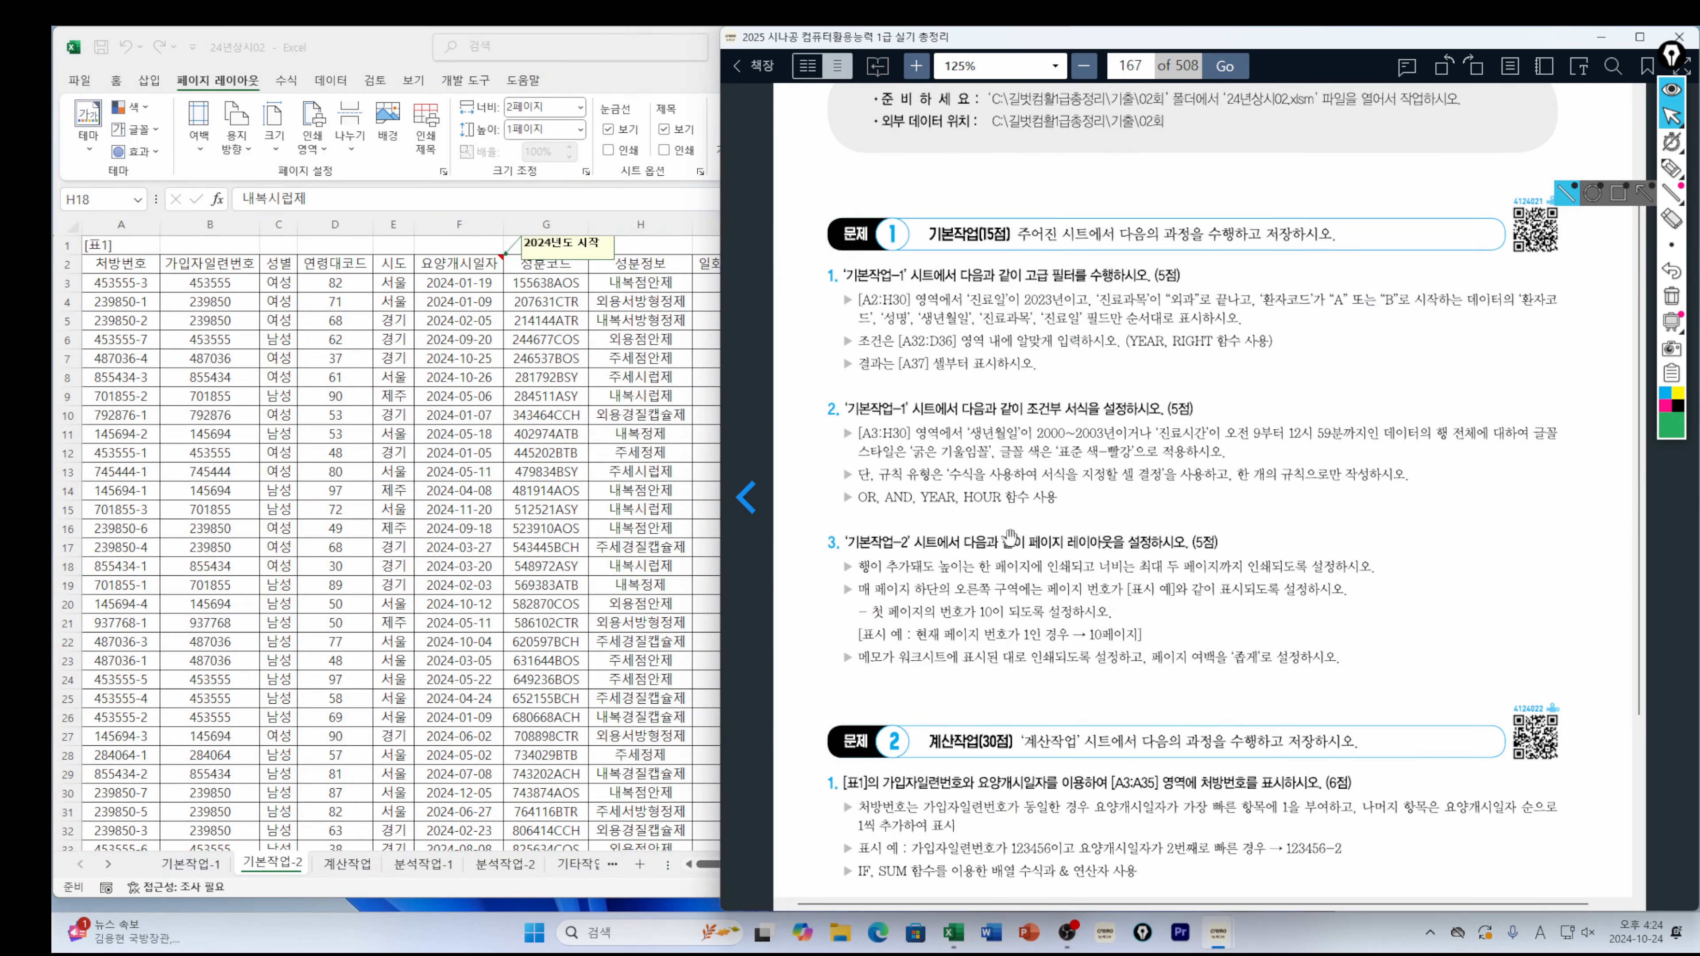
pyautogui.scroll(-15, 1007, 538)
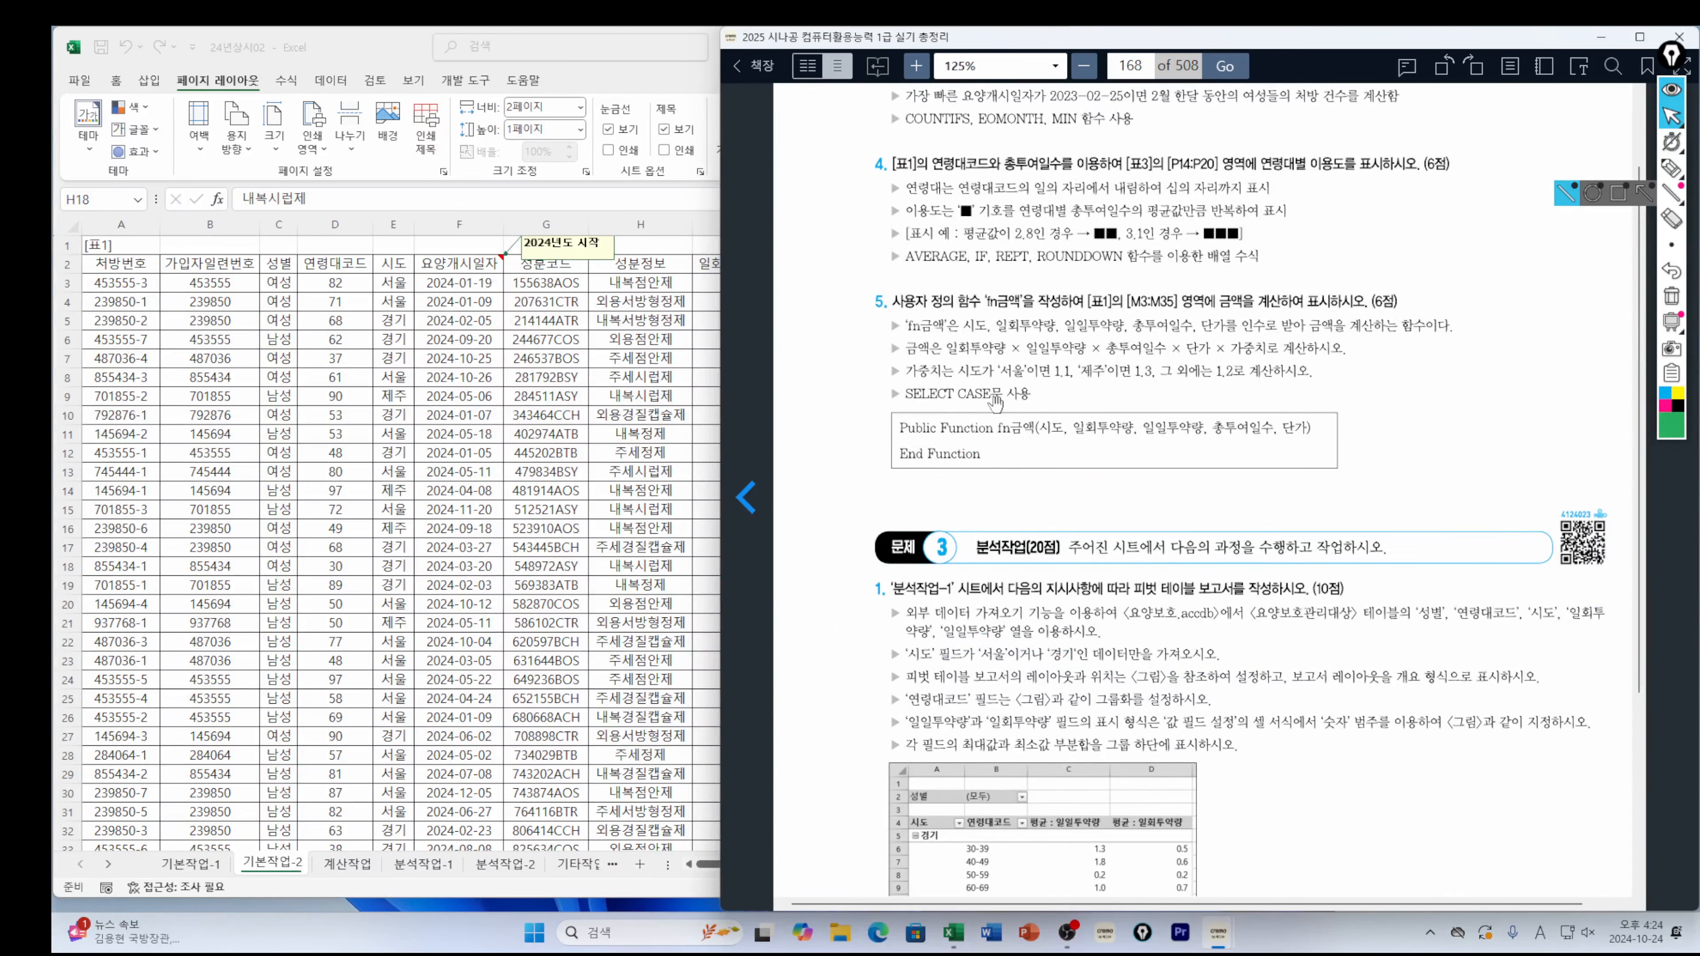
pyautogui.scroll(-5, 997, 402)
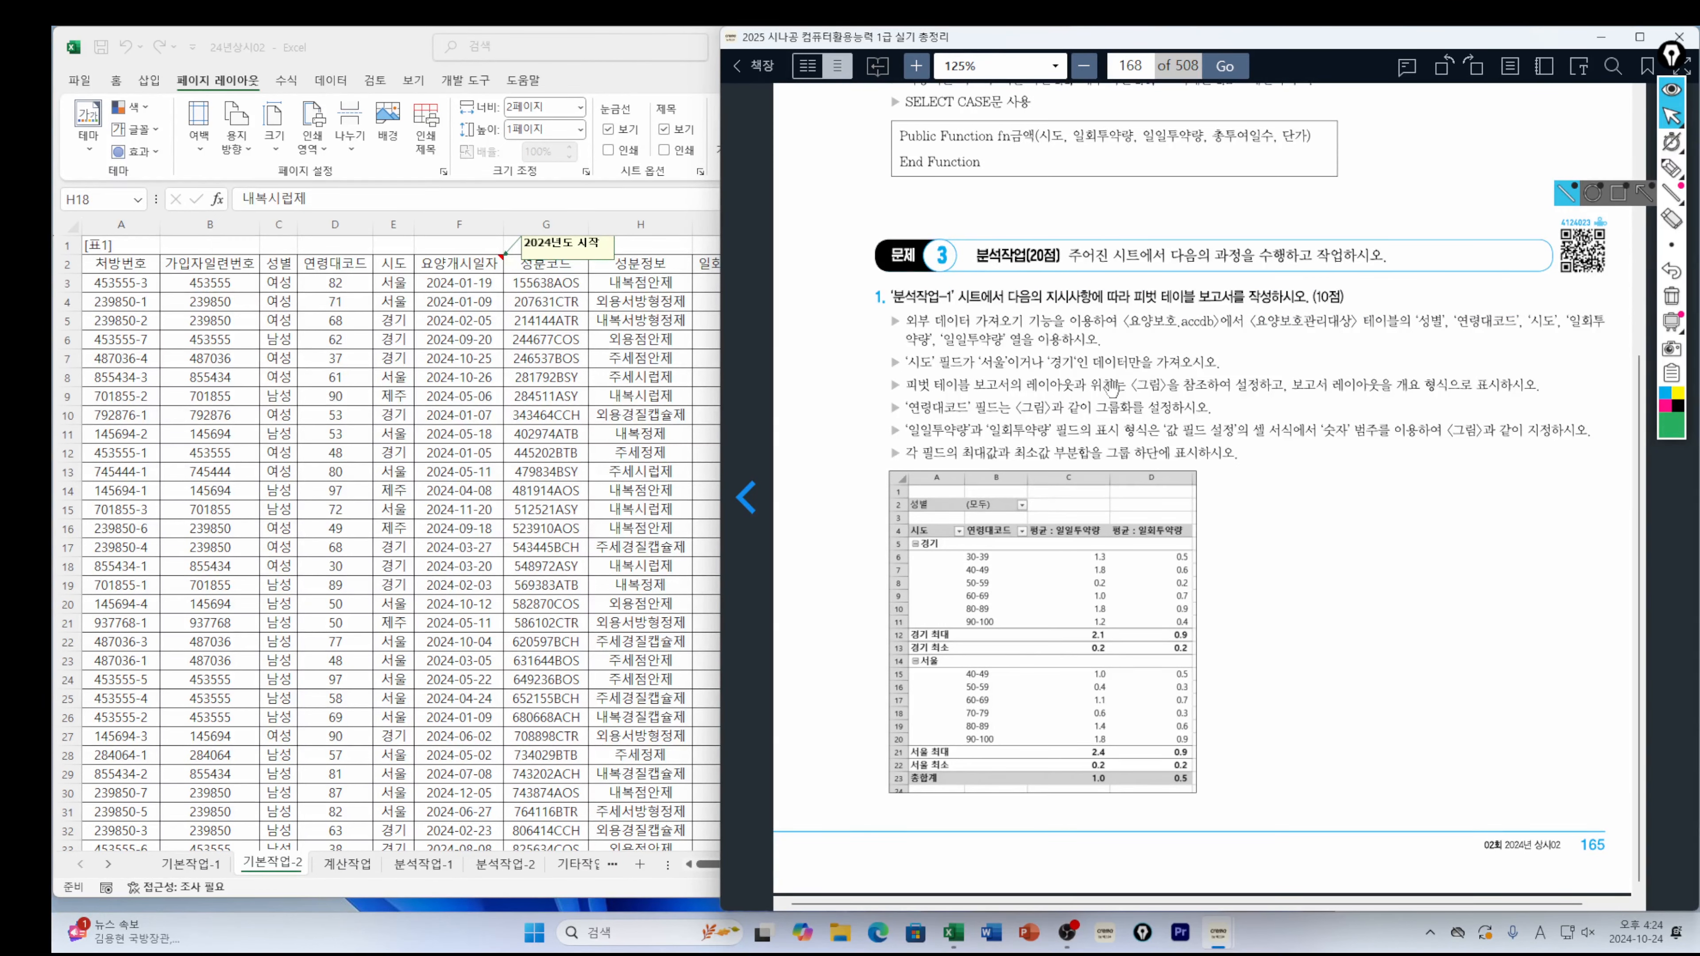
pyautogui.click(415, 871)
pyautogui.click(420, 871)
pyautogui.click(335, 436)
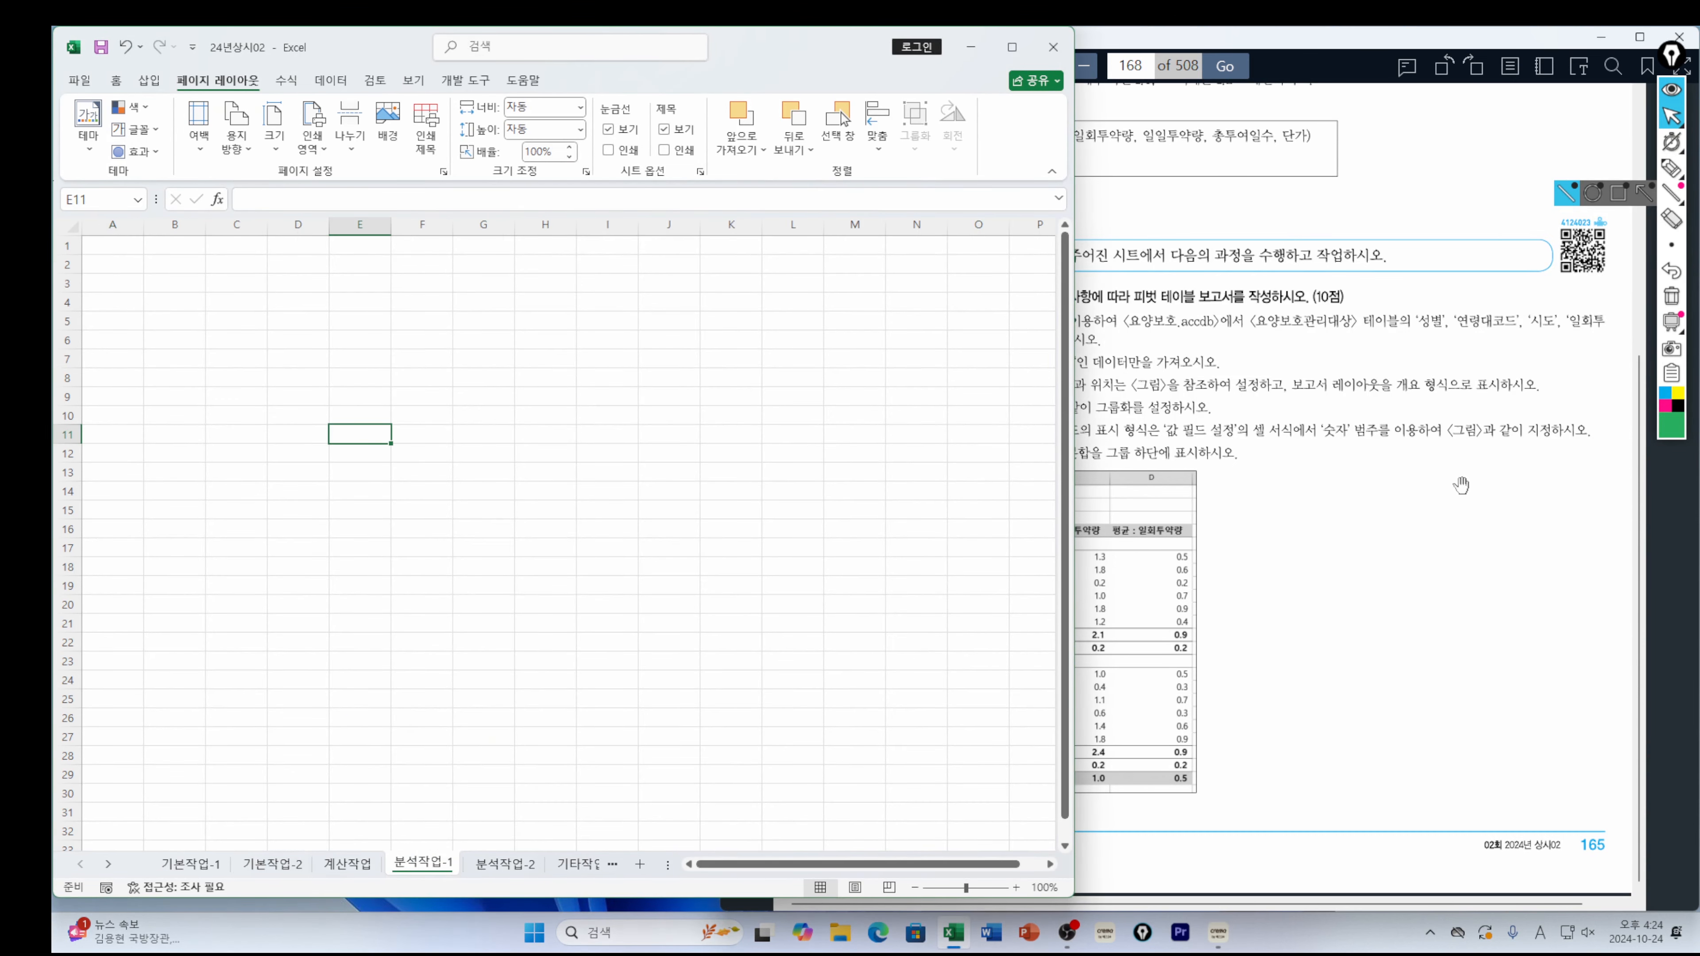
pyautogui.click(1342, 511)
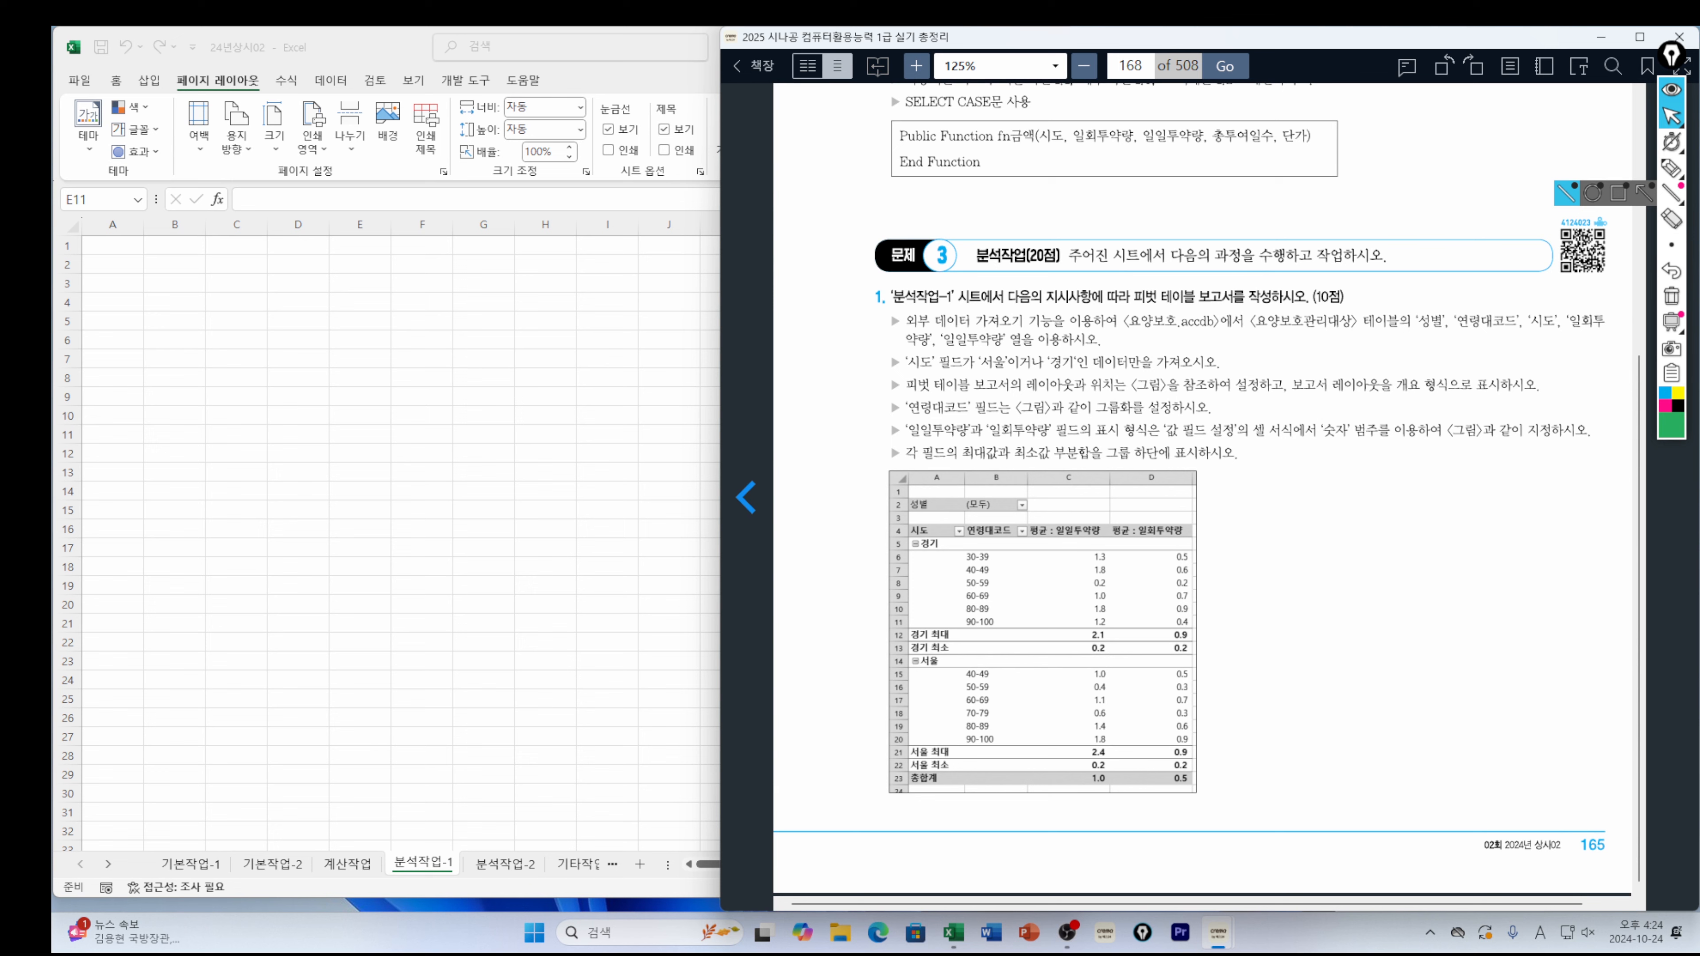
# Start a legacy Microsoft Query import from cell B2 with MS Access Database as the data source
pyautogui.click(199, 272)
pyautogui.click(331, 81)
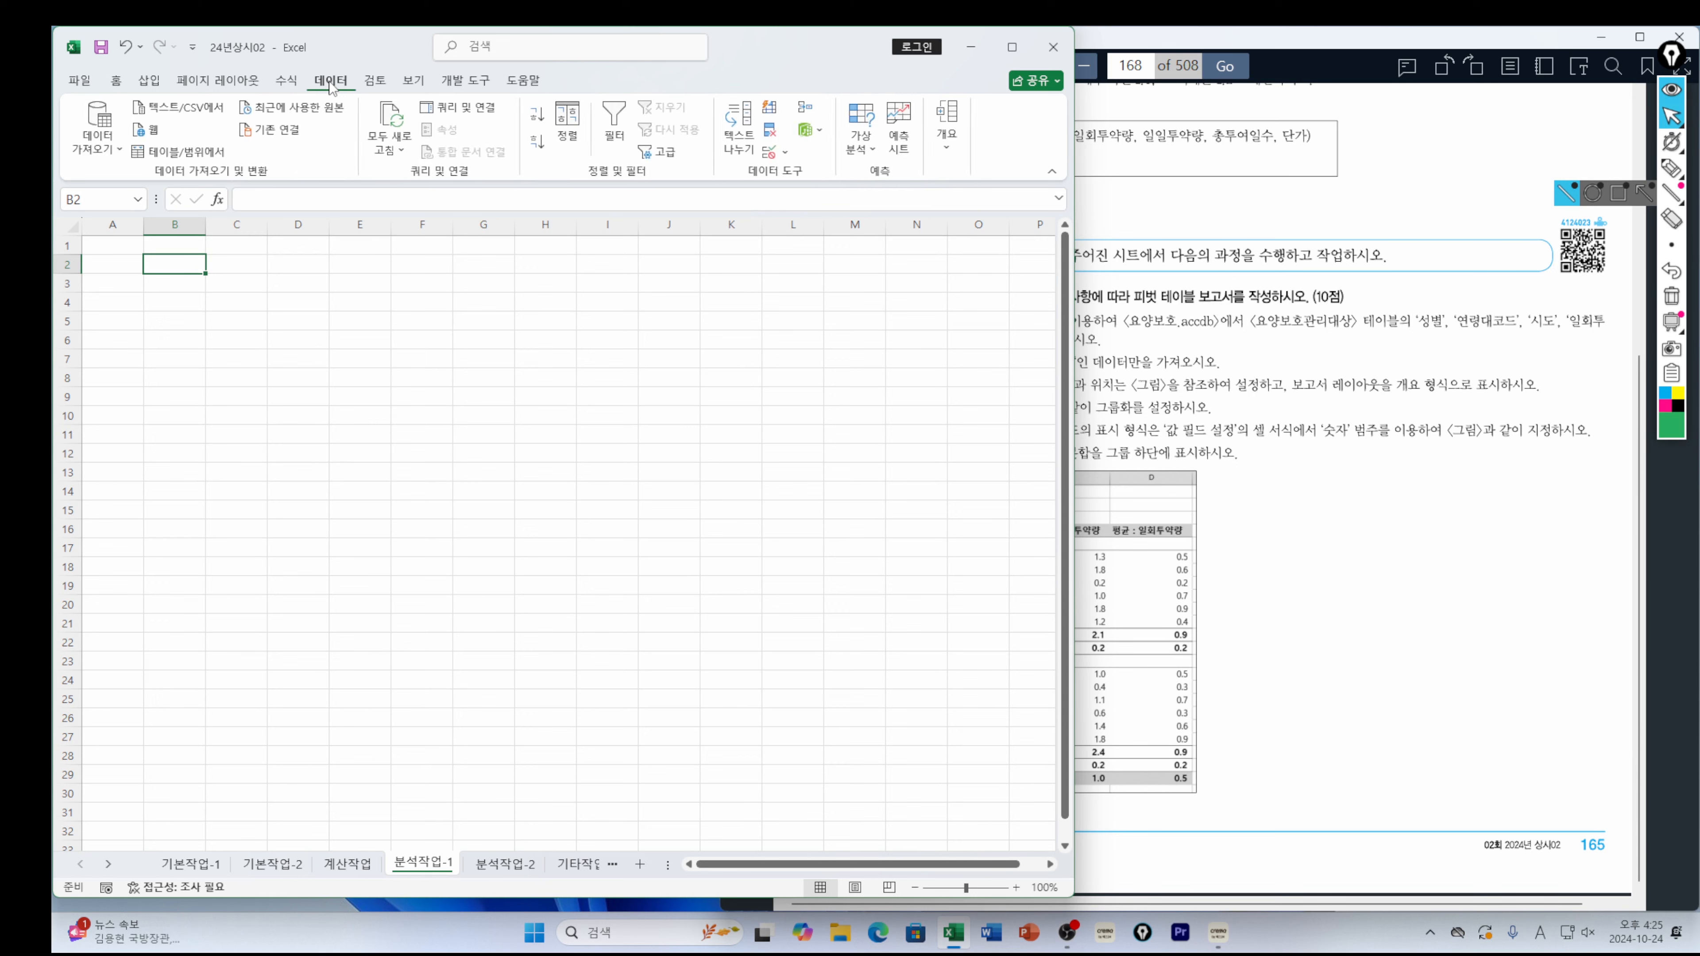
pyautogui.click(120, 156)
pyautogui.moveTo(172, 367)
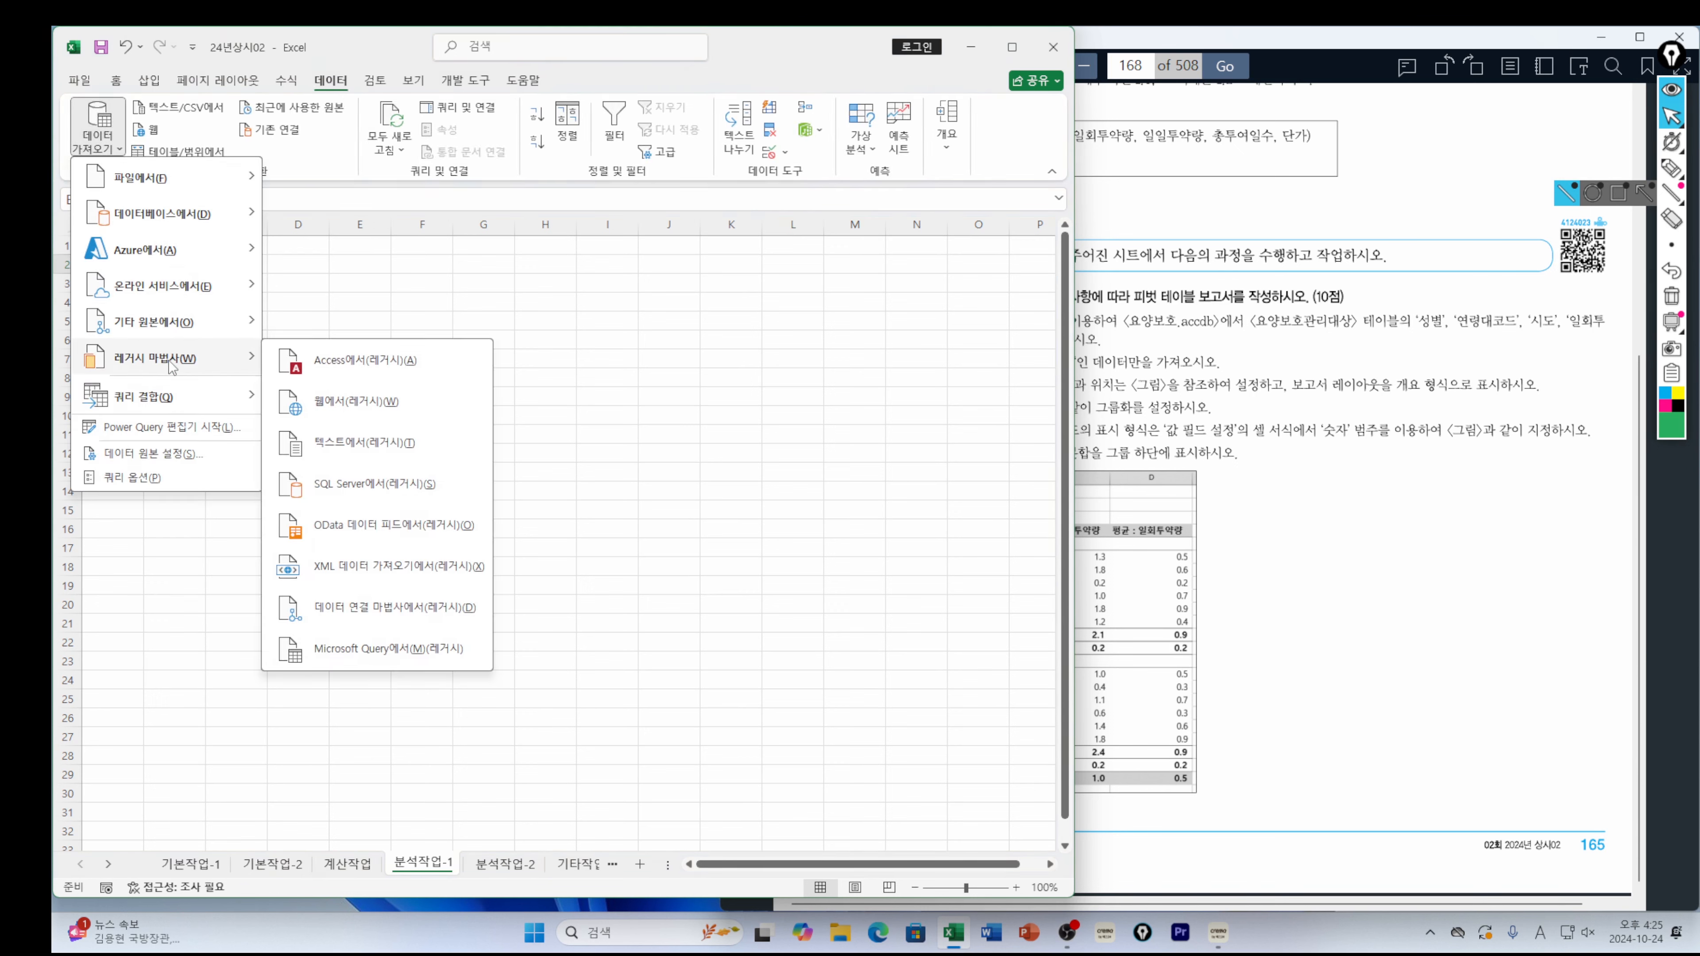
pyautogui.moveTo(165, 328)
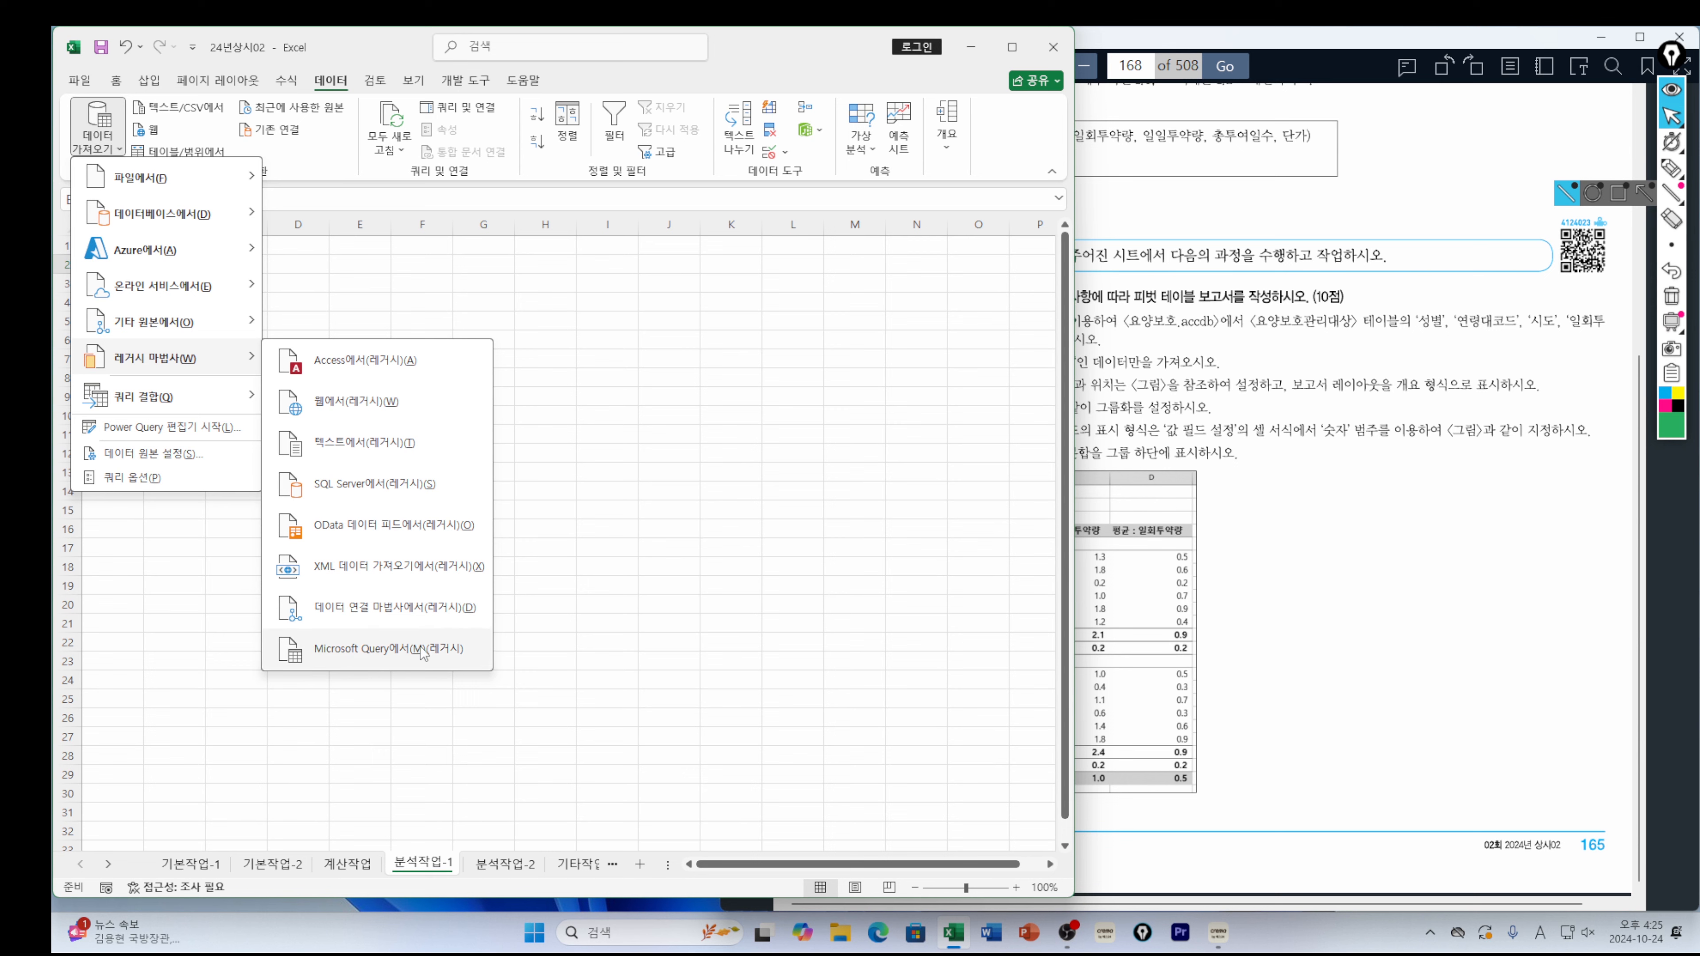
pyautogui.click(389, 650)
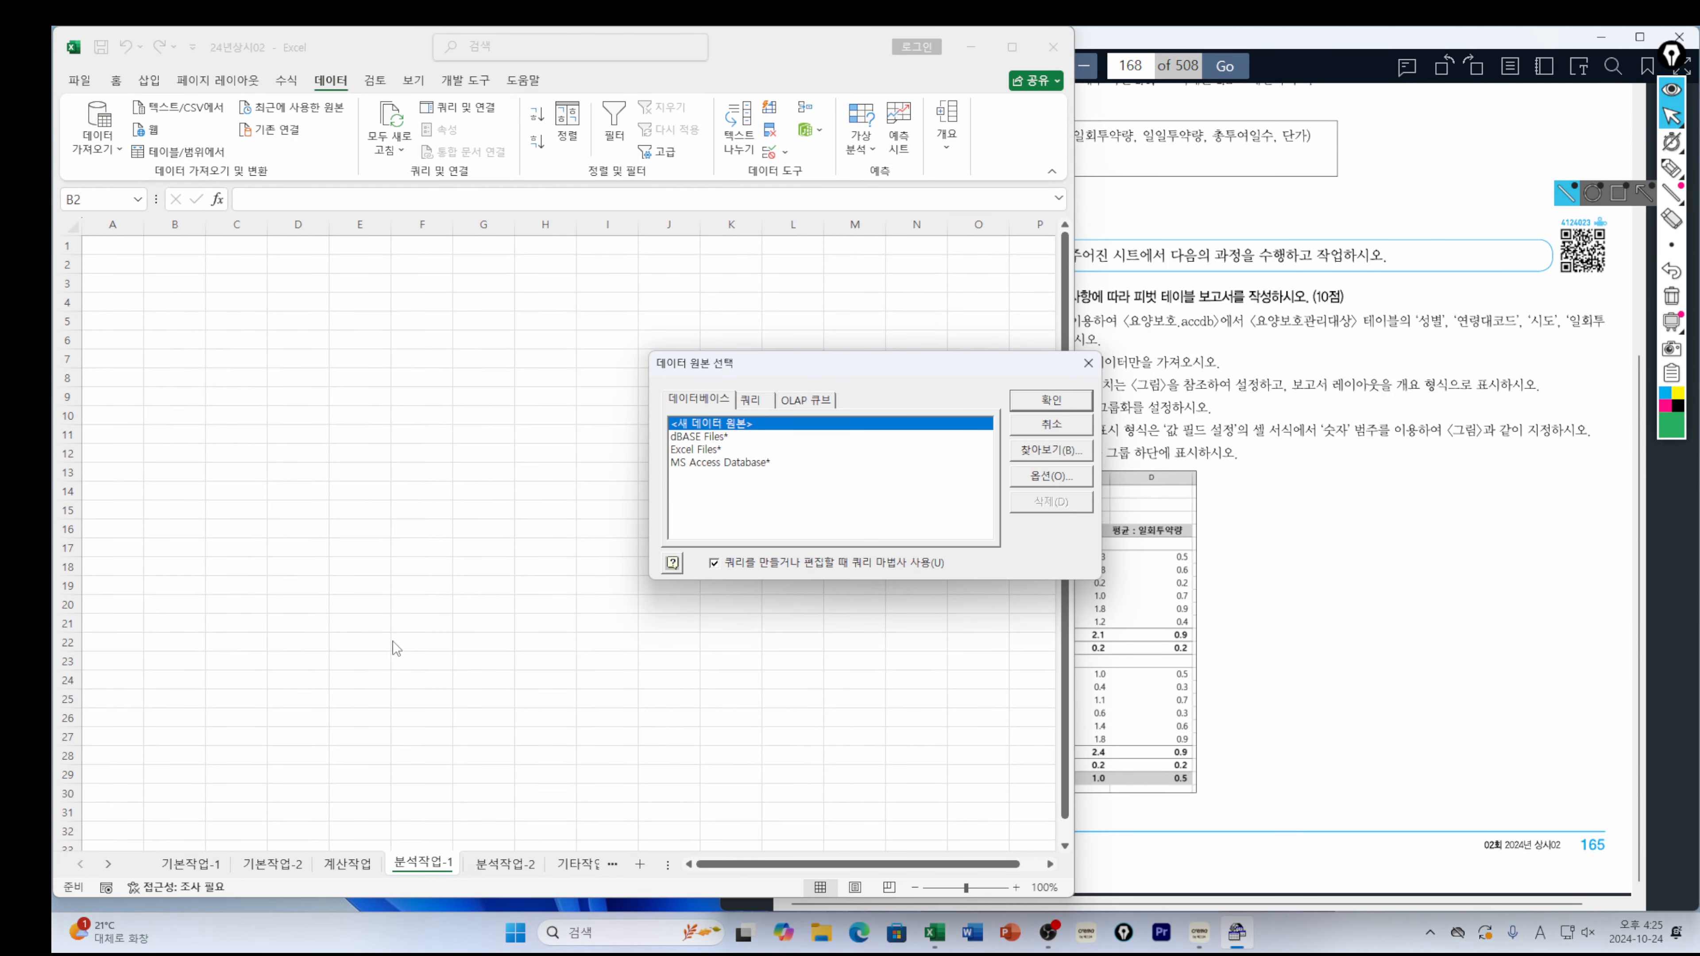
pyautogui.doubleClick(721, 463)
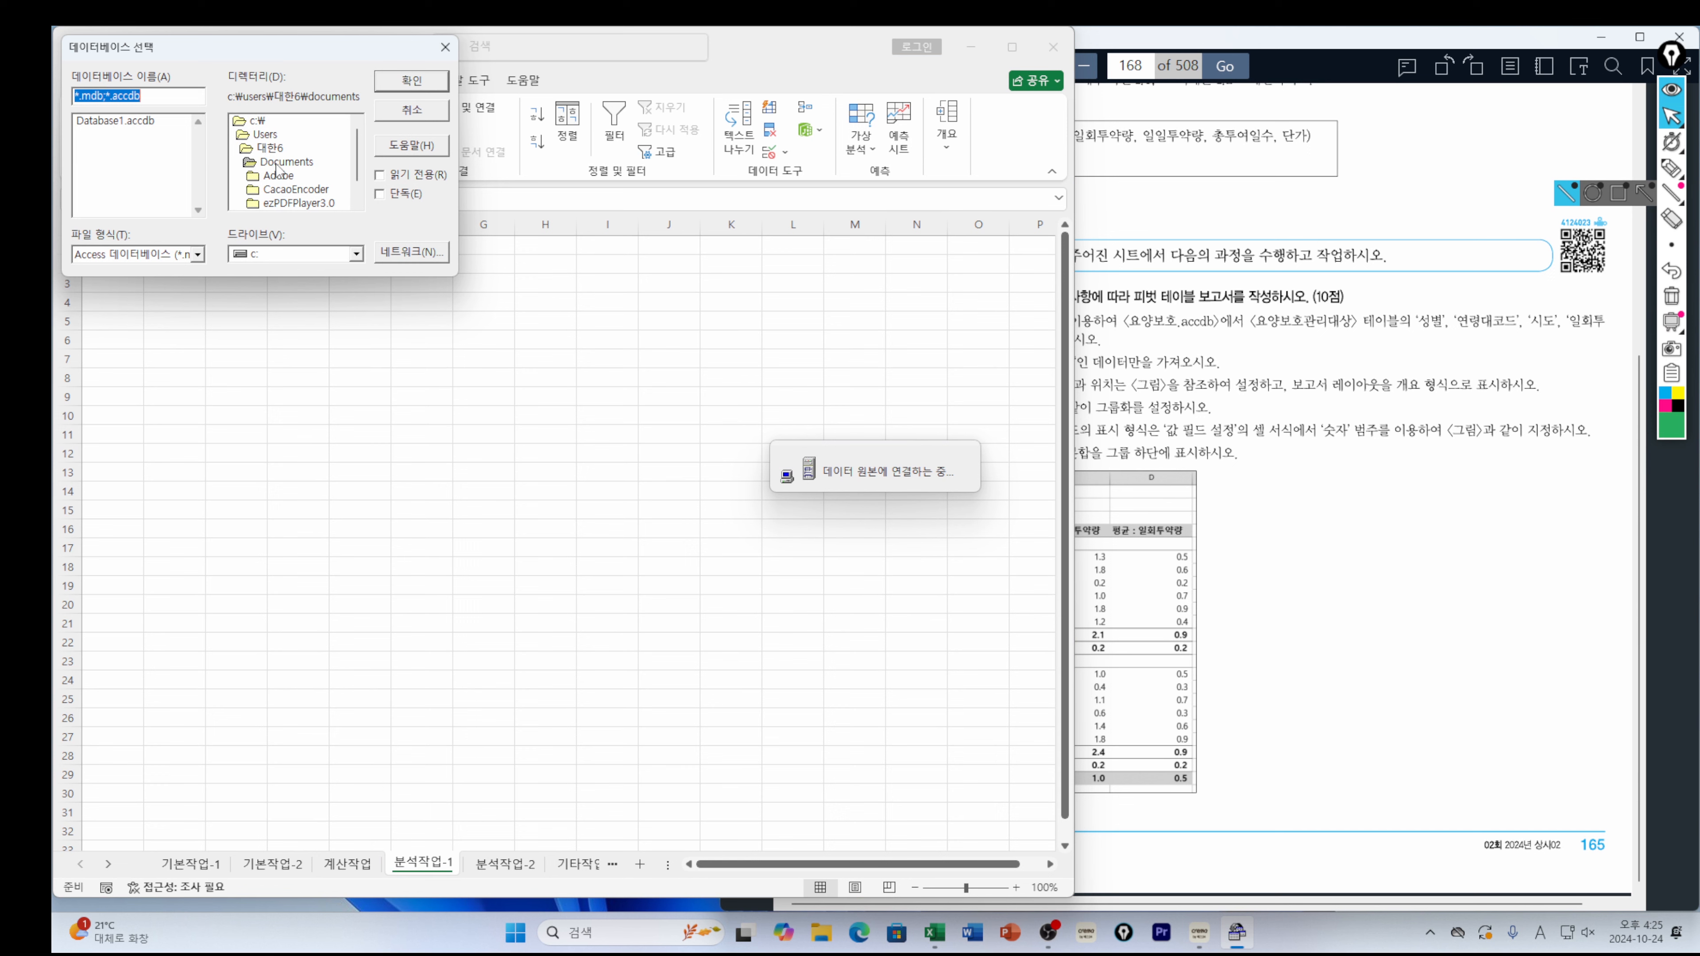
# Load the database 요양보호.accdb from the folder 길벗컴활1급총정리\기출\02회 on drive C
pyautogui.doubleClick(258, 121)
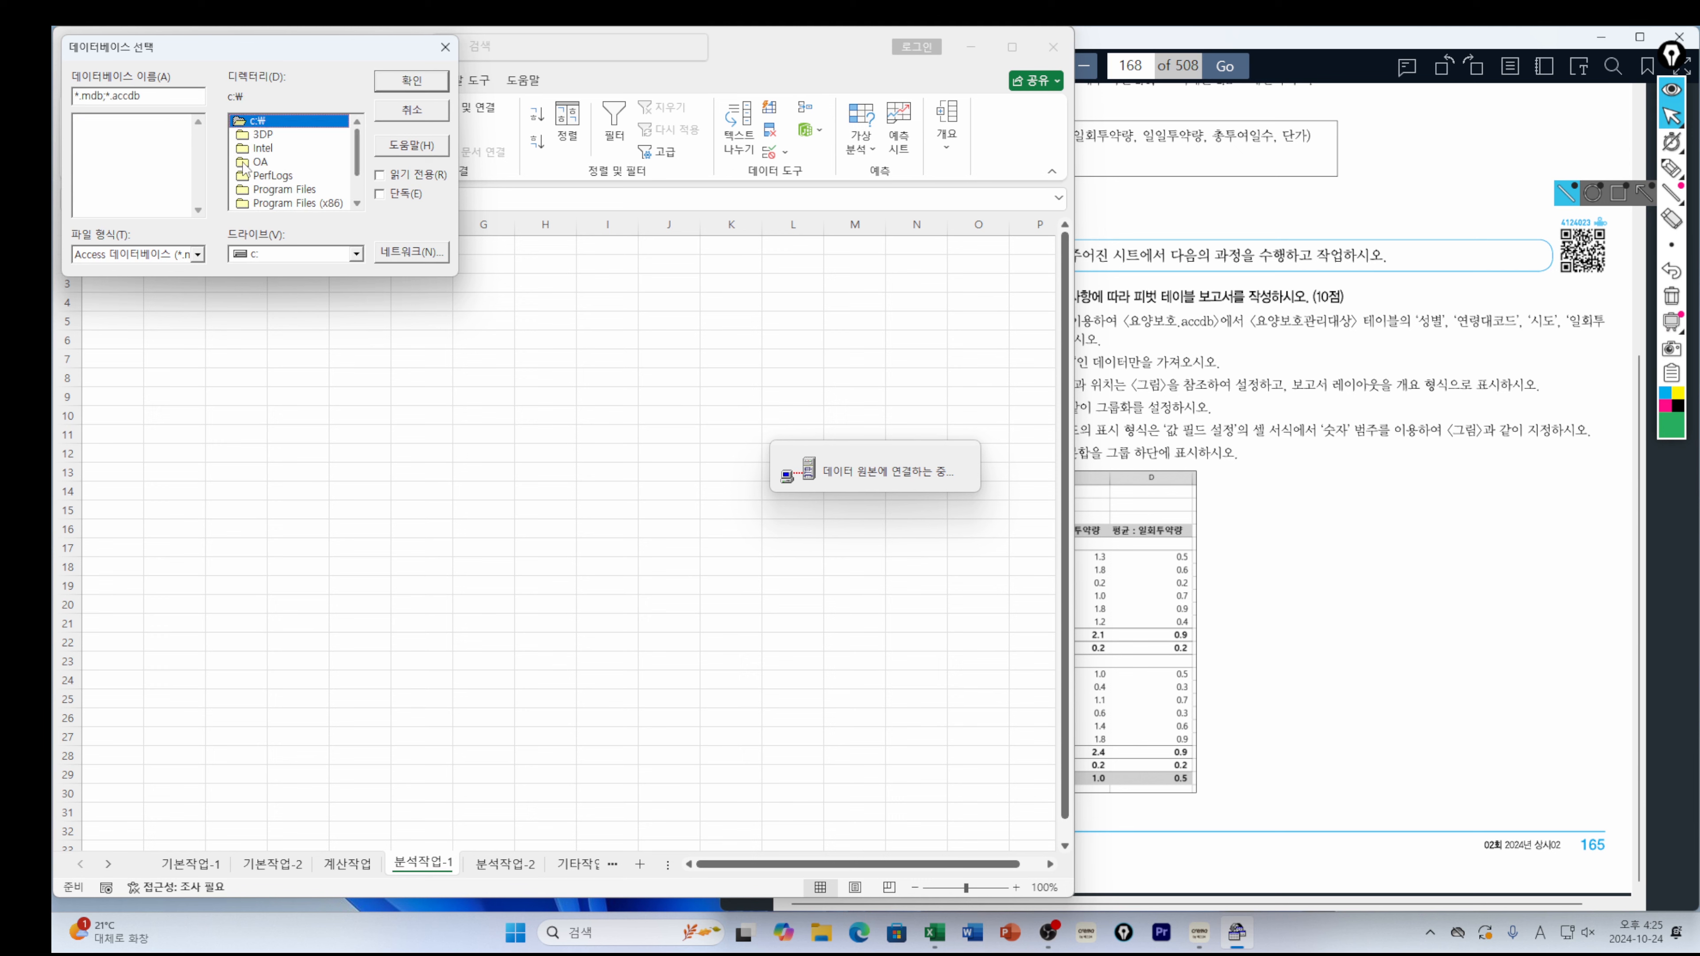
pyautogui.moveTo(357, 152); pyautogui.dragTo(357, 174)
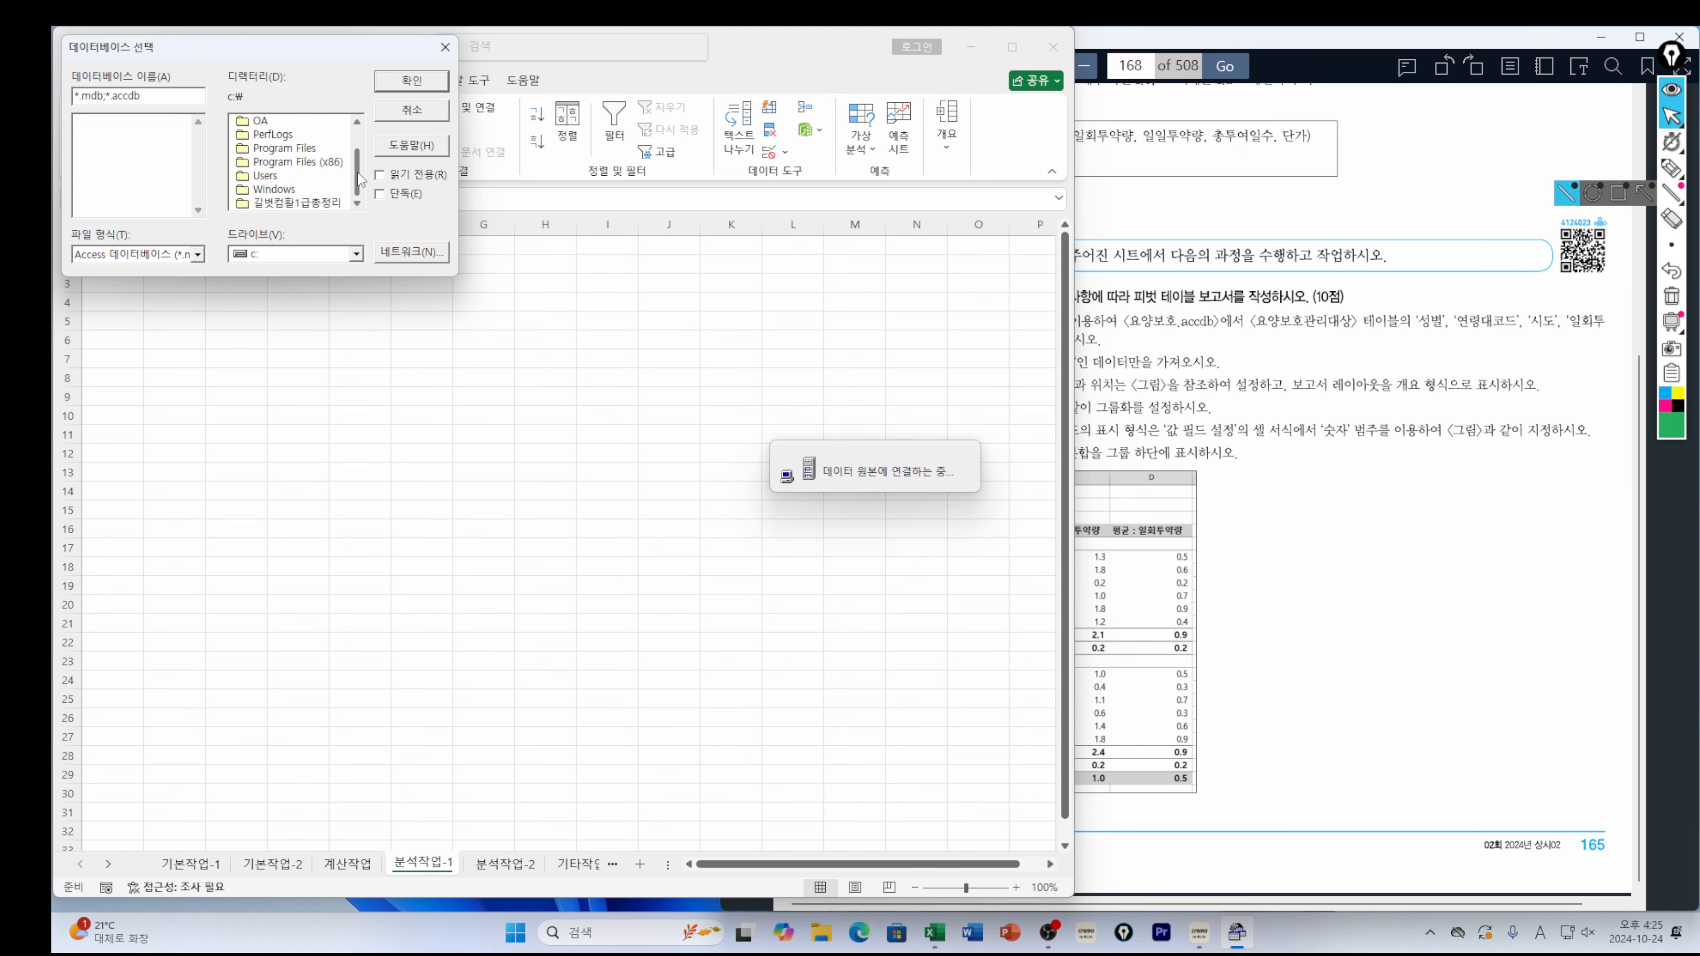
pyautogui.doubleClick(284, 202)
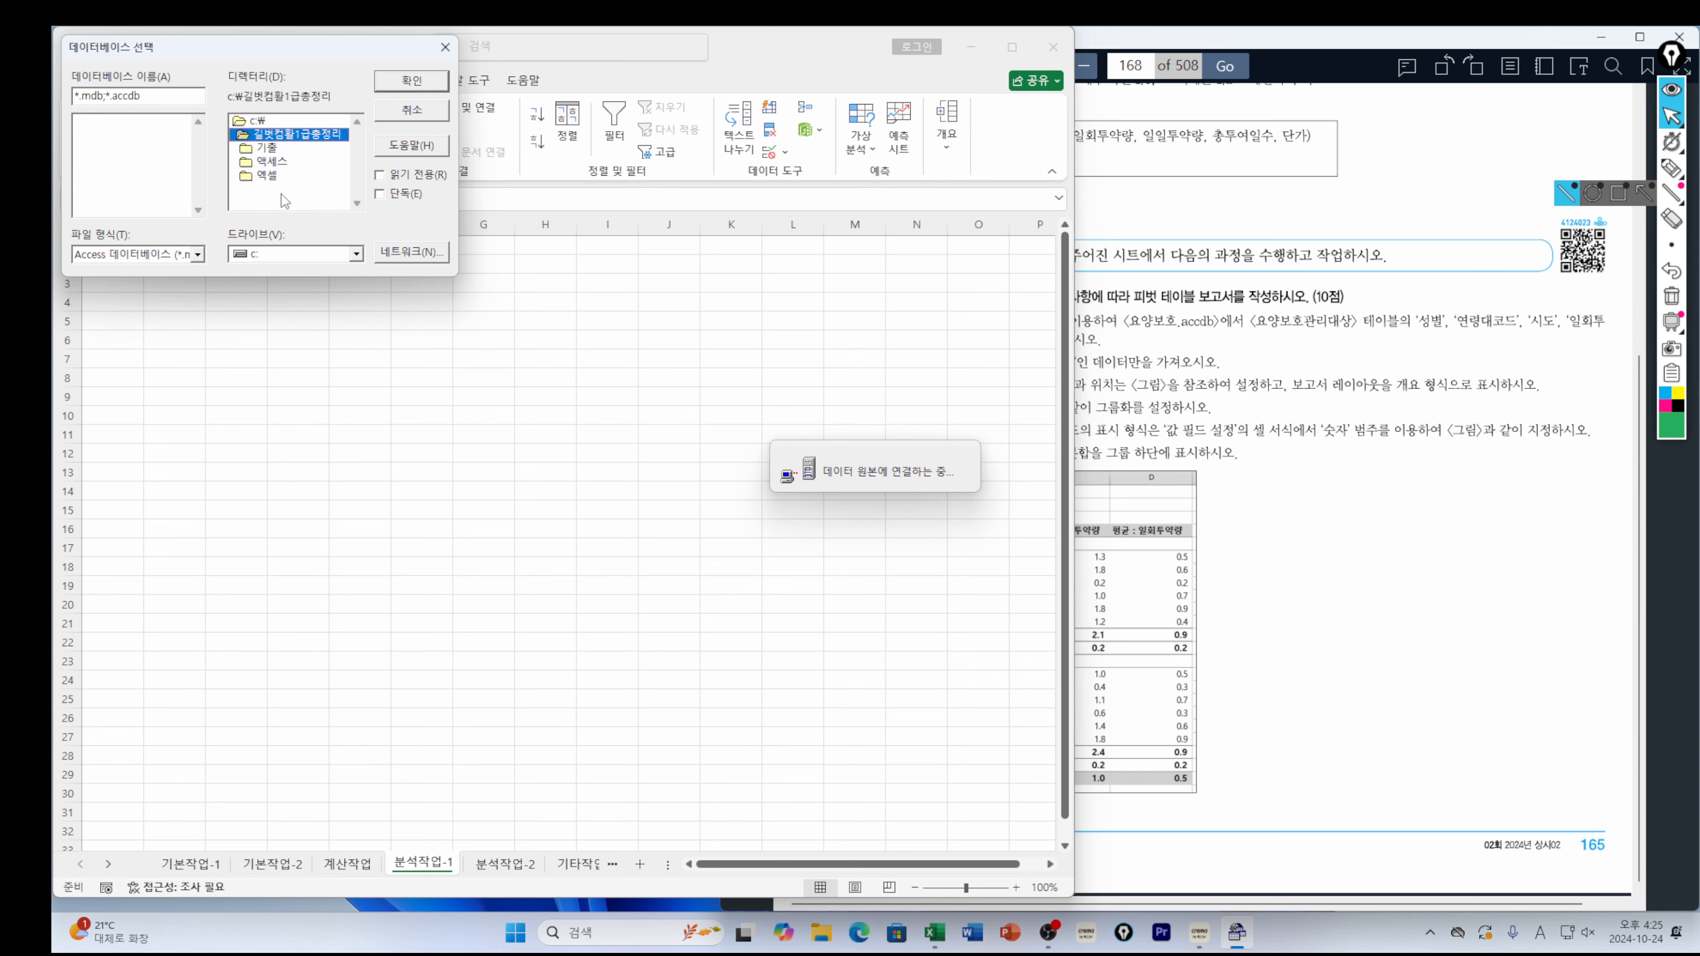
pyautogui.doubleClick(272, 148)
pyautogui.doubleClick(272, 162)
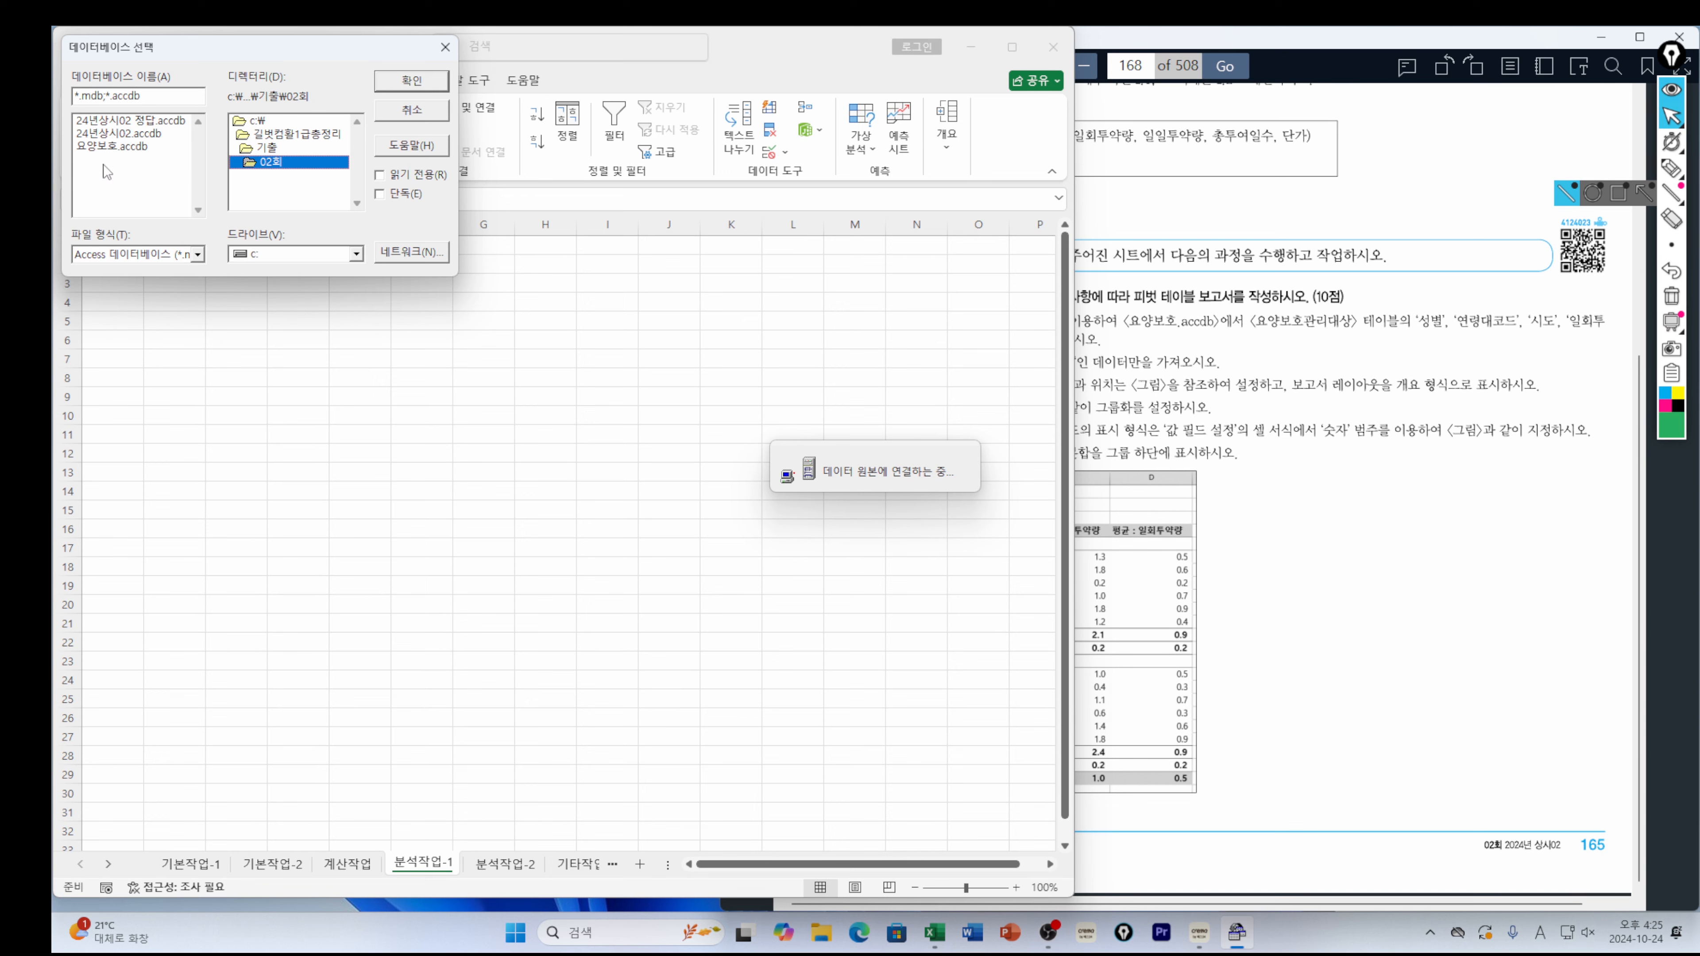
pyautogui.doubleClick(97, 147)
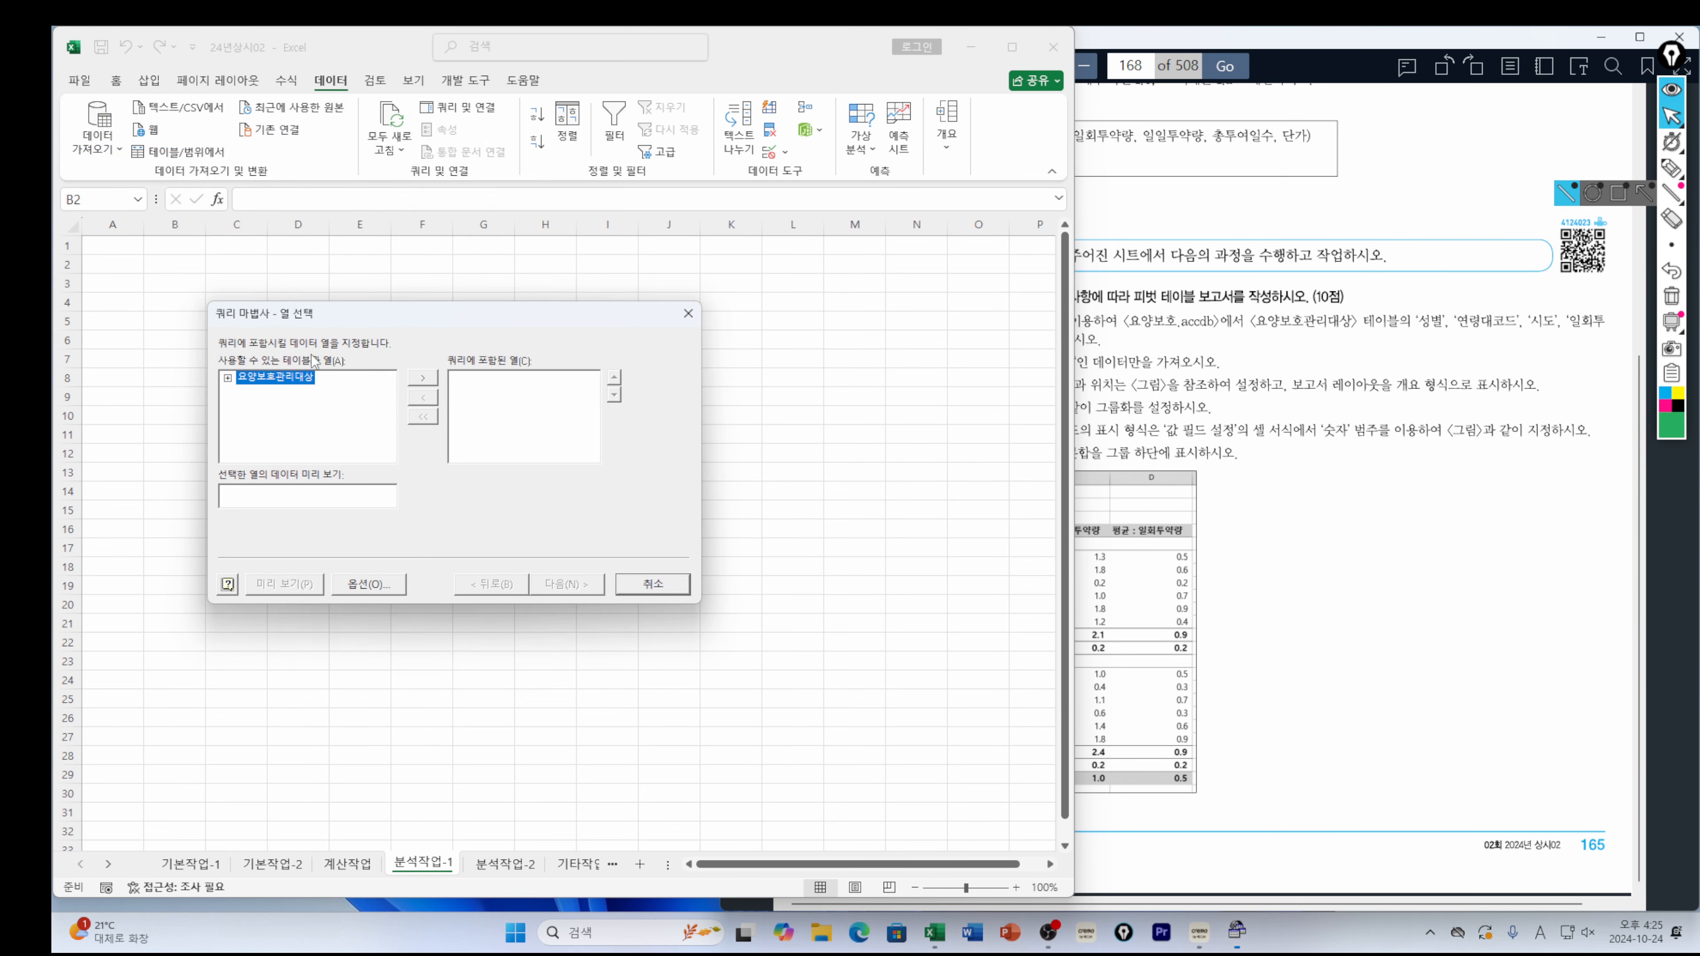
# Add the 성별, 연령대코드, 시도, 일회투약량 and 일일투약량 columns of 요양보호관리대상 to the query and continue to data filtering
pyautogui.click(227, 377)
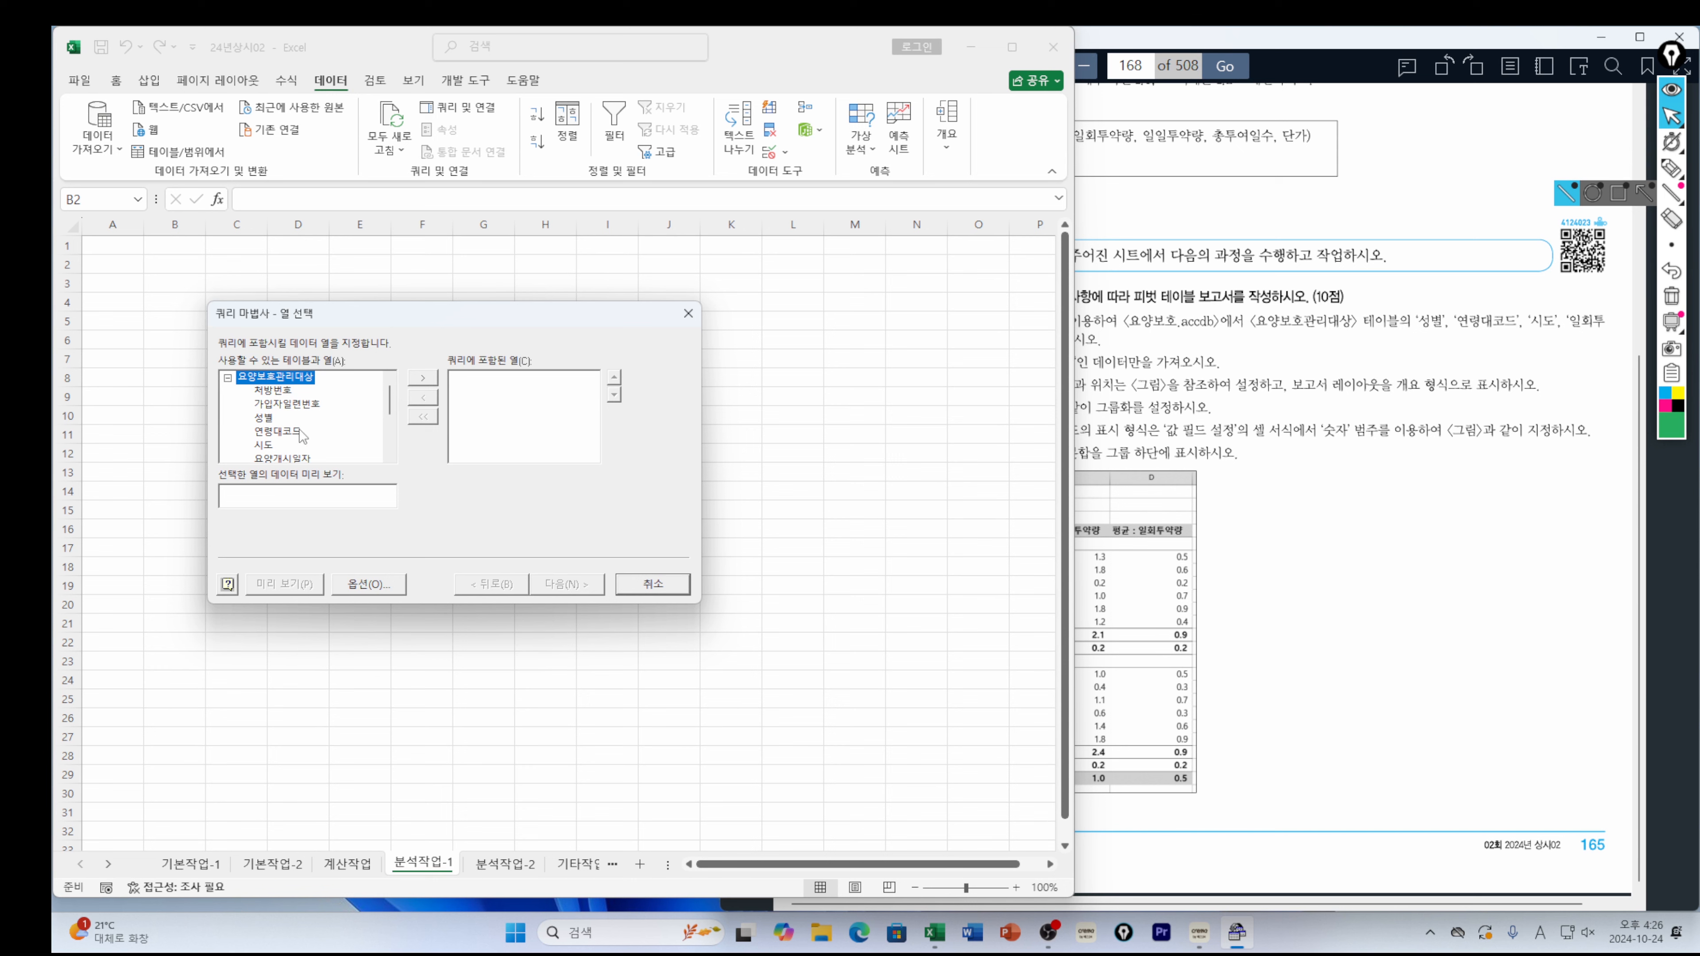
pyautogui.doubleClick(264, 419)
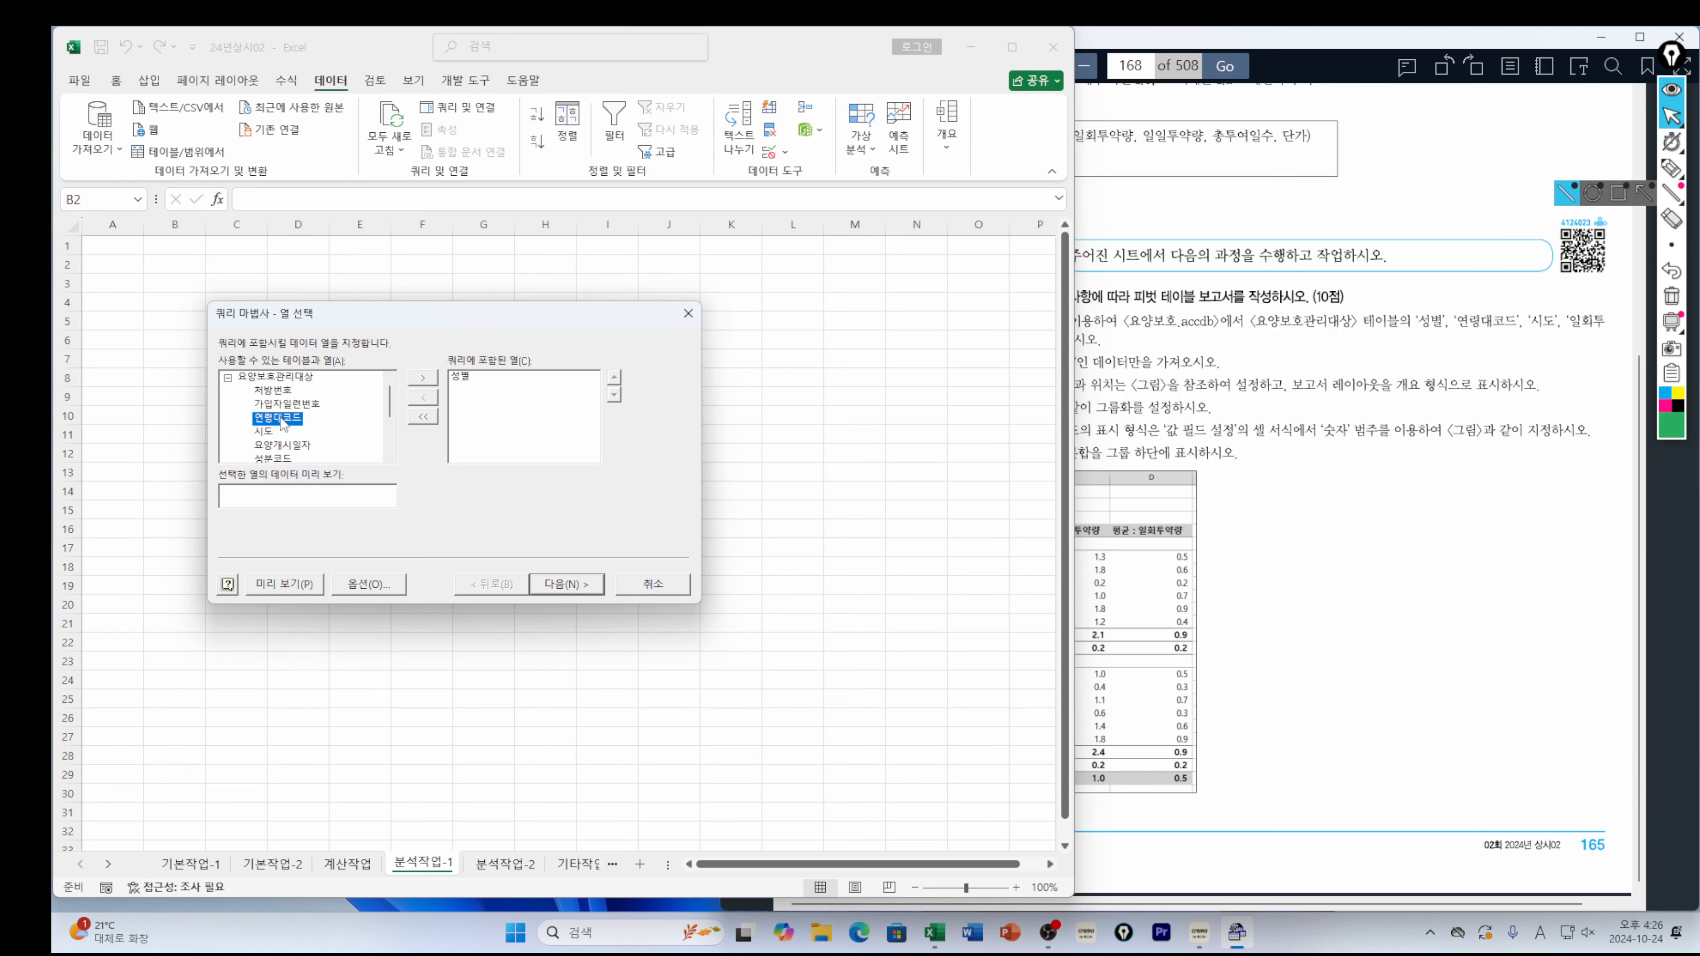
pyautogui.doubleClick(282, 421)
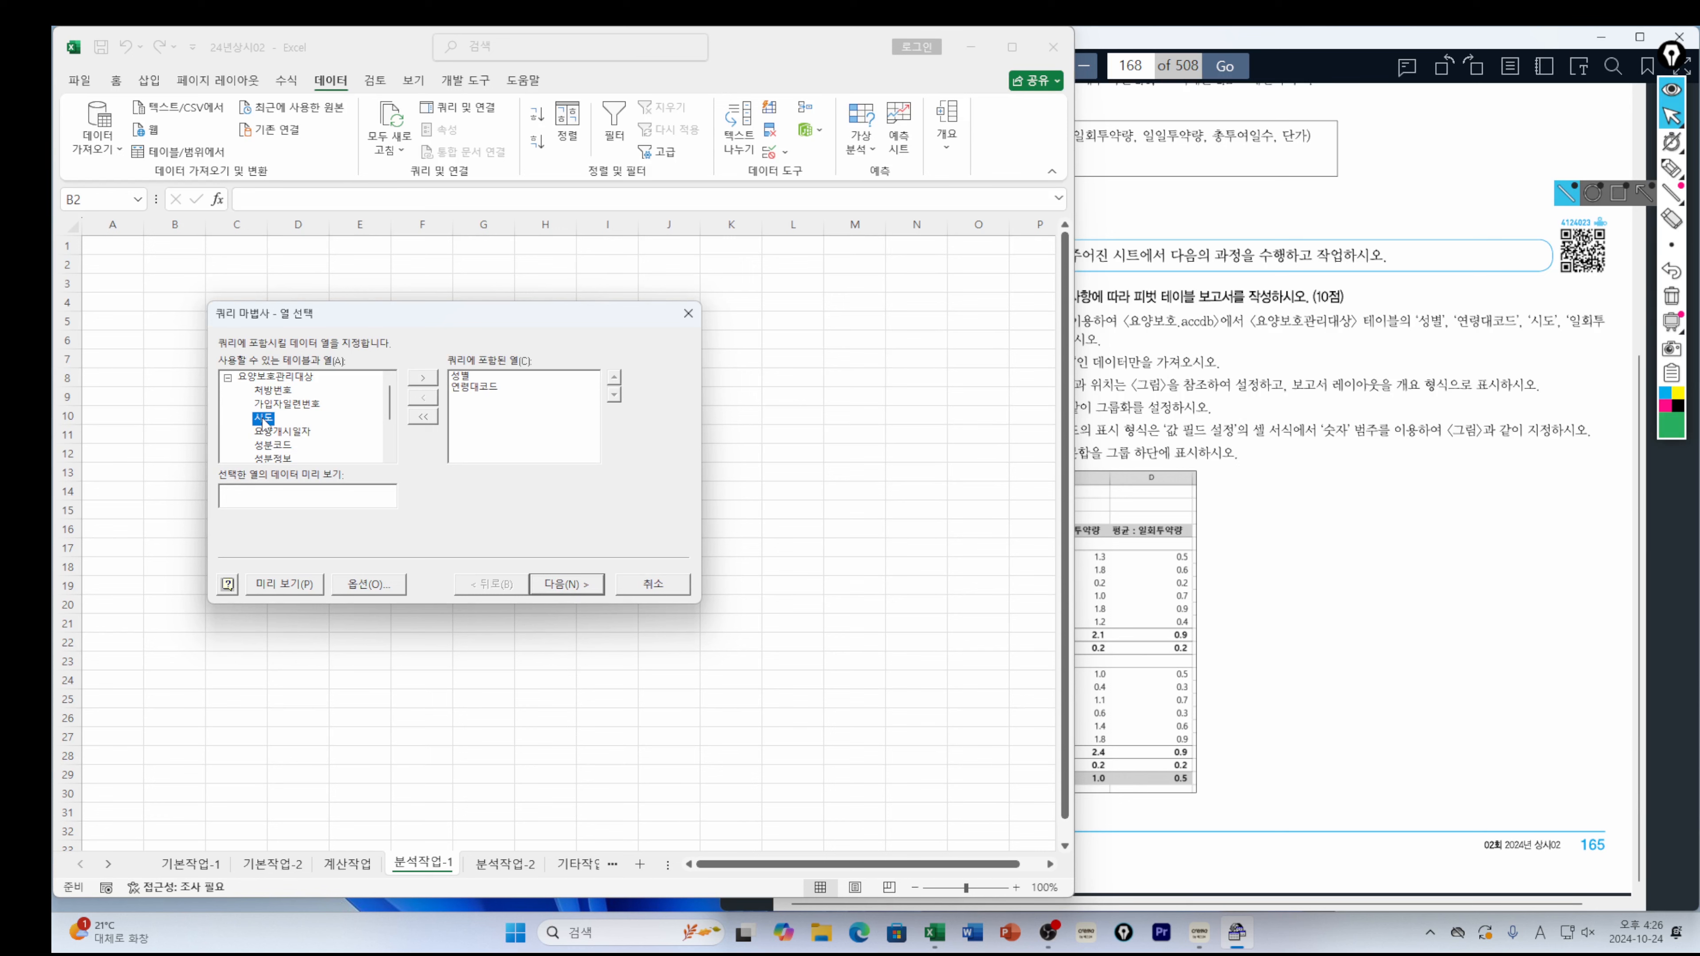
pyautogui.doubleClick(265, 421)
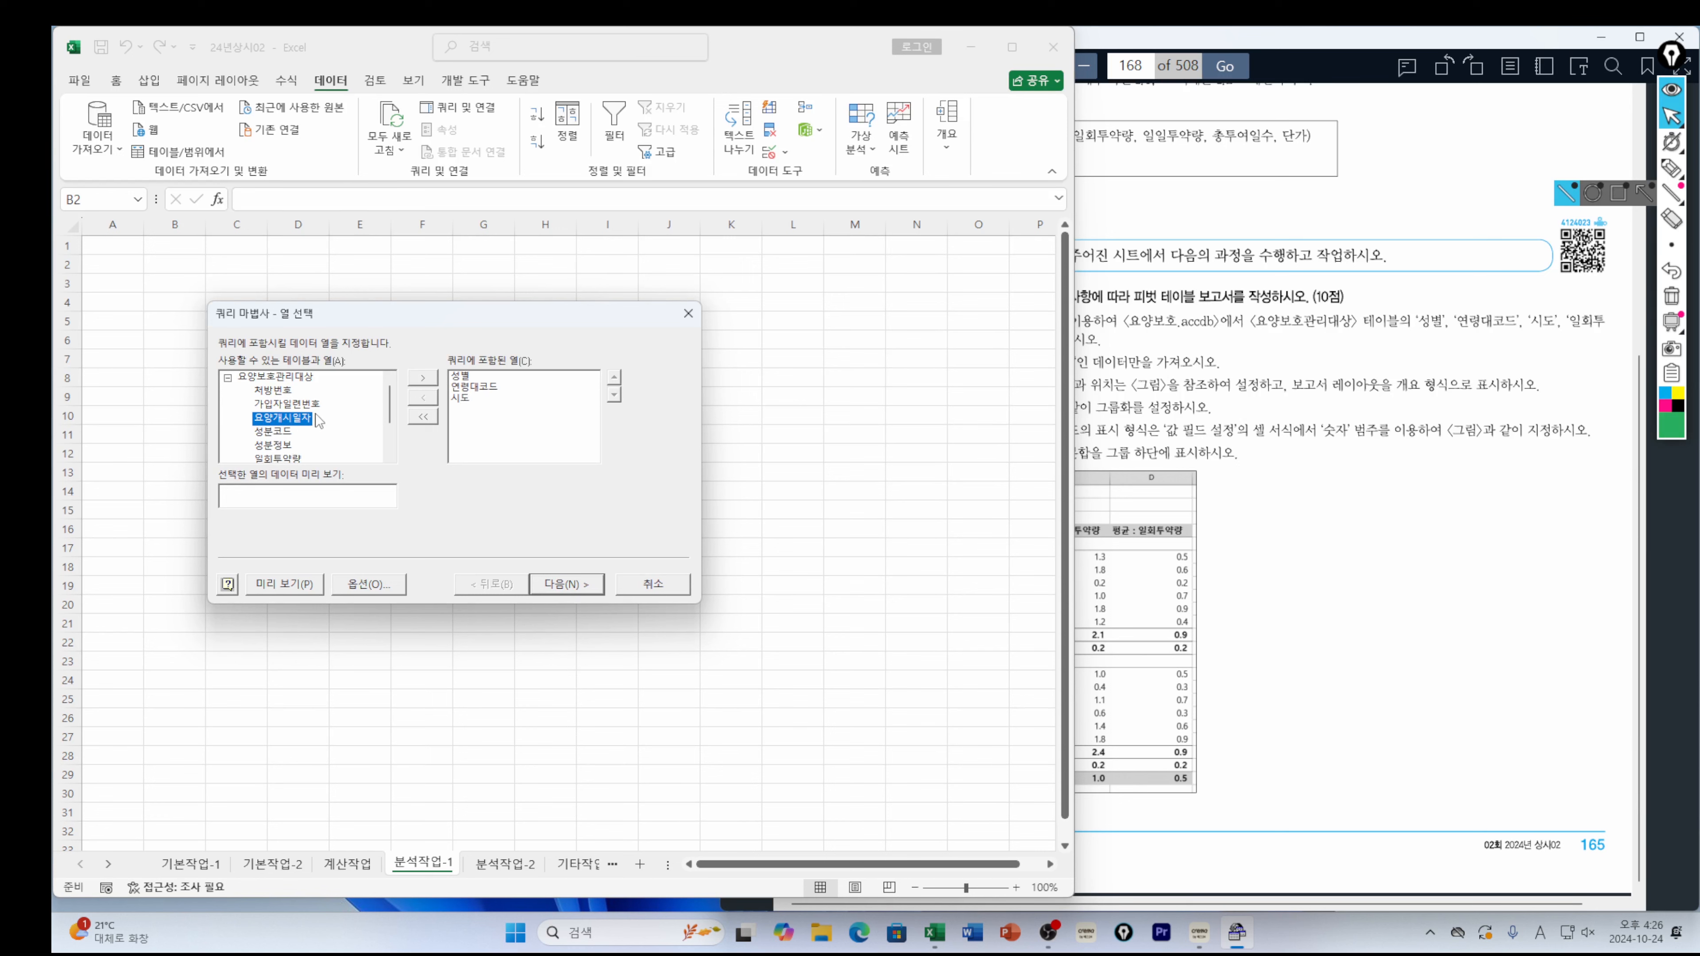
pyautogui.scroll(-3, 391, 425)
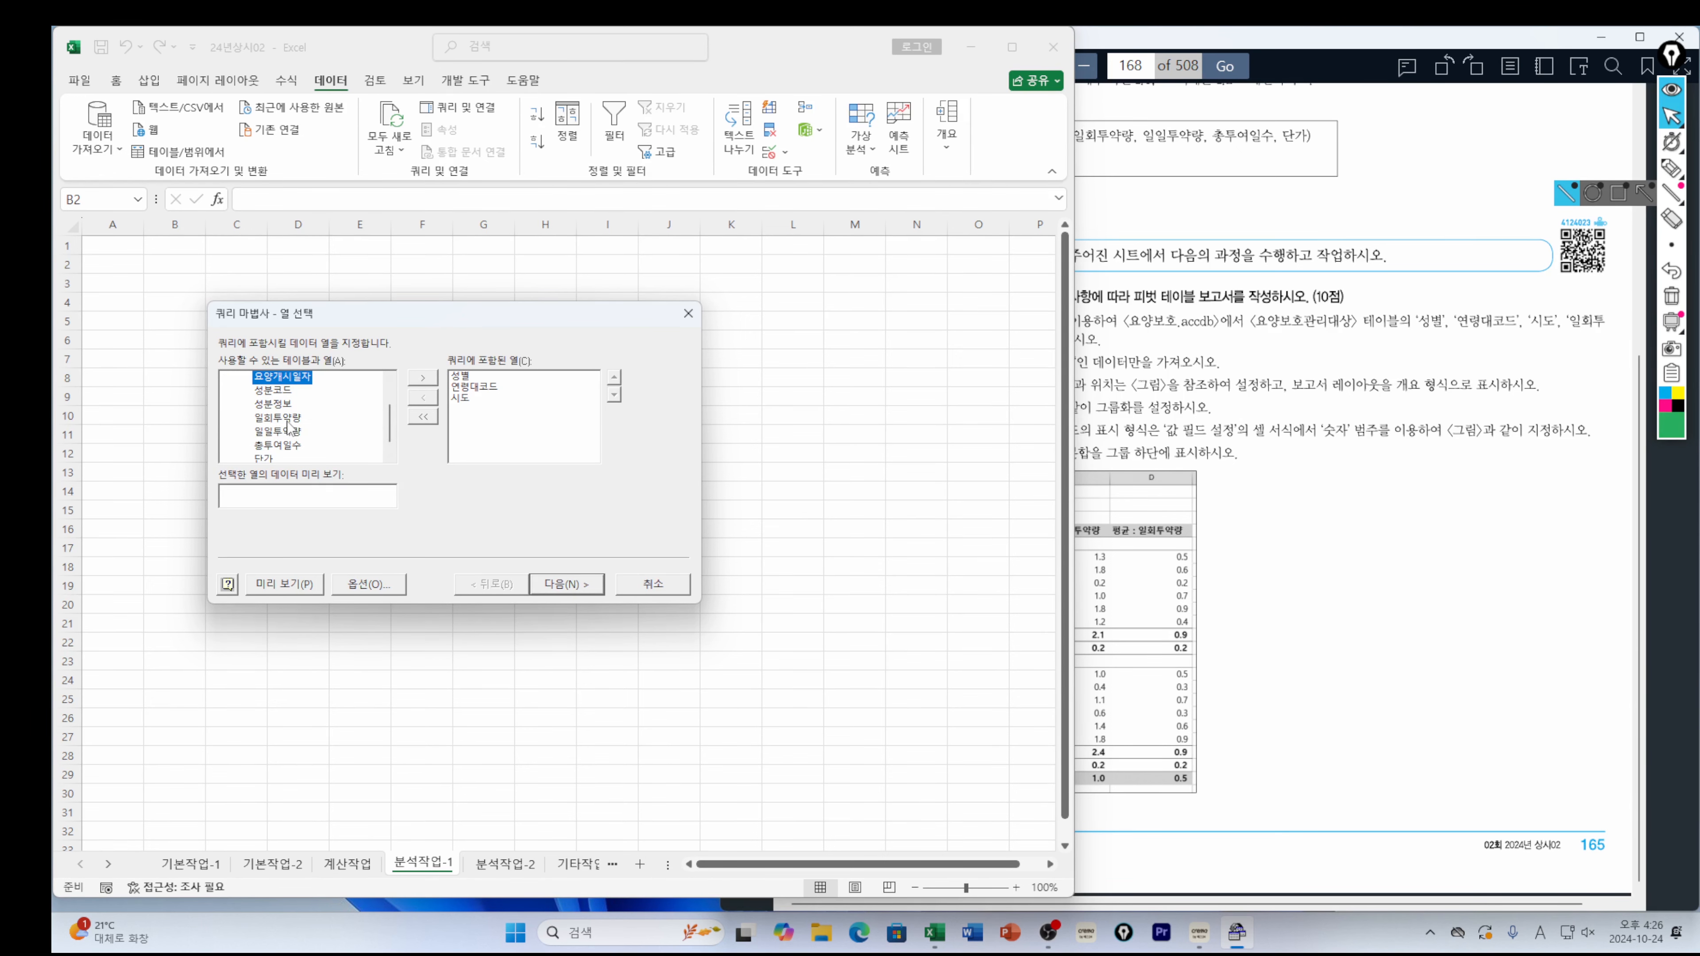
pyautogui.doubleClick(288, 420)
pyautogui.click(1178, 492)
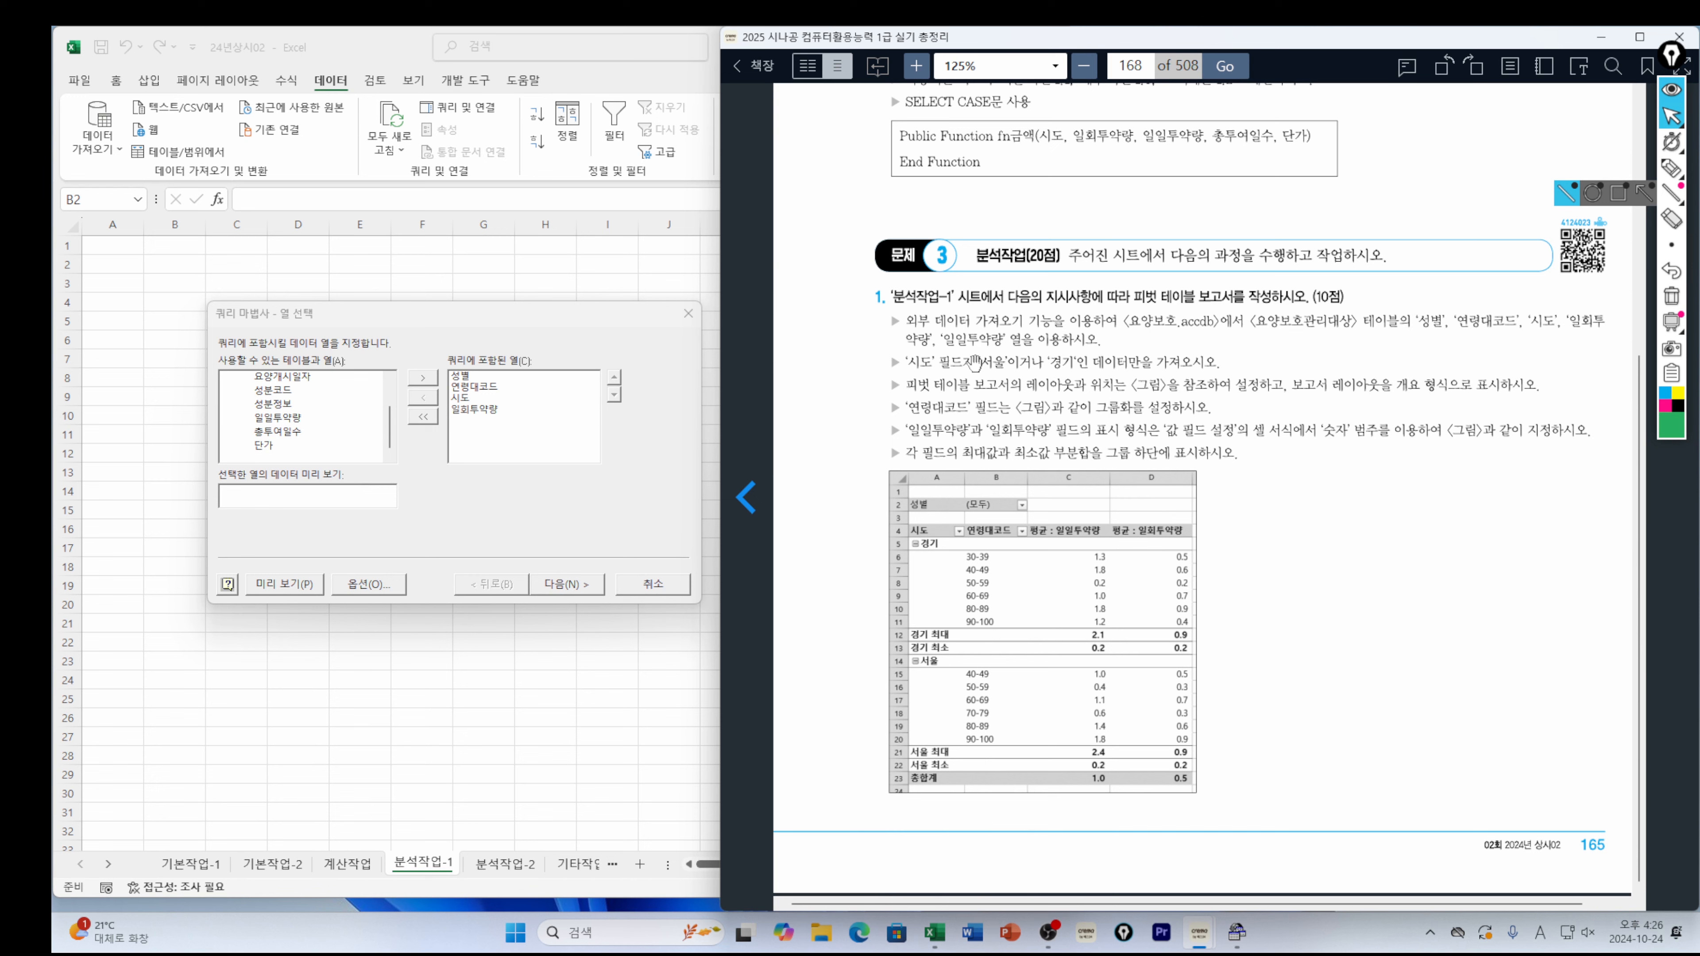
pyautogui.doubleClick(286, 418)
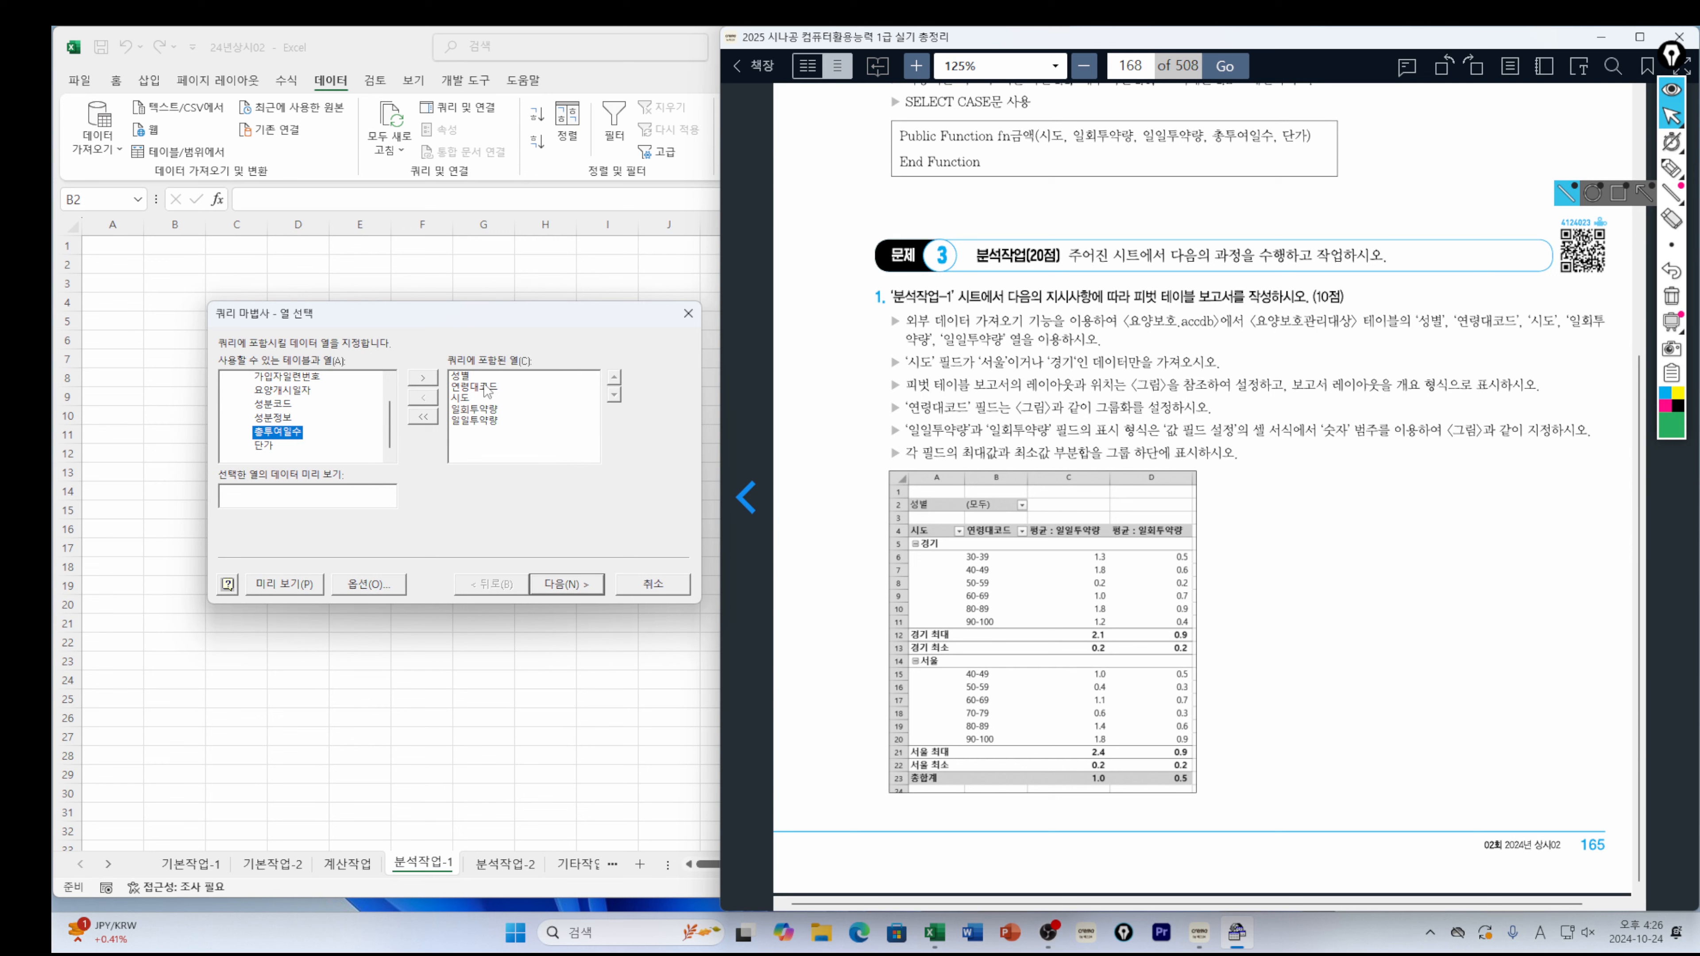
pyautogui.click(564, 585)
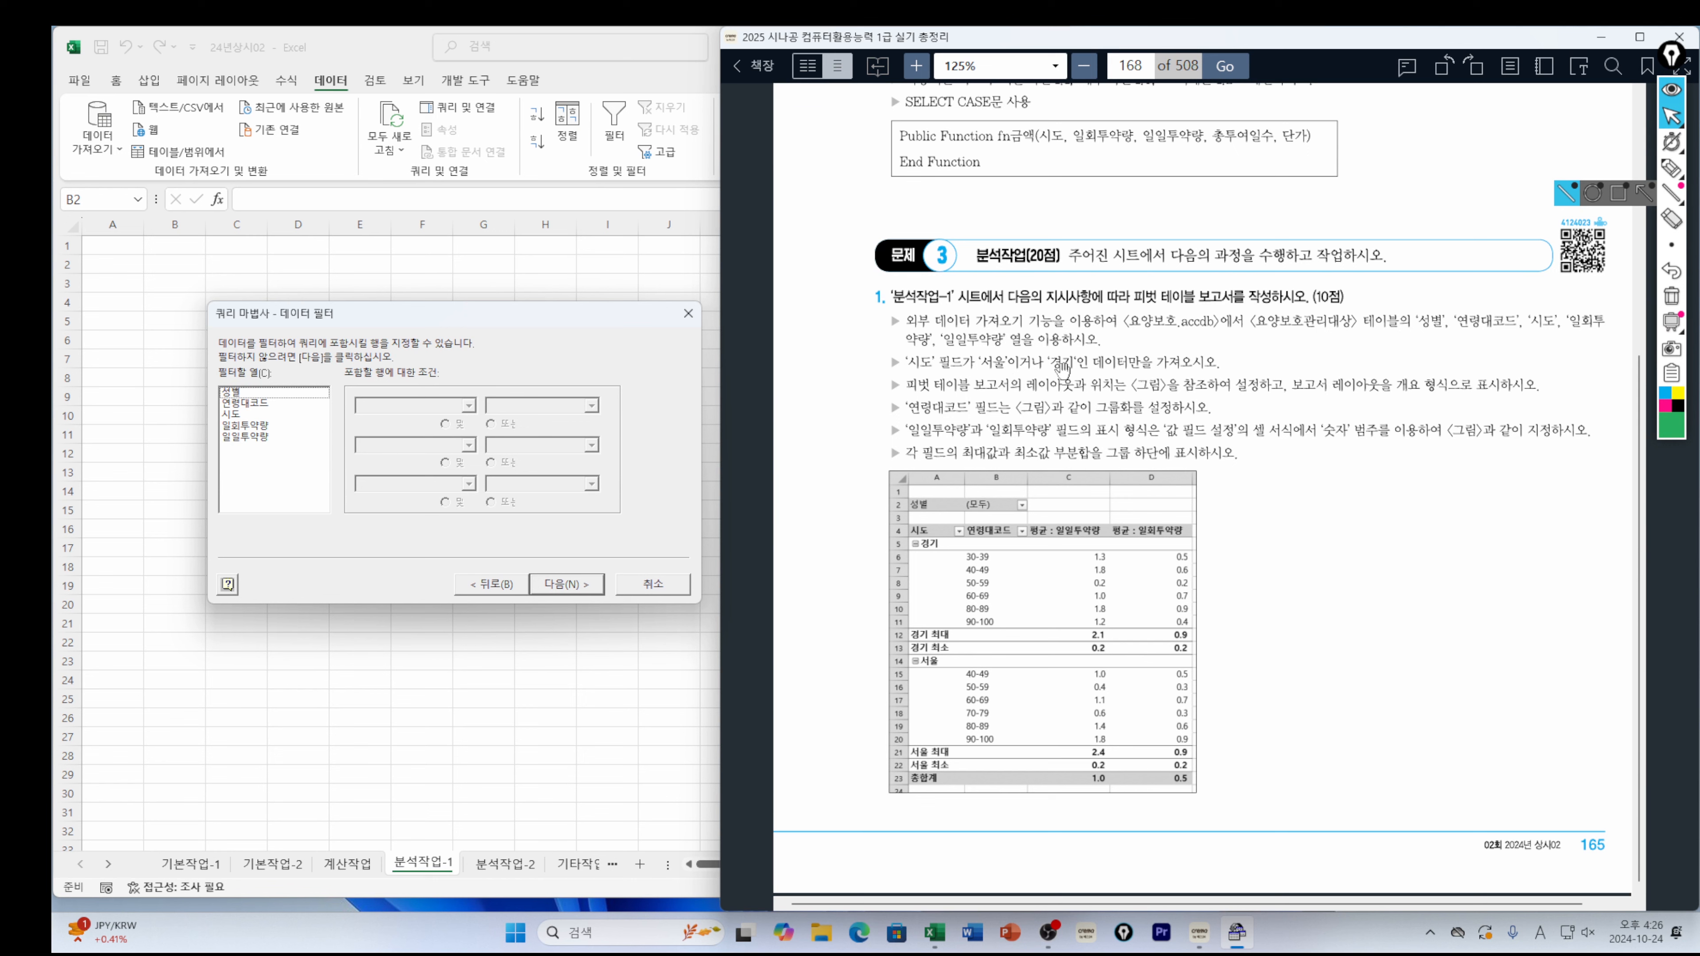
# Filter the query so the 시도 column equals 서울 or 경기, and continue to the sort order
pyautogui.click(233, 416)
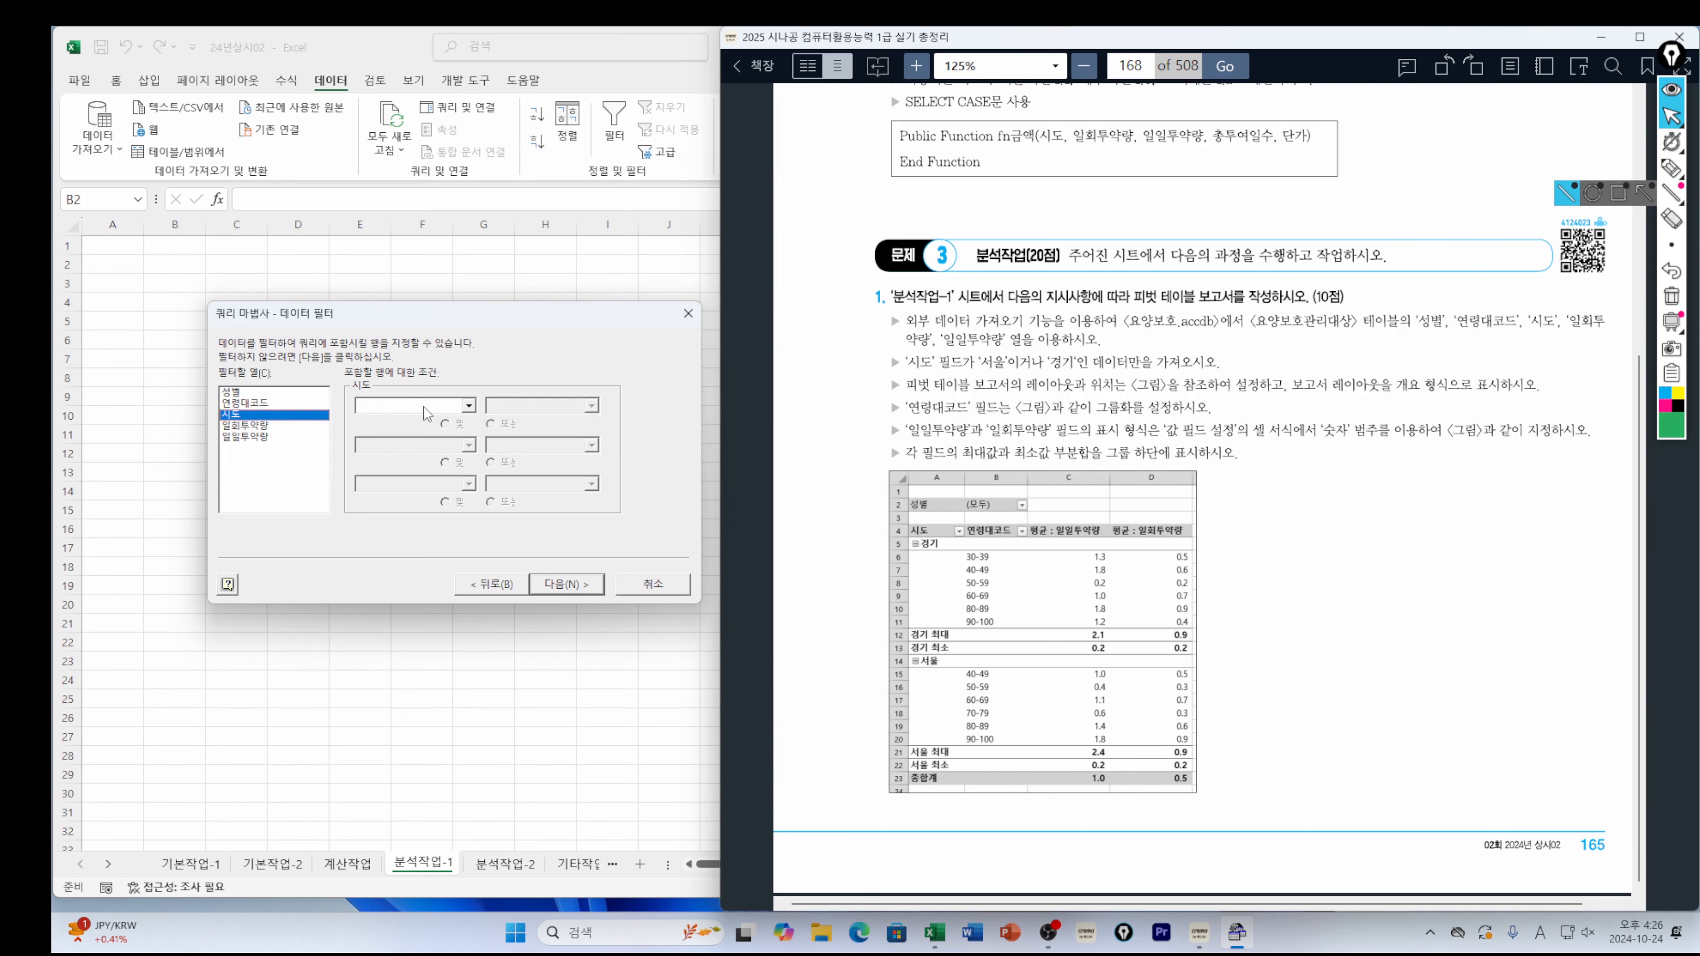
pyautogui.click(469, 406)
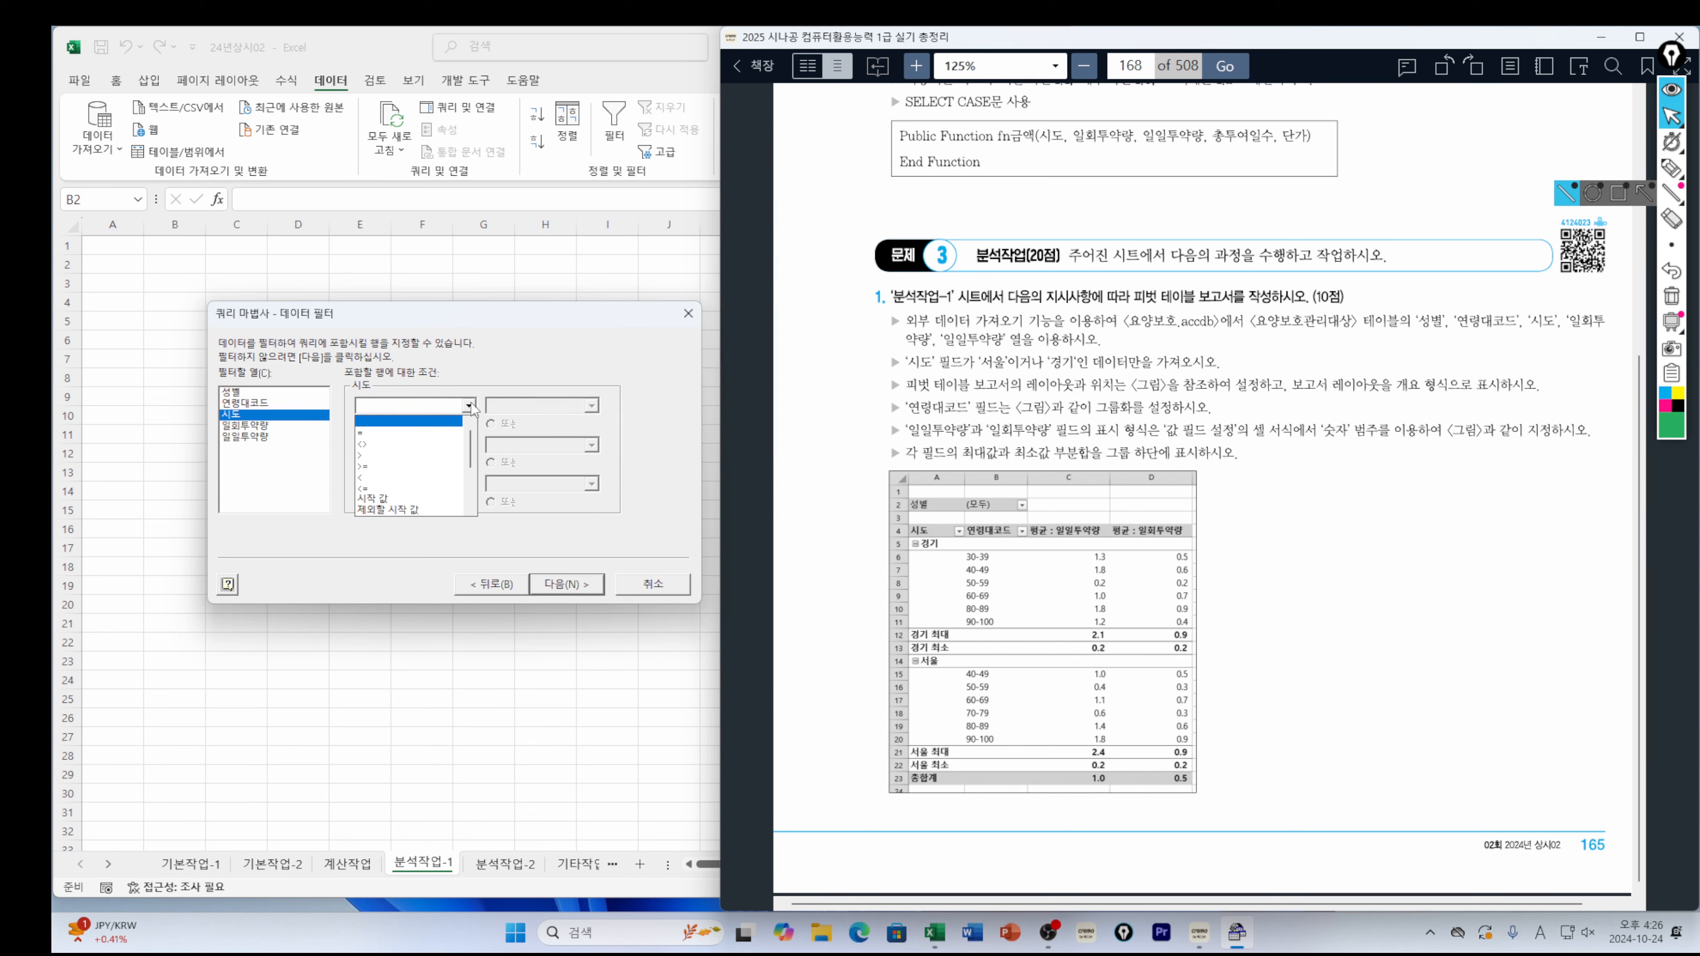
pyautogui.click(364, 432)
pyautogui.click(552, 412)
pyautogui.click(591, 406)
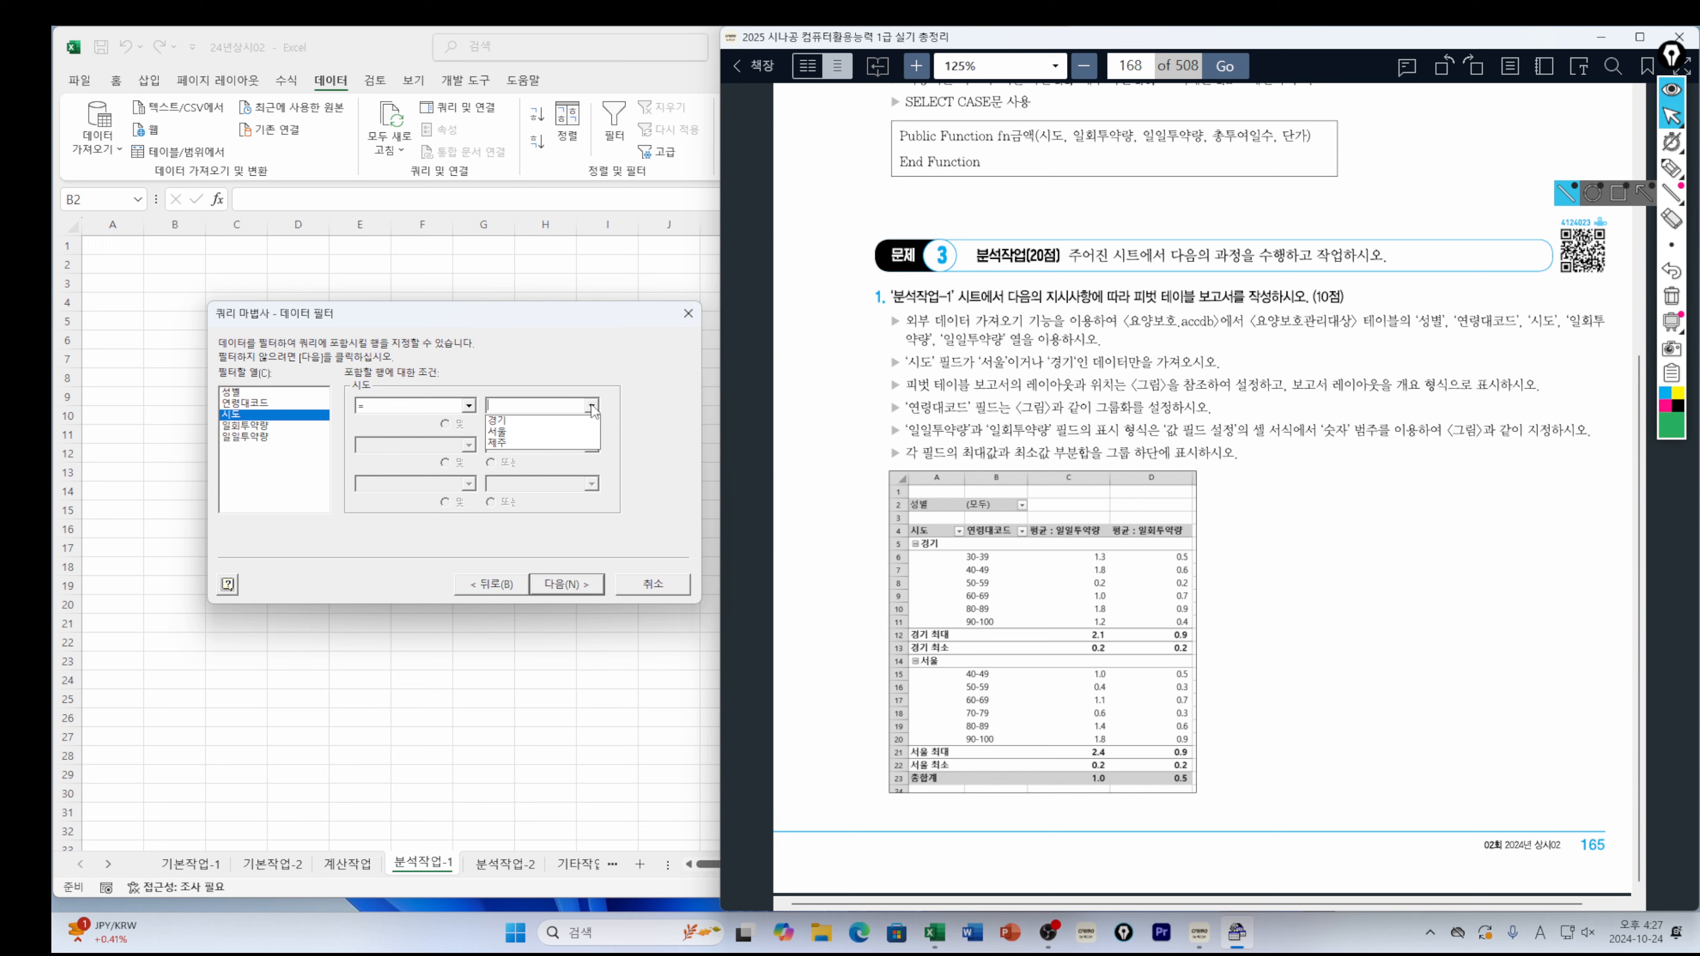
pyautogui.click(497, 432)
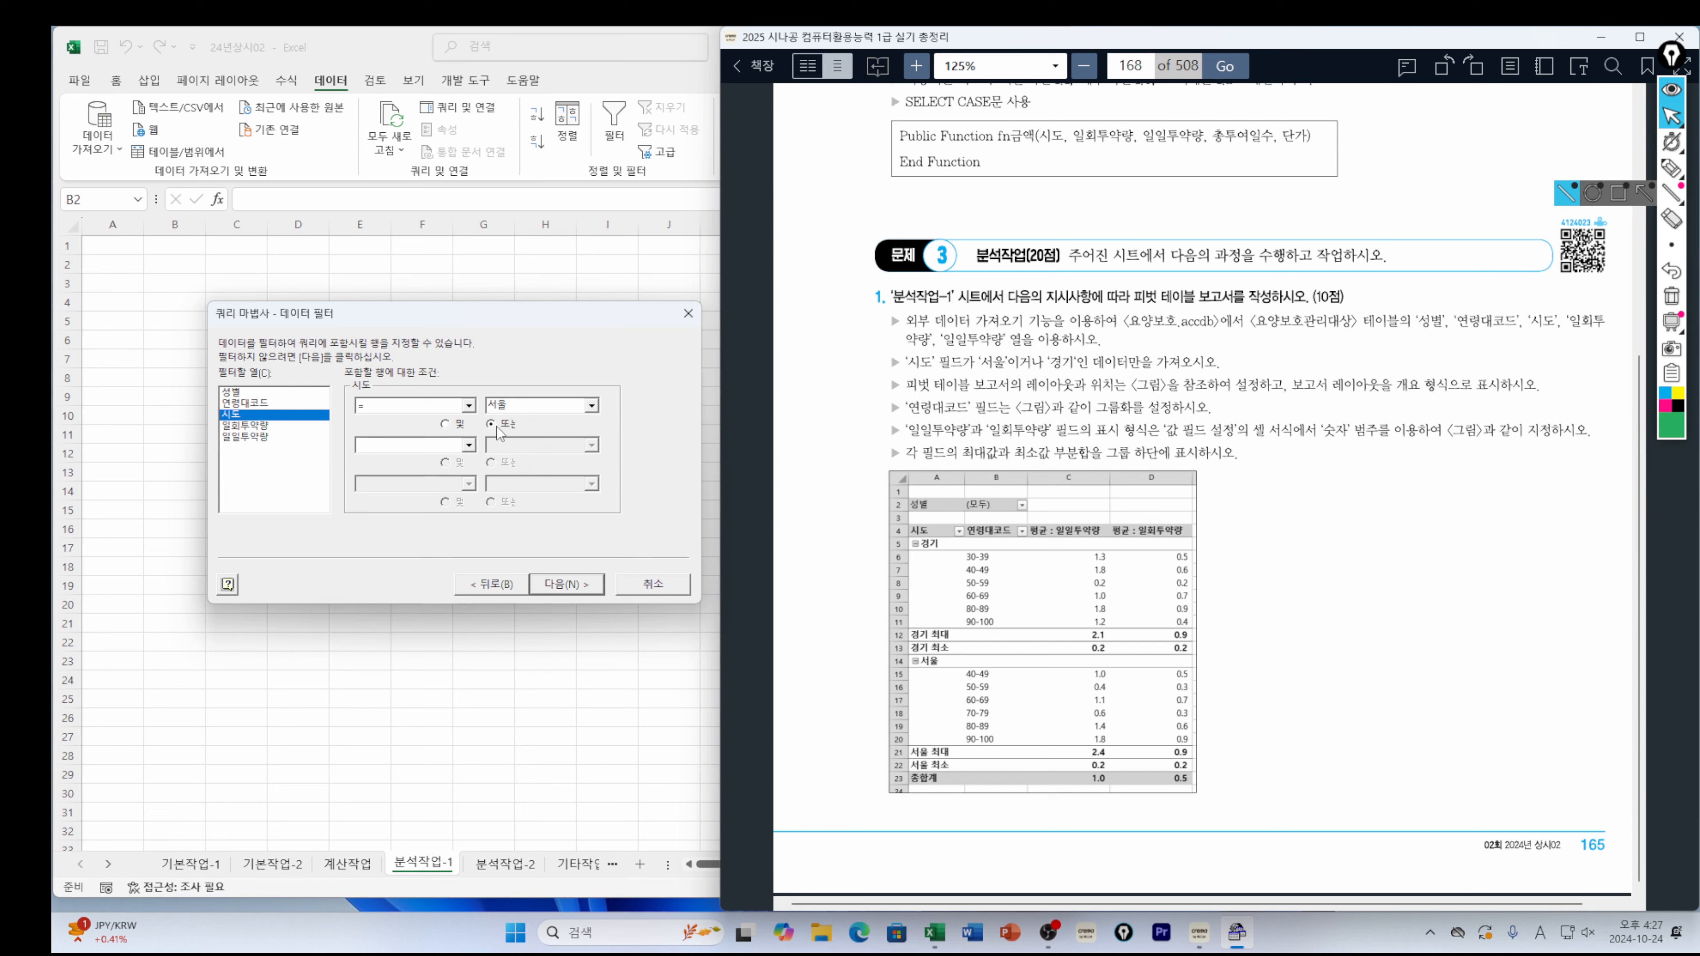
pyautogui.click(468, 445)
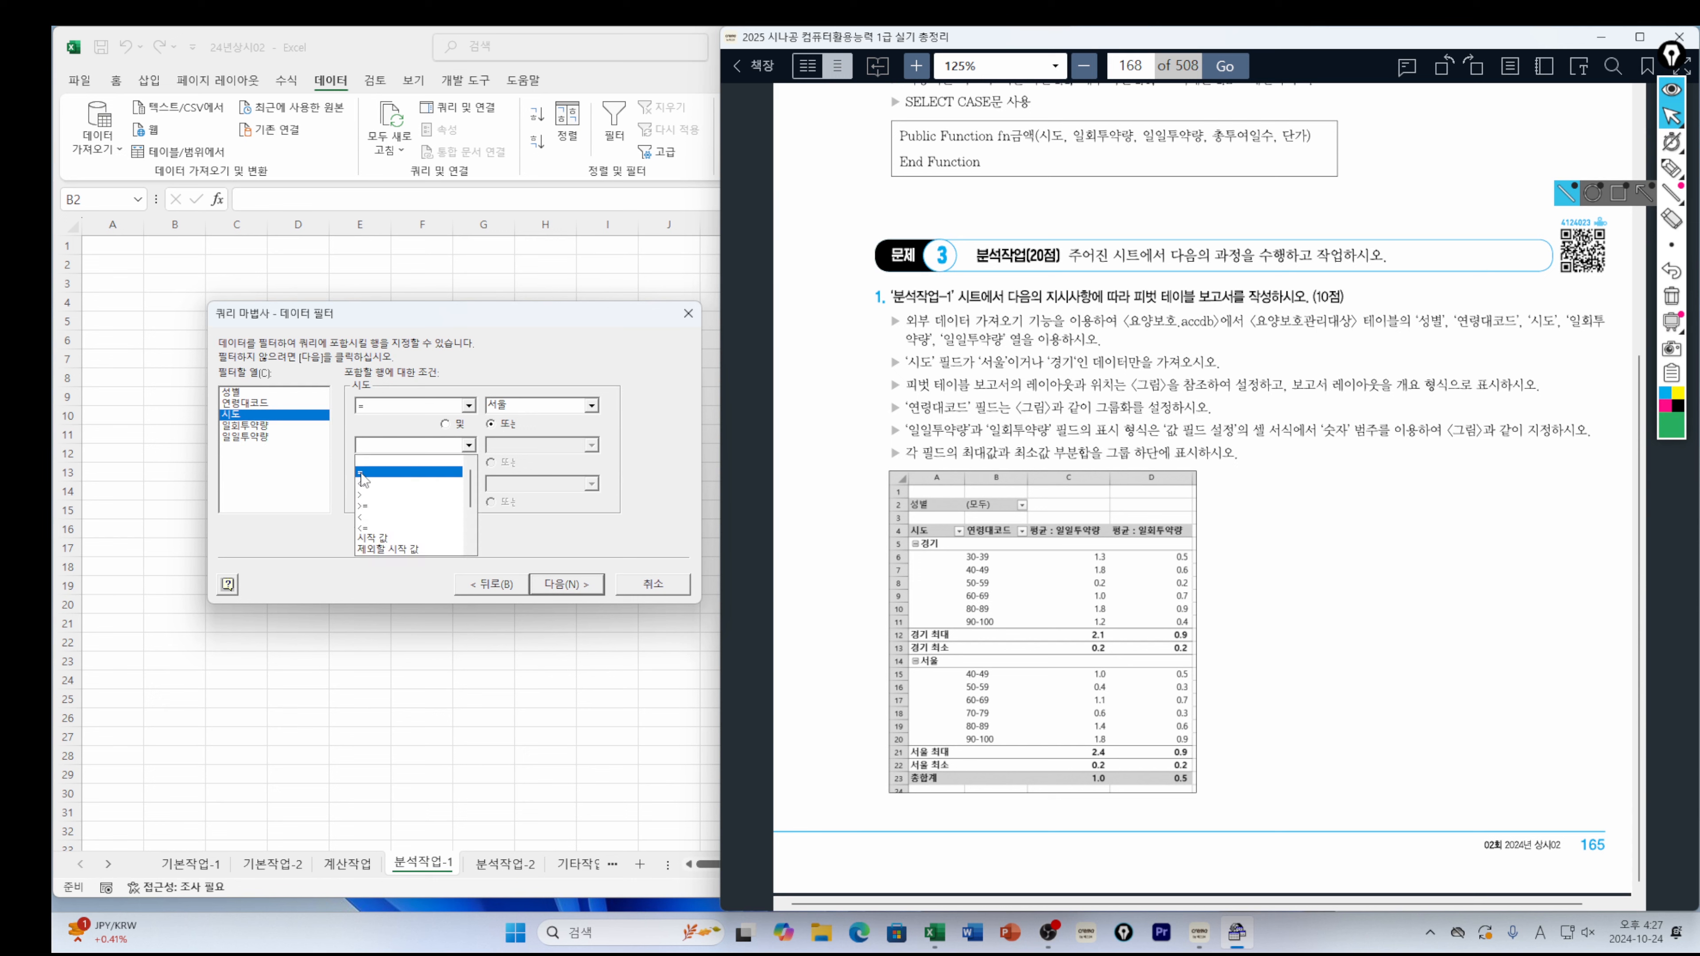
pyautogui.click(361, 474)
pyautogui.click(592, 446)
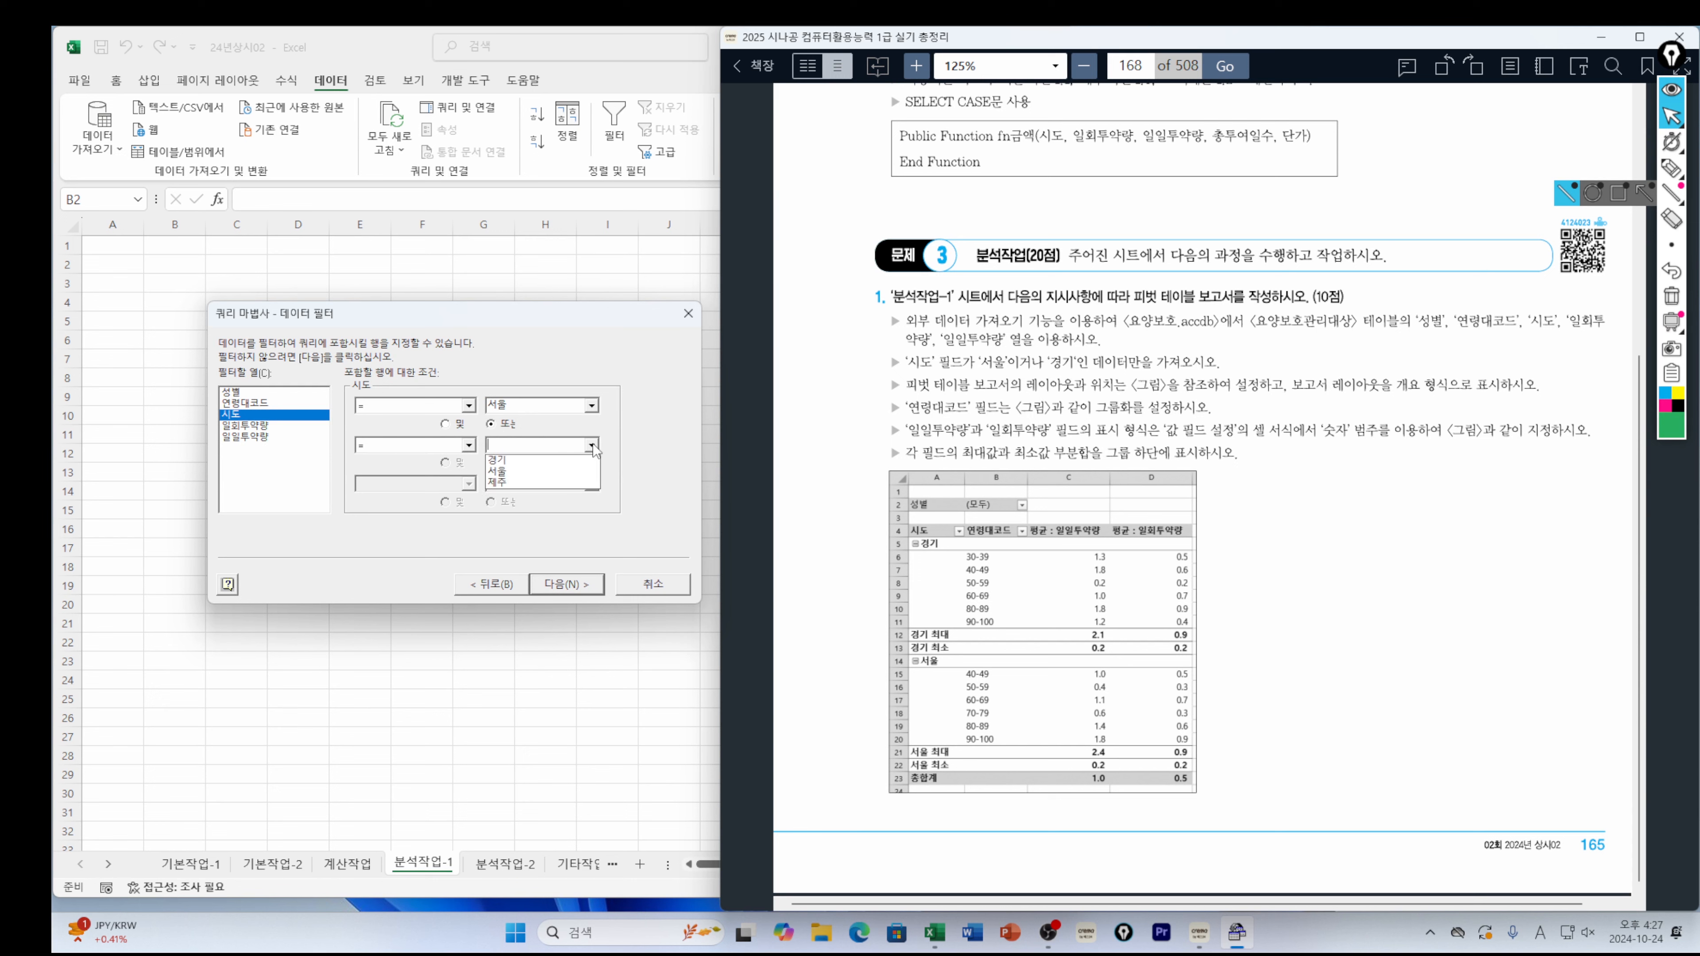
pyautogui.click(501, 460)
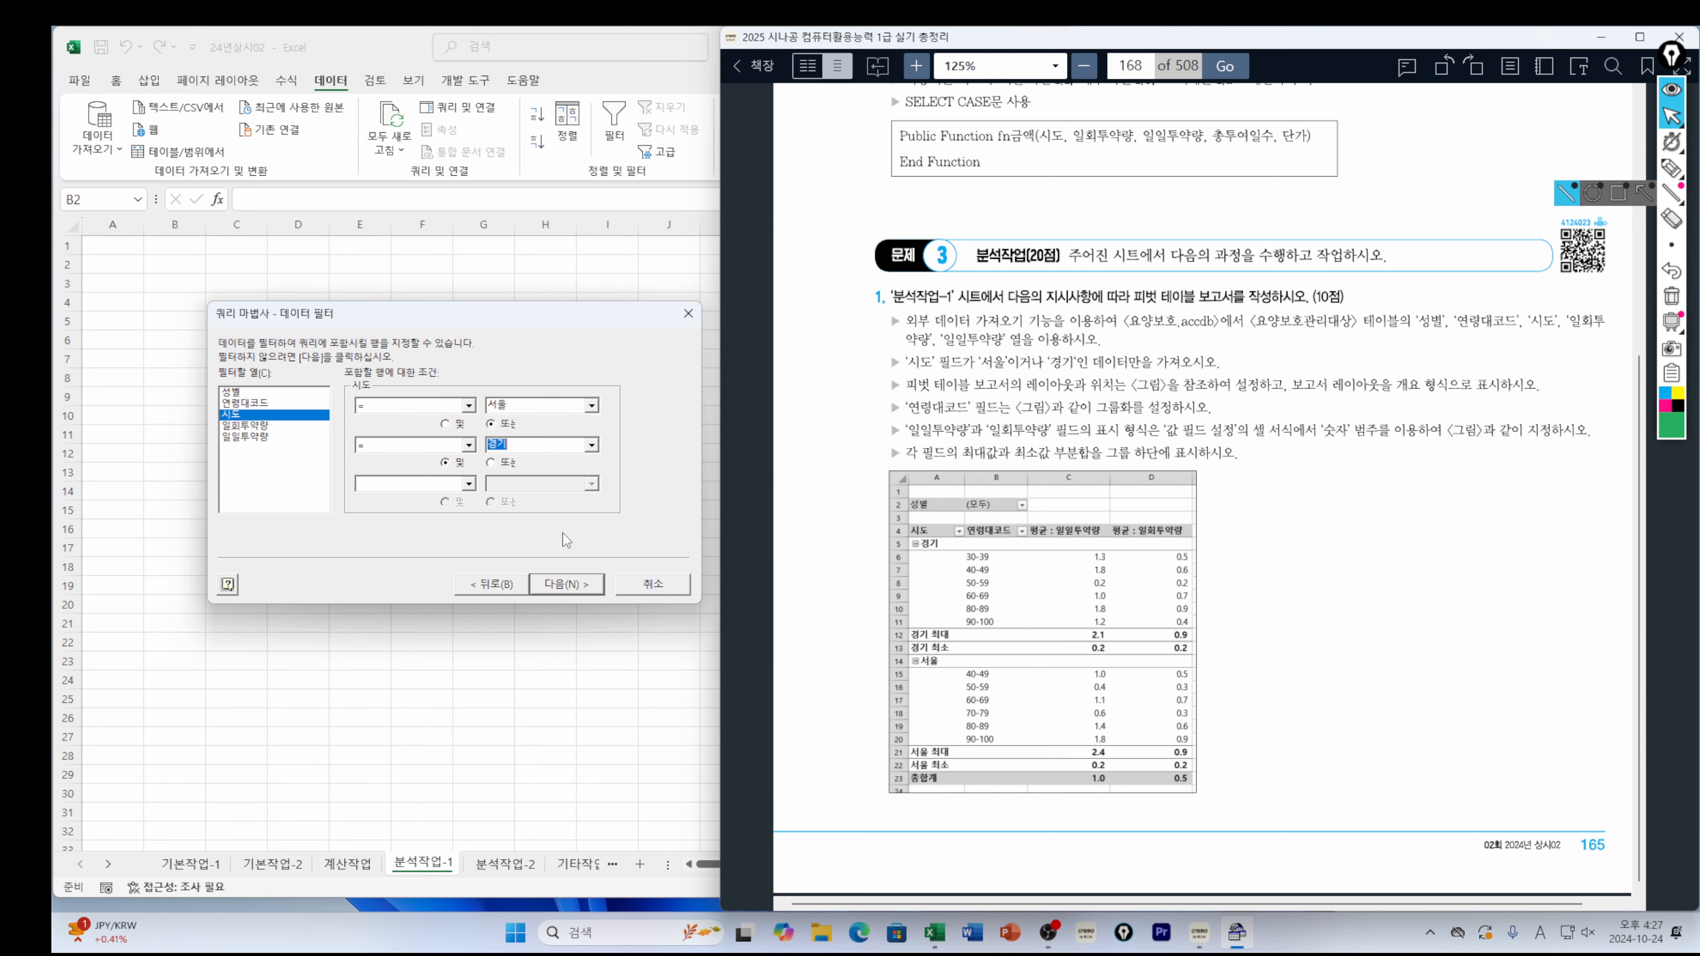
pyautogui.click(576, 594)
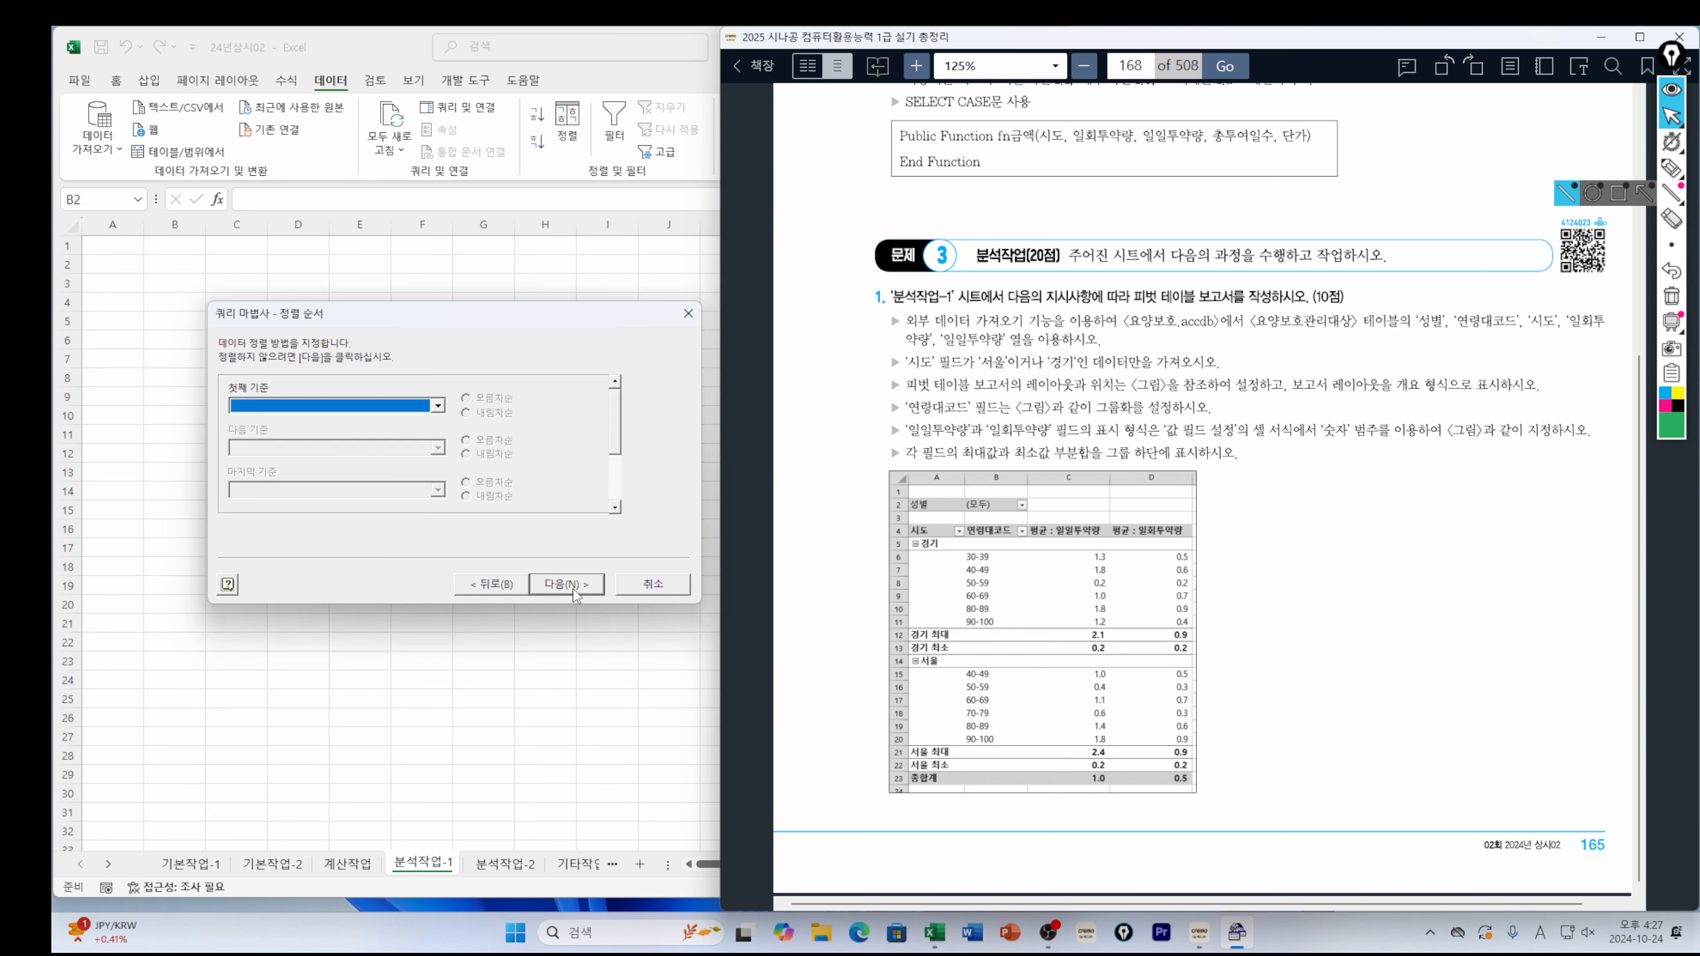
# Skip sorting and return the data to Excel as a pivot table report at cell A4 of the 분석작업-1 sheet
pyautogui.click(574, 584)
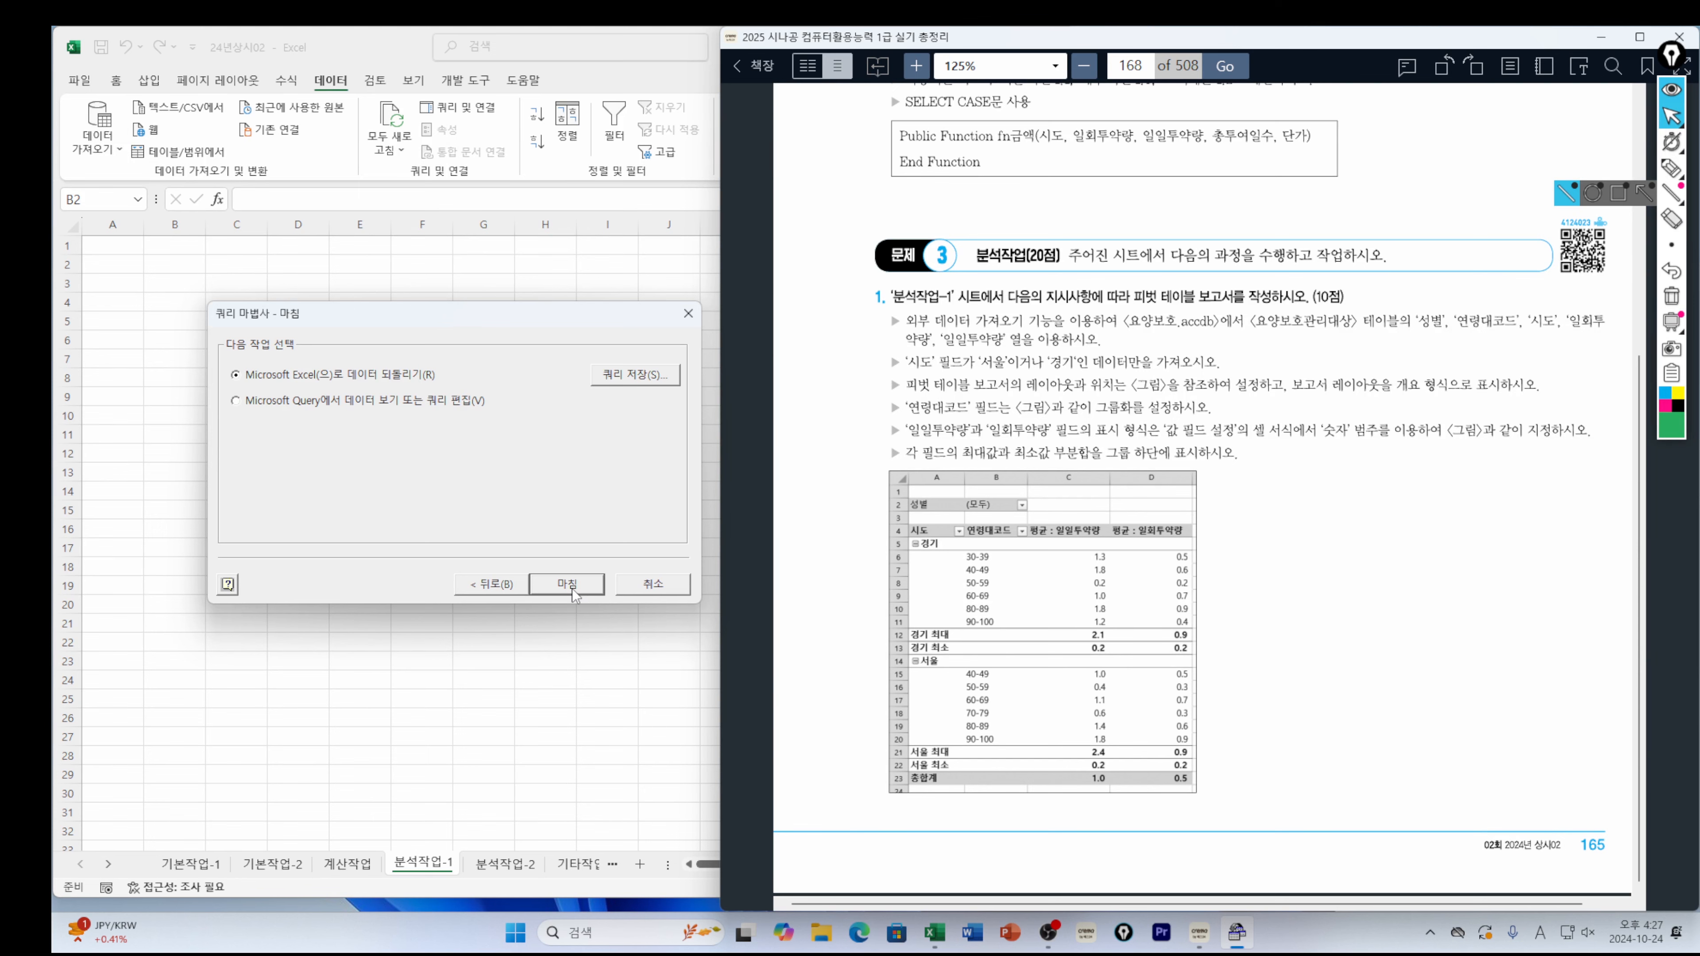
pyautogui.click(569, 585)
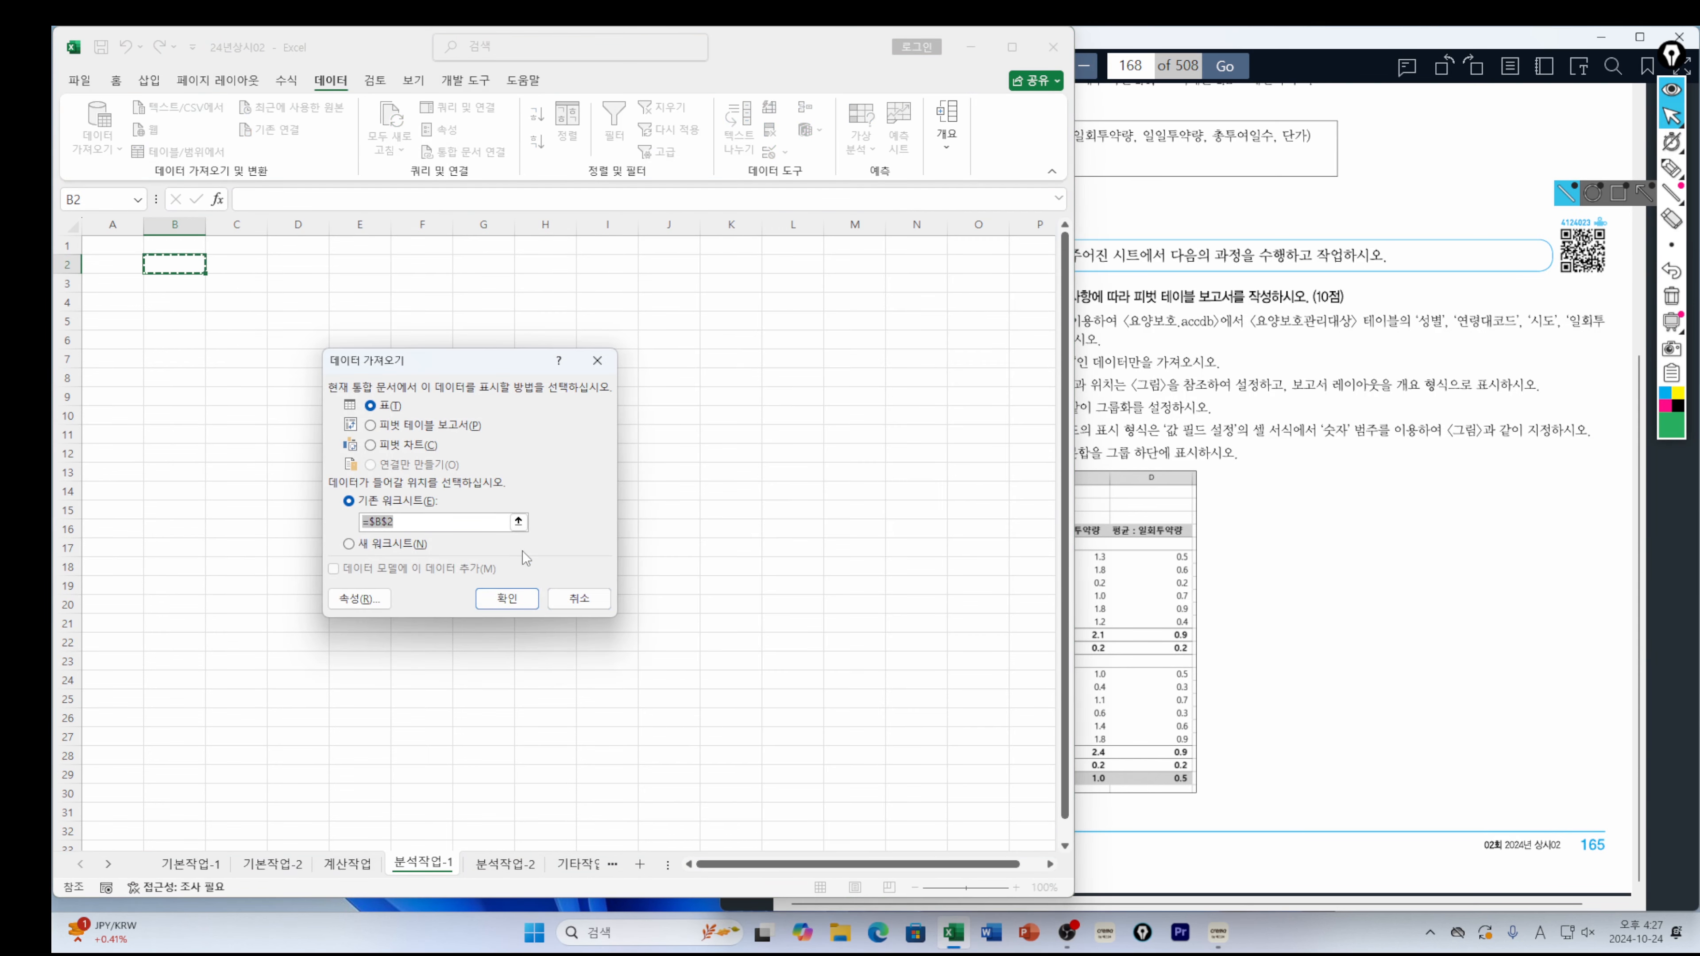
pyautogui.click(414, 427)
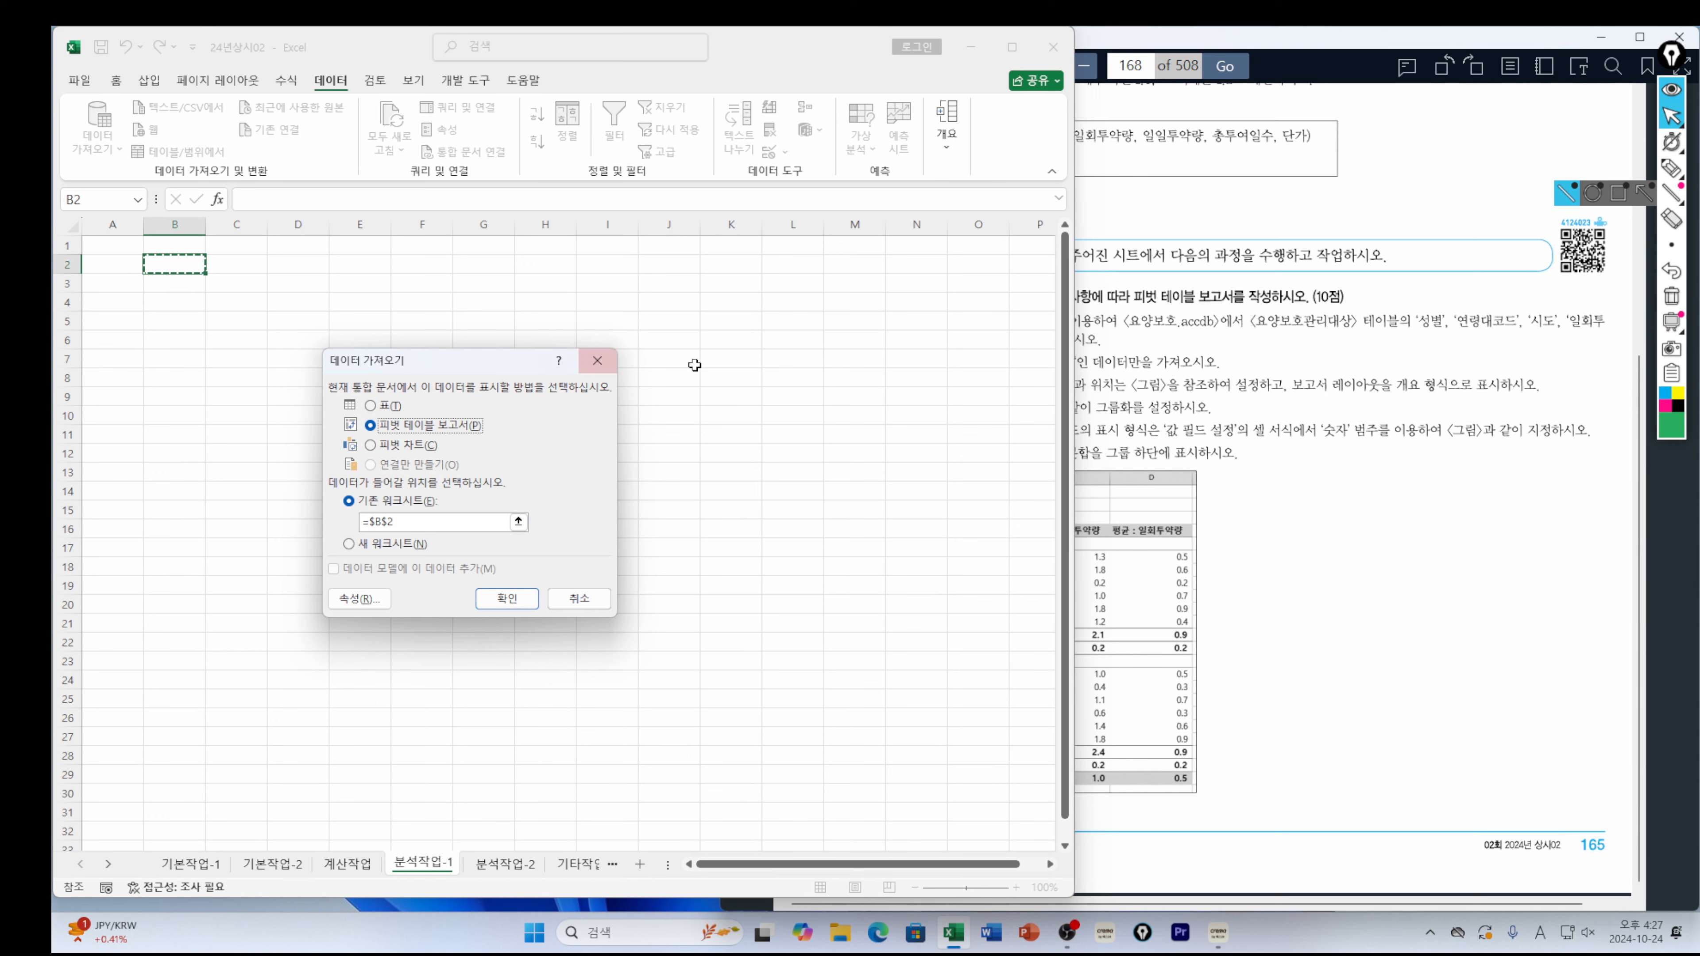
pyautogui.click(1231, 514)
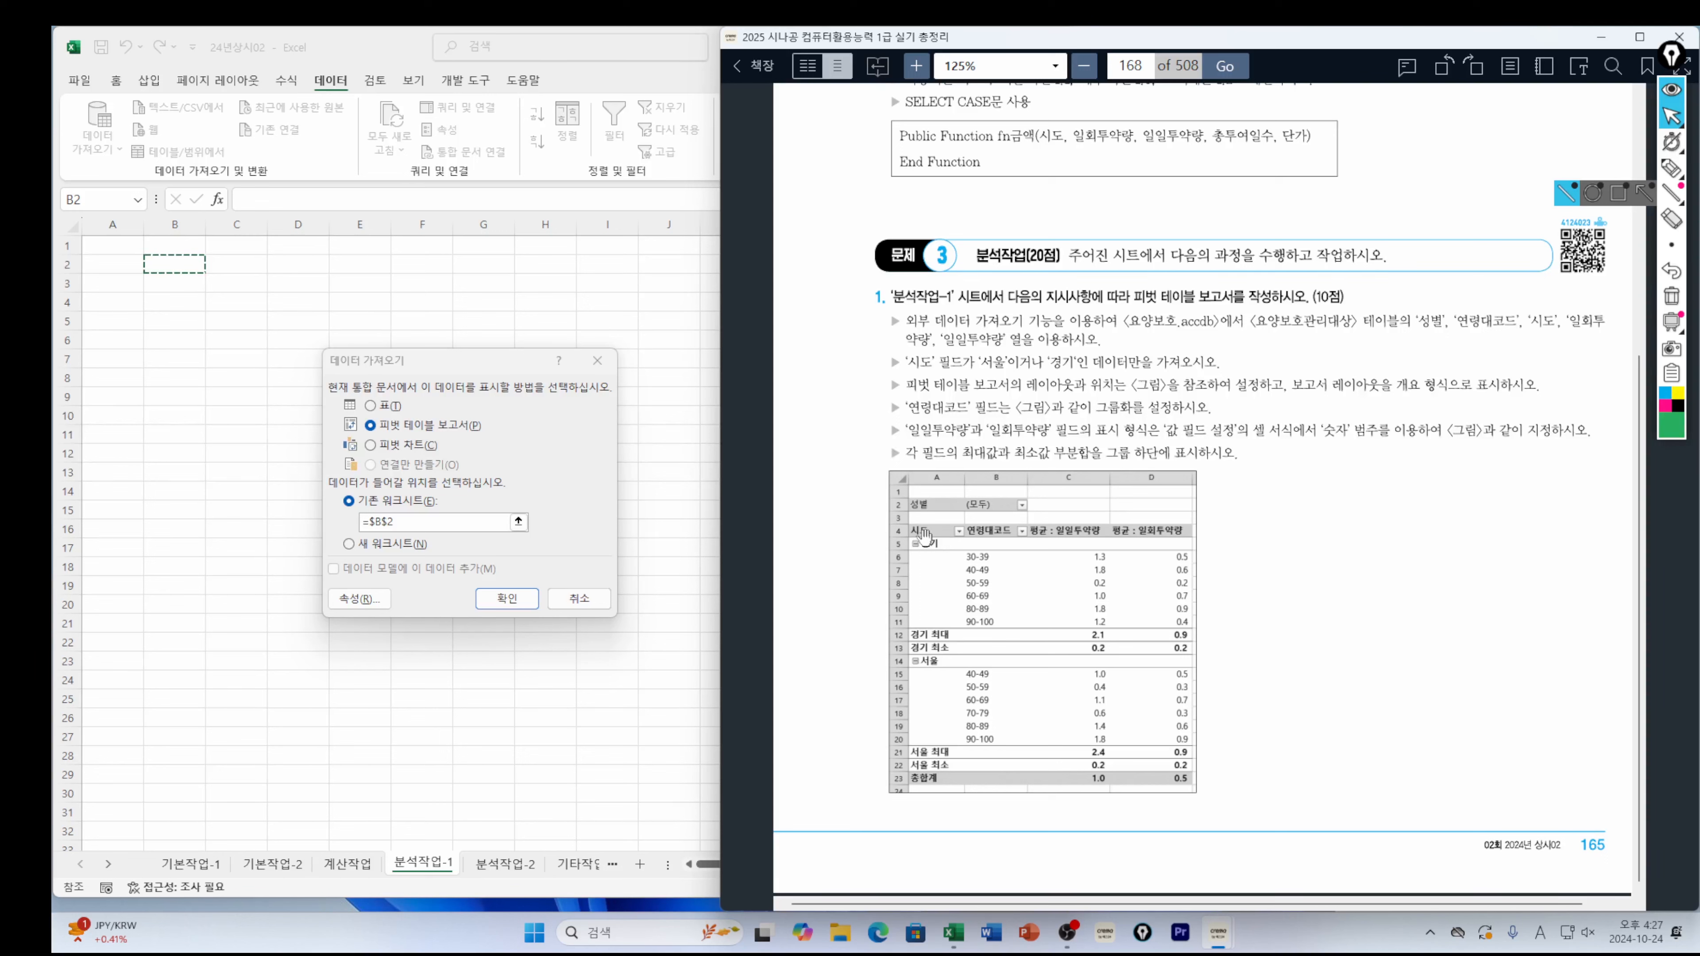
pyautogui.click(405, 522)
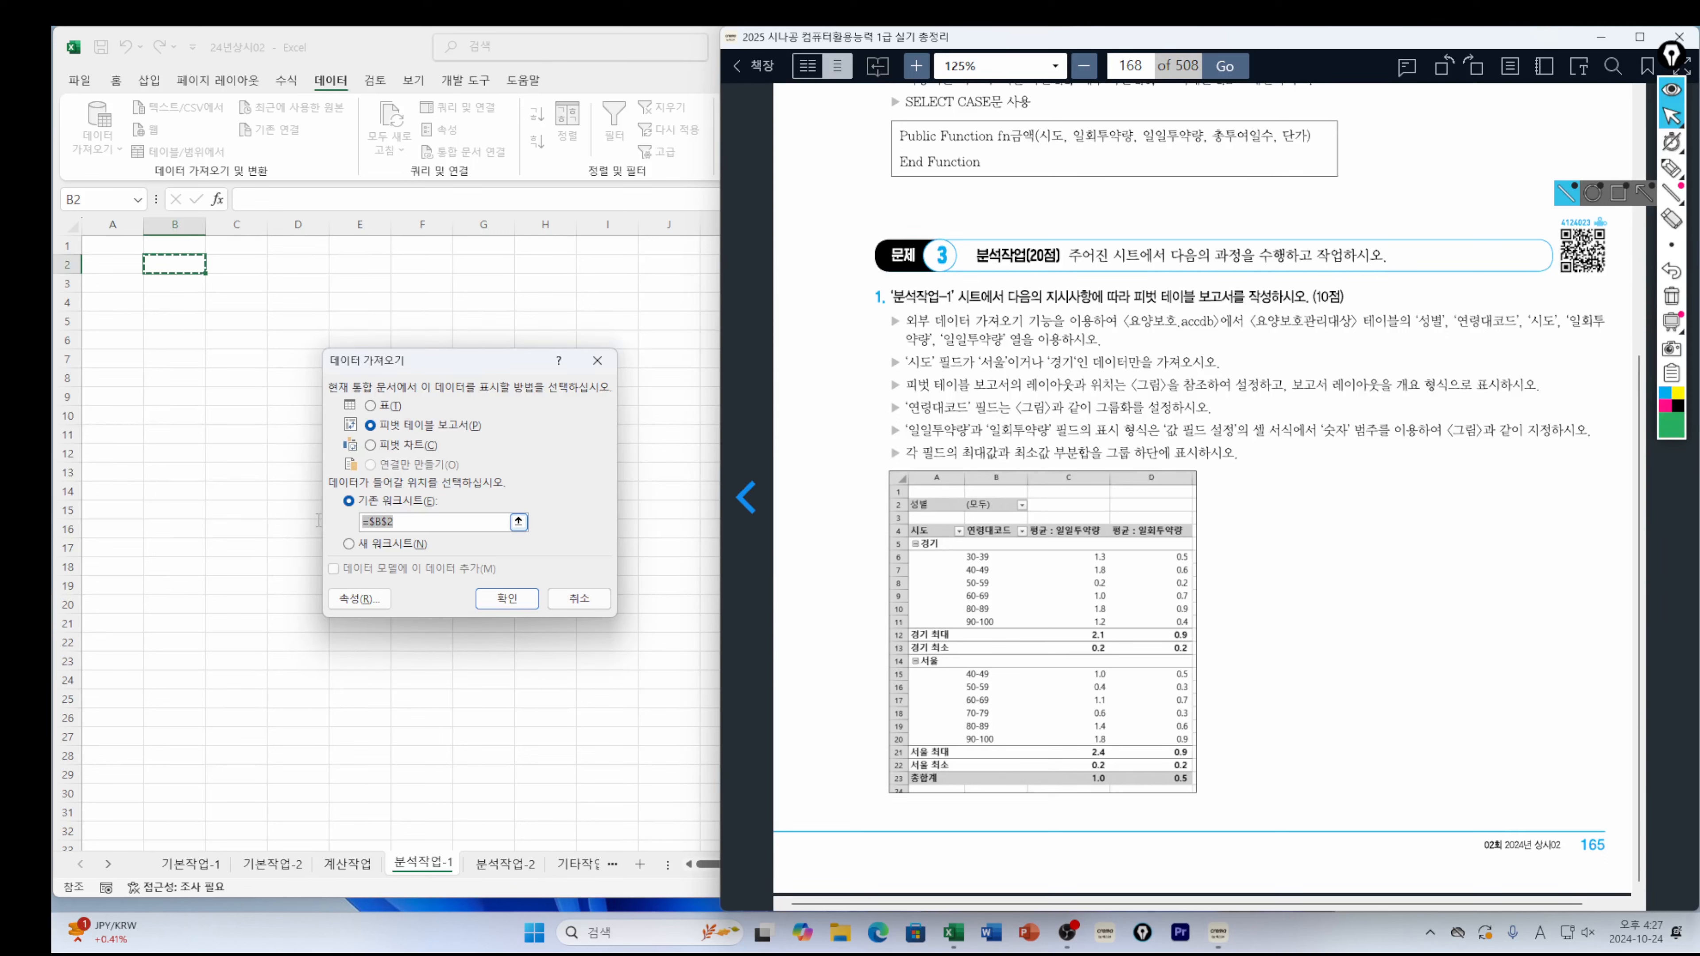
pyautogui.click(110, 309)
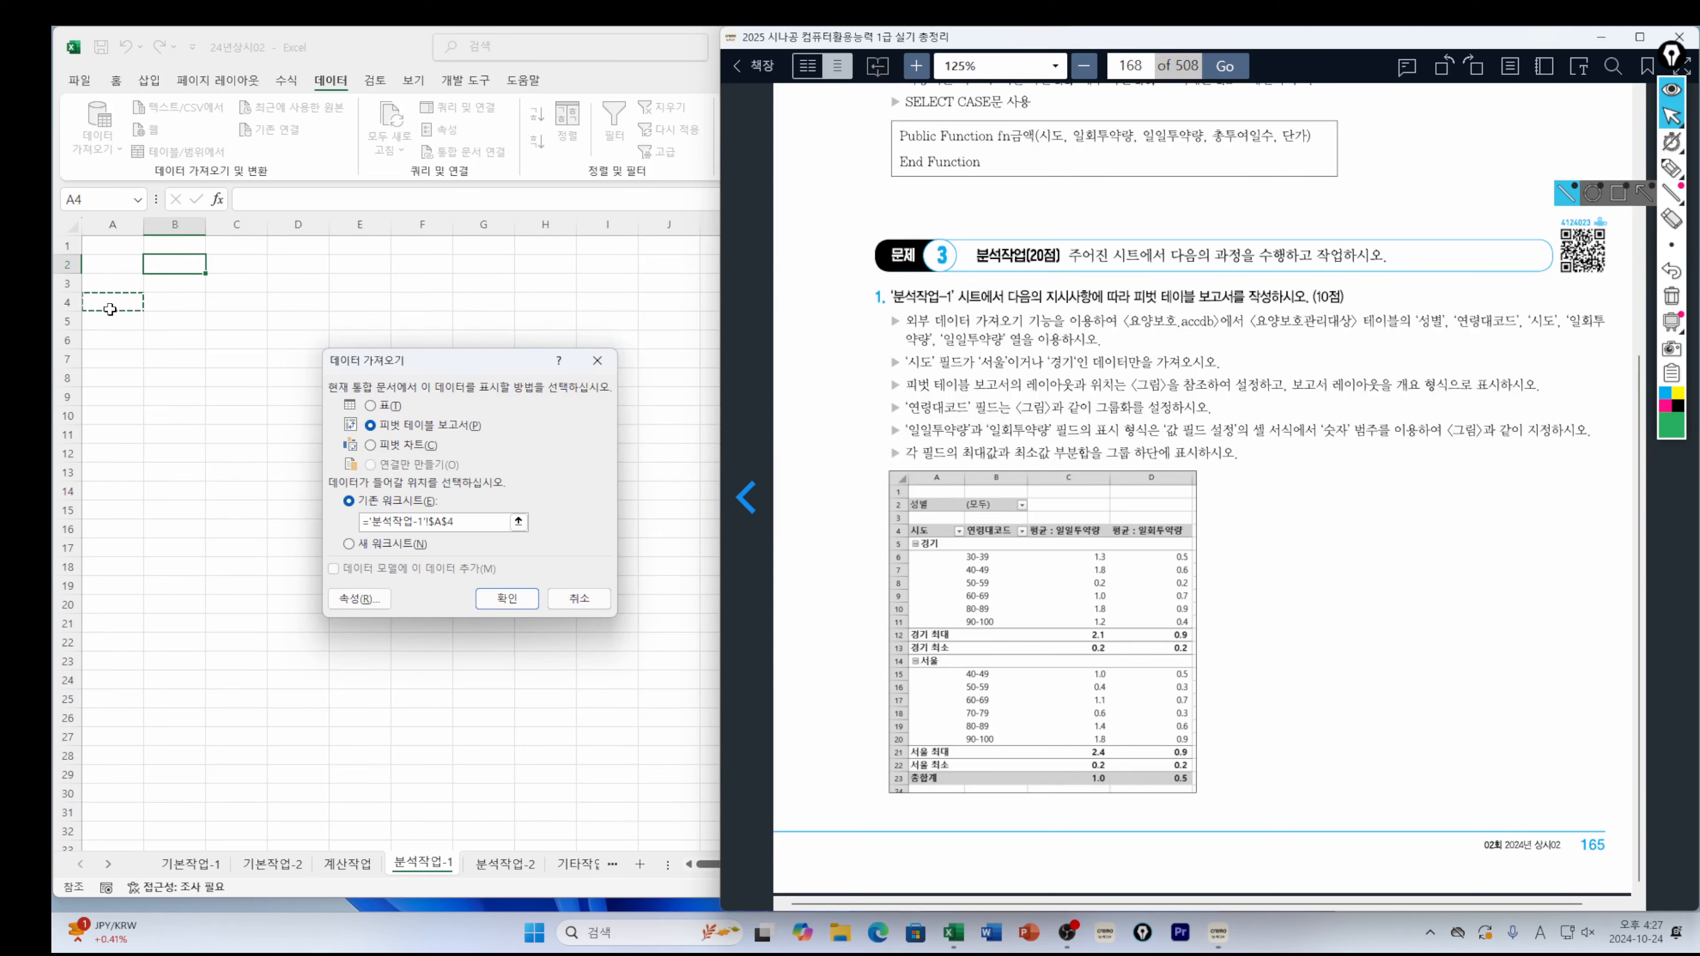
pyautogui.moveTo(472, 522); pyautogui.dragTo(220, 521)
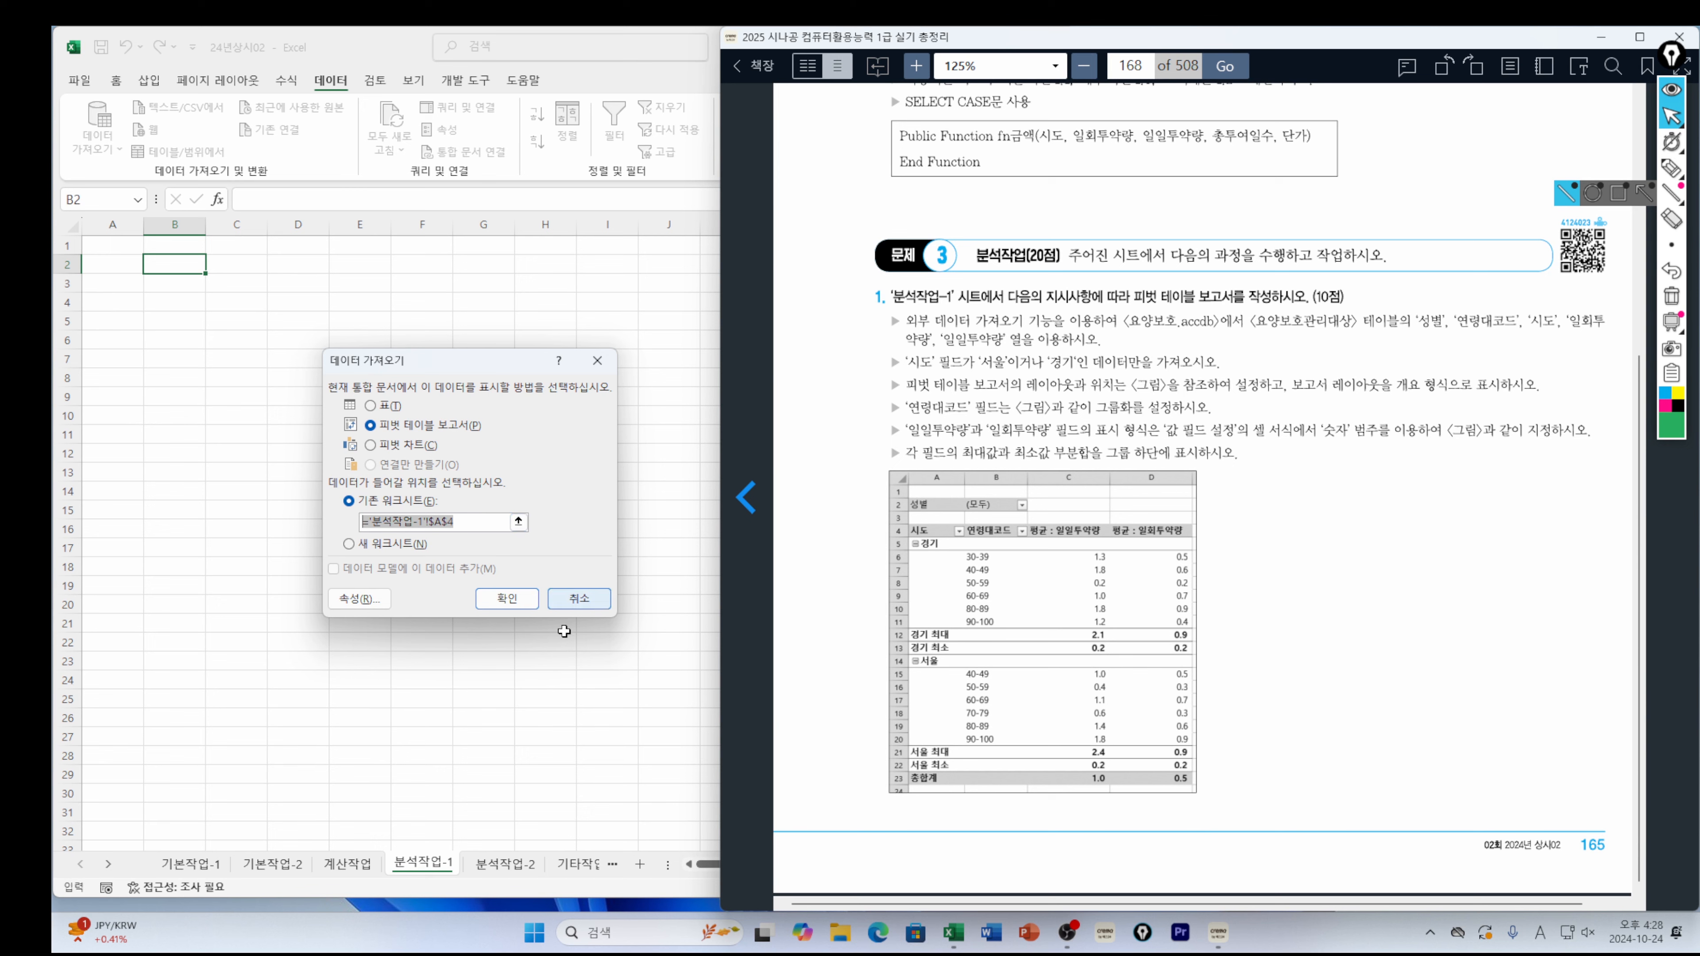
pyautogui.click(506, 598)
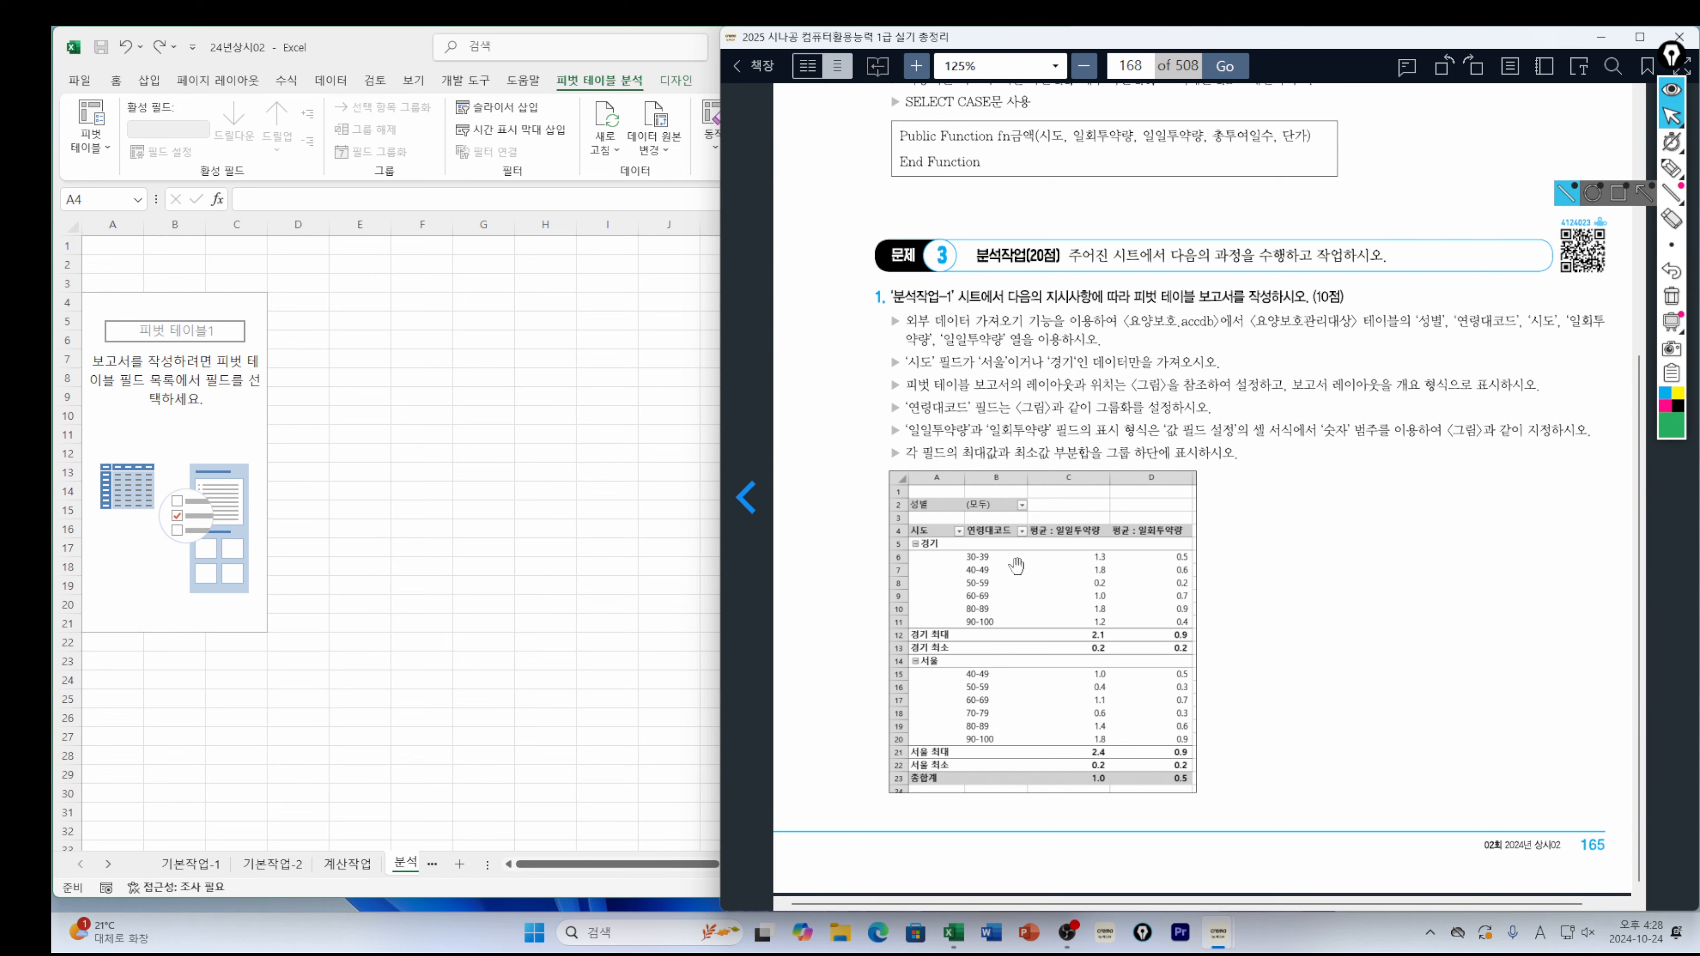
# Set 성별 as the pivot table's filter, 시도 and 연령대코드 as rows, and 일일투약량 and 일회투약량 as values
pyautogui.click(254, 436)
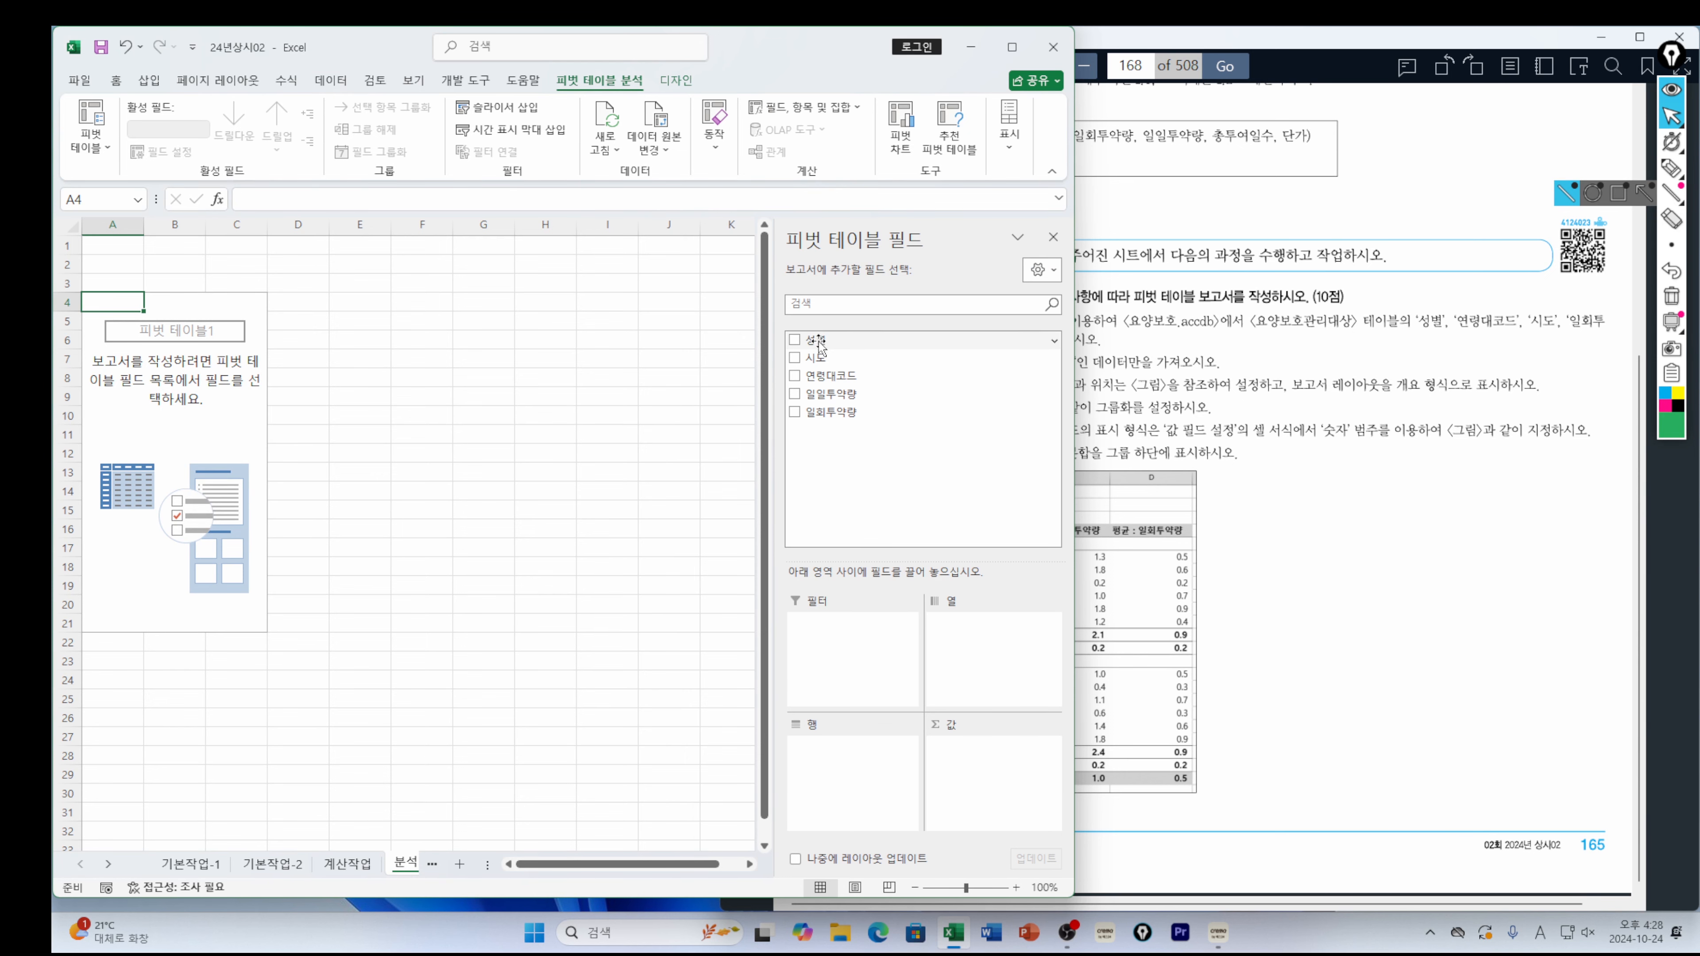
pyautogui.moveTo(820, 342); pyautogui.dragTo(822, 633)
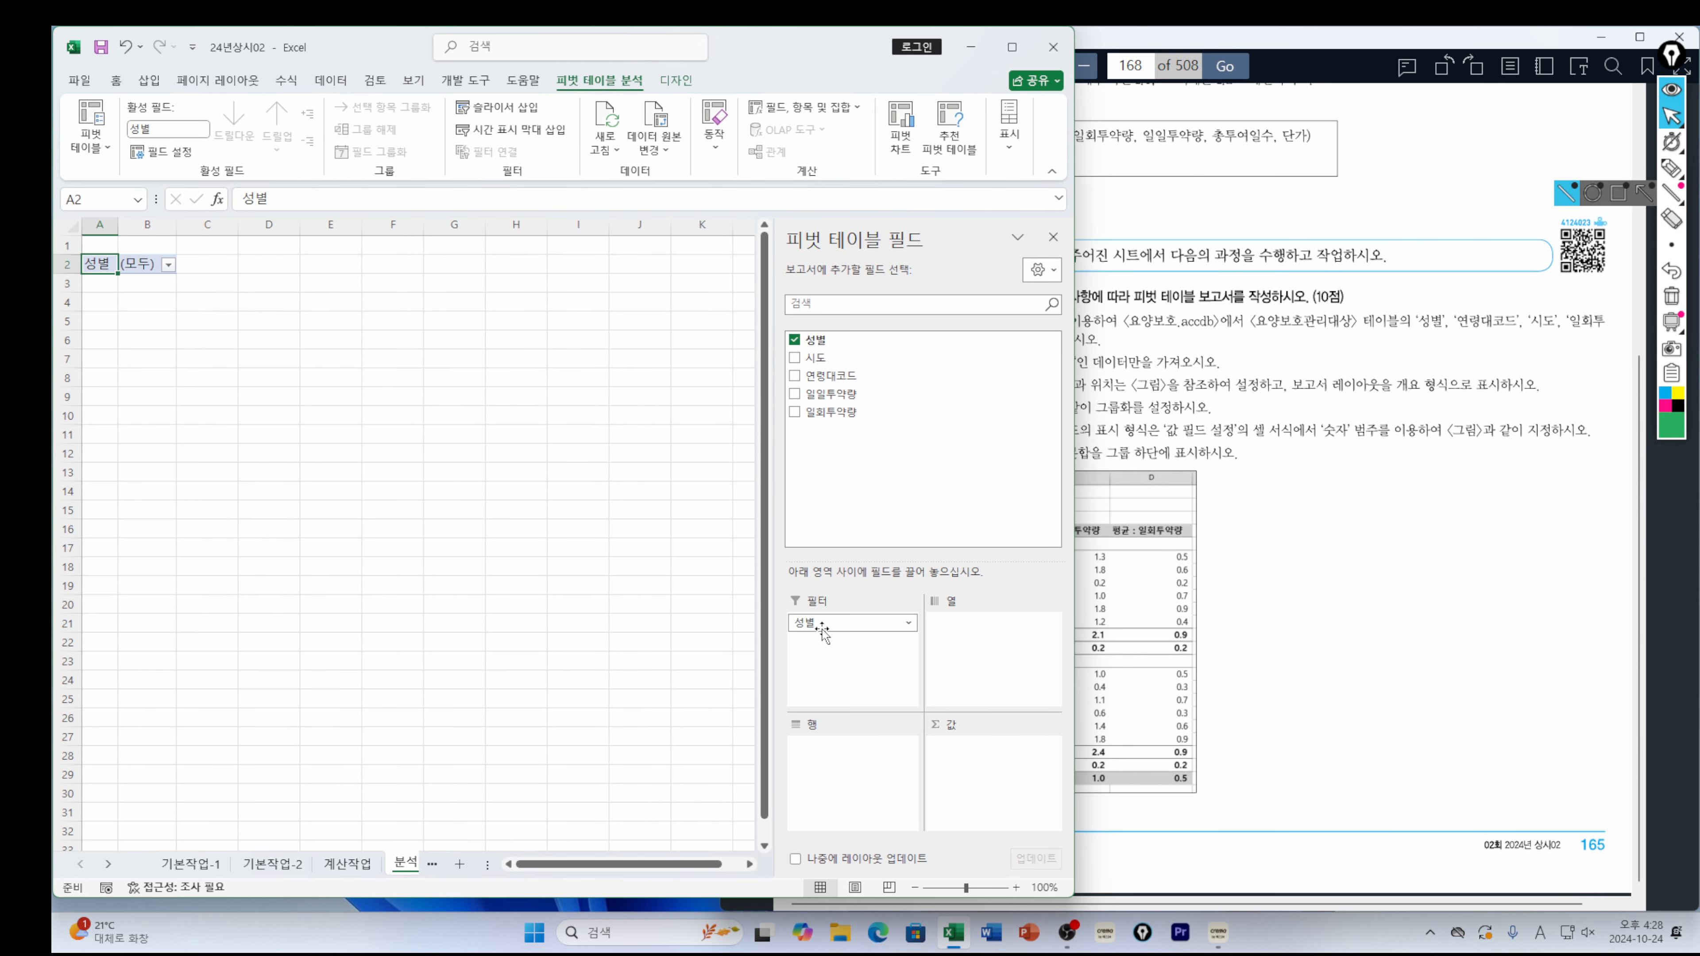
pyautogui.moveTo(818, 359); pyautogui.dragTo(817, 760)
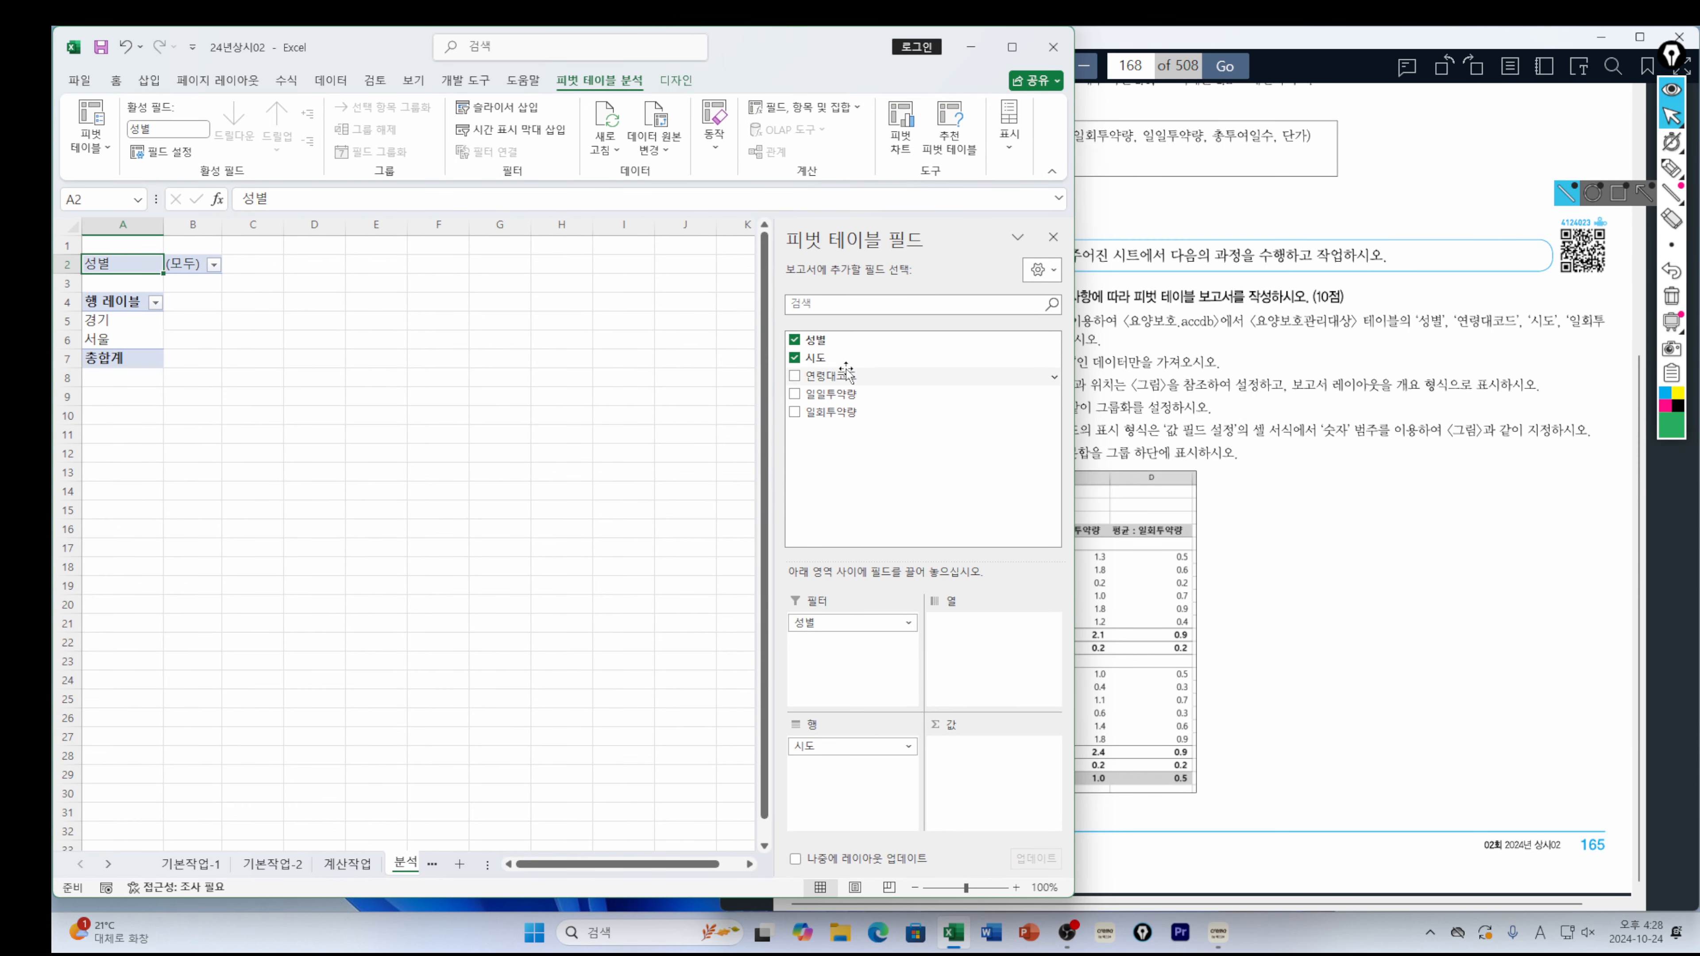
pyautogui.moveTo(846, 371); pyautogui.dragTo(834, 777)
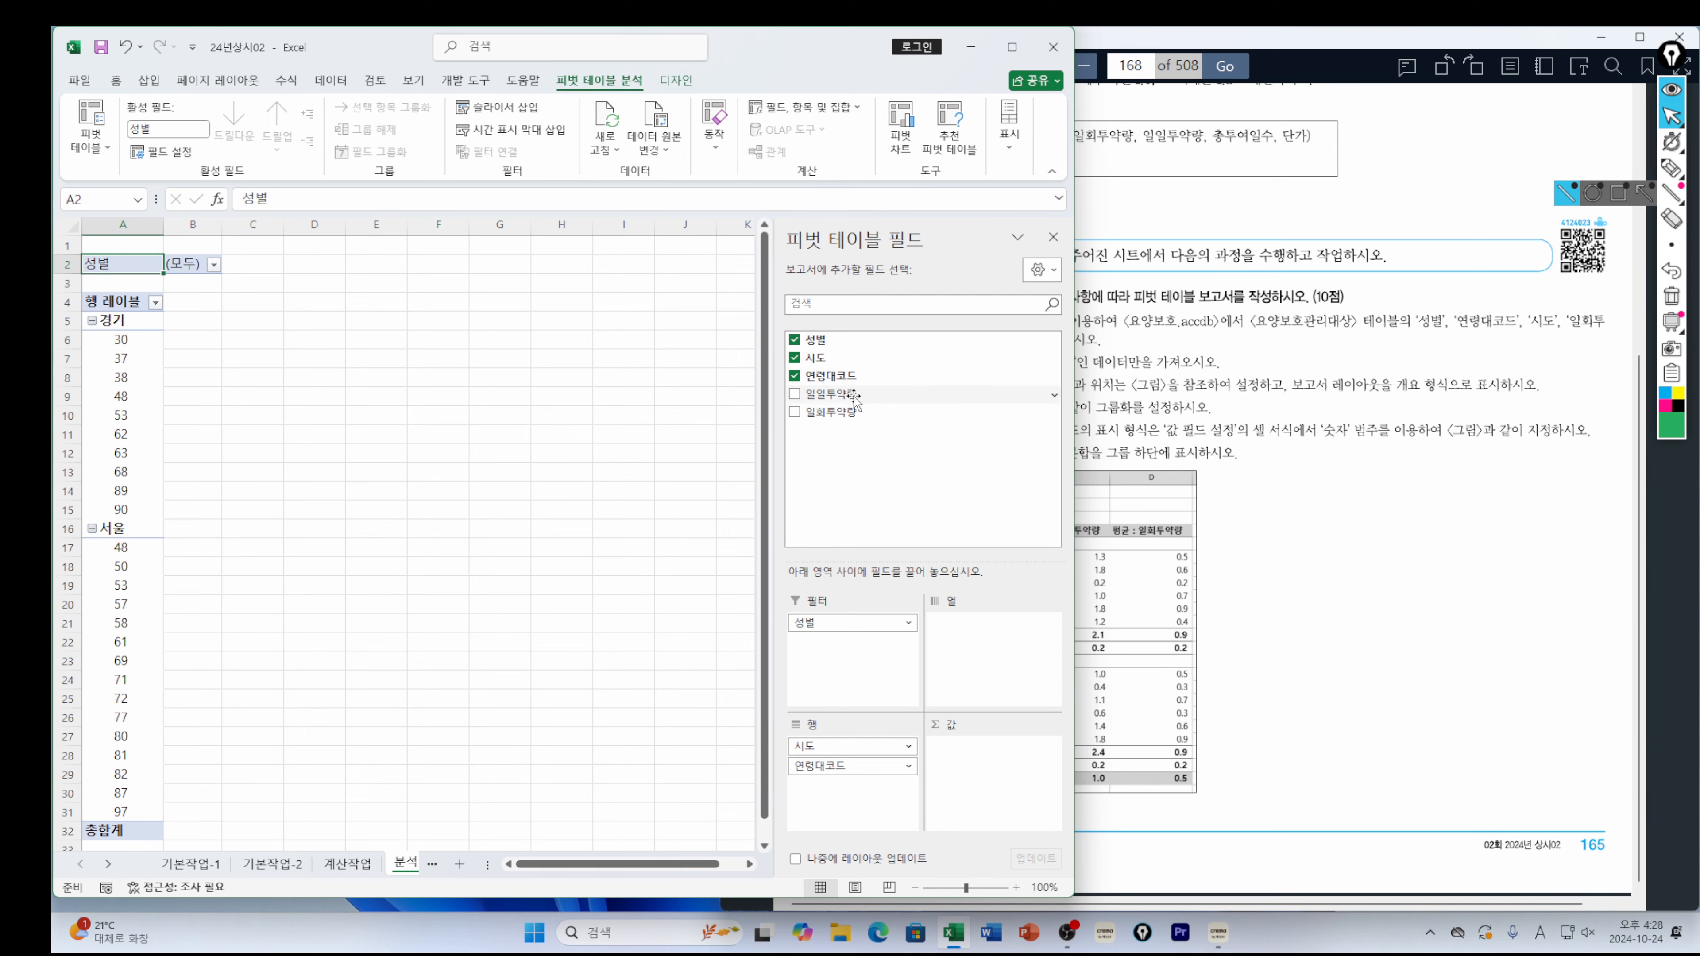
pyautogui.moveTo(850, 400); pyautogui.dragTo(987, 767)
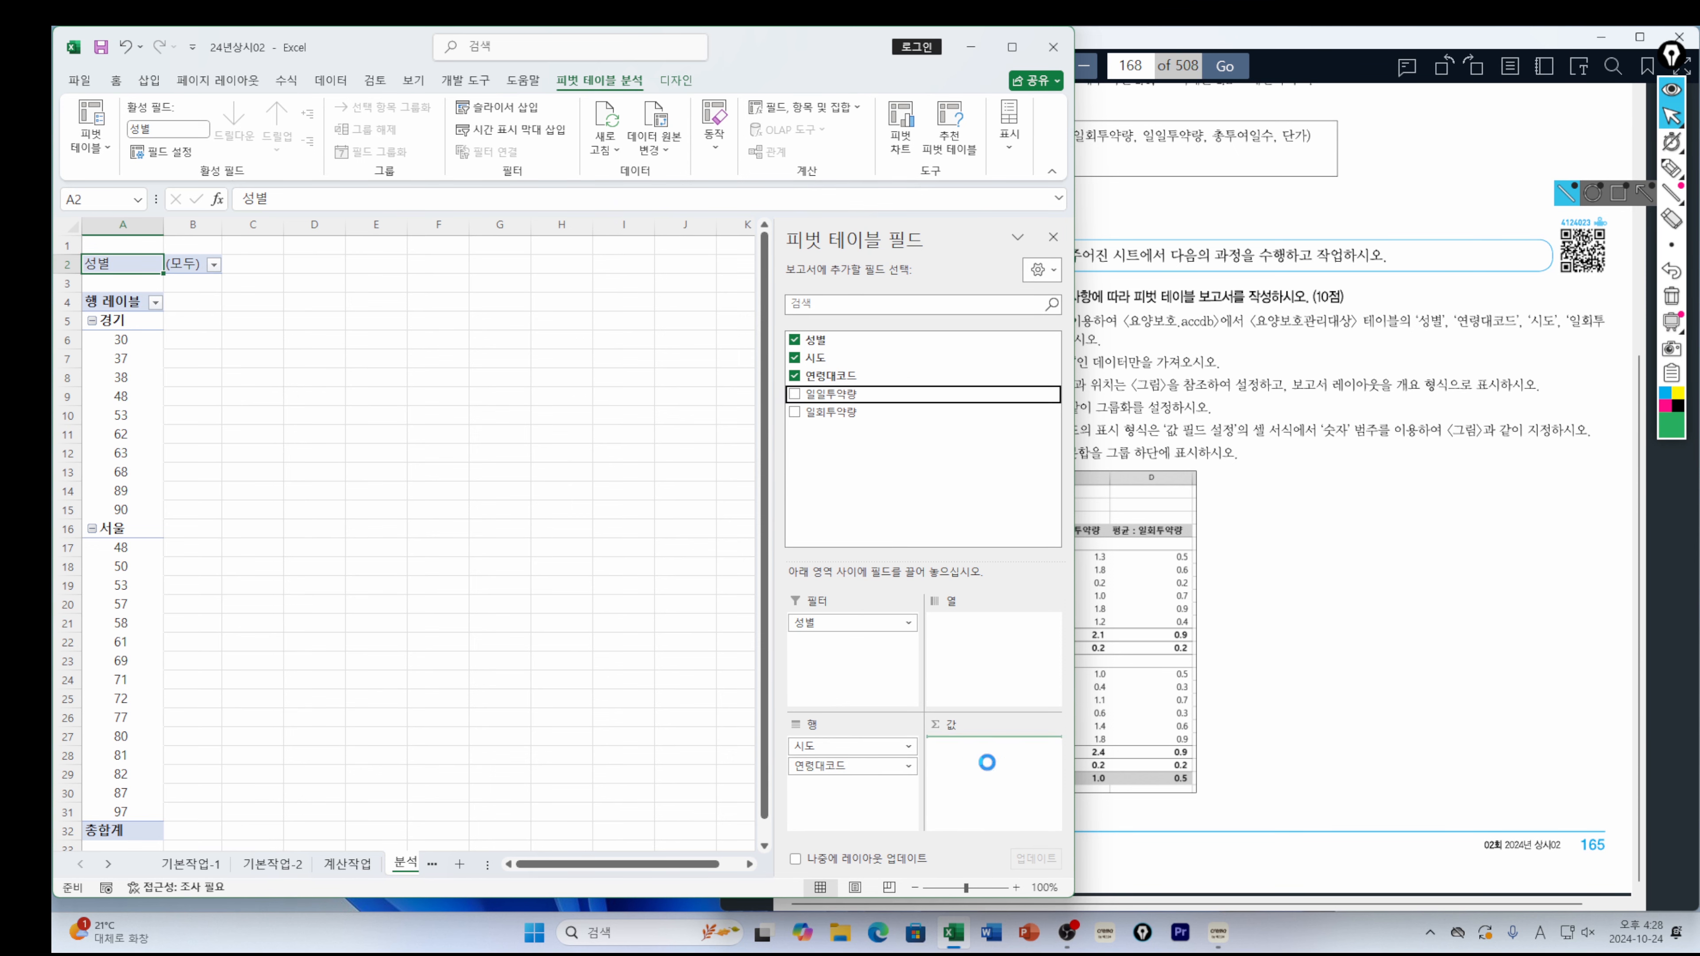
pyautogui.moveTo(830, 418); pyautogui.dragTo(971, 781)
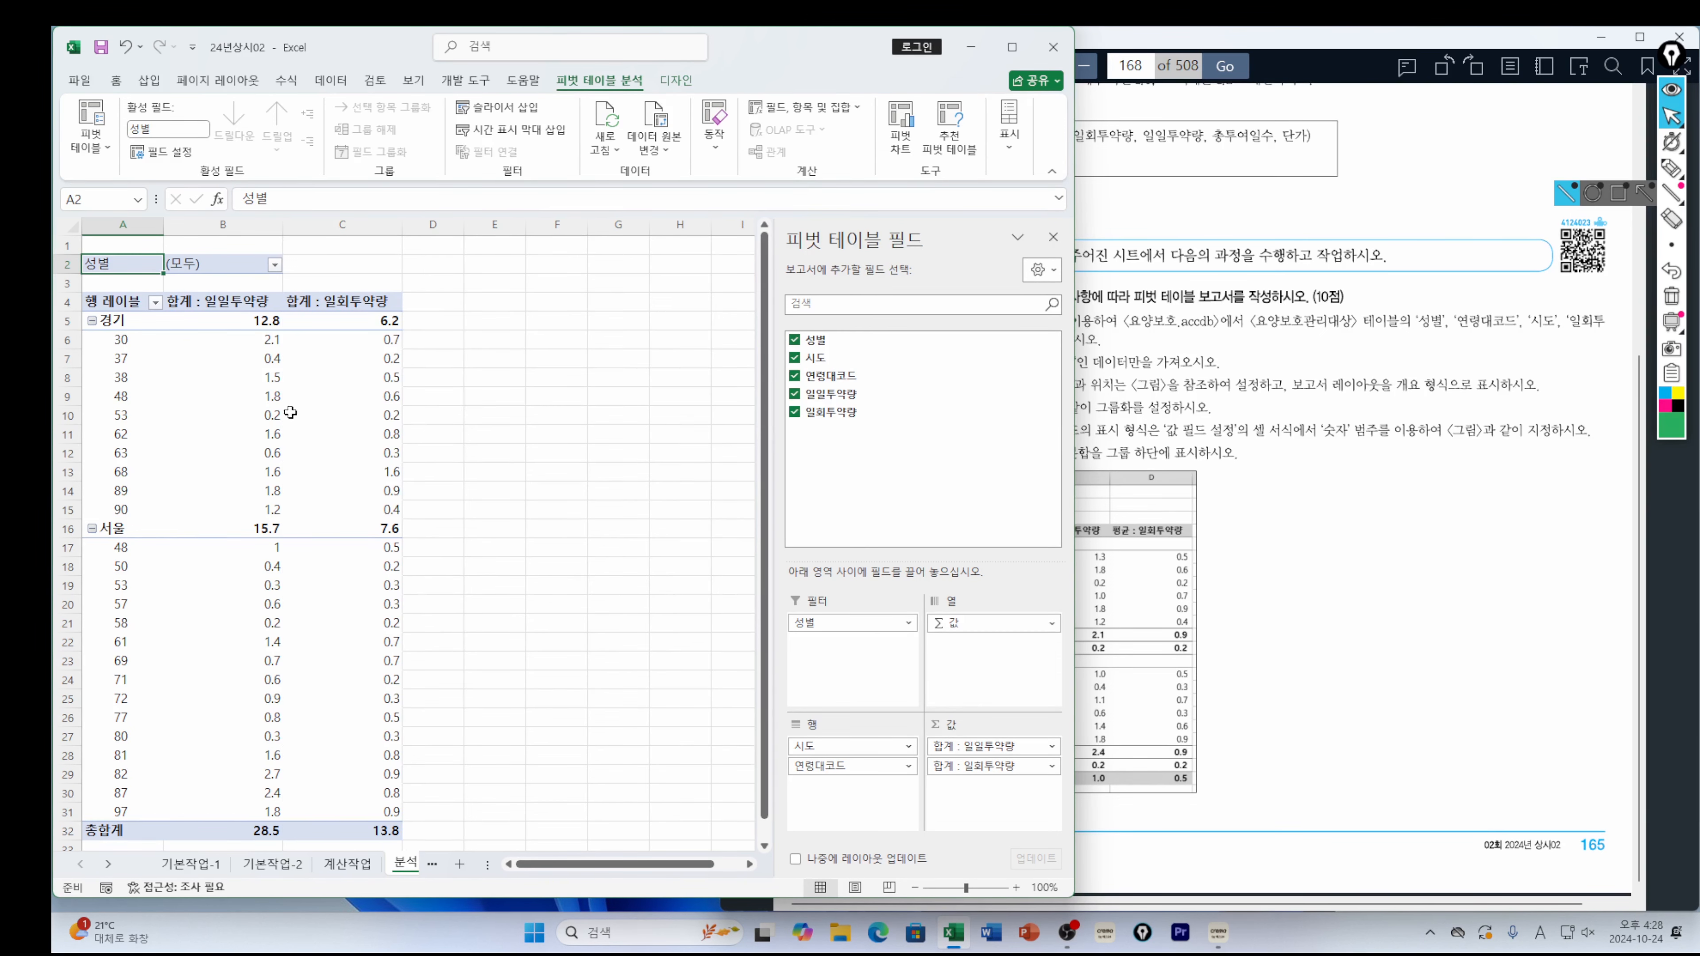
# Check the layout requirement in the exam document and display the pivot table report in outline form (개요 형식)
pyautogui.click(1131, 427)
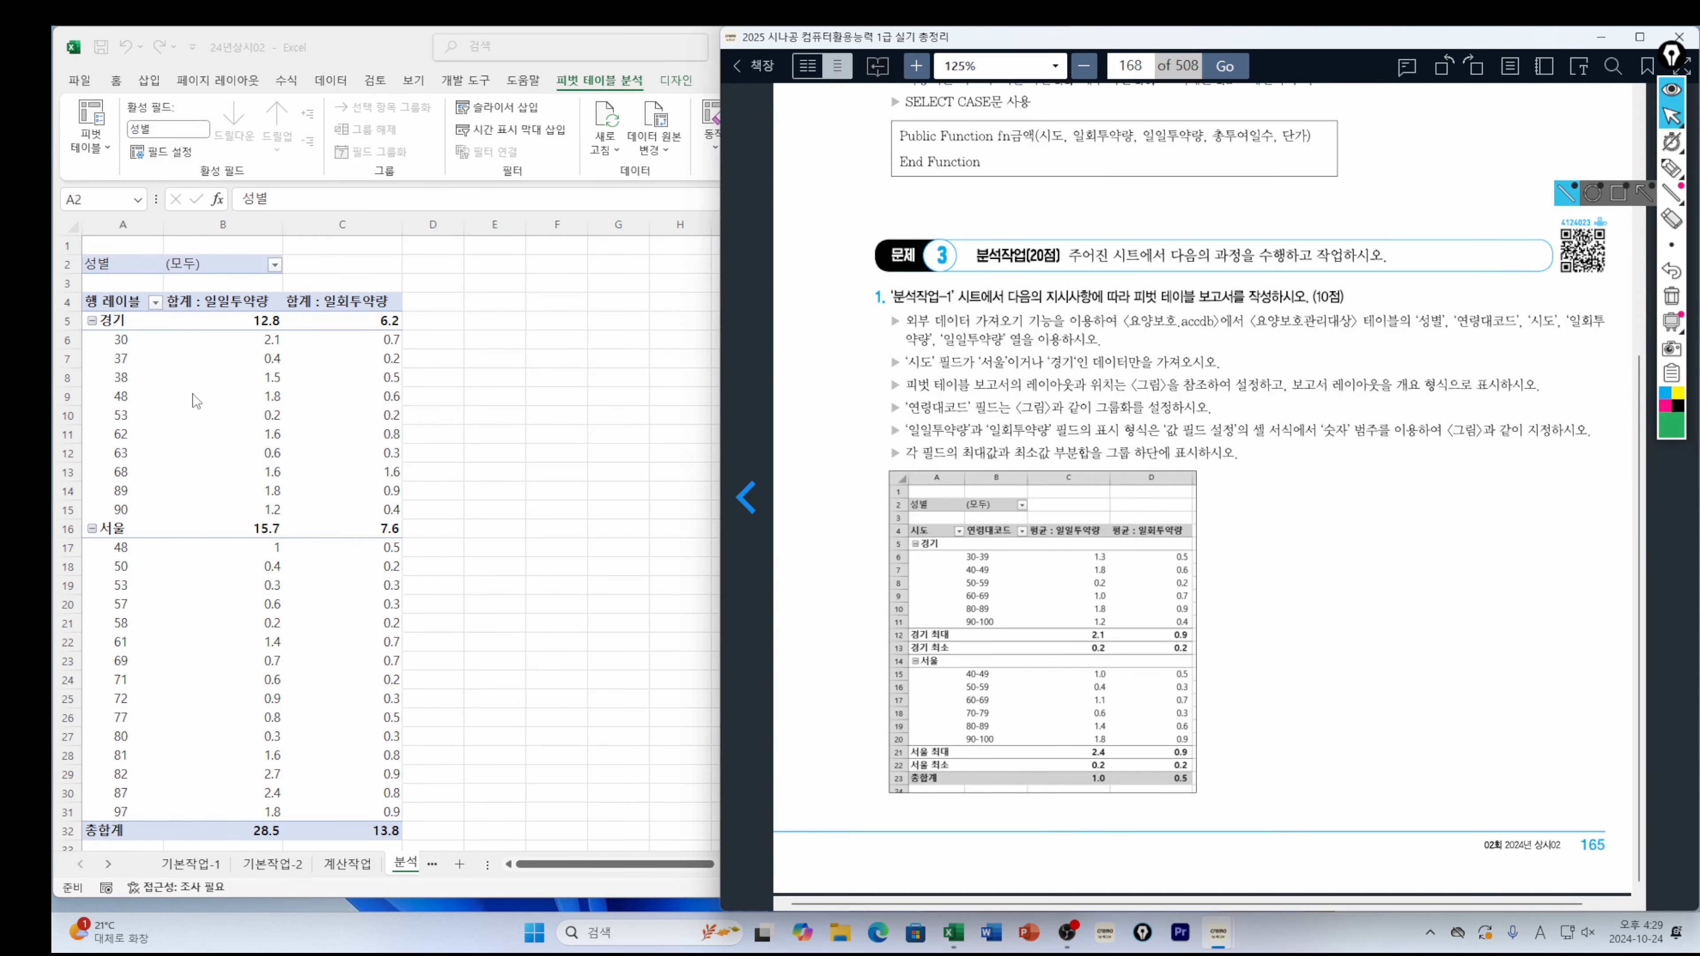
pyautogui.click(231, 318)
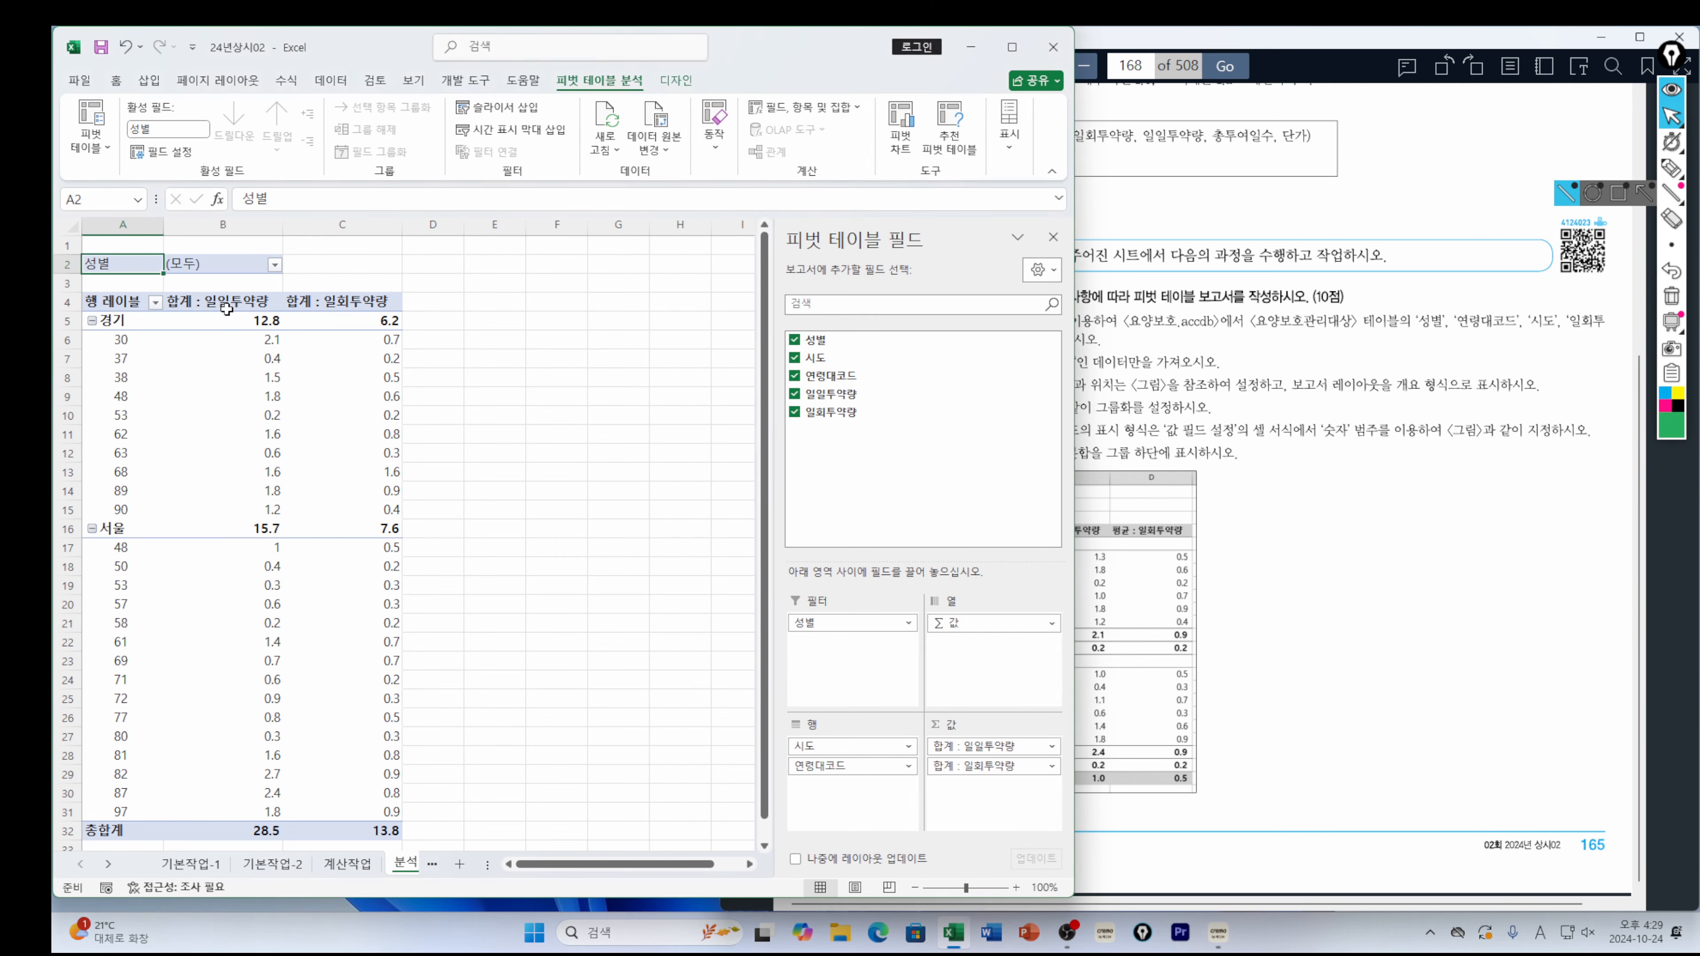
pyautogui.click(224, 301)
pyautogui.click(685, 81)
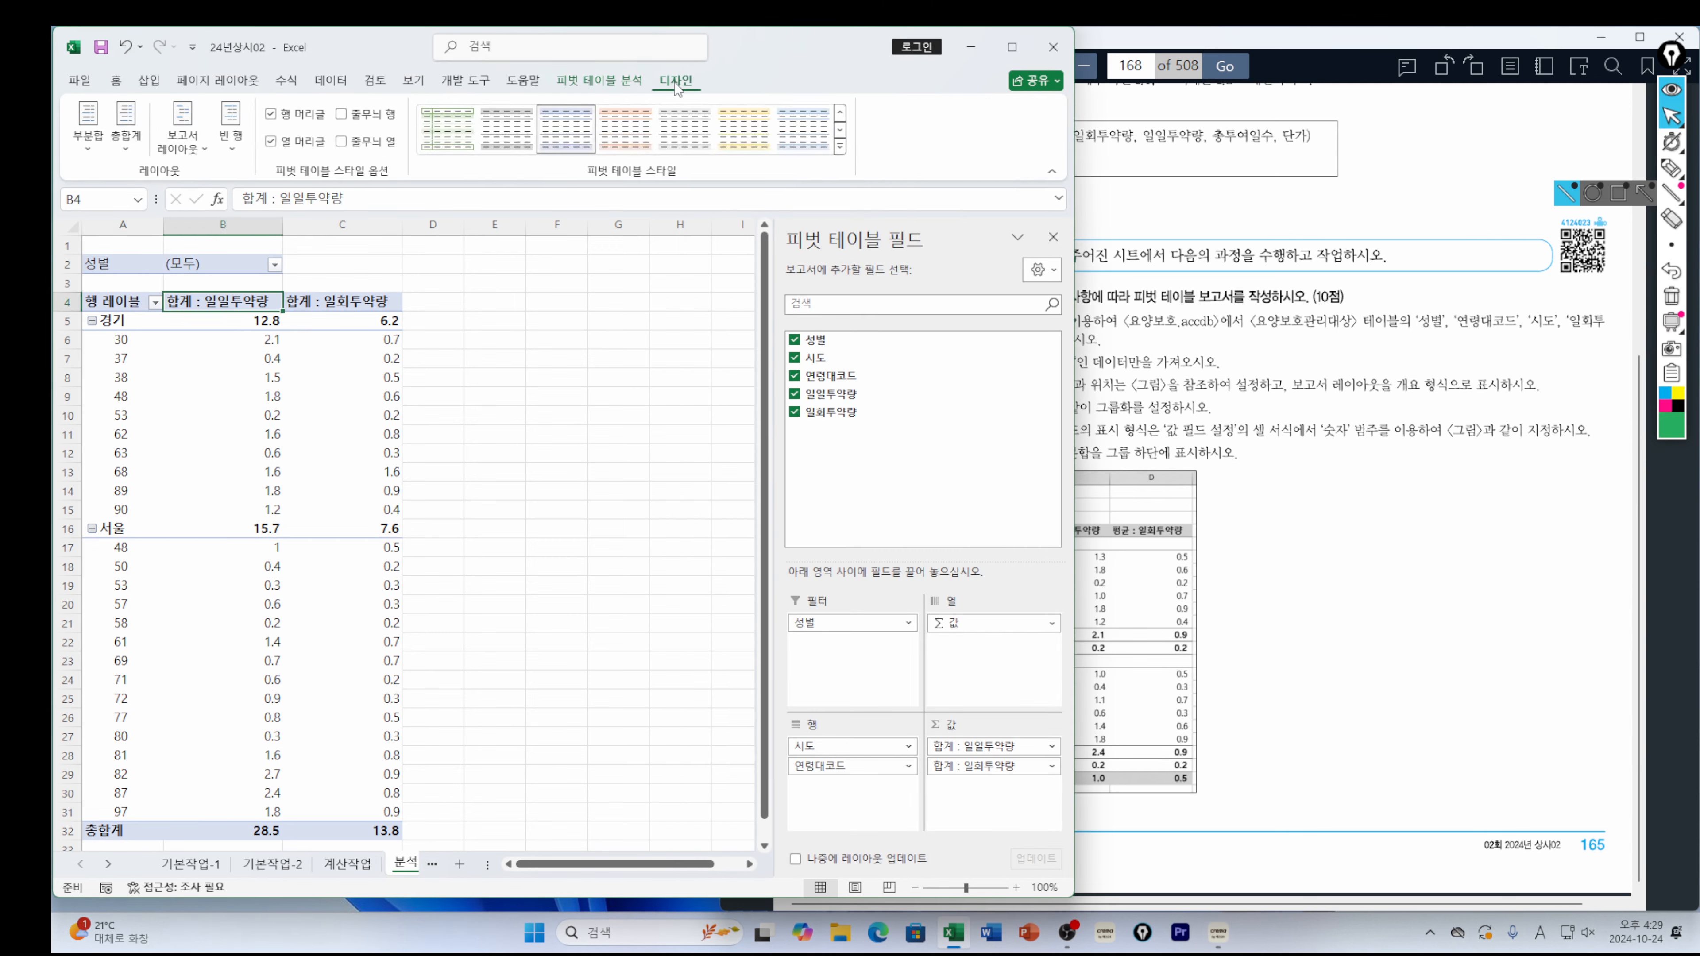
pyautogui.click(200, 155)
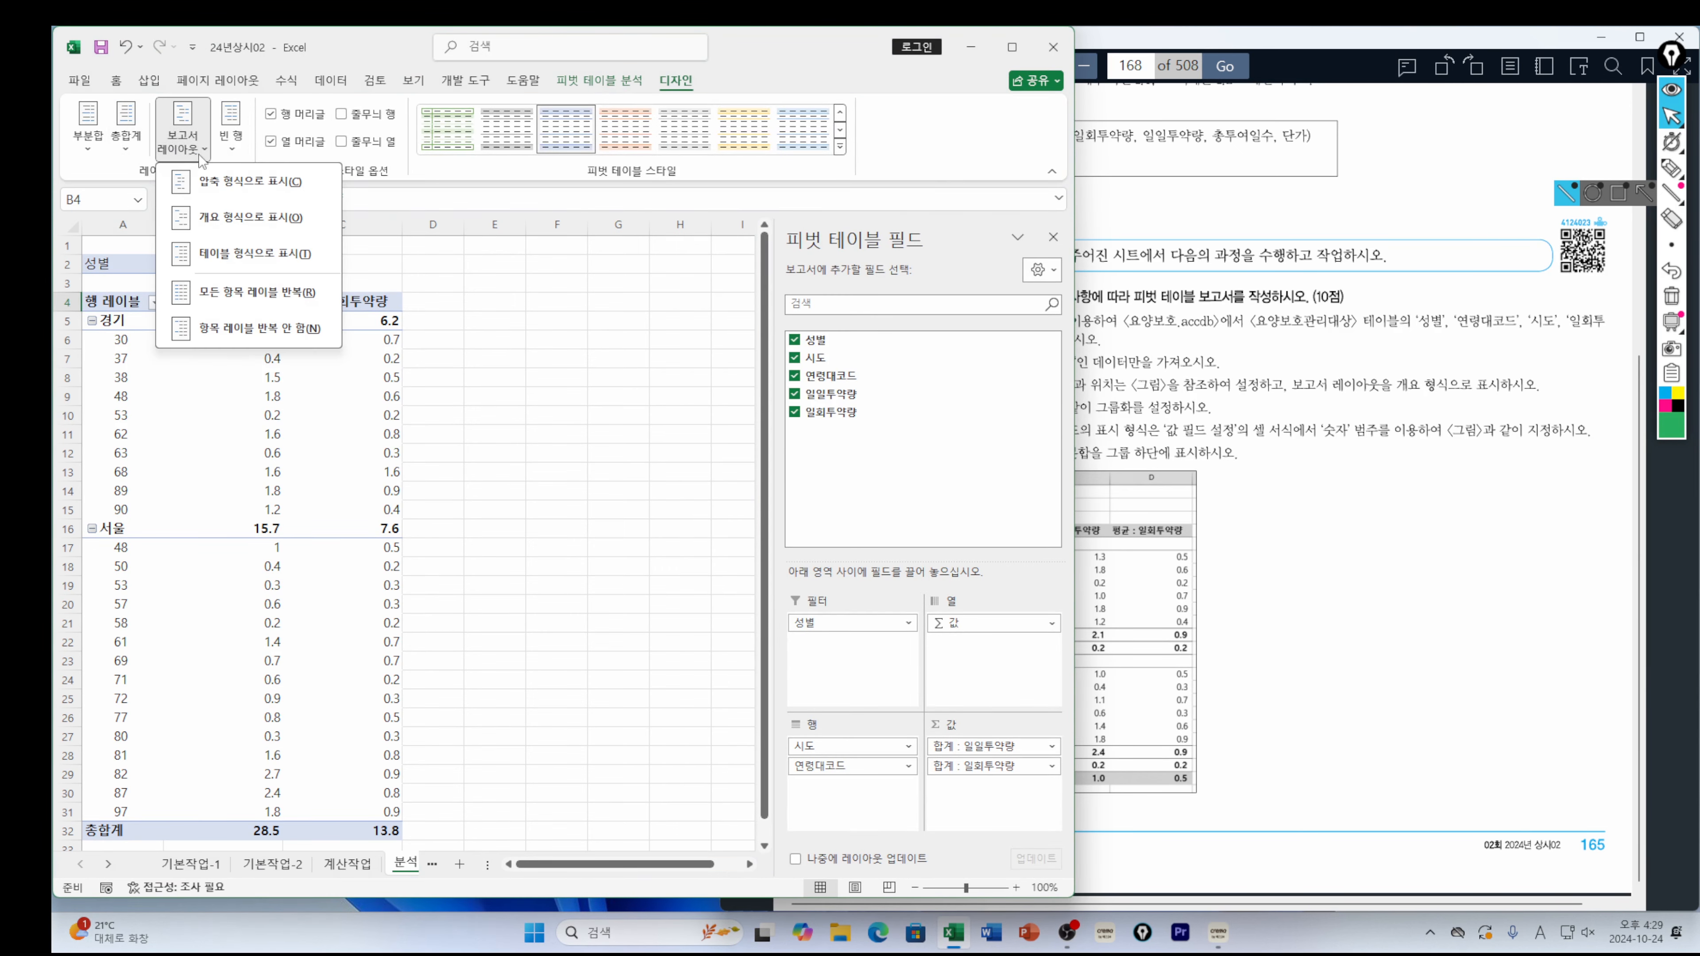
pyautogui.click(227, 224)
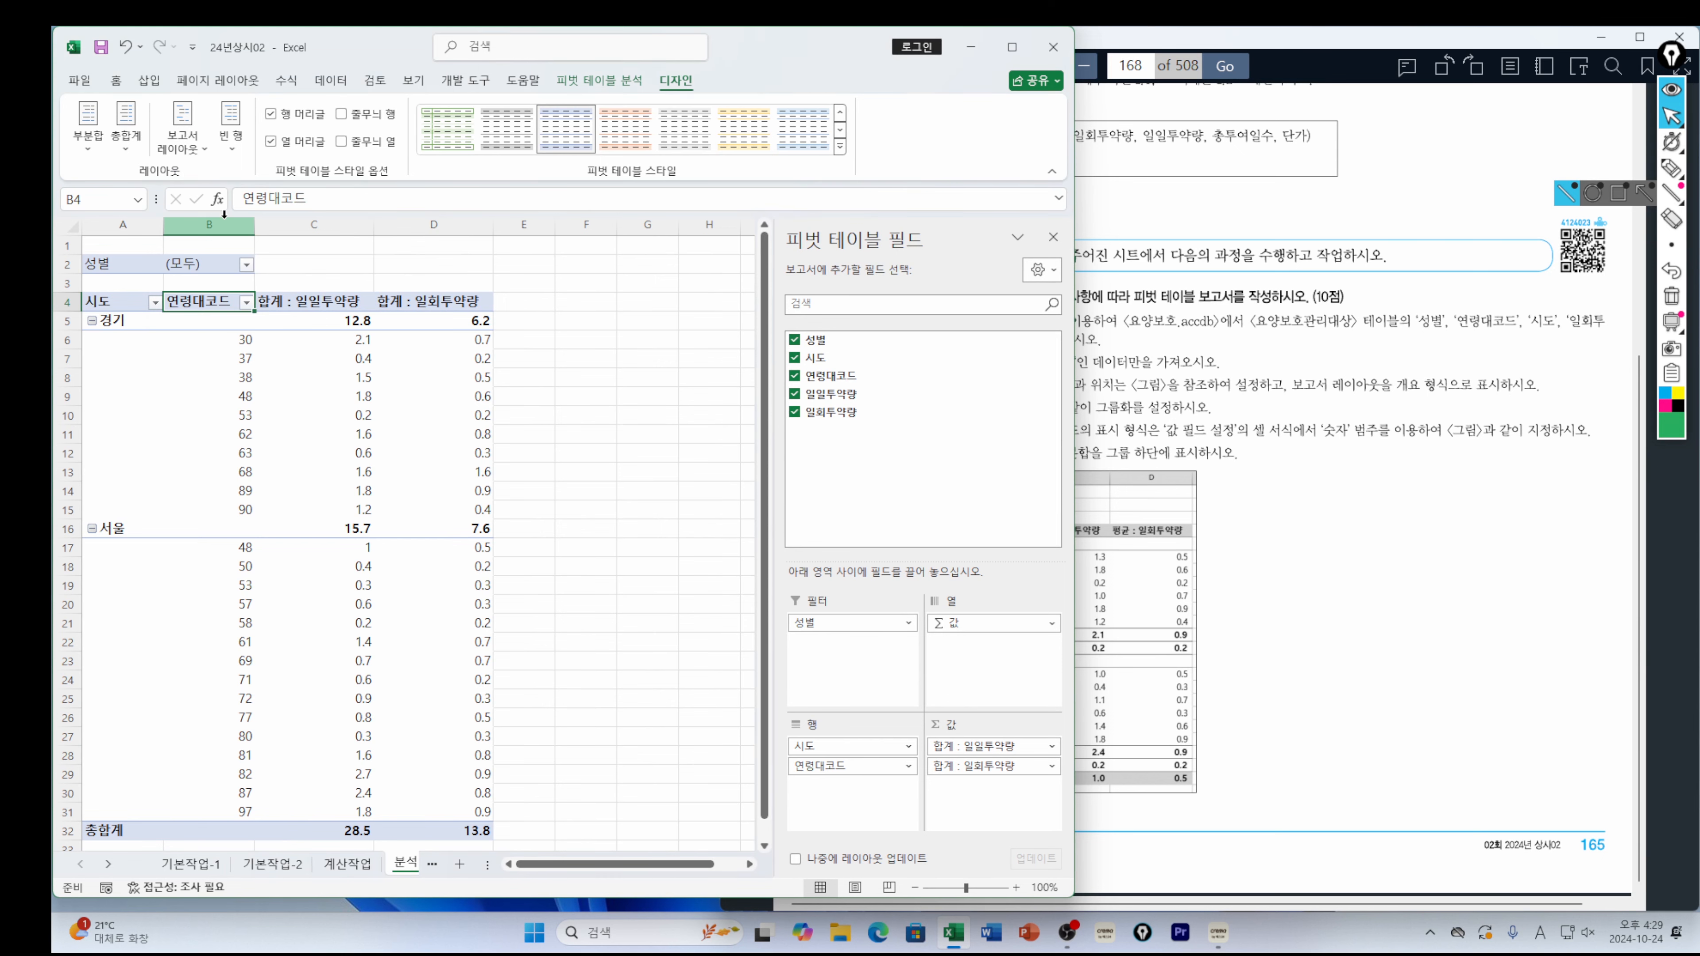
# Group the 연령대코드 row field from 30 to 100 in intervals of 10
pyautogui.click(1302, 456)
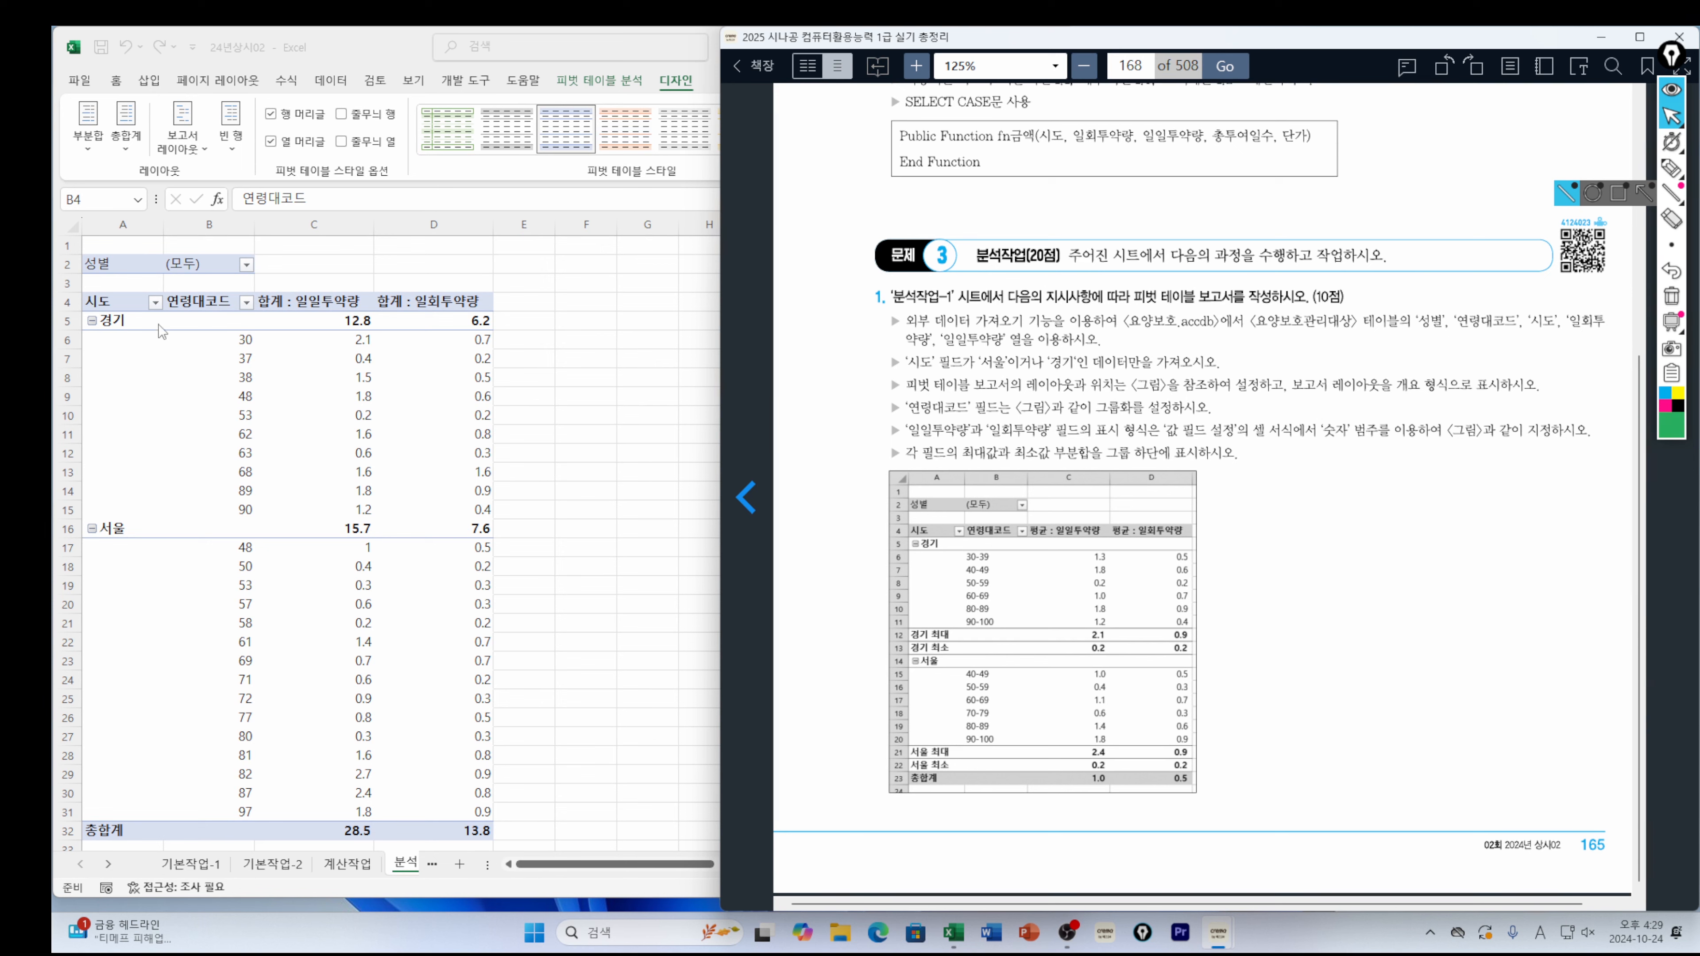
pyautogui.click(217, 303)
pyautogui.rightClick(204, 297)
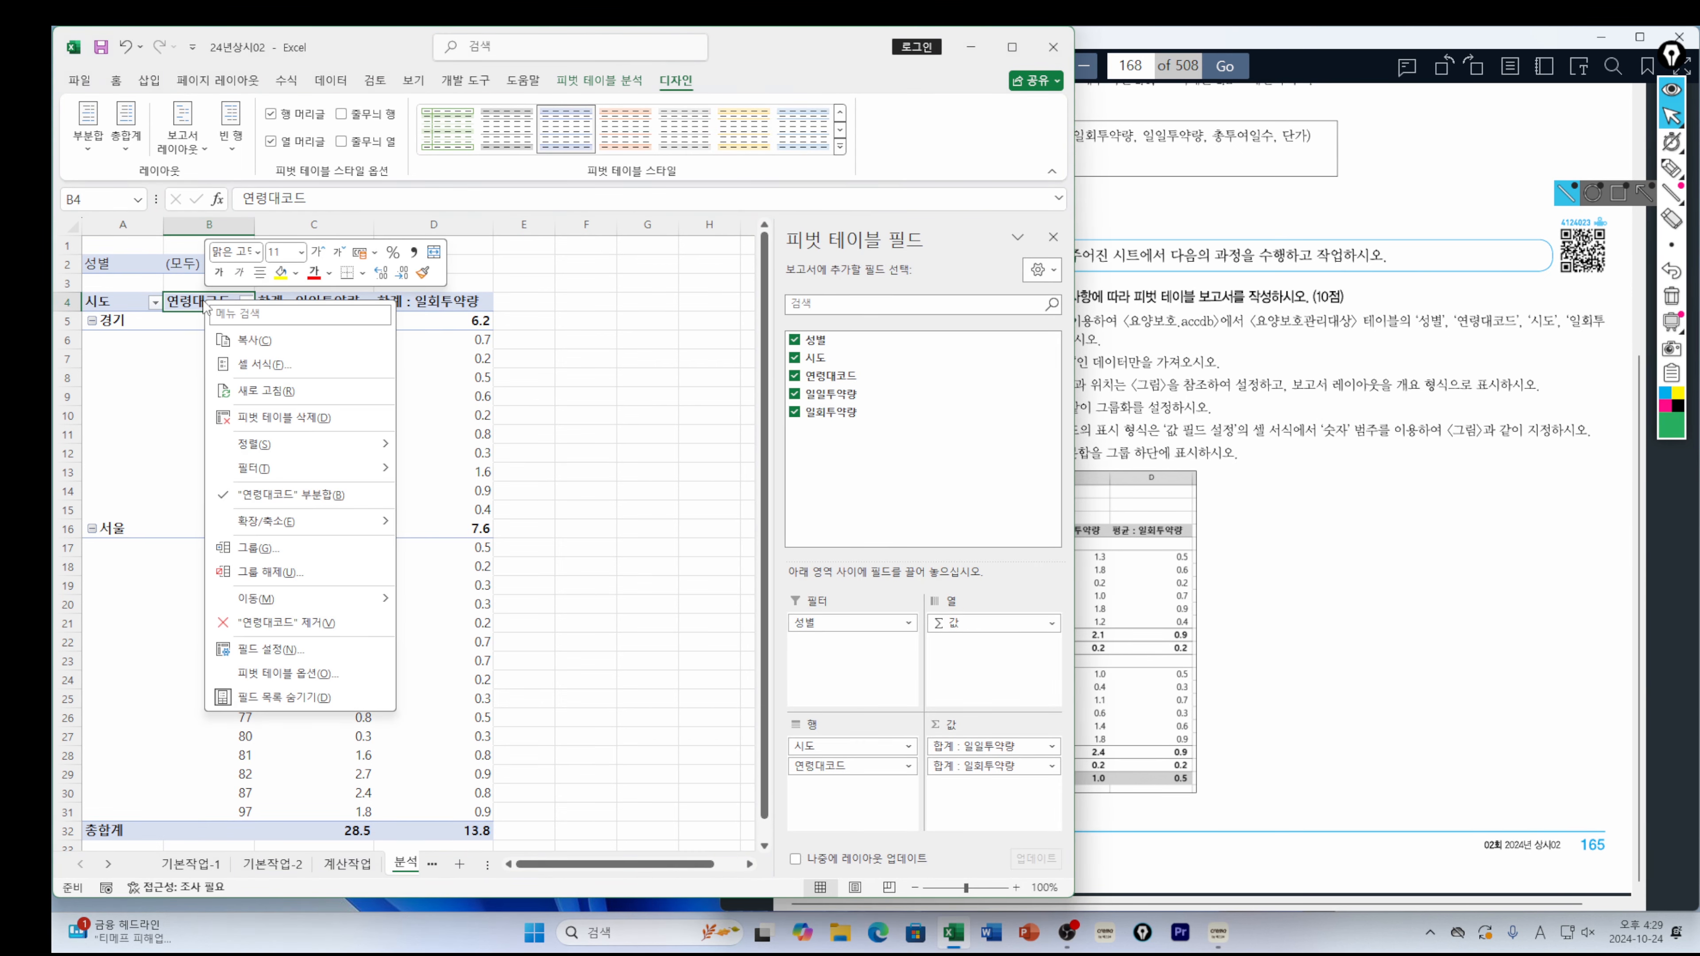
pyautogui.click(249, 550)
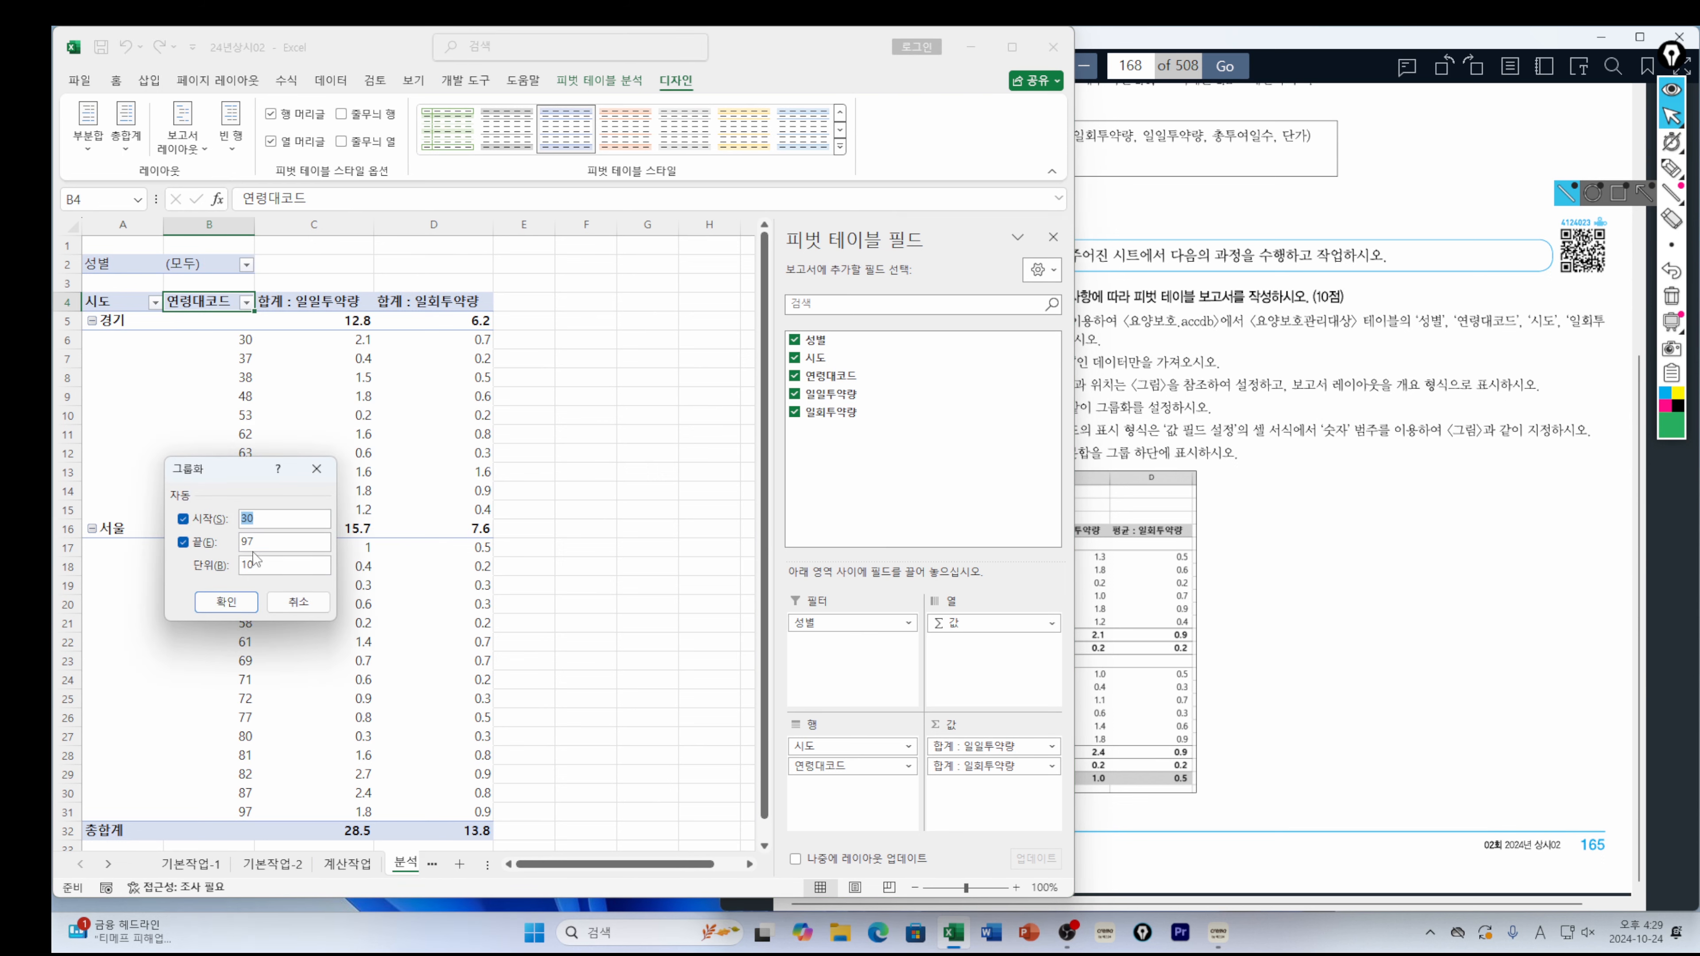
pyautogui.write('30')
pyautogui.press('Tab')
pyautogui.write('10')
pyautogui.click(221, 611)
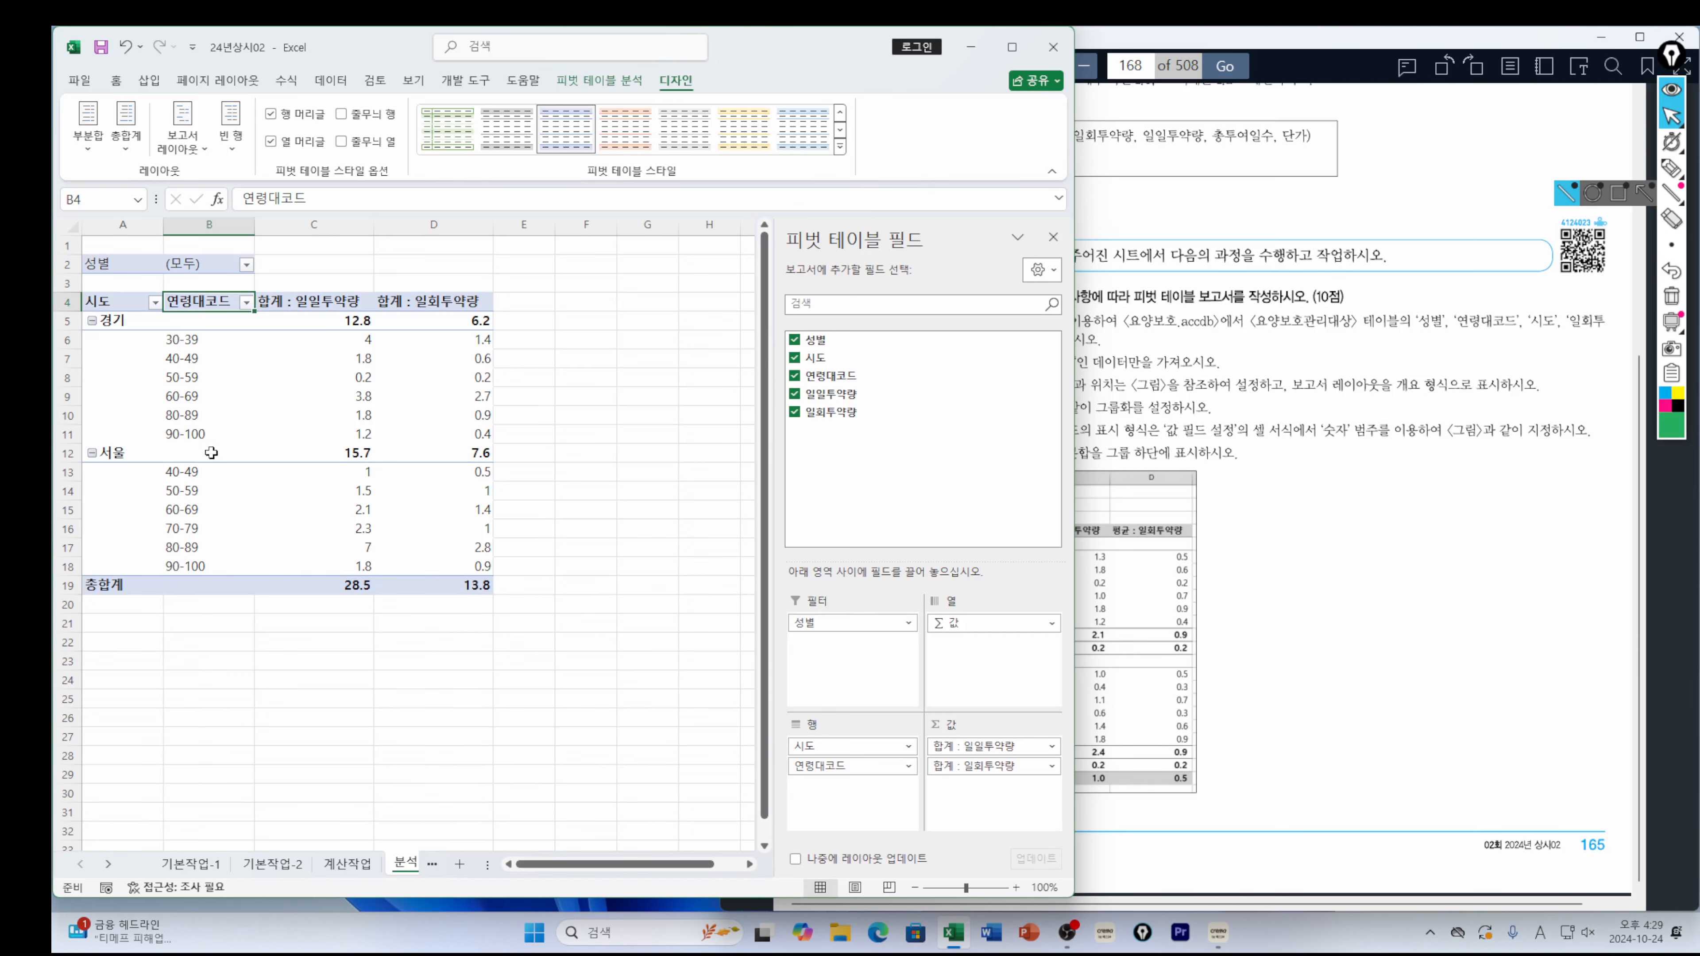
# Summarize the 일일투약량 value field by average (평균) and apply the 숫자 number format with 0 decimal places
pyautogui.click(1228, 408)
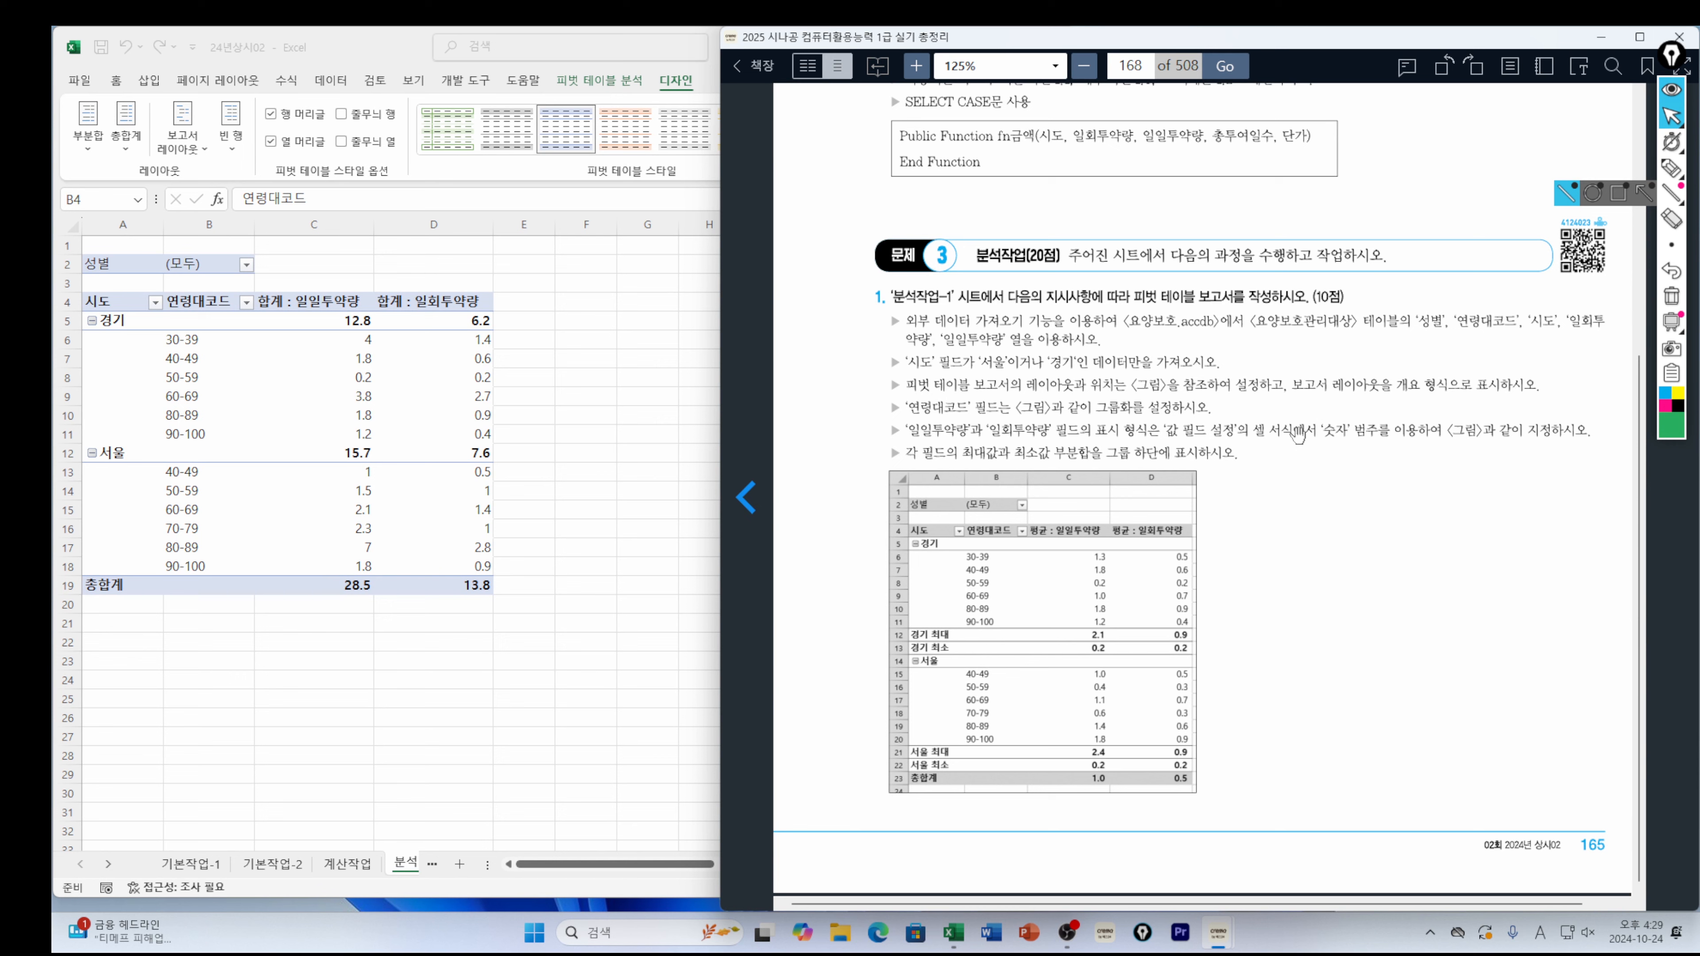
pyautogui.moveTo(306, 301); pyautogui.dragTo(421, 303)
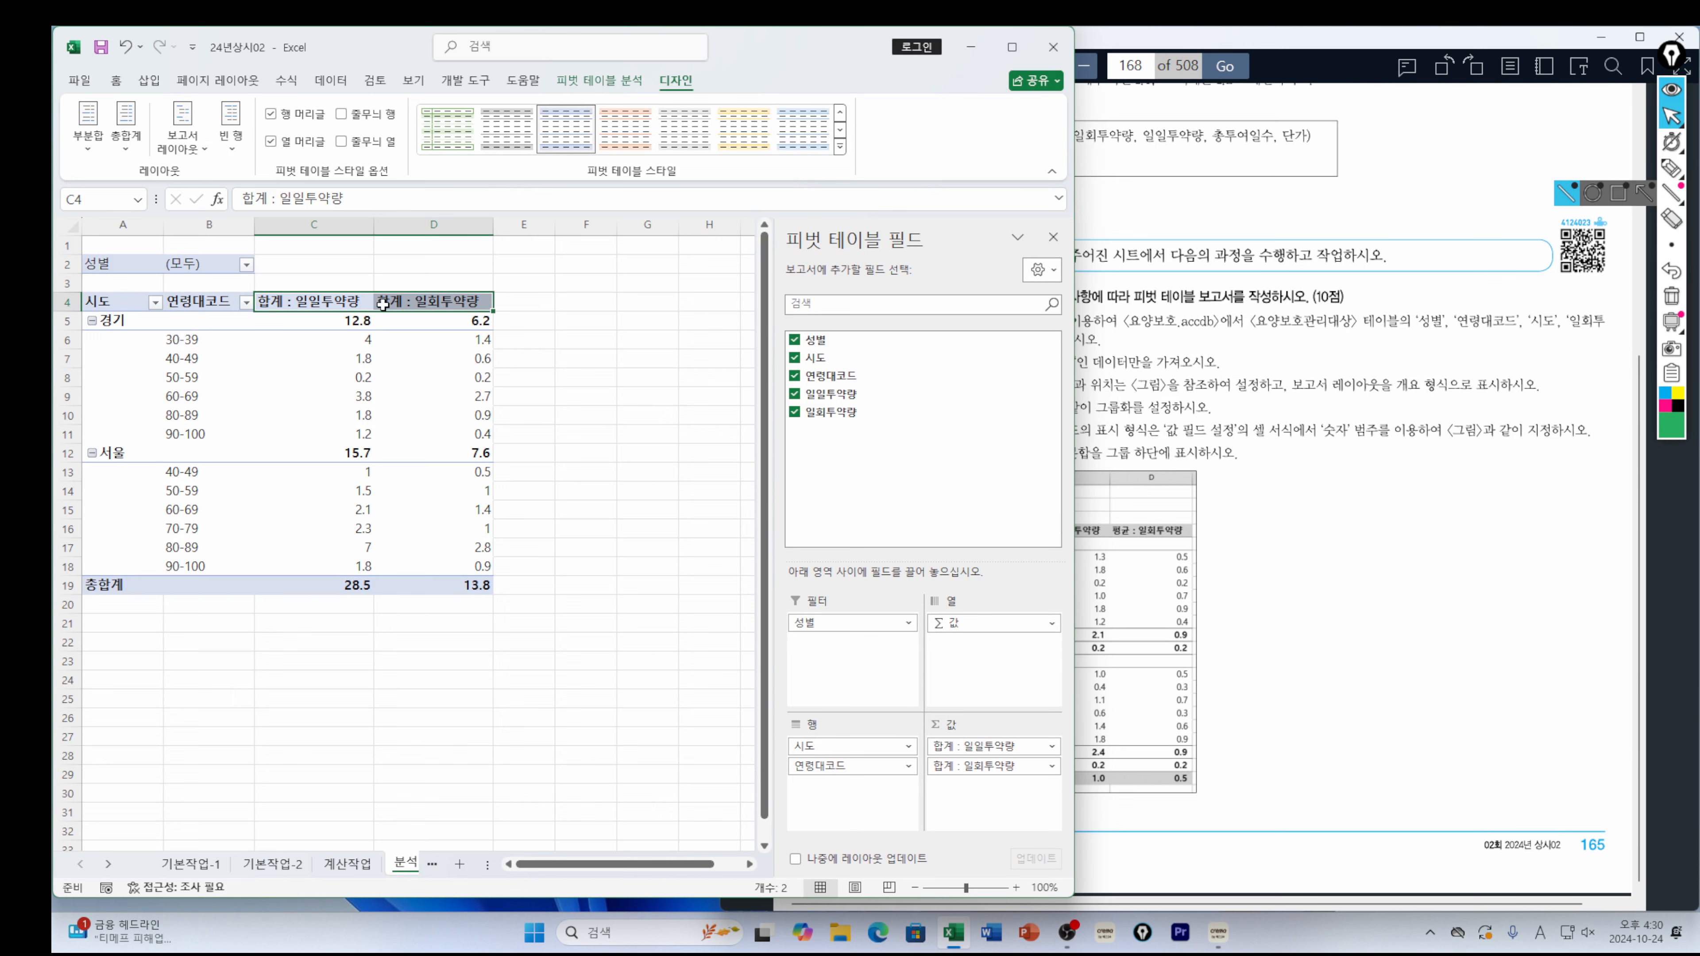
pyautogui.click(326, 302)
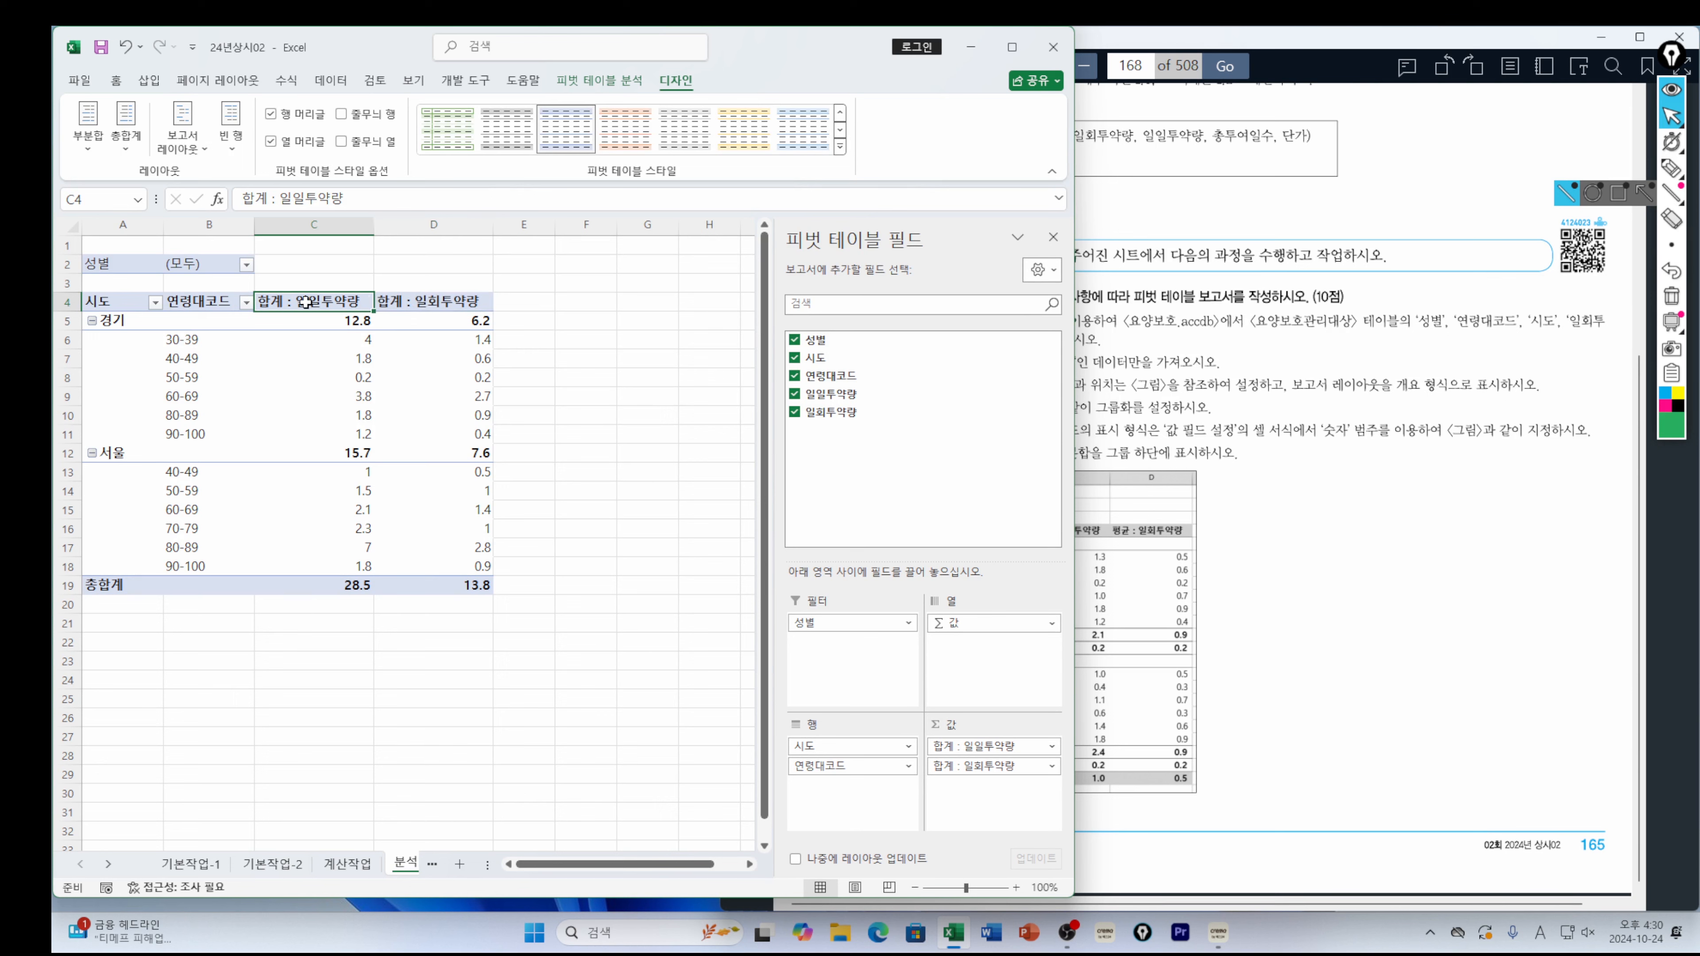
pyautogui.rightClick(309, 303)
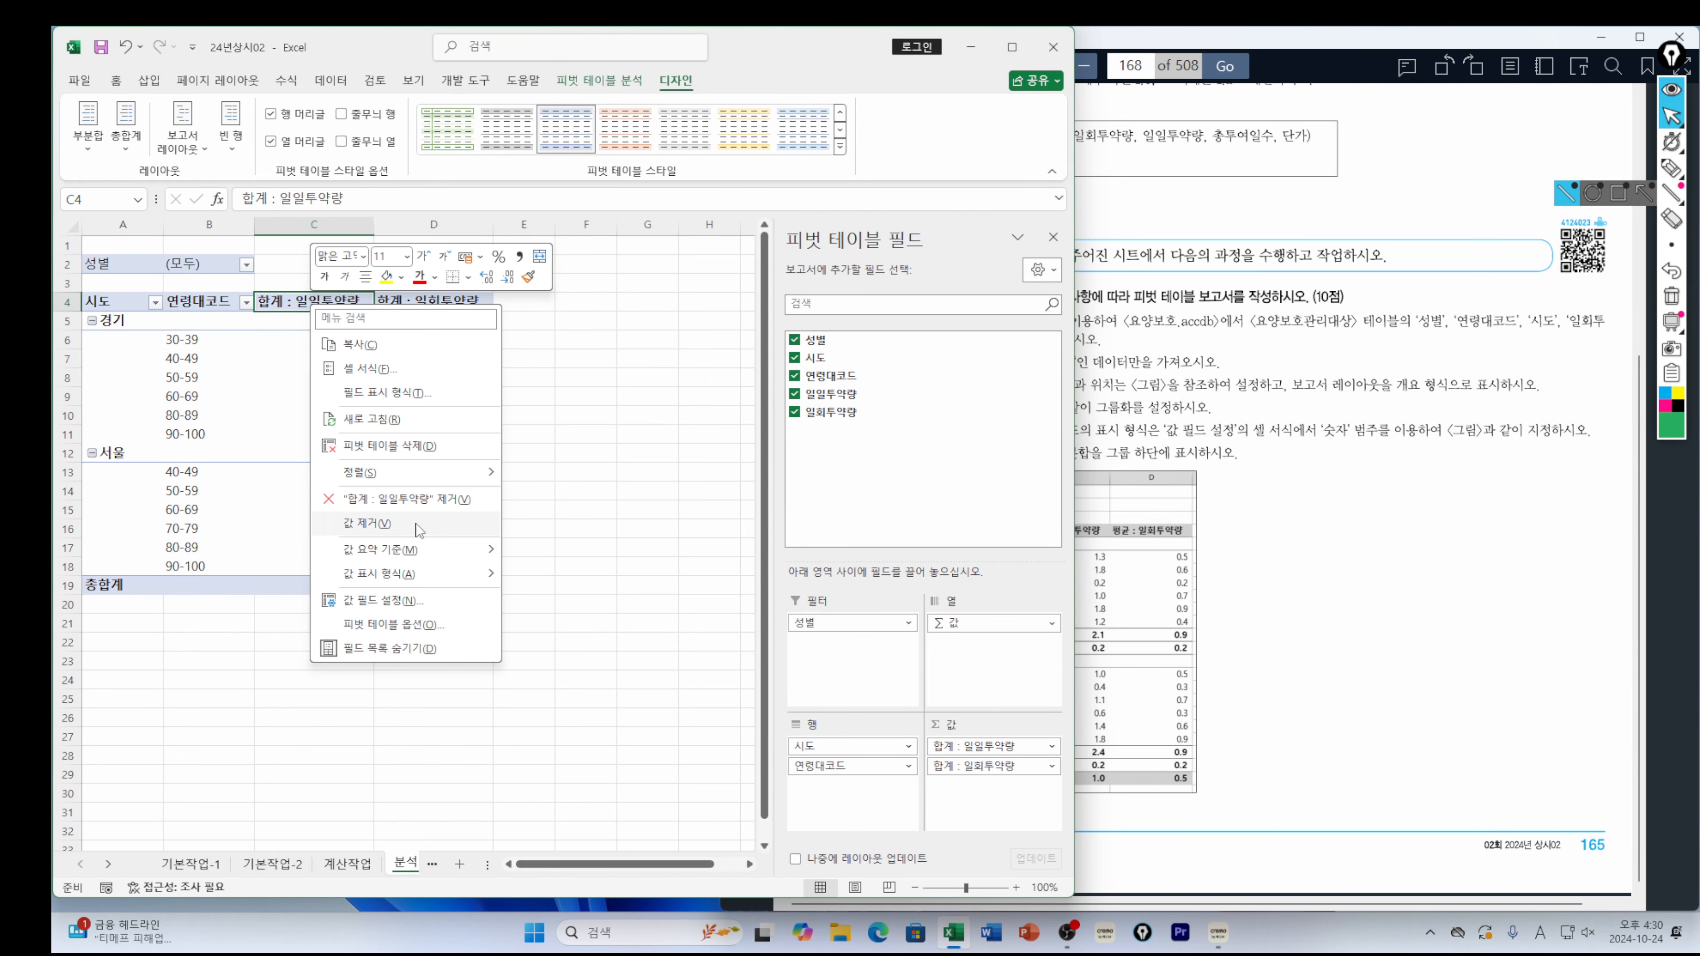
pyautogui.click(375, 601)
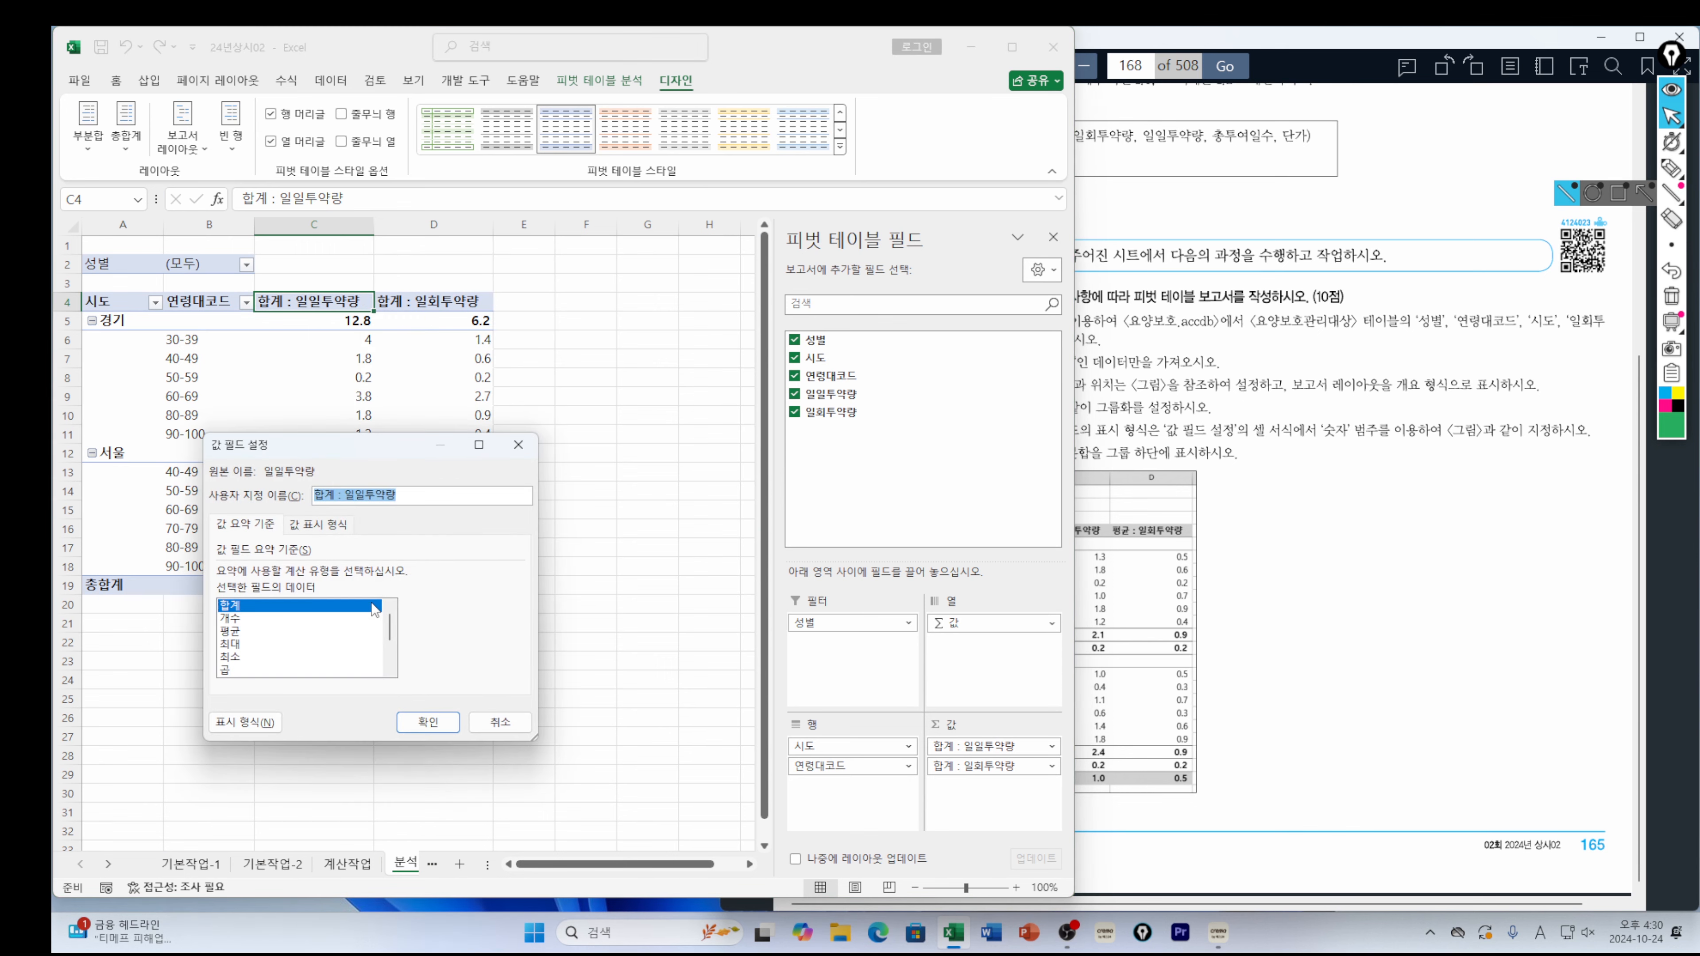
pyautogui.moveTo(410, 459); pyautogui.dragTo(706, 301)
pyautogui.click(527, 473)
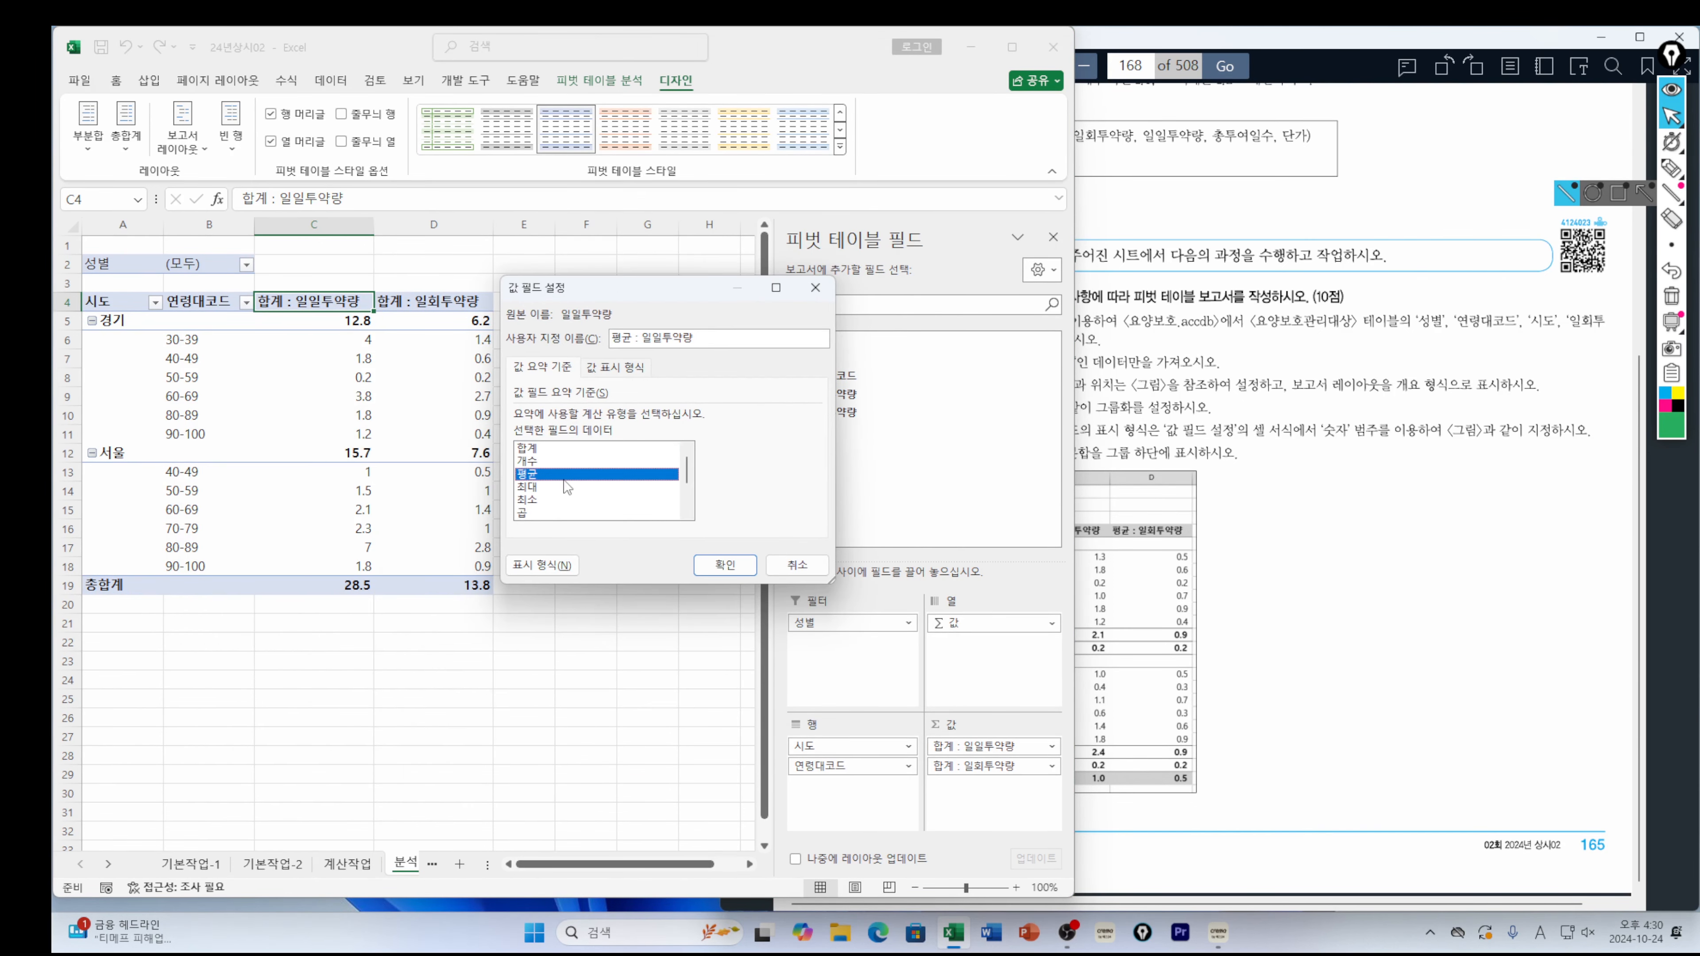
pyautogui.click(541, 566)
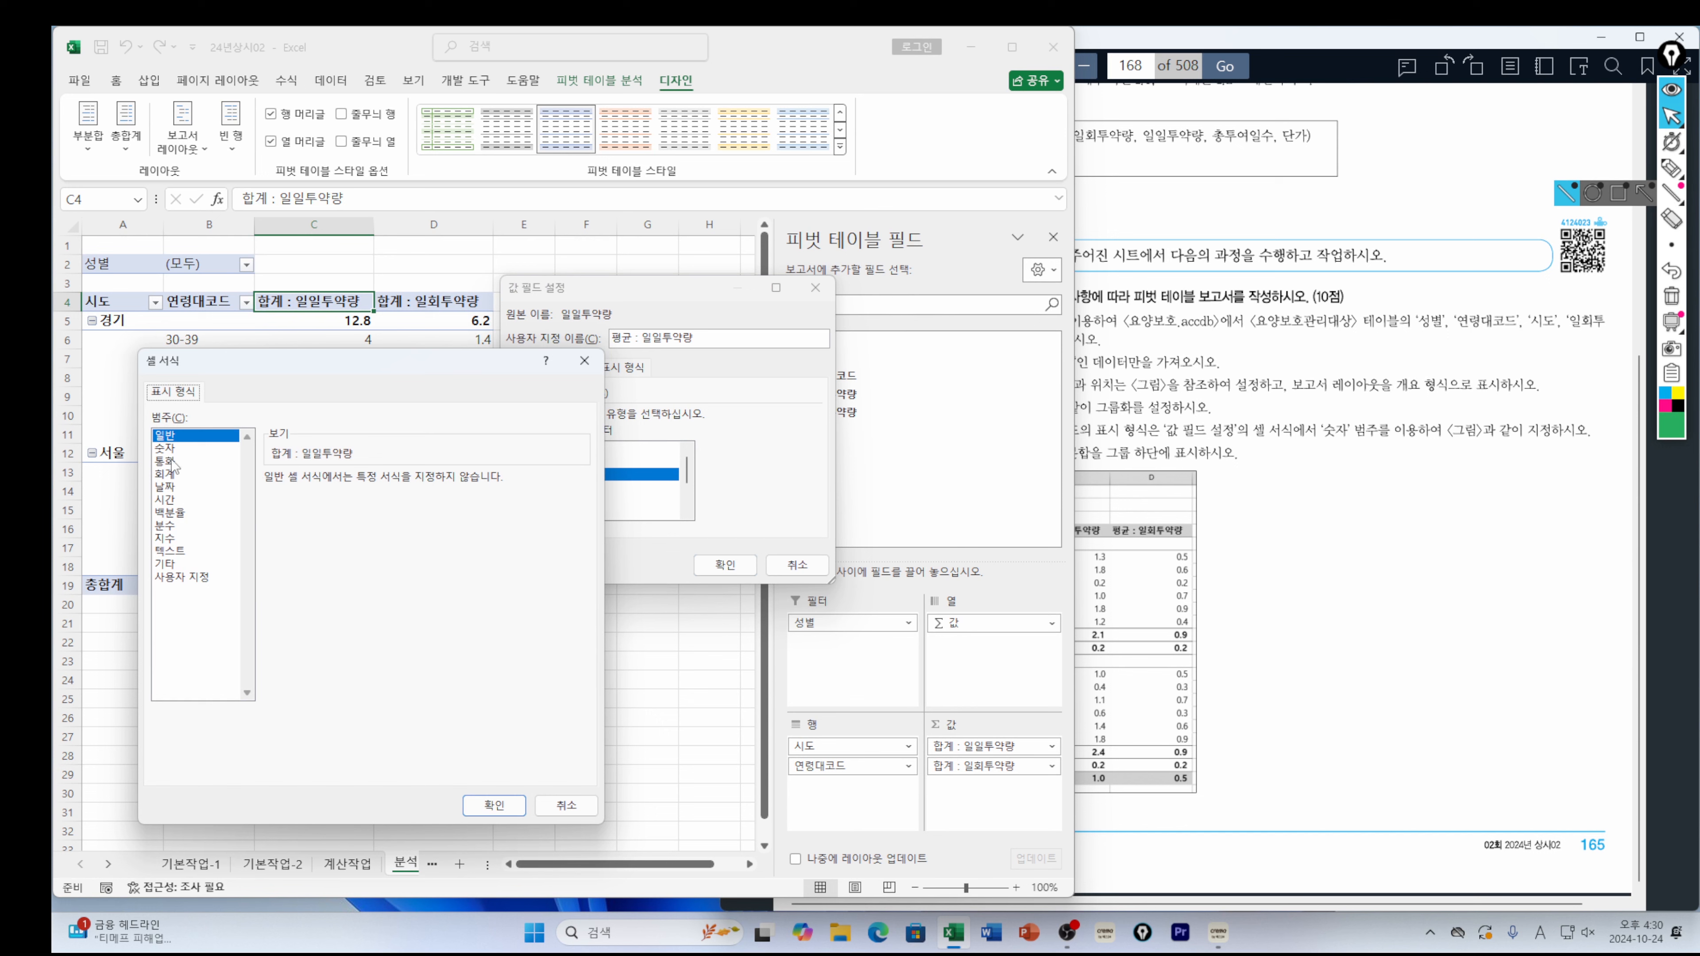
pyautogui.click(165, 448)
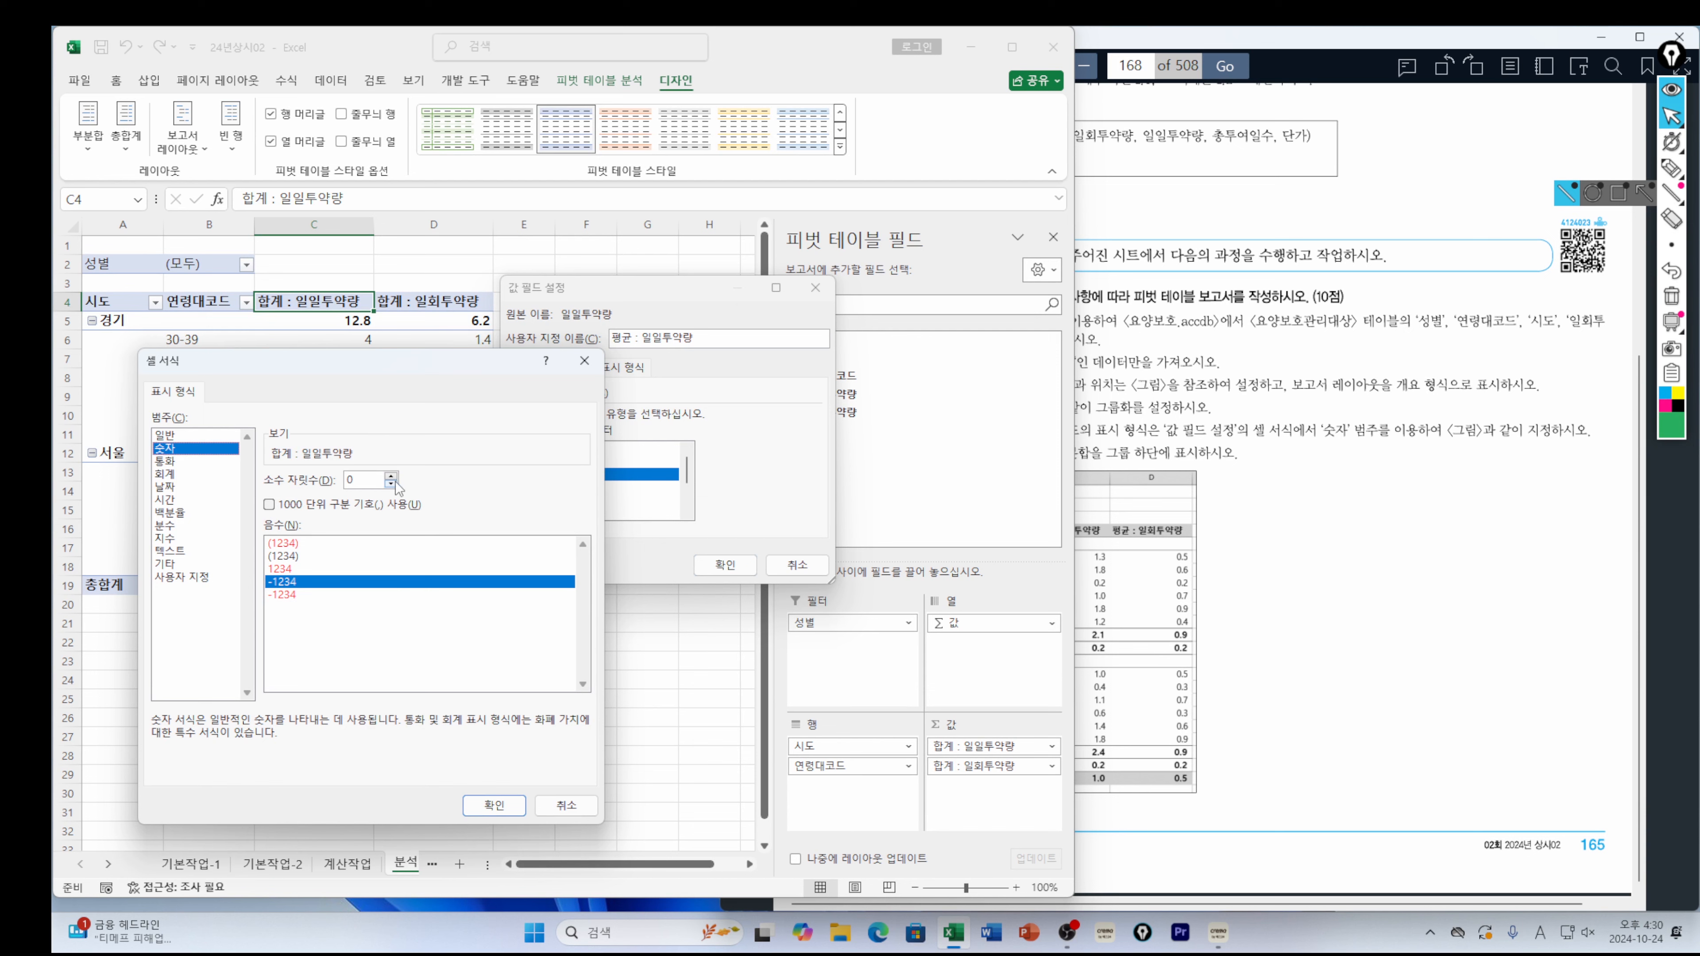
pyautogui.click(505, 812)
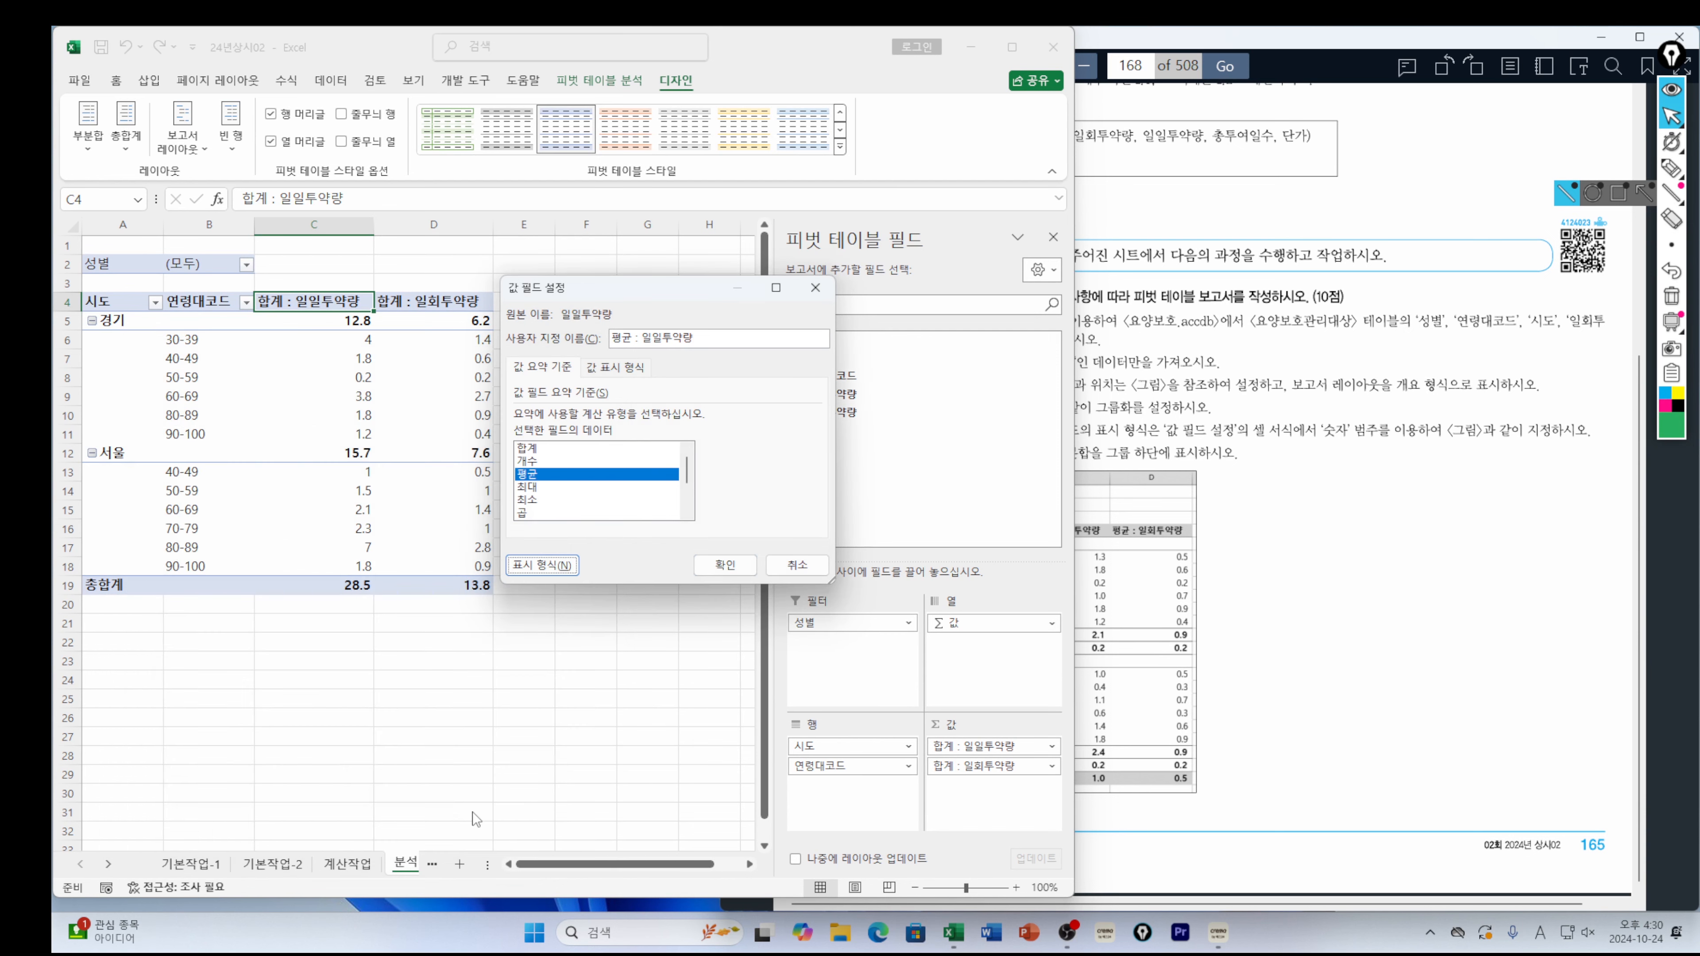
pyautogui.click(725, 566)
# Summarize the 일회투약량 value field by average (평균) and apply the 숫자 number format
pyautogui.click(445, 304)
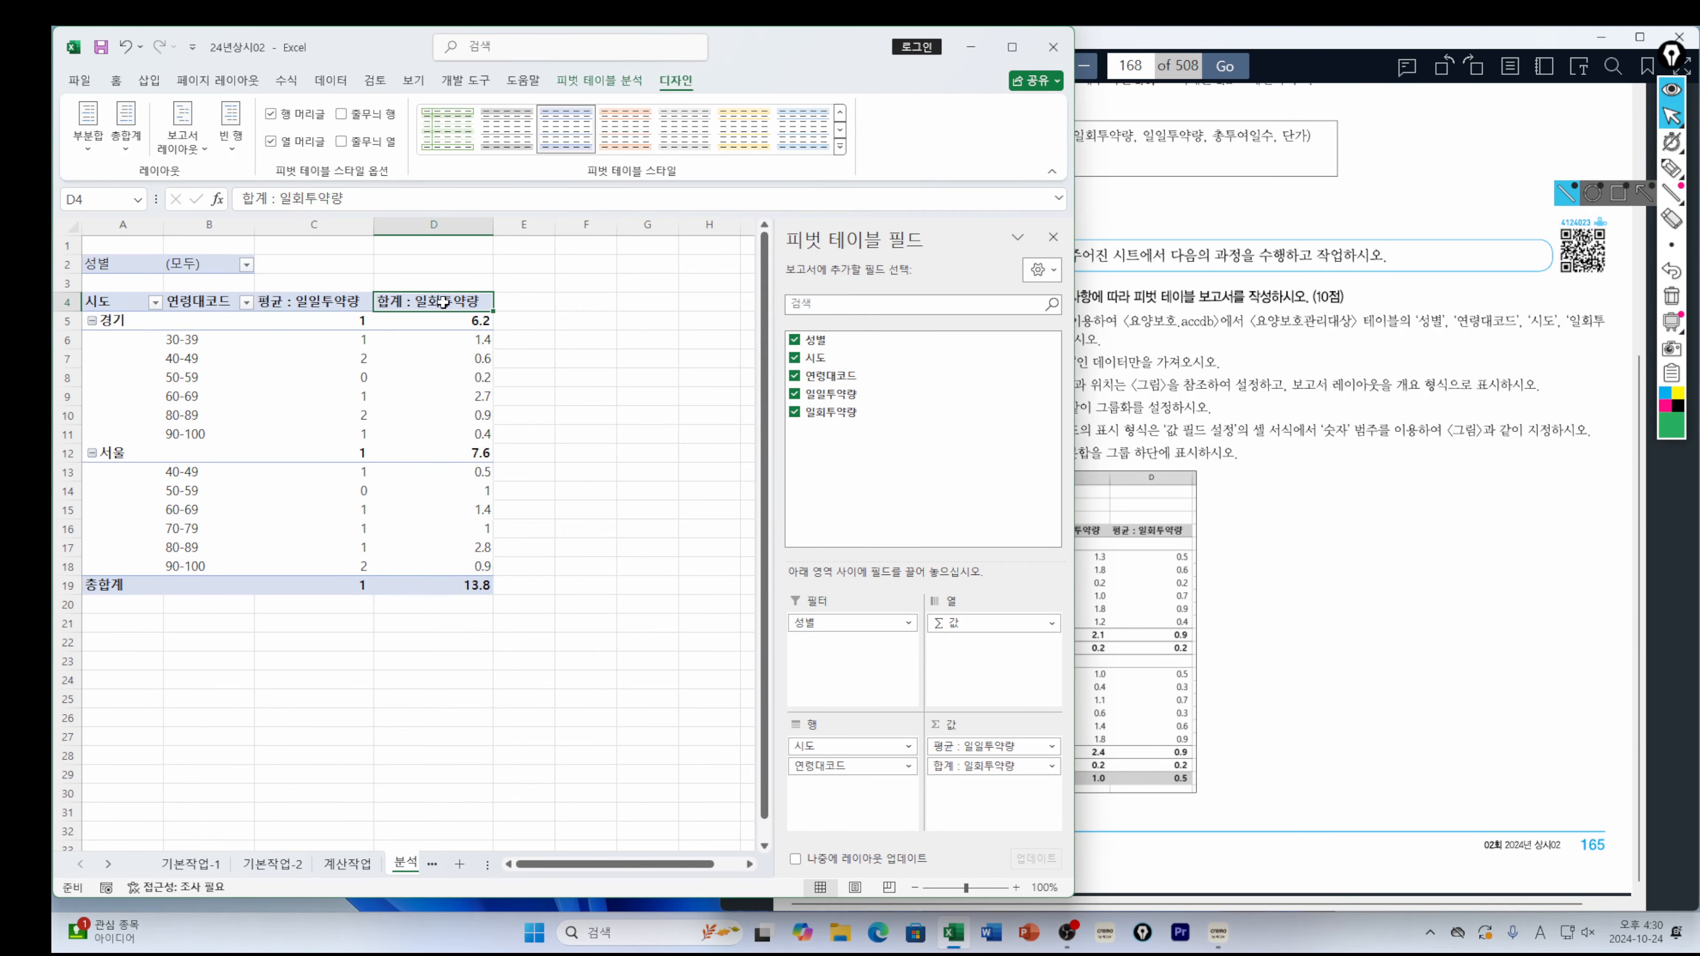
pyautogui.rightClick(447, 305)
pyautogui.click(522, 600)
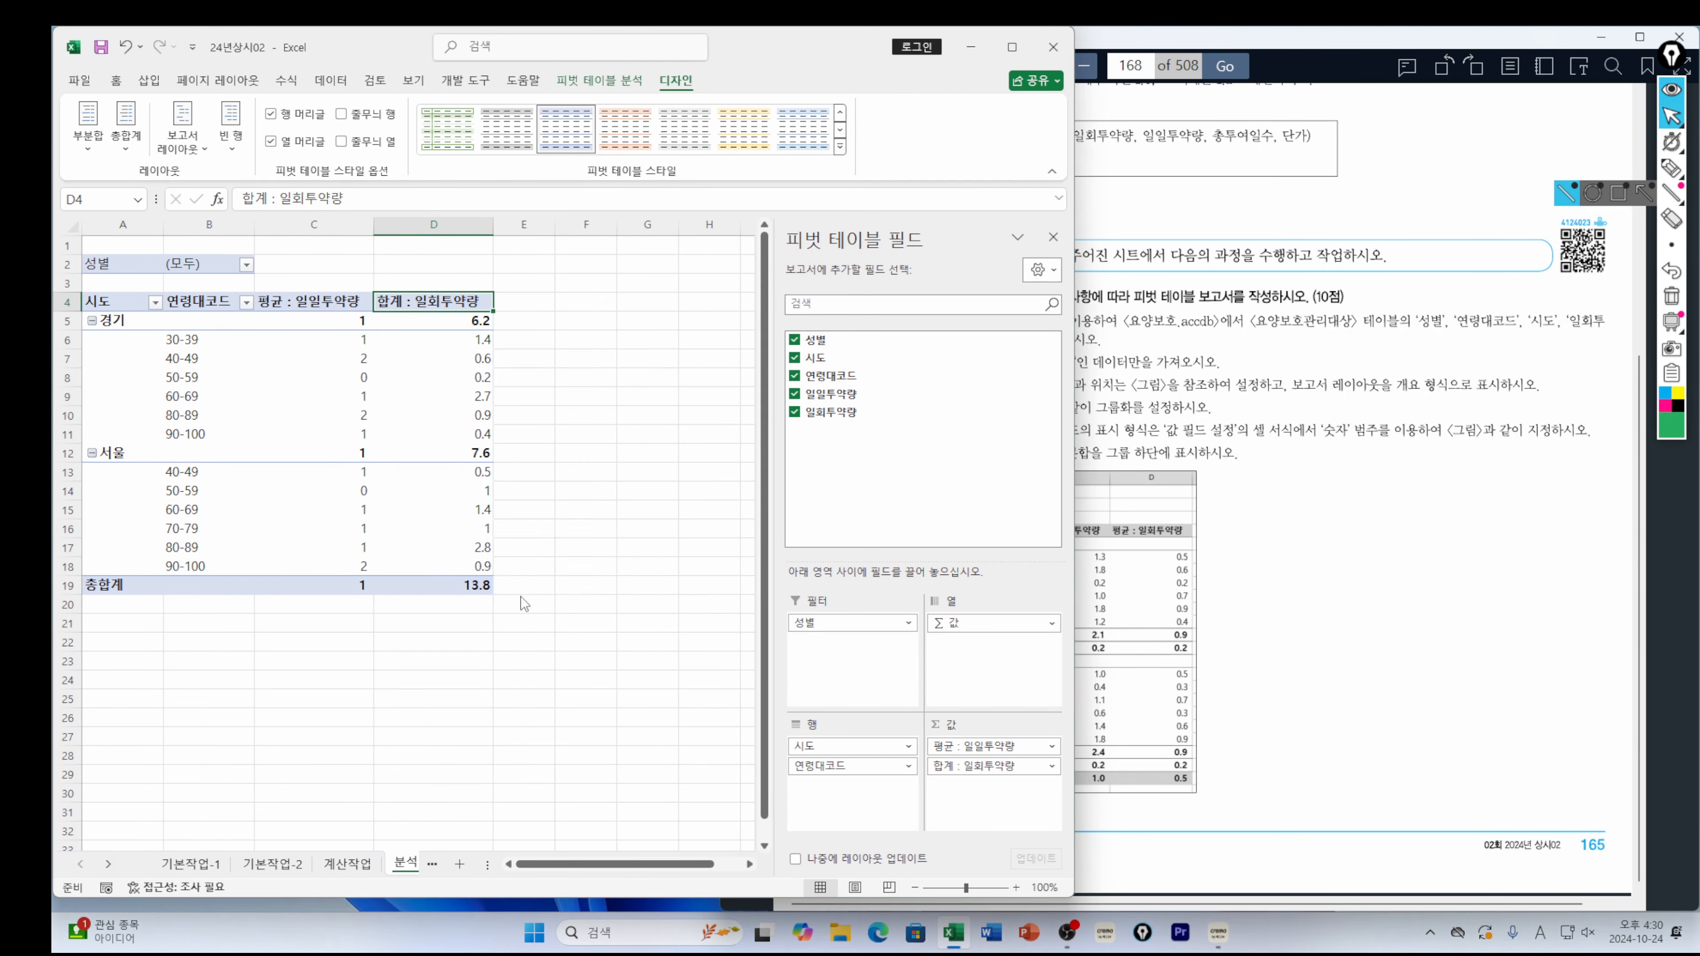
pyautogui.click(402, 627)
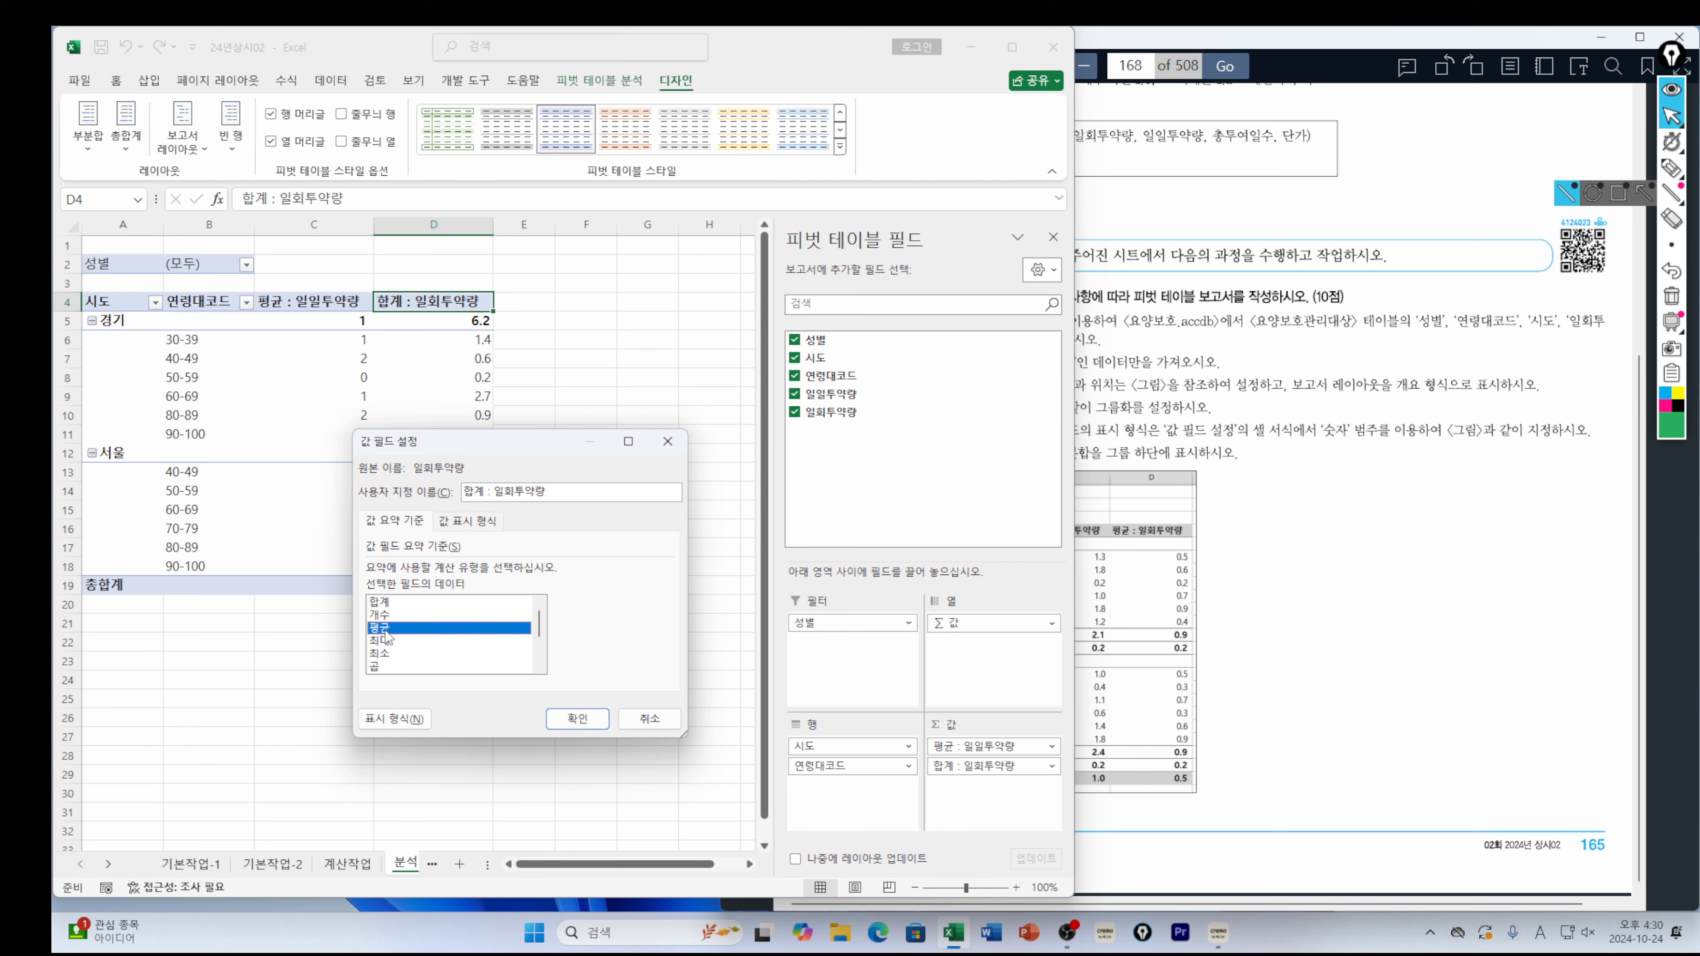
pyautogui.click(403, 724)
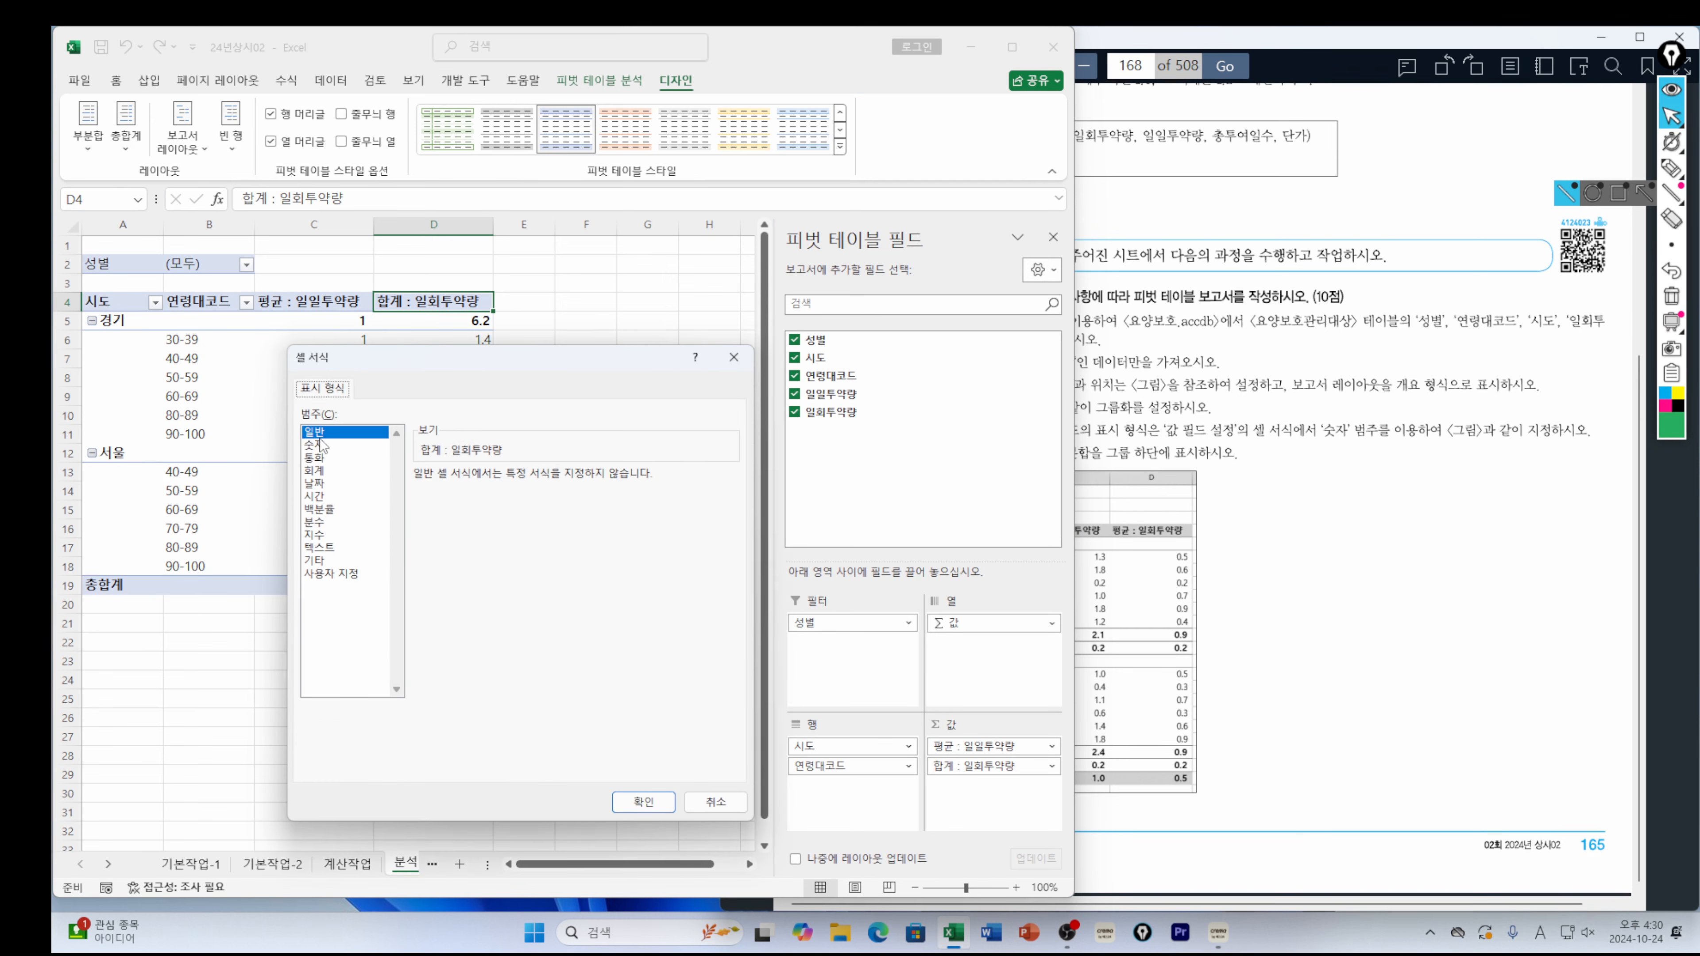
pyautogui.click(320, 445)
pyautogui.click(640, 803)
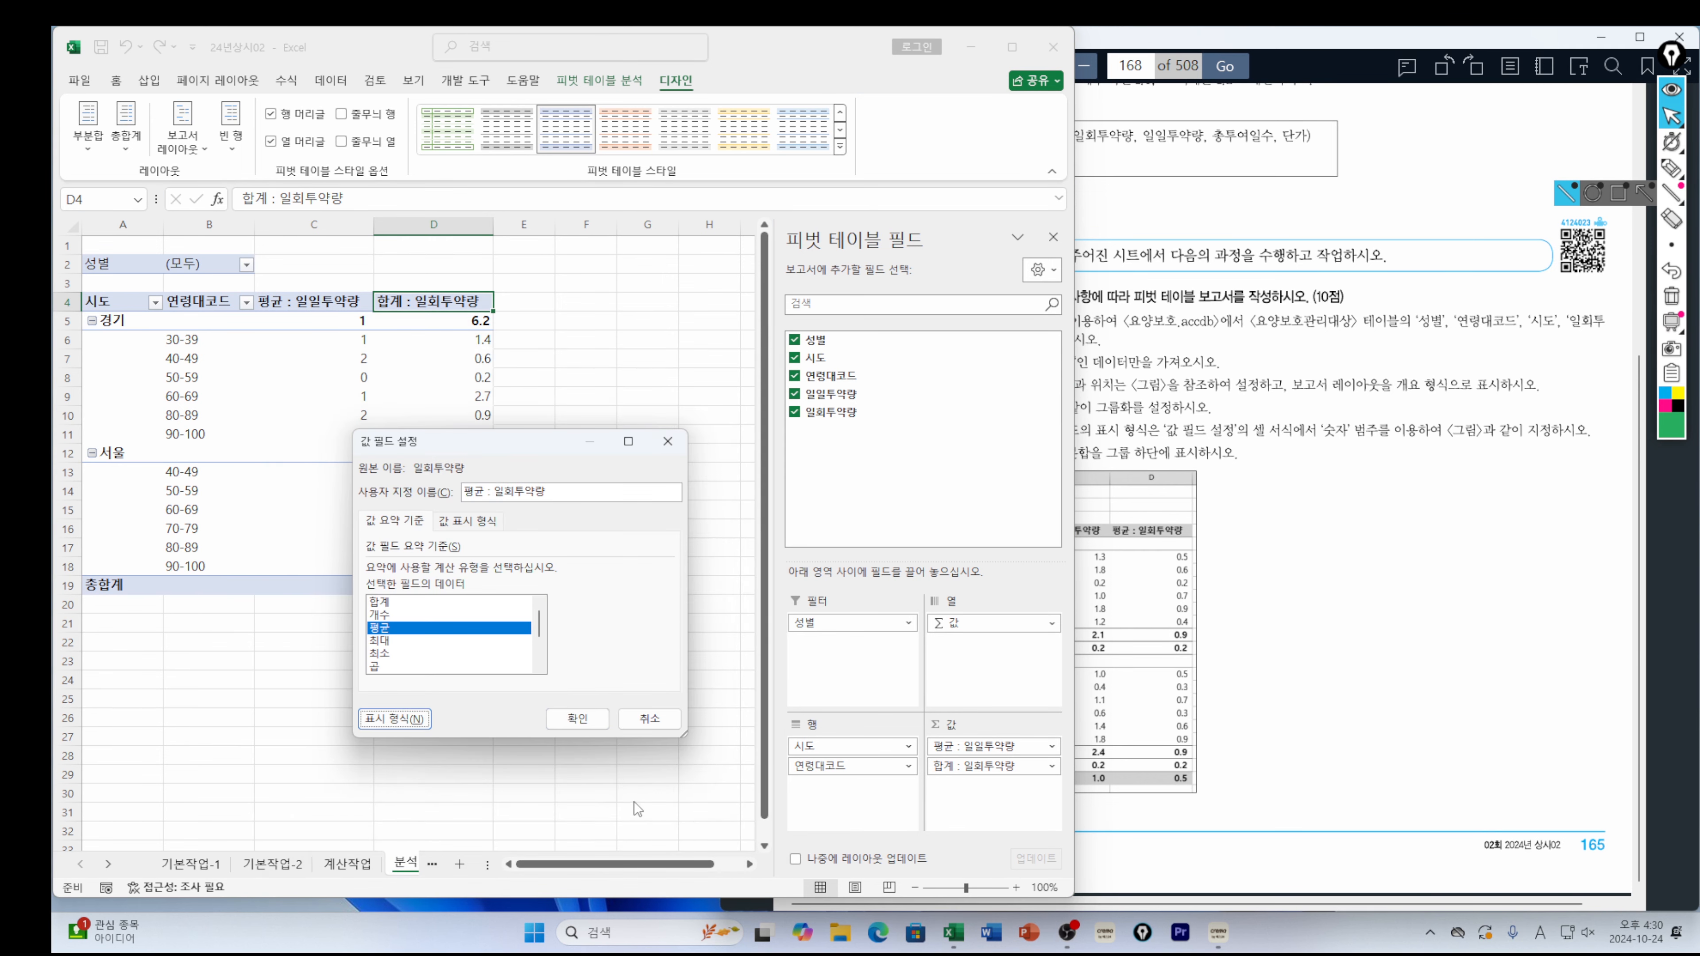
pyautogui.click(575, 721)
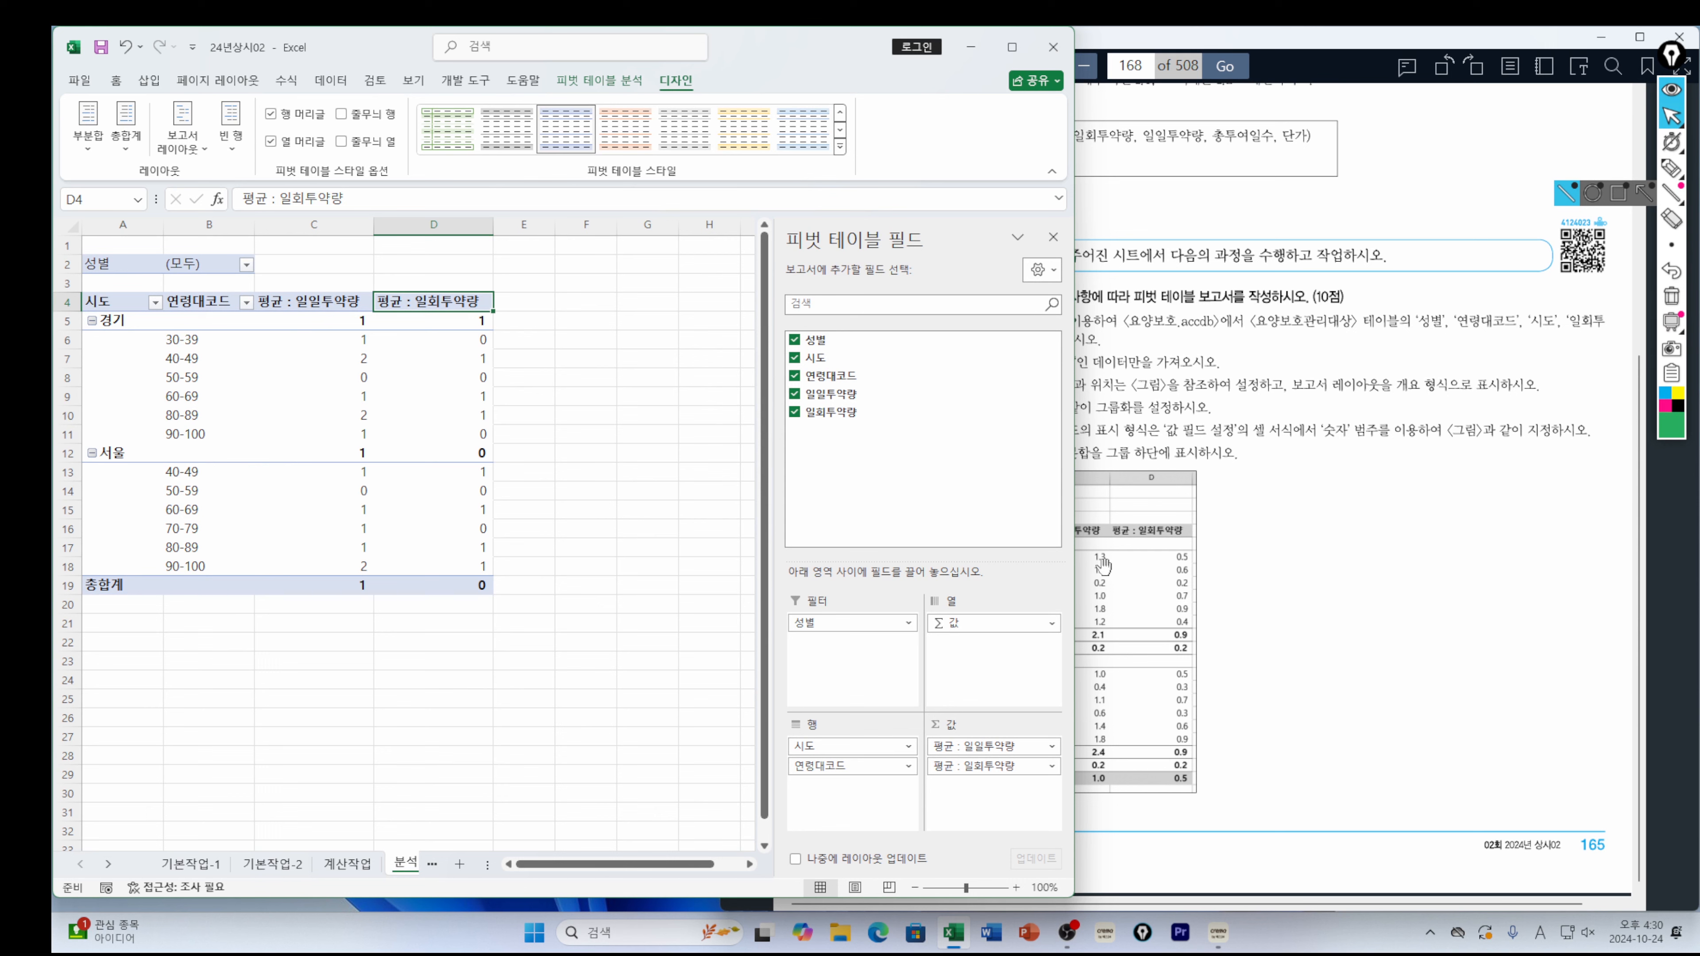
# Set the 일일투약량 average field's number format to 1 decimal place in its value field settings
pyautogui.click(343, 302)
pyautogui.rightClick(343, 302)
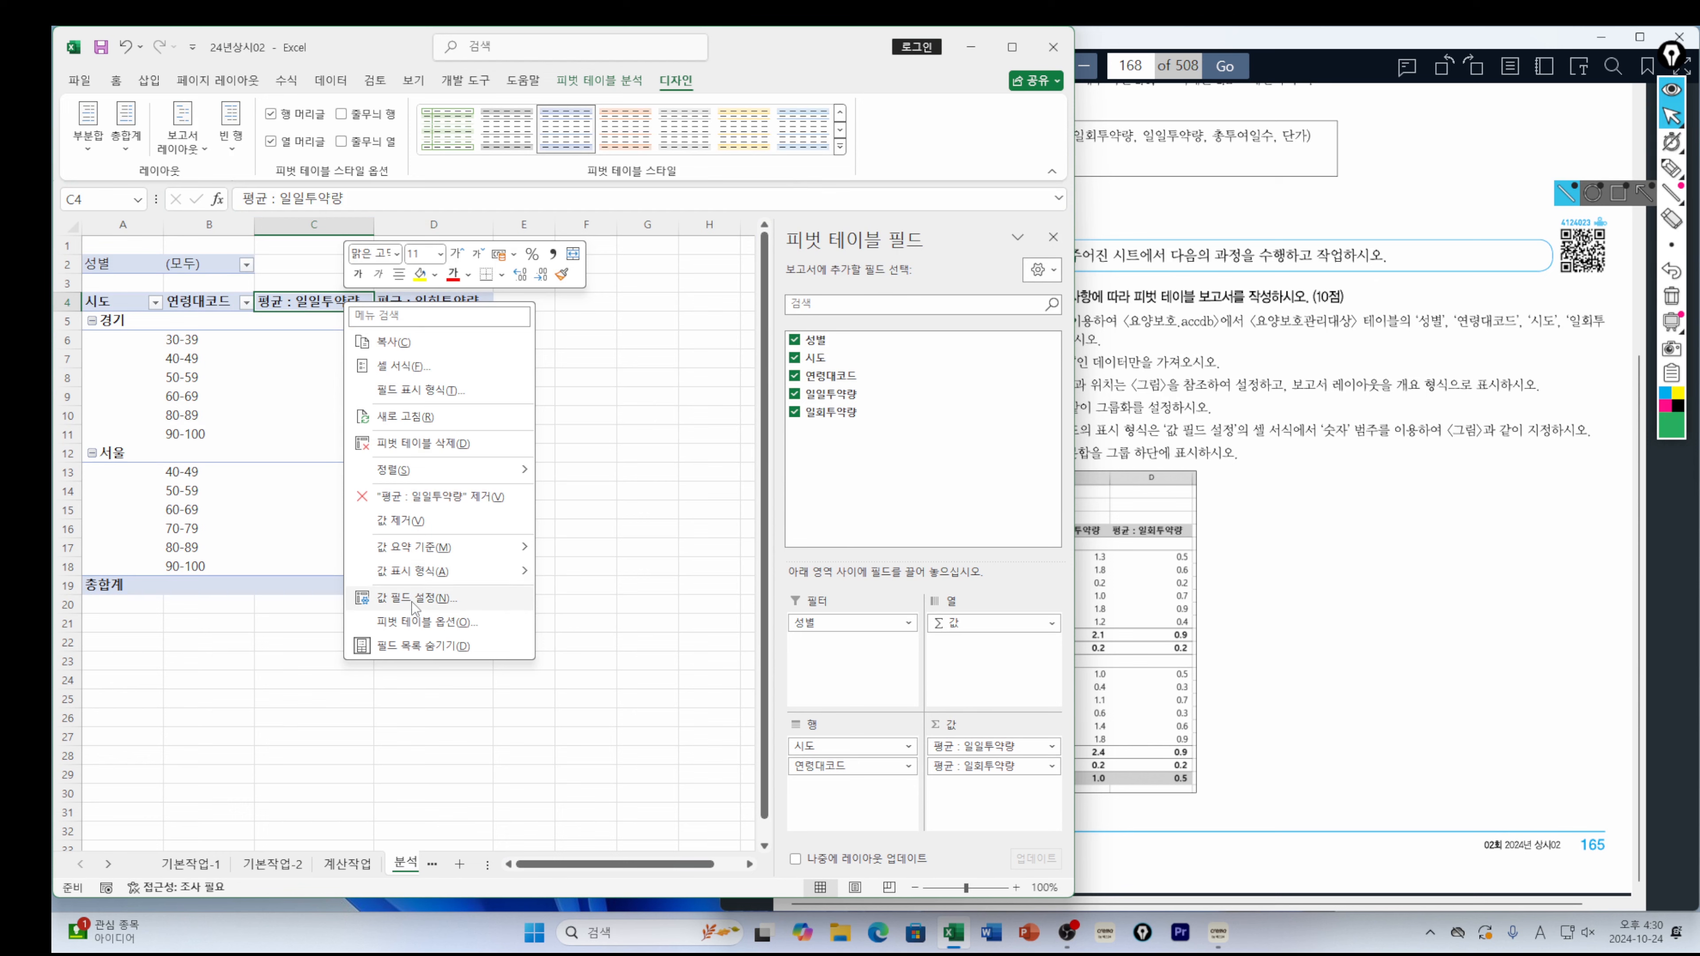
pyautogui.click(414, 606)
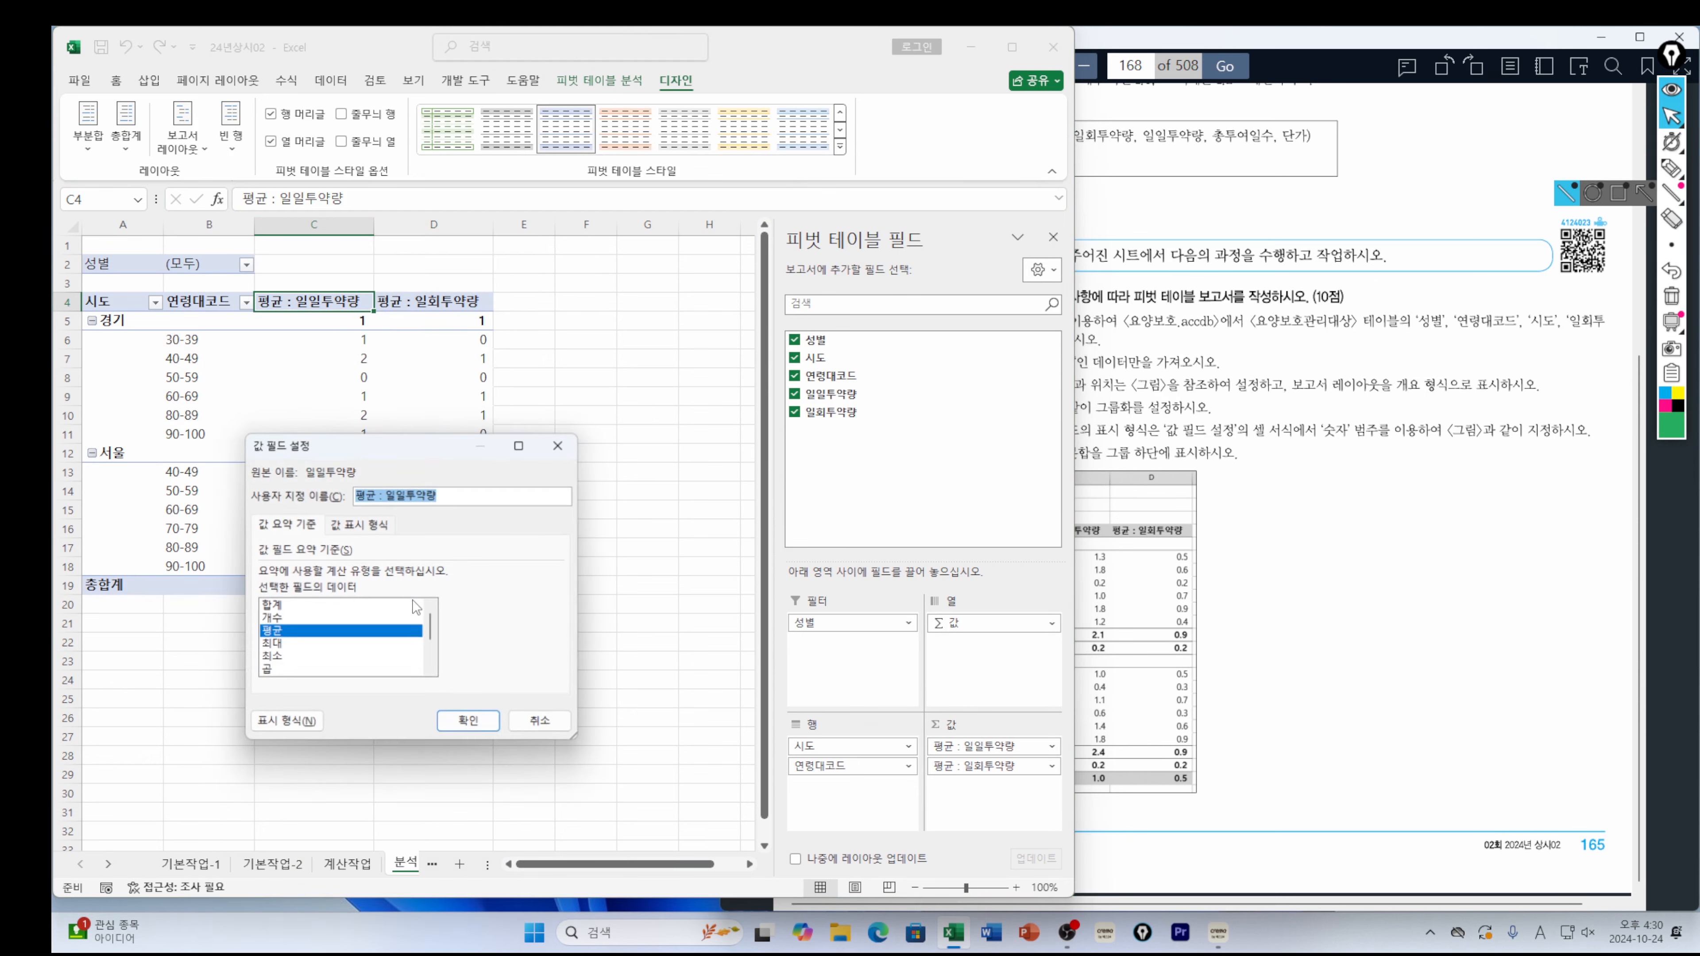
pyautogui.click(283, 723)
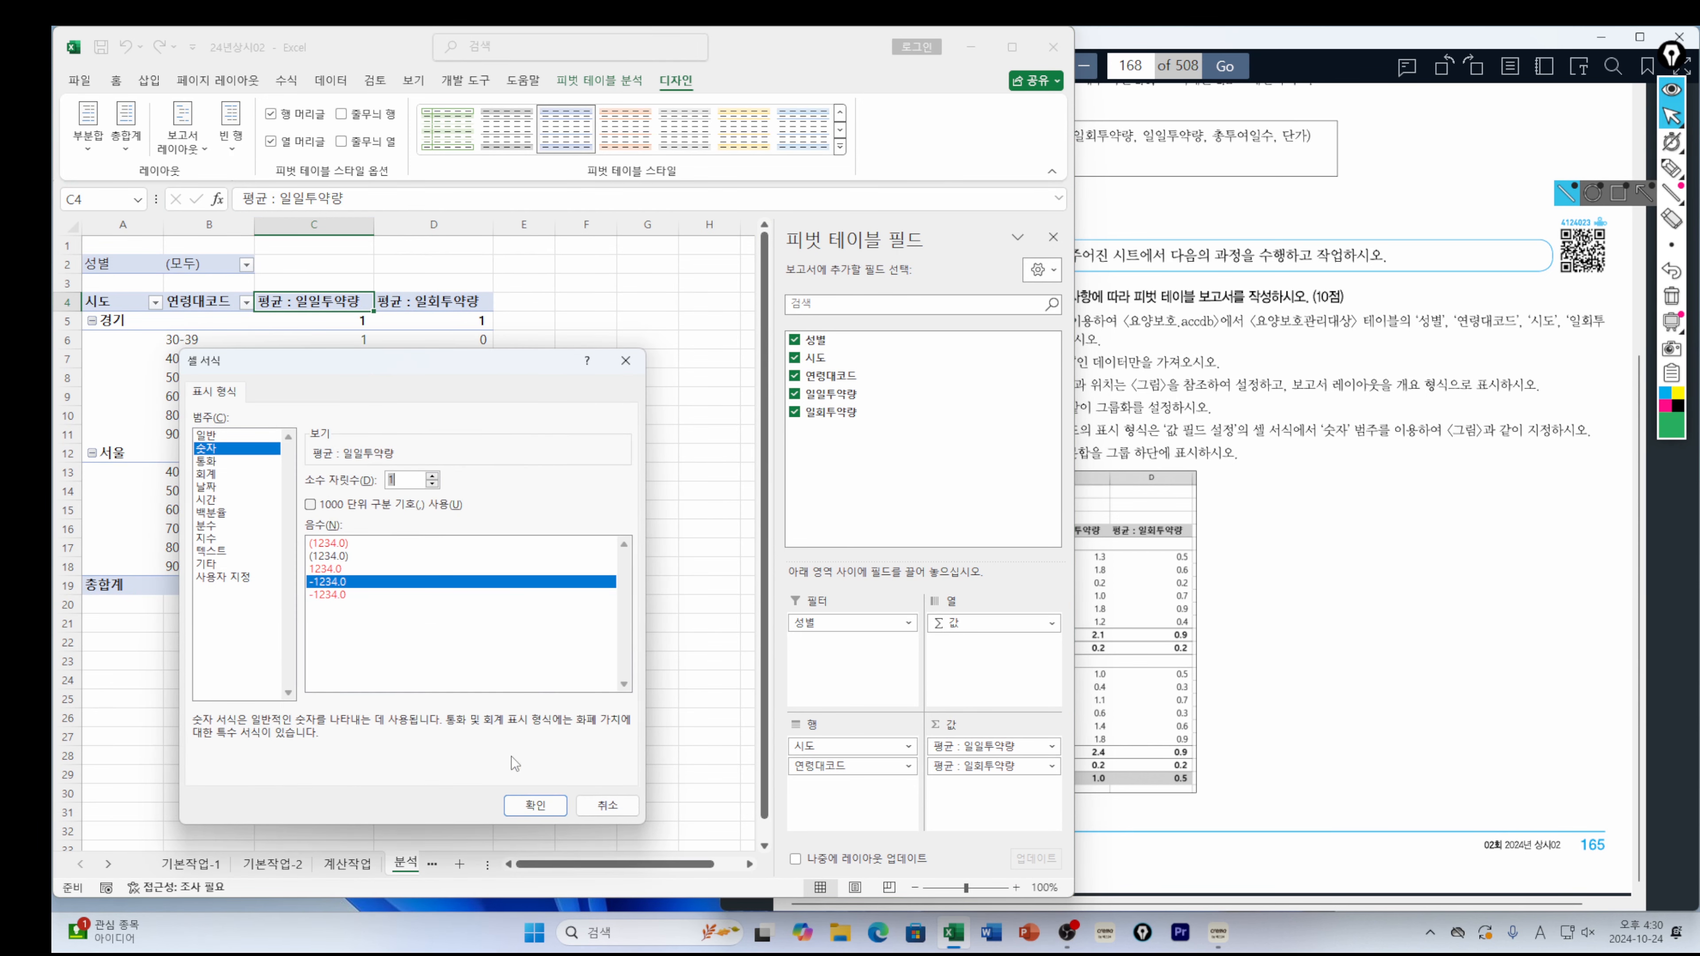
pyautogui.click(535, 804)
pyautogui.click(469, 722)
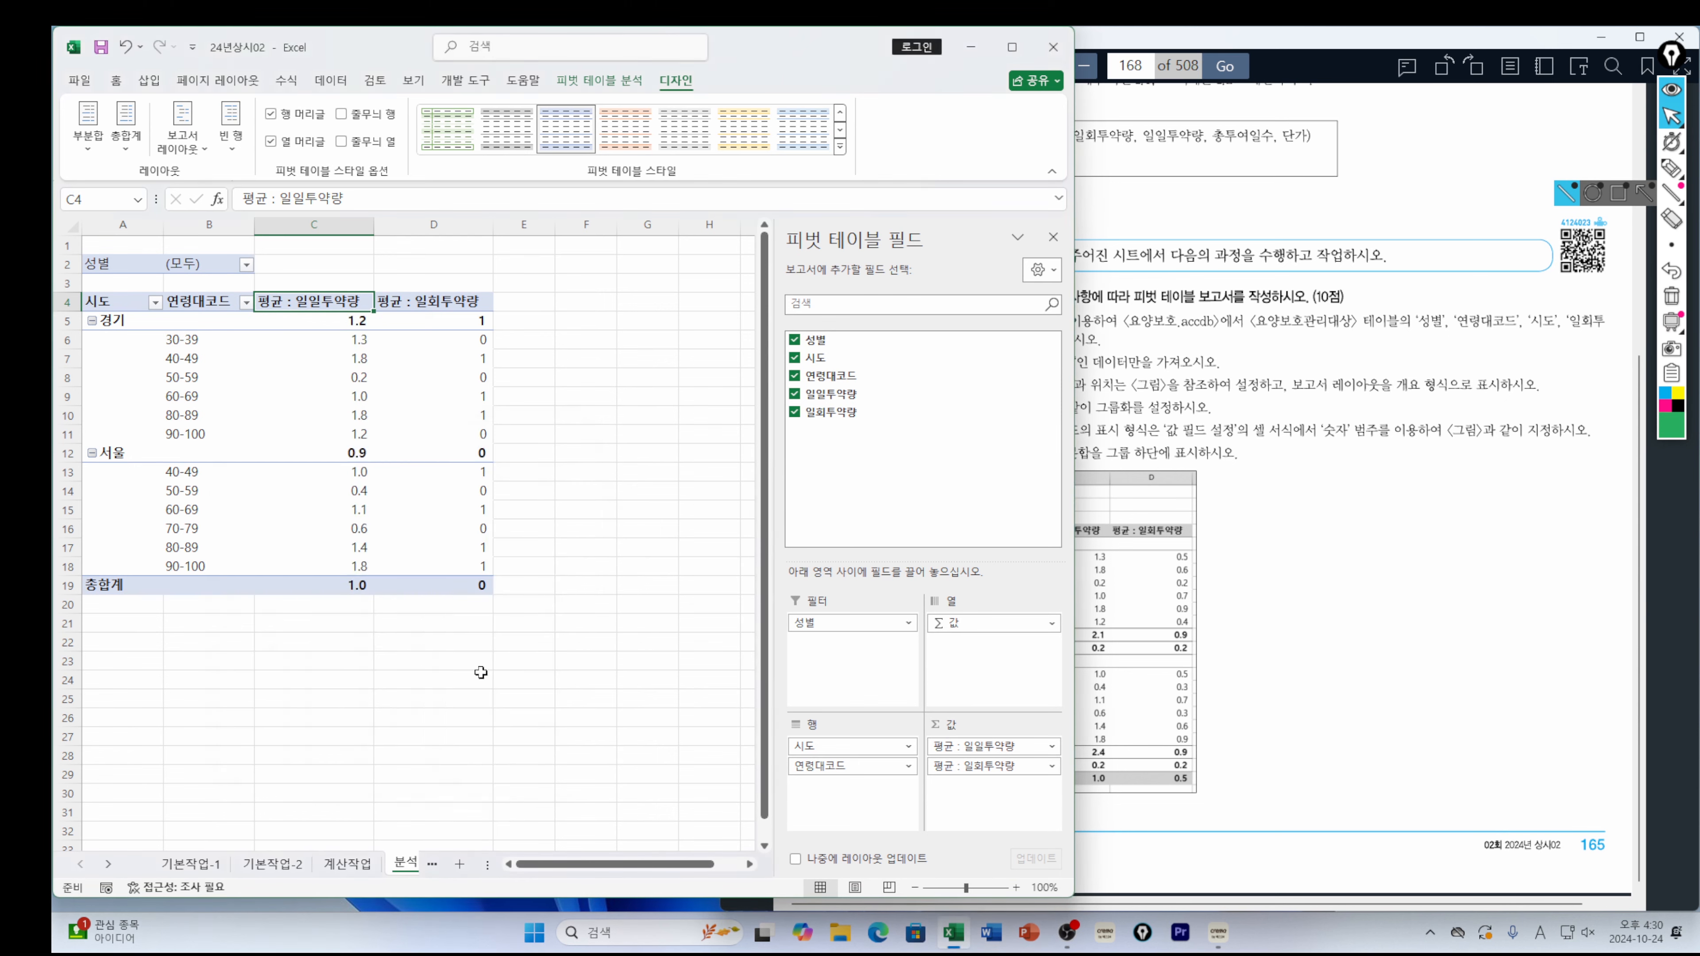
# Set the 일회투약량 average field's number format to 숫자 with 1 decimal place in its value field settings
pyautogui.click(456, 295)
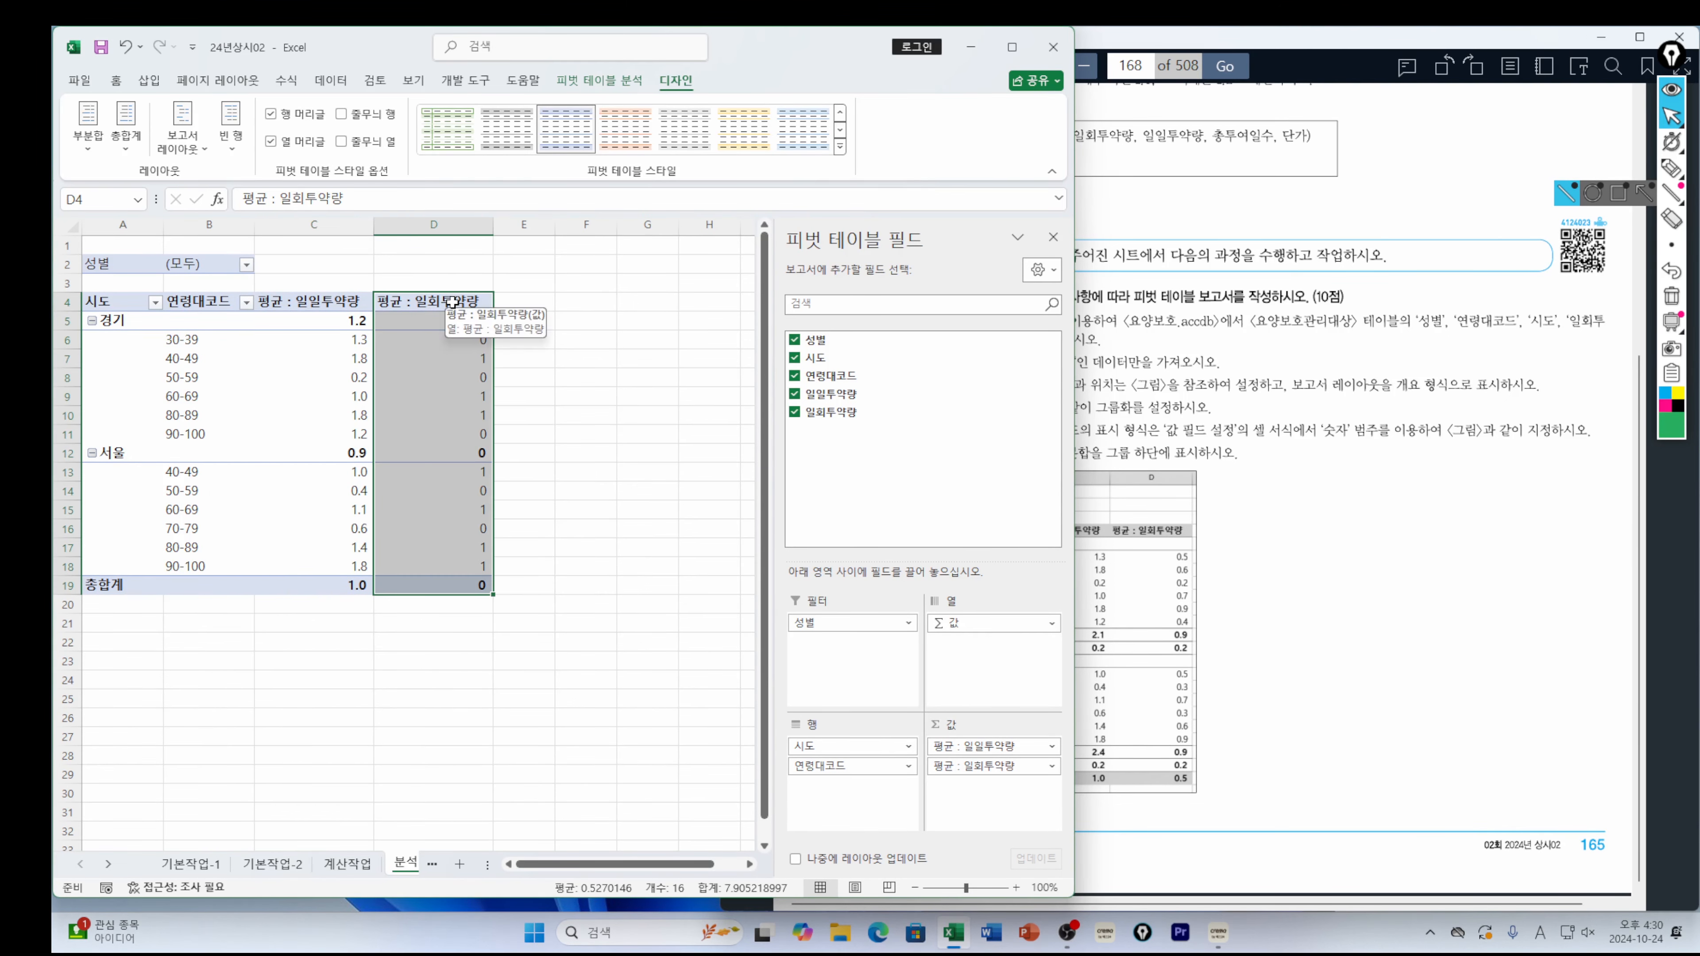
pyautogui.click(453, 302)
pyautogui.rightClick(453, 303)
pyautogui.click(522, 600)
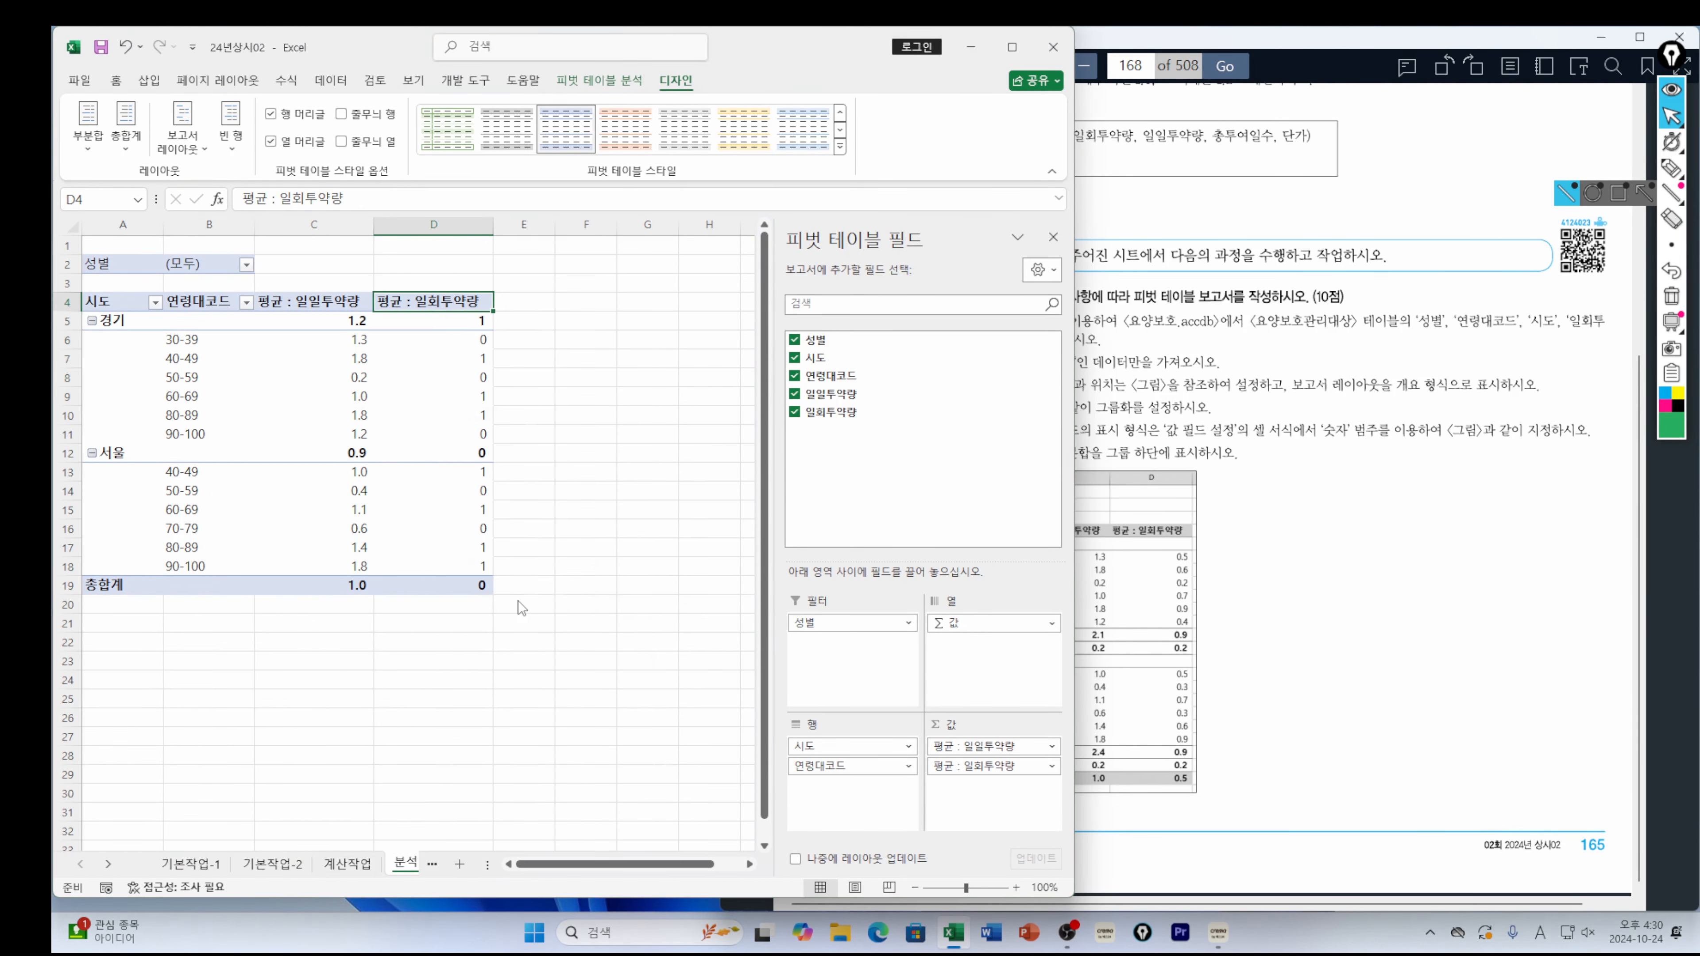
pyautogui.click(394, 722)
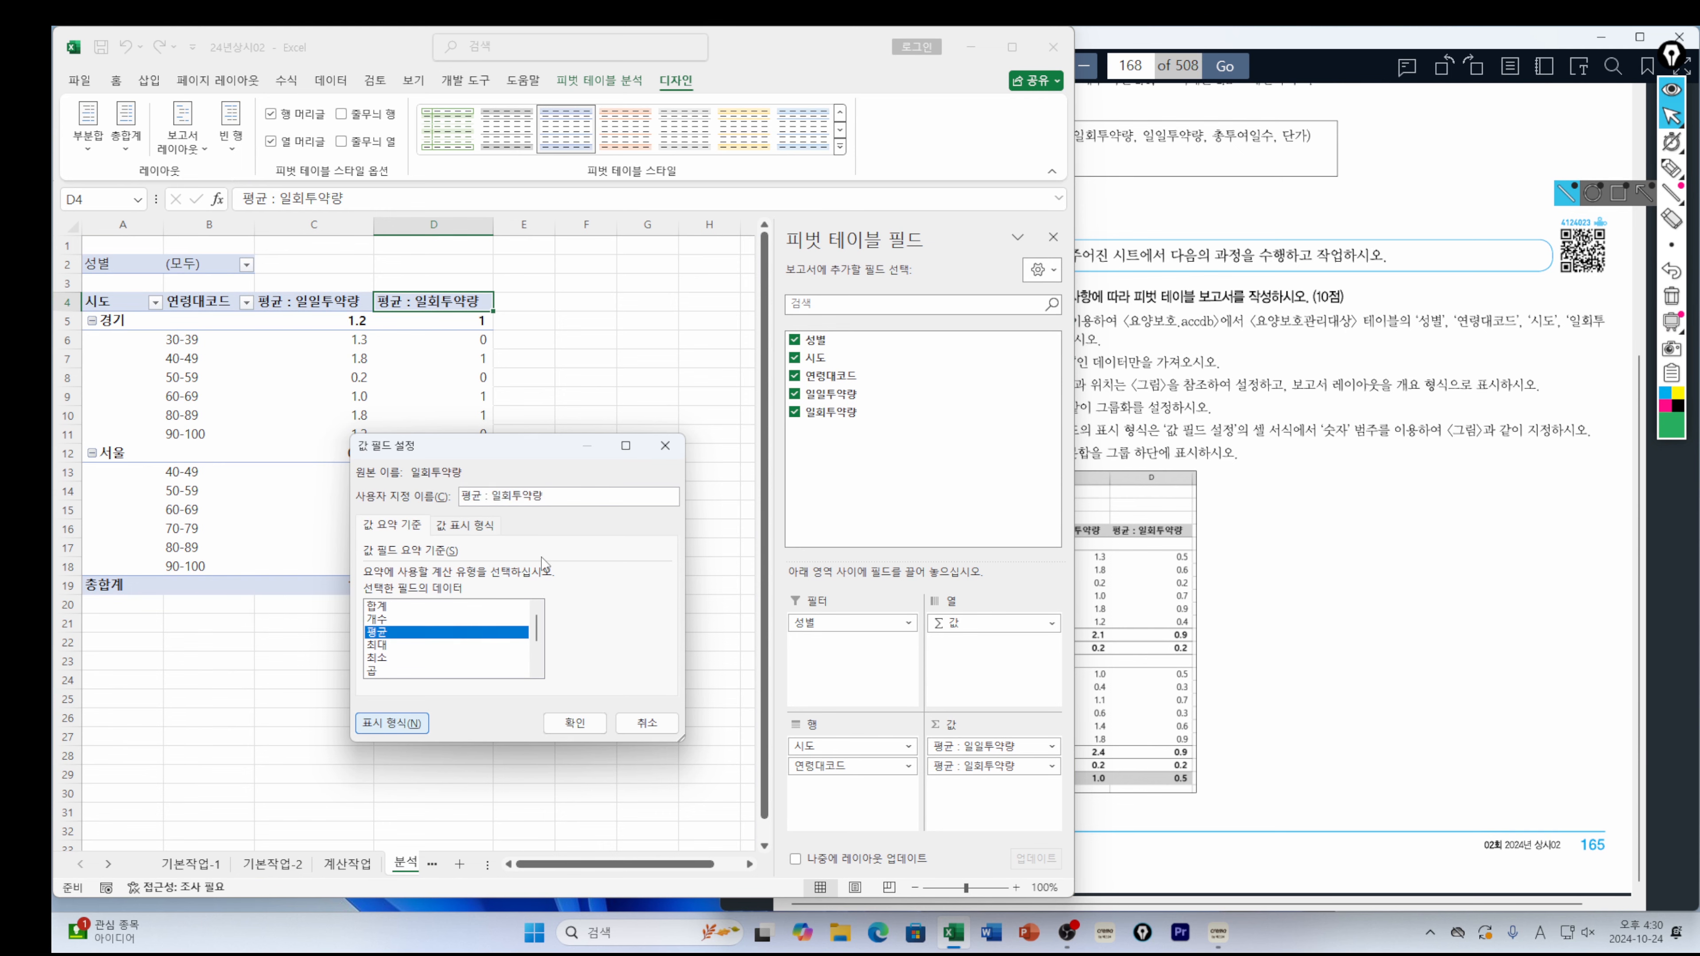
pyautogui.click(641, 805)
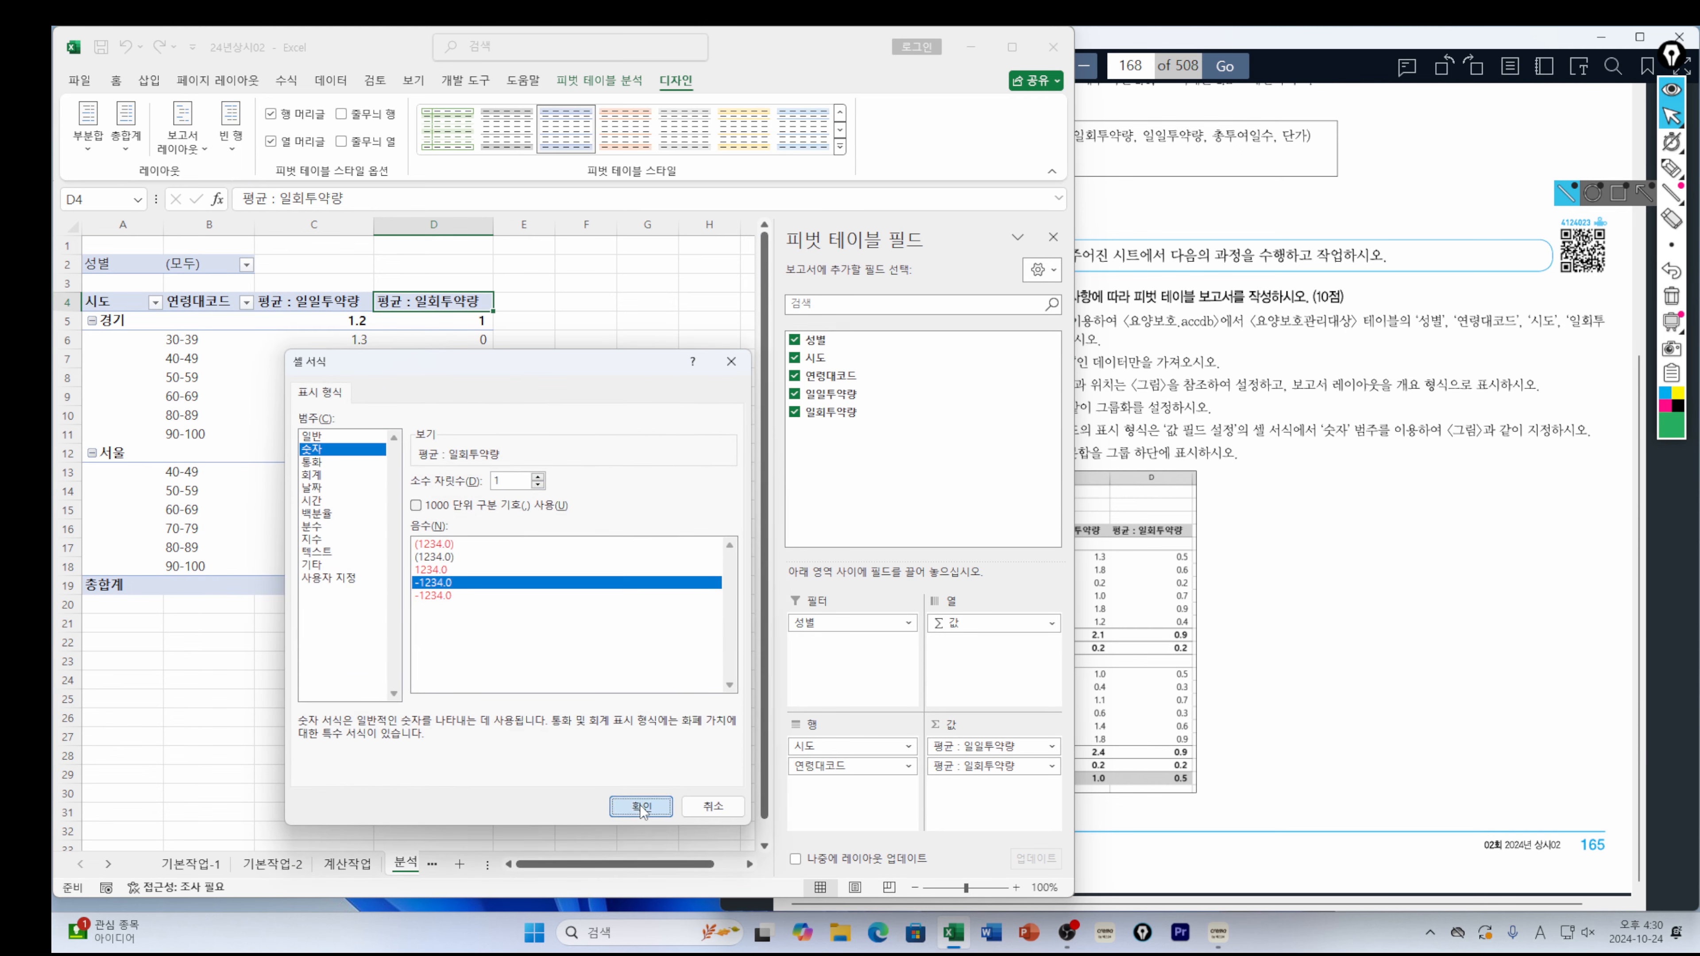
pyautogui.click(575, 722)
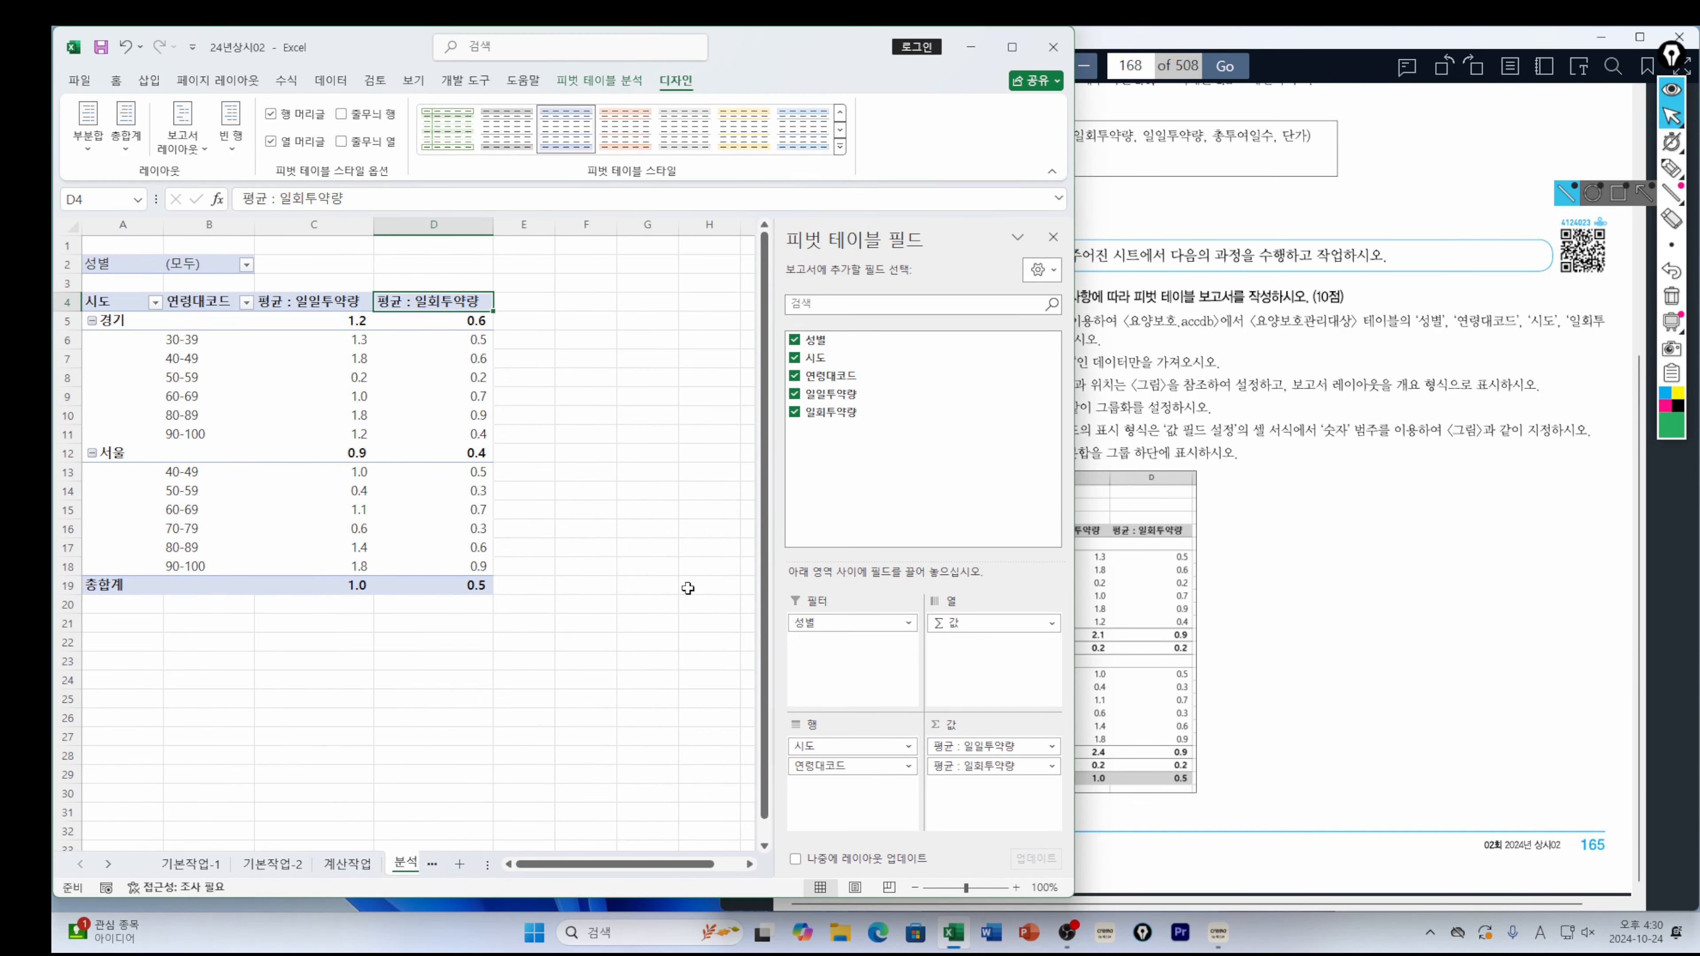
# Check the subtotal requirement in the exam document and switch the 연령대코드 field's subtotals to custom (사용자 지정)
pyautogui.click(1172, 601)
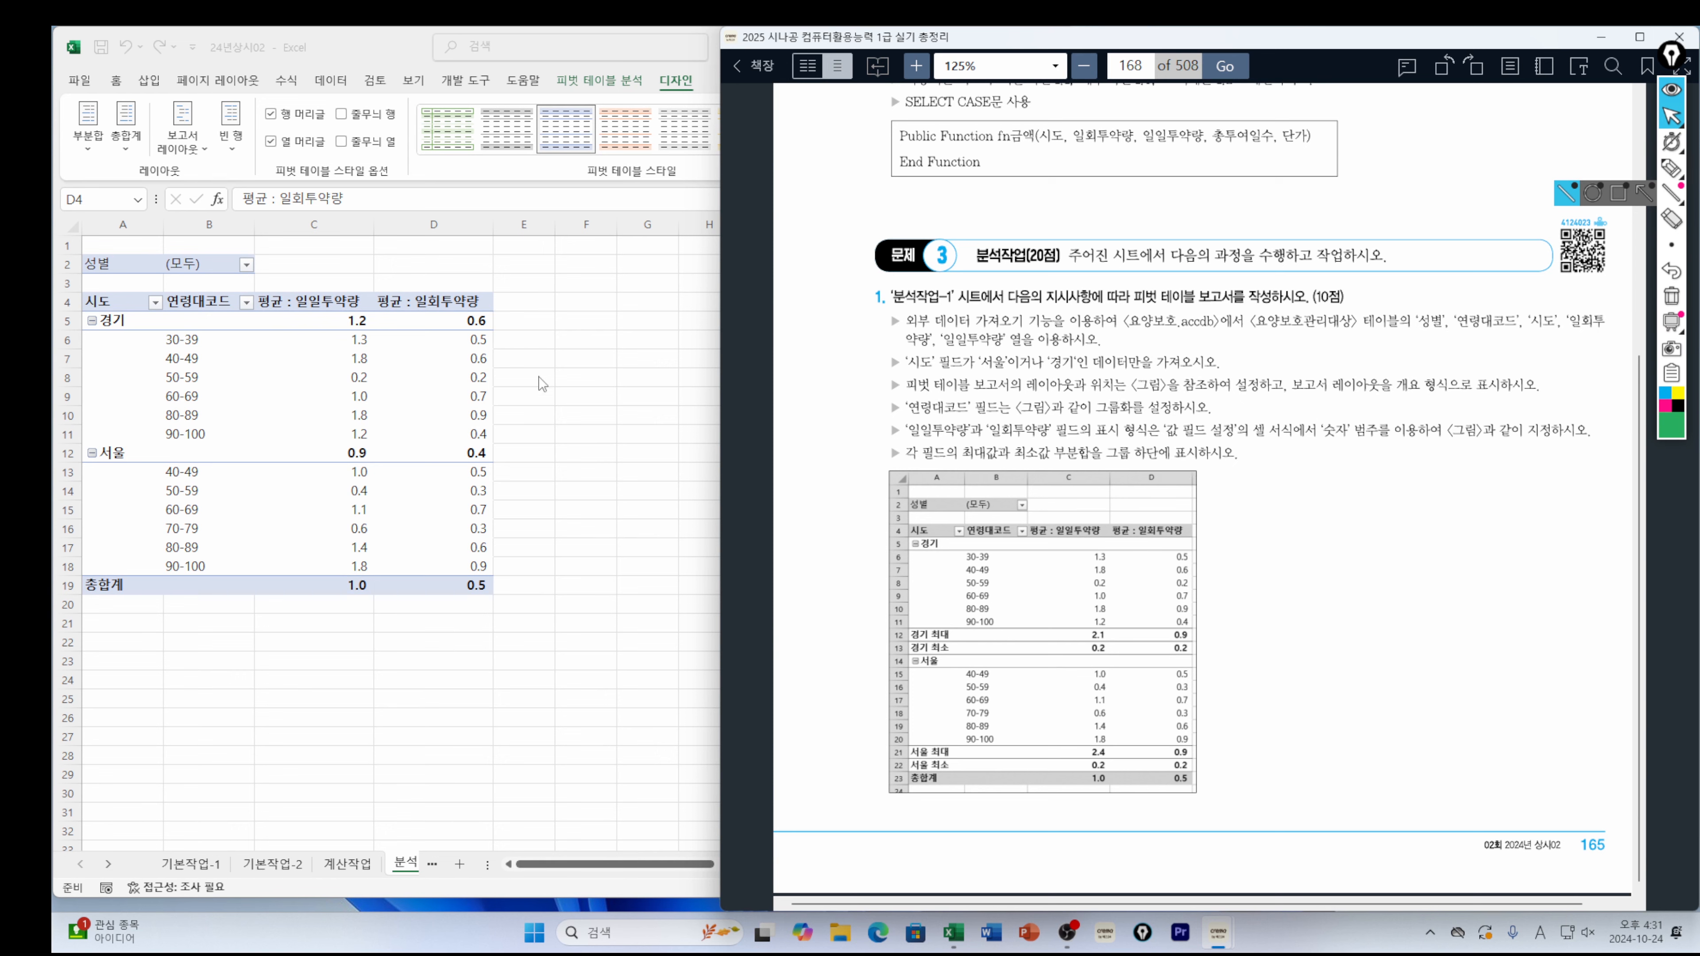
pyautogui.click(199, 301)
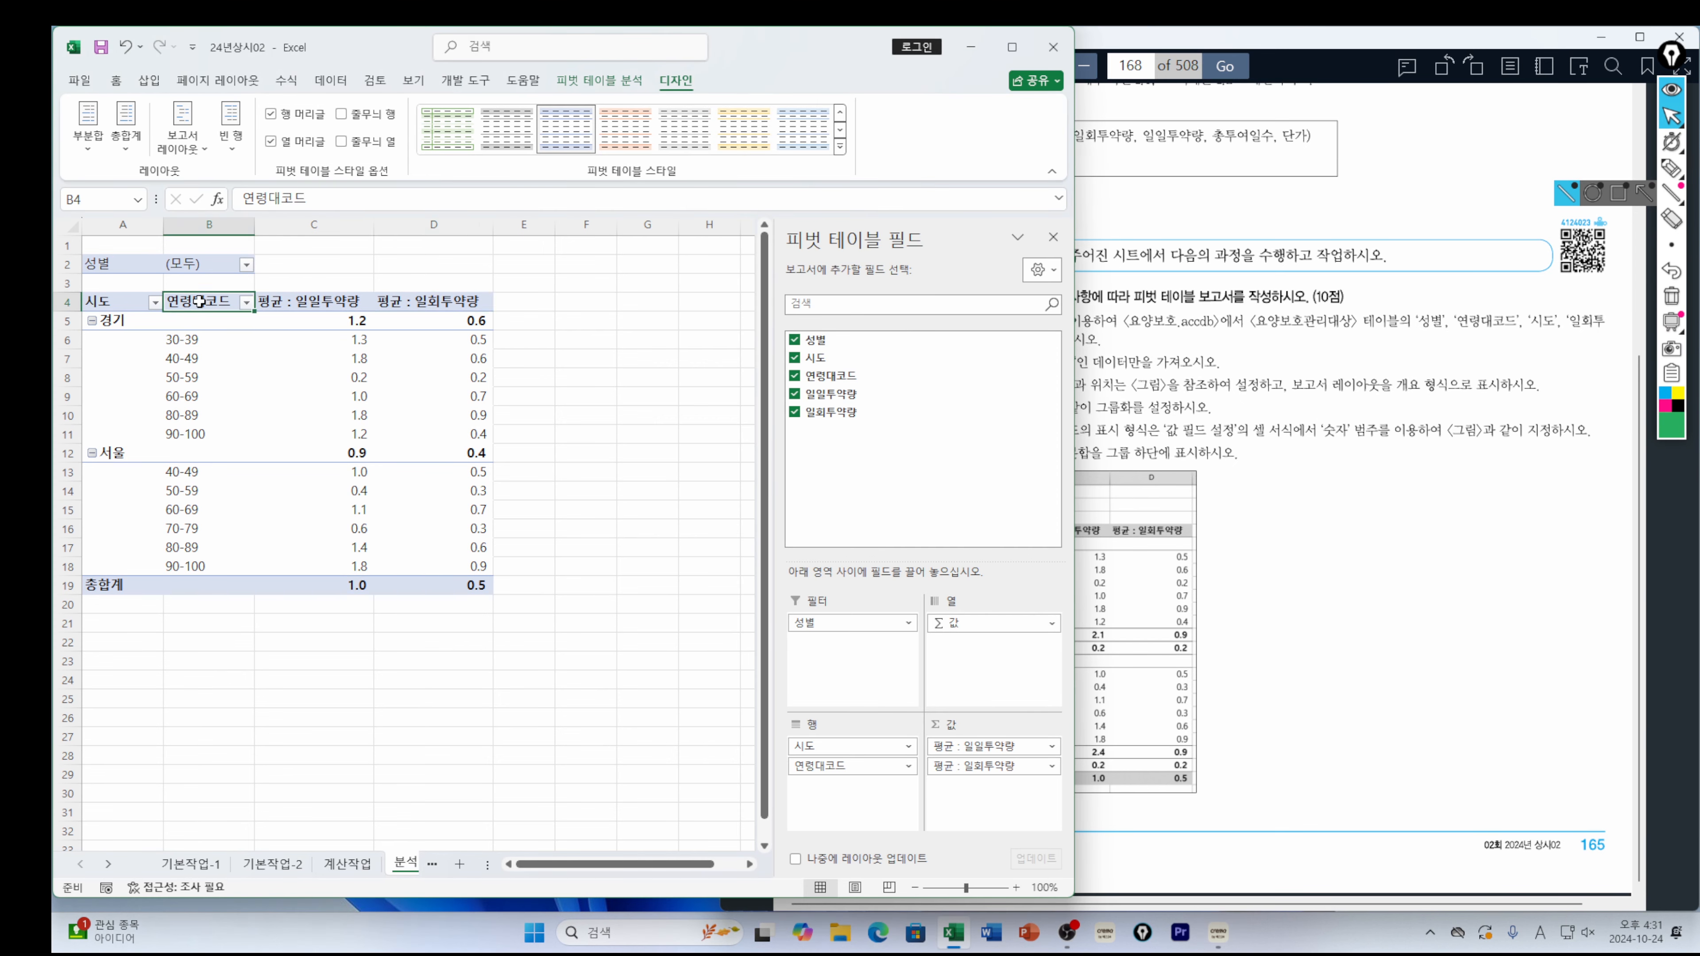
pyautogui.click(587, 79)
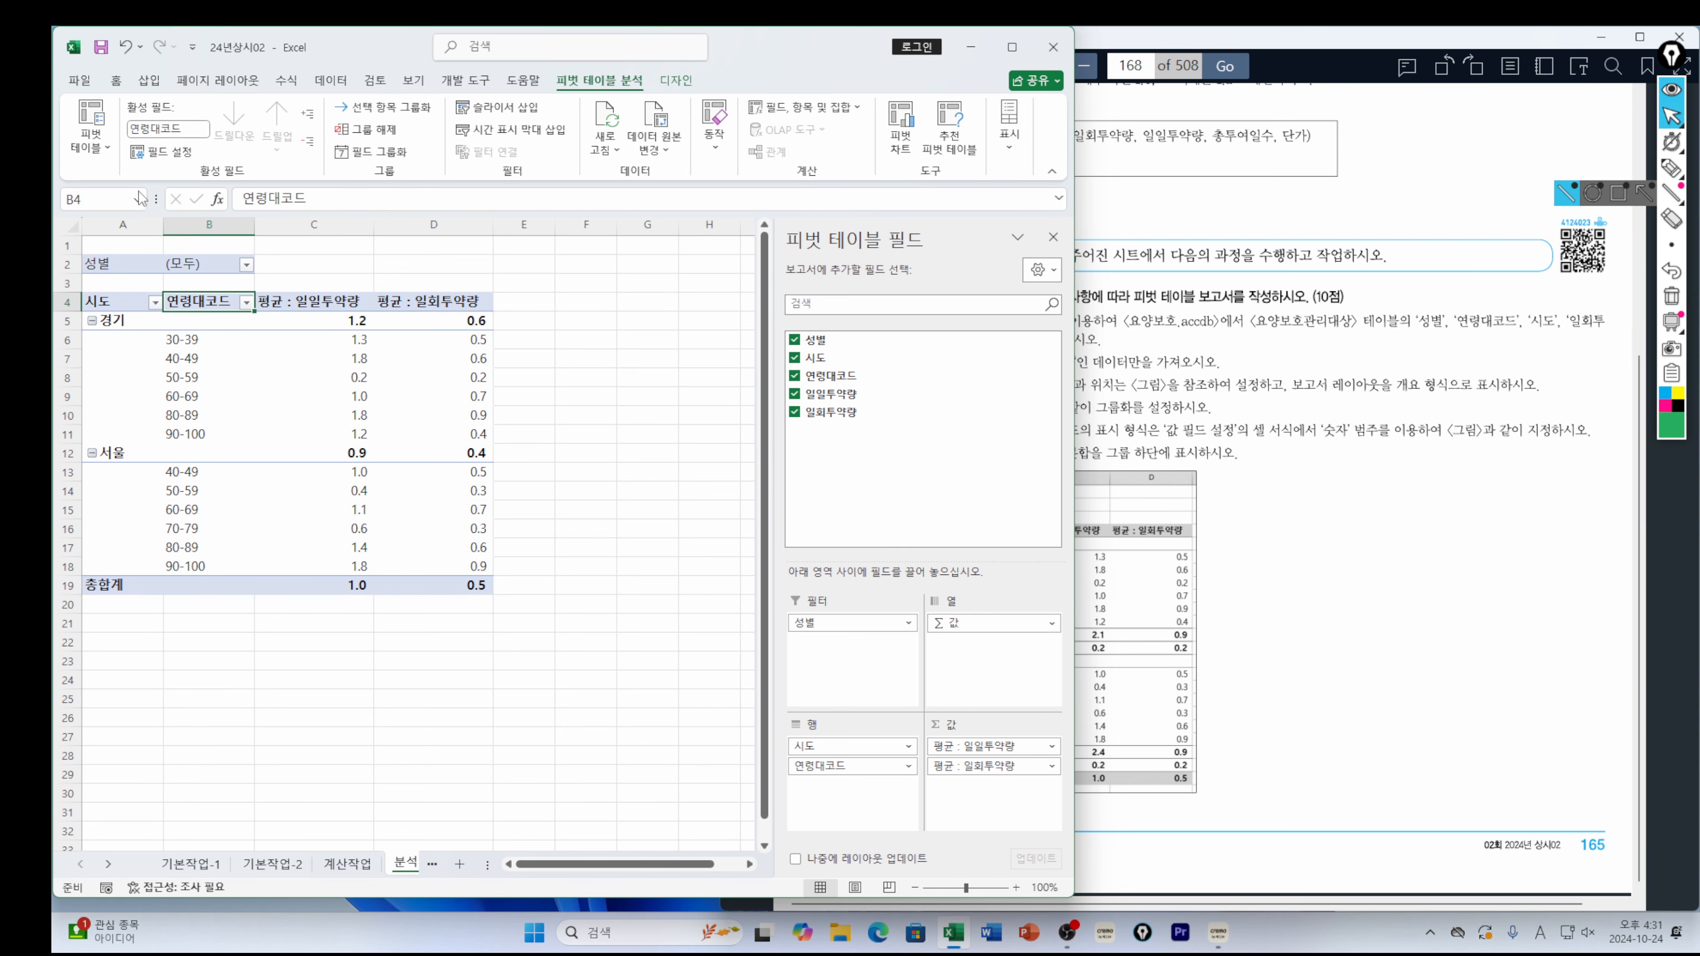
pyautogui.click(161, 152)
pyautogui.moveTo(472, 303); pyautogui.dragTo(485, 278)
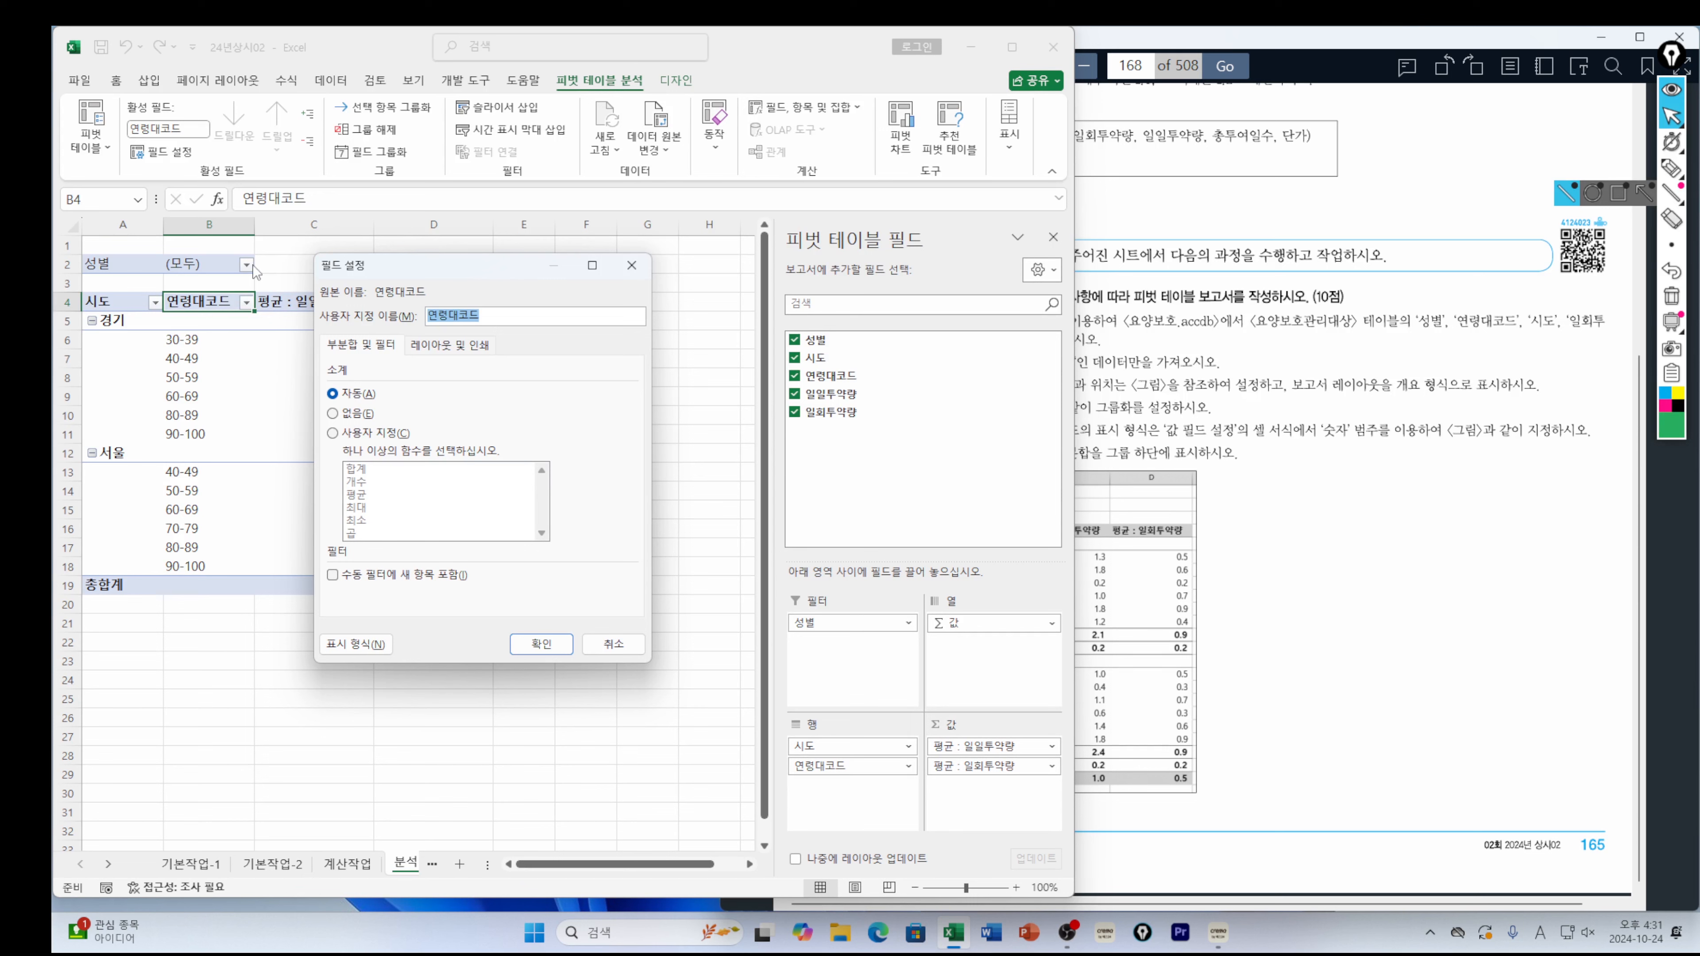
pyautogui.click(332, 433)
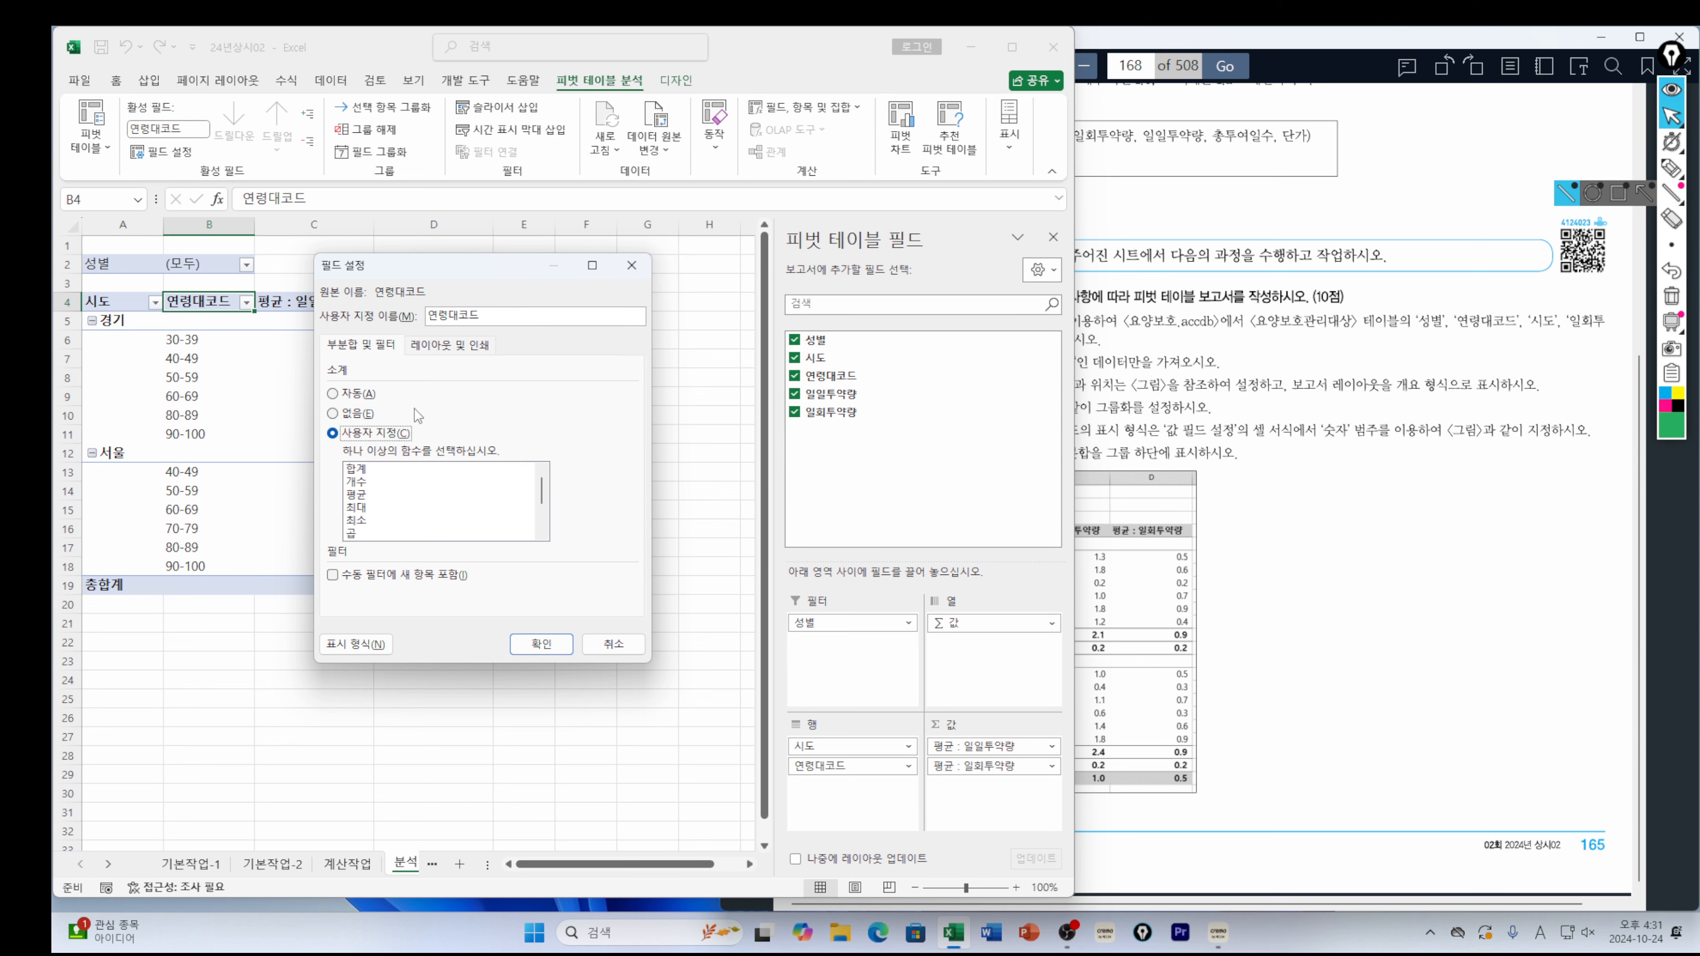
# Choose 최대 and 최소 as the custom subtotal functions for the 연령대코드 field and apply the field settings
pyautogui.moveTo(458, 277); pyautogui.dragTo(480, 353)
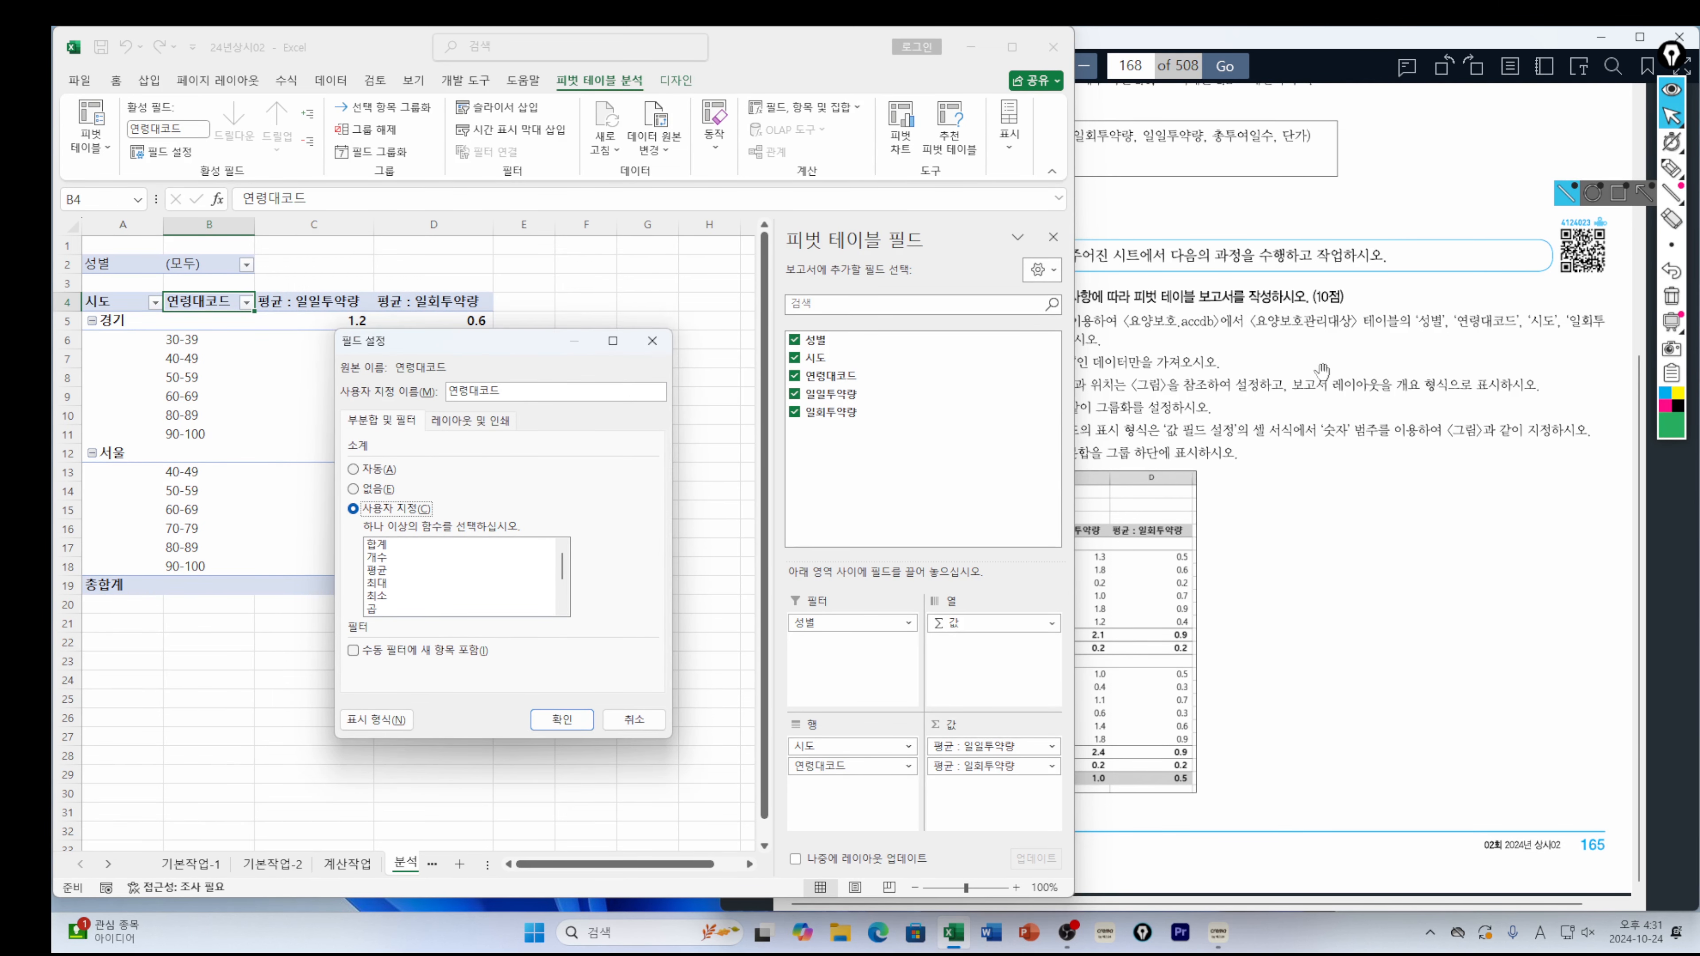
pyautogui.click(1150, 459)
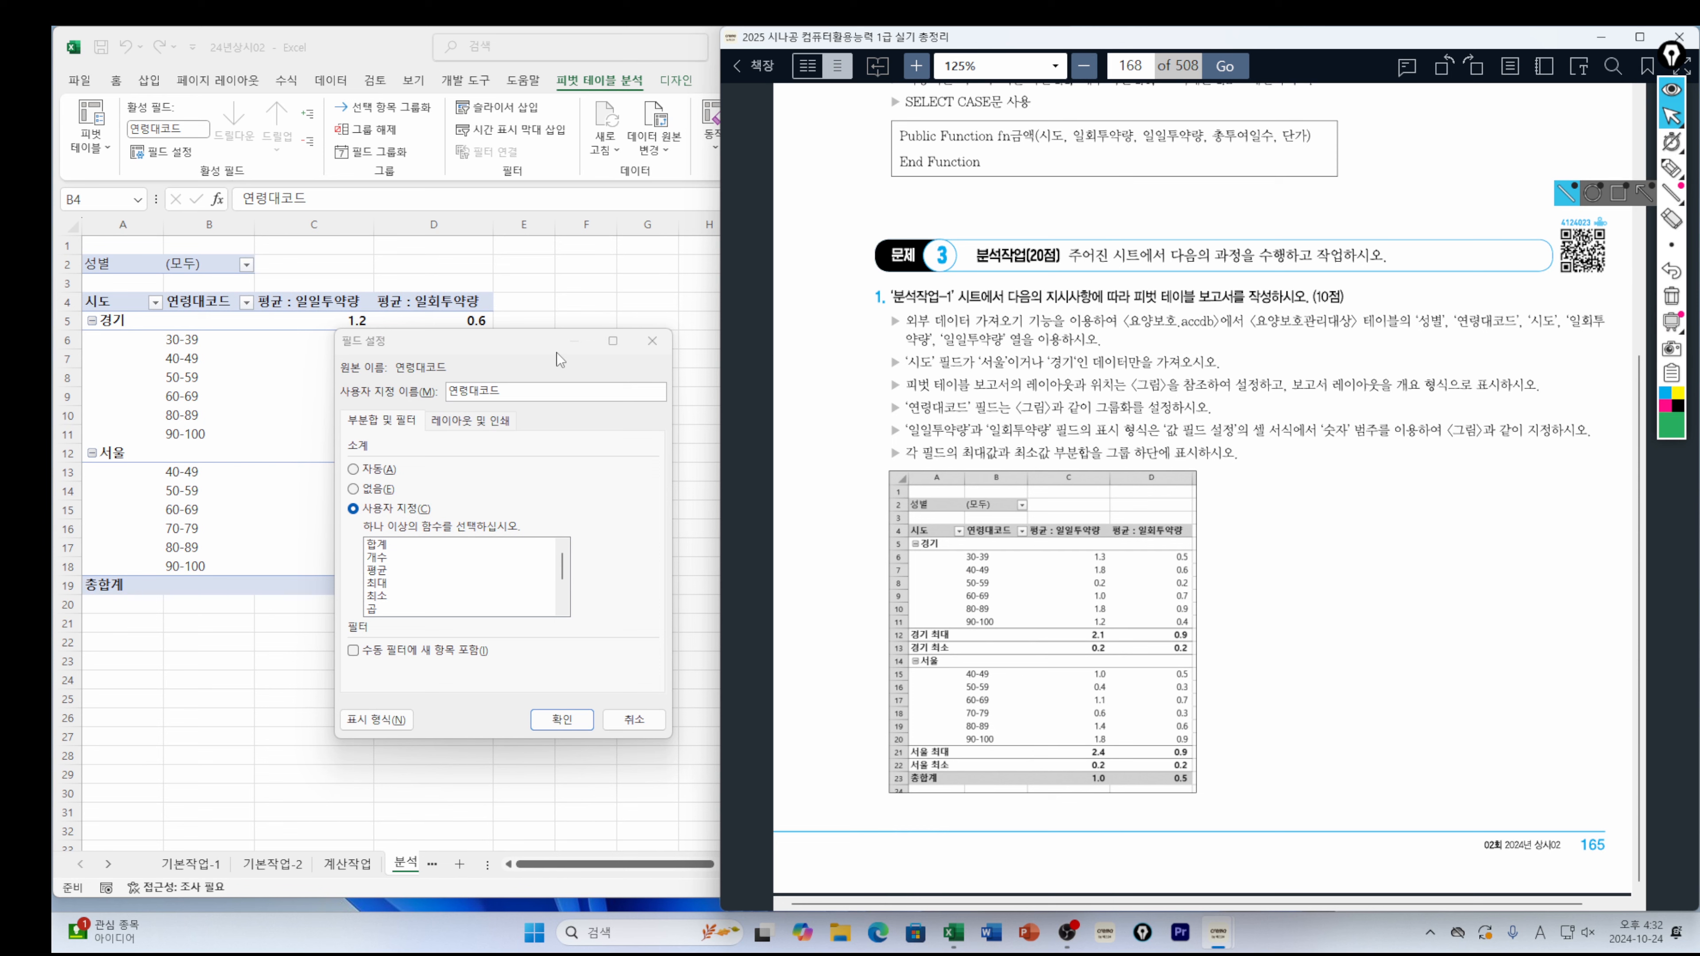
pyautogui.moveTo(512, 355); pyautogui.dragTo(557, 313)
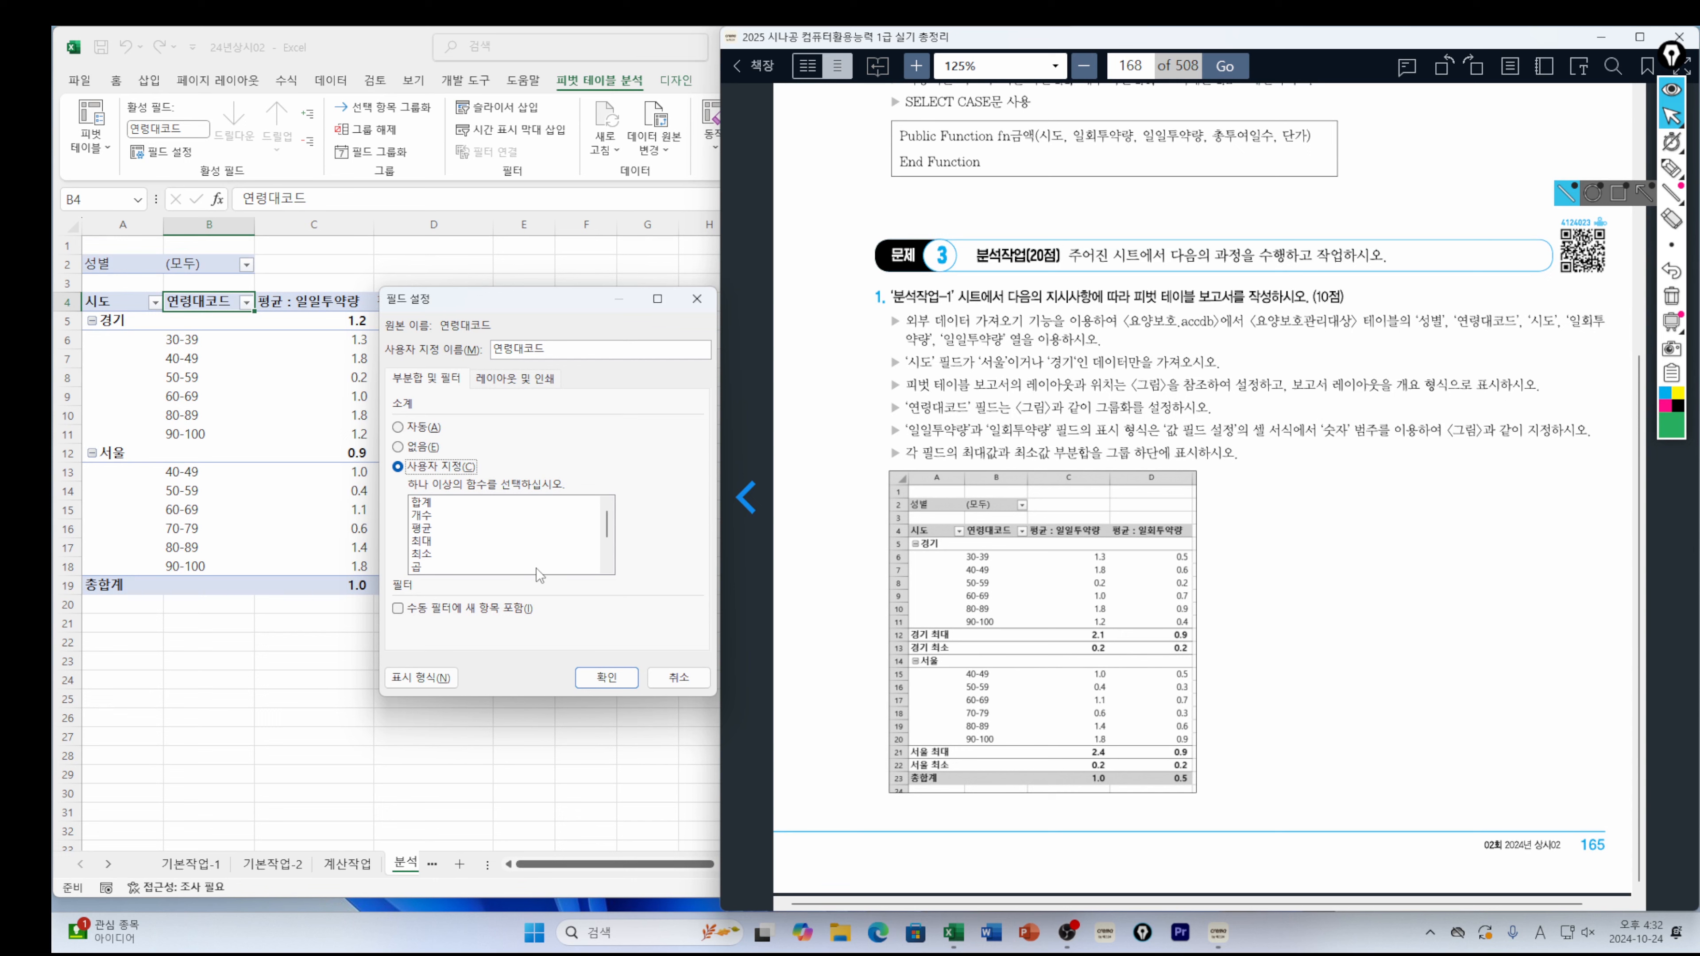
pyautogui.click(422, 541)
pyautogui.click(427, 554)
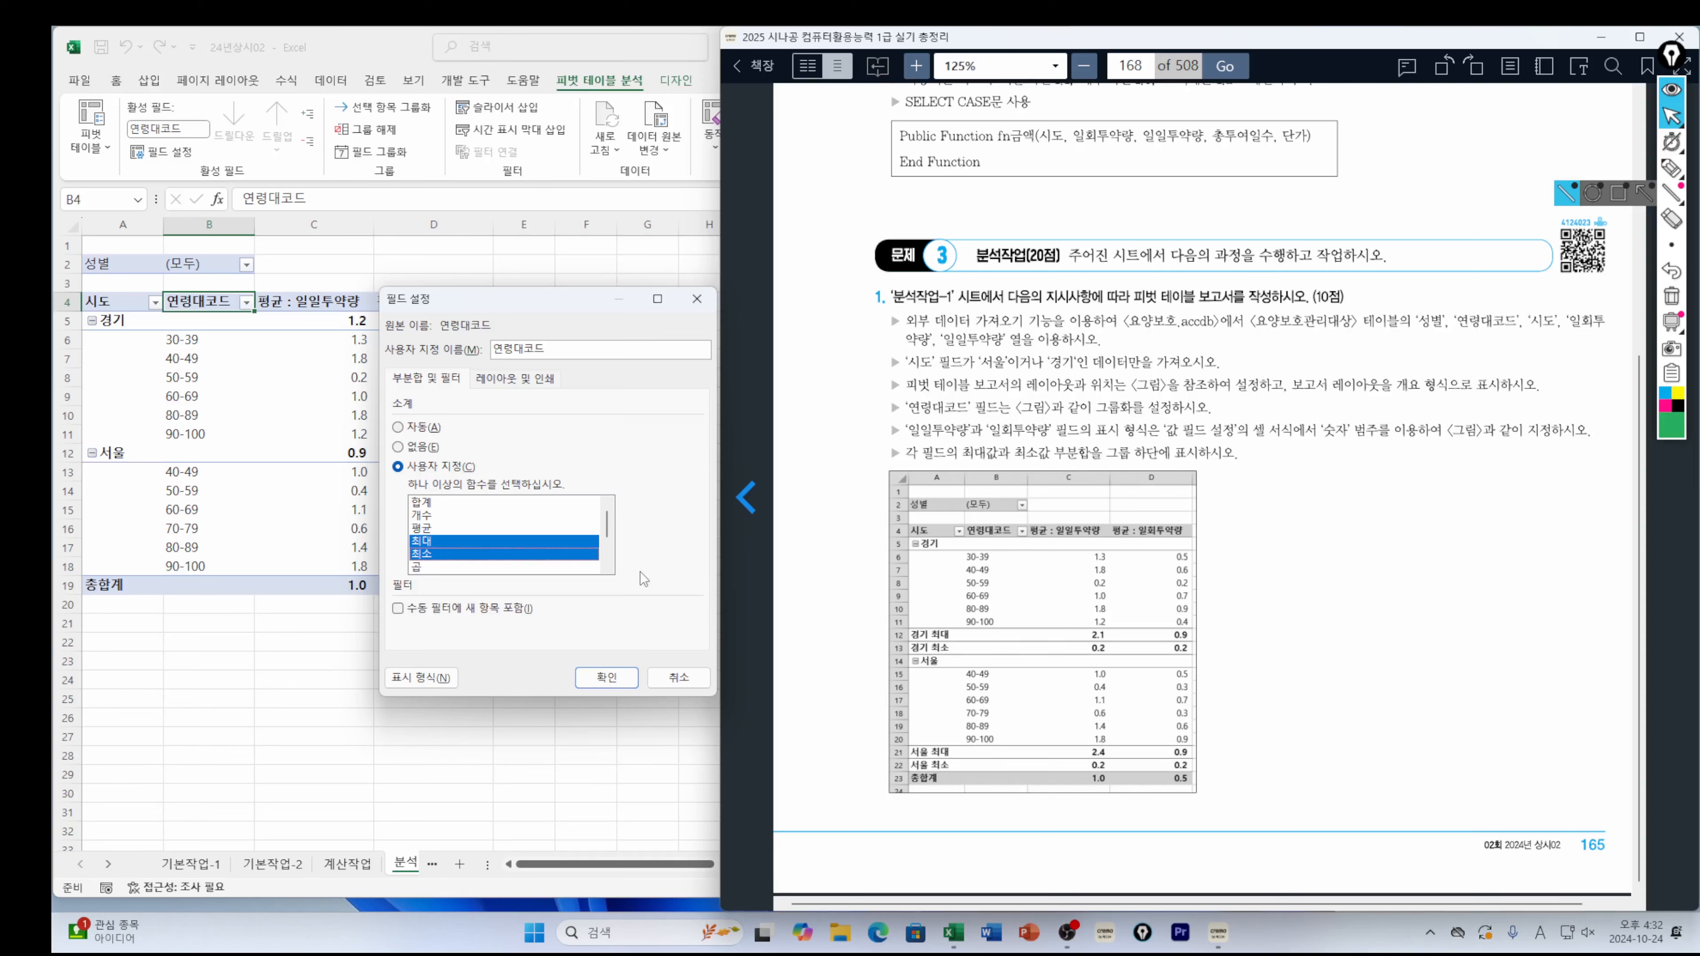
pyautogui.click(416, 385)
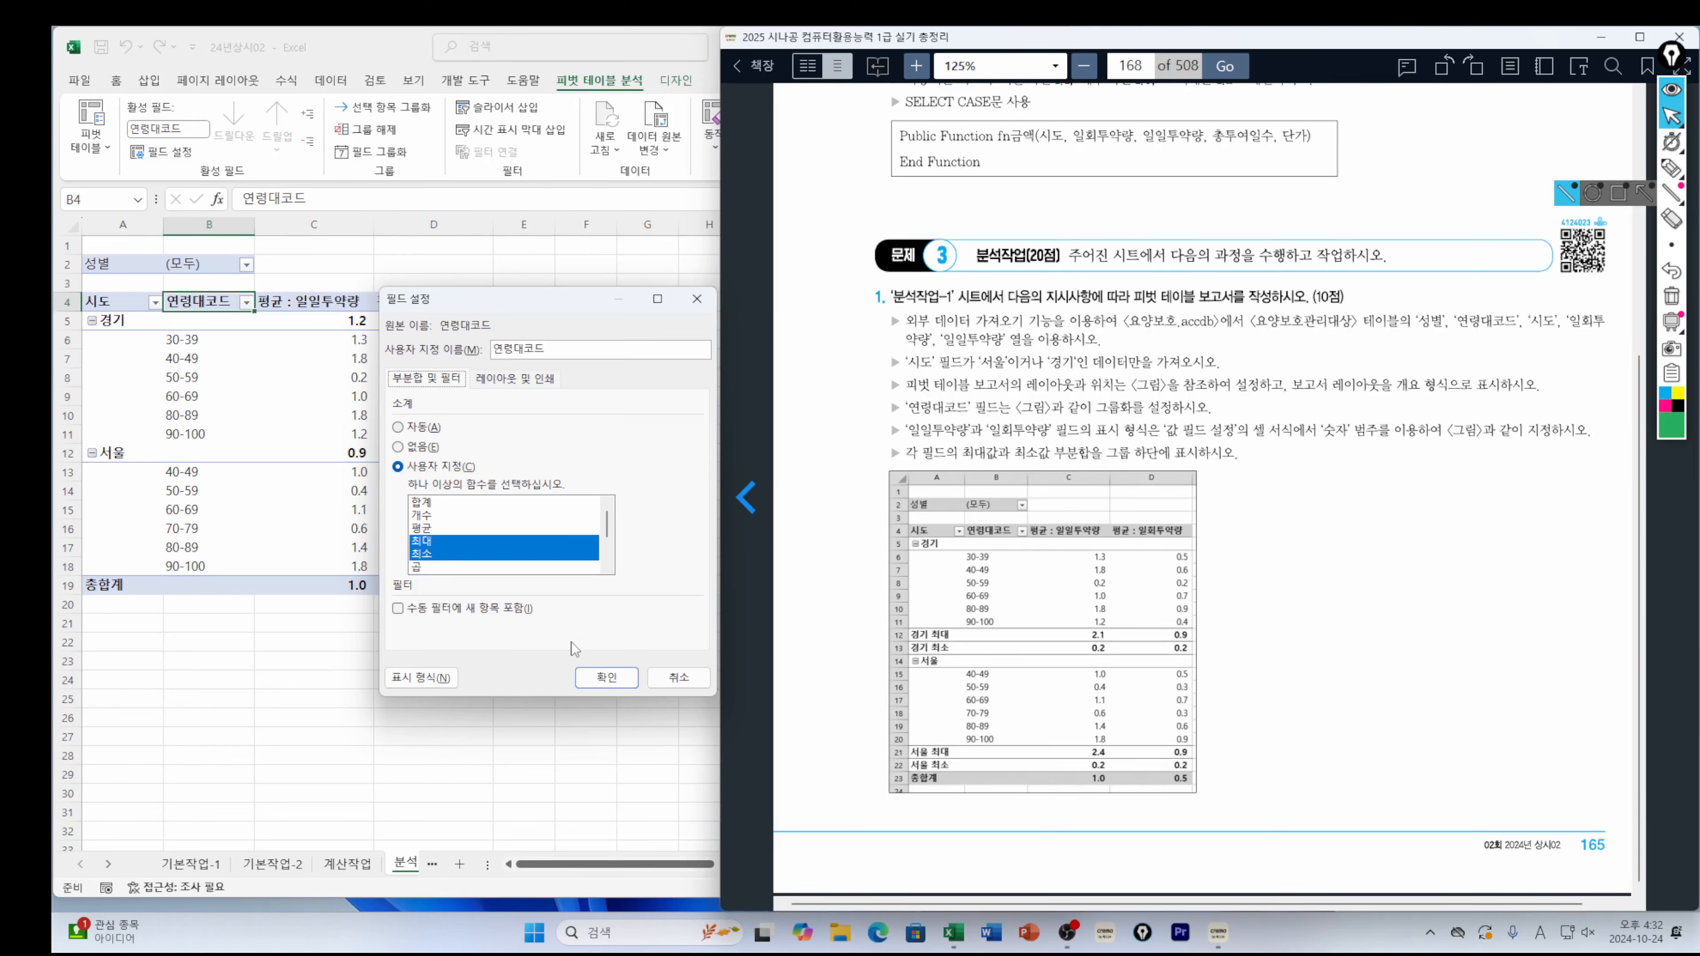
pyautogui.click(609, 678)
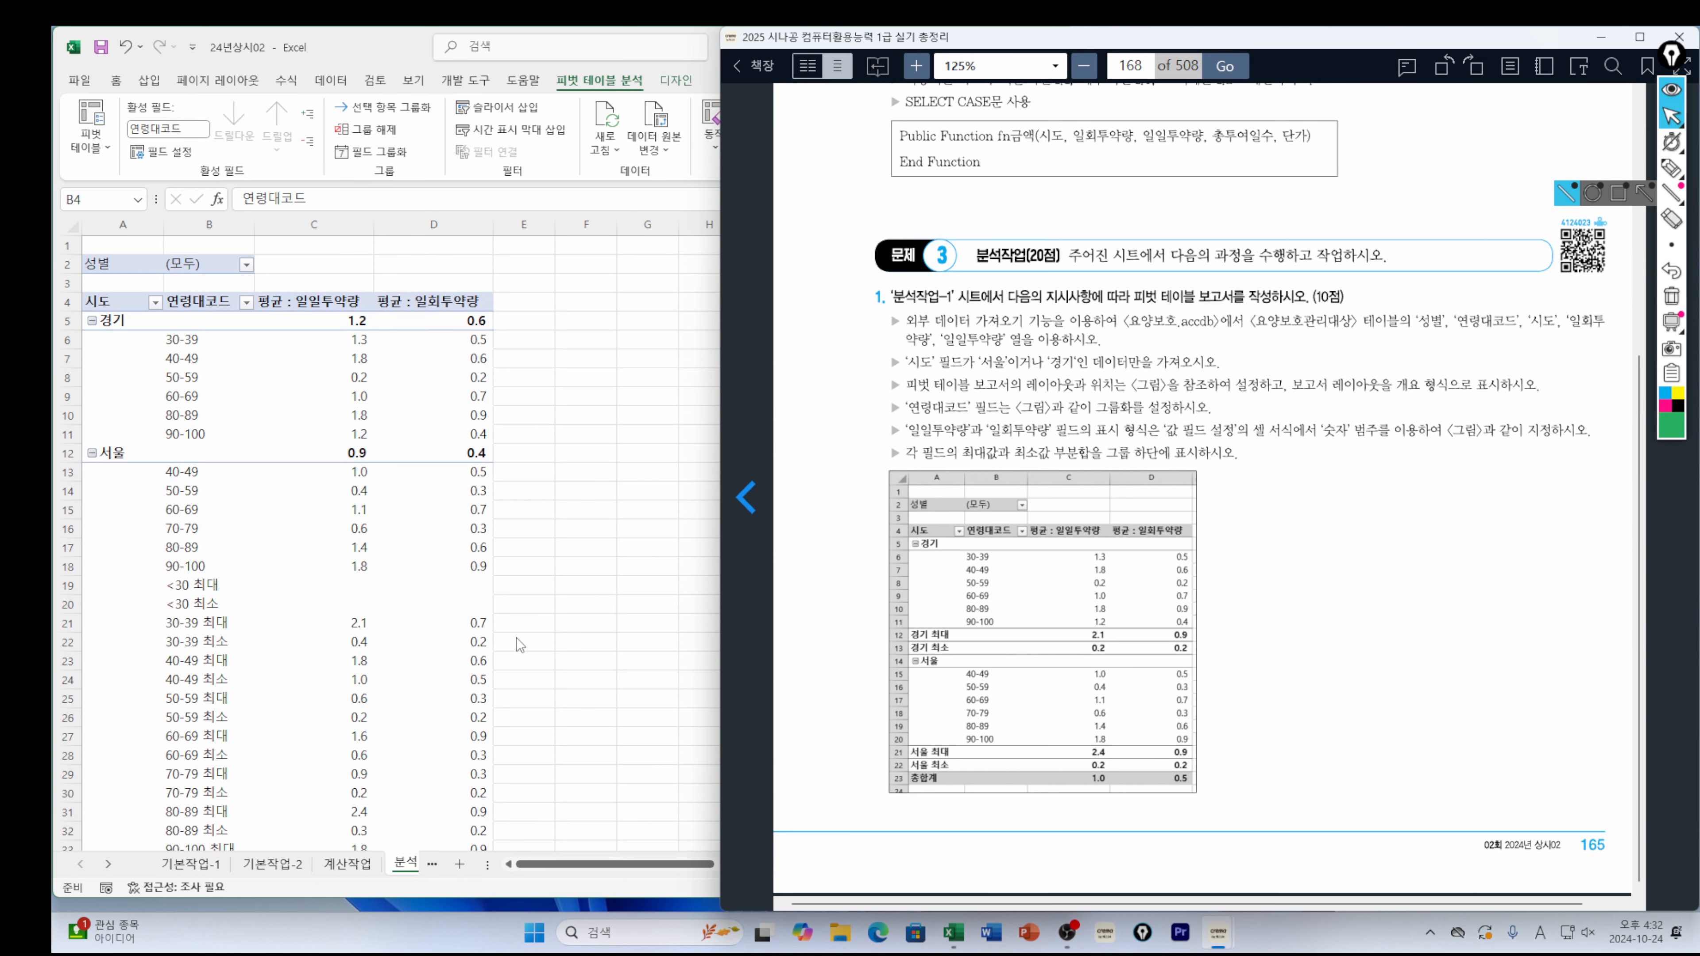
# Undo the custom 최대/최소 subtotals on the 연령대코드 field and recheck the subtotal requirement in the exam document
pyautogui.scroll(-4, 389, 608)
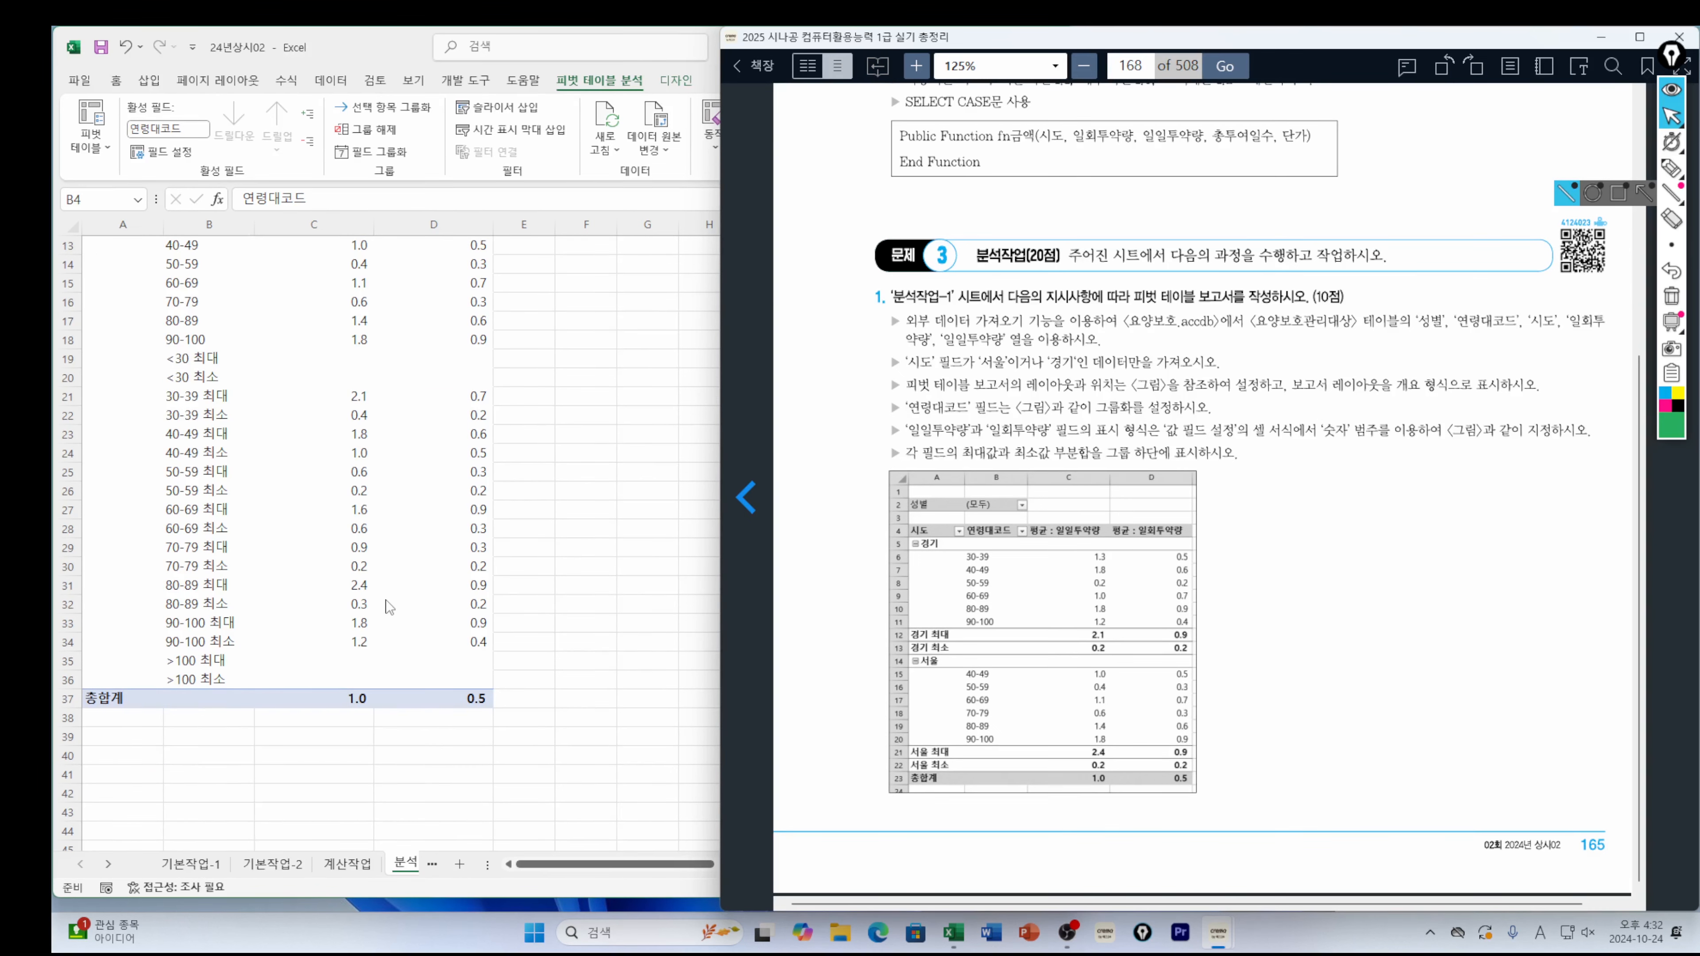
pyautogui.scroll(4, 390, 606)
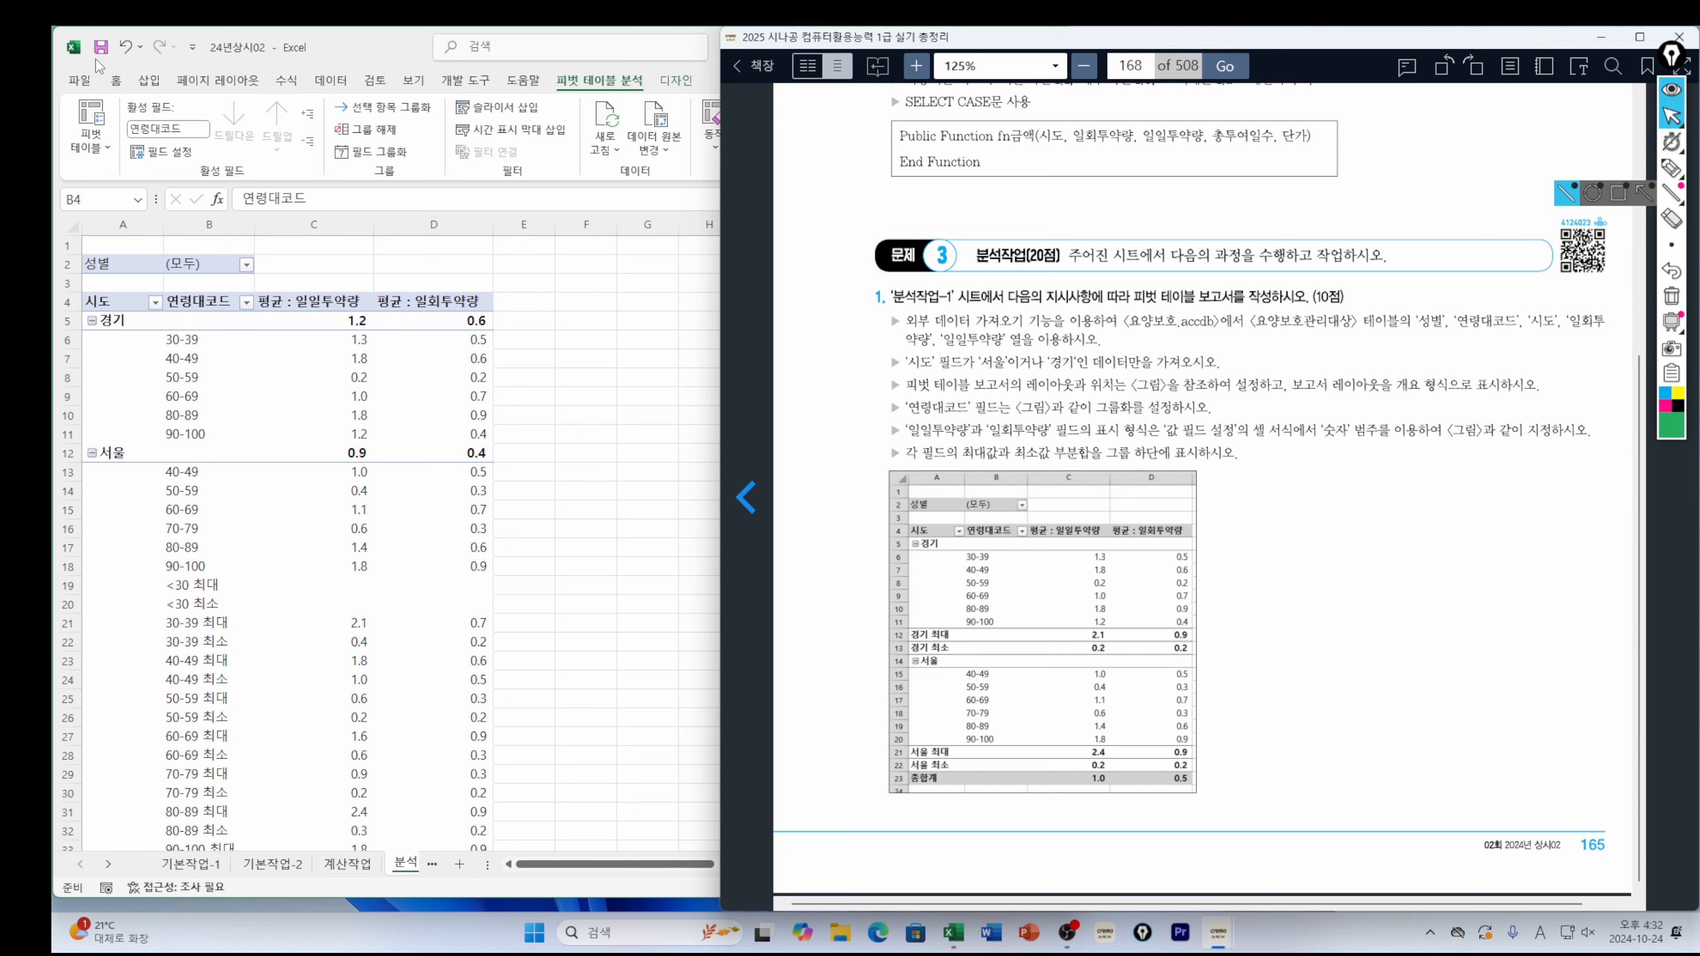
pyautogui.click(130, 49)
pyautogui.click(127, 47)
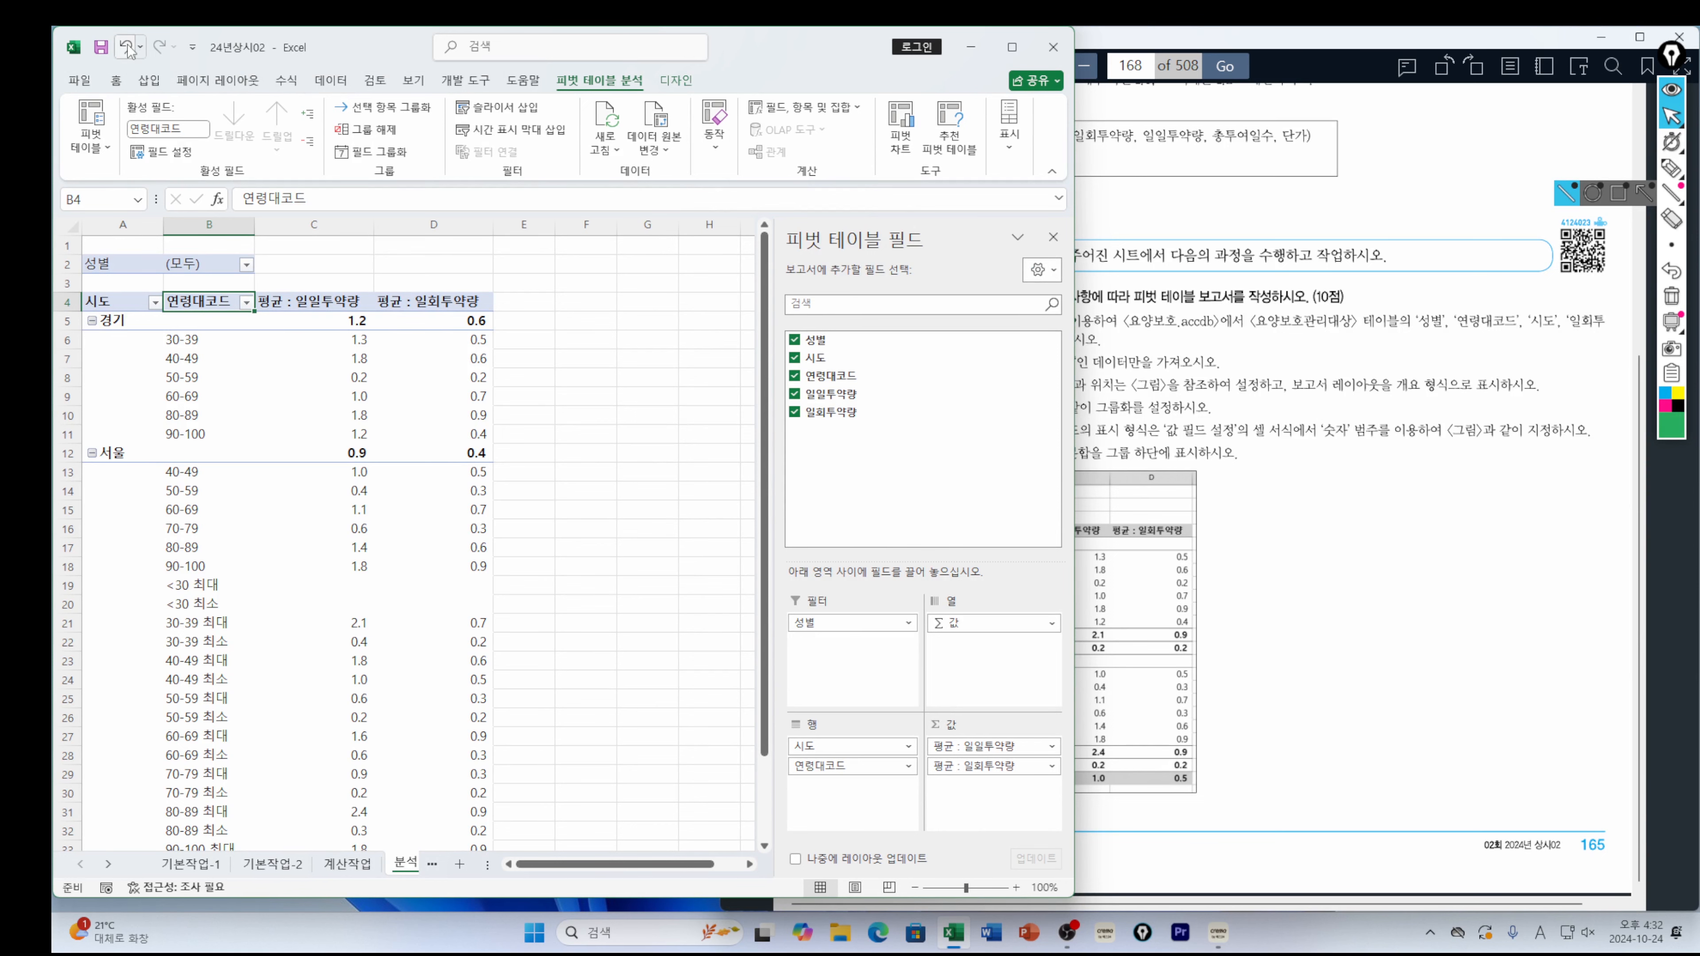
pyautogui.click(234, 379)
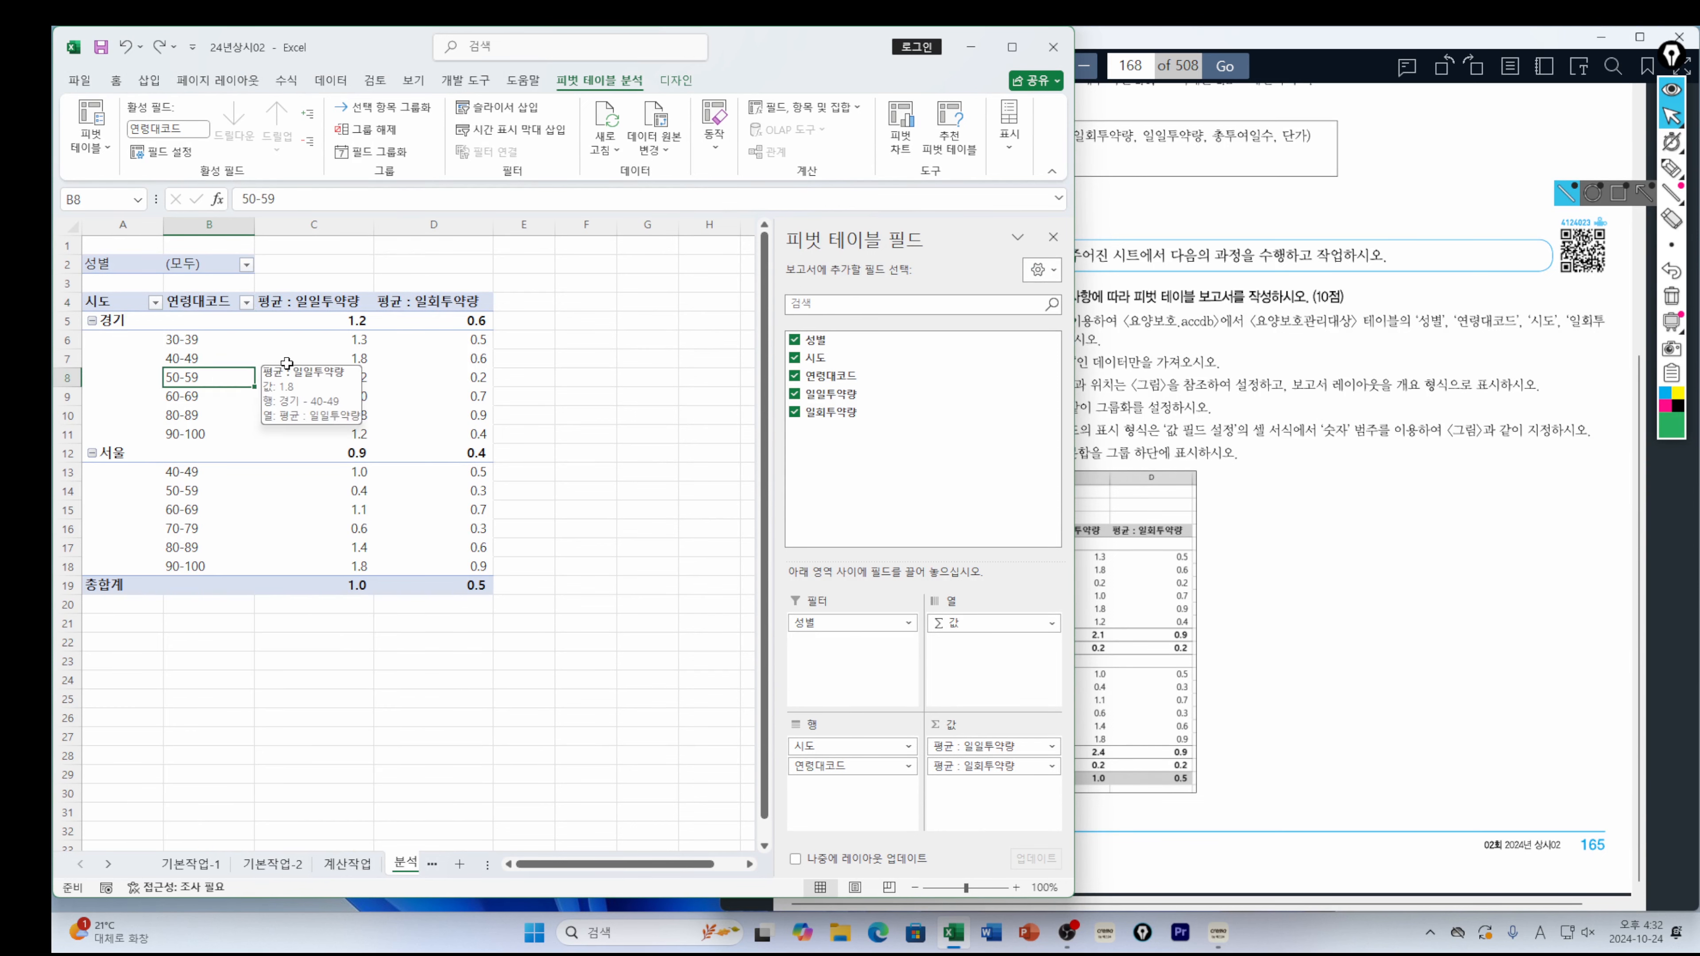
pyautogui.click(1162, 444)
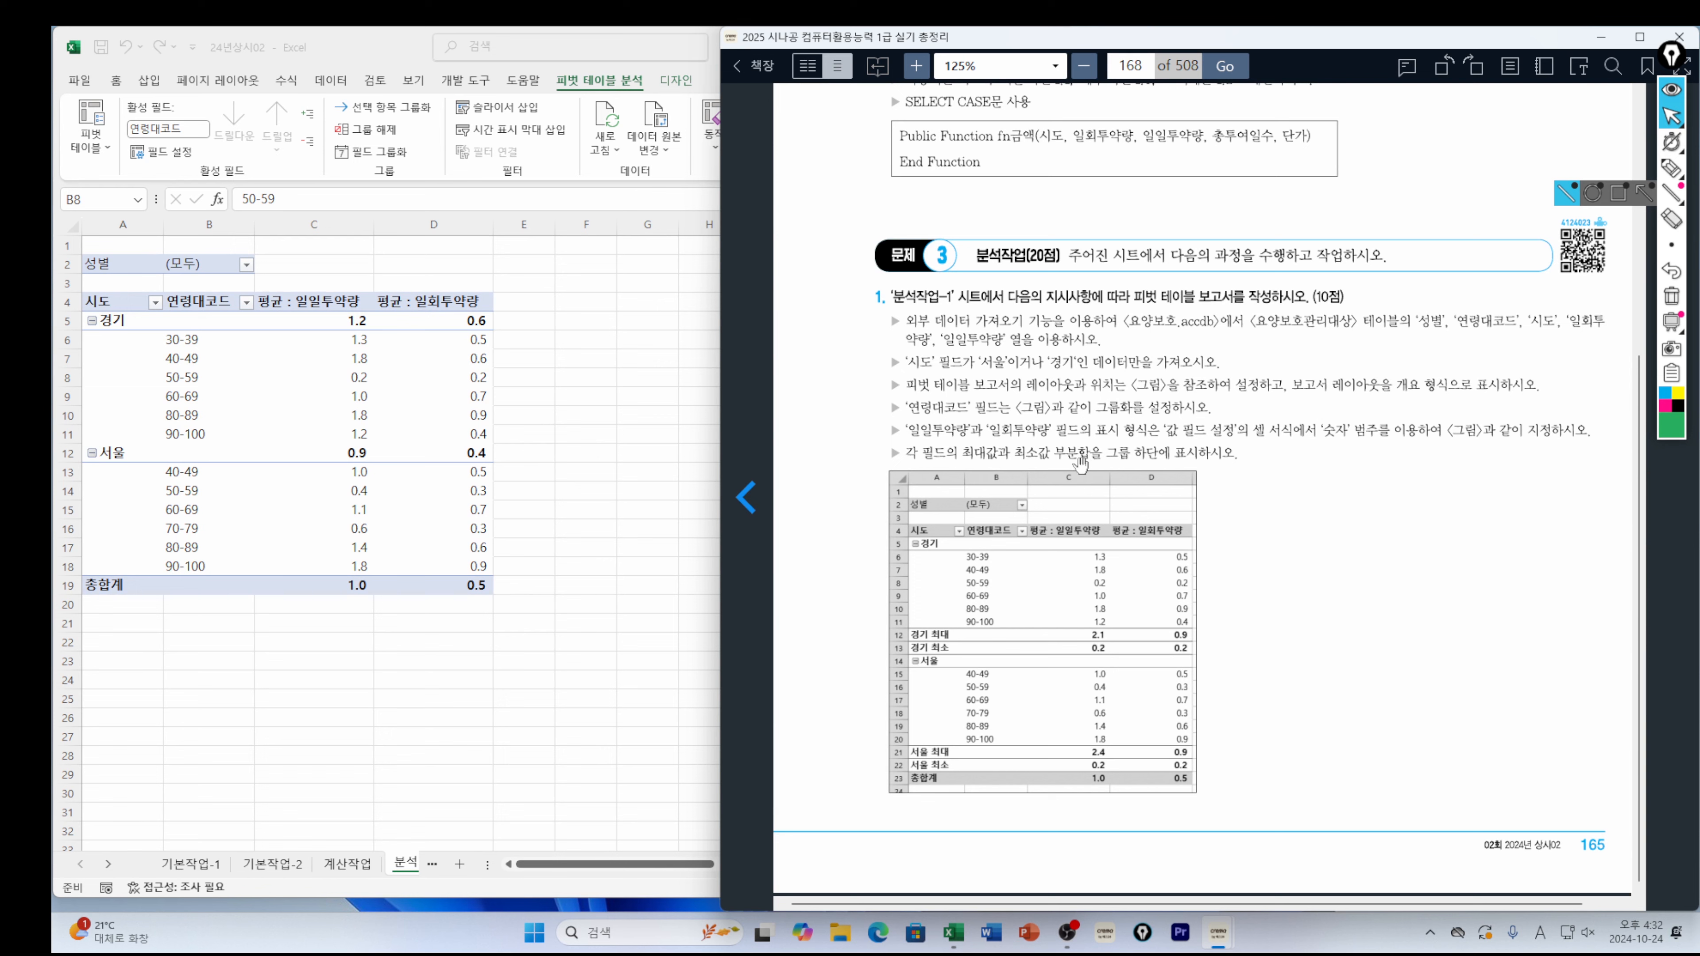
pyautogui.click(115, 462)
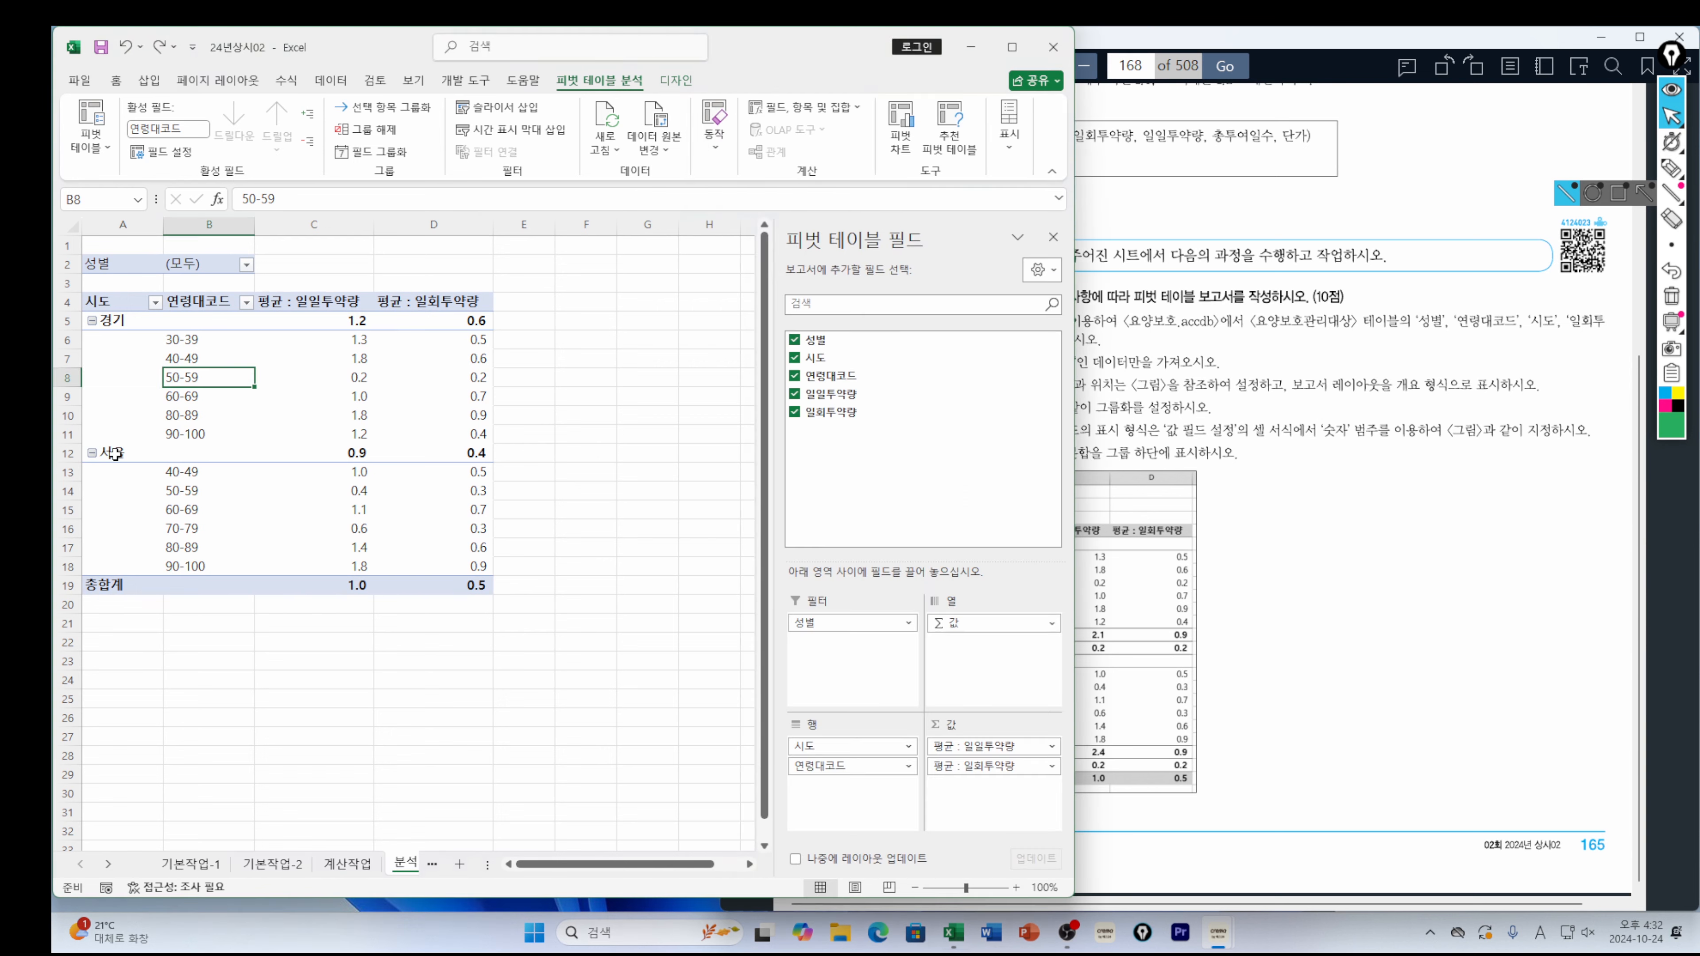
pyautogui.click(115, 455)
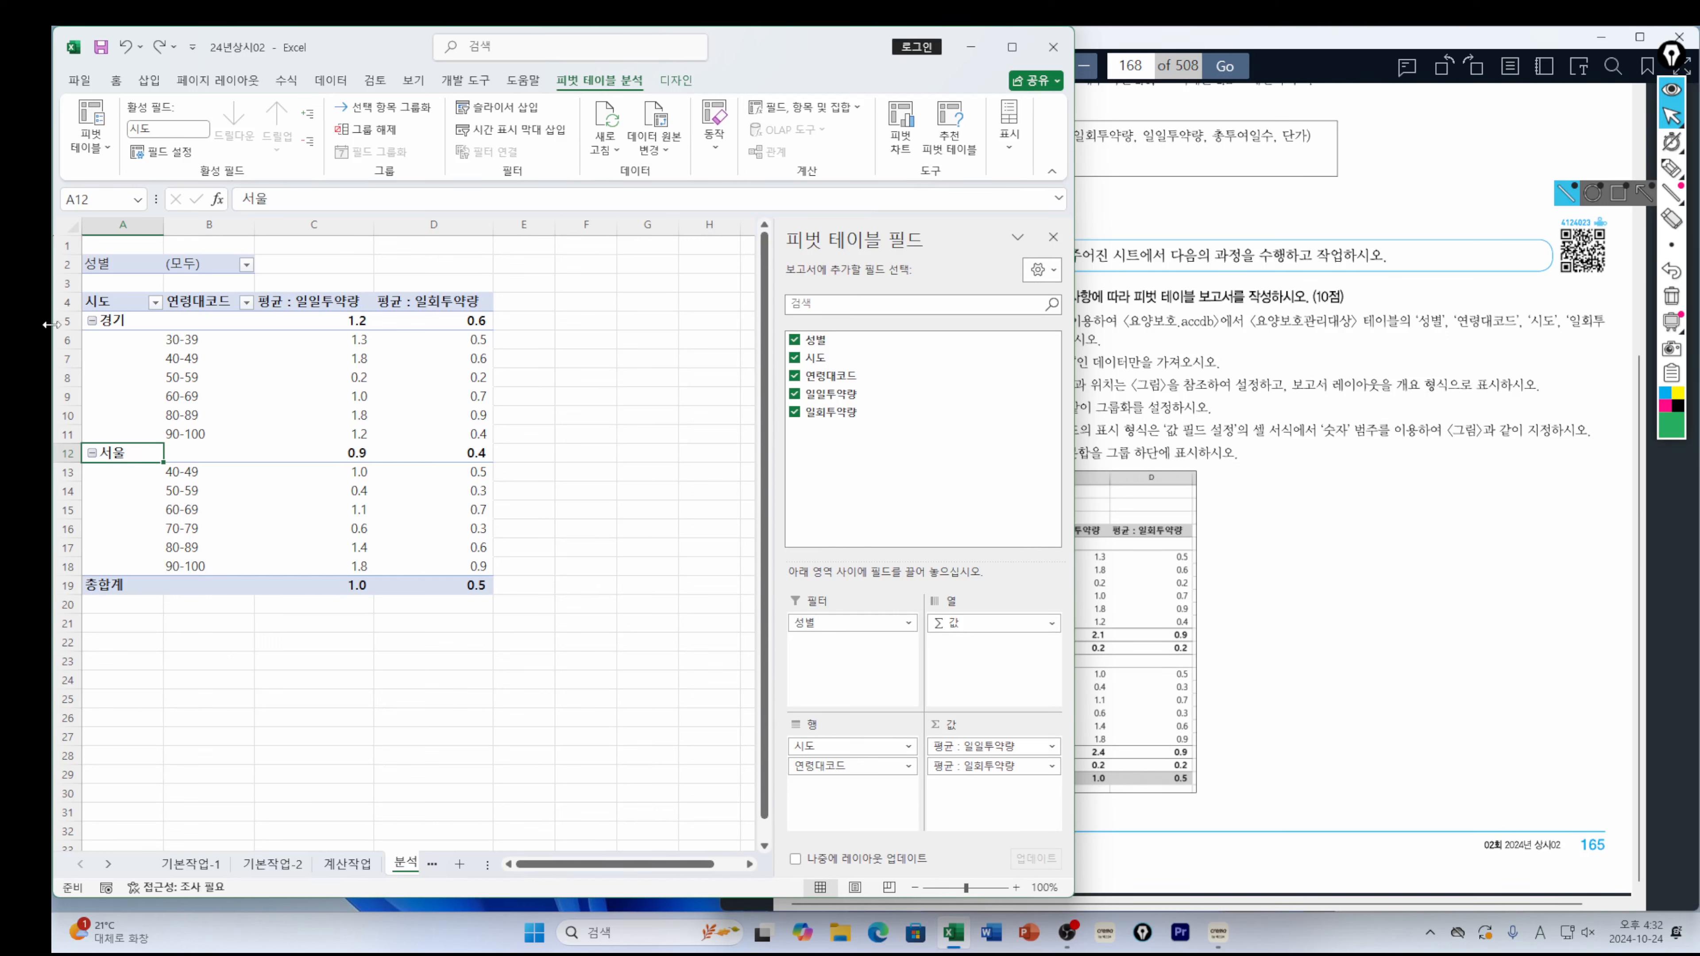
# Set the 시도 field's subtotals to custom (사용자 지정) with the functions 최대 and 최소 in its field settings
pyautogui.click(121, 302)
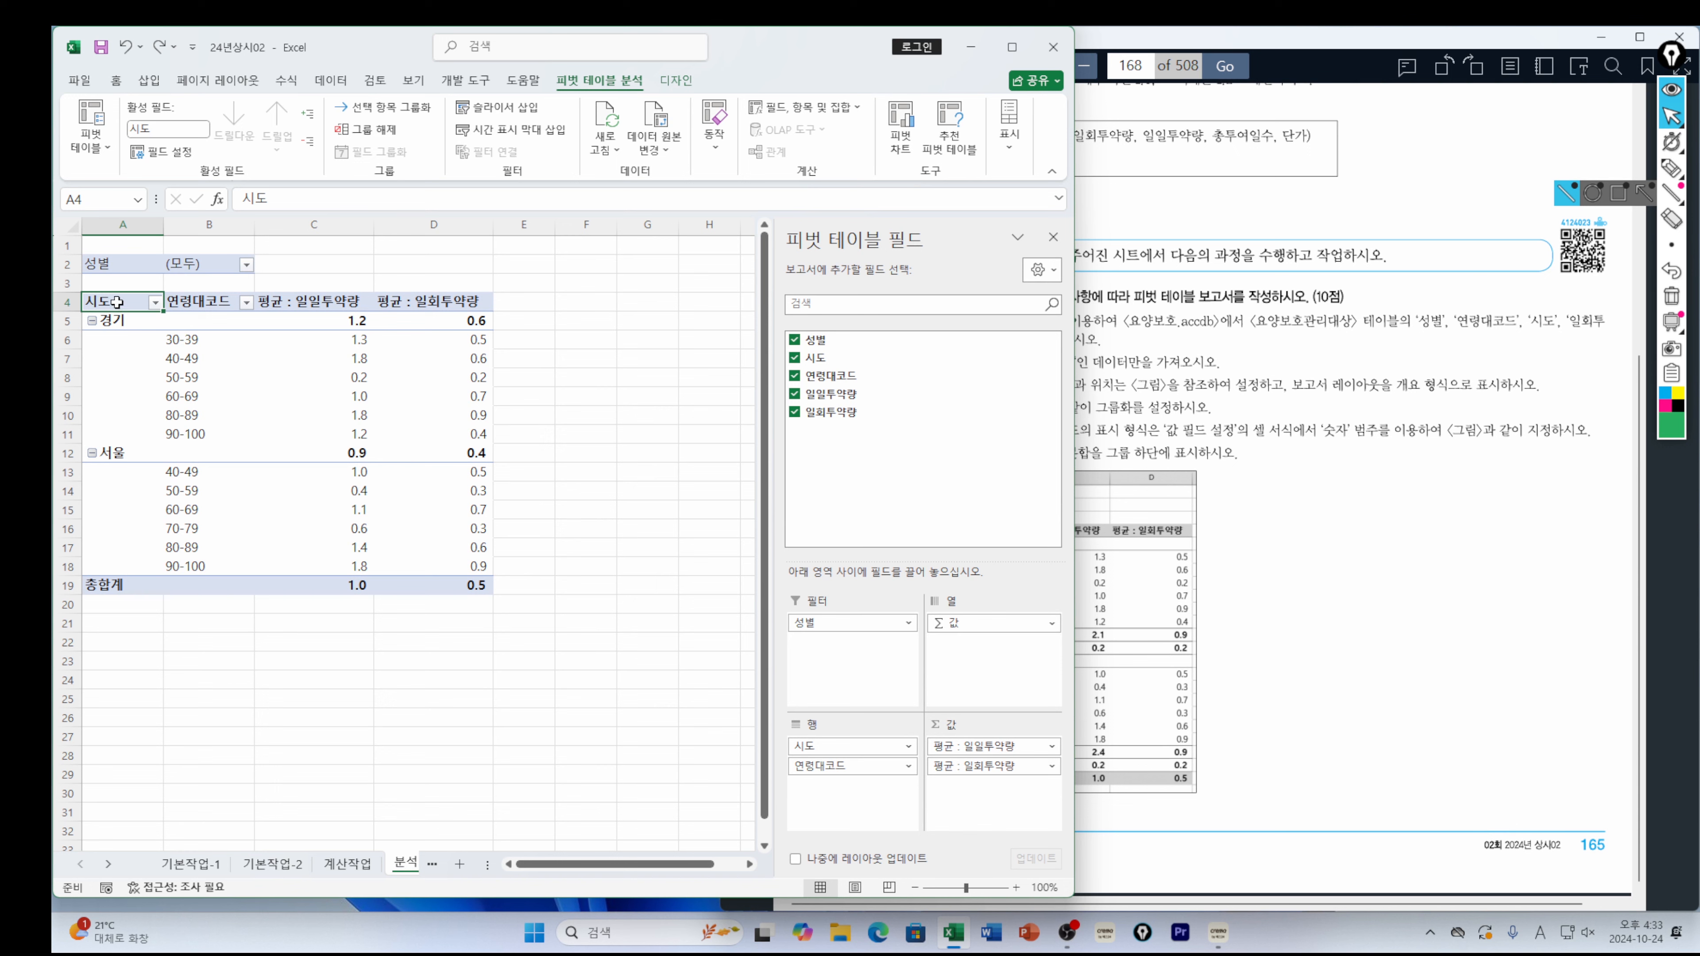
pyautogui.rightClick(117, 302)
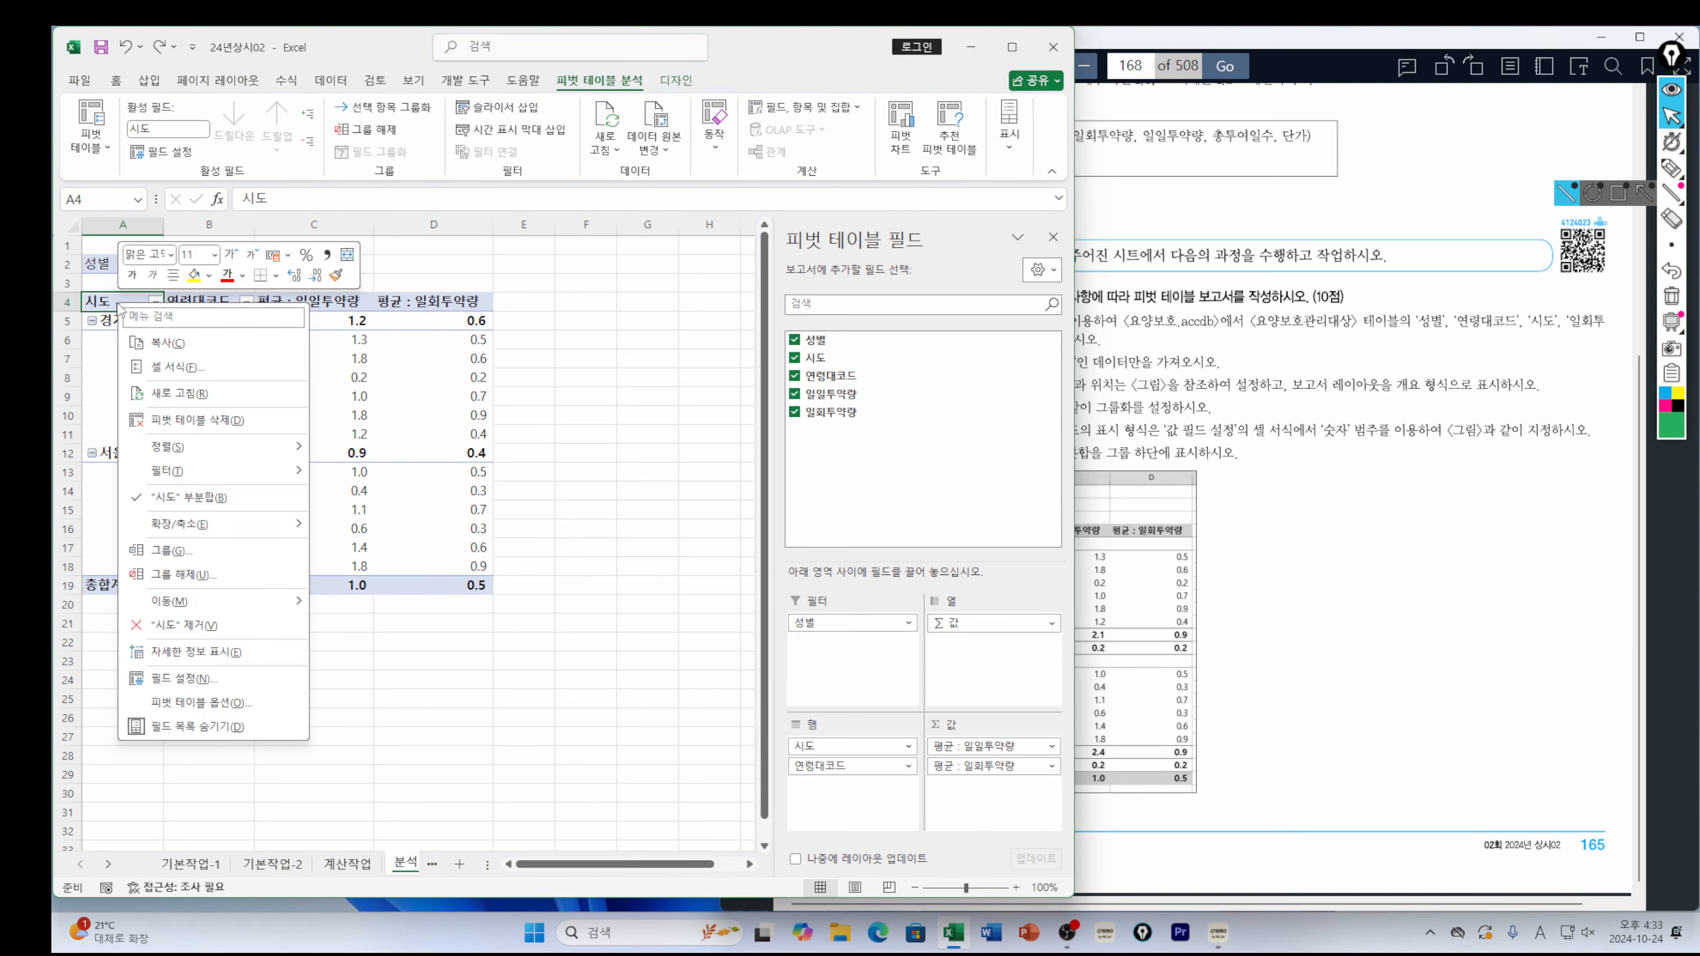
pyautogui.moveTo(204, 611)
pyautogui.click(179, 678)
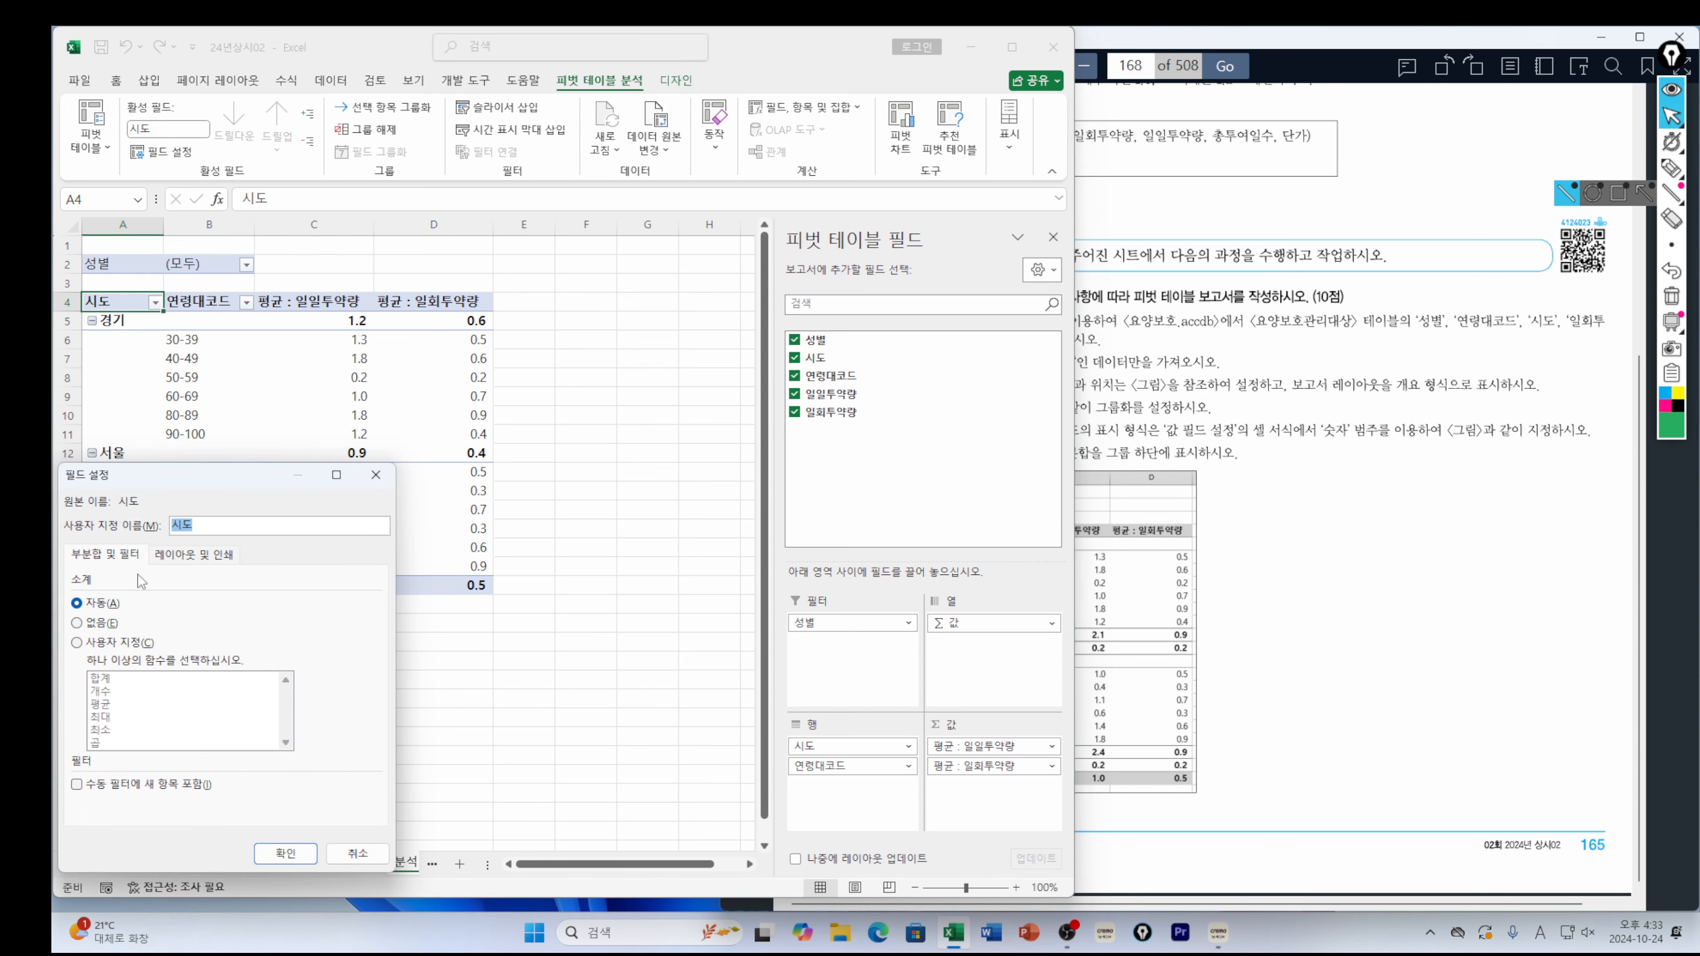
pyautogui.moveTo(160, 477); pyautogui.dragTo(338, 376)
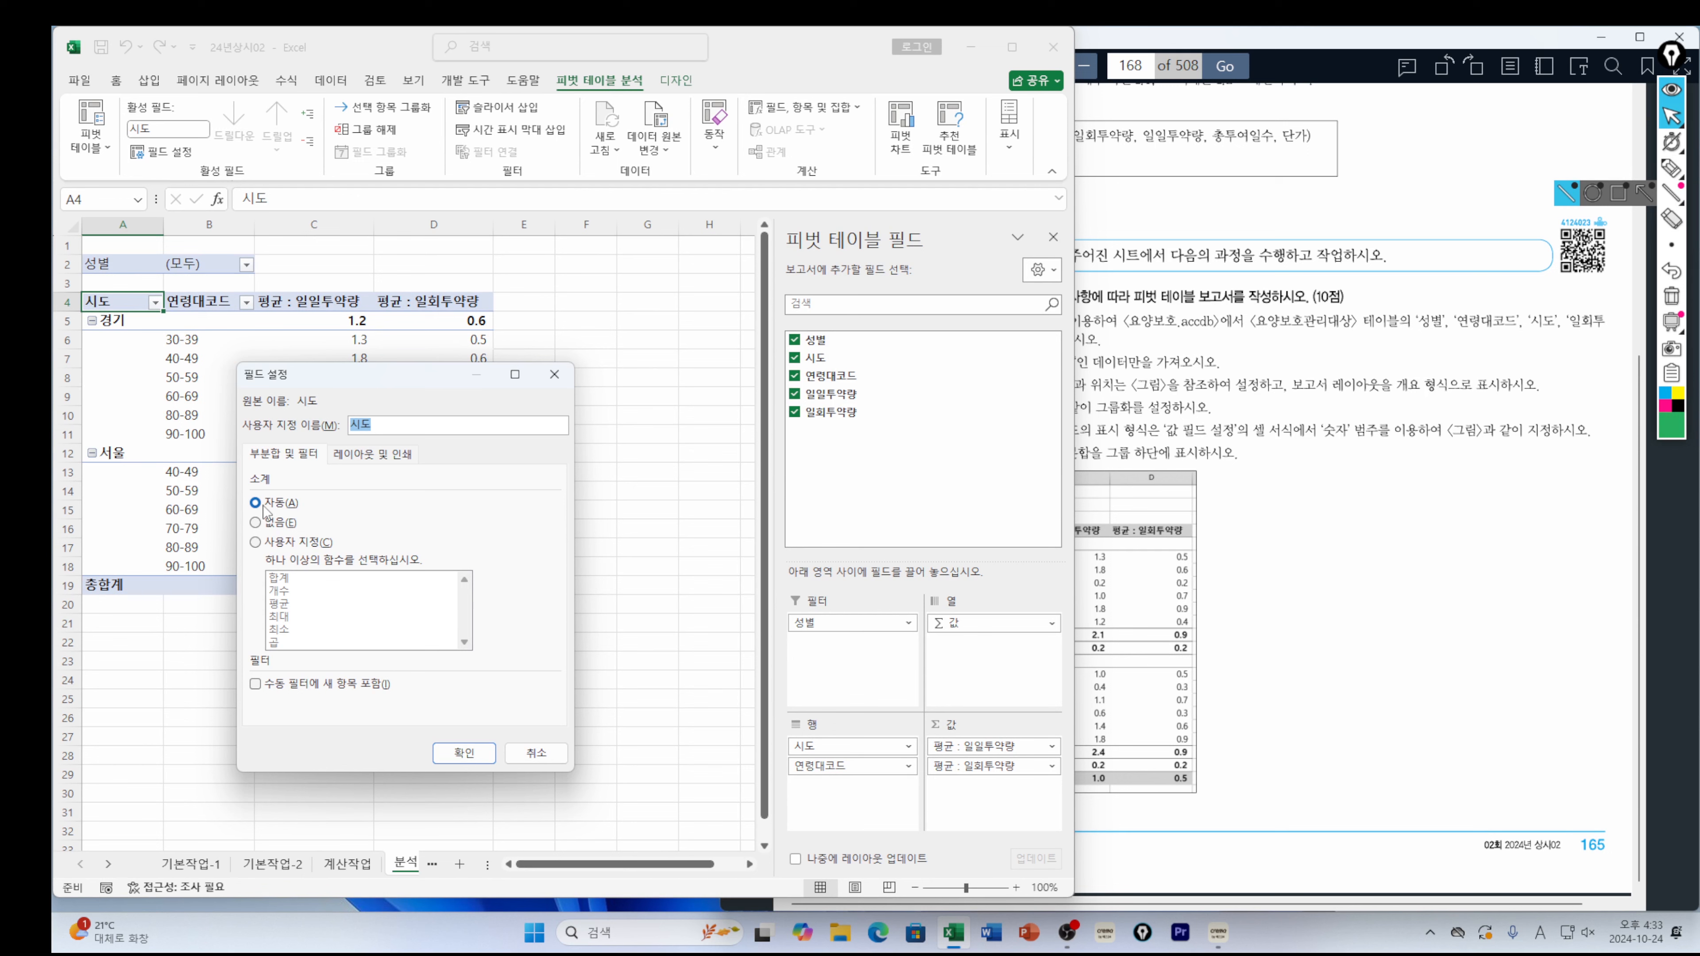
pyautogui.click(281, 456)
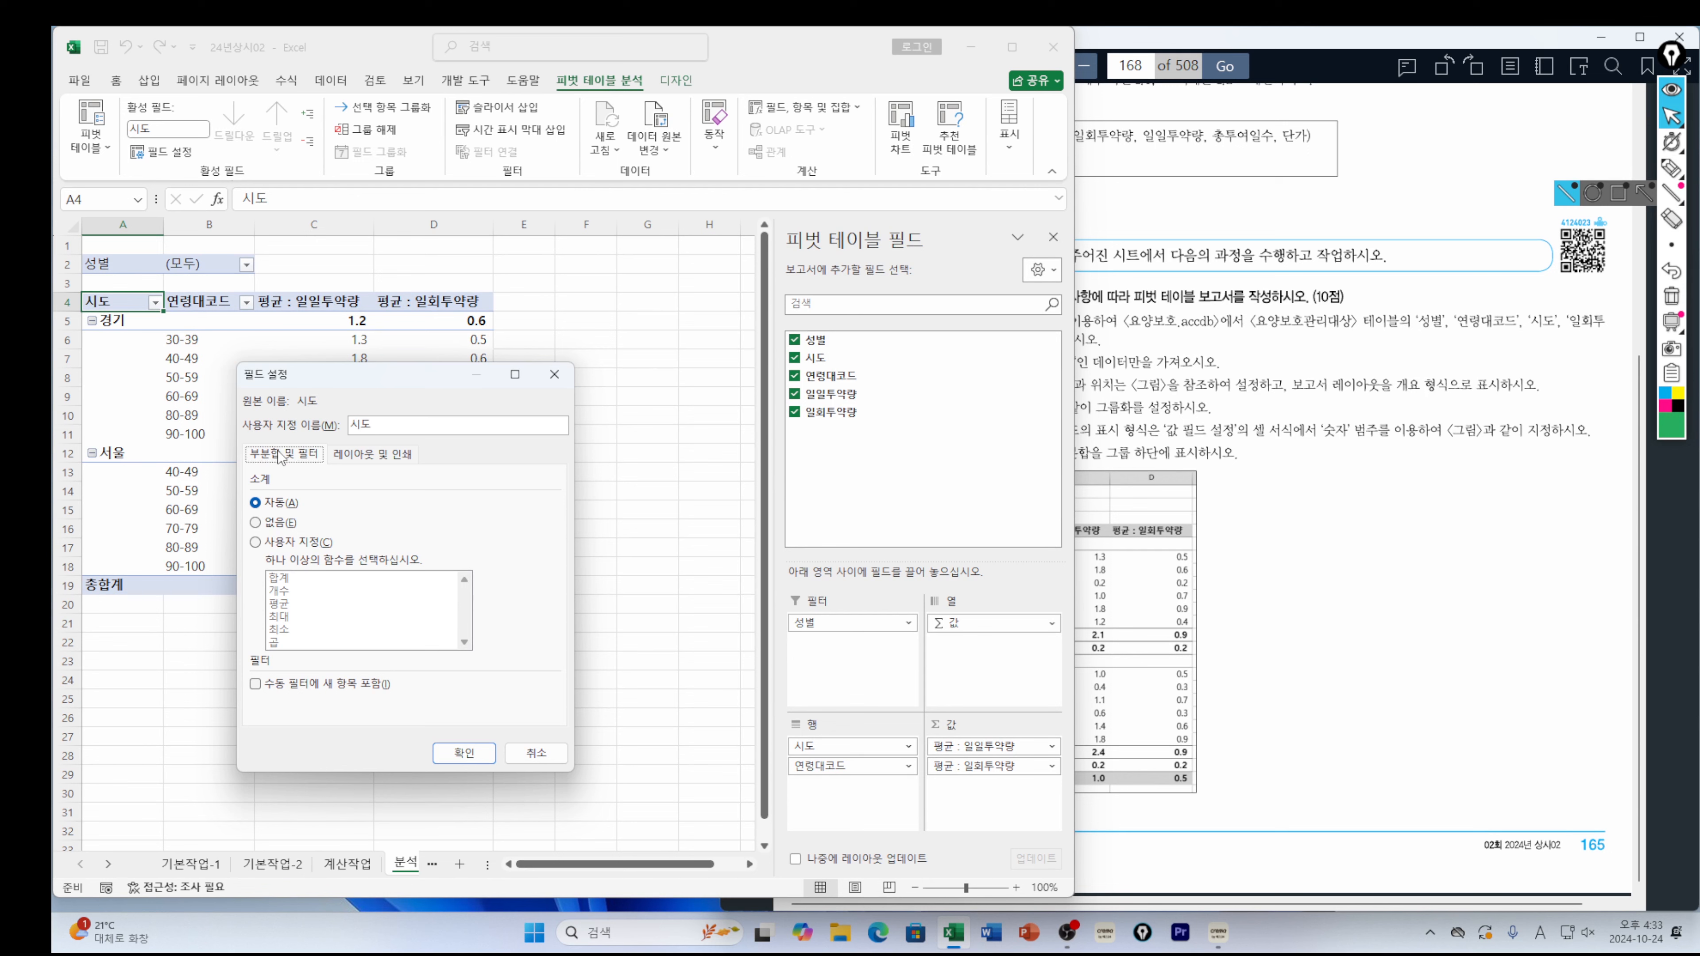
pyautogui.click(256, 543)
pyautogui.click(280, 617)
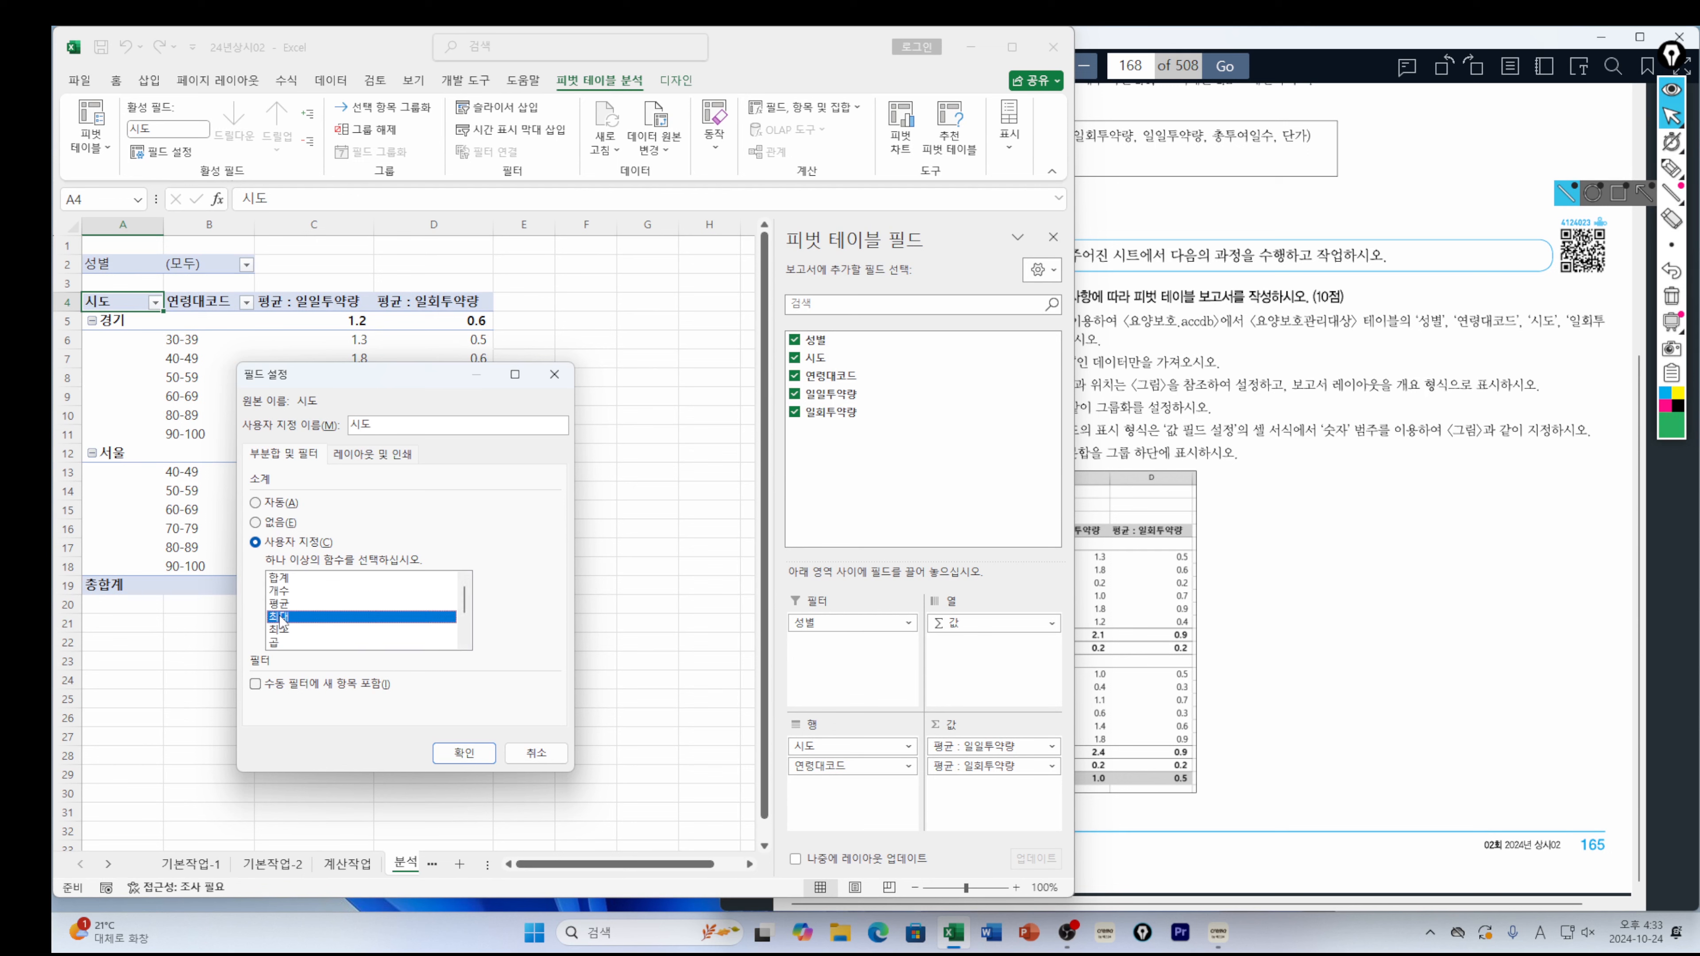
pyautogui.click(278, 631)
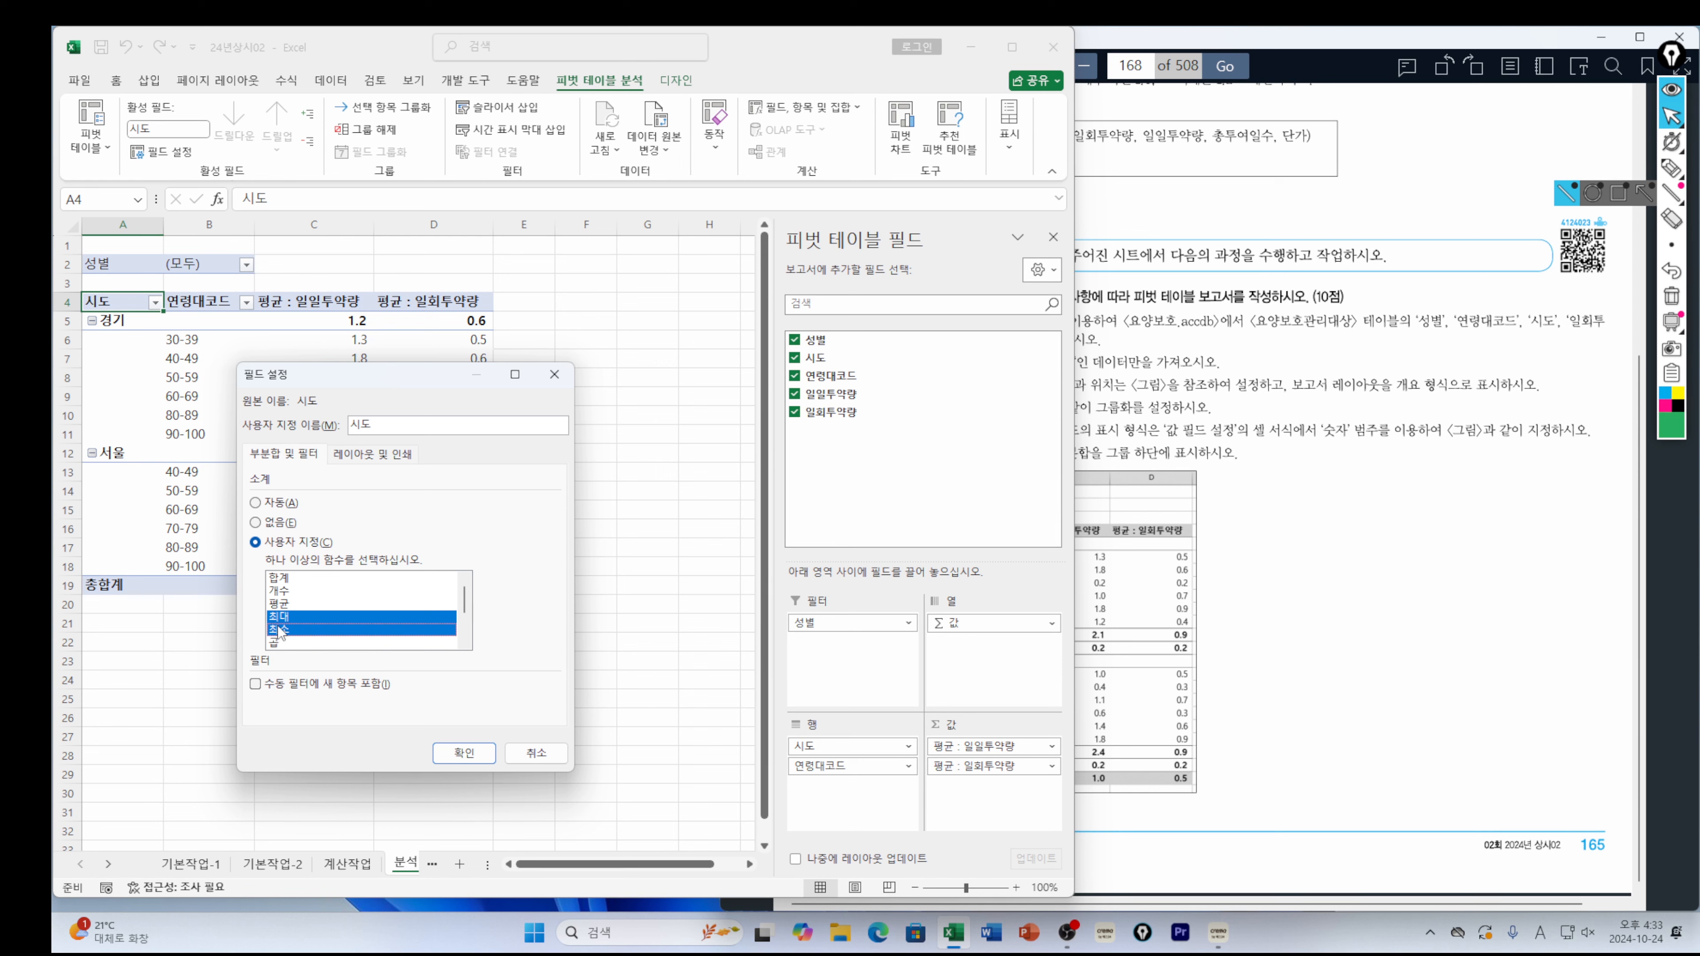
pyautogui.click(465, 754)
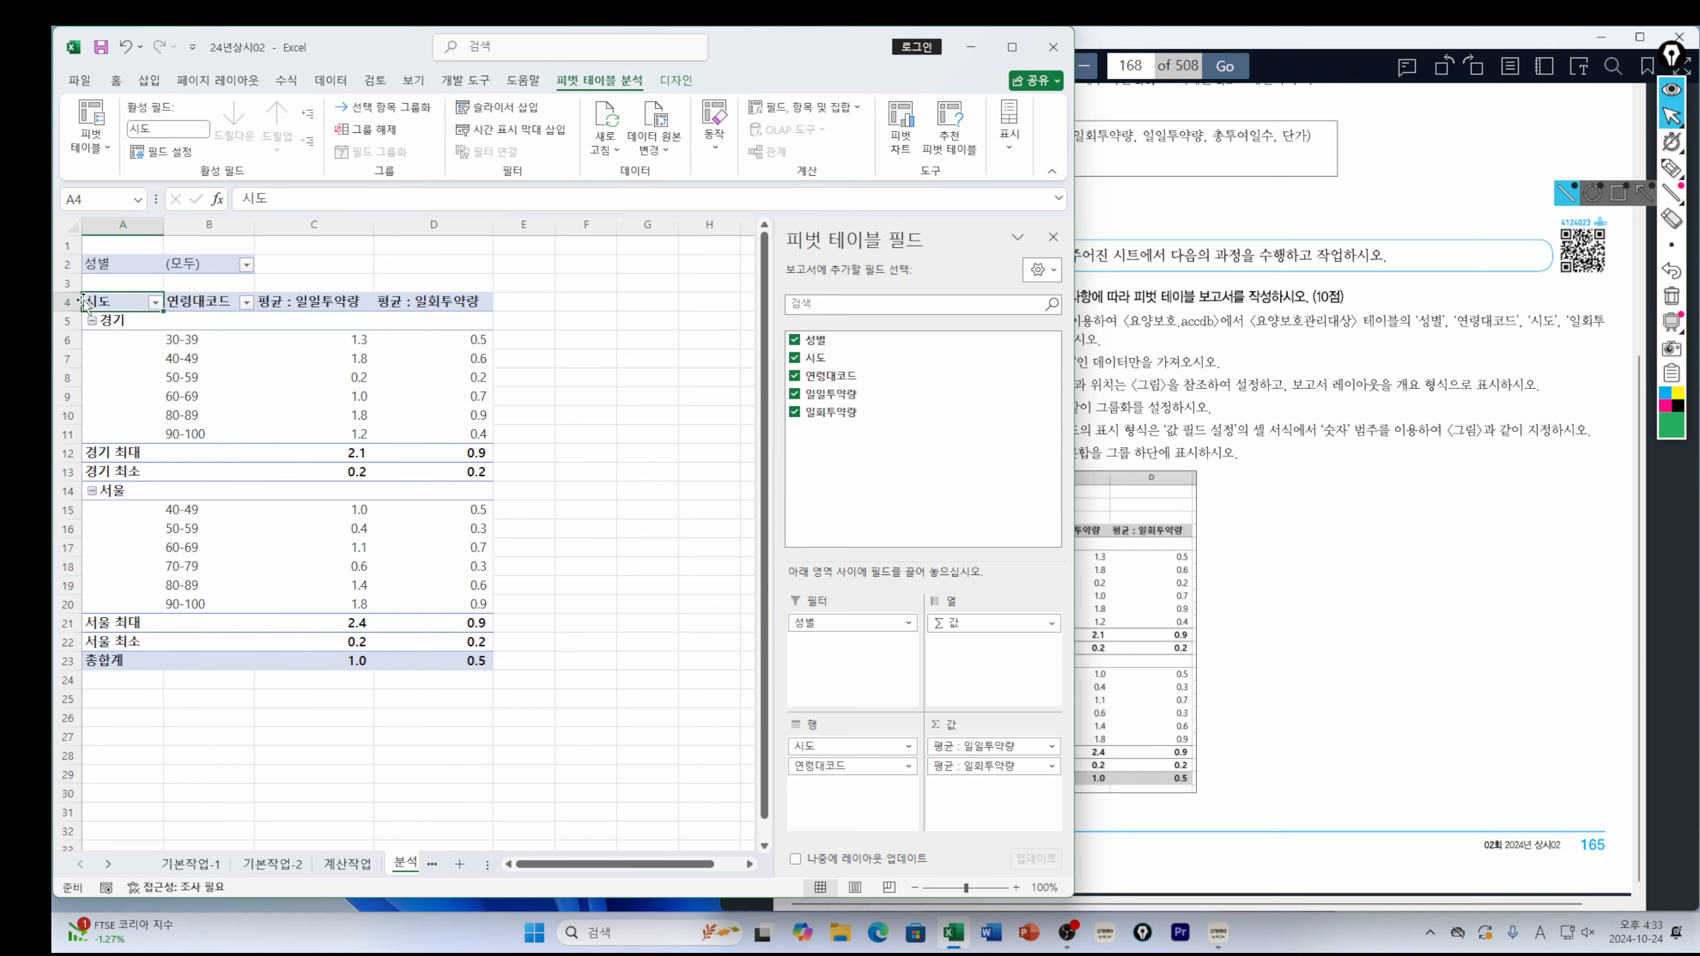
# Compare the pivot table with the exam figure, read the 분석작업-2 task, and open the 분석작업-2 sheet
pyautogui.click(117, 472)
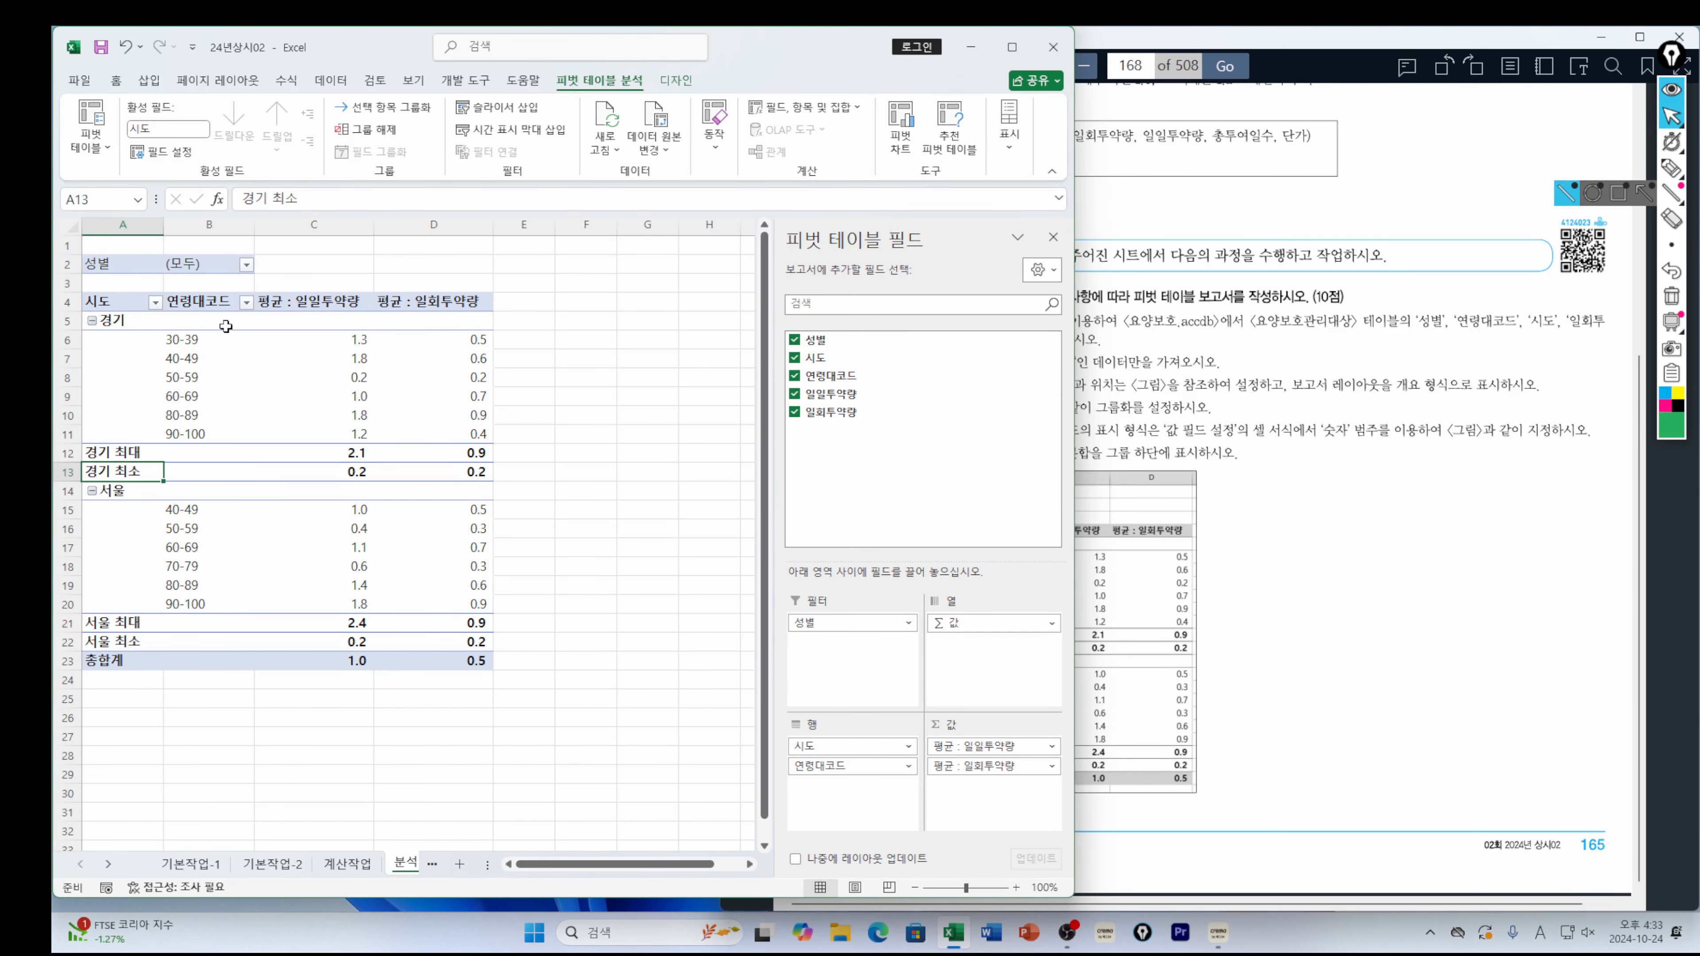
pyautogui.click(1121, 434)
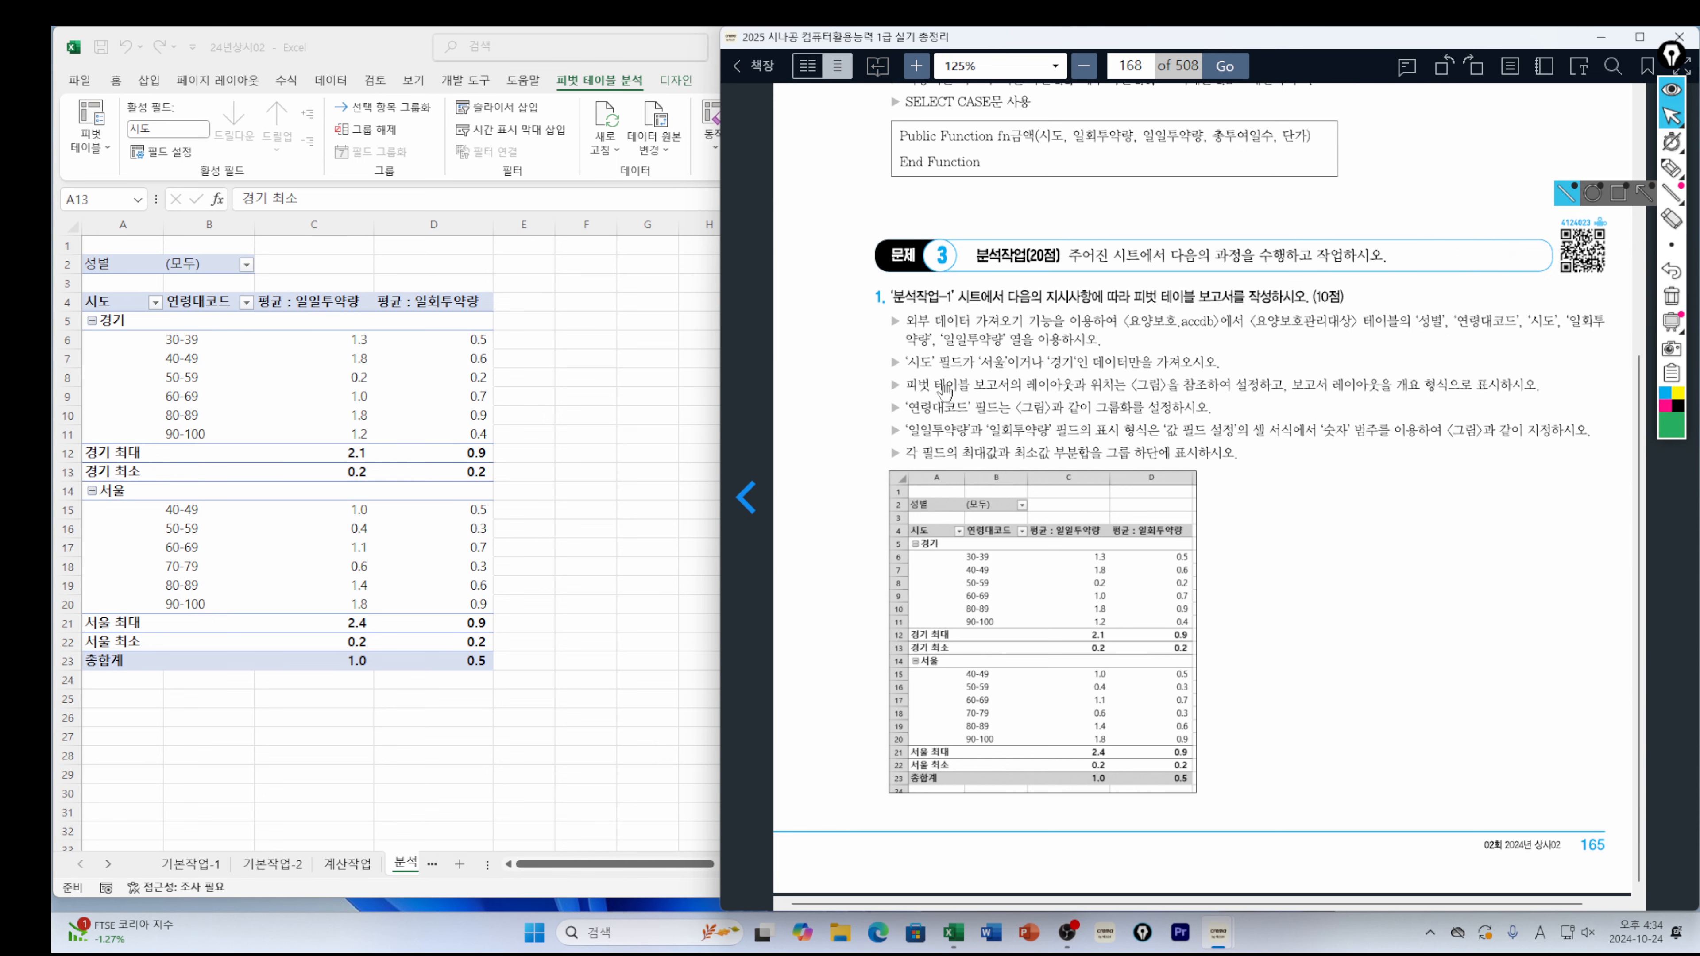
pyautogui.scroll(-5, 945, 392)
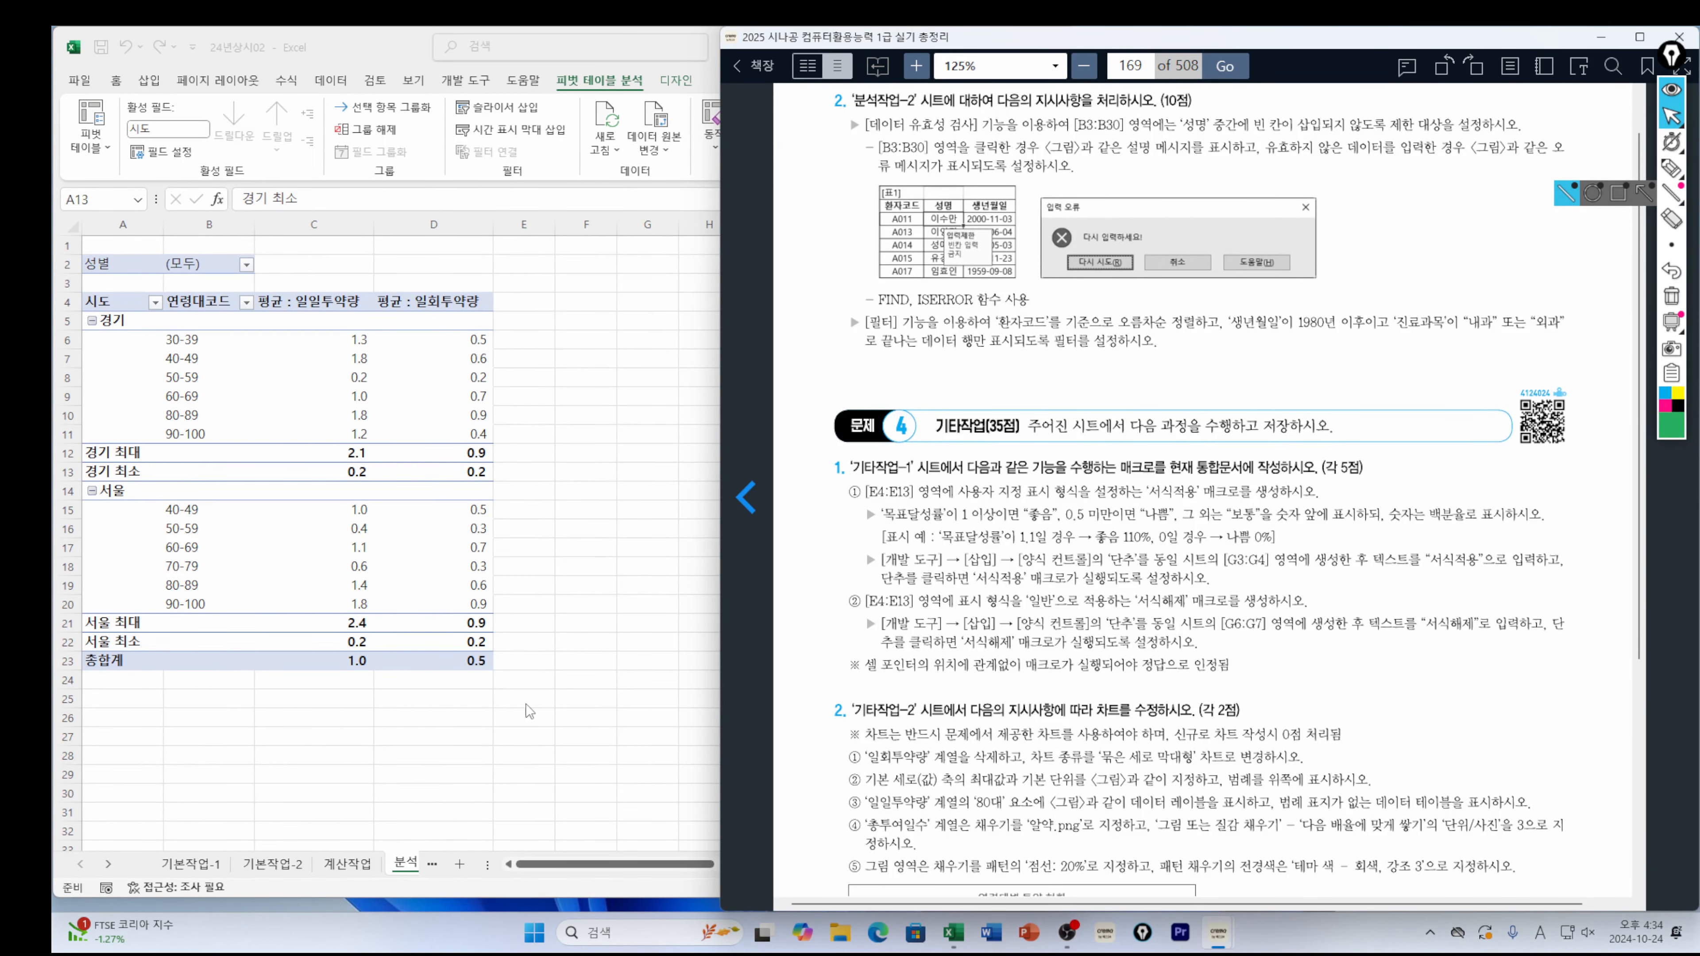
pyautogui.hotkey('alt', 'Tab')
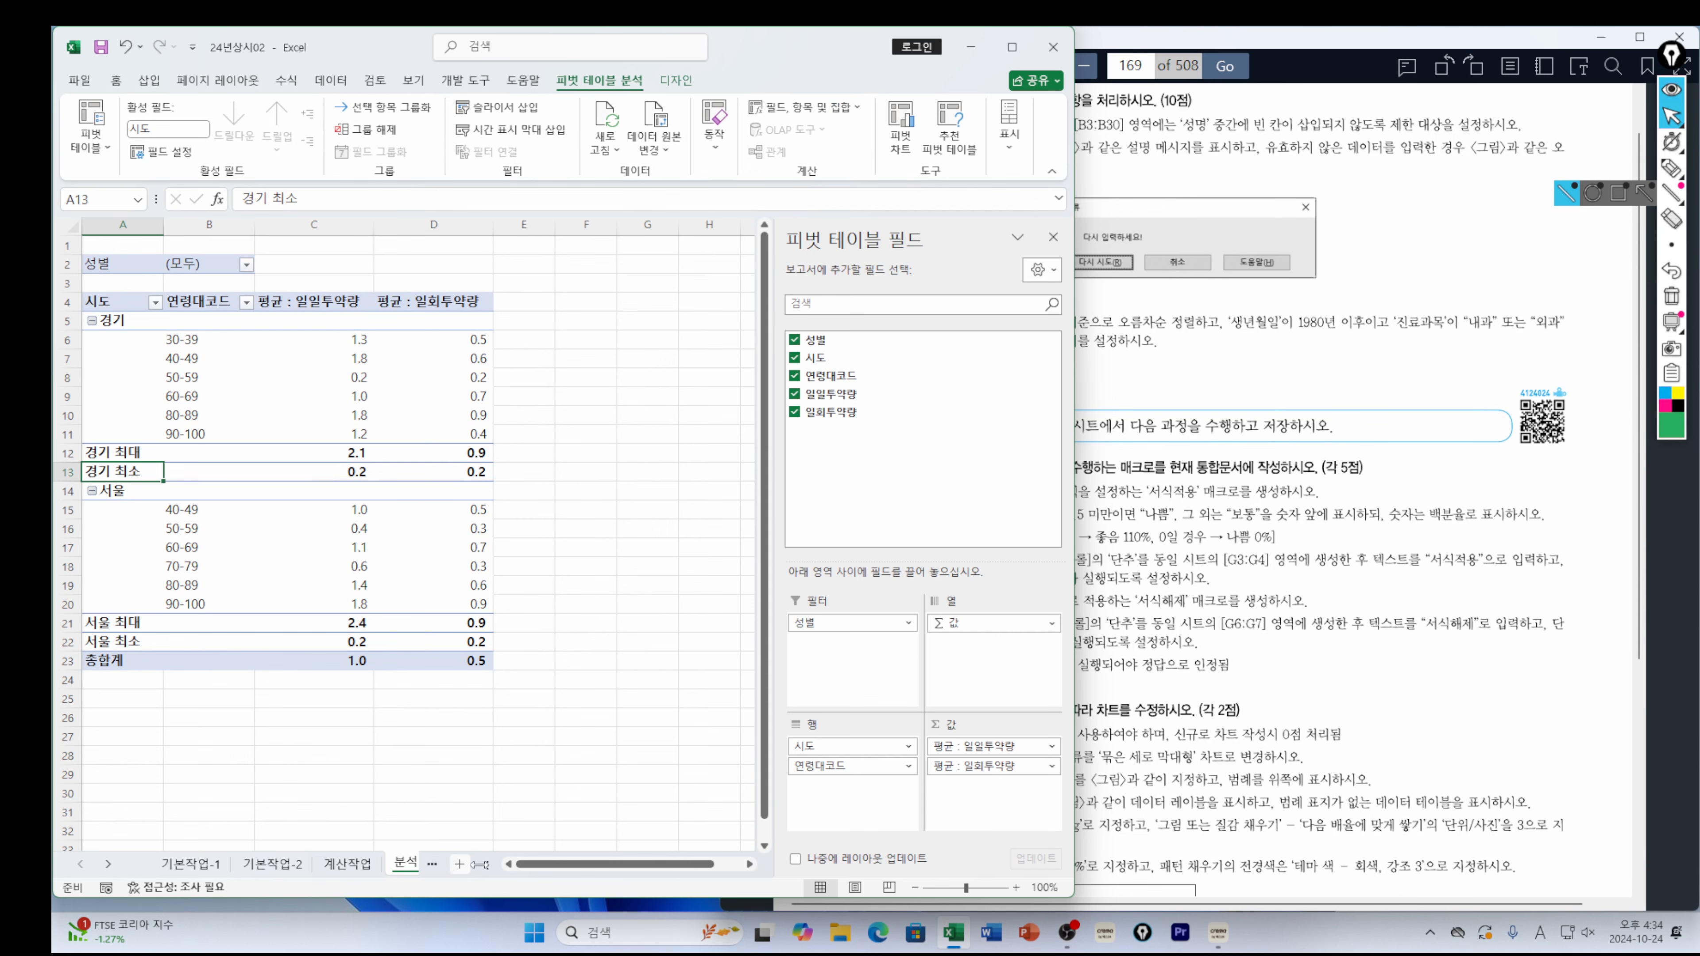
pyautogui.moveTo(615, 864); pyautogui.dragTo(641, 864)
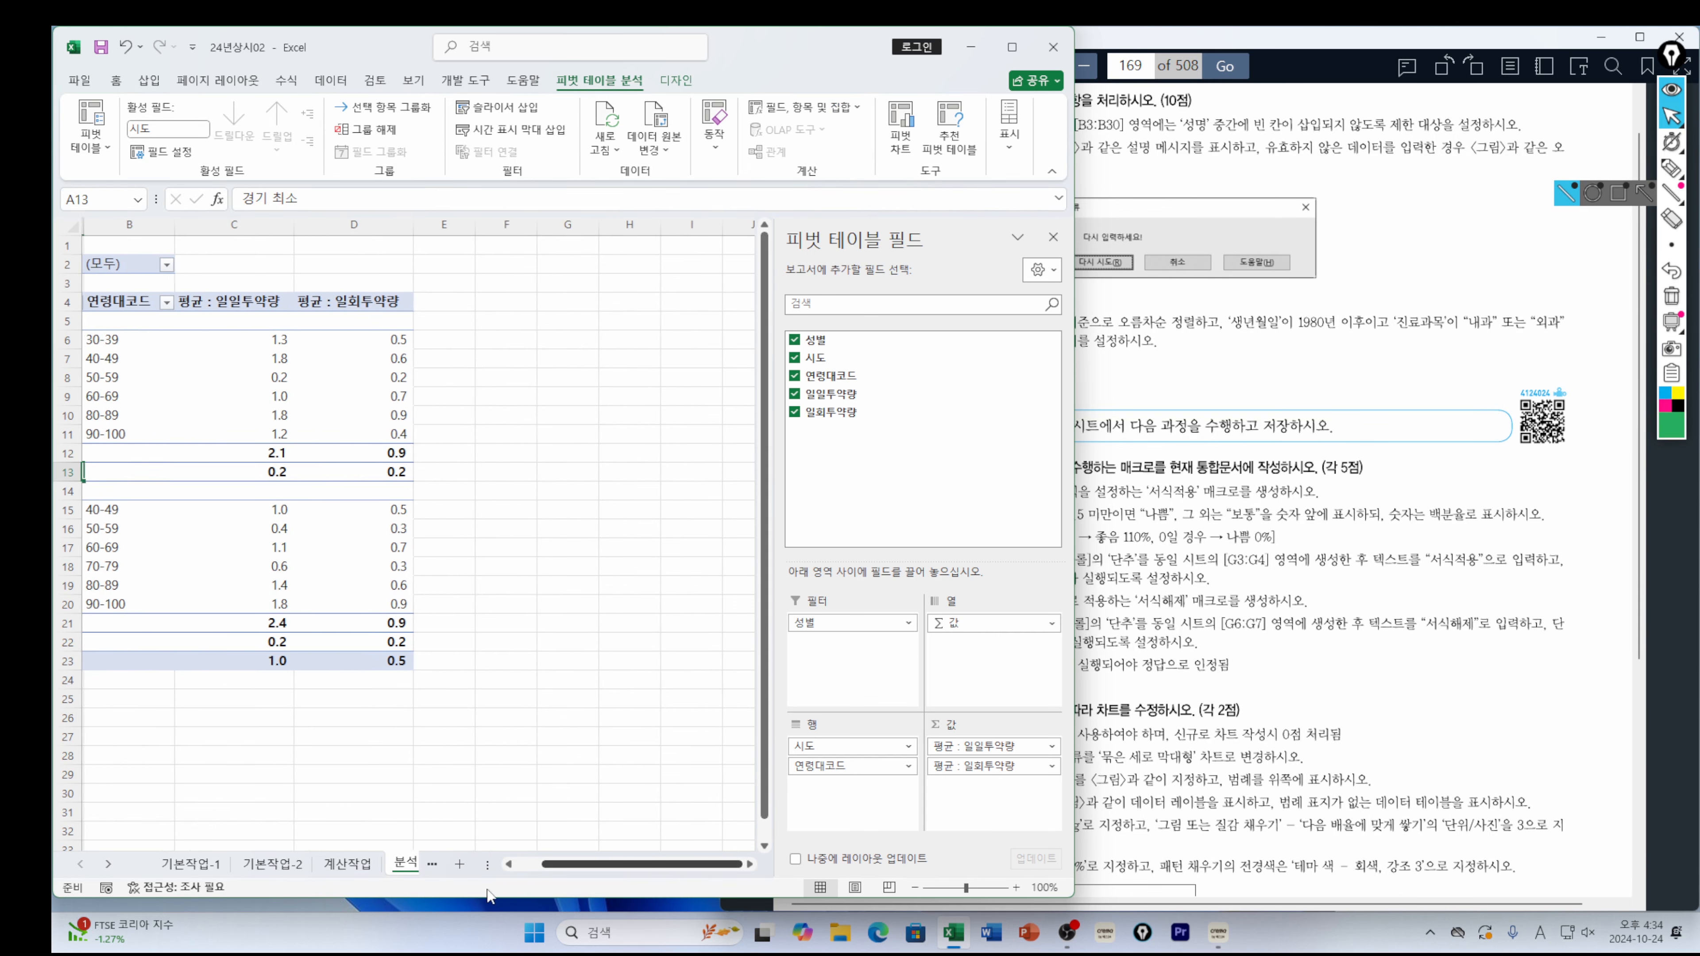
pyautogui.click(435, 866)
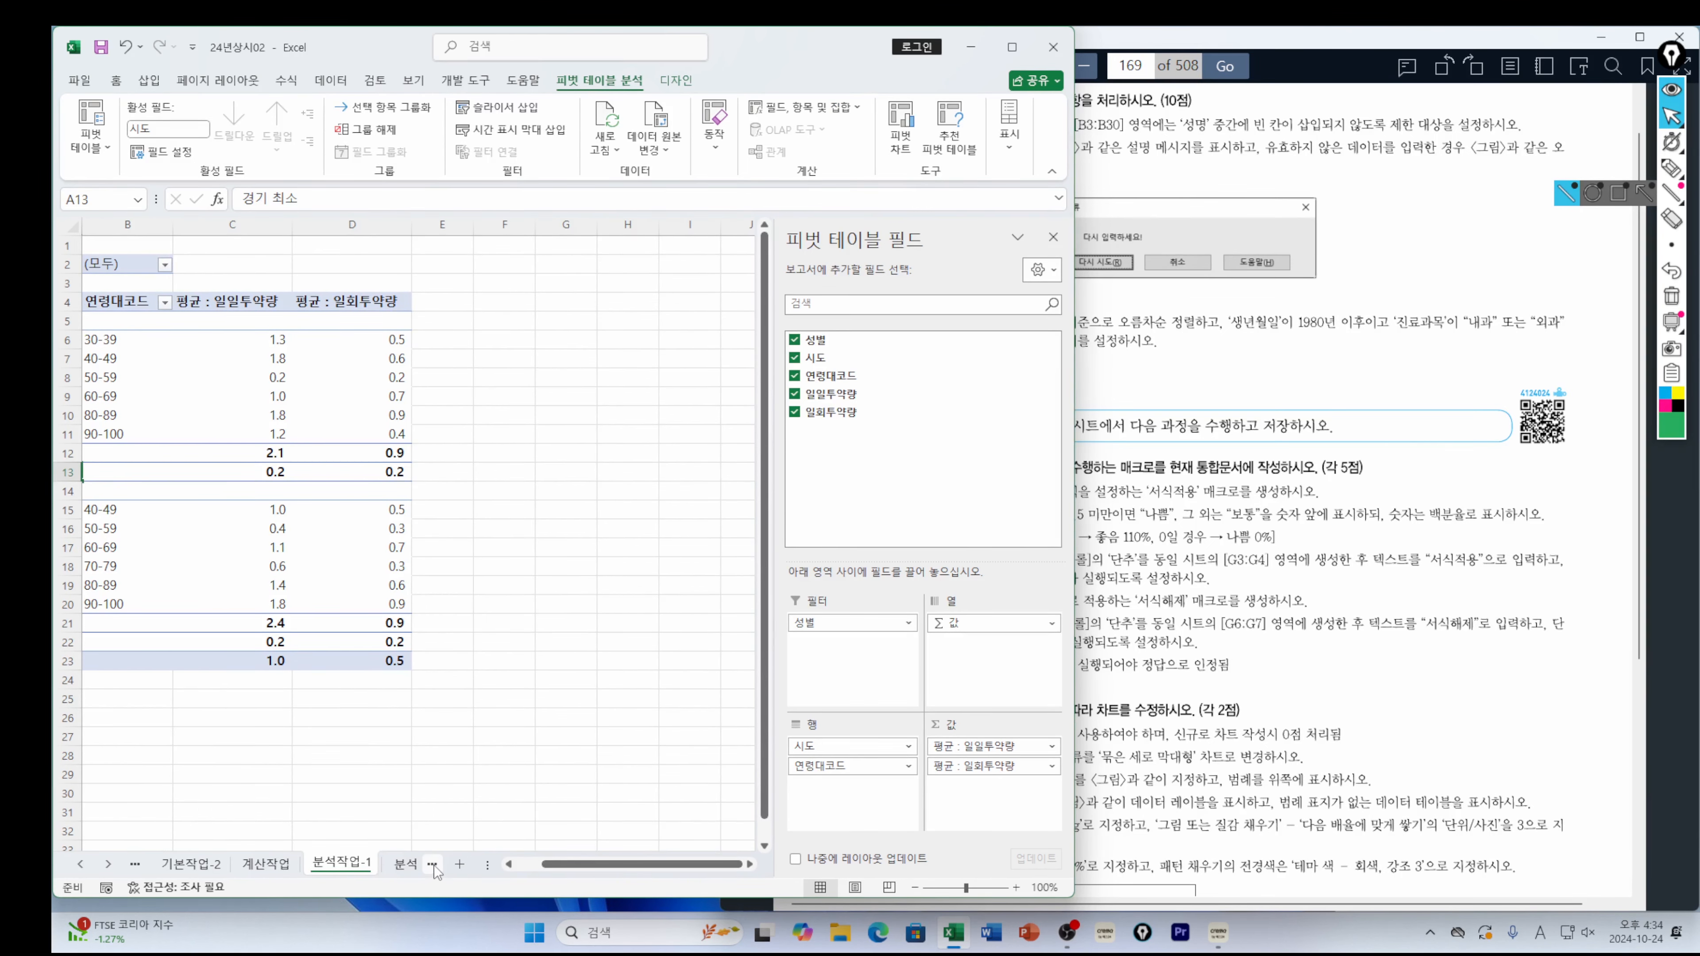
pyautogui.click(402, 866)
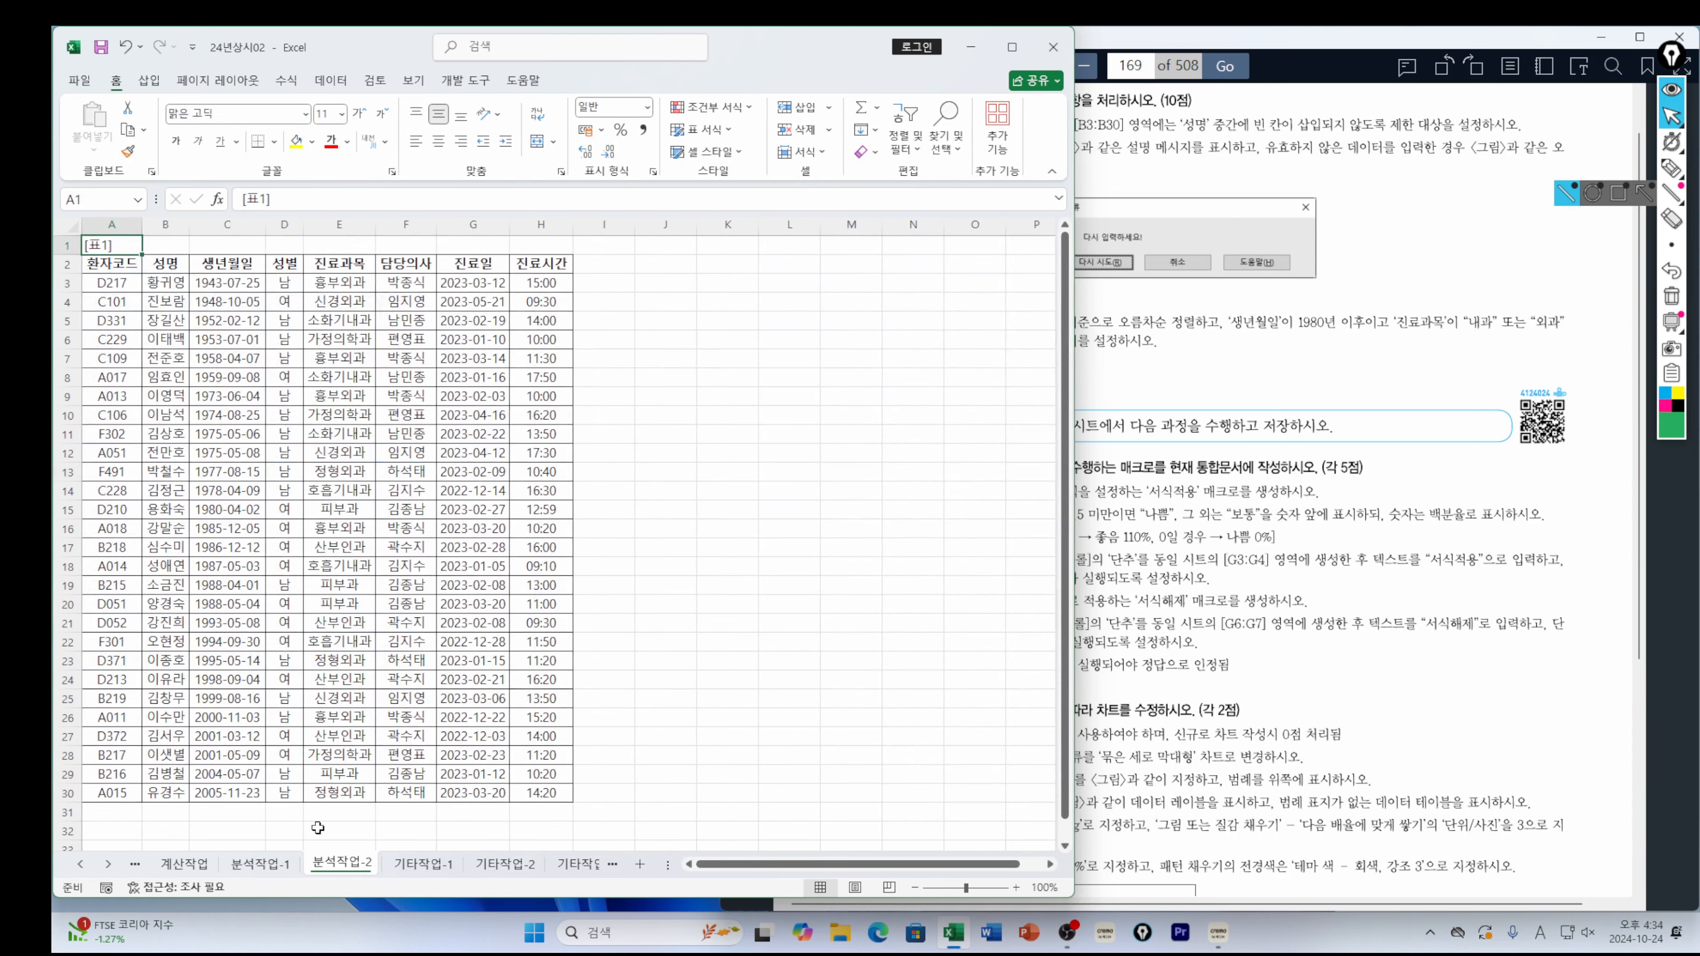
pyautogui.click(1159, 380)
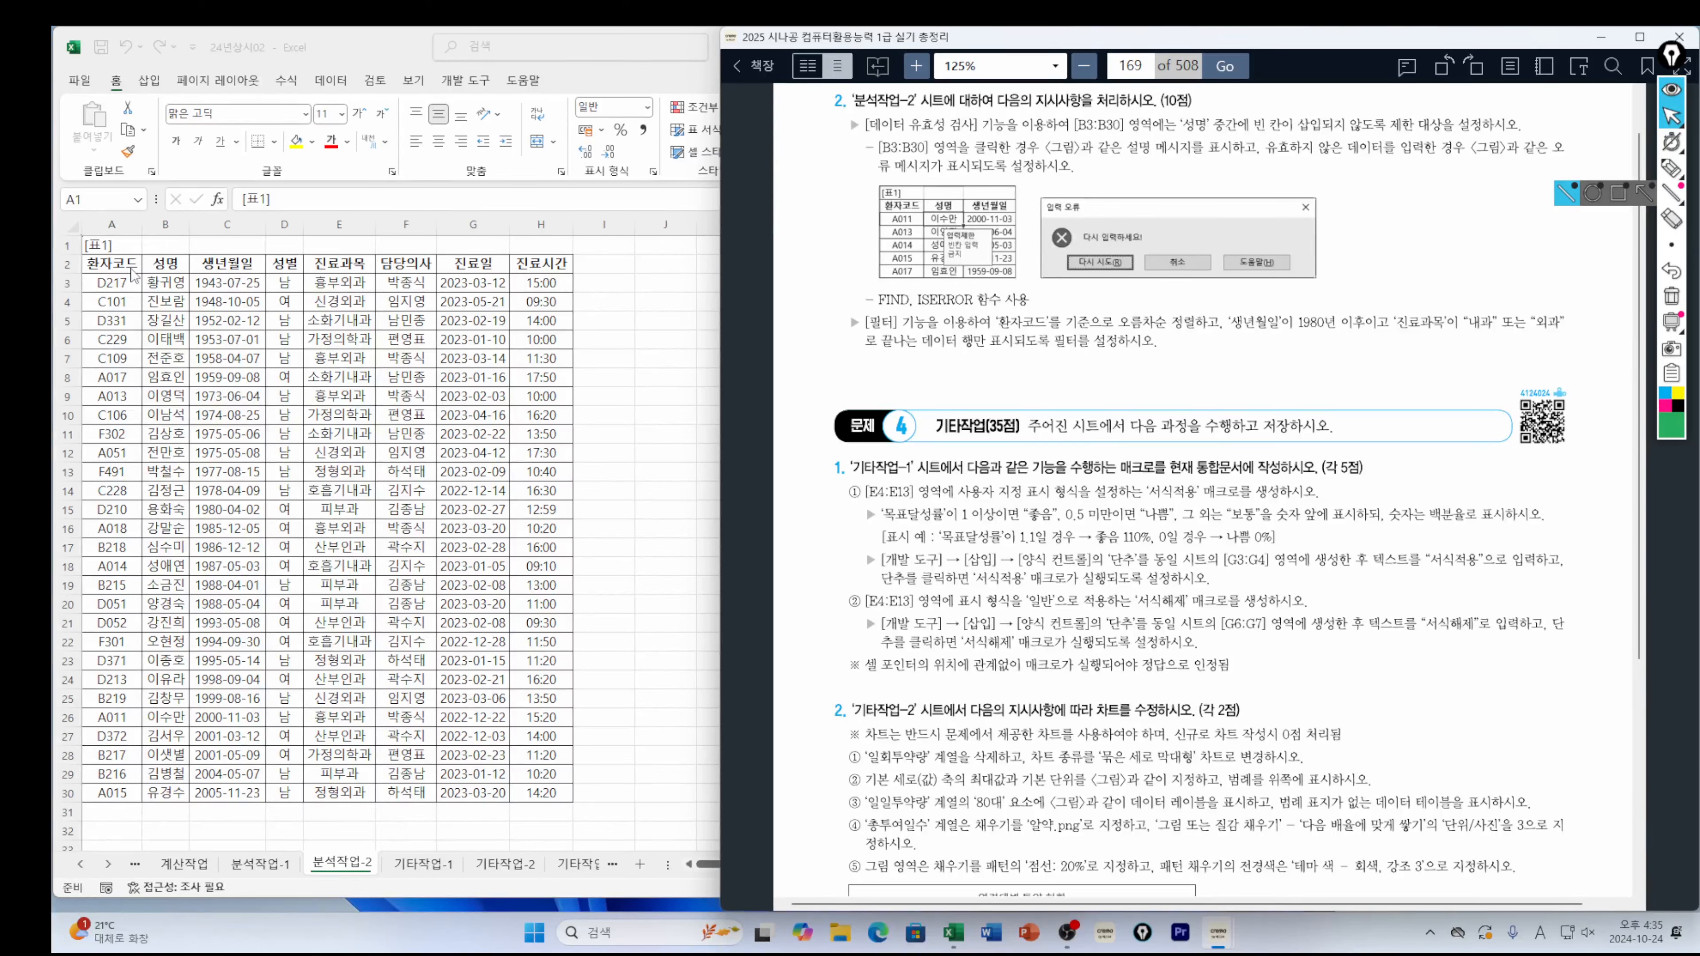
# Set up a custom (사용자 지정) data validation rule for B3:B30 with the formula =iserror(find(" ",B3))
pyautogui.click(163, 284)
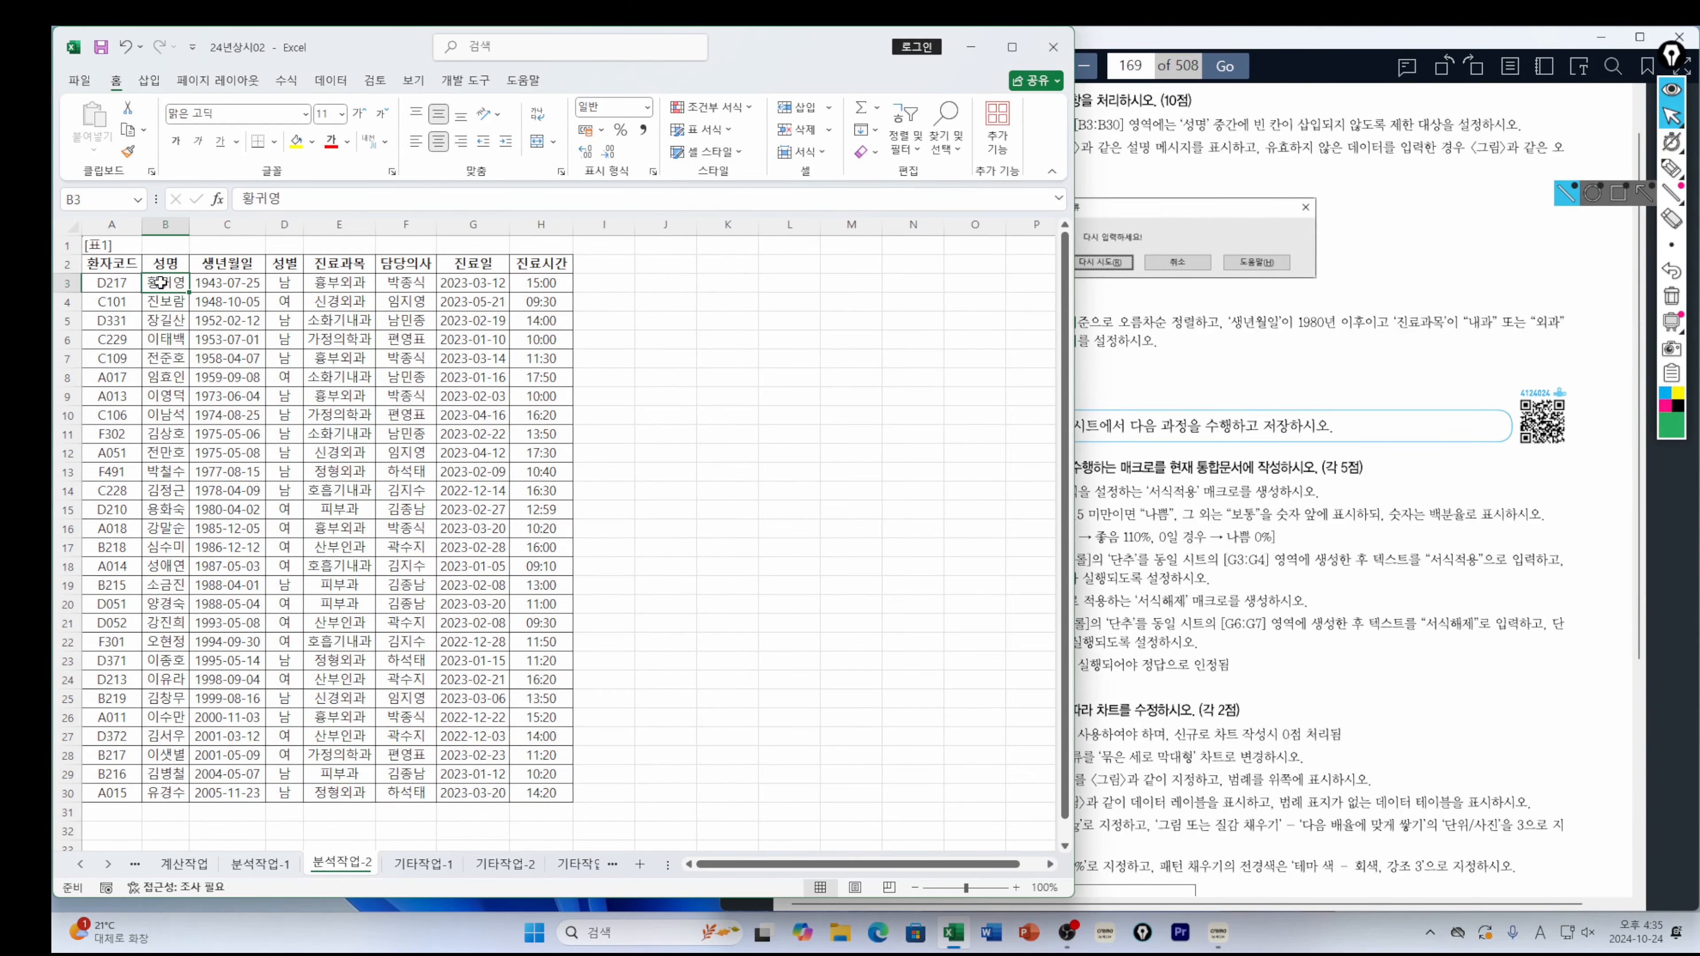
pyautogui.hotkey('ctrl', 'shift', 'Down')
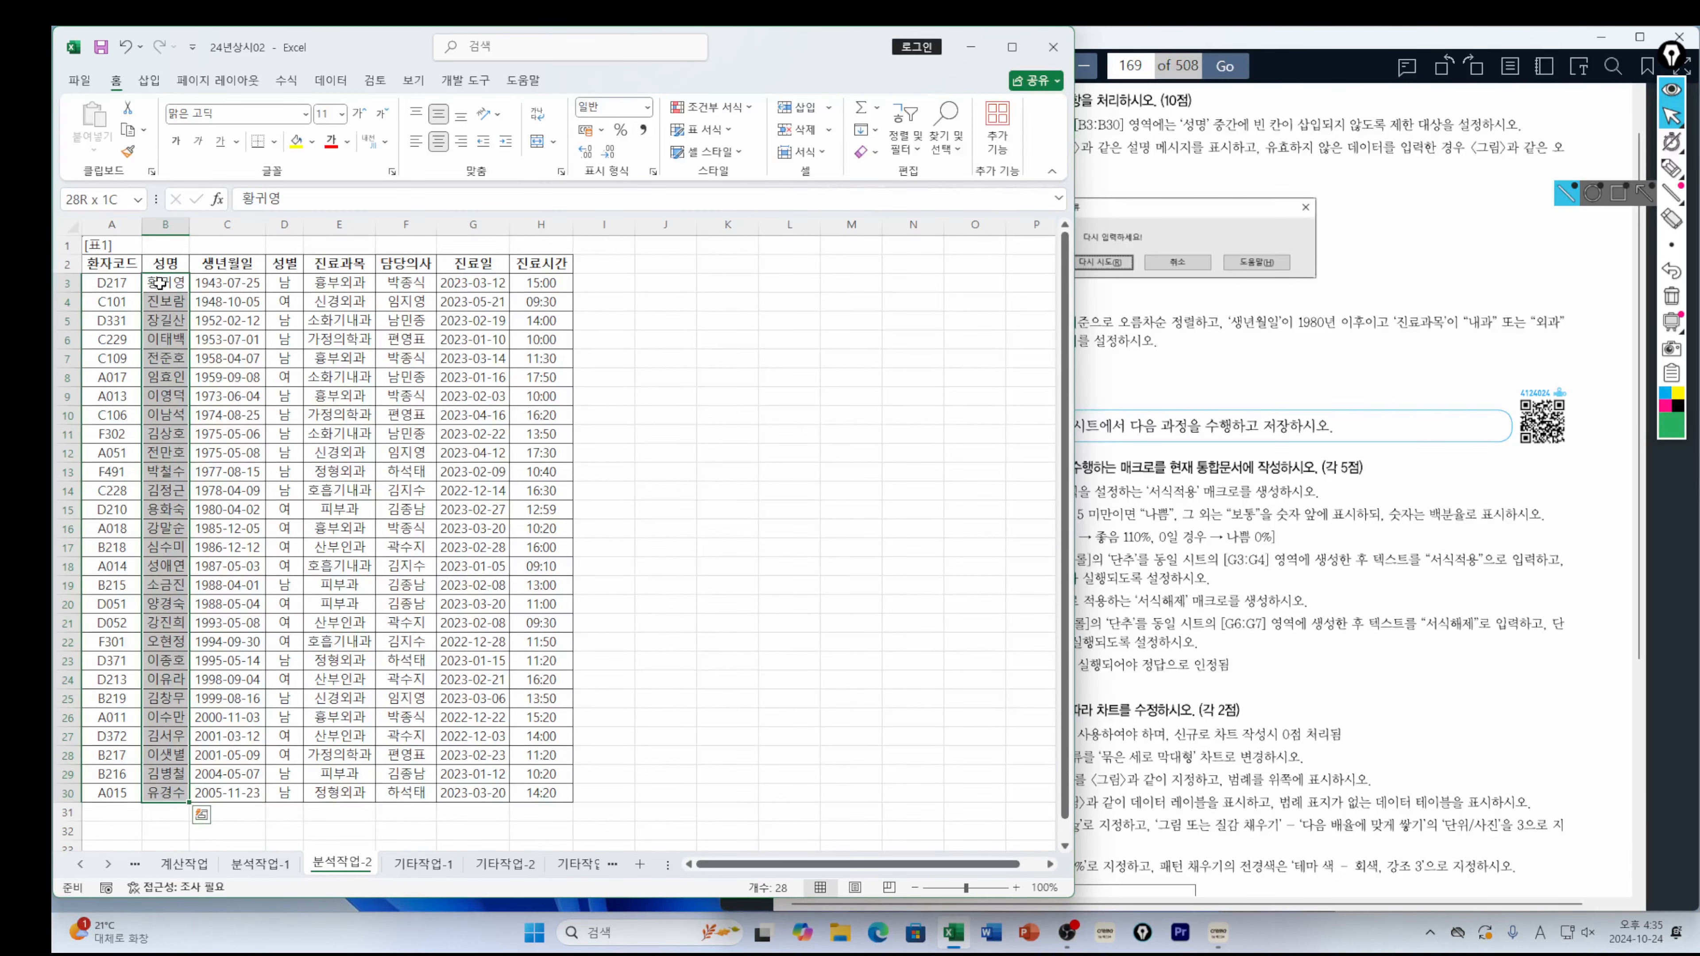
pyautogui.click(344, 85)
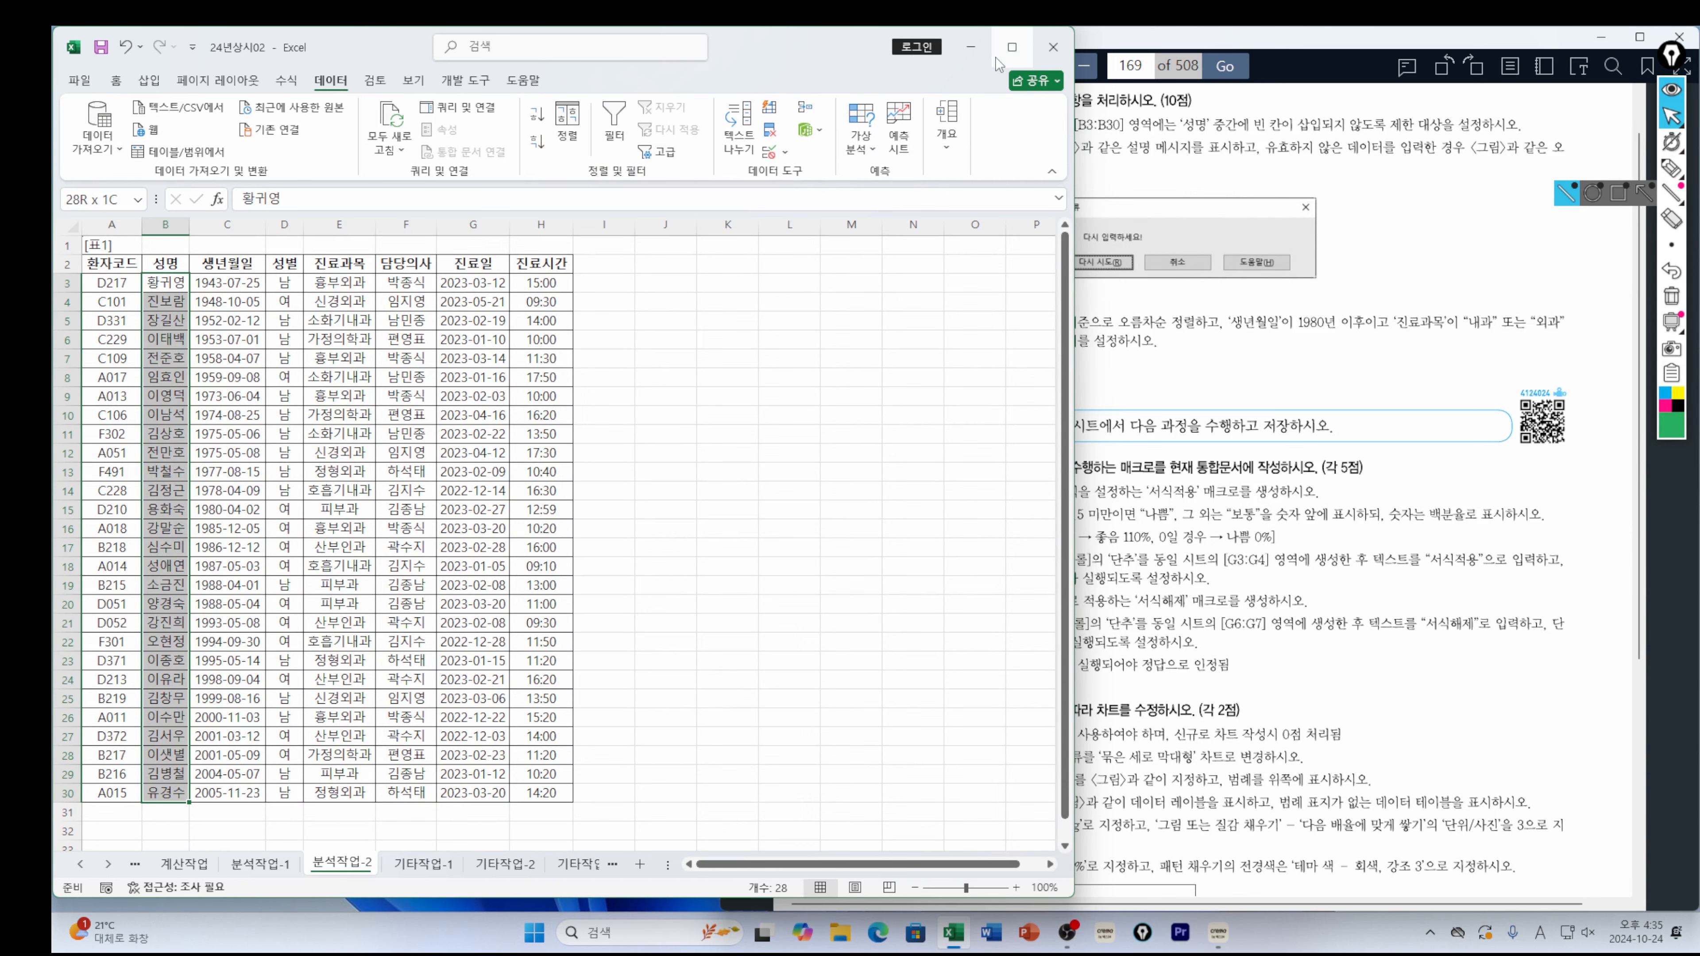
pyautogui.click(1015, 48)
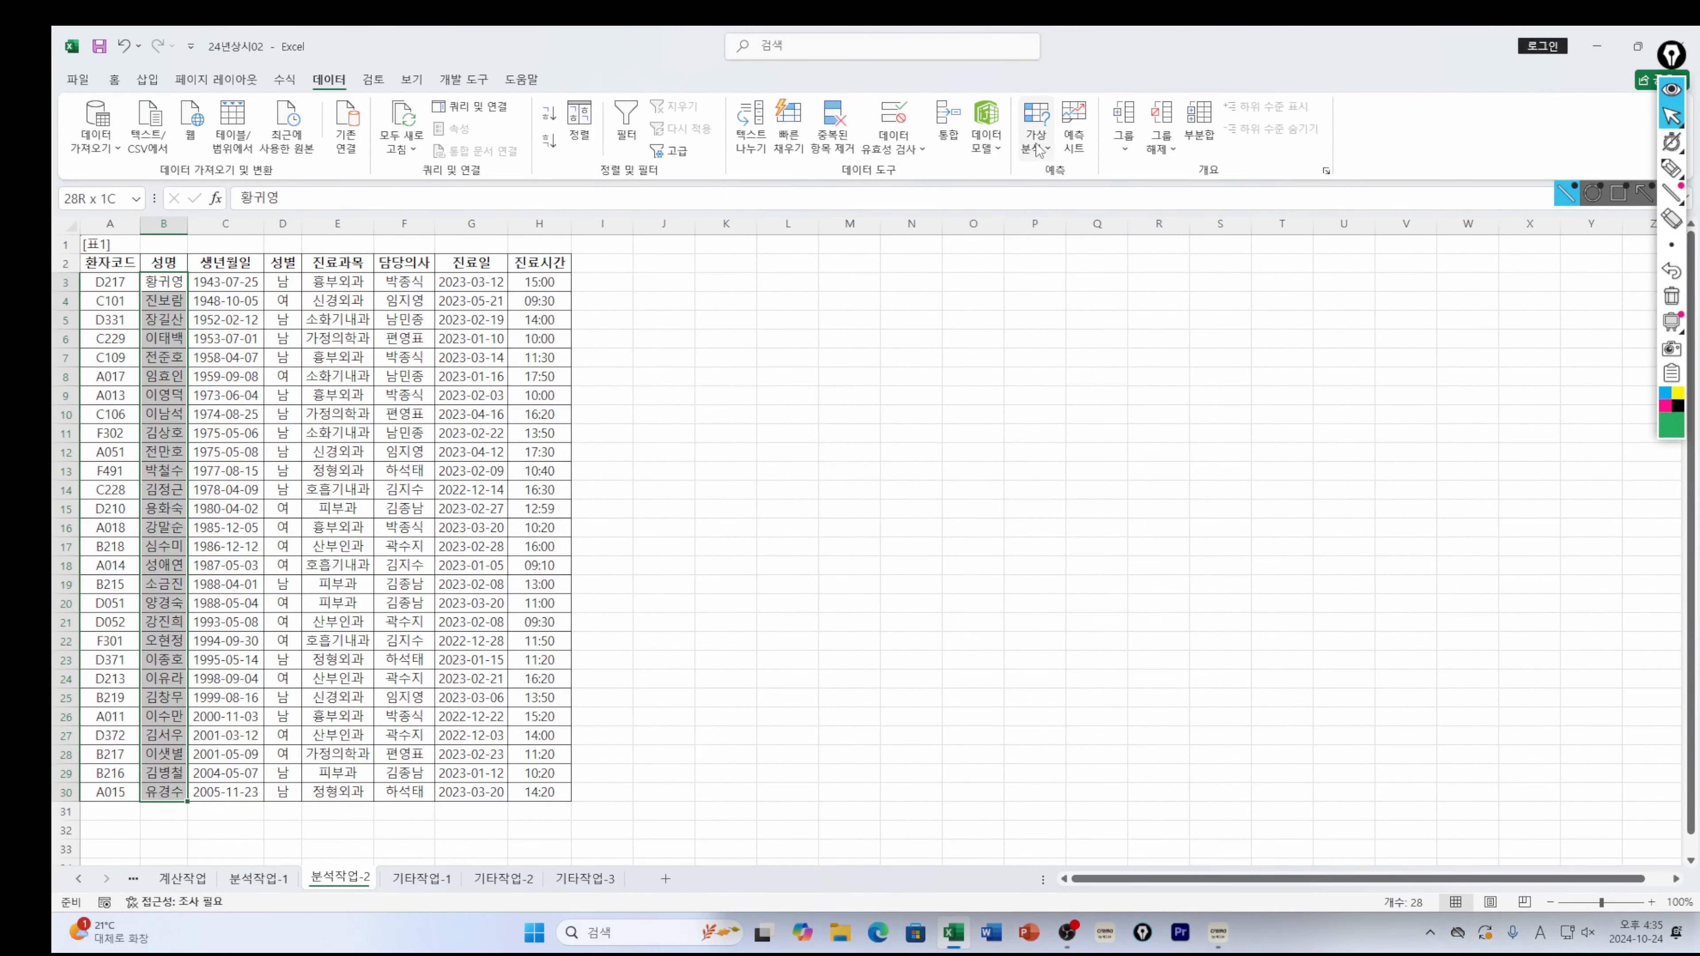
pyautogui.click(910, 158)
pyautogui.click(917, 175)
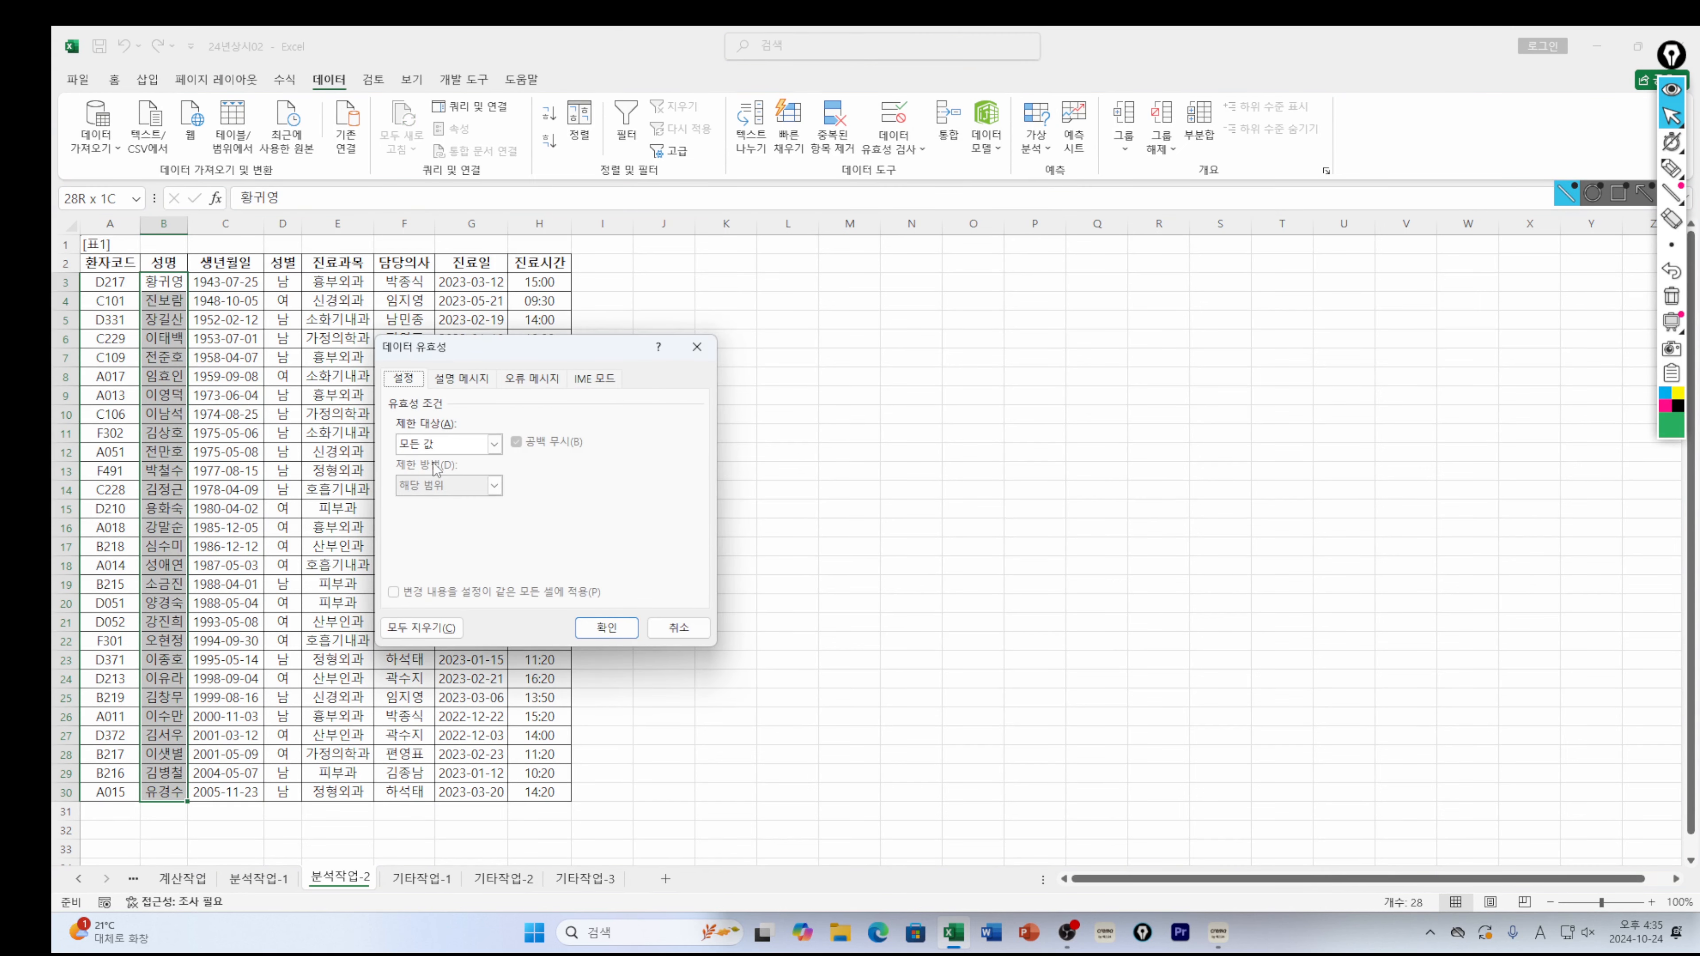
pyautogui.click(453, 447)
pyautogui.click(420, 553)
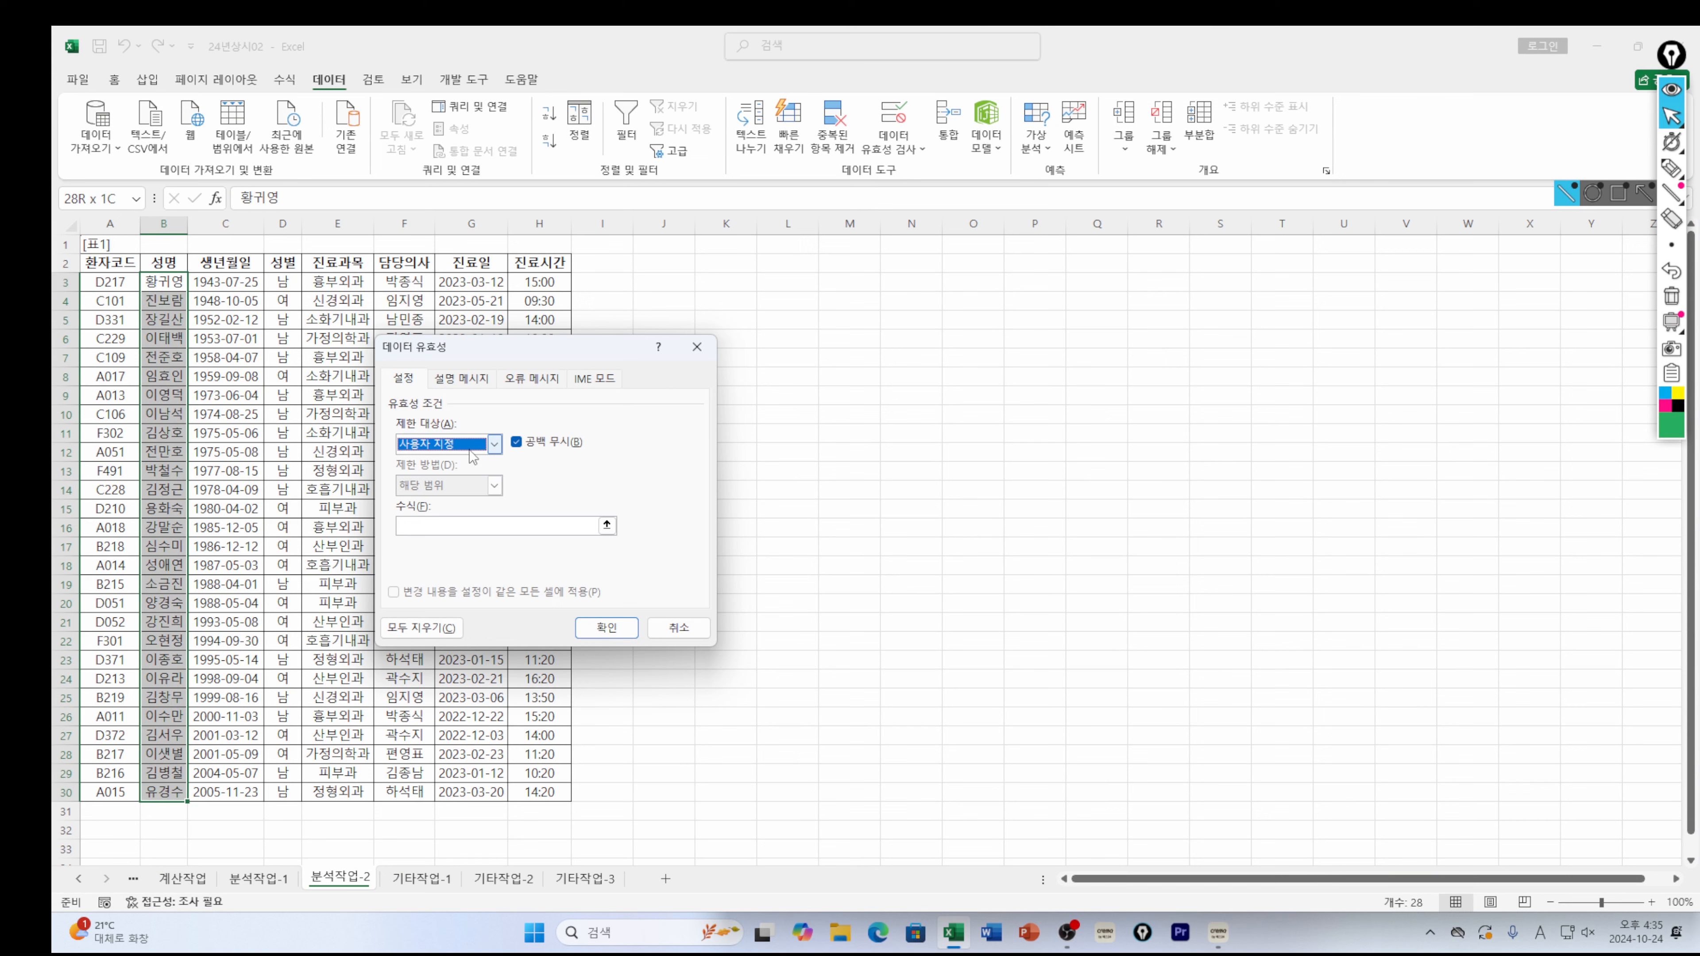
pyautogui.click(423, 526)
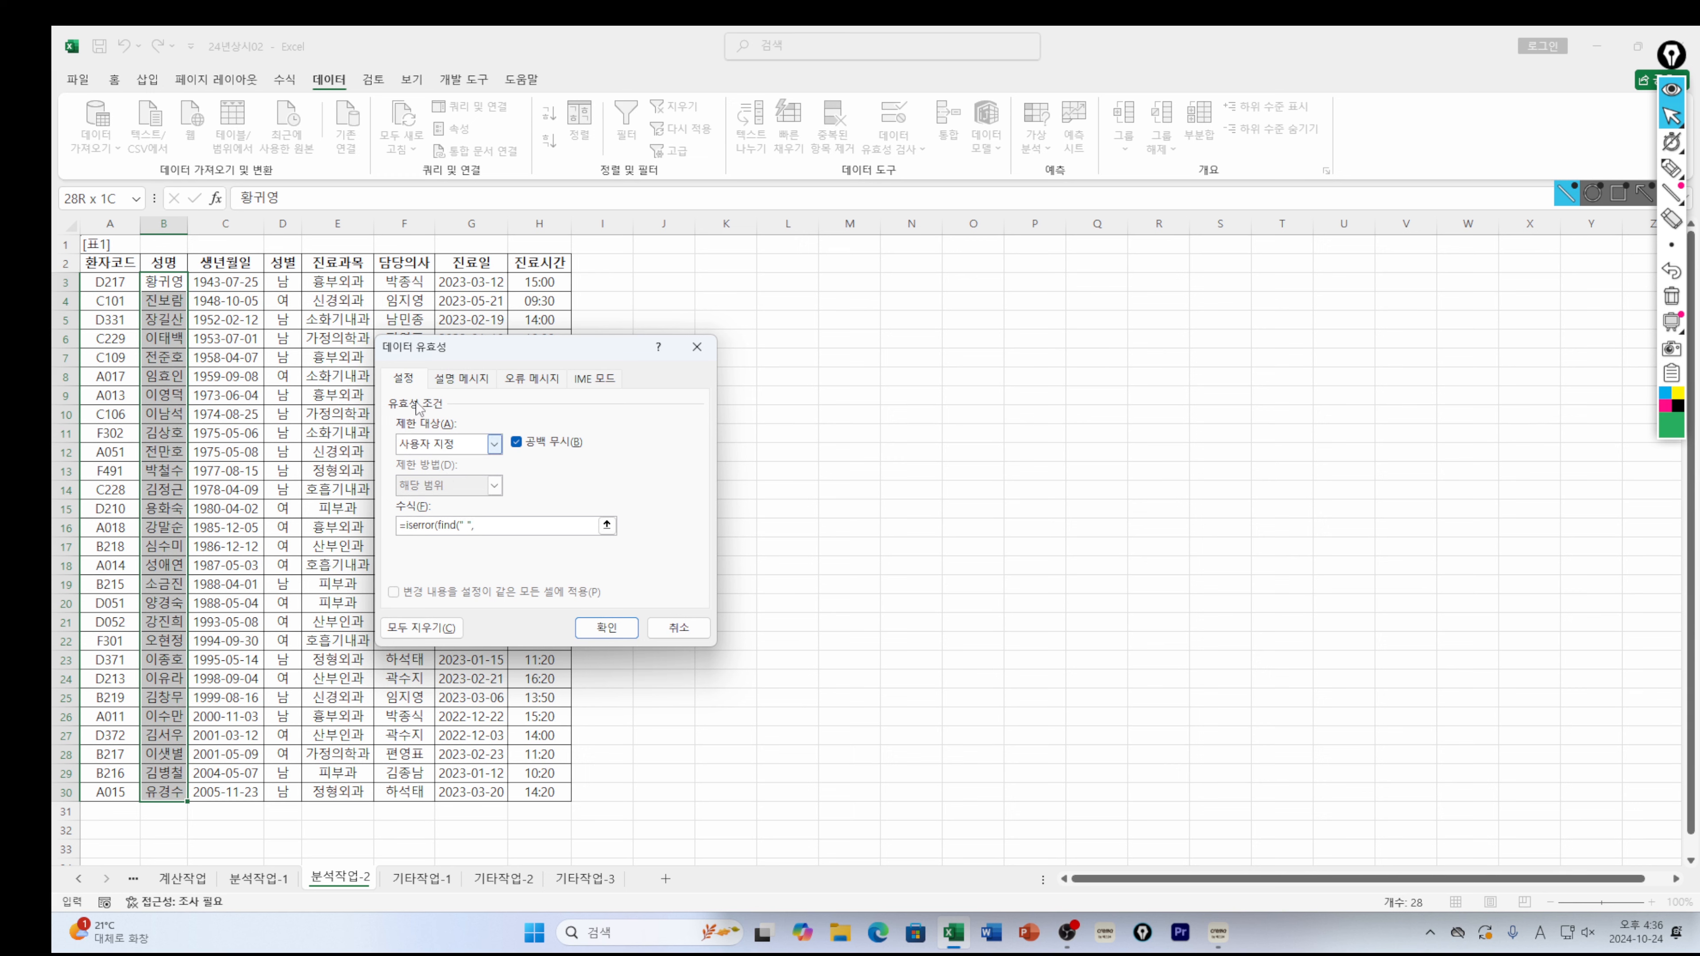
pyautogui.click(172, 282)
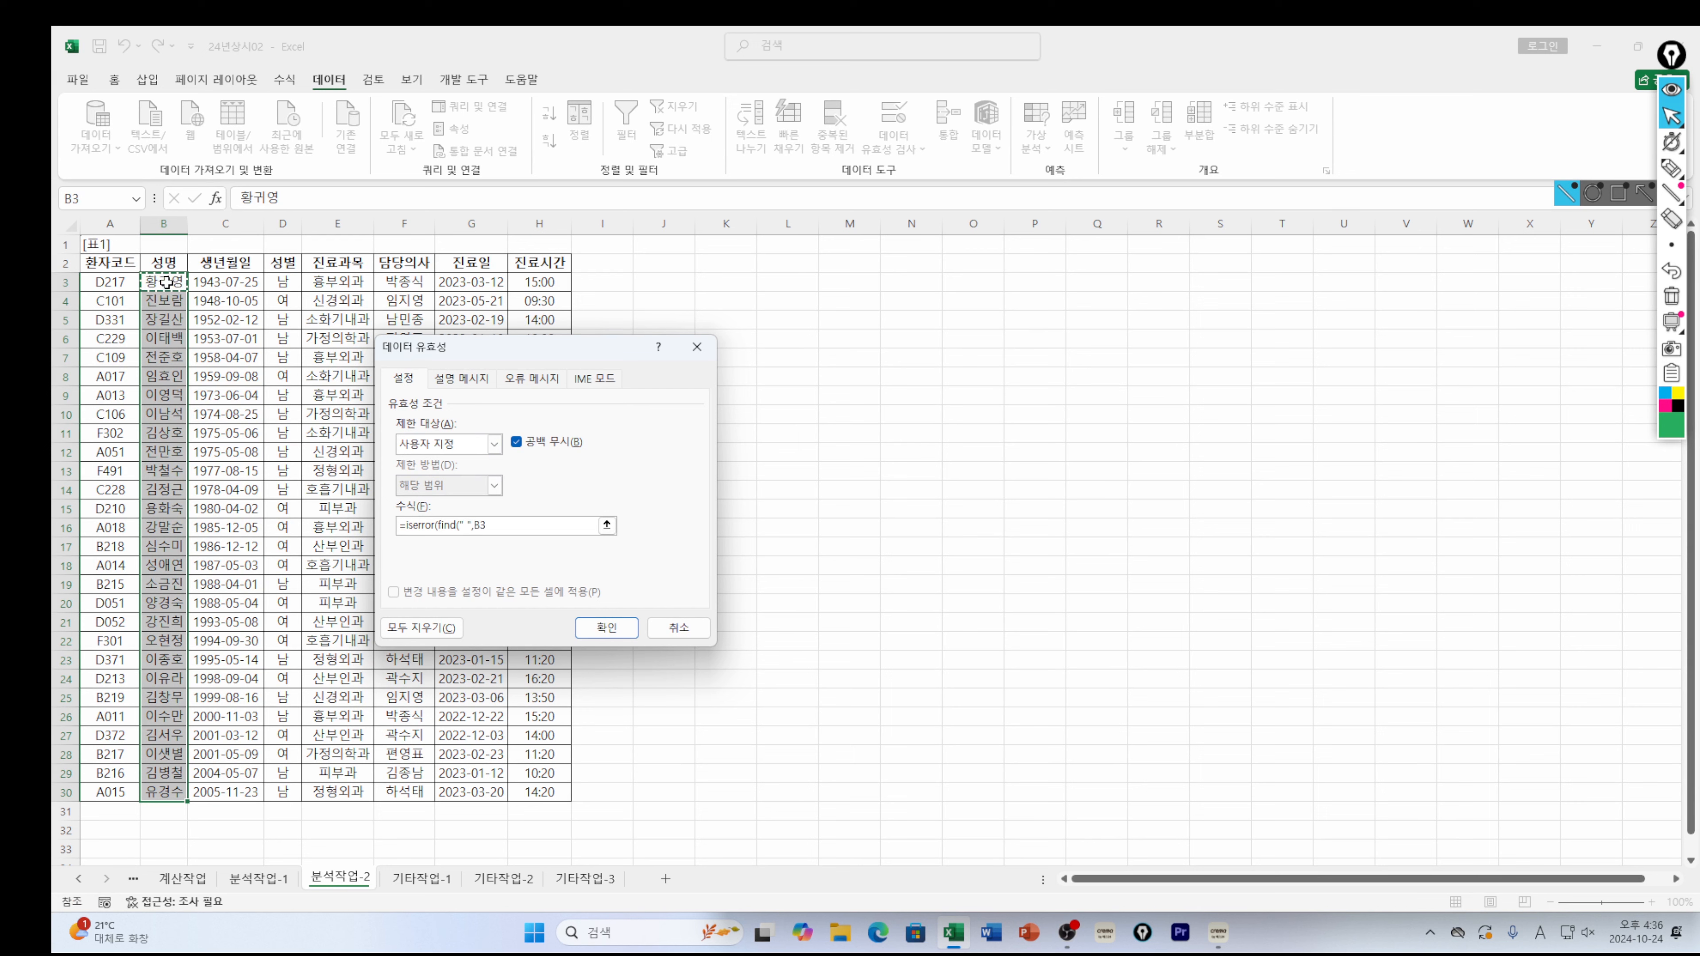
pyautogui.write(')')
# Give the validation rule an input message with the title 입력제한 and the text 빈칸 입력 금지
pyautogui.click(469, 380)
pyautogui.click(421, 469)
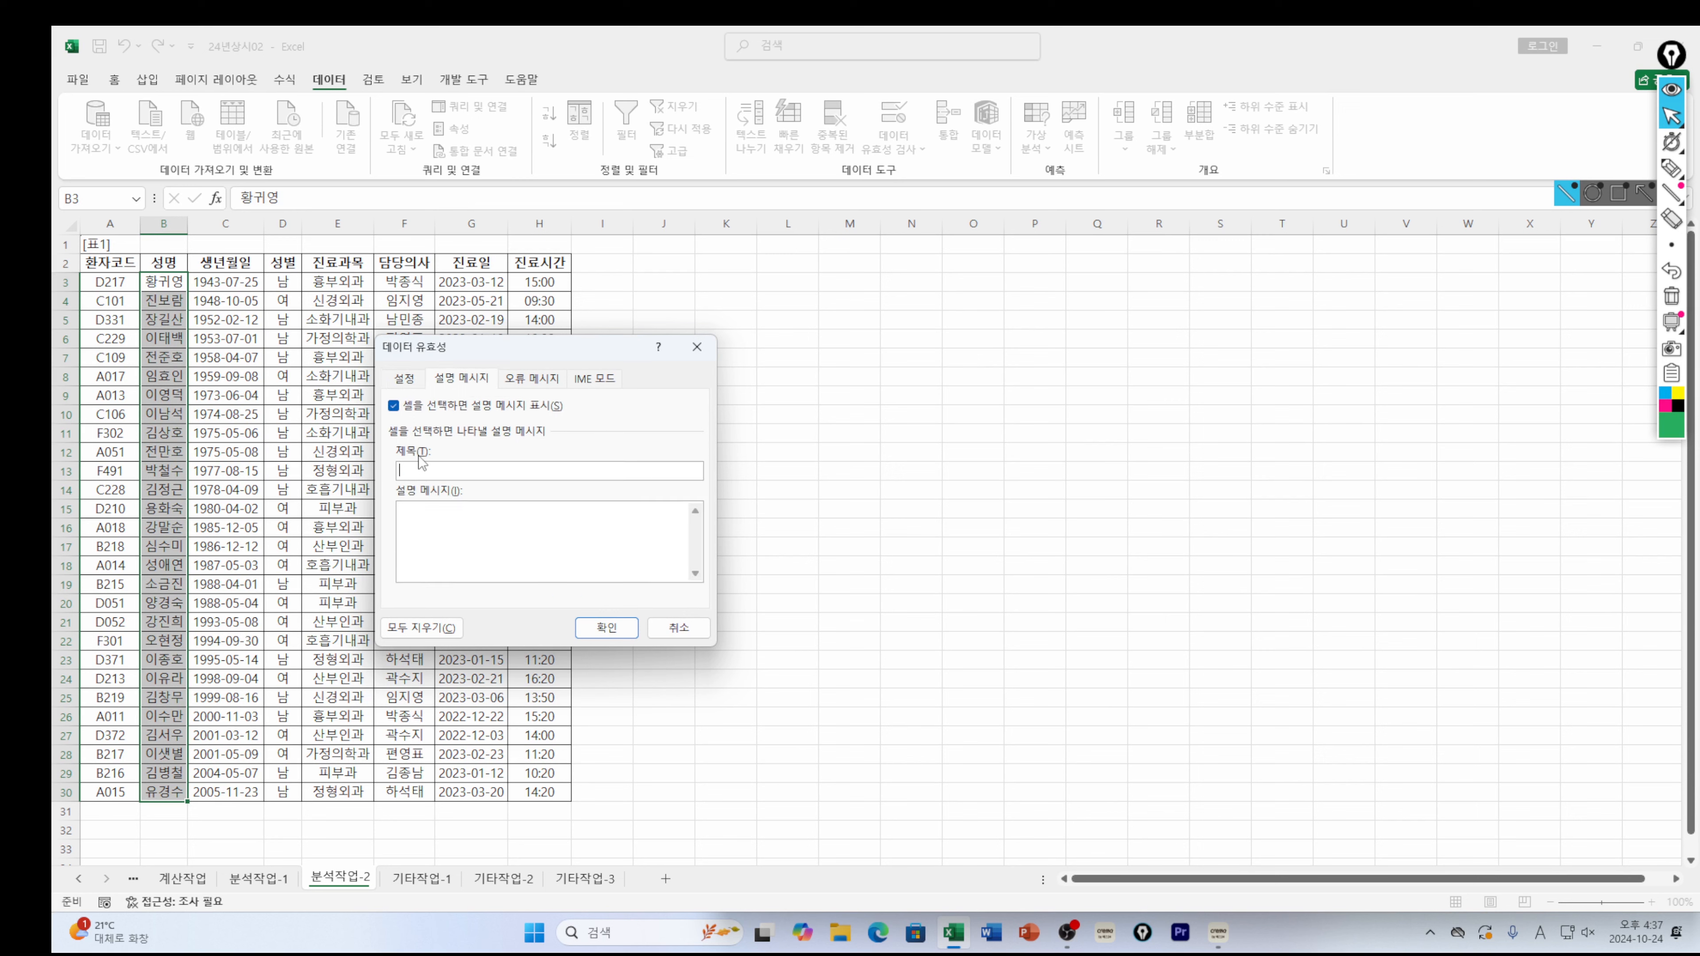
pyautogui.write('입력제한')
pyautogui.click(415, 520)
pyautogui.write('ㅂ')
pyautogui.write('간')
pyautogui.write(' 입력 금')
pyautogui.write('지')
# Add a 중지 error message with the title 입력오류 and the text 다시 입력히세요!, and apply the validation rule
pyautogui.click(534, 379)
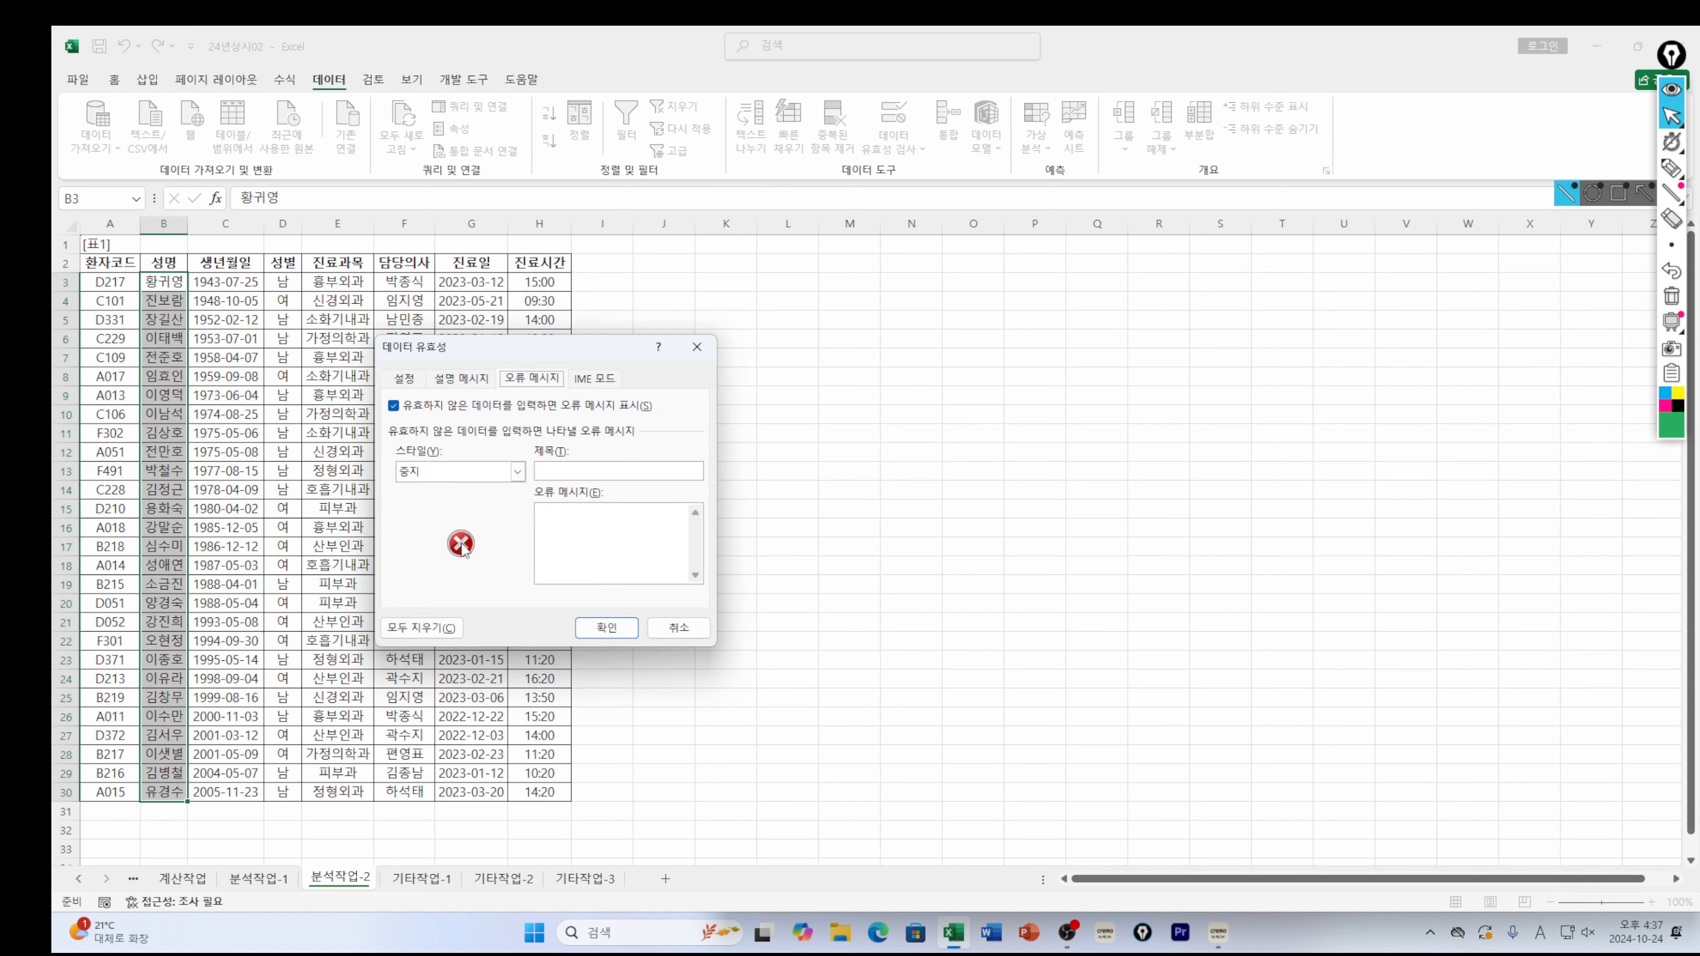
pyautogui.click(555, 470)
pyautogui.write('이')
pyautogui.write('입력')
pyautogui.write('오류')
pyautogui.click(552, 514)
pyautogui.write('다시 입력히세요!')
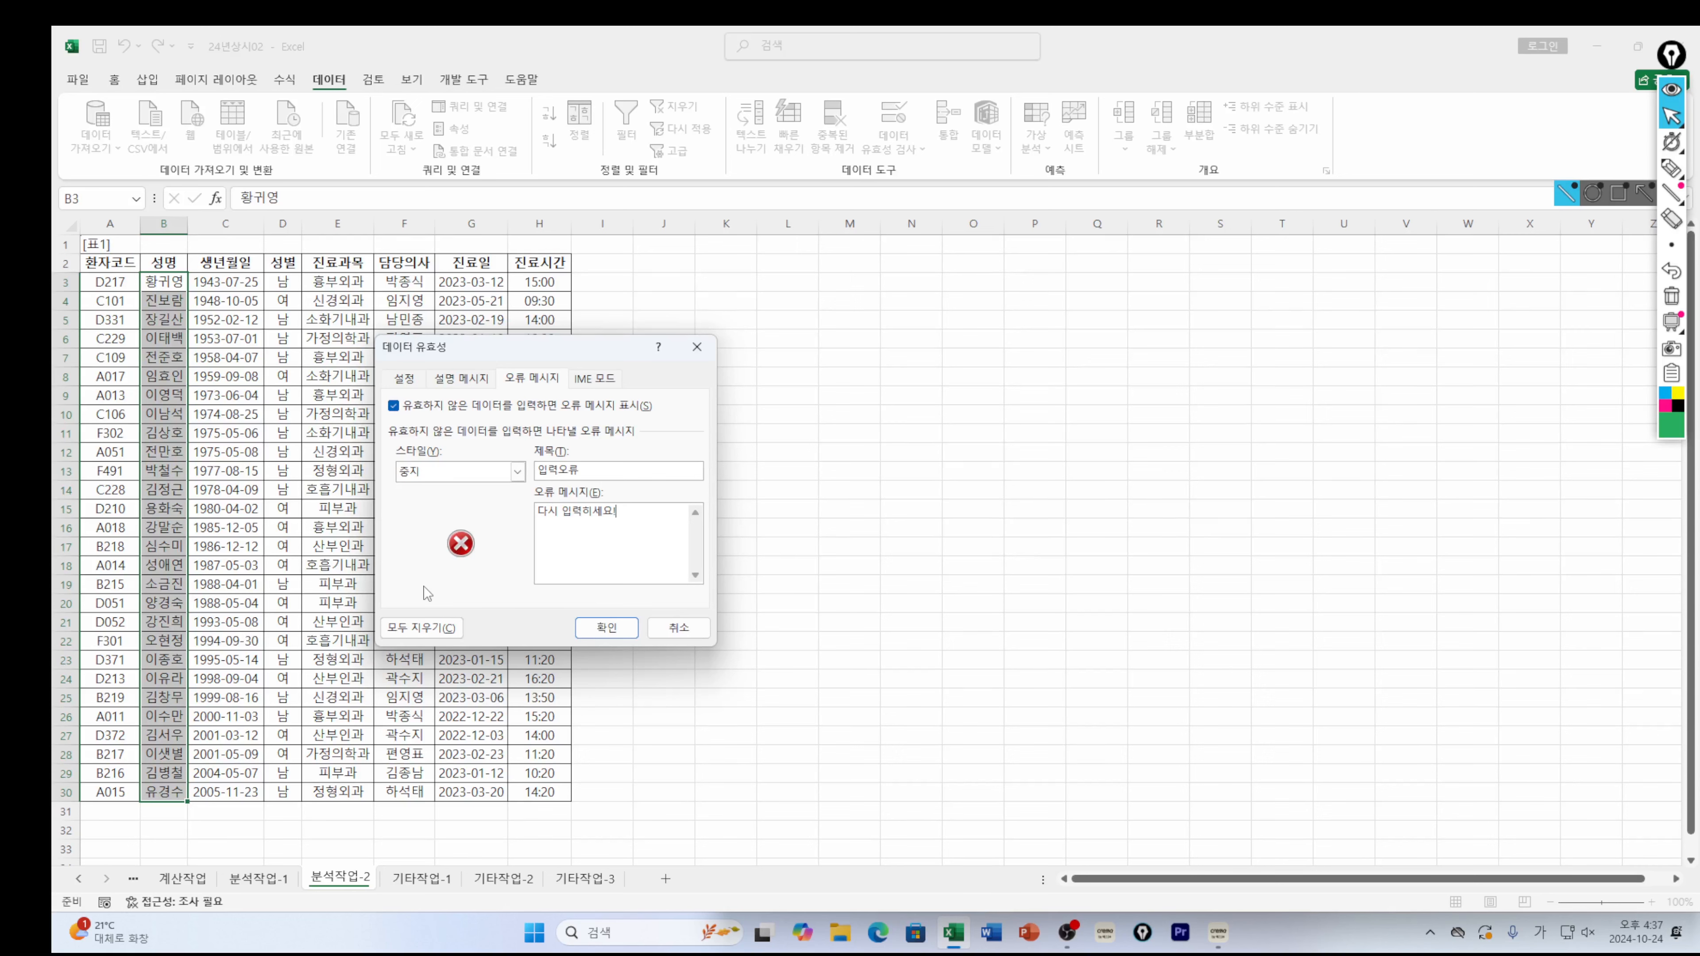
pyautogui.click(596, 632)
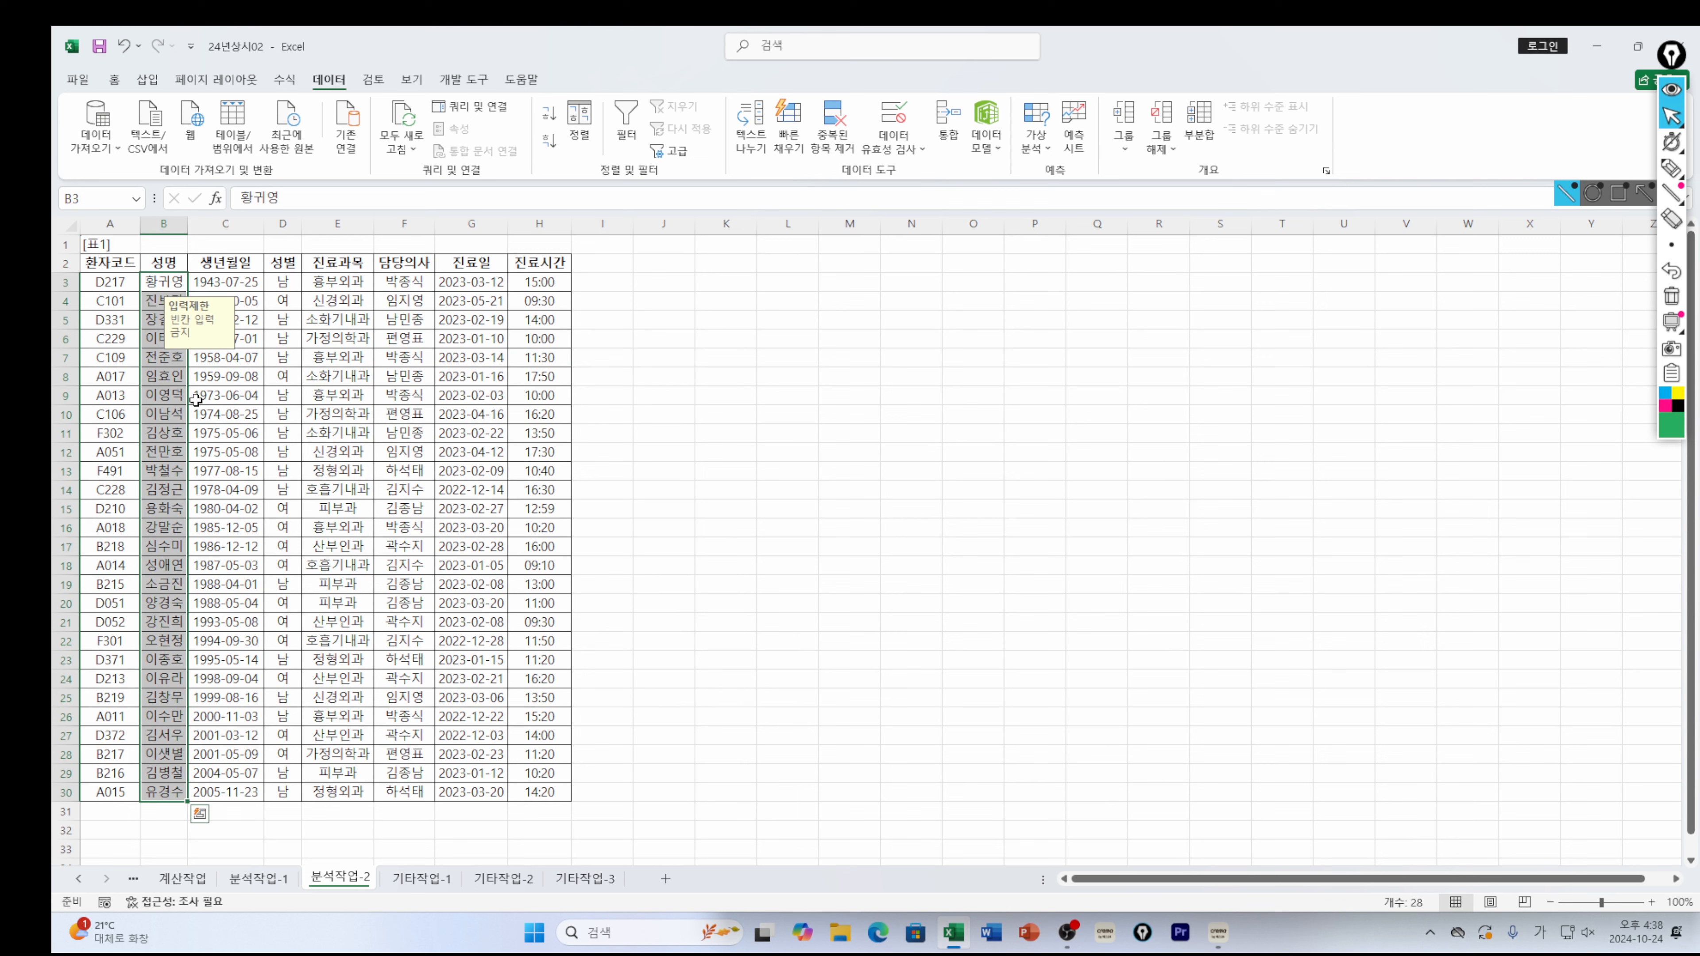
# Test the validation by trying to enter a name containing a space in cell B9, and abandon the entry
pyautogui.click(164, 395)
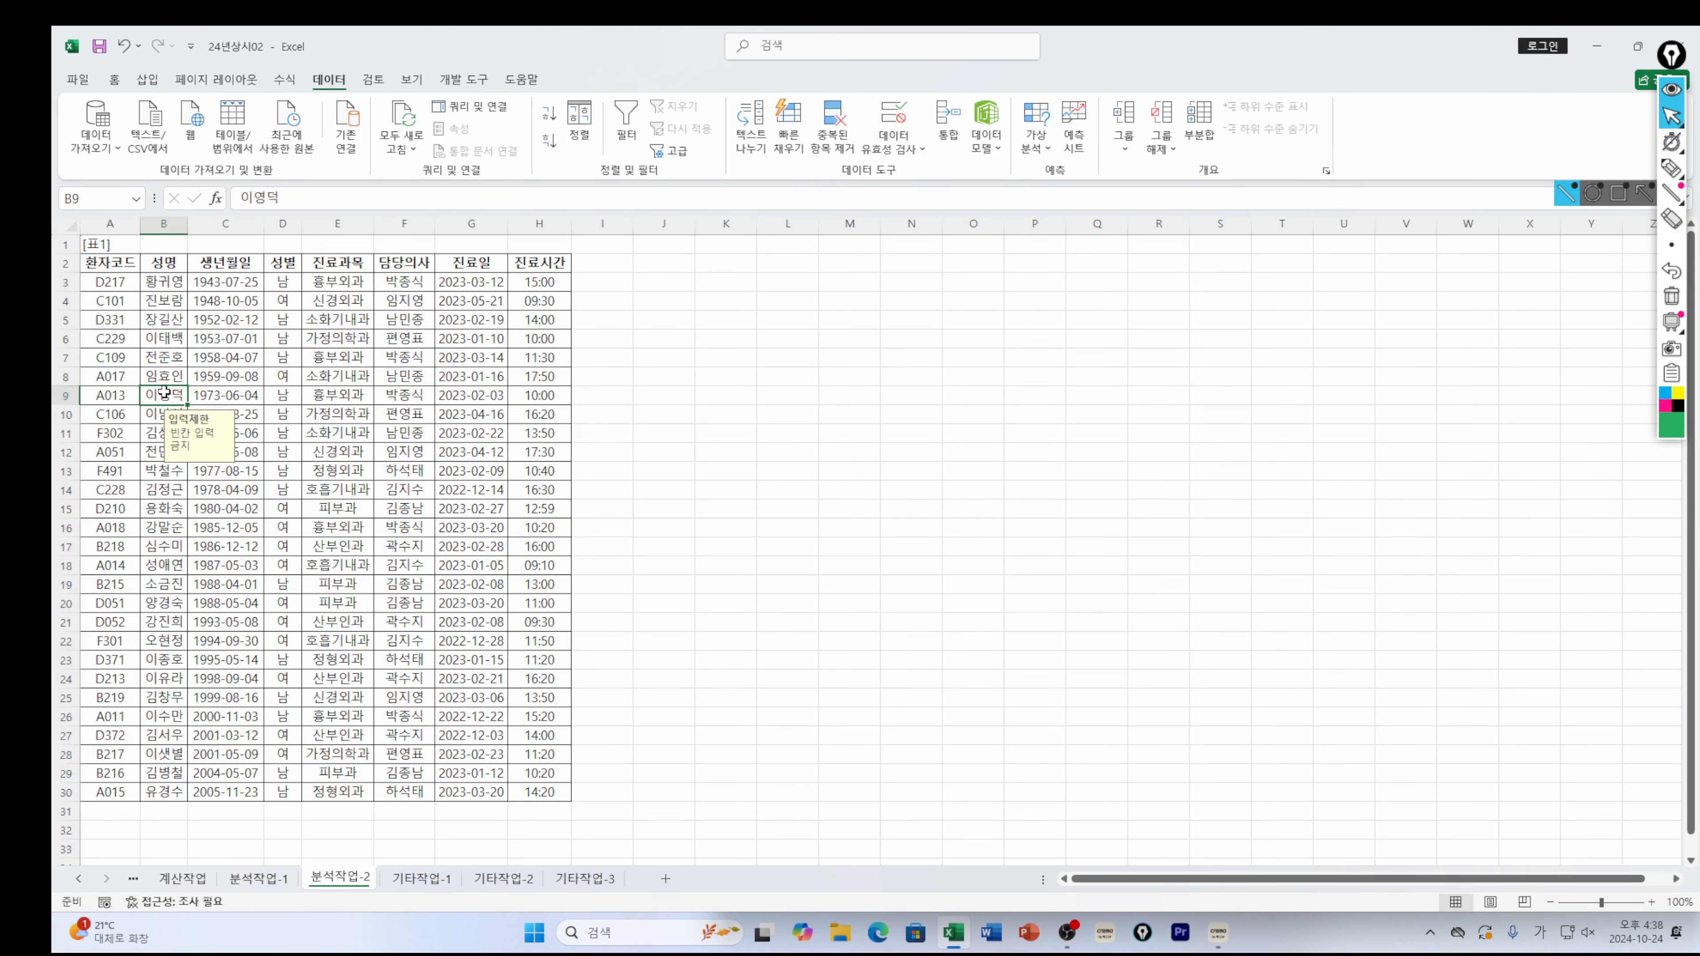
pyautogui.doubleClick(165, 395)
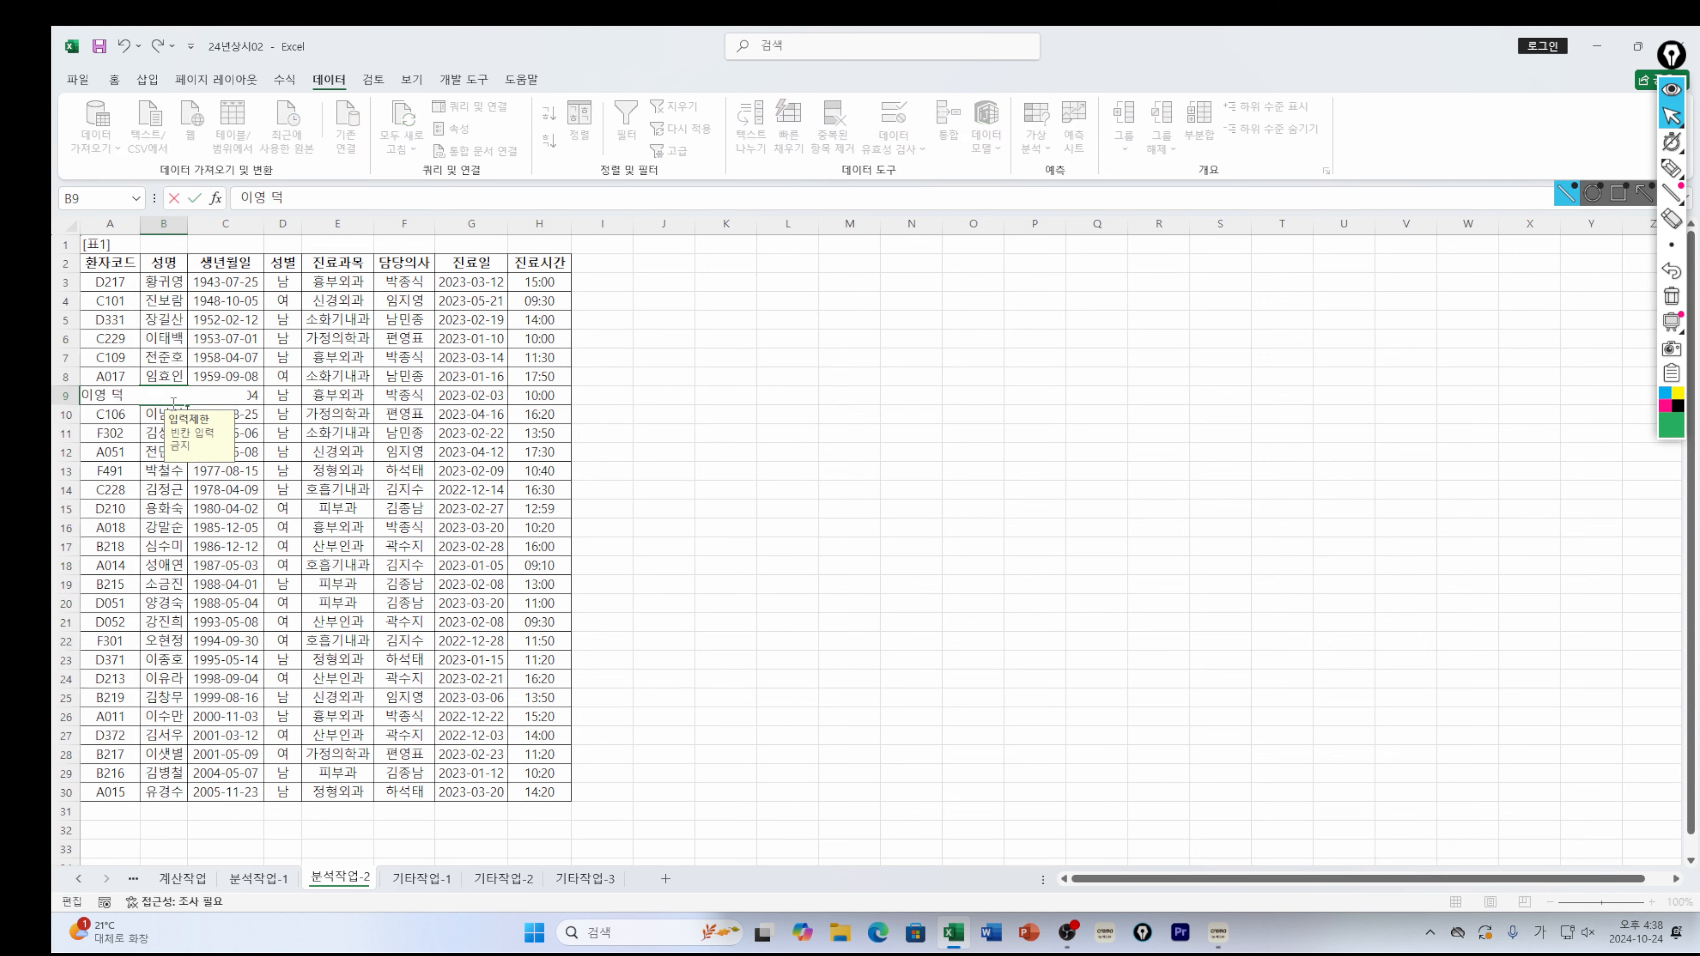
pyautogui.click(758, 435)
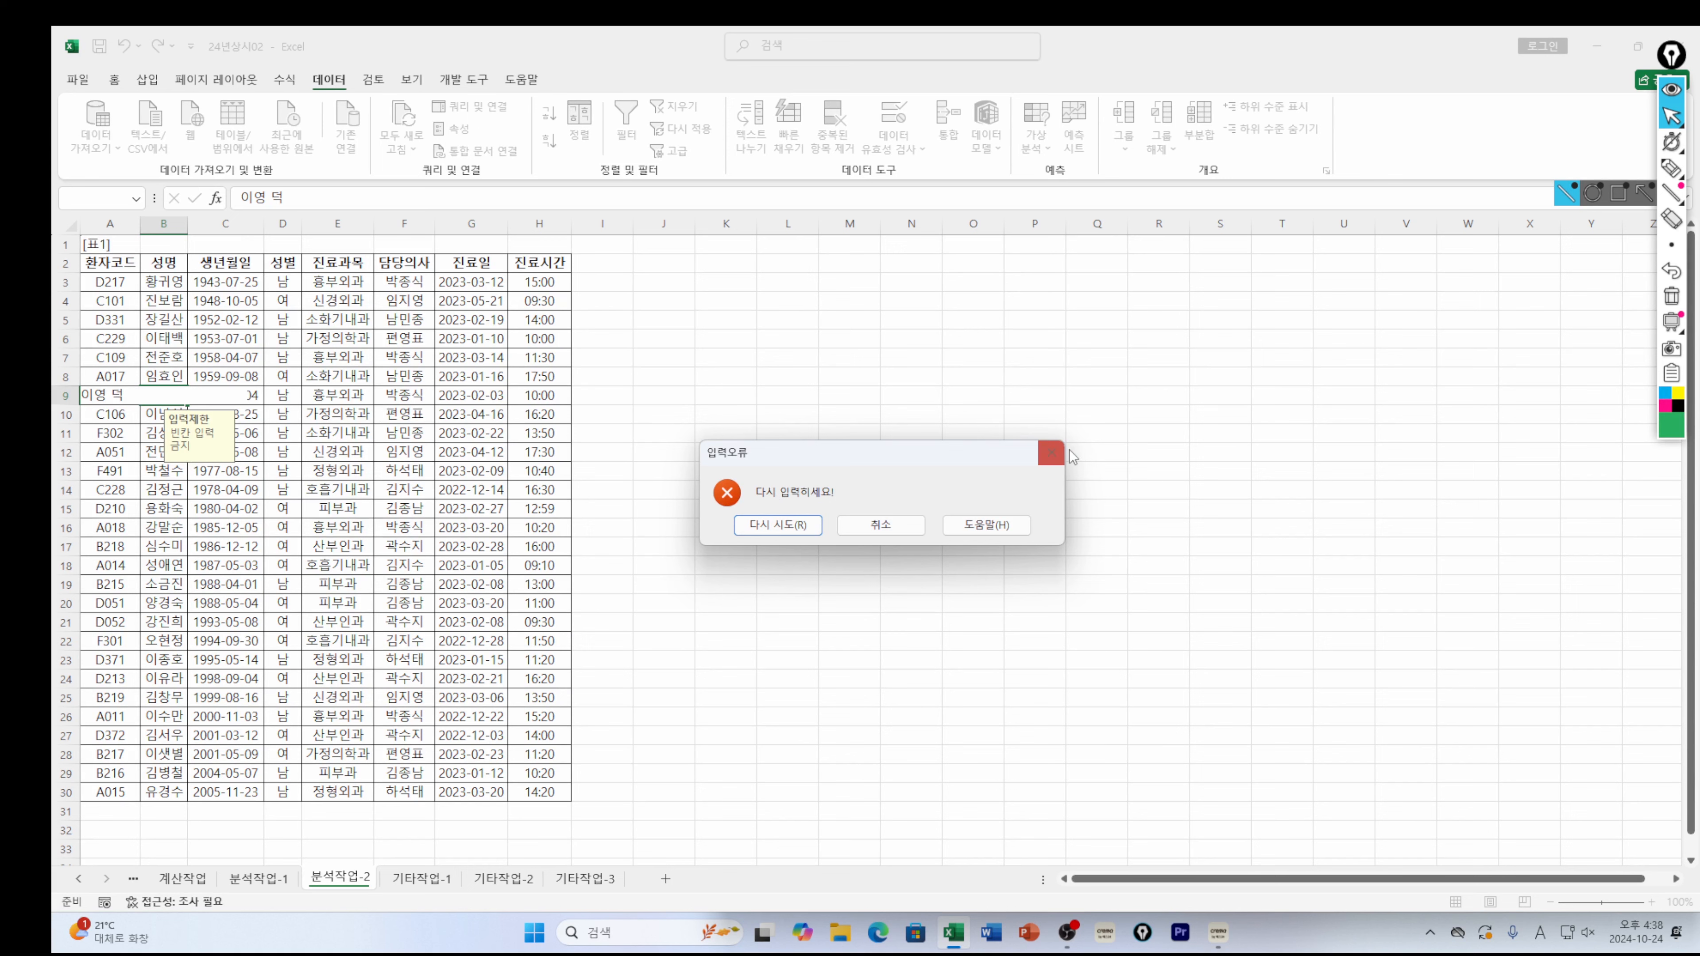
pyautogui.click(1052, 453)
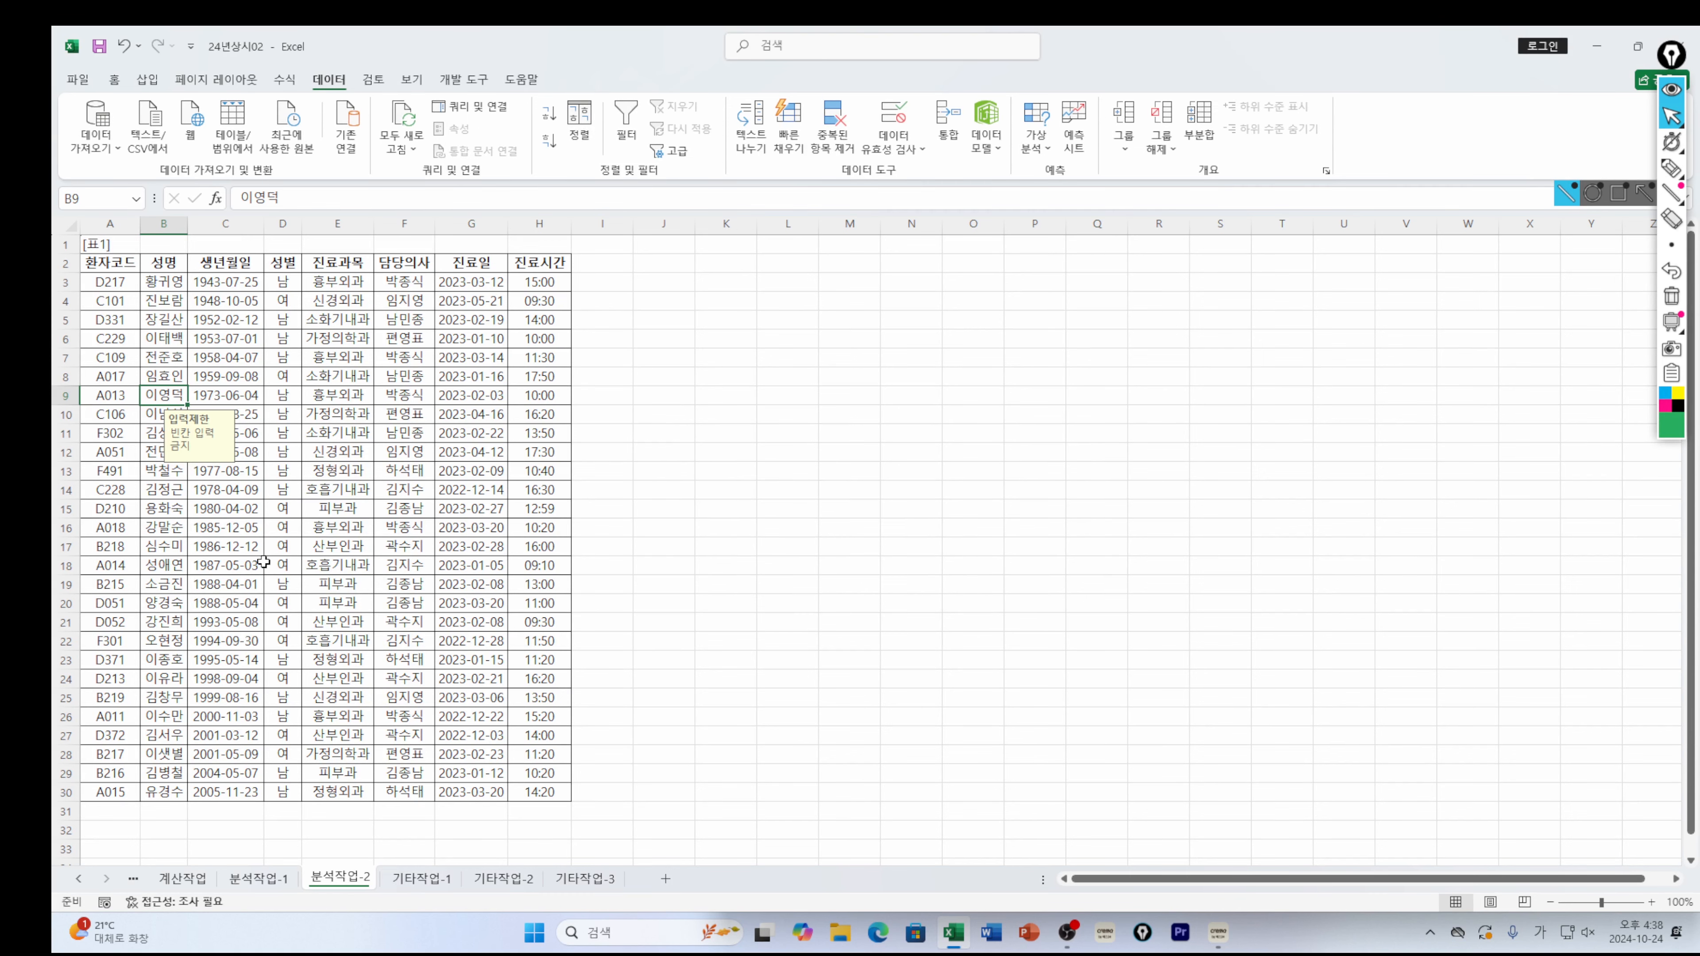
pyautogui.click(281, 528)
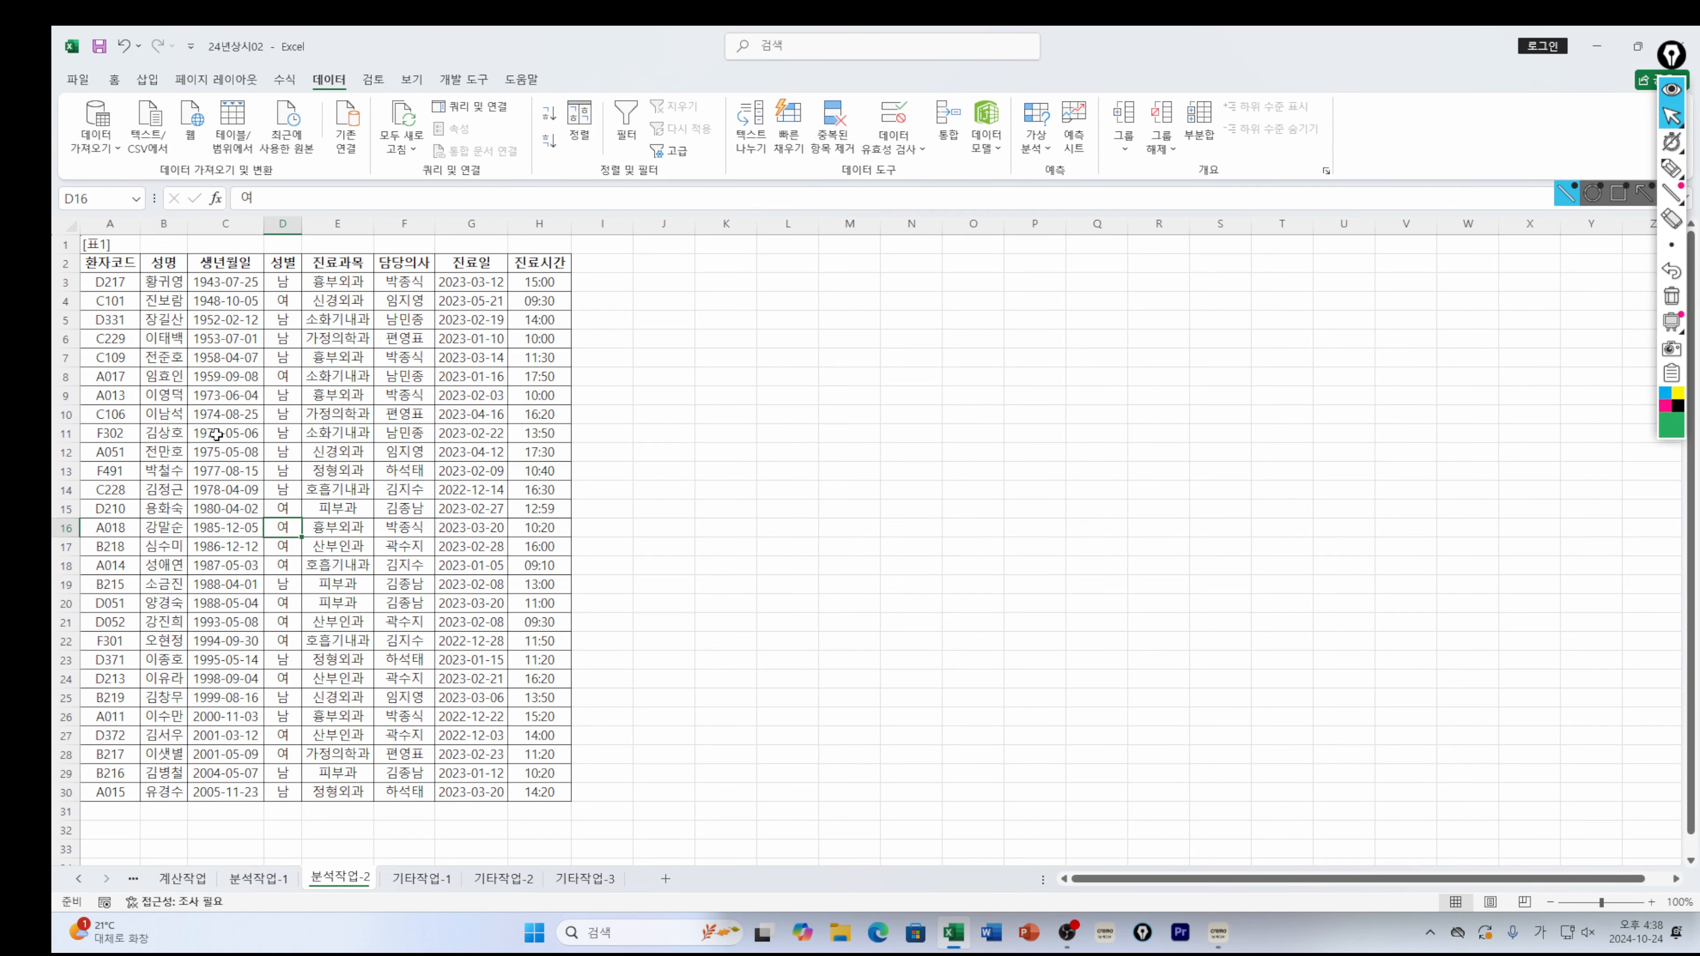
# Check the exam e-book's sort and filter instructions for the 분석작업-2 sheet against the table, then return to the workbook
pyautogui.click(166, 436)
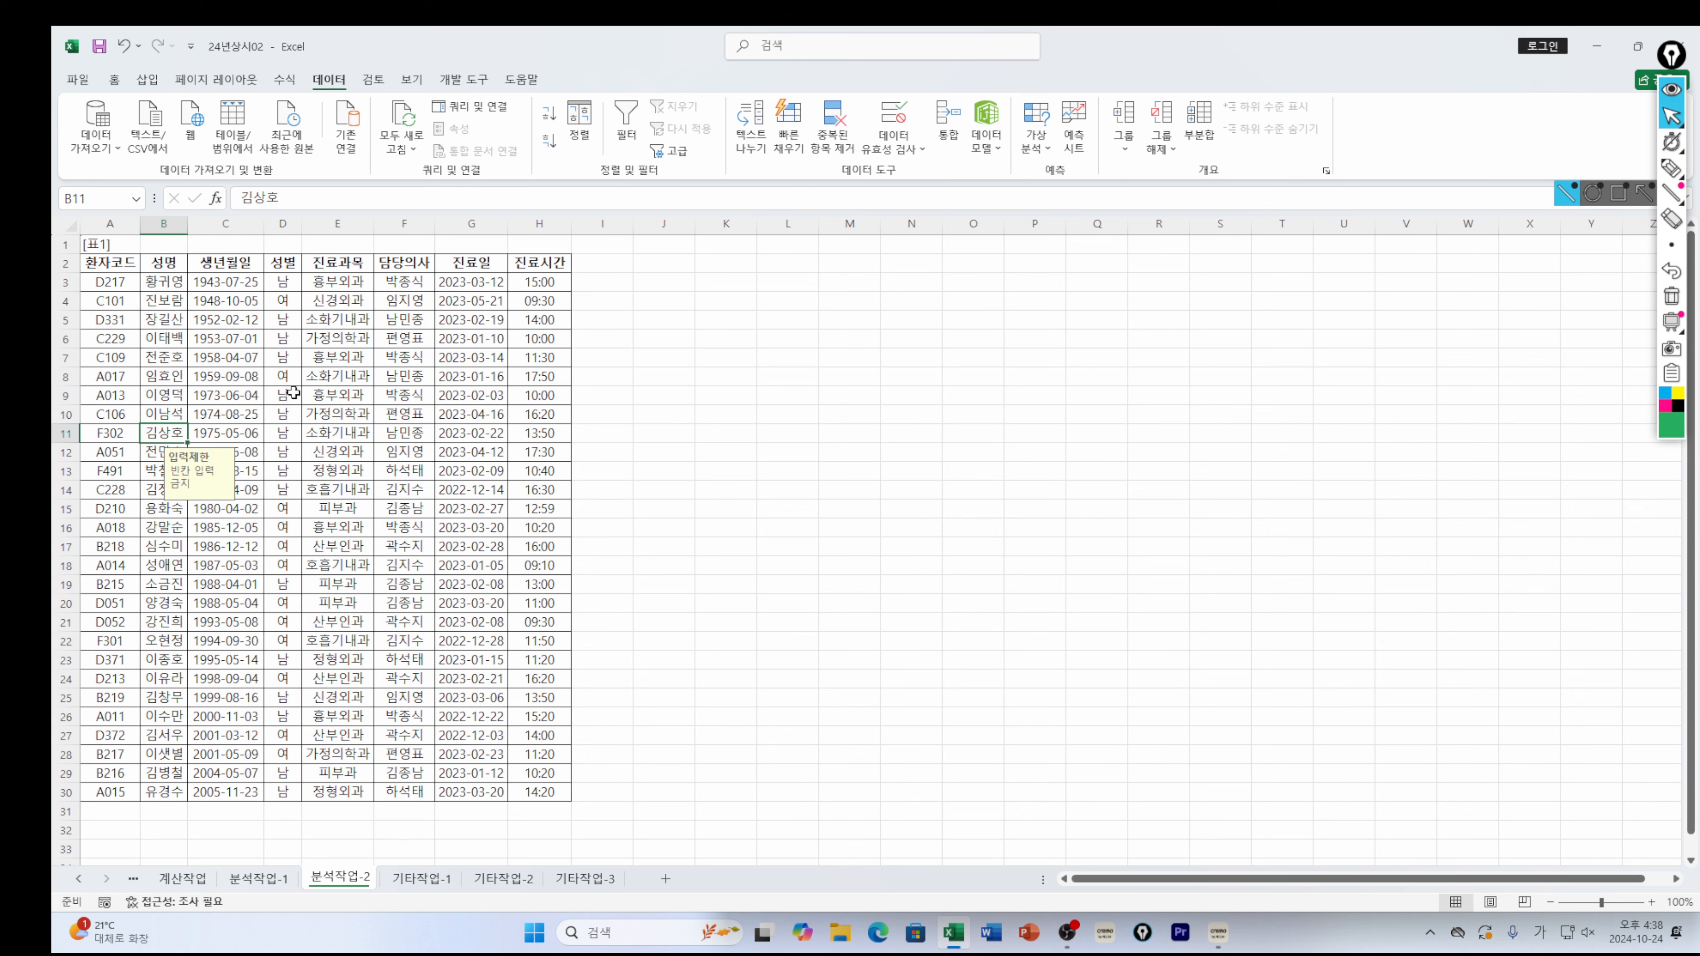
pyautogui.click(1218, 934)
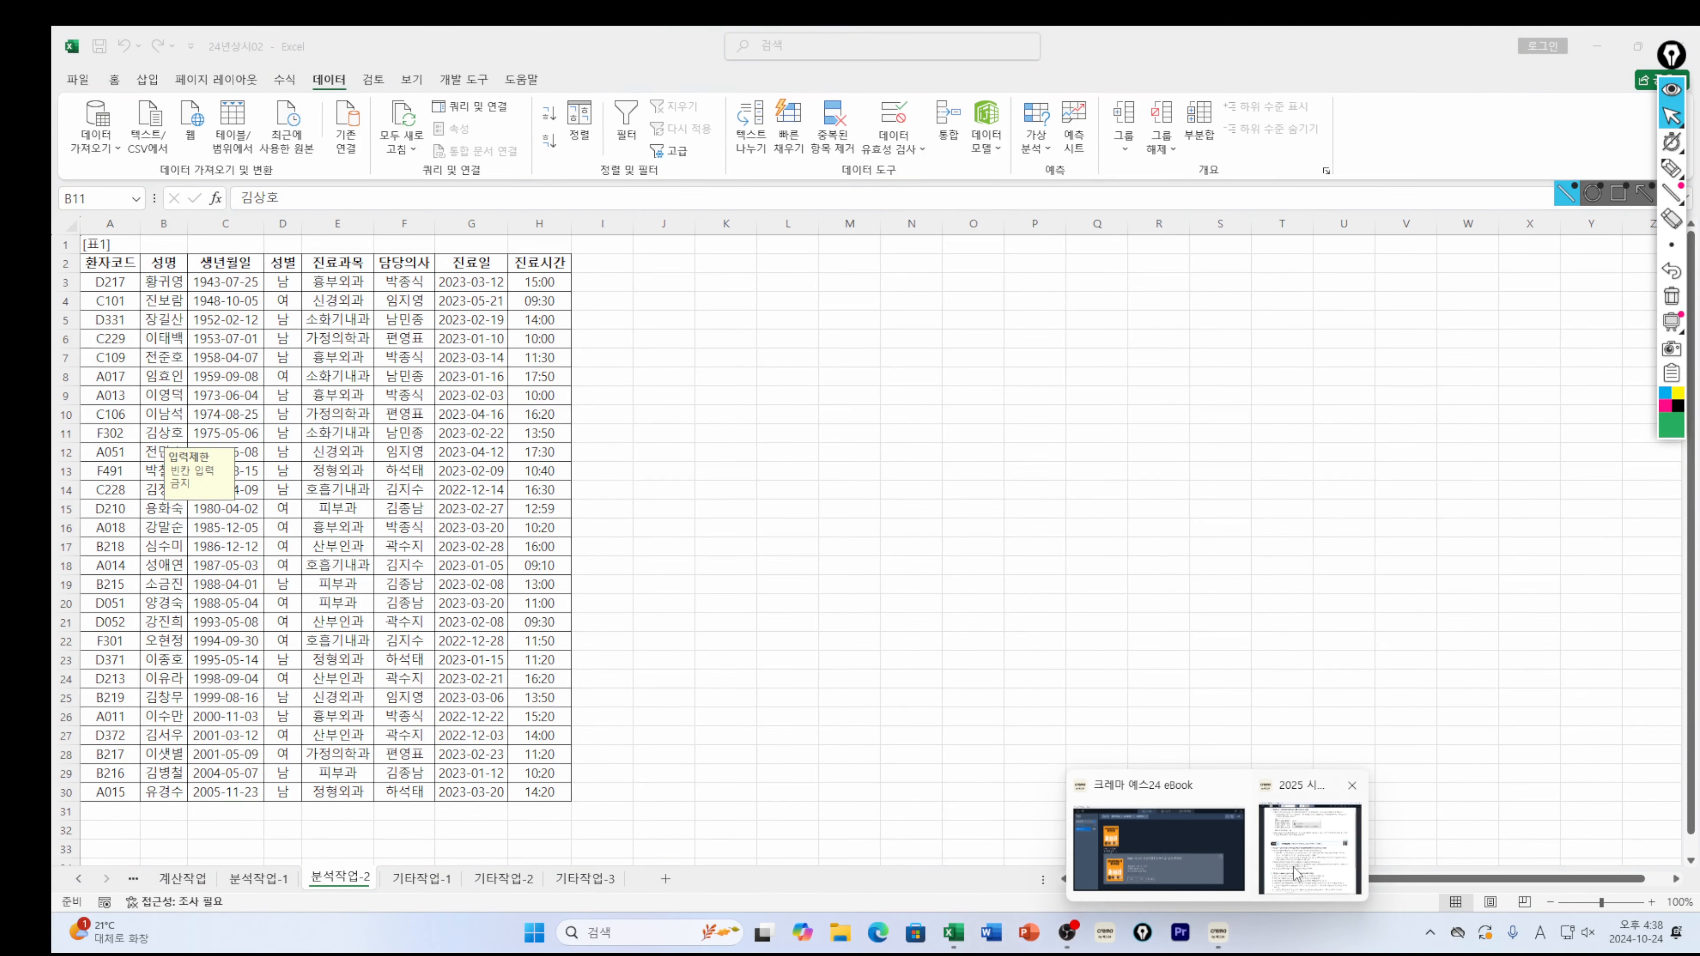
pyautogui.click(1298, 873)
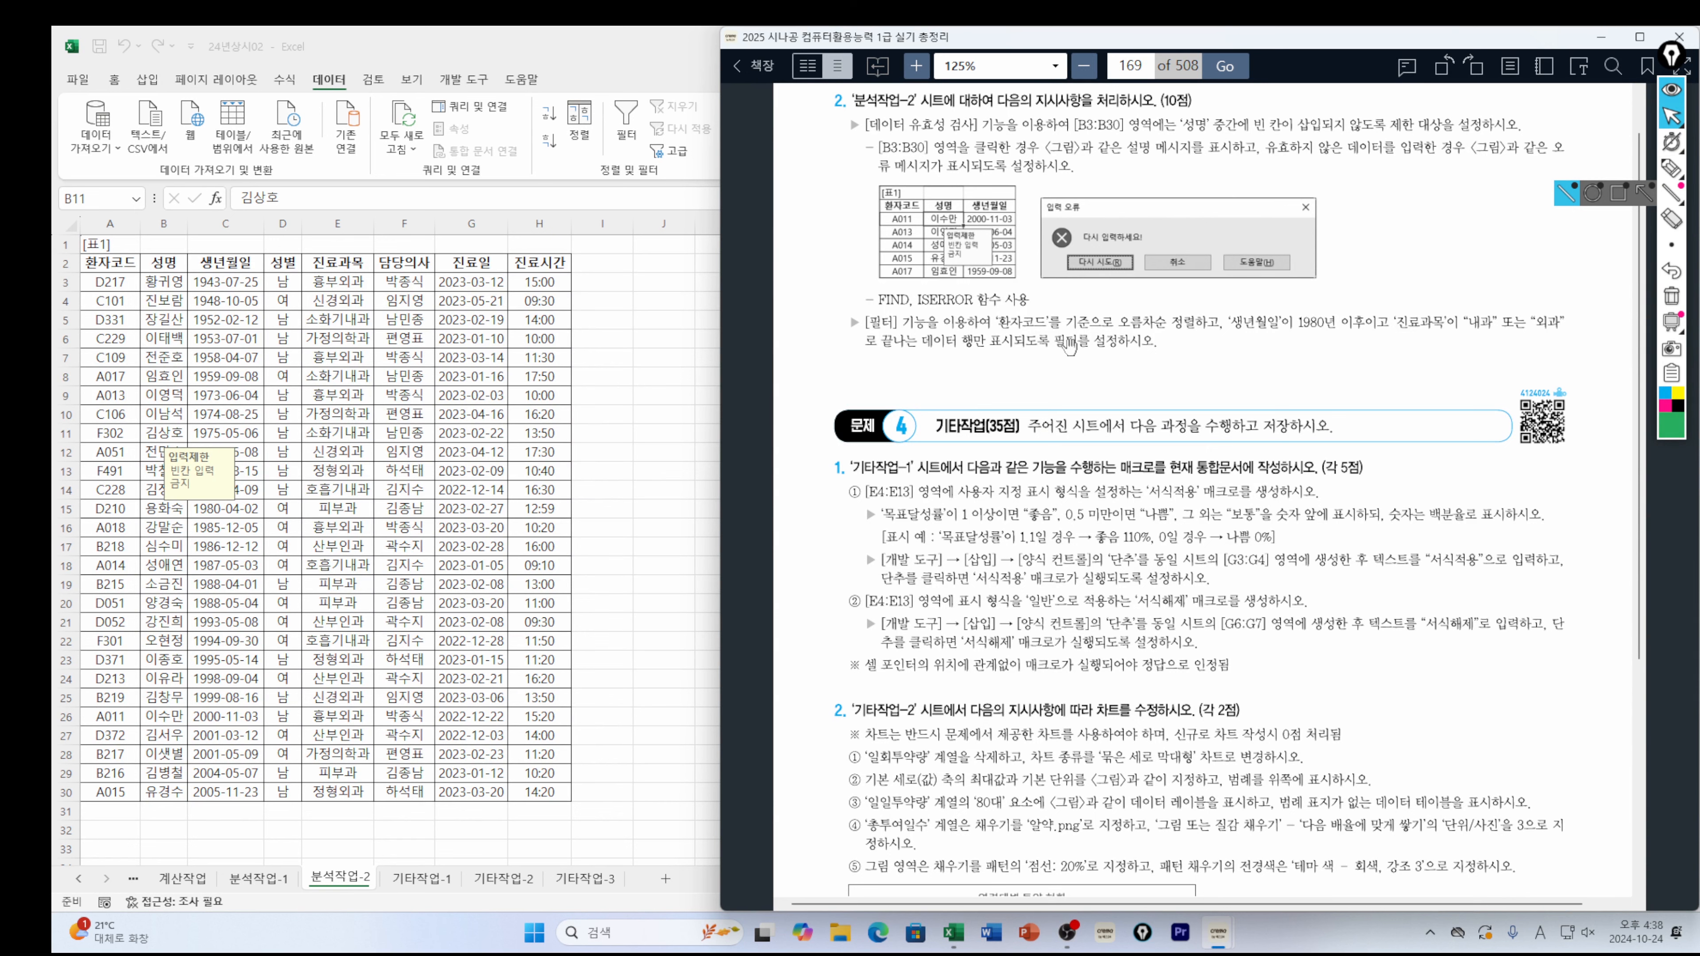
pyautogui.click(211, 289)
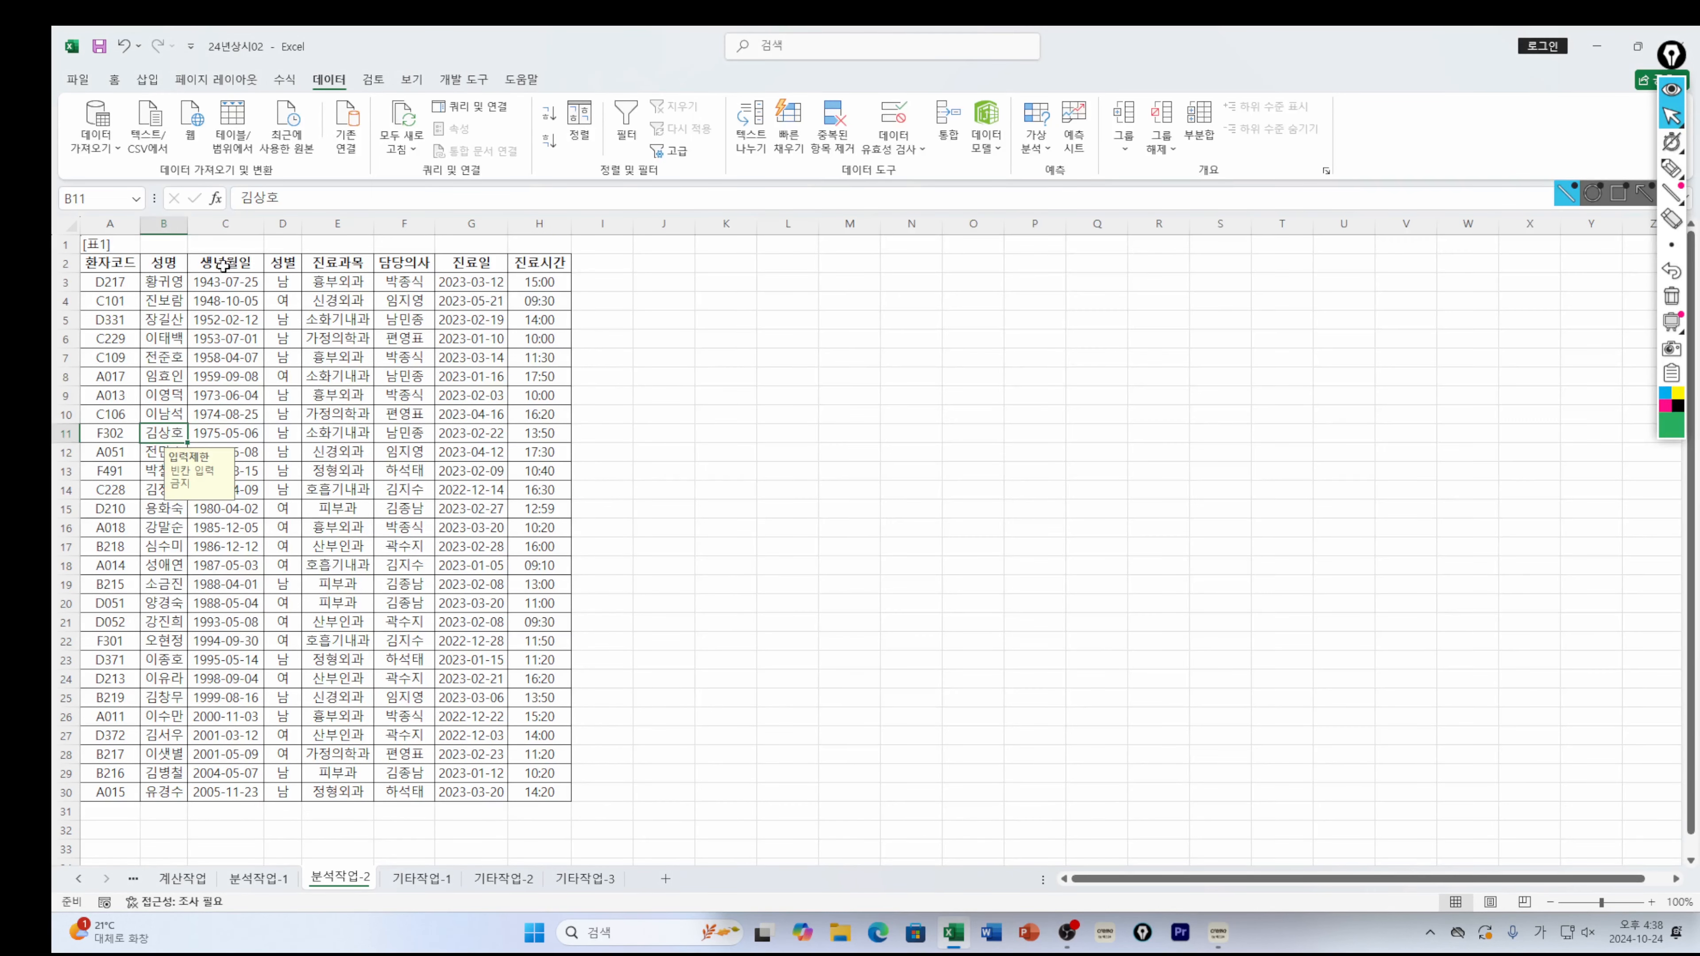
pyautogui.click(223, 266)
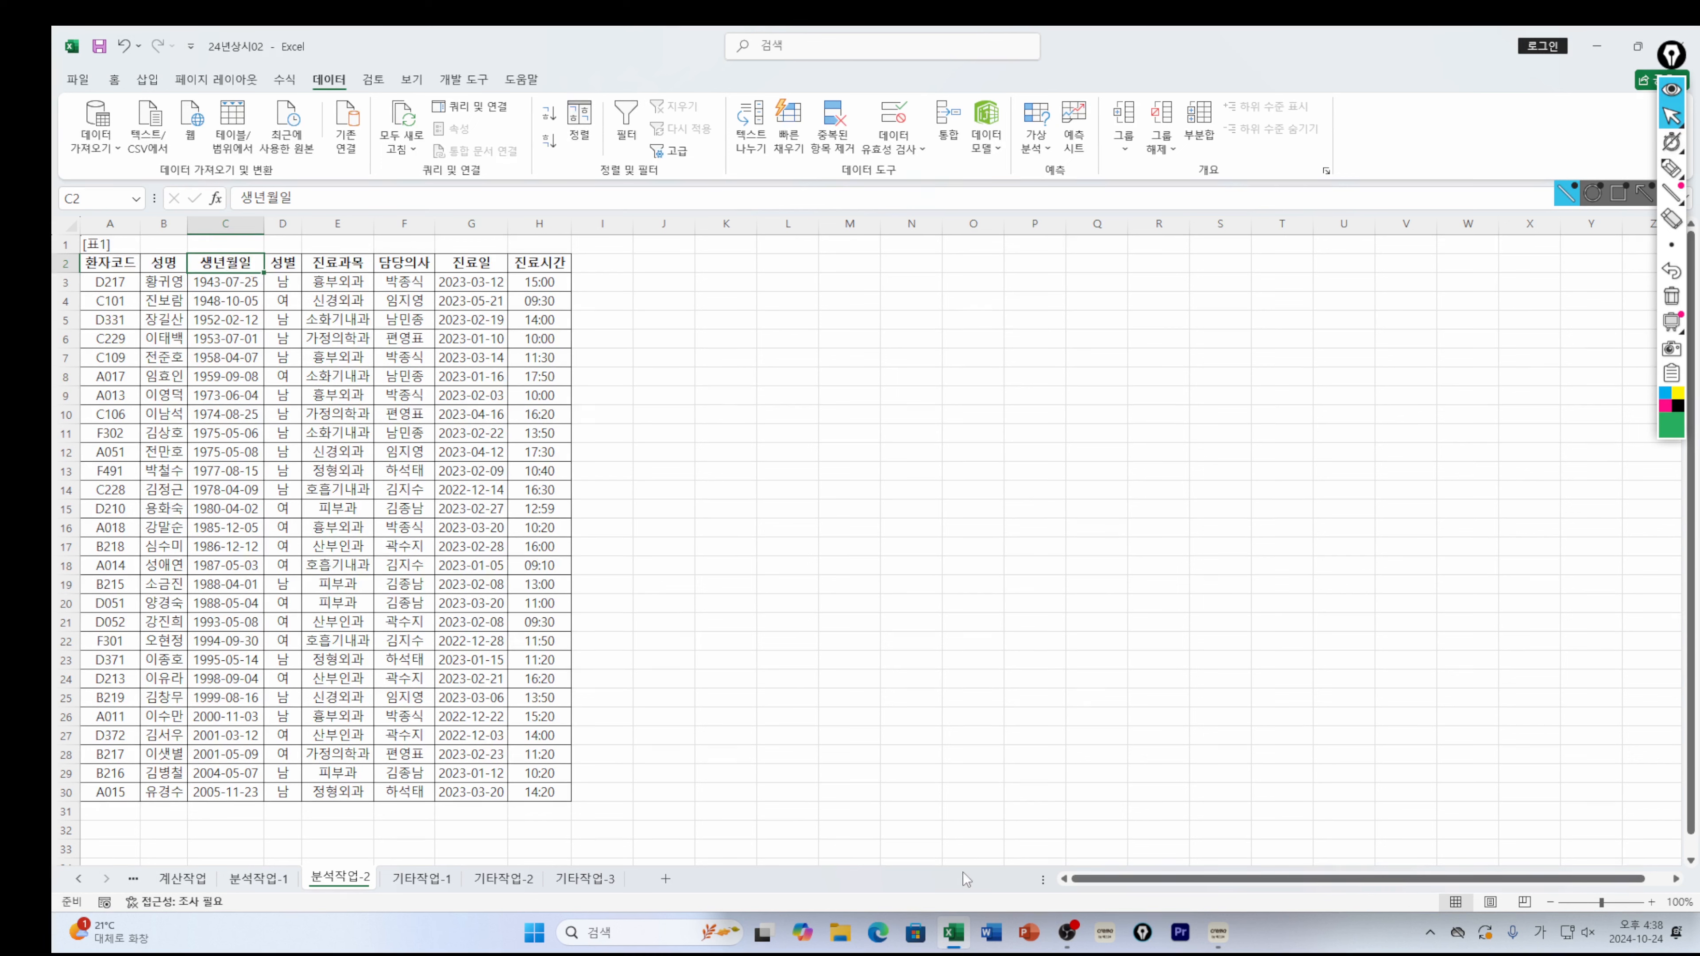
pyautogui.moveTo(1230, 938)
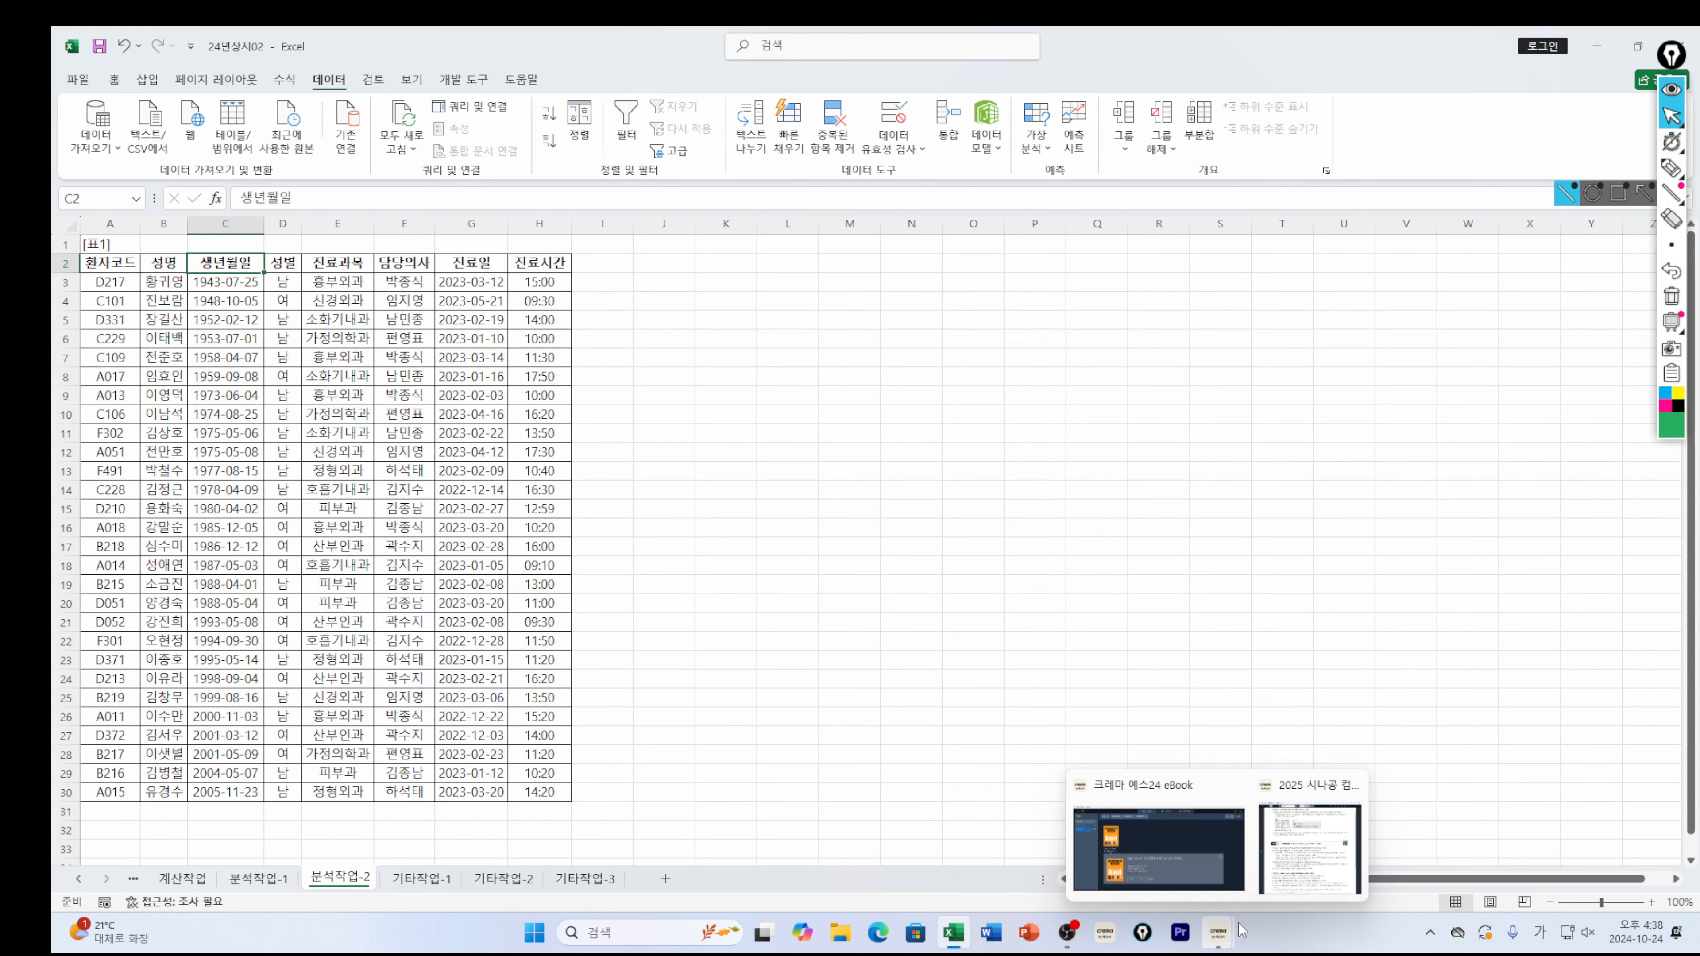
pyautogui.click(1308, 874)
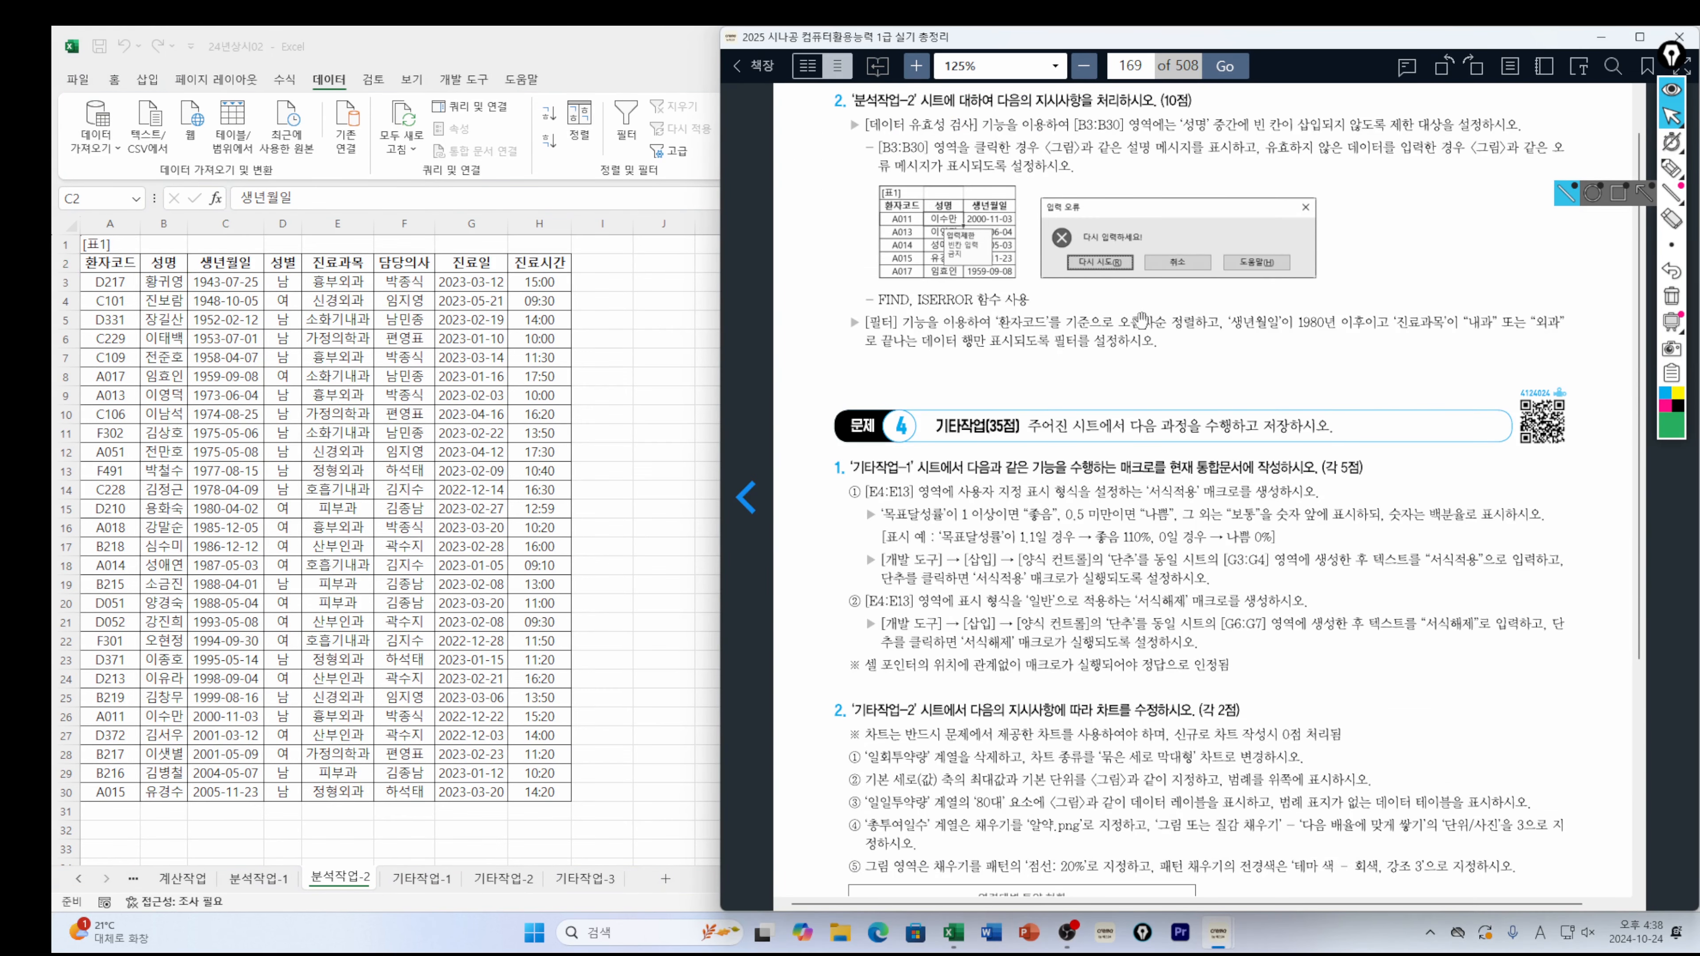
pyautogui.click(288, 292)
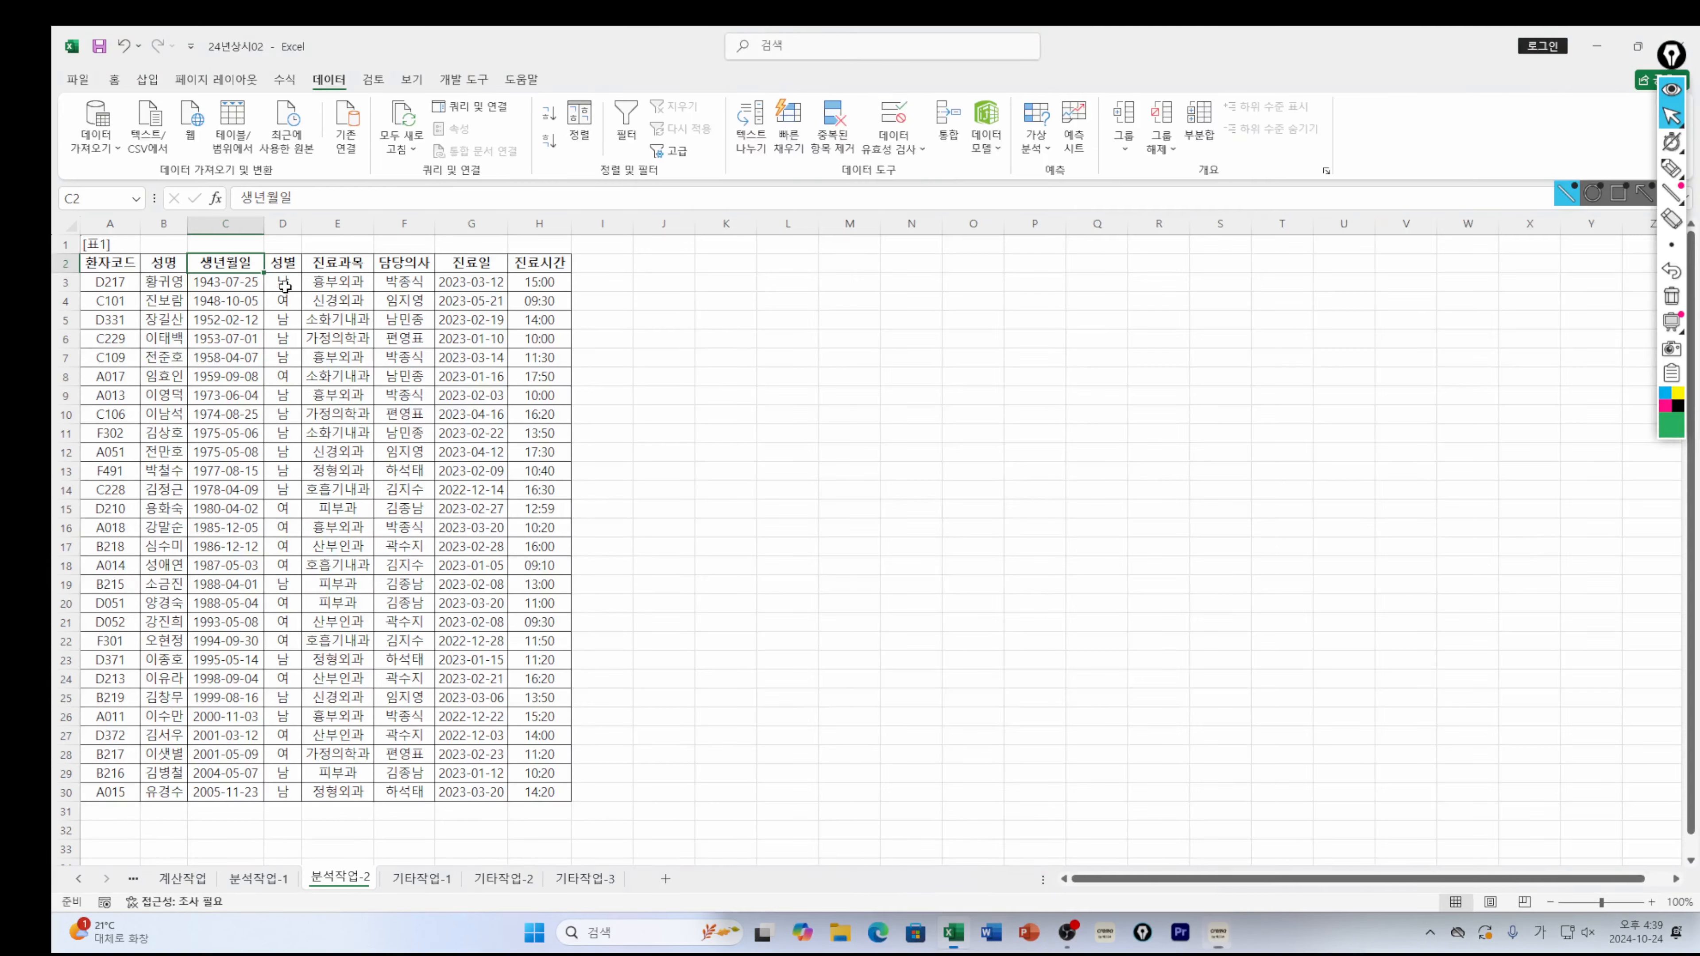
pyautogui.click(99, 264)
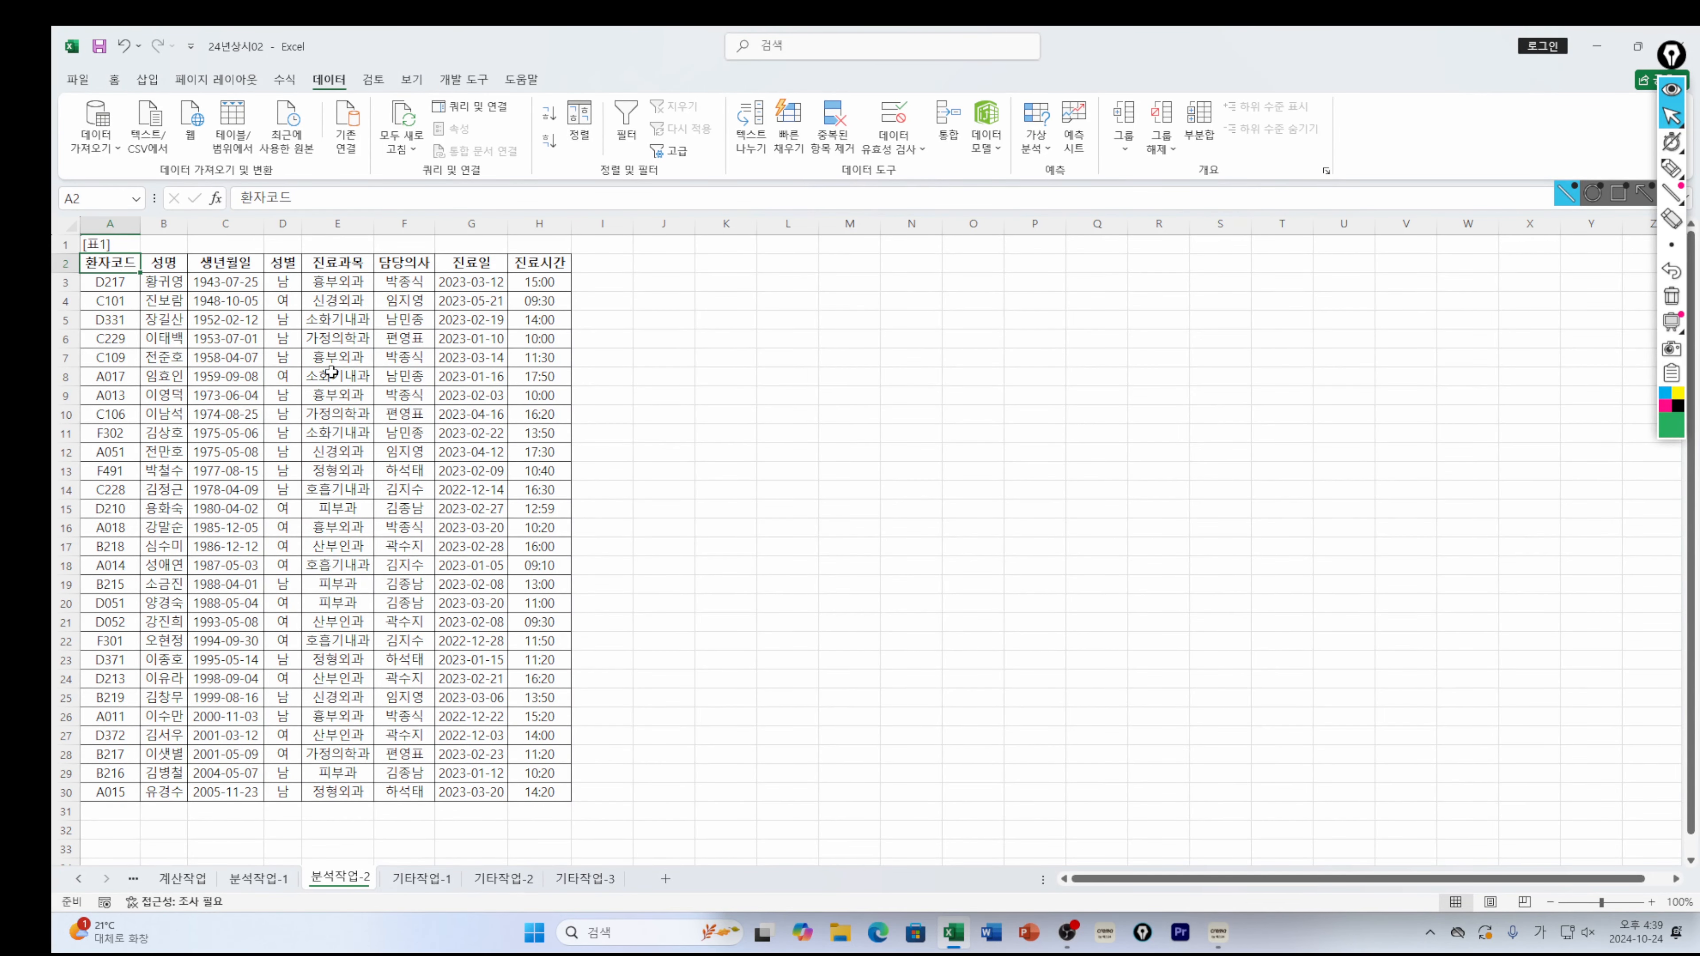
pyautogui.click(339, 414)
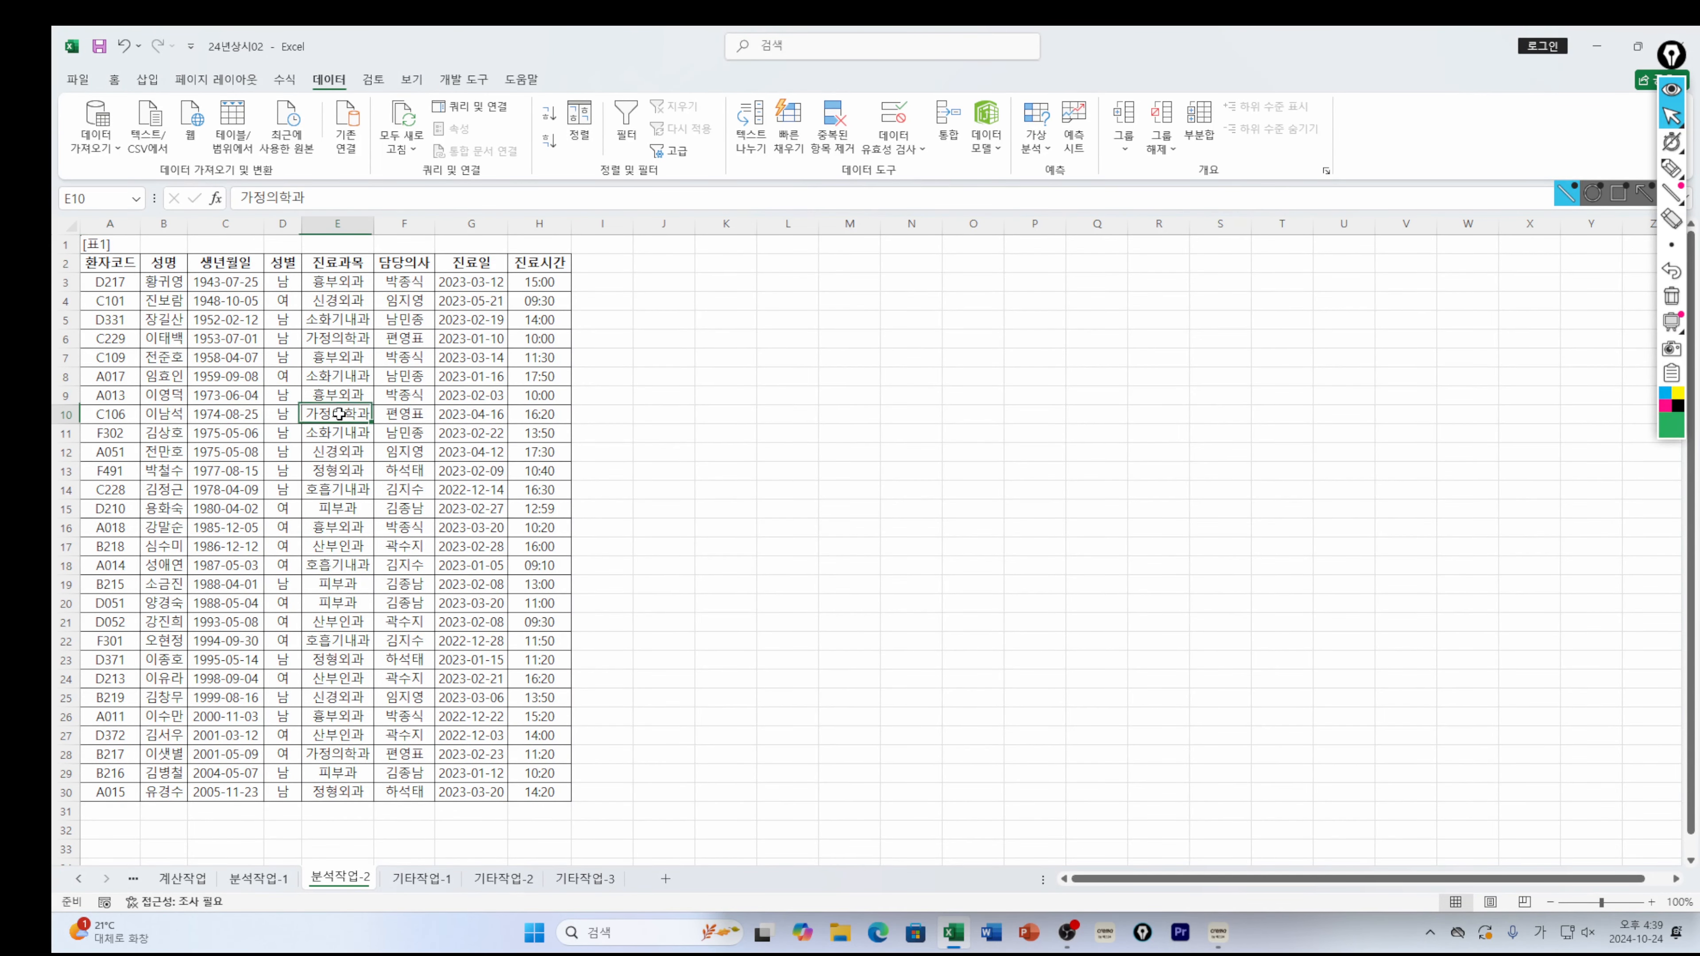
pyautogui.click(111, 264)
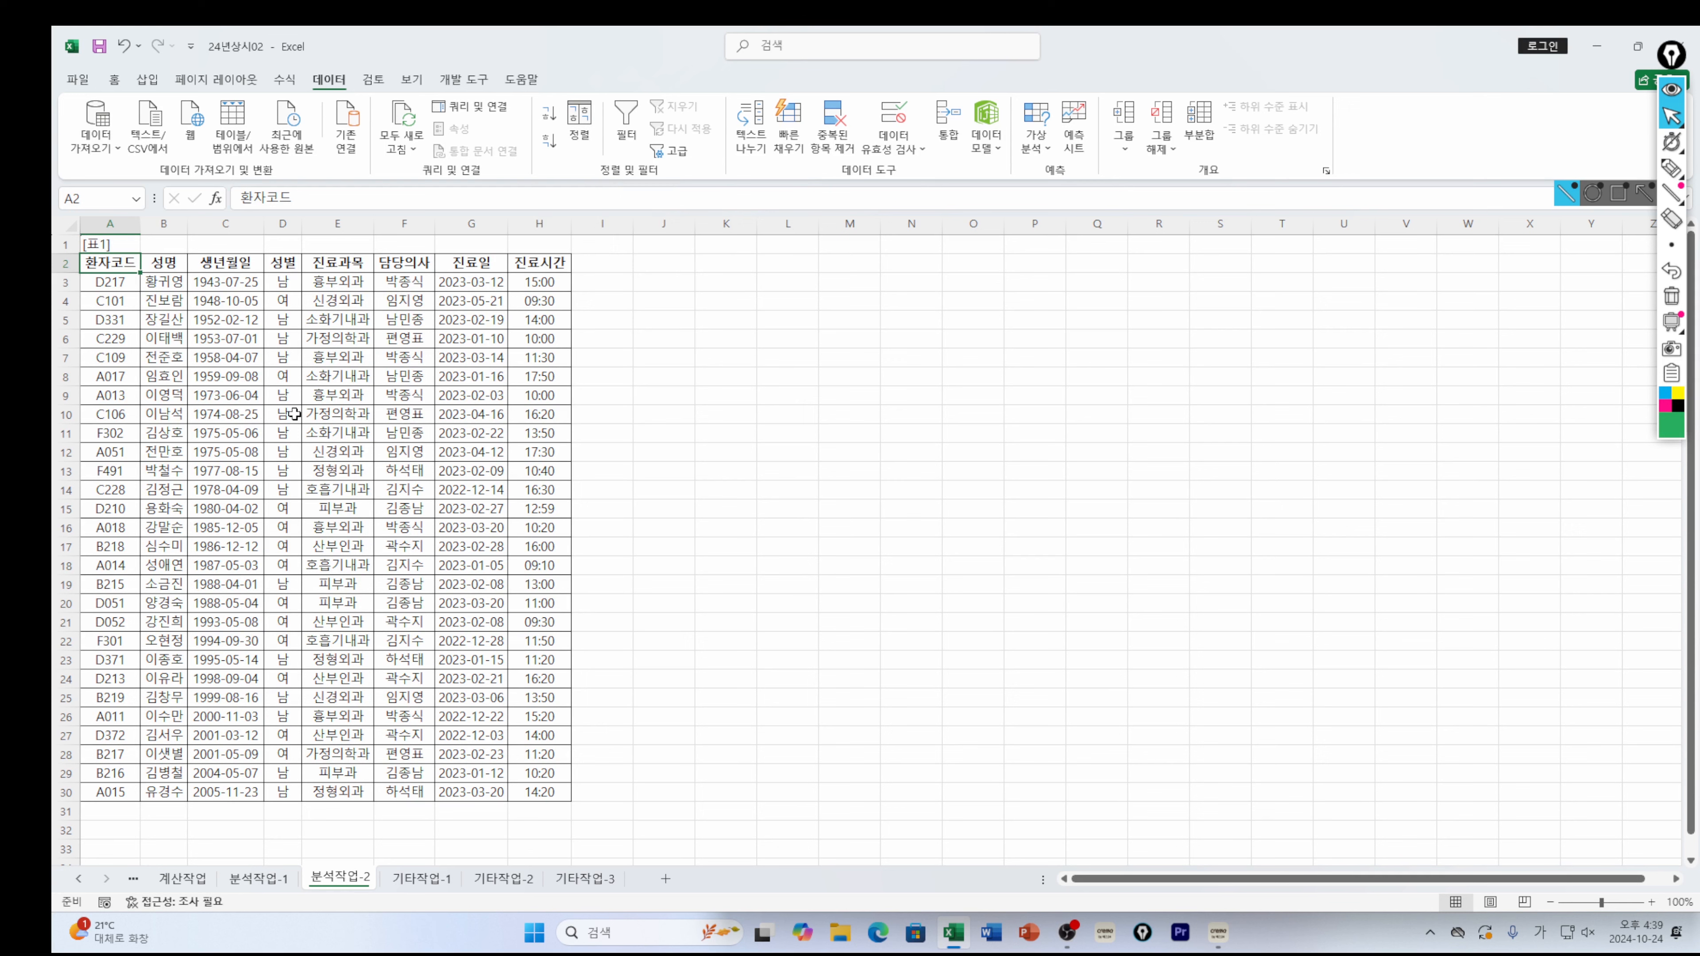
pyautogui.click(336, 409)
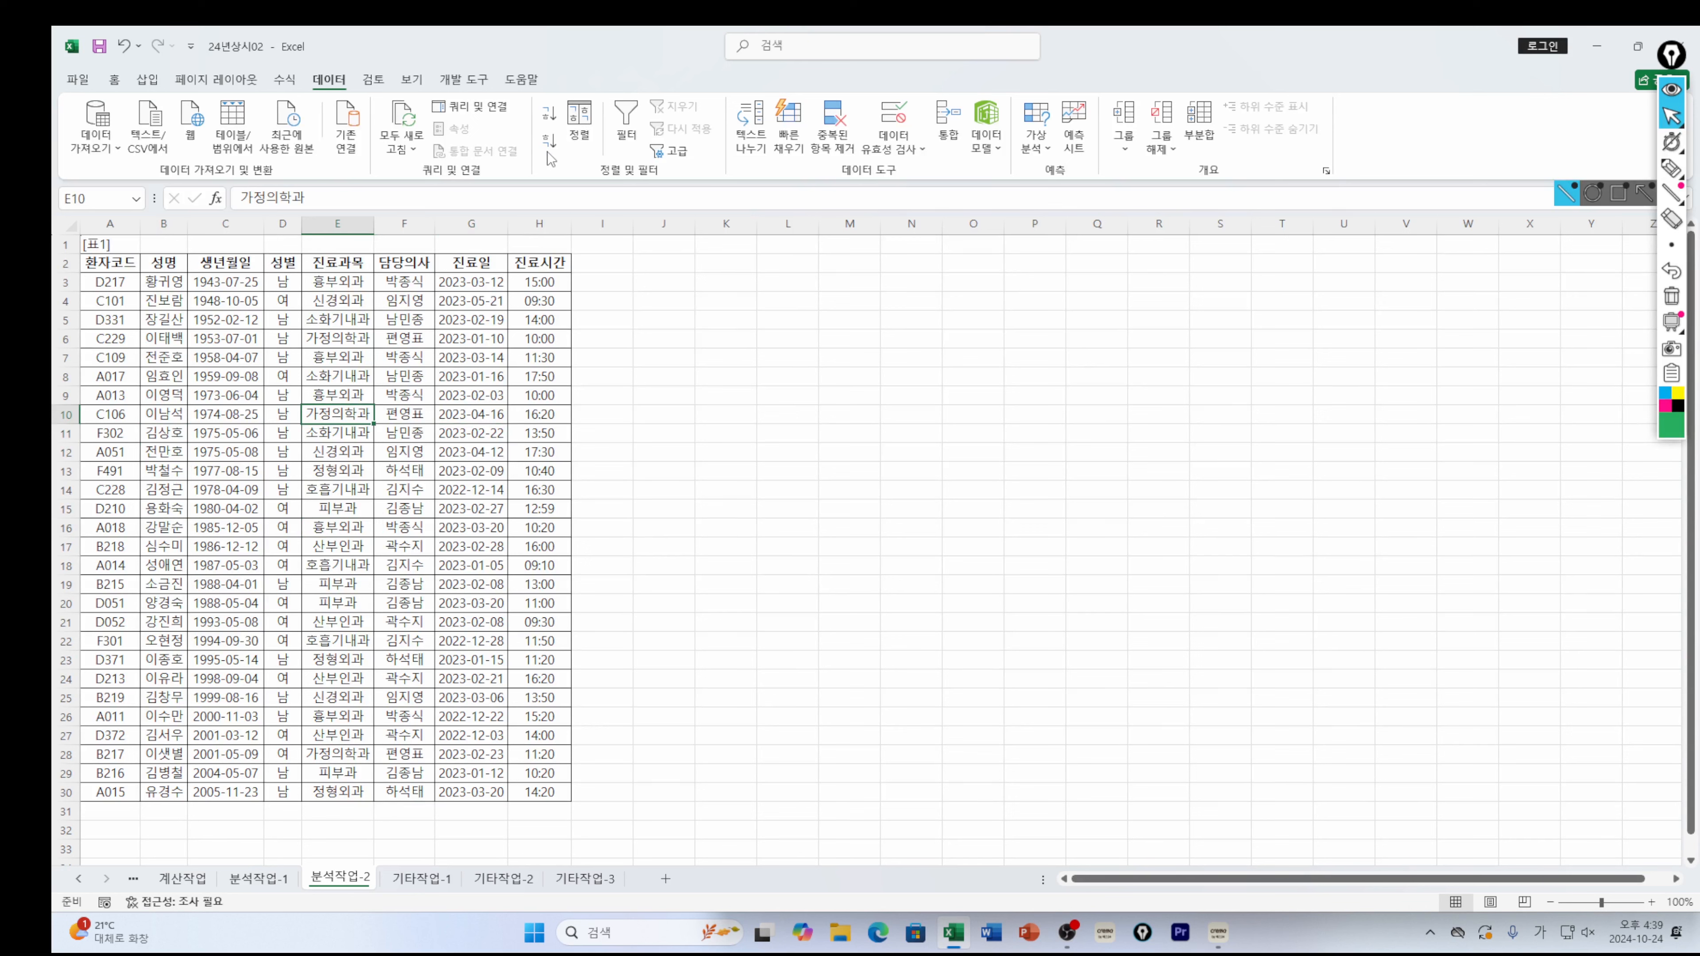
pyautogui.click(105, 264)
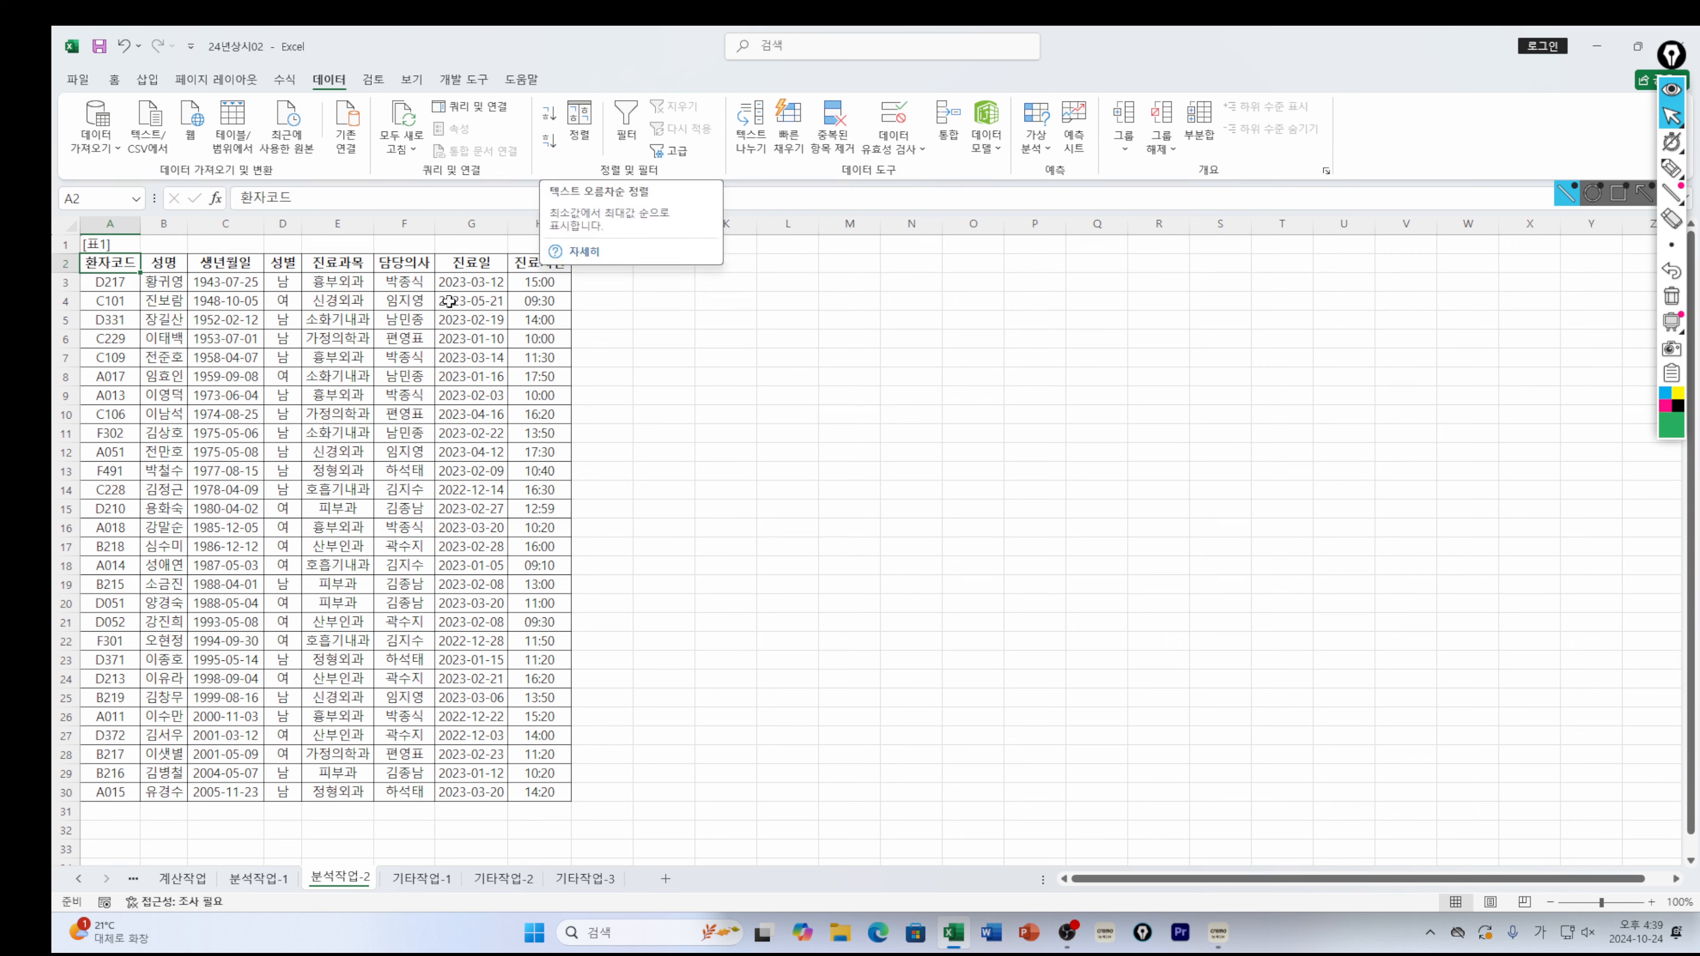
pyautogui.click(390, 373)
pyautogui.click(288, 452)
pyautogui.click(334, 363)
pyautogui.click(421, 340)
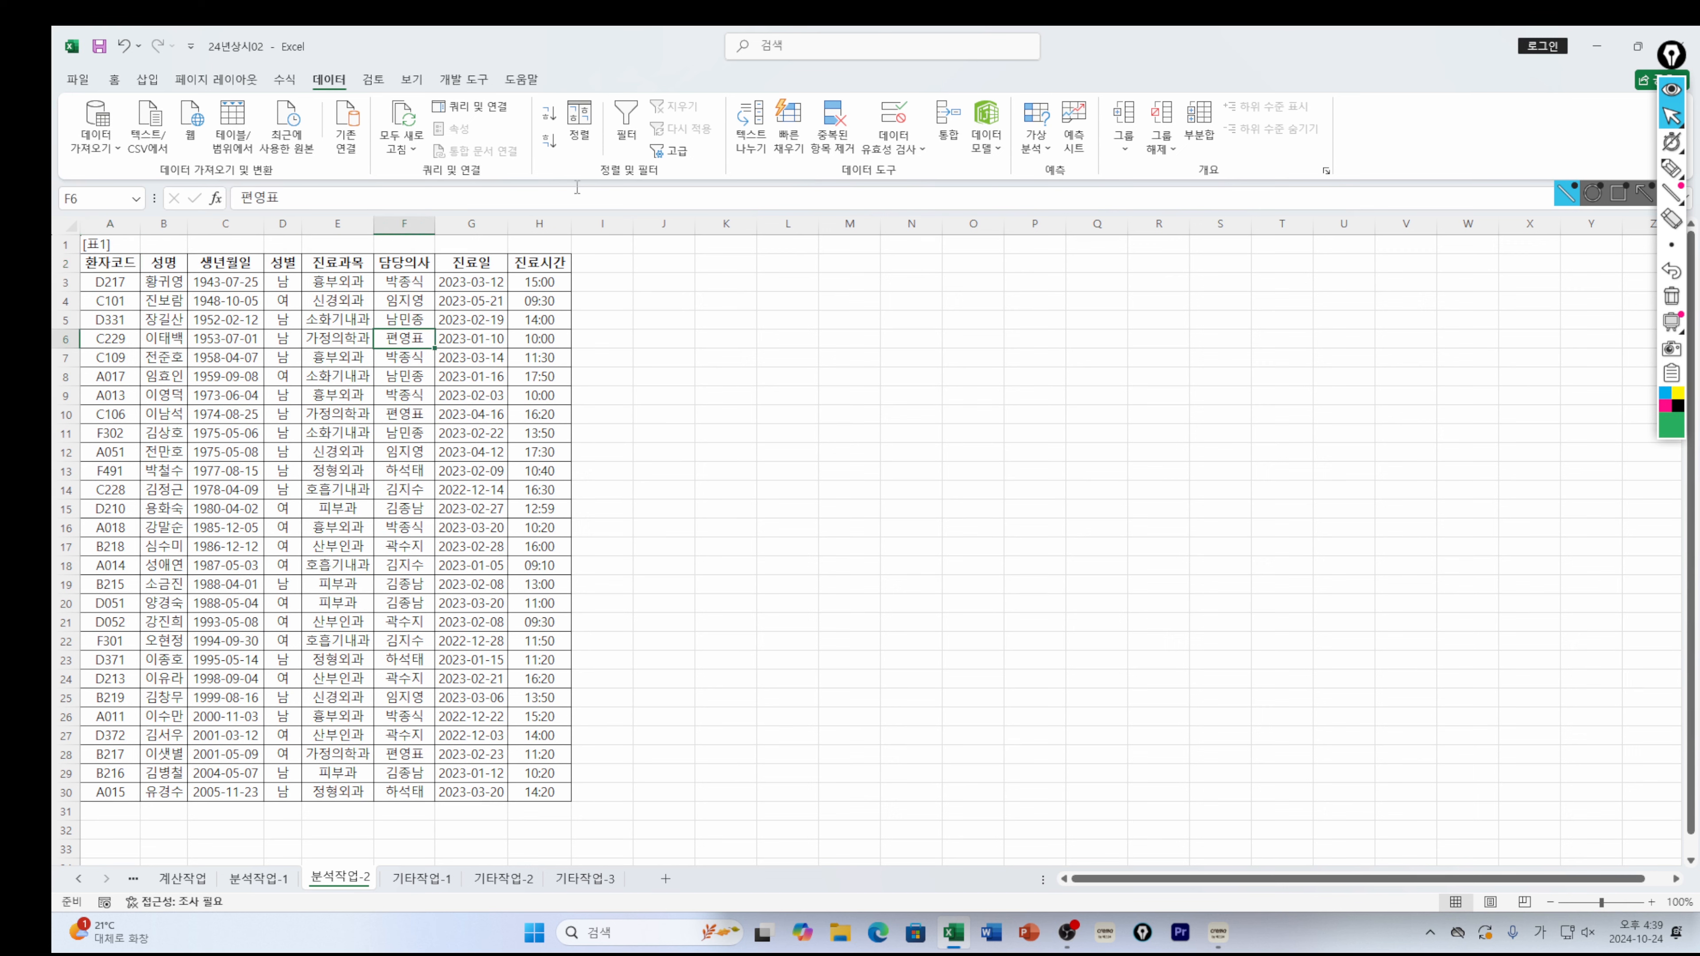
# Sort the 표1 table by 환자코드 on cell values in ascending order
pyautogui.click(580, 134)
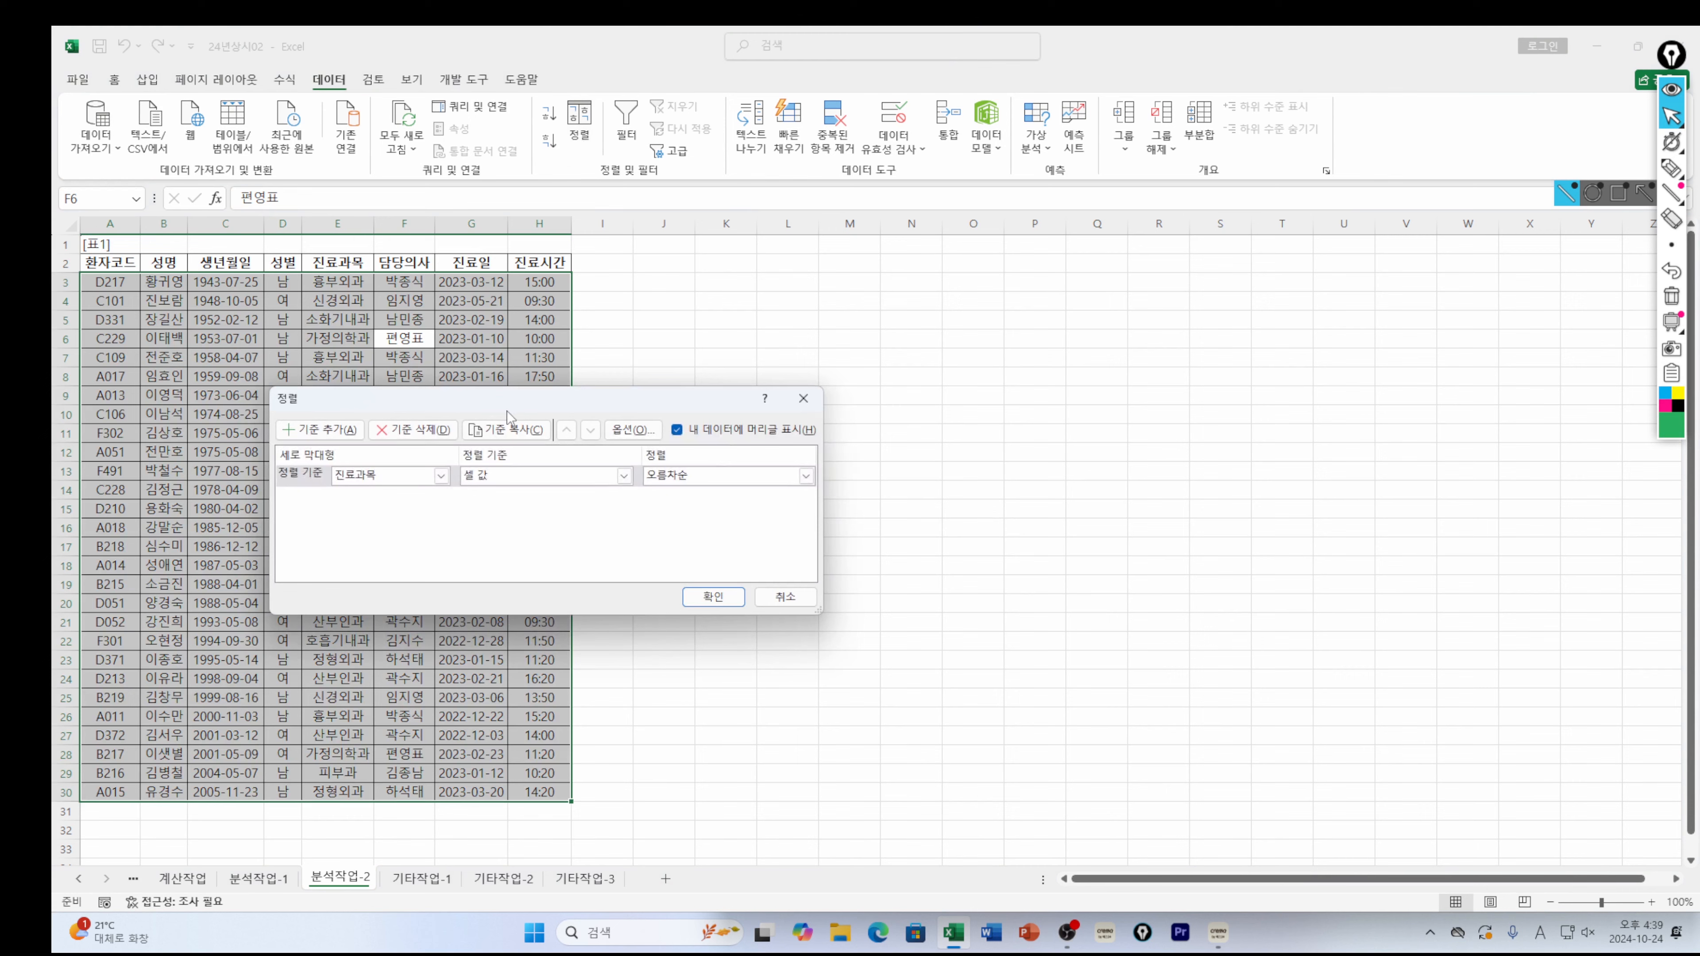
pyautogui.moveTo(507, 414); pyautogui.dragTo(701, 337)
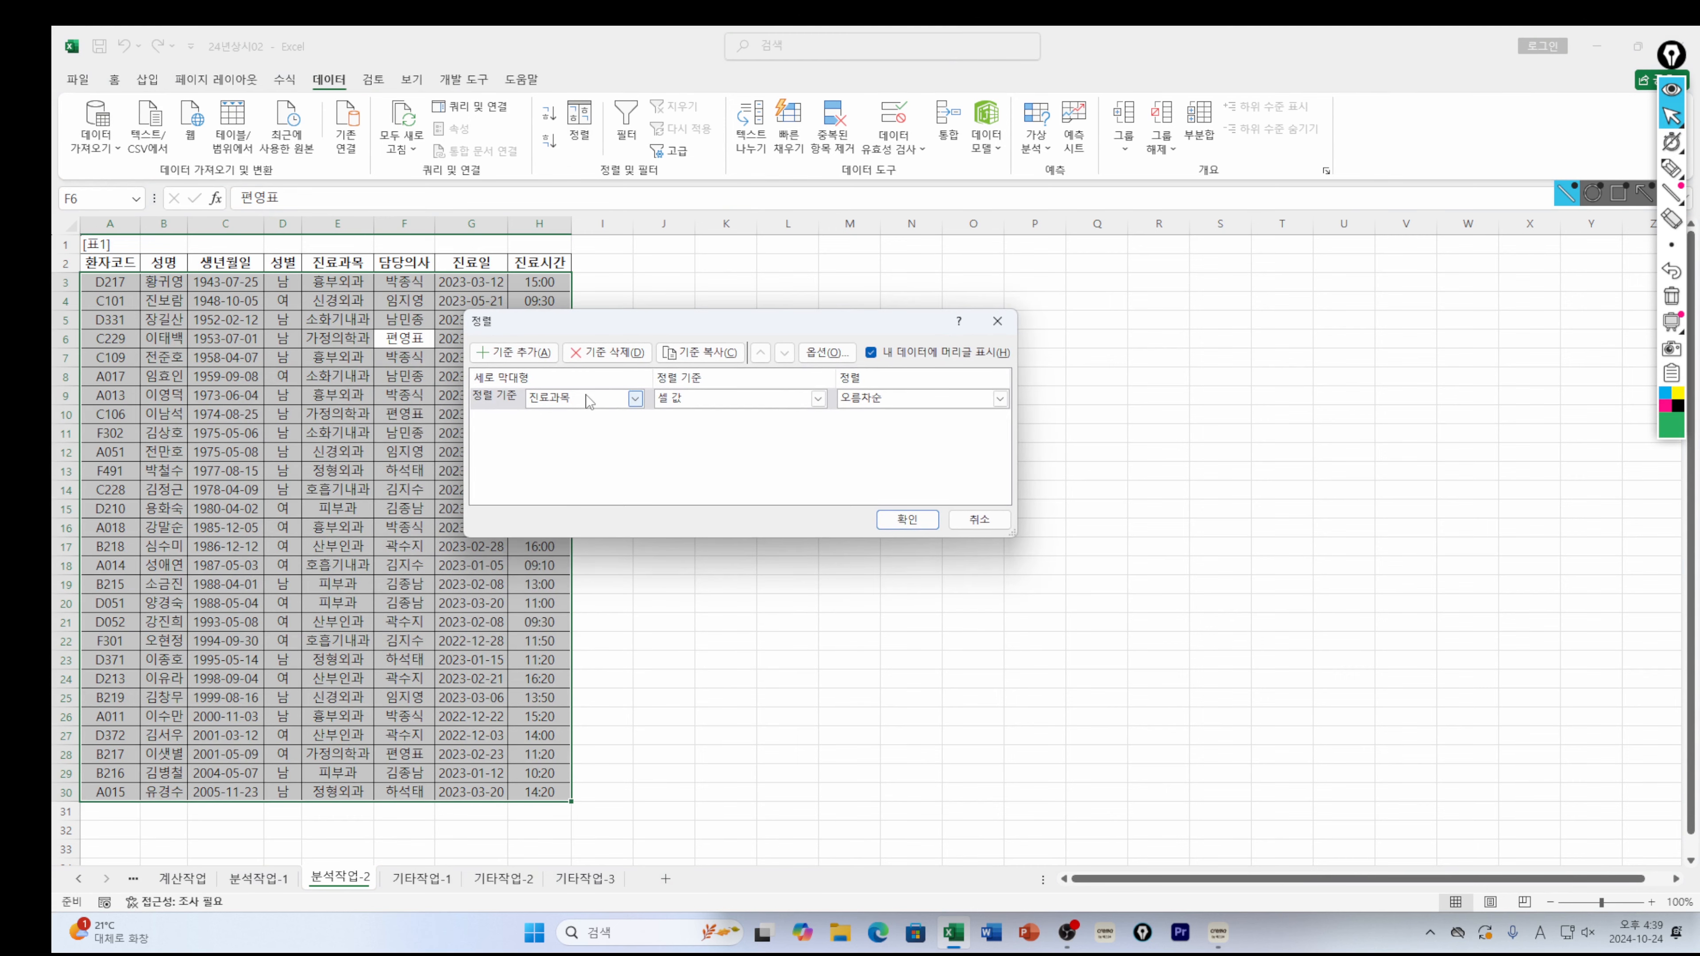
pyautogui.click(635, 399)
pyautogui.click(547, 418)
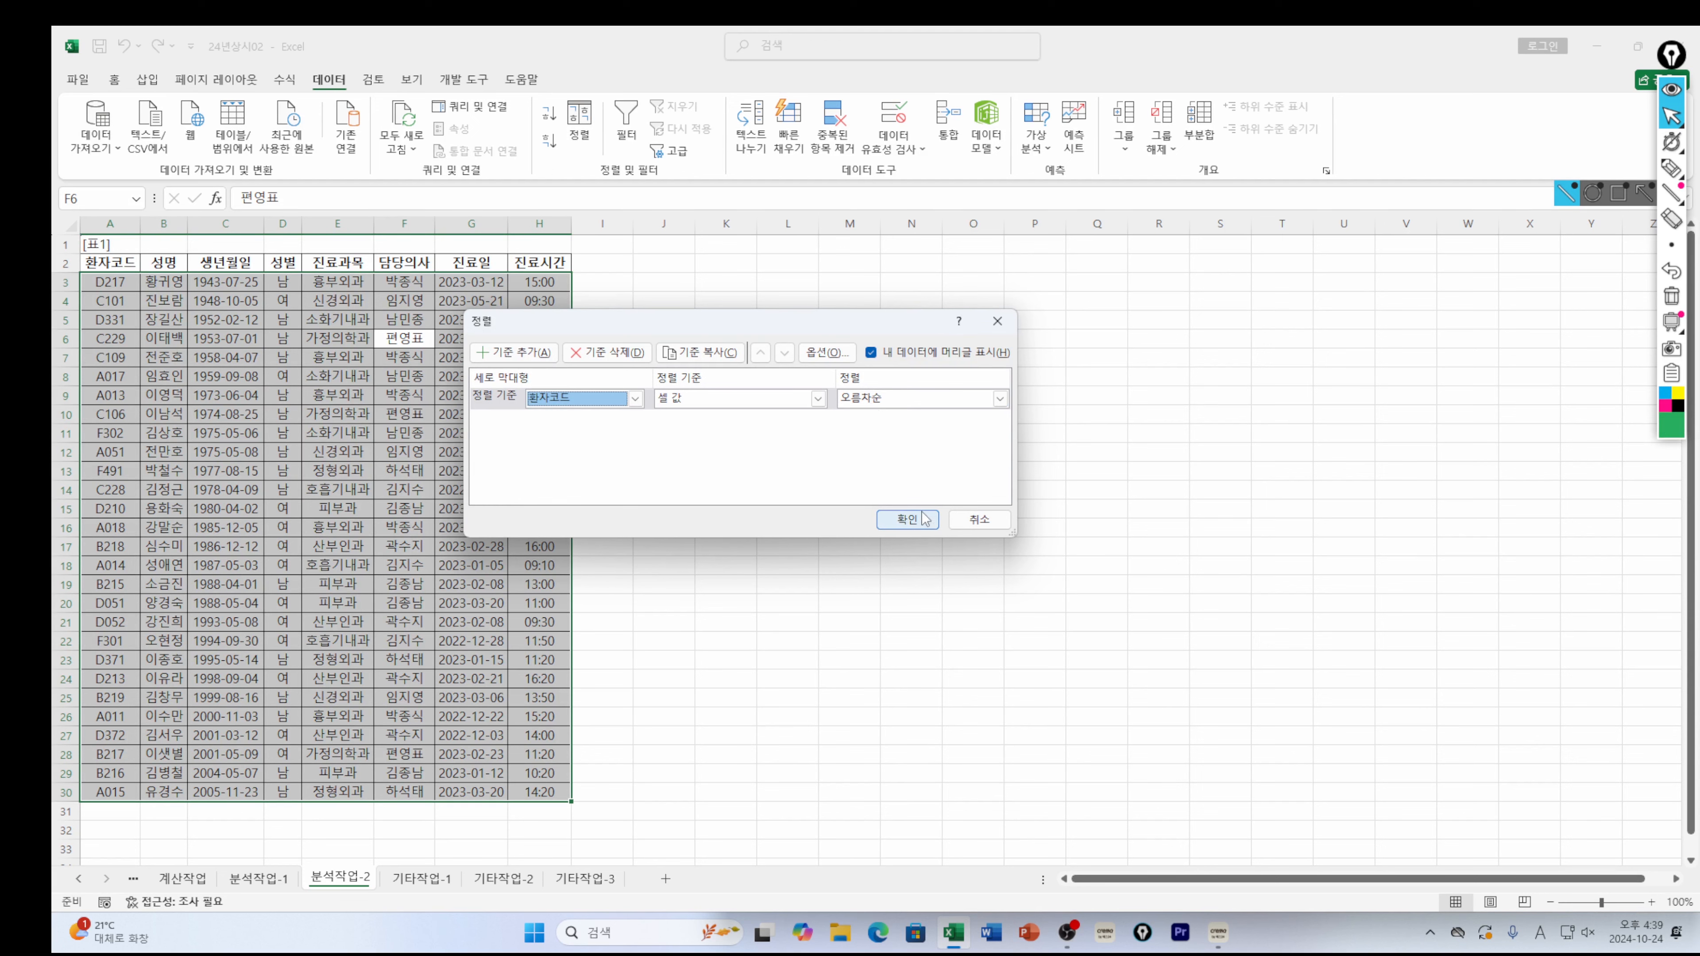
pyautogui.click(907, 525)
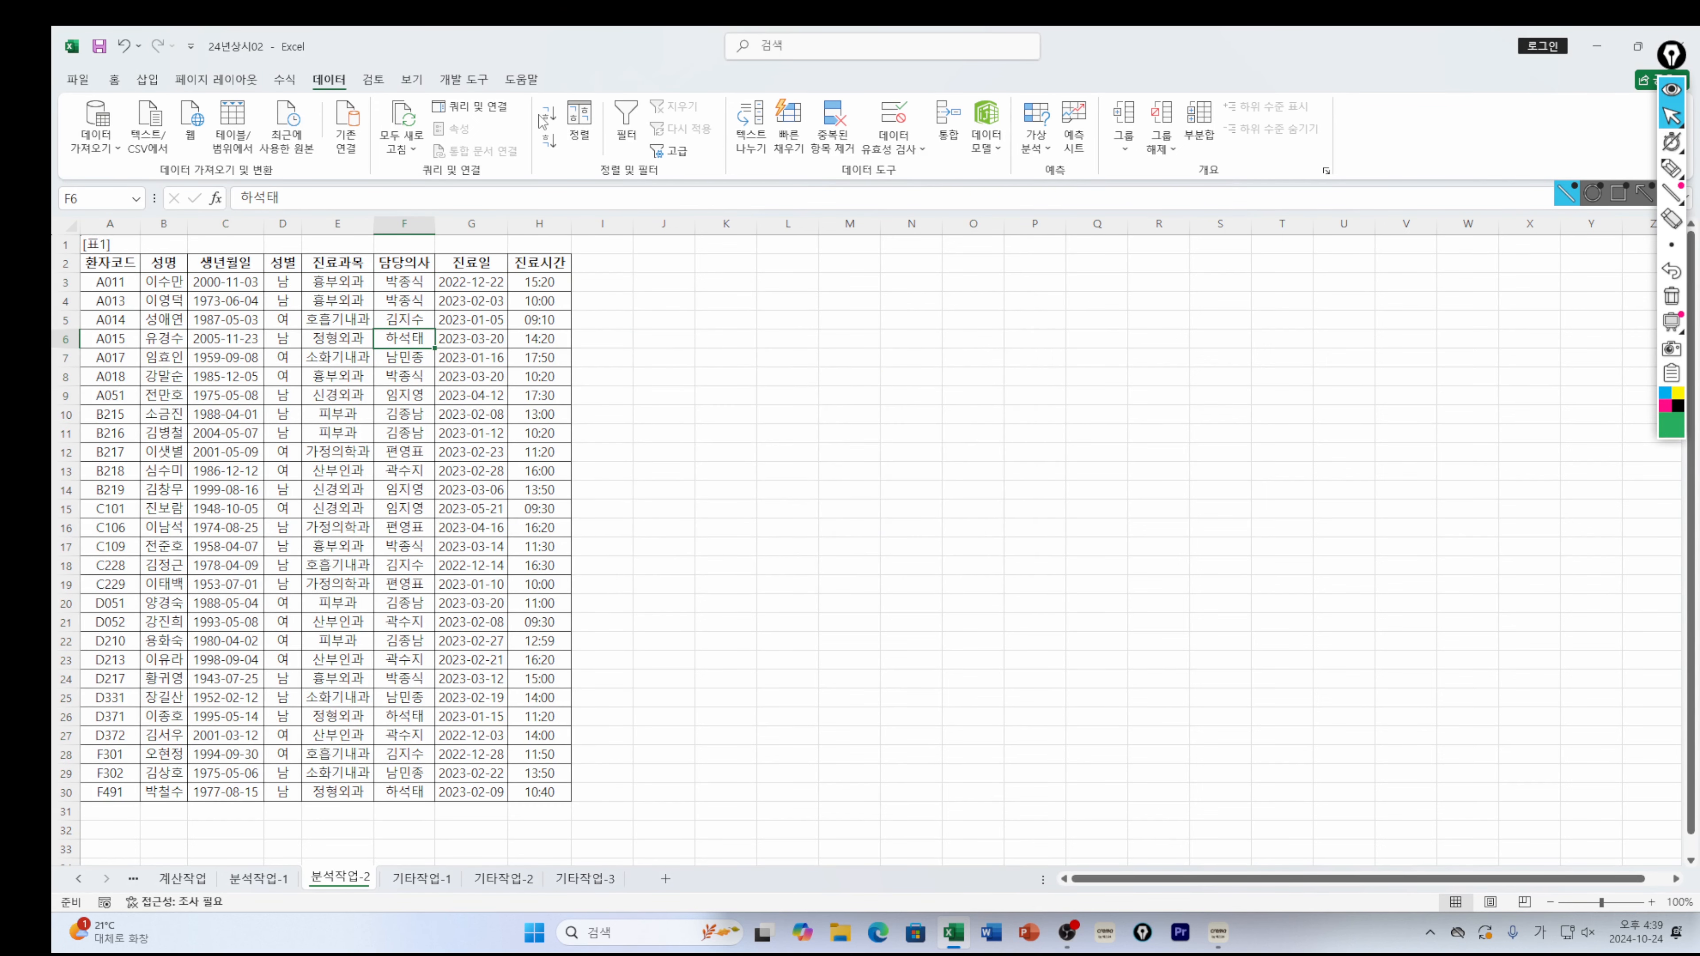
pyautogui.click(115, 263)
pyautogui.click(549, 115)
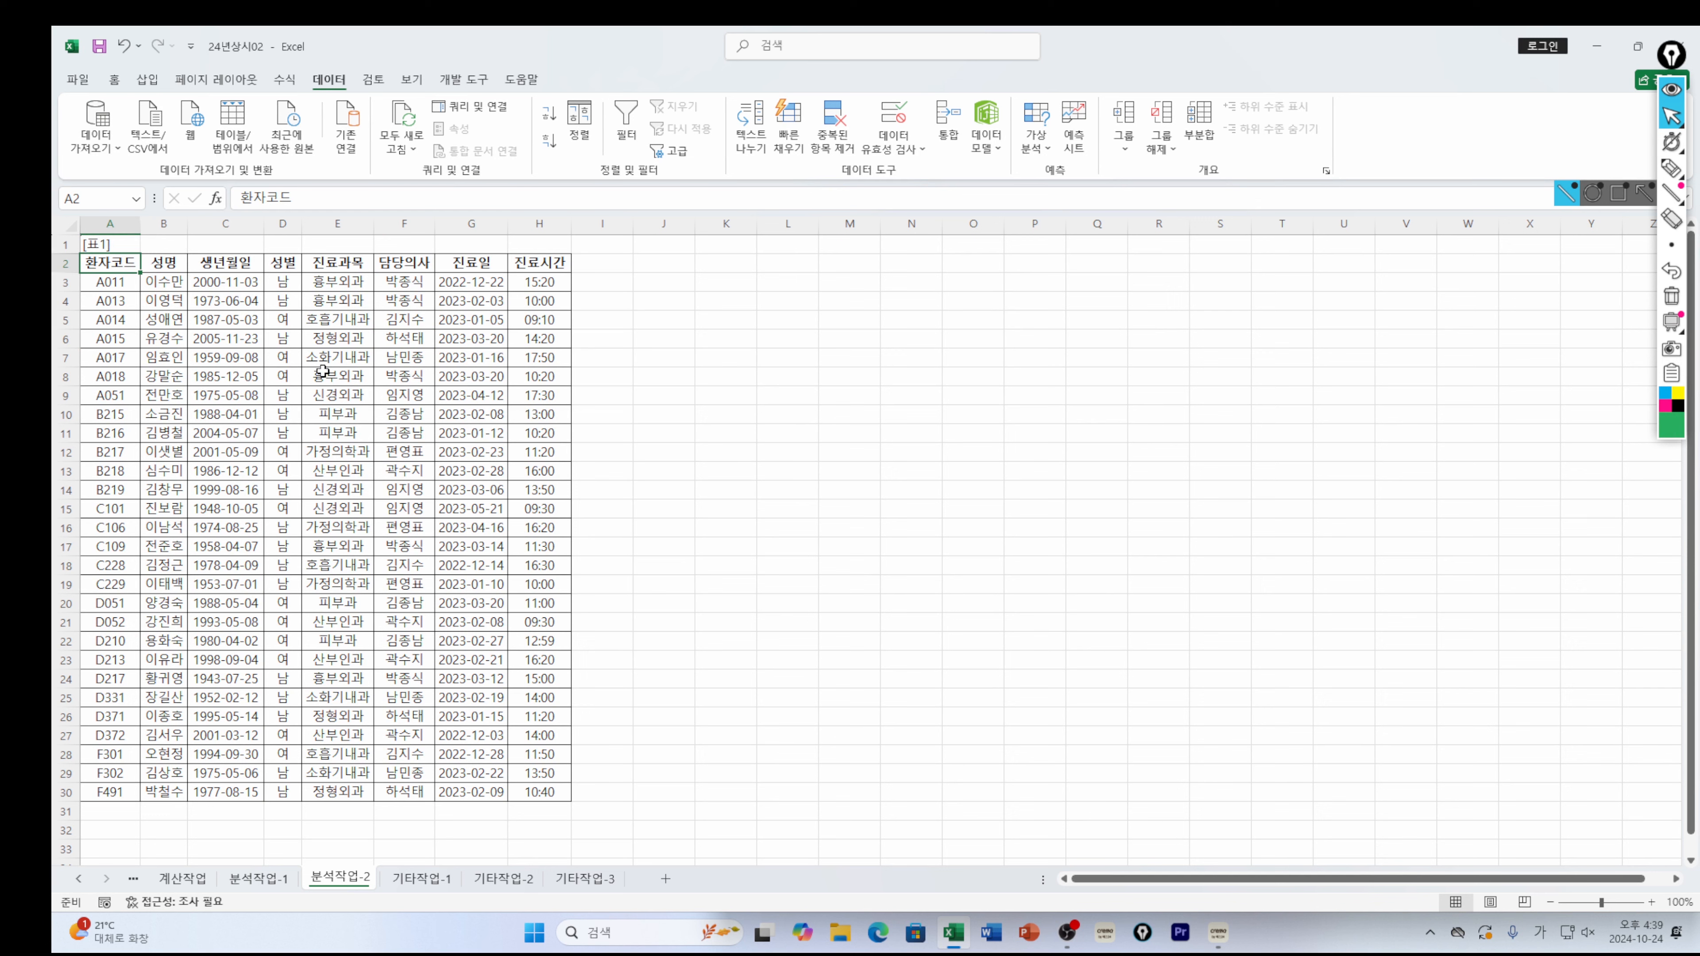
# Turn on filtering for the table and filter 생년월일 with the 이후 date condition set to 1980-01-01
pyautogui.click(627, 146)
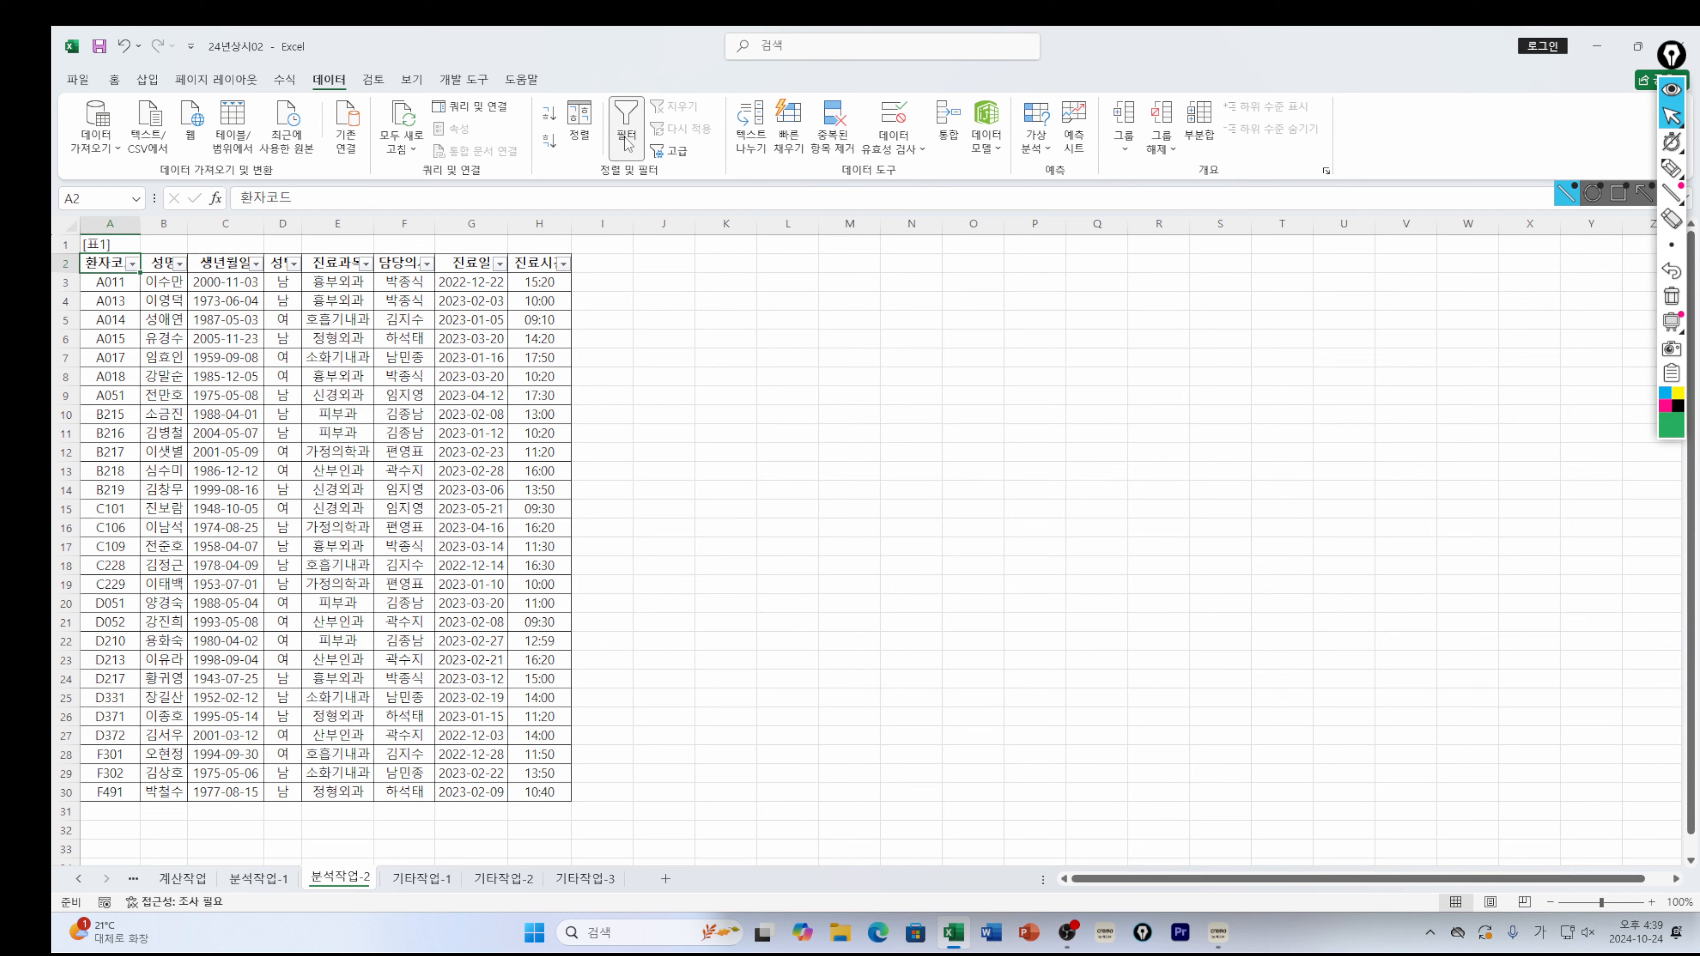
pyautogui.click(257, 265)
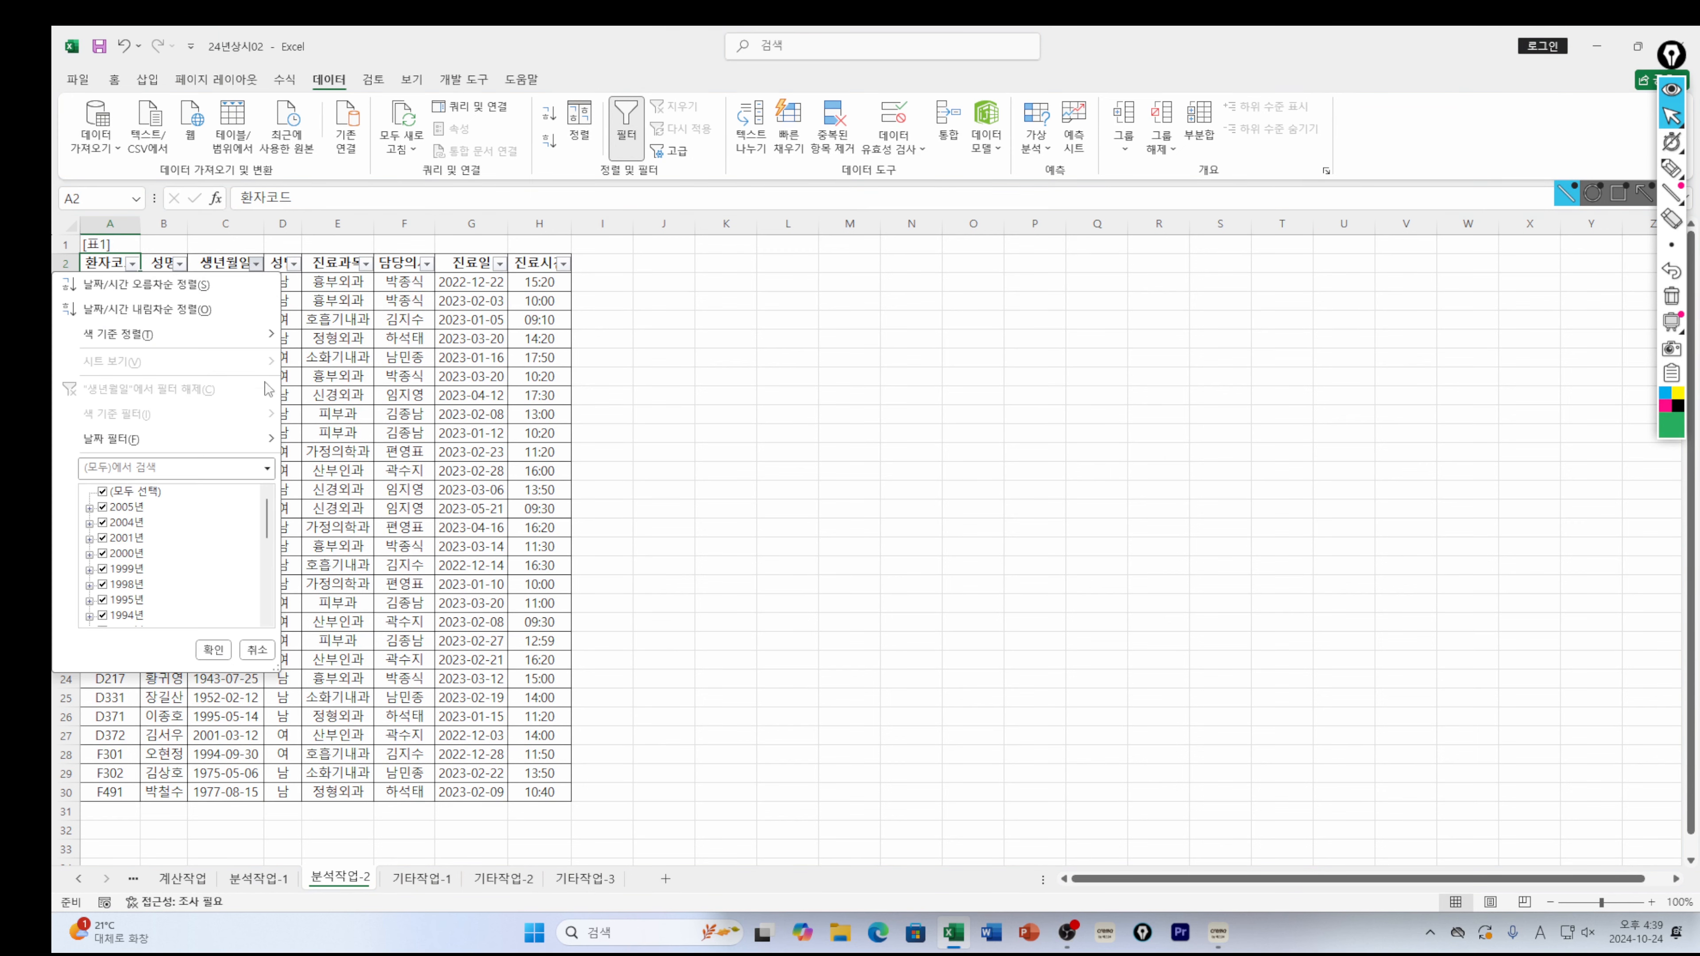
pyautogui.moveTo(272, 441)
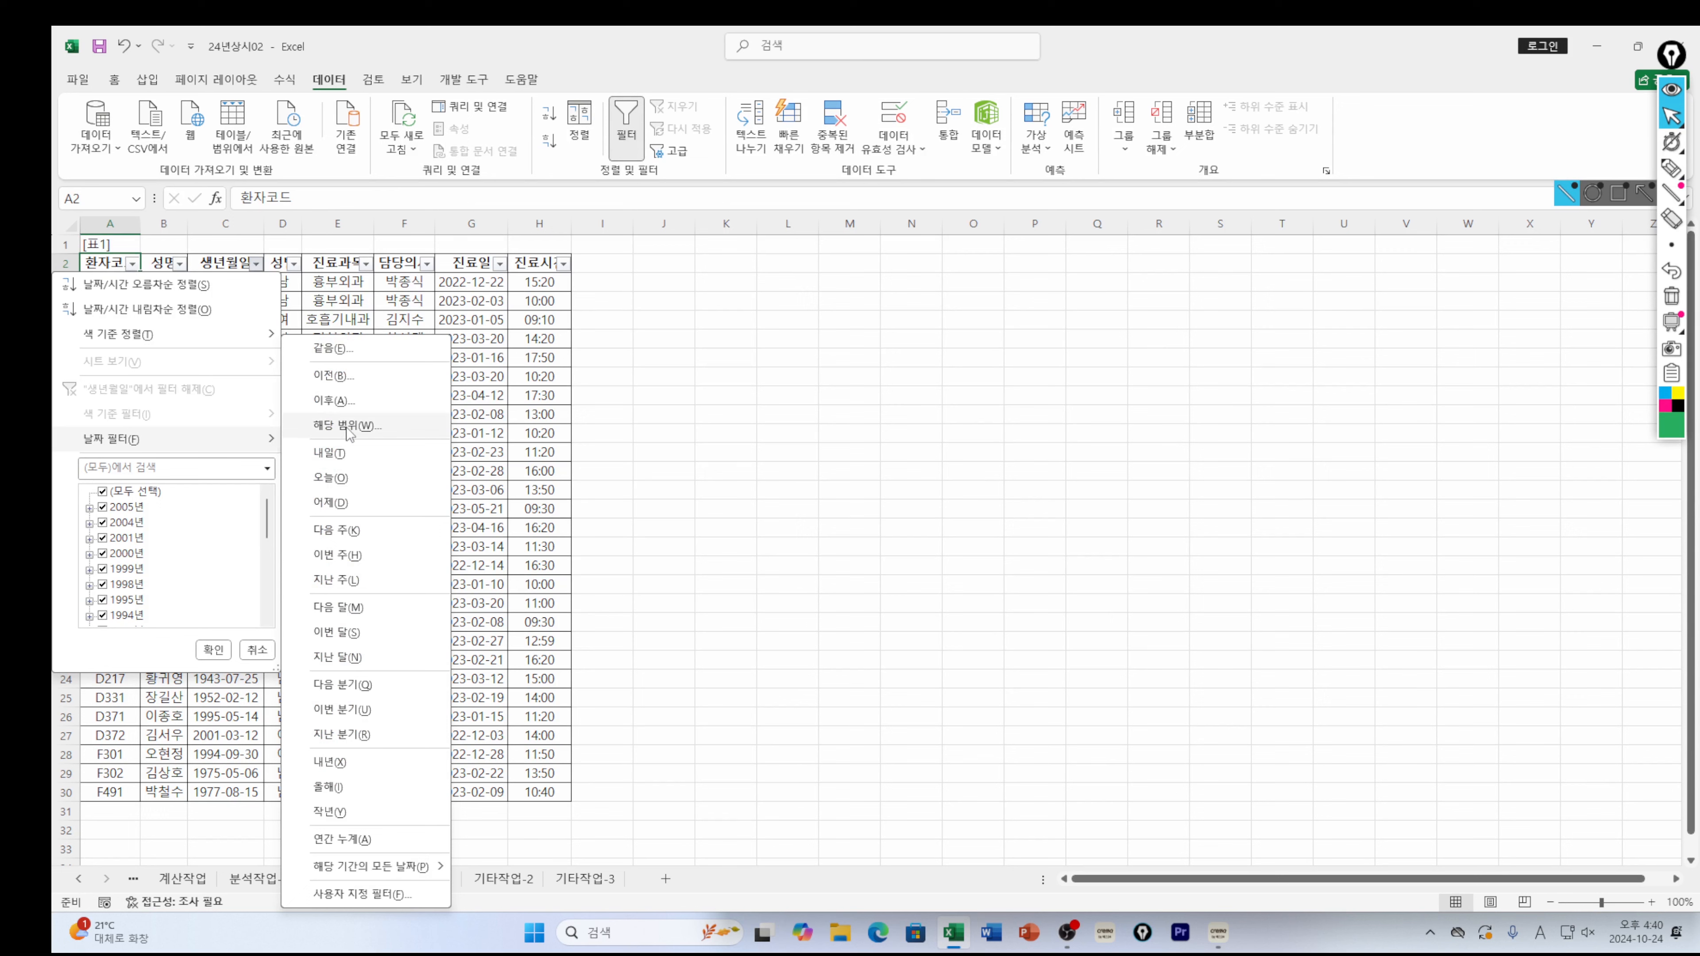
pyautogui.click(342, 402)
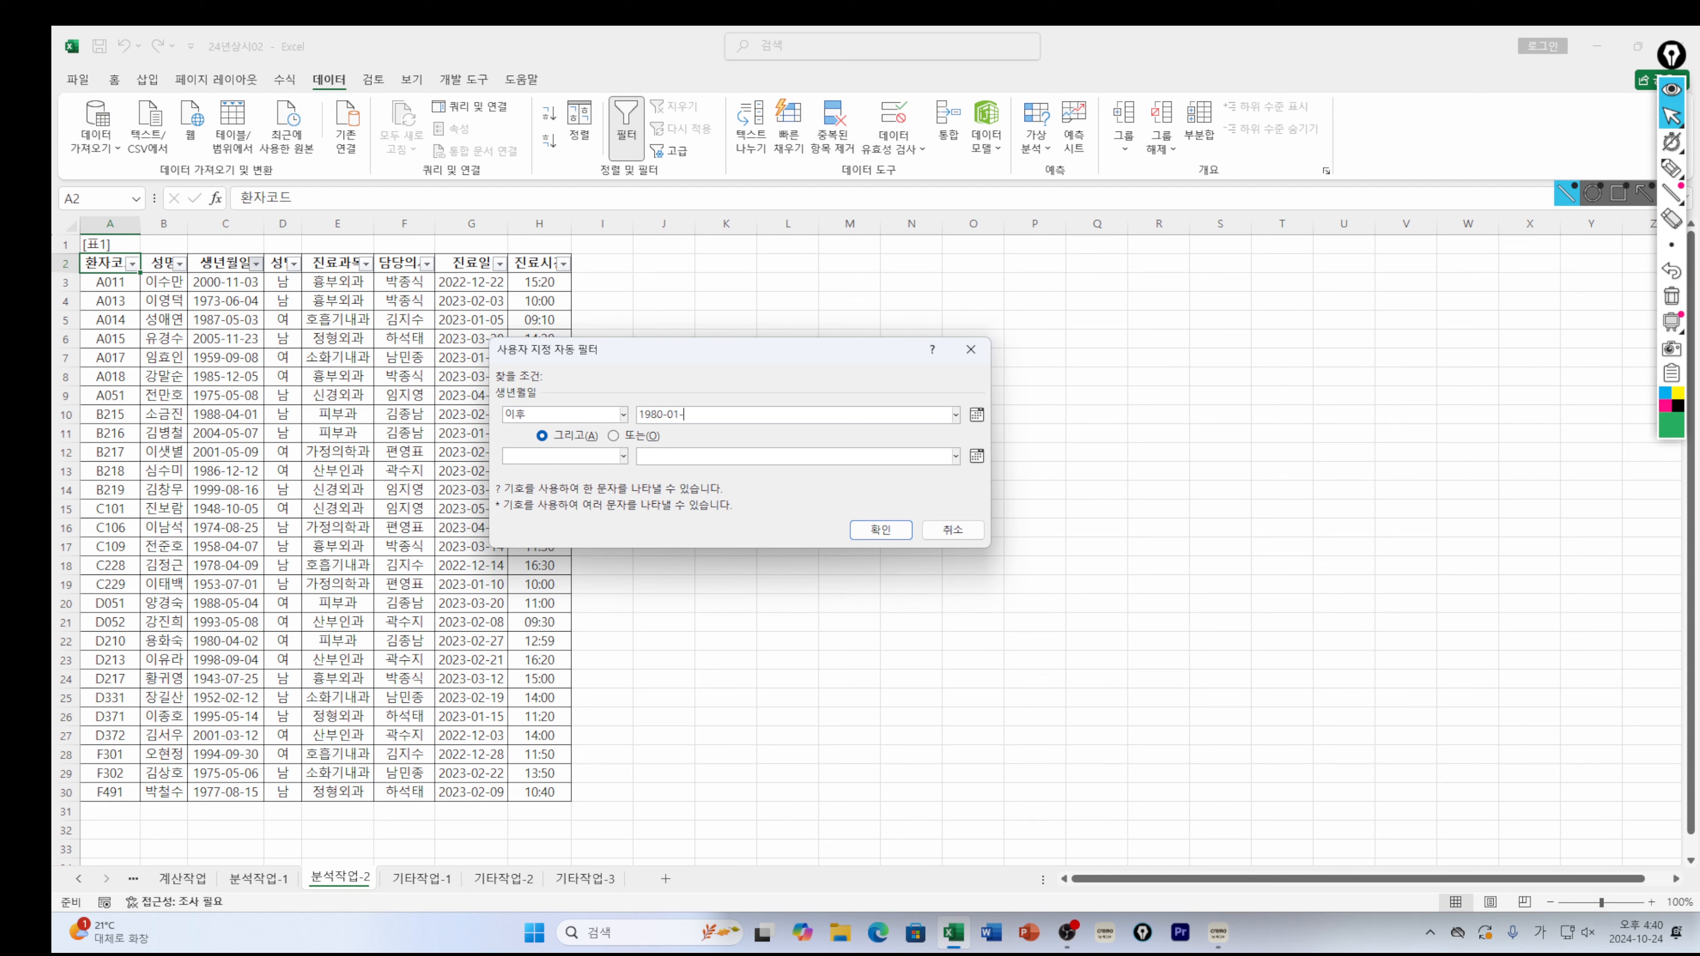
pyautogui.write('01')
pyautogui.click(880, 529)
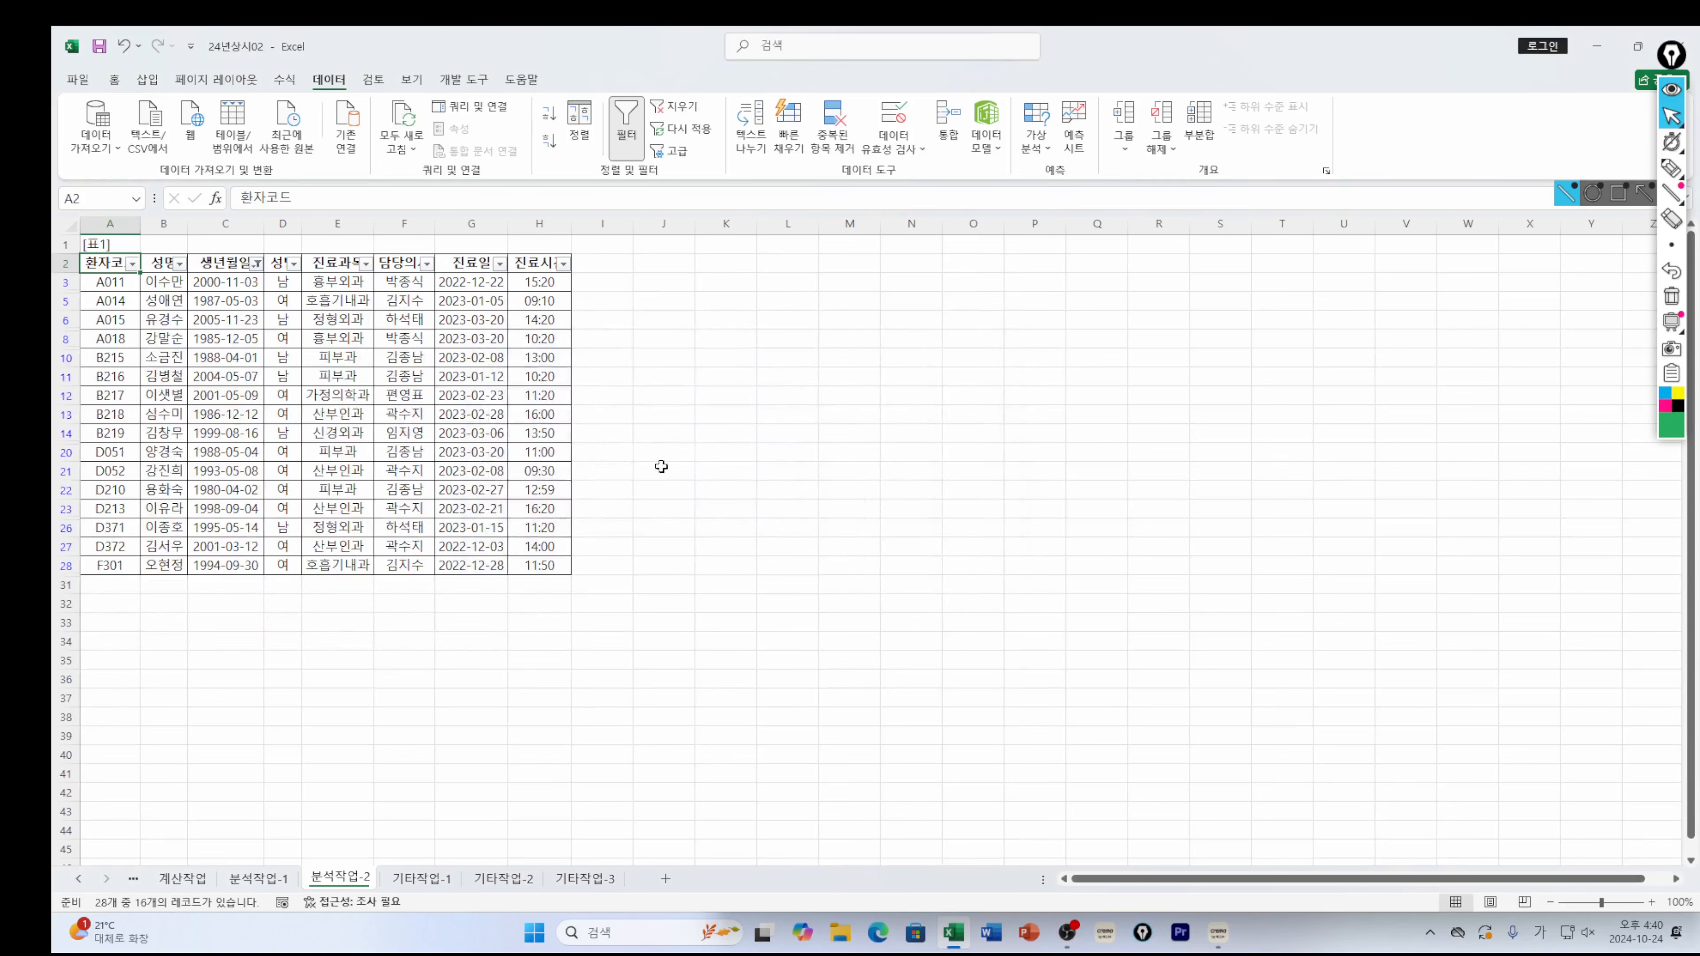
# Set up a custom text filter on 진료과목 for values ending with 내과, combined by 또는 with a second condition
pyautogui.click(366, 263)
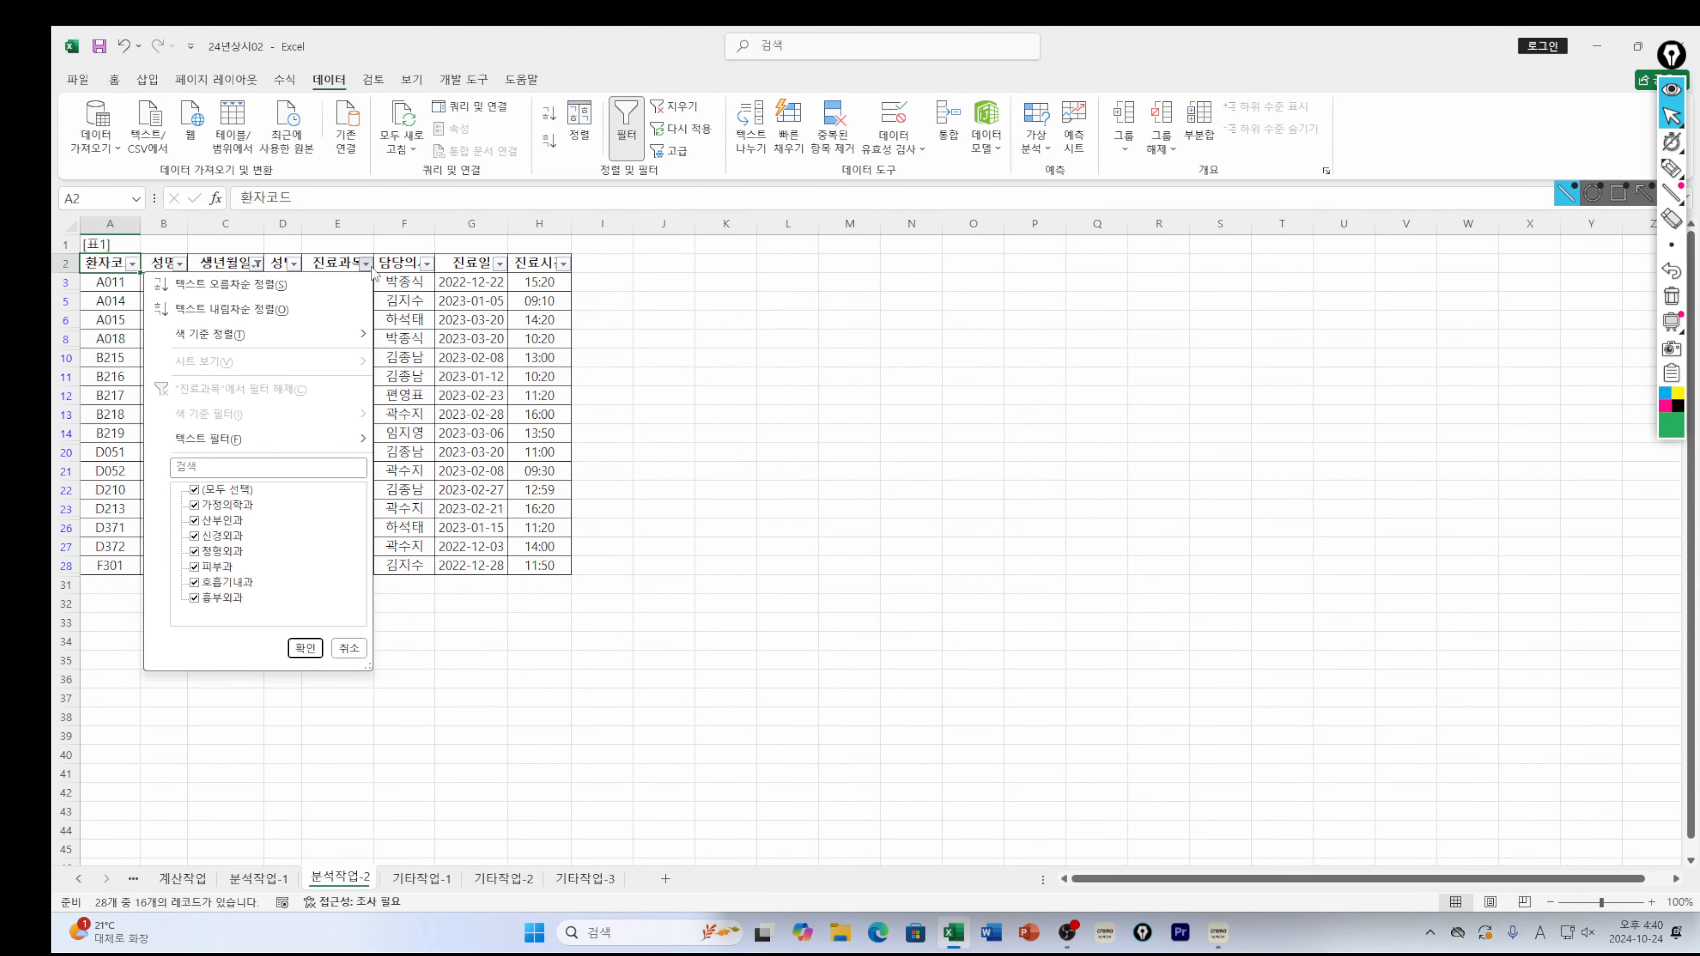
pyautogui.moveTo(366, 441)
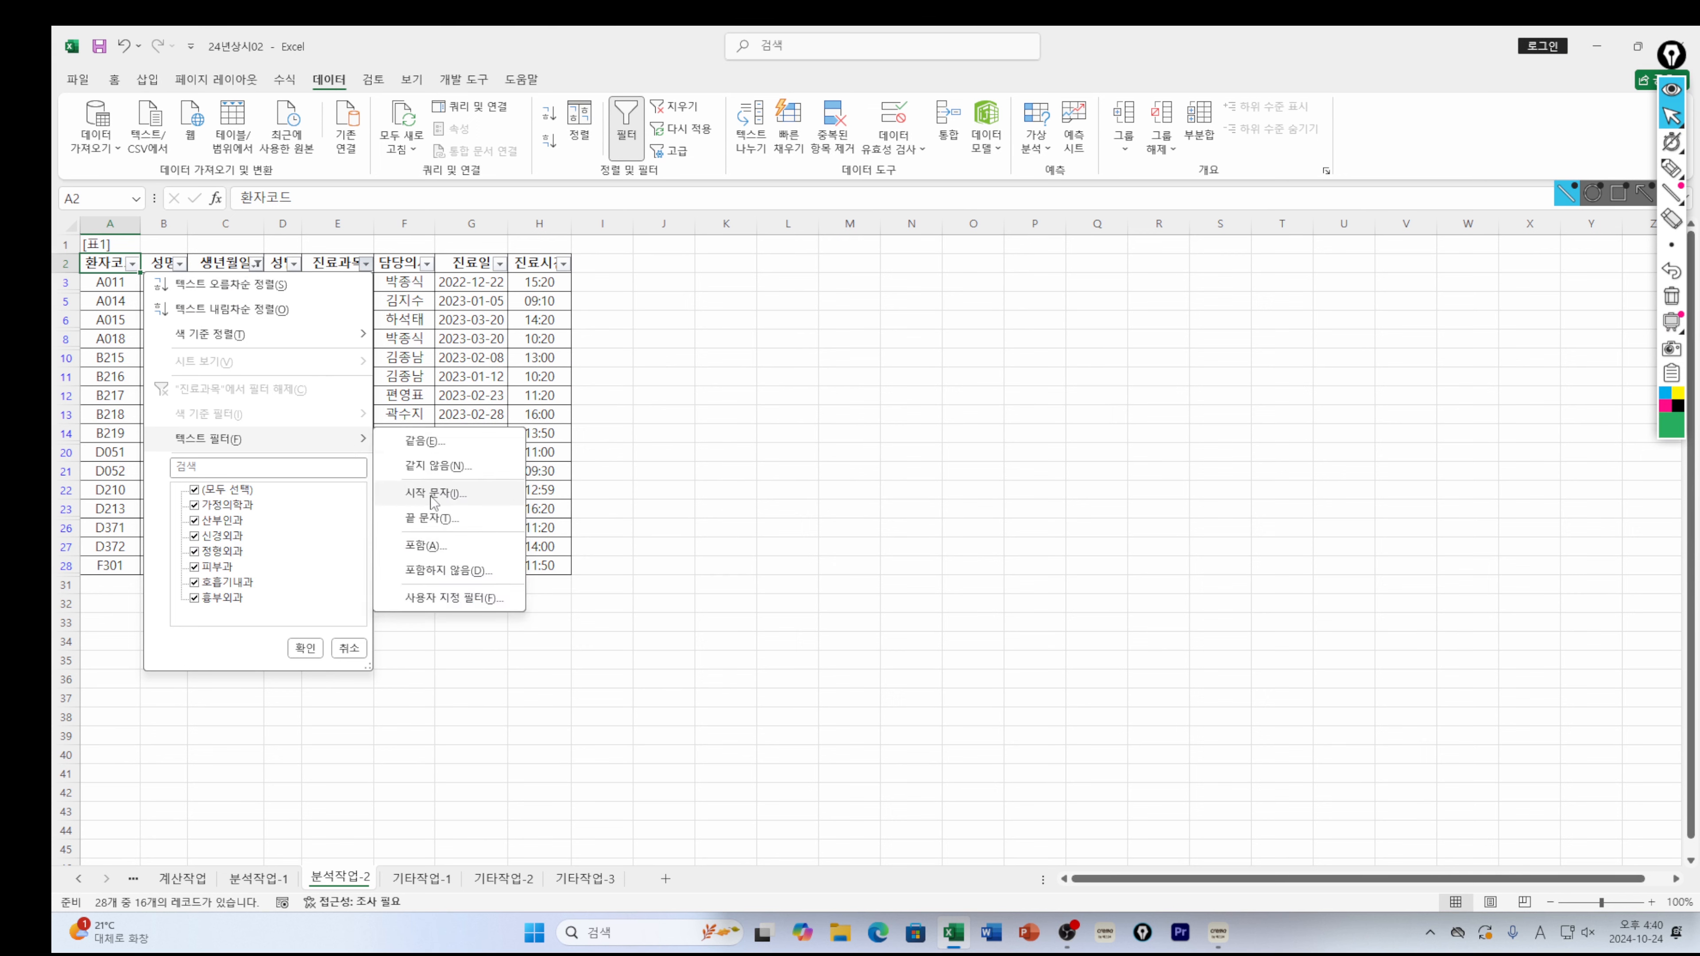
pyautogui.click(427, 519)
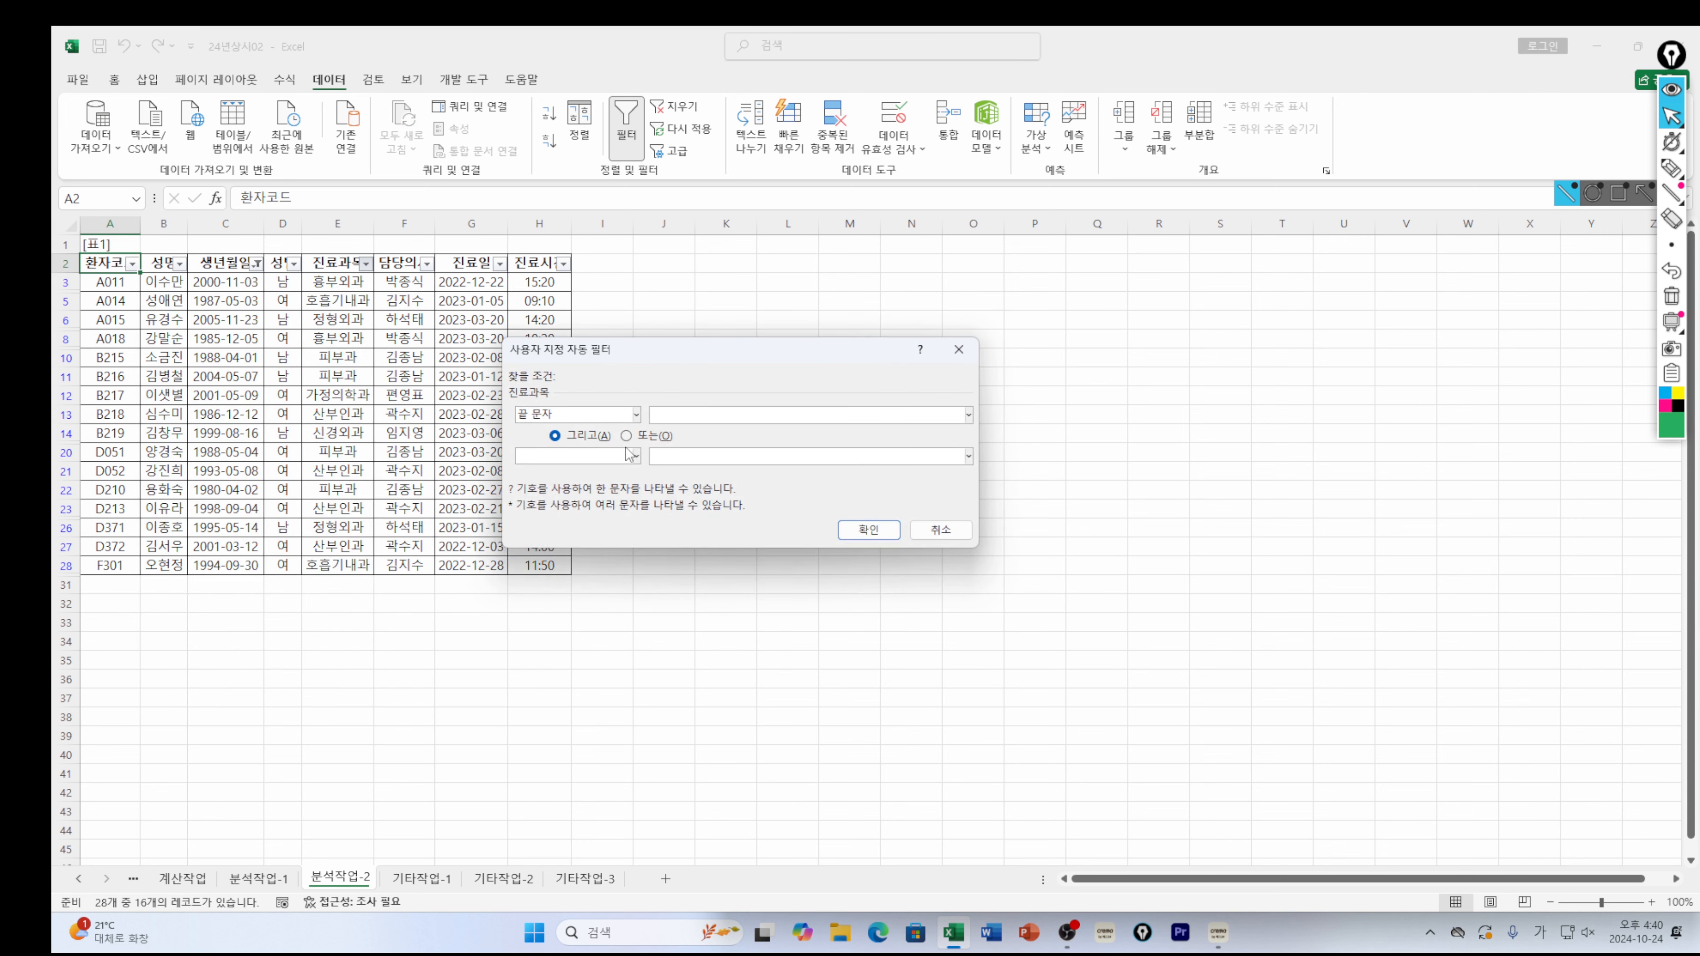
pyautogui.write('내고')
pyautogui.click(623, 456)
pyautogui.click(641, 436)
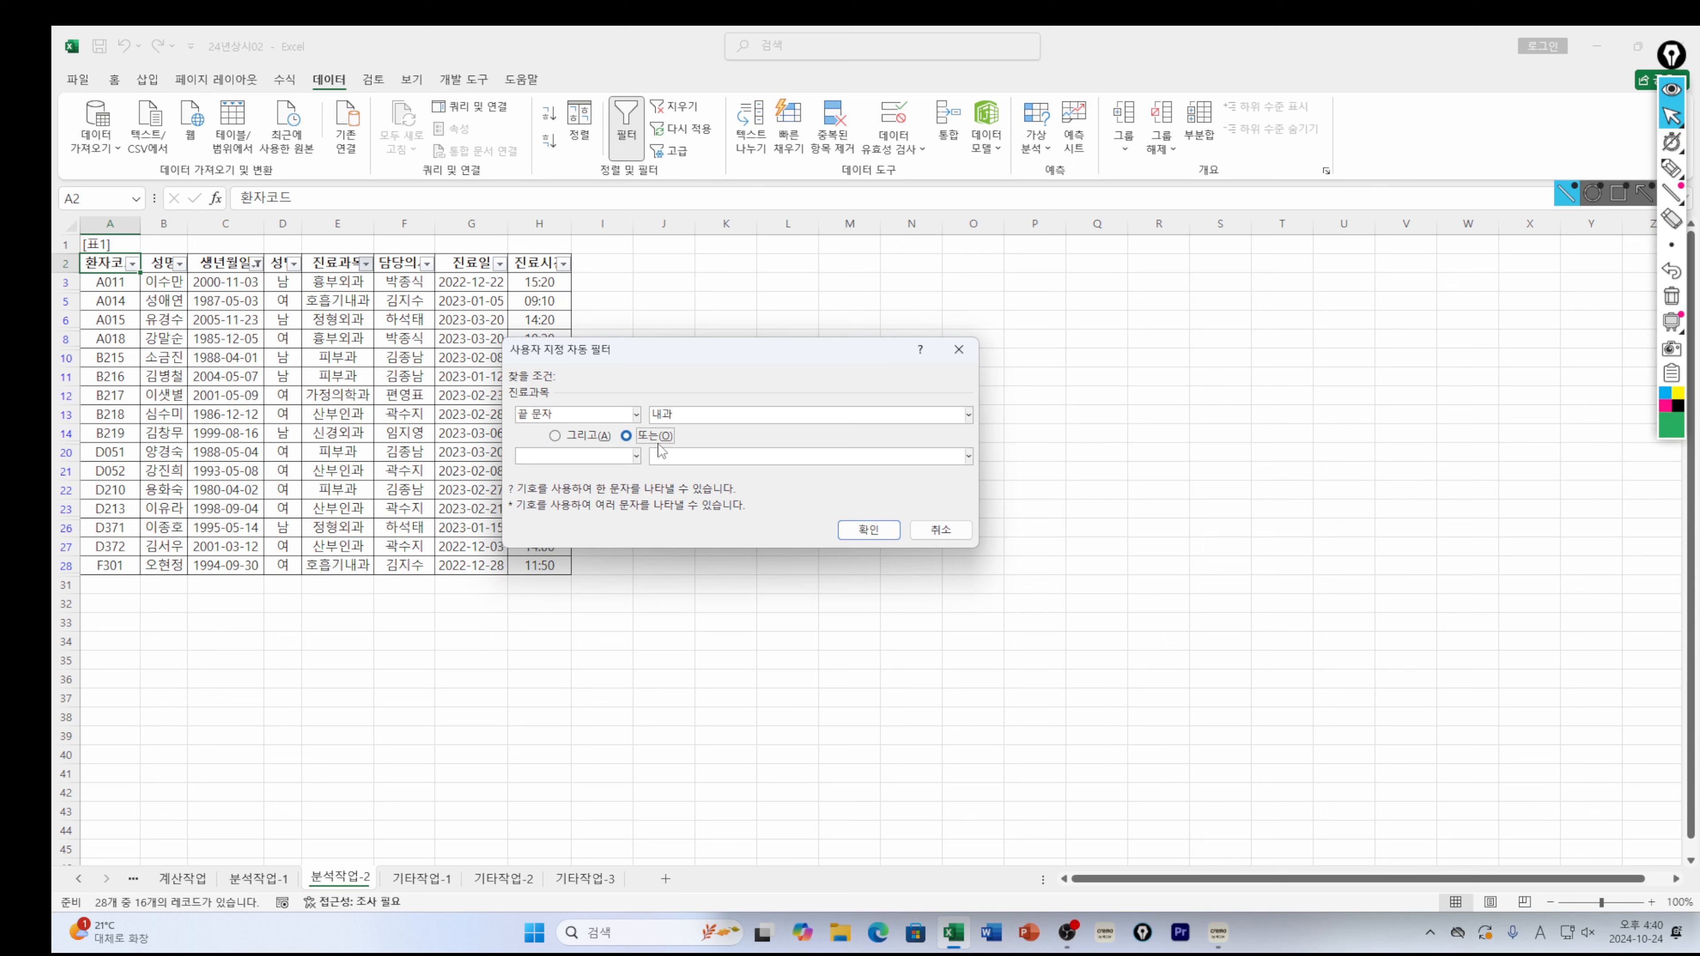
# Set the second 진료과목 condition to values ending with 외과 and apply the custom filter
pyautogui.click(635, 457)
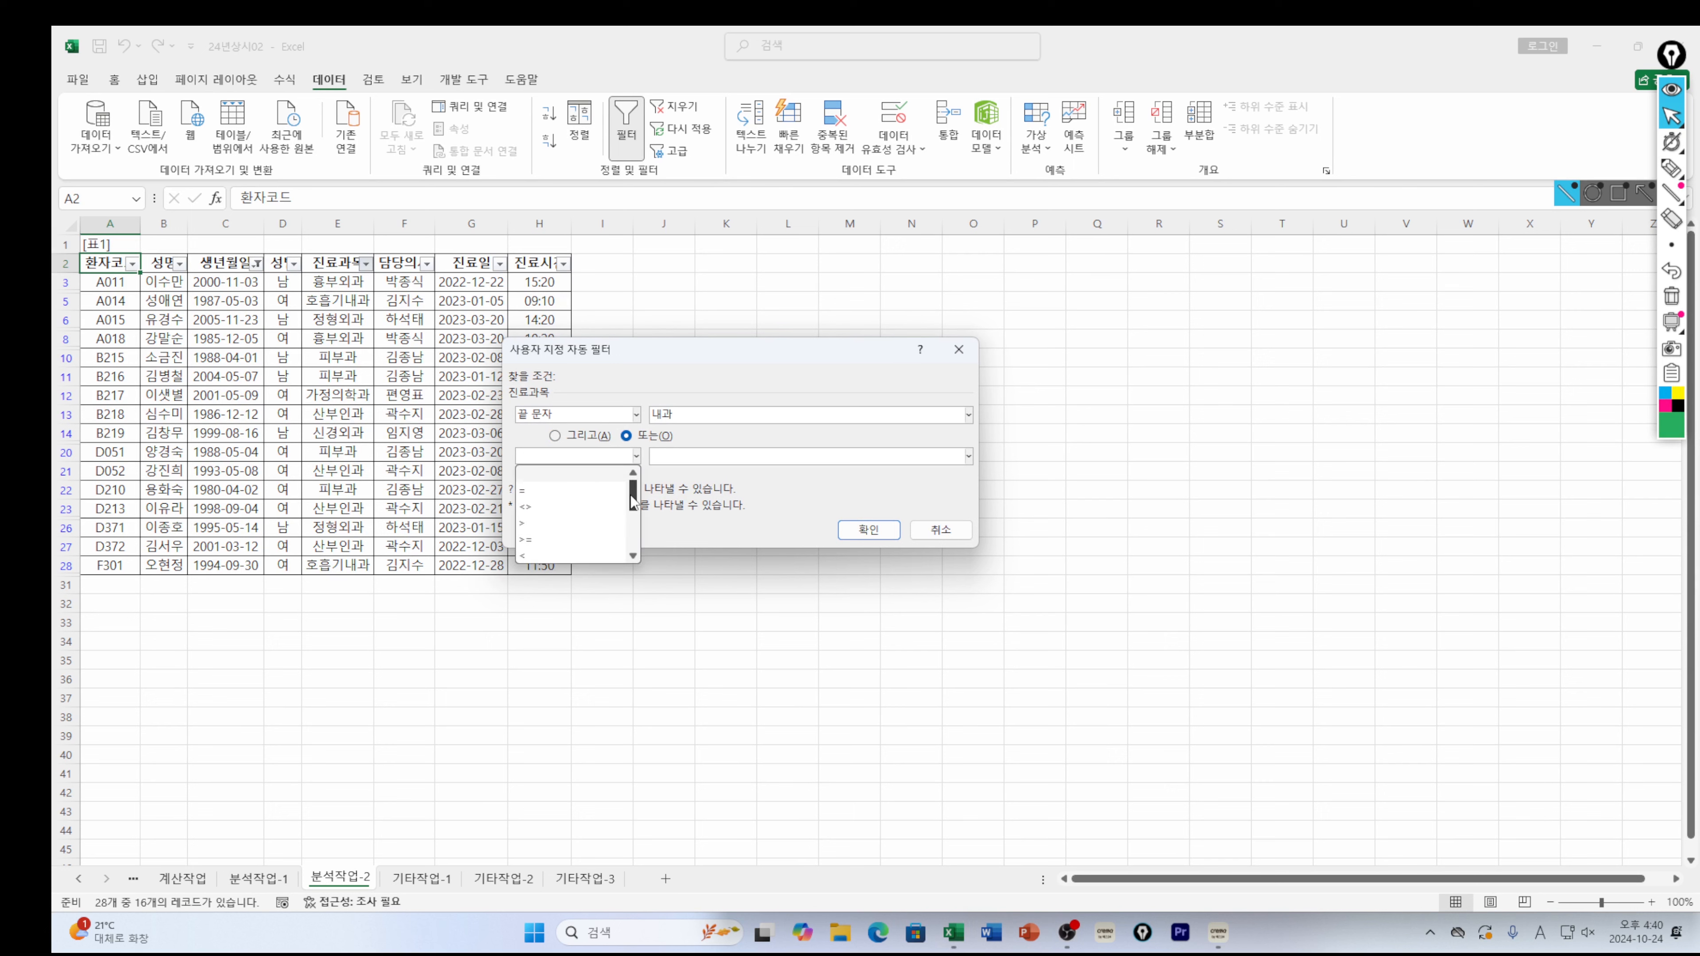
pyautogui.scroll(-3, 630, 496)
pyautogui.click(627, 513)
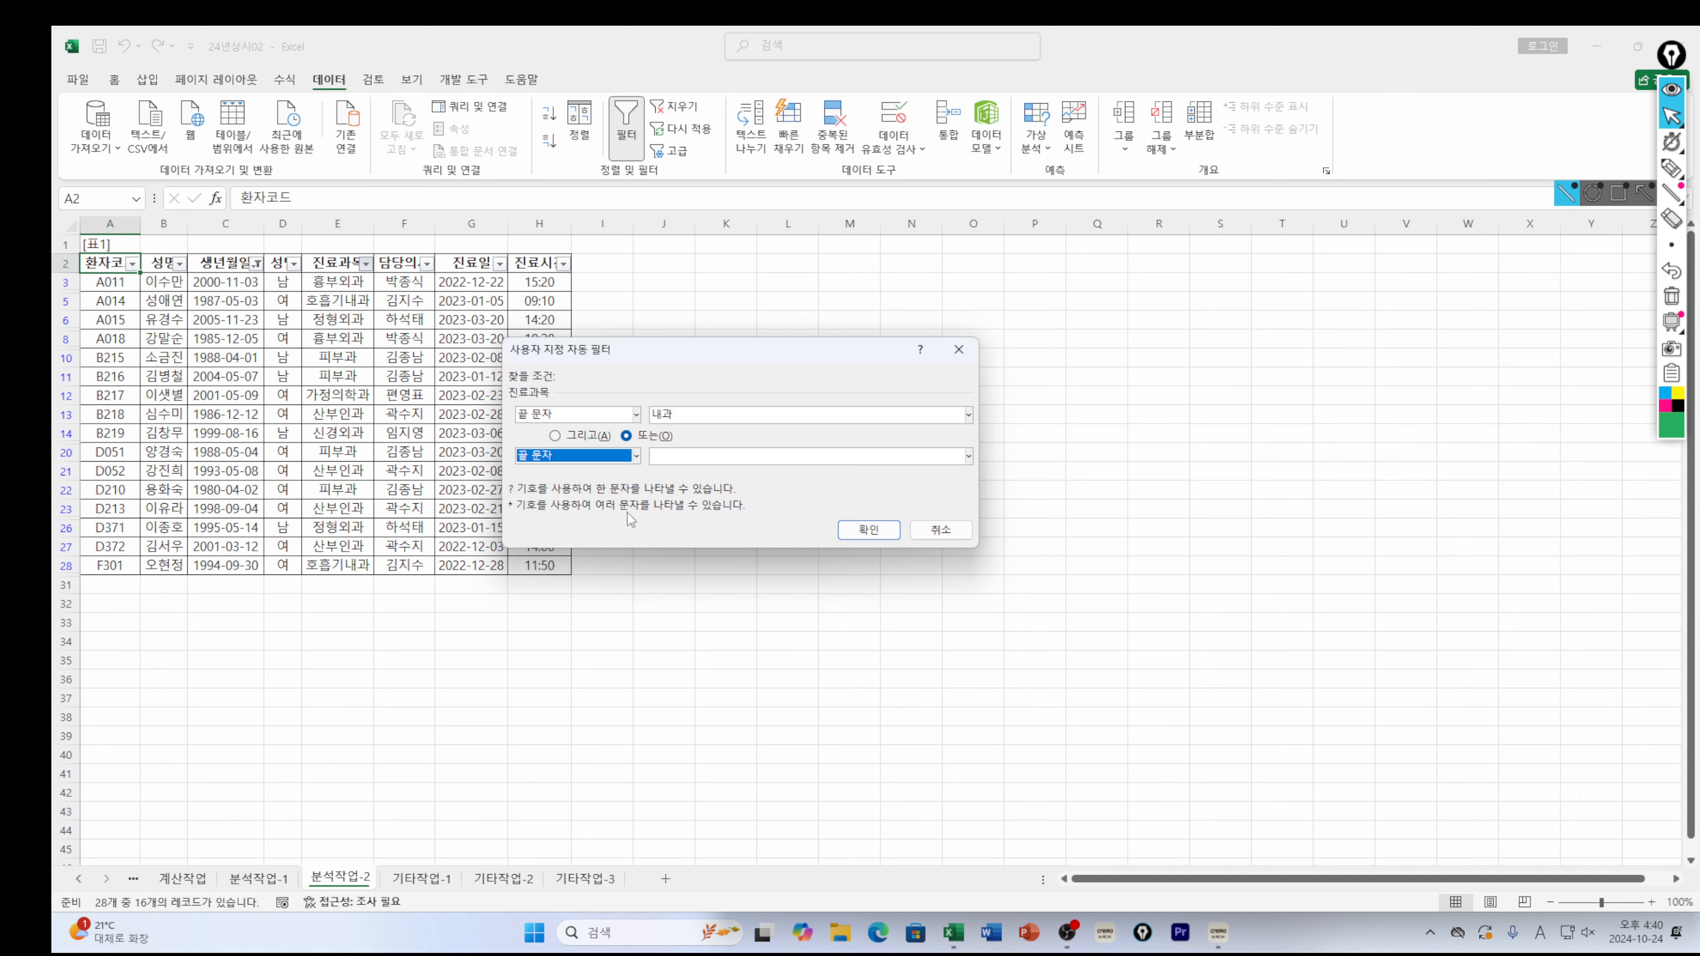
pyautogui.click(662, 455)
pyautogui.press('Hangul')
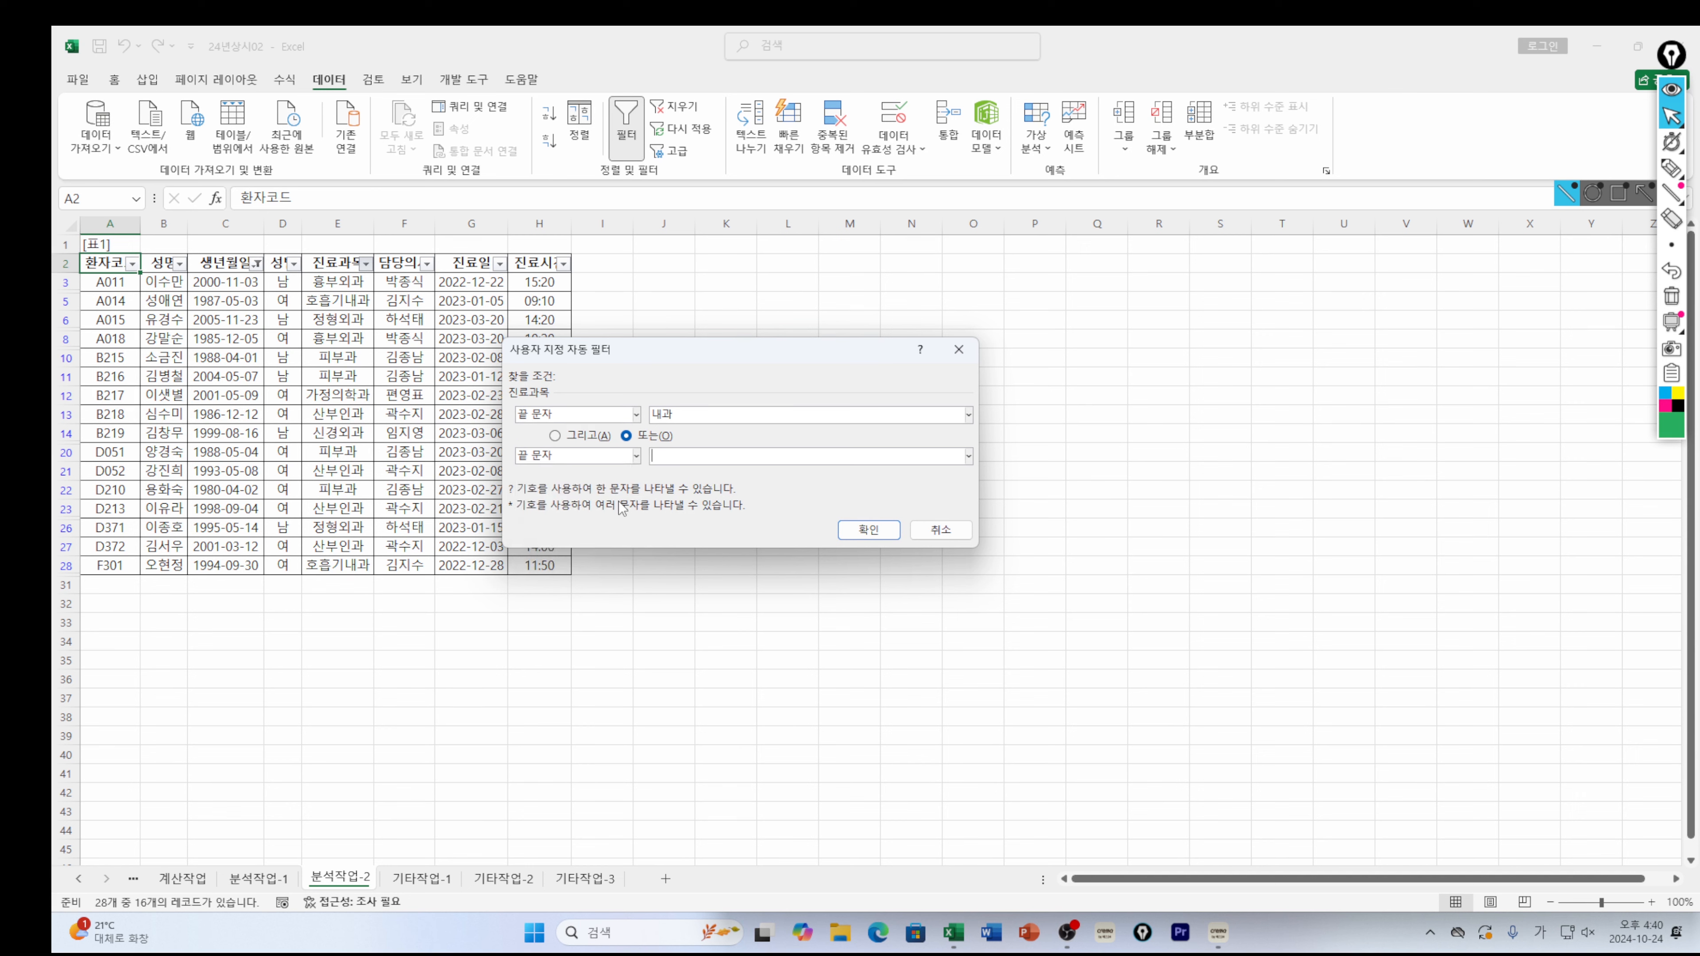
pyautogui.write('외과')
pyautogui.click(864, 530)
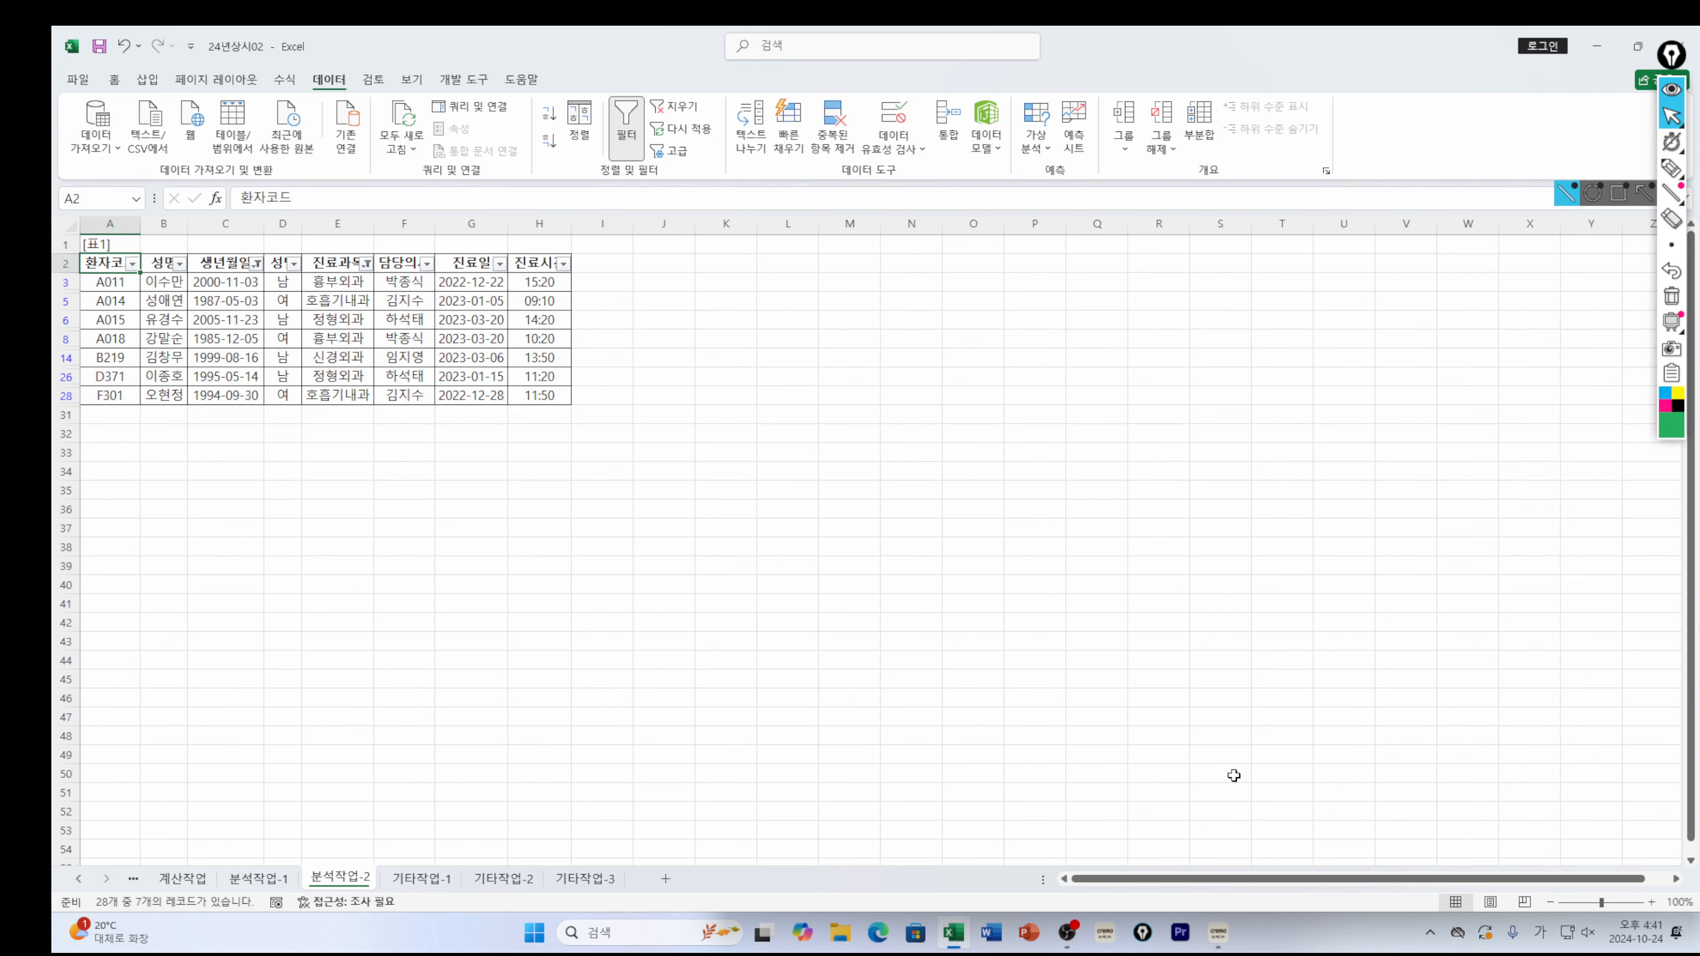
# Switch to the exam e-book and read the 문제 4 instructions for the 기타작업-1 macros and the 기타작업-2 chart
pyautogui.moveTo(1219, 951)
pyautogui.click(1311, 831)
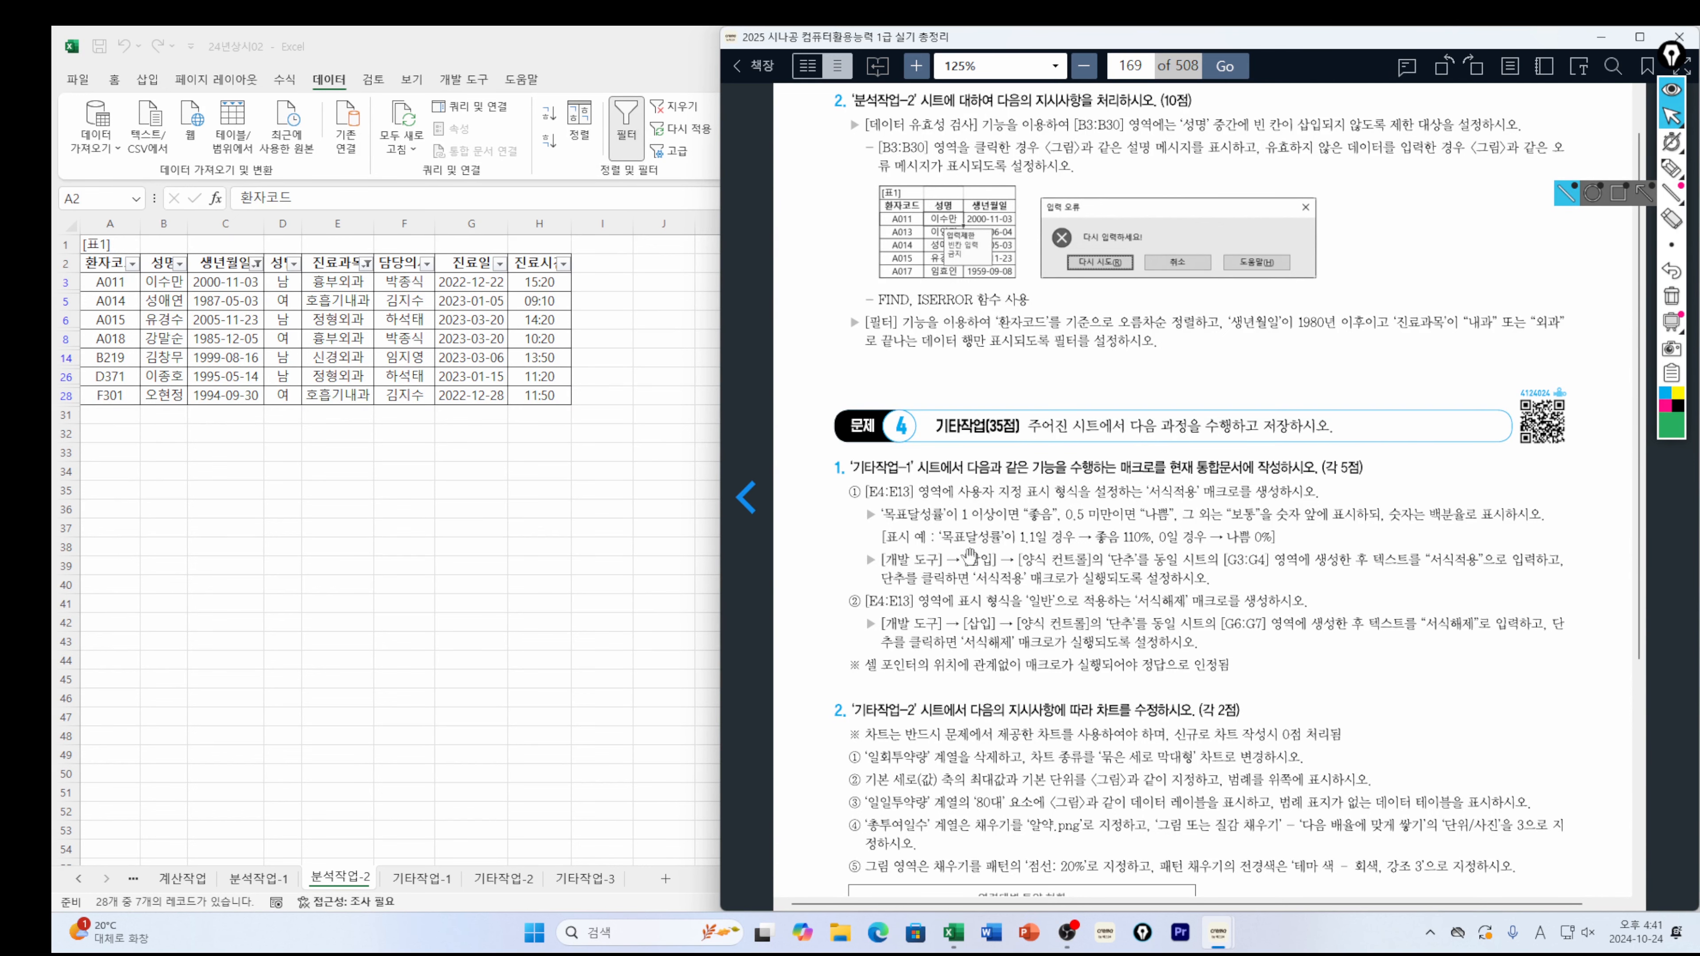
pyautogui.scroll(-5, 967, 554)
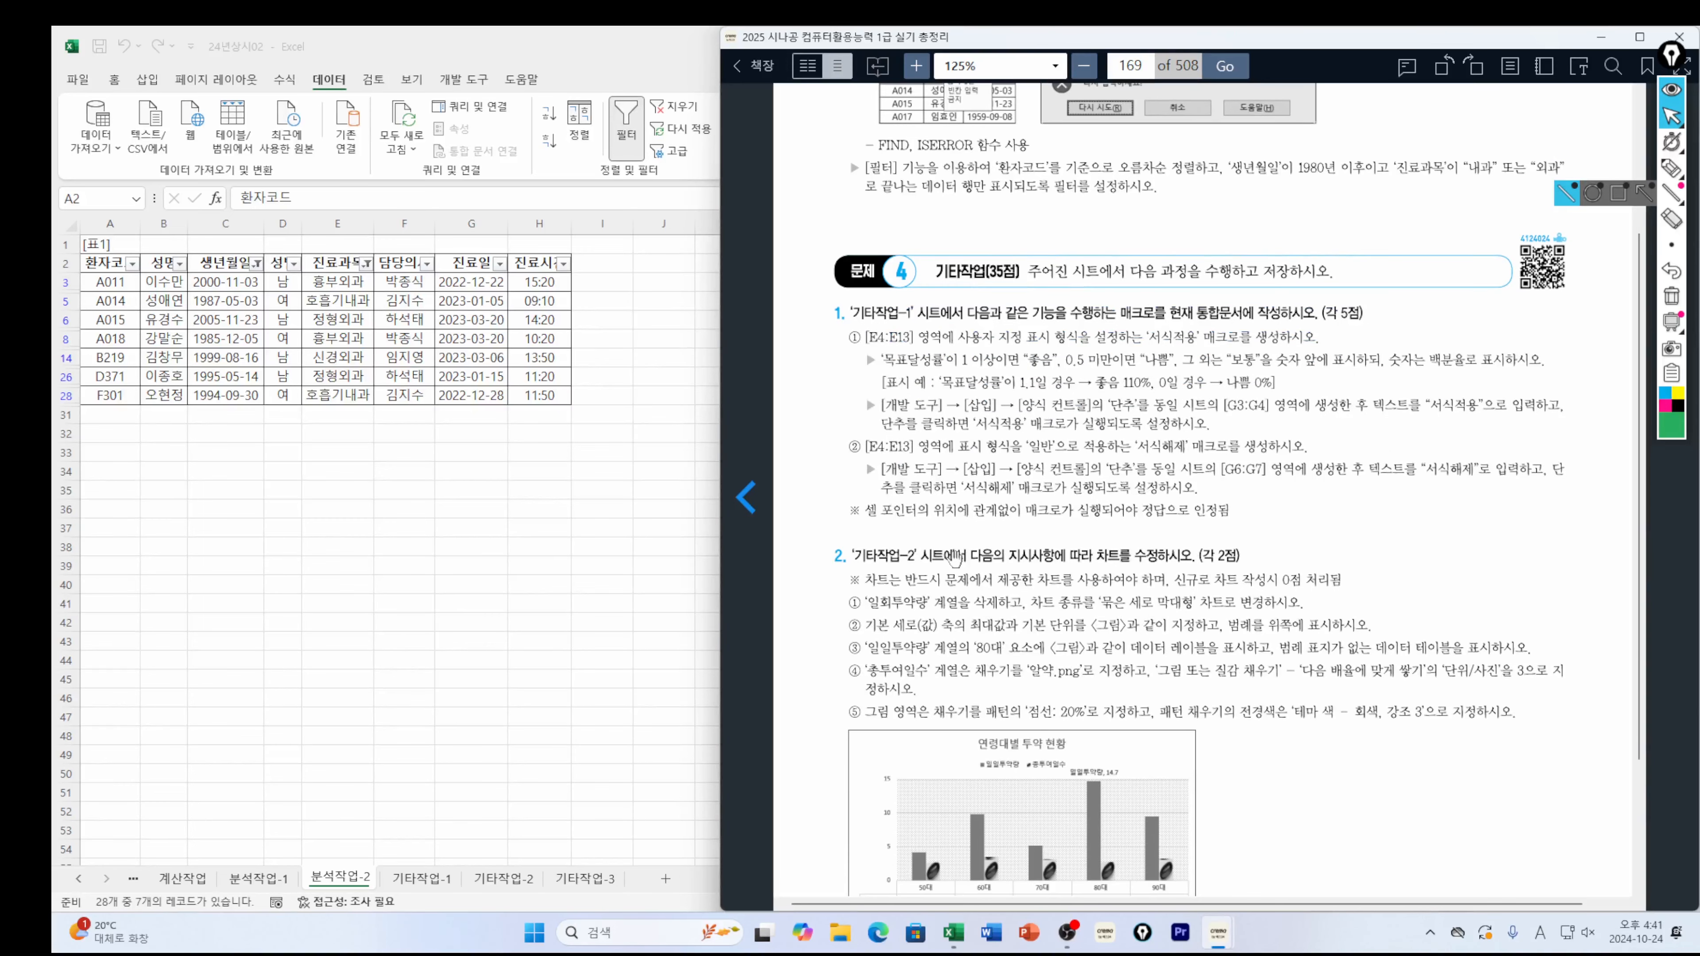
pyautogui.scroll(-1, 954, 556)
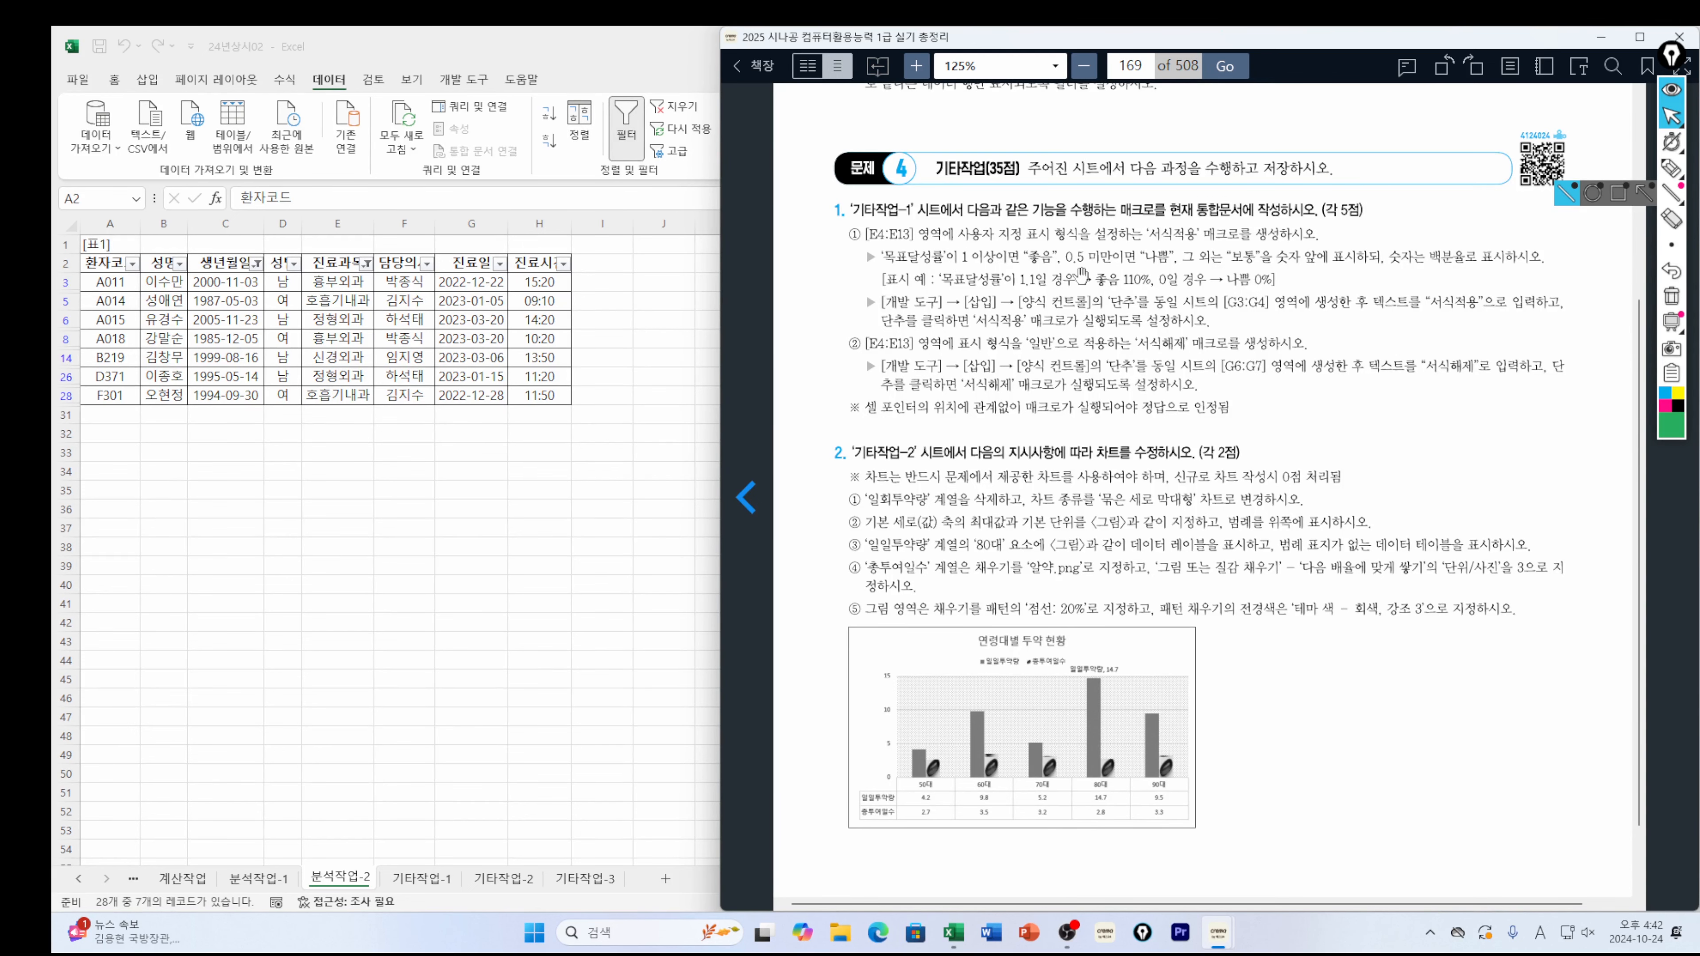
# Open the 기타작업-1 sheet and check the e-book's instructions for the 서식적용 macro and its button range G3:G4
pyautogui.click(420, 891)
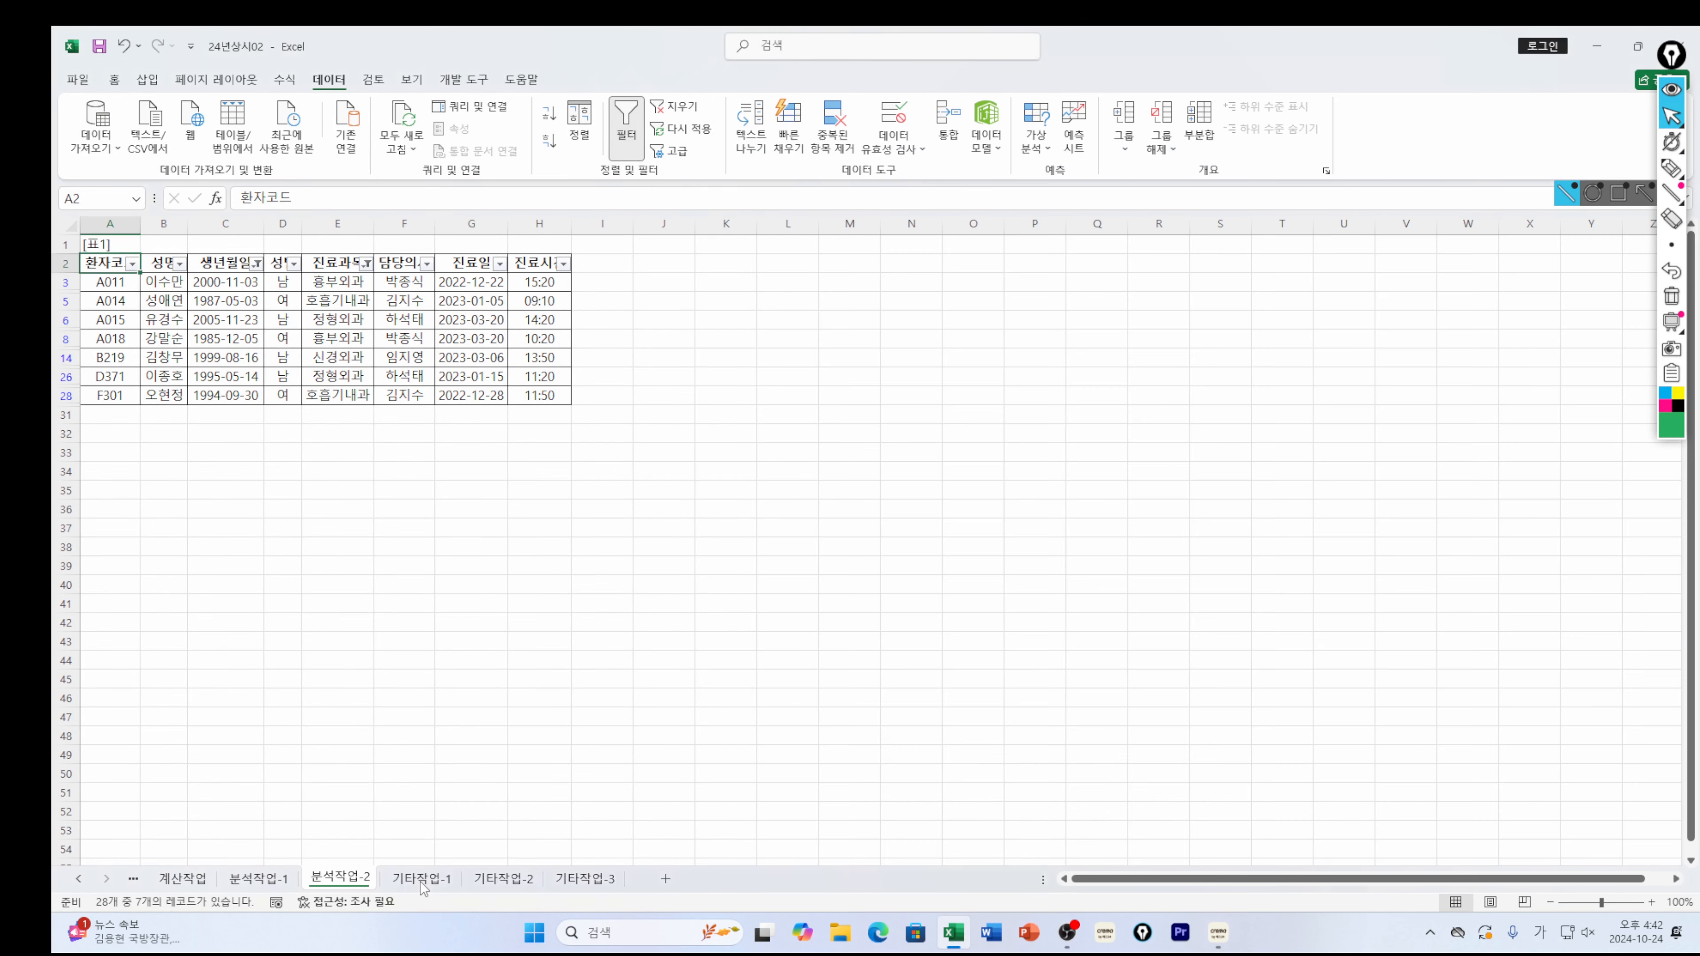
pyautogui.click(419, 879)
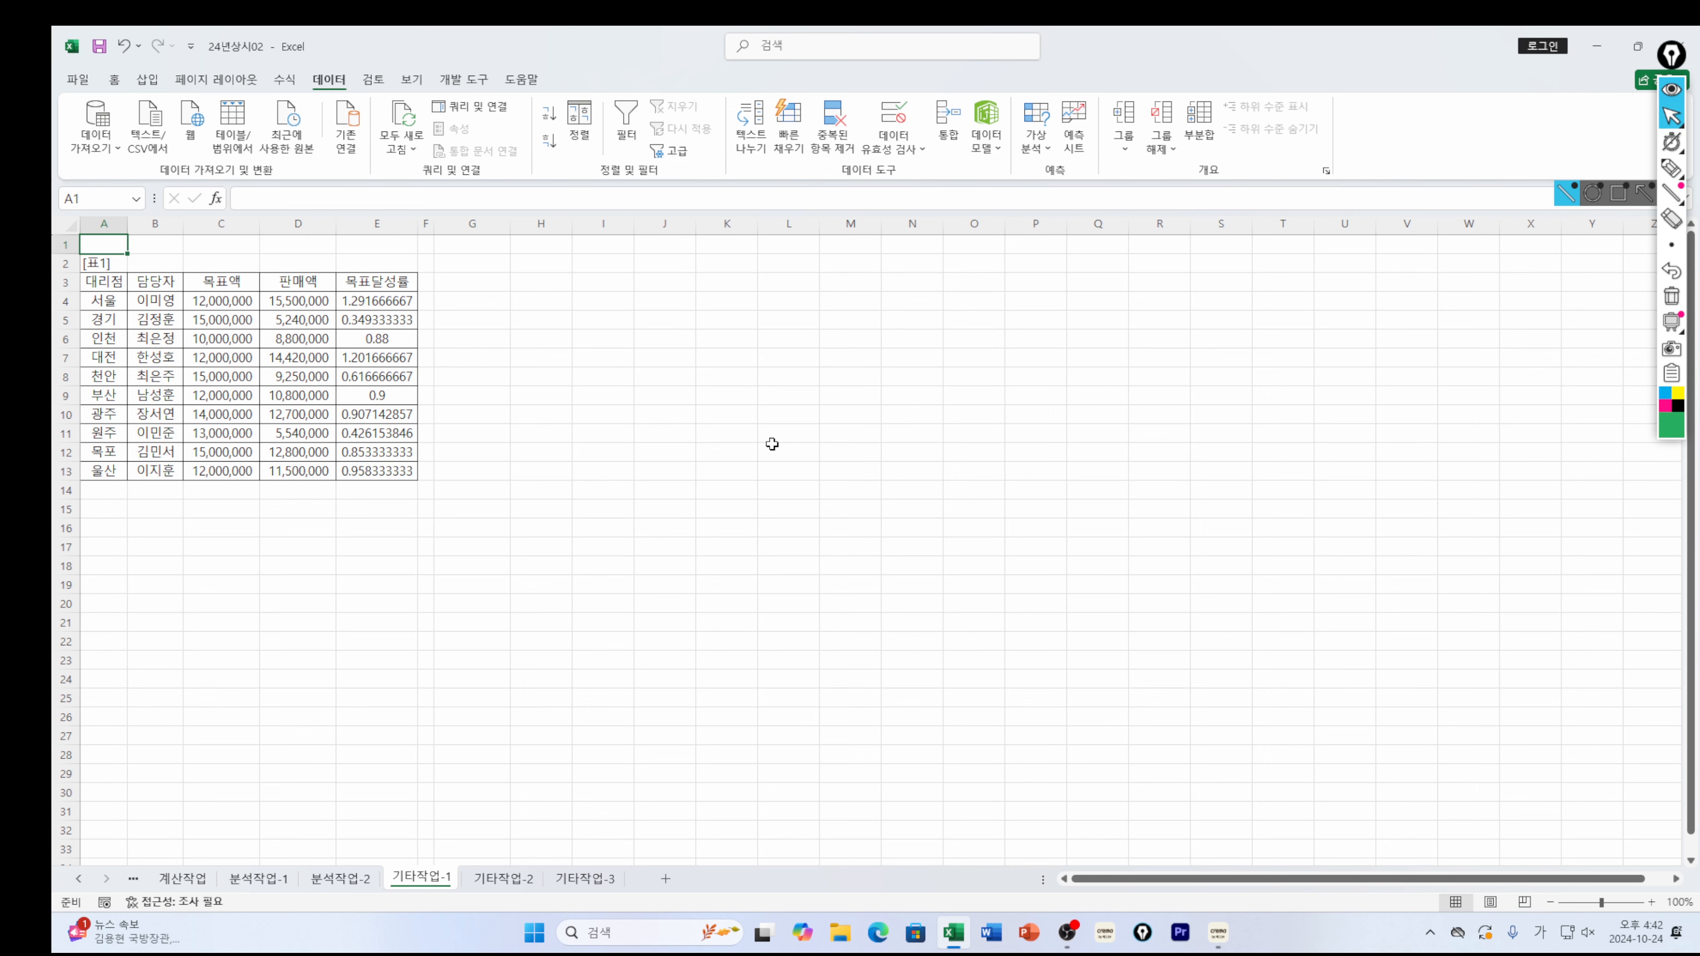
pyautogui.moveTo(1218, 935)
pyautogui.click(1310, 849)
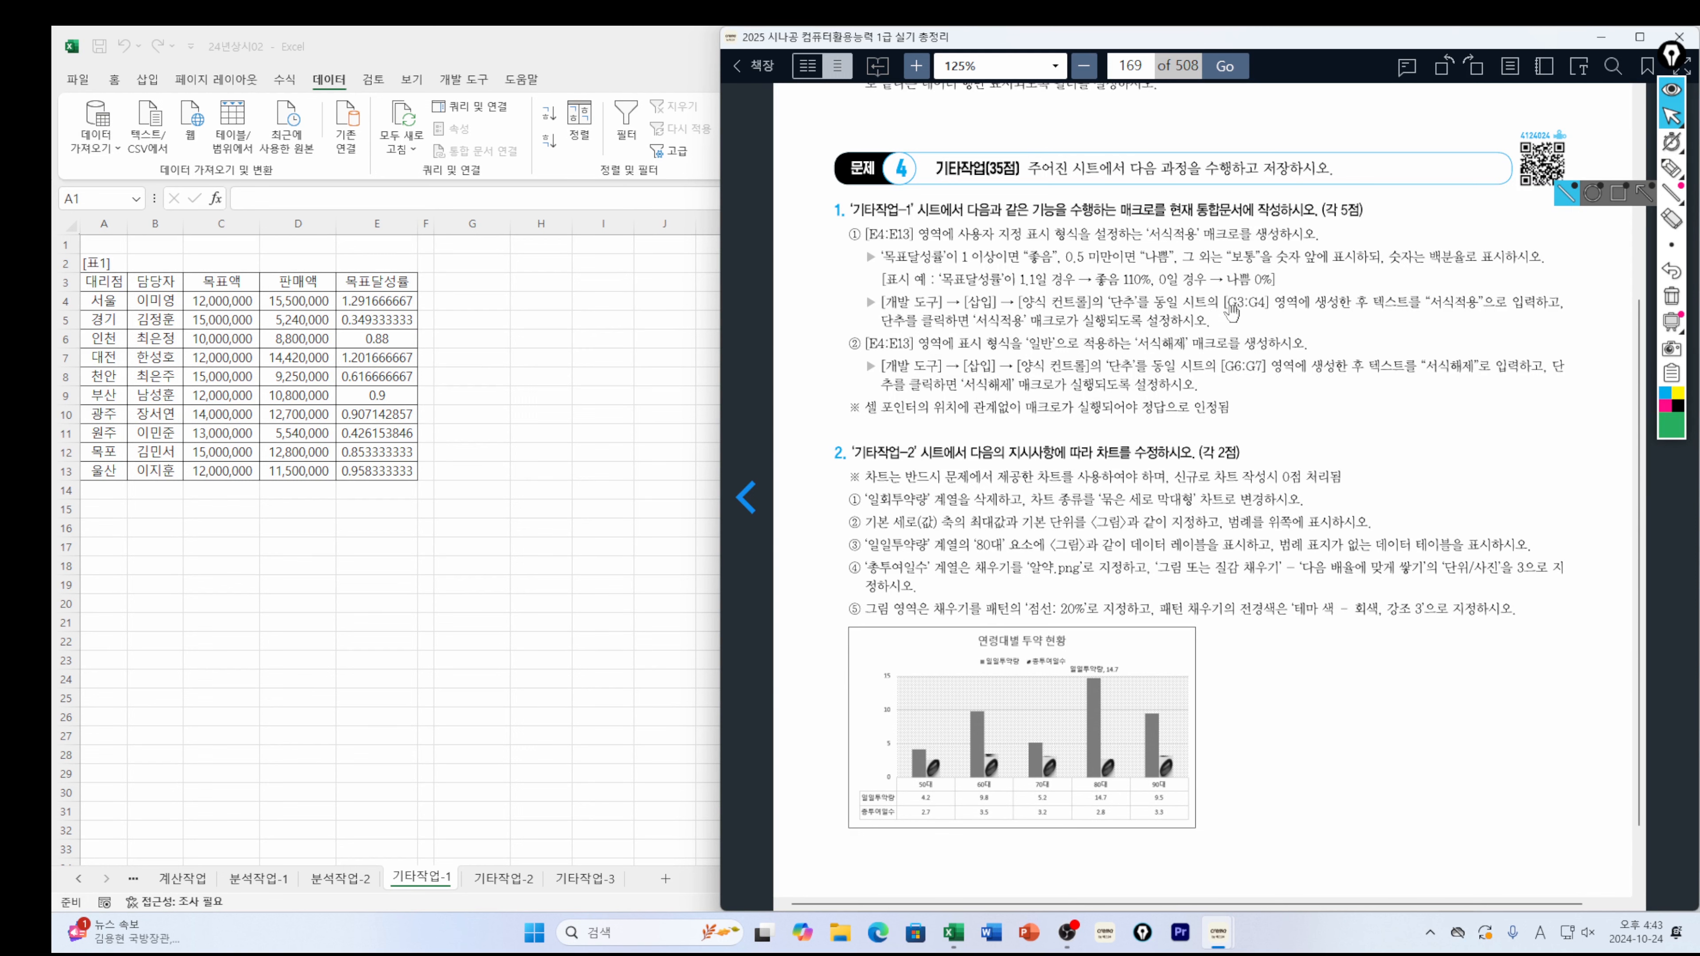
# Return to the 기타작업-1 sheet and draw a form control button over cells G3:G4
pyautogui.click(492, 288)
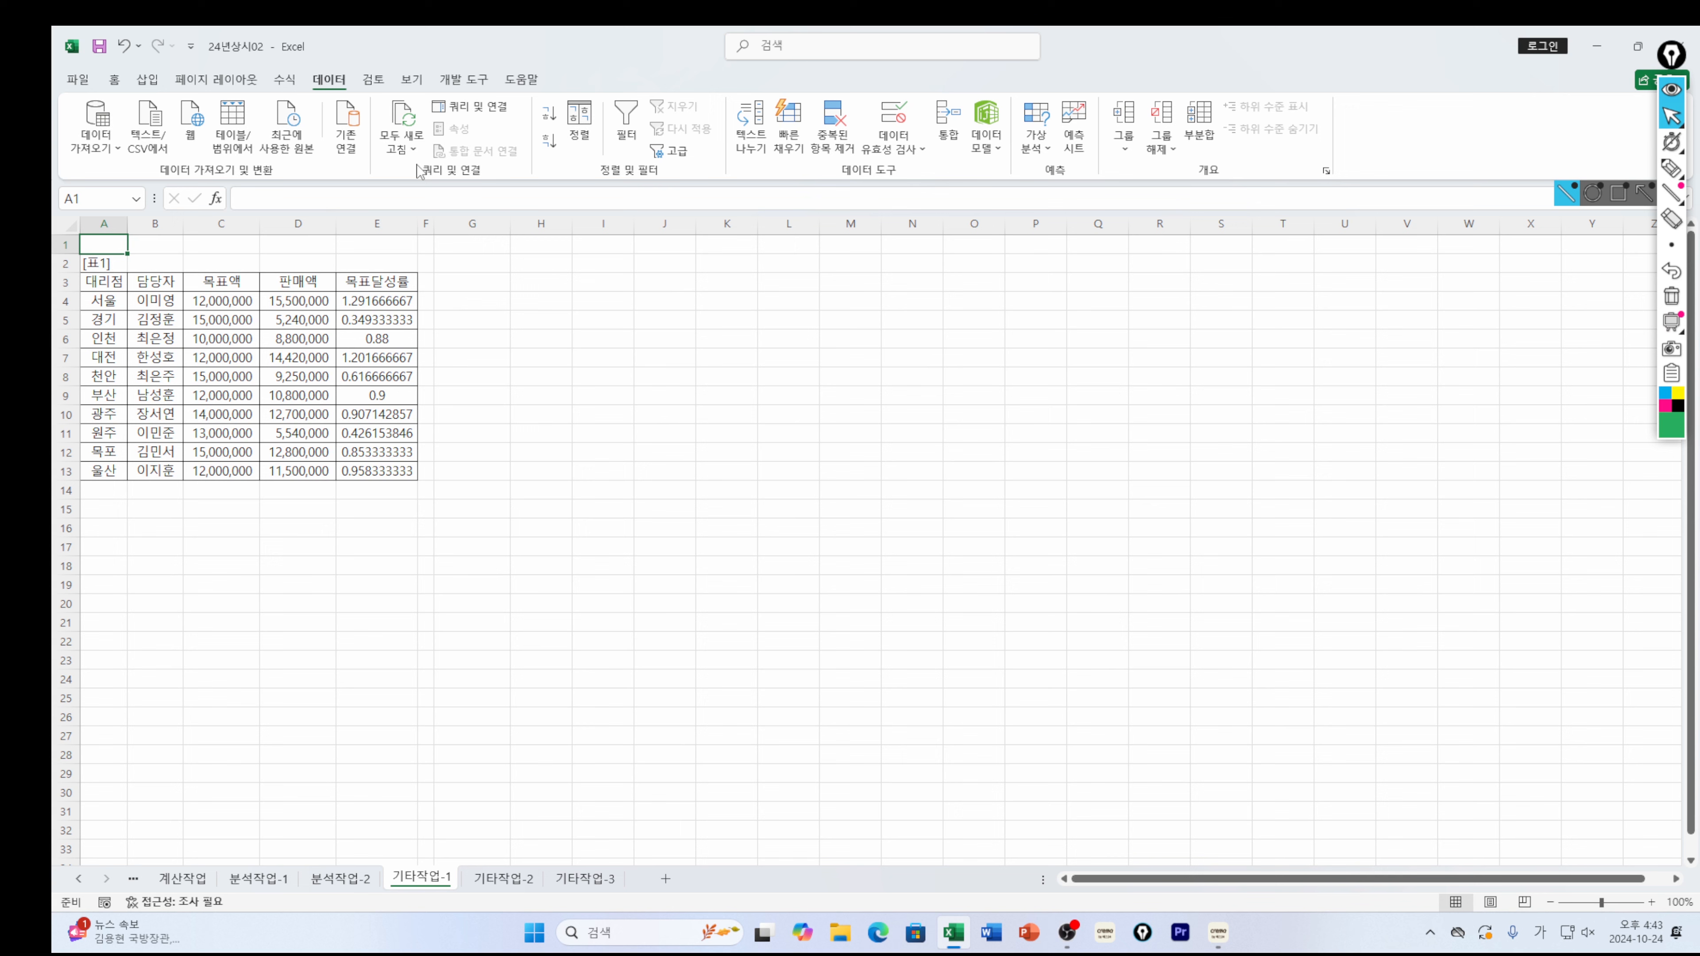
pyautogui.click(463, 79)
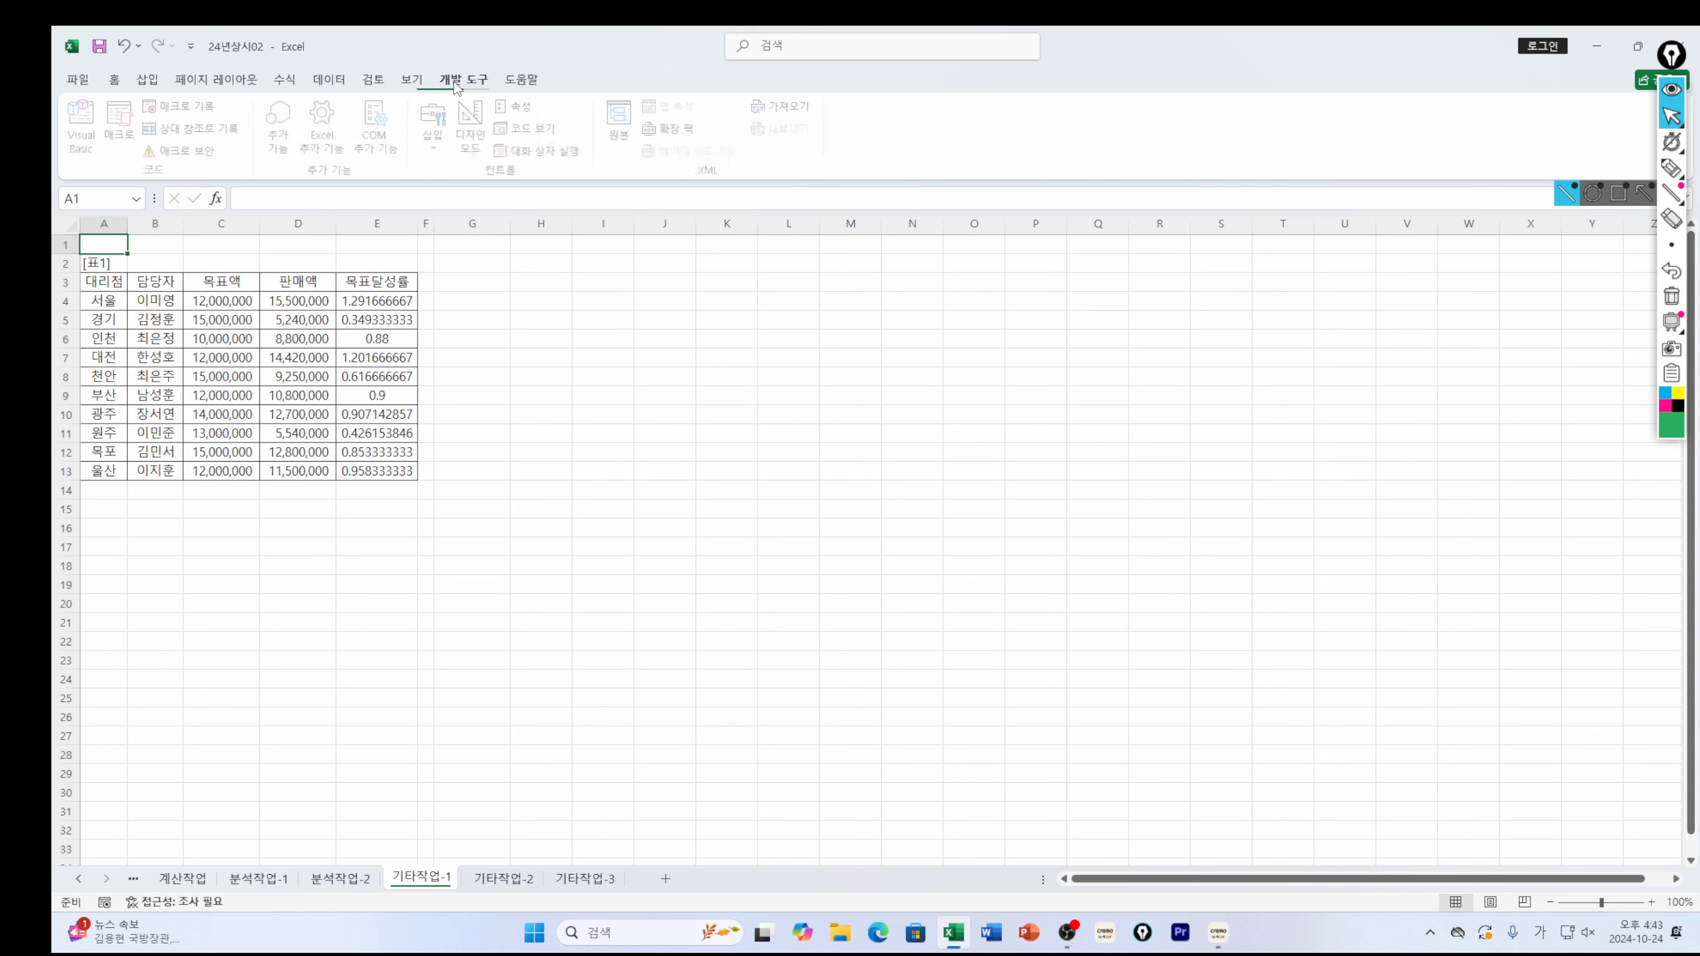
pyautogui.click(439, 150)
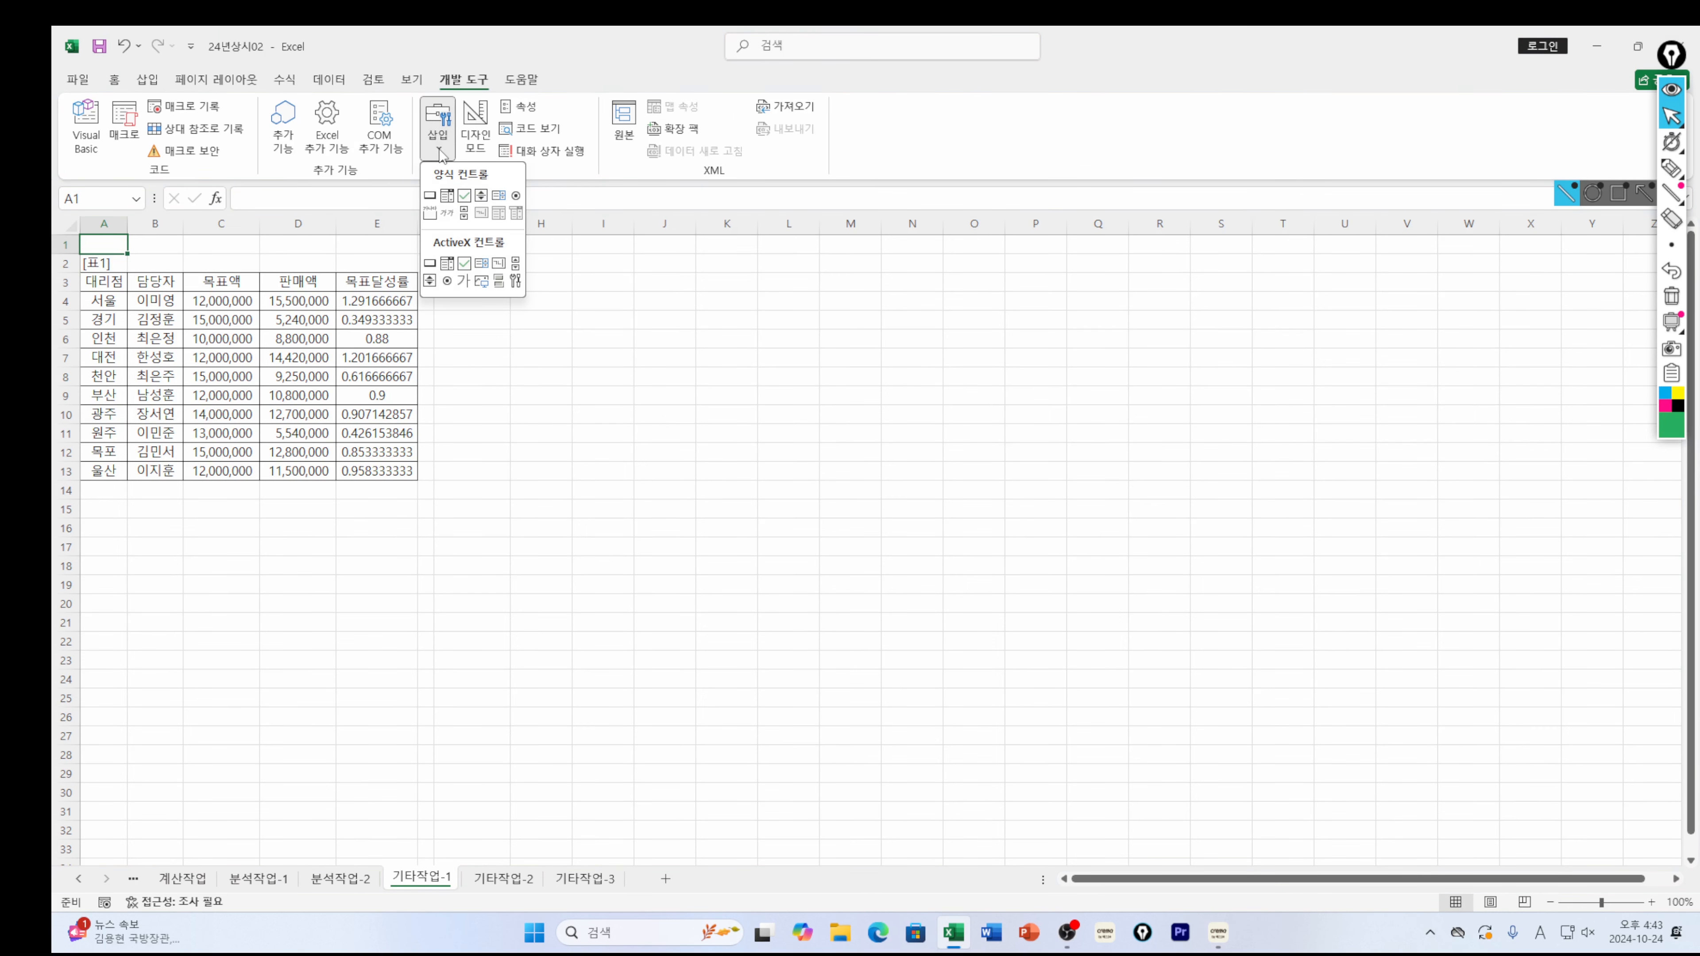
pyautogui.click(431, 197)
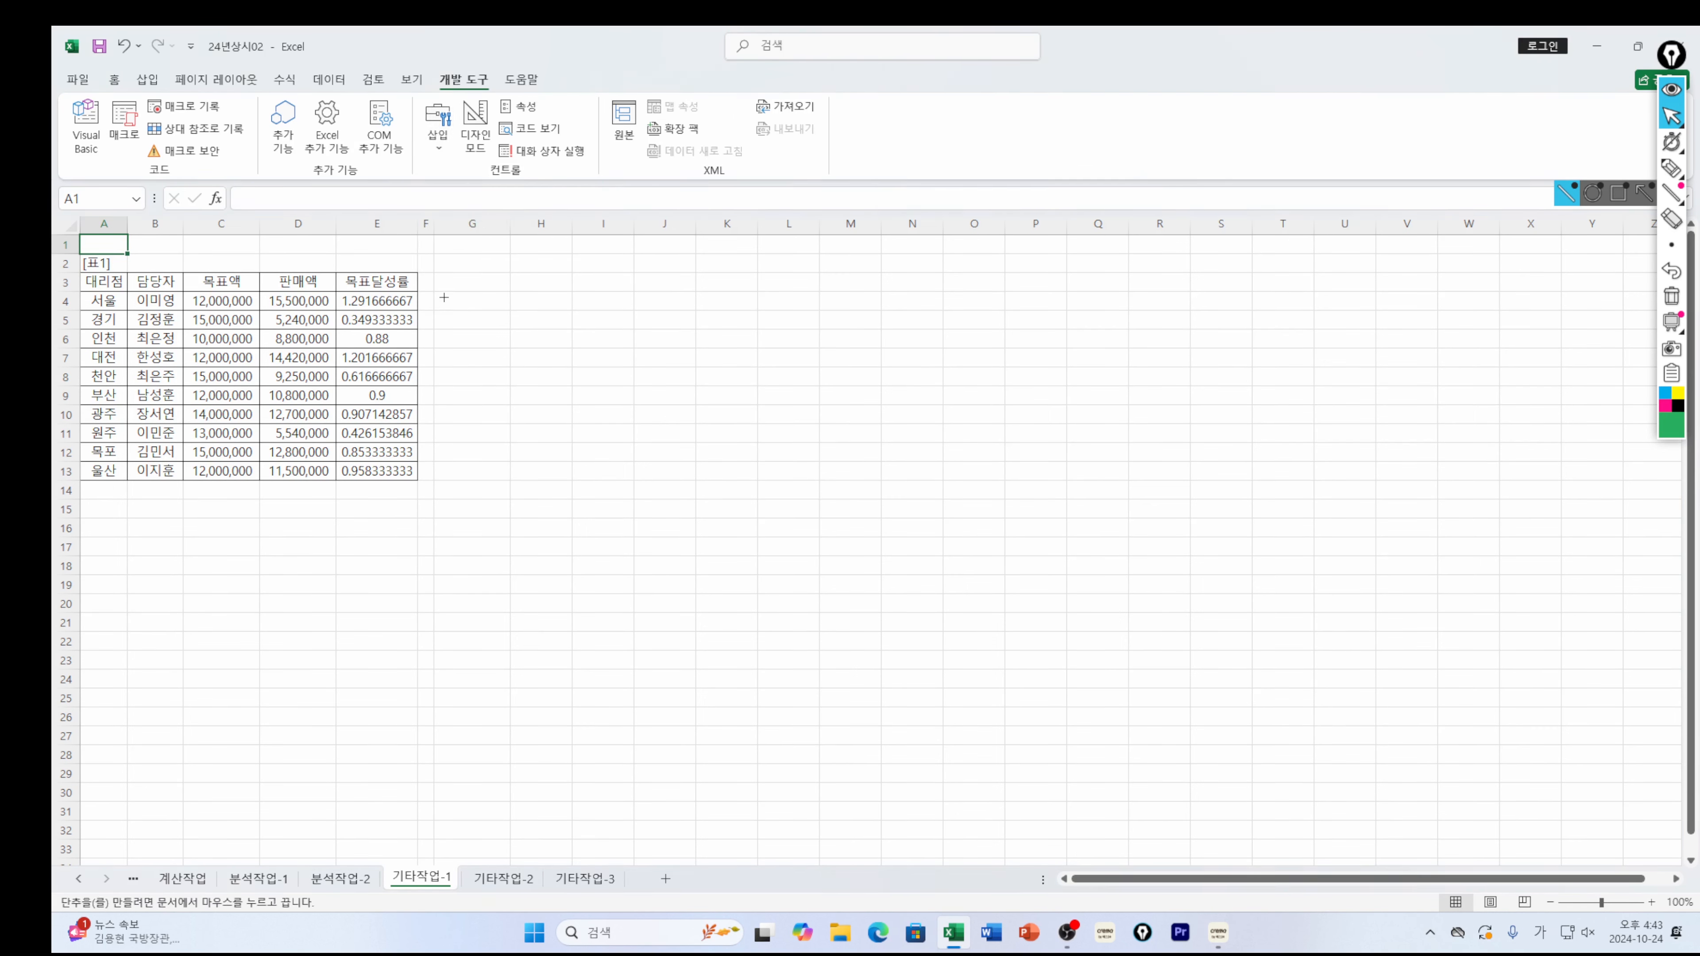
pyautogui.moveTo(435, 274); pyautogui.dragTo(485, 305)
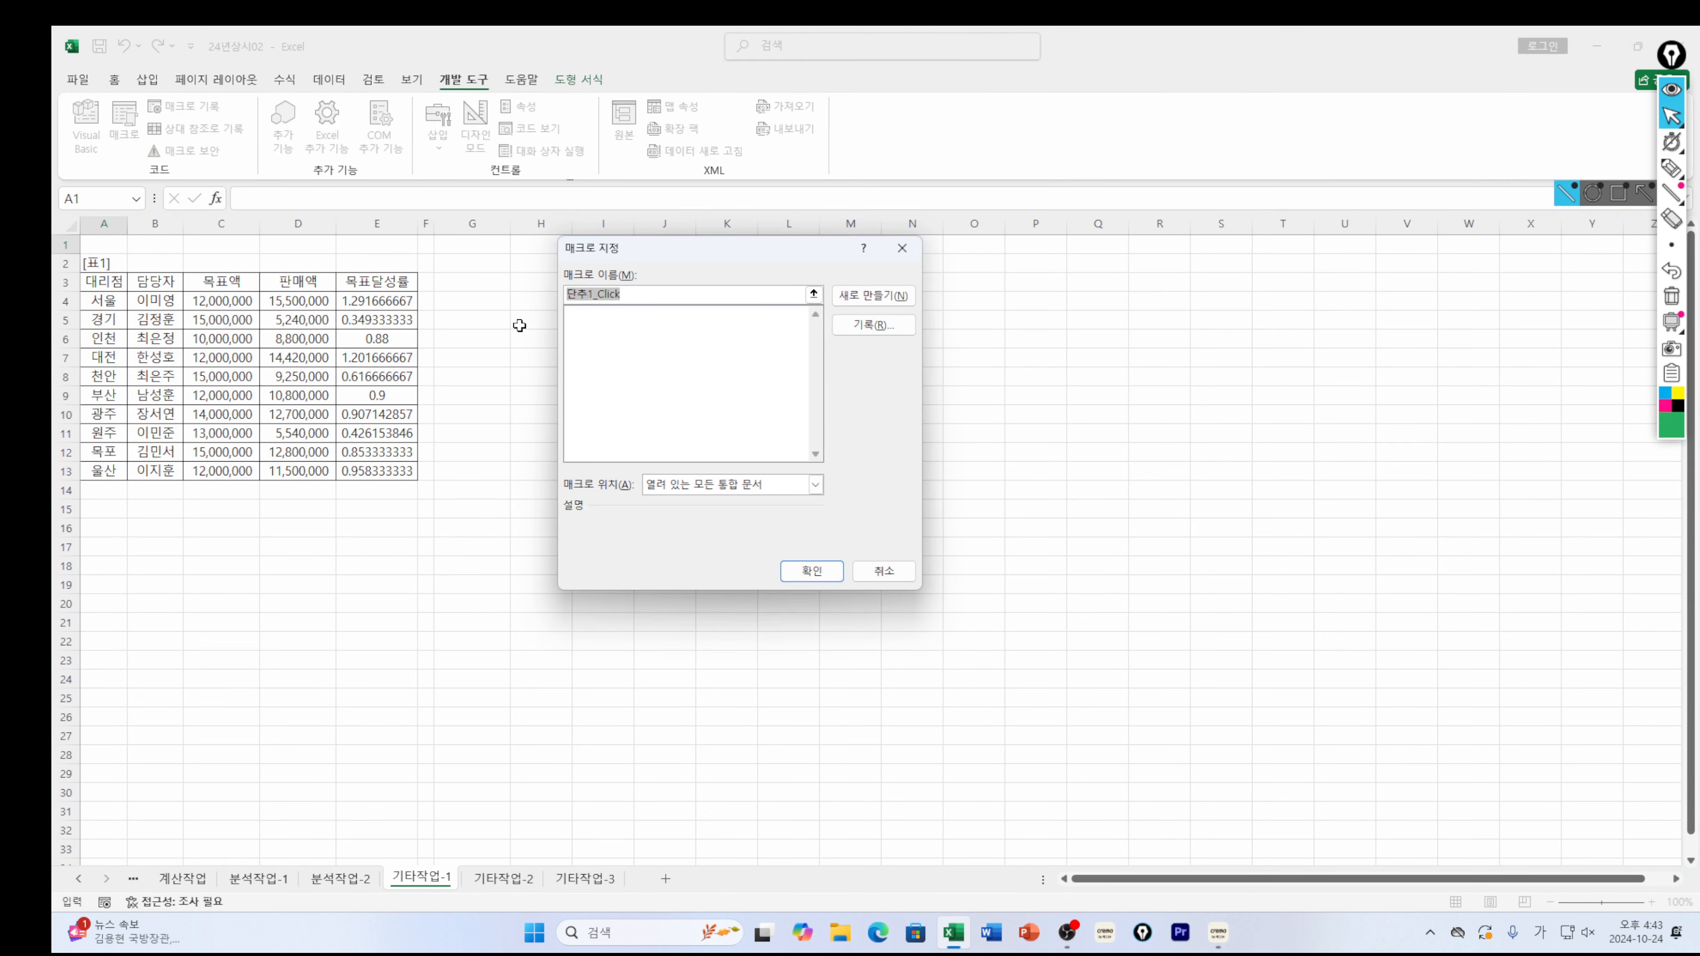
# Name the button's macro 서식적용 and start recording it in the current workbook
pyautogui.write('서시')
pyautogui.write('적용')
pyautogui.click(897, 333)
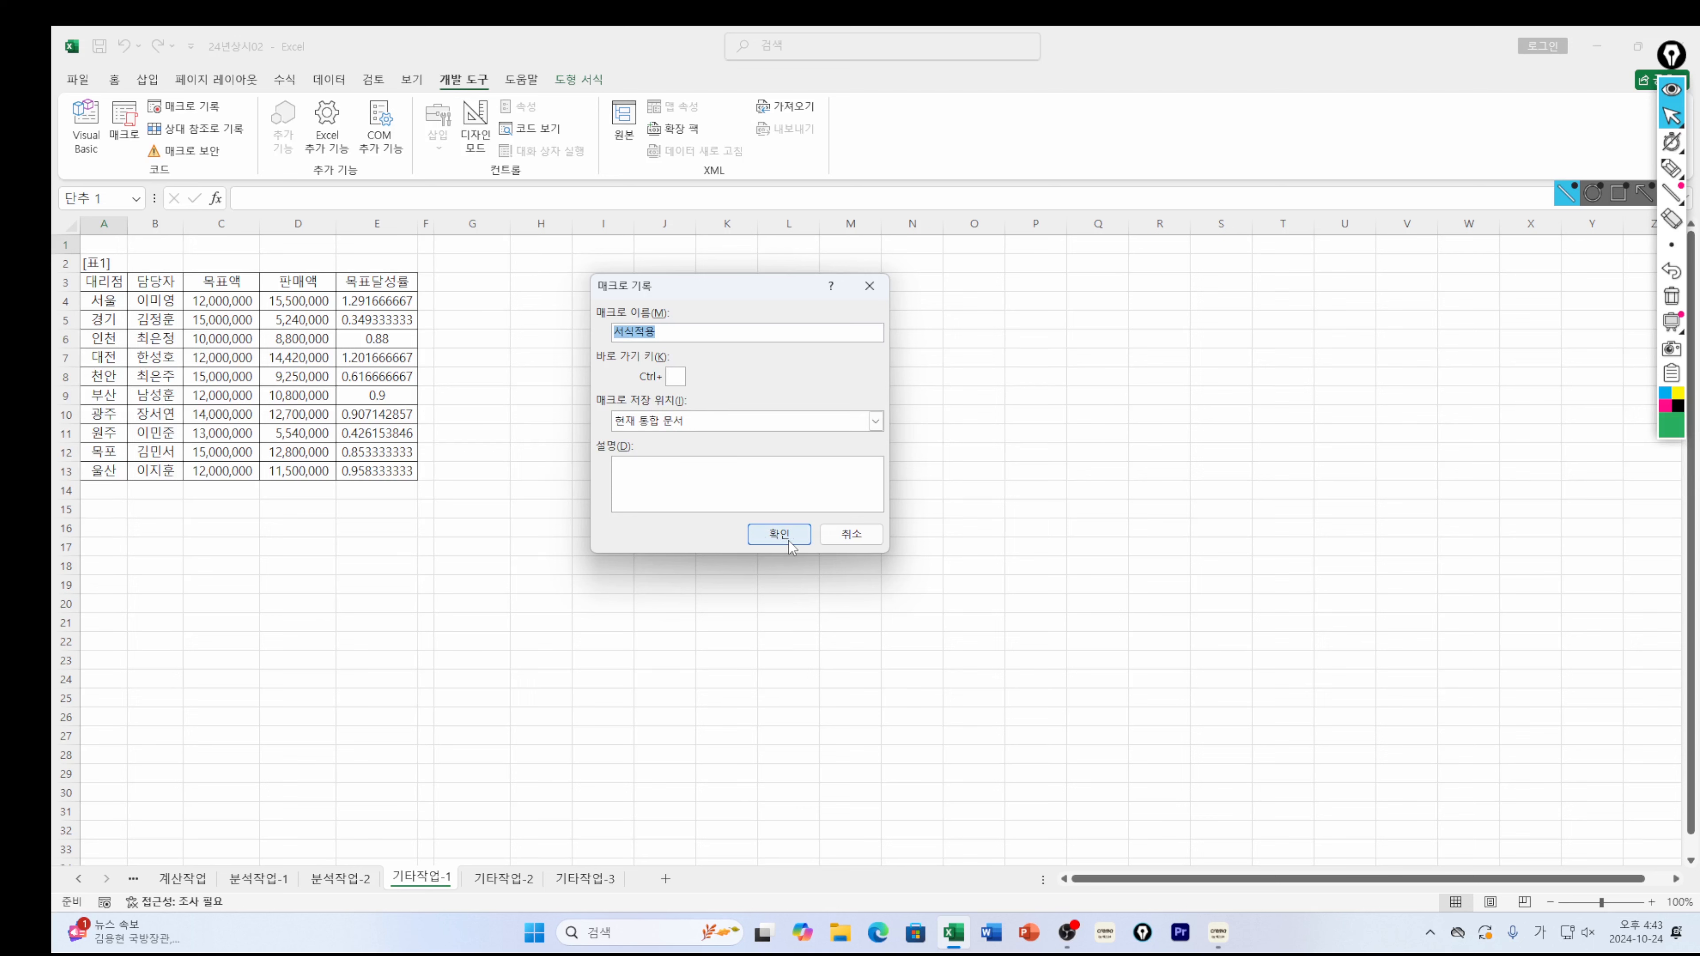
pyautogui.click(779, 534)
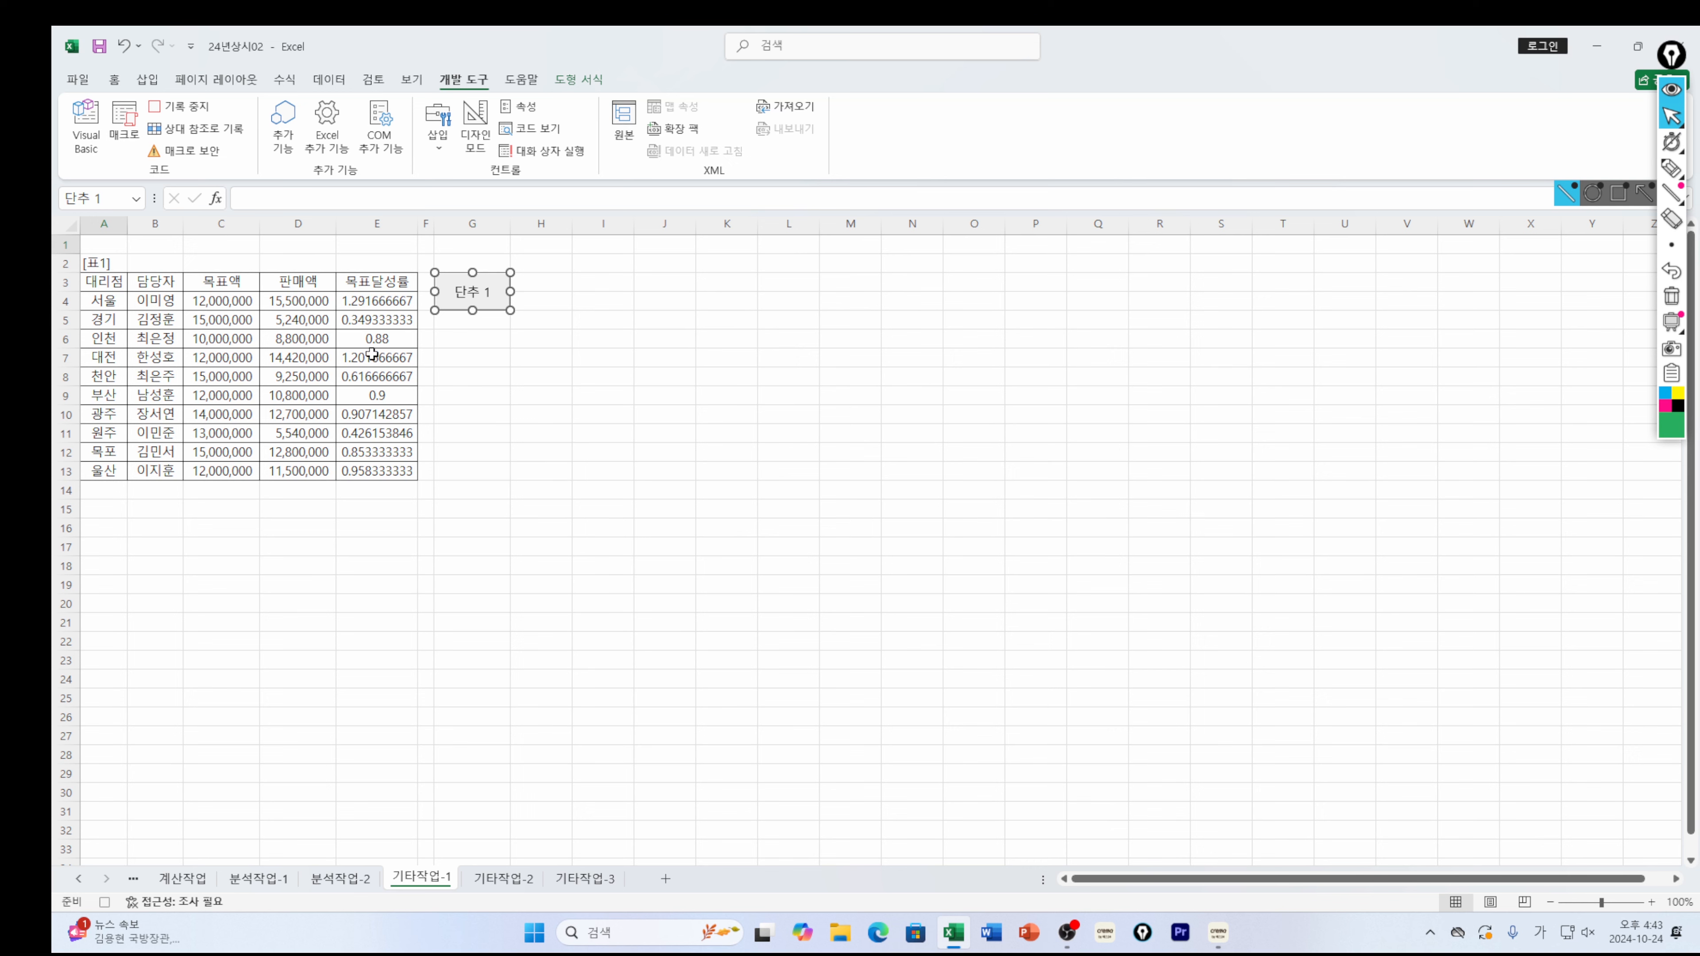
# Start a custom number format for the 목표달성률 cells E4:E13 with the condition [>=1] and an opening quotation mark
pyautogui.moveTo(373, 303); pyautogui.dragTo(372, 462)
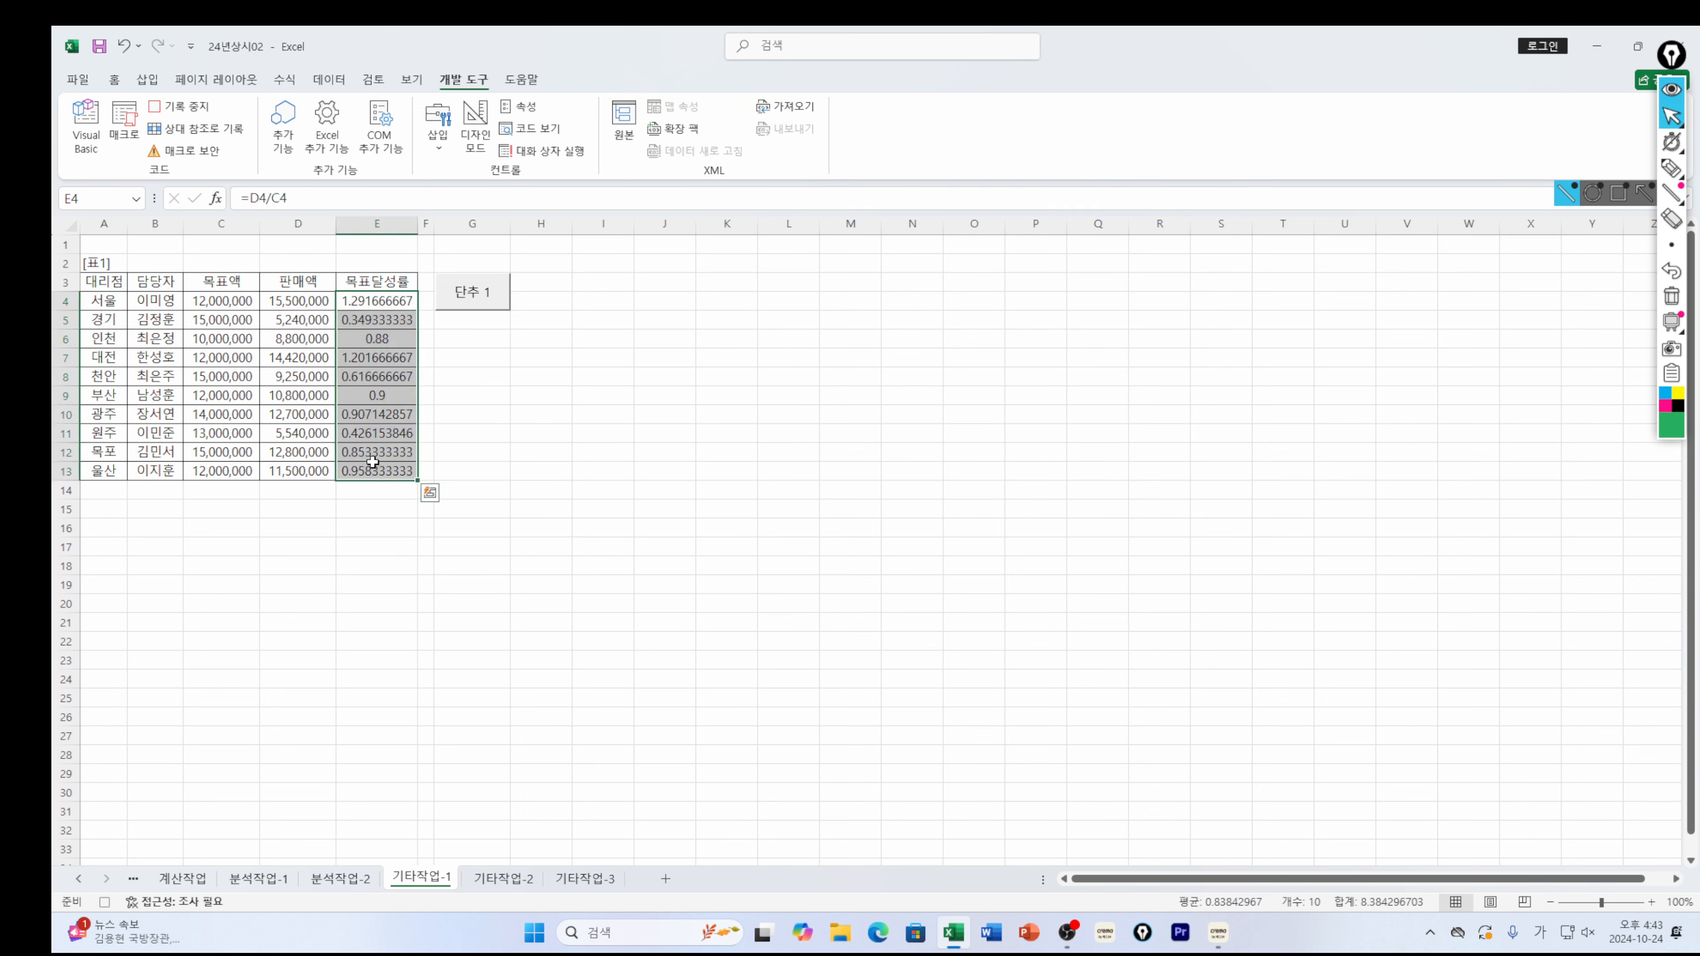
pyautogui.hotkey('ctrl', '1')
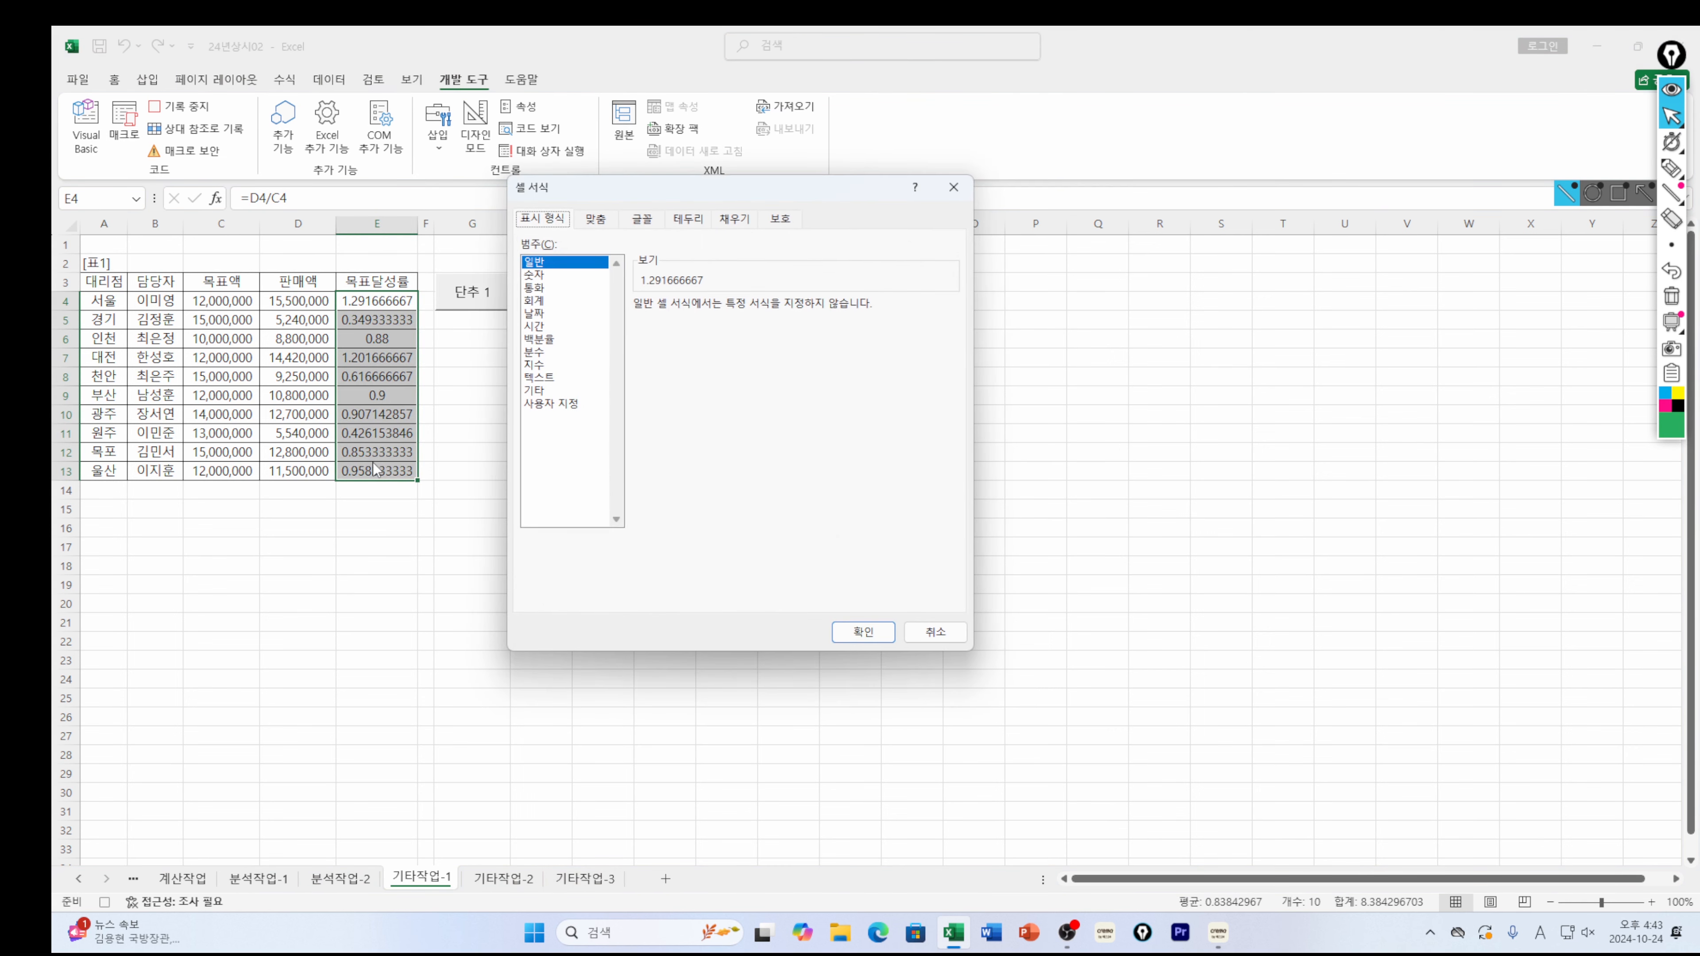
pyautogui.click(566, 405)
pyautogui.moveTo(714, 324); pyautogui.dragTo(478, 326)
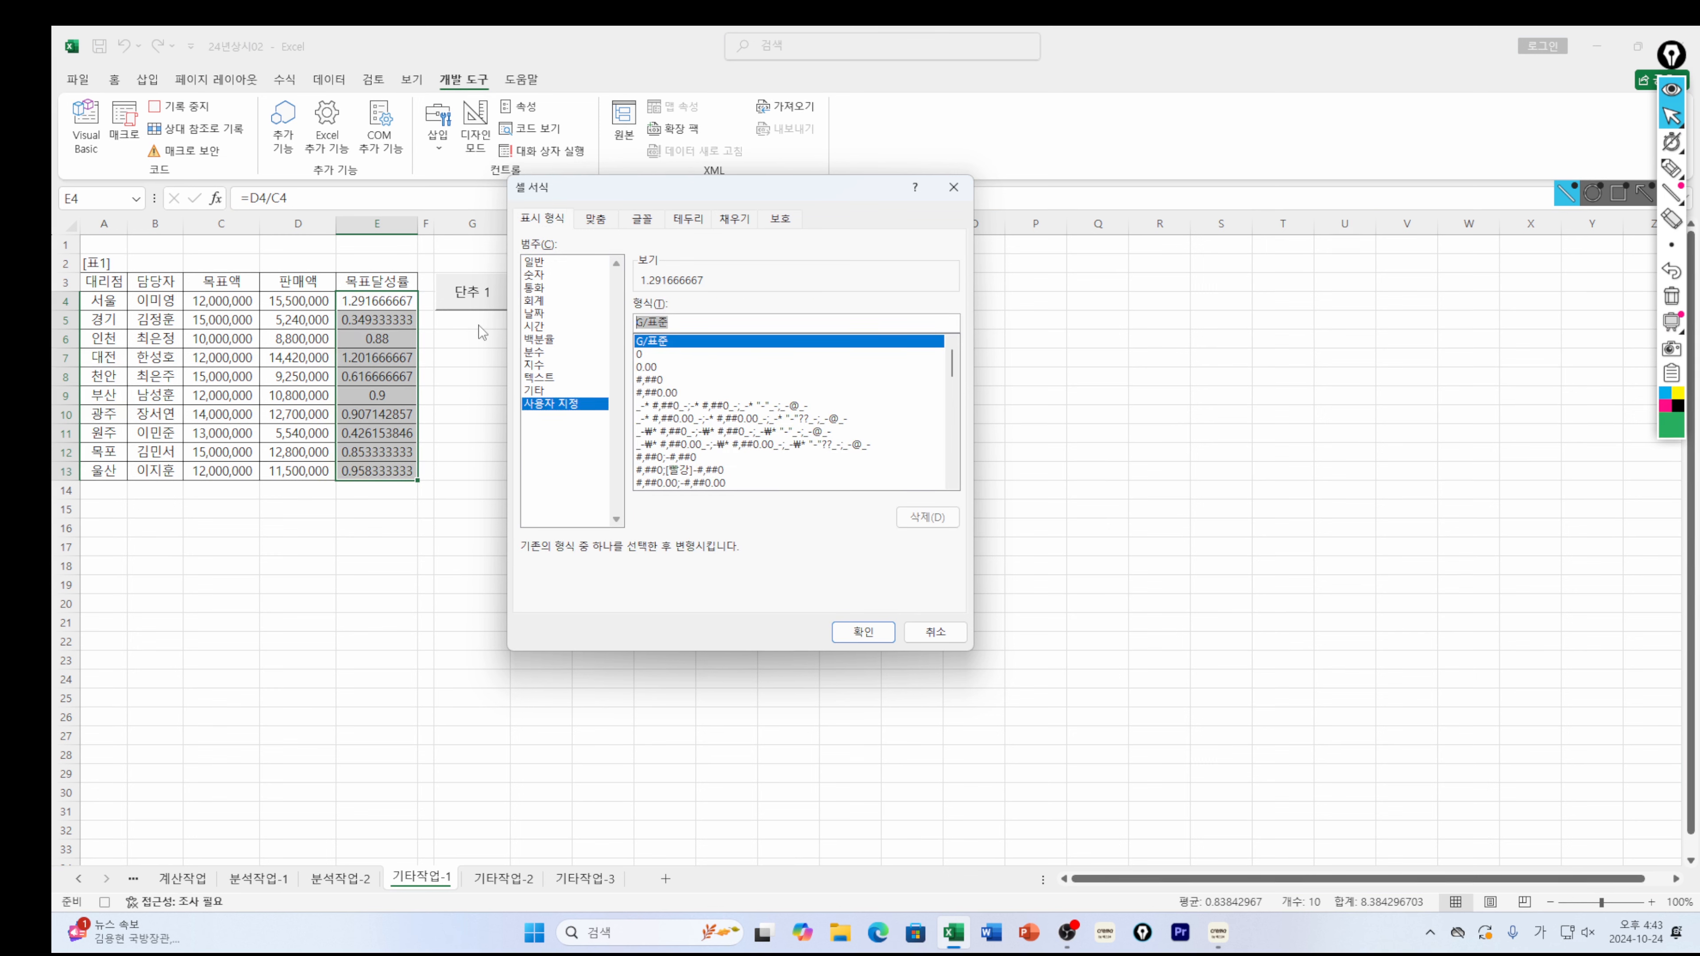
pyautogui.write('[>=1')
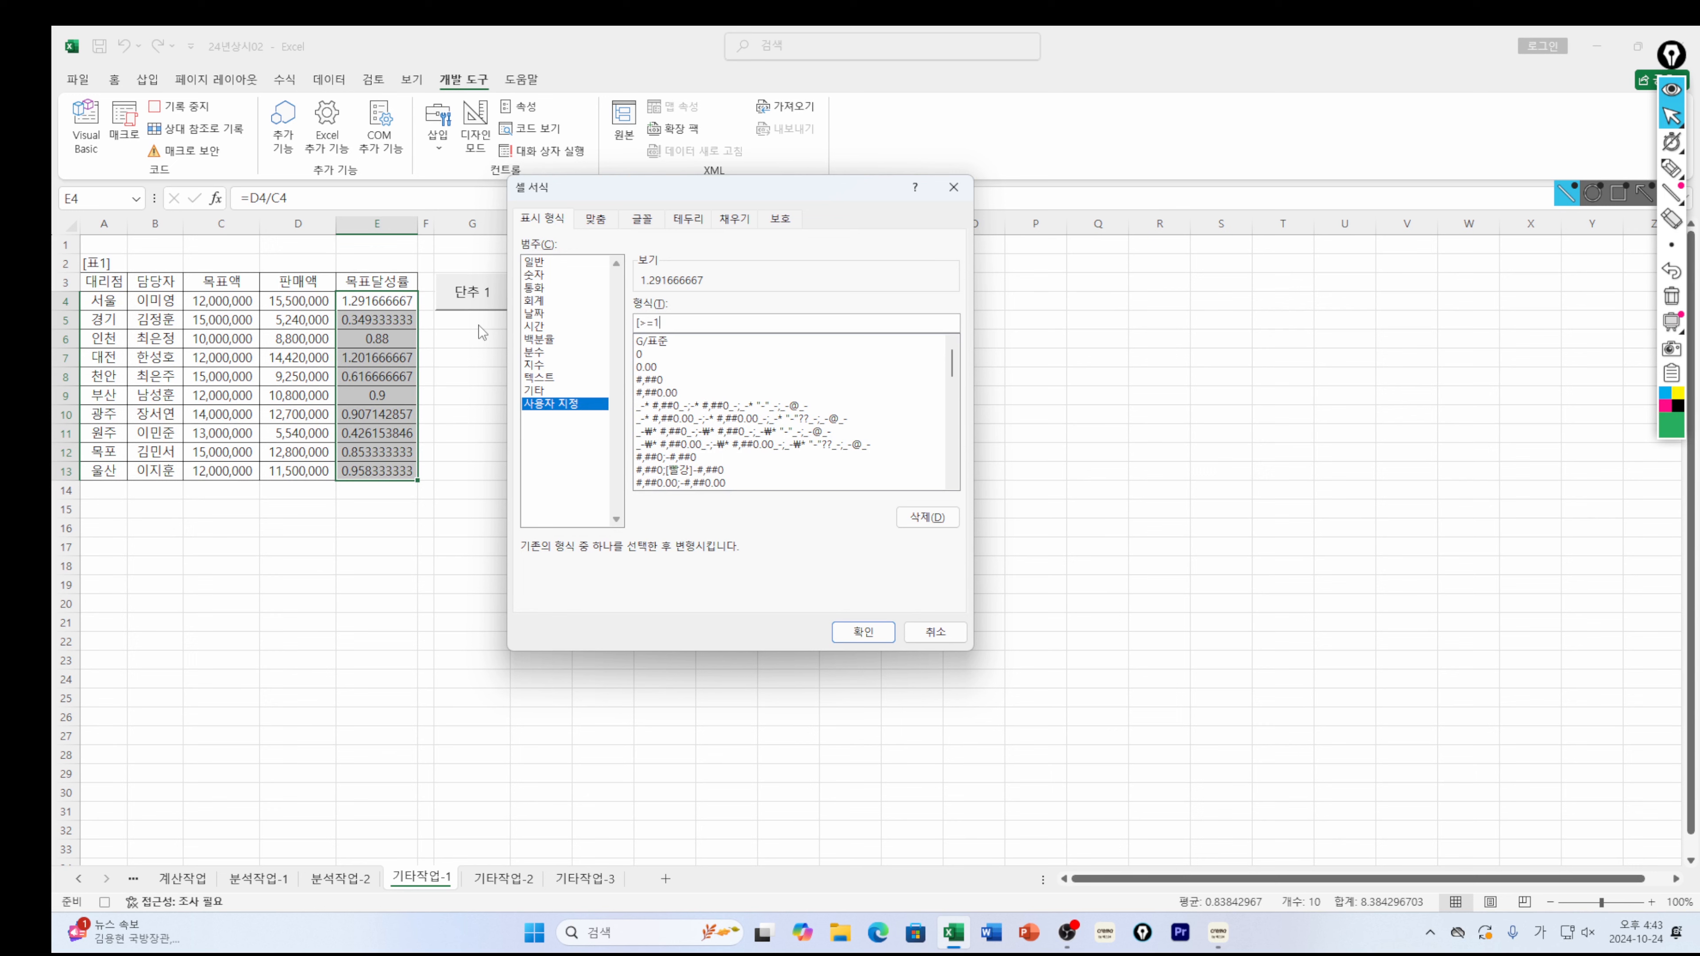
pyautogui.write(']"')
pyautogui.press('Hangul')
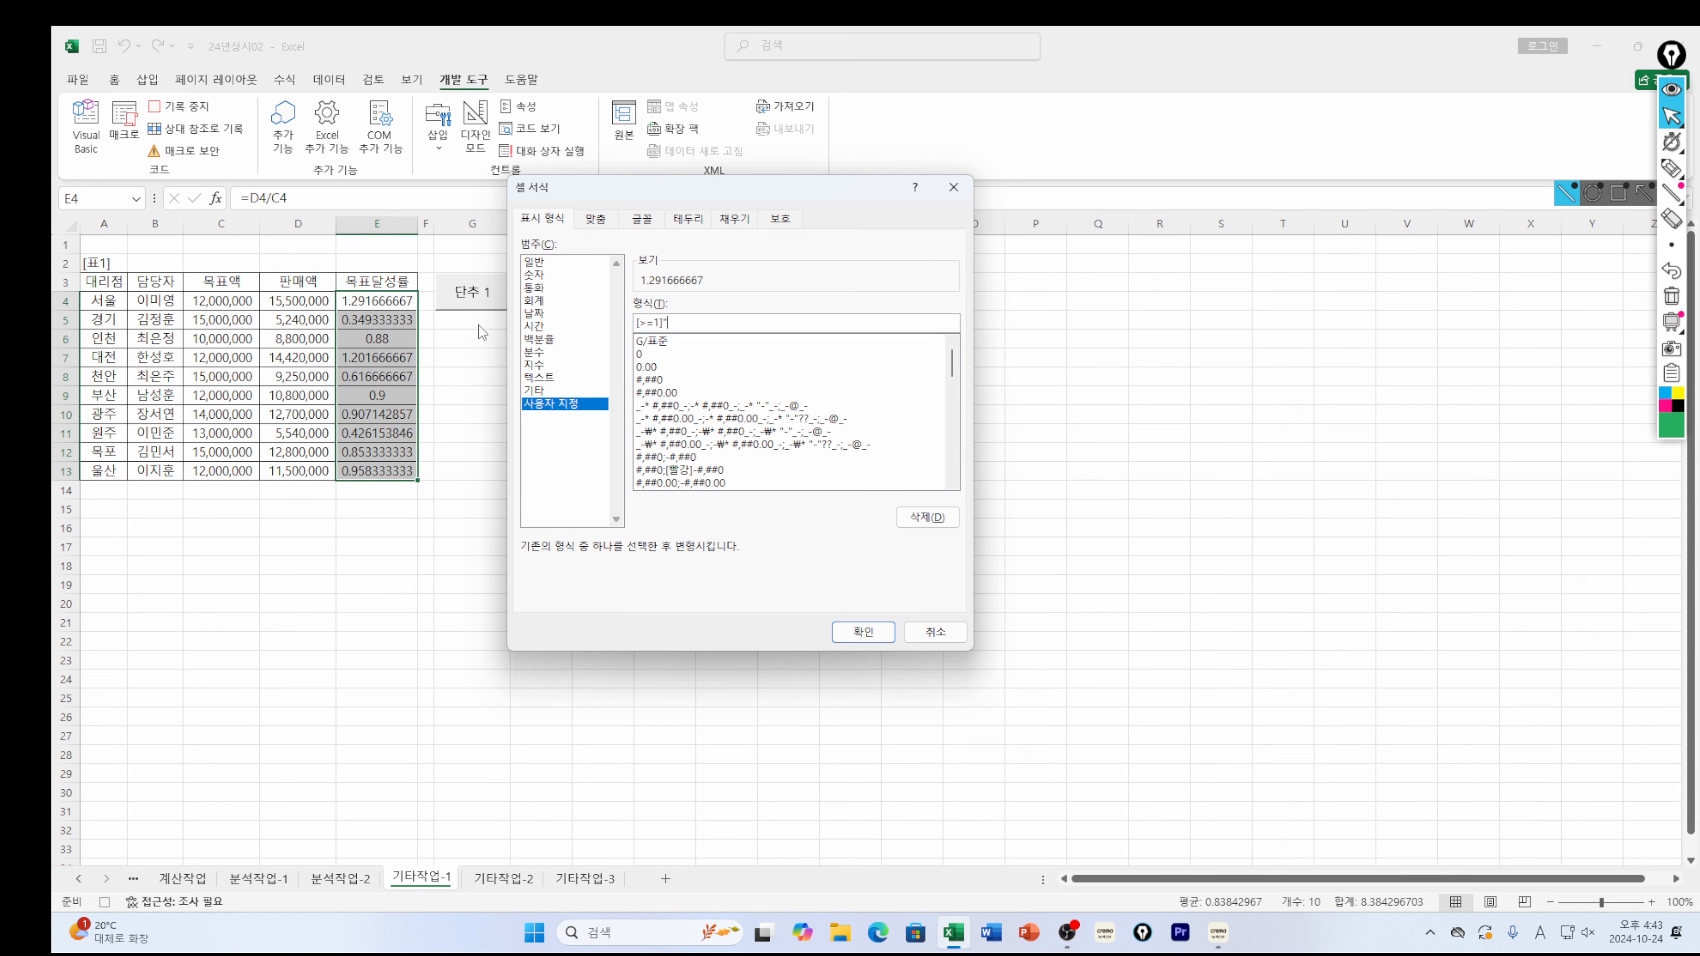
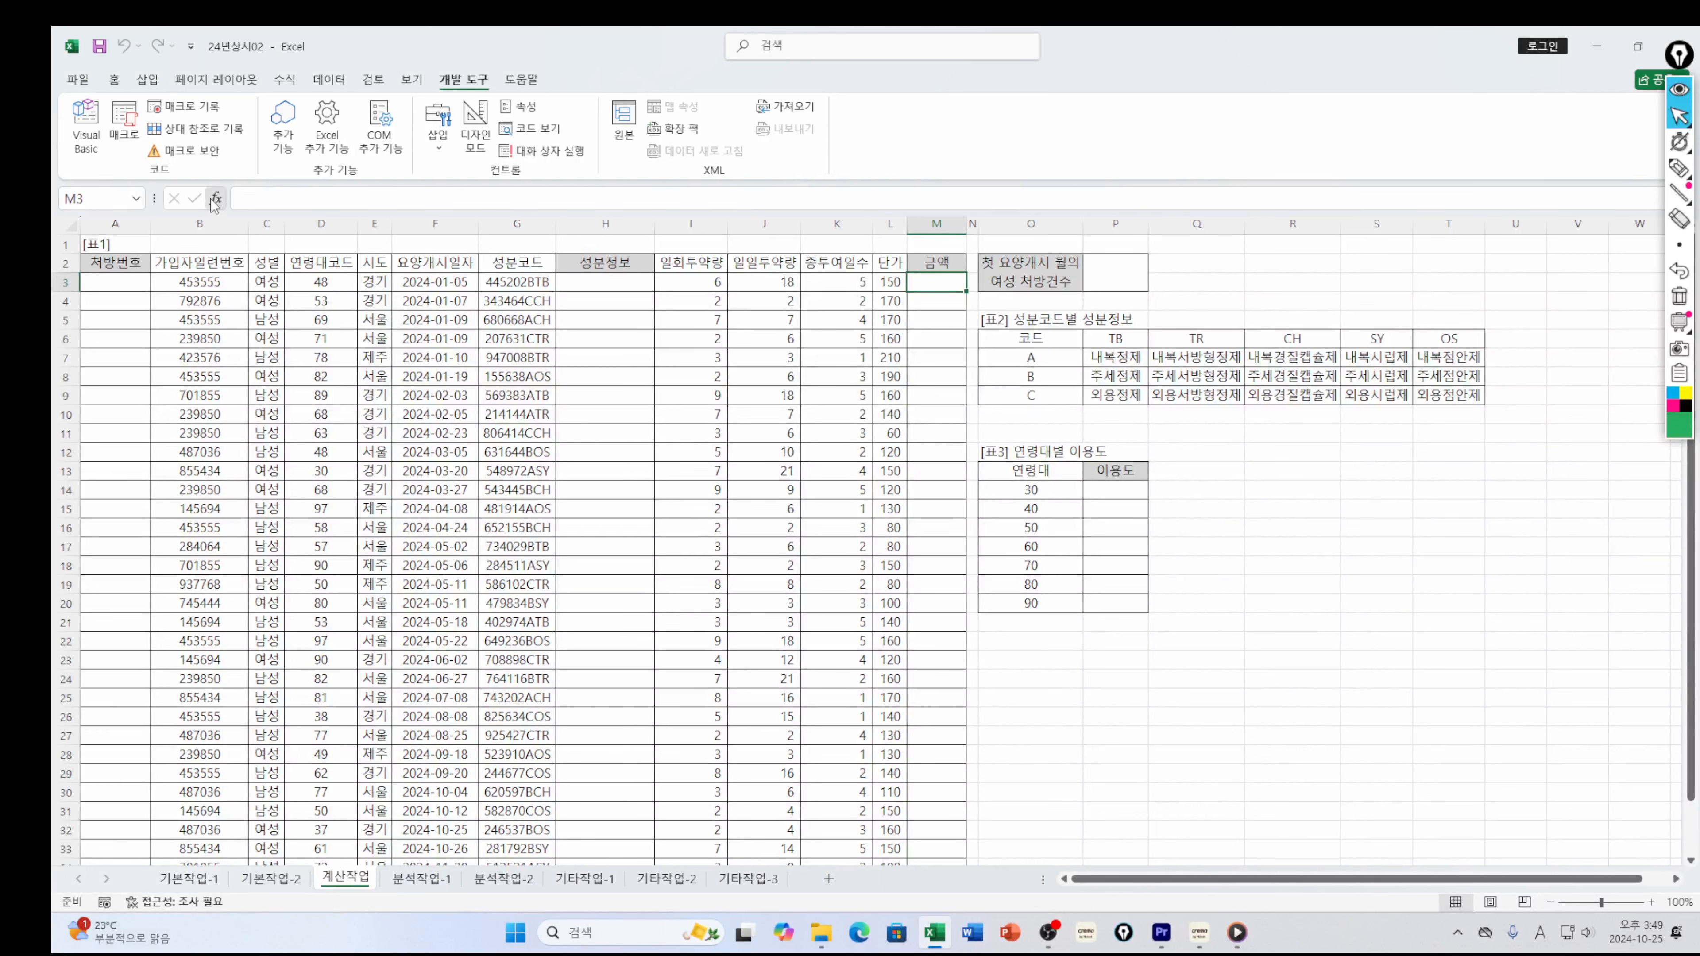
# Calculate 금액 in M3 of 계산작업 with the user-defined function fn금액, using E3, I3, J3, K3 and L3 as arguments
pyautogui.click(215, 199)
pyautogui.doubleClick(1055, 351)
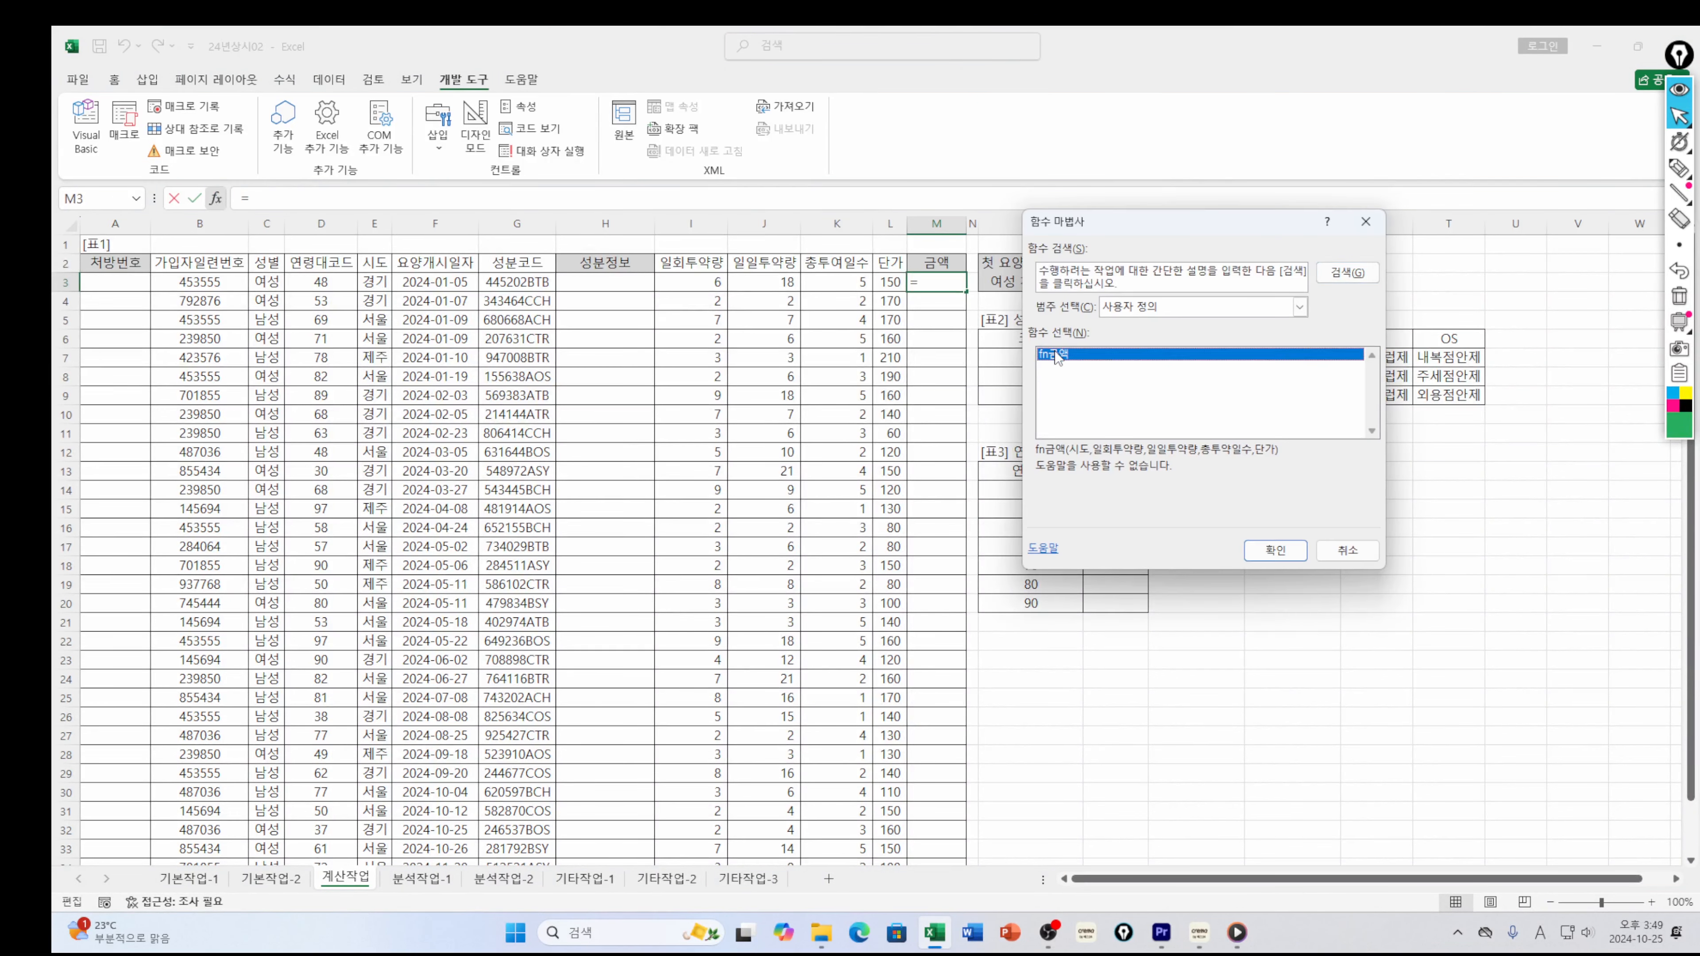
pyautogui.click(379, 283)
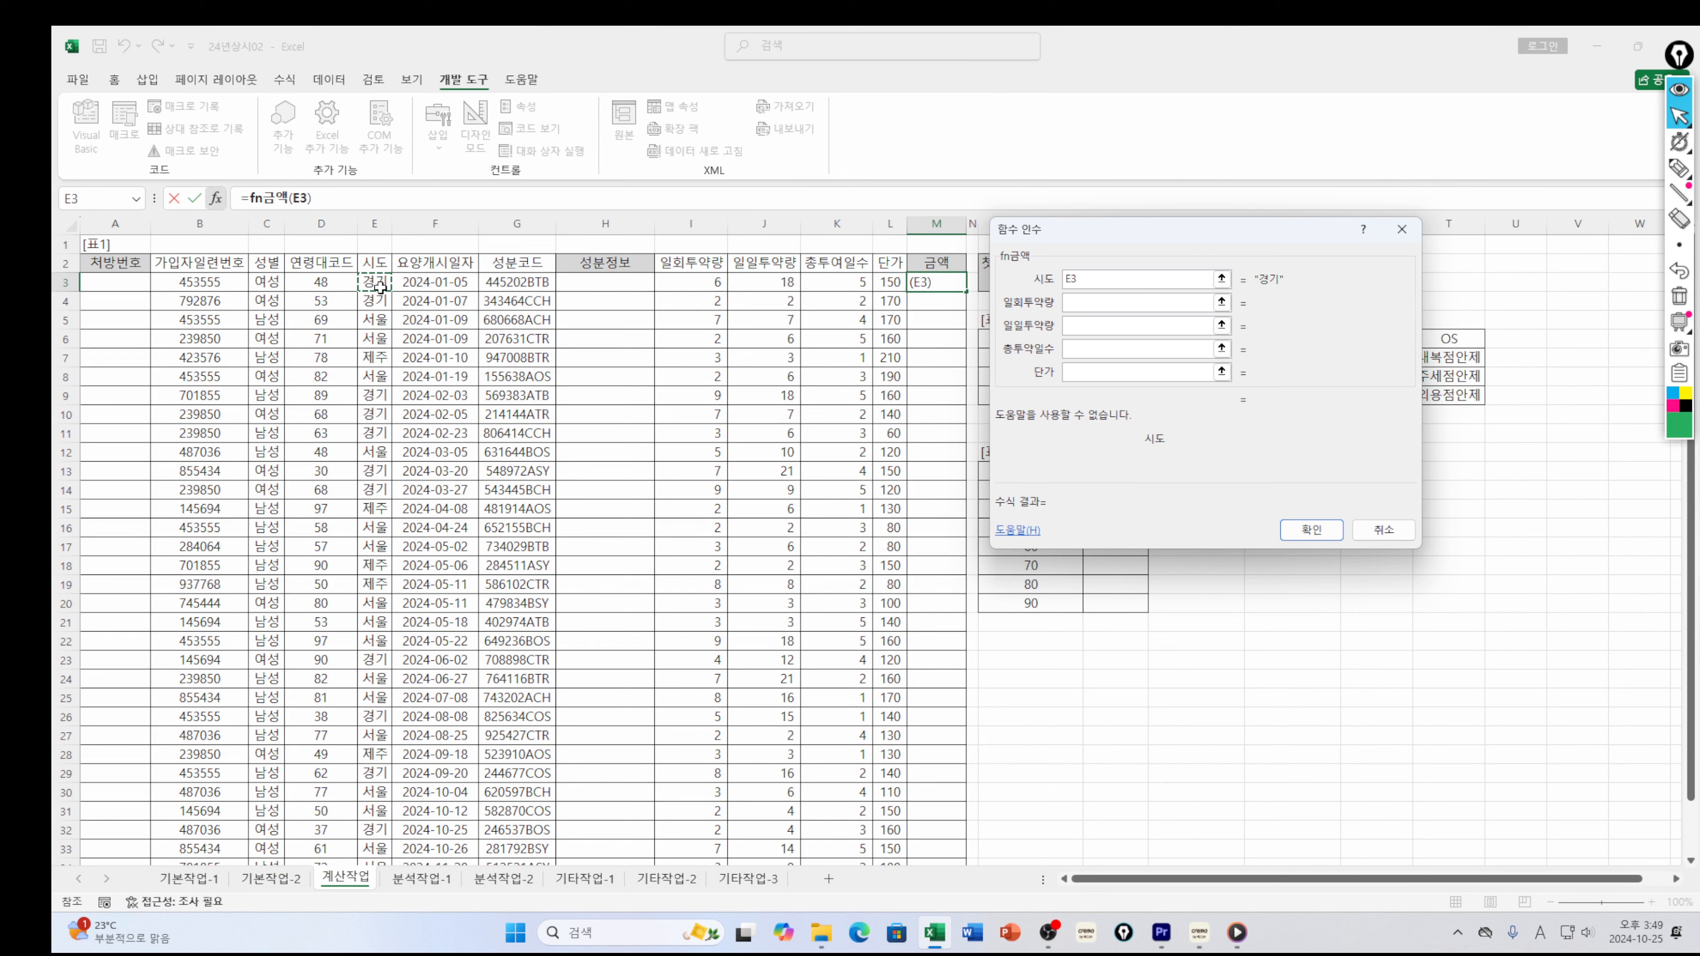
pyautogui.press('Tab')
pyautogui.click(702, 285)
pyautogui.press('Tab')
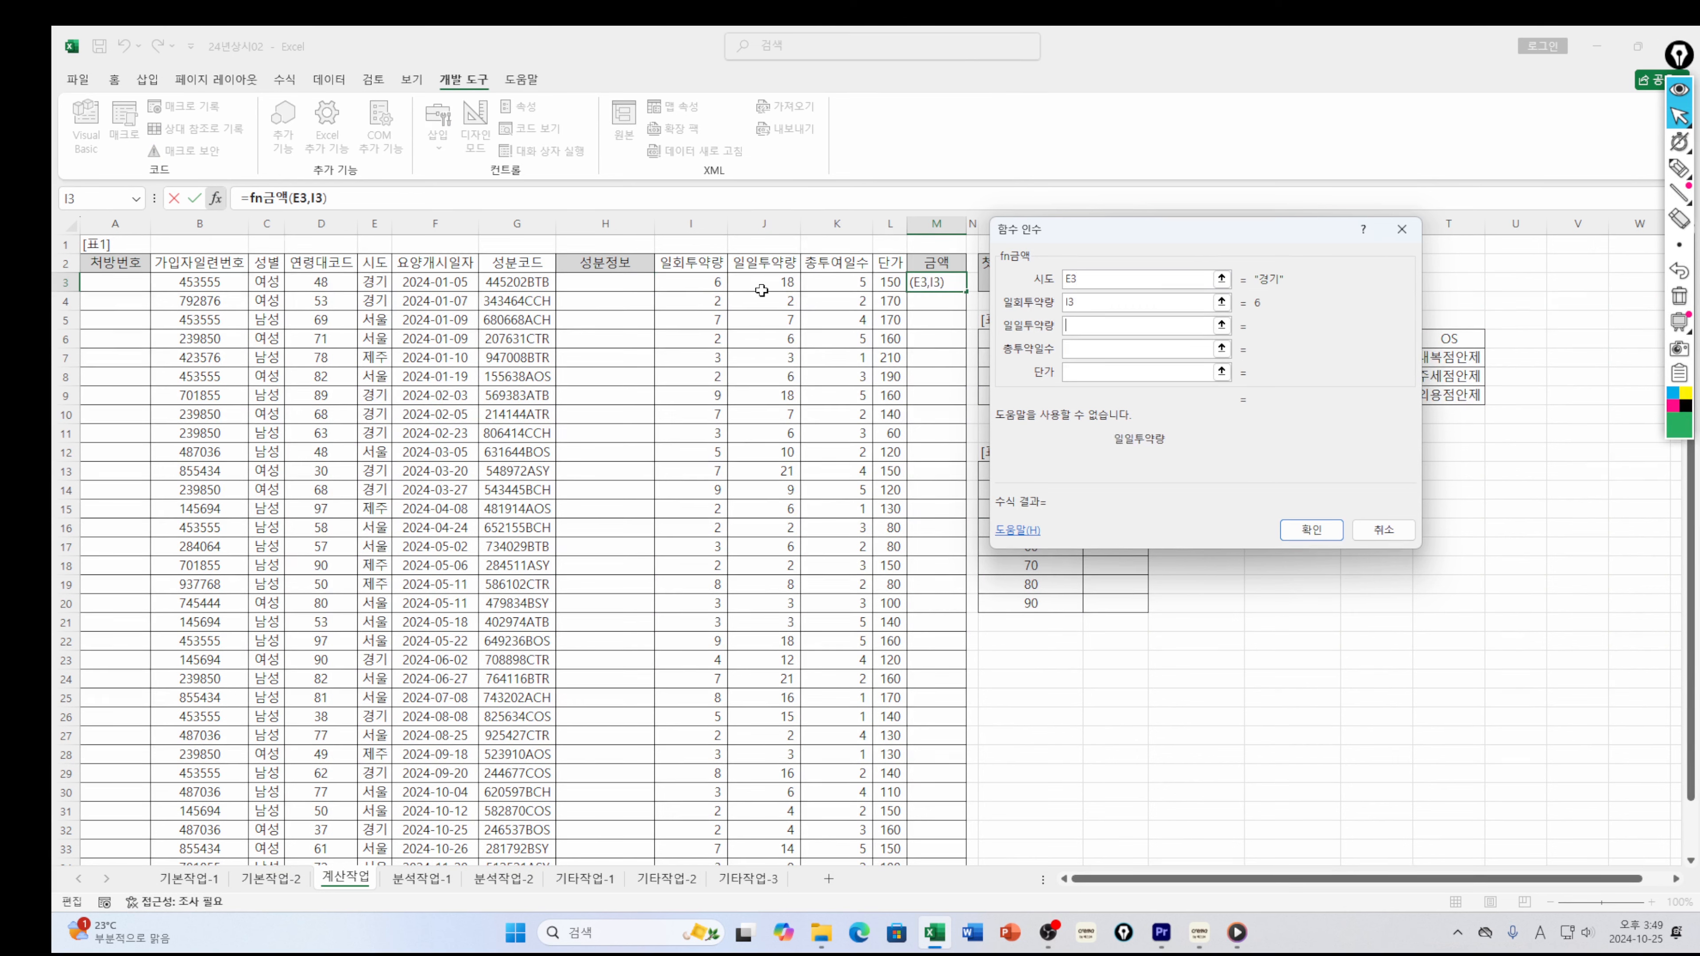
pyautogui.click(764, 283)
pyautogui.press('Tab')
pyautogui.click(830, 284)
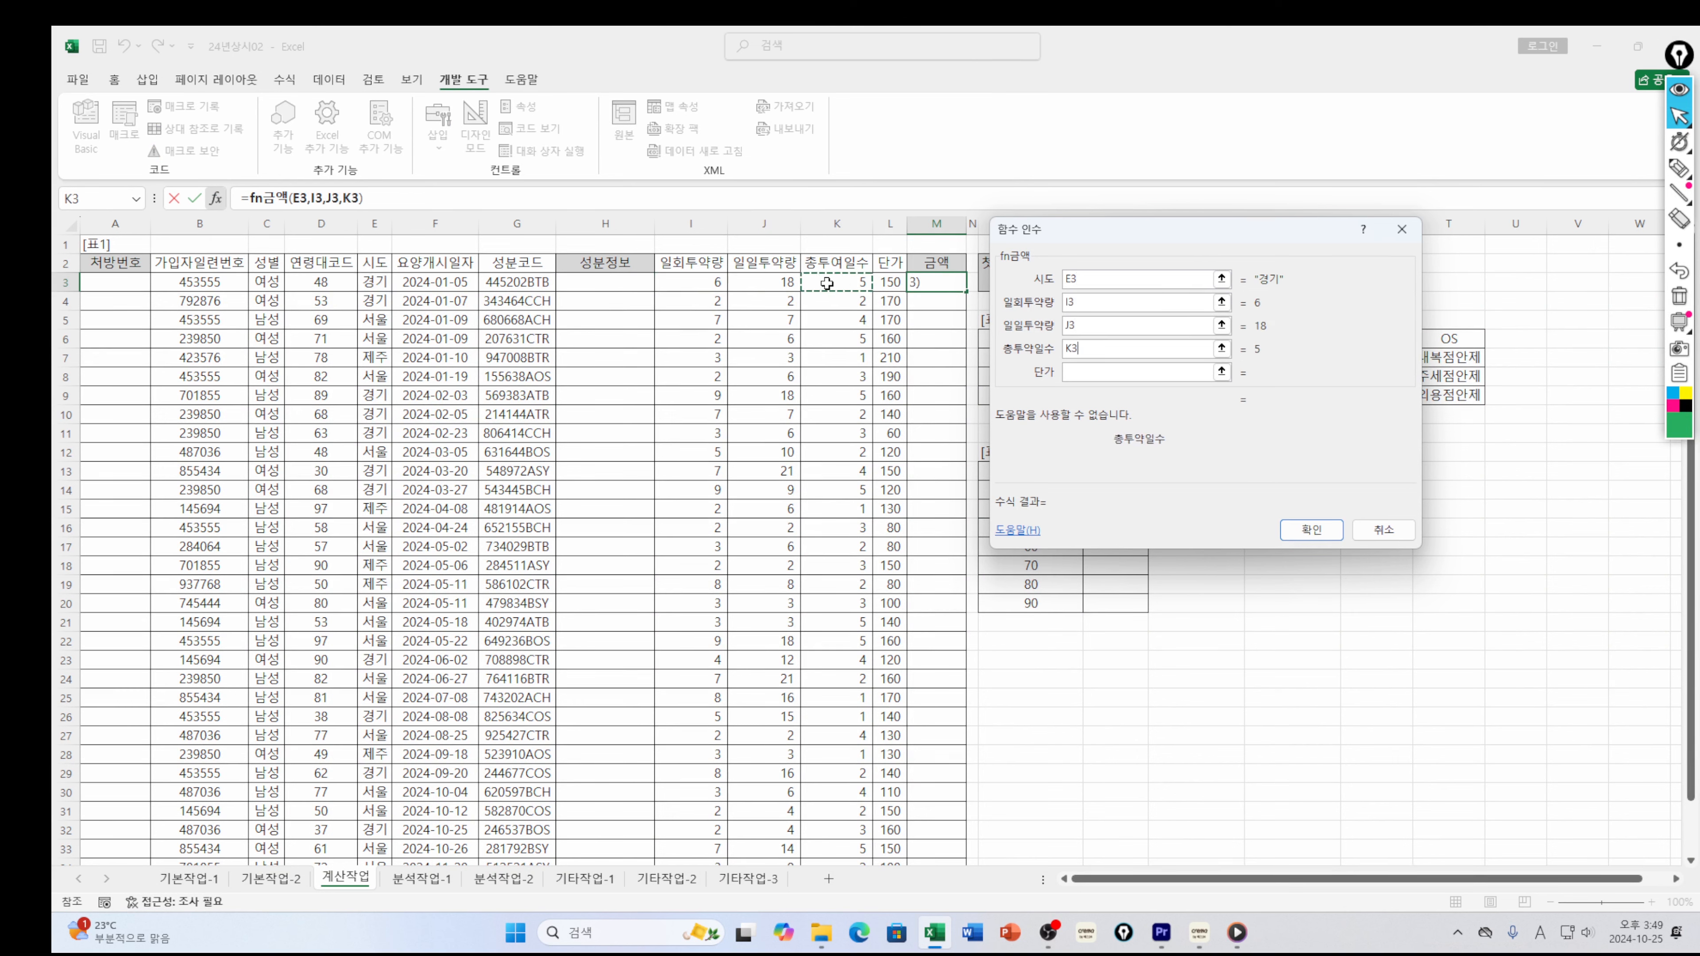
pyautogui.press('Tab')
pyautogui.click(888, 282)
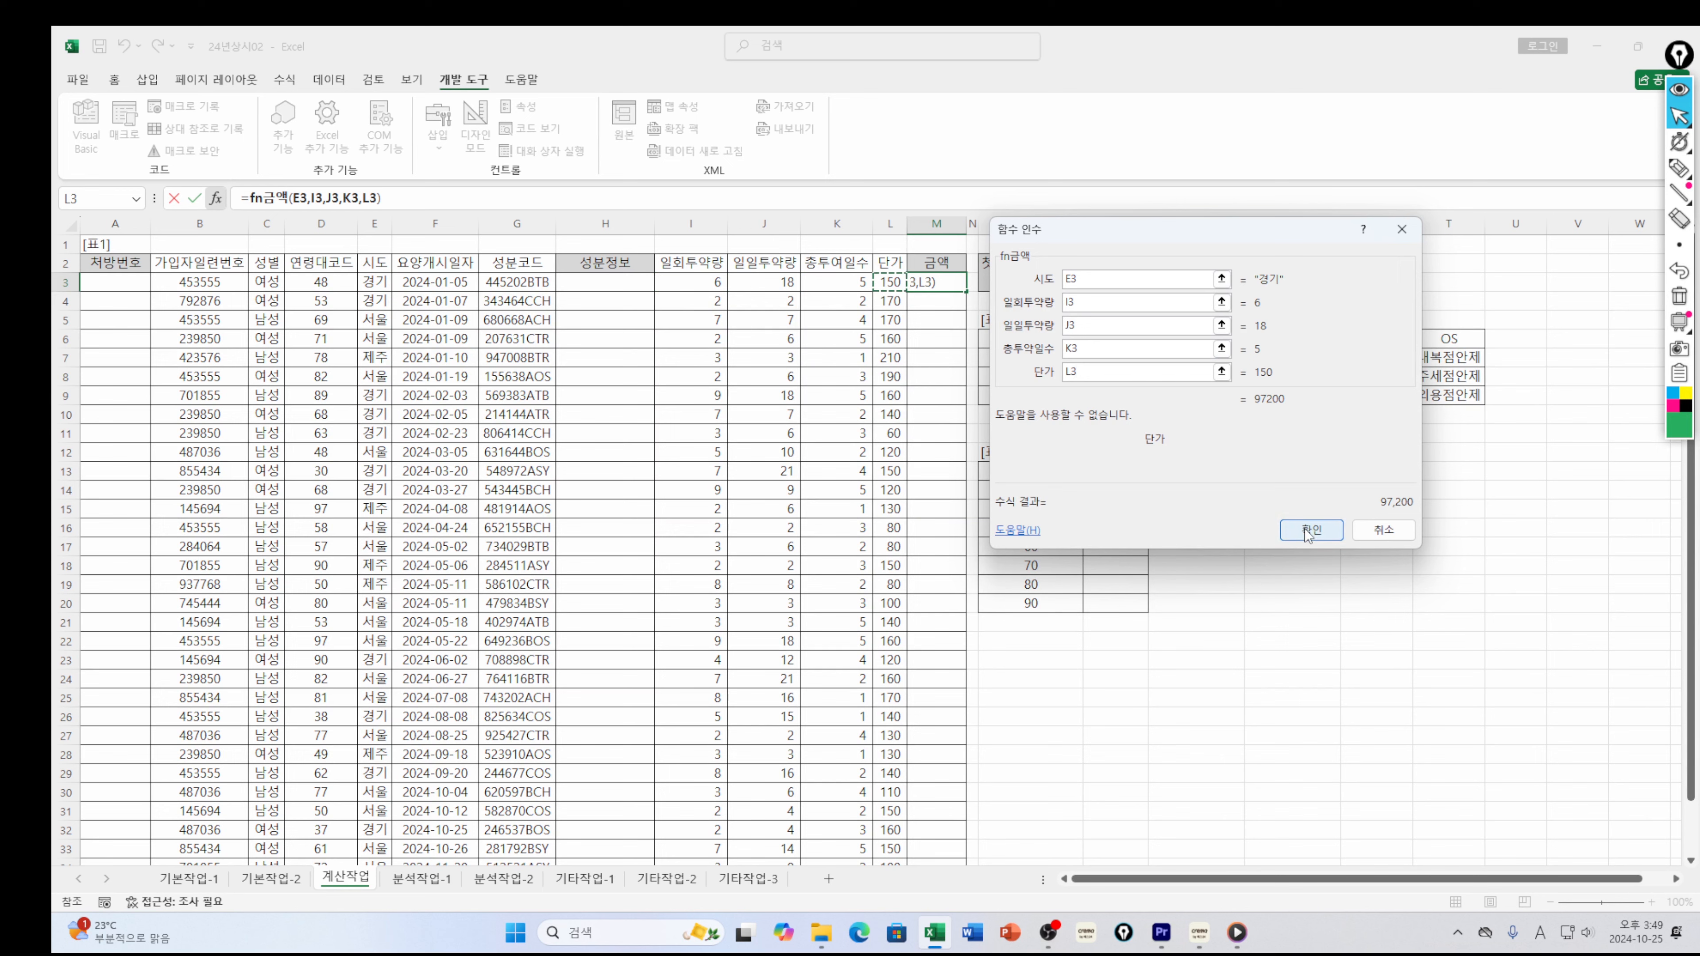
pyautogui.click(1310, 529)
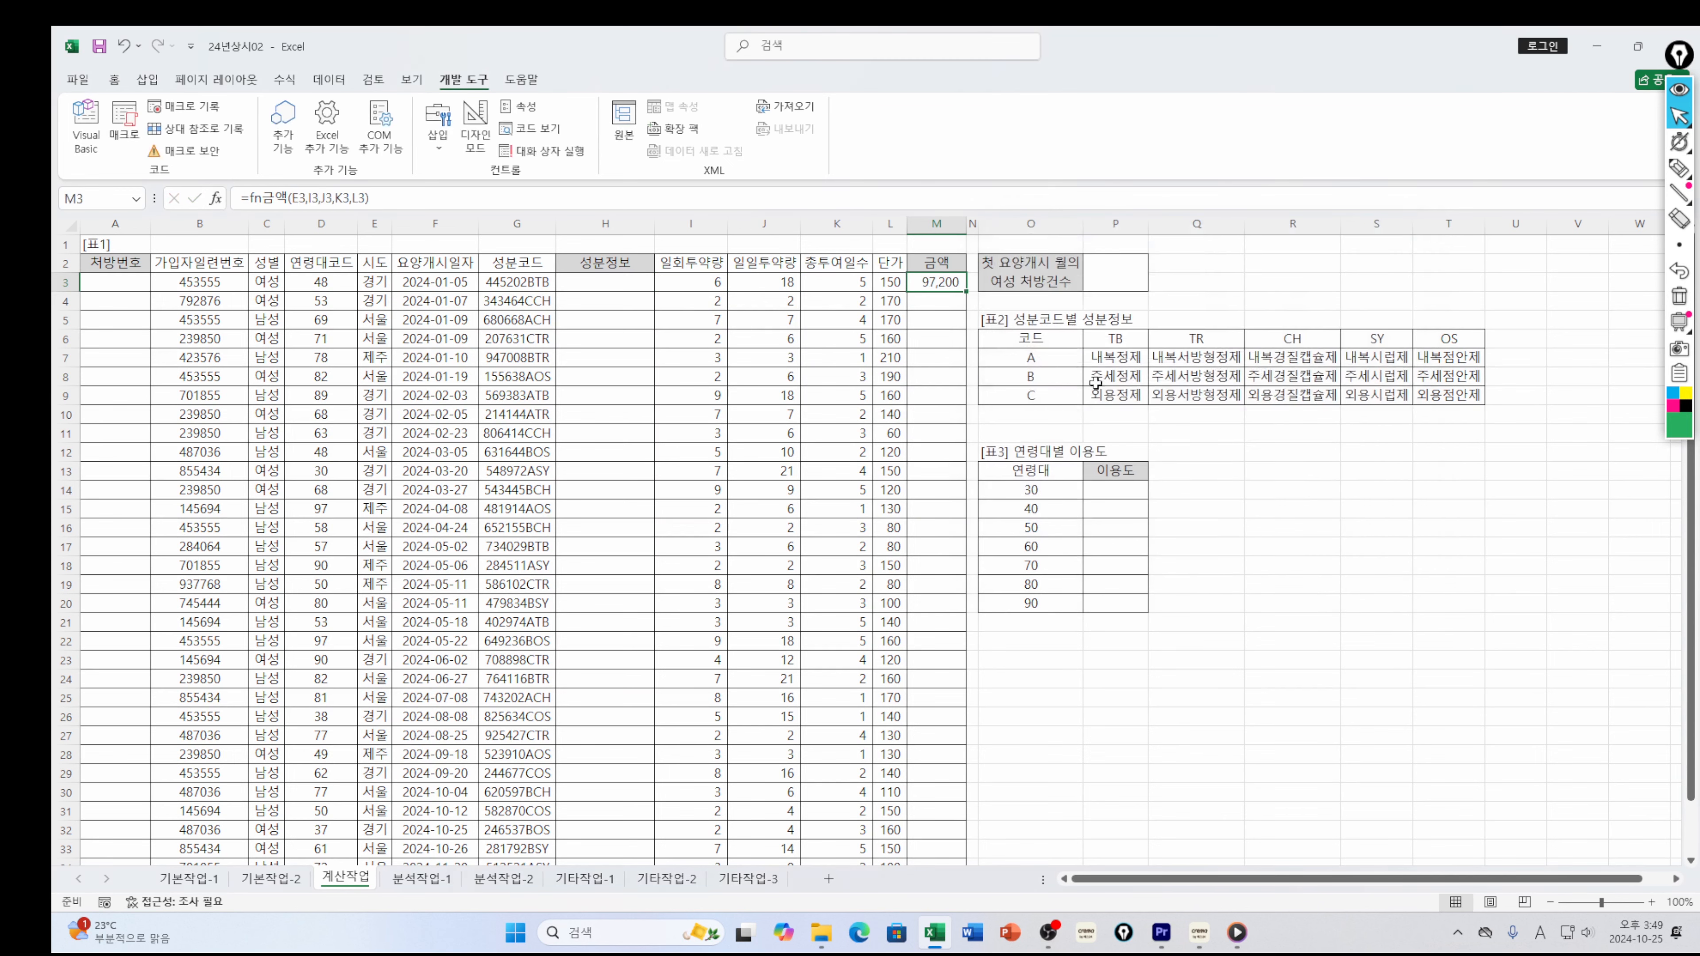
# Fill the fn금액 formula from M3 down to M35 and check the copied formulas in the 금액 column
pyautogui.doubleClick(967, 292)
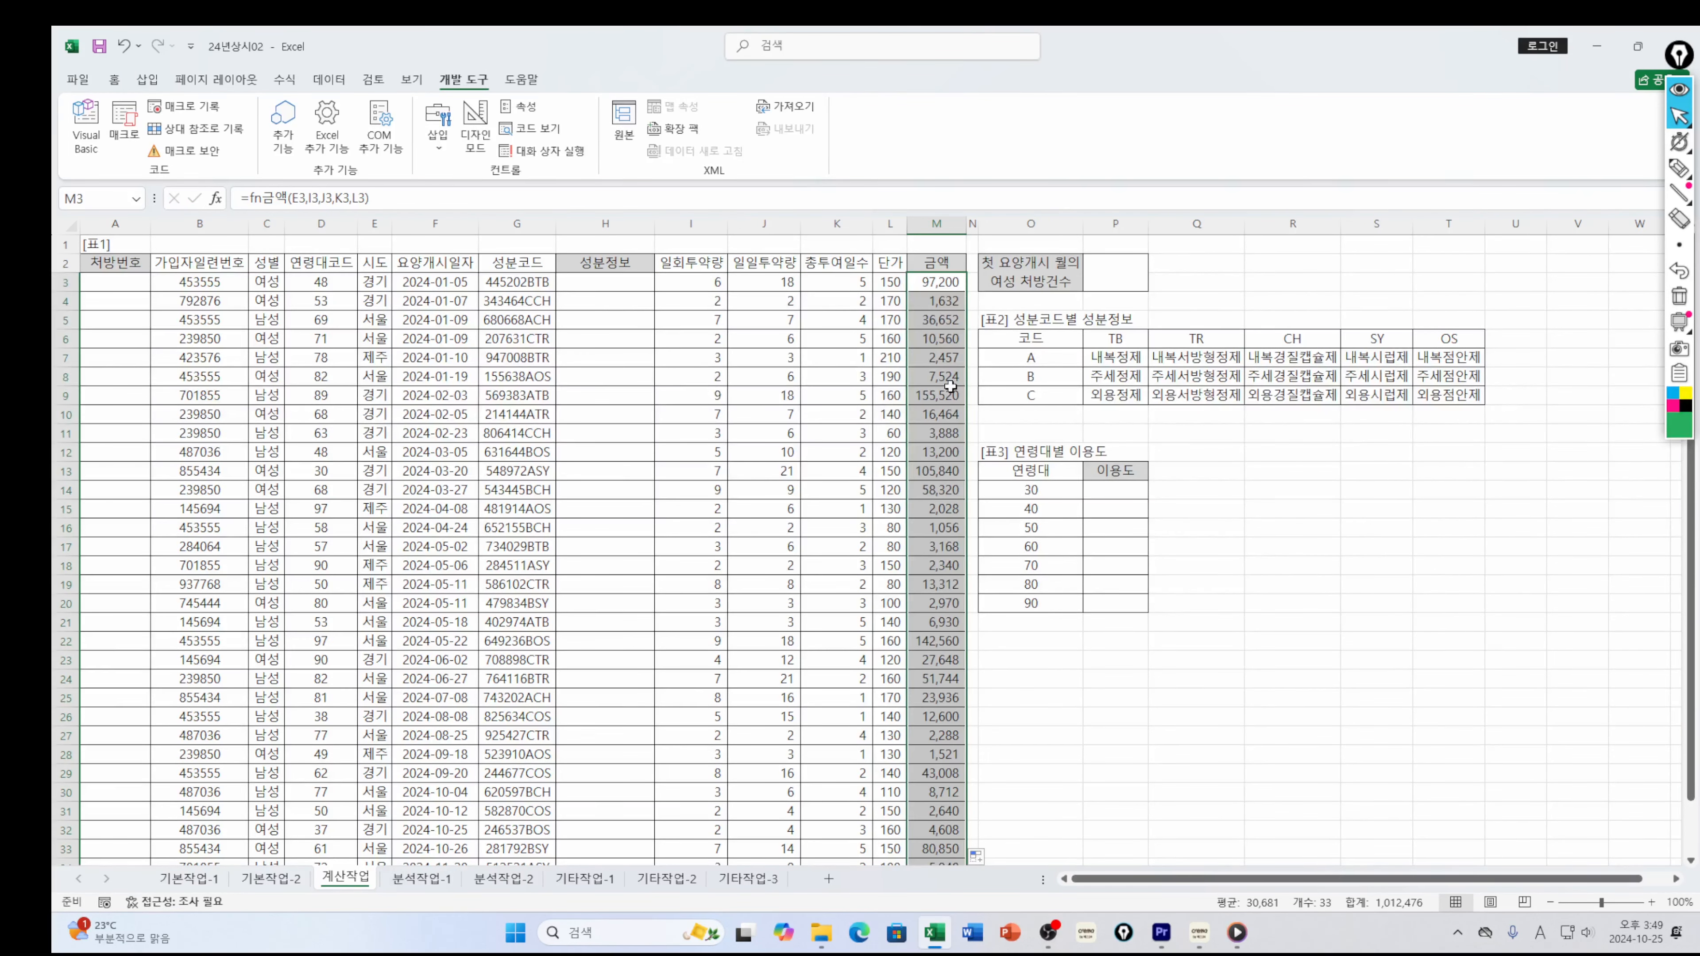
pyautogui.click(948, 486)
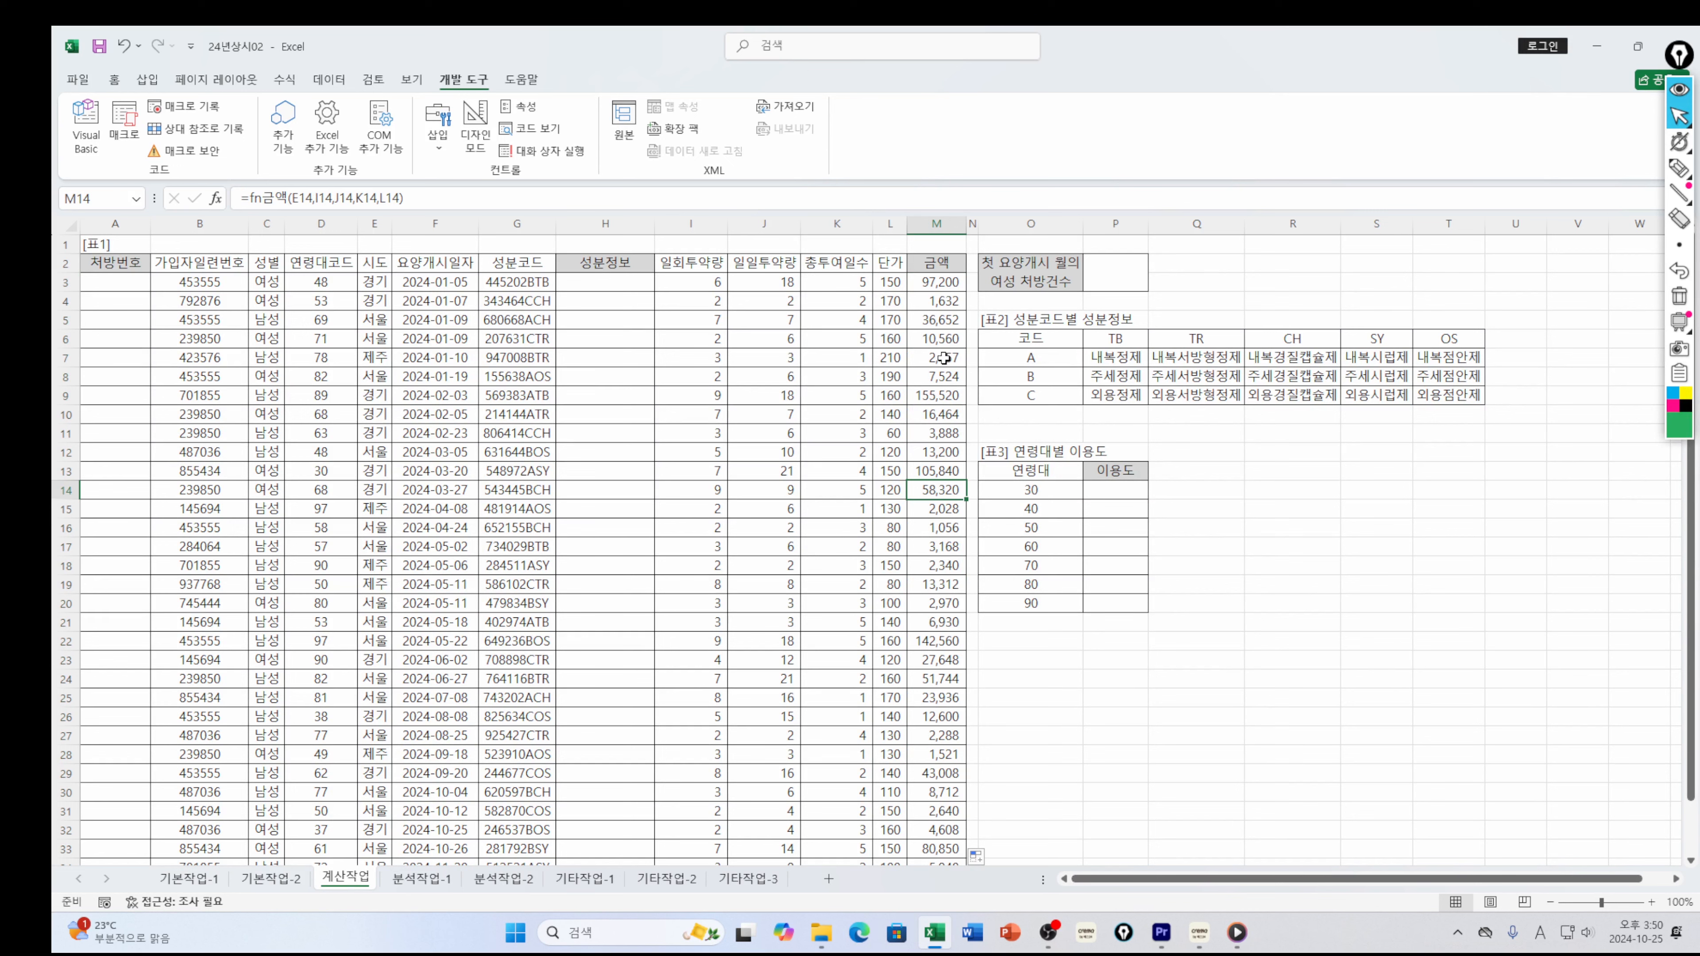
pyautogui.click(932, 286)
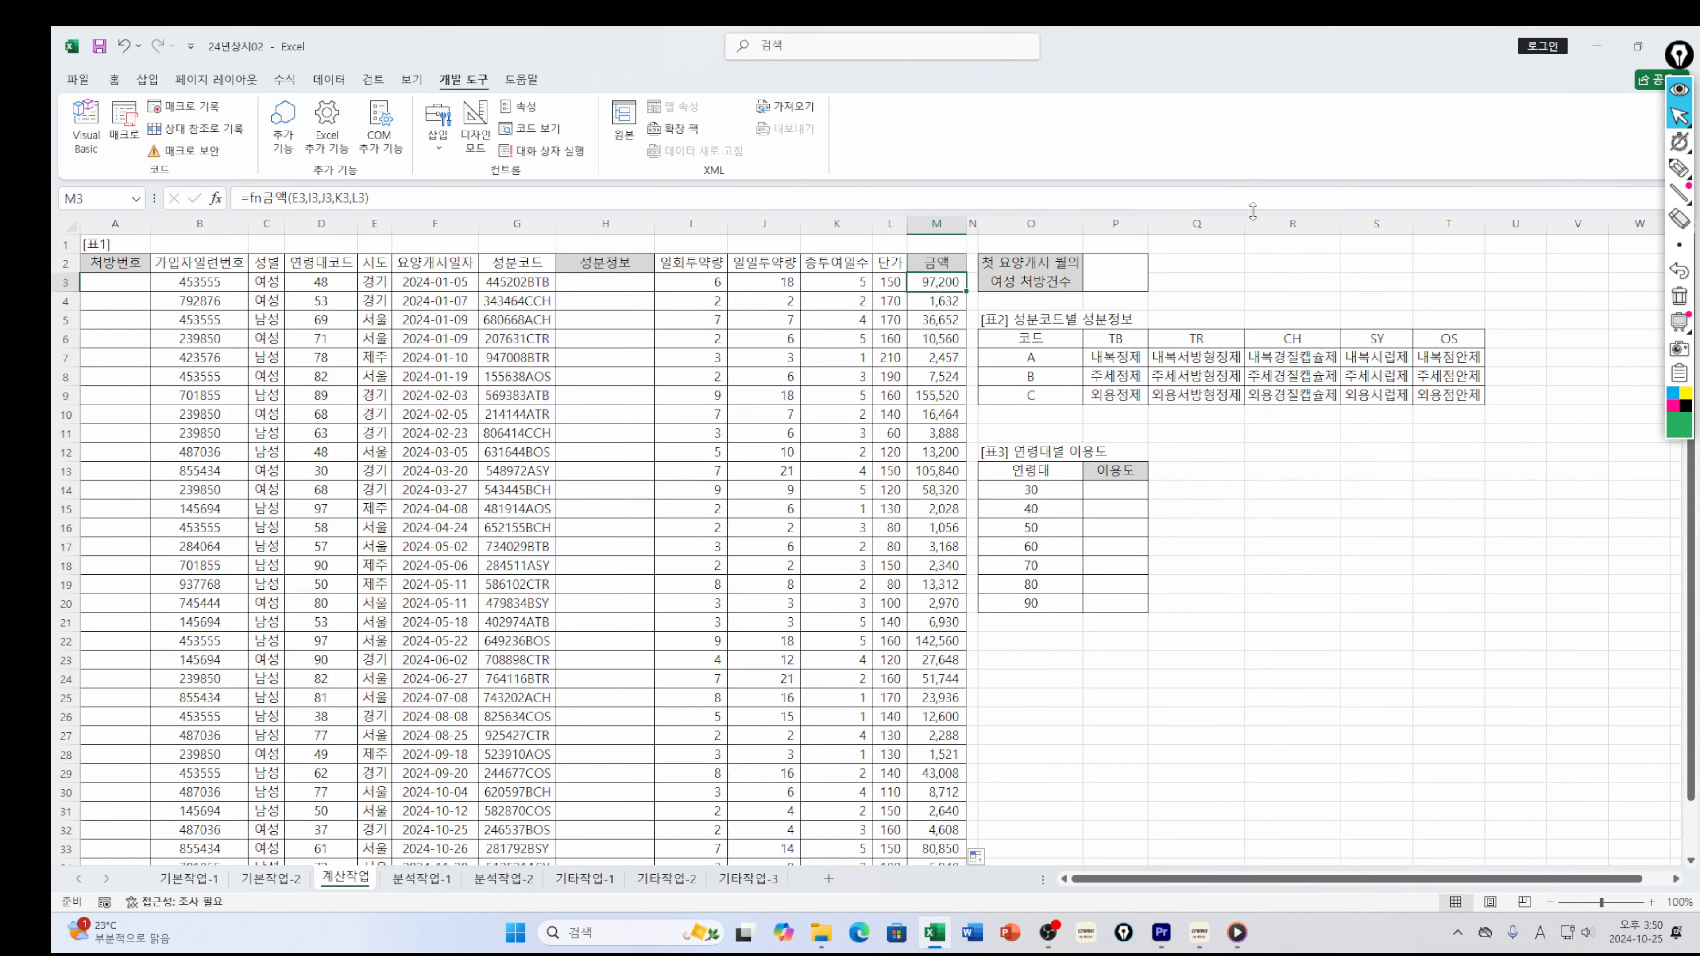
# Switch to the exam e-book and go back to the 문제 2 계산작업 instructions for the 처방번호 formula
pyautogui.click(1201, 935)
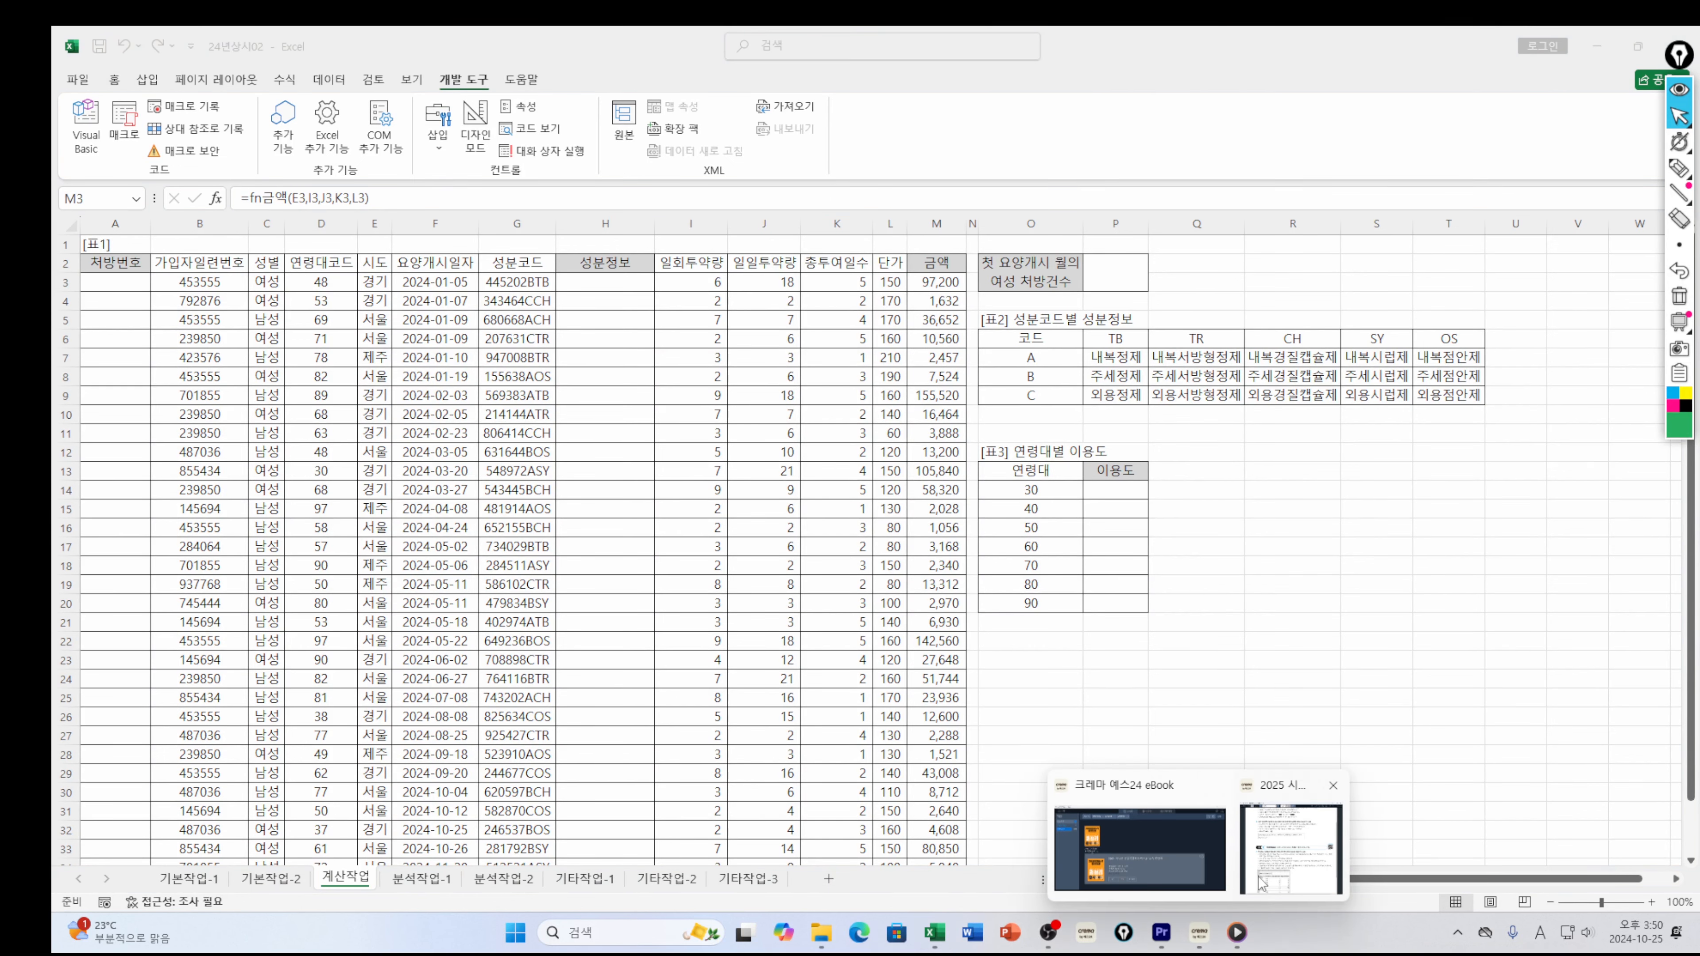
pyautogui.click(1291, 849)
pyautogui.scroll(1, 959, 455)
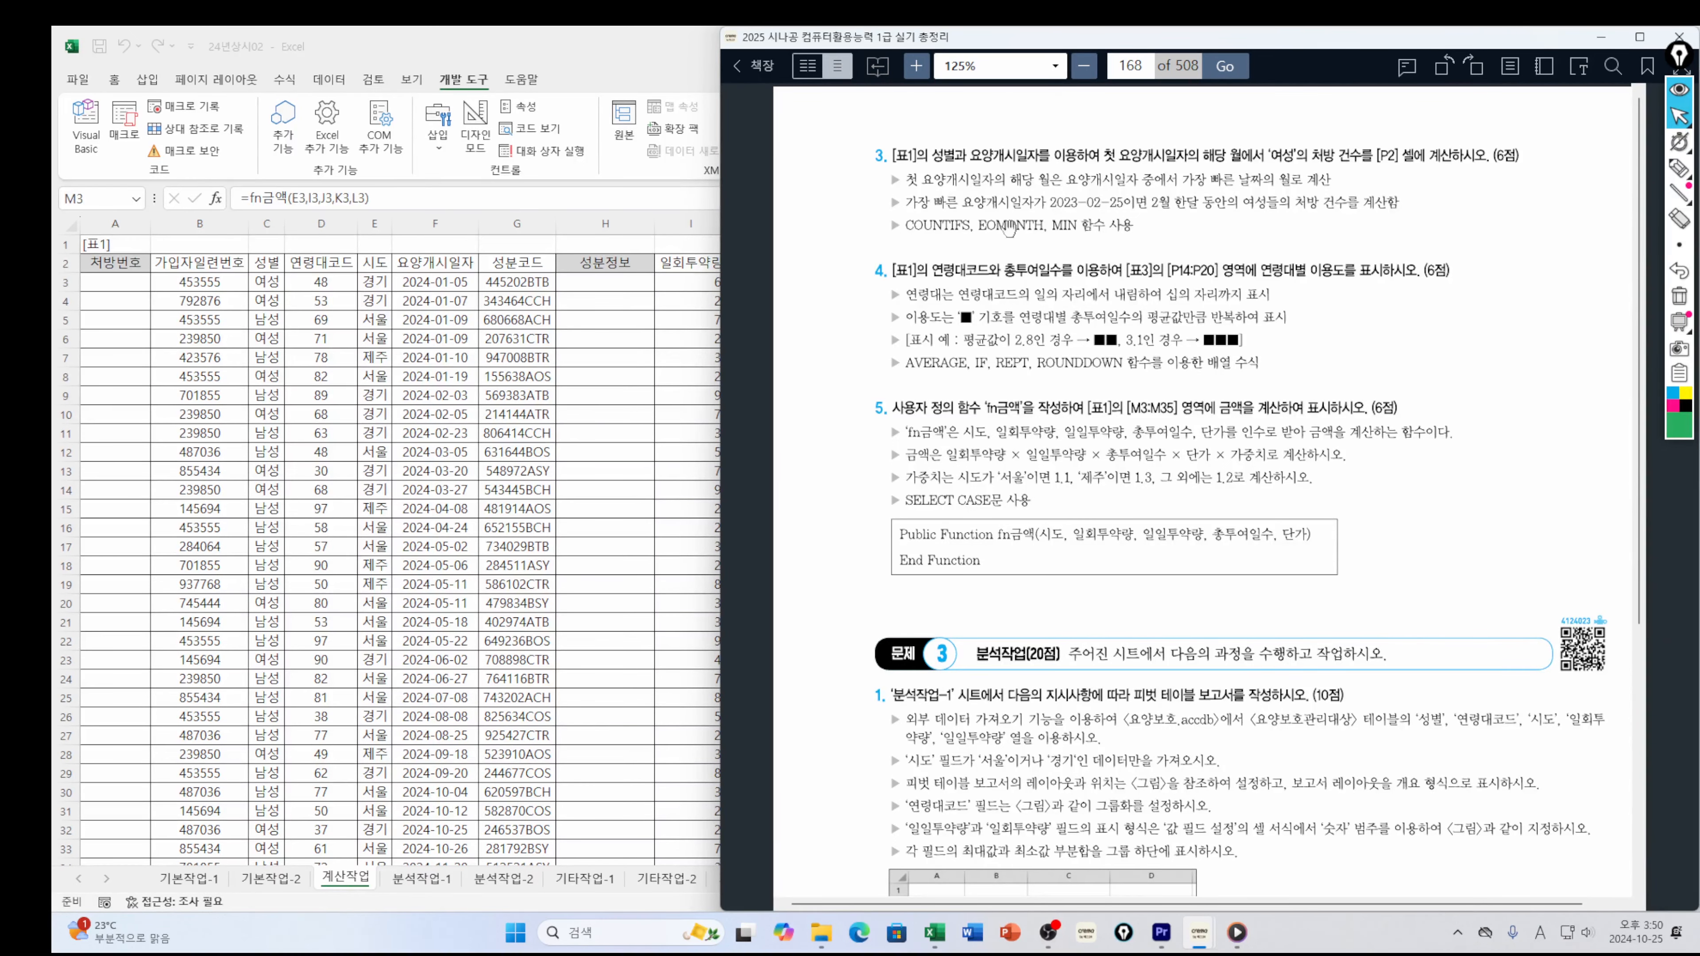
pyautogui.scroll(3, 1179, 226)
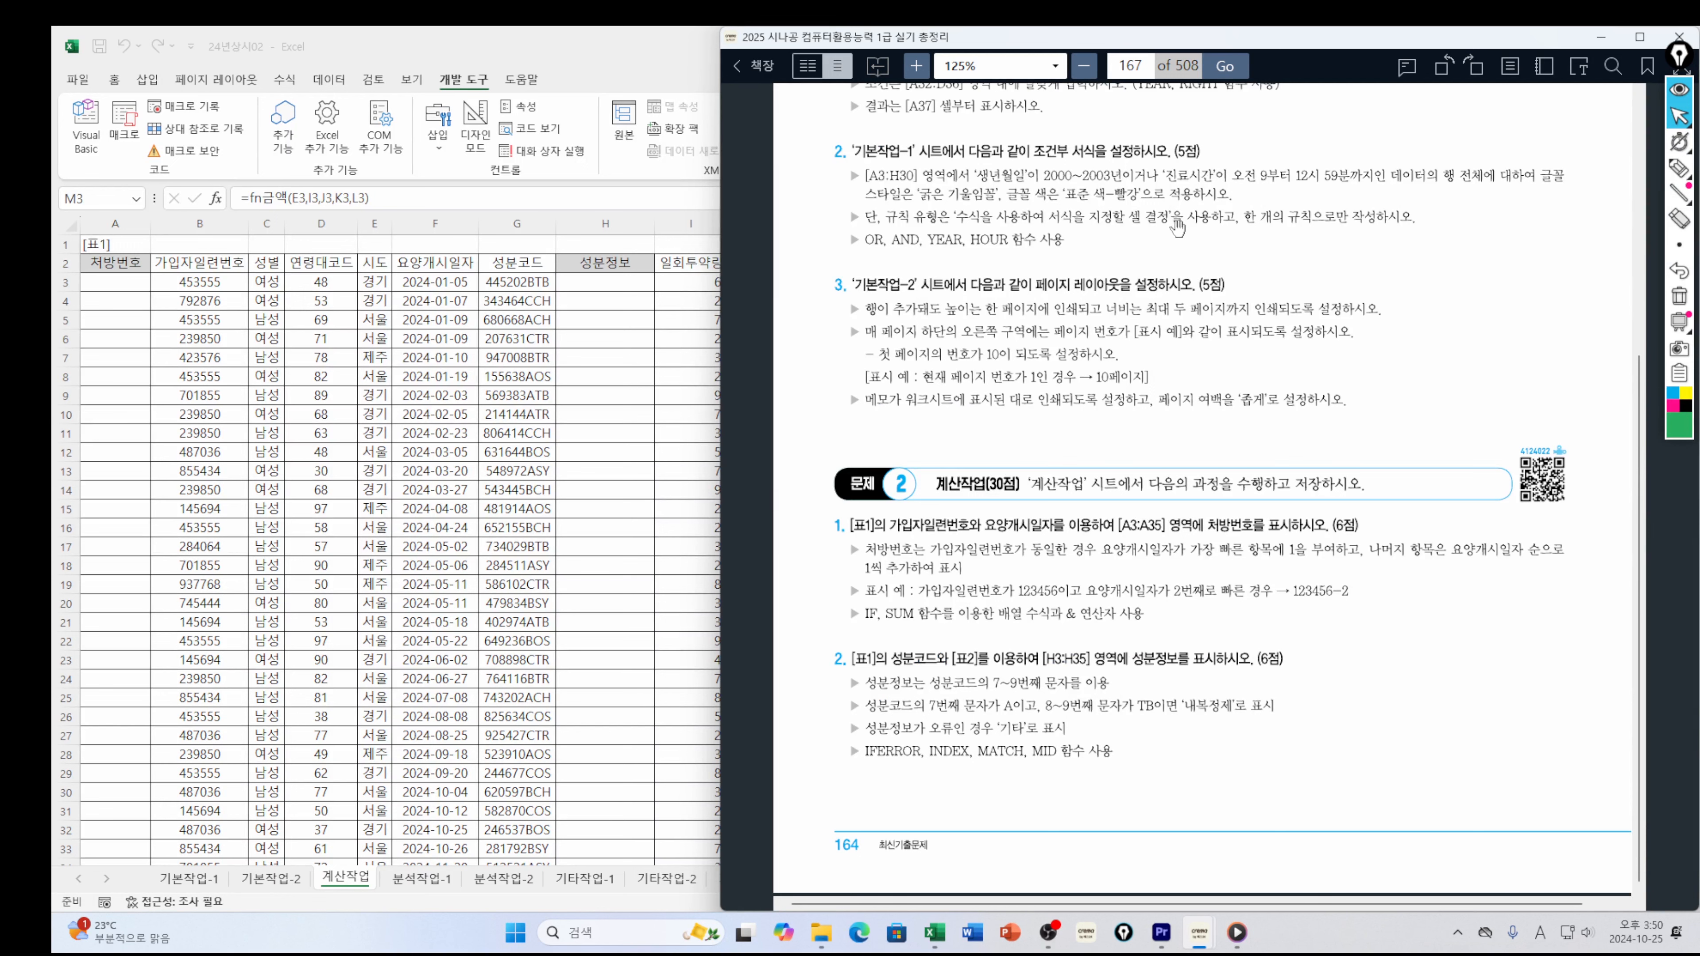
pyautogui.scroll(1, 1042, 242)
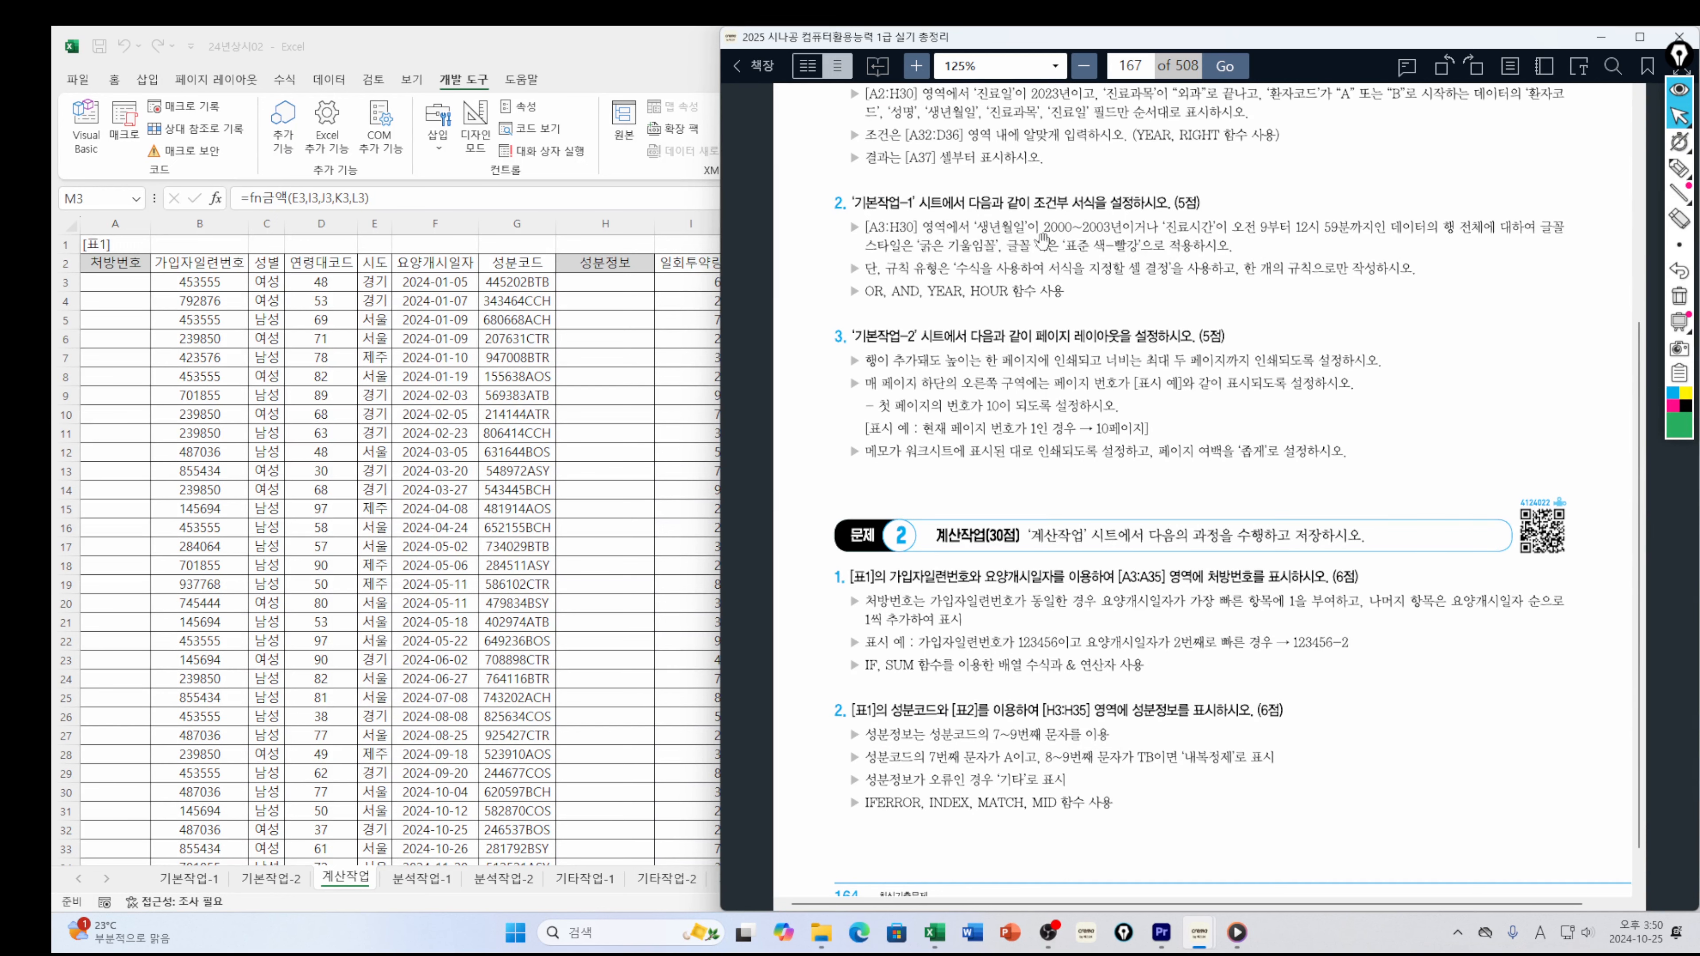
pyautogui.scroll(1, 1043, 241)
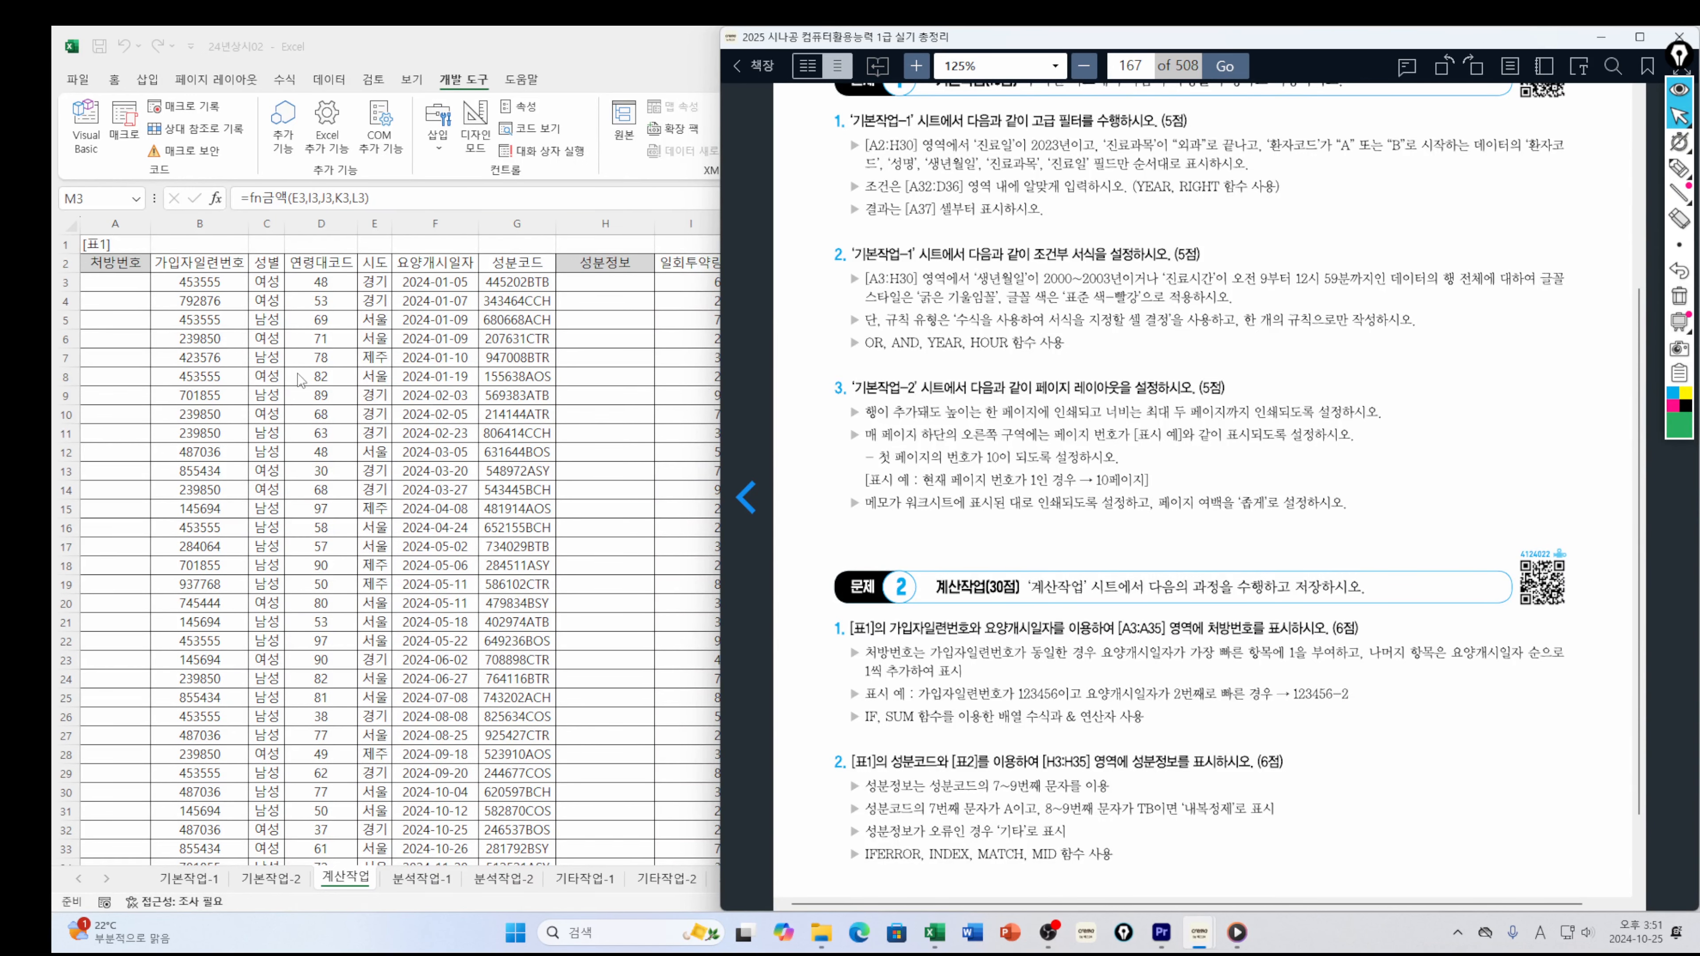
# Return to the 계산작업 sheet and review the empty 처방번호 and 이용도 answer ranges, finishing on cell A3
pyautogui.click(102, 281)
pyautogui.click(106, 284)
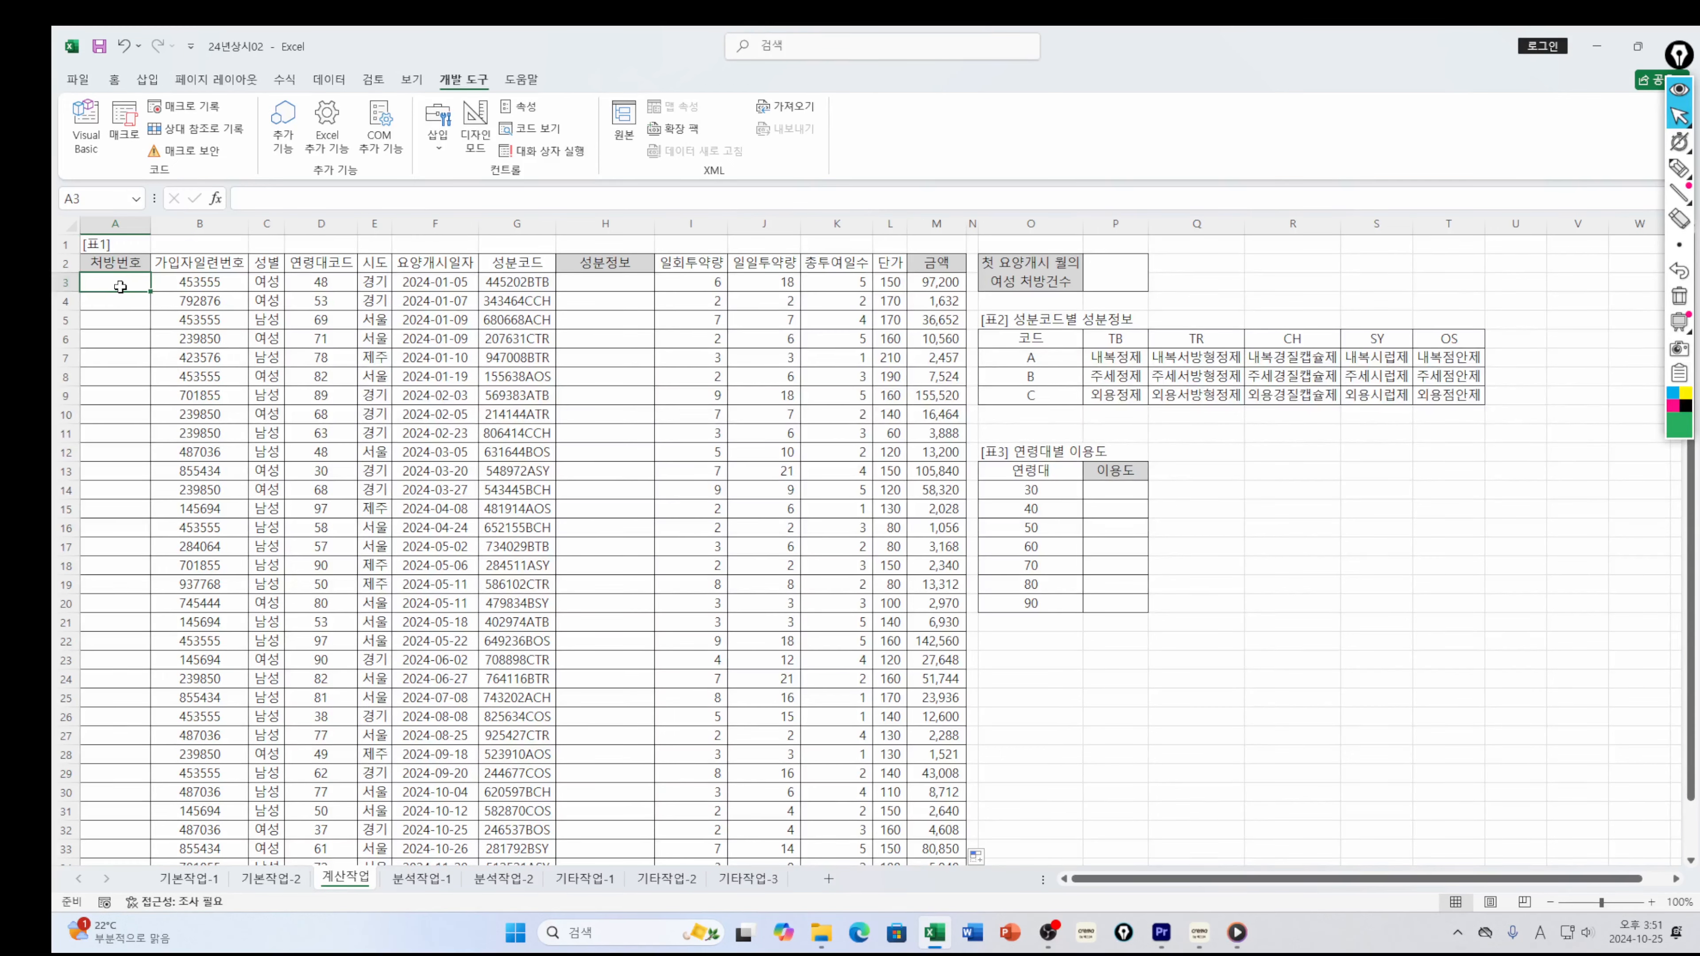
pyautogui.moveTo(126, 280); pyautogui.dragTo(133, 698)
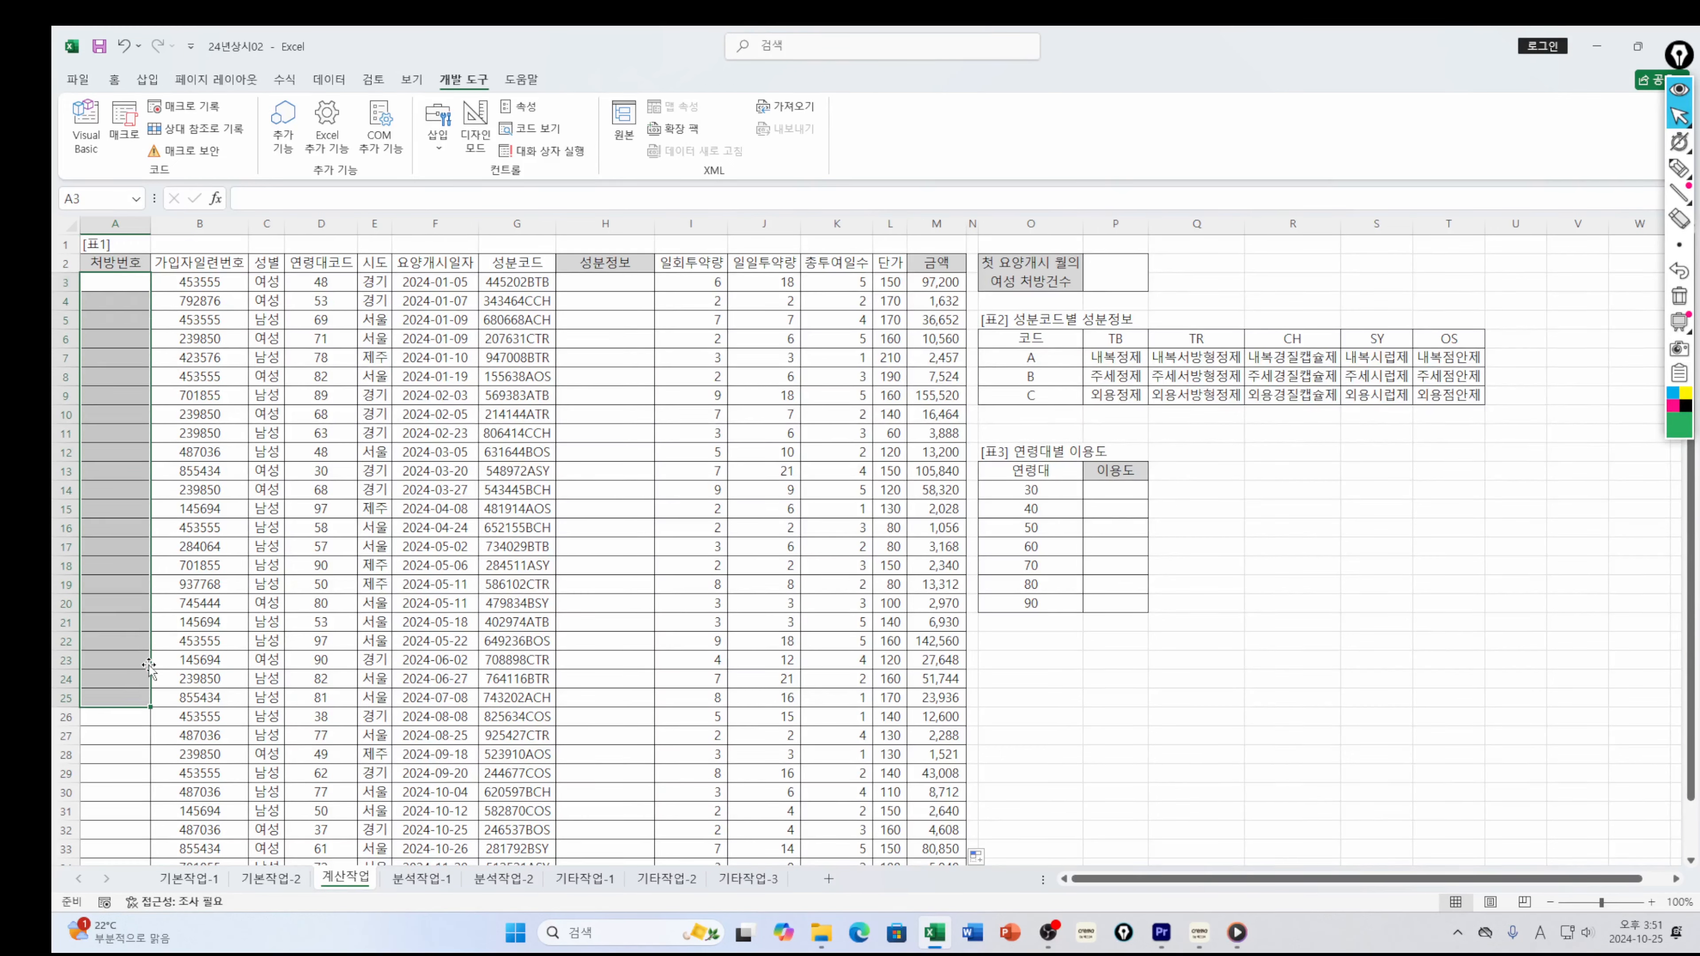
pyautogui.click(124, 286)
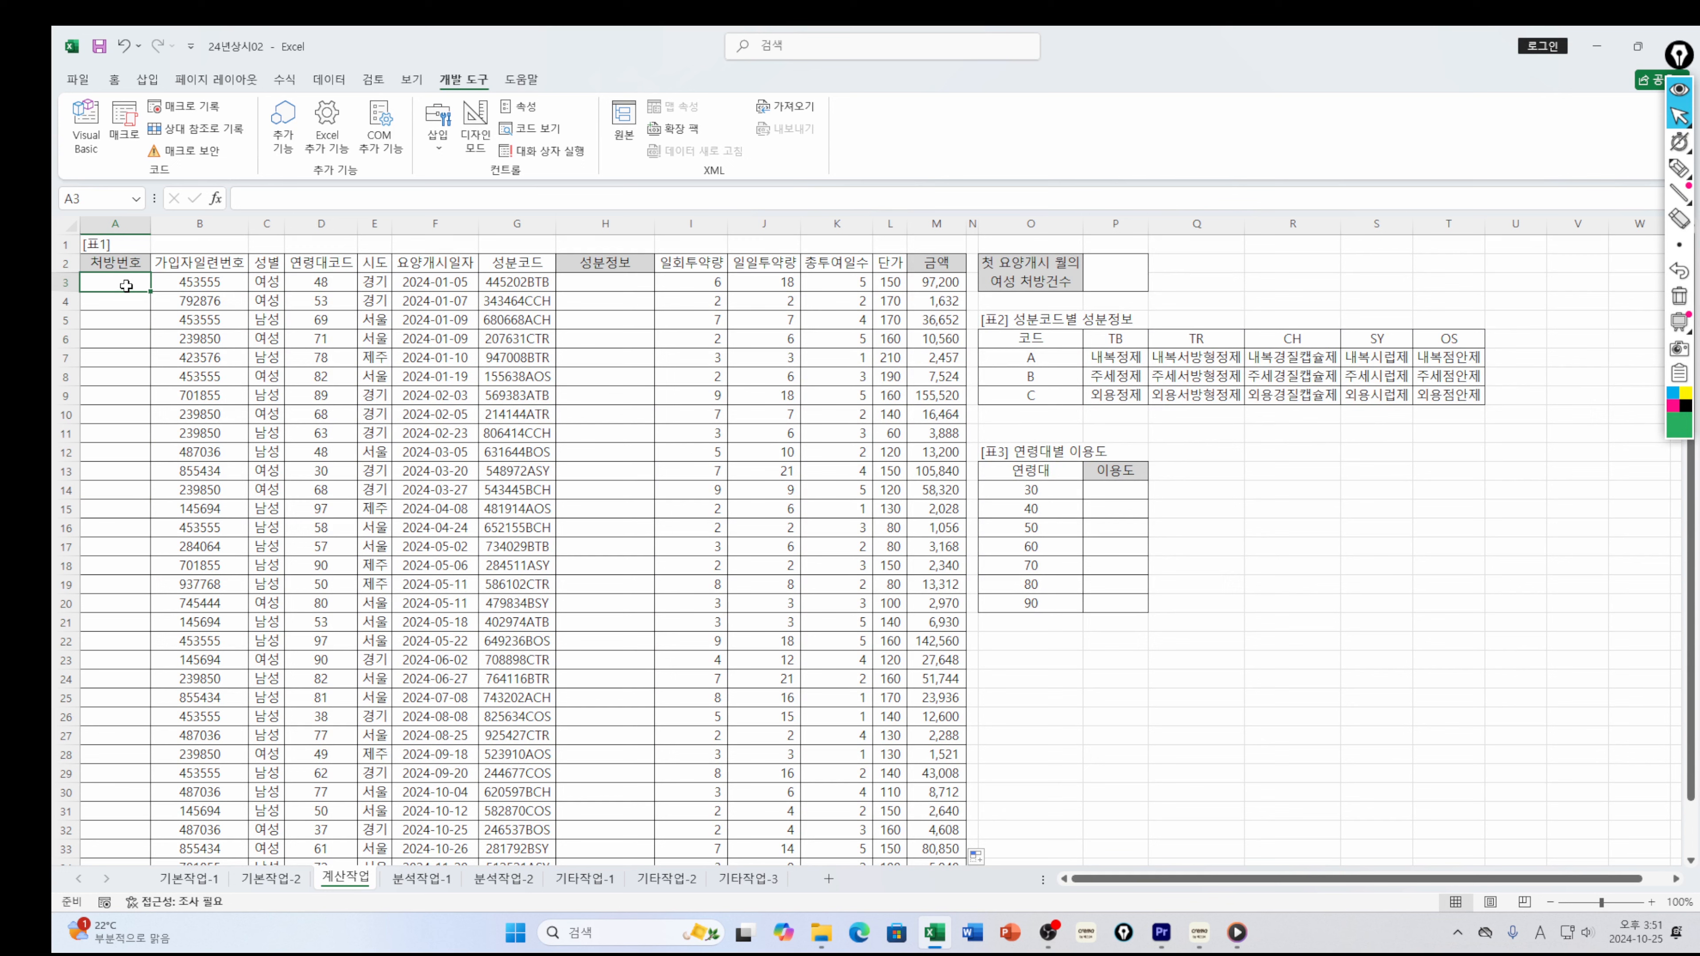
pyautogui.moveTo(1106, 492); pyautogui.dragTo(1113, 608)
pyautogui.moveTo(1199, 490); pyautogui.dragTo(1516, 603)
pyautogui.click(1109, 494)
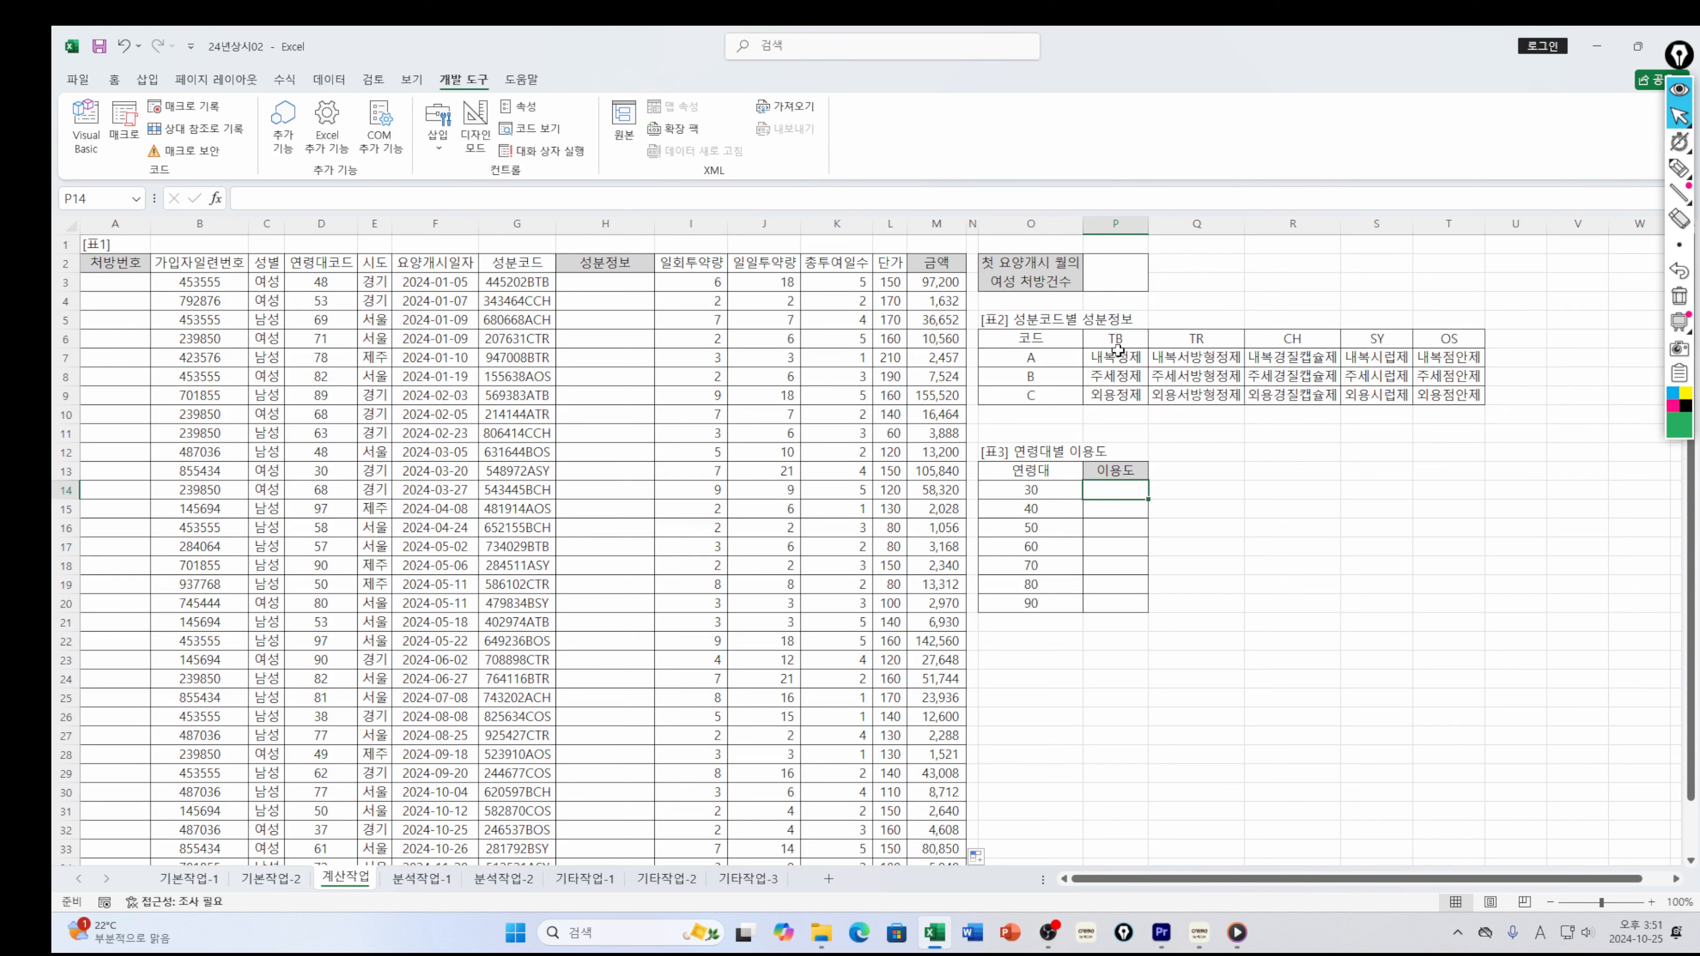
pyautogui.click(113, 281)
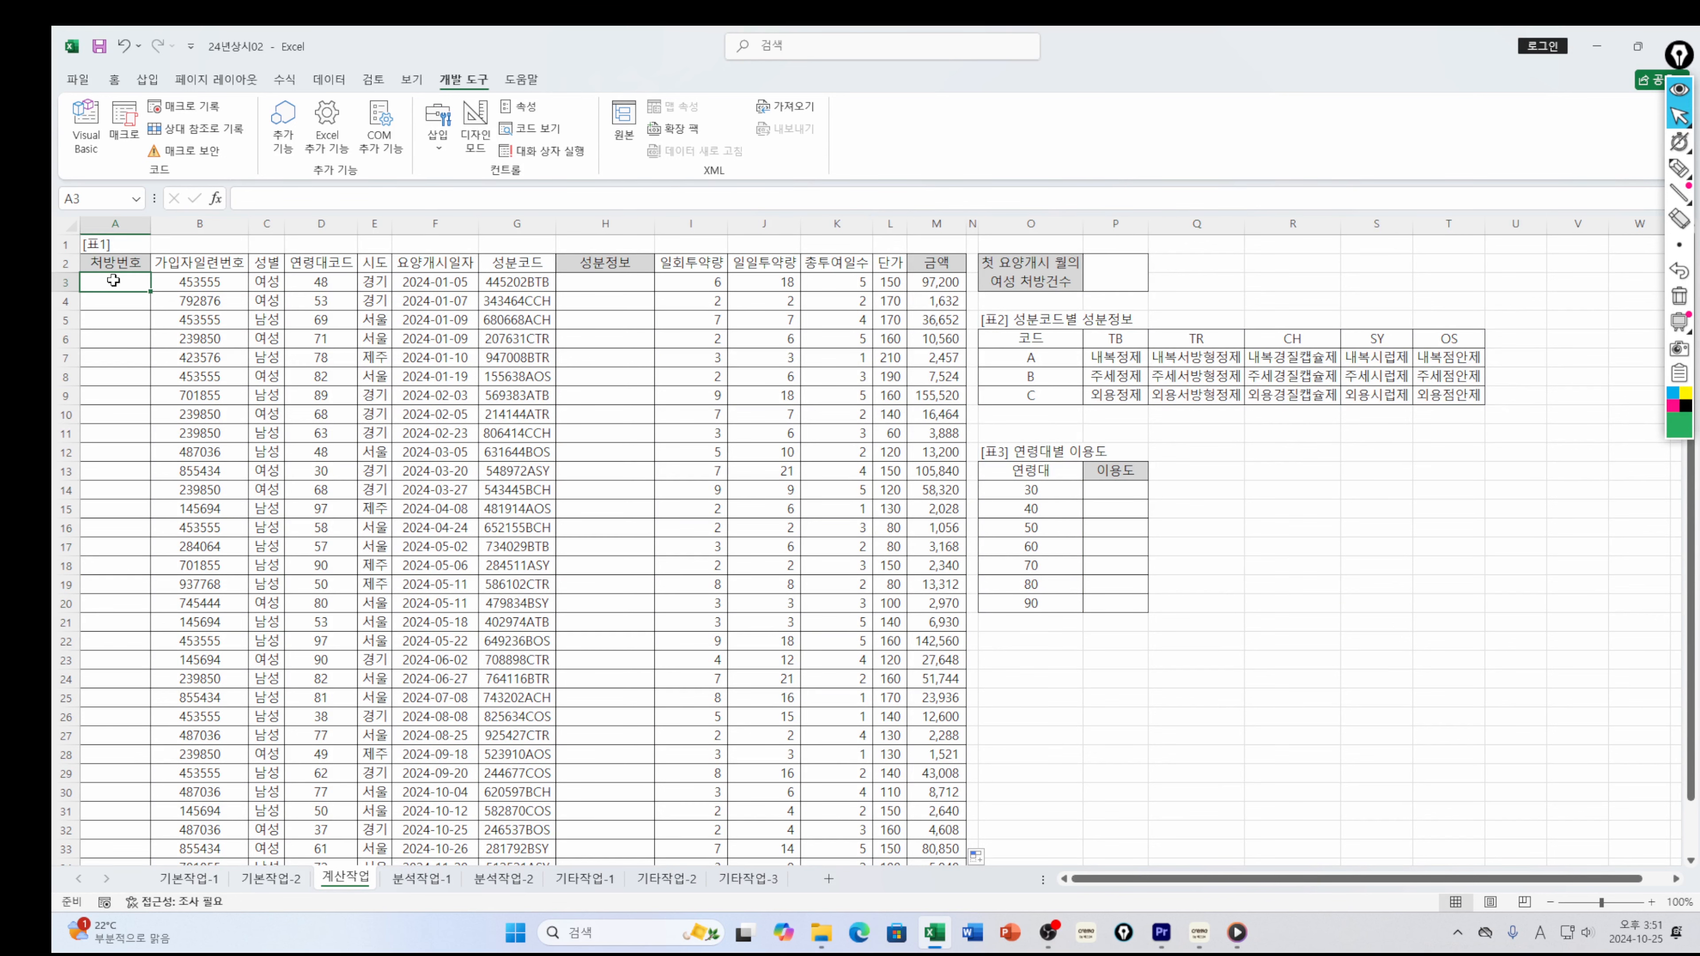
# Start the 처방번호 formula in A3 with =B3&"-"&SUM(IF(( to join the 가입자일련번호 to a conditional sum
pyautogui.moveTo(115, 262); pyautogui.dragTo(770, 570)
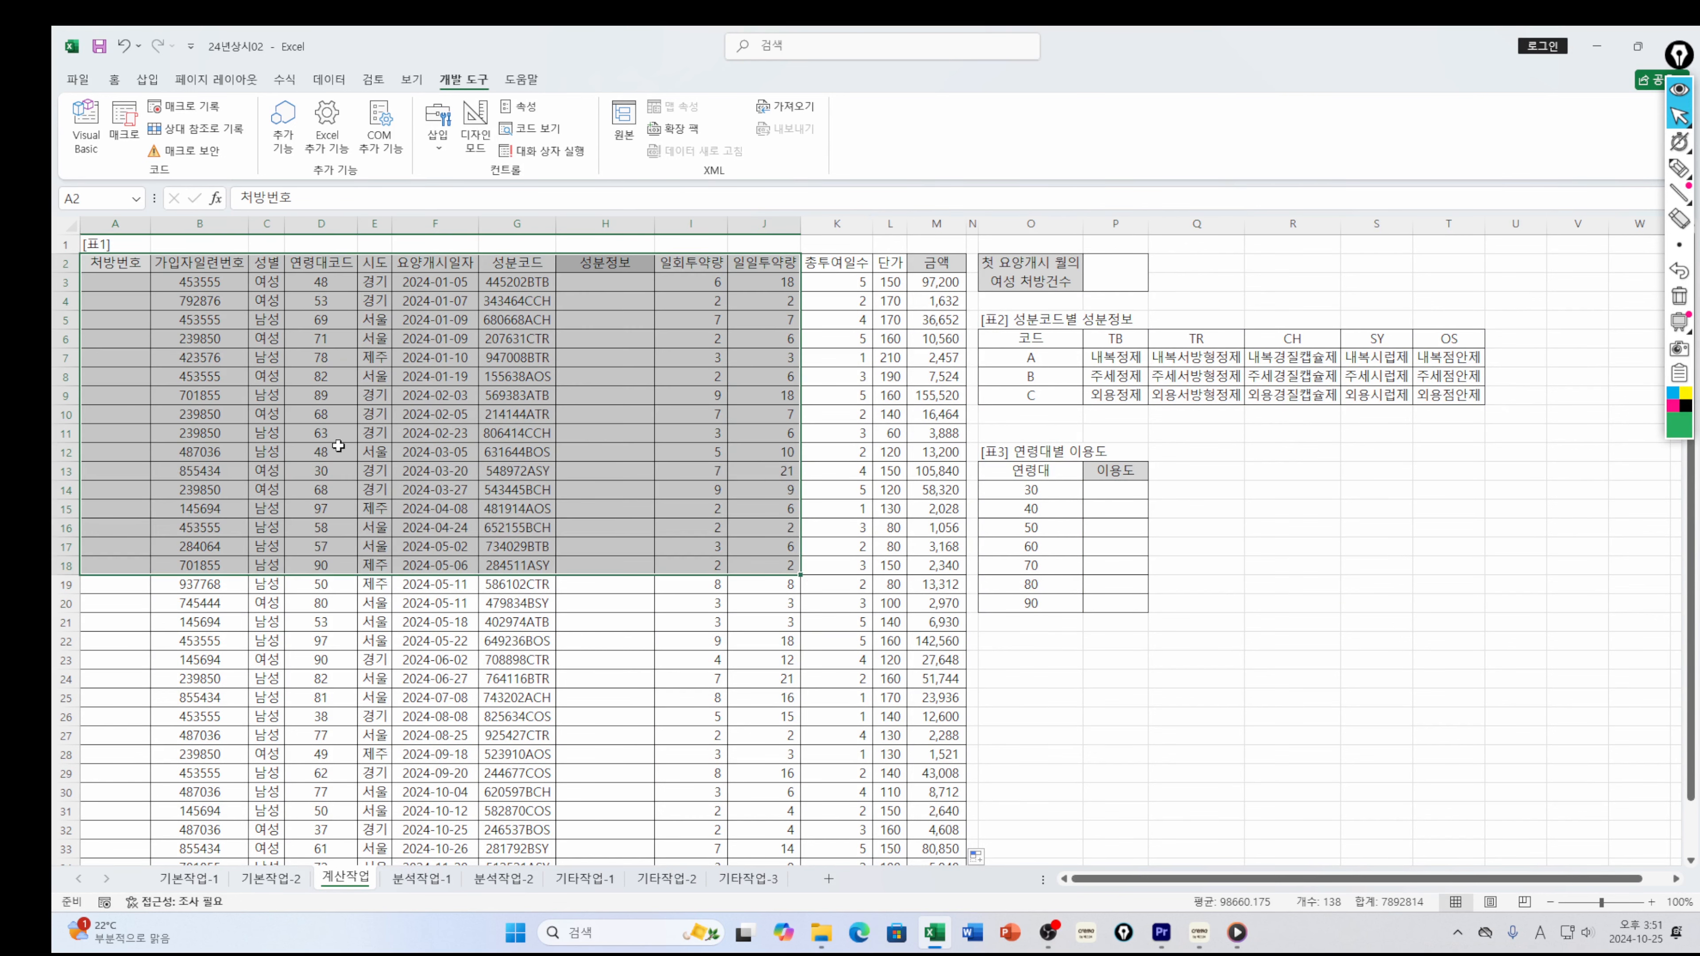
pyautogui.click(135, 283)
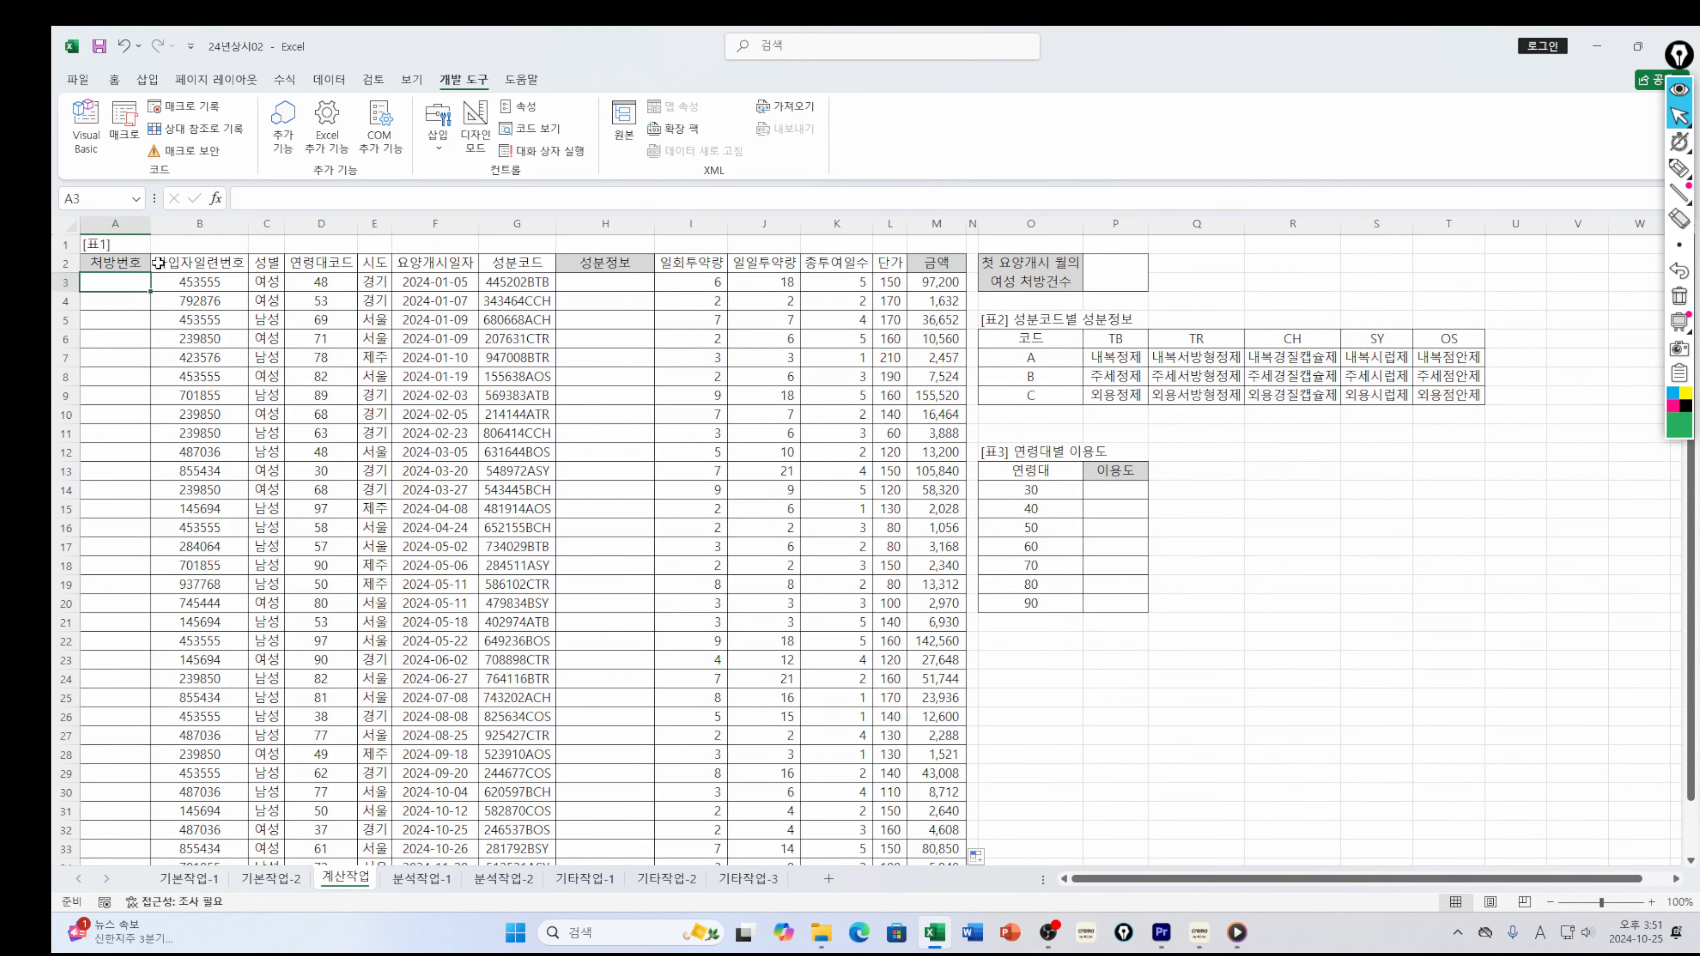
pyautogui.write('=')
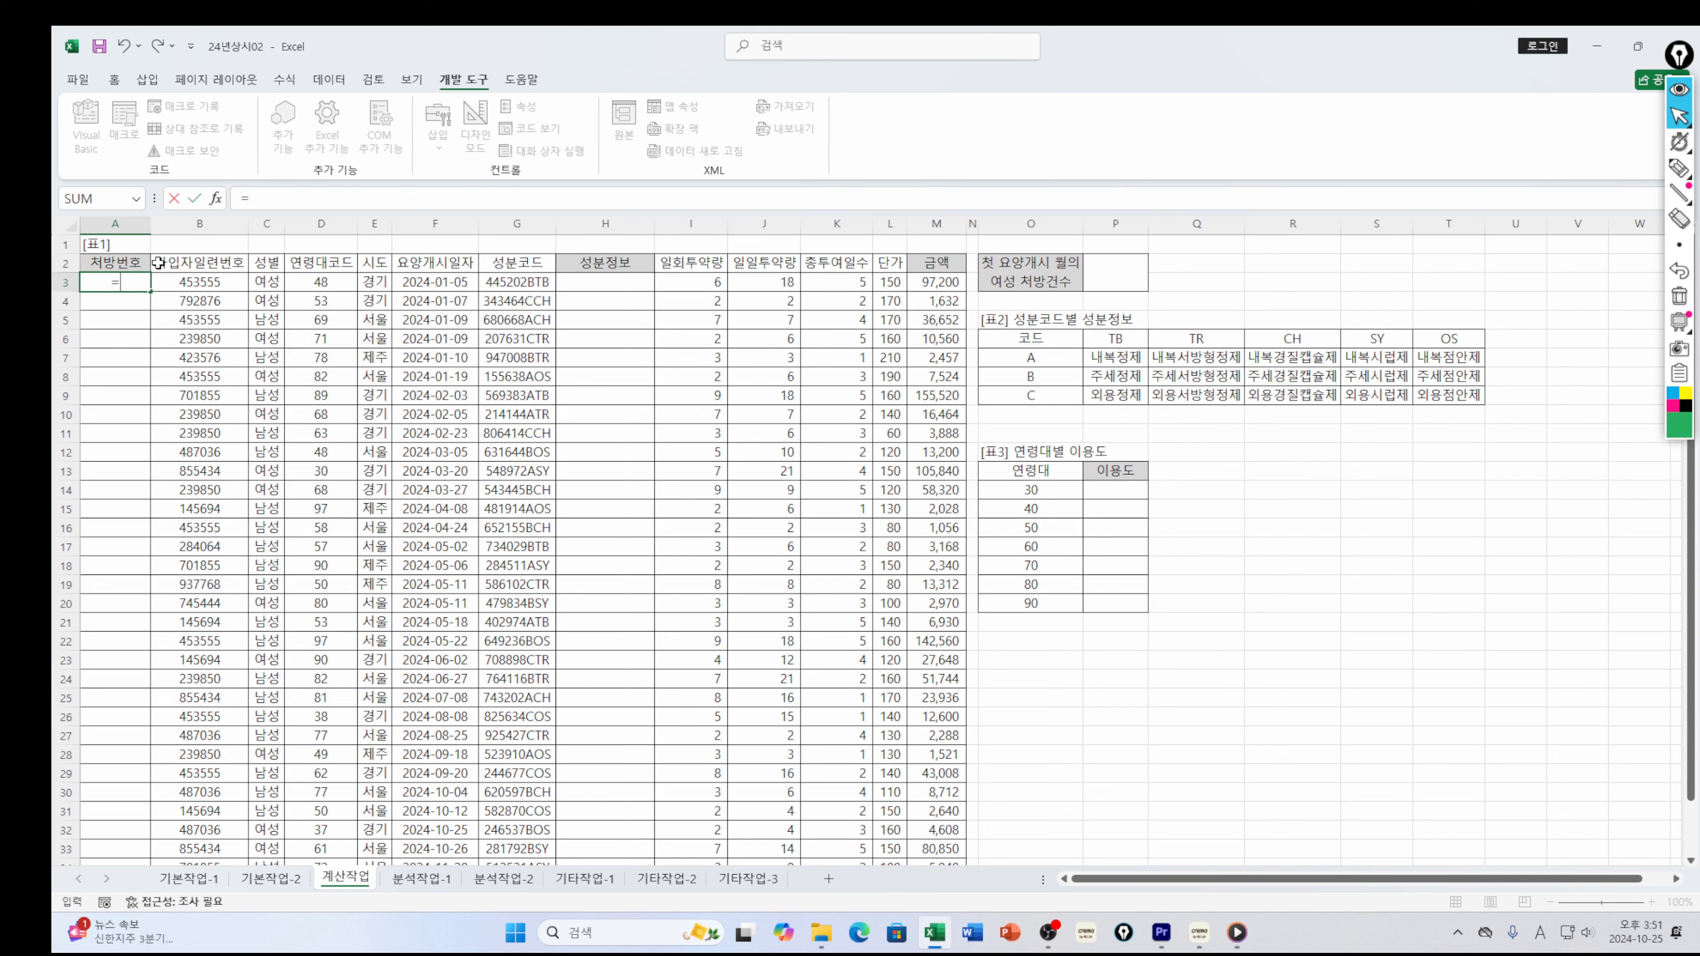
pyautogui.click(189, 289)
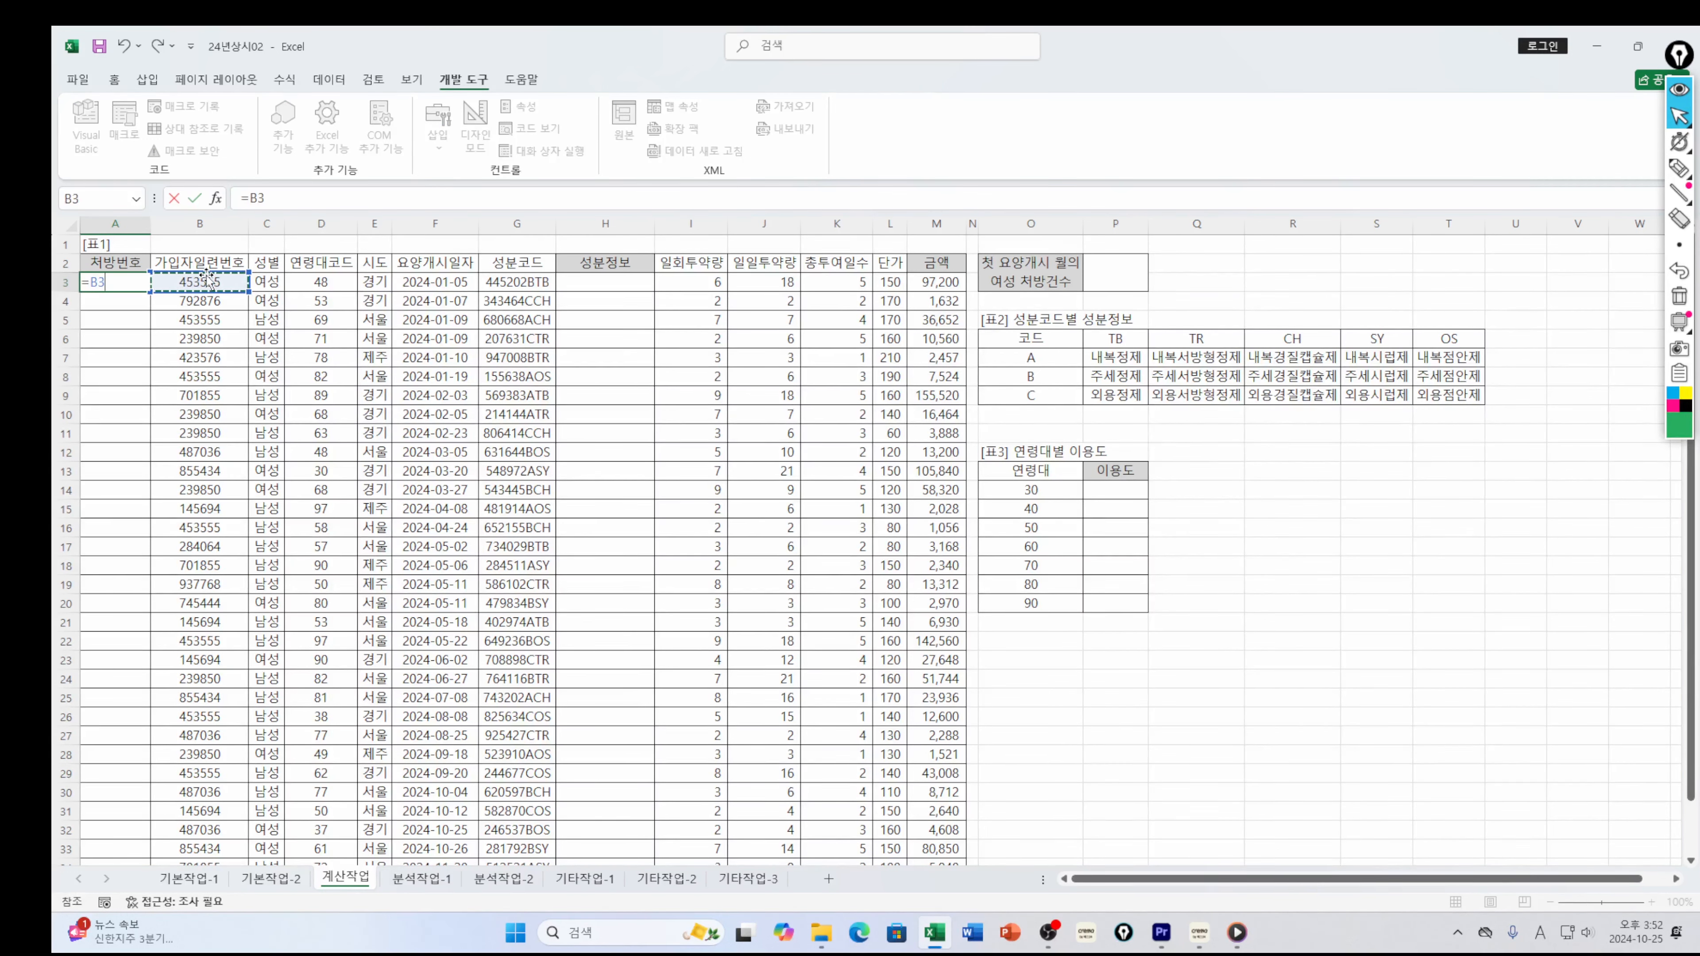
pyautogui.write('&')
pyautogui.write('"-"&sum')
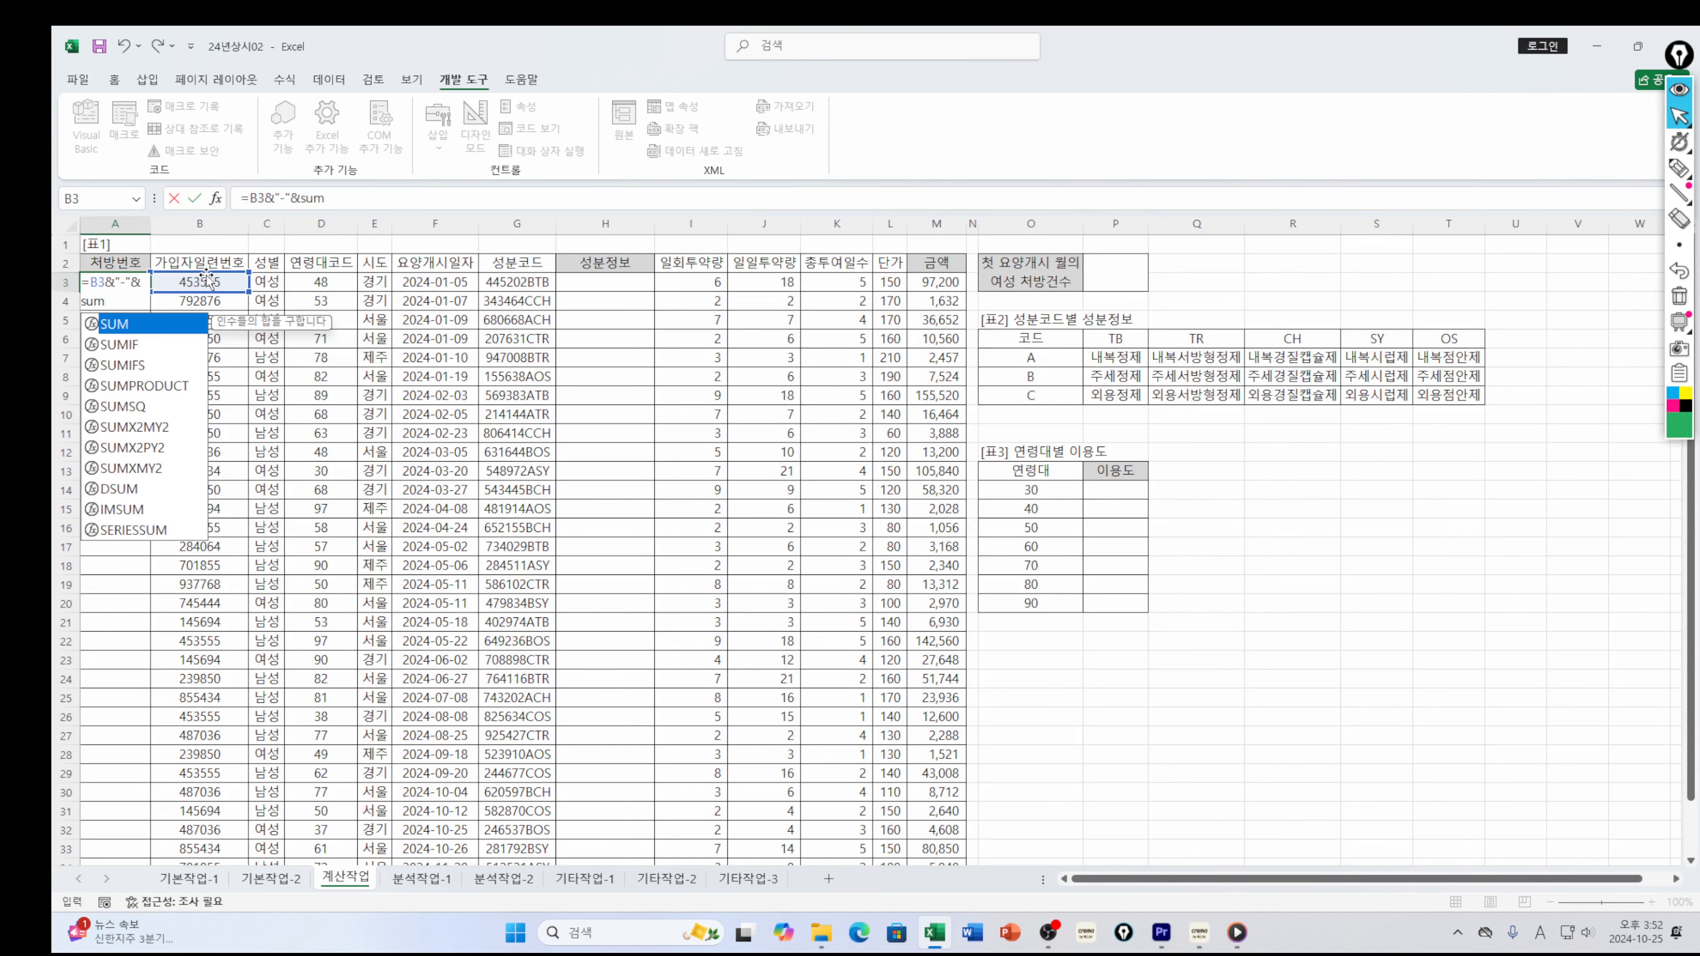
pyautogui.press('Tab')
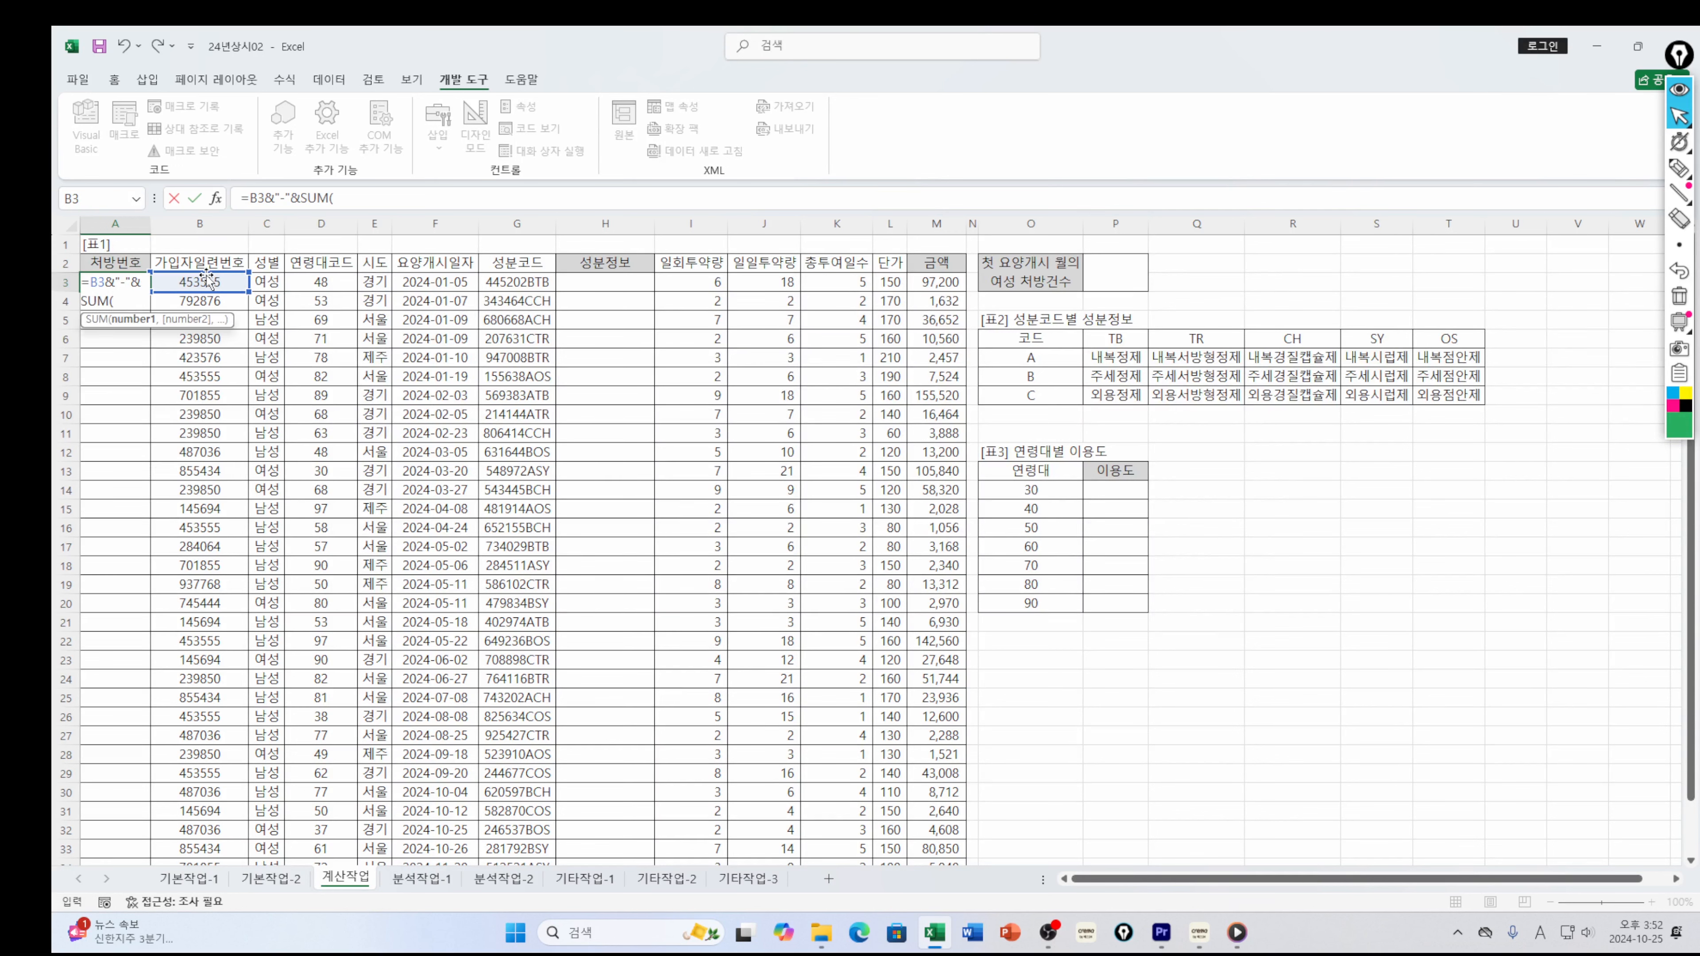
pyautogui.write('if')
pyautogui.press('Tab')
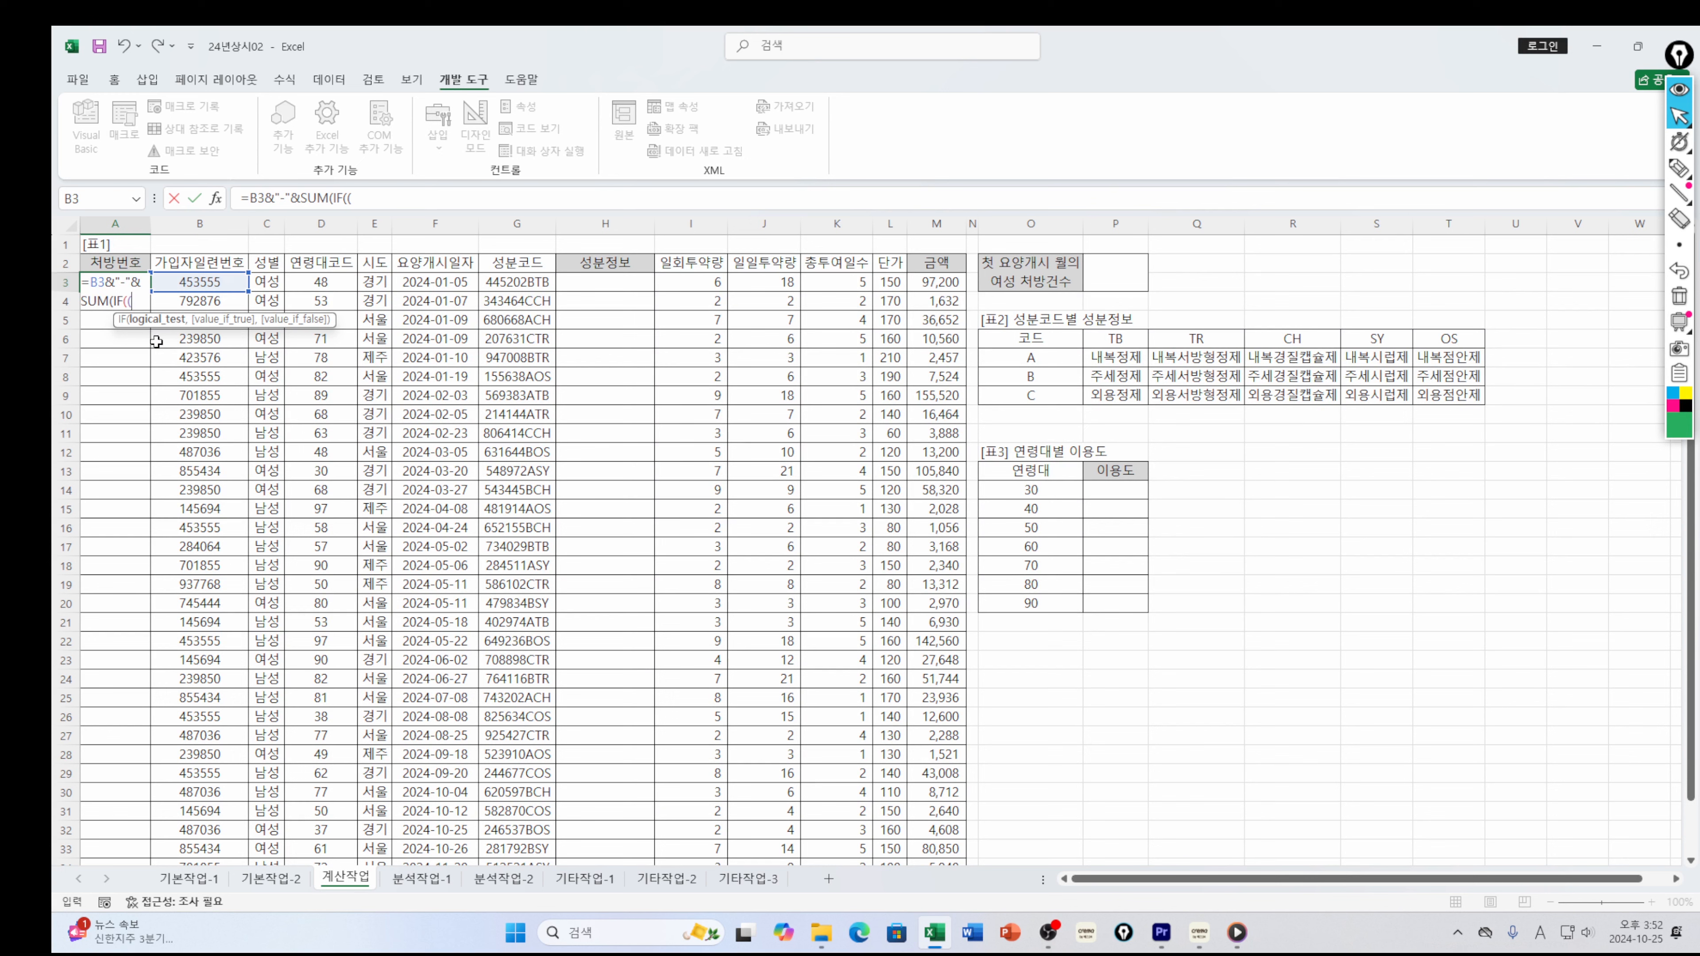
# Add the first IF condition ($B3=$B$3:$B$35) with the mixed and absolute references, and open a second multiplied condition
pyautogui.click(206, 283)
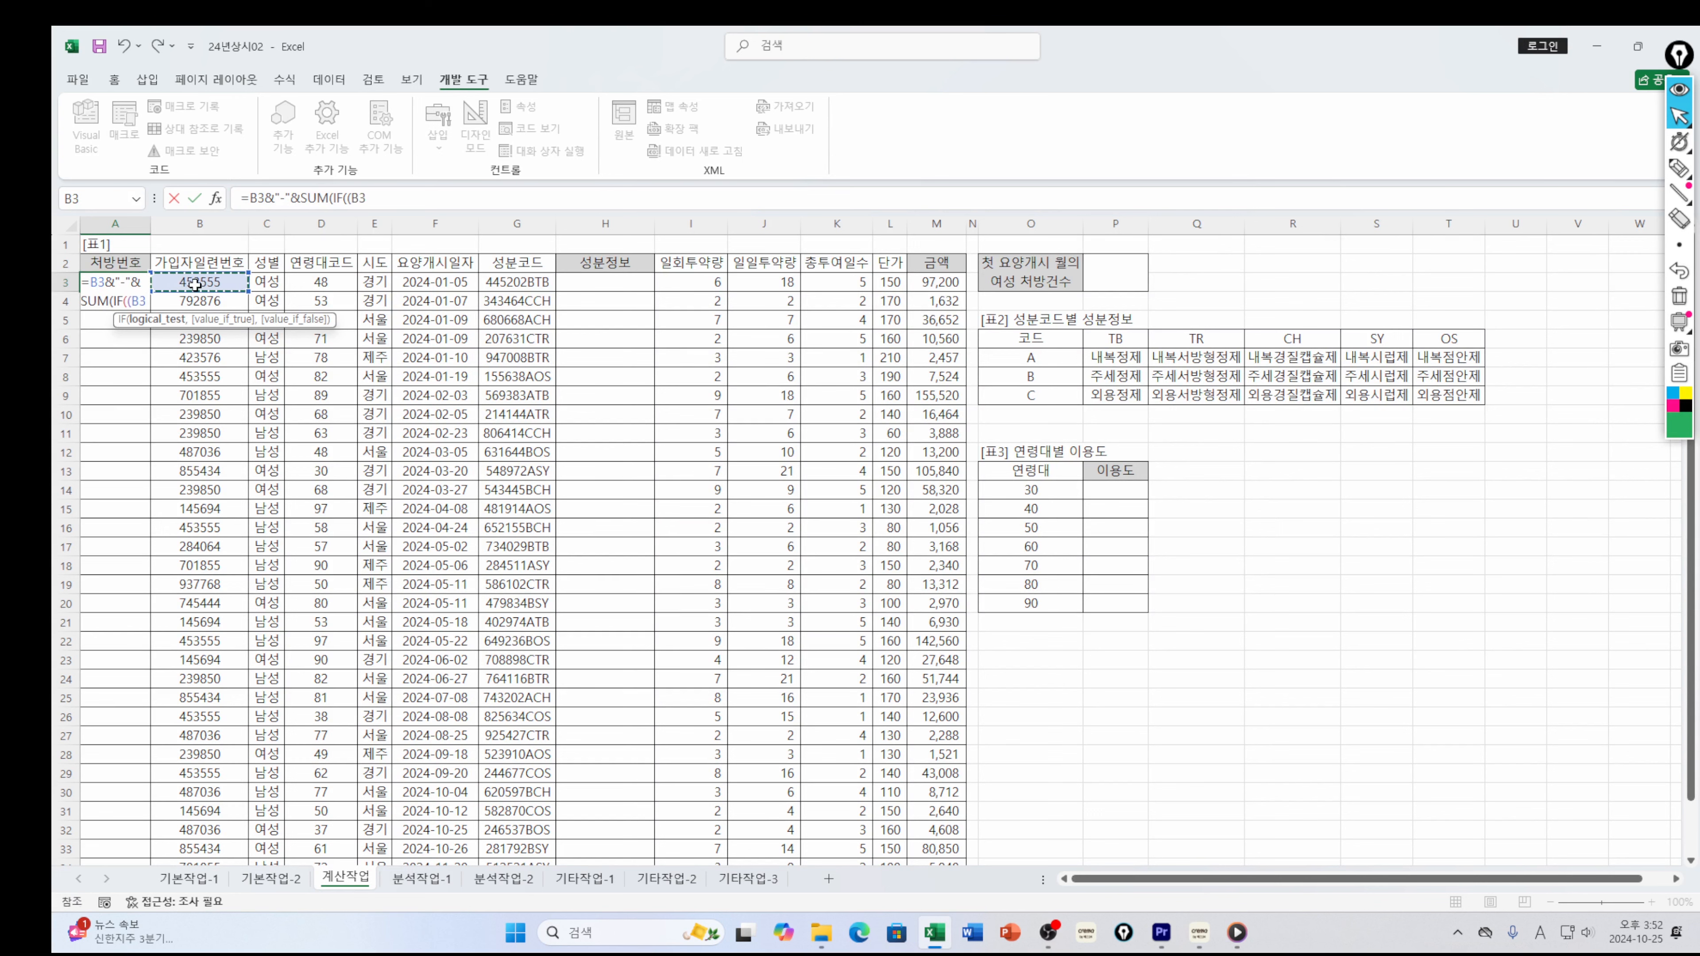
pyautogui.write('=')
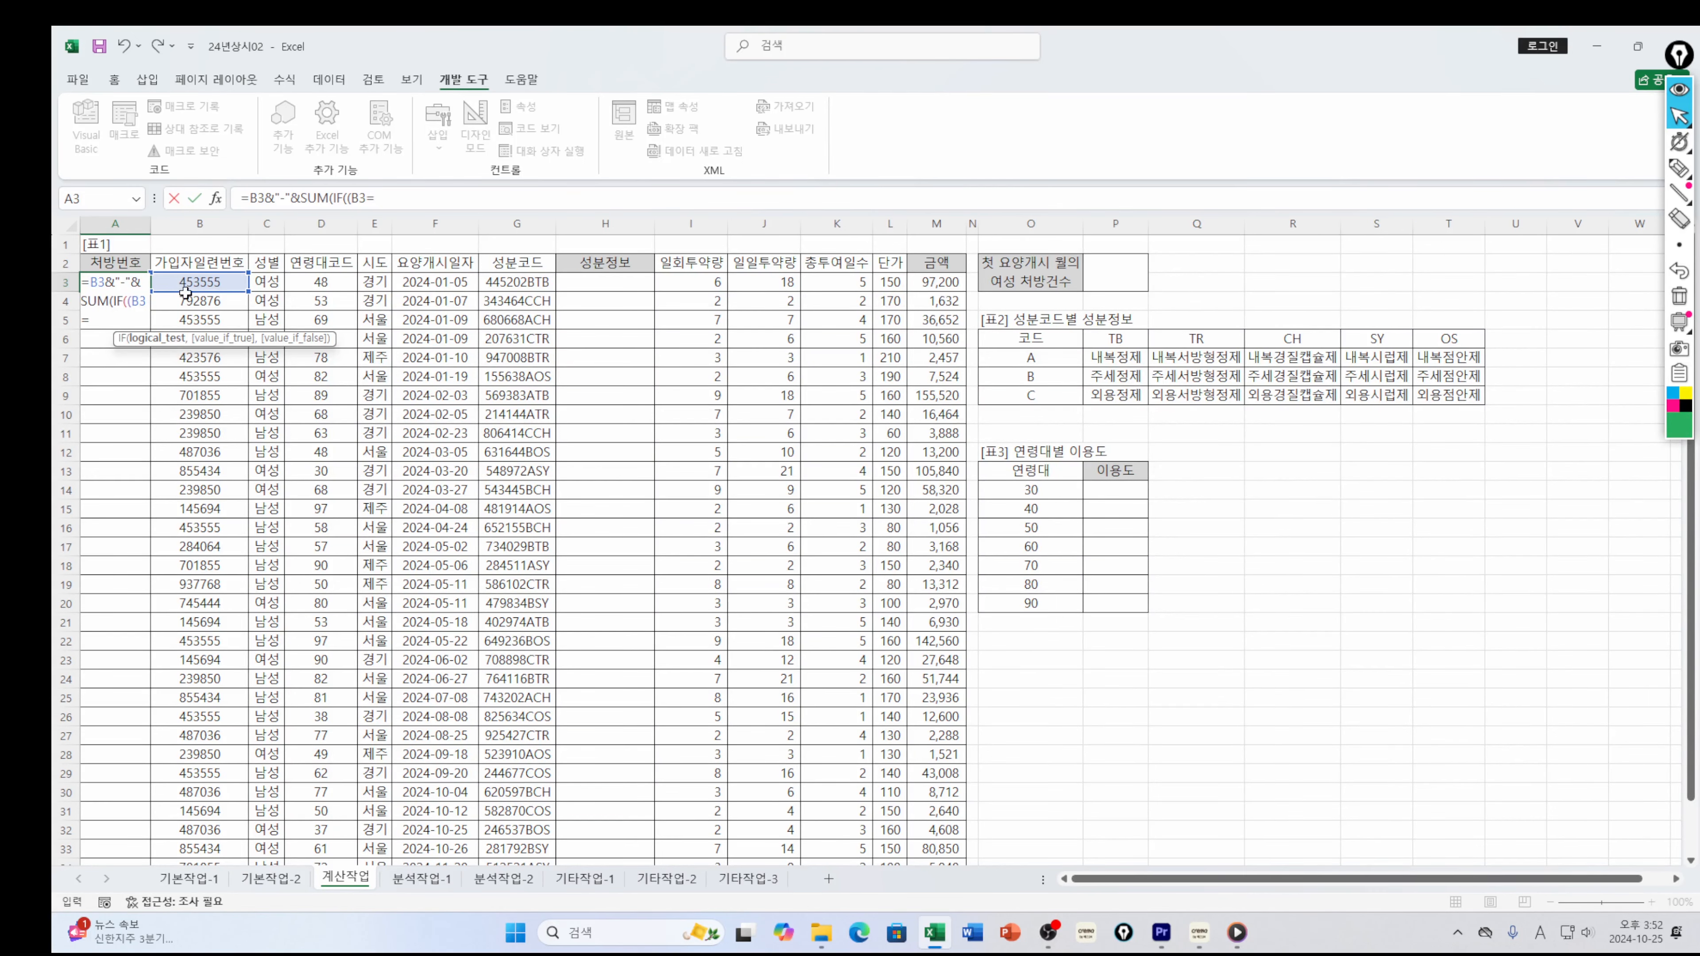
pyautogui.click(191, 286)
pyautogui.hotkey('ctrl', 'shift', 'Down')
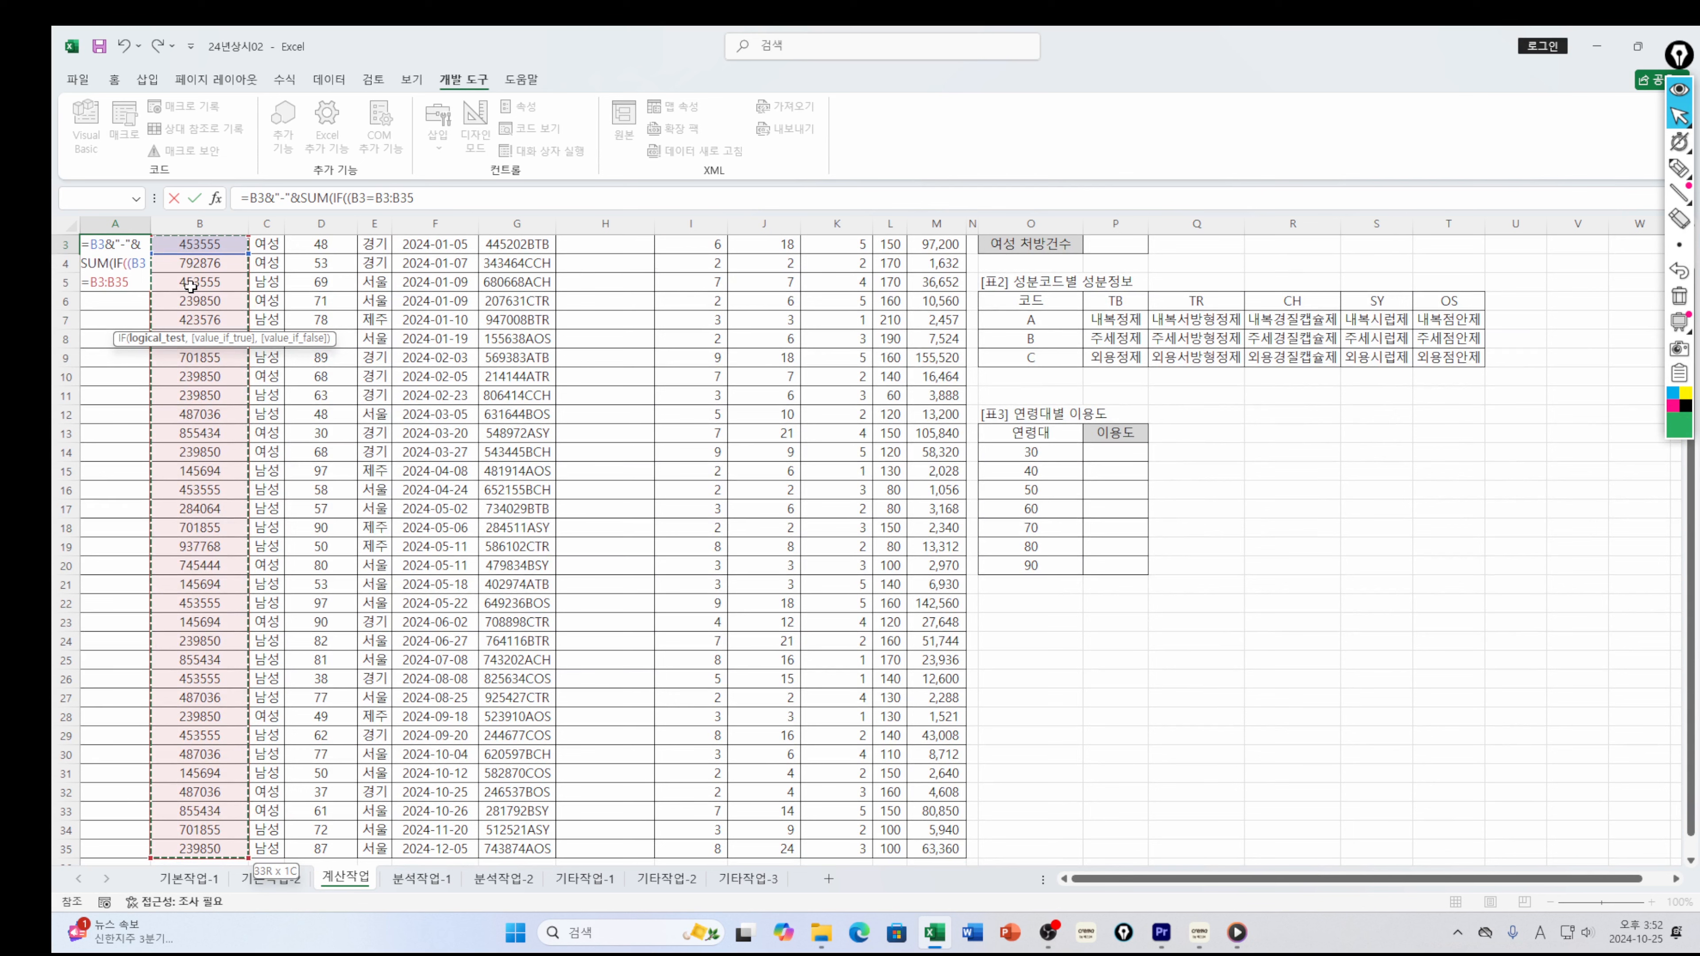
pyautogui.press('F4')
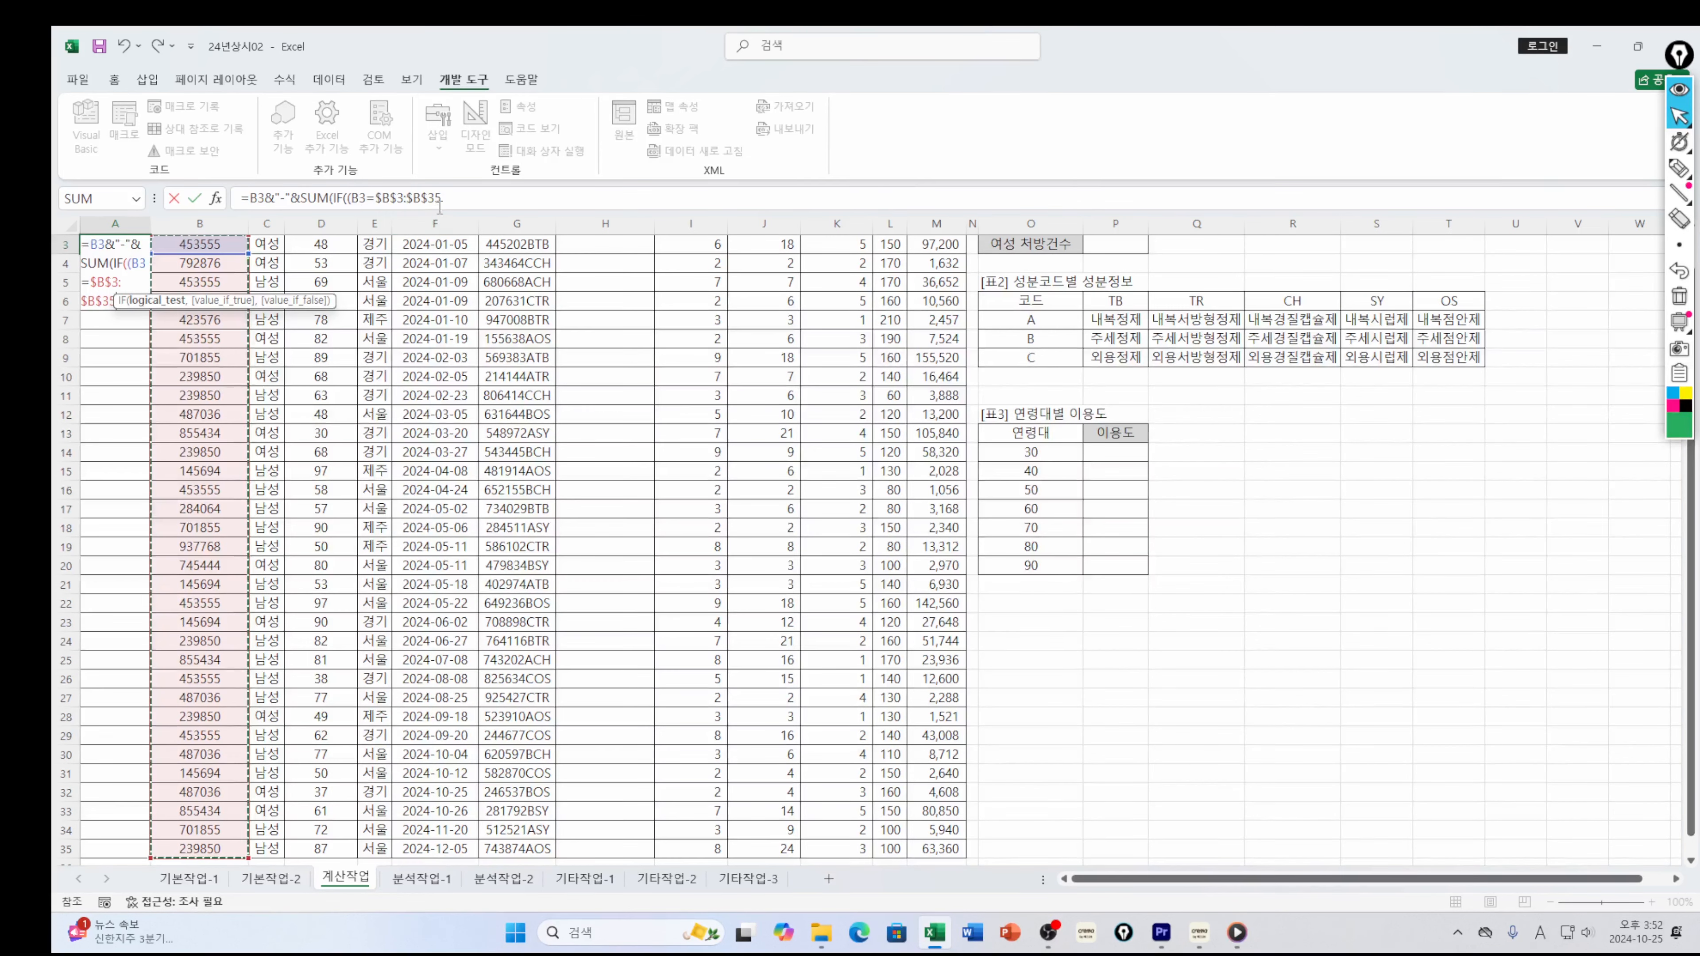
pyautogui.click(356, 198)
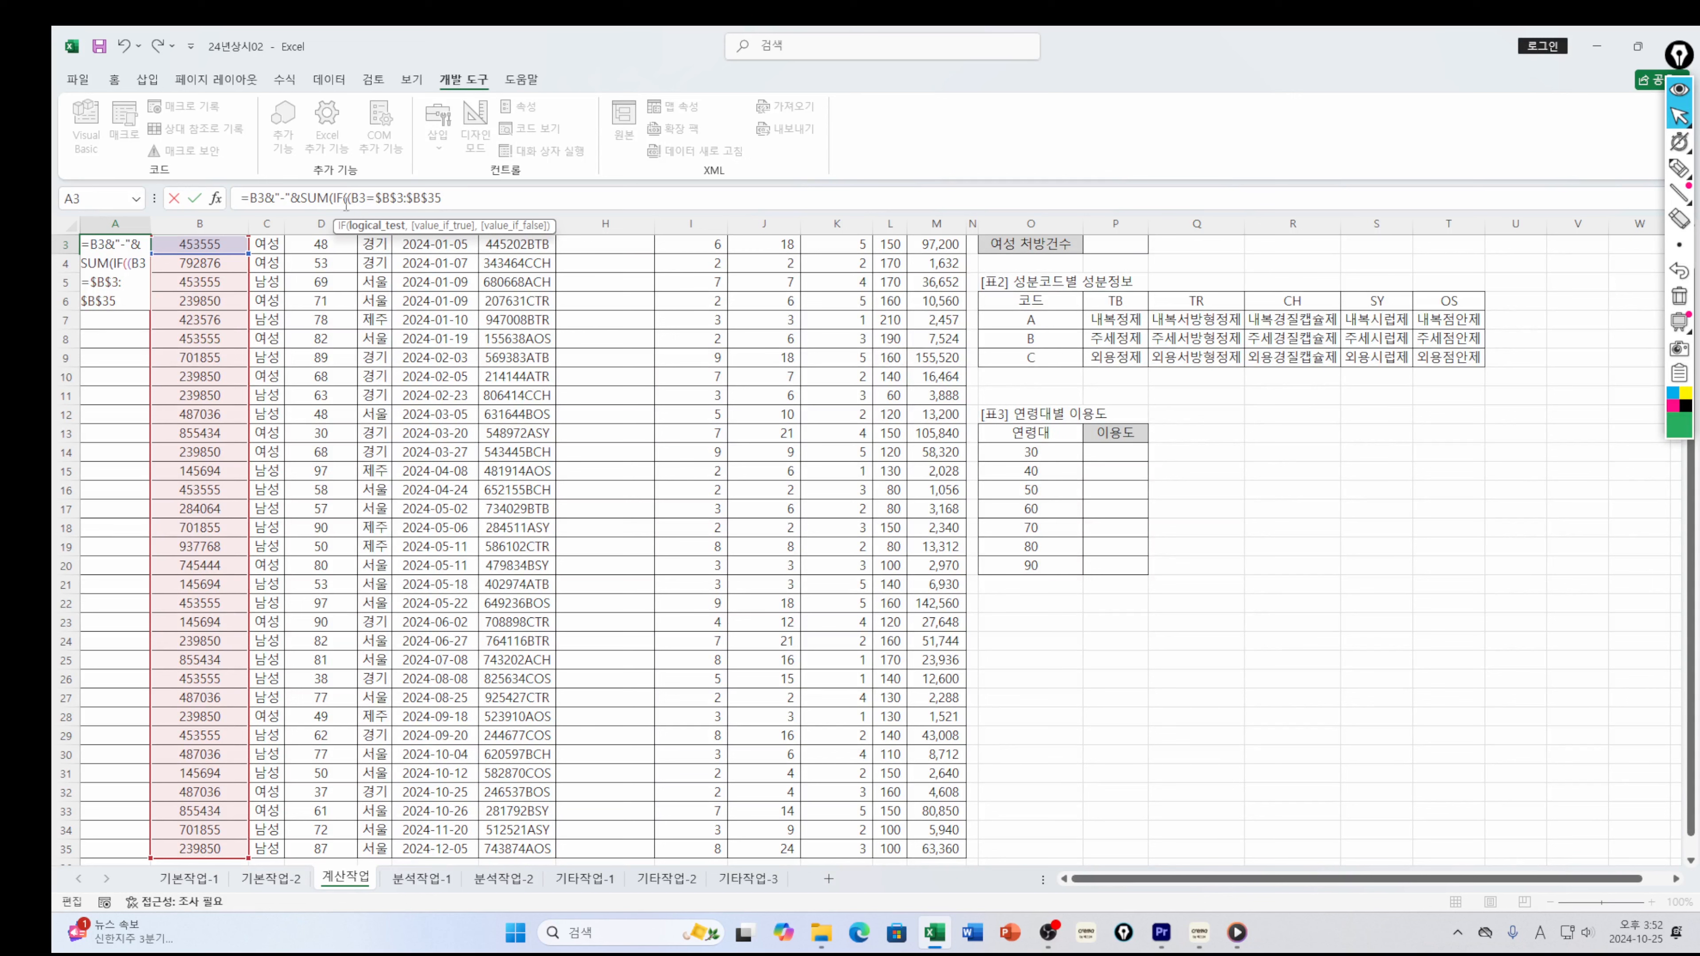
pyautogui.press('F4')
pyautogui.press('F4')
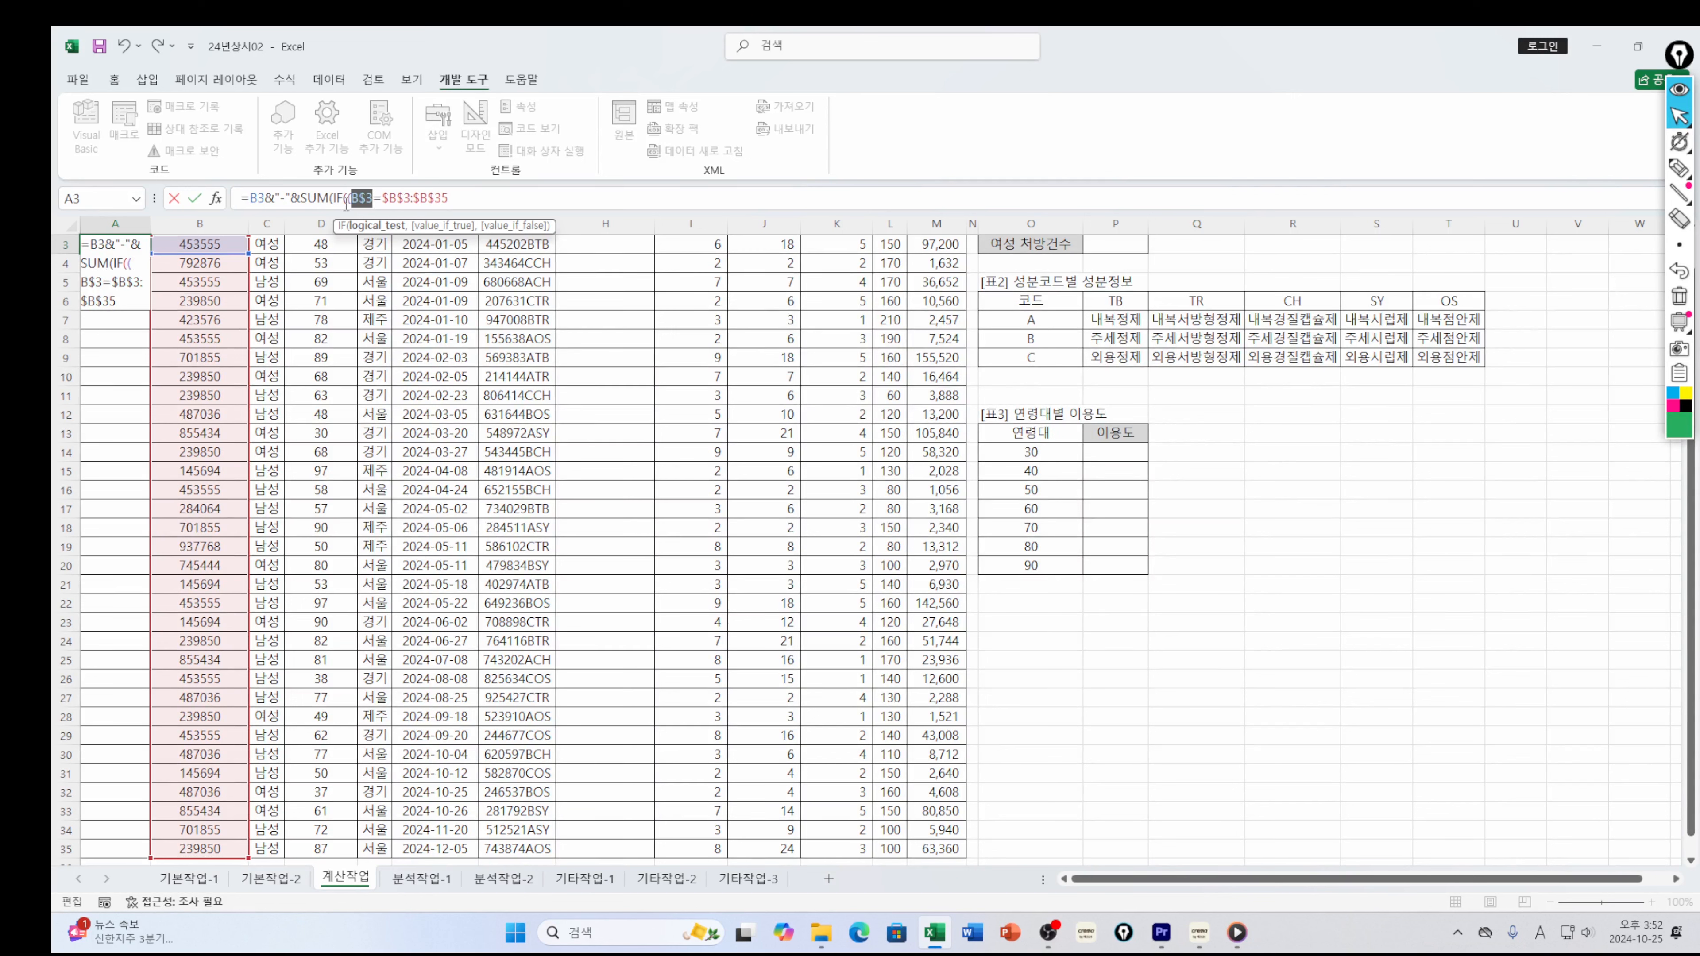
pyautogui.click(451, 200)
pyautogui.scroll(1, 427, 296)
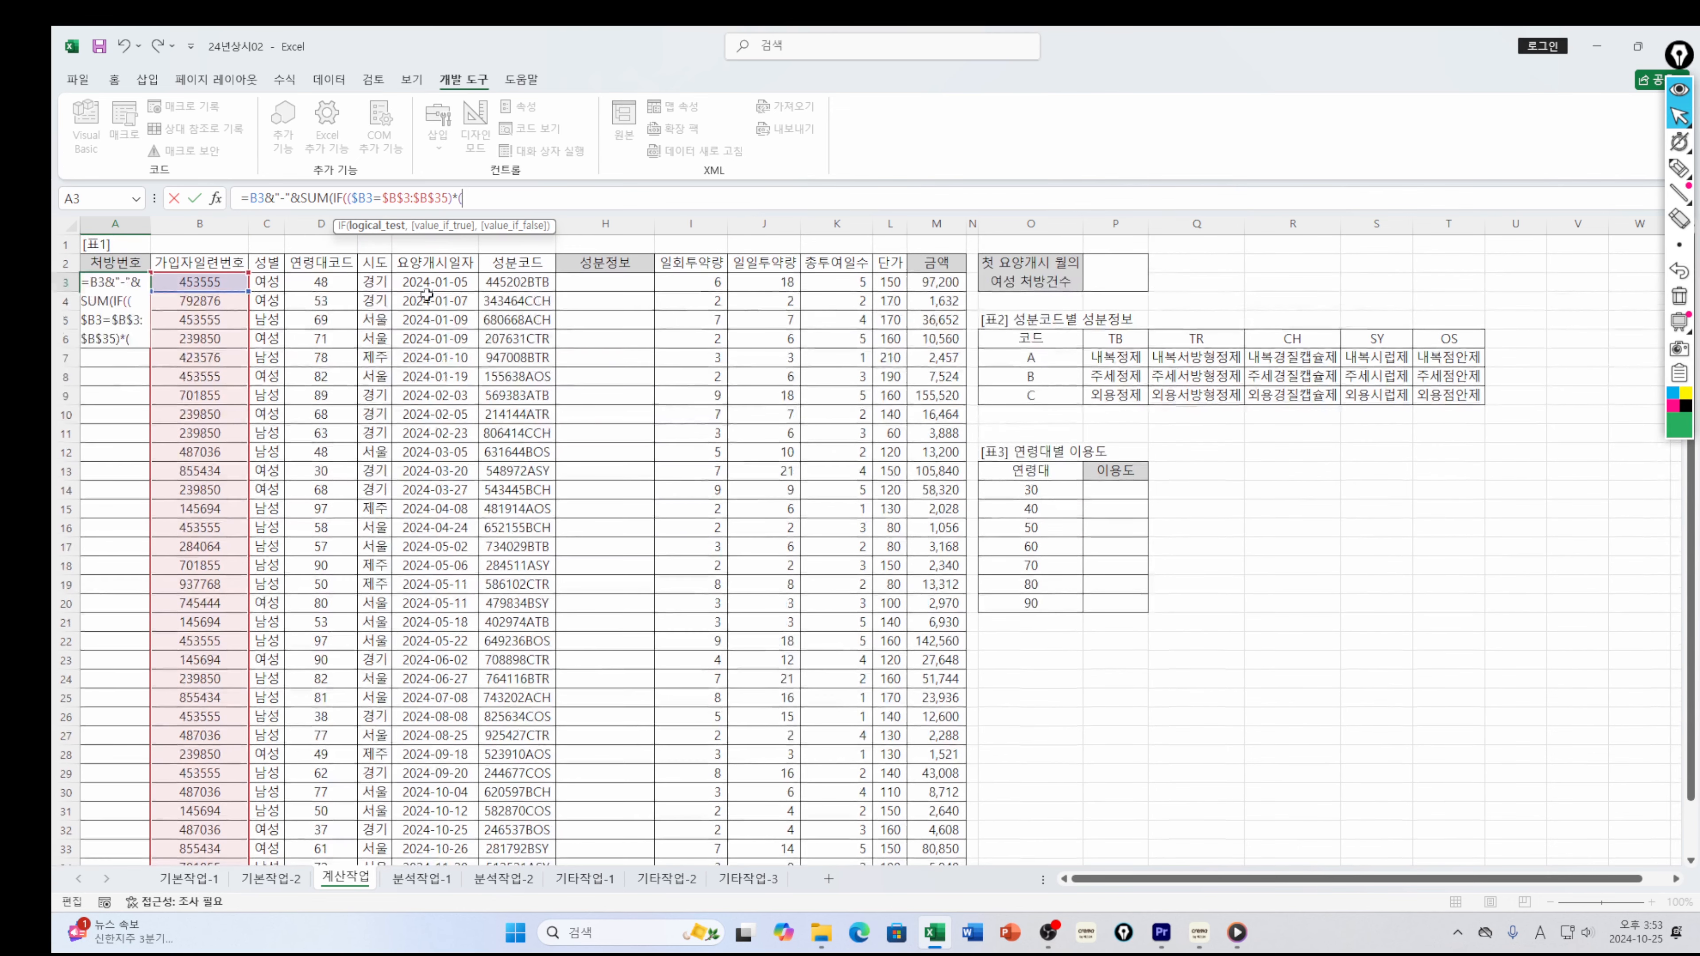
# Complete the second IF condition as ($F3>$F$3:$F$35) to compare 요양개시일자 with the whole date range
pyautogui.click(427, 285)
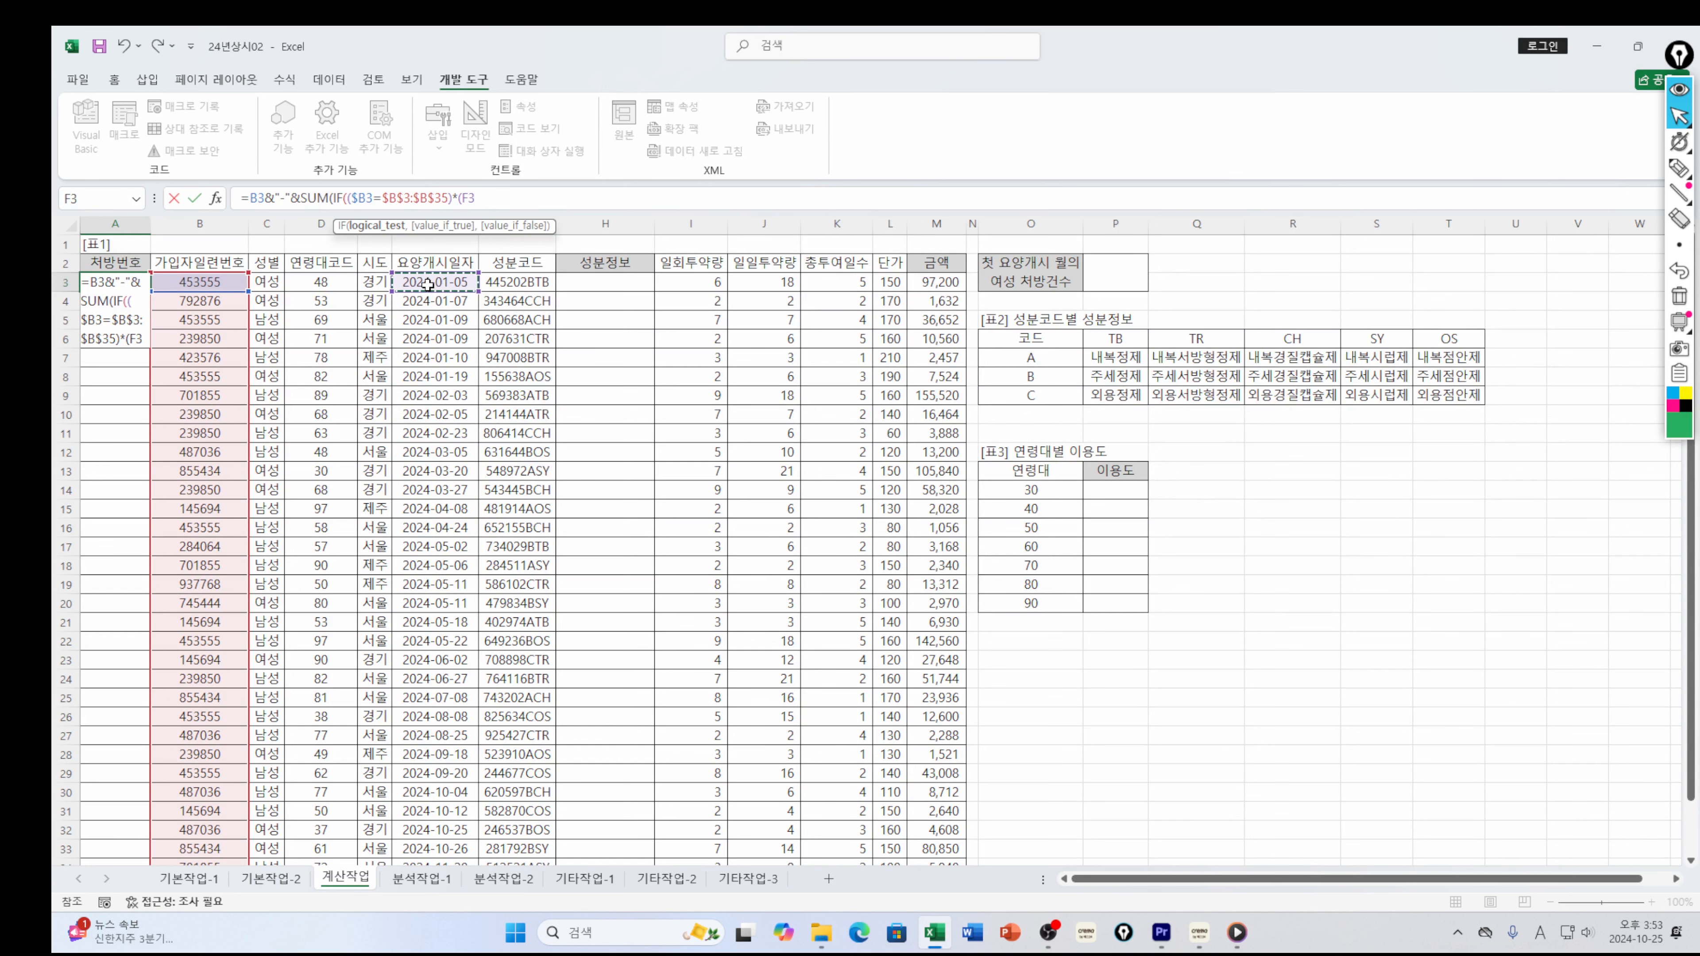
pyautogui.write('>')
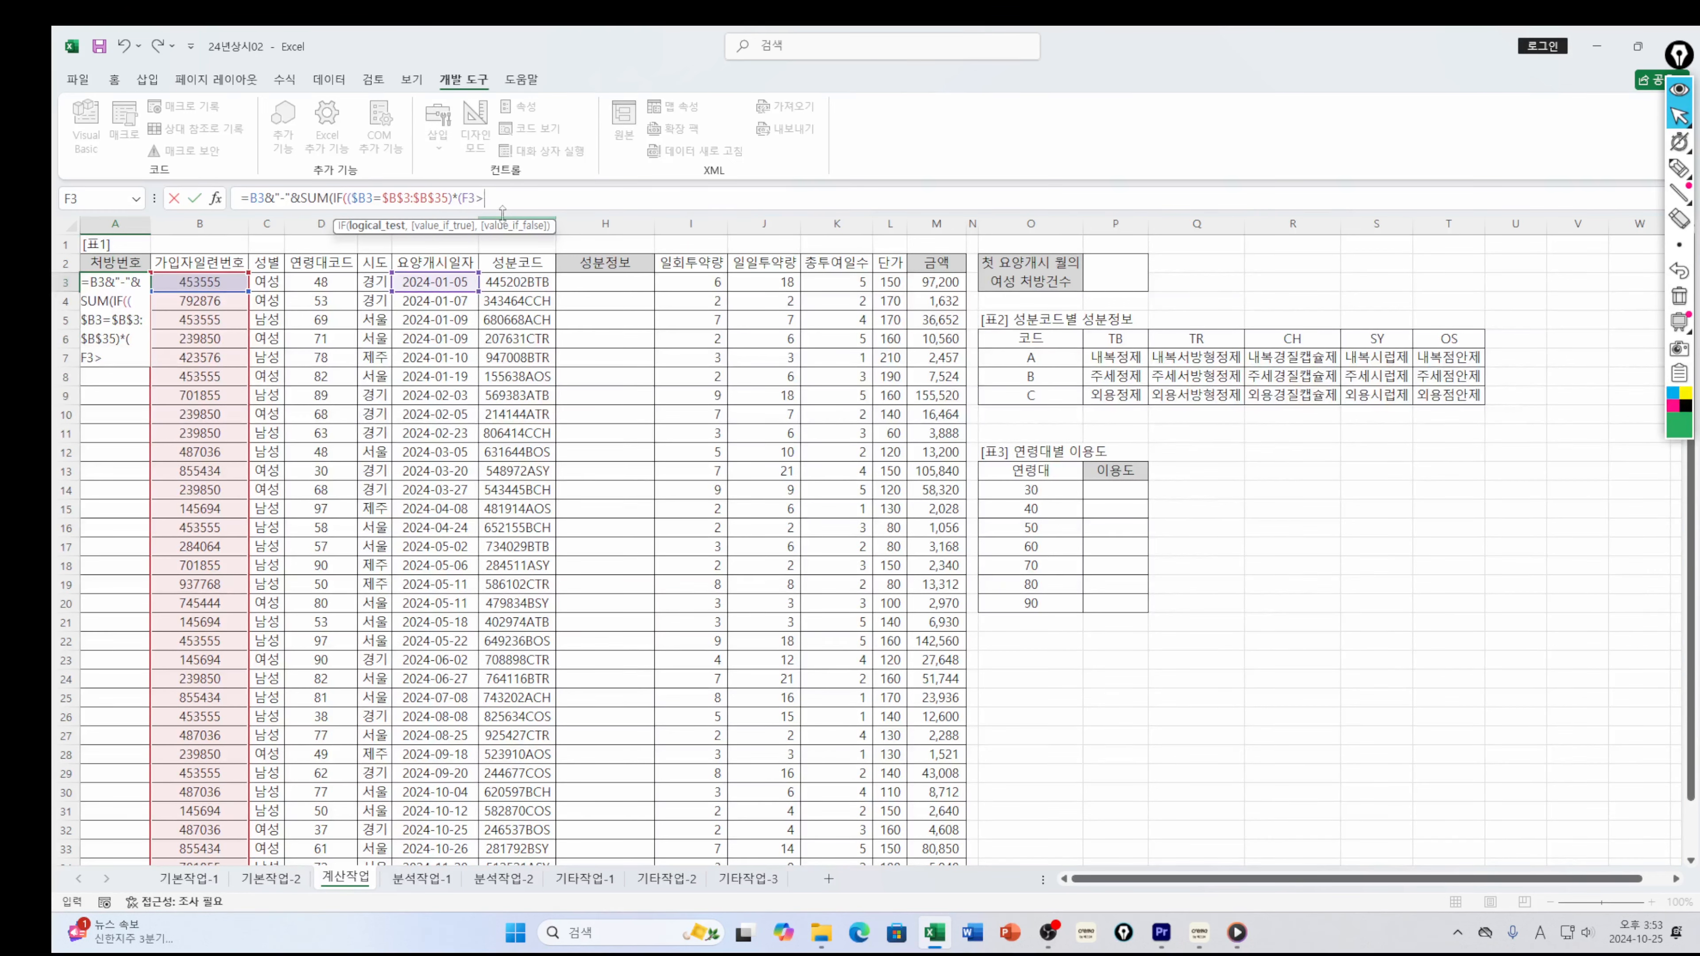
pyautogui.click(470, 197)
pyautogui.press('F4')
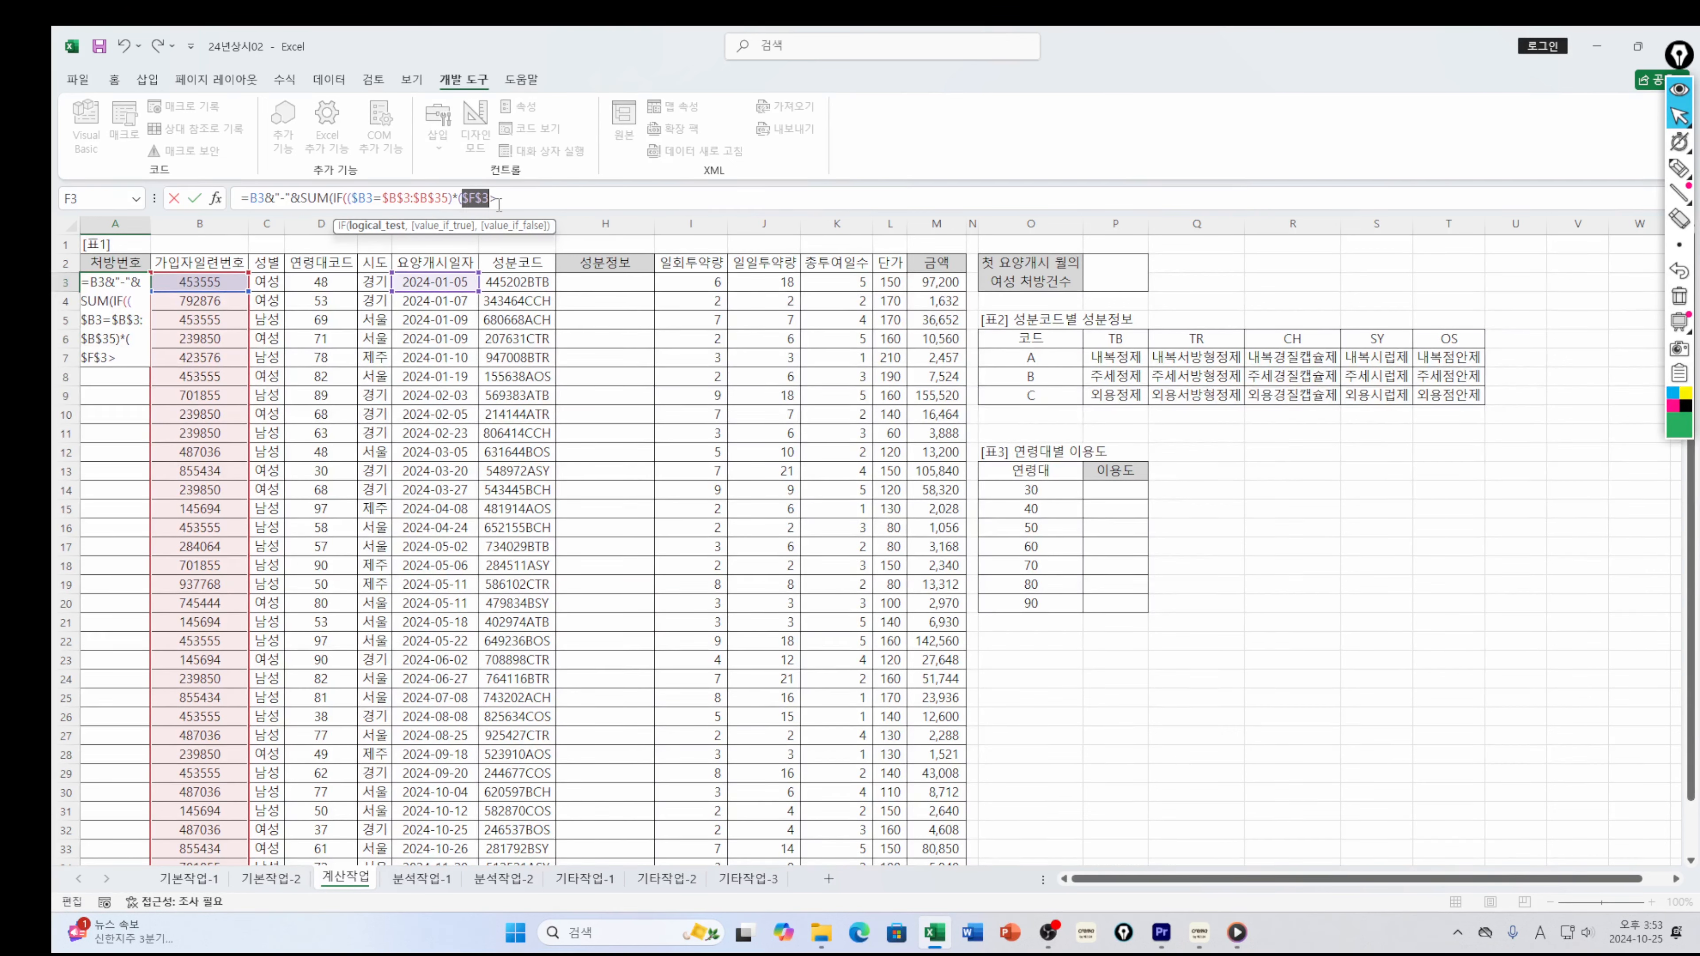
pyautogui.press('F4')
pyautogui.click(497, 198)
pyautogui.click(461, 277)
pyautogui.hotkey('ctrl', 'shift', 'Down')
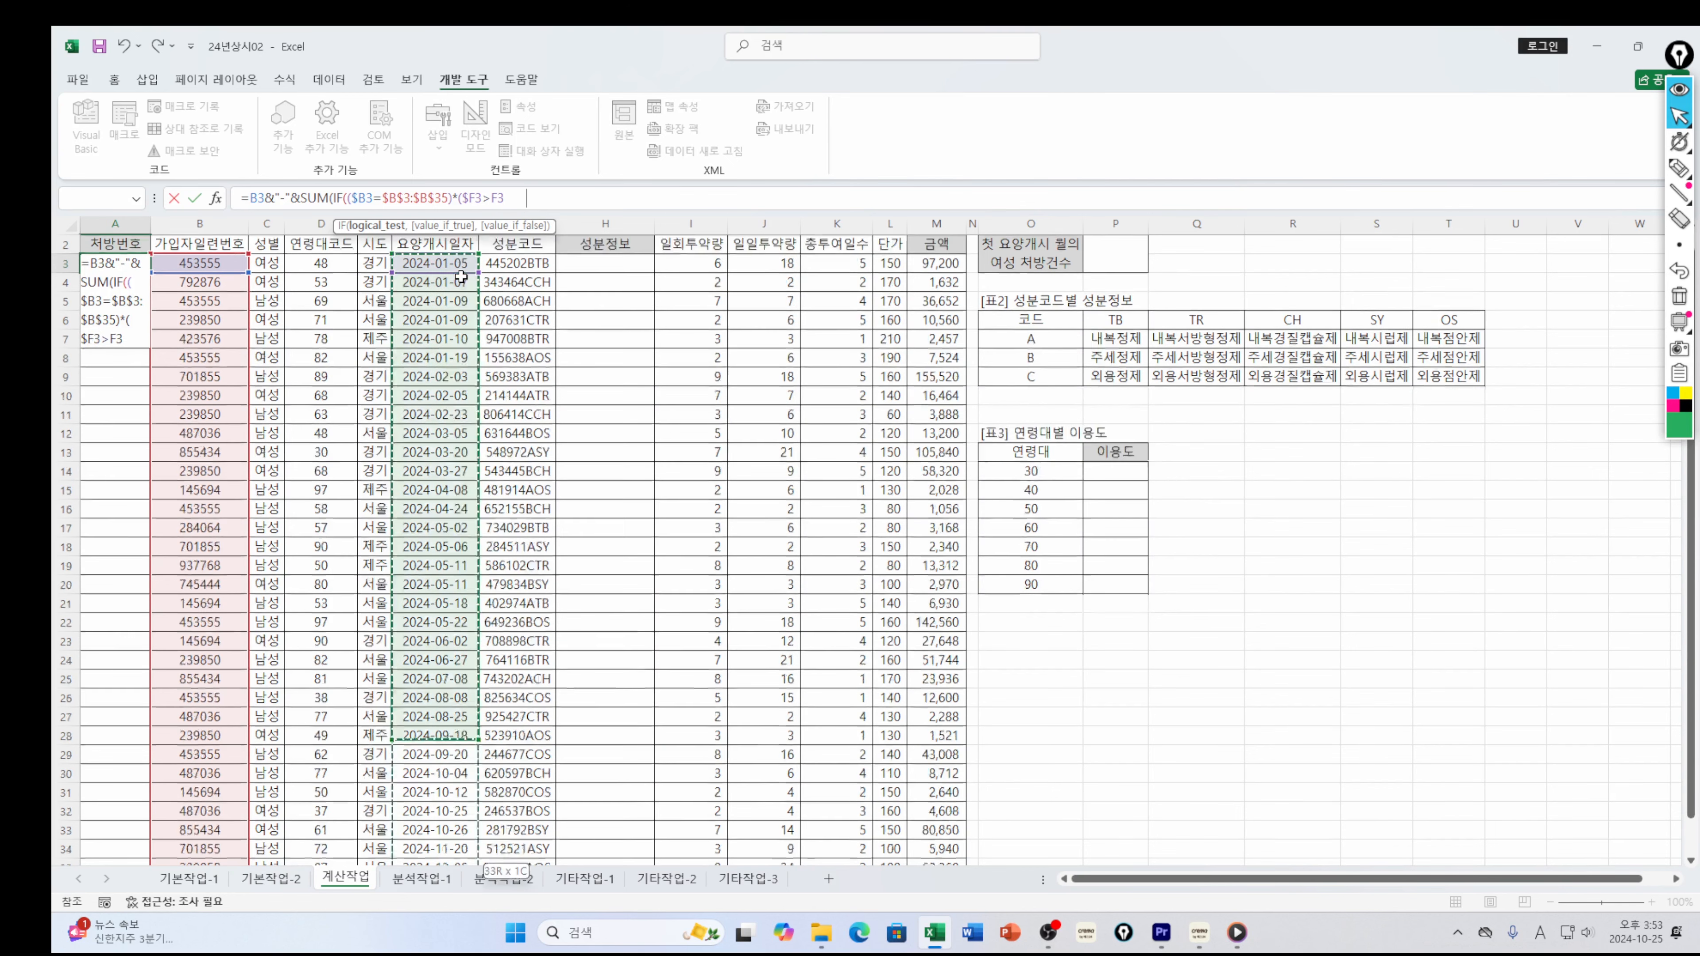
pyautogui.press('F4')
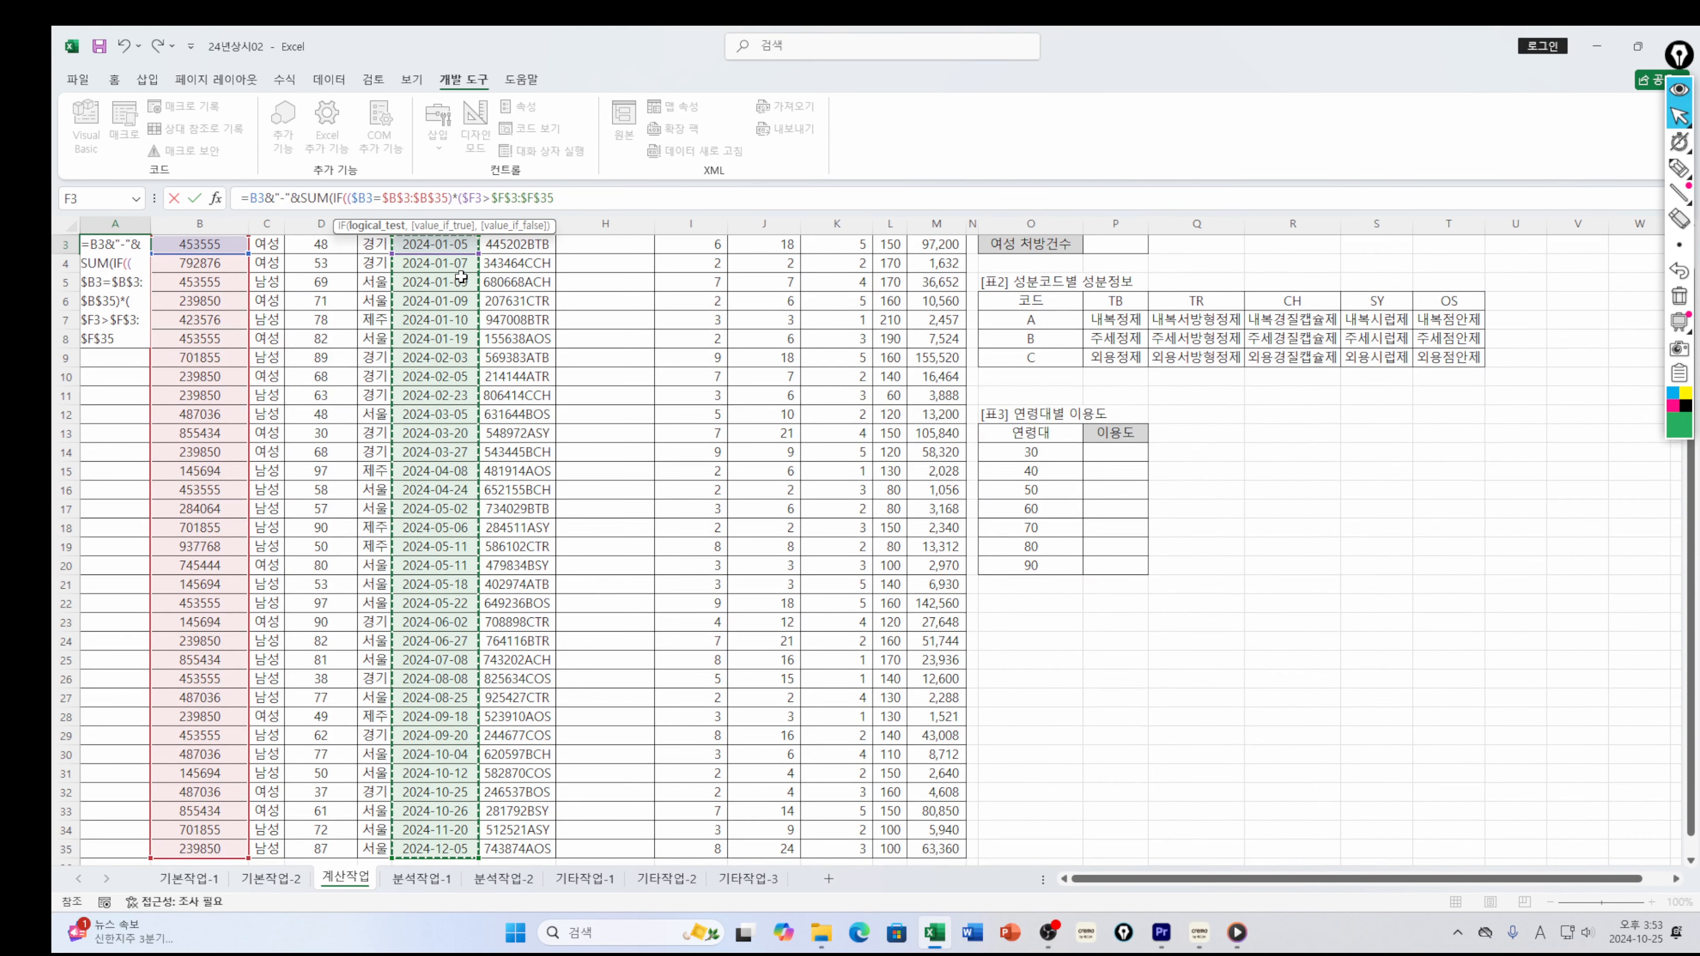
pyautogui.write(')')
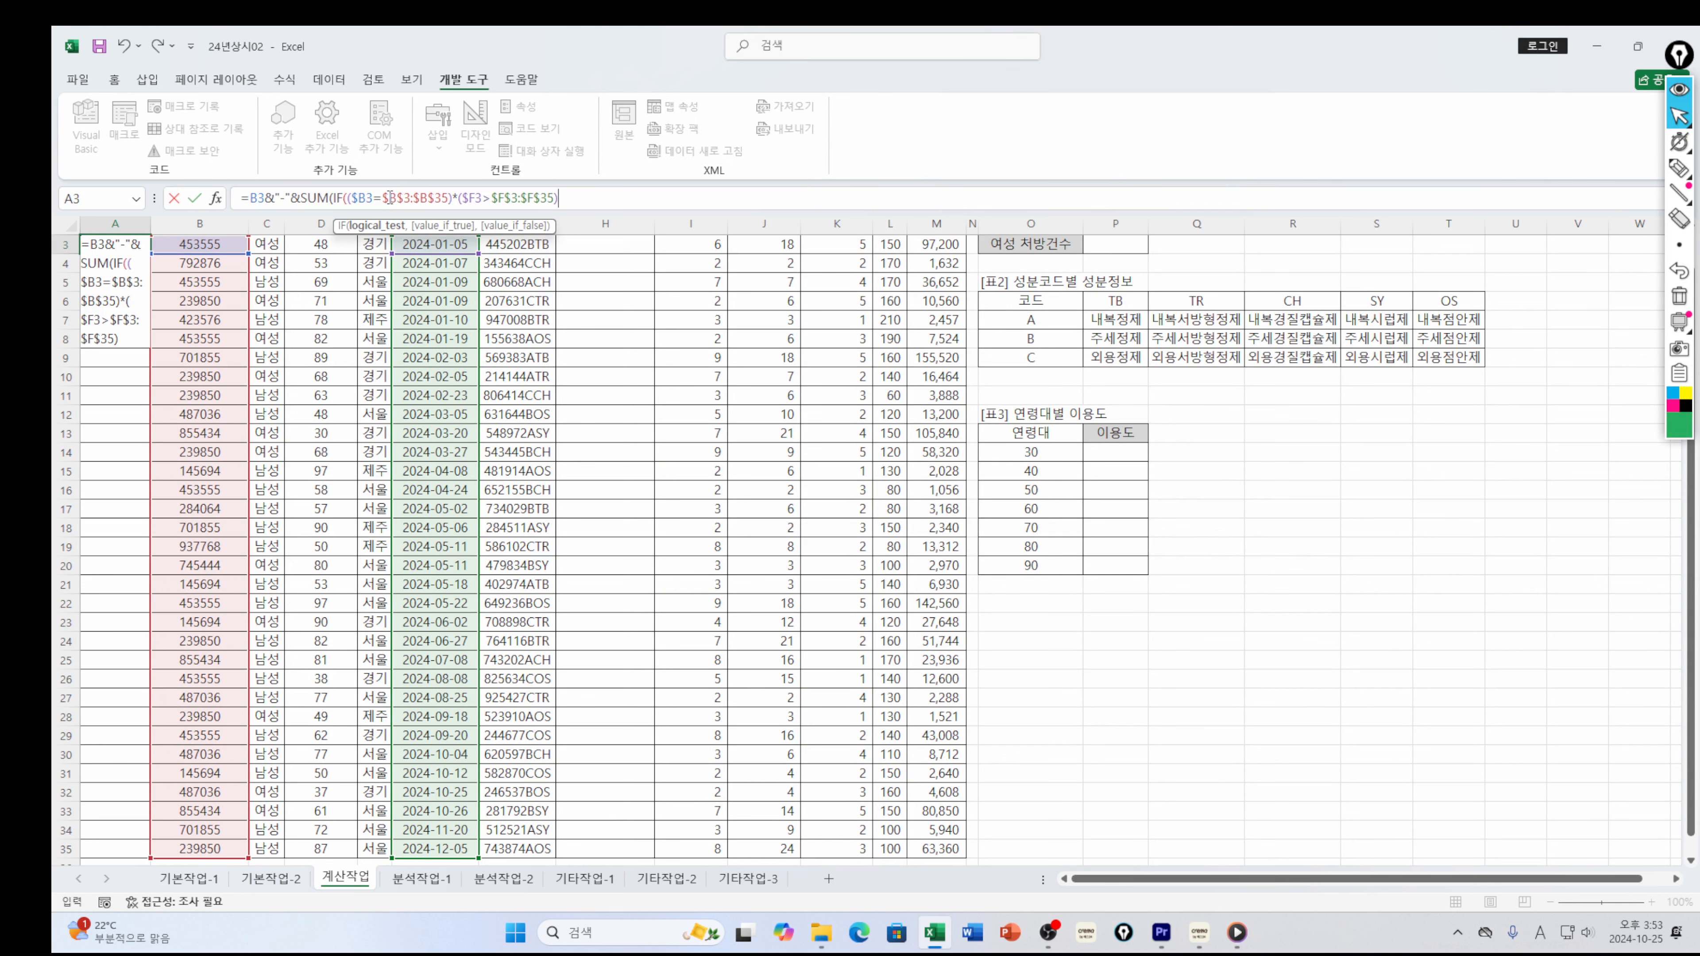
# Finish the A3 formula with 1 as the IF result and +1 after the SUM, and enter it
pyautogui.write(',')
pyautogui.write('1))')
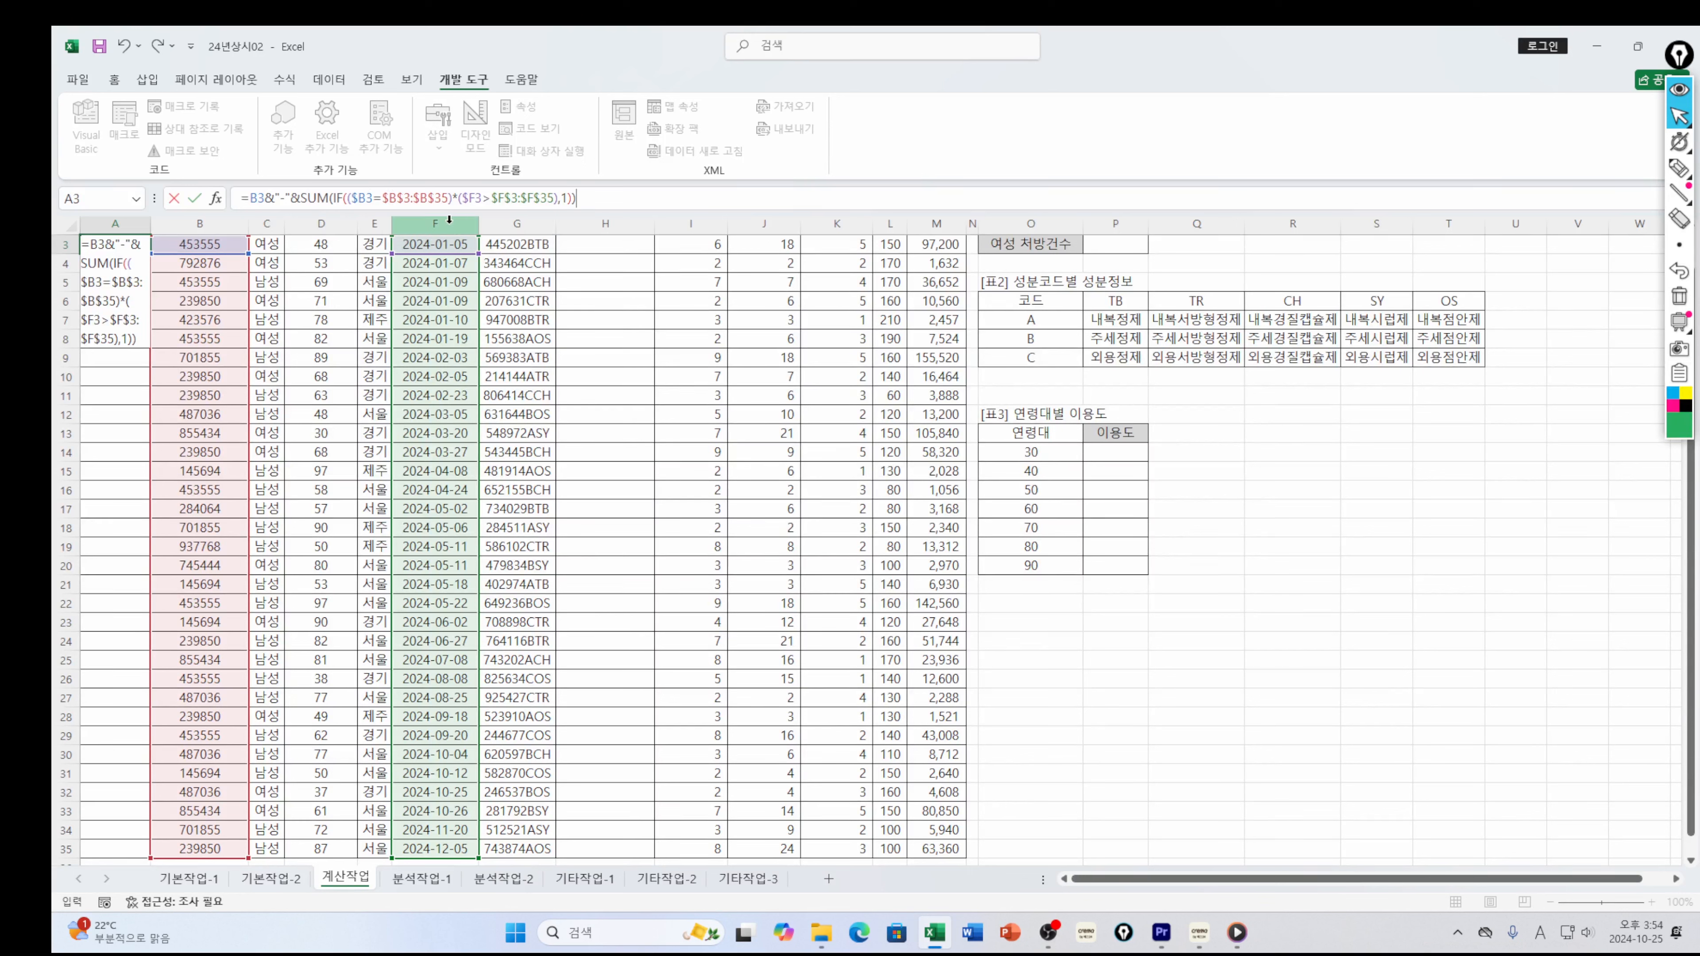
pyautogui.write('+')
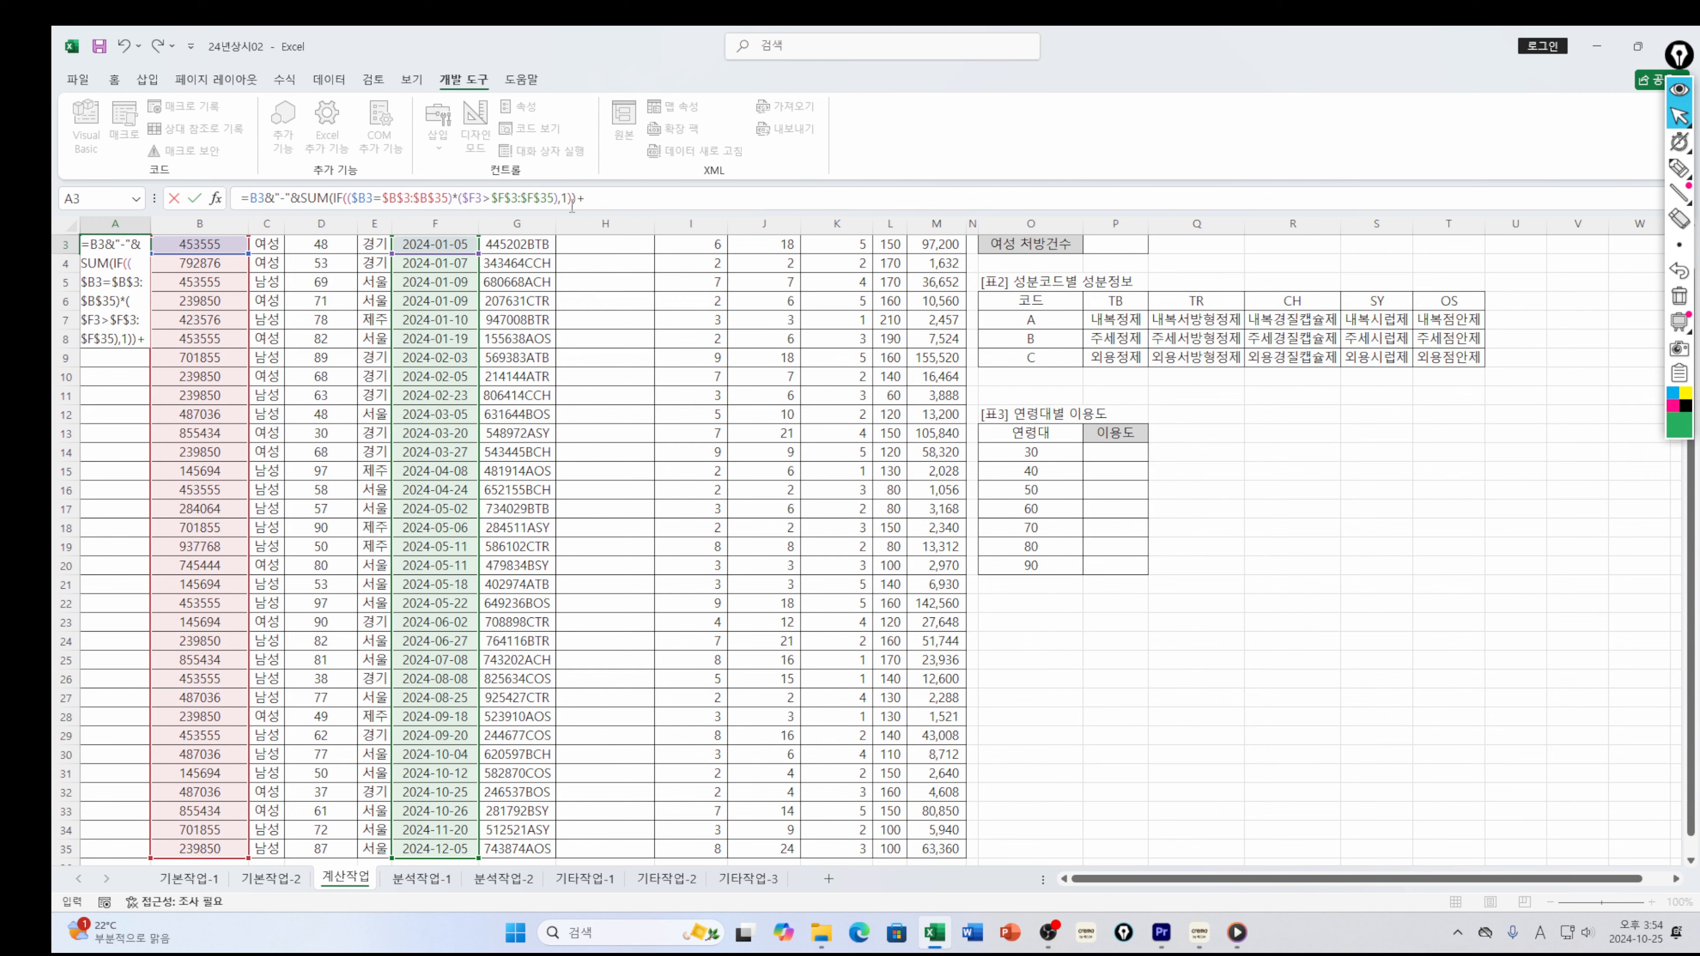
pyautogui.write('1')
pyautogui.press('Return')
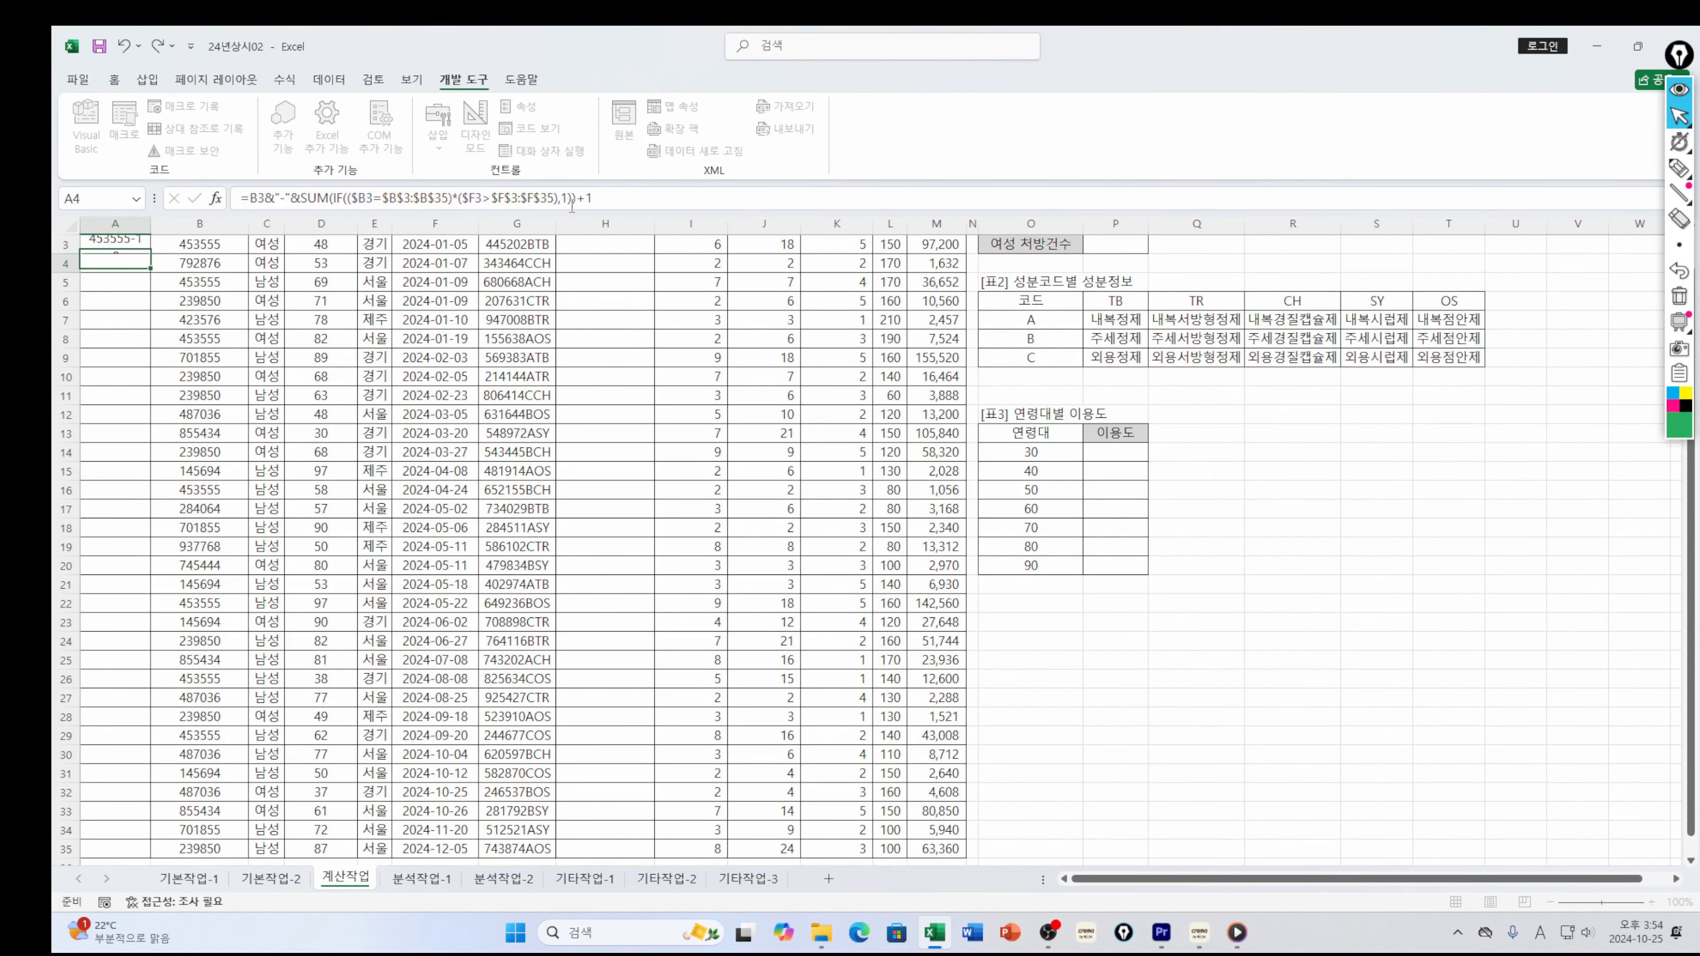
# Fill the 처방번호 formula from A3 down to the end of the table
pyautogui.scroll(1, 129, 287)
pyautogui.click(130, 287)
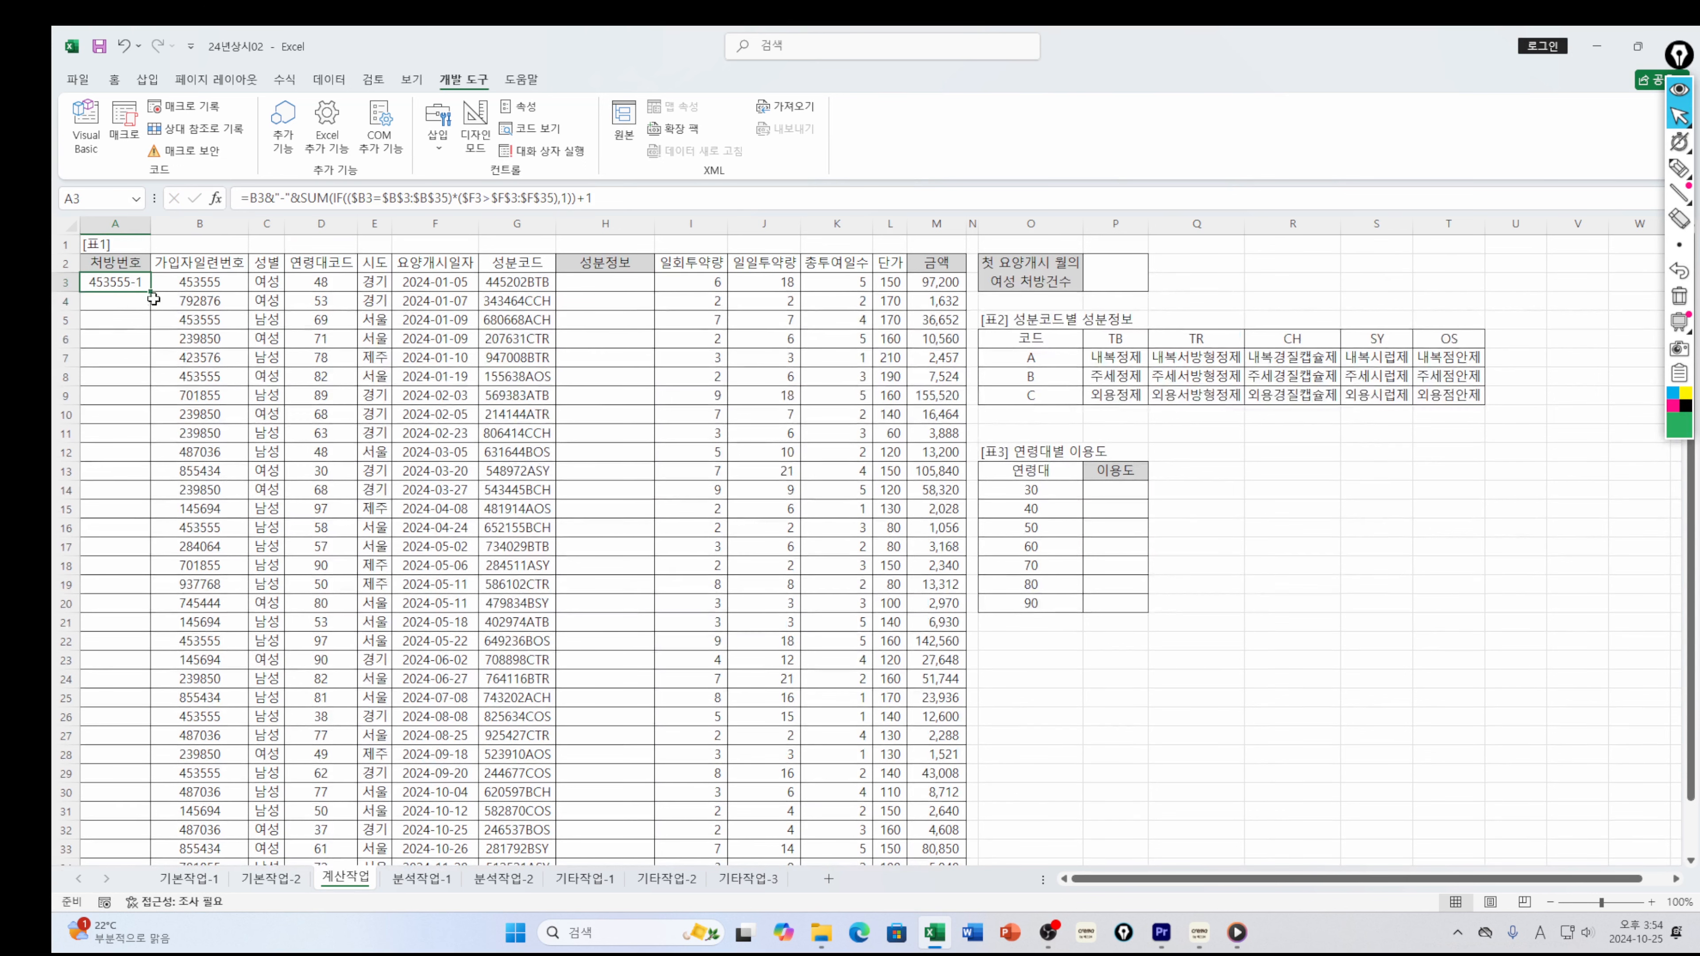
pyautogui.doubleClick(152, 292)
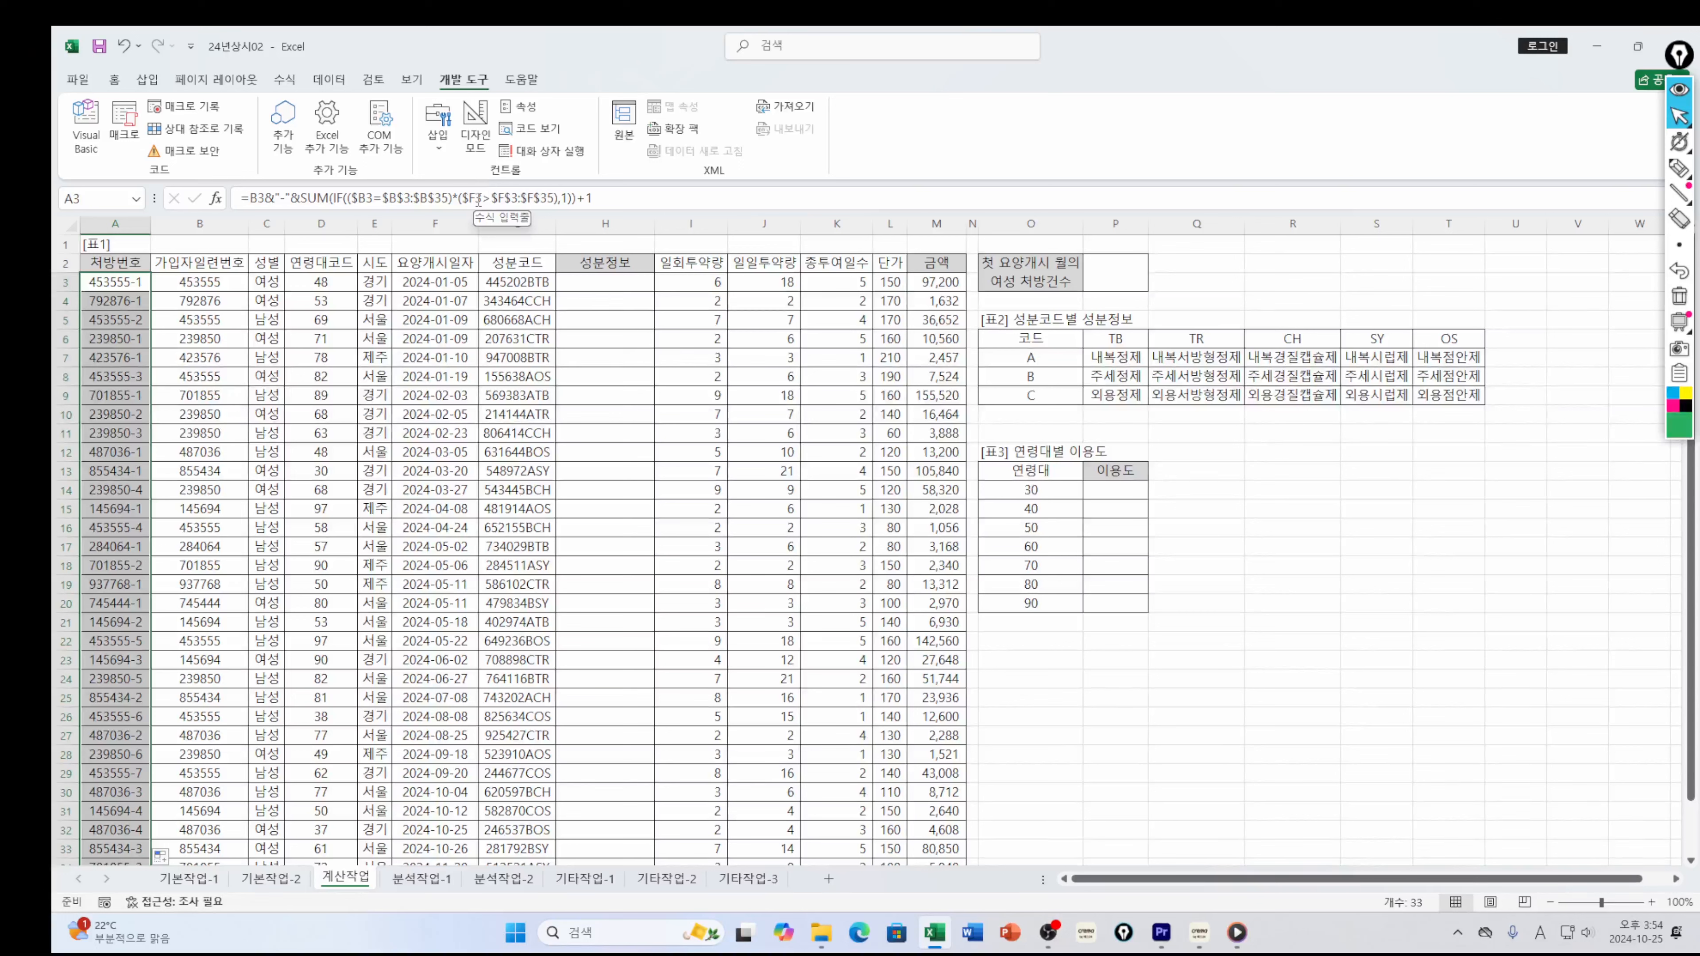
# Review the A3 formula's two IF conditions, result value and closing parentheses, and leave it as entered
pyautogui.click(609, 198)
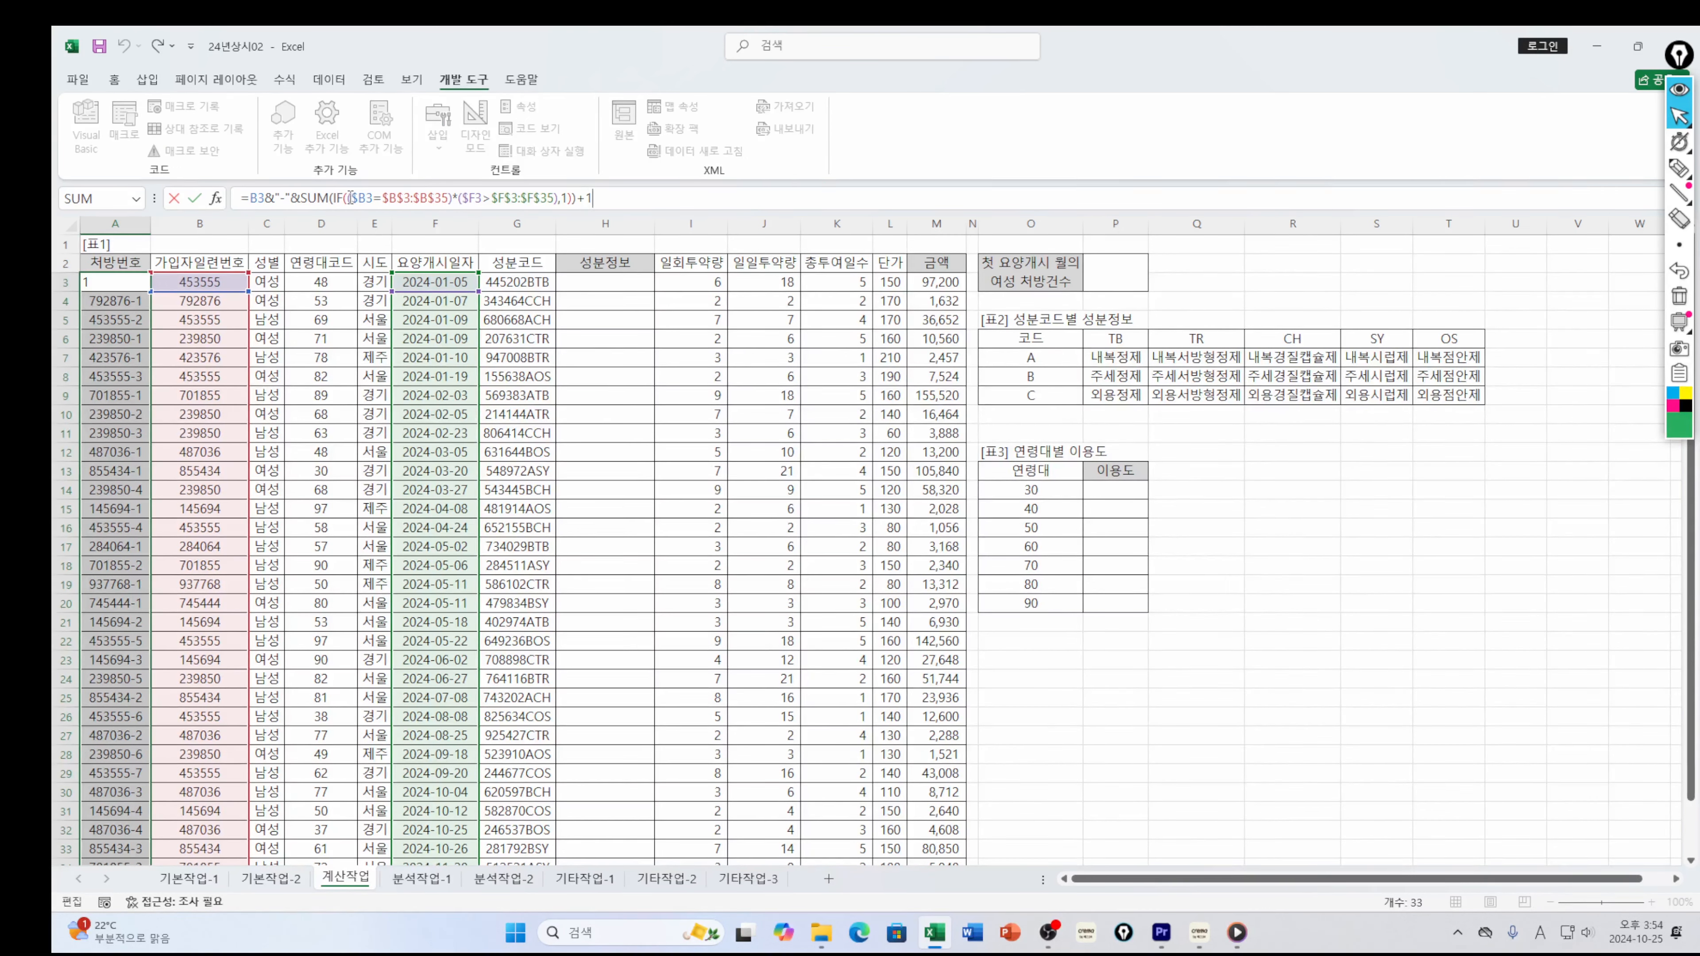
pyautogui.moveTo(347, 198); pyautogui.dragTo(561, 198)
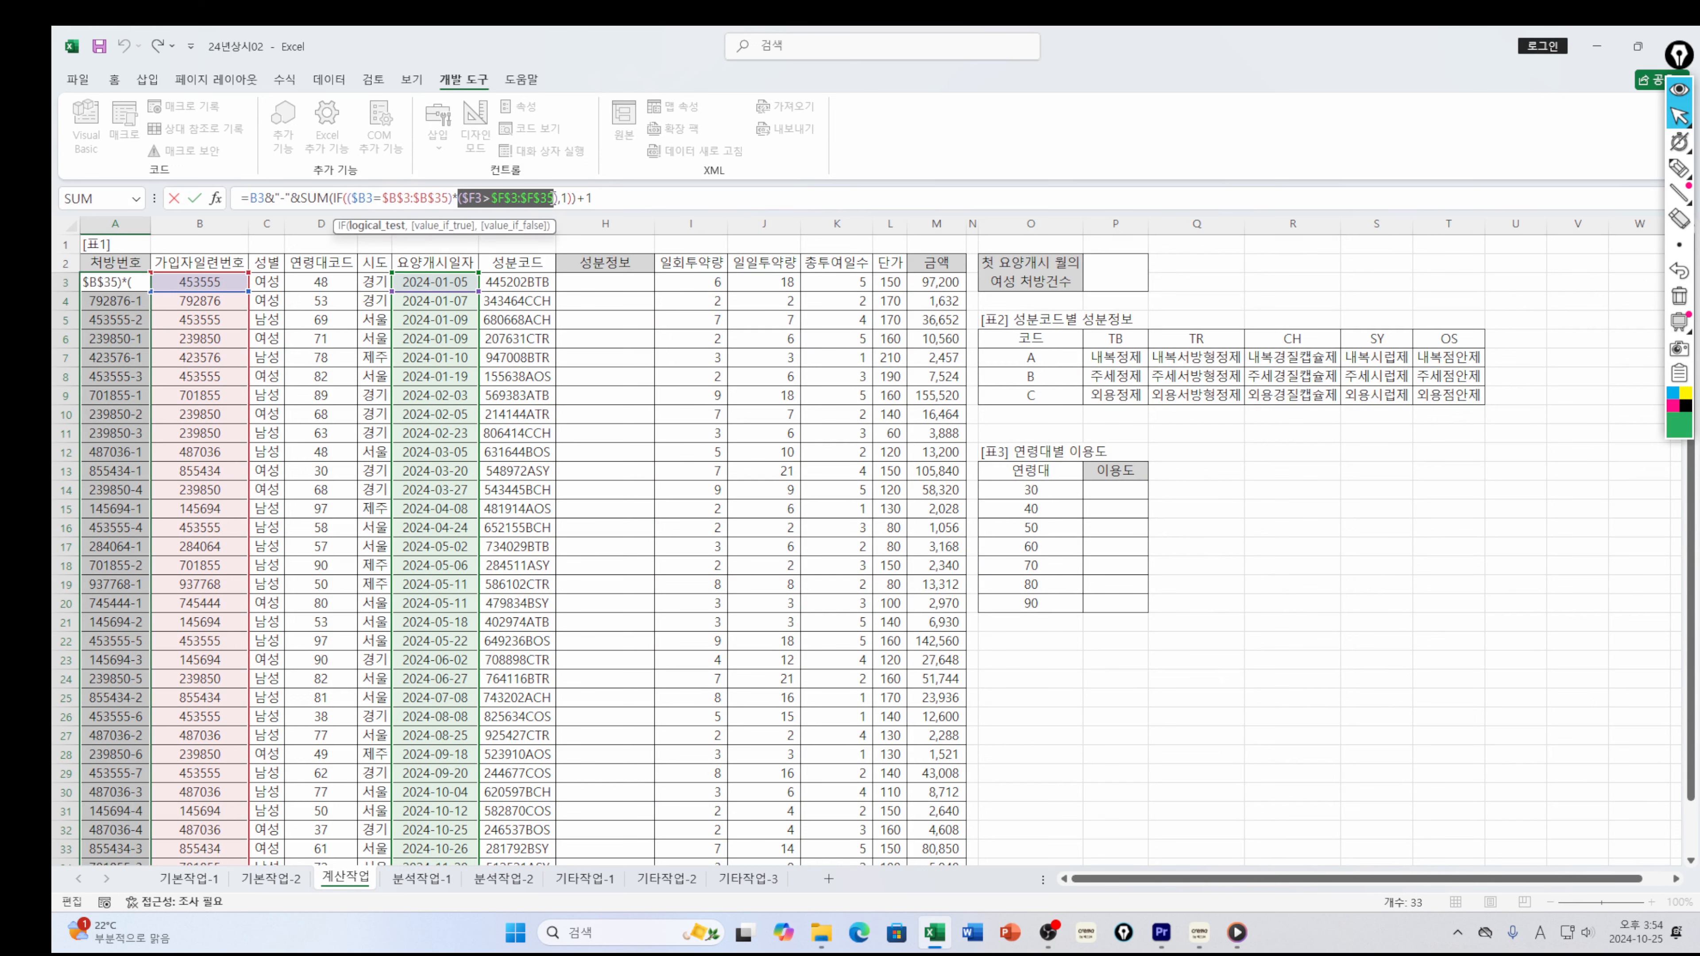
pyautogui.click(560, 198)
pyautogui.write(',')
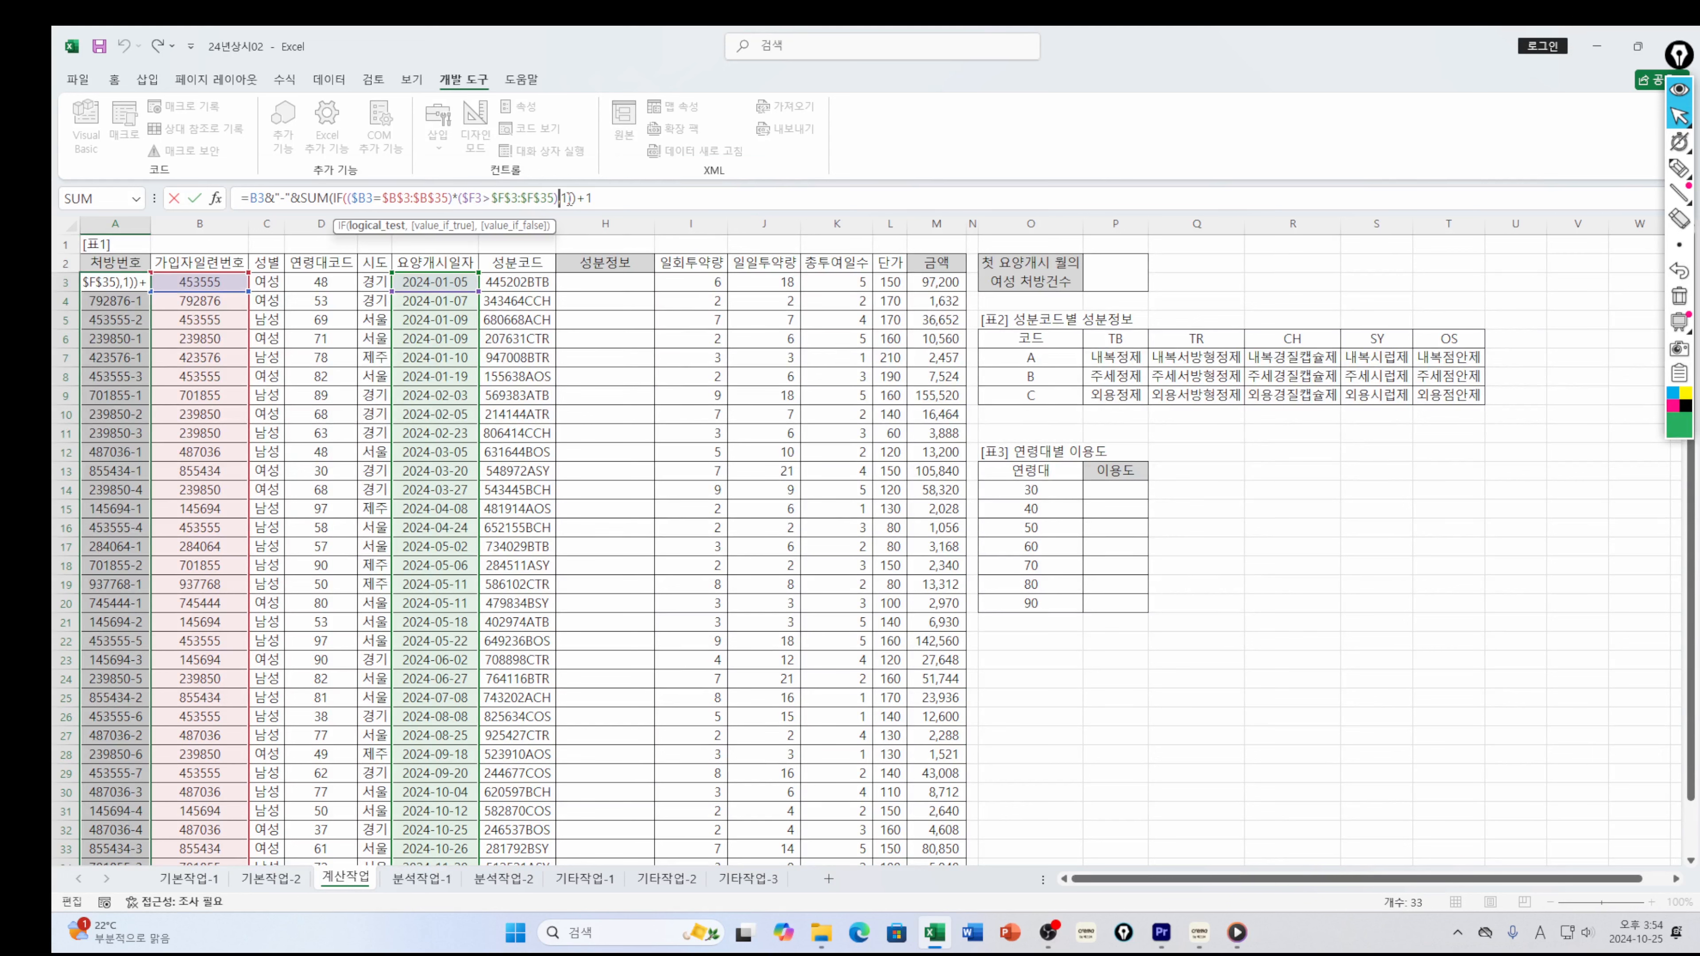
pyautogui.doubleClick(564, 199)
pyautogui.click(574, 198)
pyautogui.press('Right')
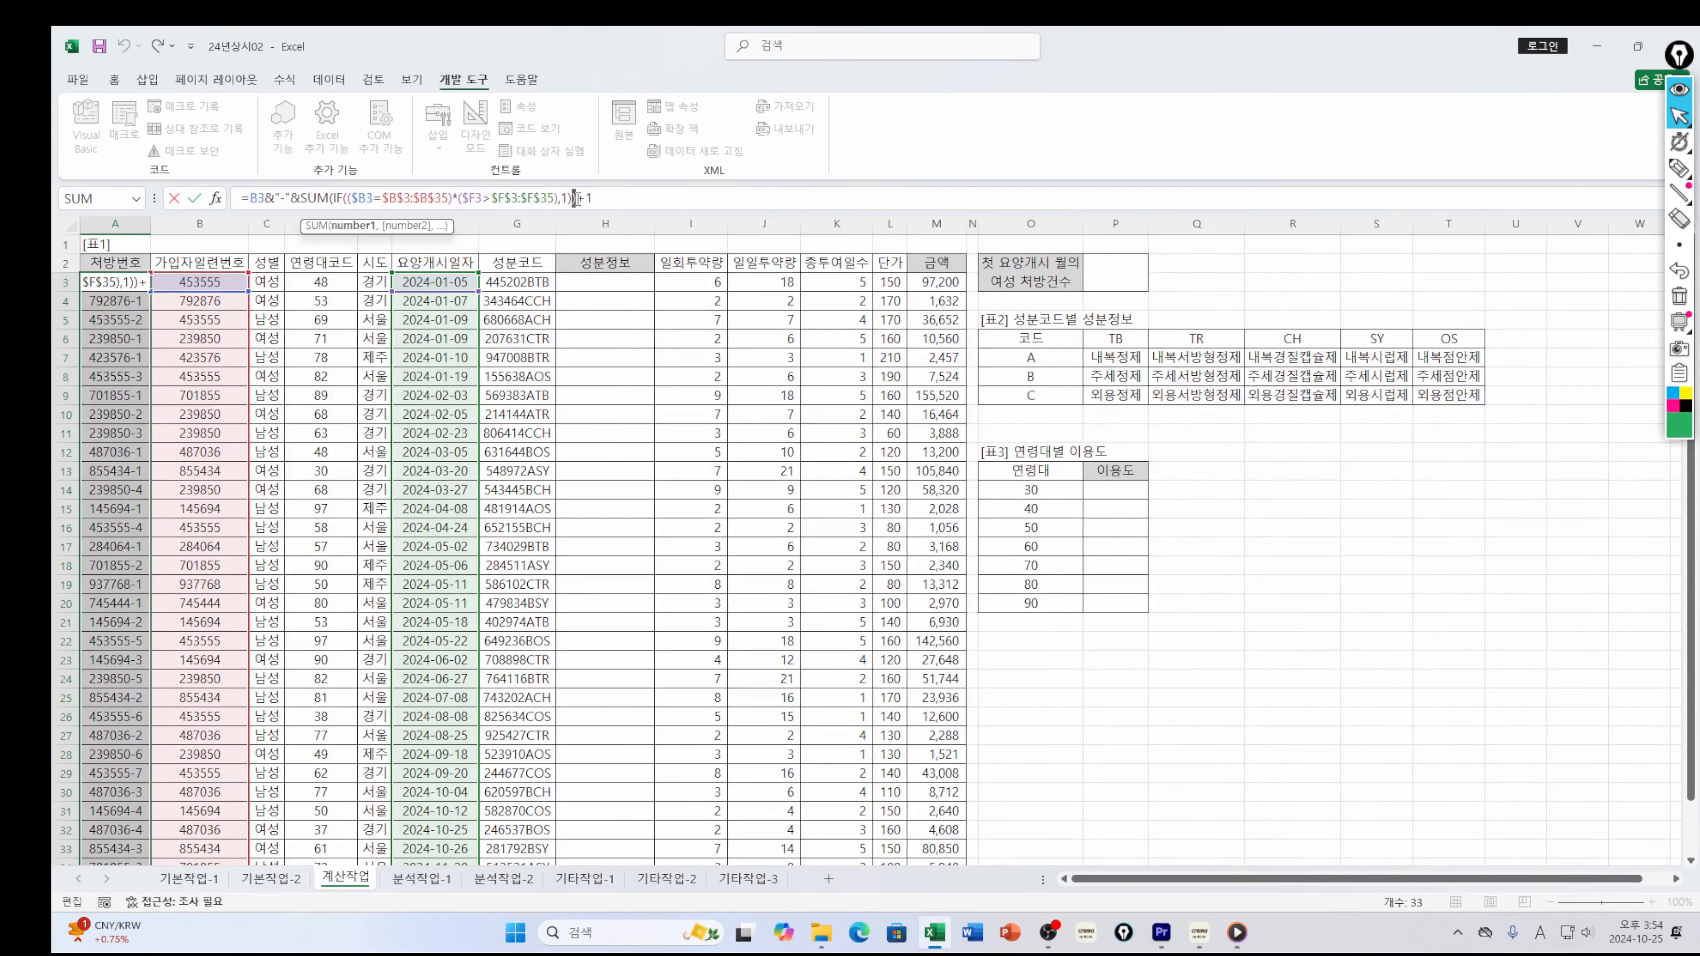
pyautogui.press('Right')
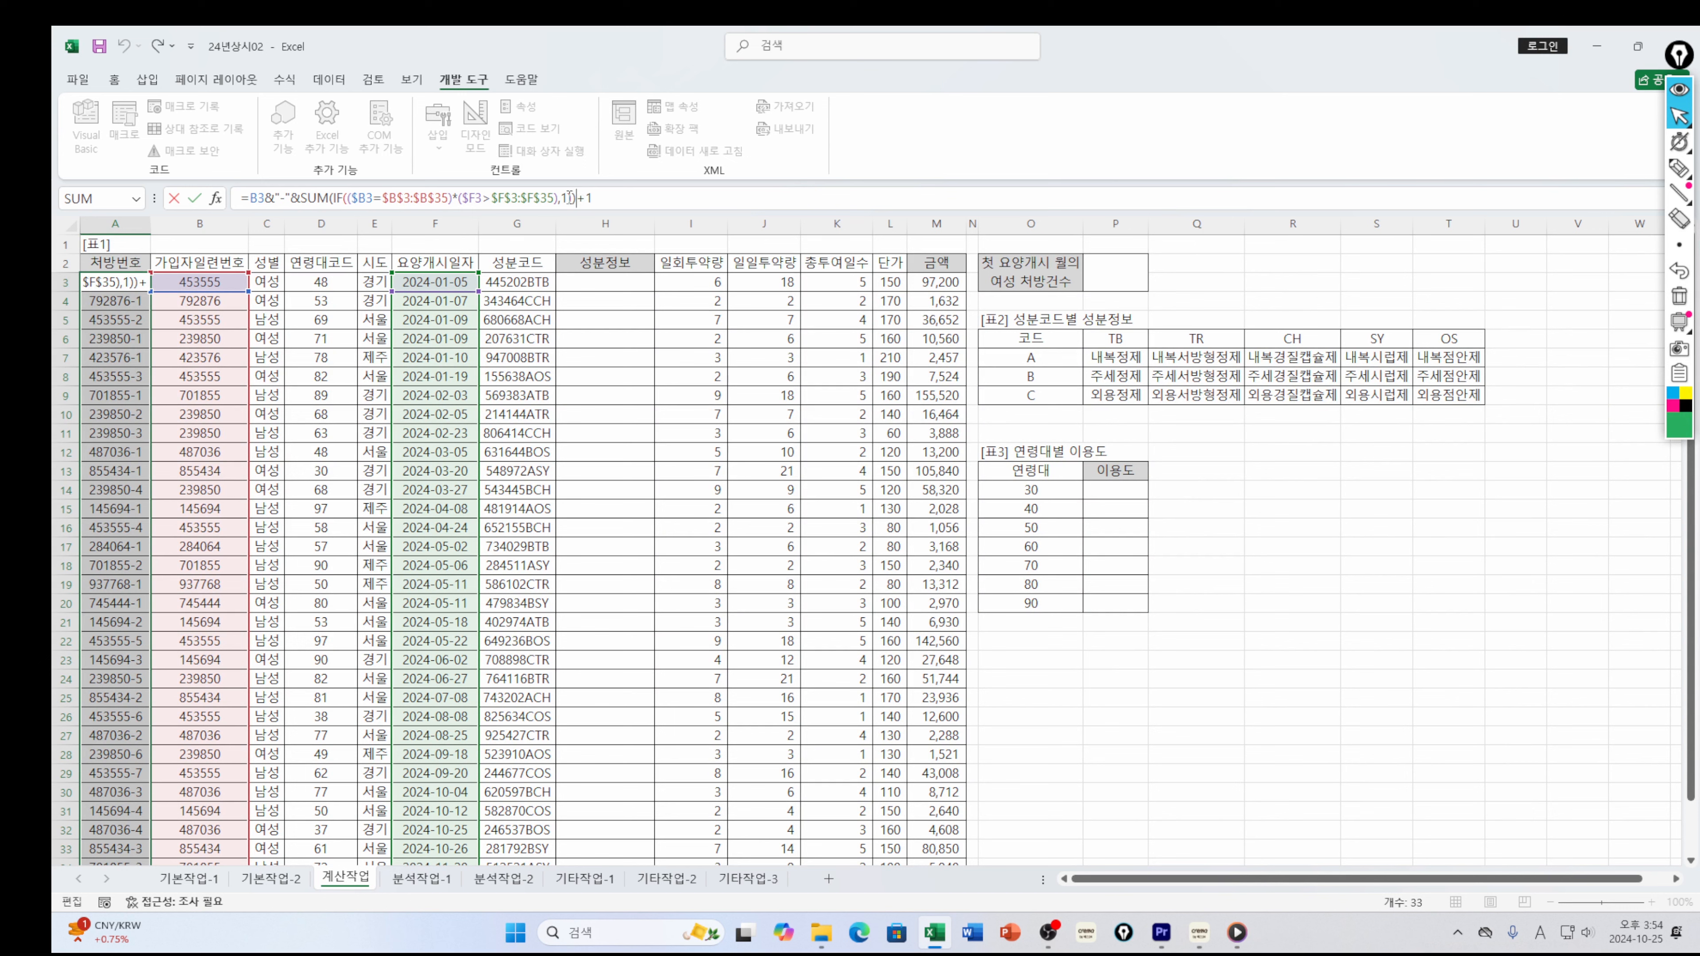
pyautogui.hotkey('ctrl', 'Return')
pyautogui.press('Return')
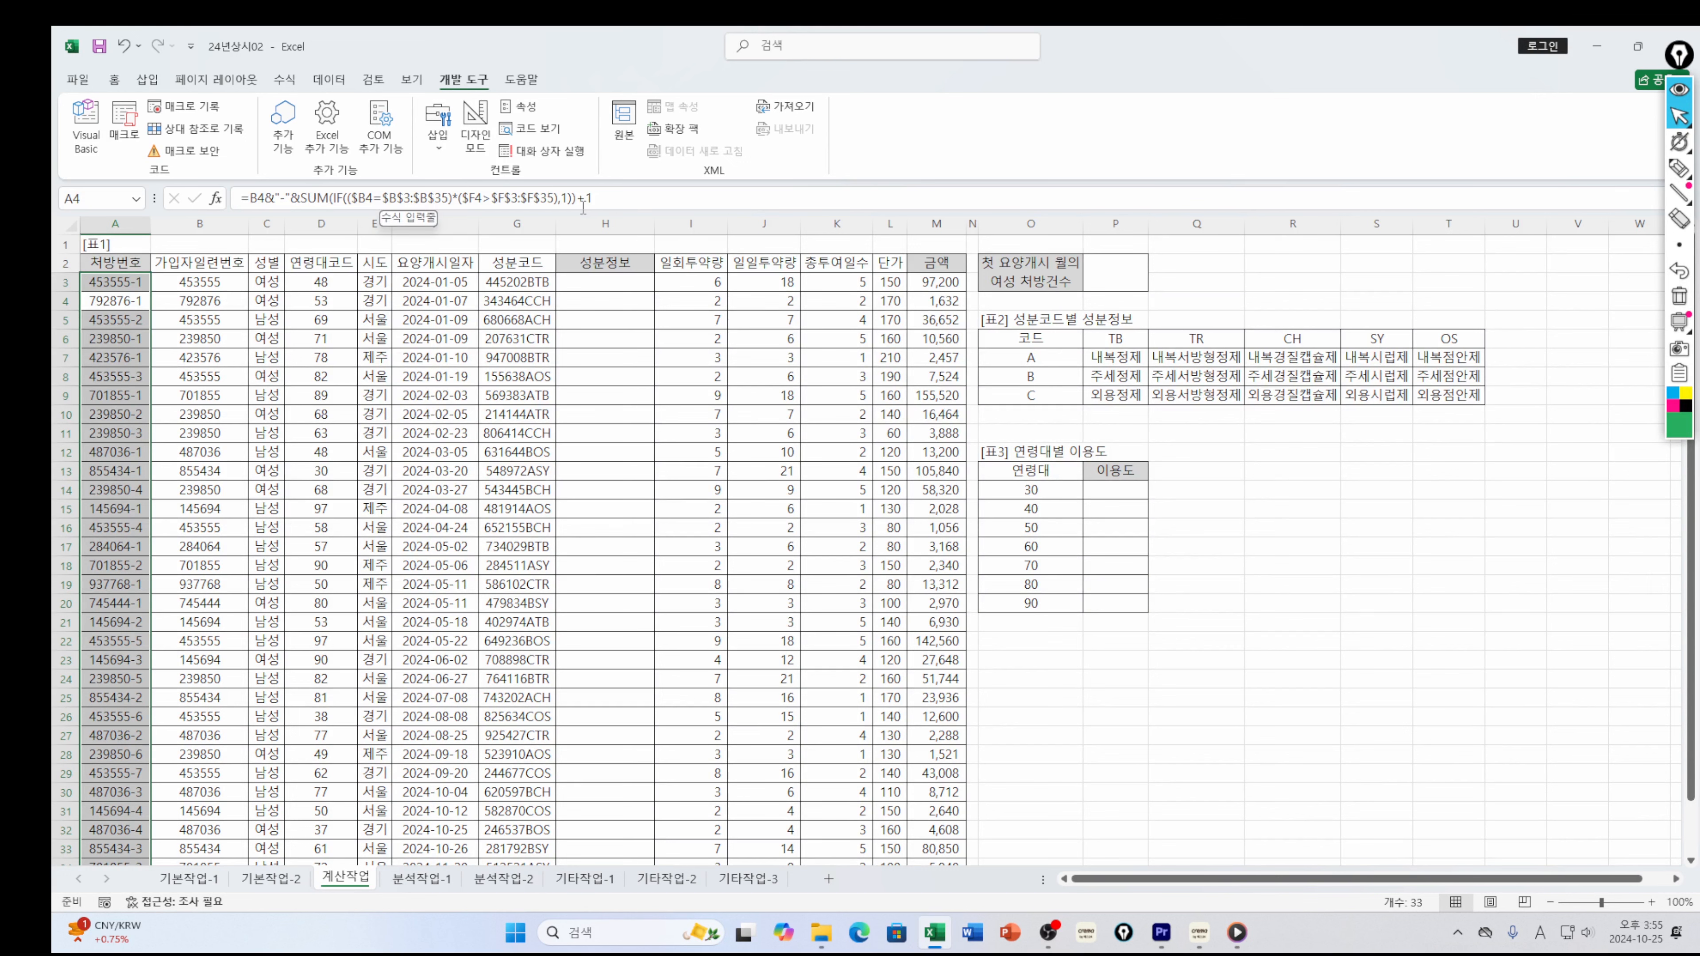
# Switch to the exam e-book and go to the 문제 2 instructions for items 3 and 4 on page 168
pyautogui.moveTo(1205, 941)
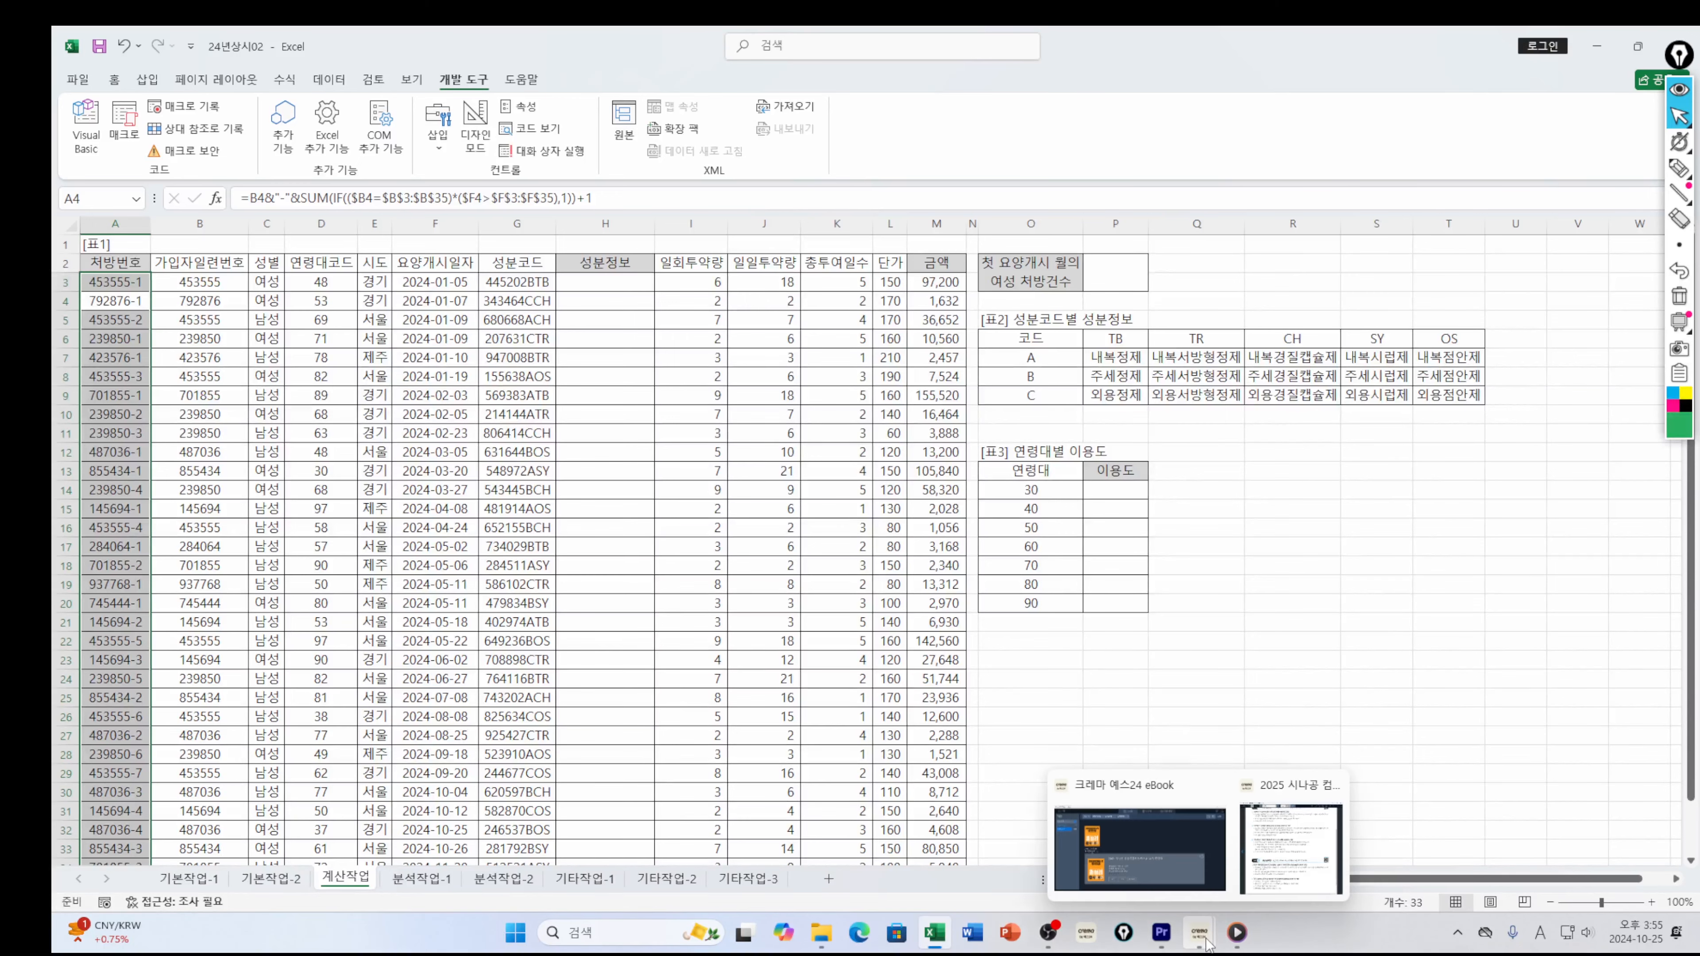
pyautogui.click(1305, 871)
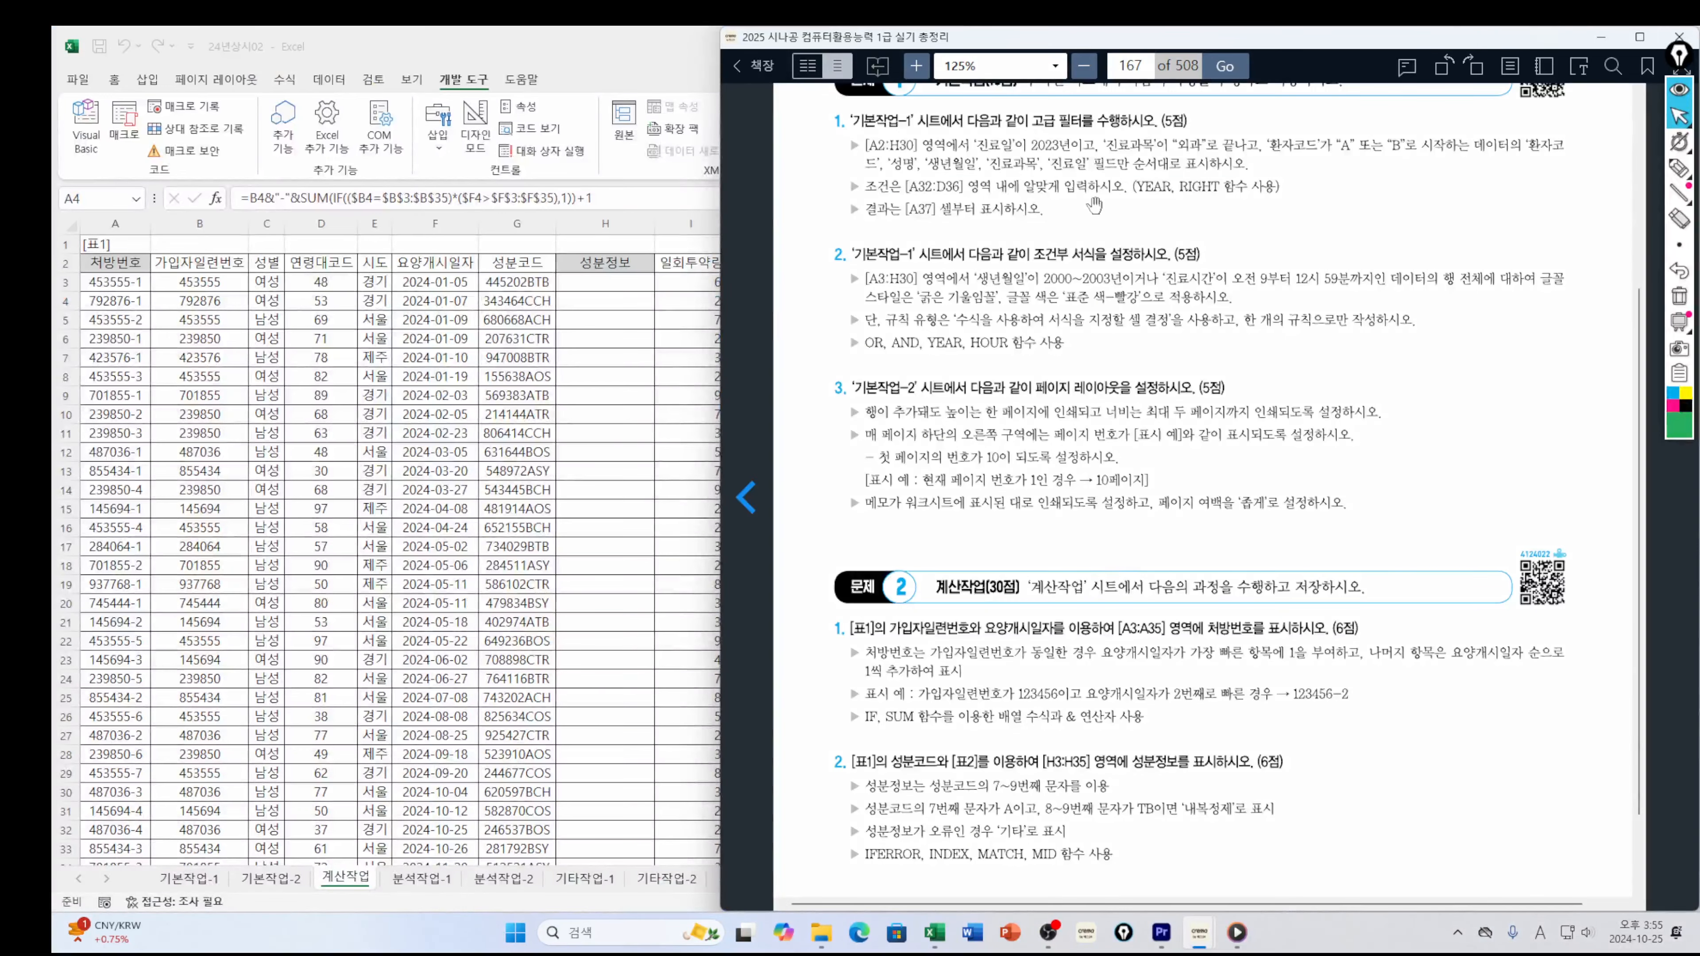
pyautogui.scroll(1, 1038, 241)
pyautogui.scroll(-1, 974, 556)
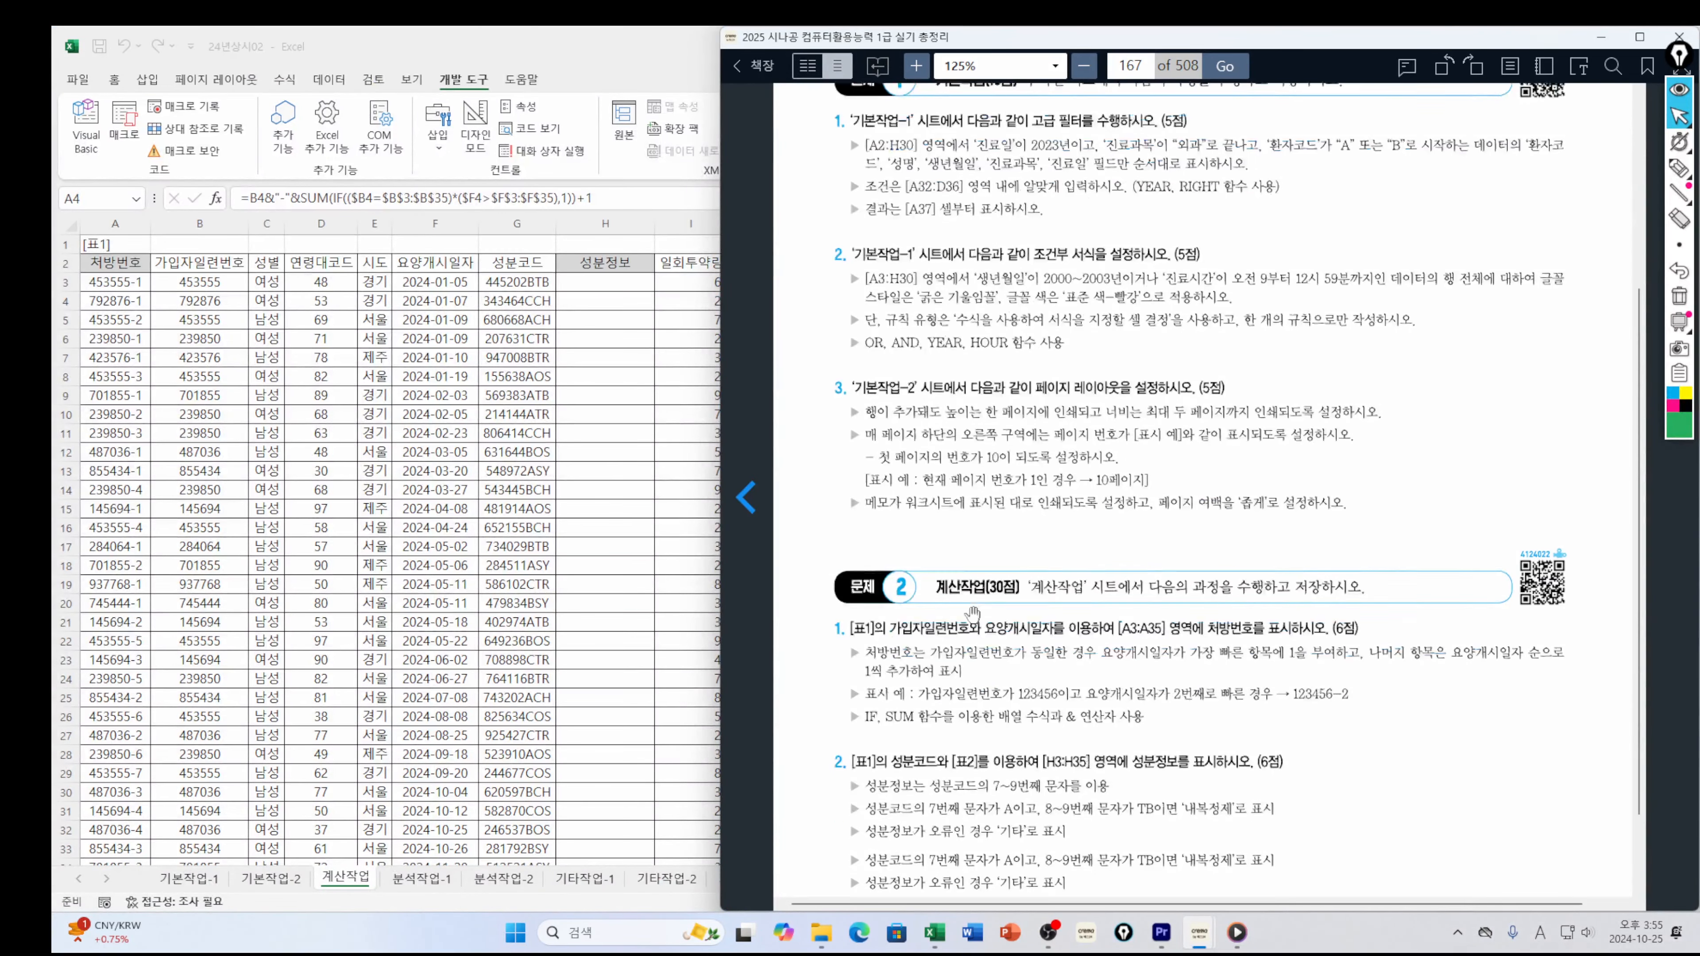
pyautogui.scroll(-3, 973, 612)
pyautogui.scroll(-3, 1030, 650)
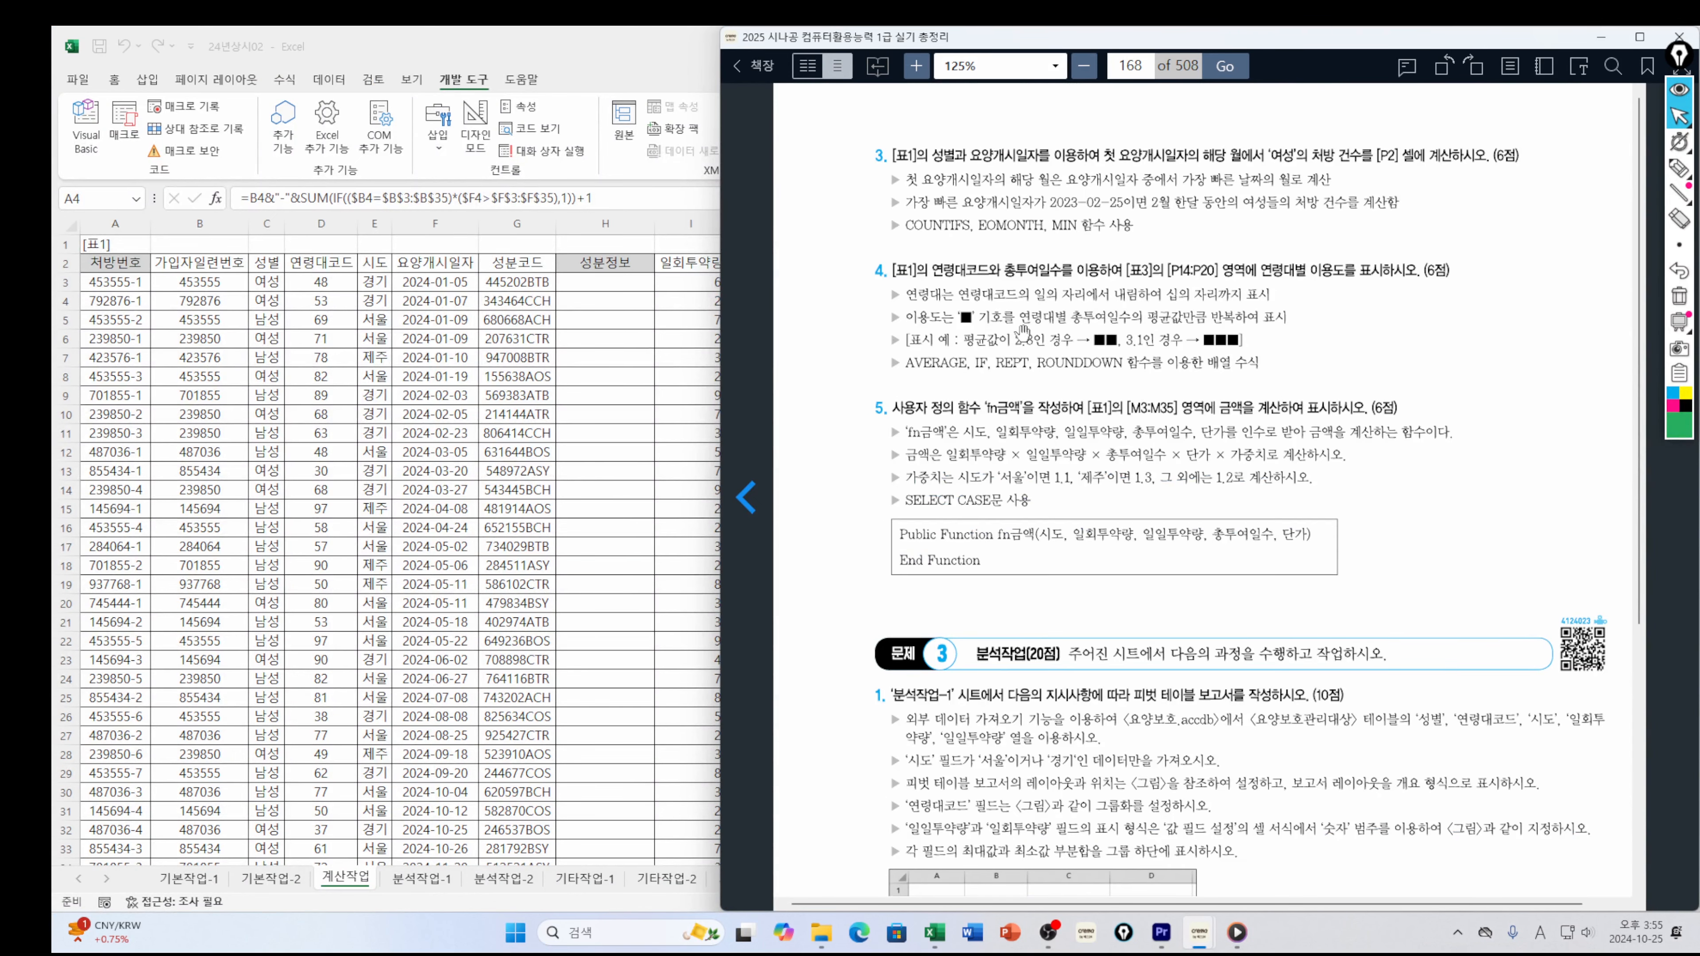
# Read item 2 of 문제 2 on page 167 and examine the 성분정보 values in P7:T9 of 표2 in the Excel workbook
pyautogui.scroll(3, 1023, 333)
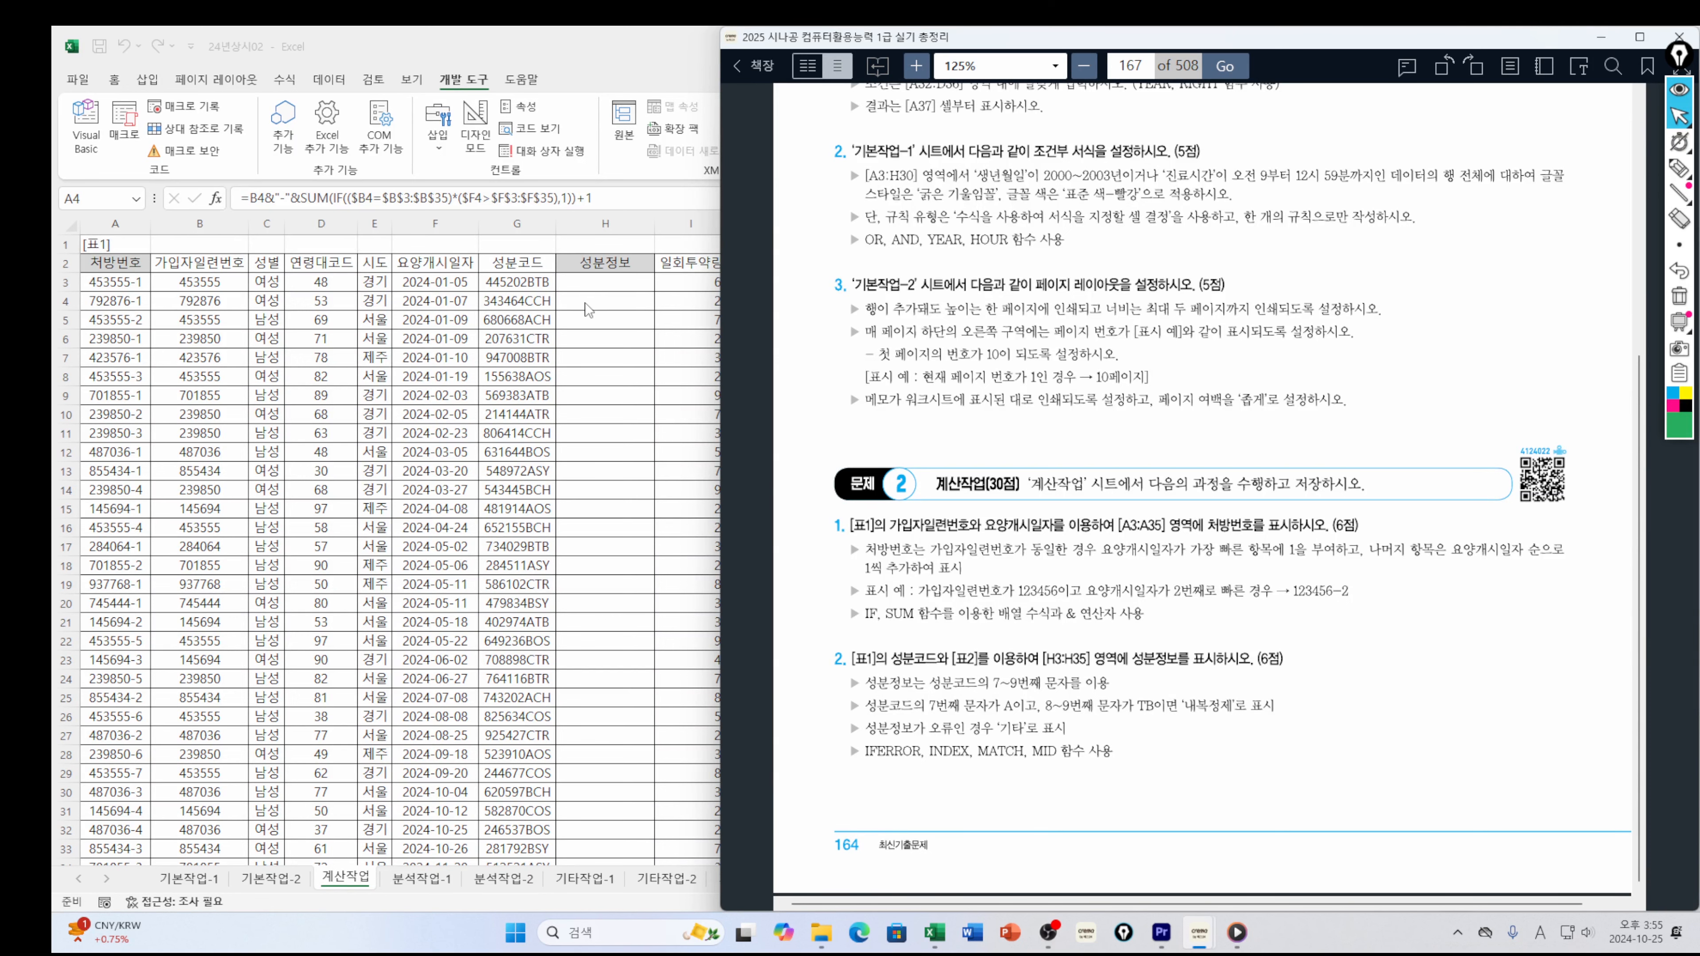
pyautogui.click(590, 282)
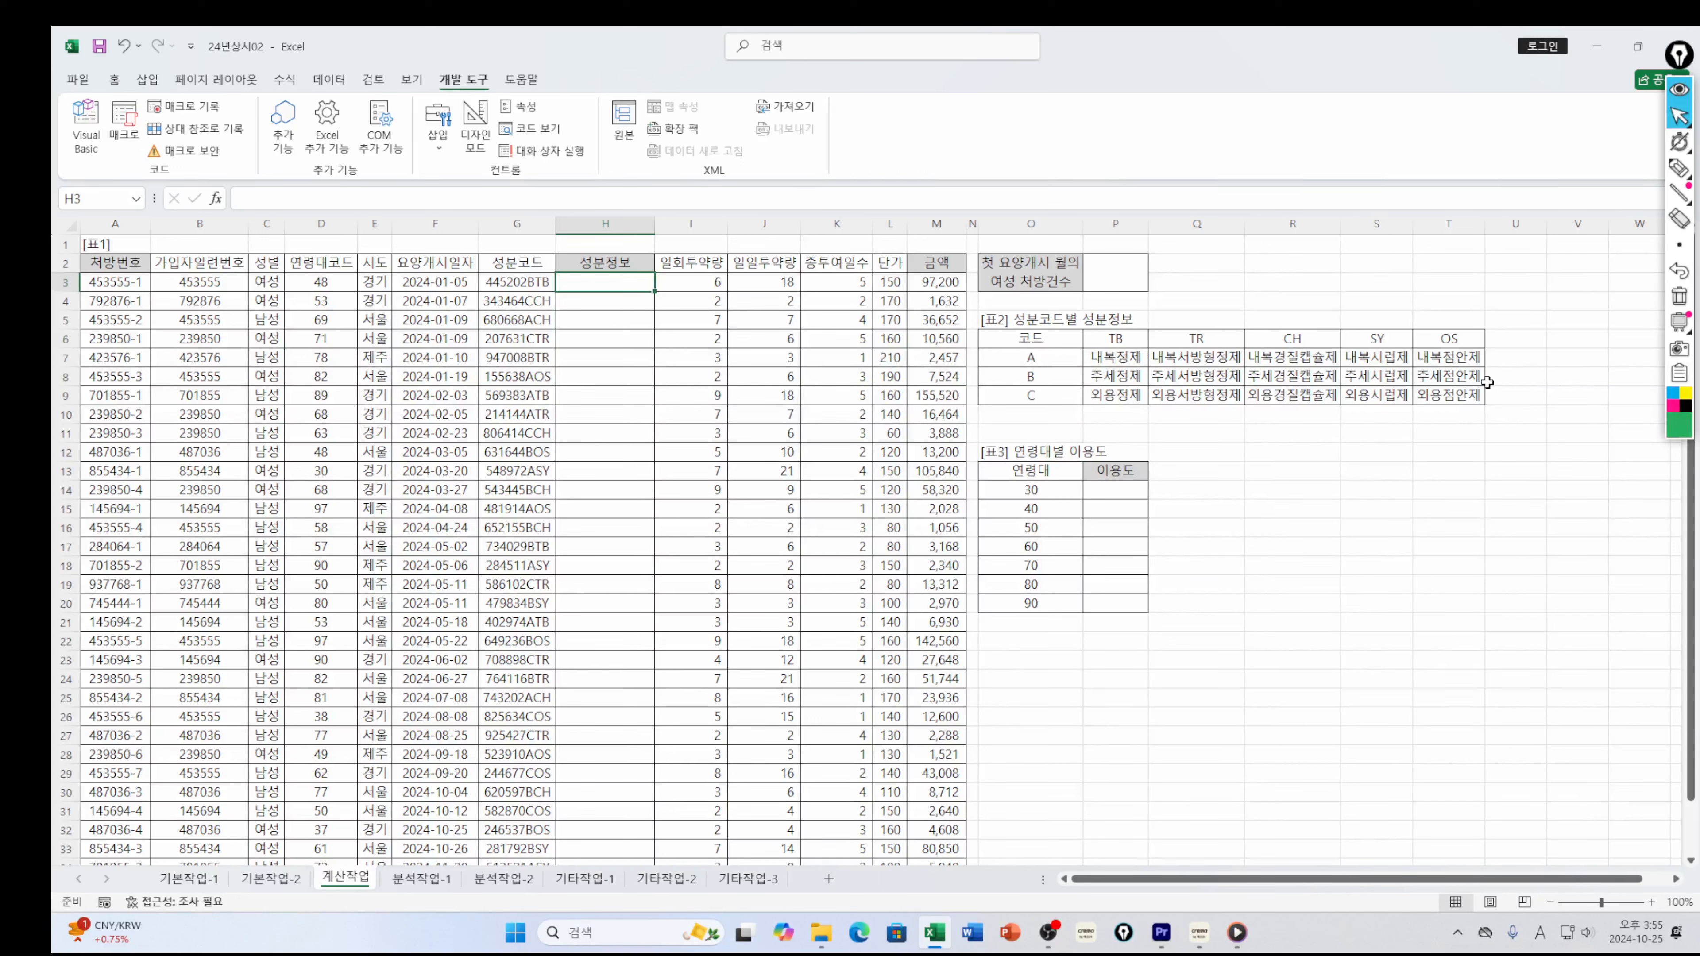
pyautogui.click(1109, 359)
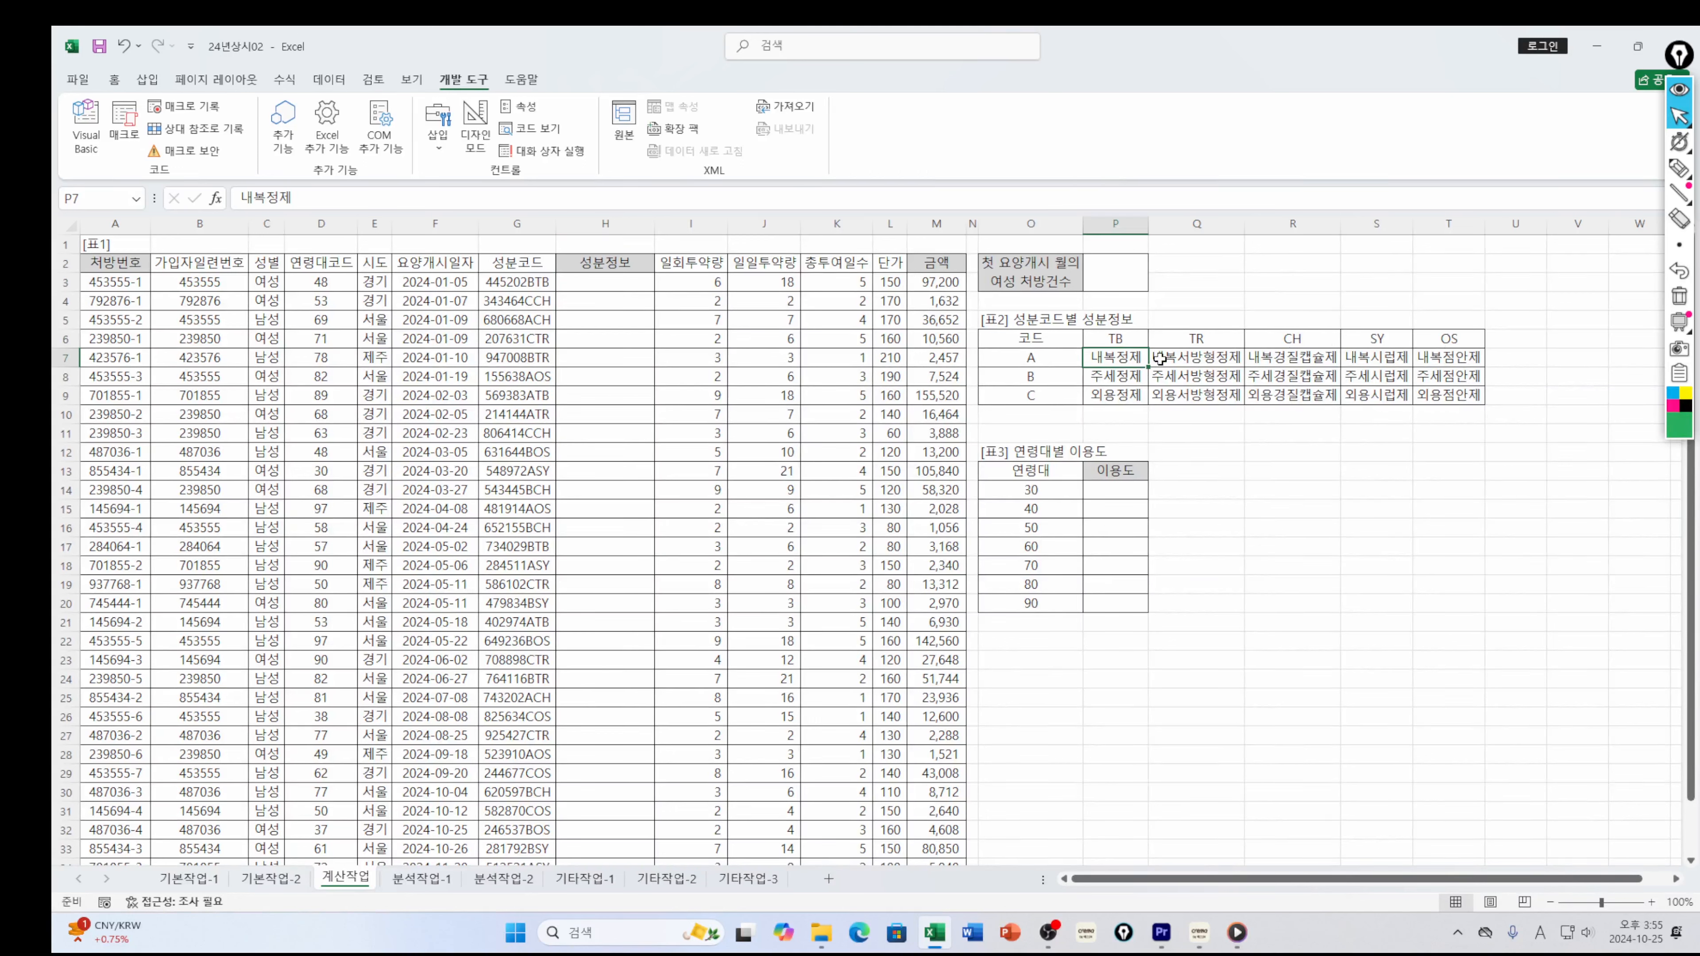
pyautogui.moveTo(1160, 359); pyautogui.dragTo(1436, 398)
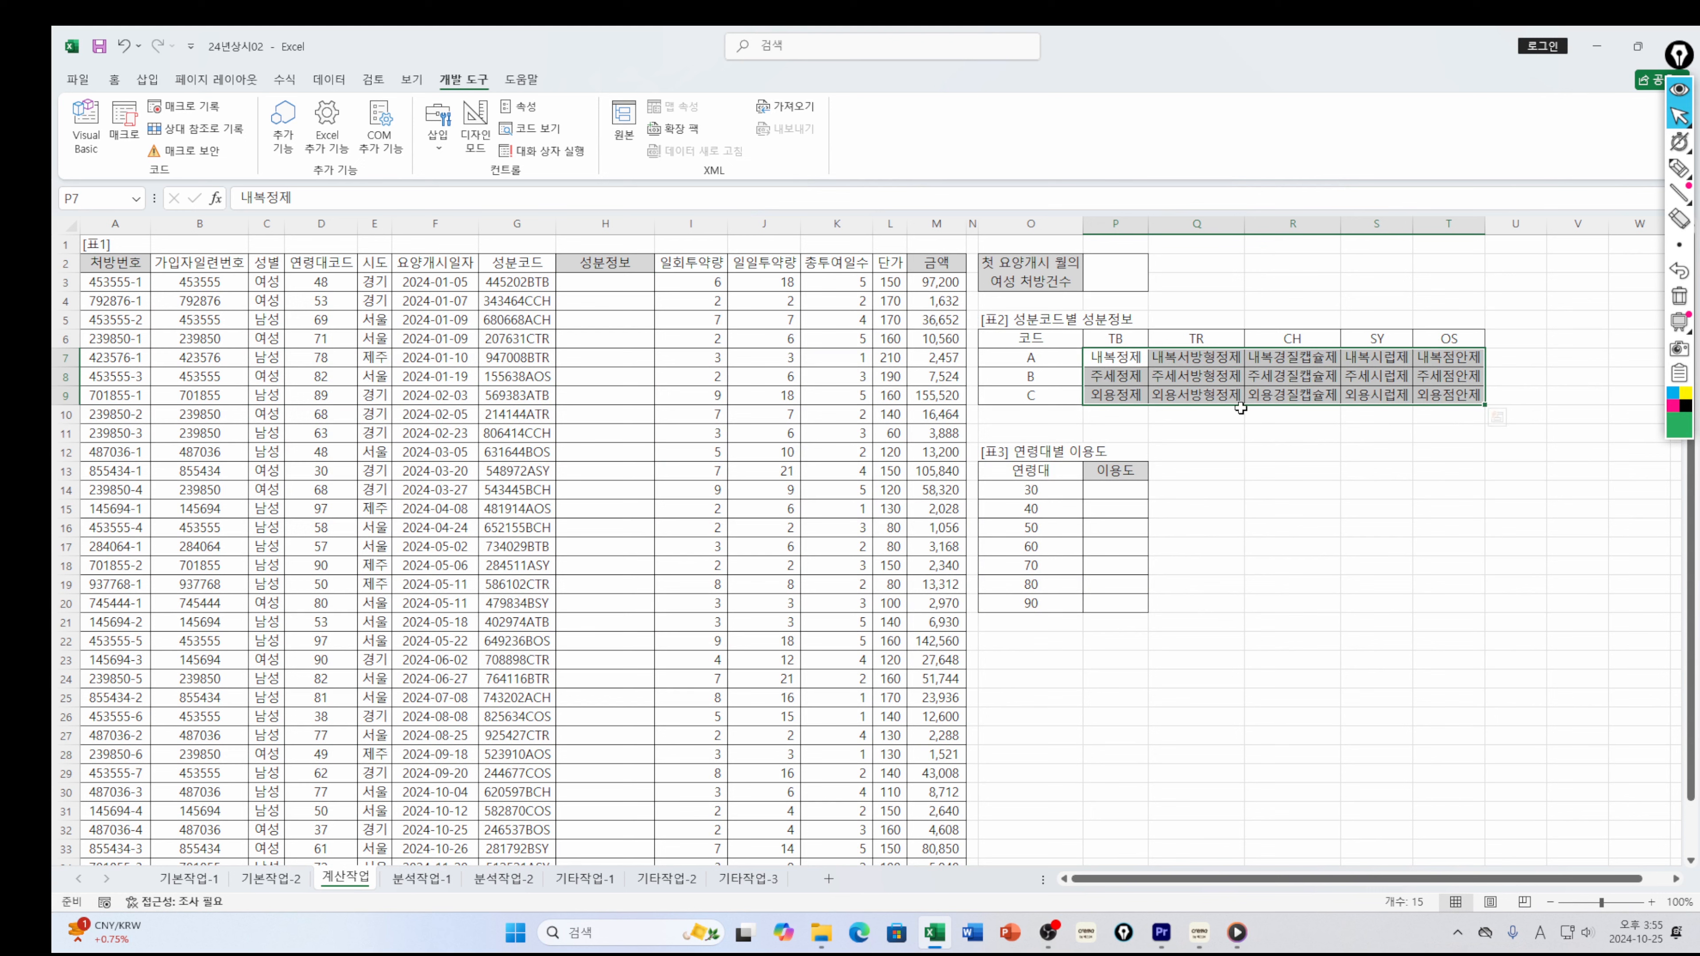
# Start the 성분정보 formula in H3 with IFERROR and a nested INDEX over the absolute range $P$7:$T$9
pyautogui.click(610, 282)
pyautogui.write('=')
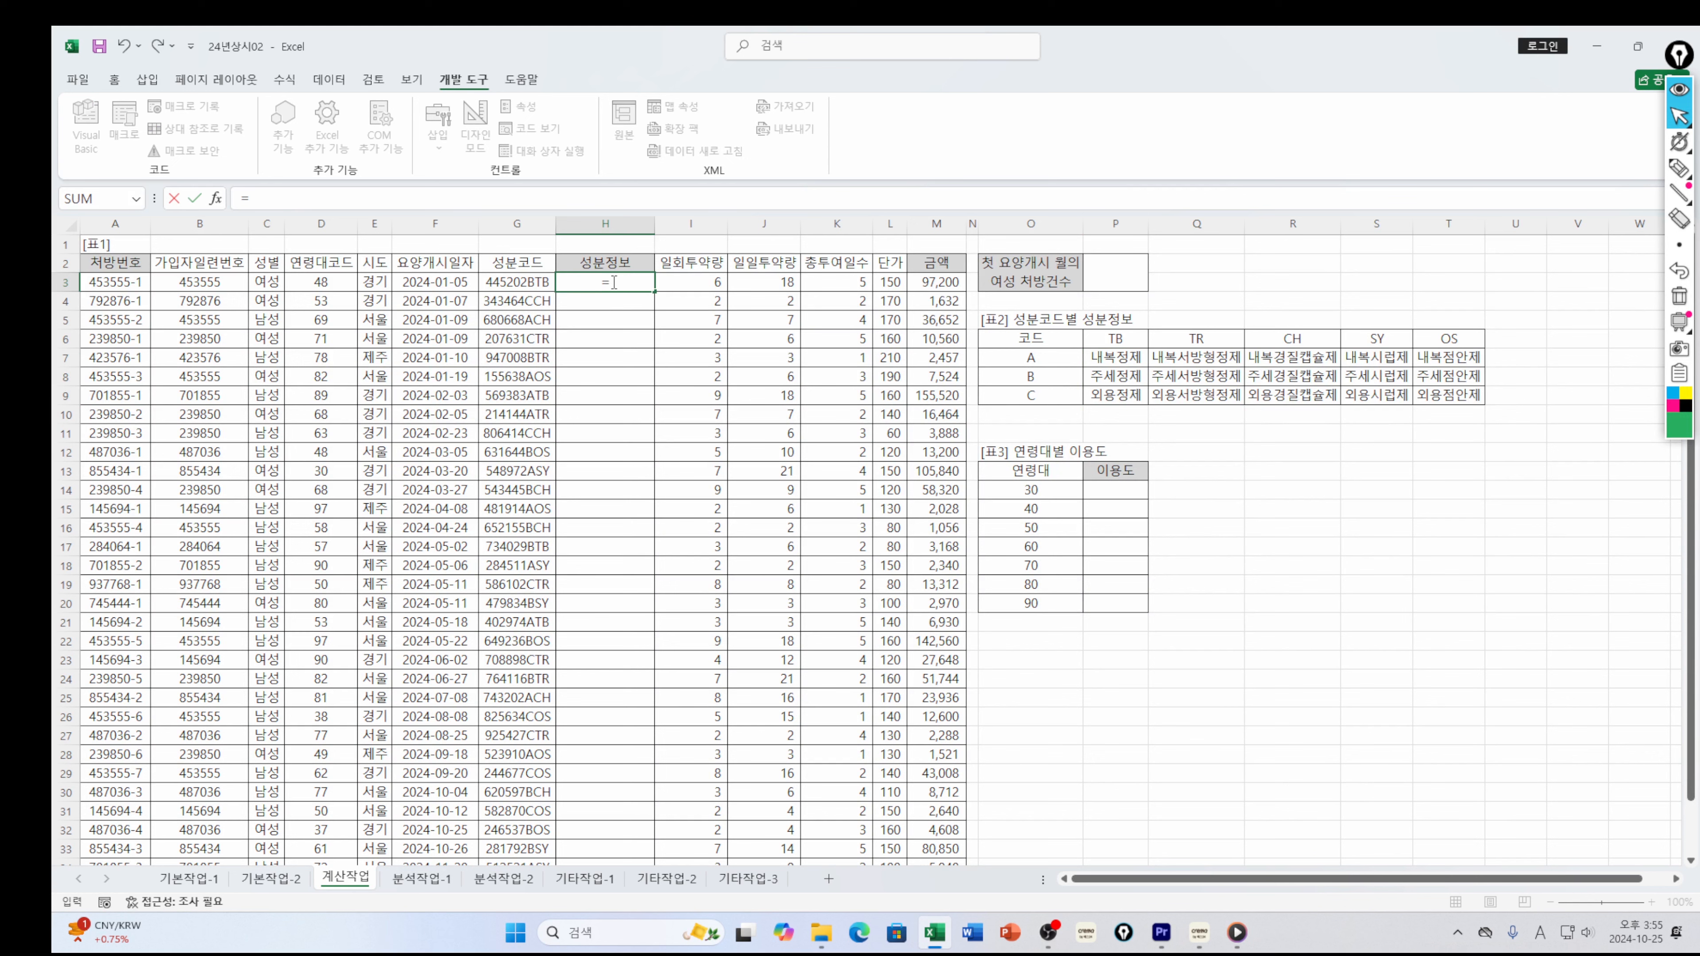
pyautogui.write('if')
pyautogui.press('Down')
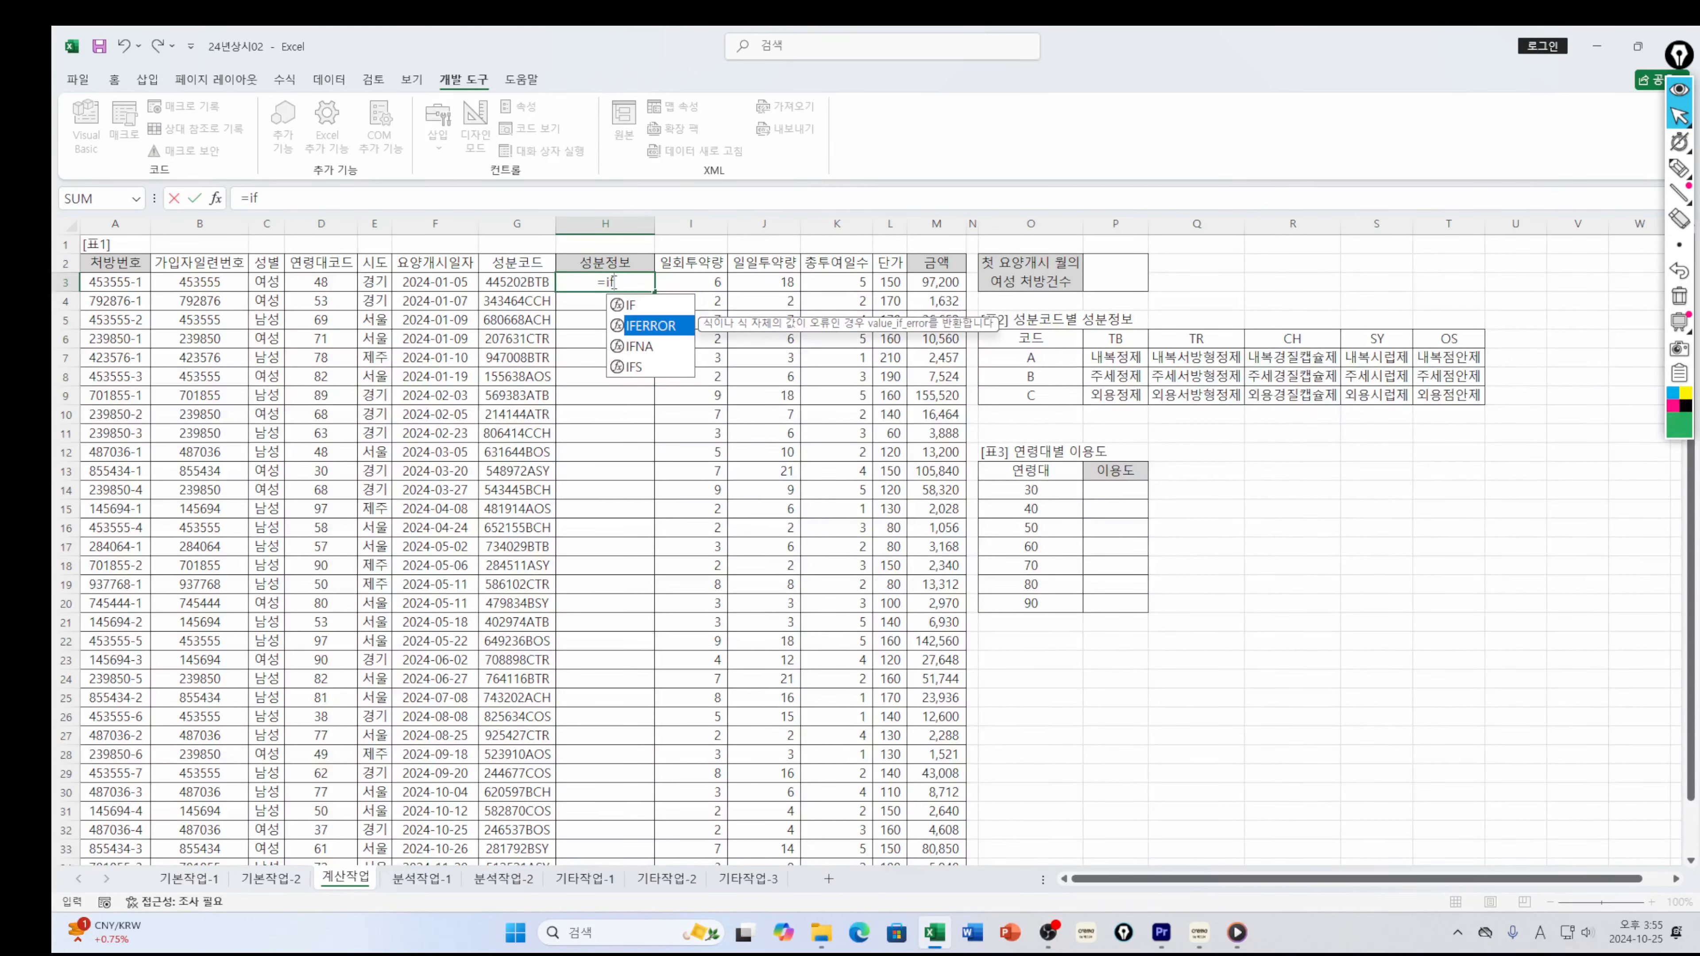
pyautogui.press('Tab')
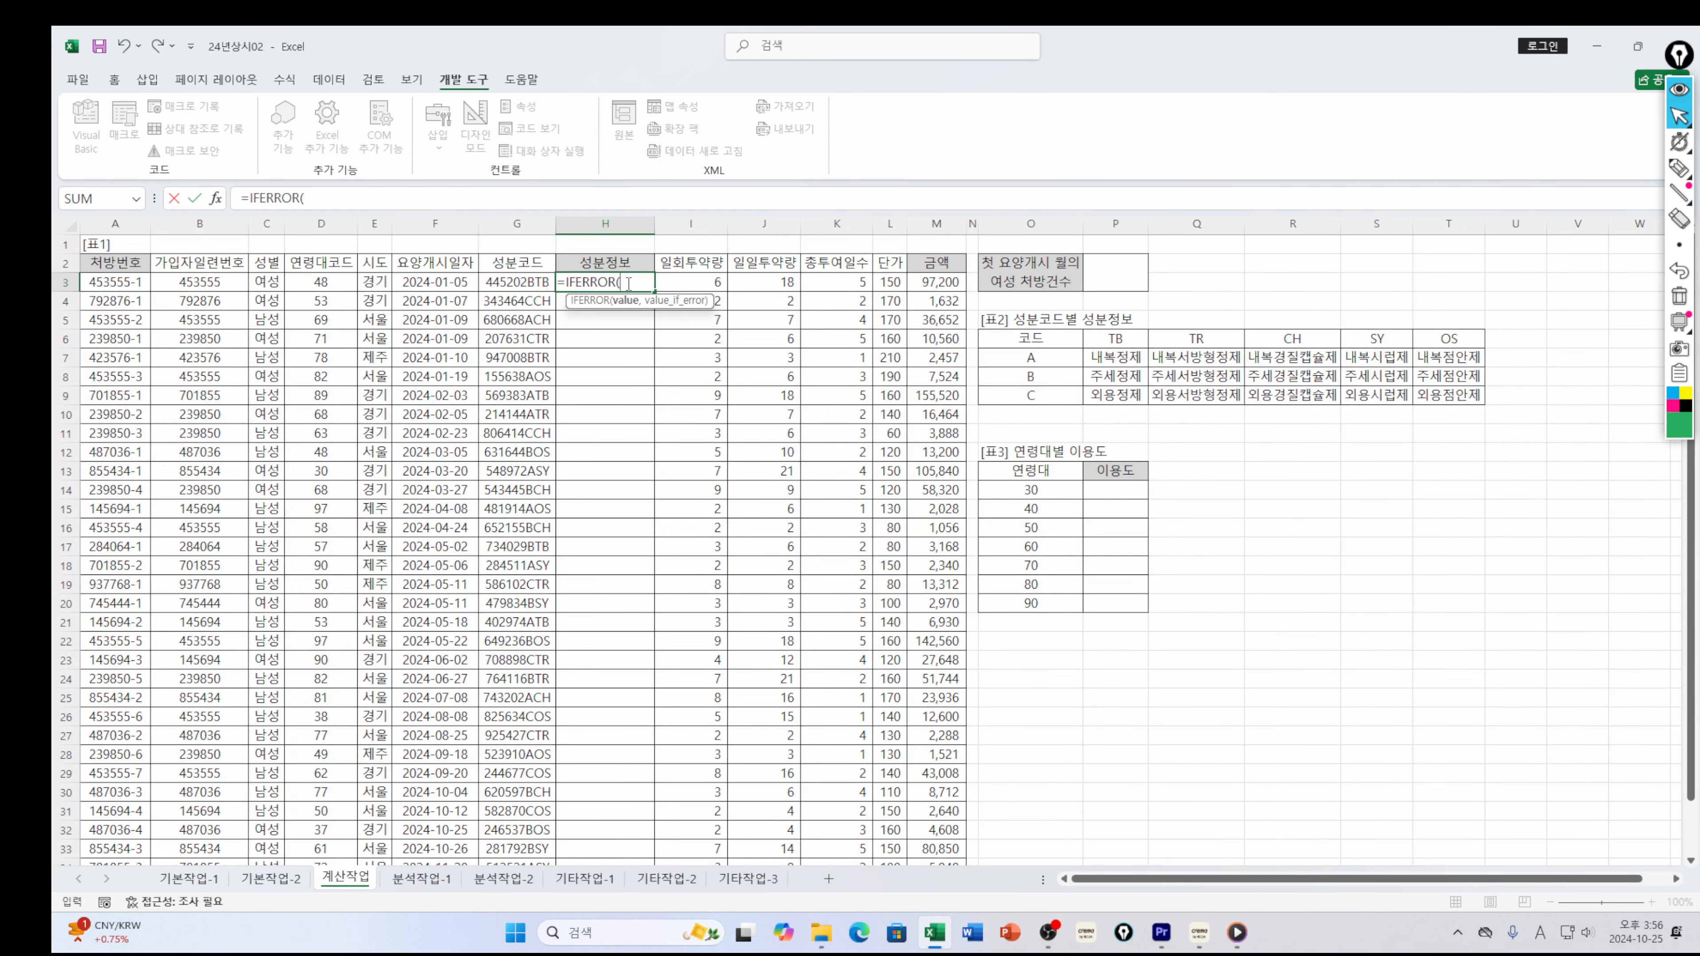
pyautogui.write('in')
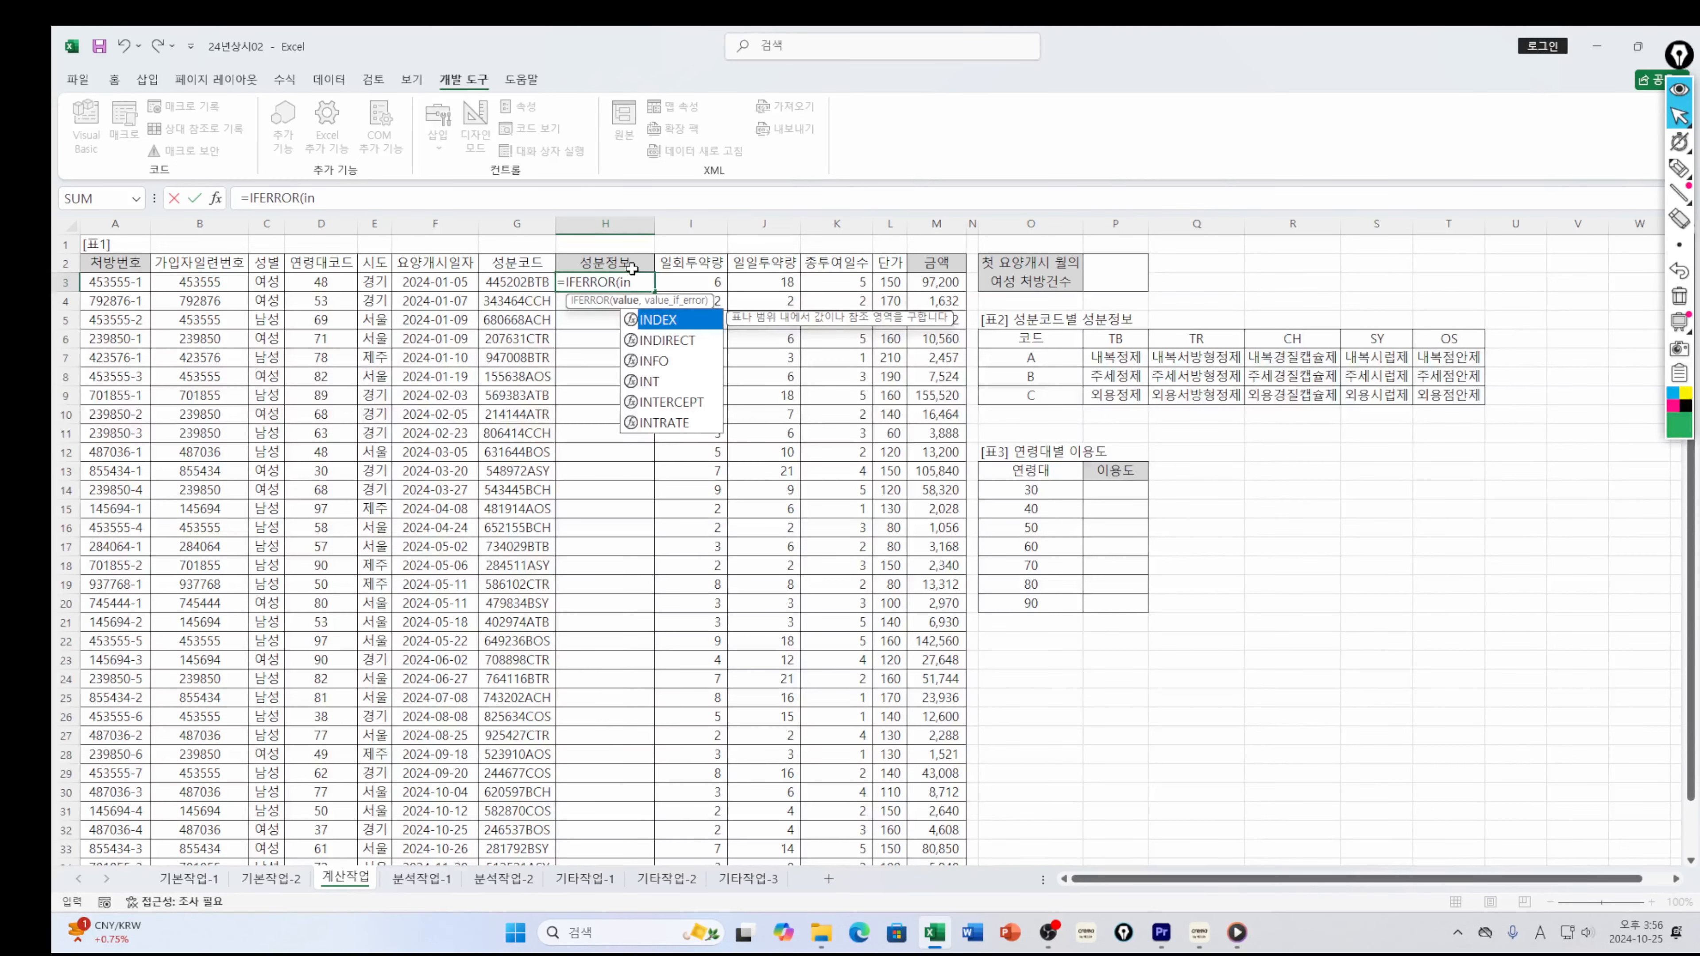
pyautogui.press('Tab')
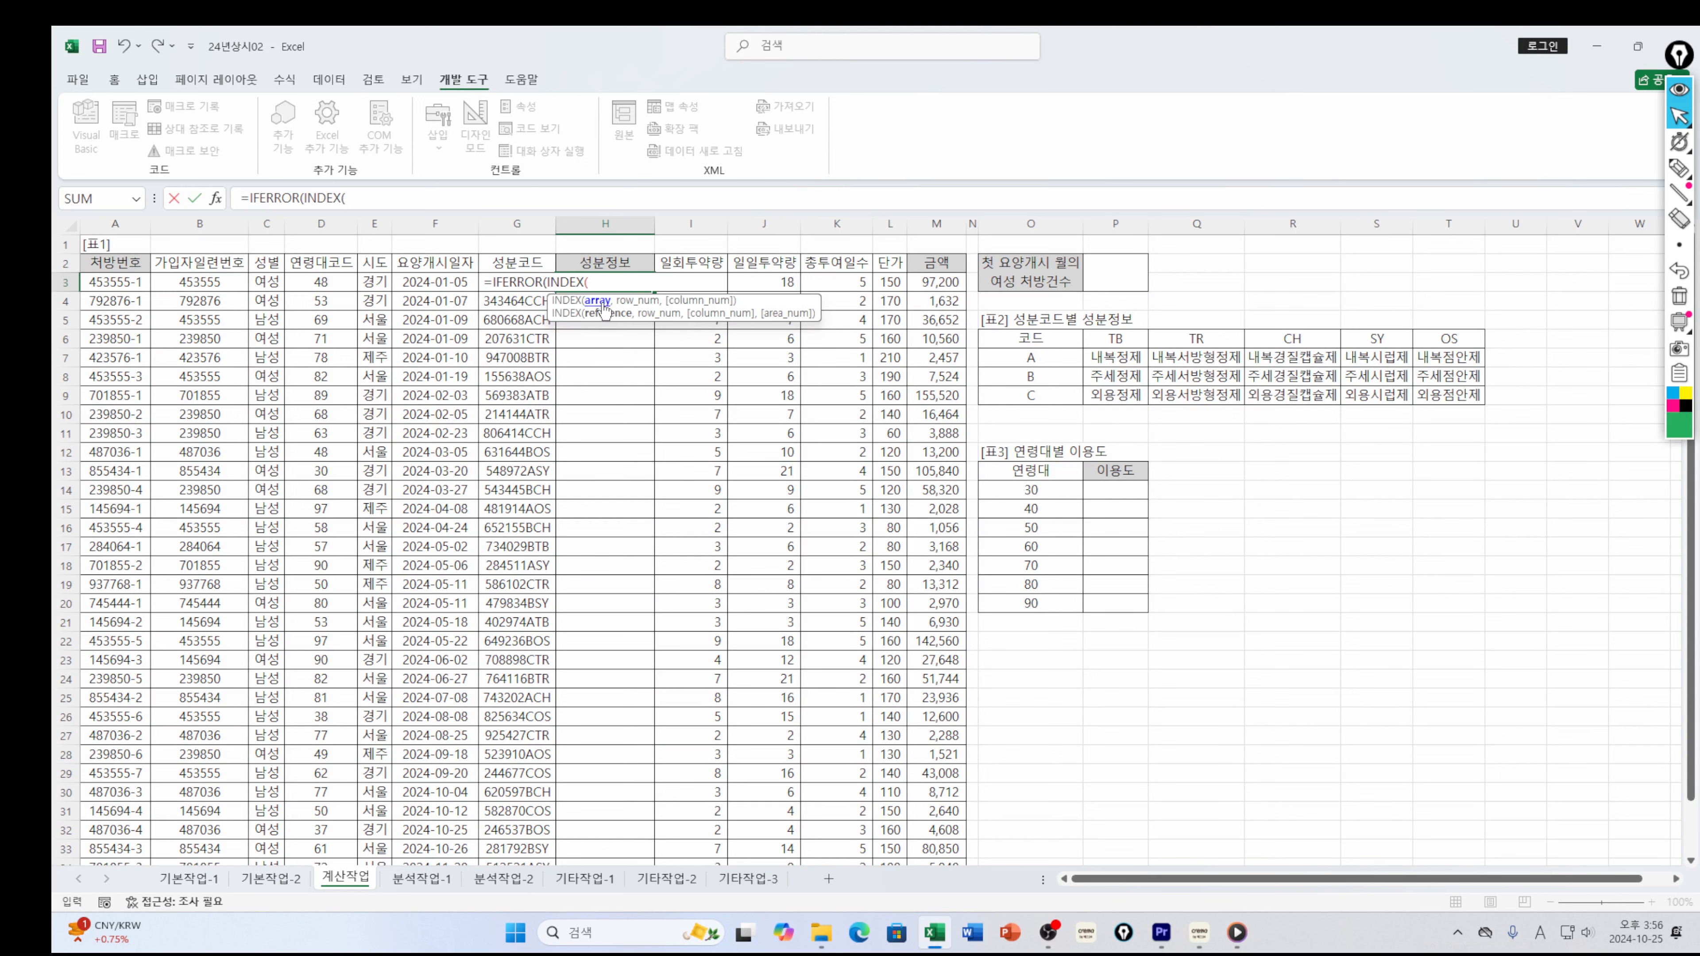
pyautogui.moveTo(1118, 356); pyautogui.dragTo(1432, 398)
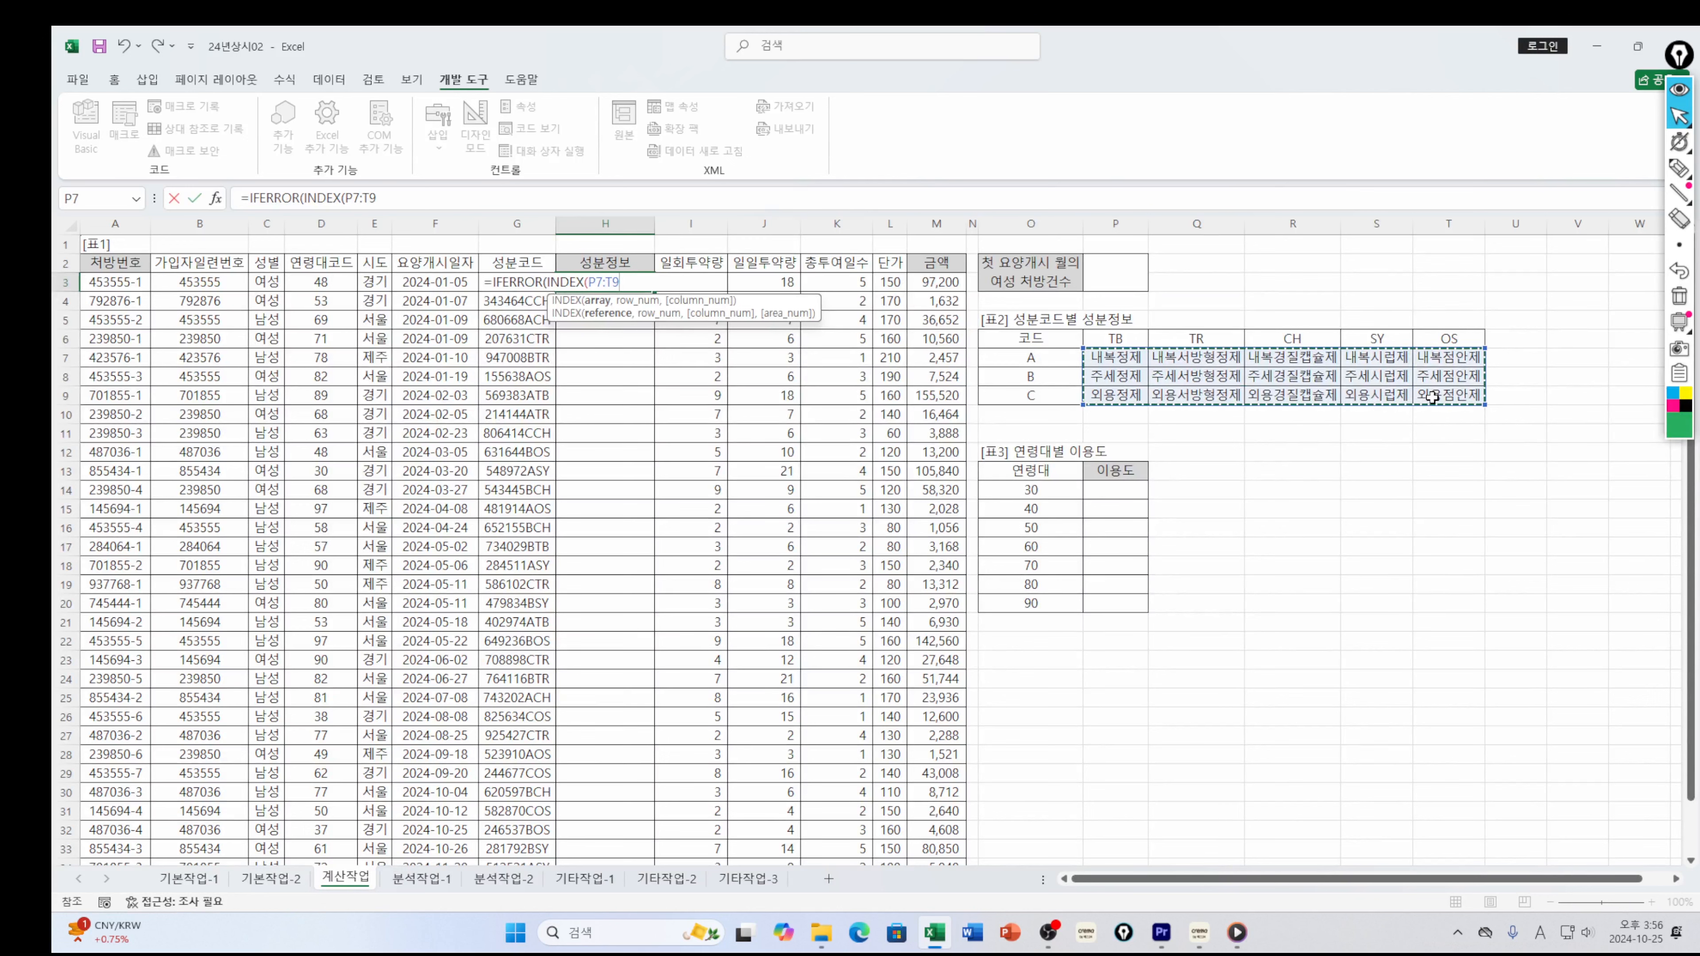
pyautogui.press('F4')
pyautogui.write(',')
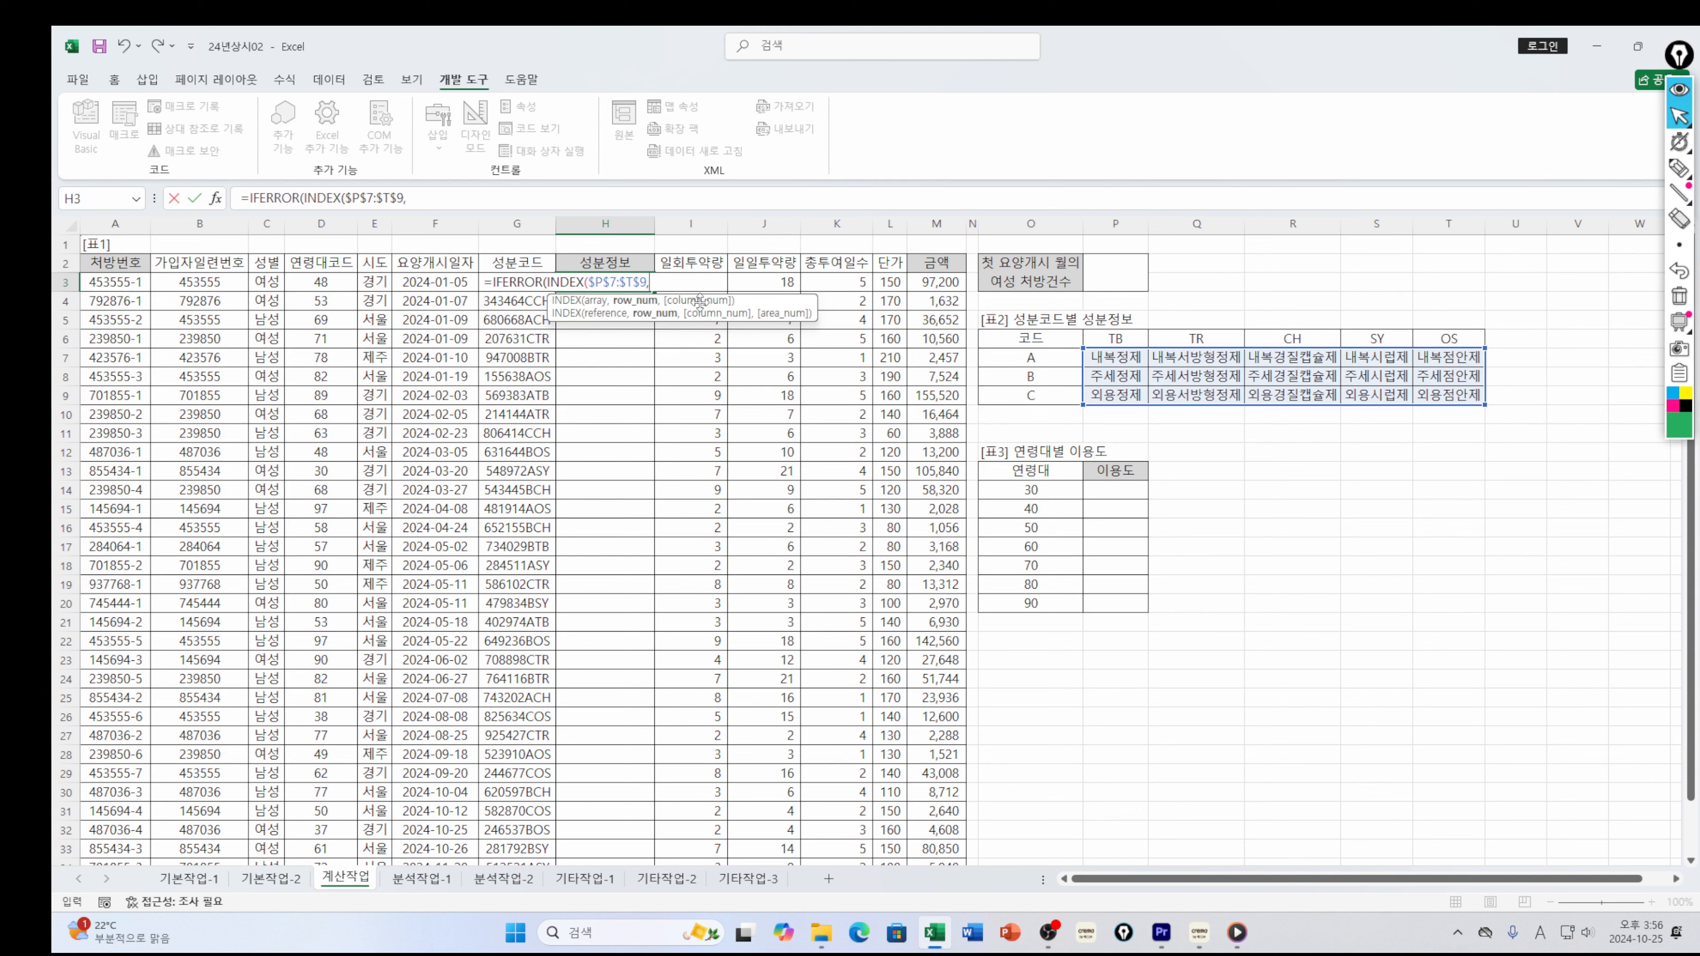
# Begin INDEX's row argument with MATCH looking up MID(G3,7,1), checking the e-book for which 성분코드 character to use
pyautogui.write('ma')
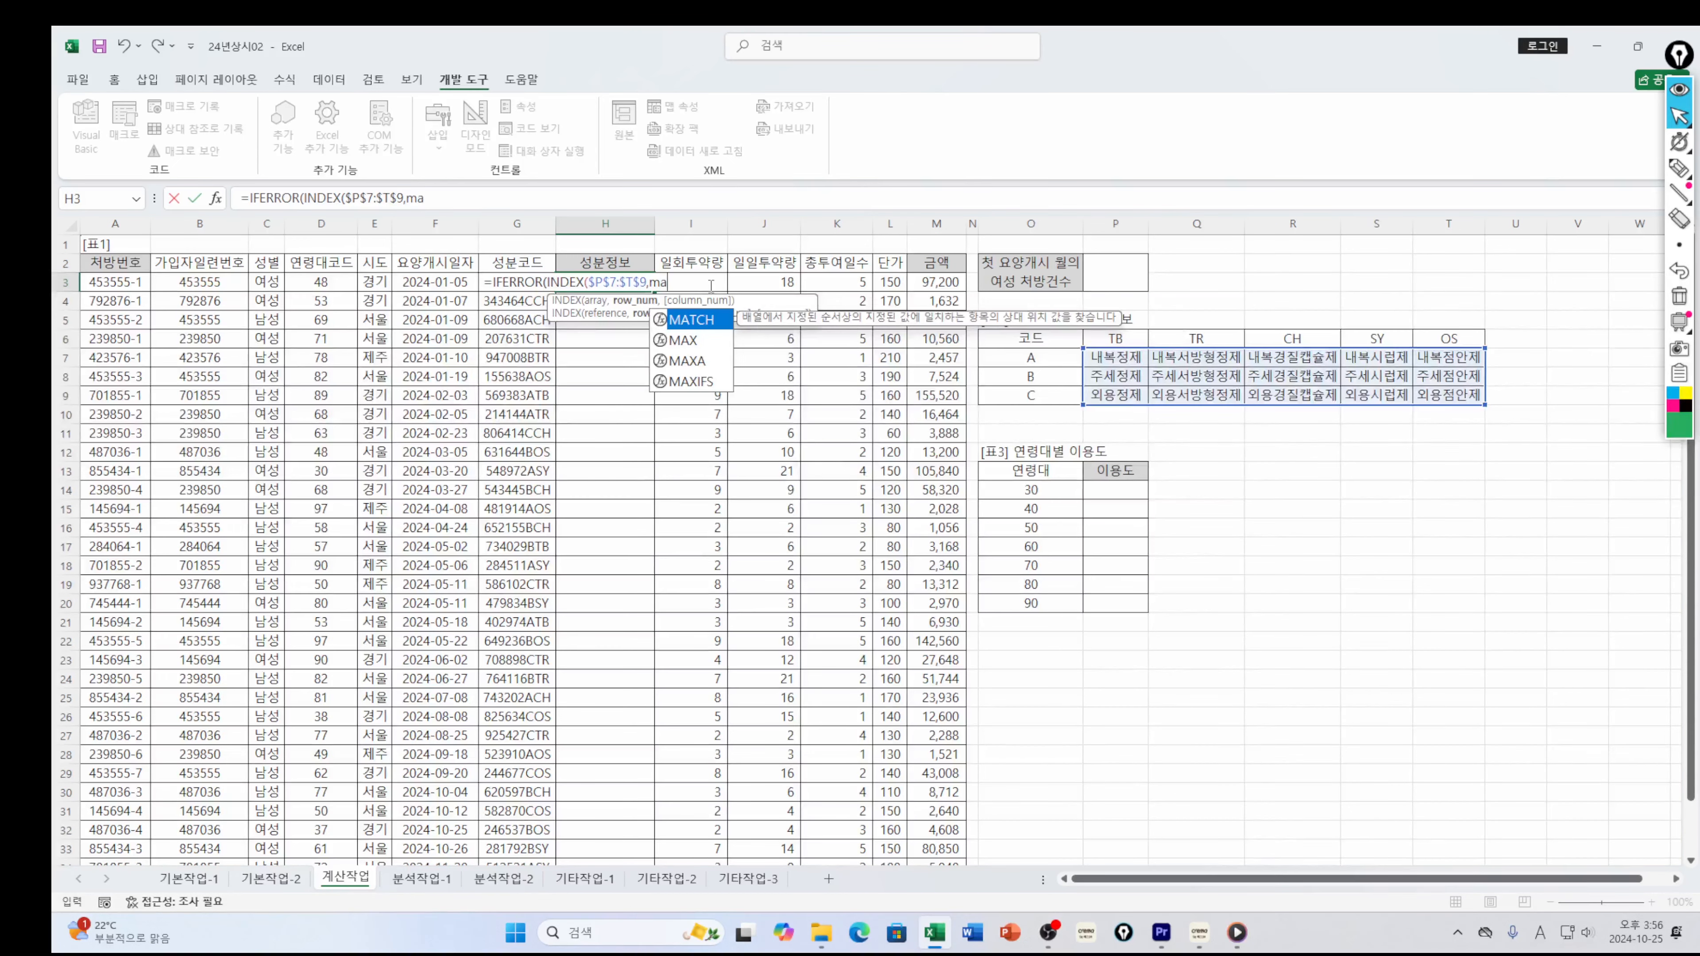
pyautogui.press('Tab')
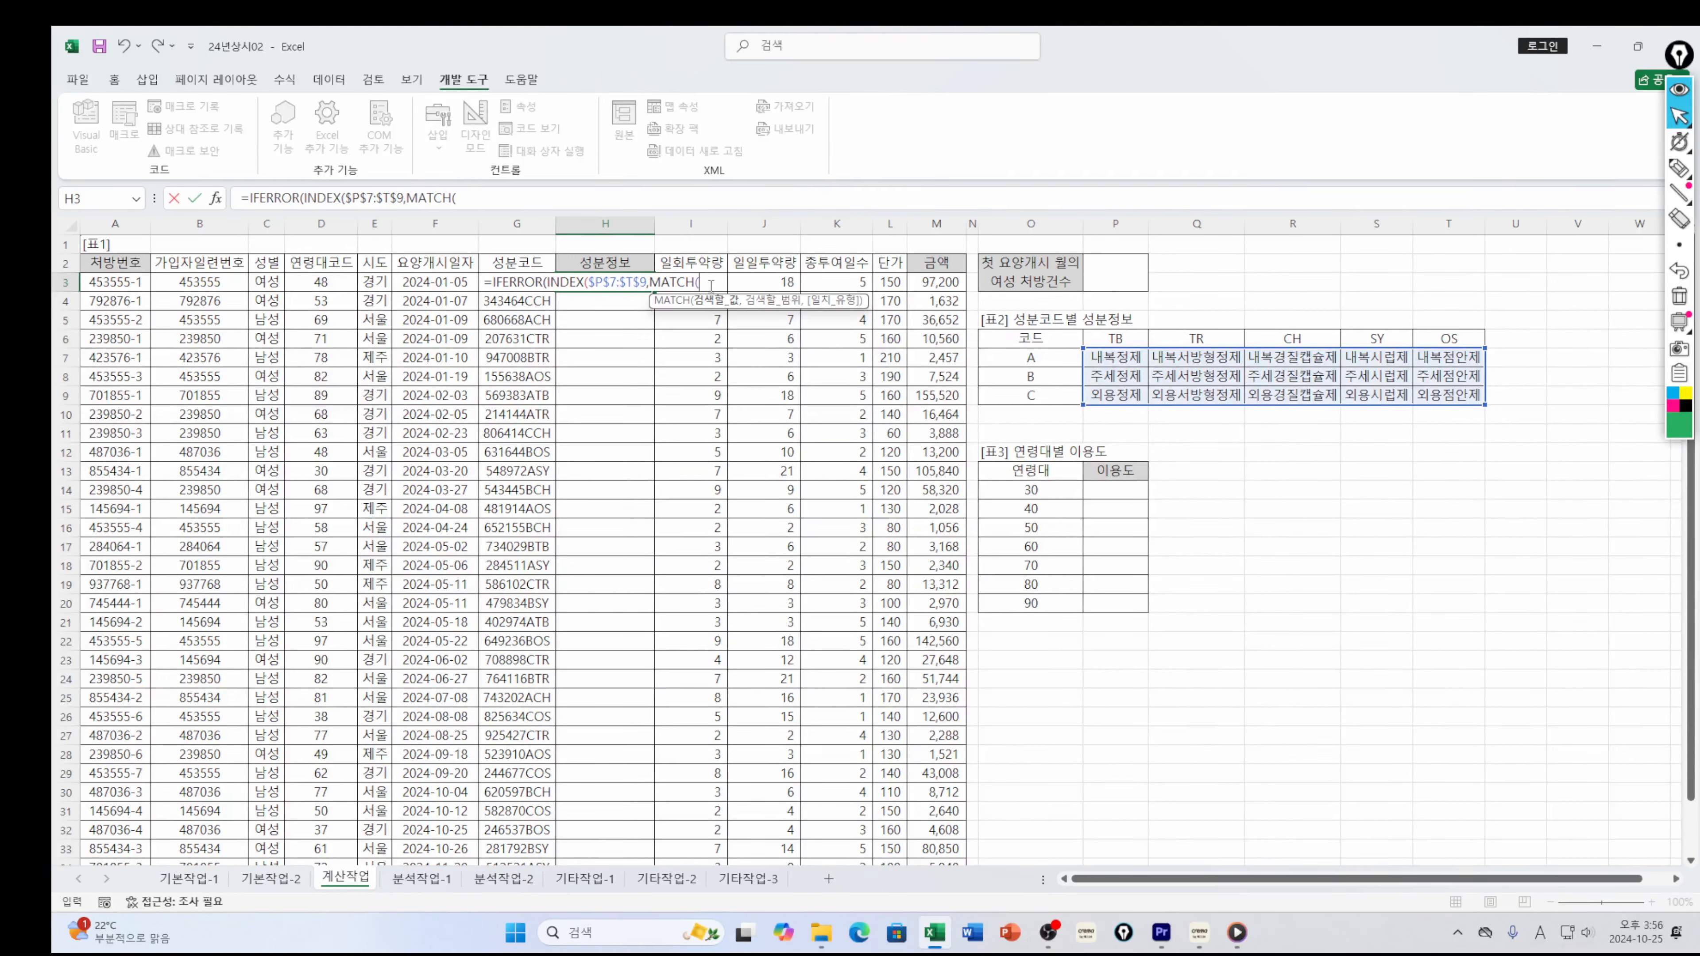
pyautogui.write('mi')
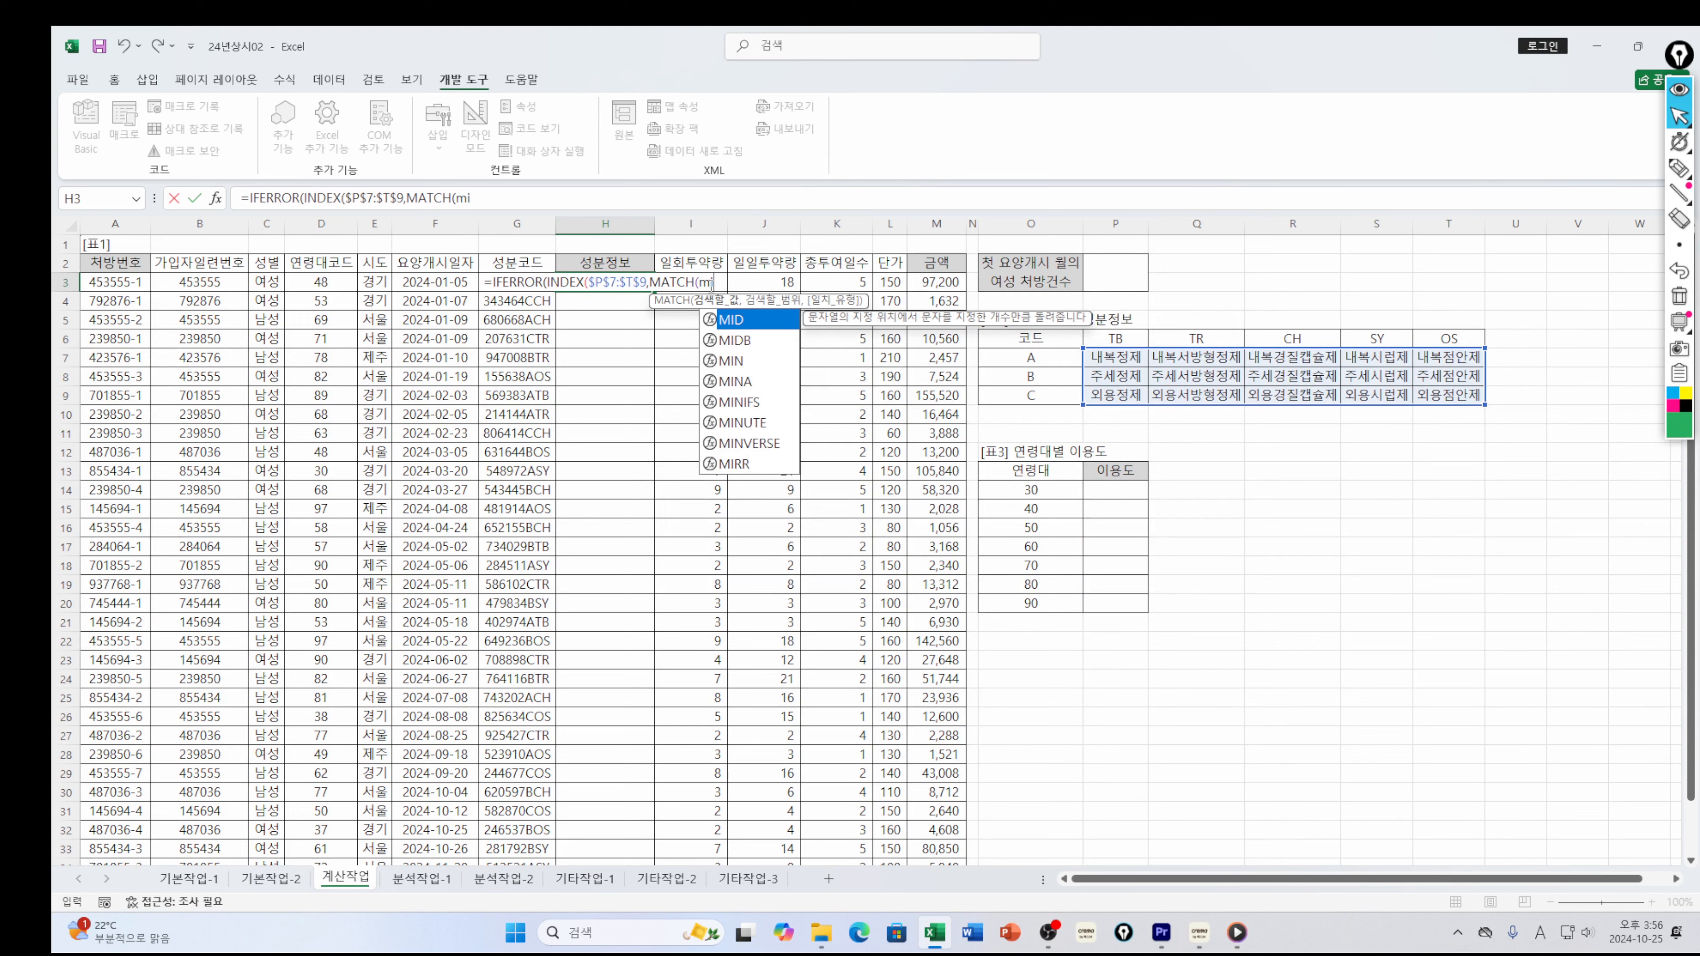
pyautogui.press('Tab')
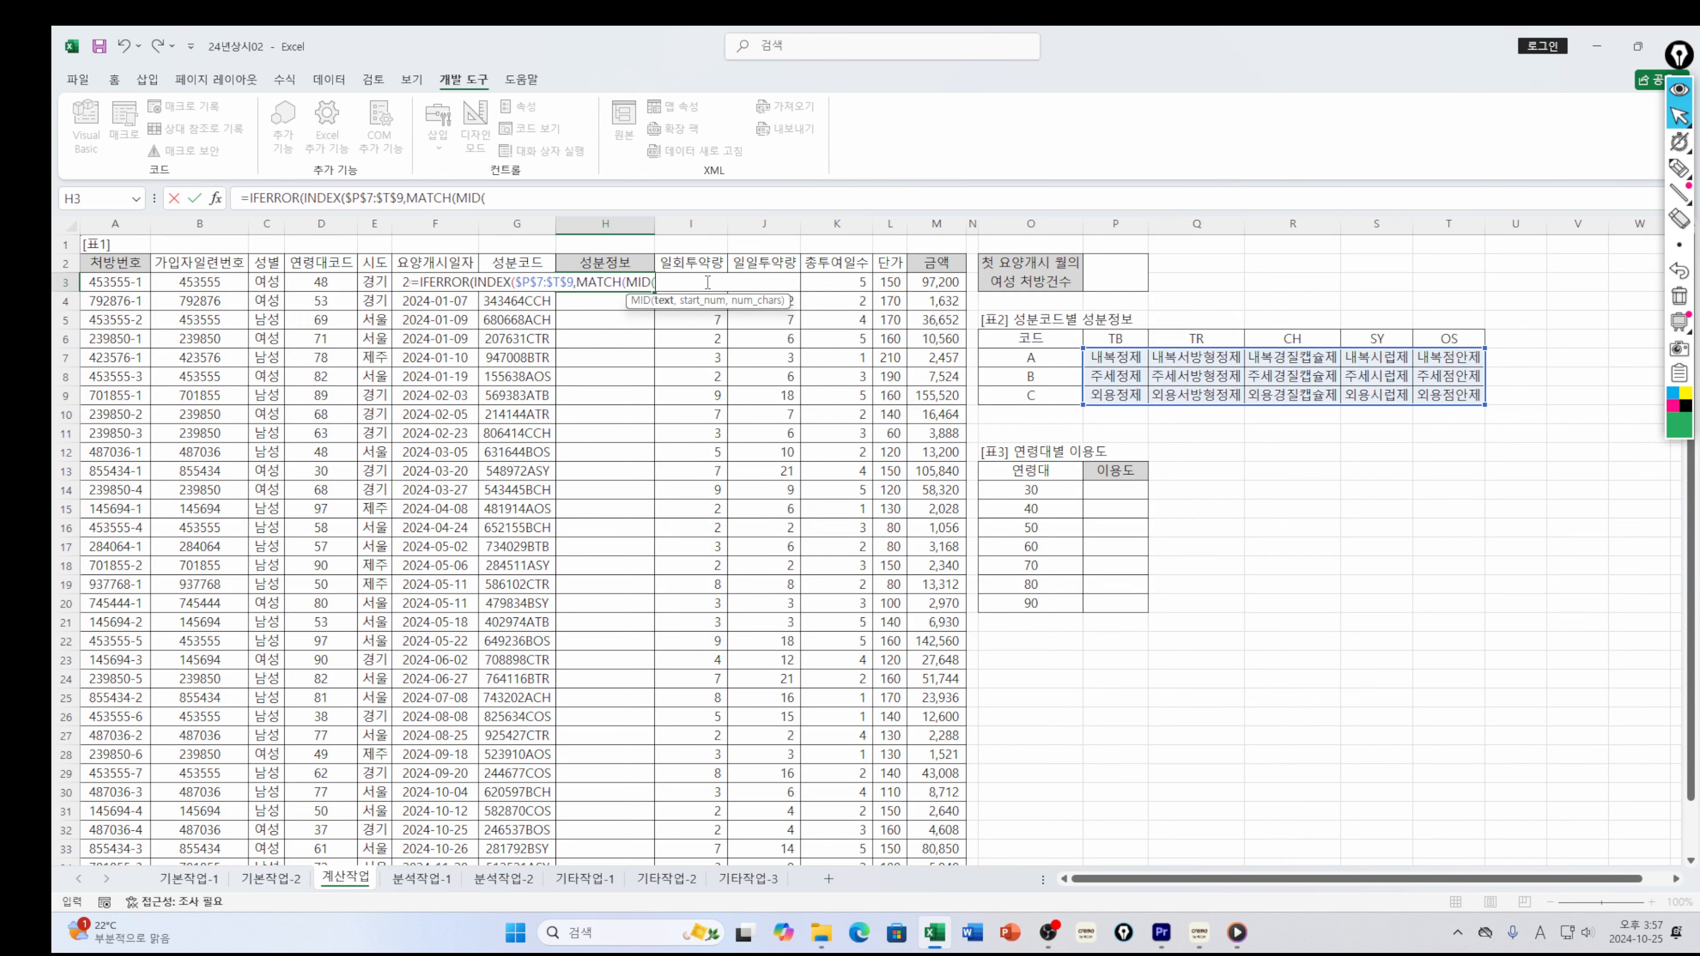
pyautogui.click(1197, 939)
pyautogui.click(1290, 845)
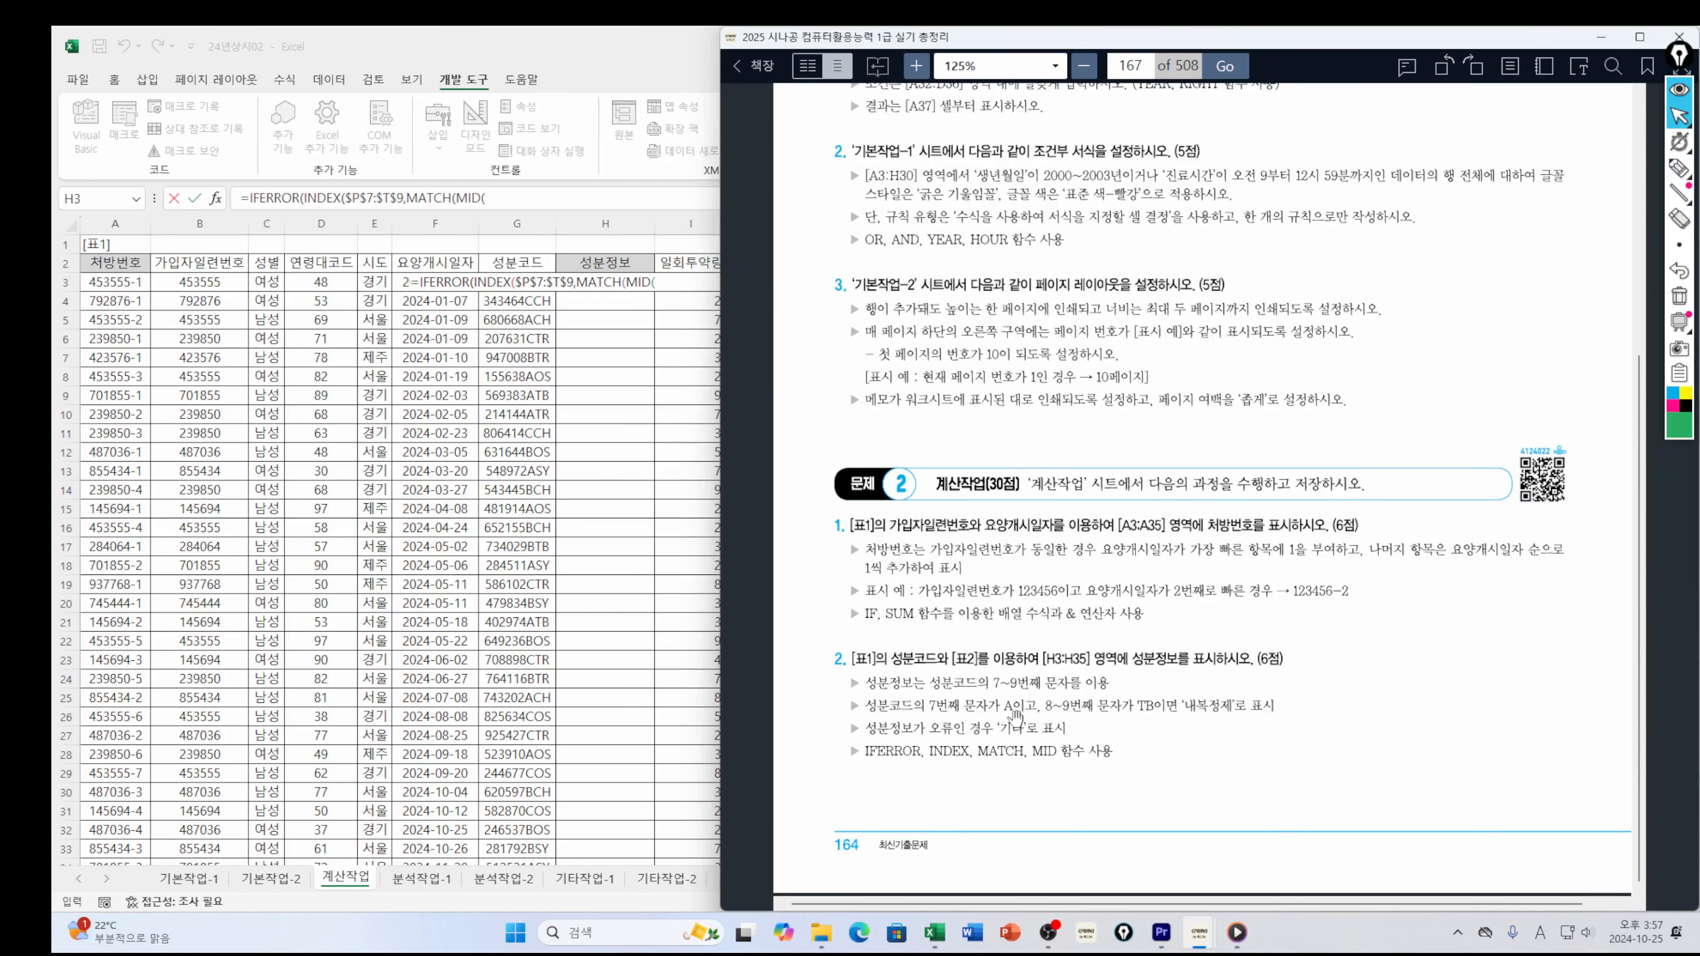
pyautogui.click(498, 199)
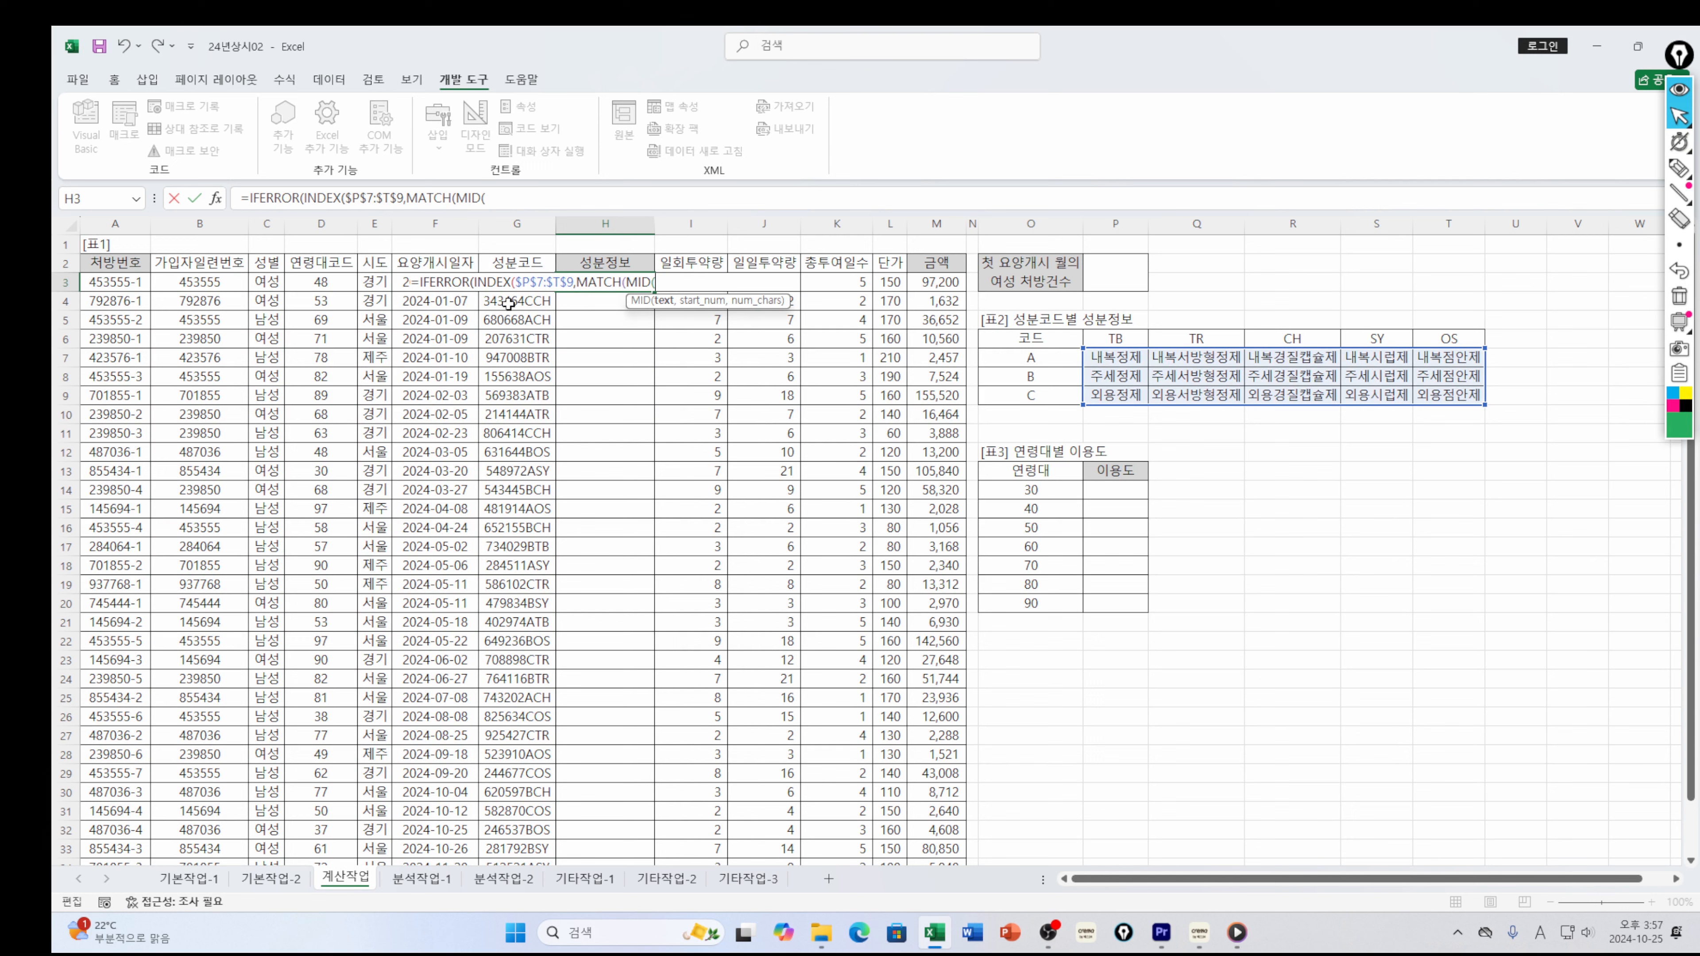
pyautogui.click(505, 289)
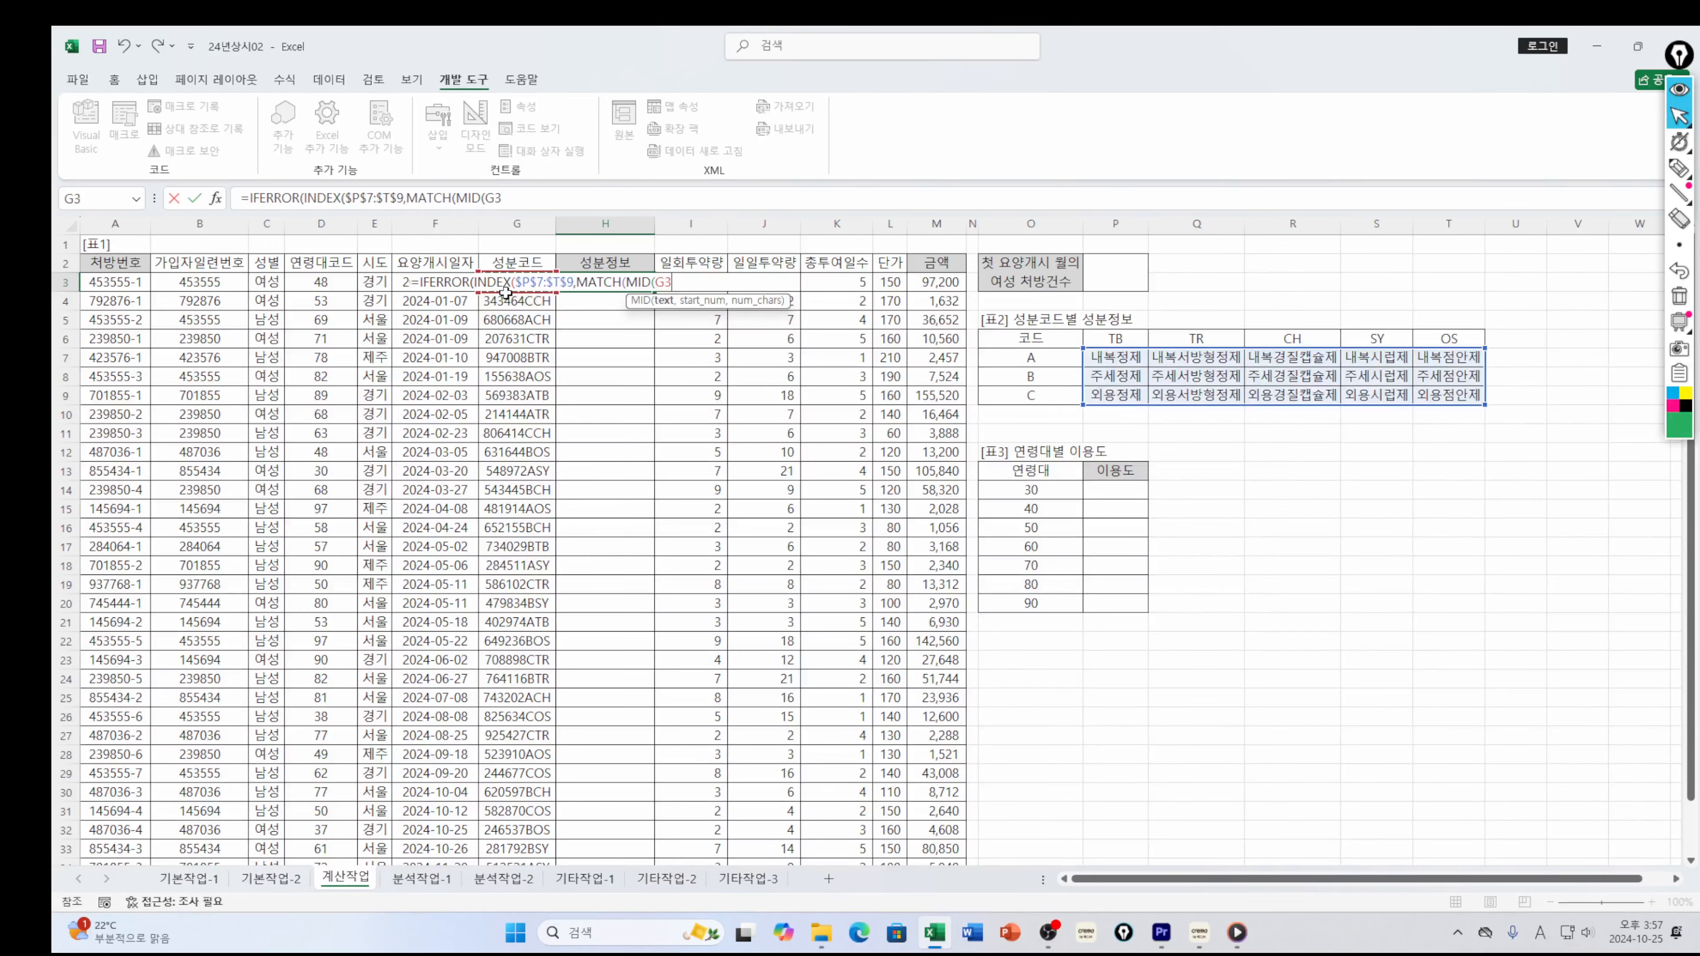
pyautogui.write(',7,1),')
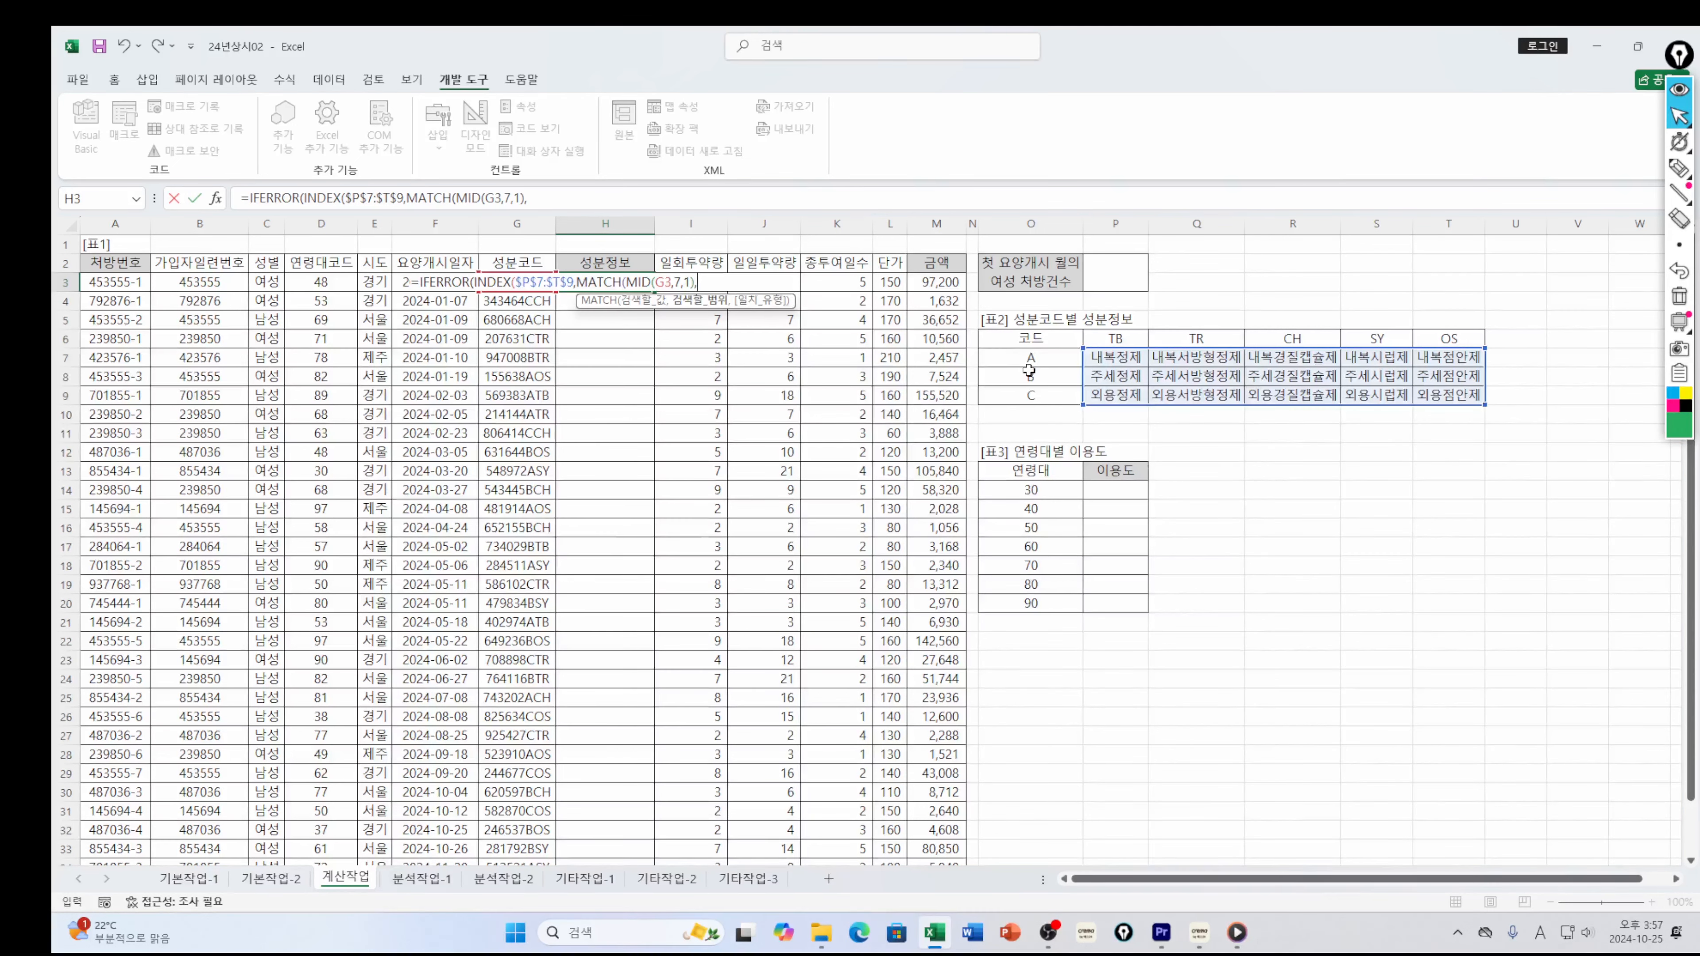
# Complete the row MATCH with the absolute lookup range $O$7:$O$9 and match type 0
pyautogui.moveTo(1029, 359); pyautogui.dragTo(1031, 397)
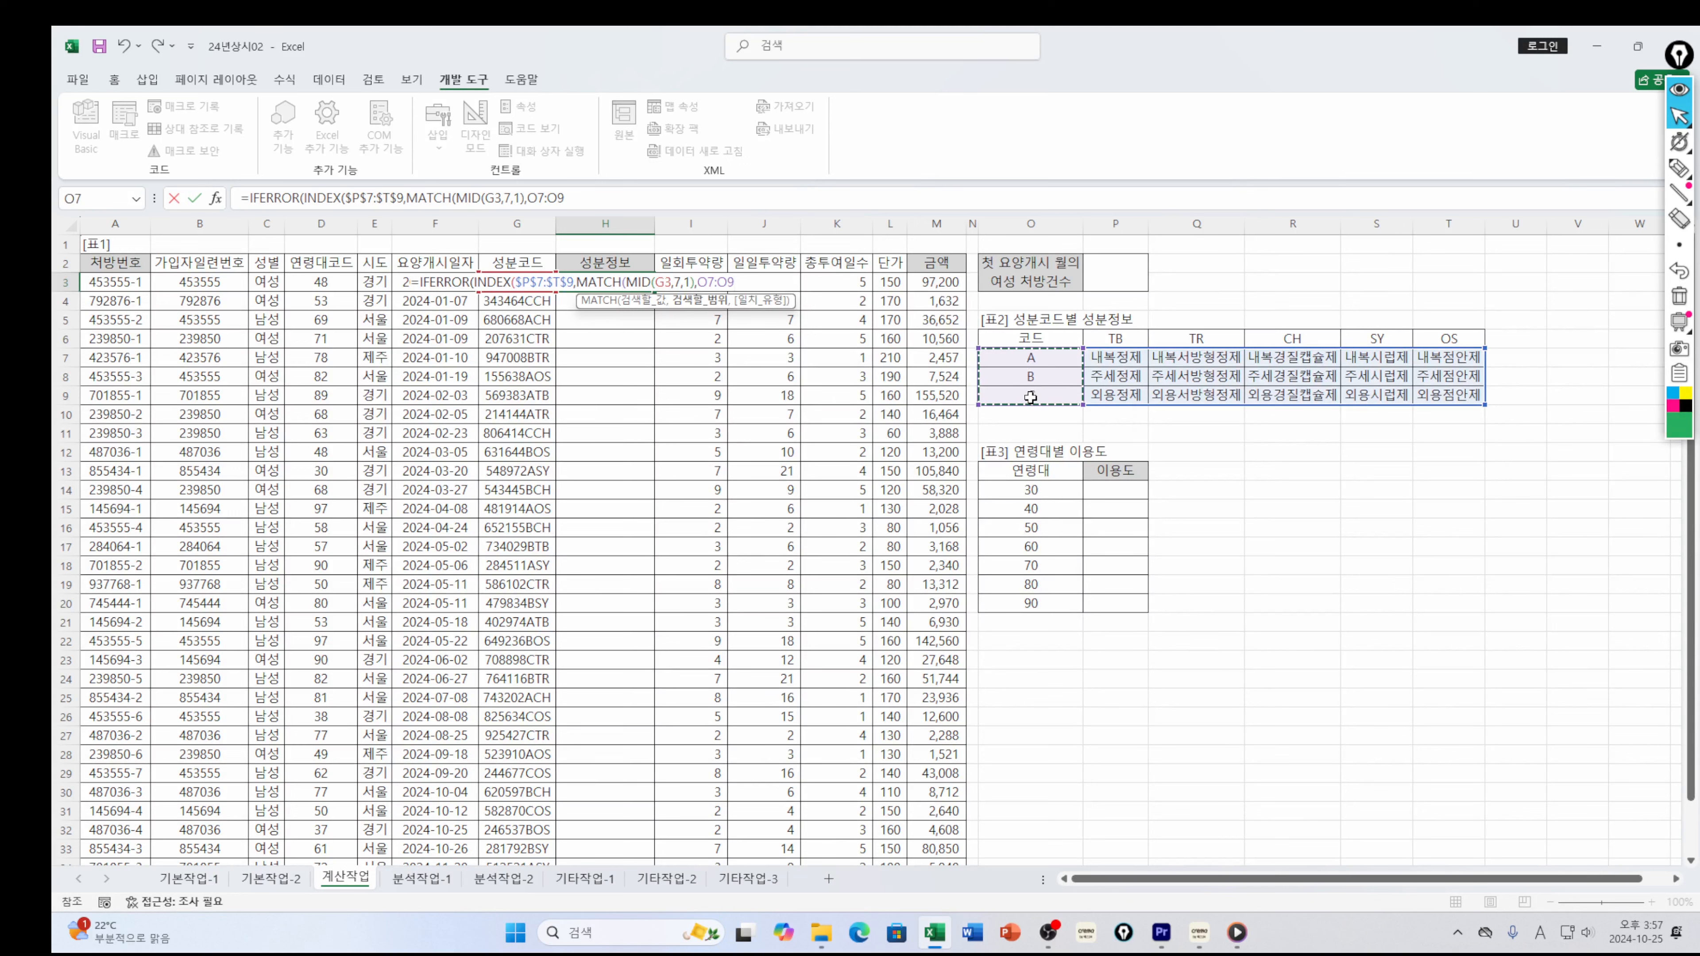
pyautogui.press('F4')
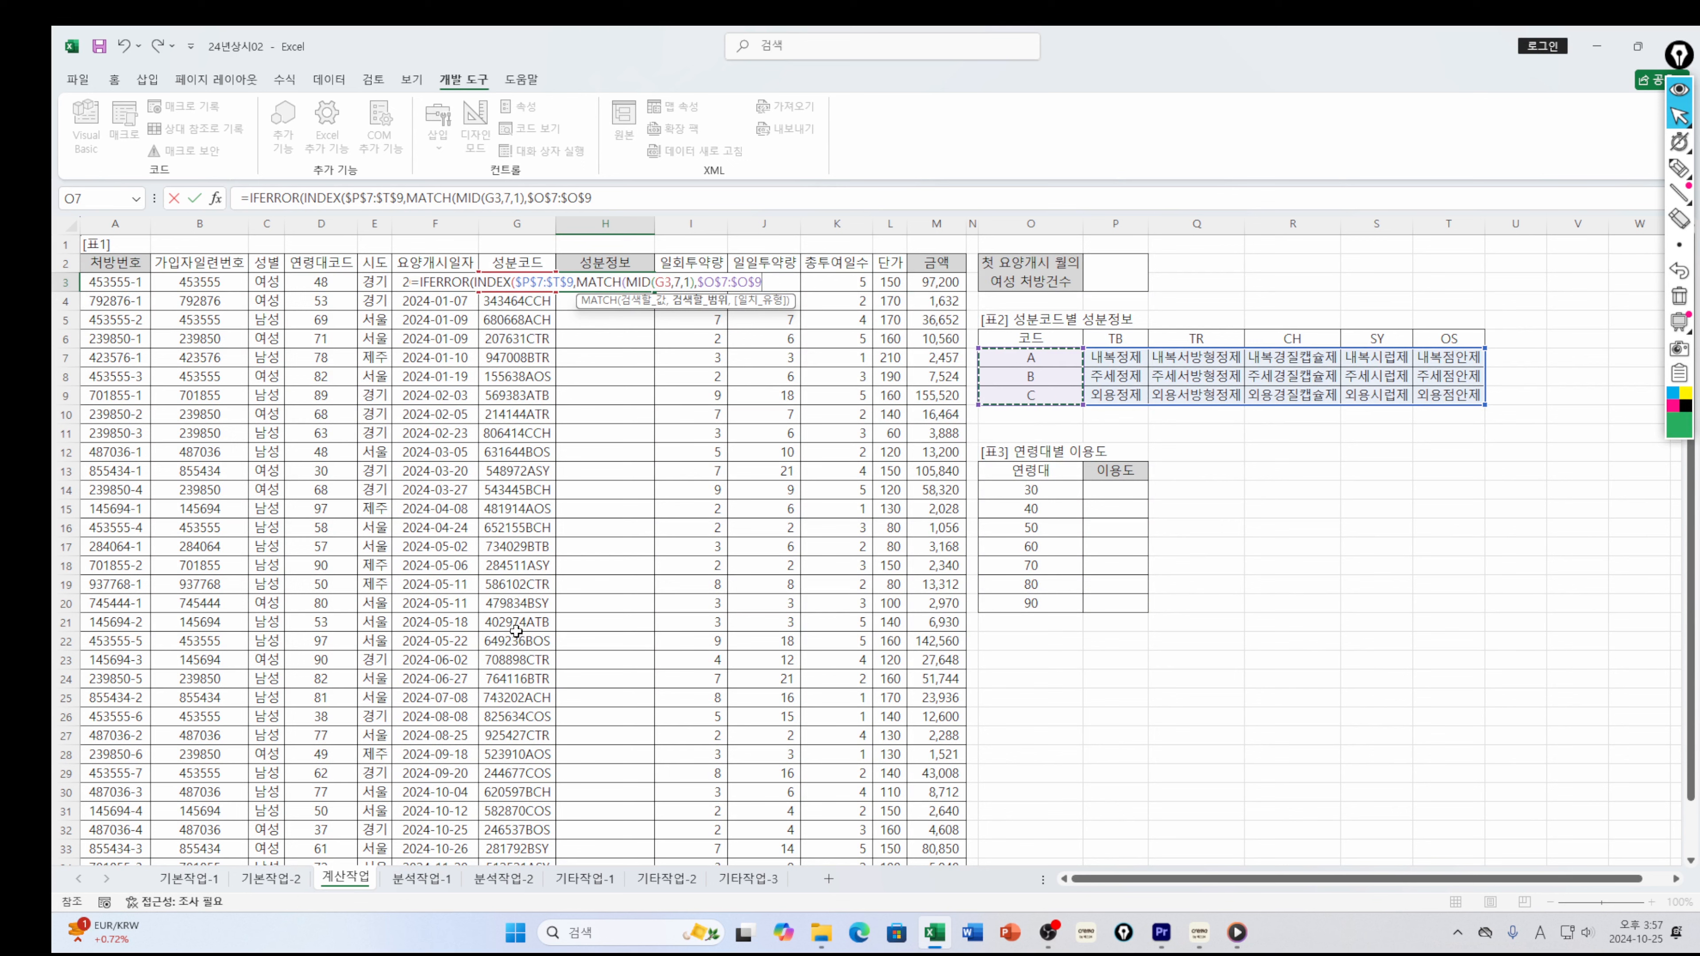
pyautogui.write(',')
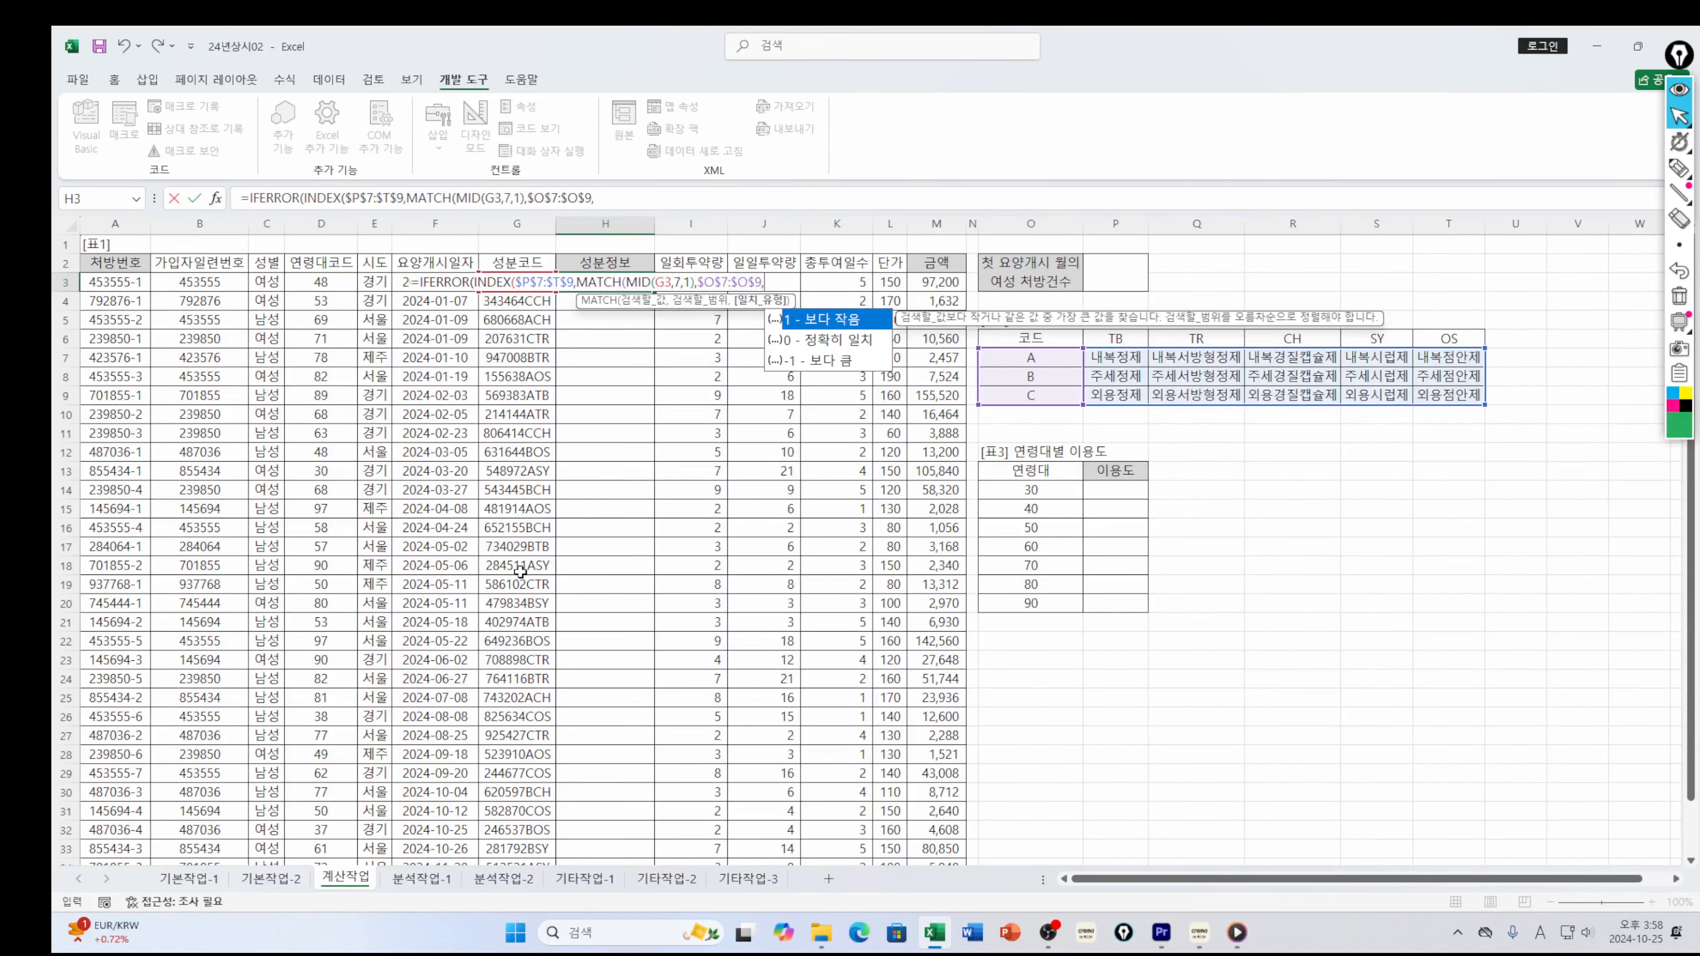
pyautogui.write('0),')
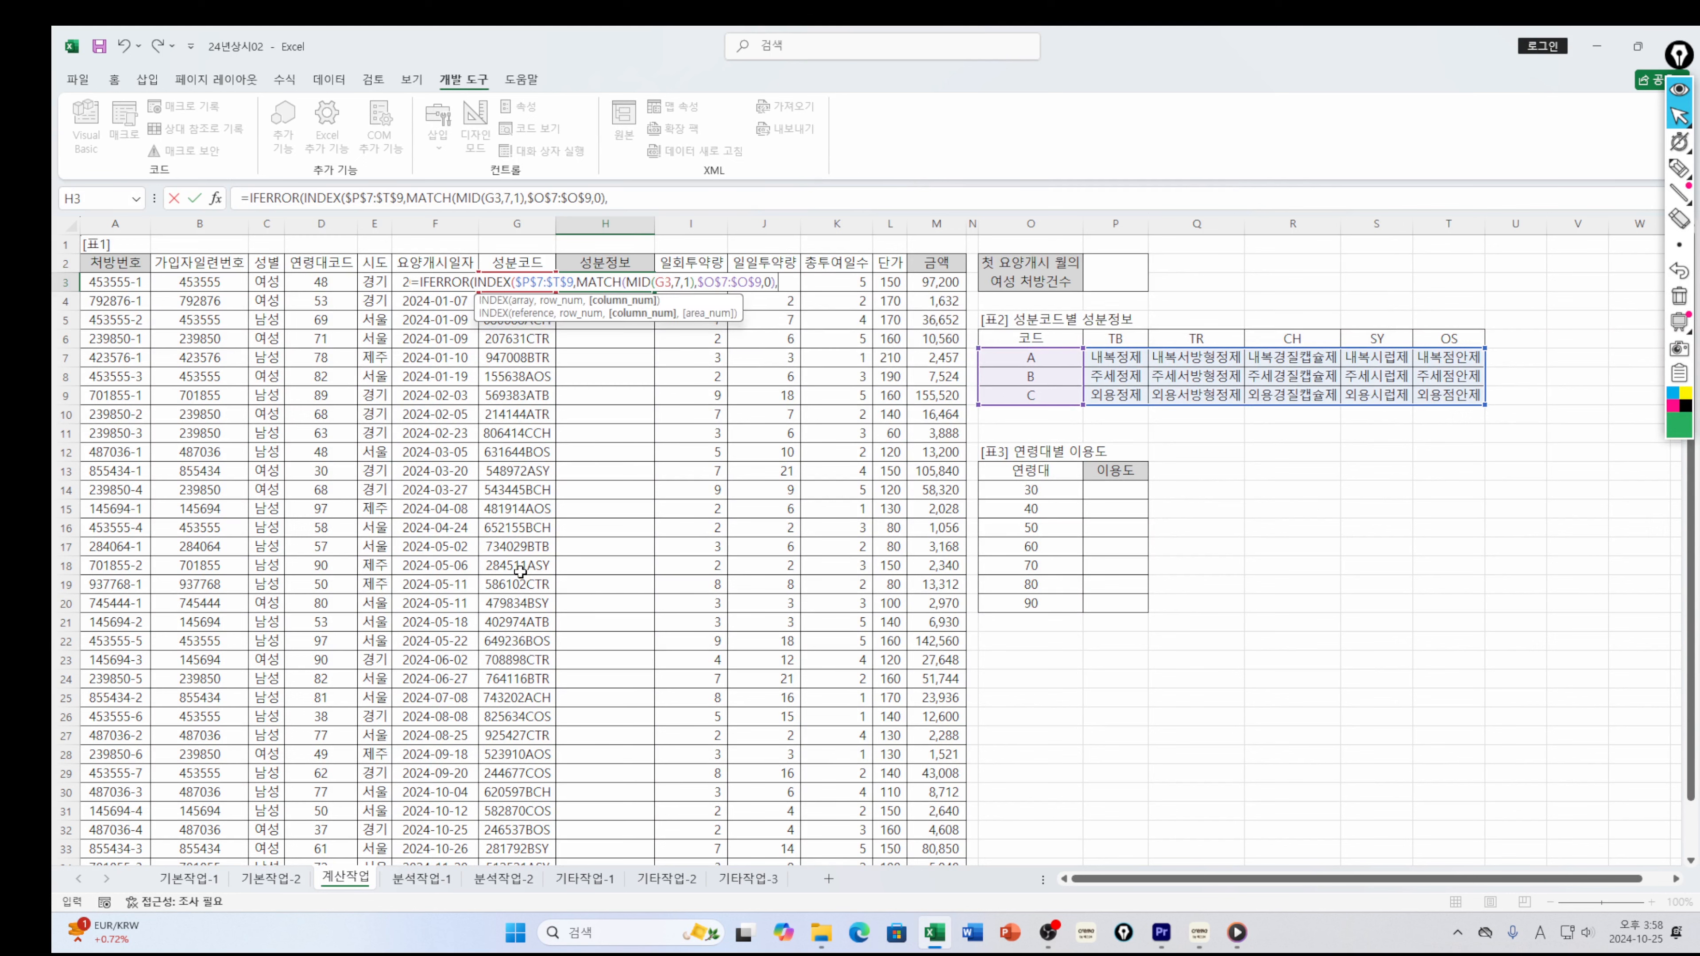
# Begin INDEX's column argument with a second MATCH looking up MID(G3,8,2)
pyautogui.write('ma')
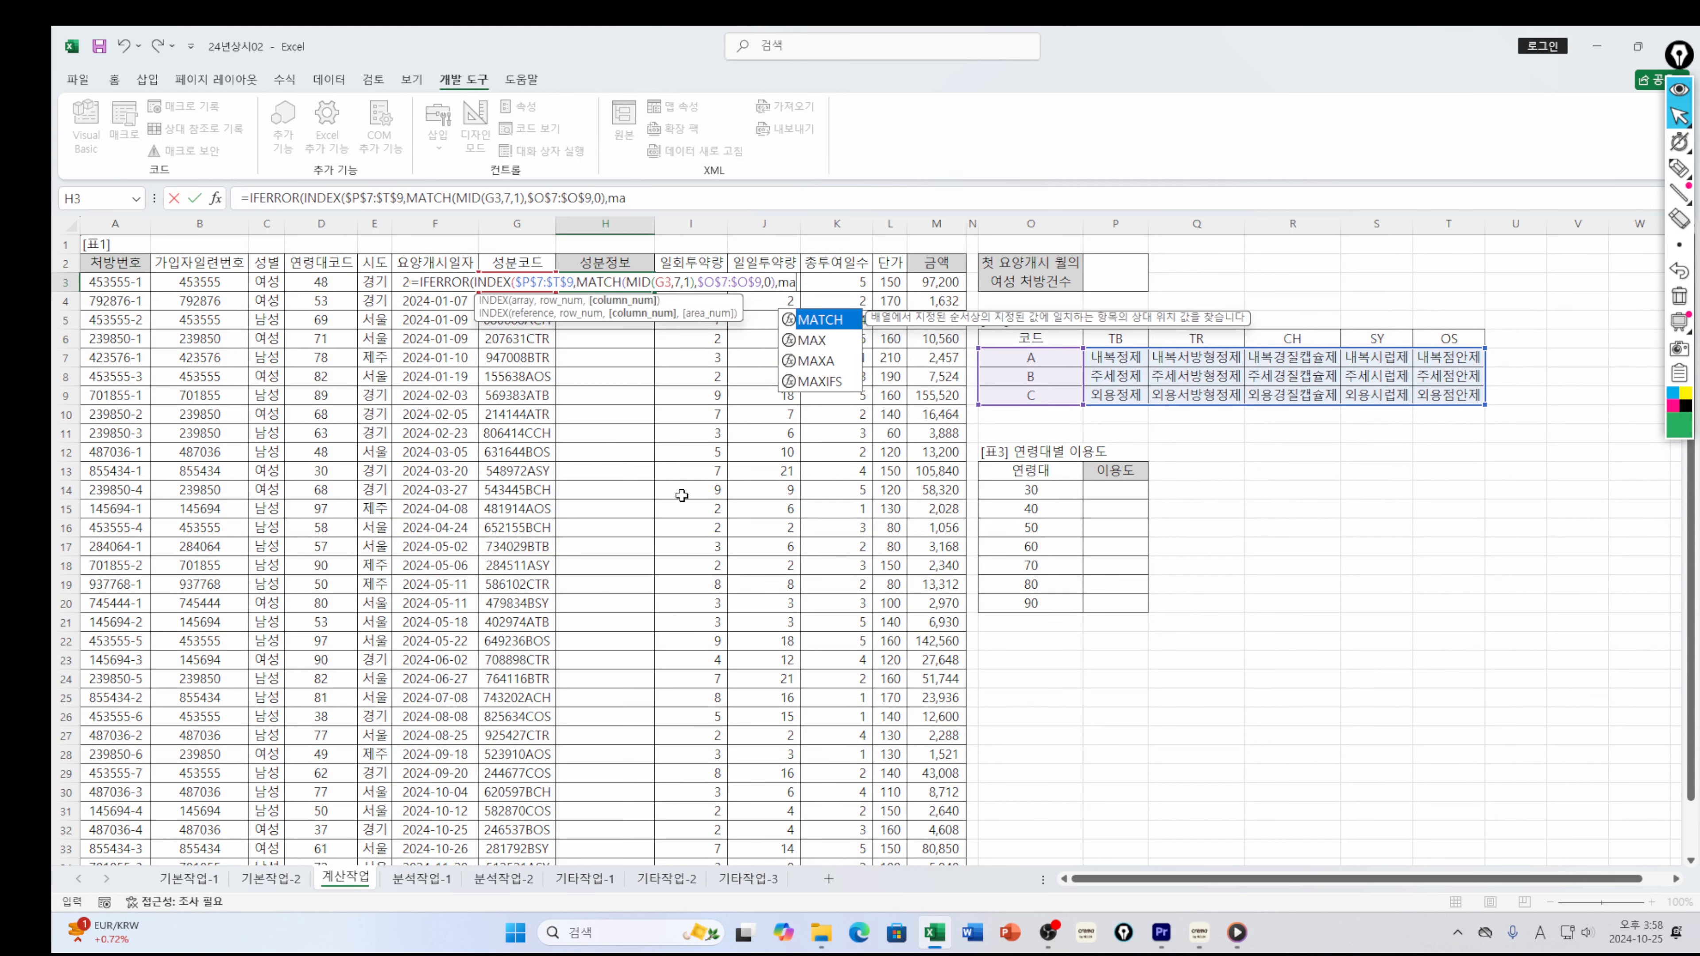
pyautogui.doubleClick(822, 322)
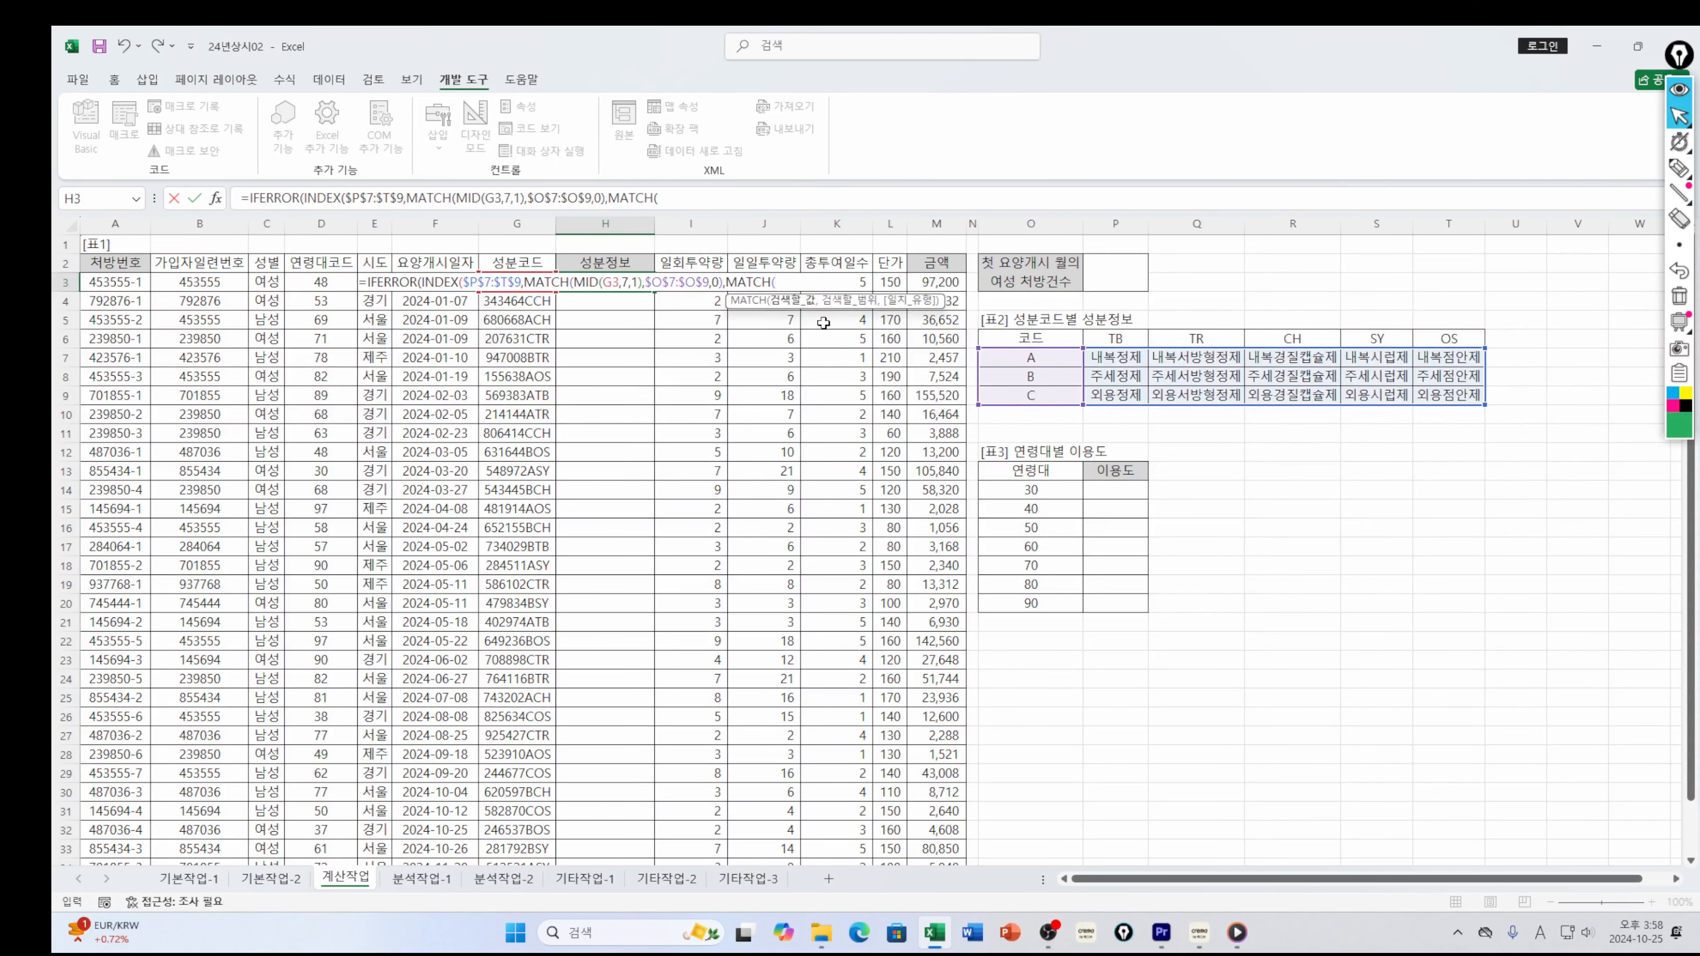
pyautogui.write('mid')
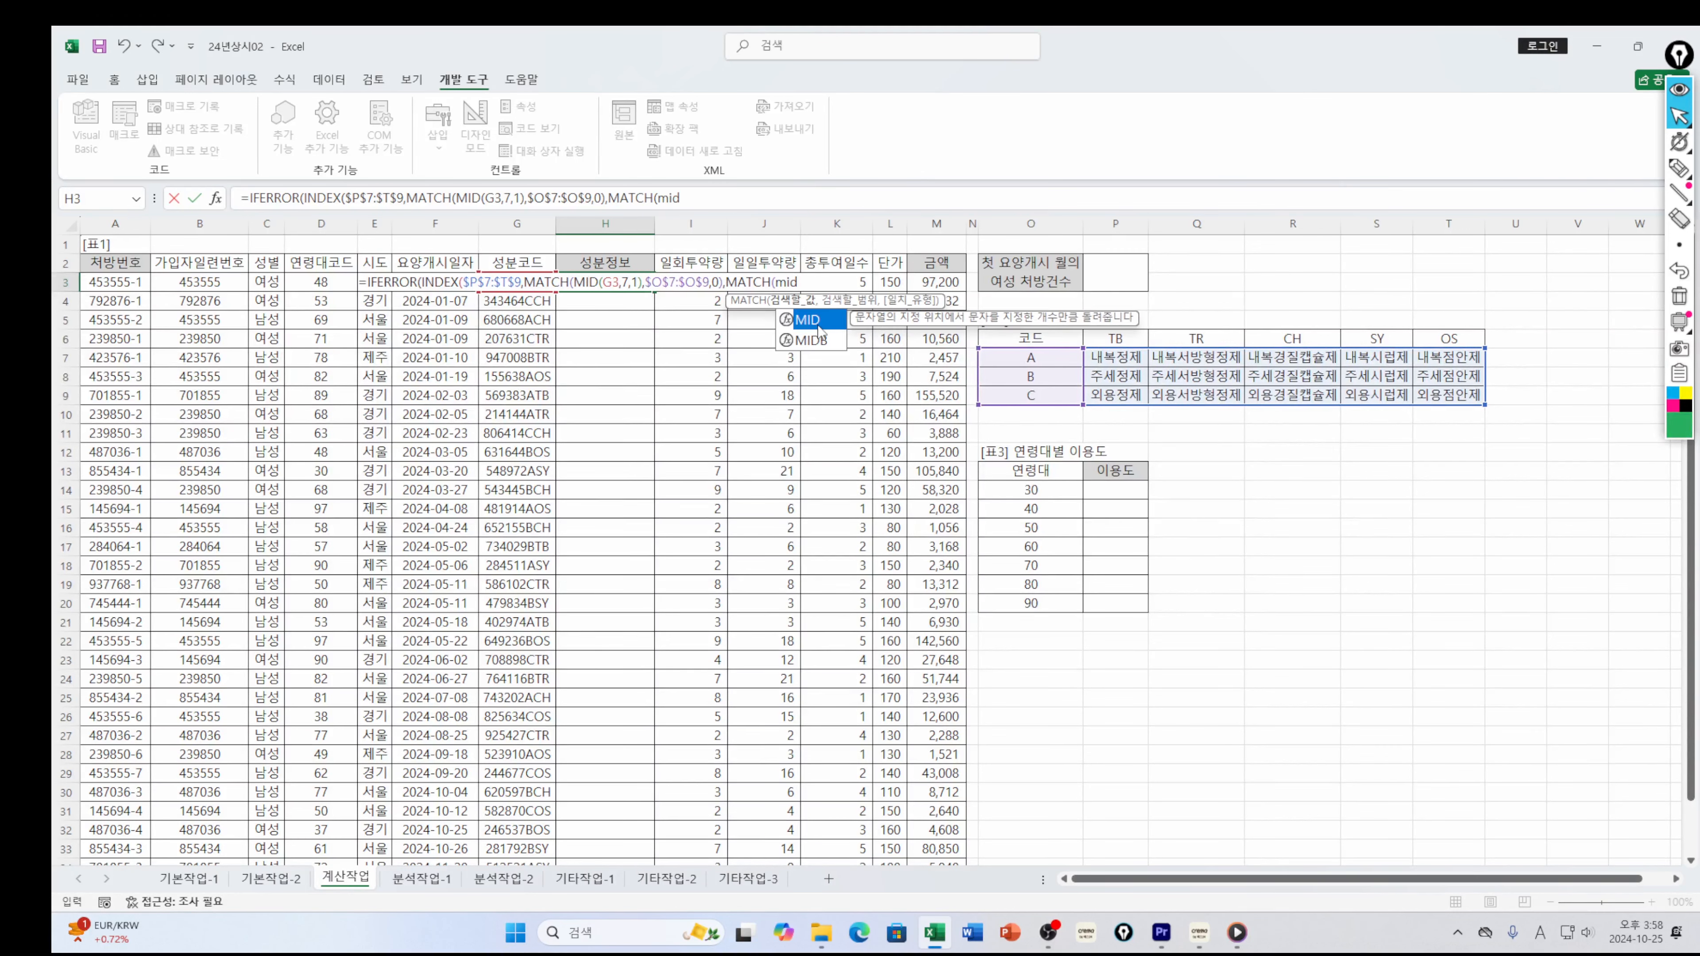
pyautogui.doubleClick(819, 325)
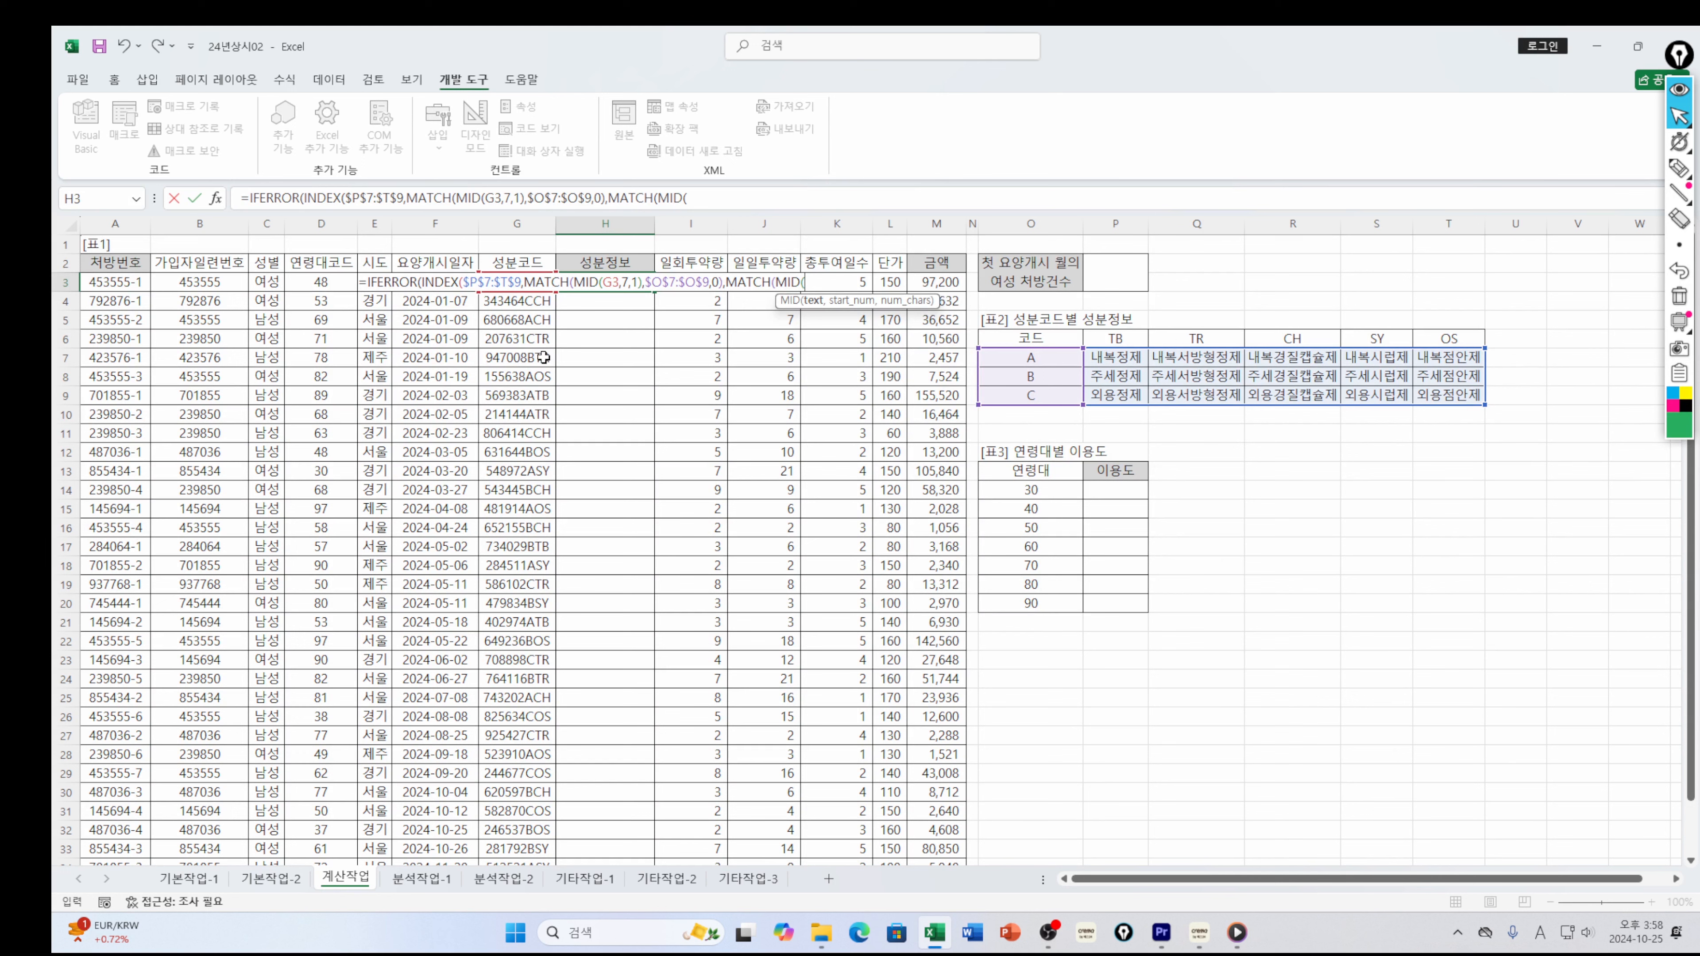
pyautogui.click(507, 306)
pyautogui.press('Up')
pyautogui.write(',8,')
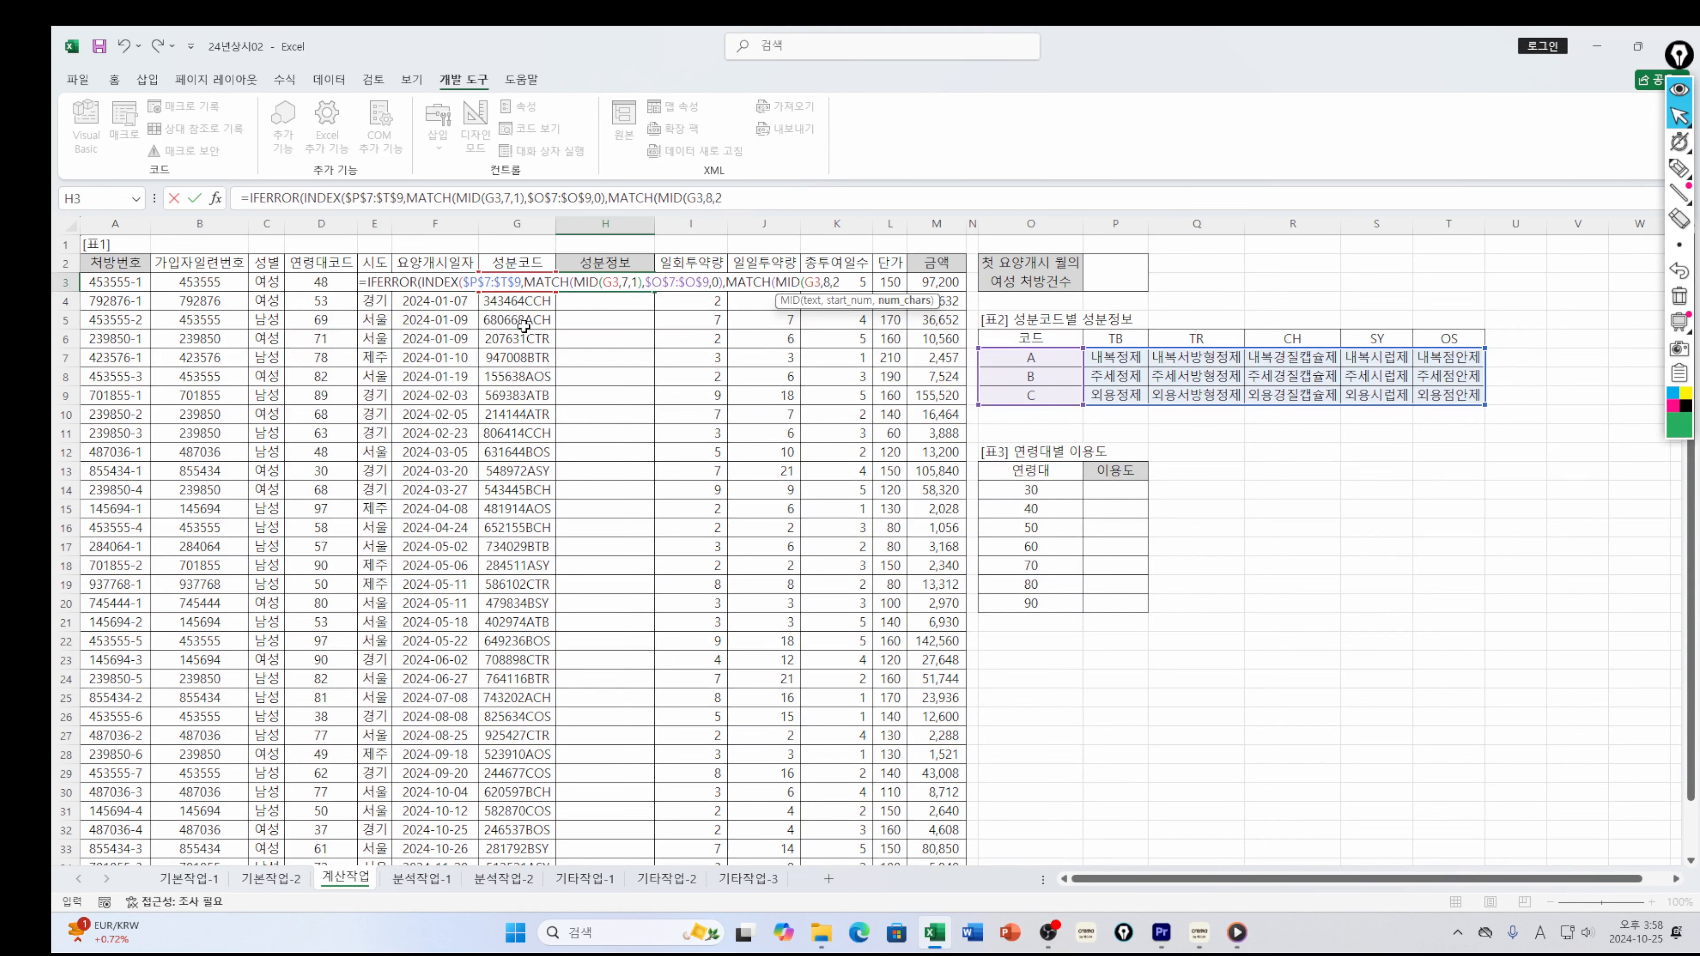
pyautogui.write('2)')
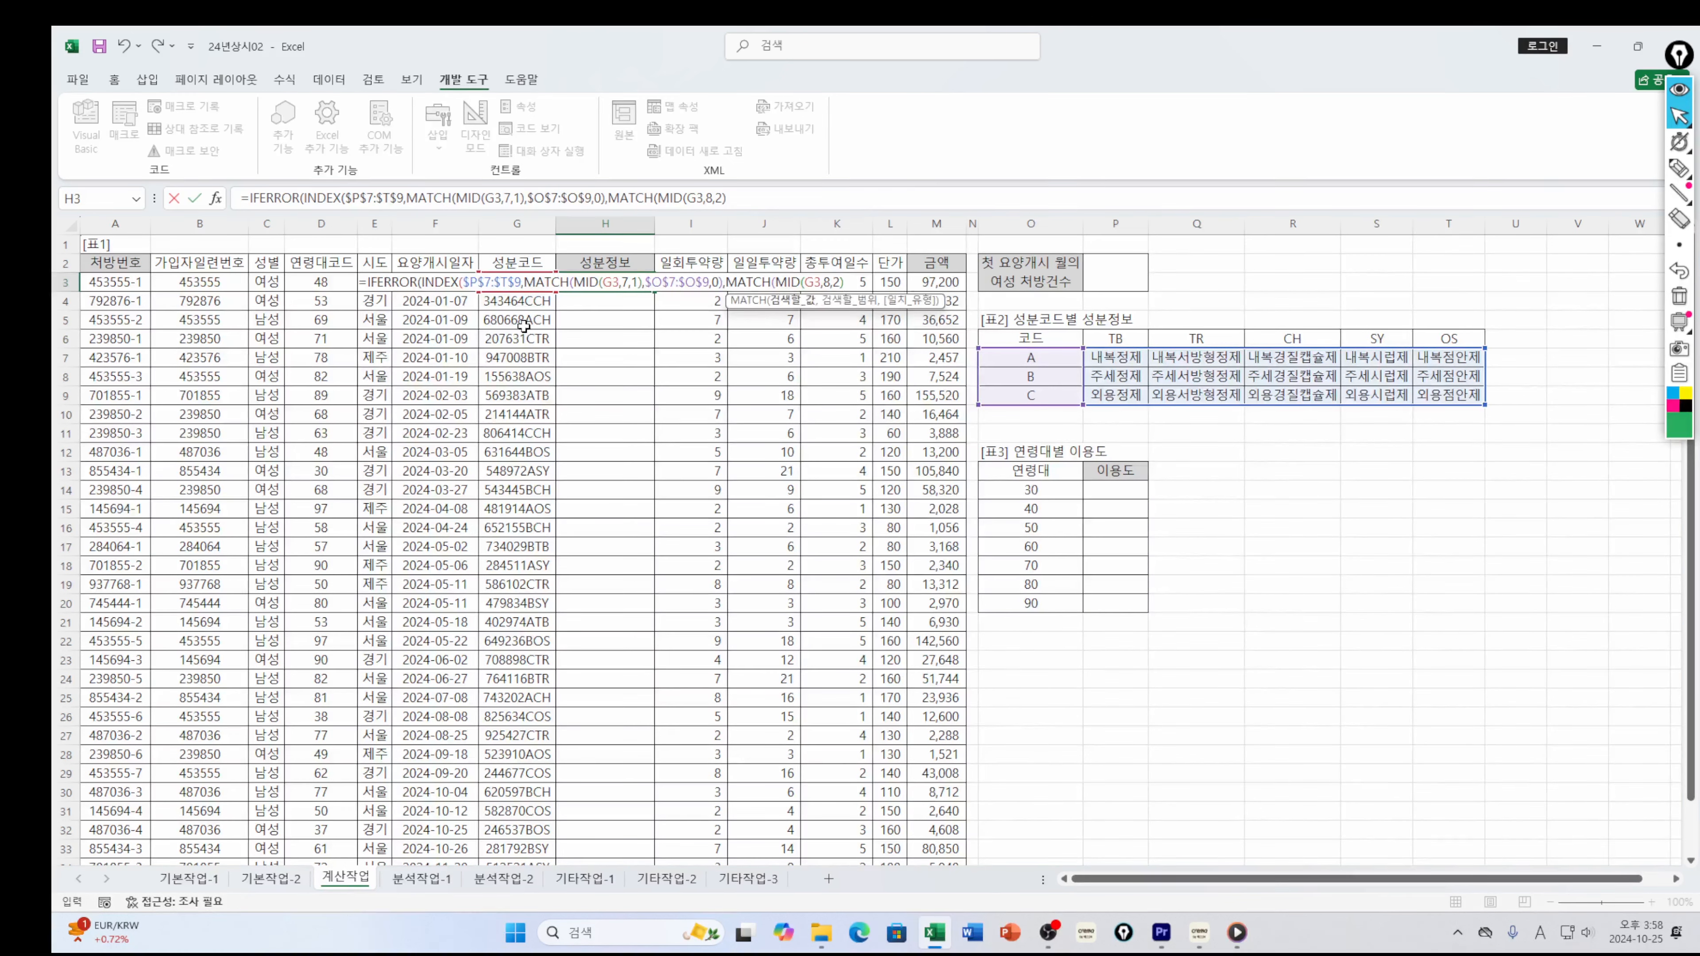
# Complete the column MATCH with the absolute header range $P$6:$T$6 and match type 0
pyautogui.write(',')
pyautogui.moveTo(1125, 340); pyautogui.dragTo(1423, 341)
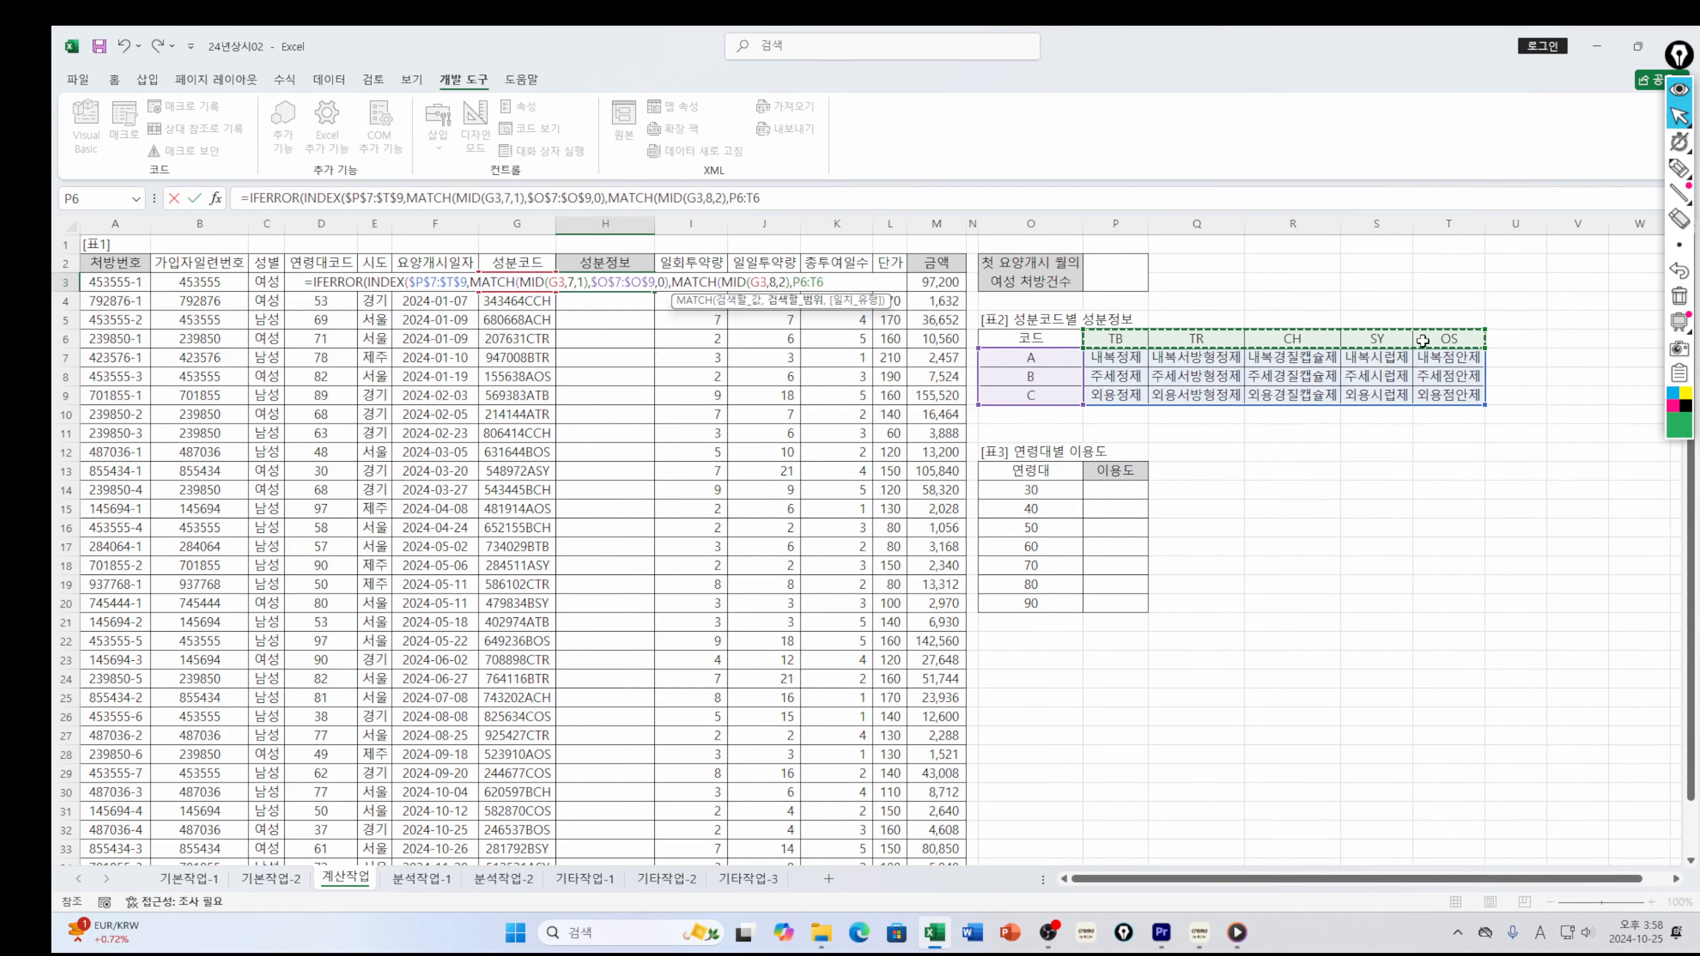
pyautogui.press('F4')
pyautogui.write(',')
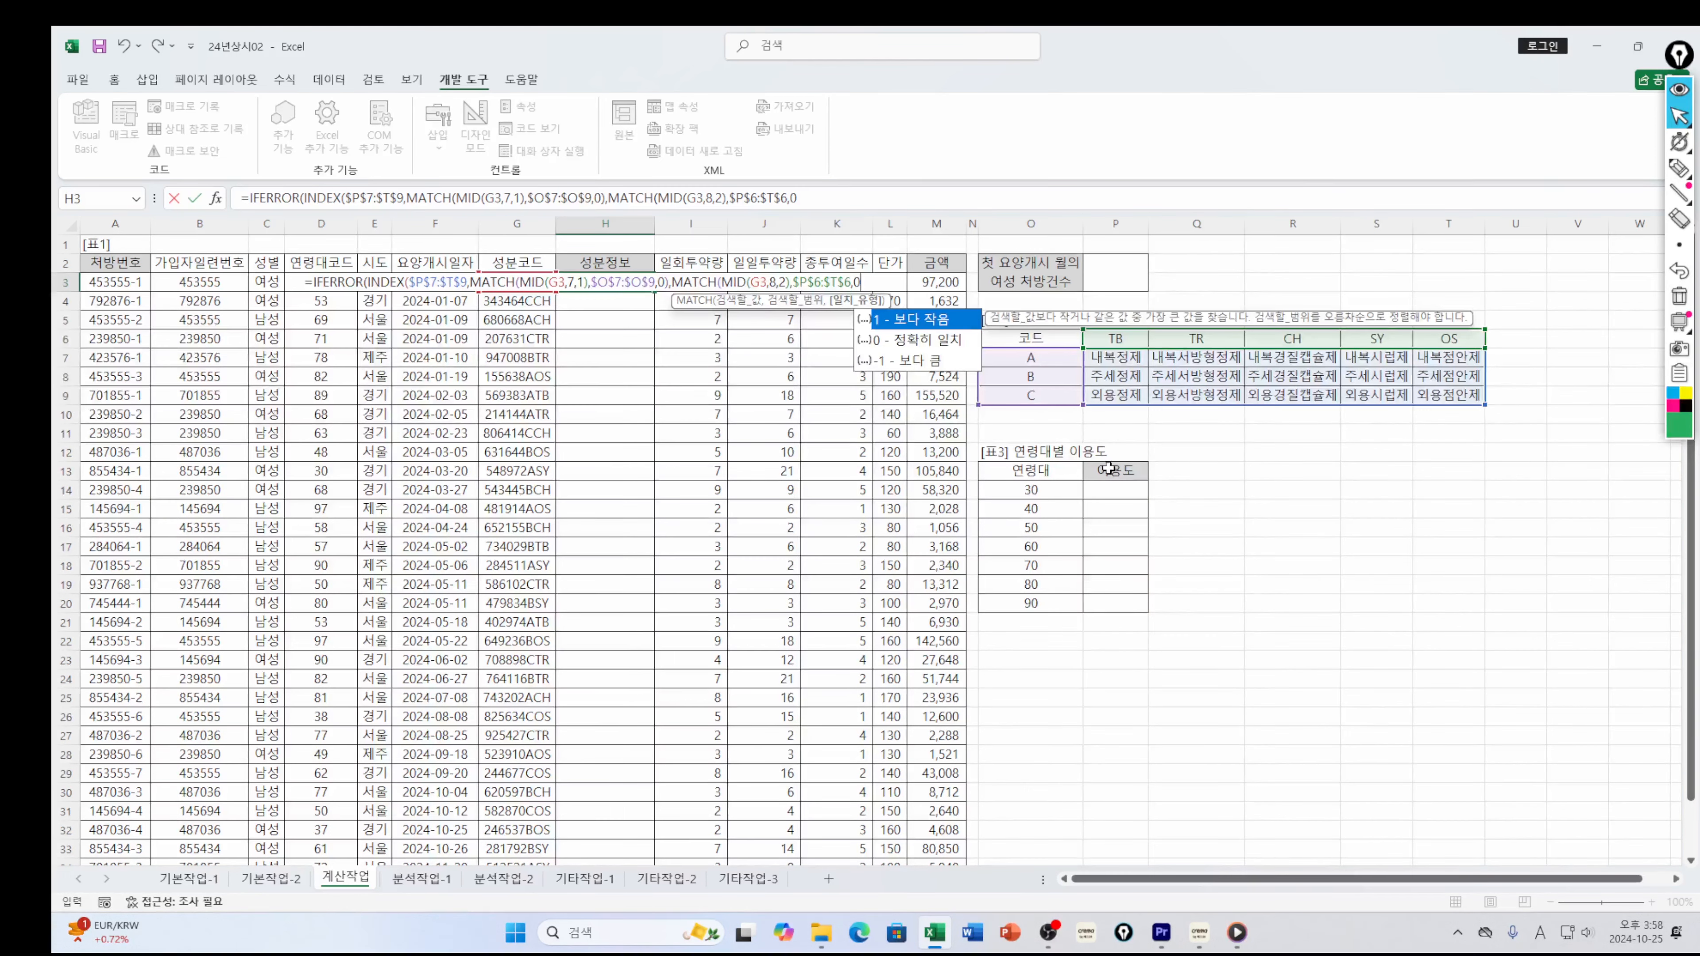
pyautogui.write('0)')
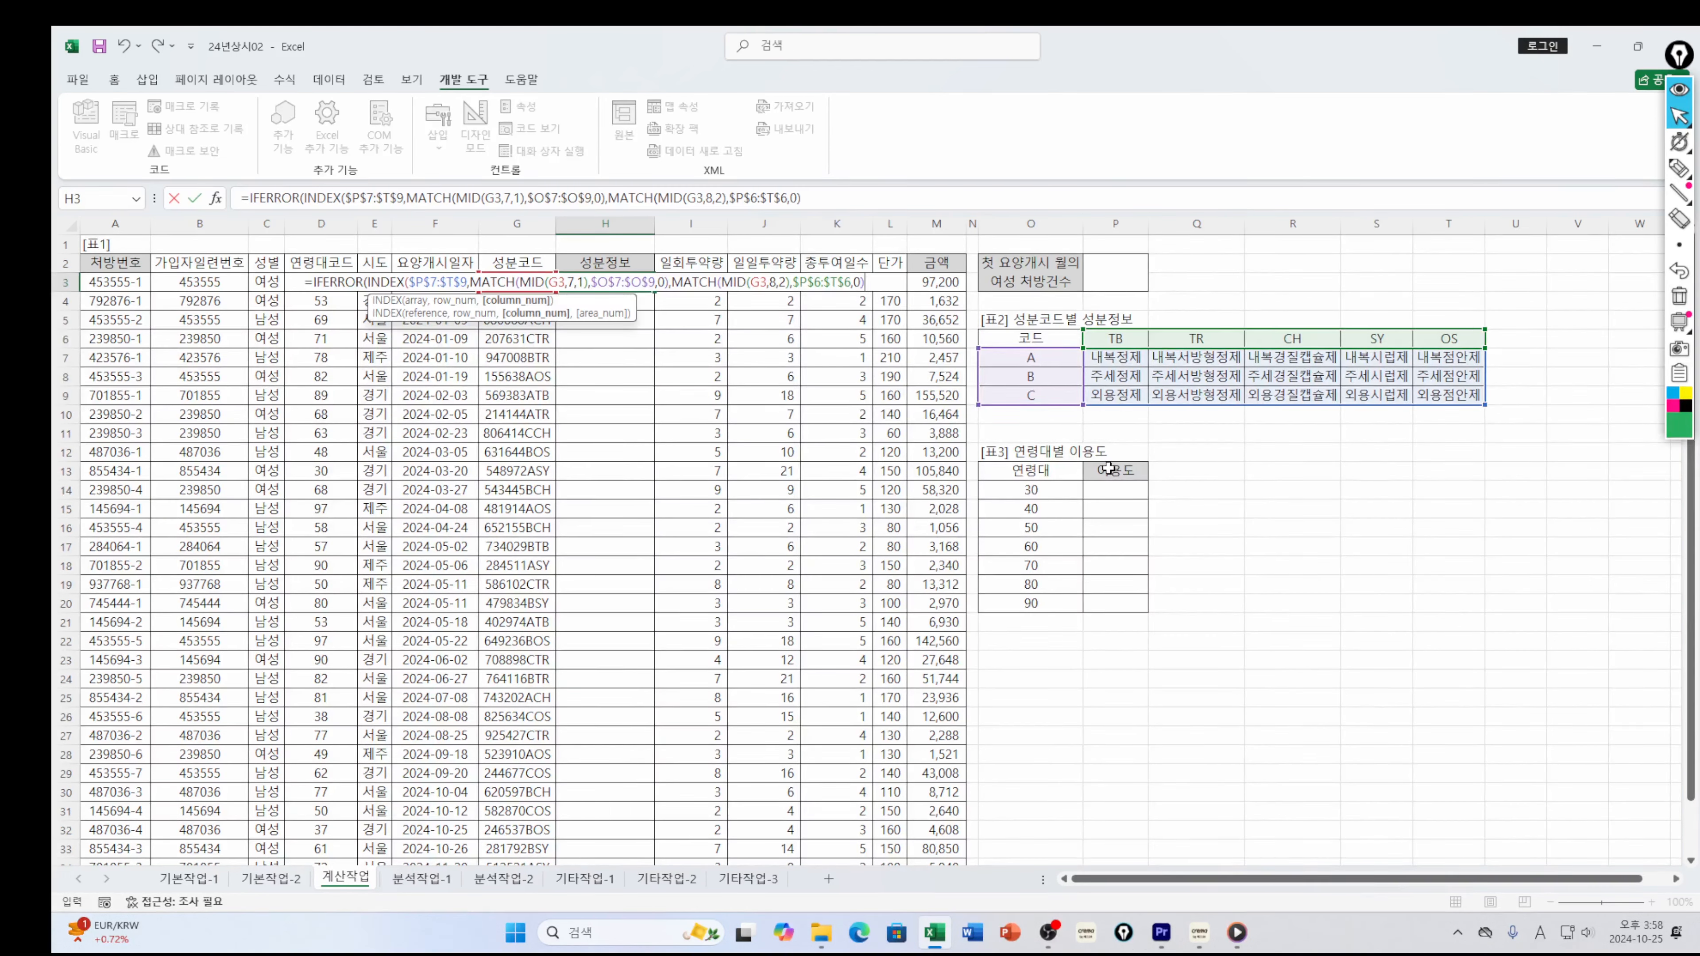
# Close INDEX, add "기타" as the IFERROR fallback value, and enter the H3 formula
pyautogui.write(')')
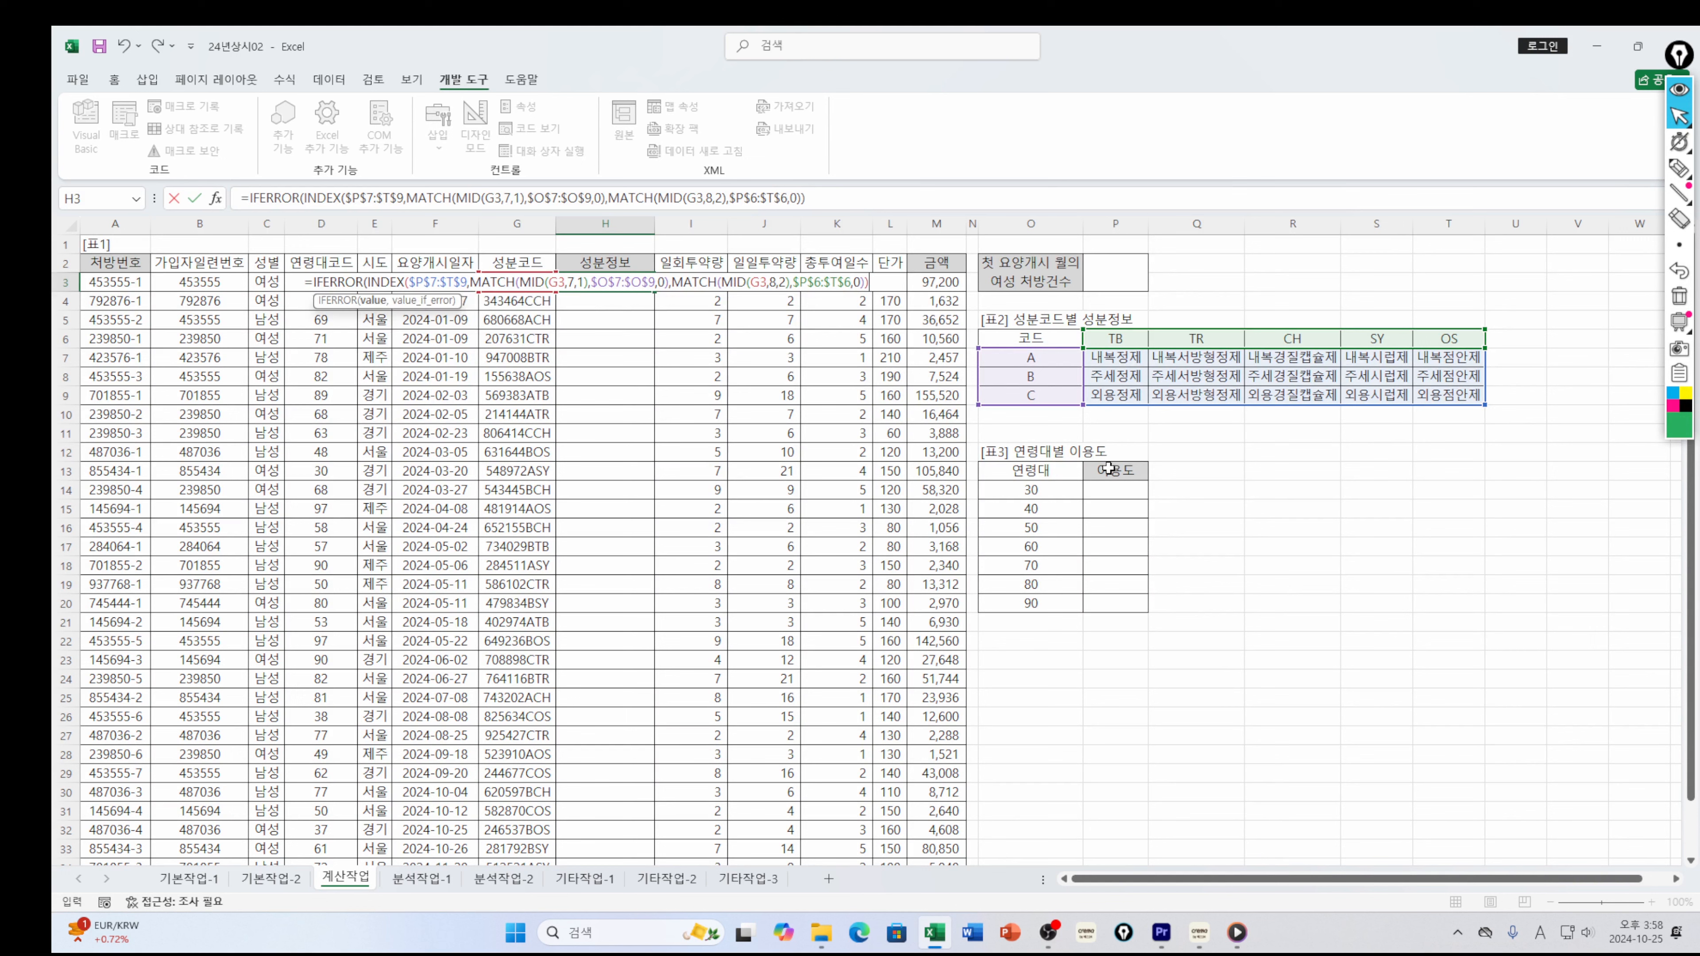
pyautogui.write(',"기타")')
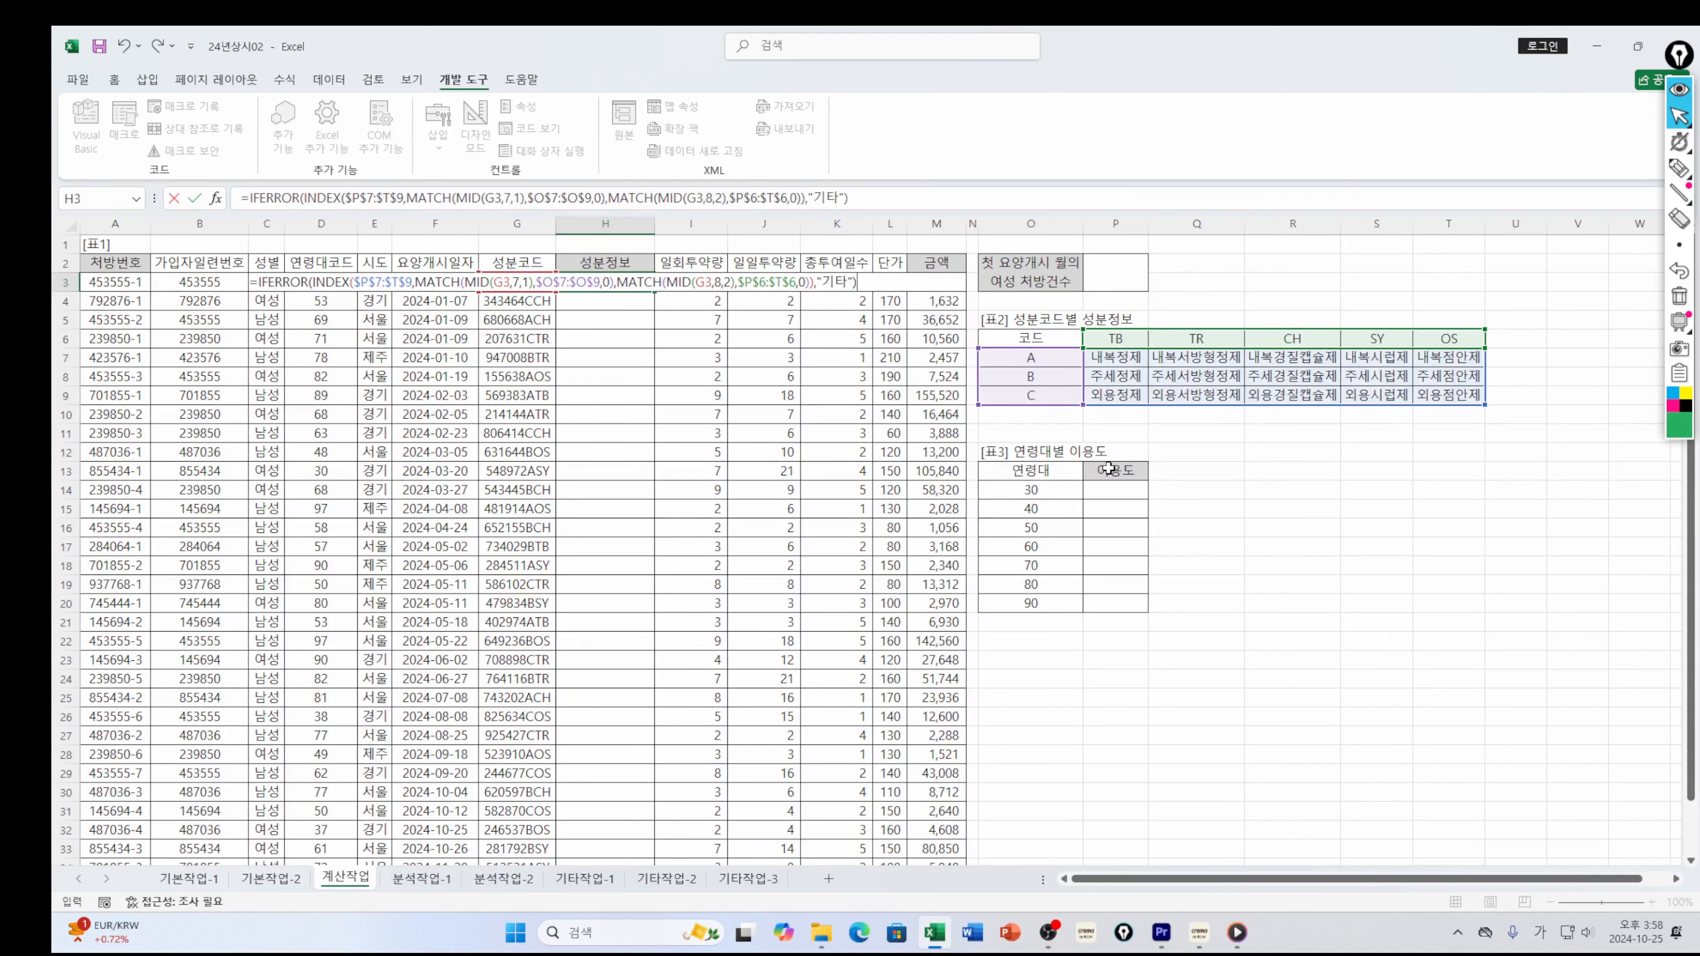
pyautogui.press('Return')
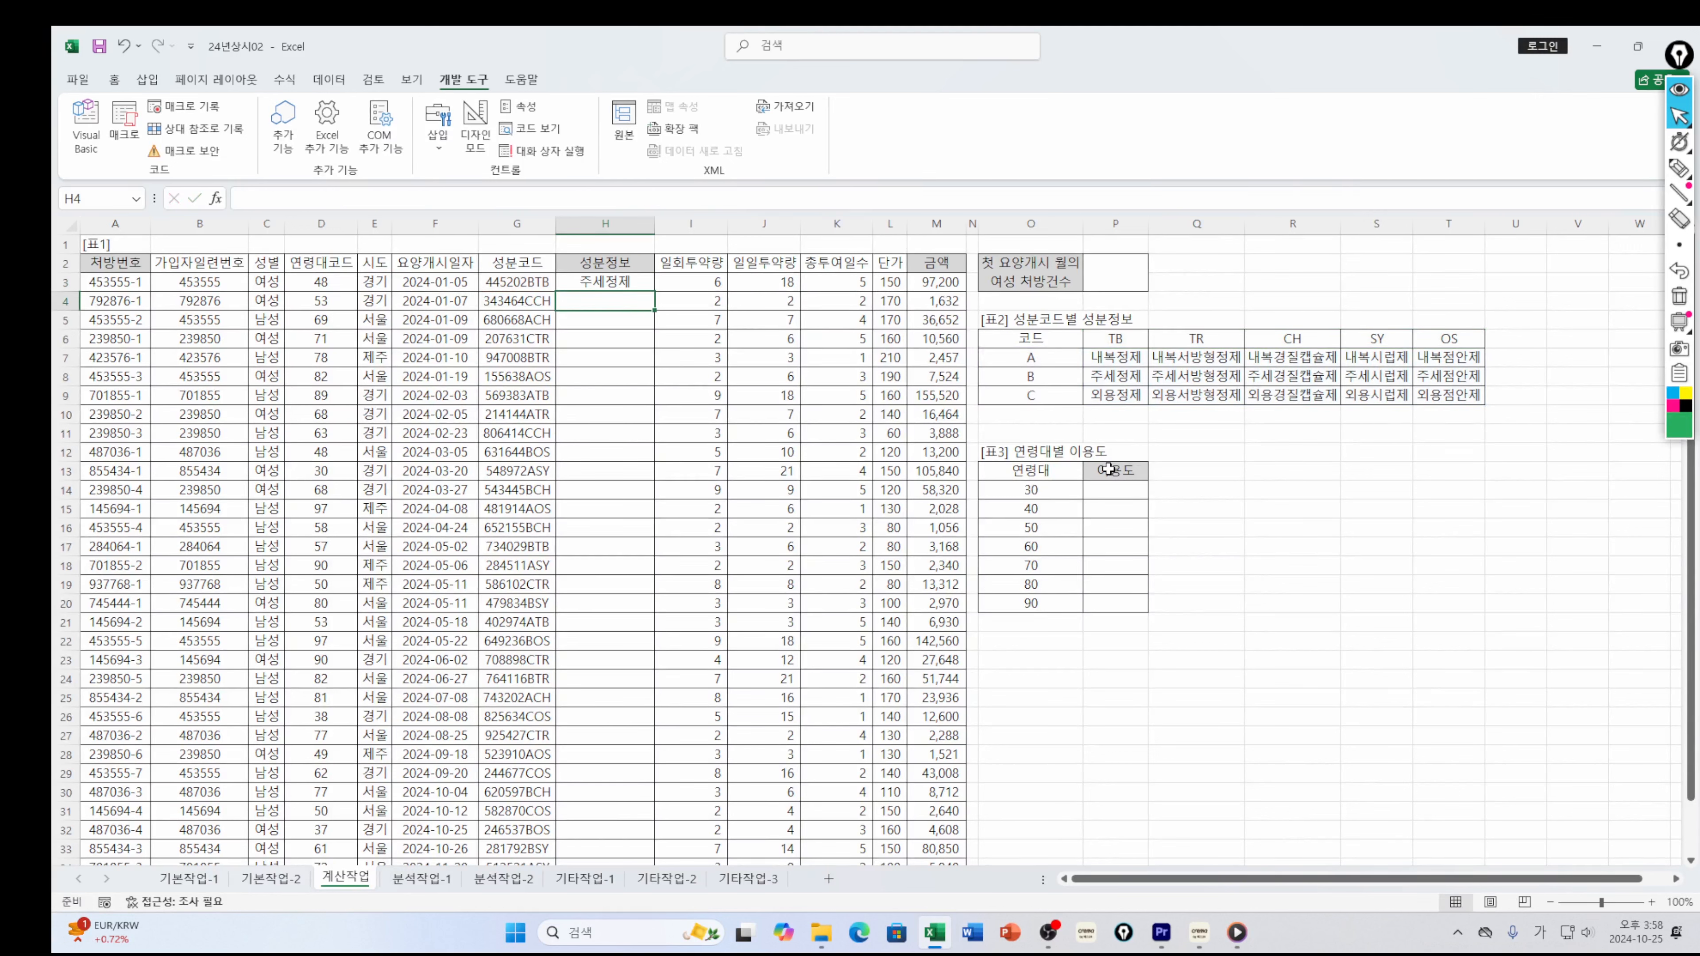
# Fill the H3 성분정보 formula down the column through the last row of 표1
pyautogui.click(645, 288)
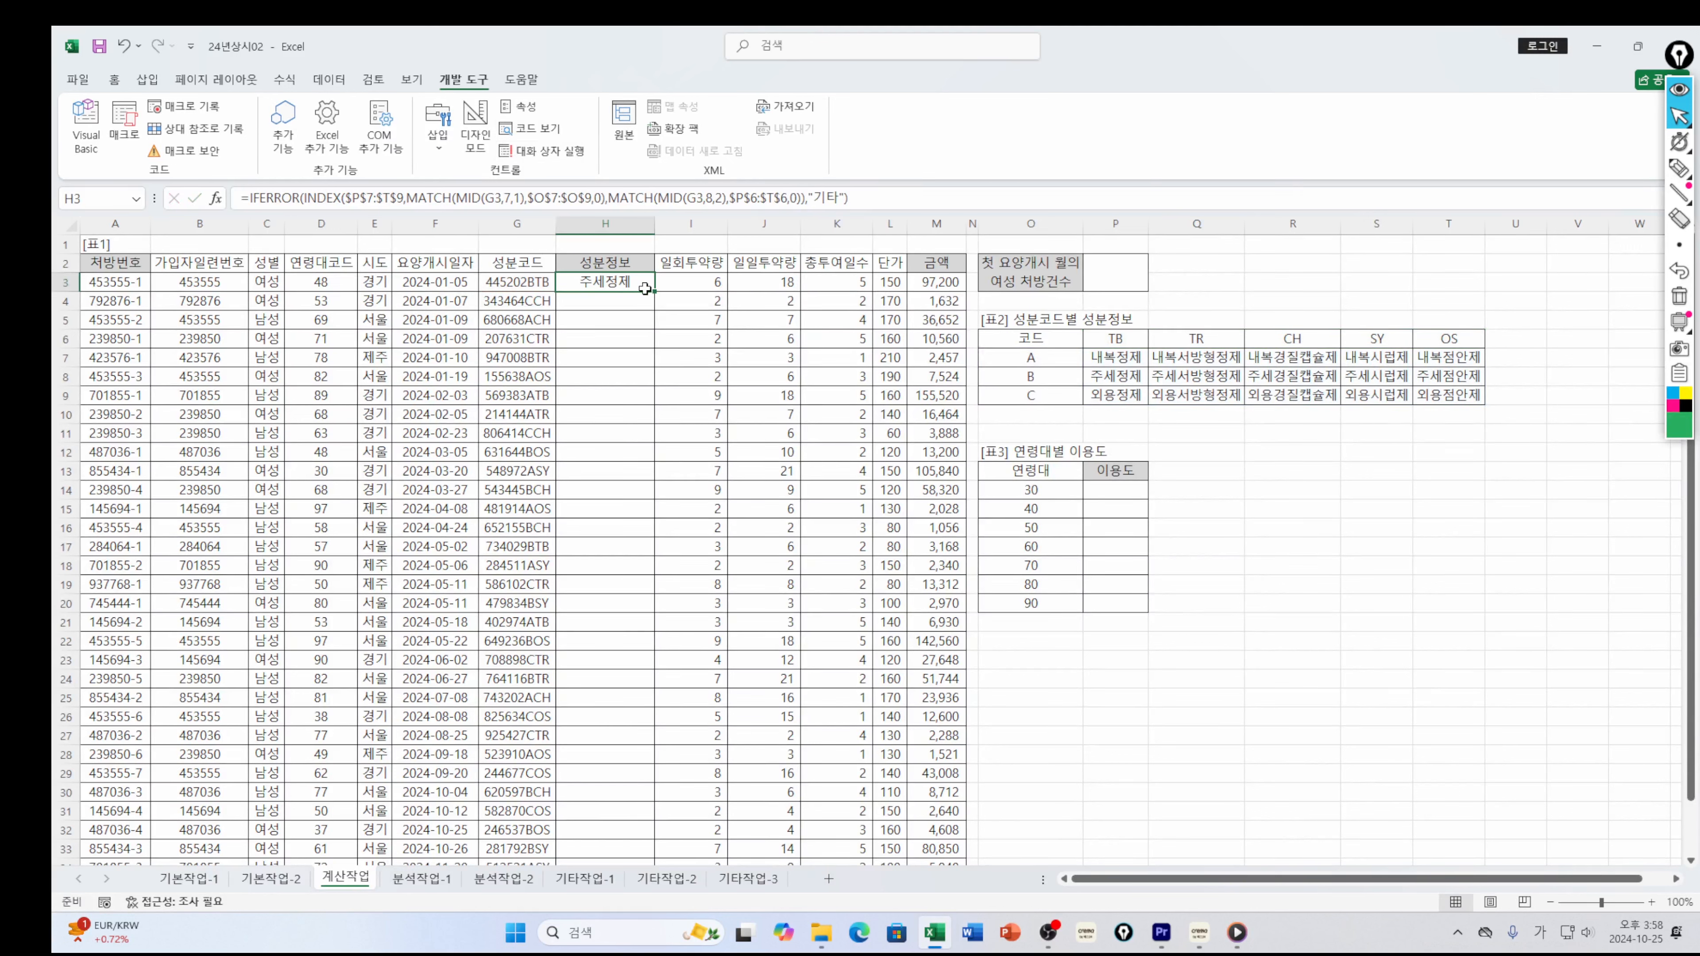
pyautogui.doubleClick(656, 291)
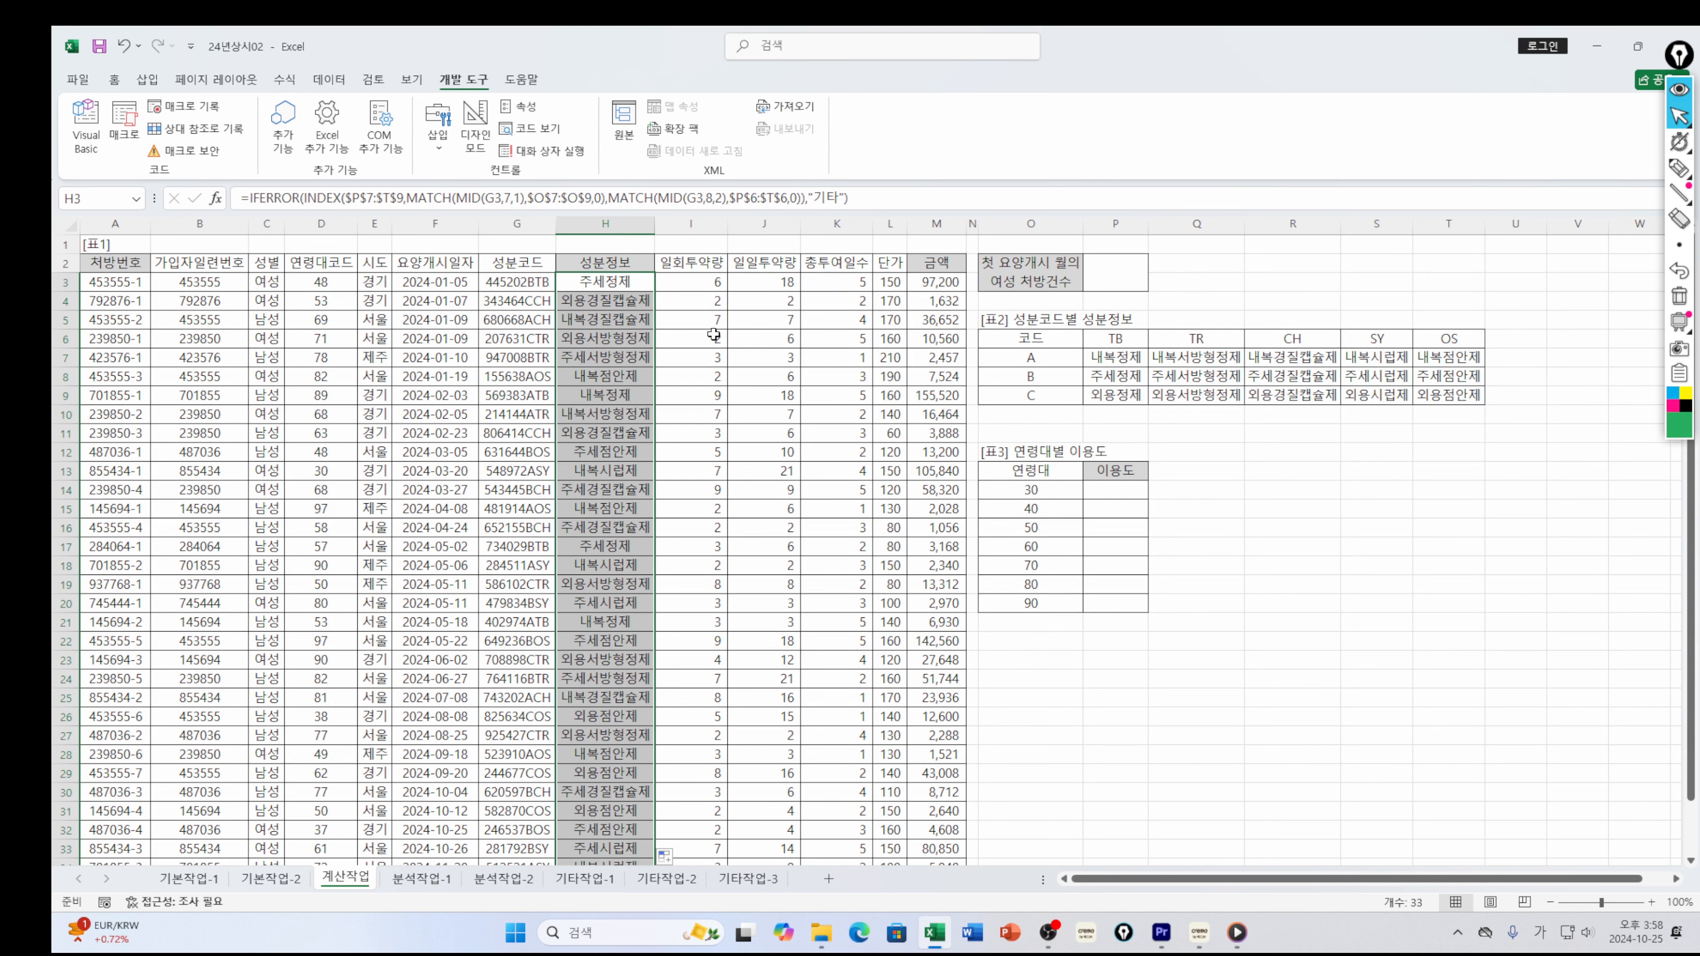
# Review the H3 formula's two MATCH arguments, the IFERROR wrapper and the "기타" fallback value without changing them
pyautogui.click(598, 287)
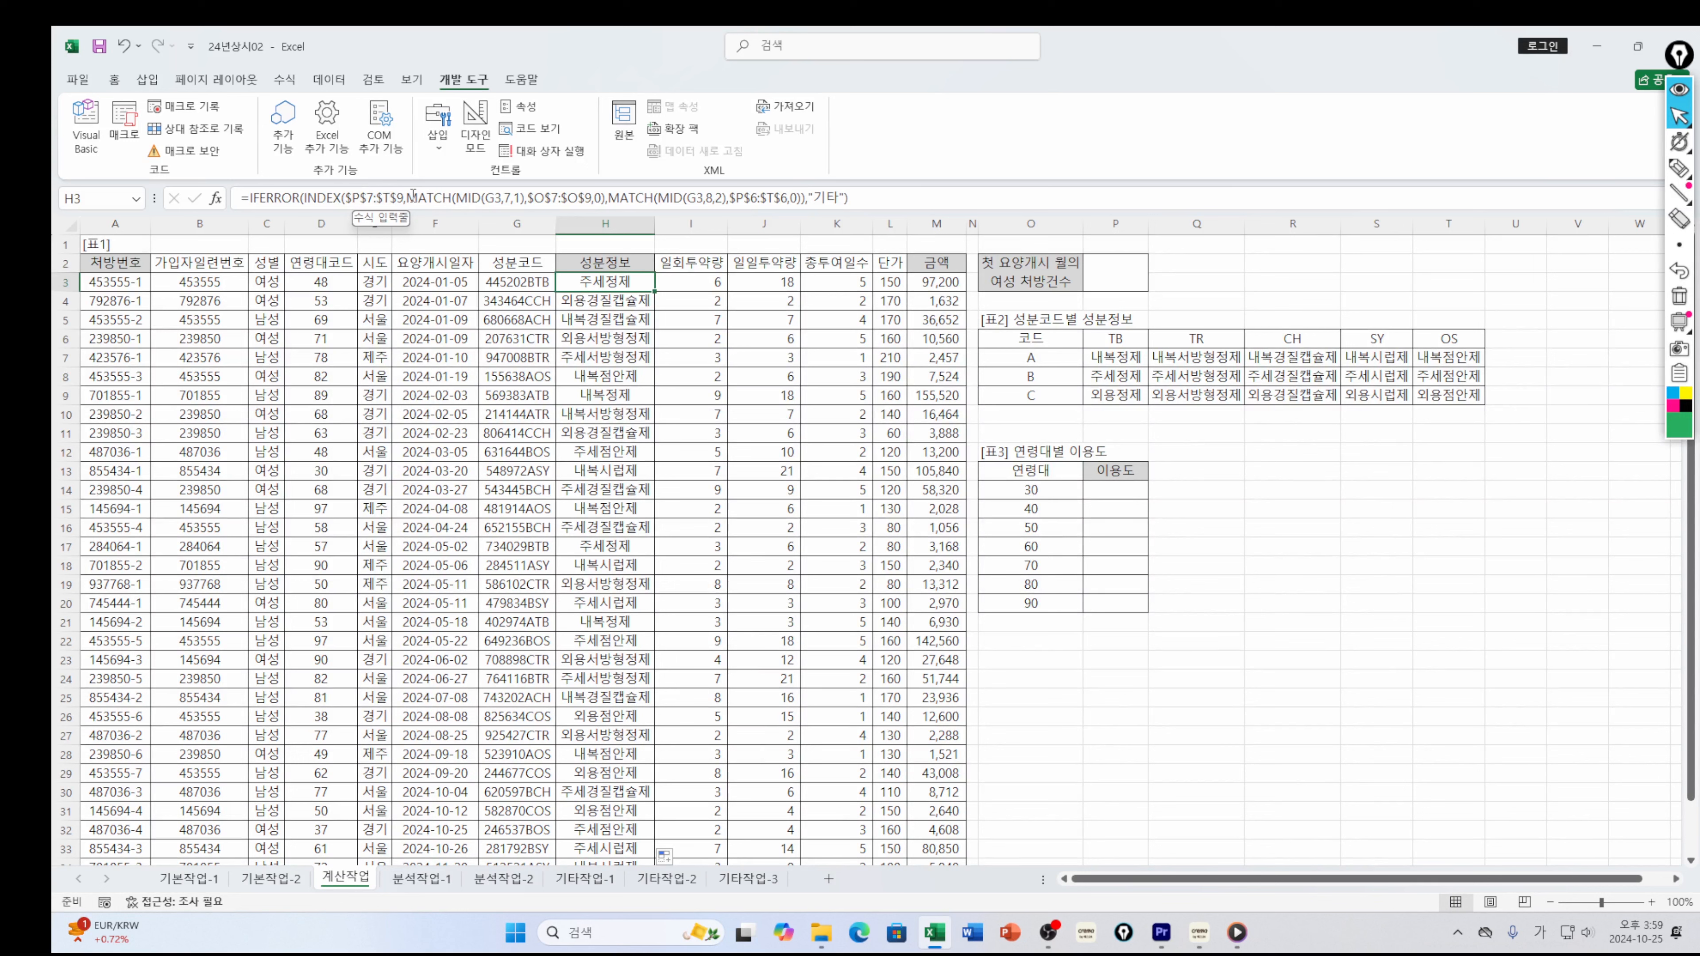
pyautogui.moveTo(407, 197); pyautogui.dragTo(807, 198)
pyautogui.moveTo(253, 197); pyautogui.dragTo(274, 197)
pyautogui.moveTo(828, 197); pyautogui.dragTo(842, 199)
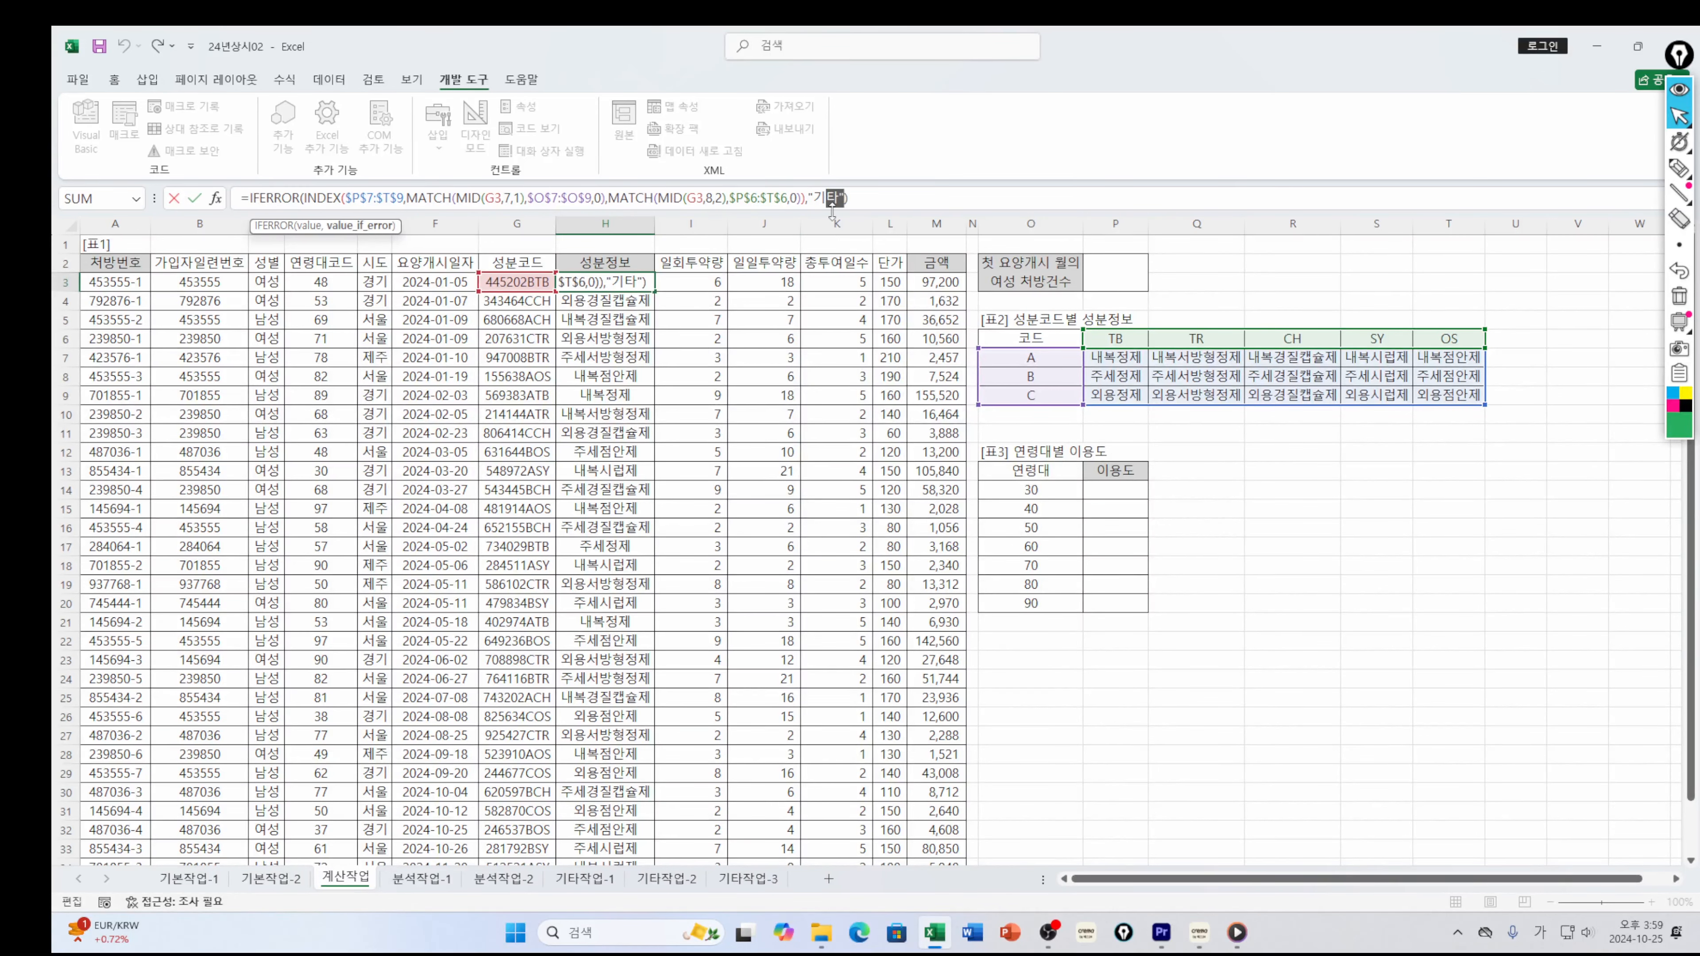
pyautogui.click(885, 199)
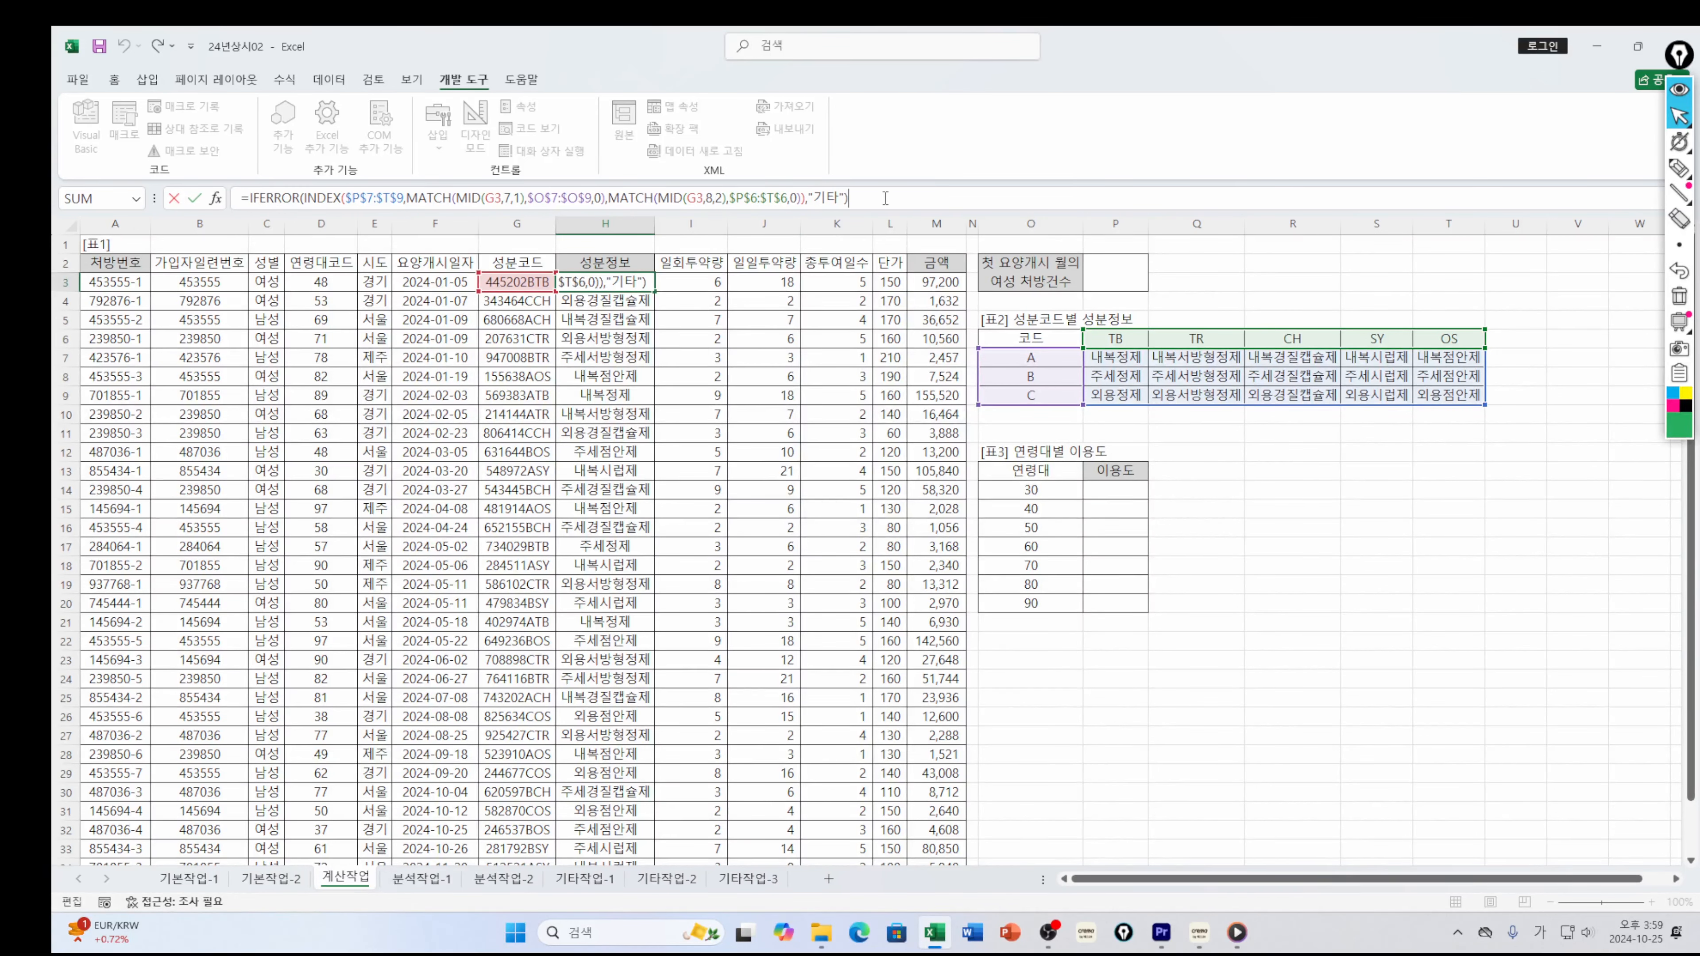
pyautogui.press('Return')
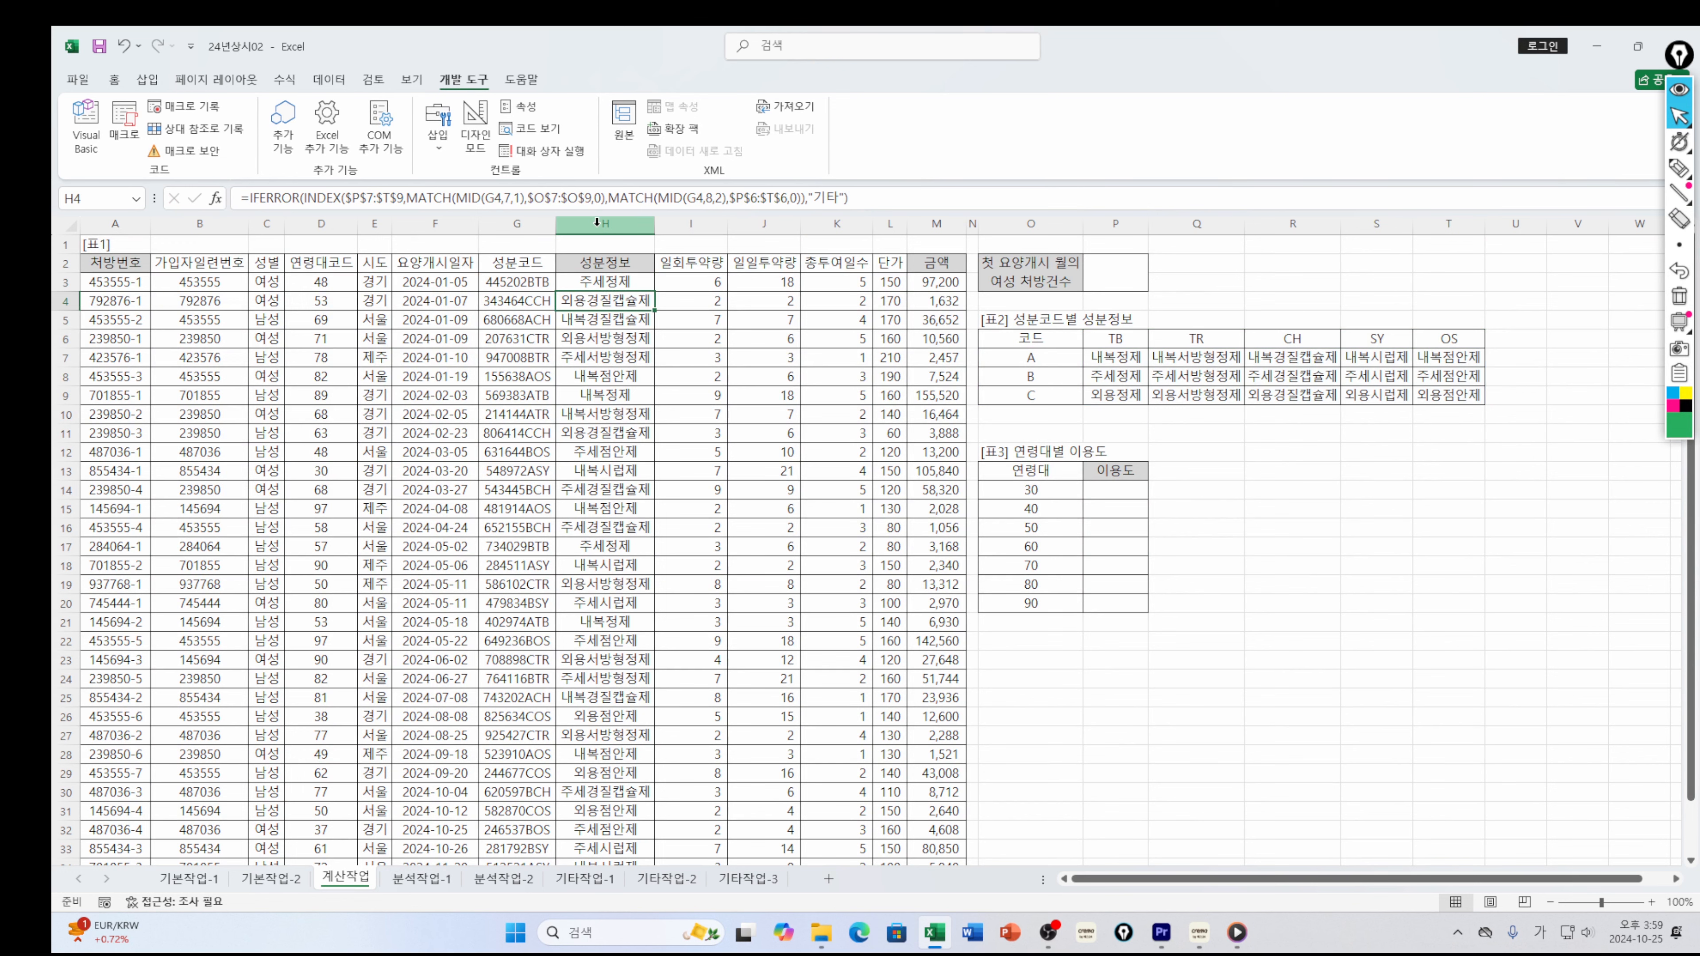
pyautogui.click(635, 282)
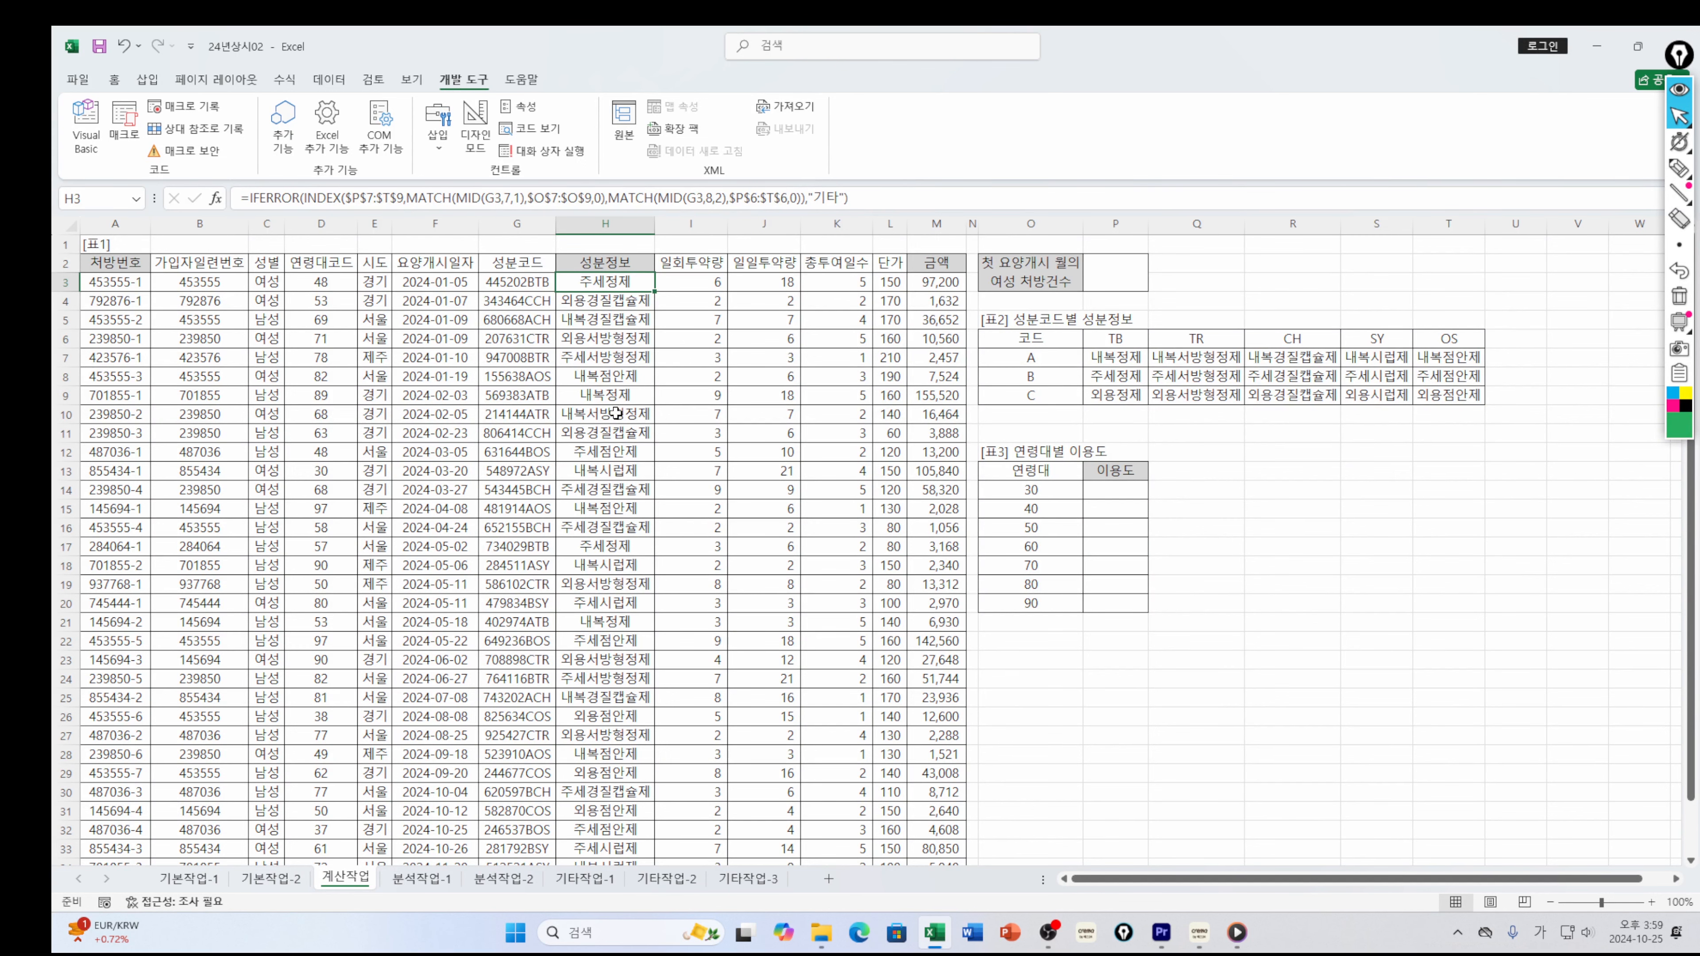
# With P2 selected, read question 3 on the first-month female prescription count in the exam e-book and return to the worksheet
pyautogui.click(1109, 275)
pyautogui.click(1127, 488)
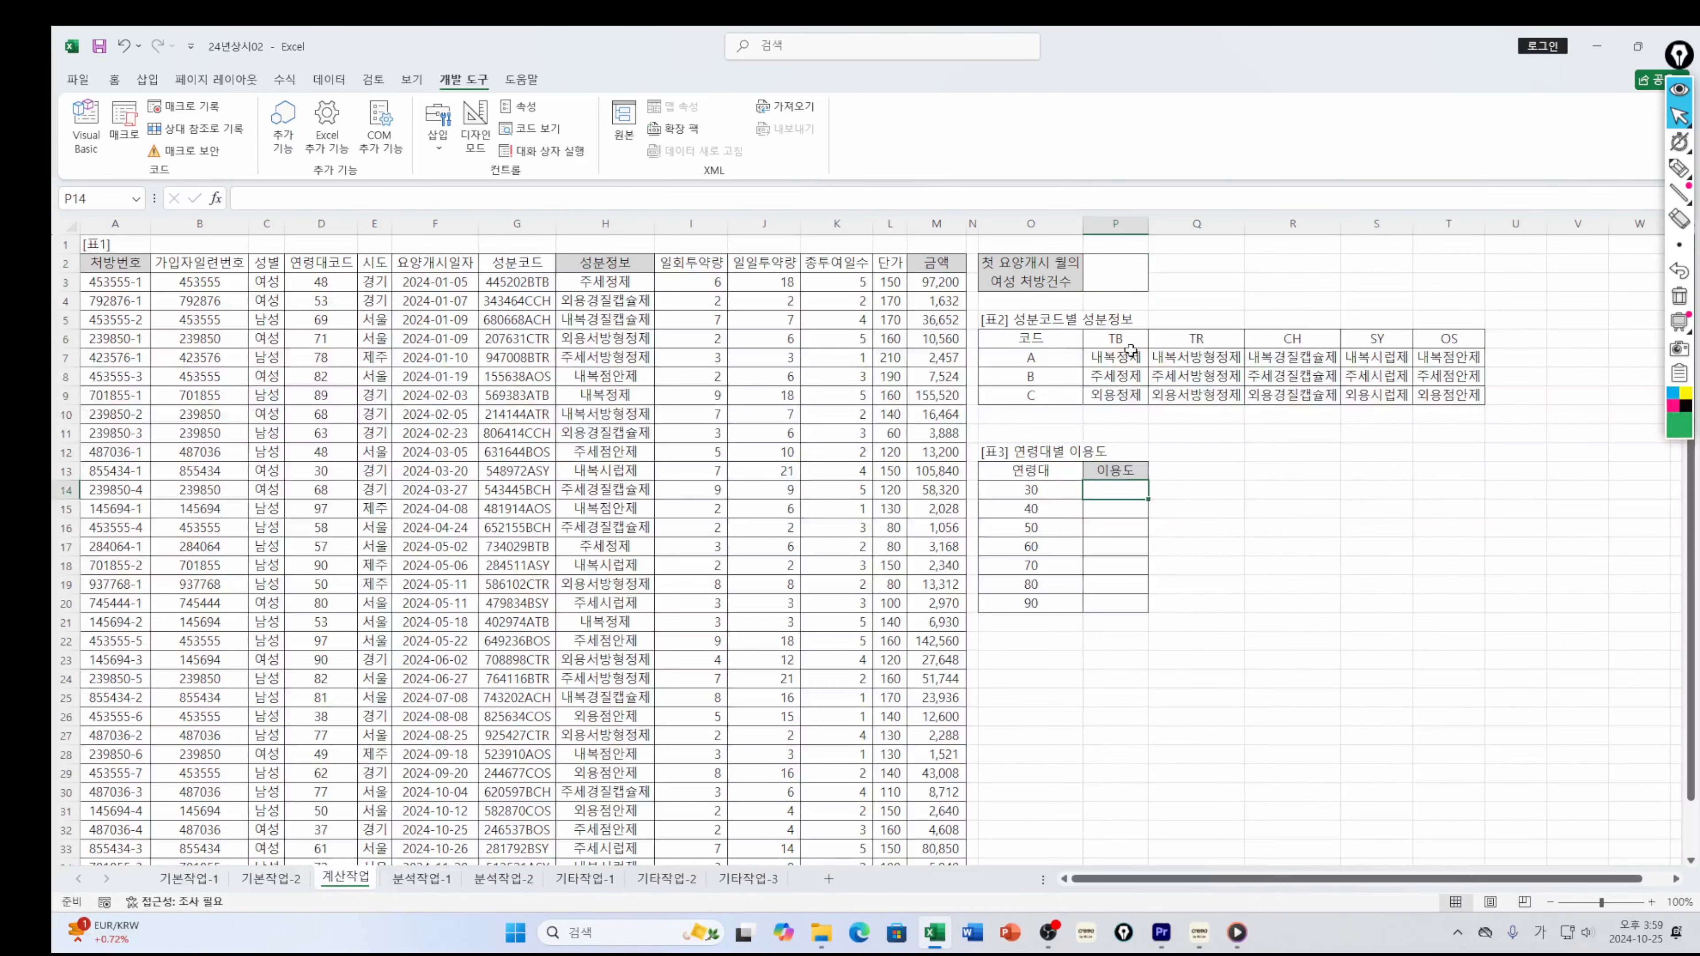
pyautogui.click(1119, 275)
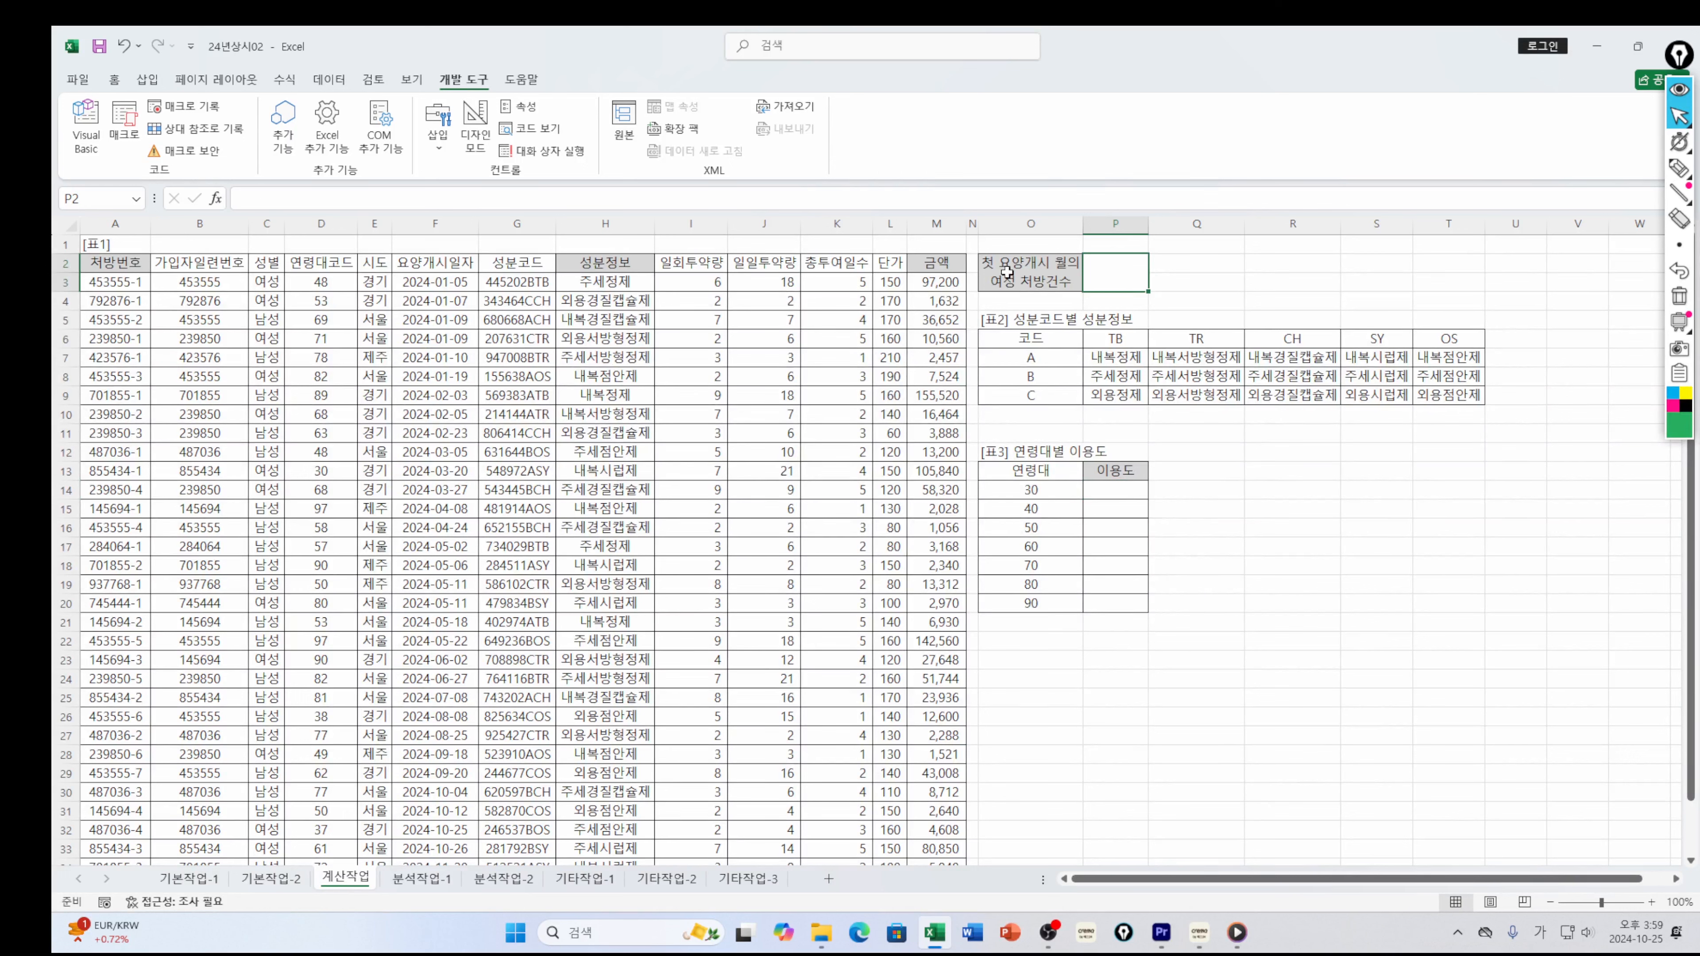
pyautogui.moveTo(1147, 931)
pyautogui.moveTo(1199, 932)
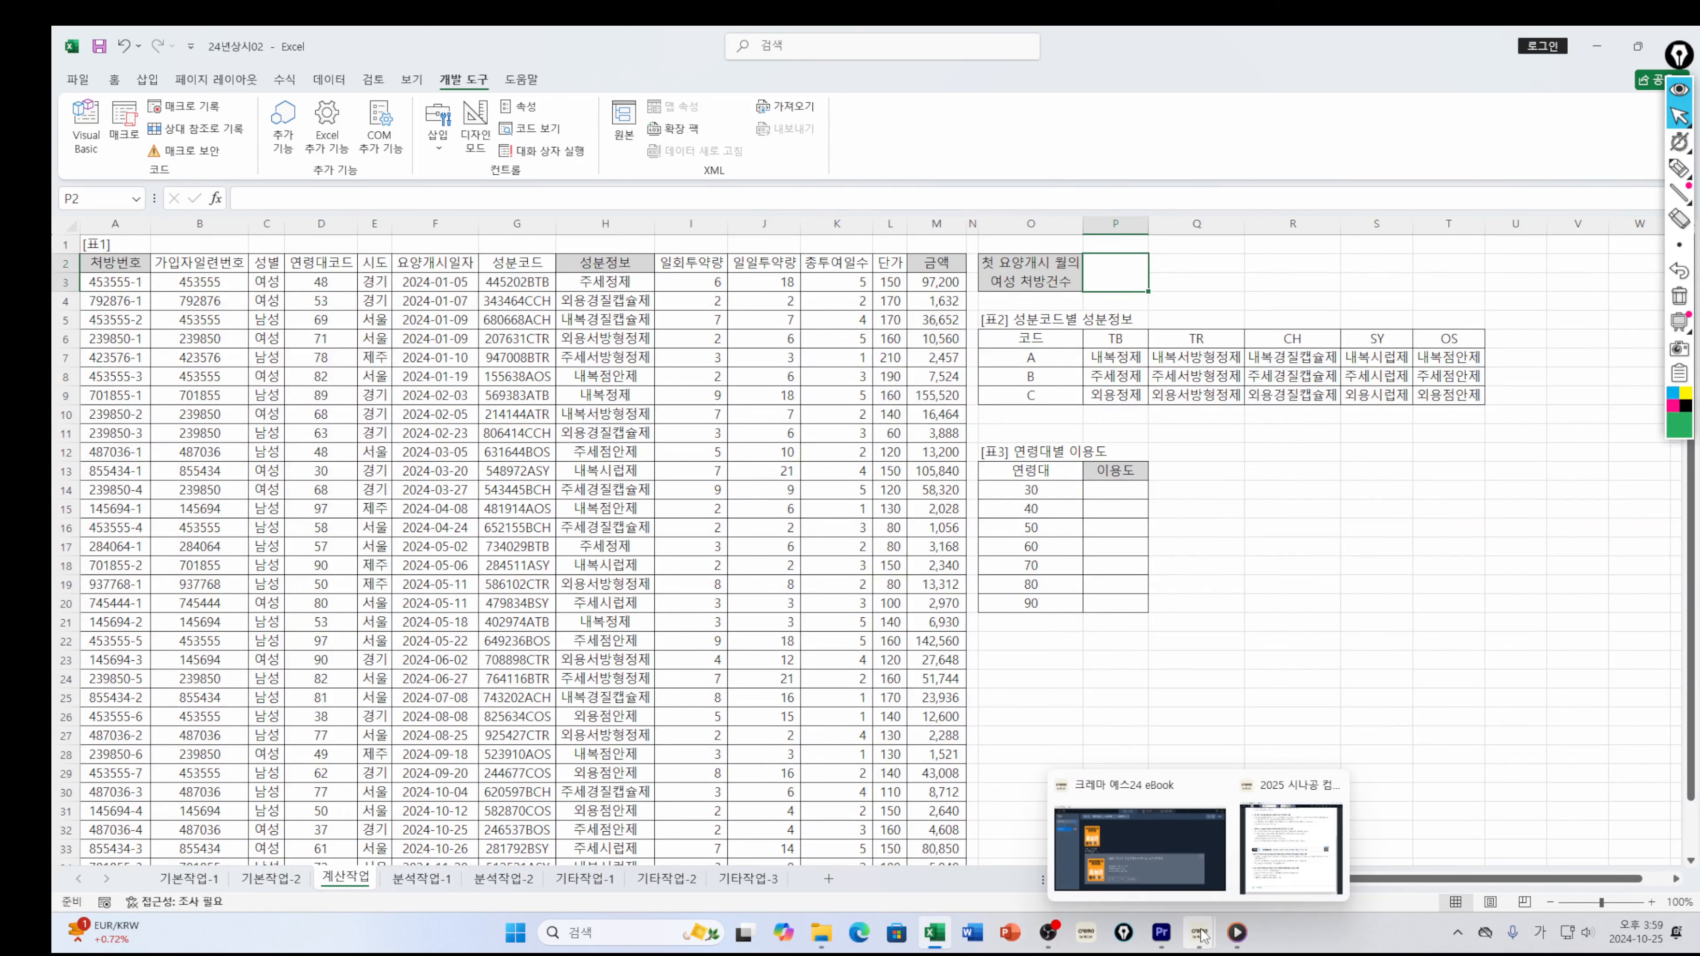
pyautogui.moveTo(1287, 883)
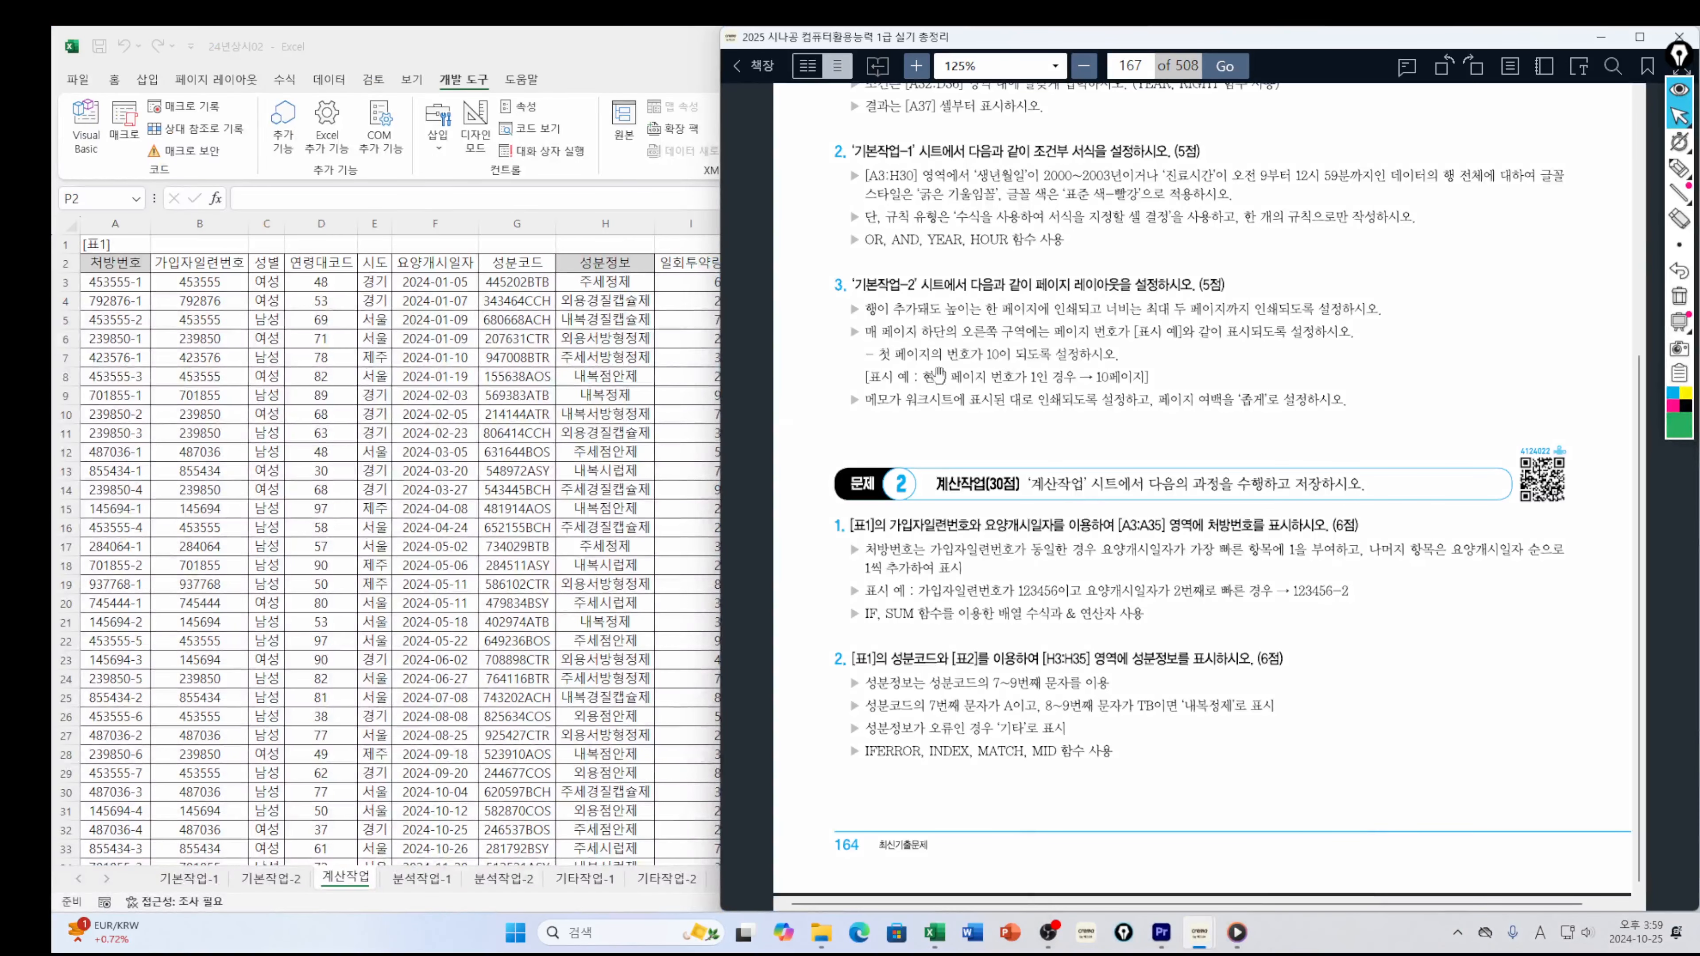
pyautogui.scroll(-3, 982, 722)
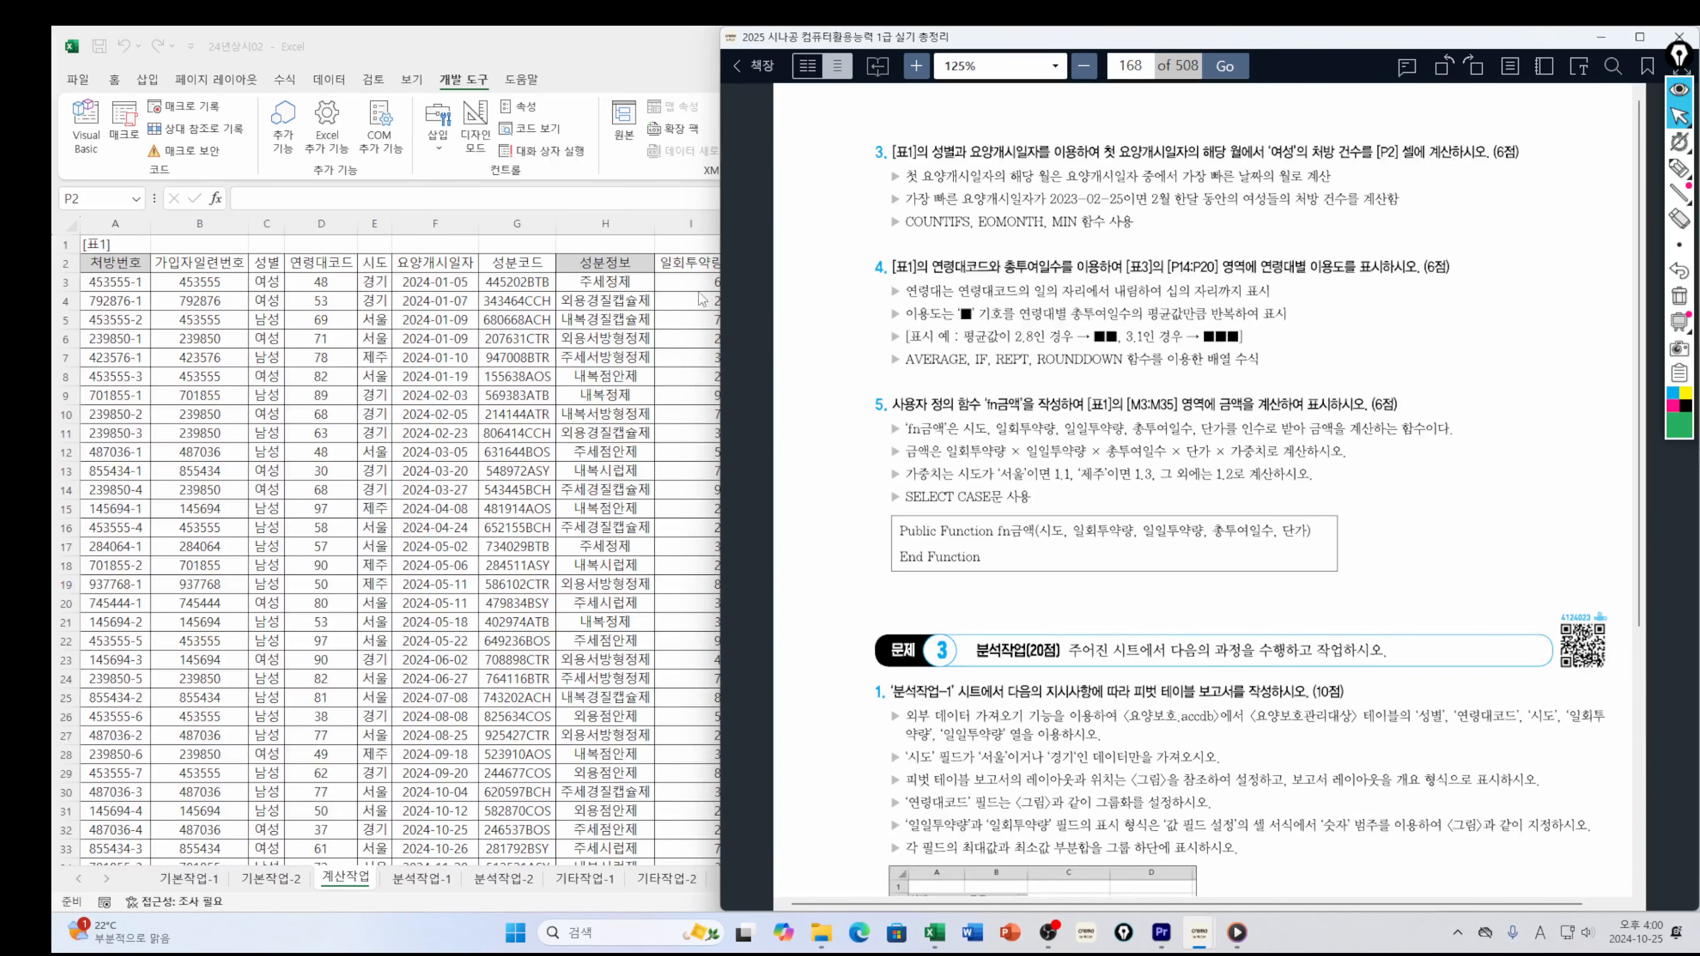
pyautogui.hotkey('alt', 'Tab')
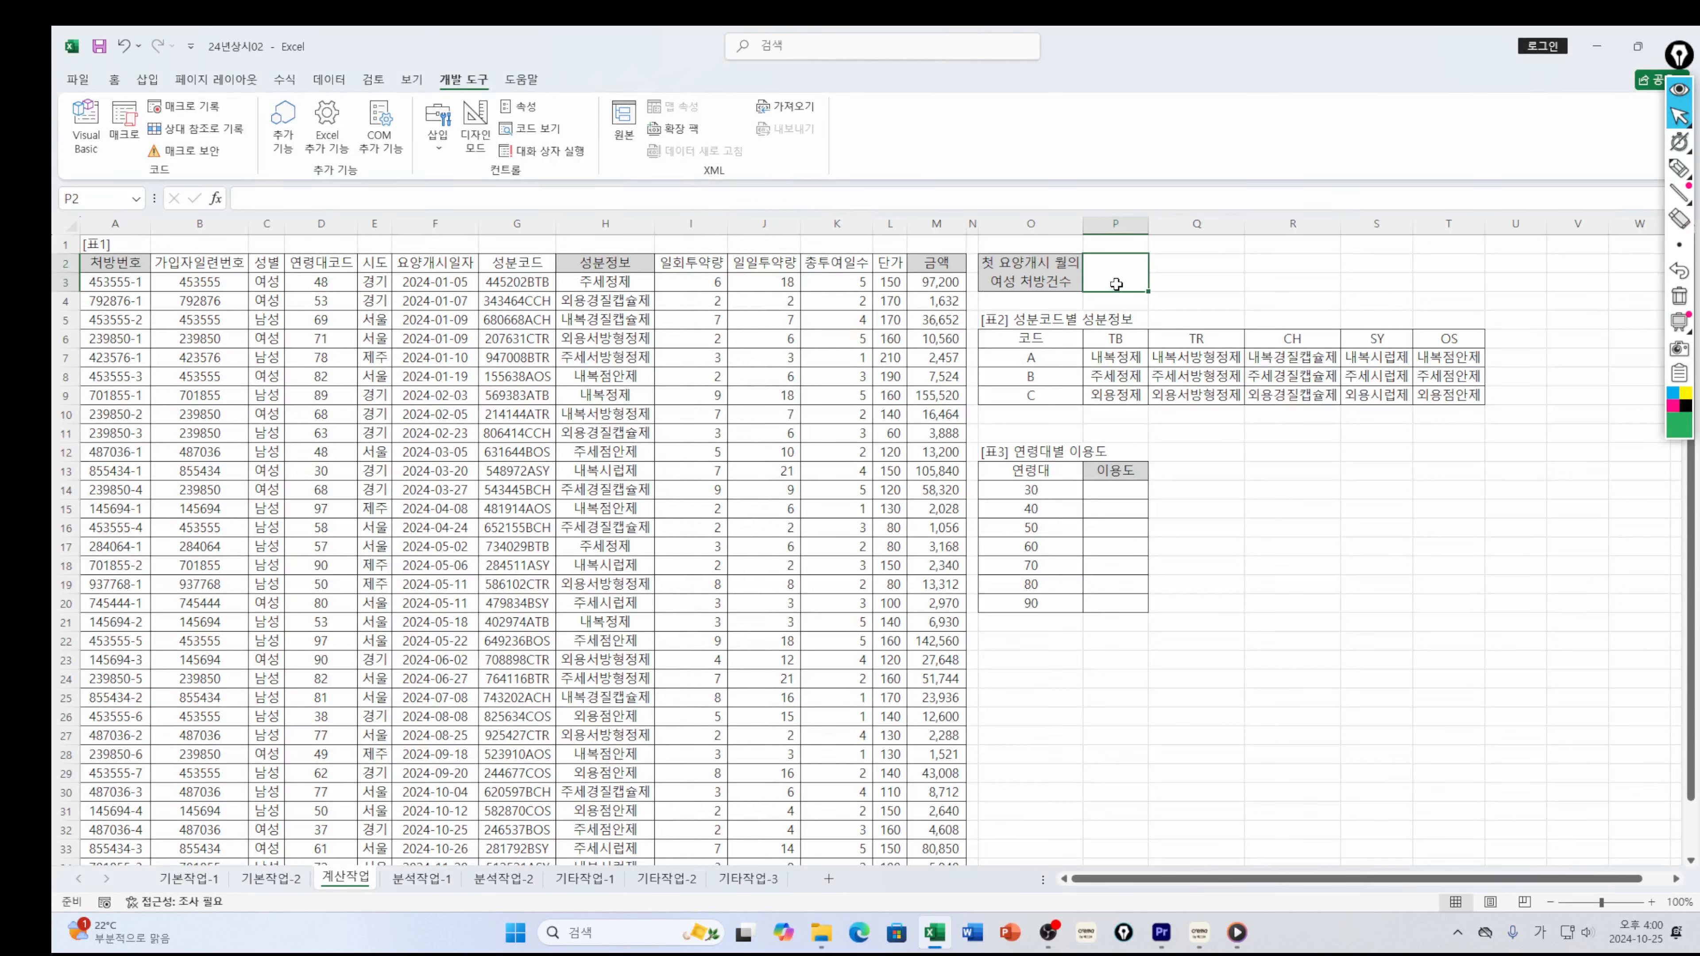
# Begin a COUNTIFS formula in P2 with the 요양개시일자 range F3:F35 as its first criteria range
pyautogui.write('=ㅊ')
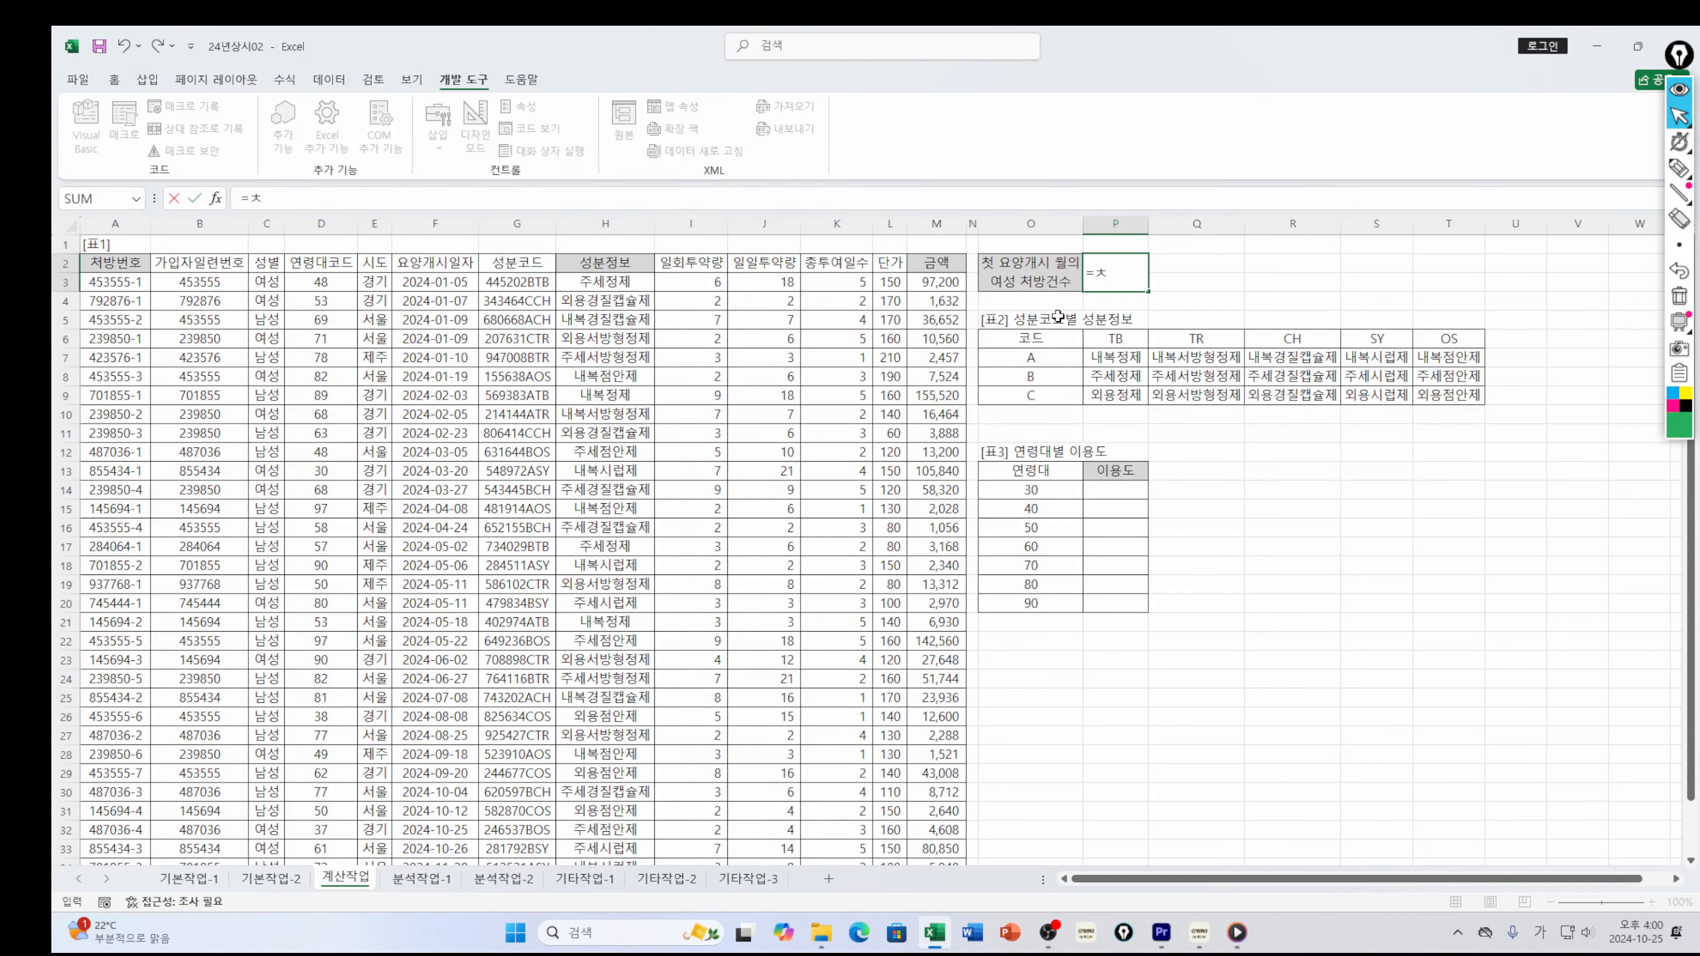
pyautogui.press('BackSpace')
pyautogui.write('co')
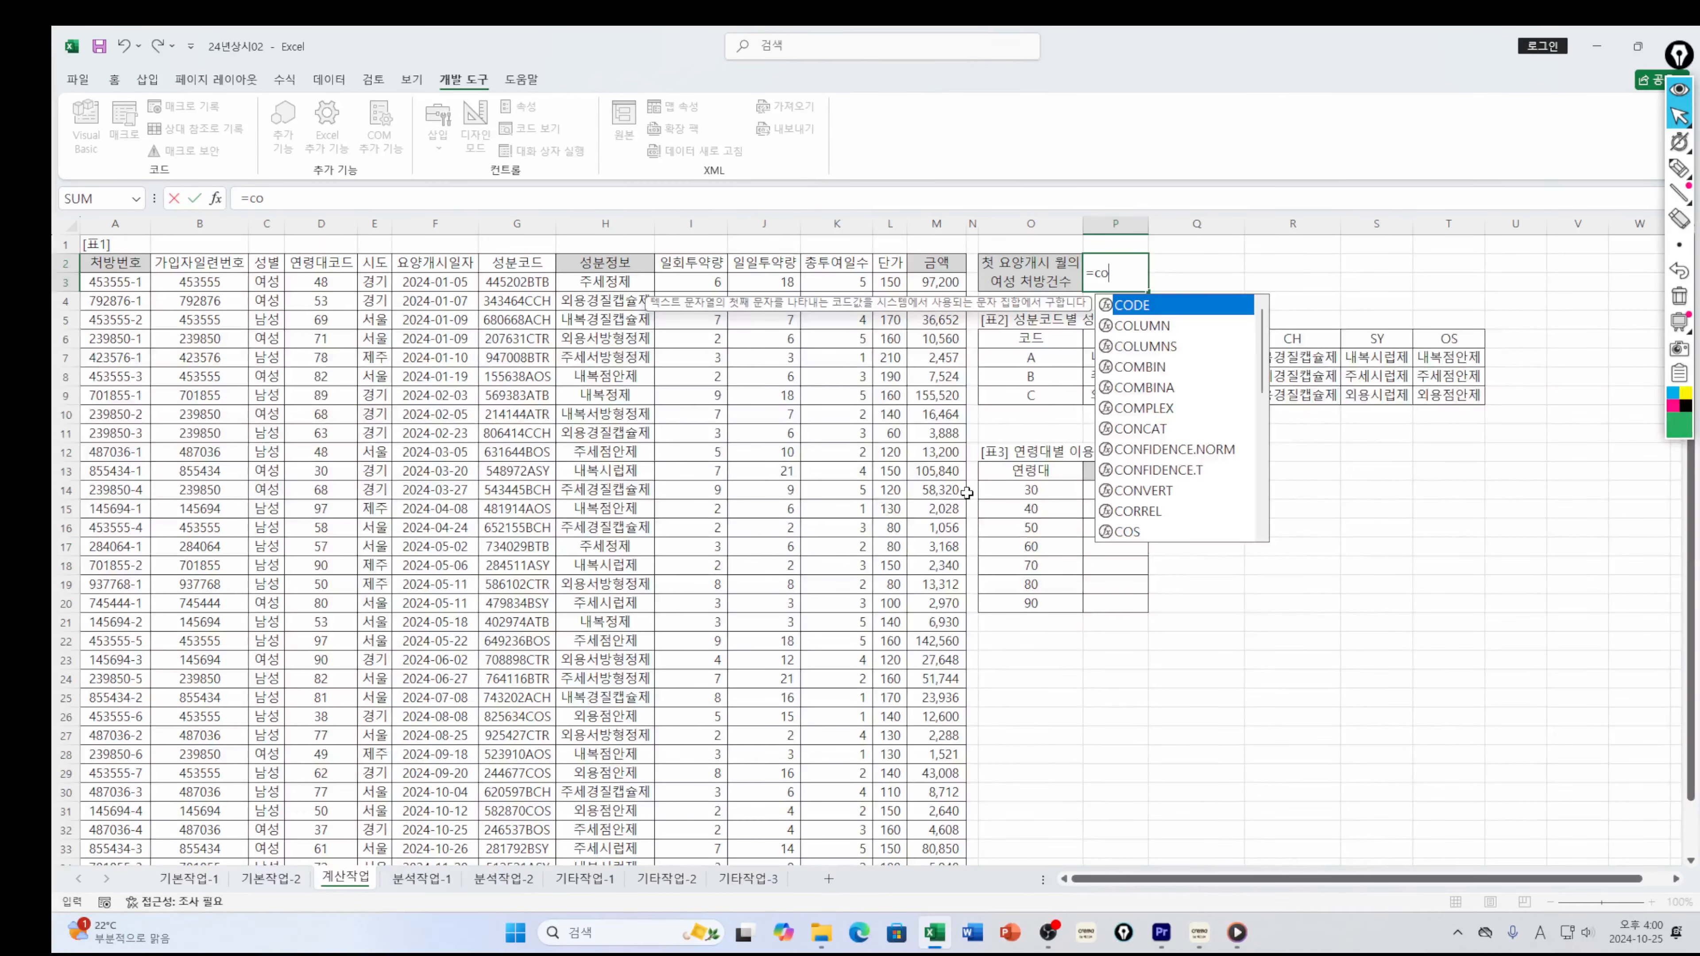
pyautogui.write('un')
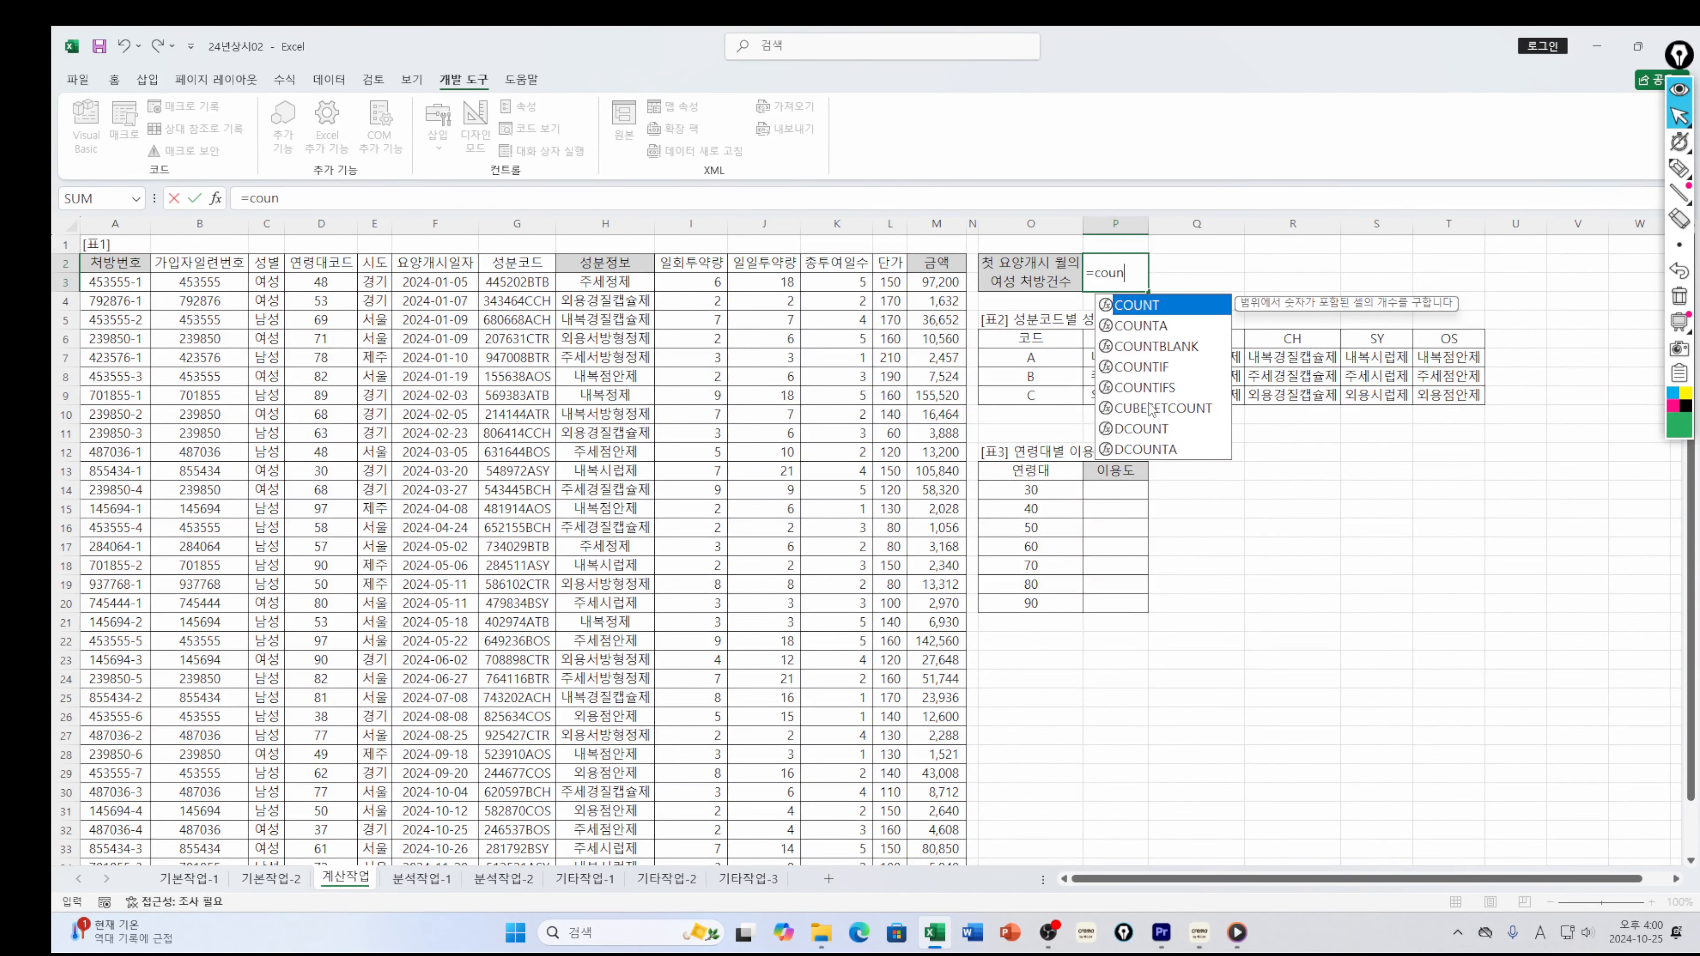
pyautogui.click(1150, 388)
pyautogui.doubleClick(1150, 388)
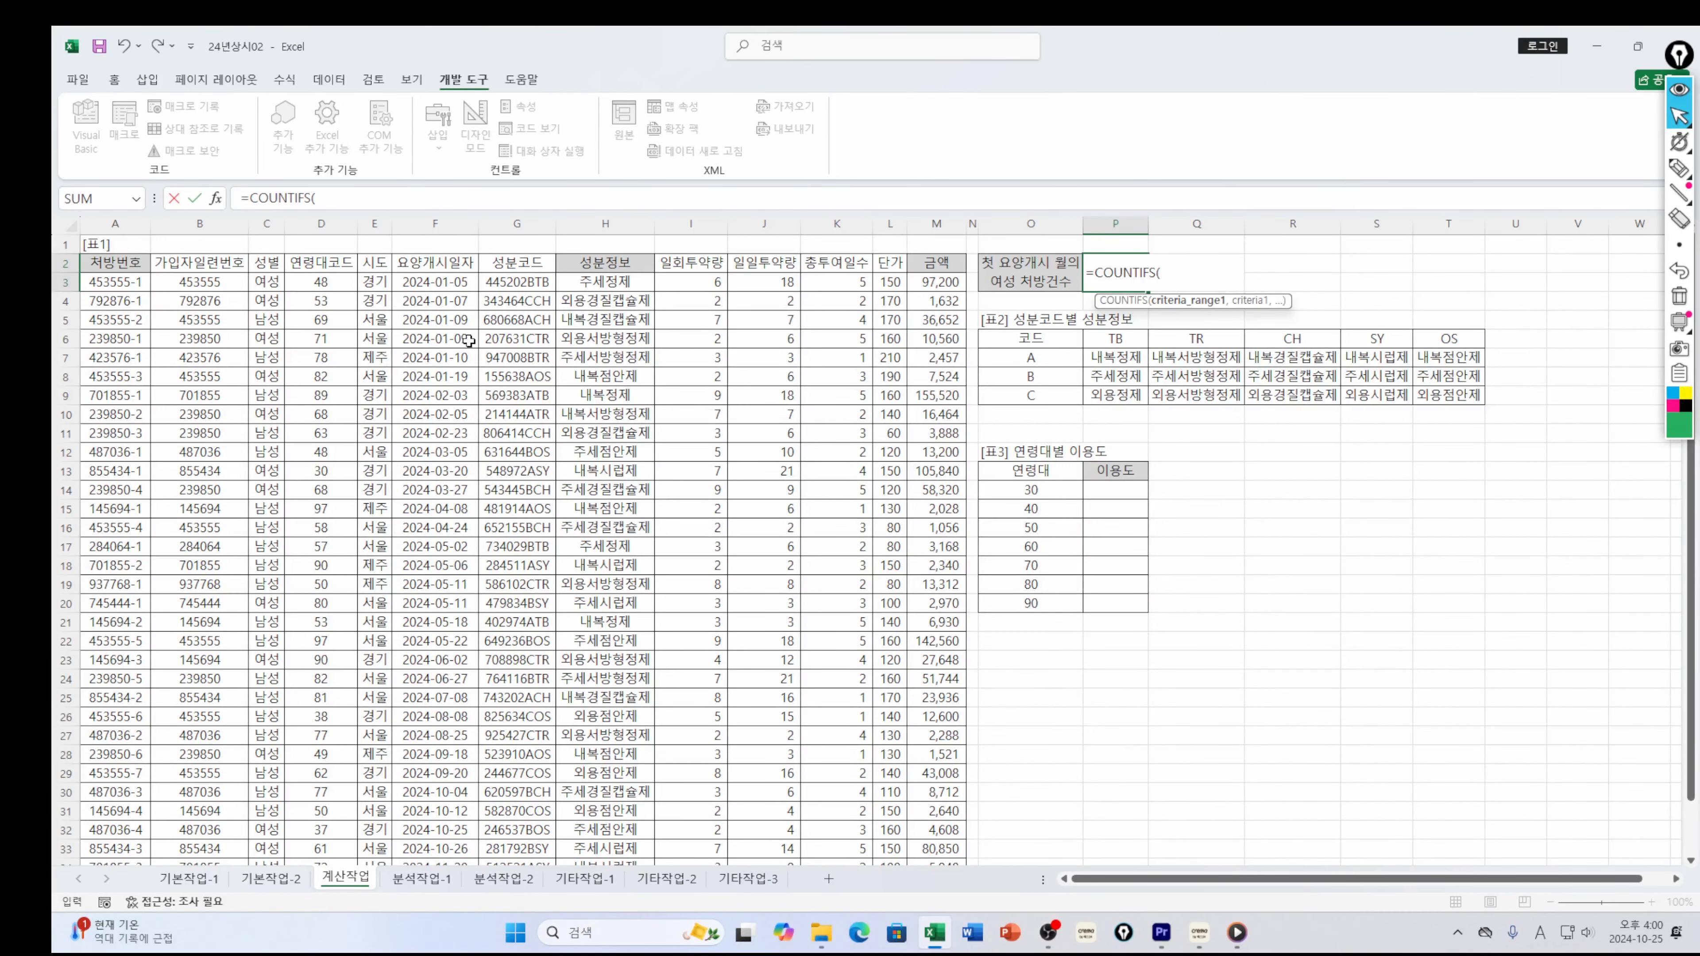
pyautogui.click(449, 284)
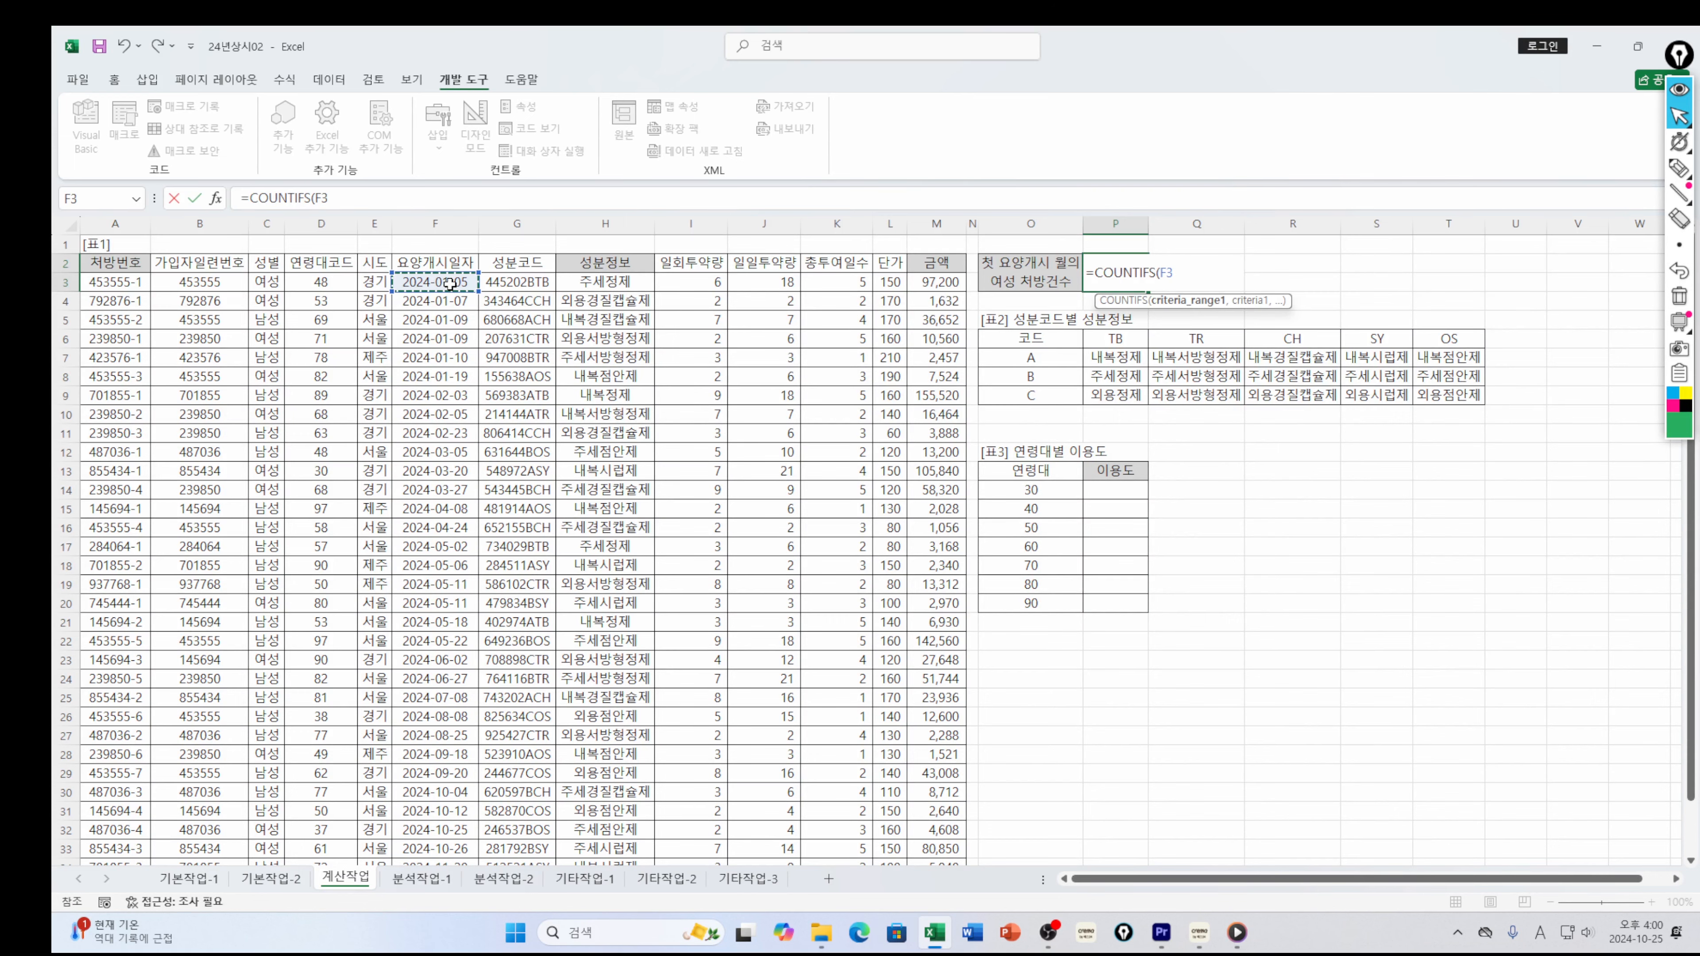
pyautogui.hotkey('ctrl', 'shift', 'Down')
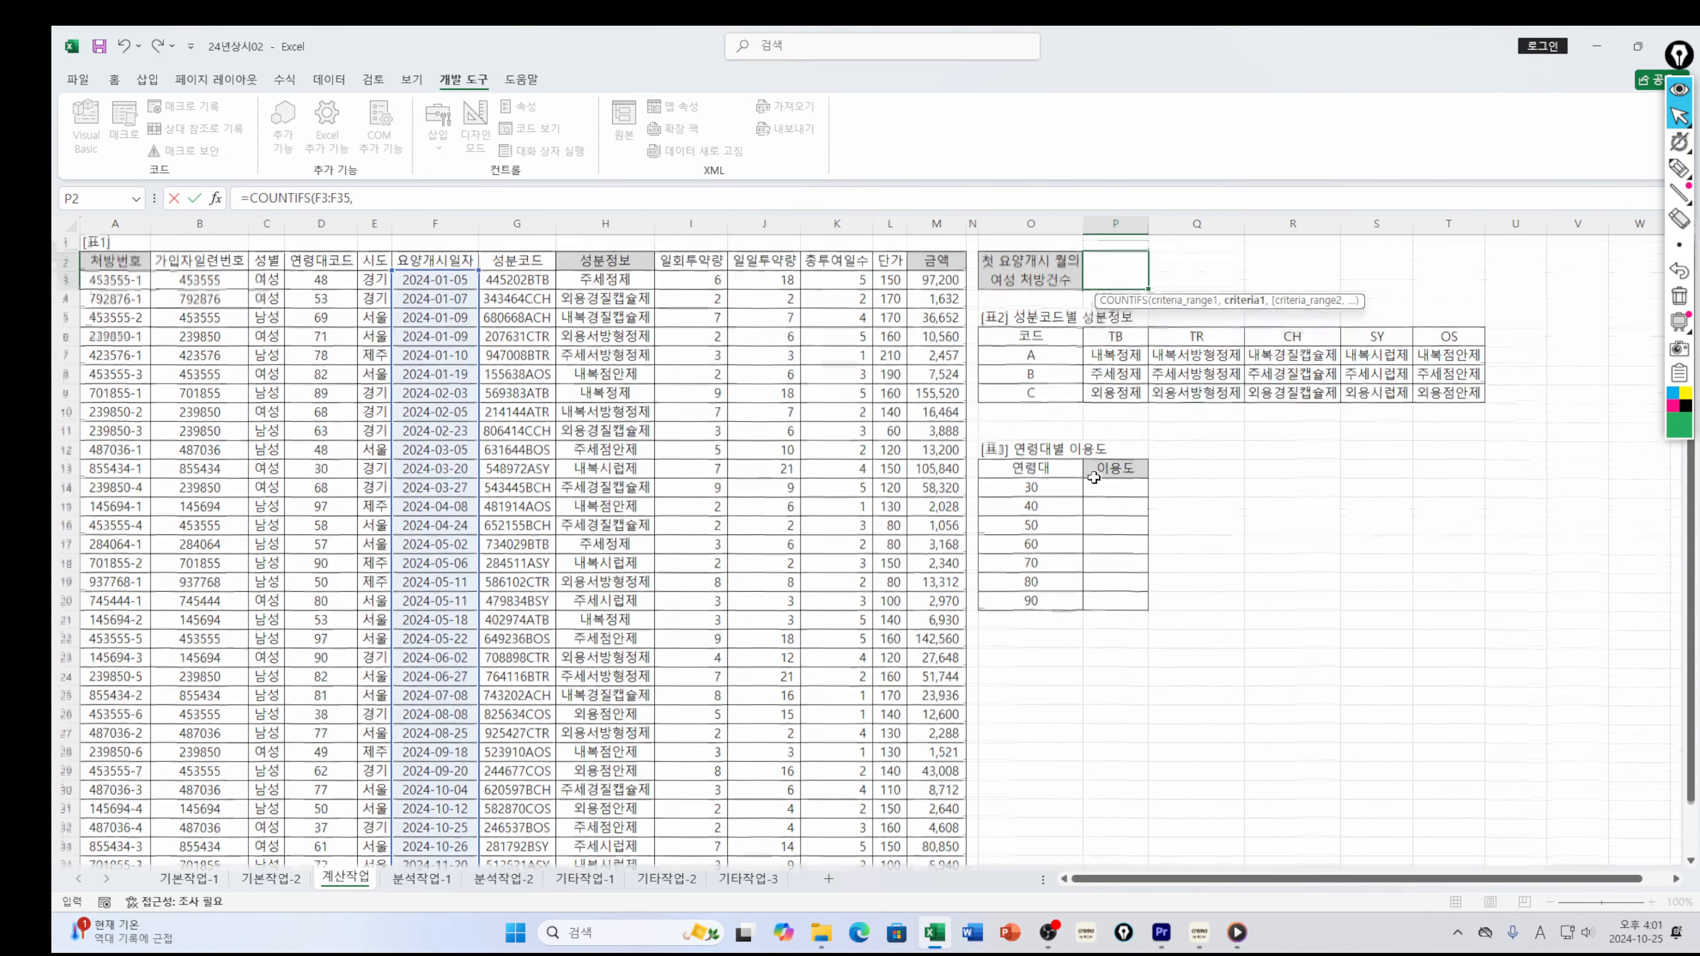
pyautogui.scroll(1, 1098, 476)
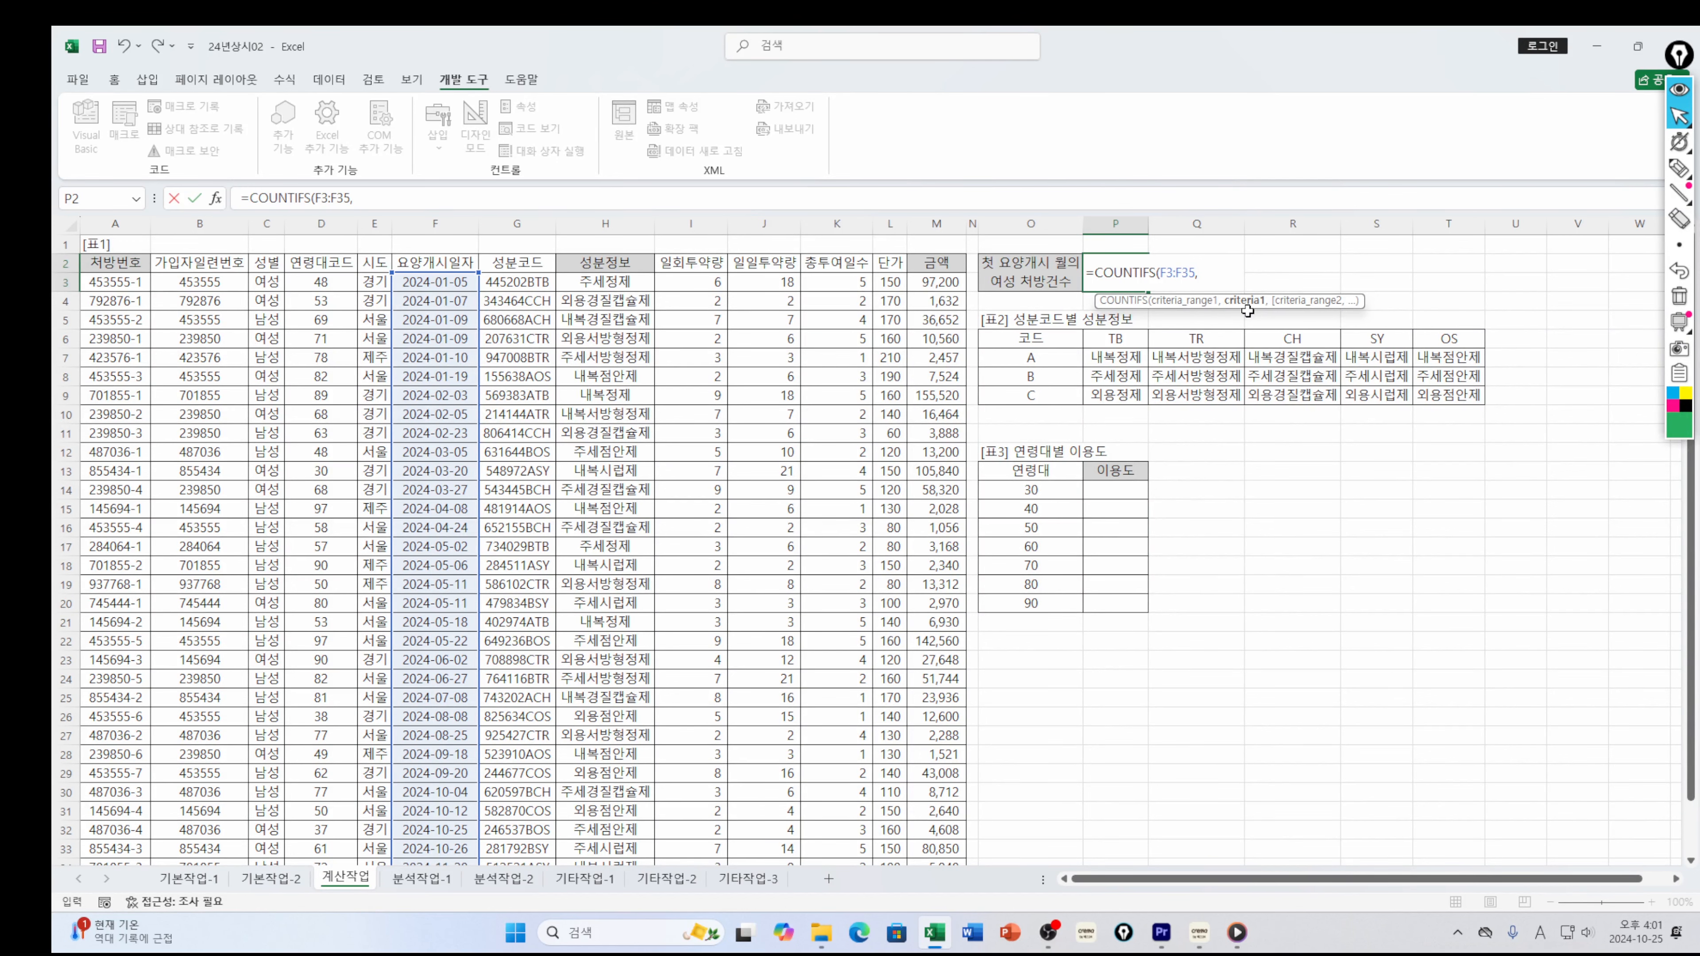
# Recheck question 3's date condition and required functions in the e-book, and return to the P2 formula
pyautogui.click(1199, 932)
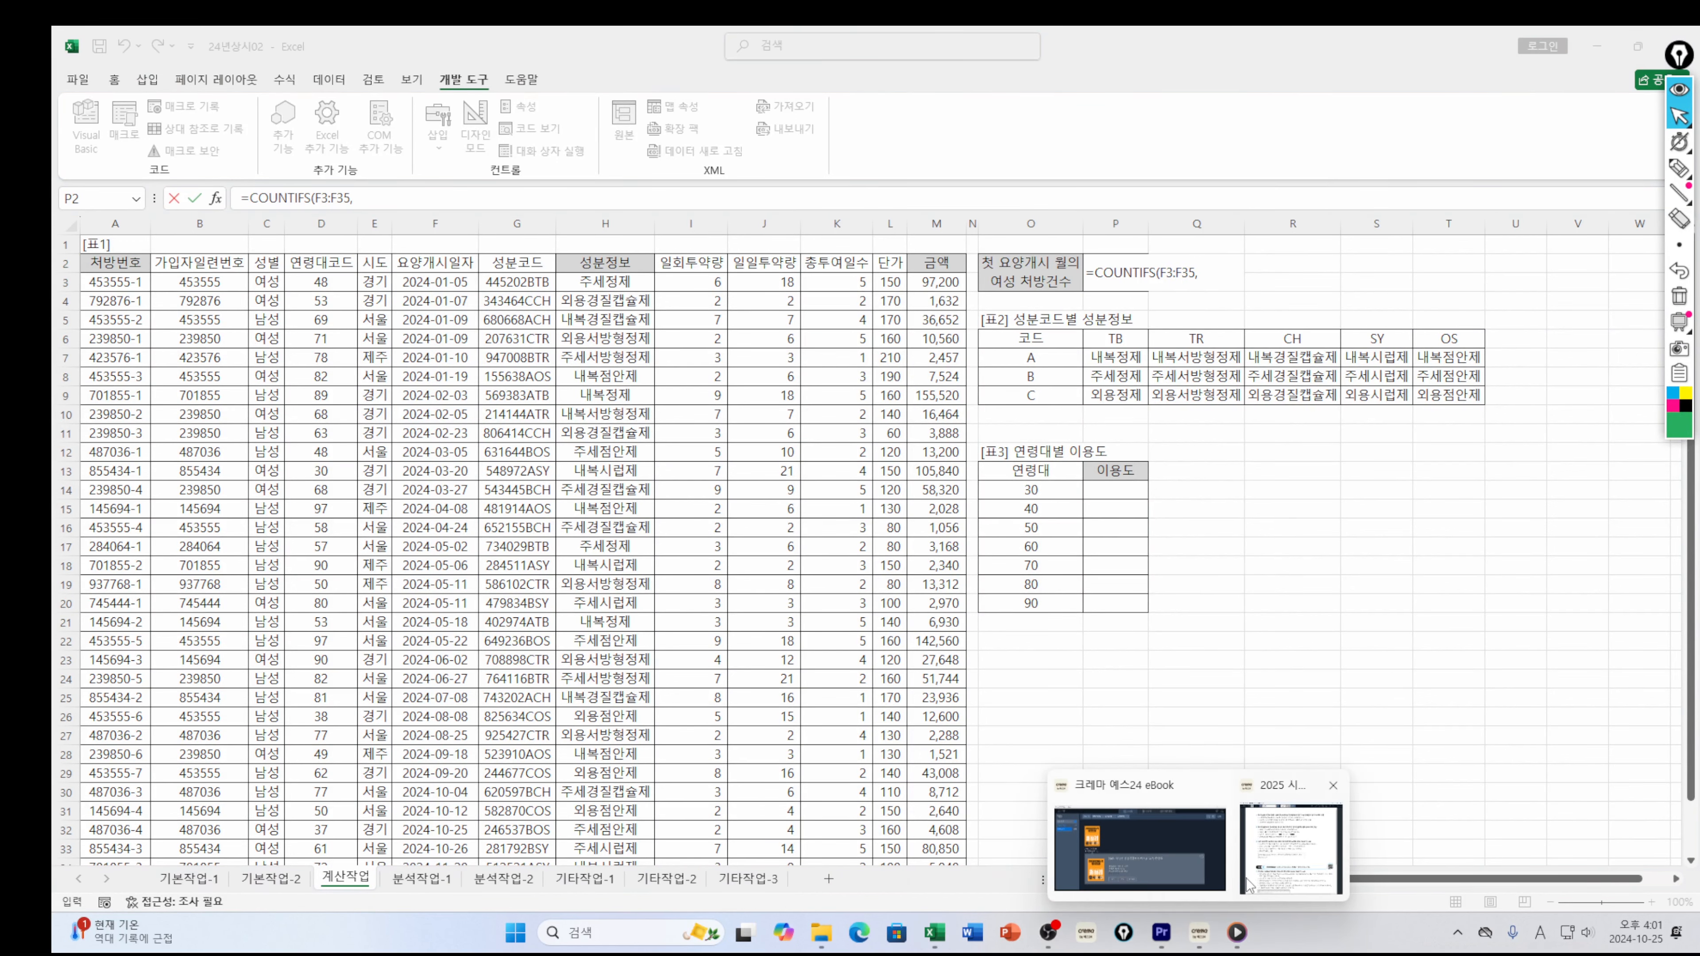
pyautogui.click(1287, 865)
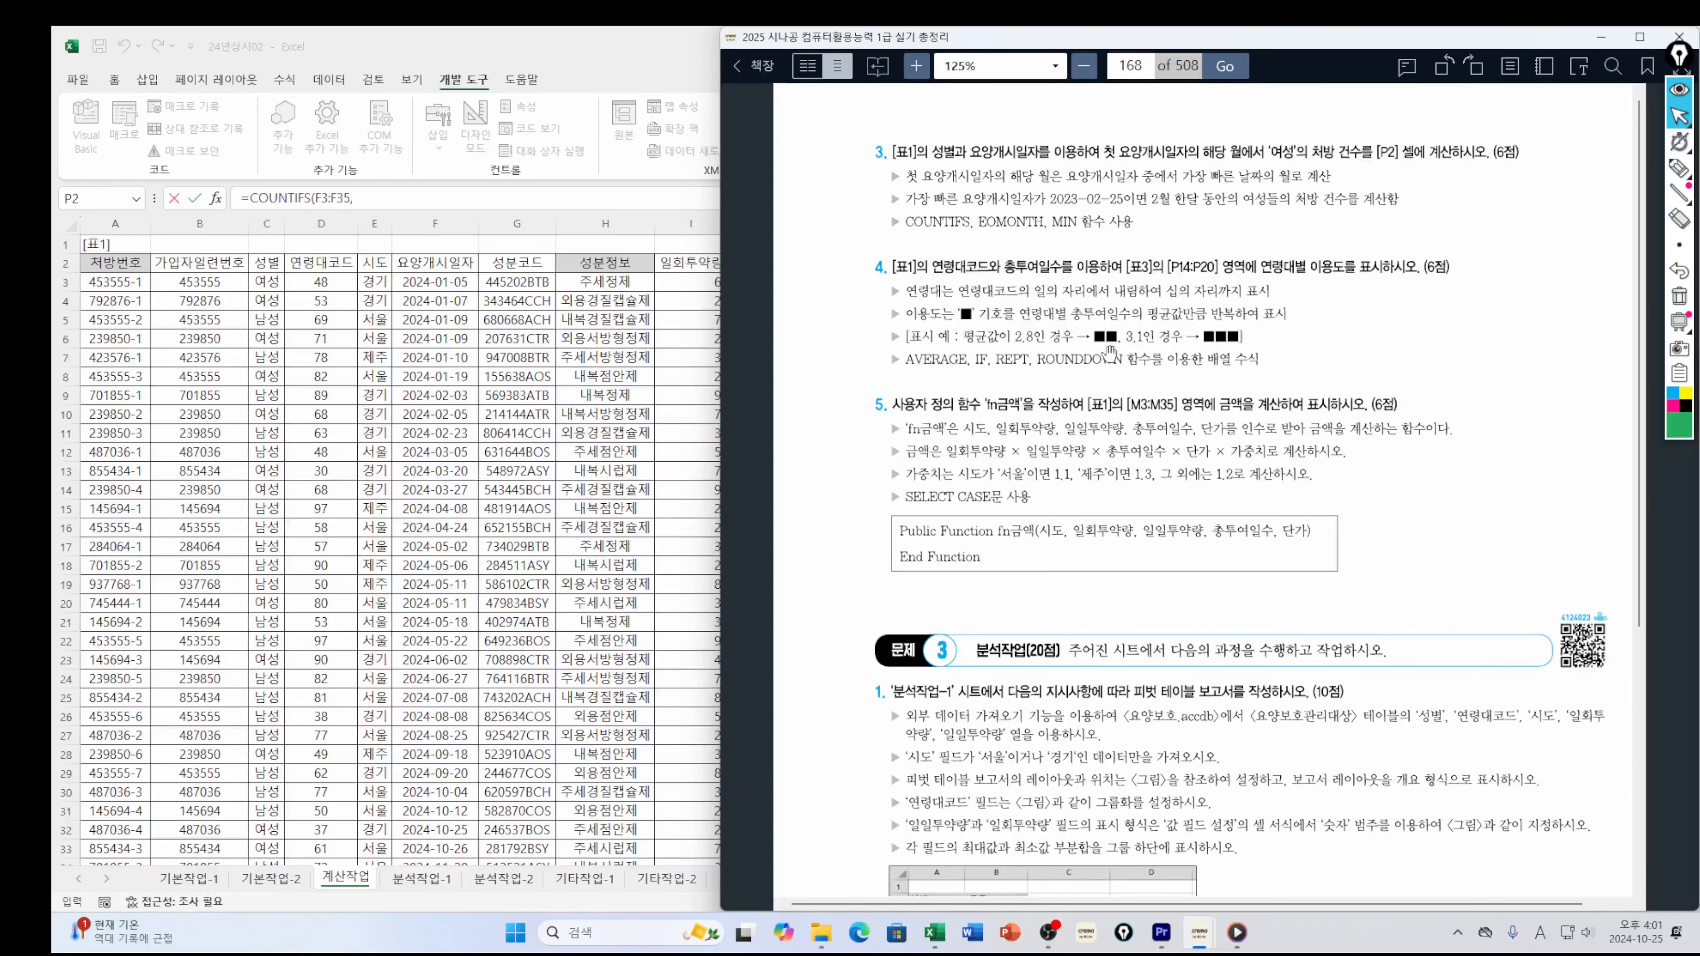
pyautogui.click(379, 201)
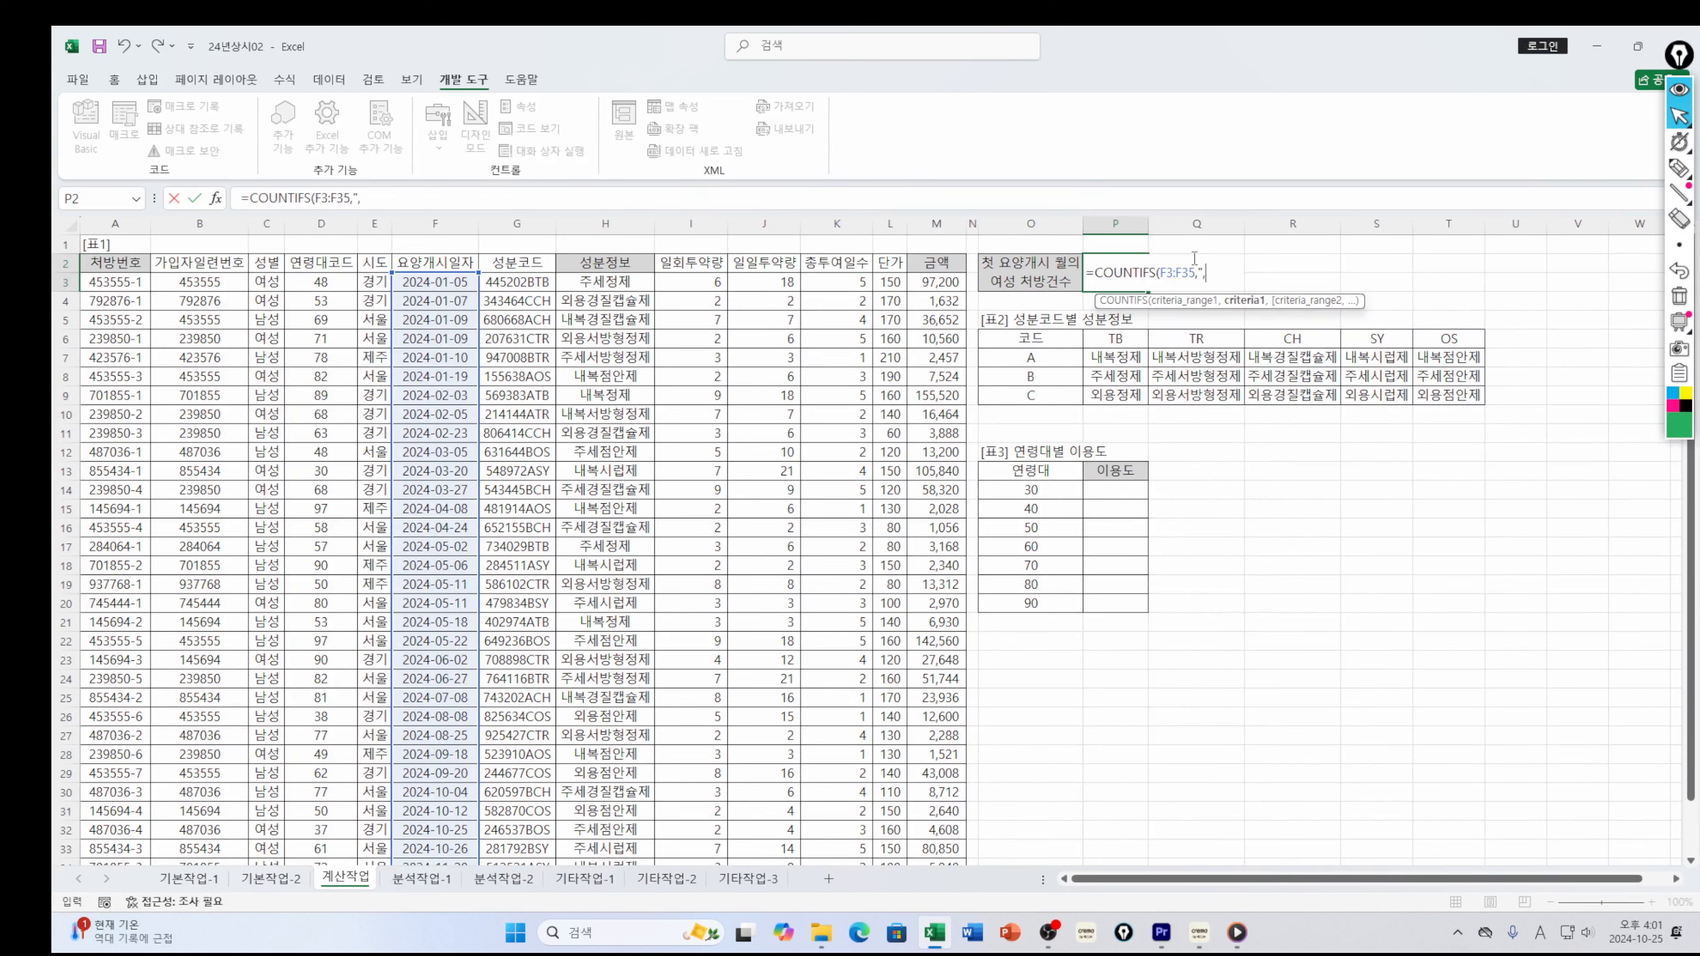
pyautogui.press('BackSpace')
pyautogui.press('Return')
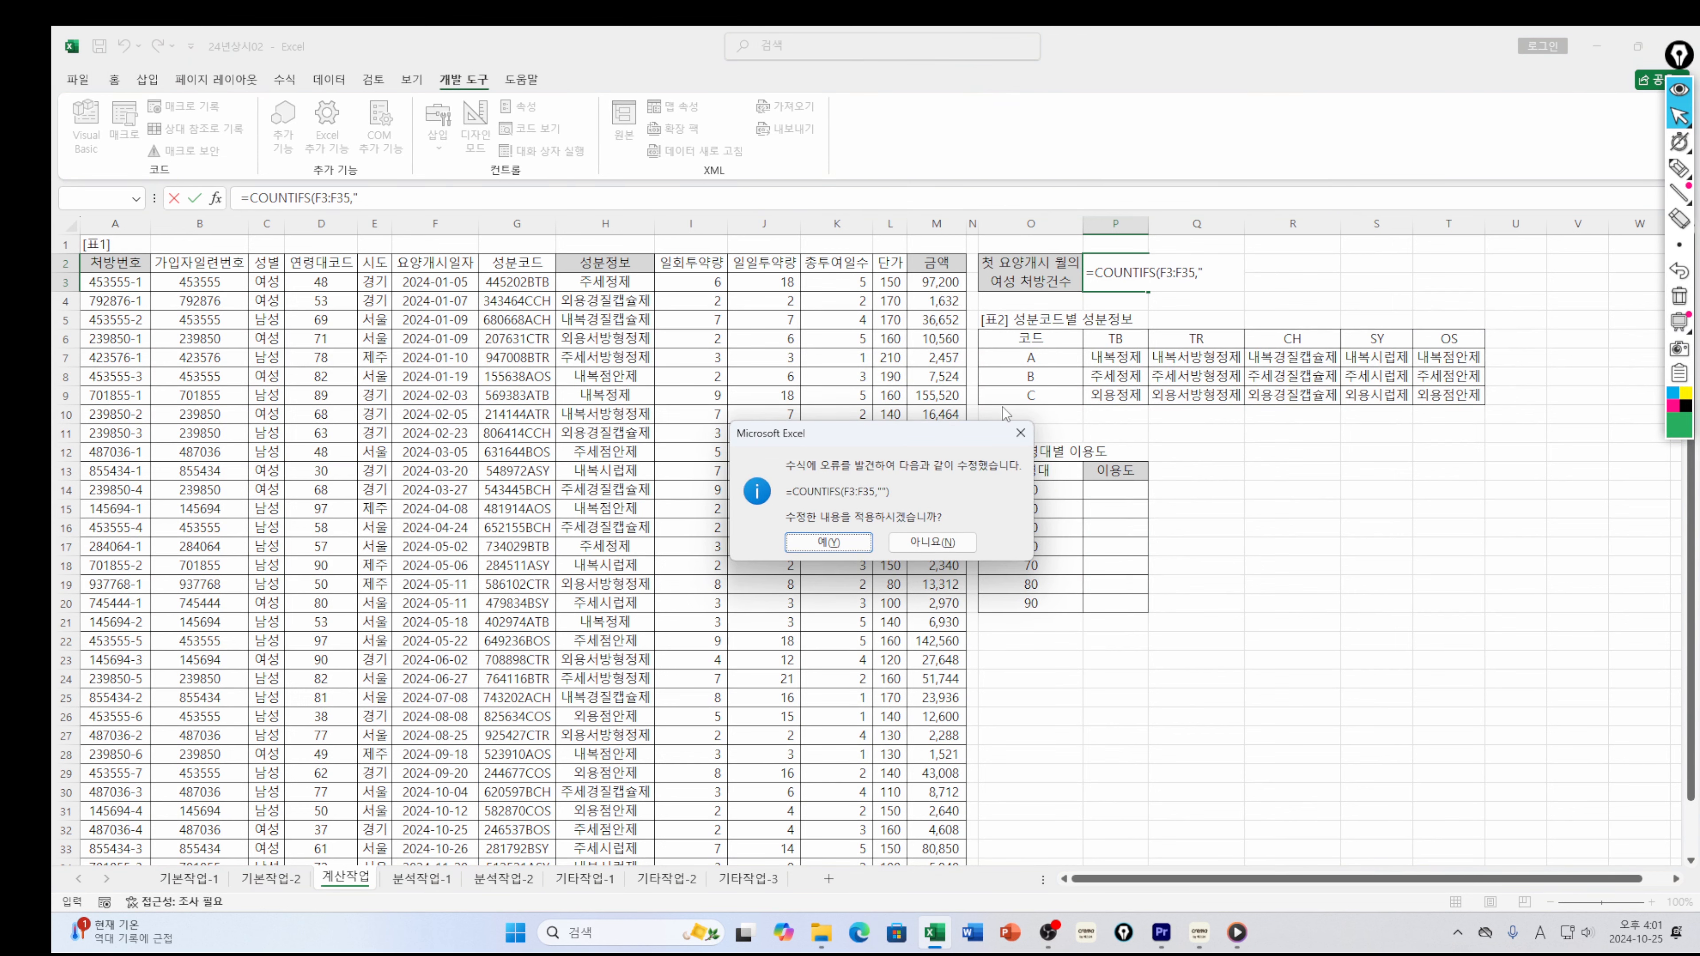
pyautogui.click(1020, 433)
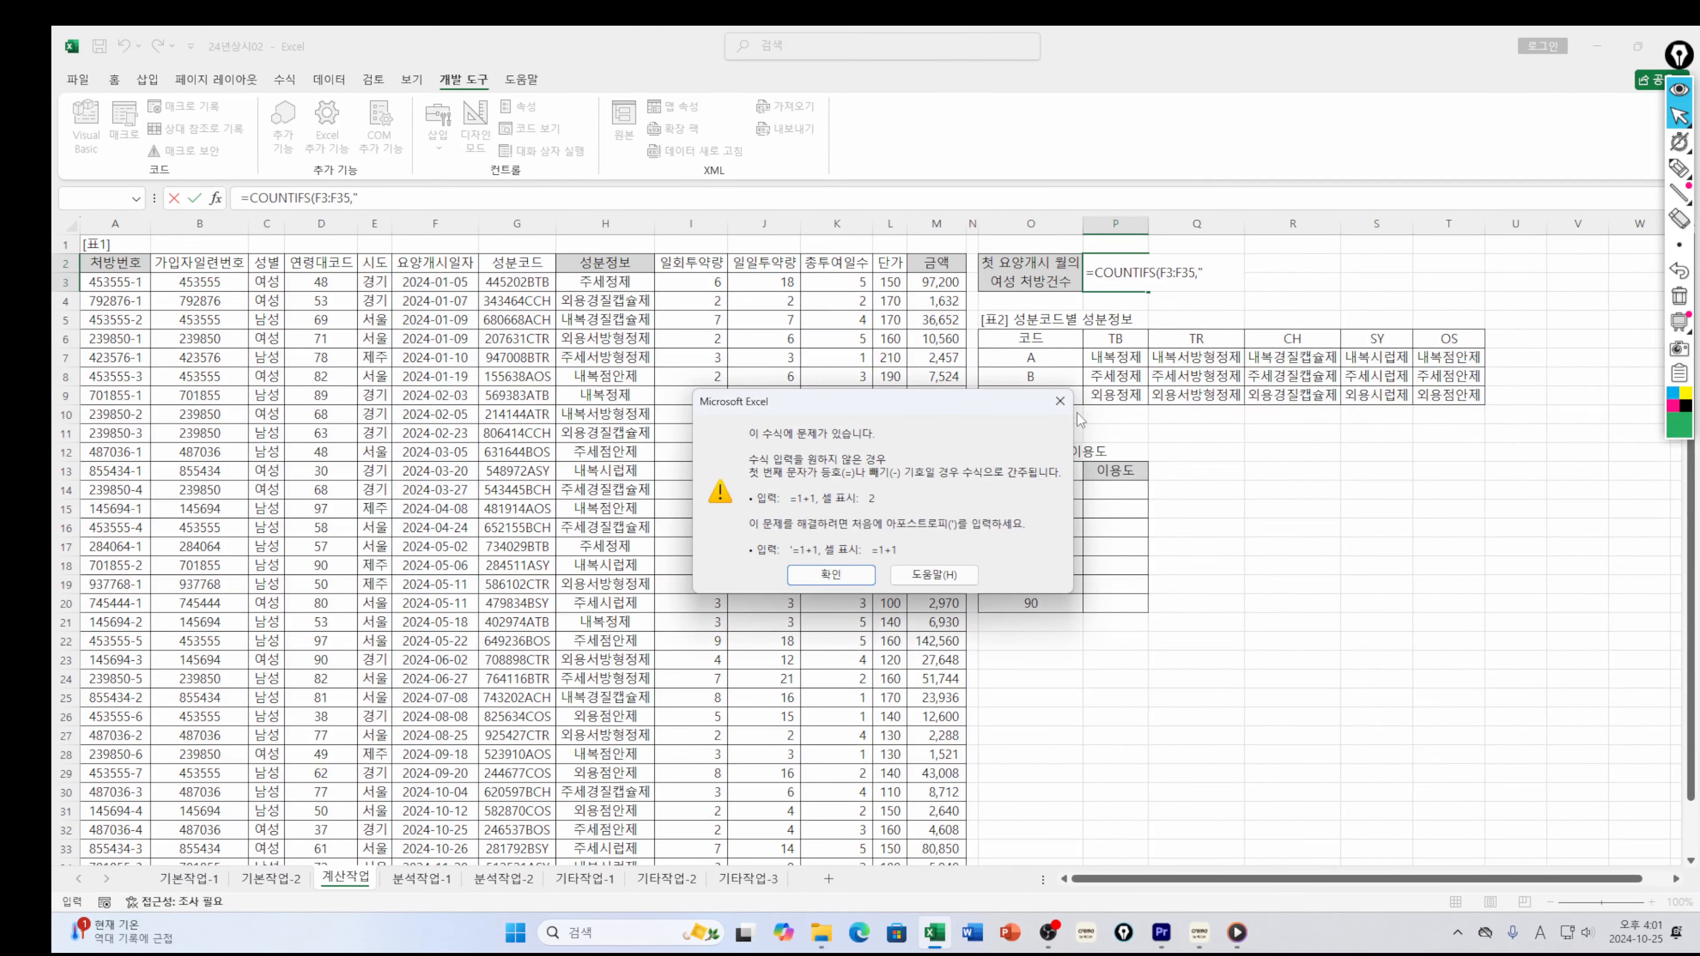
pyautogui.click(1059, 403)
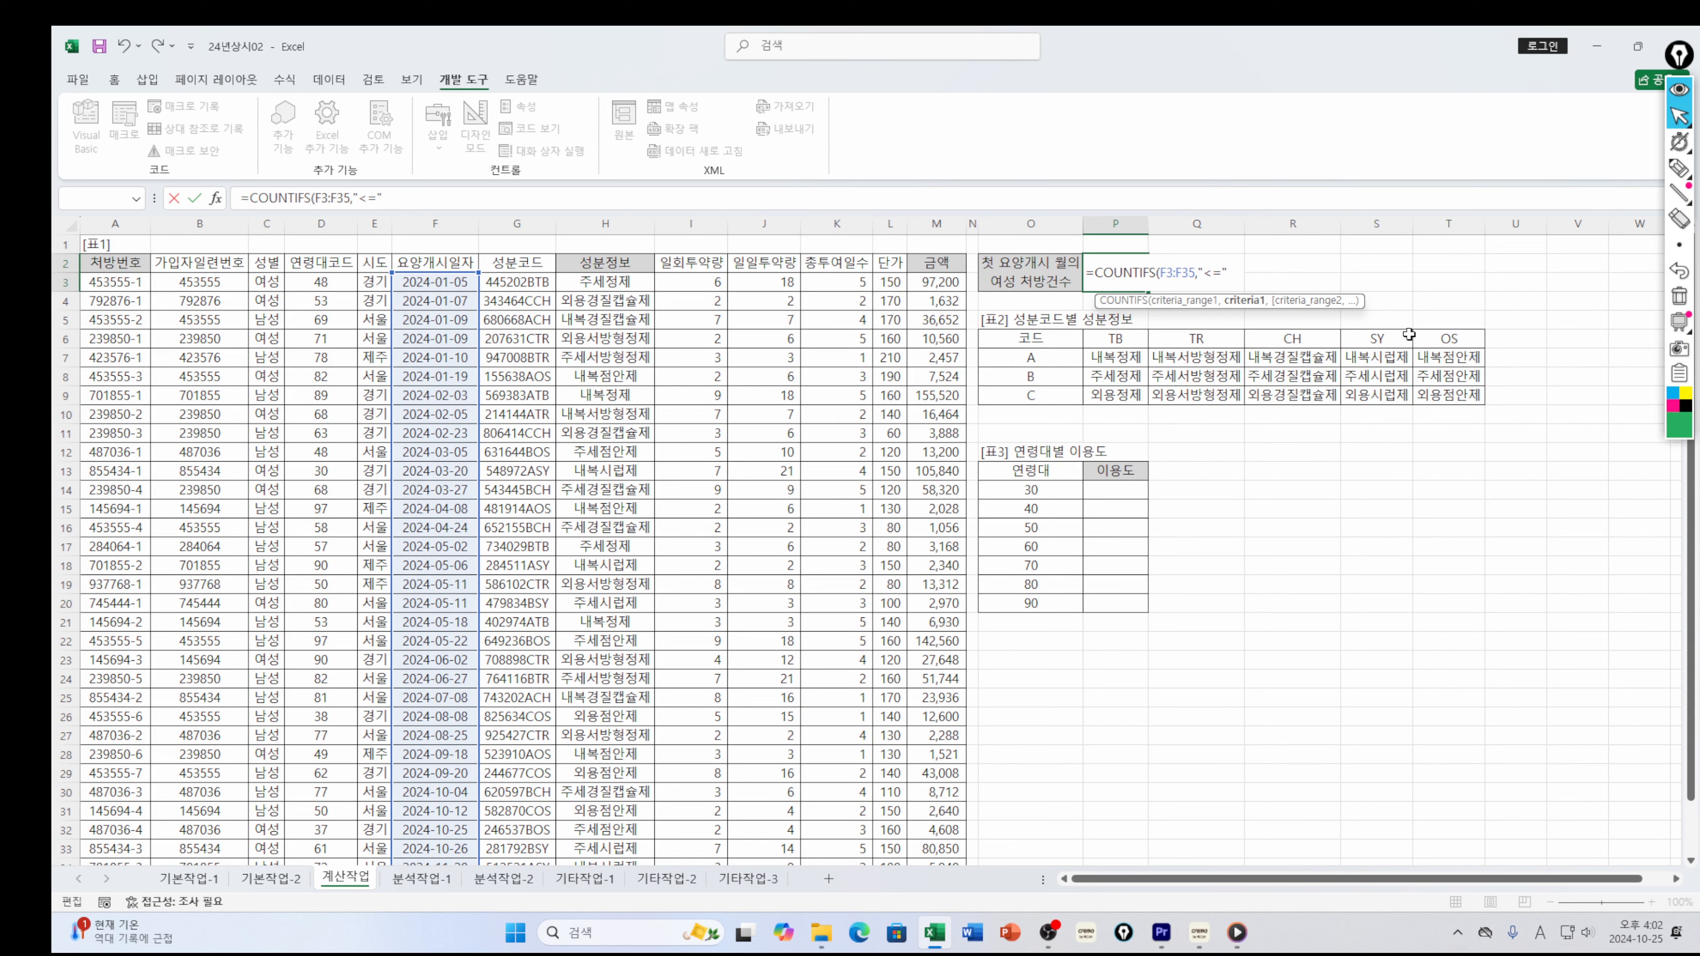
# Join an EOMONTH function to the "<=" criterion with the & operator
pyautogui.write('&')
pyautogui.write('e')
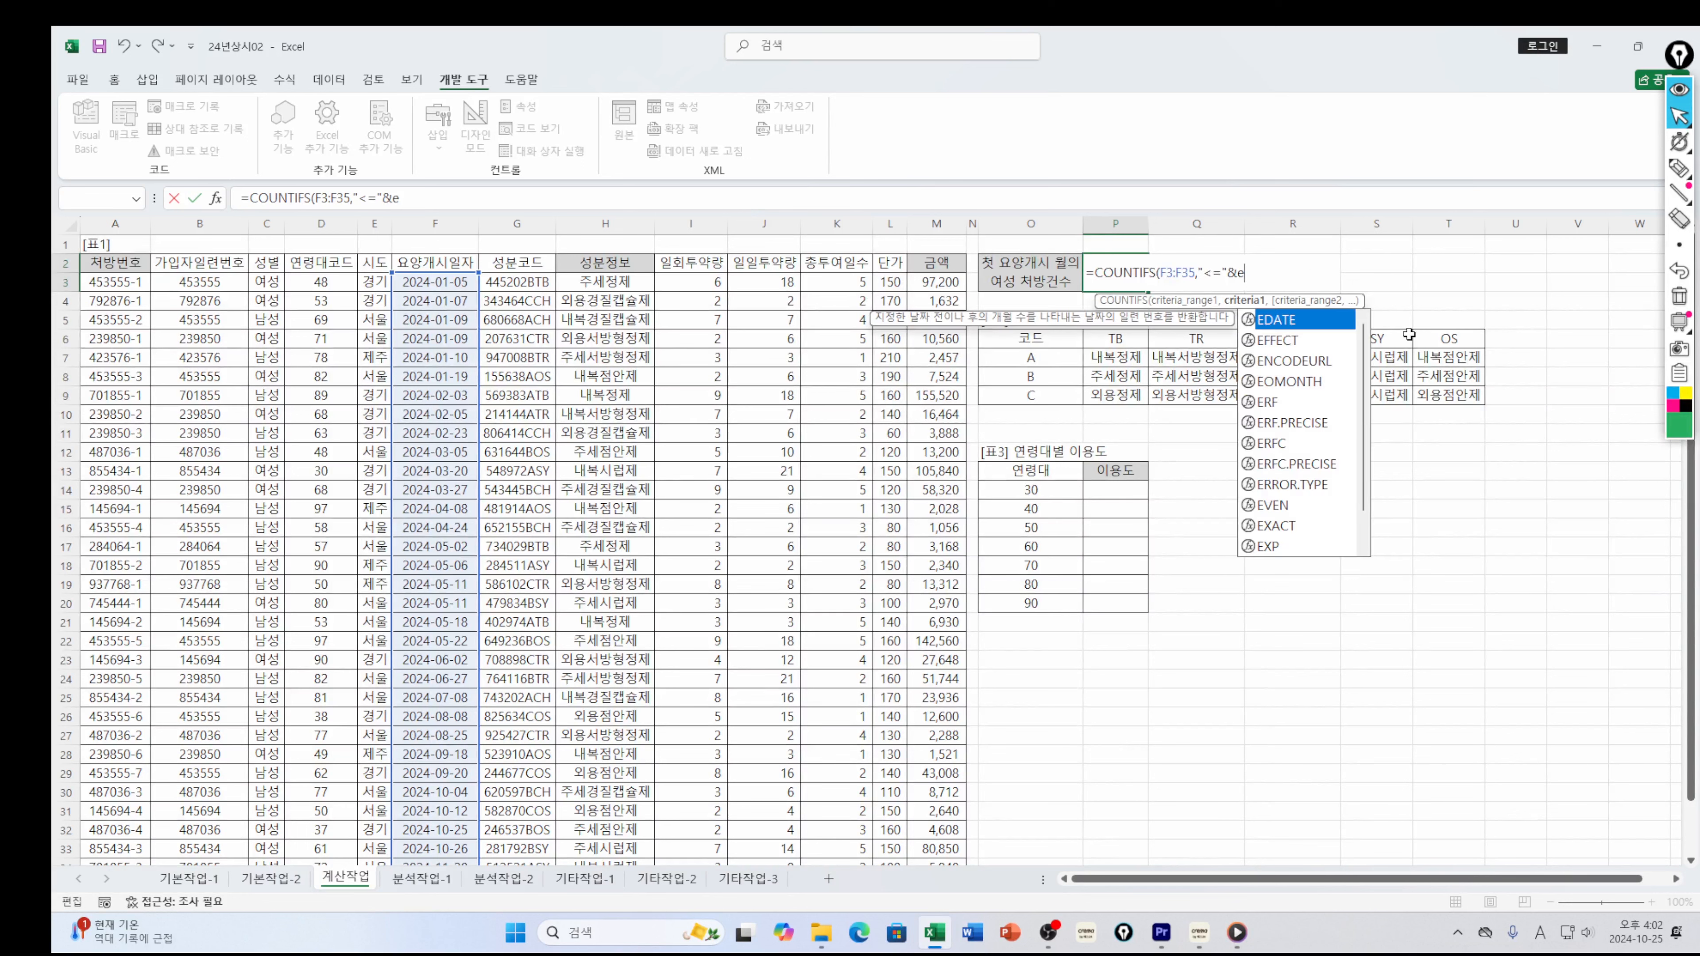
pyautogui.write('o')
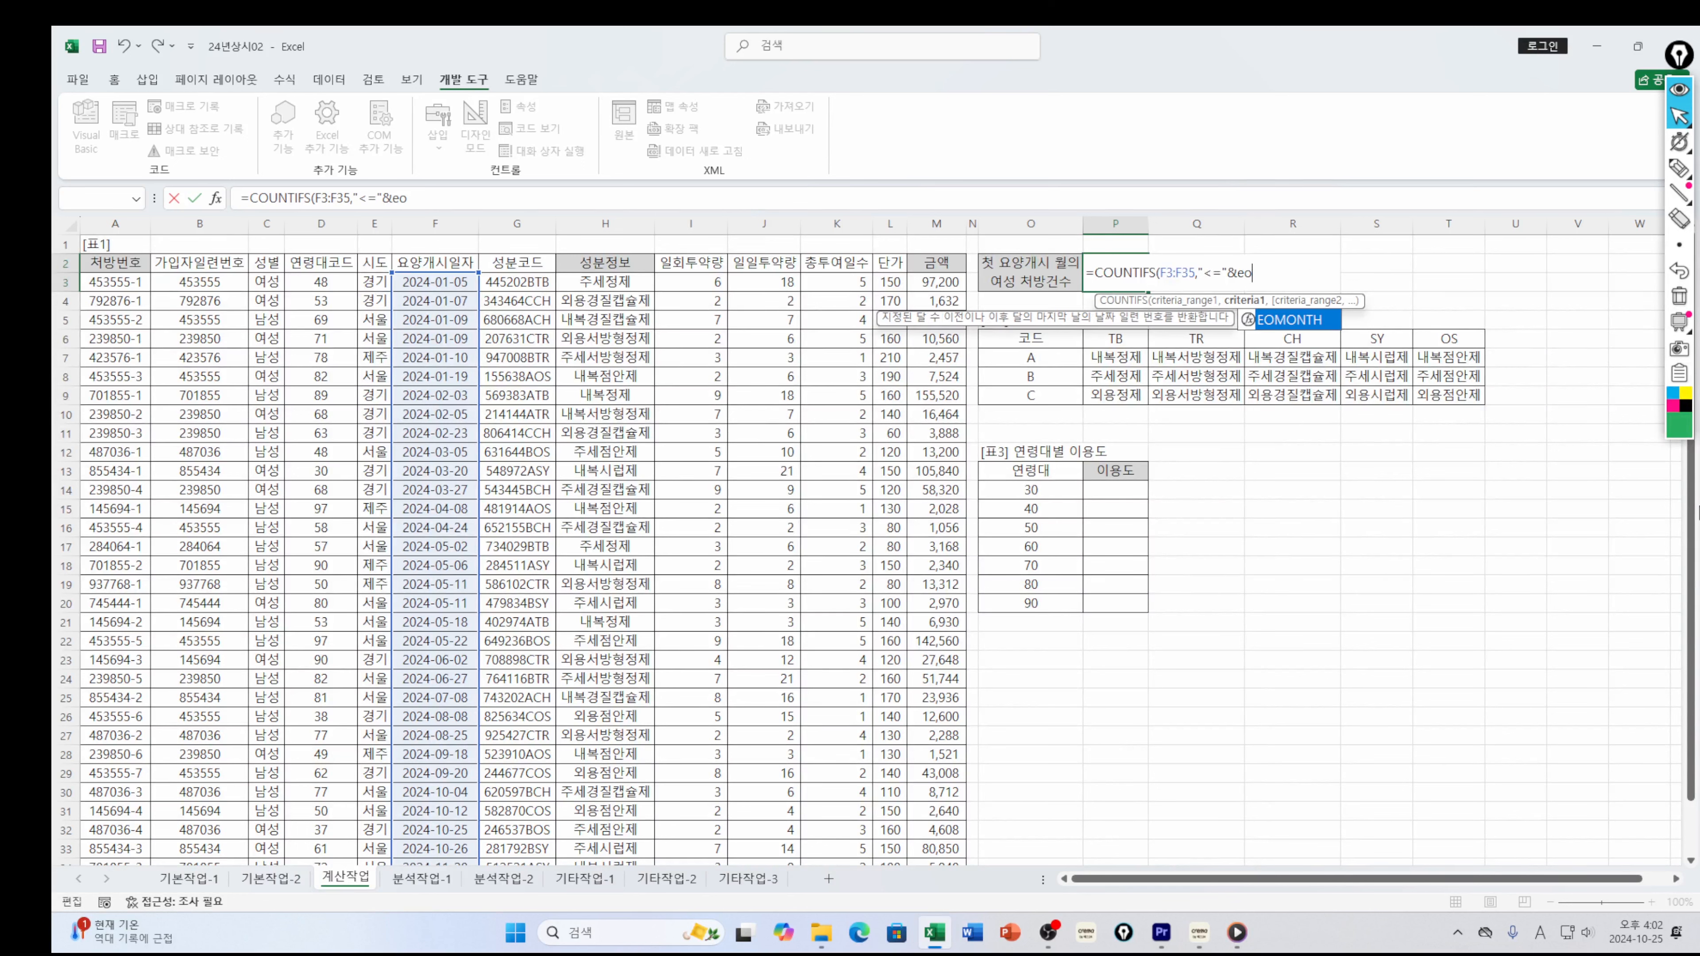
pyautogui.doubleClick(1302, 320)
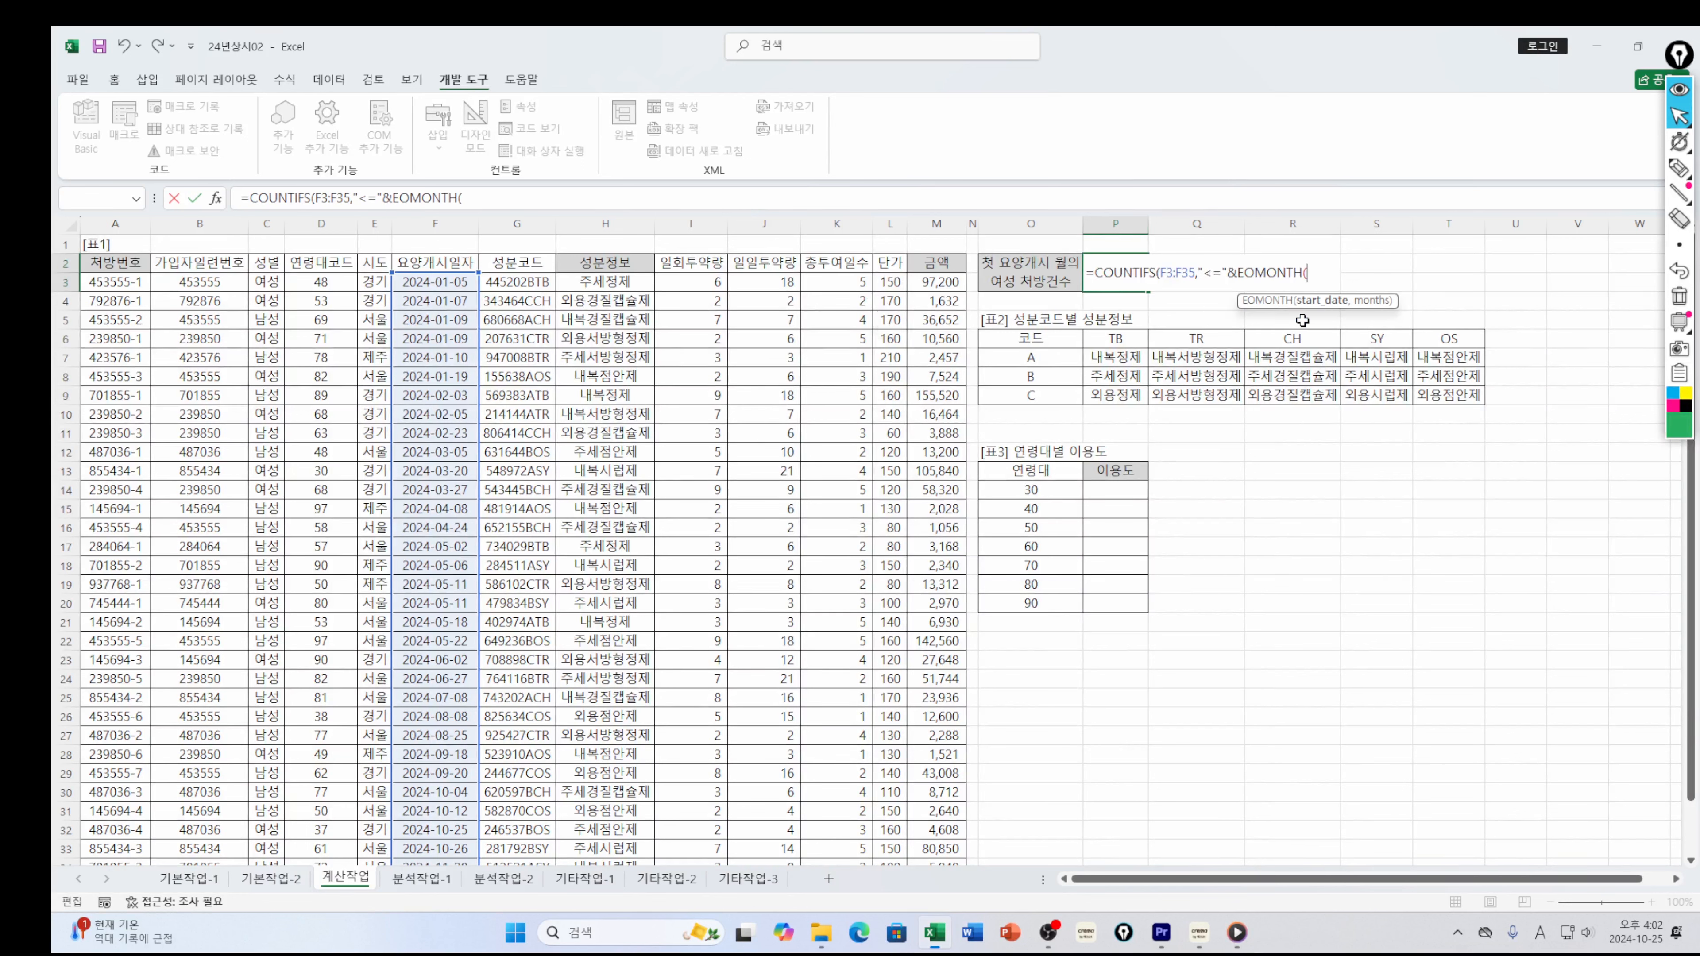
# Give EOMONTH the start date range F3:F35 and a months value of 0, and close its parenthesis
pyautogui.click(431, 284)
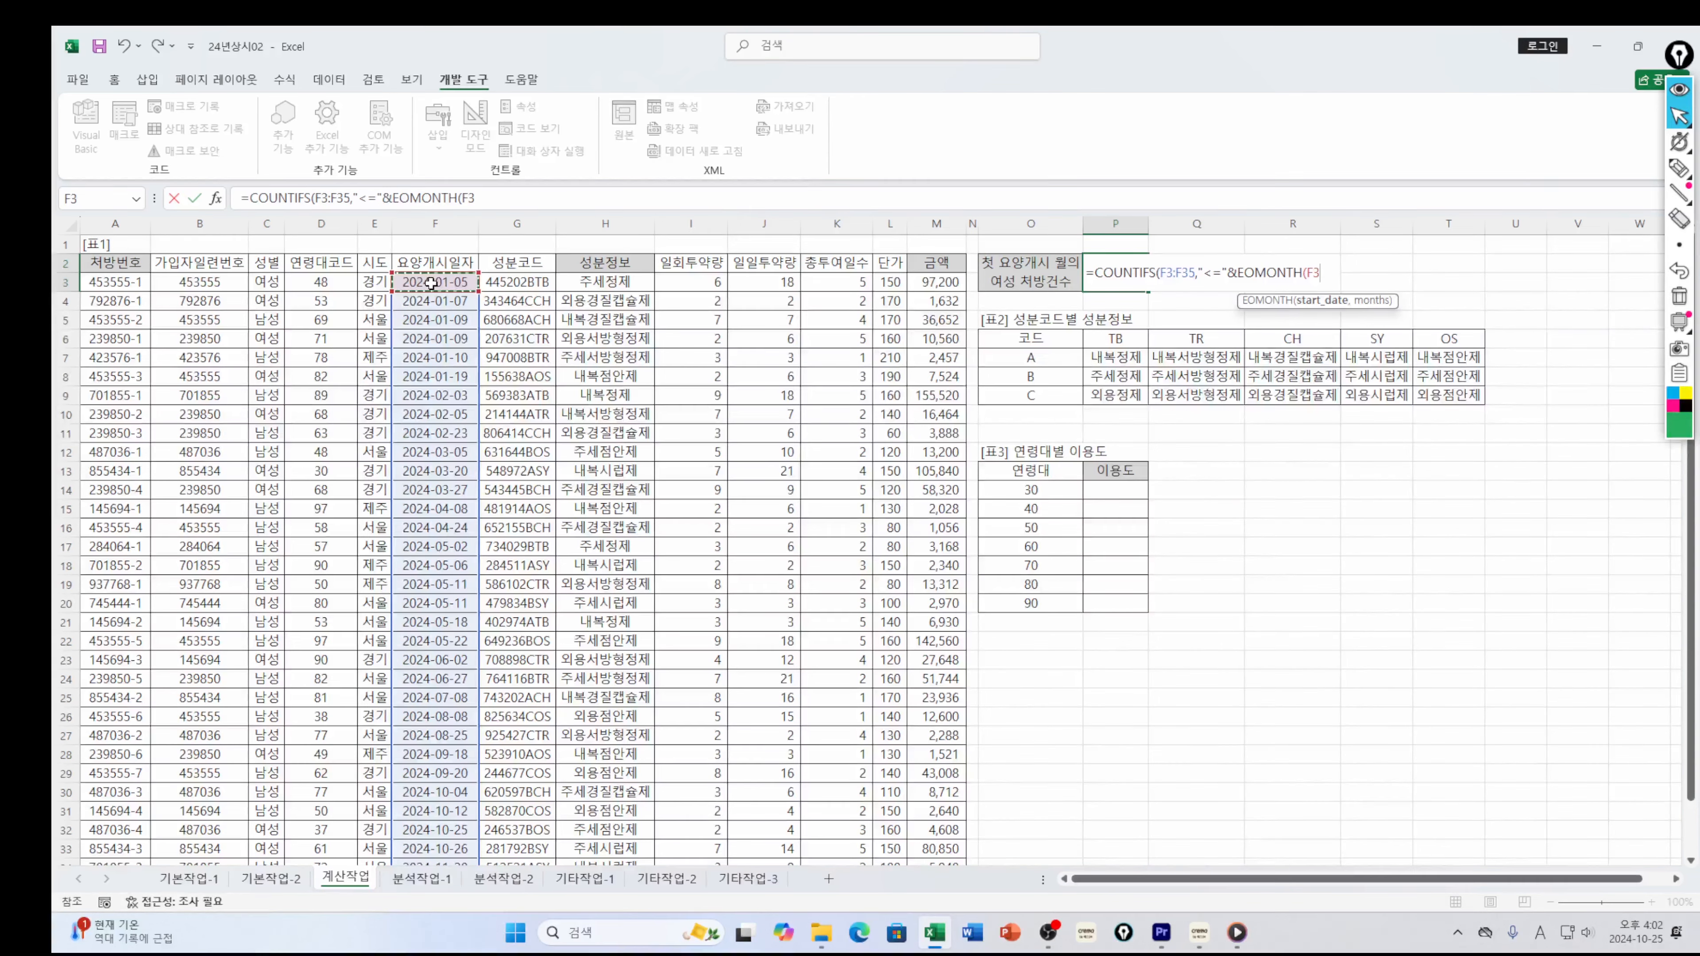
pyautogui.hotkey('ctrl', 'shift', 'Down')
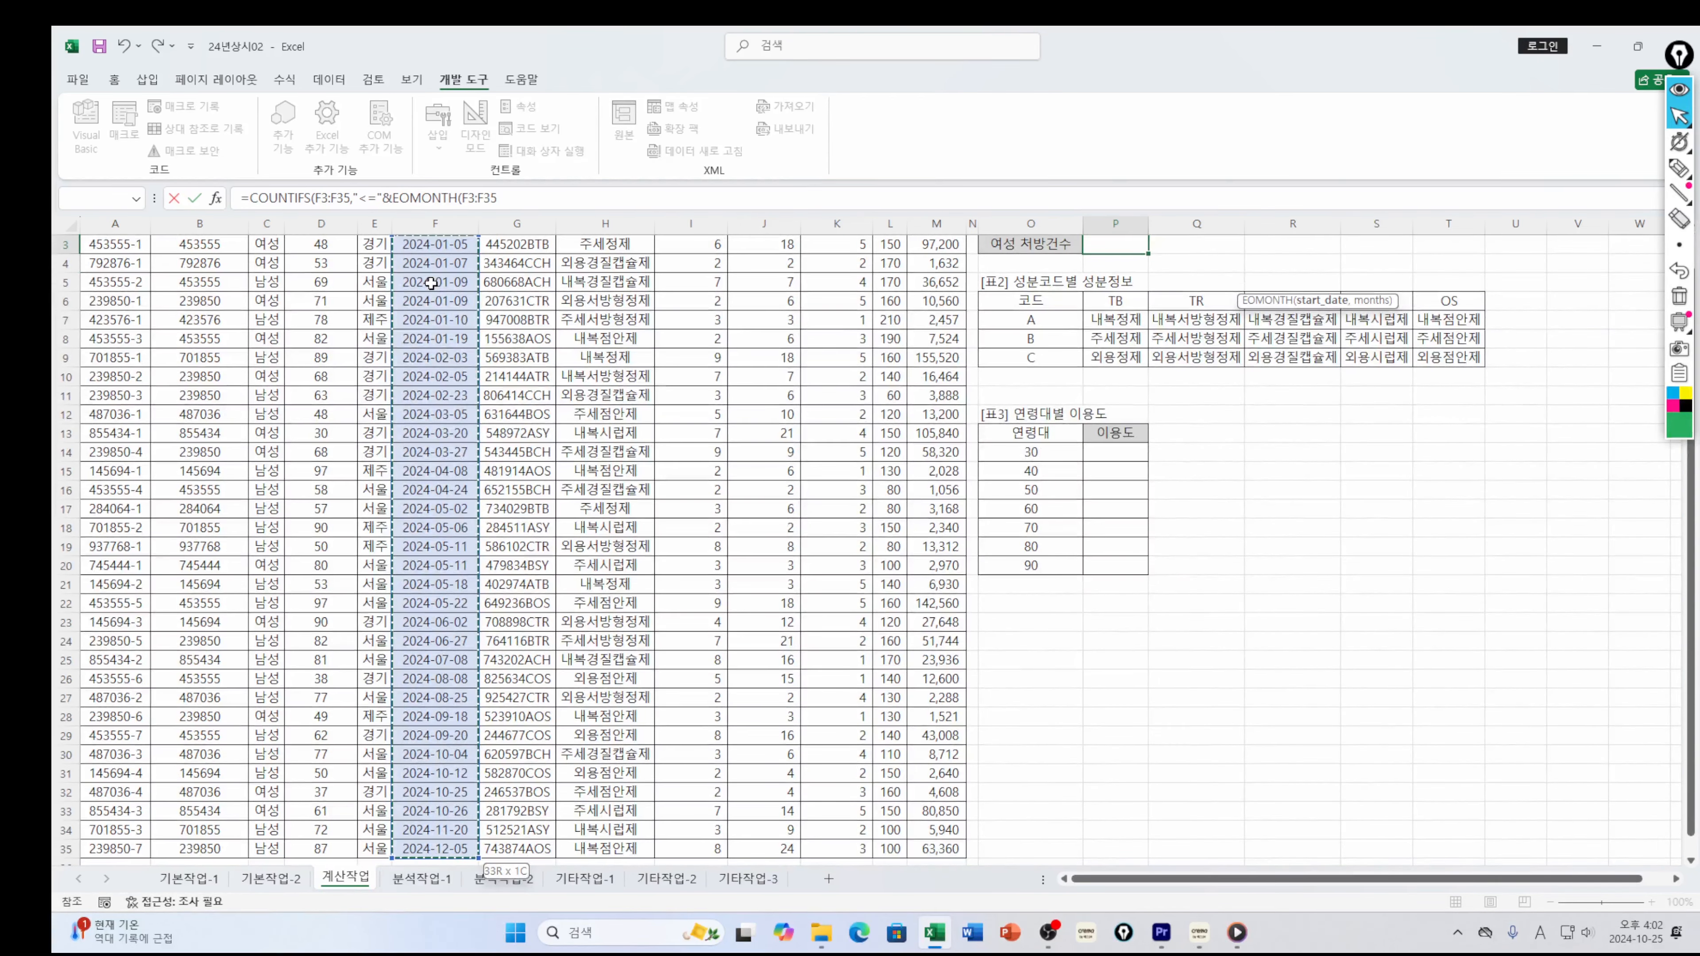
pyautogui.scroll(1, 1012, 282)
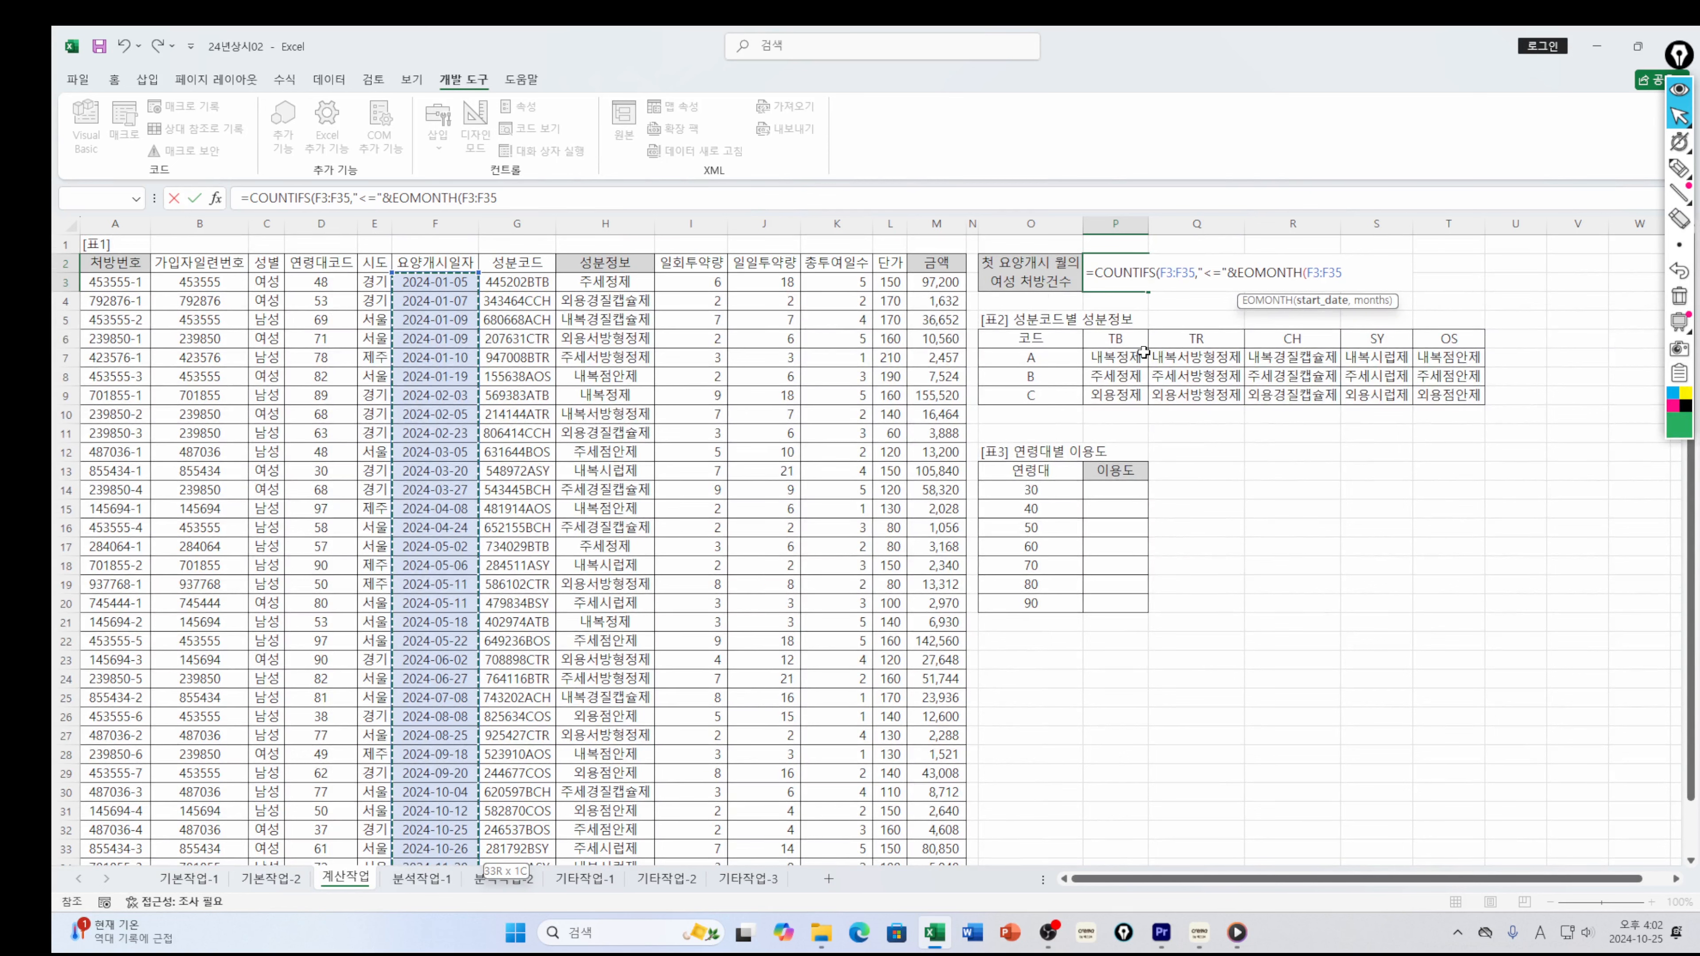
pyautogui.write(',0')
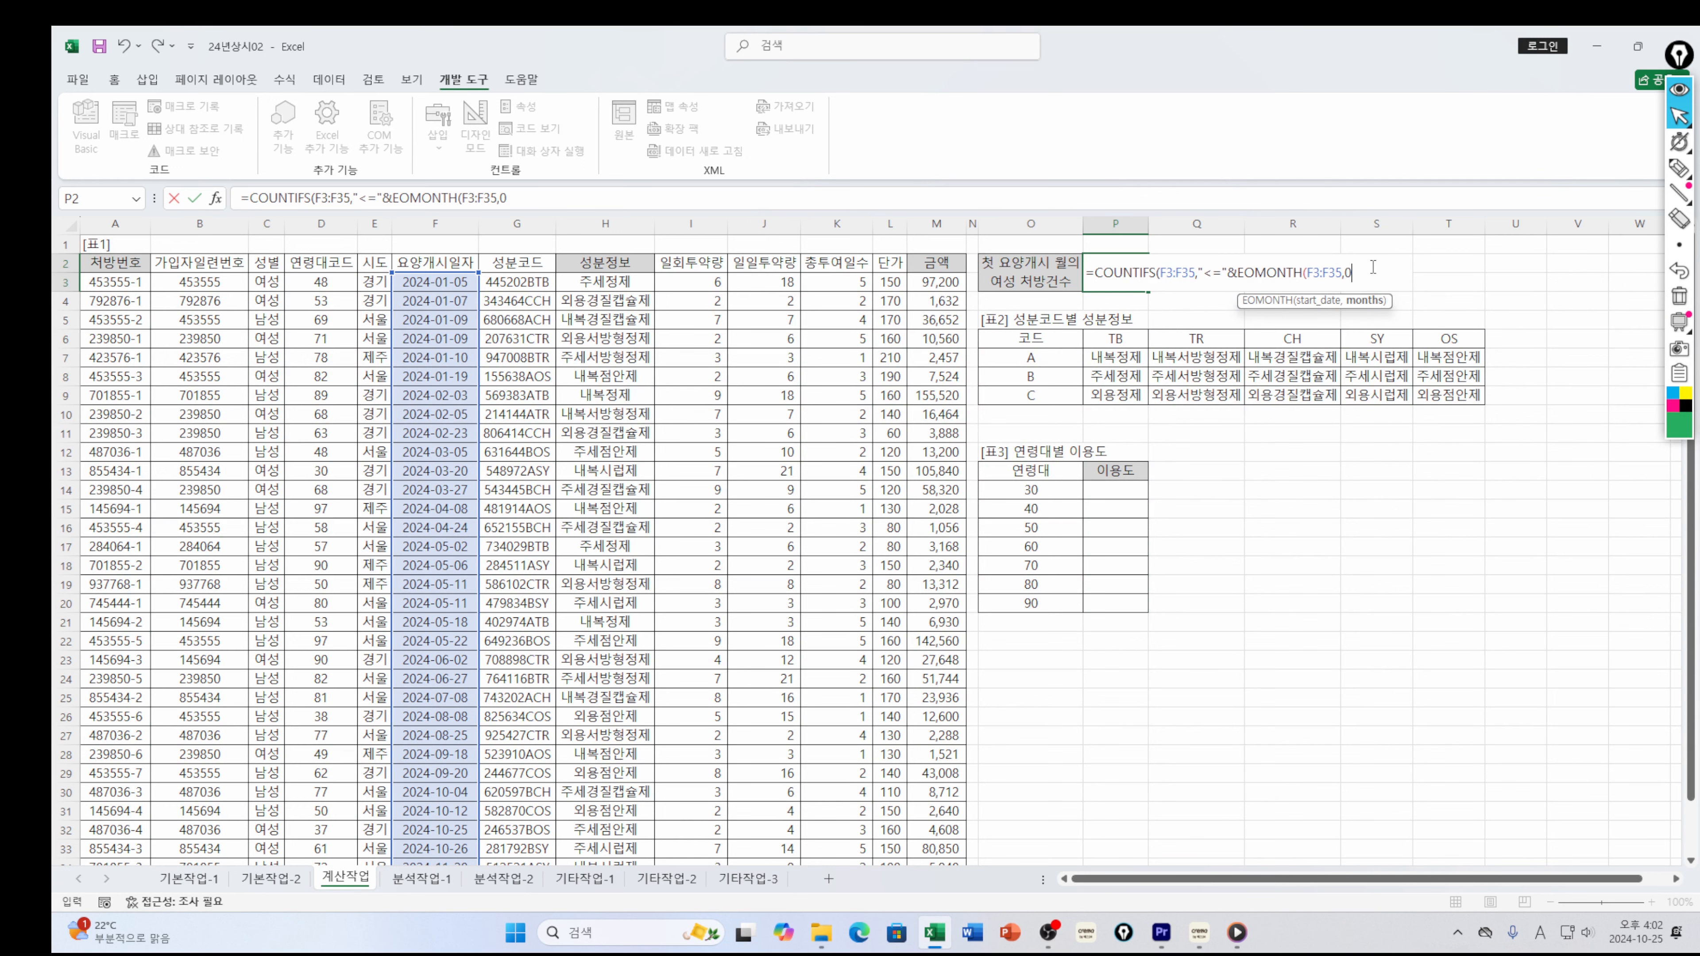
pyautogui.write(')')
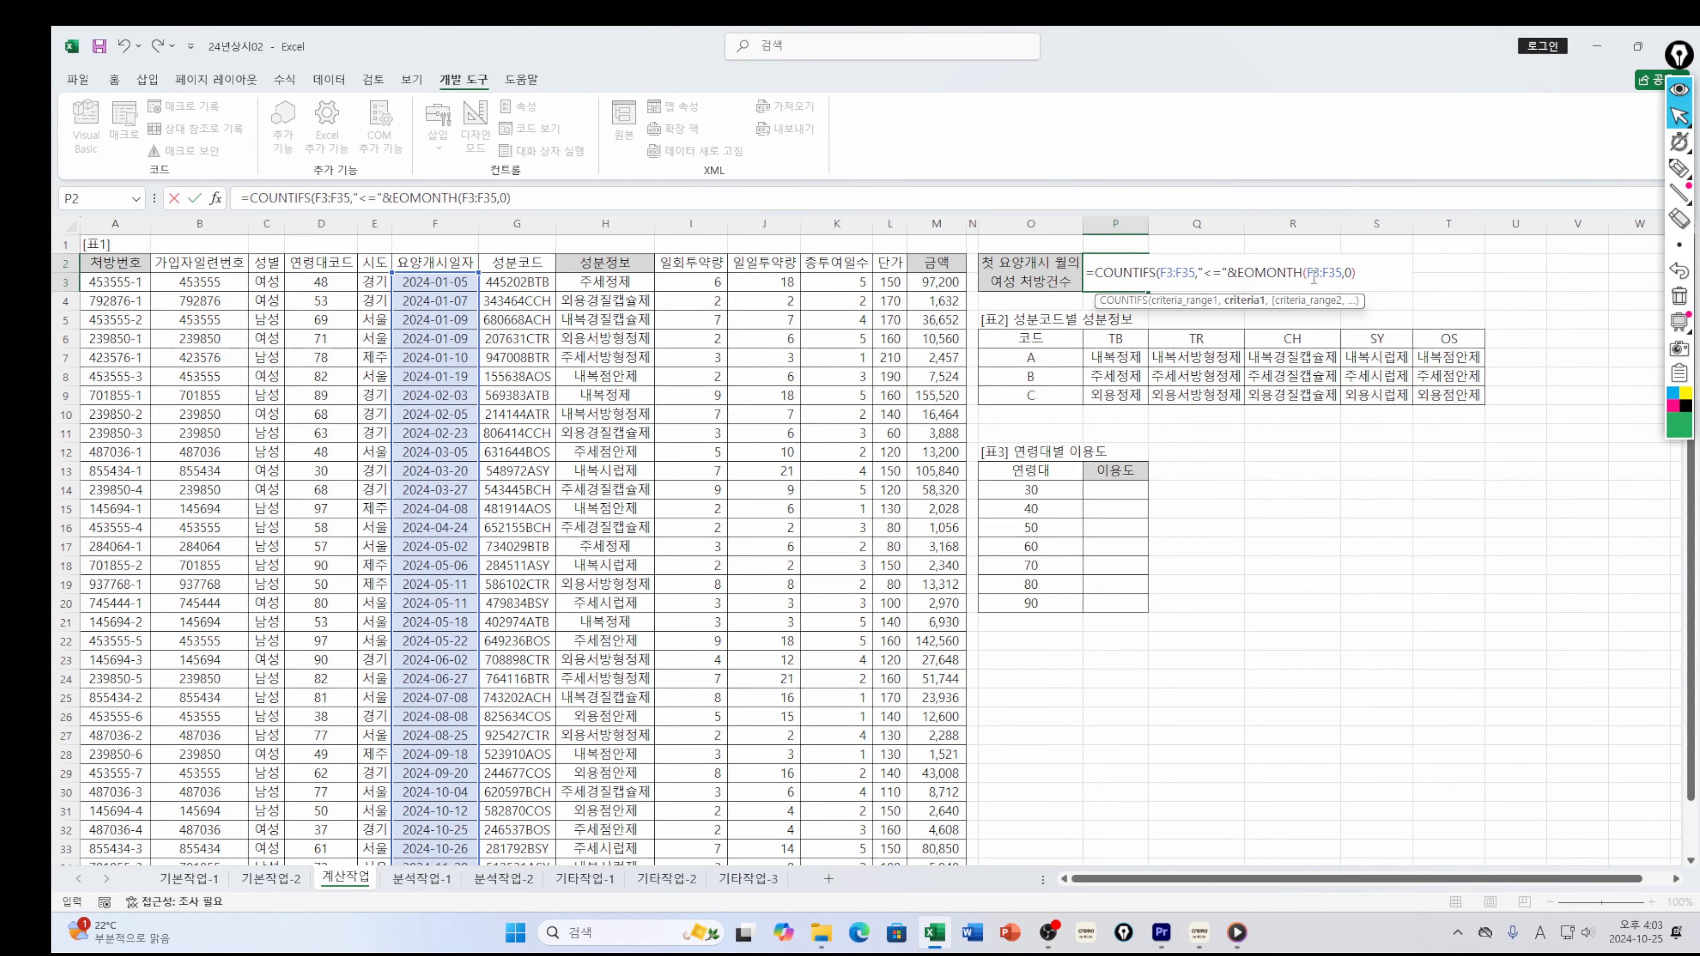
# Wrap the F3:F35 start date of EOMONTH in a MIN function in the P2 formula
pyautogui.click(1307, 273)
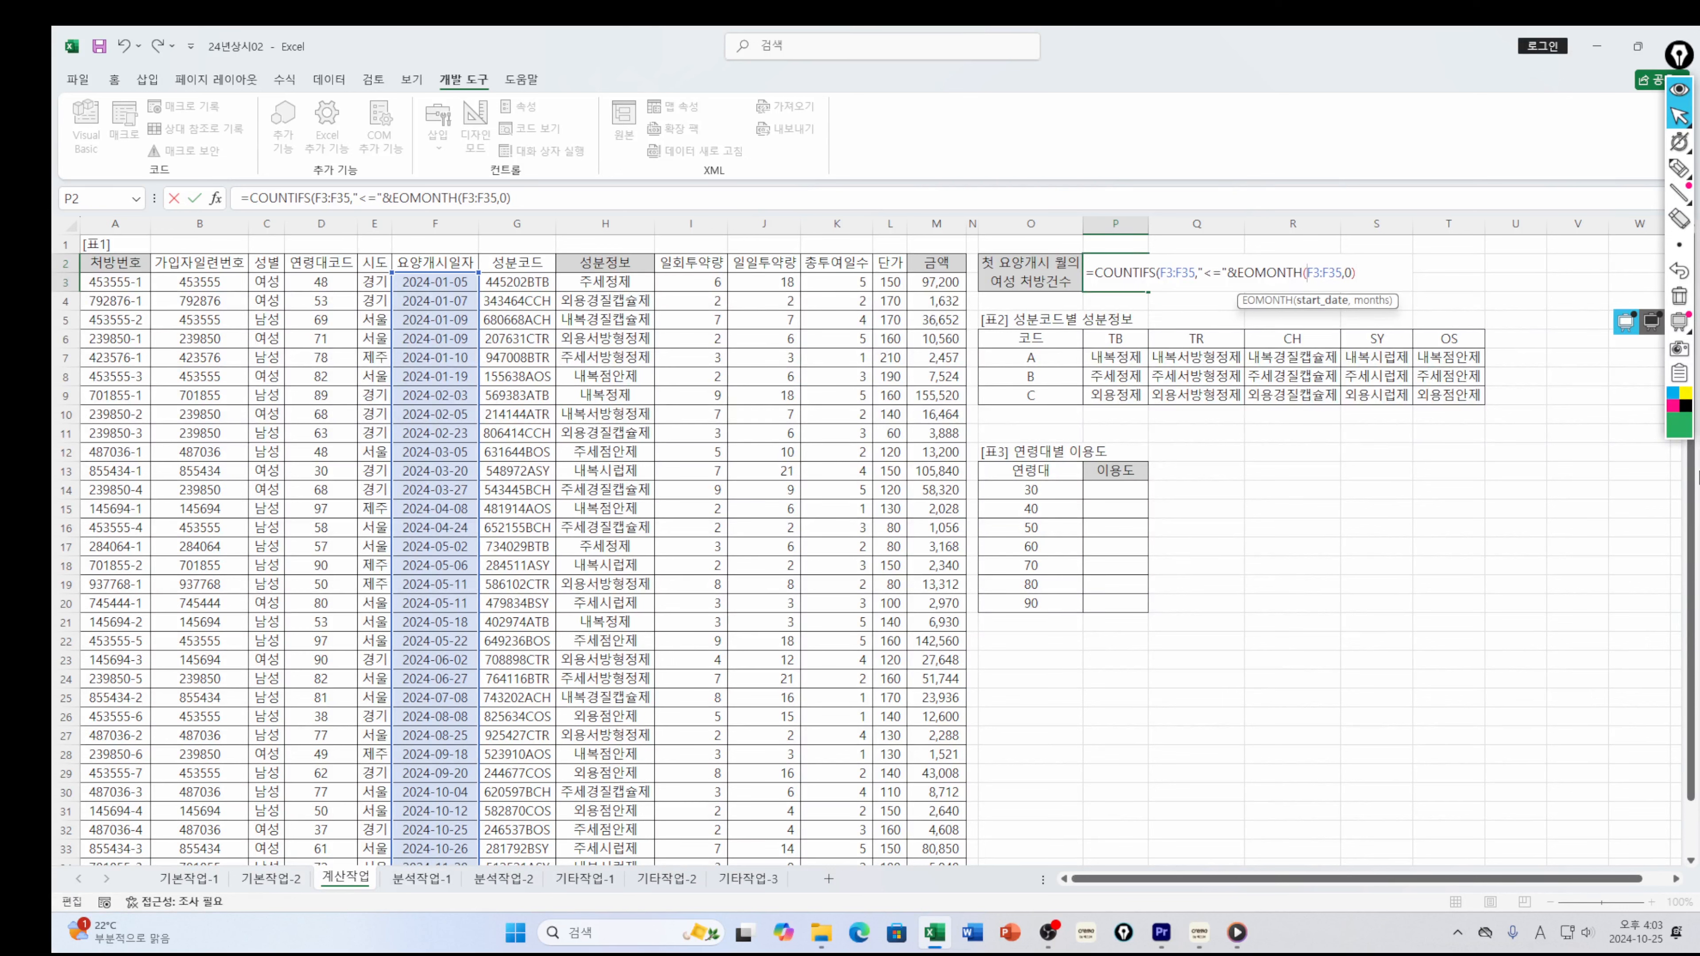
pyautogui.write('mi')
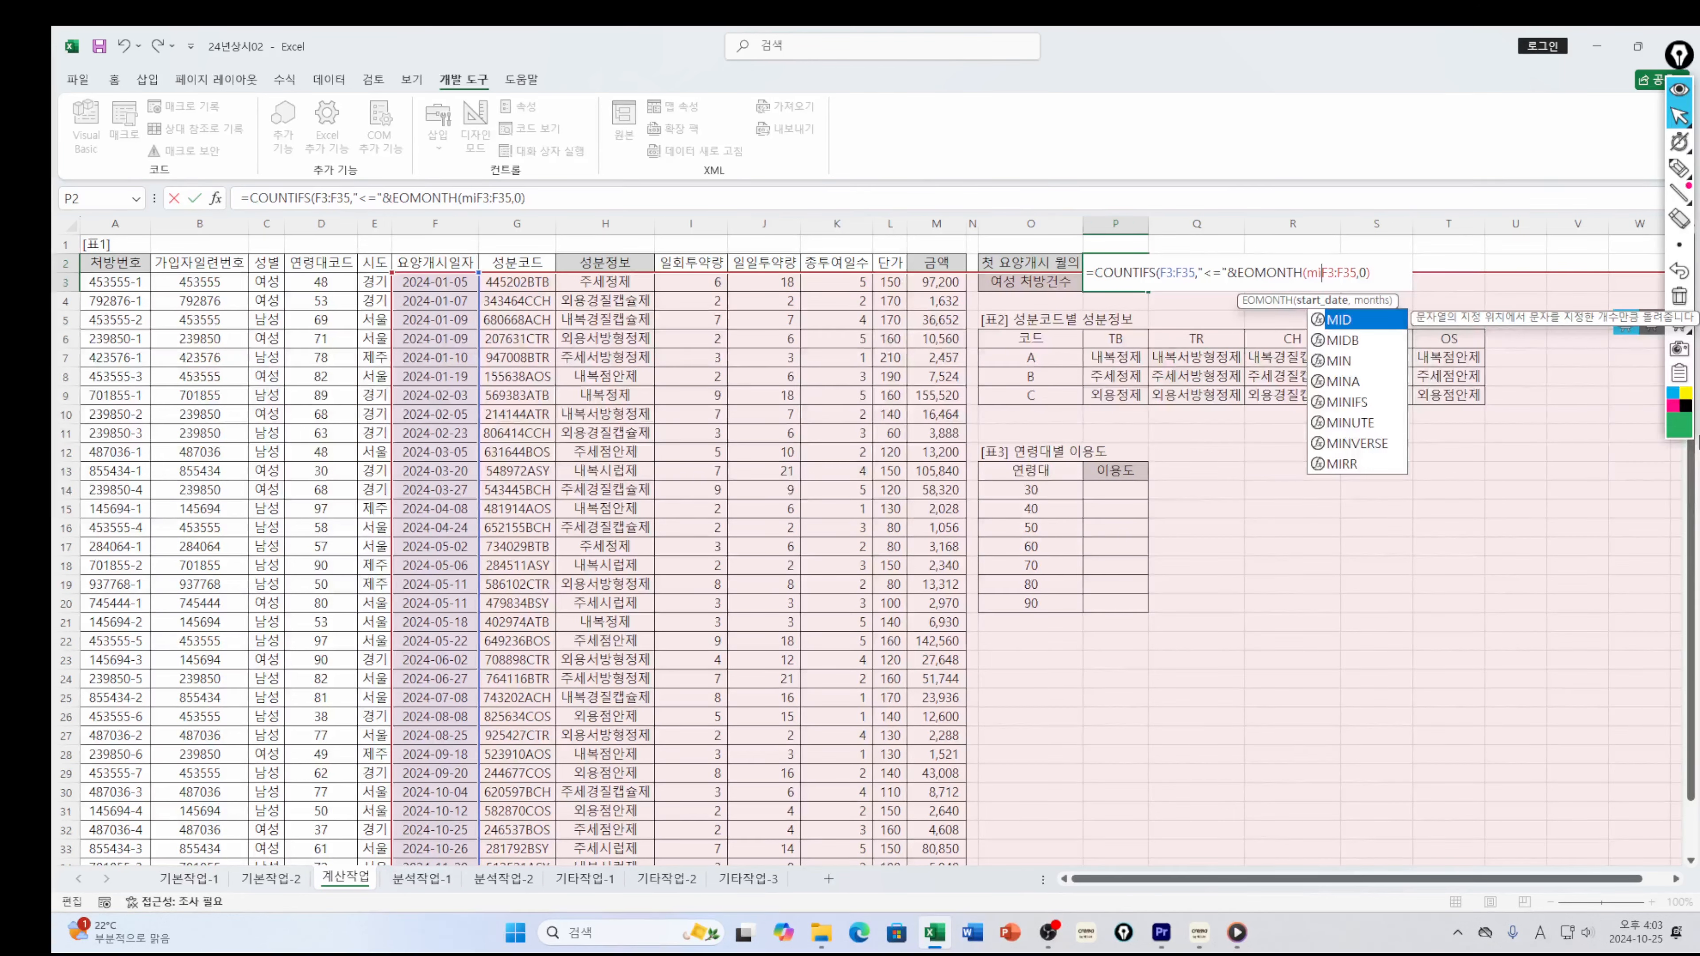
pyautogui.press('Down')
pyautogui.press('Down')
pyautogui.press('Tab')
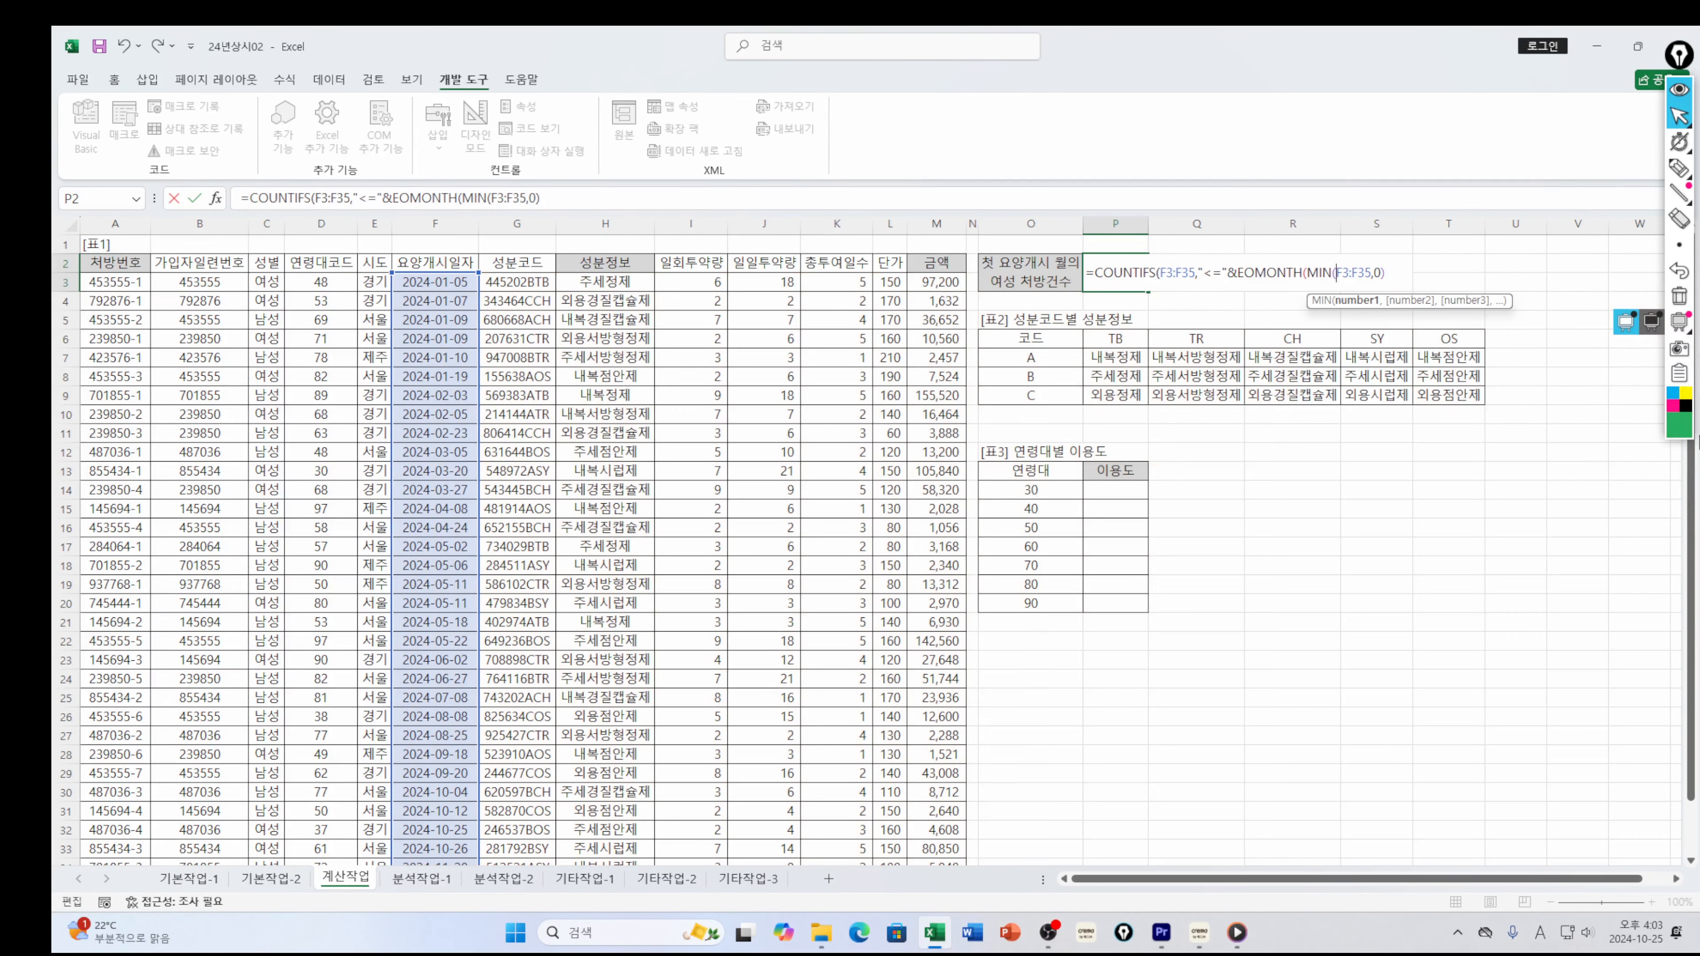
pyautogui.click(1372, 273)
pyautogui.write(')')
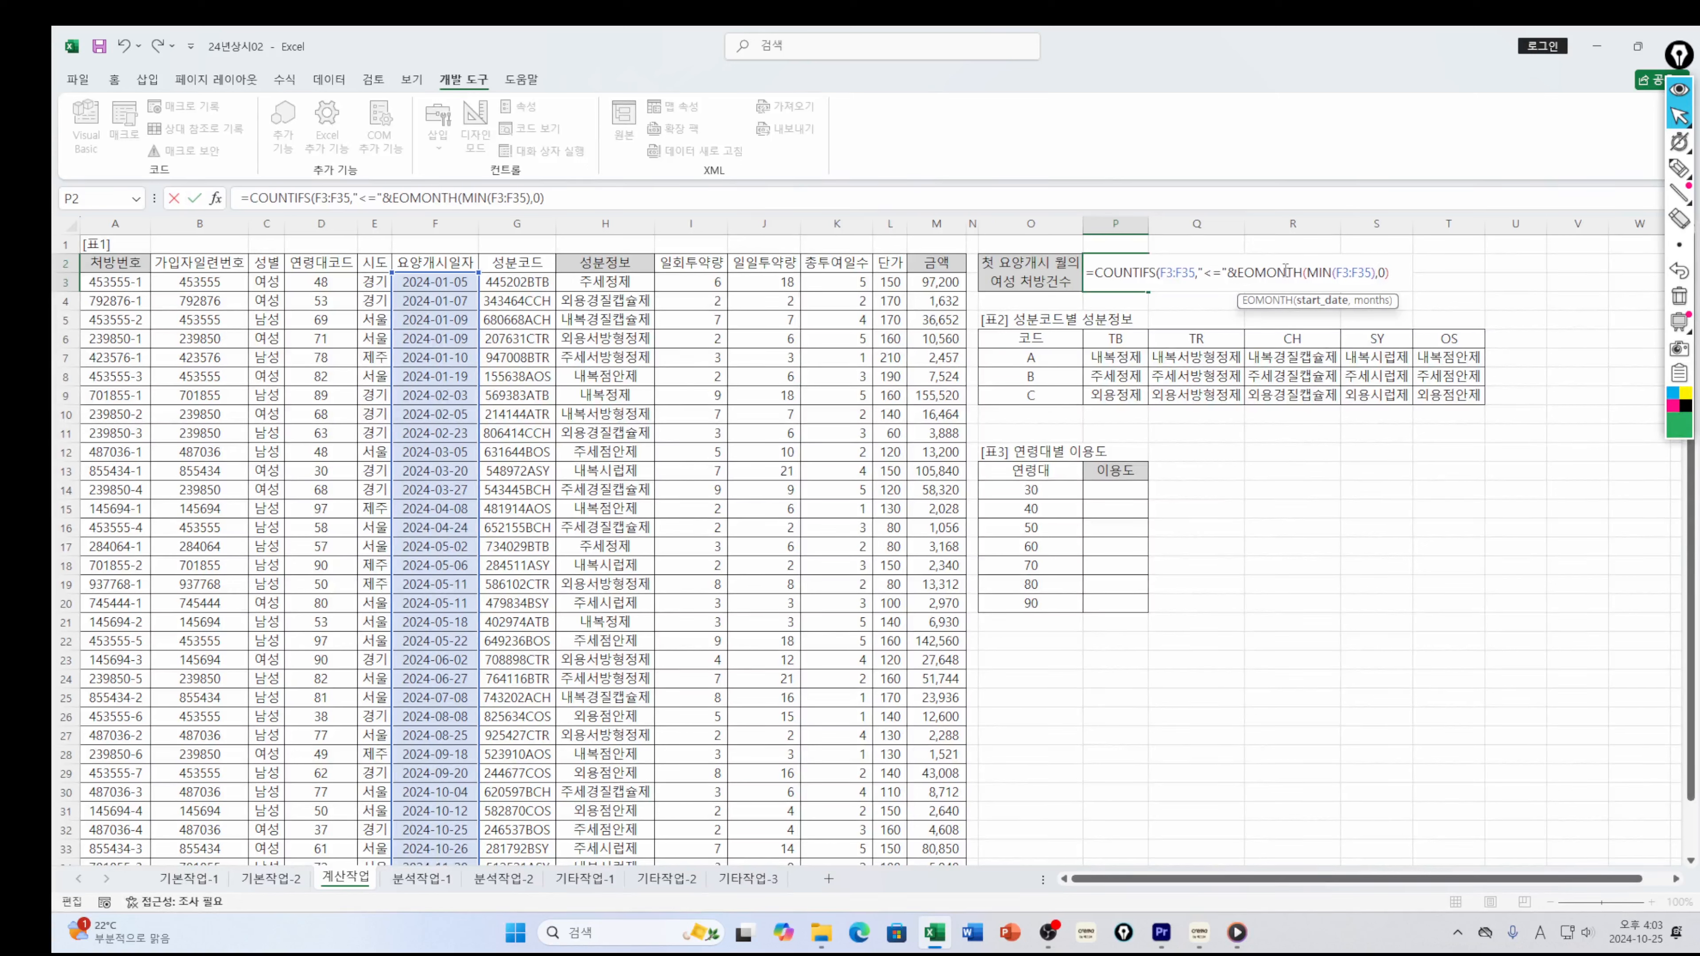
# Add C3:C35 as the second criteria range with the criterion "여성", and complete the P2 COUNTIFS formula
pyautogui.moveTo(1397, 275); pyautogui.dragTo(1237, 274)
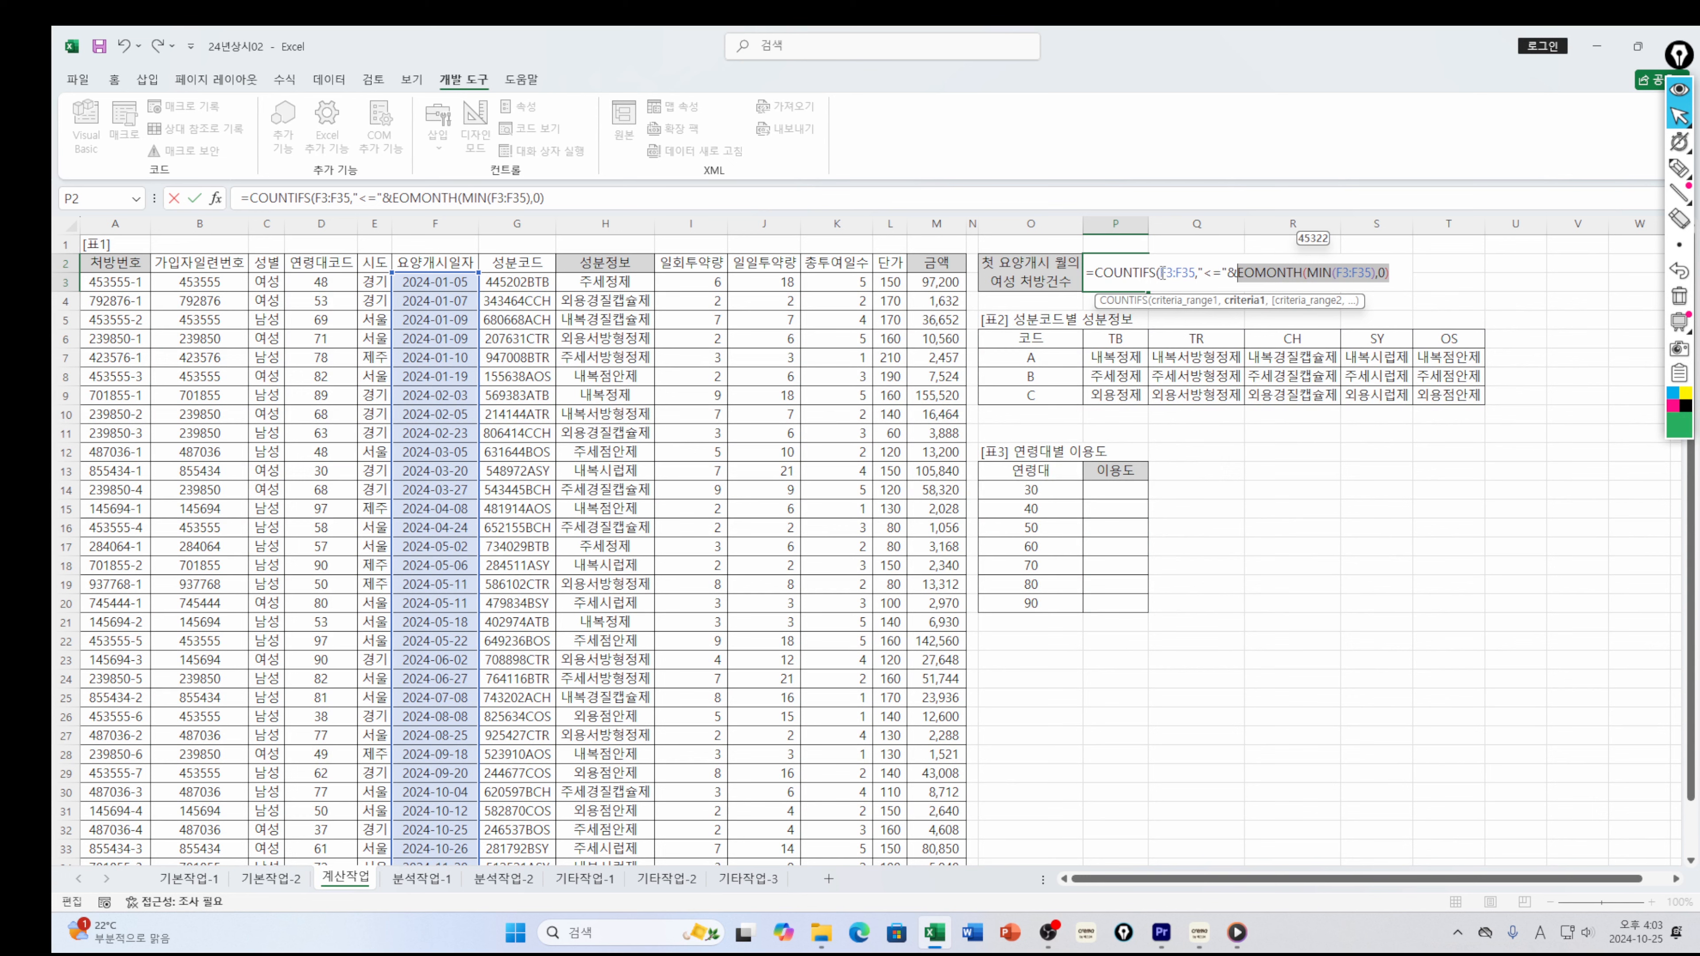
pyautogui.click(1396, 274)
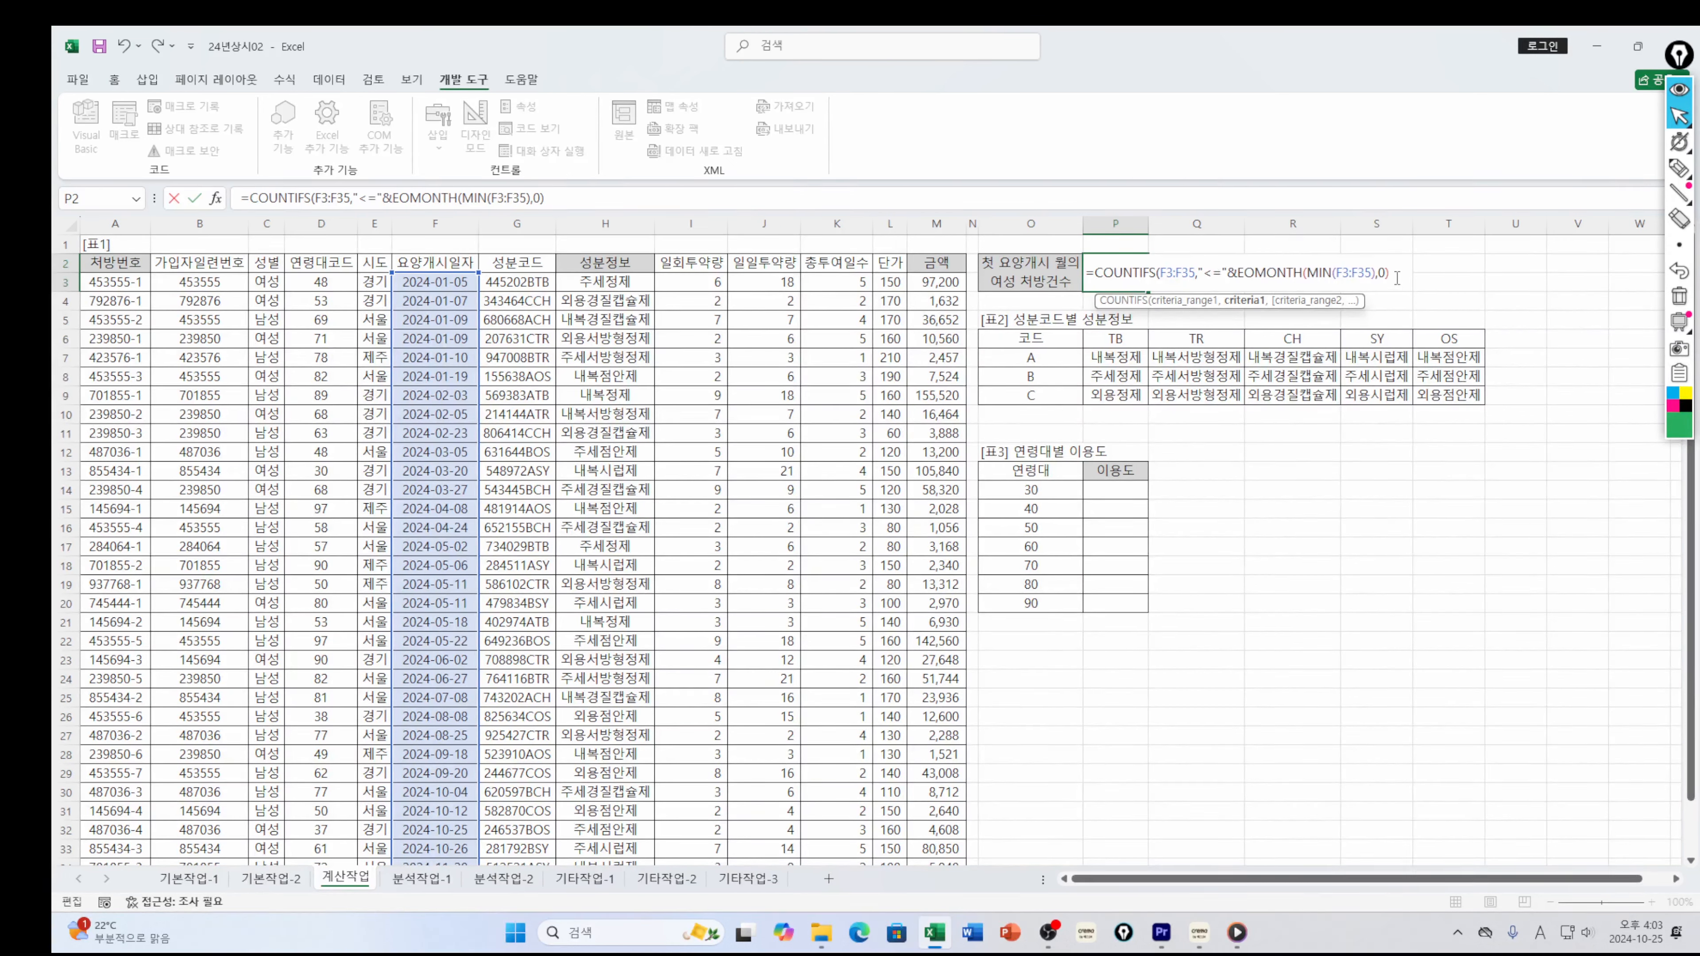
pyautogui.write(',')
pyautogui.click(271, 280)
pyautogui.hotkey('ctrl', 'shift', 'Down')
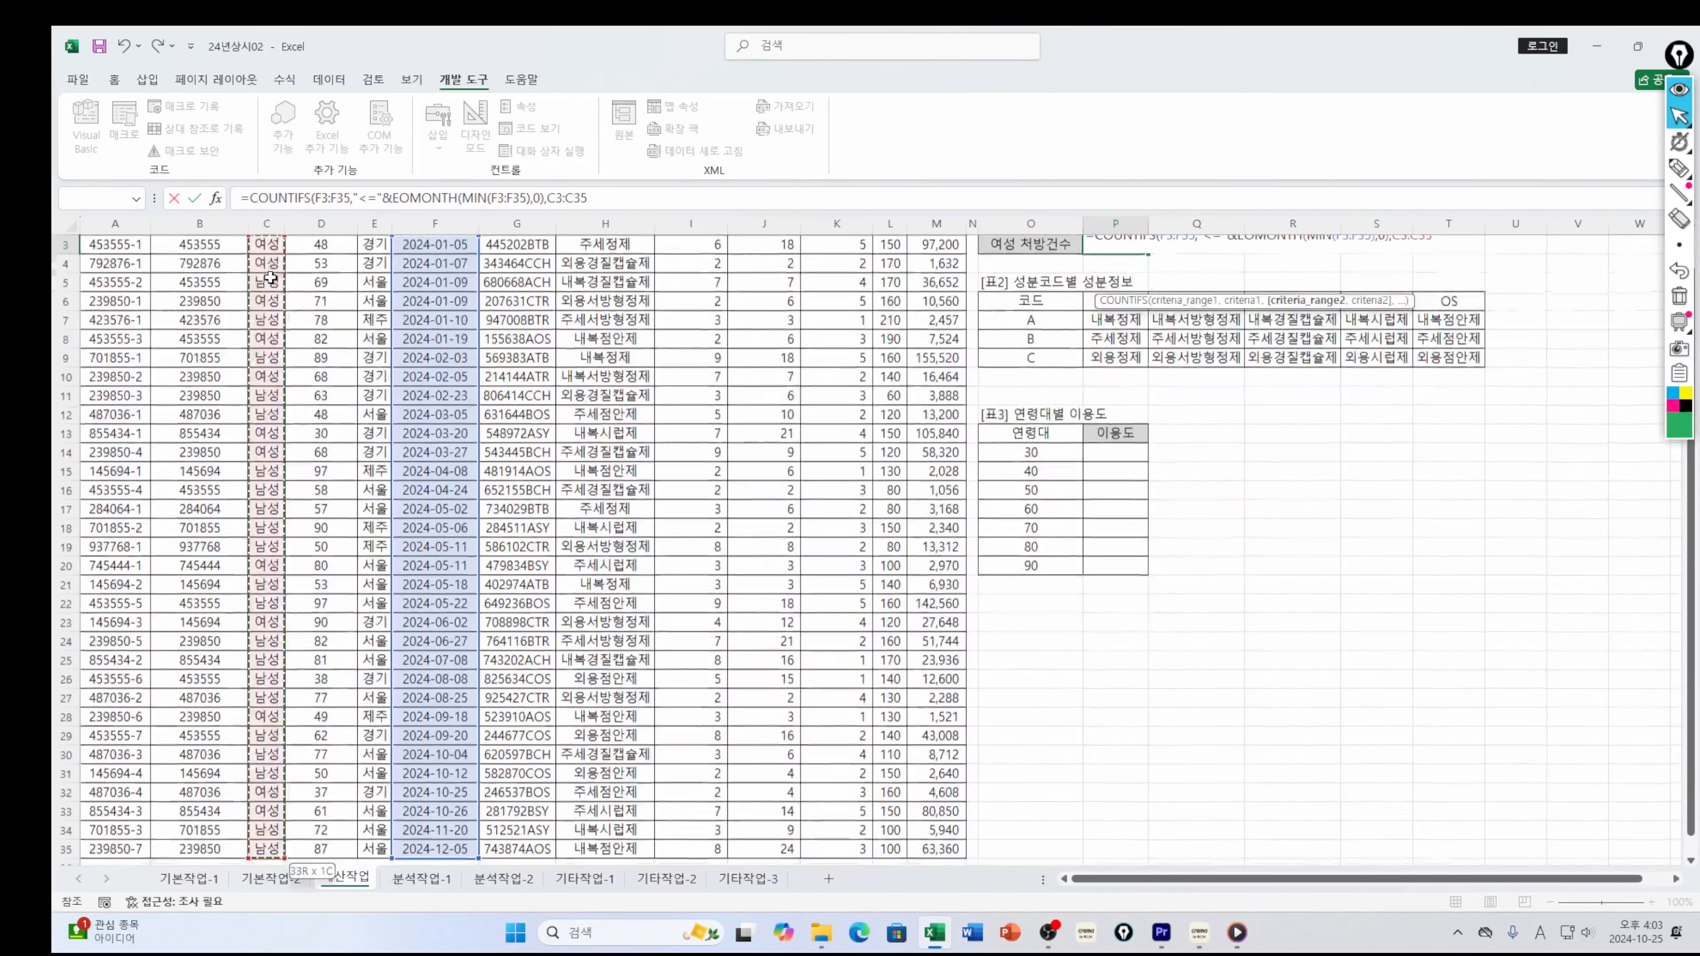
pyautogui.write(',')
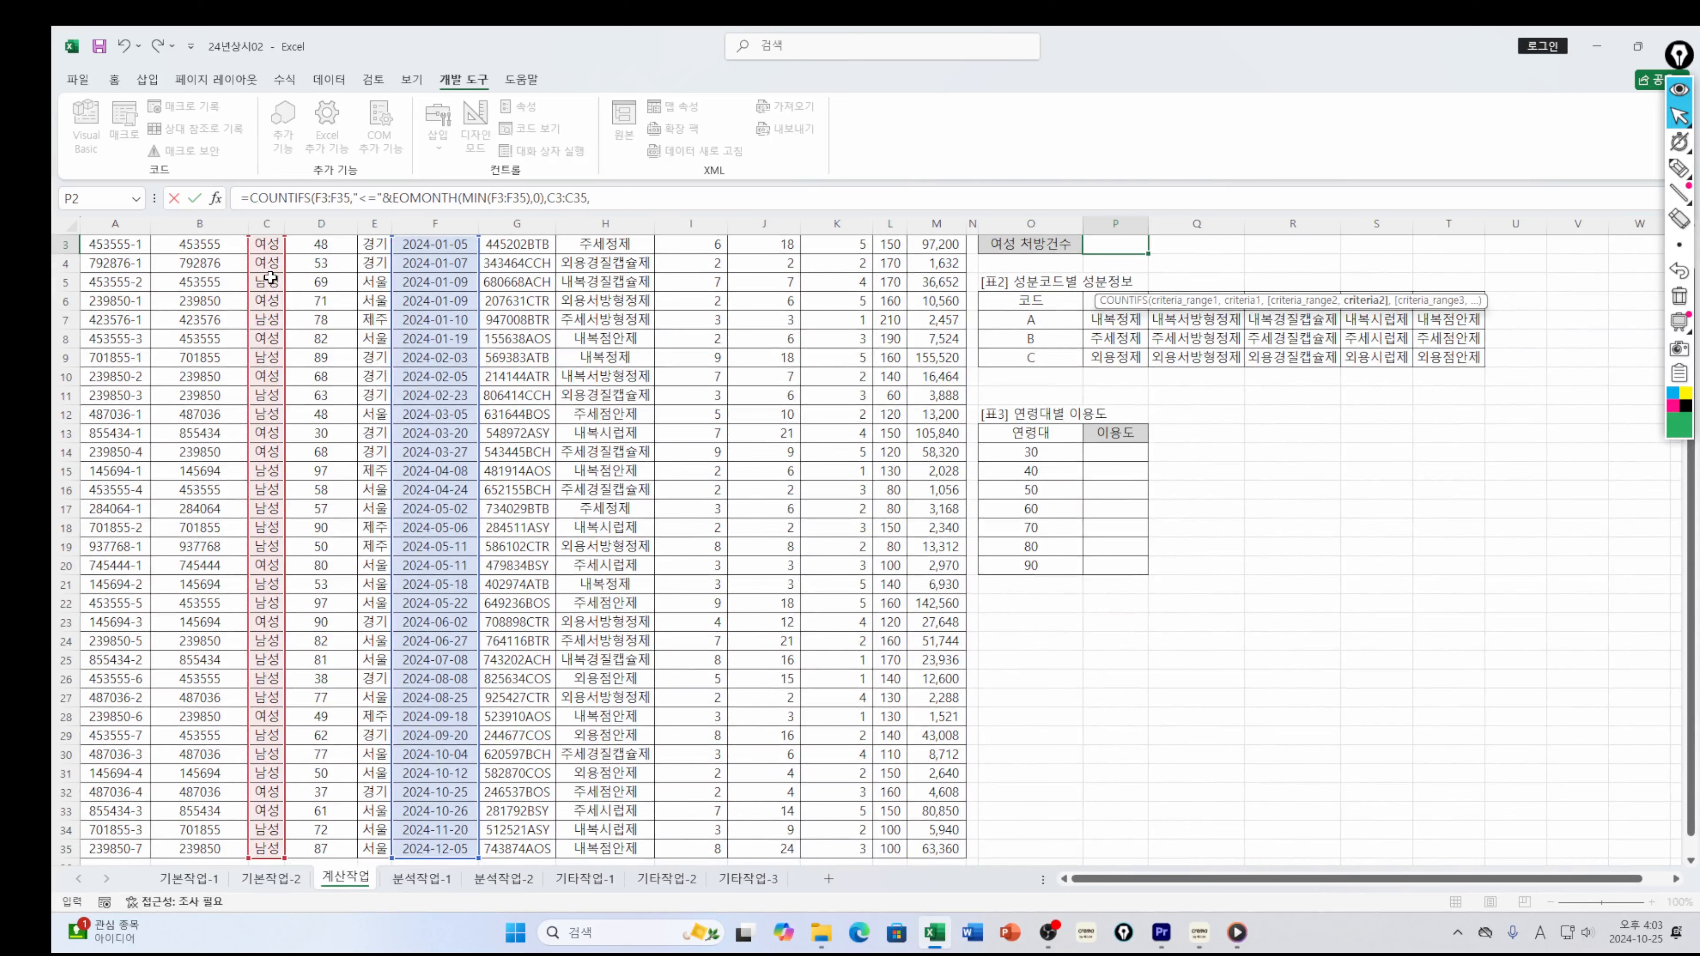
pyautogui.press('Hangul')
pyautogui.write('"여성')
pyautogui.click(646, 193)
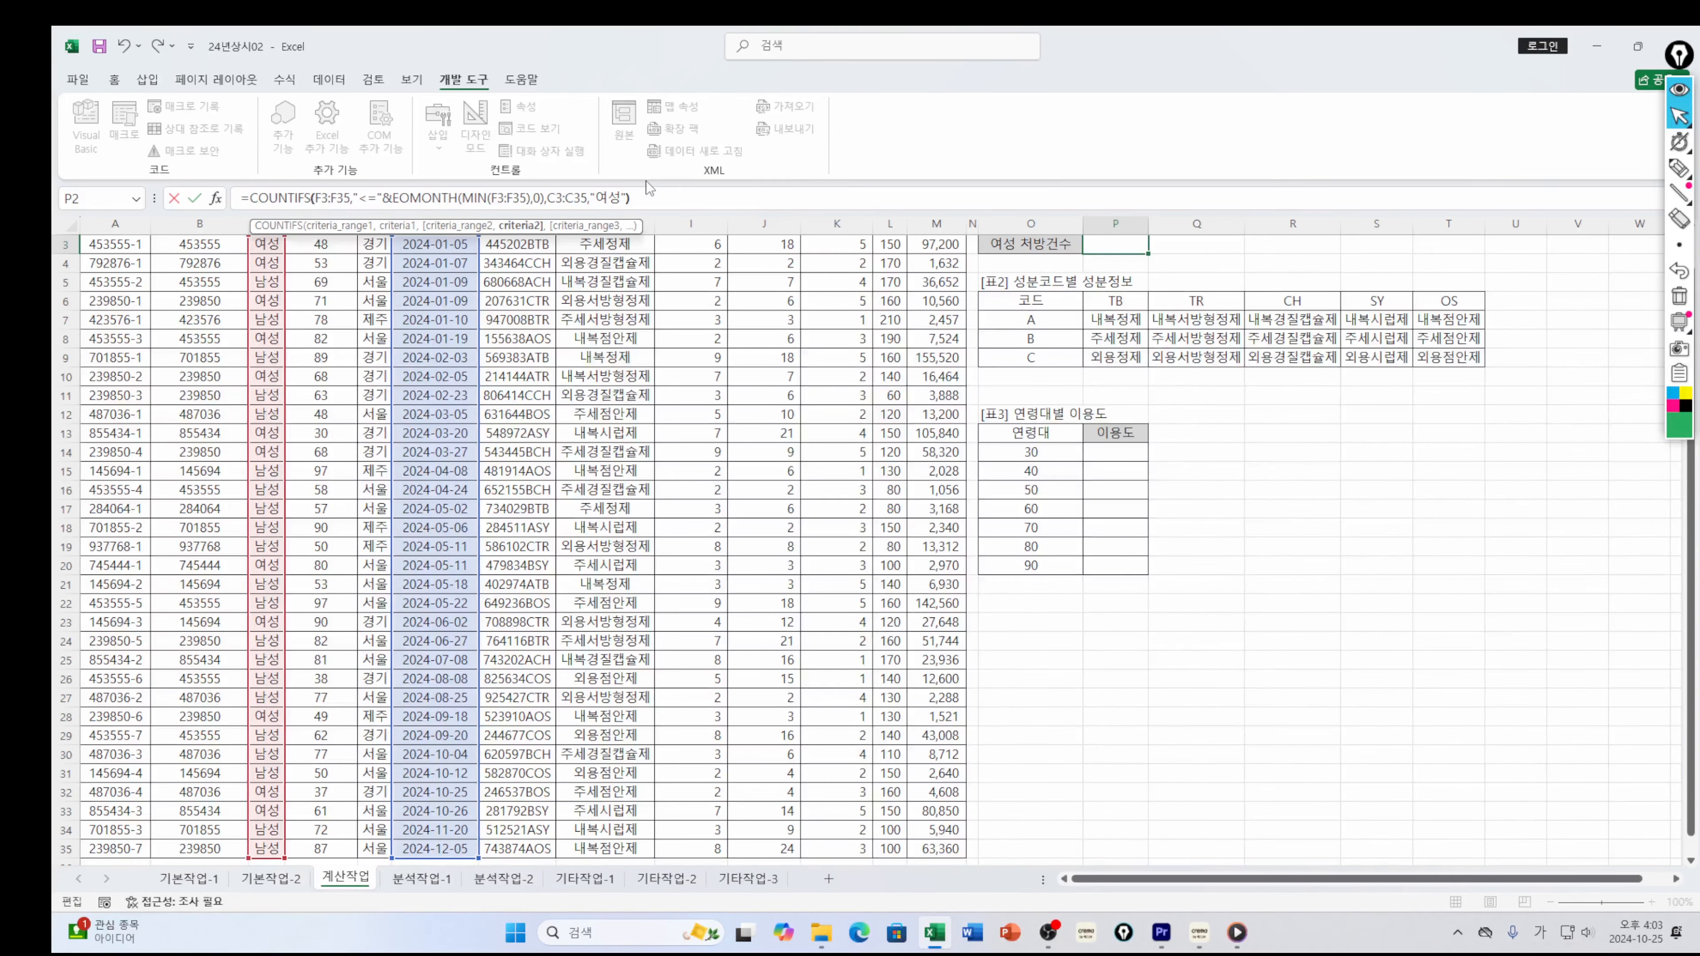
pyautogui.press('Return')
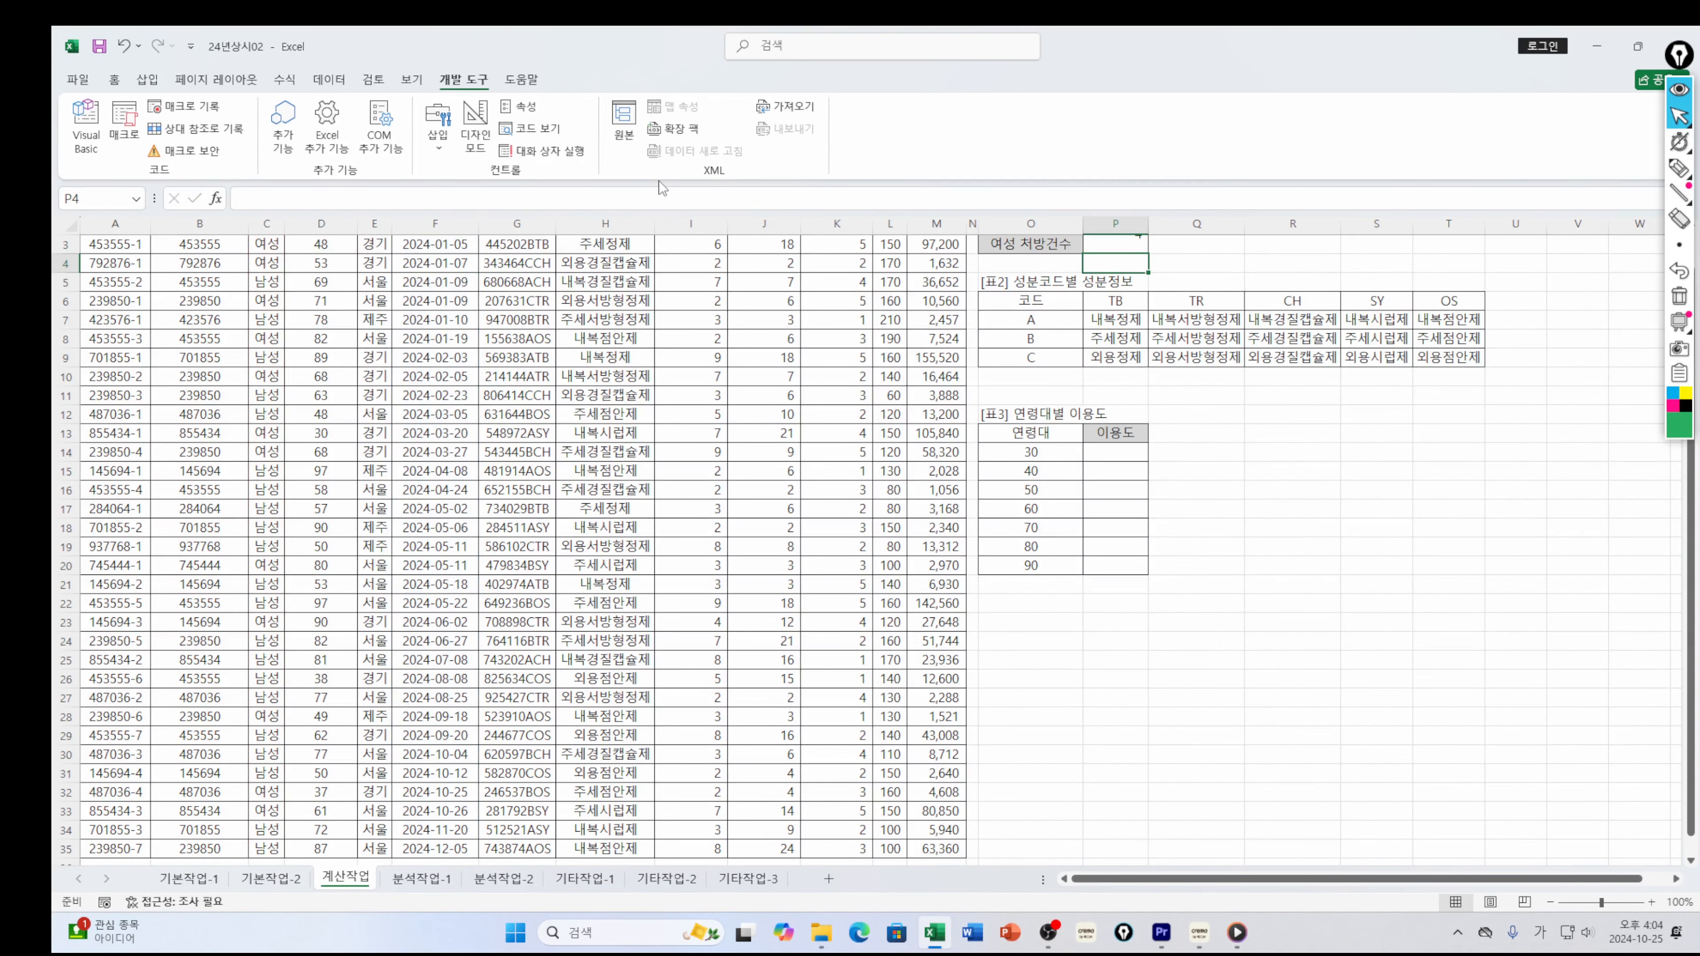
# Review the "<=" operator and the EOMONTH(MIN()) part of the P2 formula, leaving the formula as it is
pyautogui.click(1121, 247)
pyautogui.scroll(1, 1125, 283)
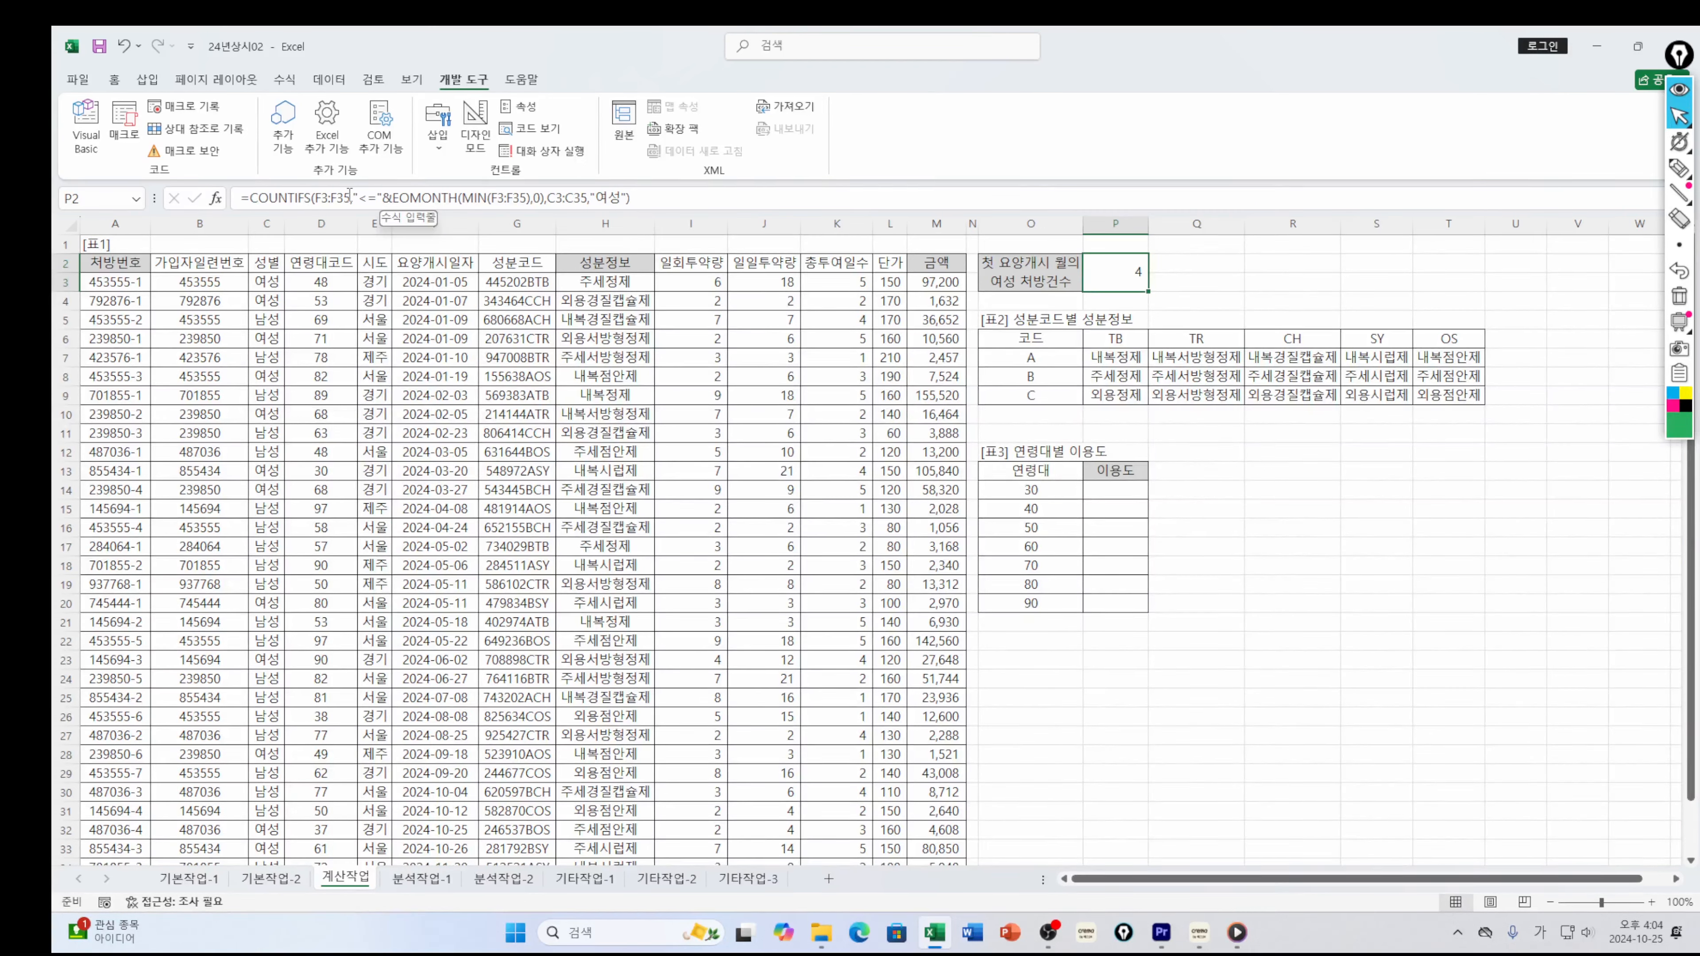
pyautogui.moveTo(353, 197); pyautogui.dragTo(385, 199)
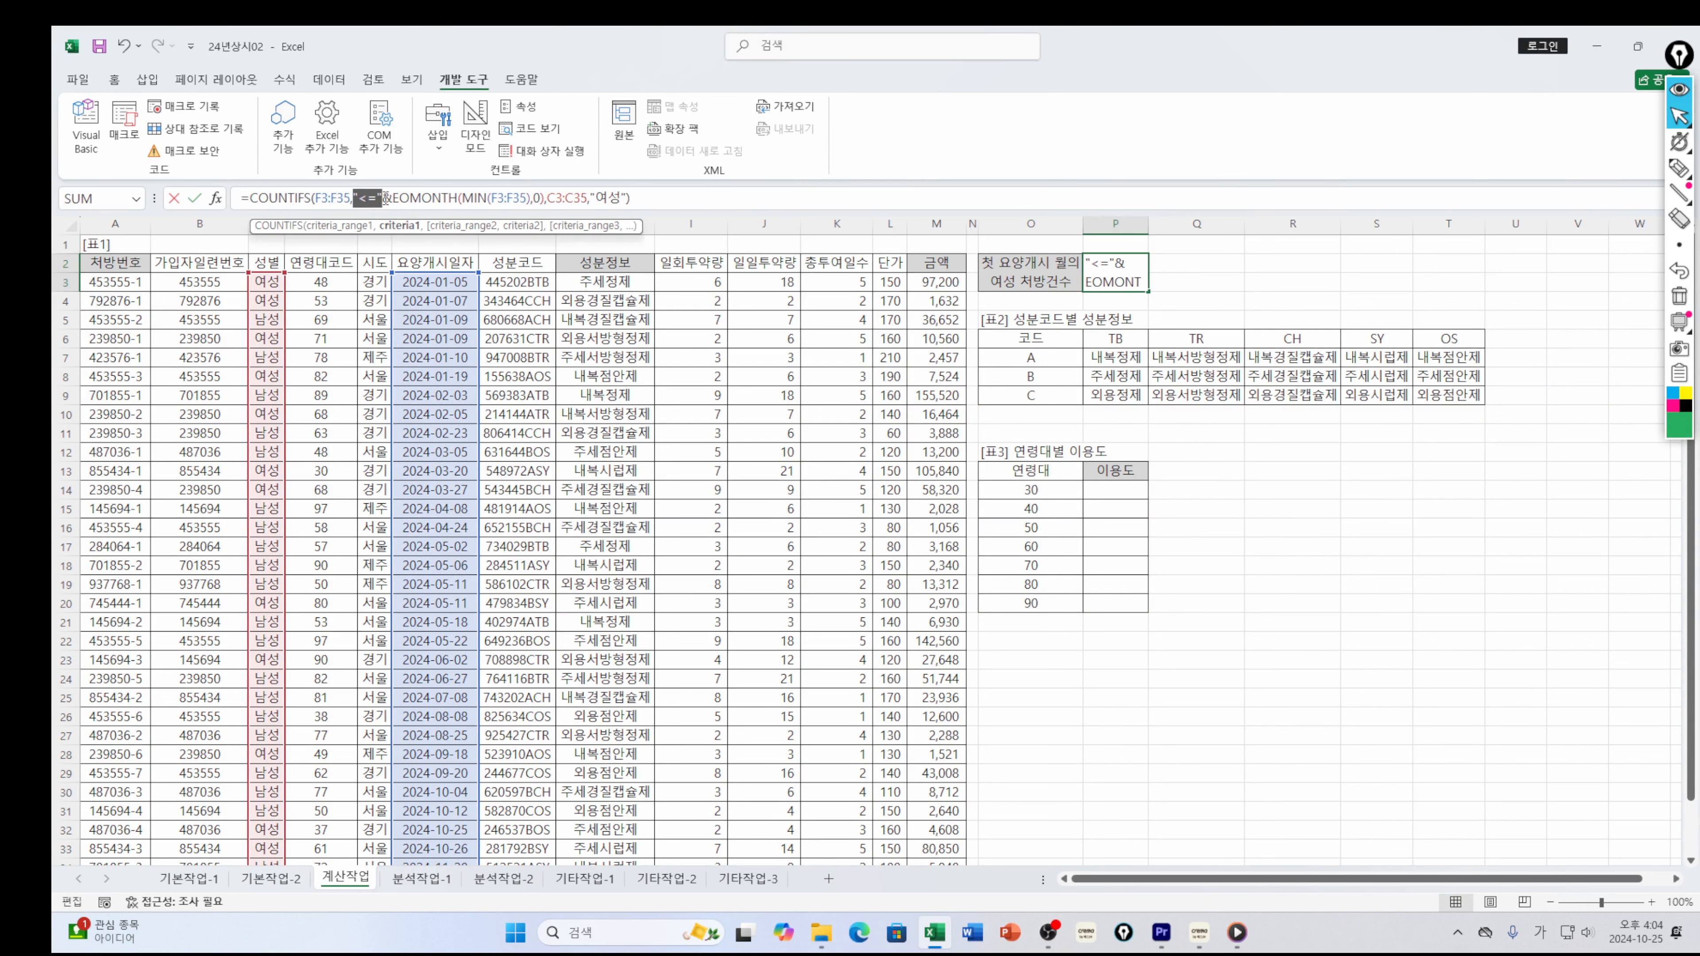
pyautogui.click(395, 196)
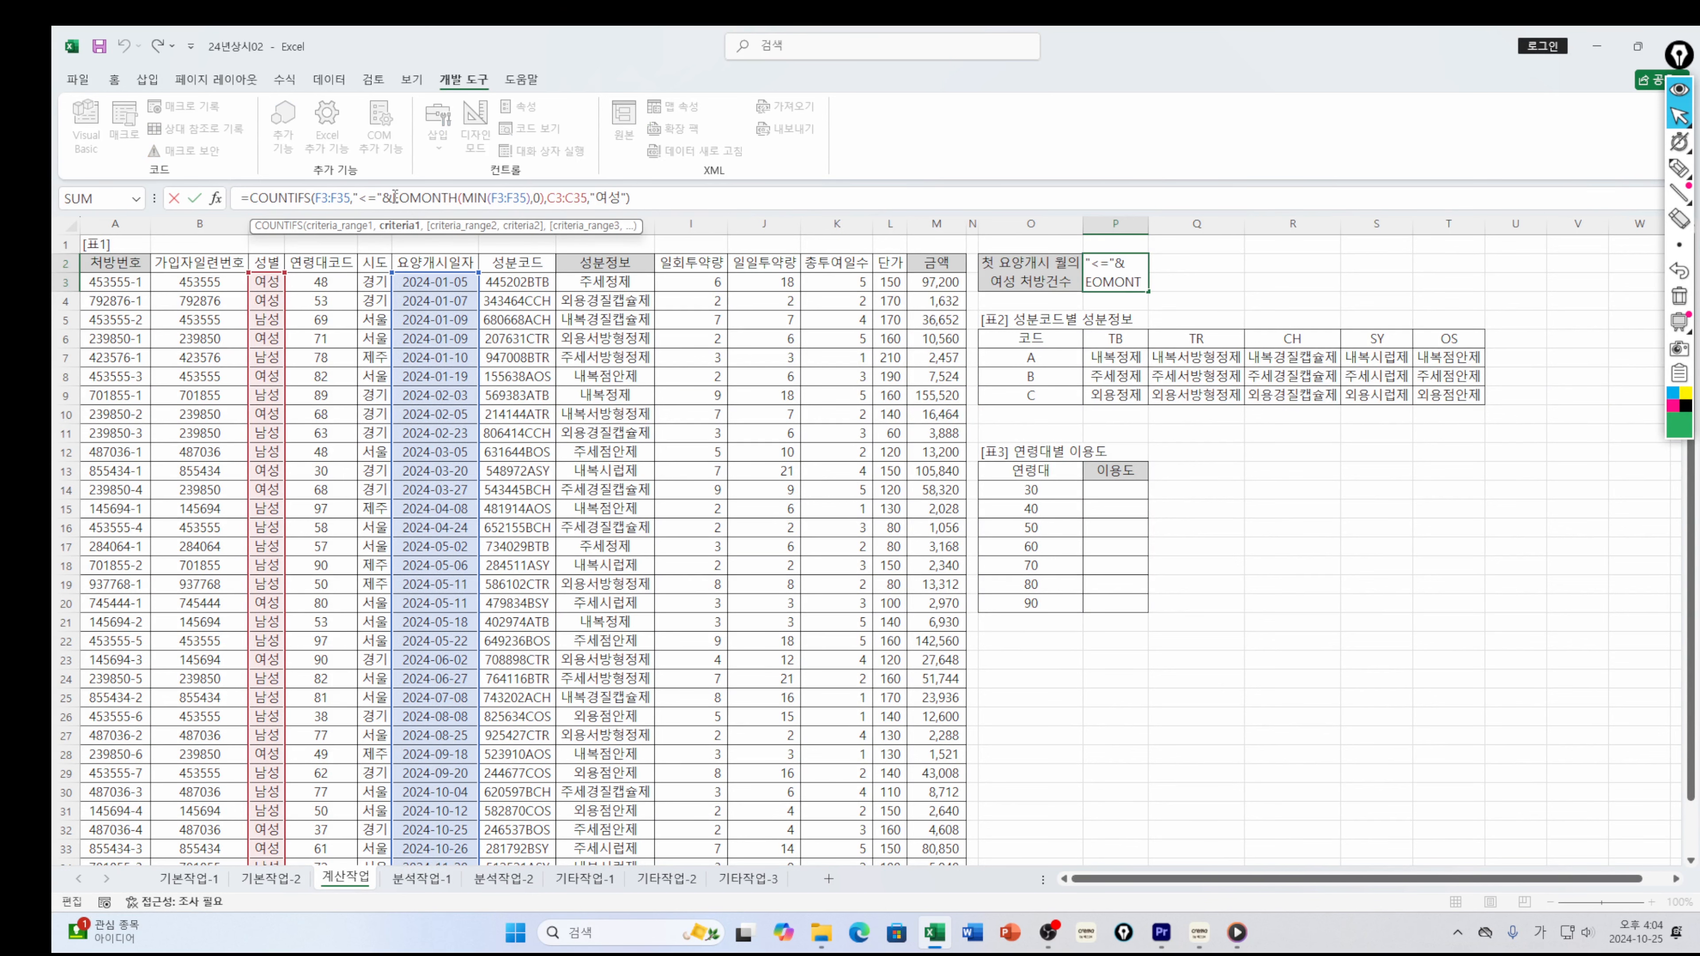
pyautogui.moveTo(395, 196); pyautogui.dragTo(526, 197)
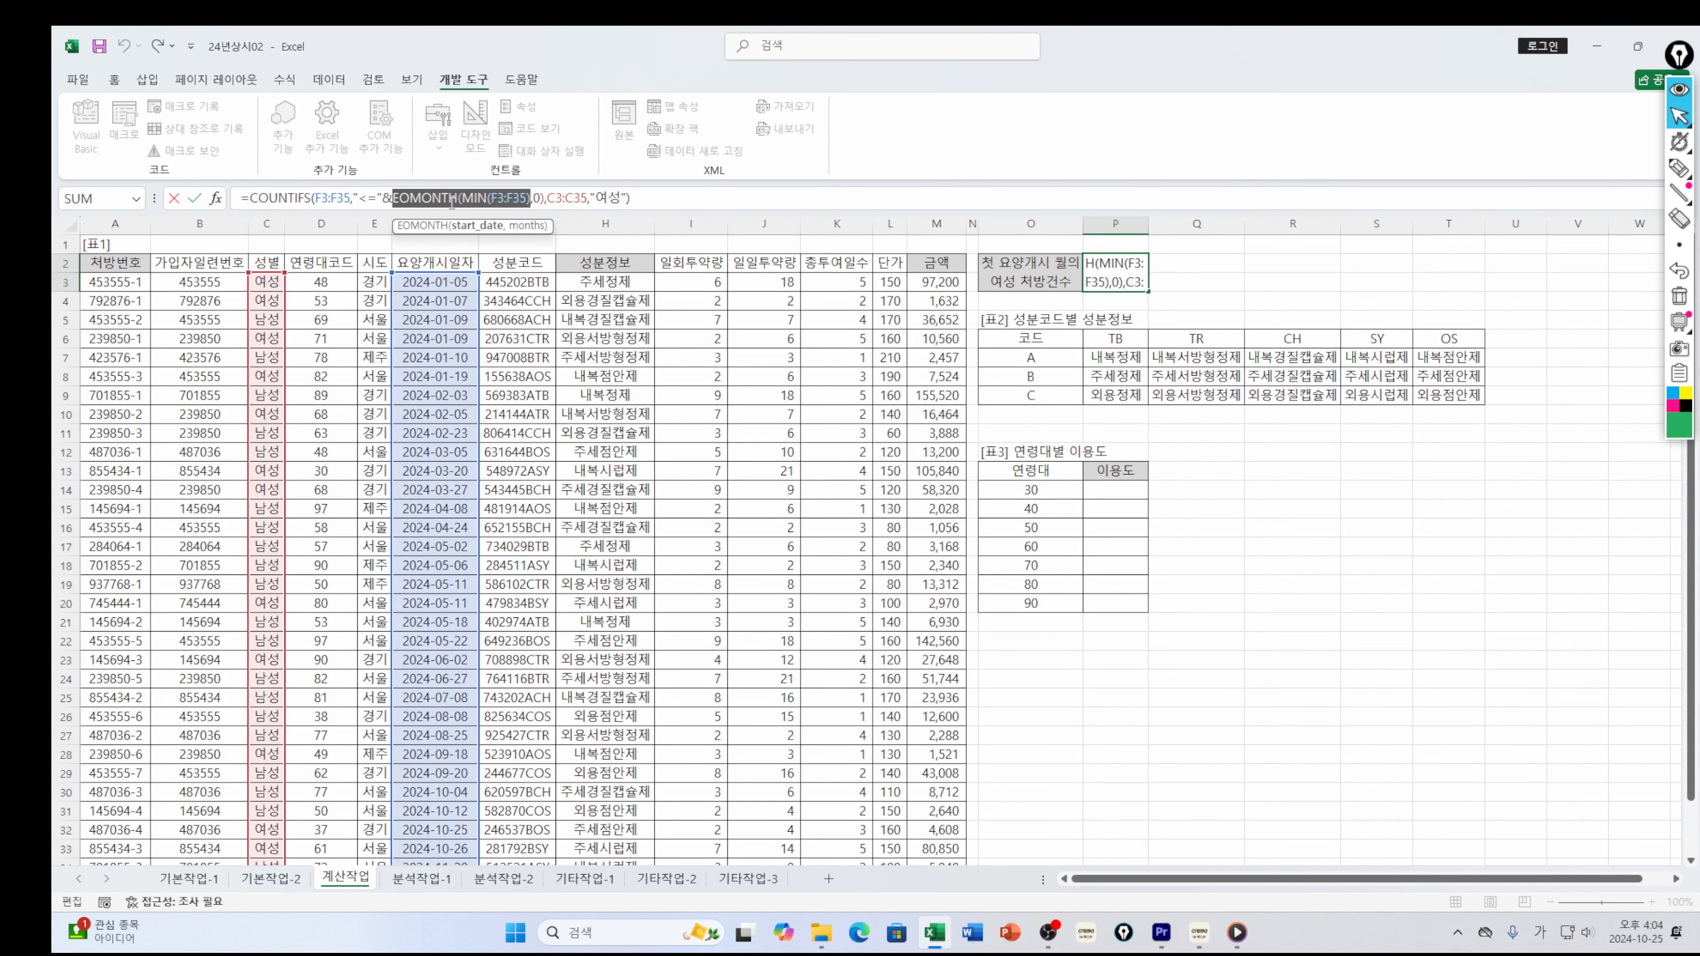
pyautogui.click(395, 198)
pyautogui.click(395, 198)
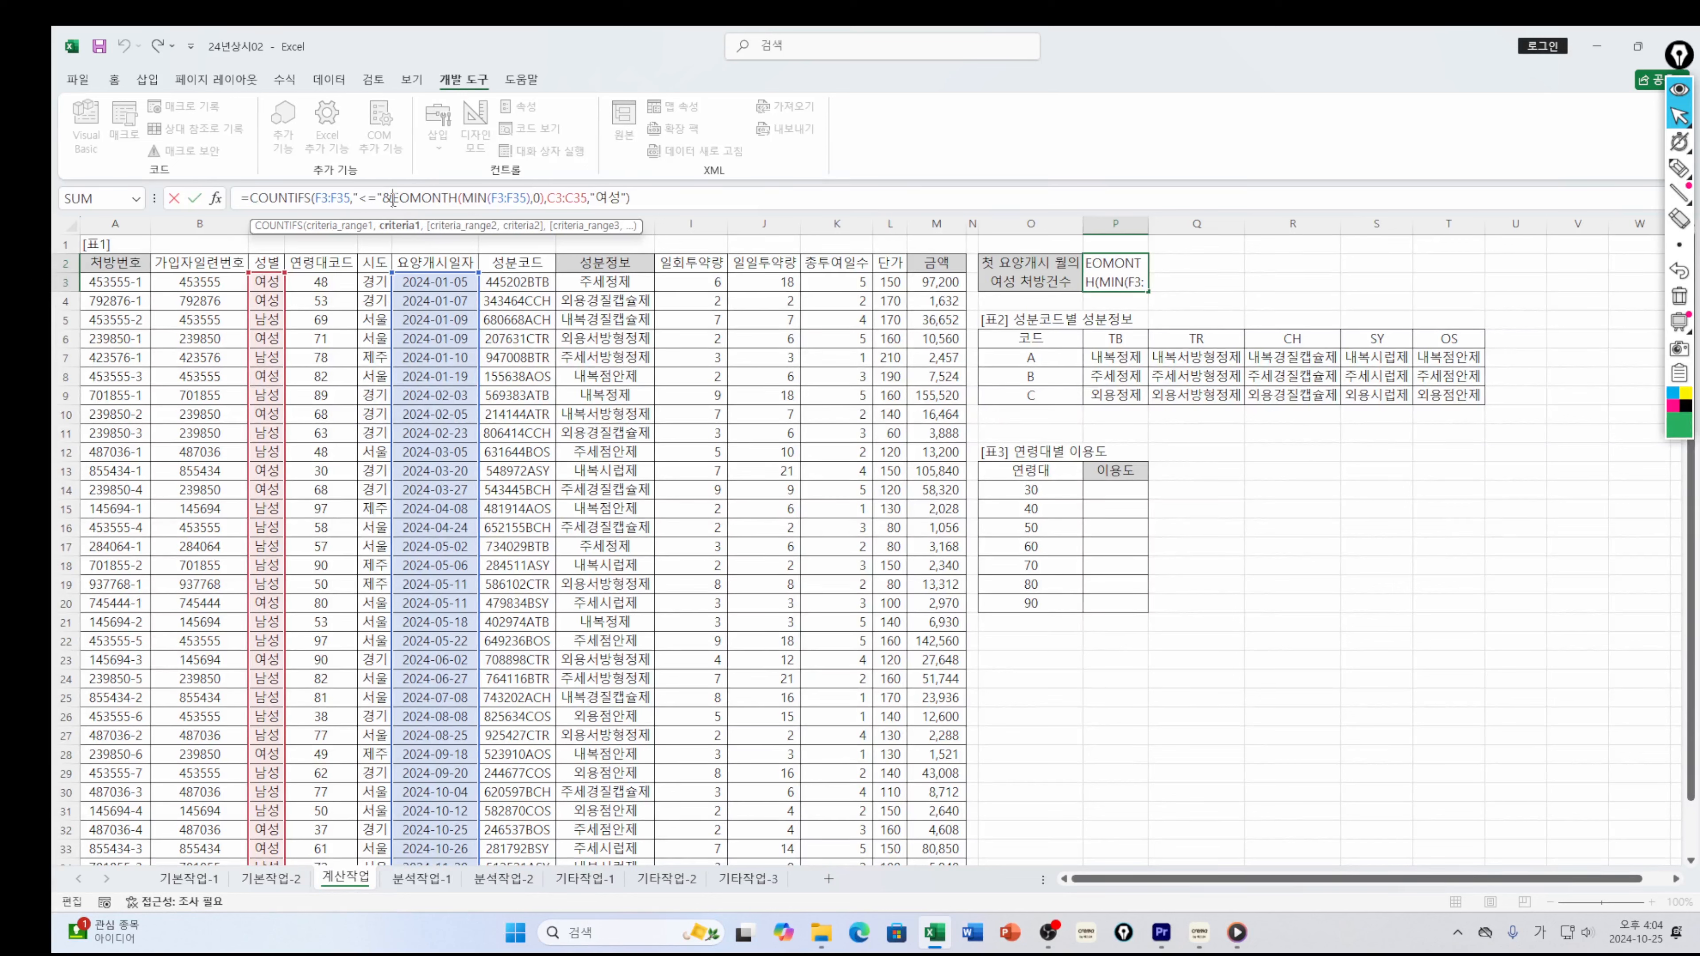
pyautogui.click(632, 195)
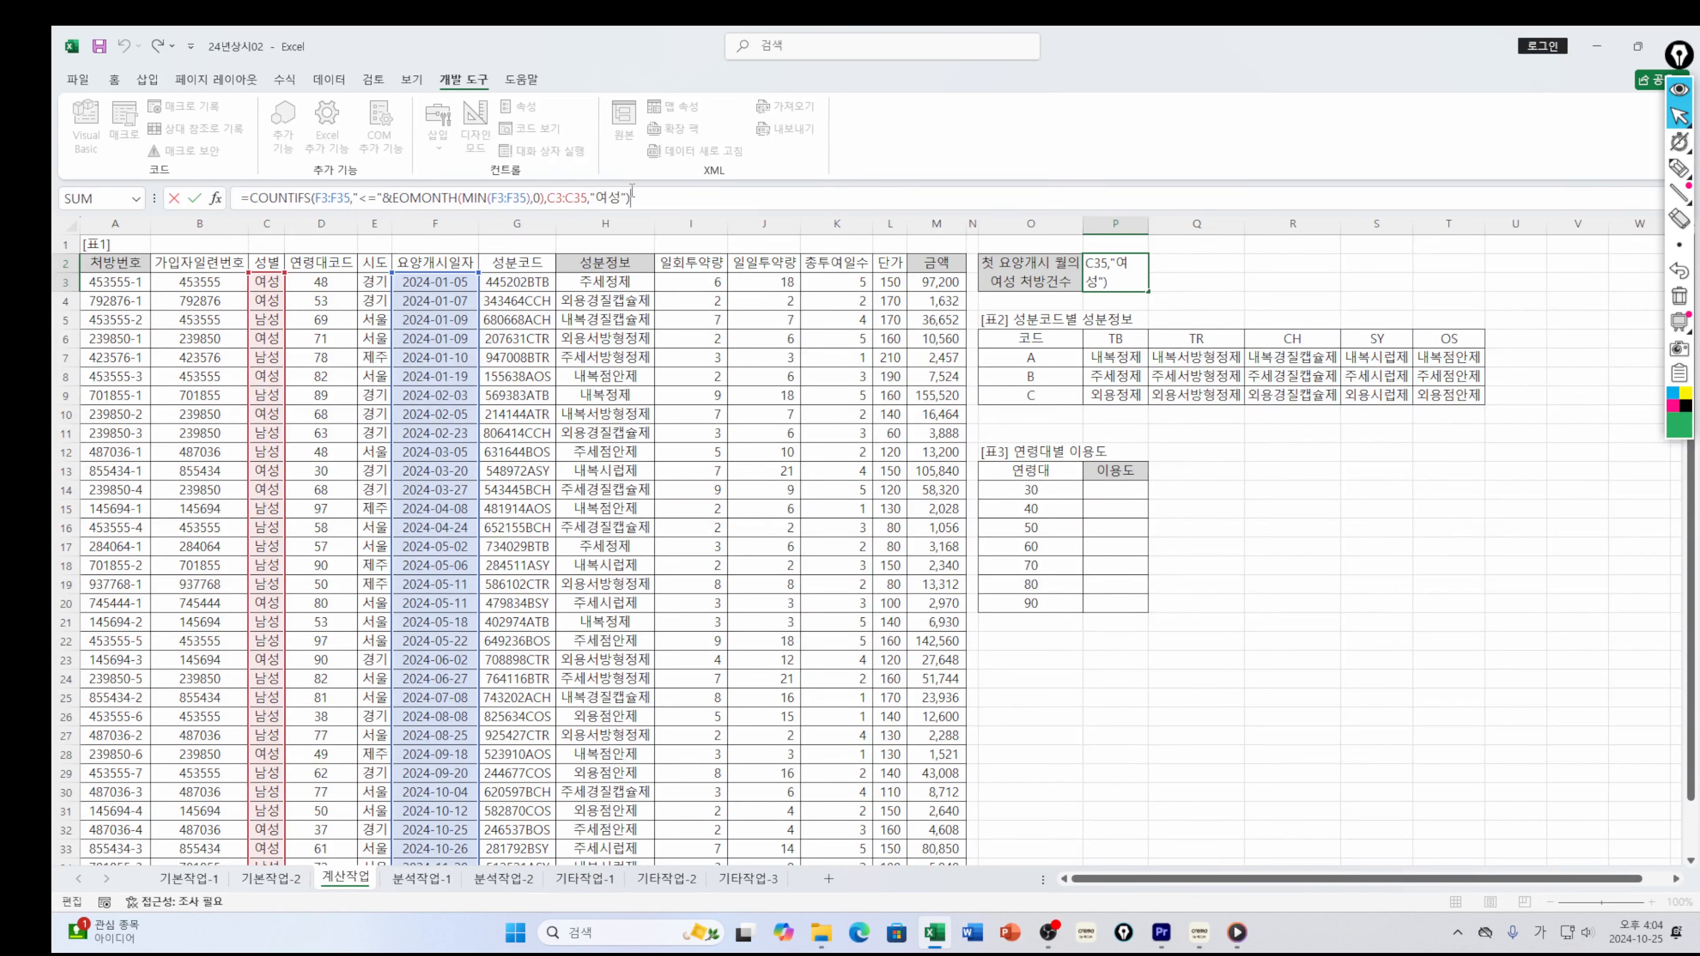
pyautogui.press('Return')
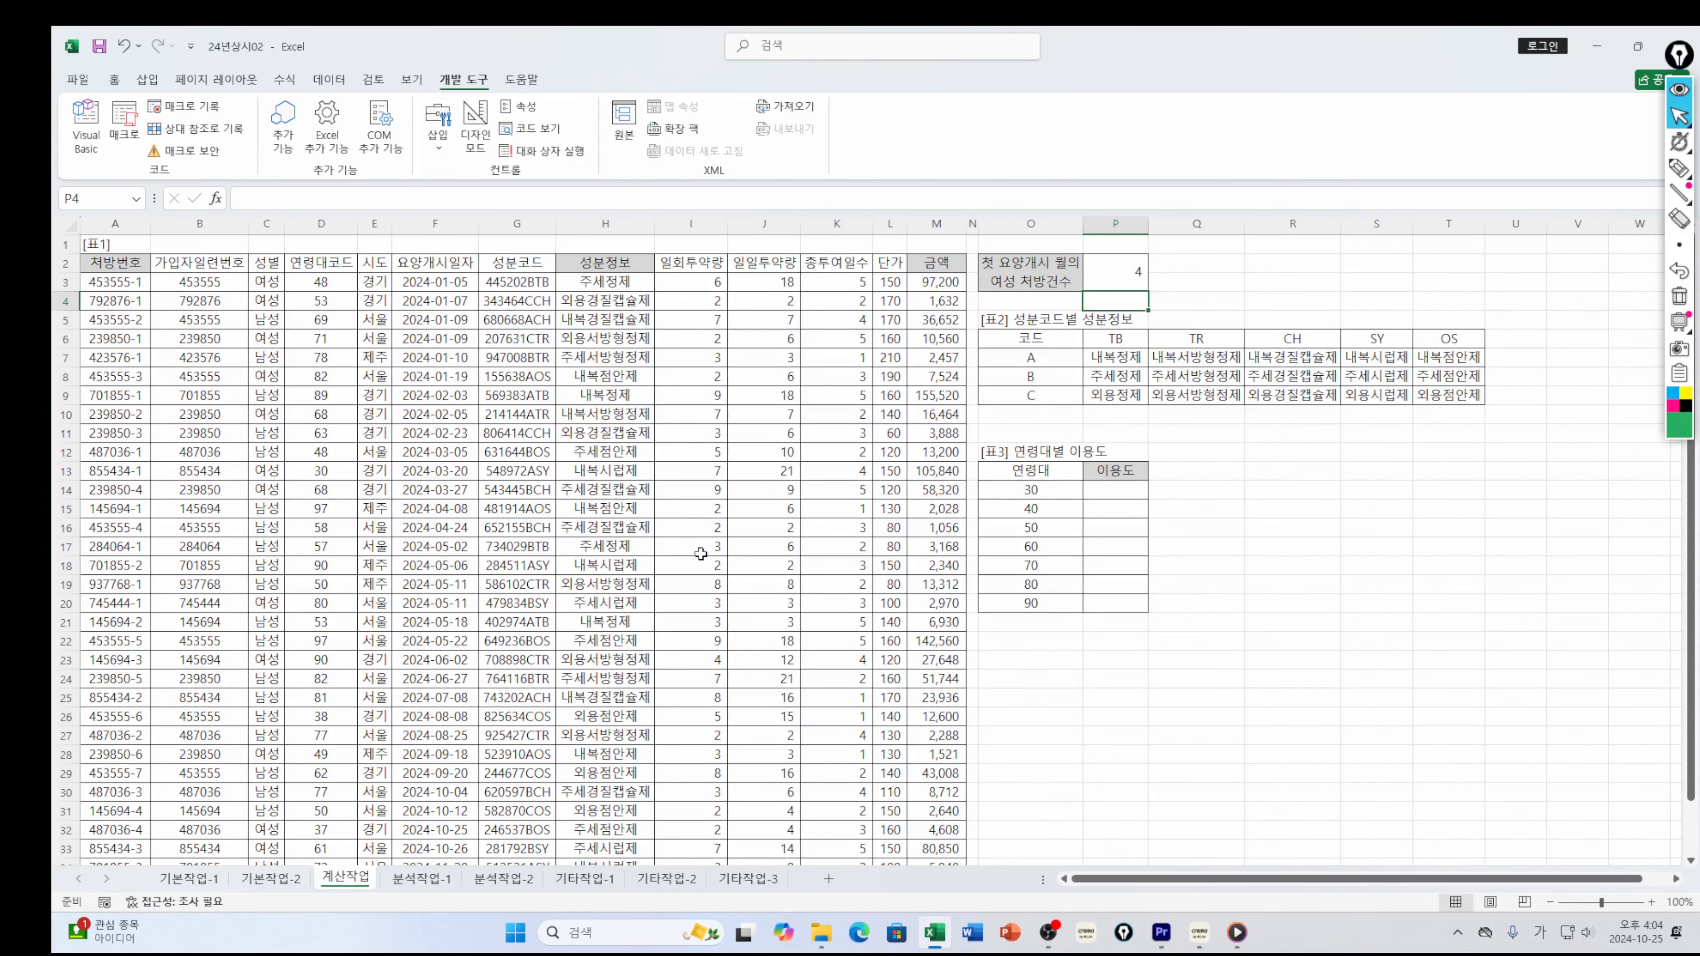
# Read question 4's 이용도 conditions and required functions in the e-book, and return to the Excel sheet
pyautogui.click(1113, 491)
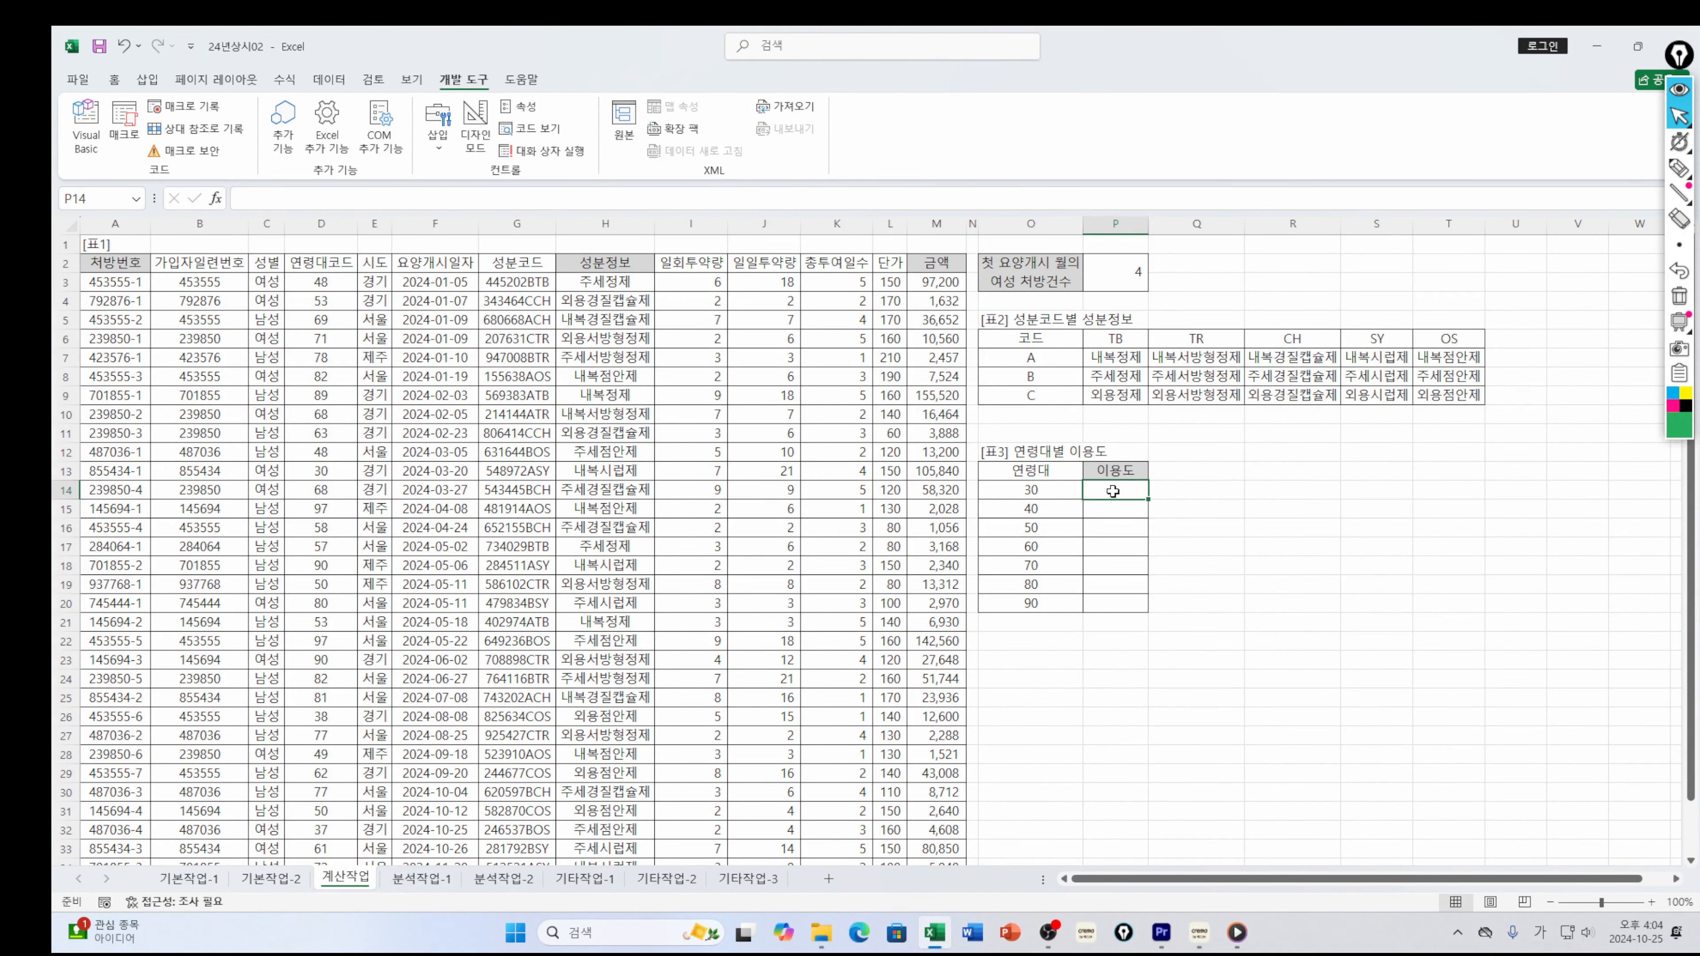
pyautogui.moveTo(1199, 933)
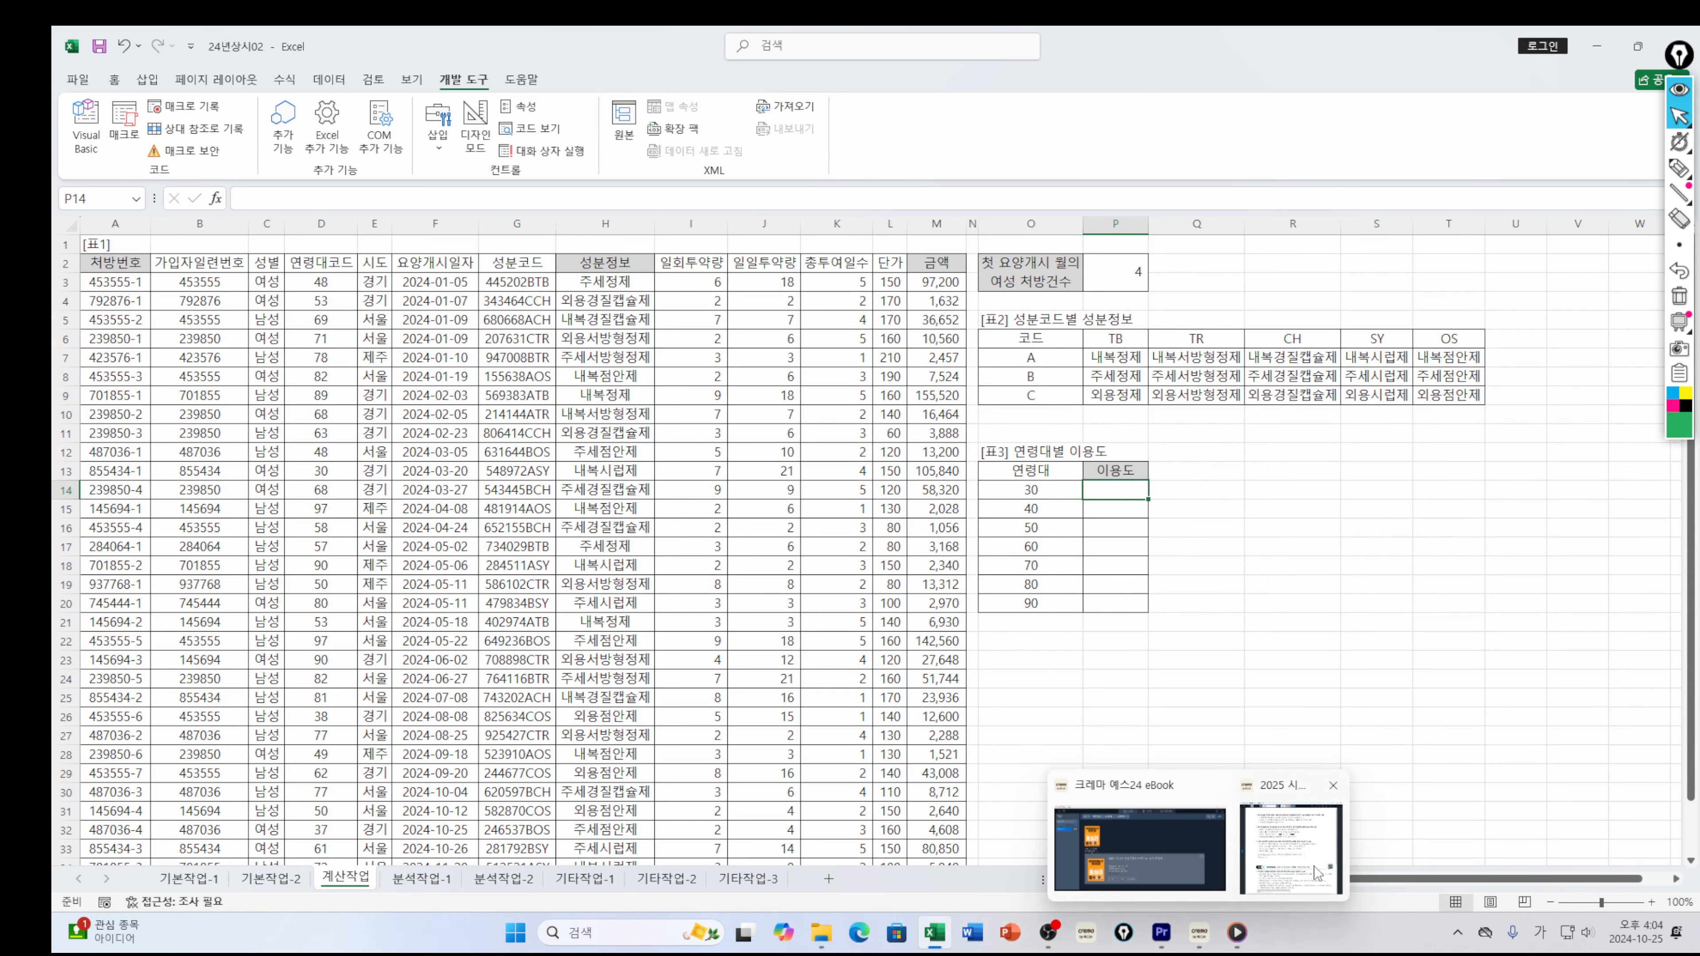
pyautogui.click(1275, 840)
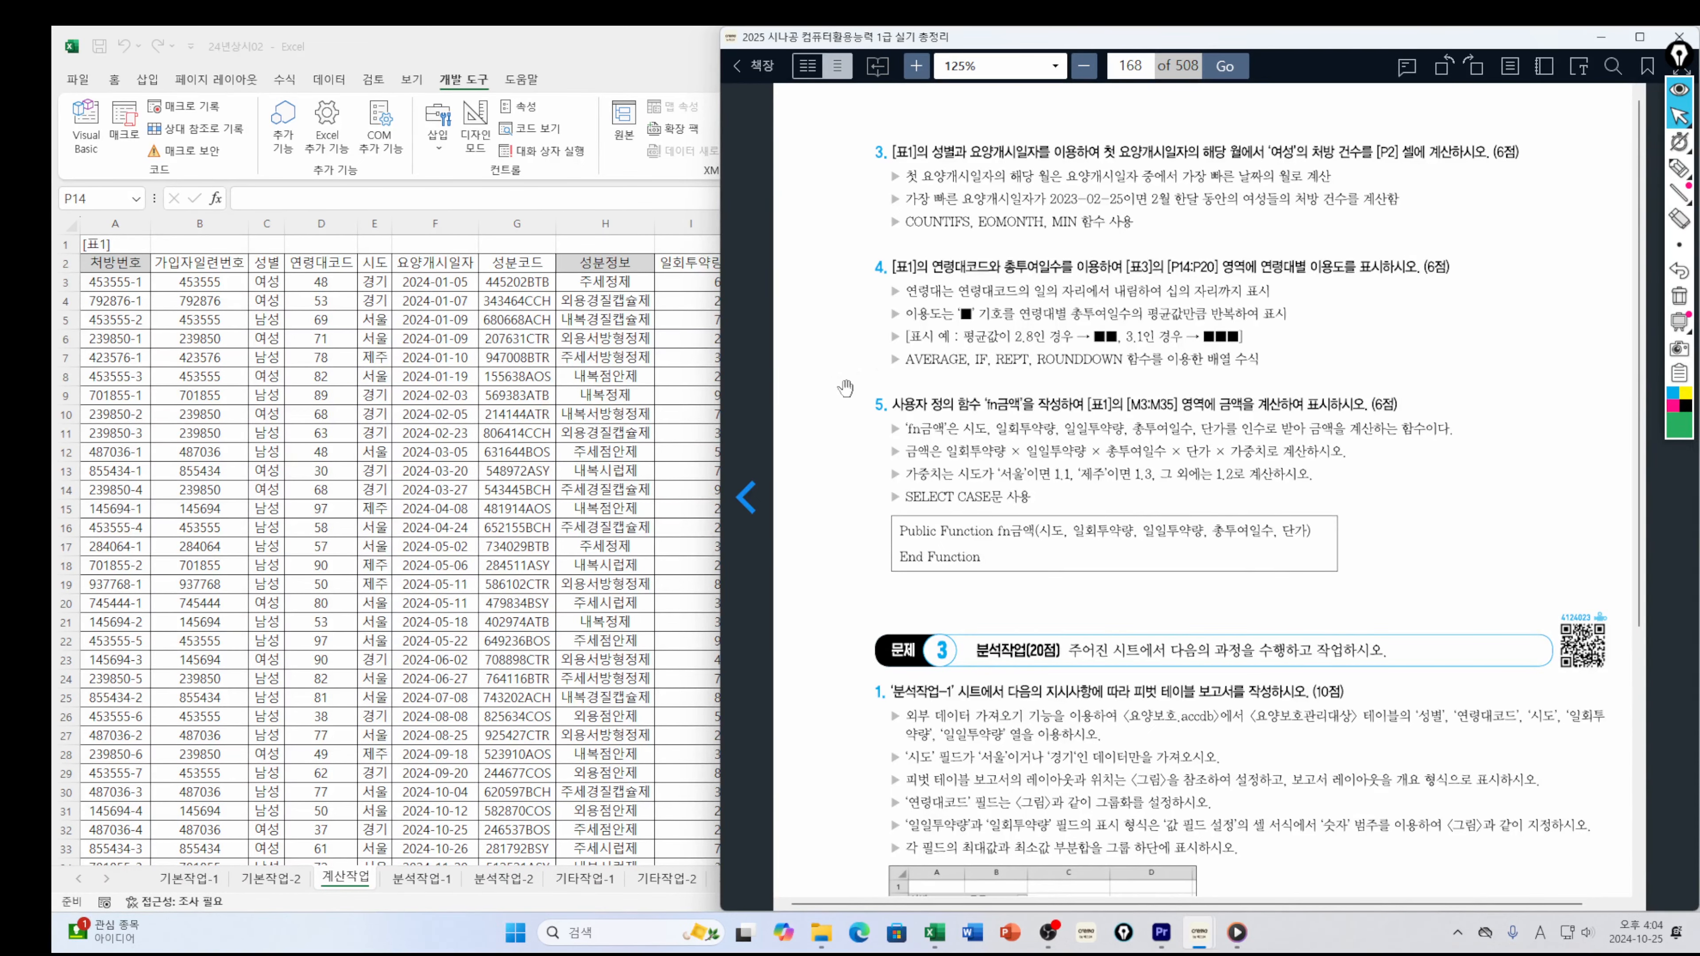
pyautogui.click(657, 403)
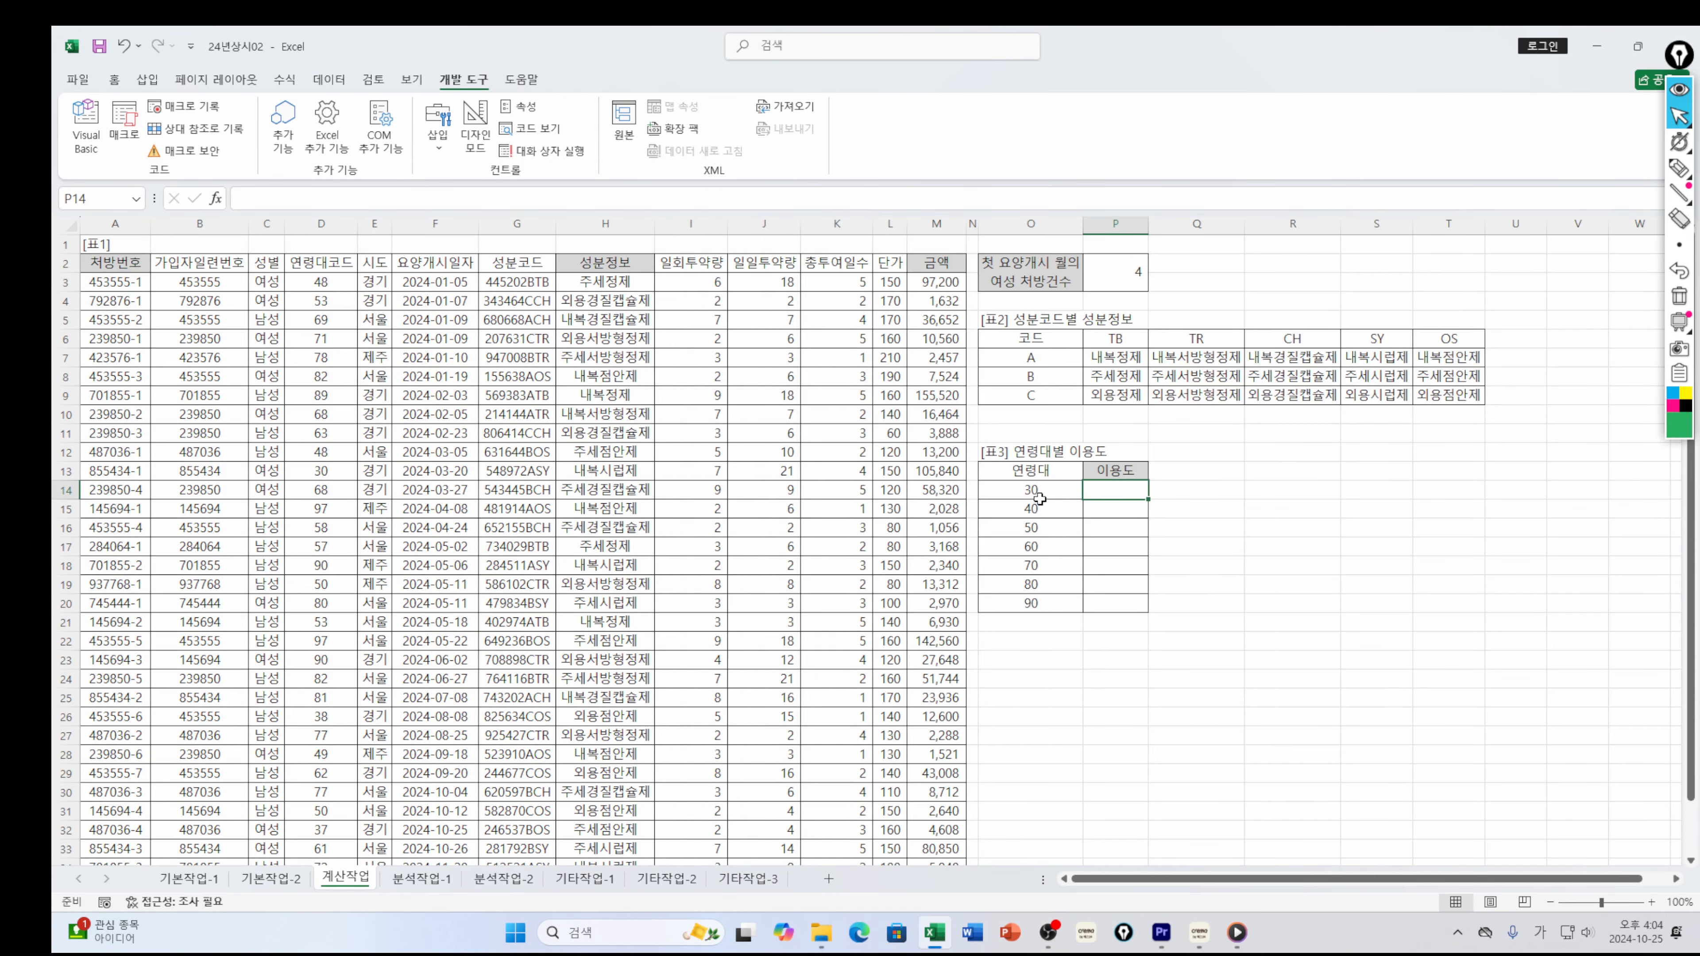
# Compare the 연령대 values in O14:O20 with the 연령대코드 values in column D
pyautogui.moveTo(1033, 493); pyautogui.dragTo(1037, 605)
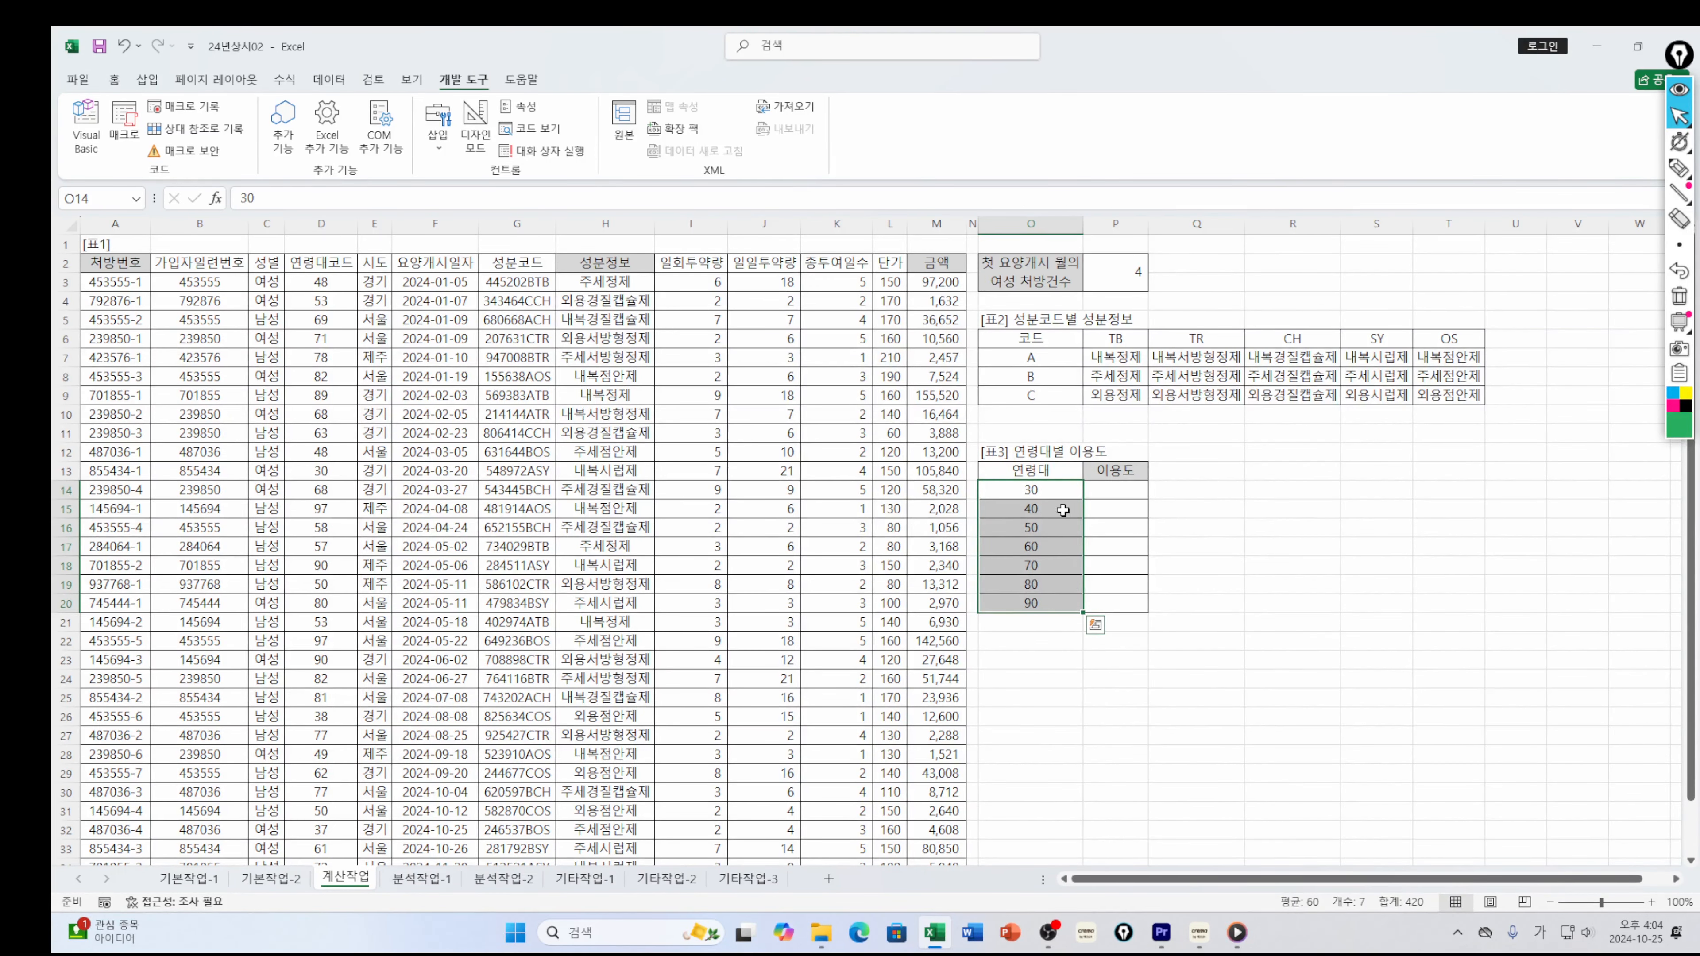
pyautogui.click(1058, 493)
pyautogui.click(318, 283)
pyautogui.moveTo(318, 283); pyautogui.dragTo(319, 623)
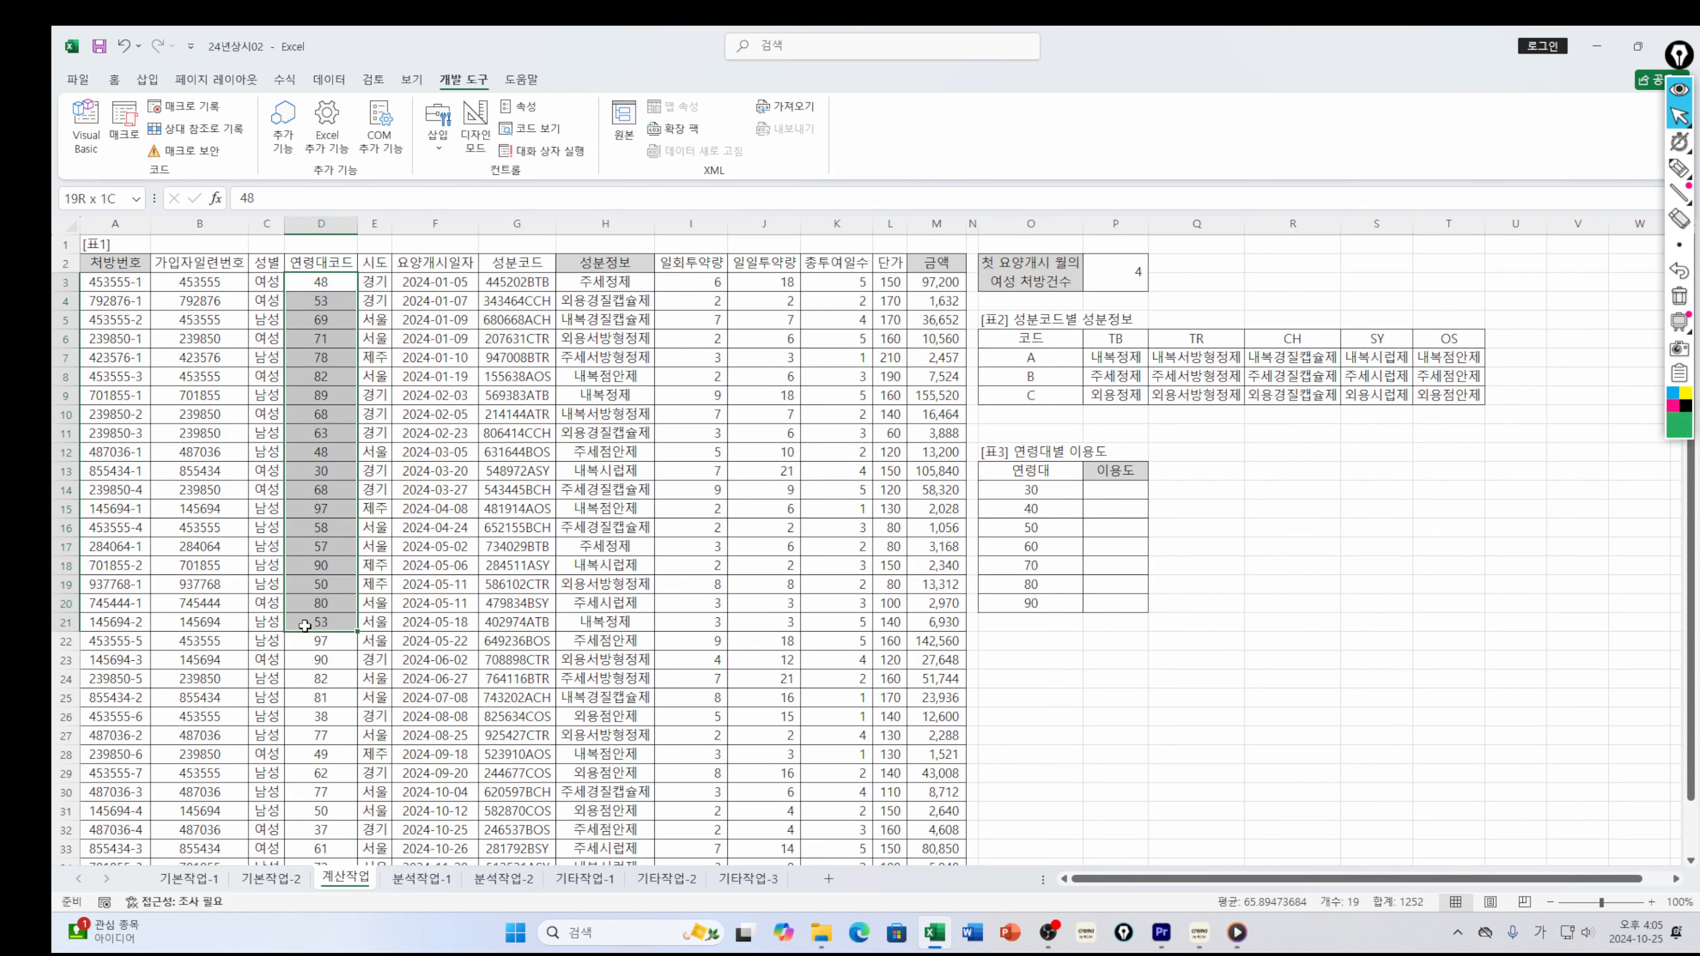
pyautogui.click(316, 288)
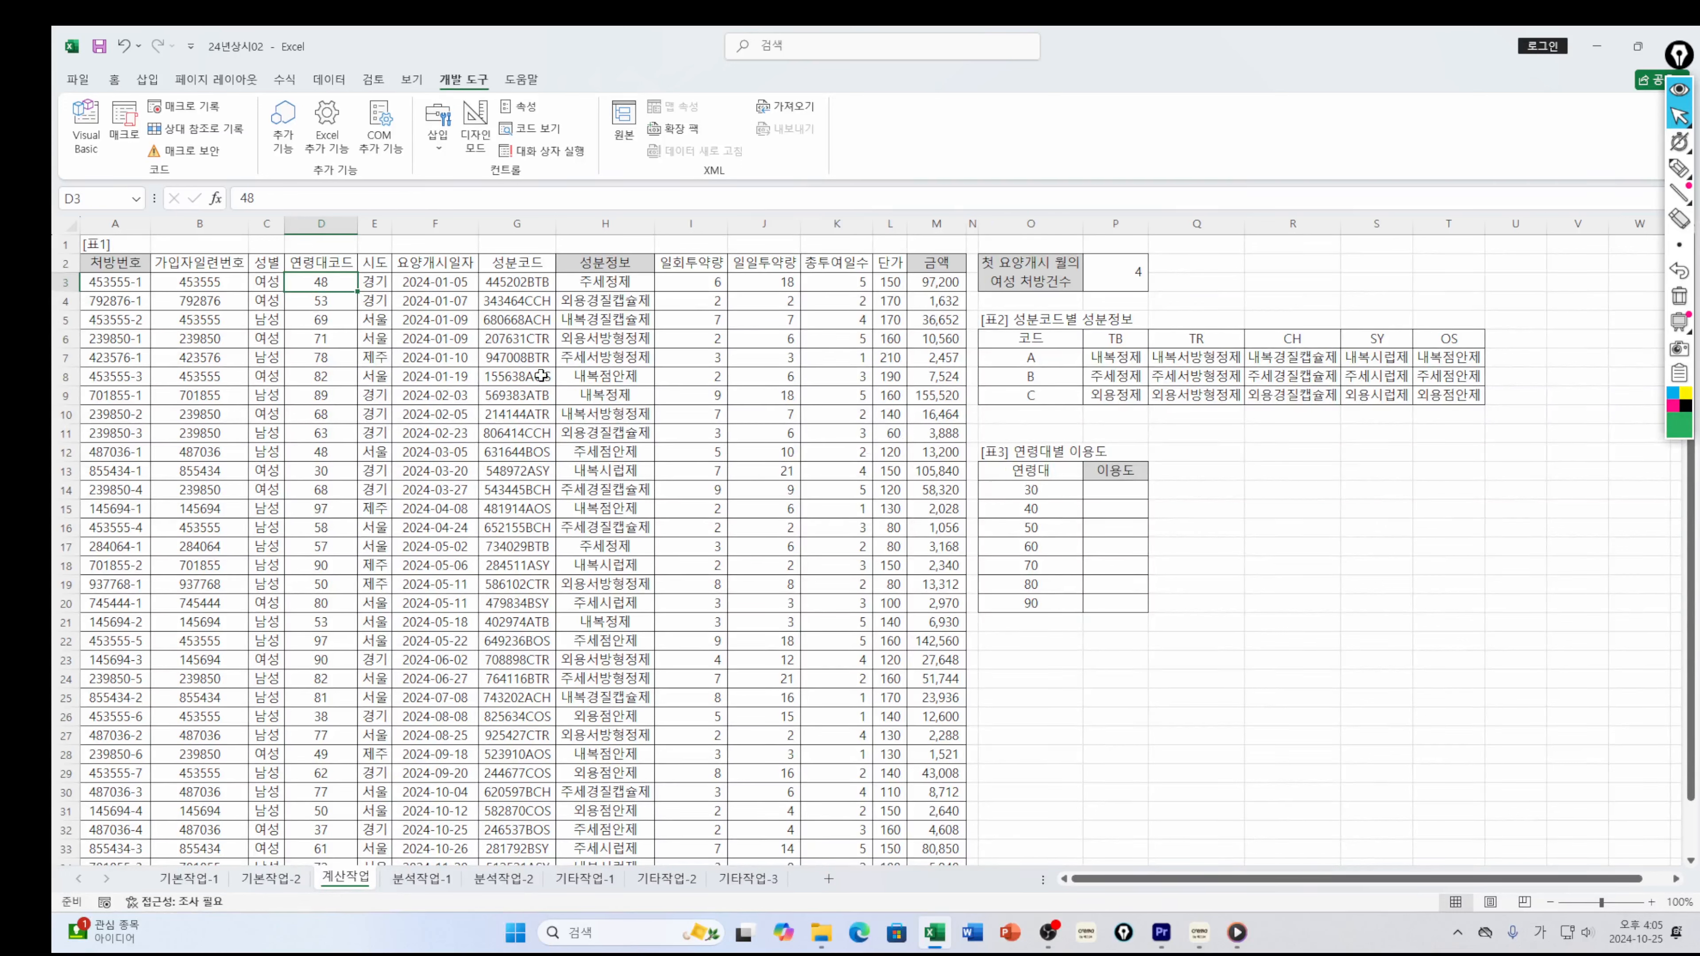
# Begin a REPT formula in P14, the first 이용도 cell of 표3
pyautogui.click(1107, 493)
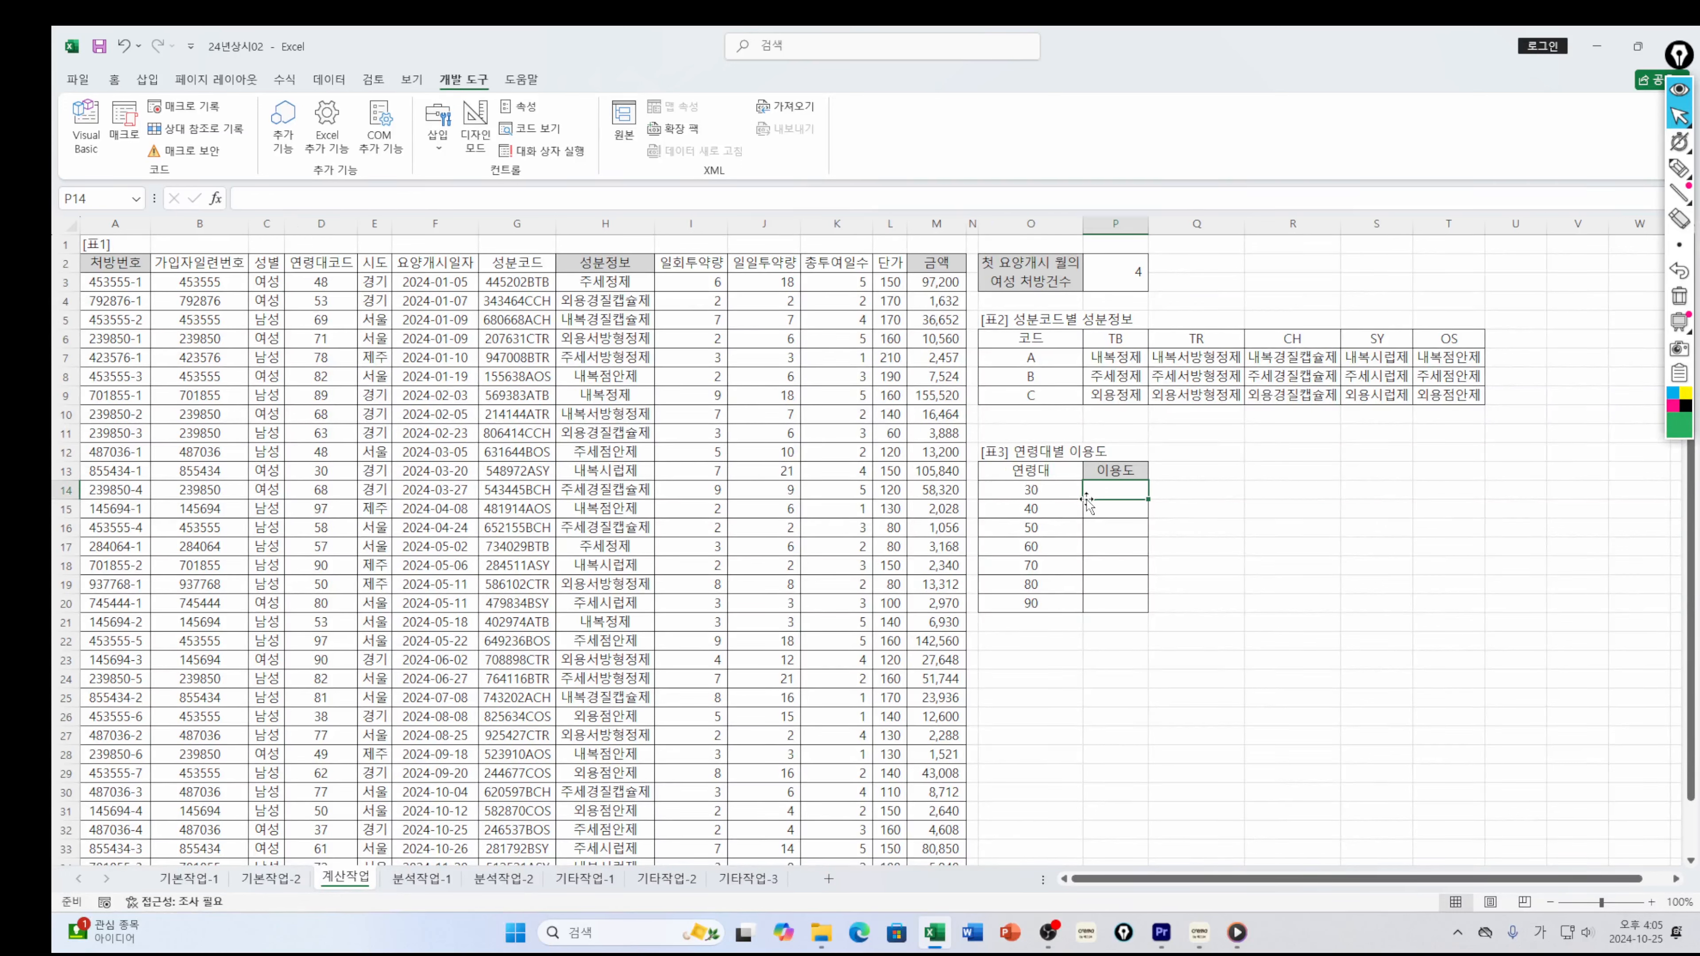
pyautogui.write('=ㄱ')
pyautogui.press('BackSpace')
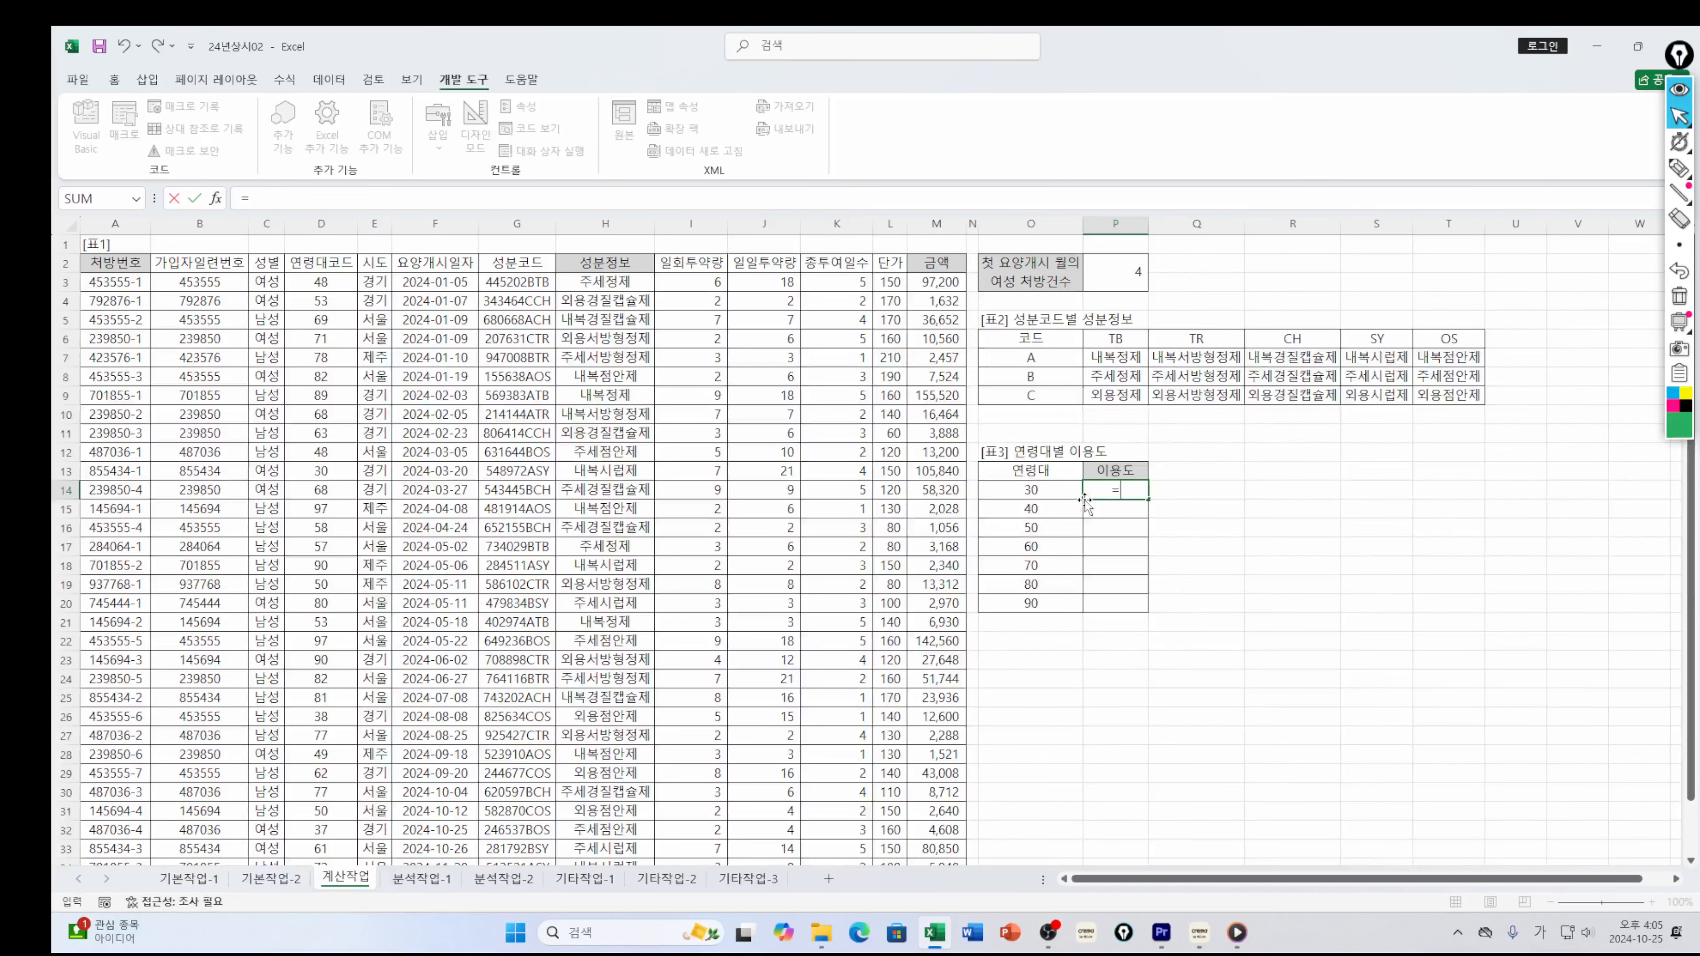
pyautogui.press('Hangul')
pyautogui.write('re')
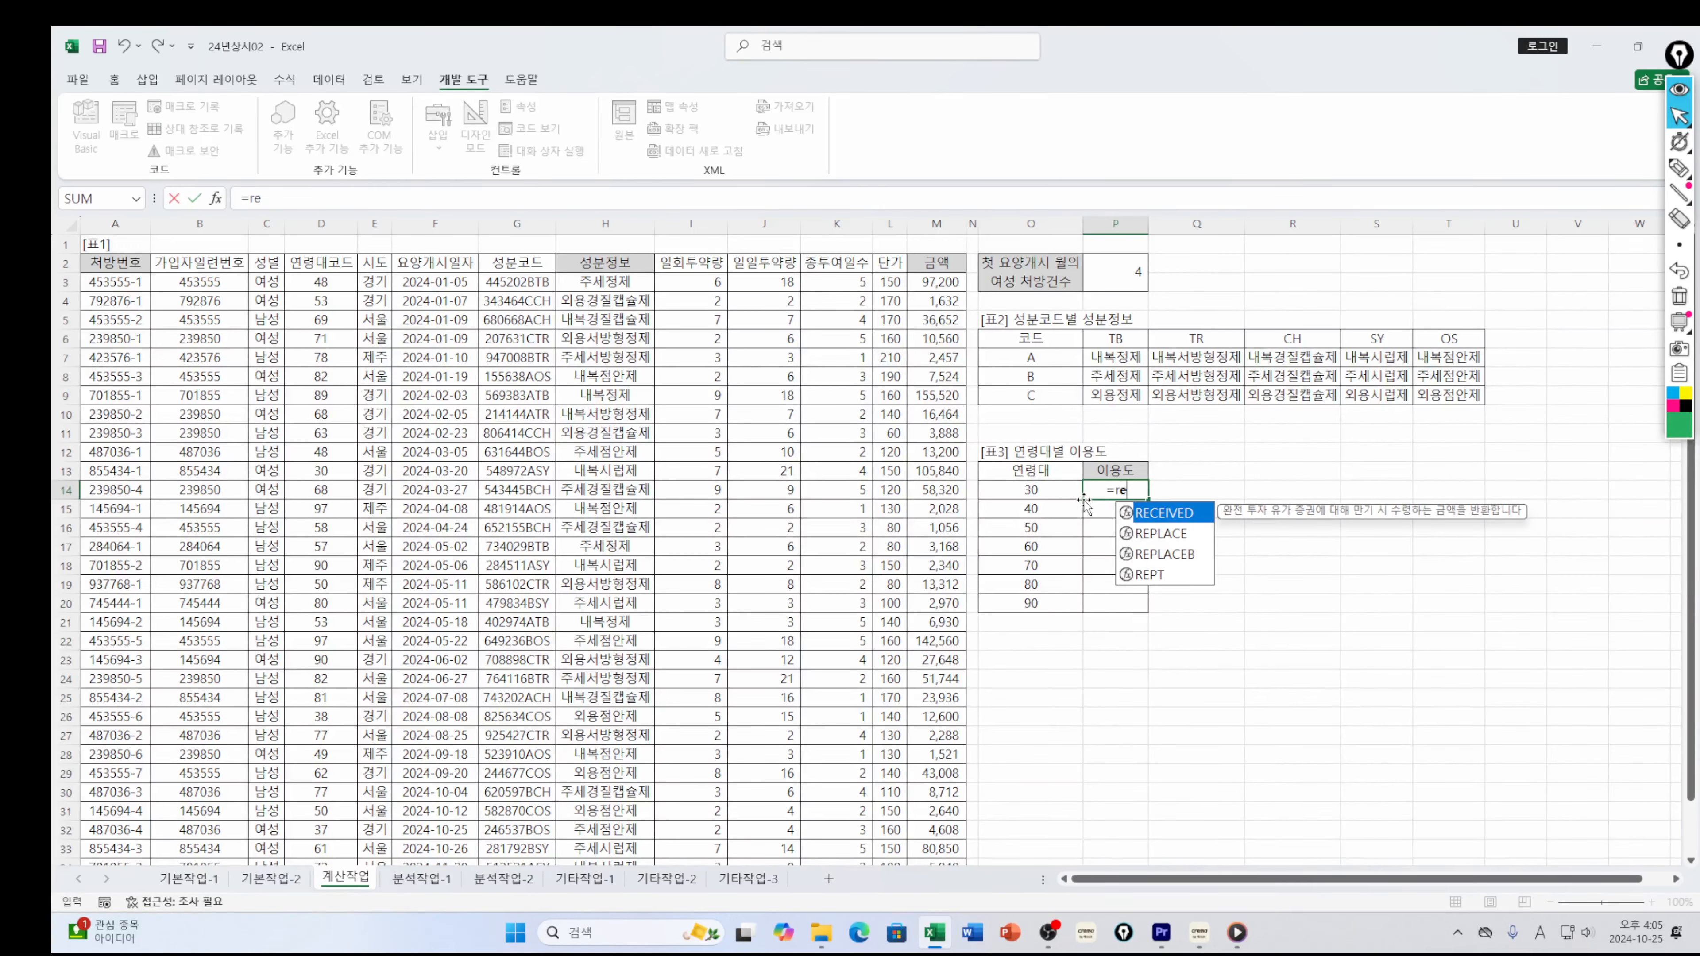
pyautogui.press('Down')
pyautogui.press('Down')
pyautogui.press('Down')
pyautogui.press('Tab')
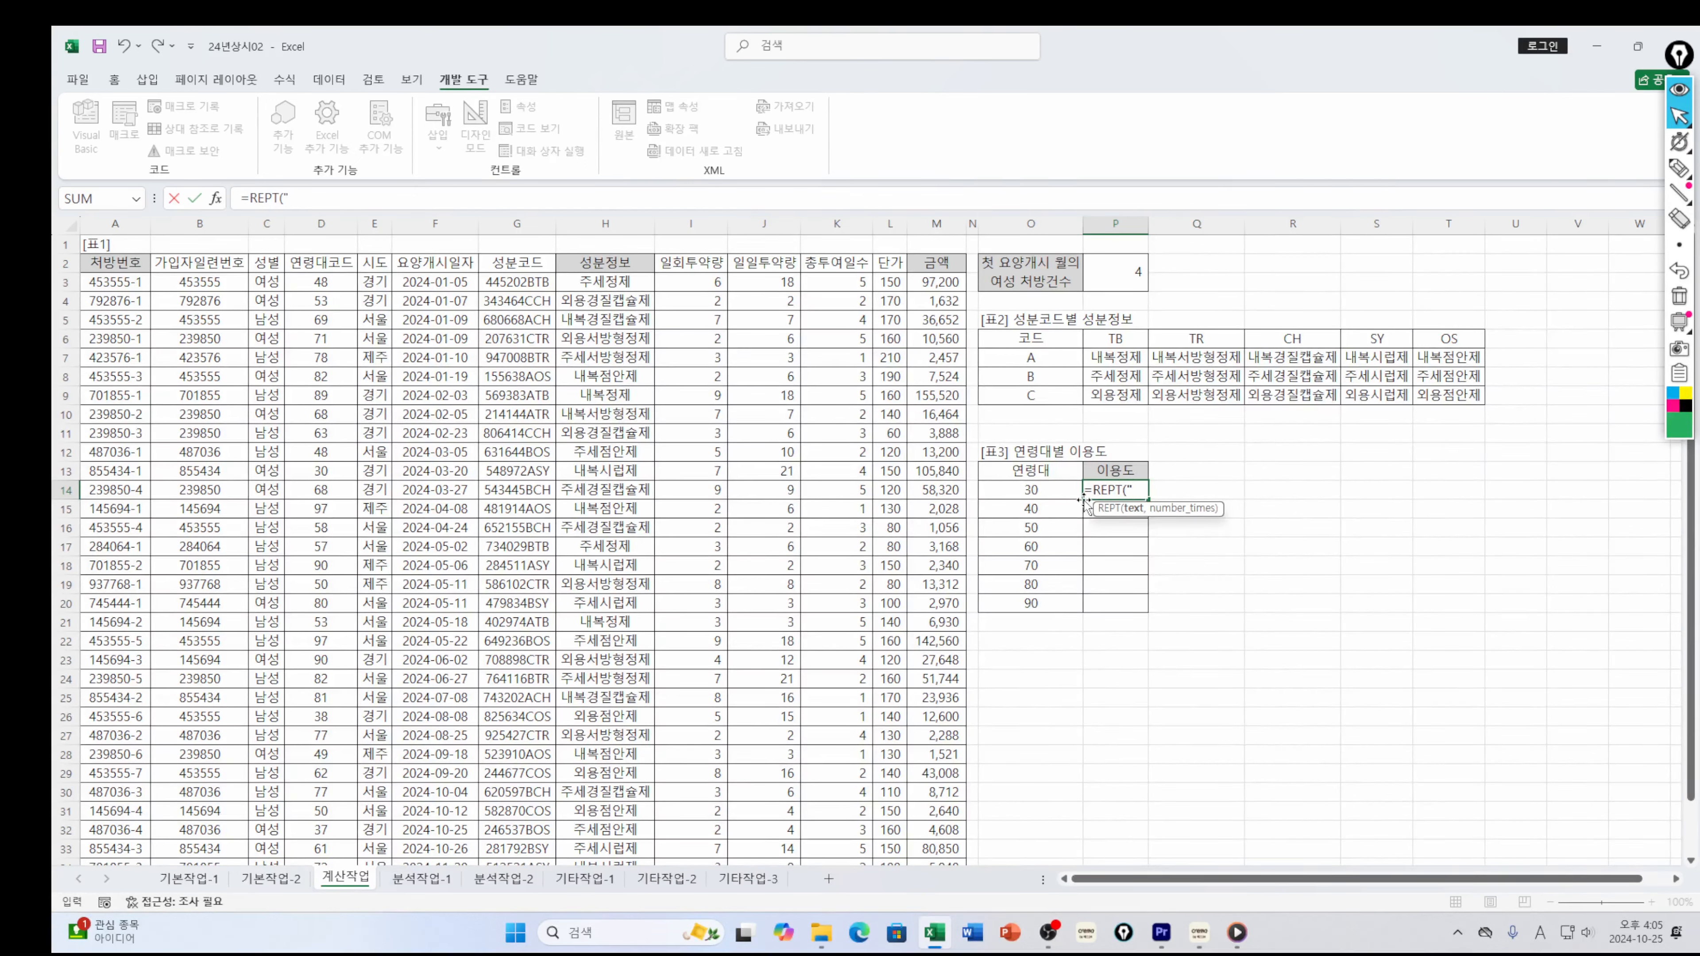
# Enter the special character "■" as REPT's text argument and move on to the repeat count
pyautogui.press('Hangul')
pyautogui.write('ㅁ')
pyautogui.press('Hangul_Hanja')
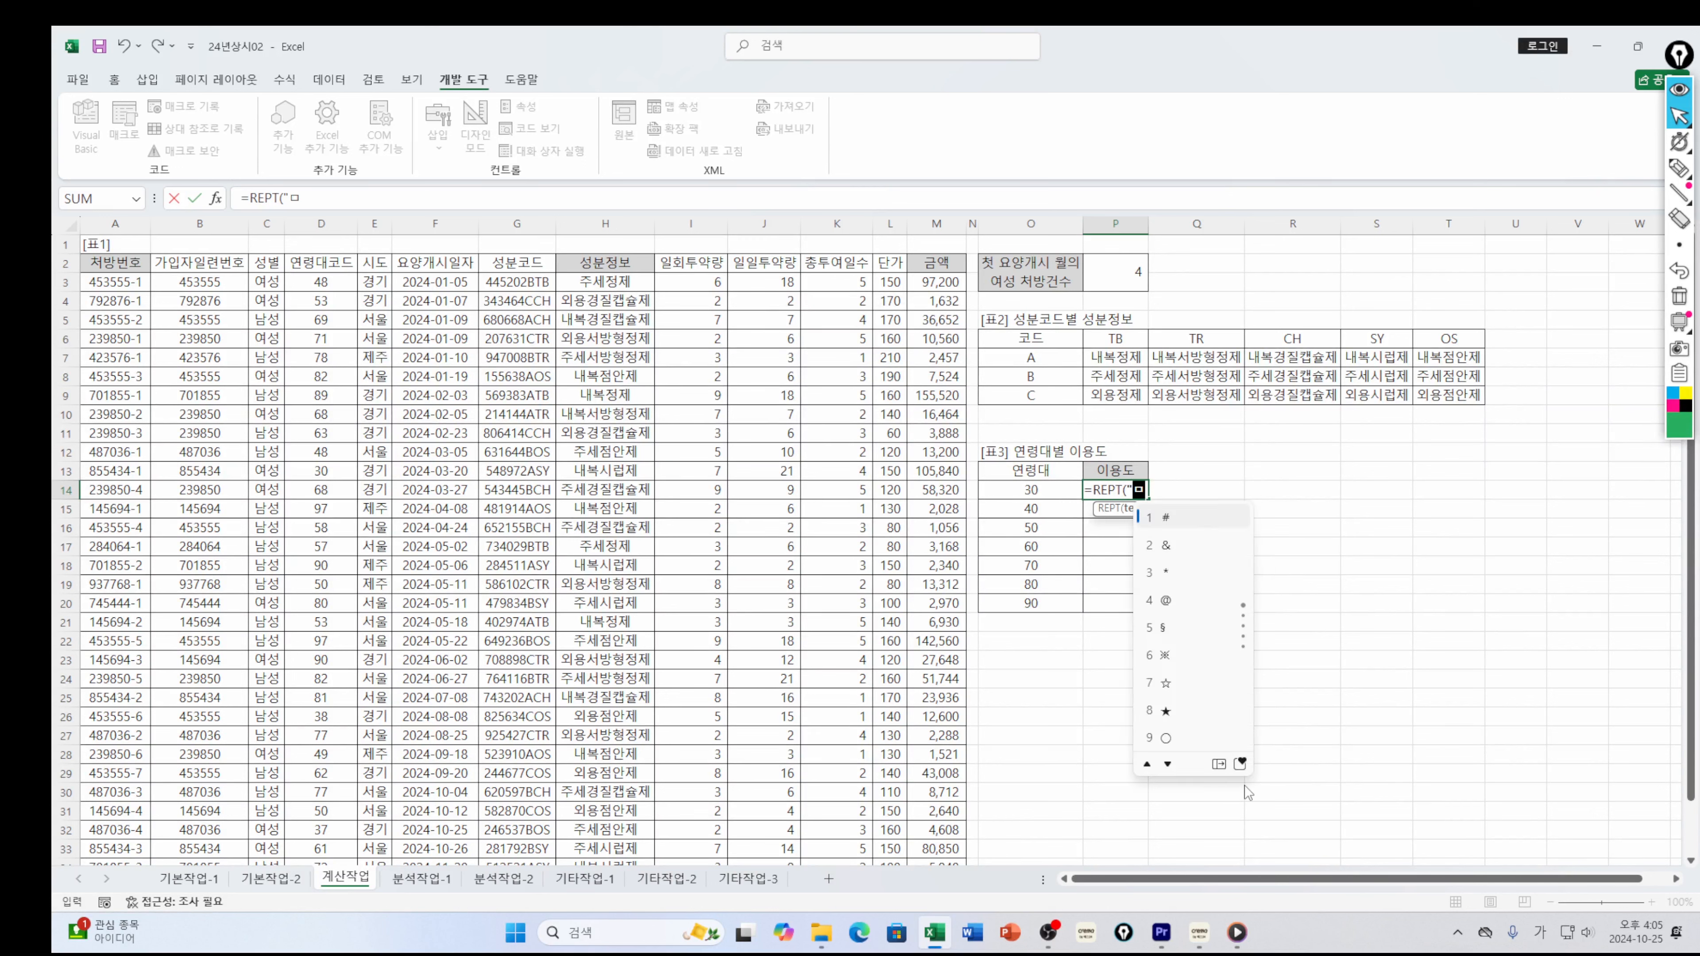
pyautogui.click(1225, 767)
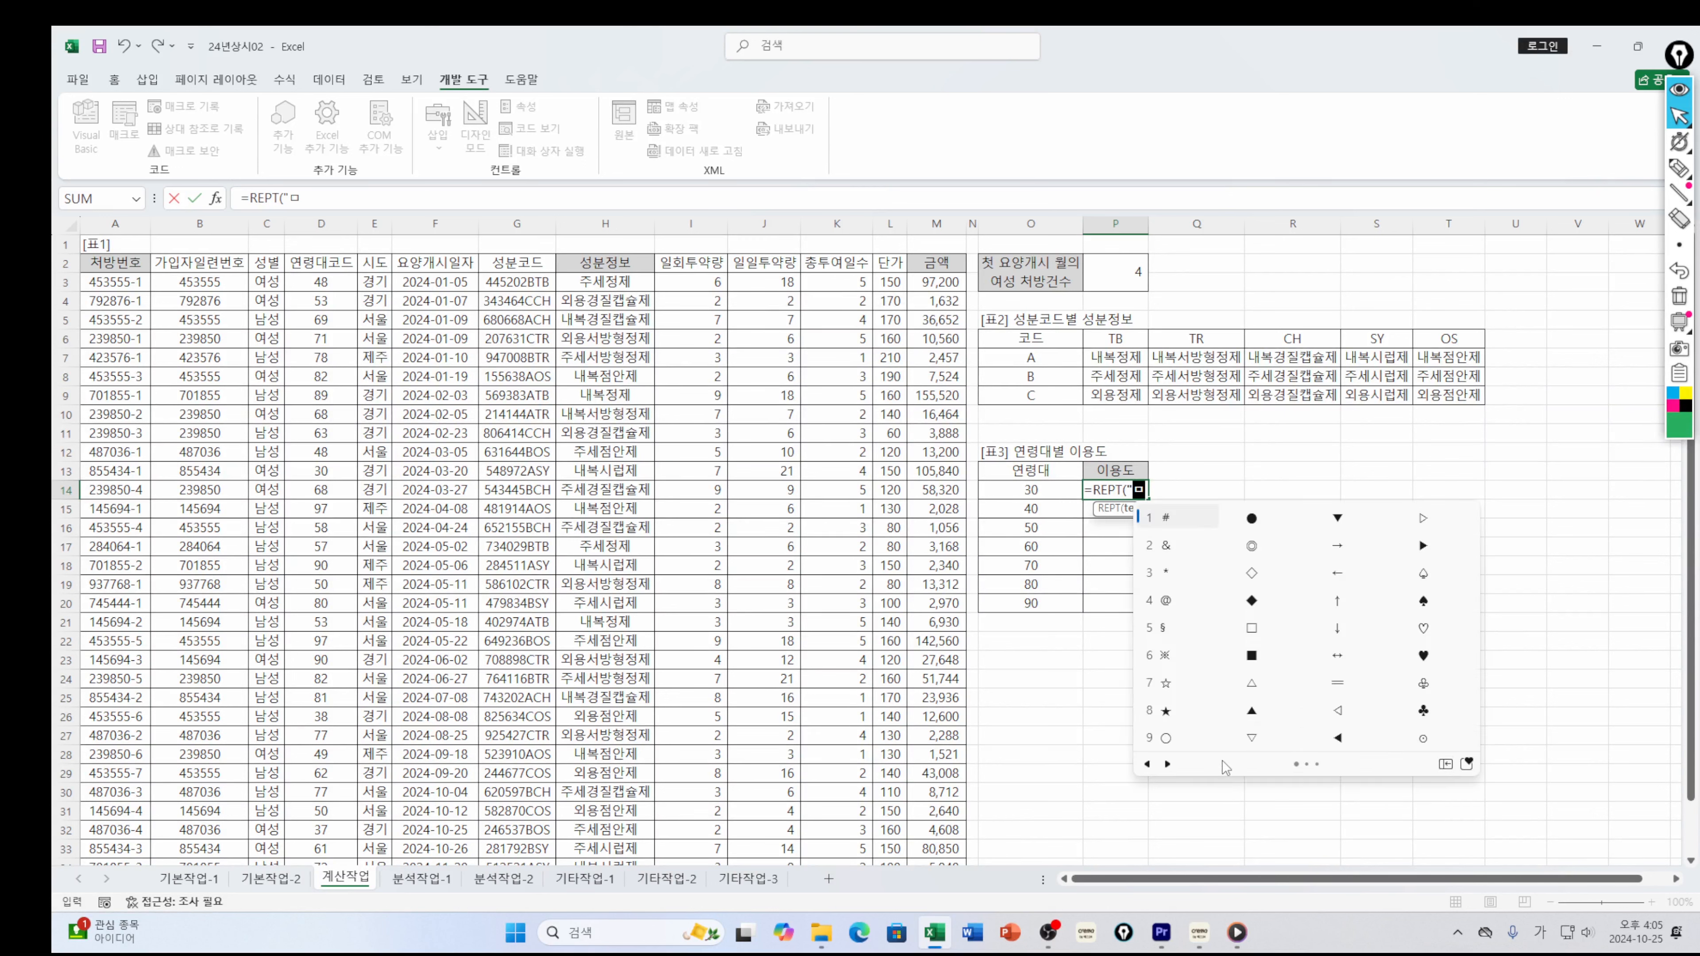
pyautogui.click(1249, 655)
pyautogui.write('",')
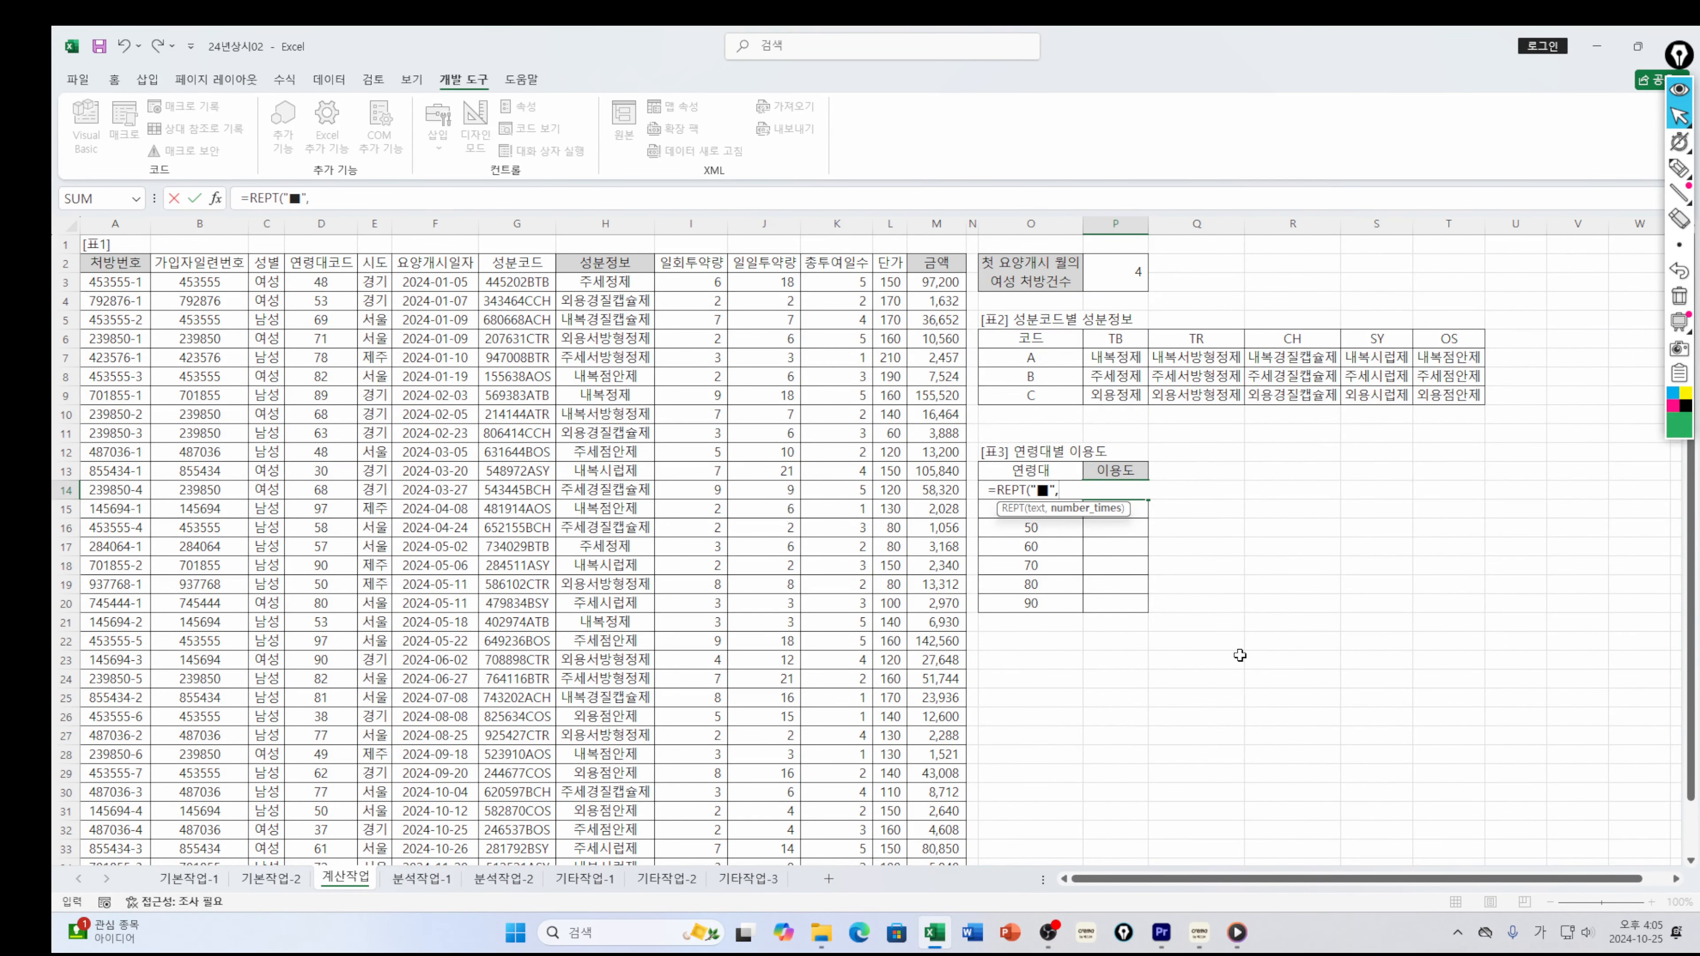
# Nest an AVERAGE function containing an IF function as REPT's number_times argument
pyautogui.write('a')
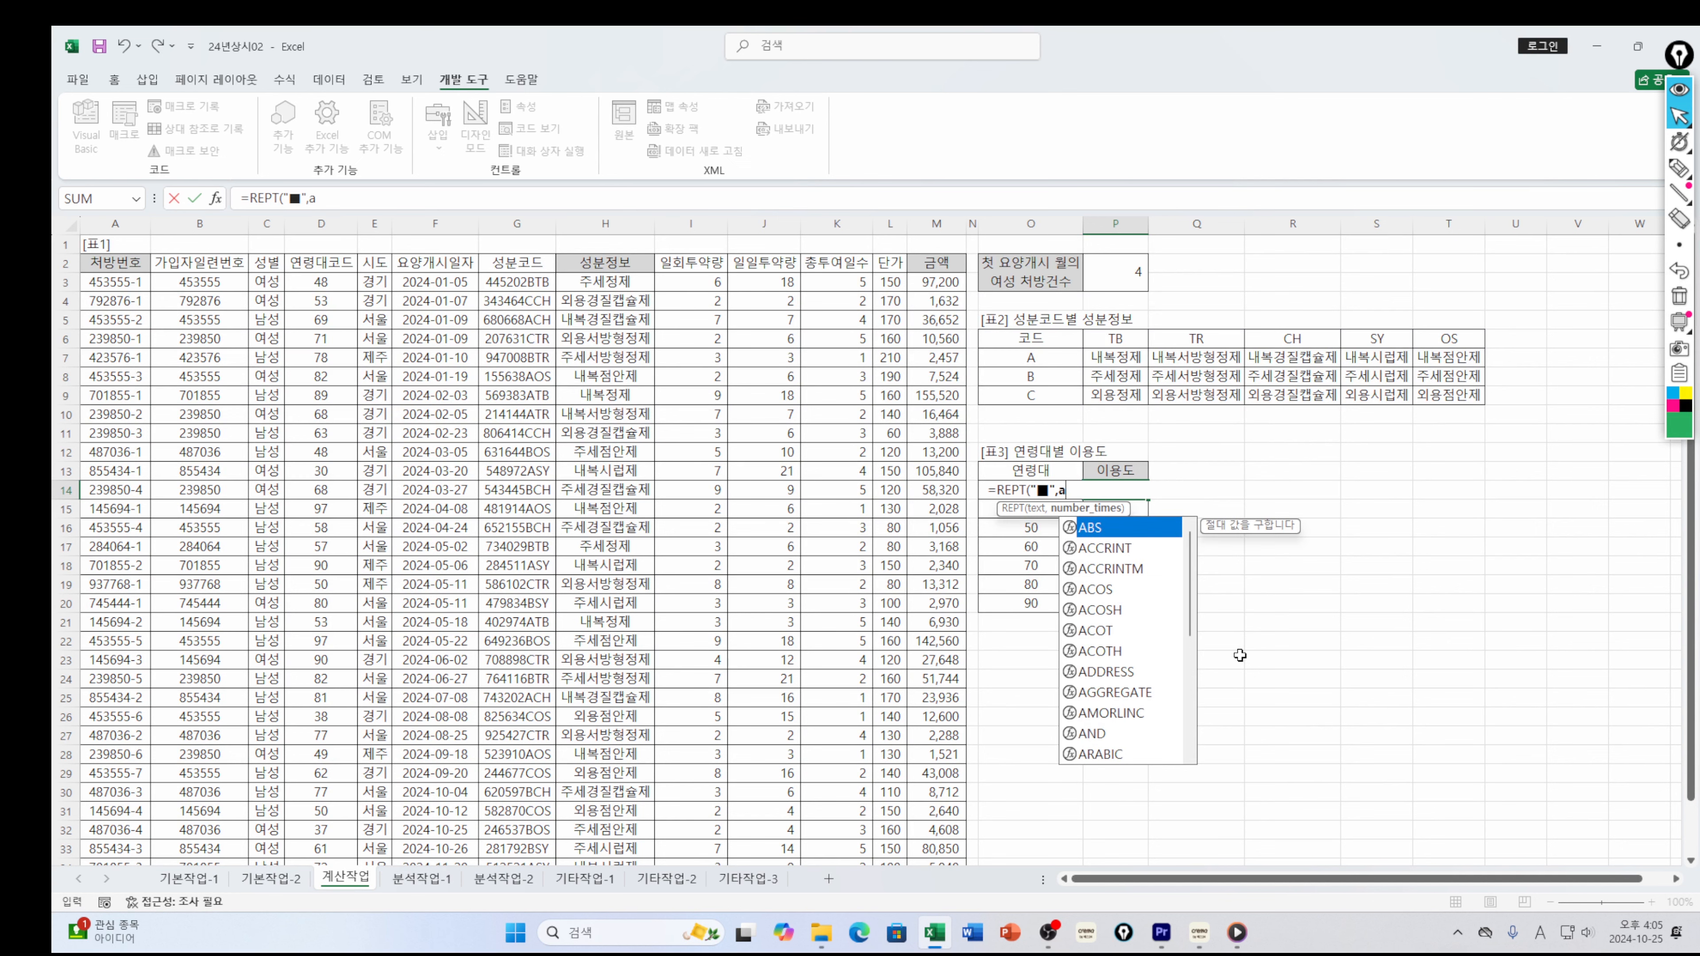
pyautogui.write('v')
pyautogui.doubleClick(1122, 546)
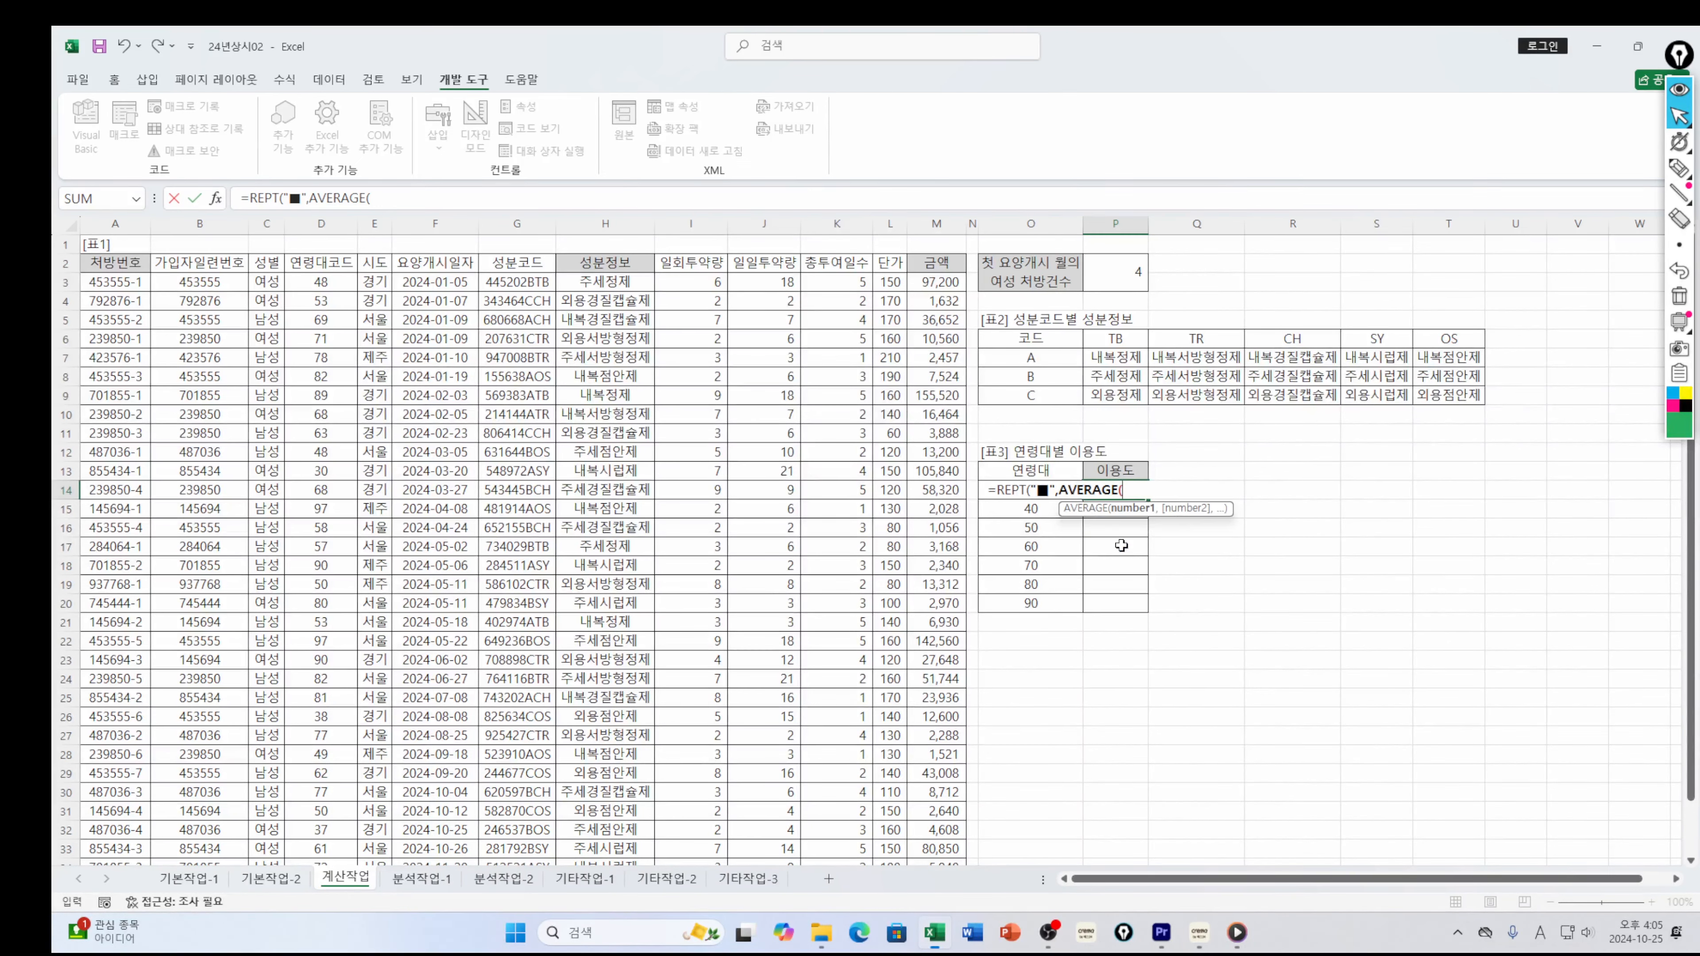
pyautogui.write('if')
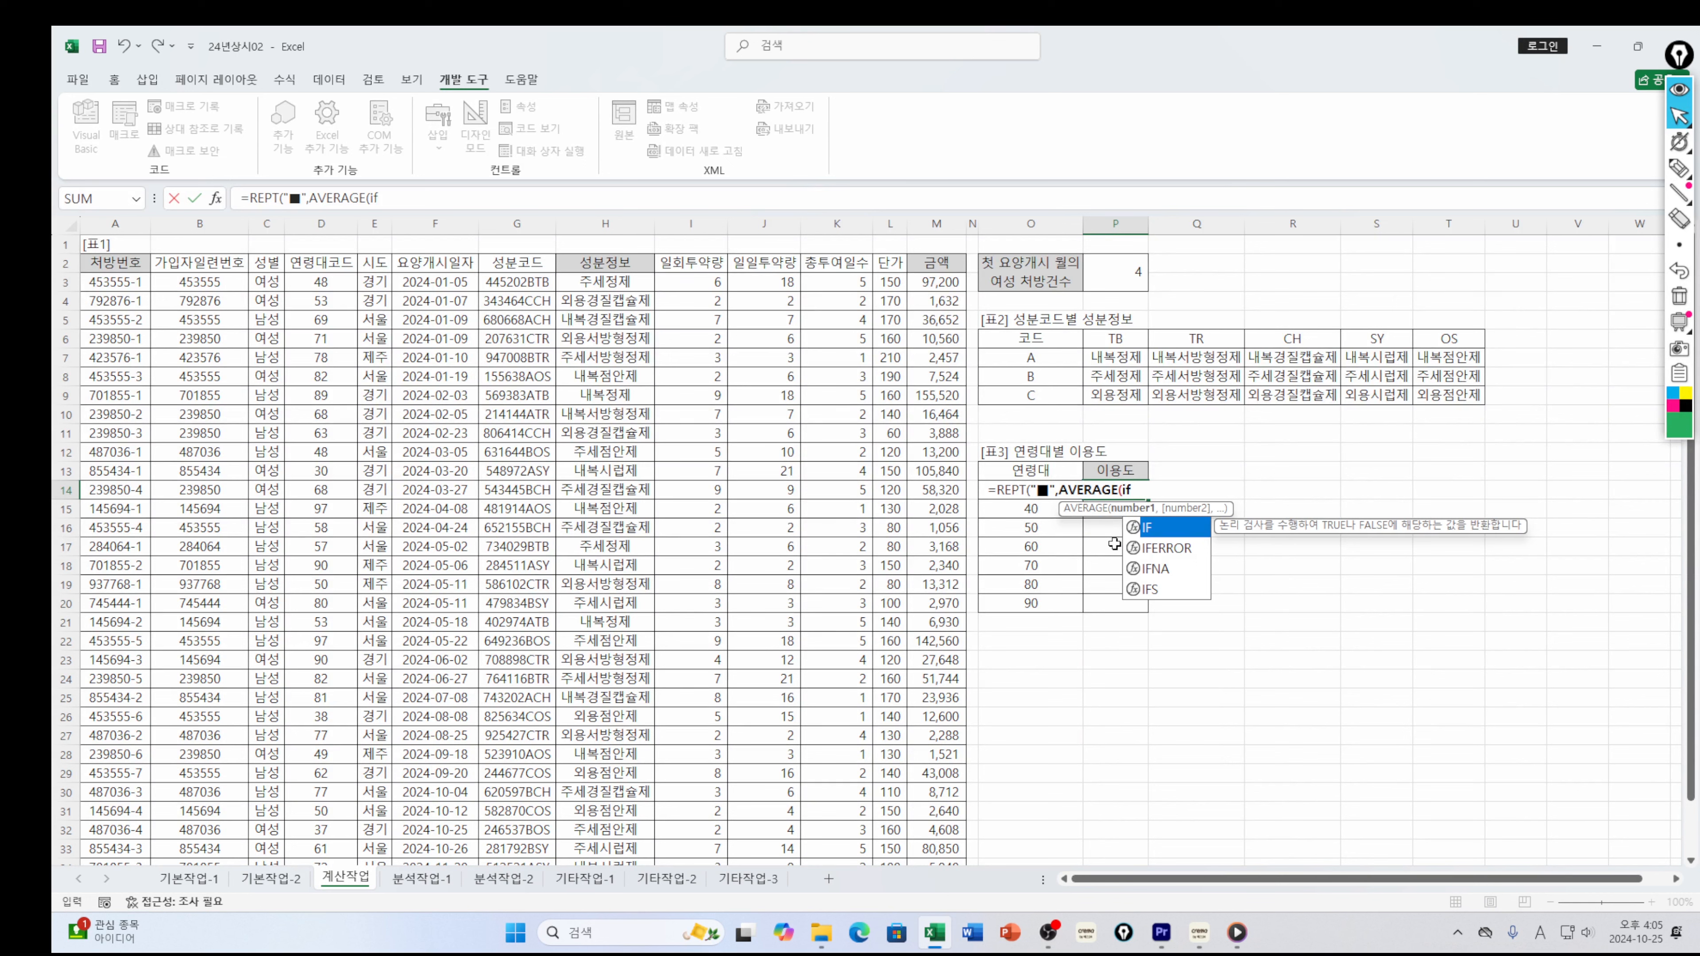
pyautogui.press('Tab')
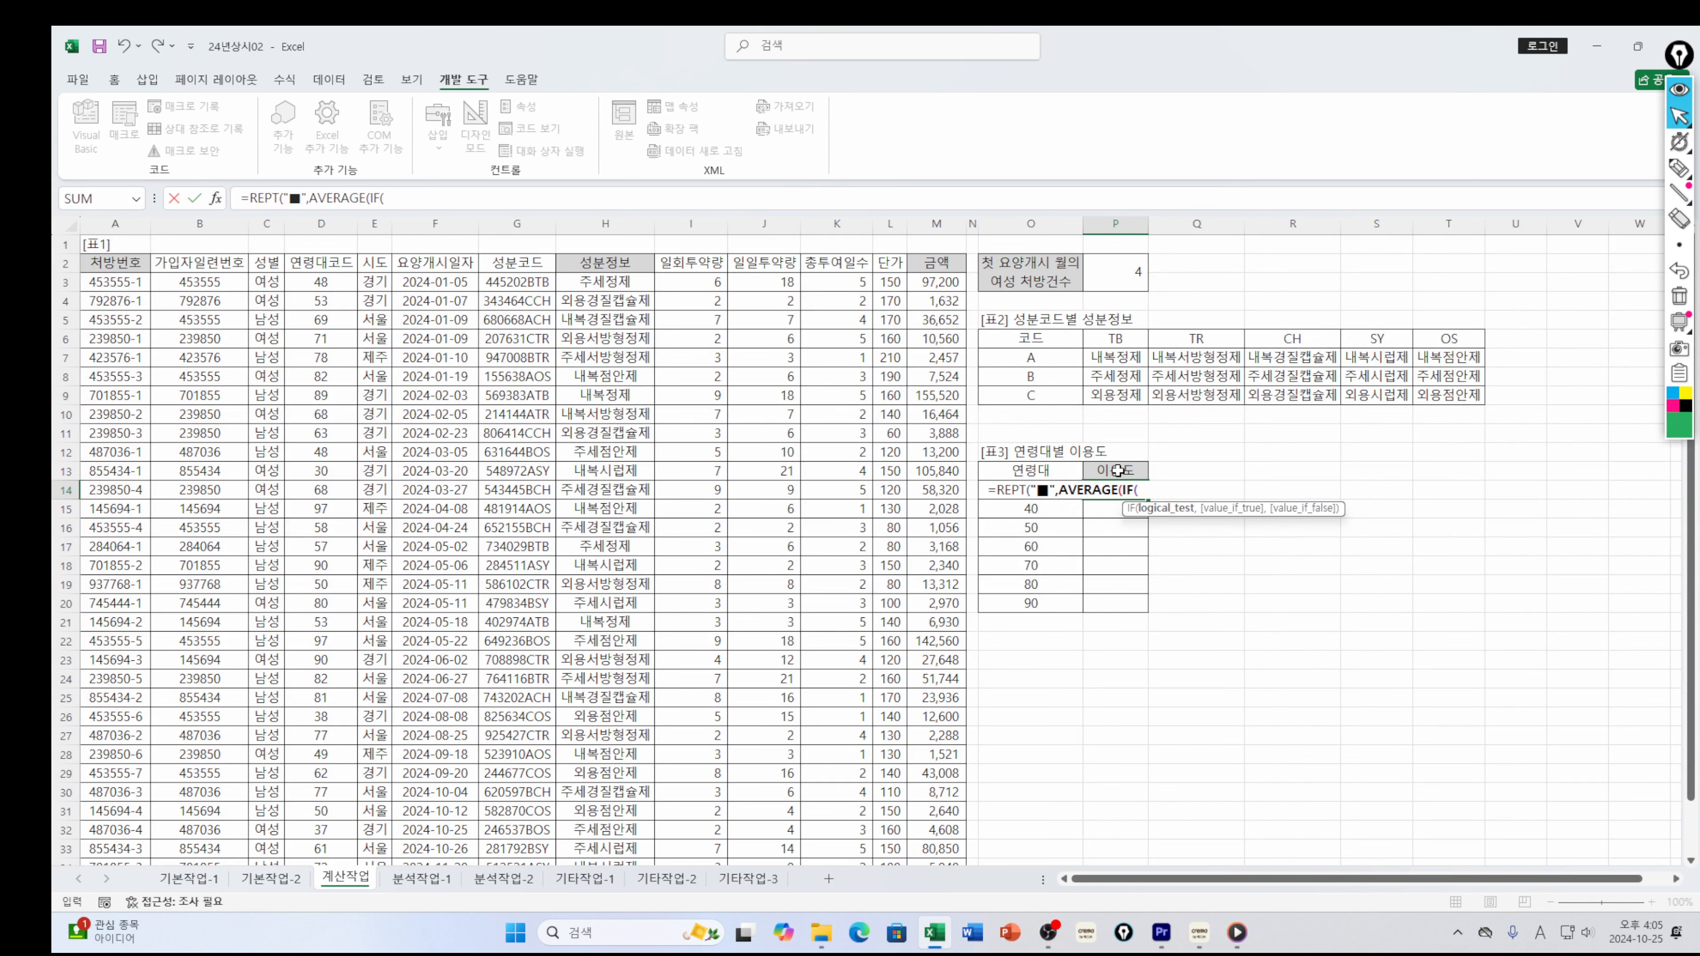
# Start the IF condition with a parenthesised ROUNDDOWN of the 연령대코드 range $D$3:$D$35 using -1 digits
pyautogui.write('()')
pyautogui.write('rou')
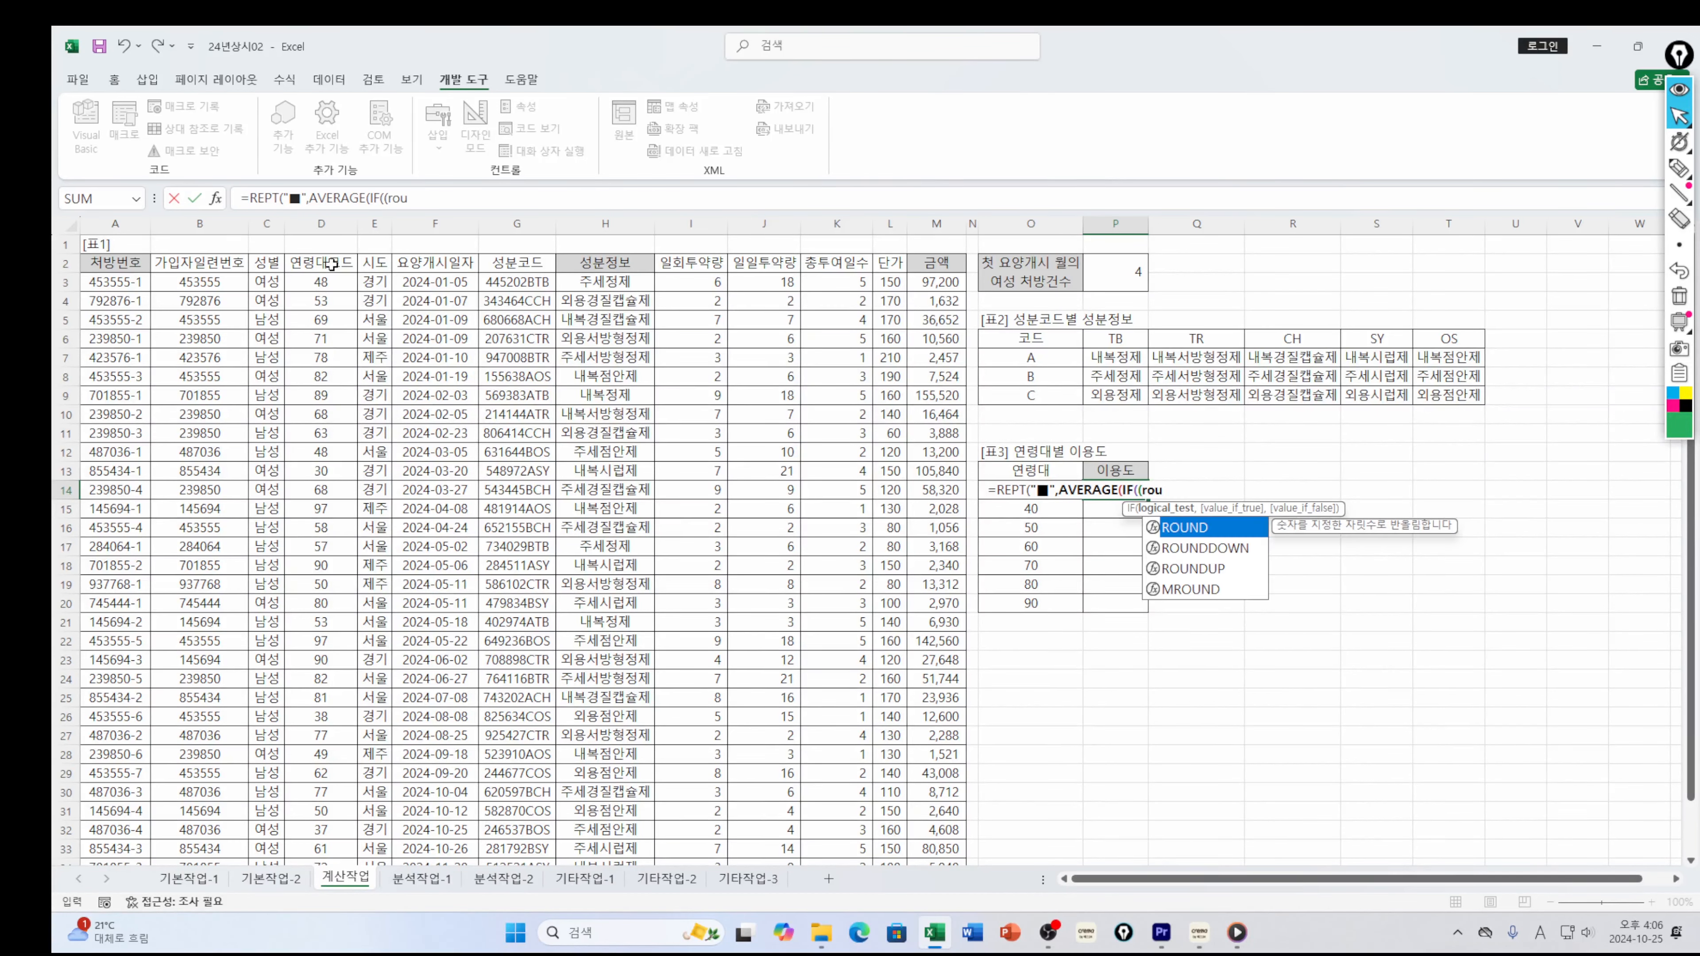
pyautogui.press('Down')
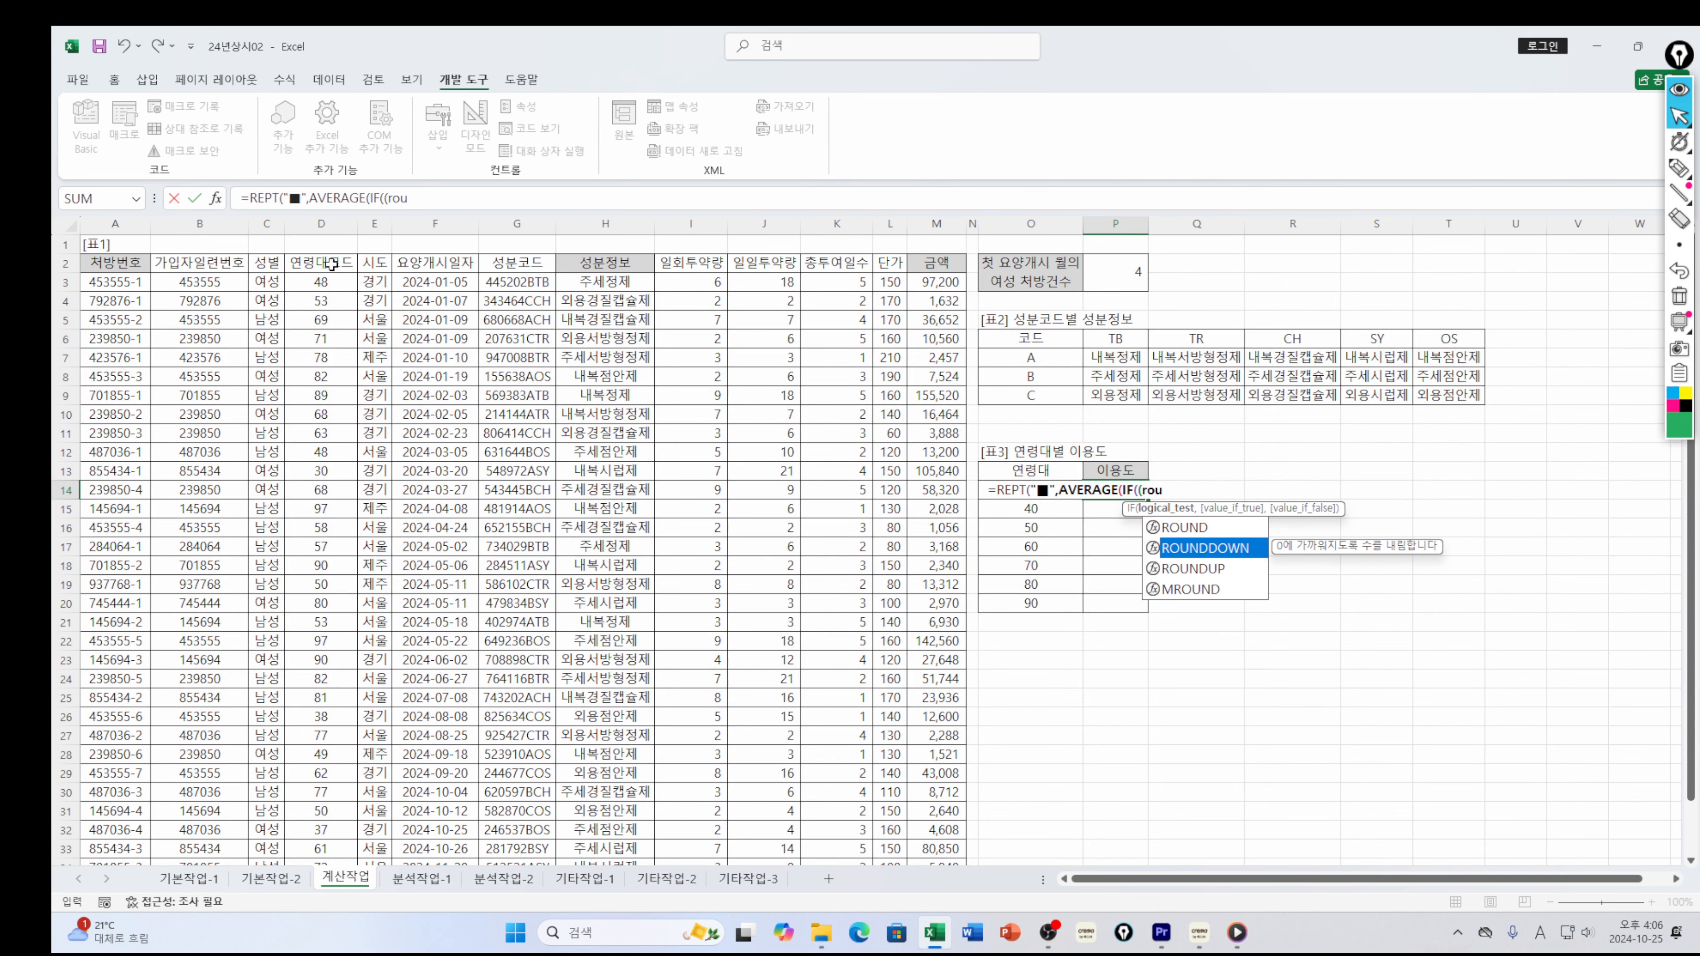
pyautogui.press('Tab')
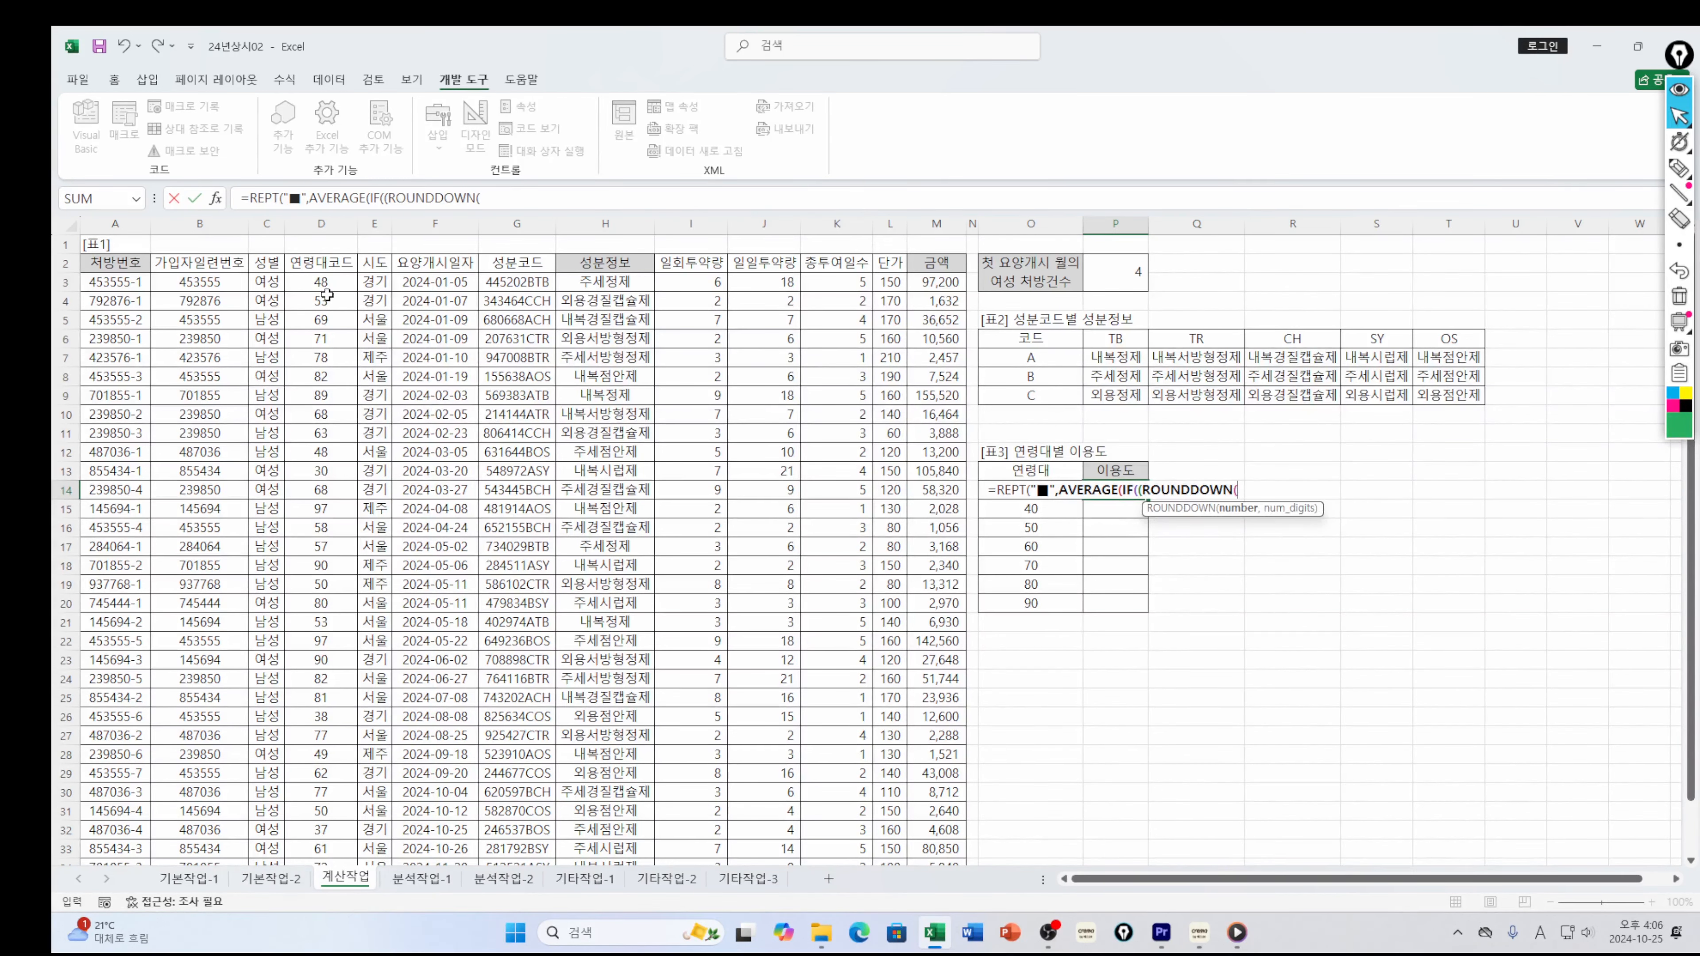
pyautogui.click(327, 282)
pyautogui.hotkey('ctrl', 'shift', 'Down')
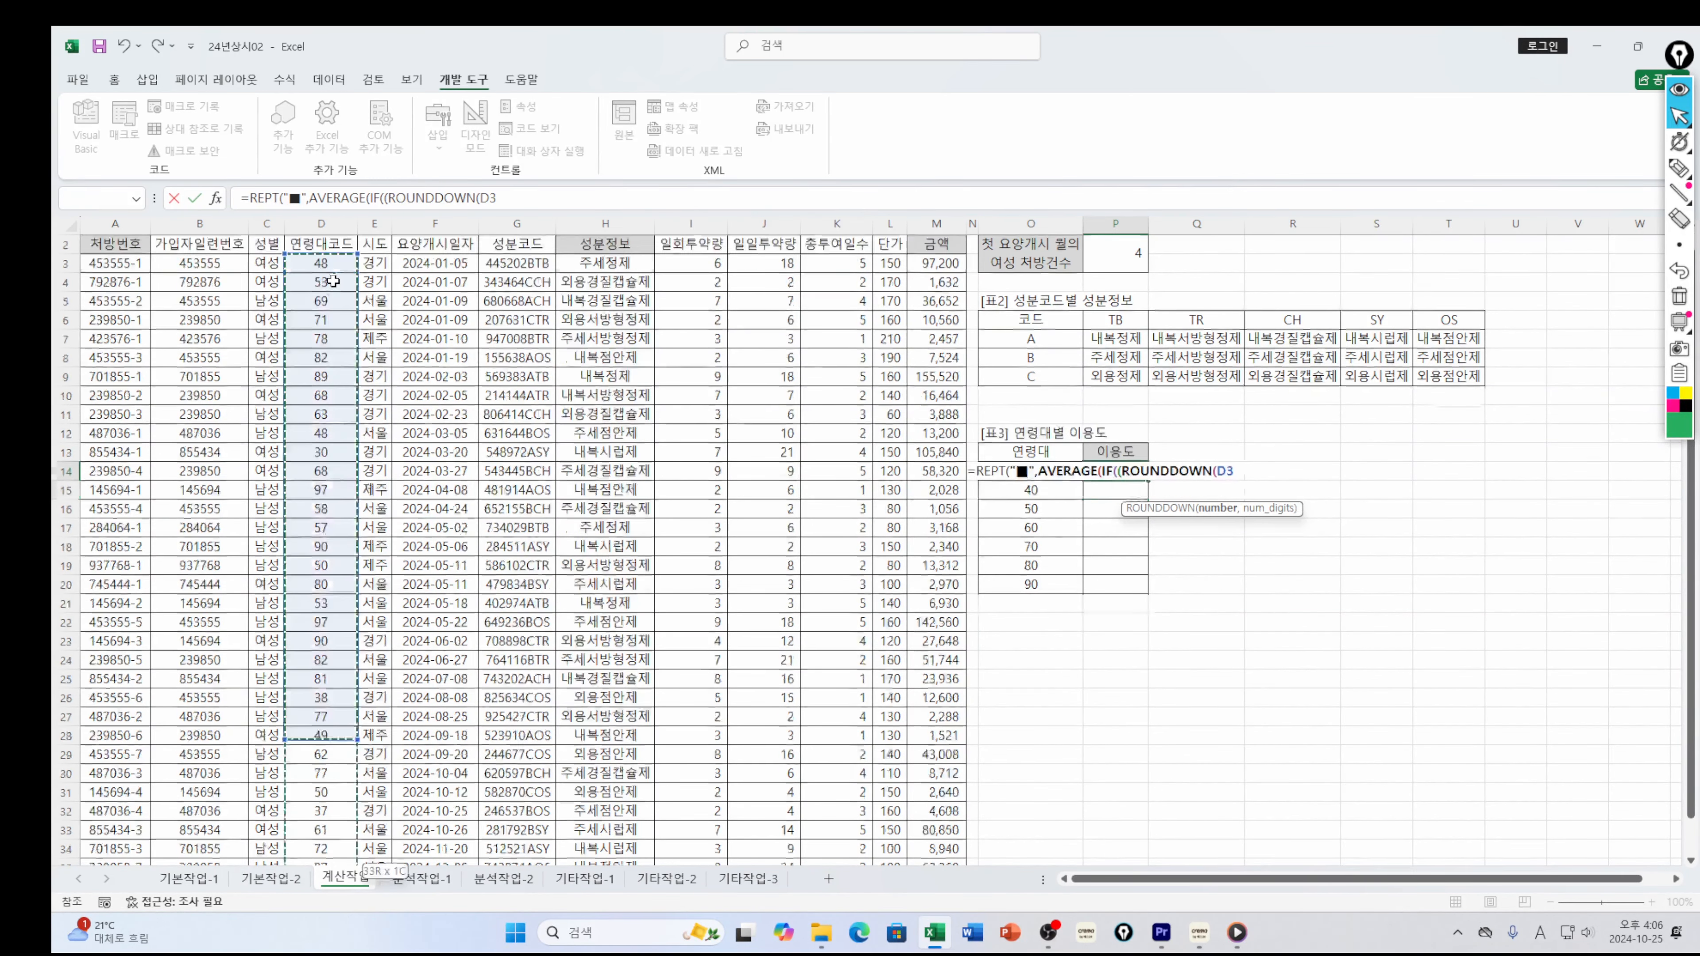
pyautogui.press('F4')
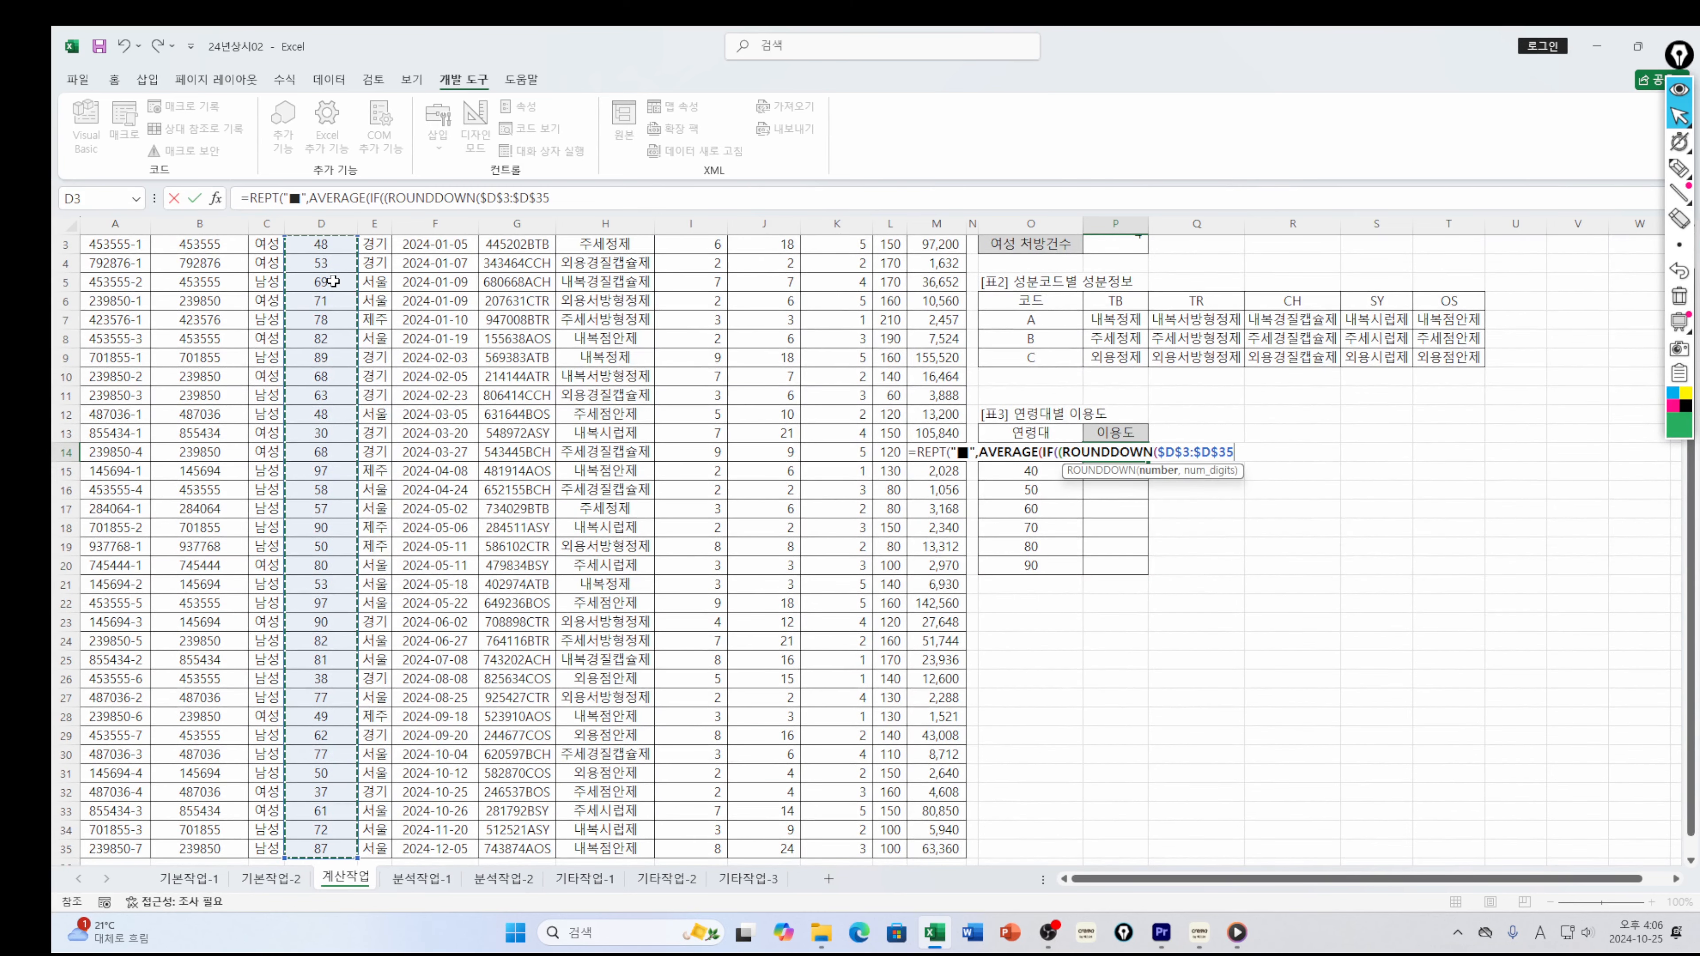
pyautogui.write(',-1')
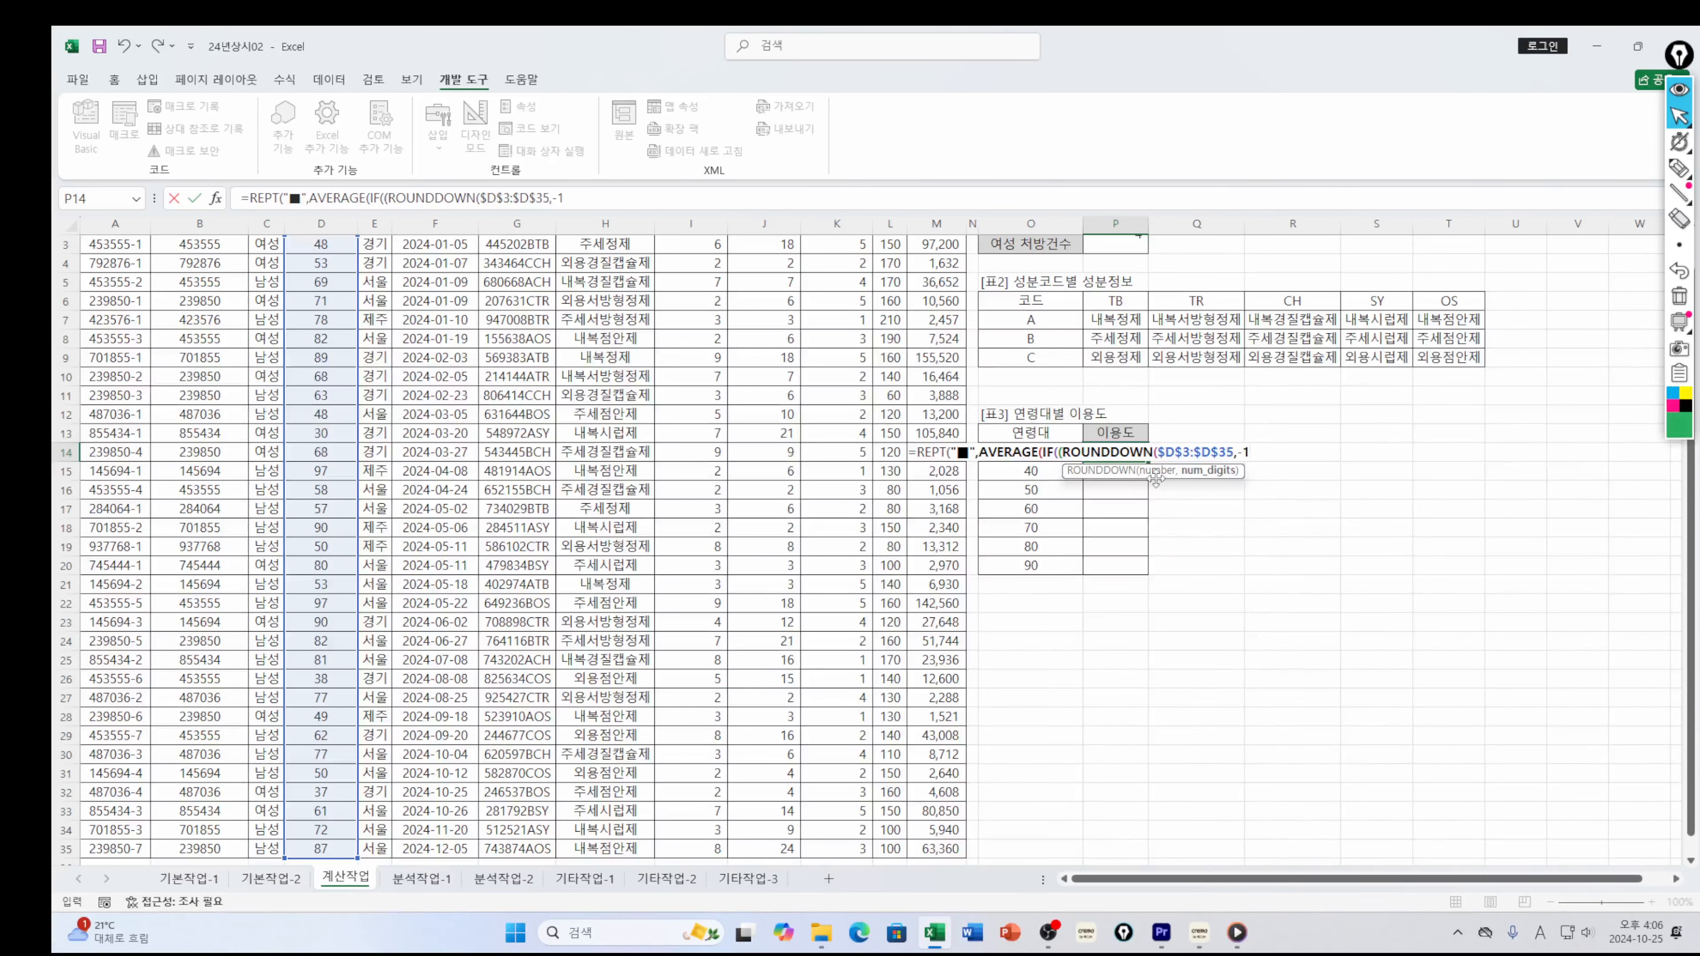
pyautogui.write(')')
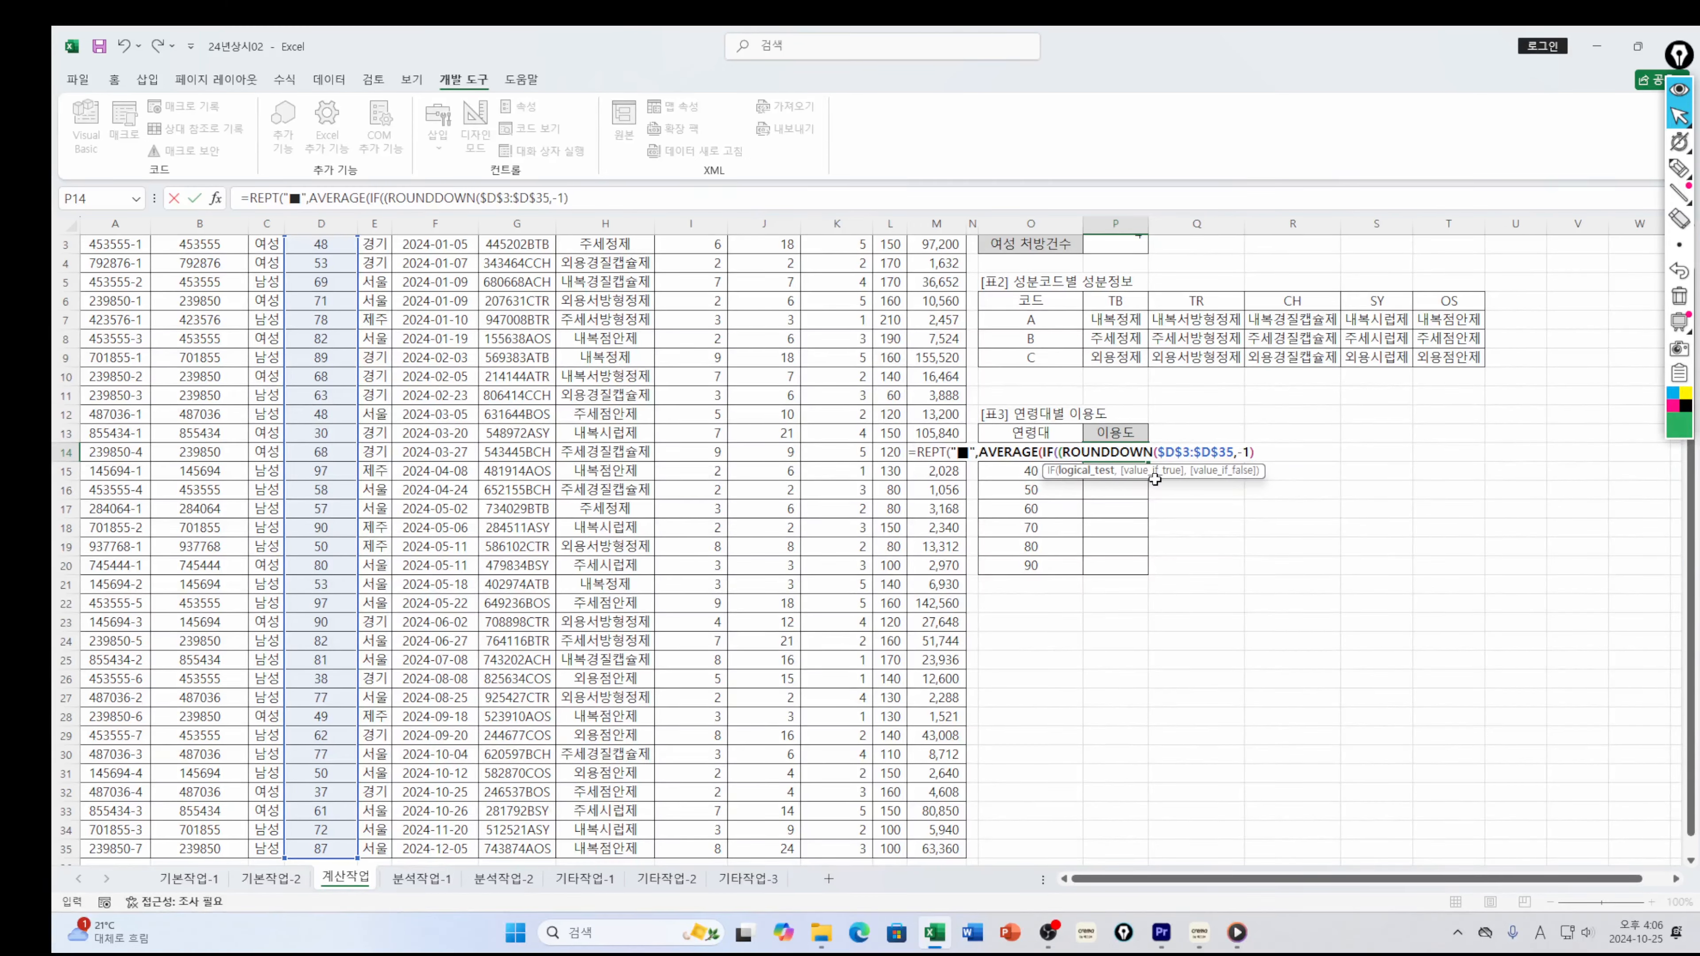
# Compare the rounded age codes with the 연령대 cell $O14, close the condition and move on to IF's value_if_true argument
pyautogui.write('=')
pyautogui.click(1024, 471)
pyautogui.press('Up')
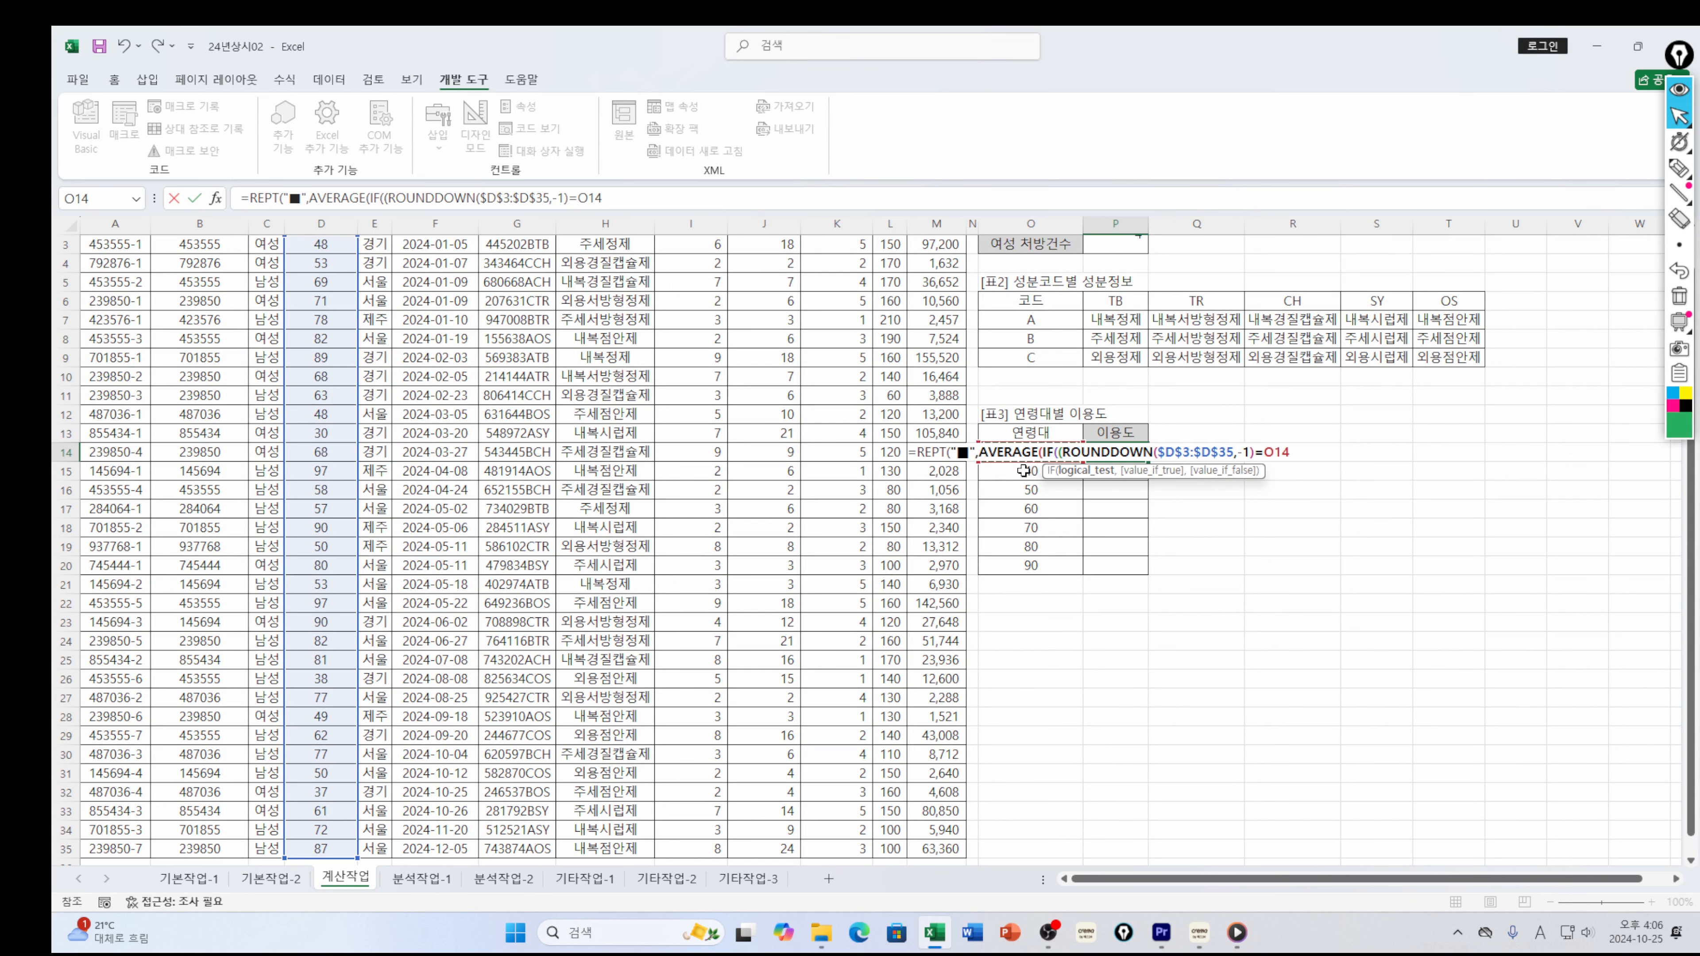
pyautogui.press('F4')
pyautogui.press('F4')
pyautogui.press('F4')
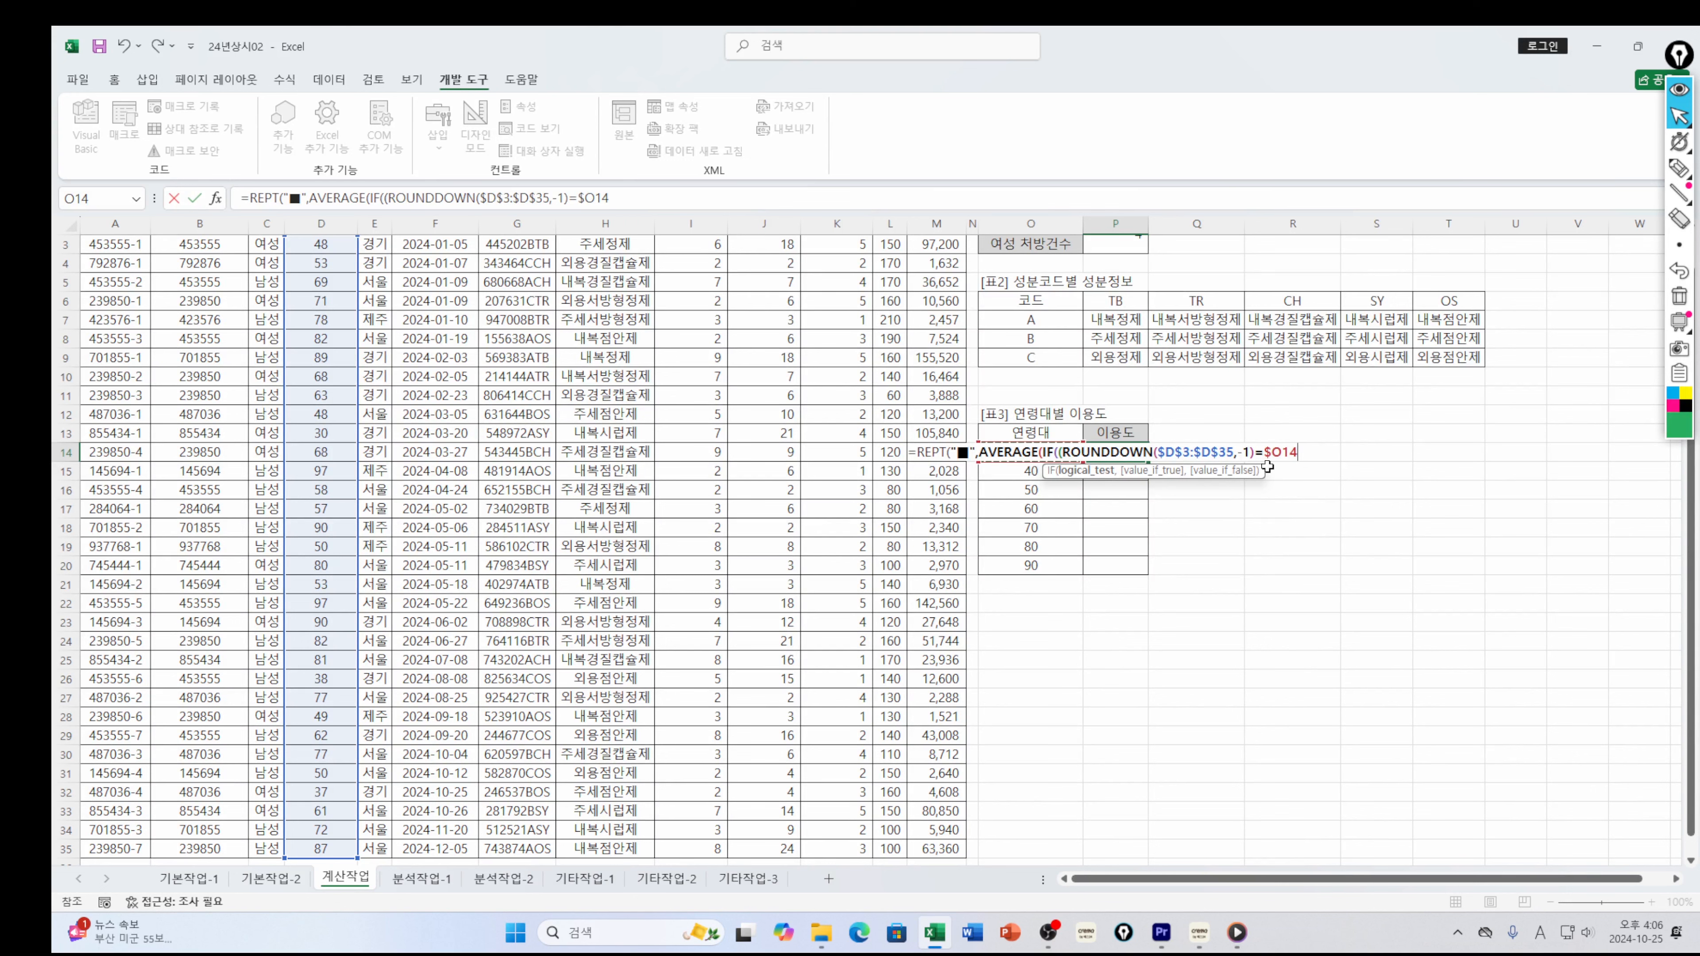
pyautogui.write('),')
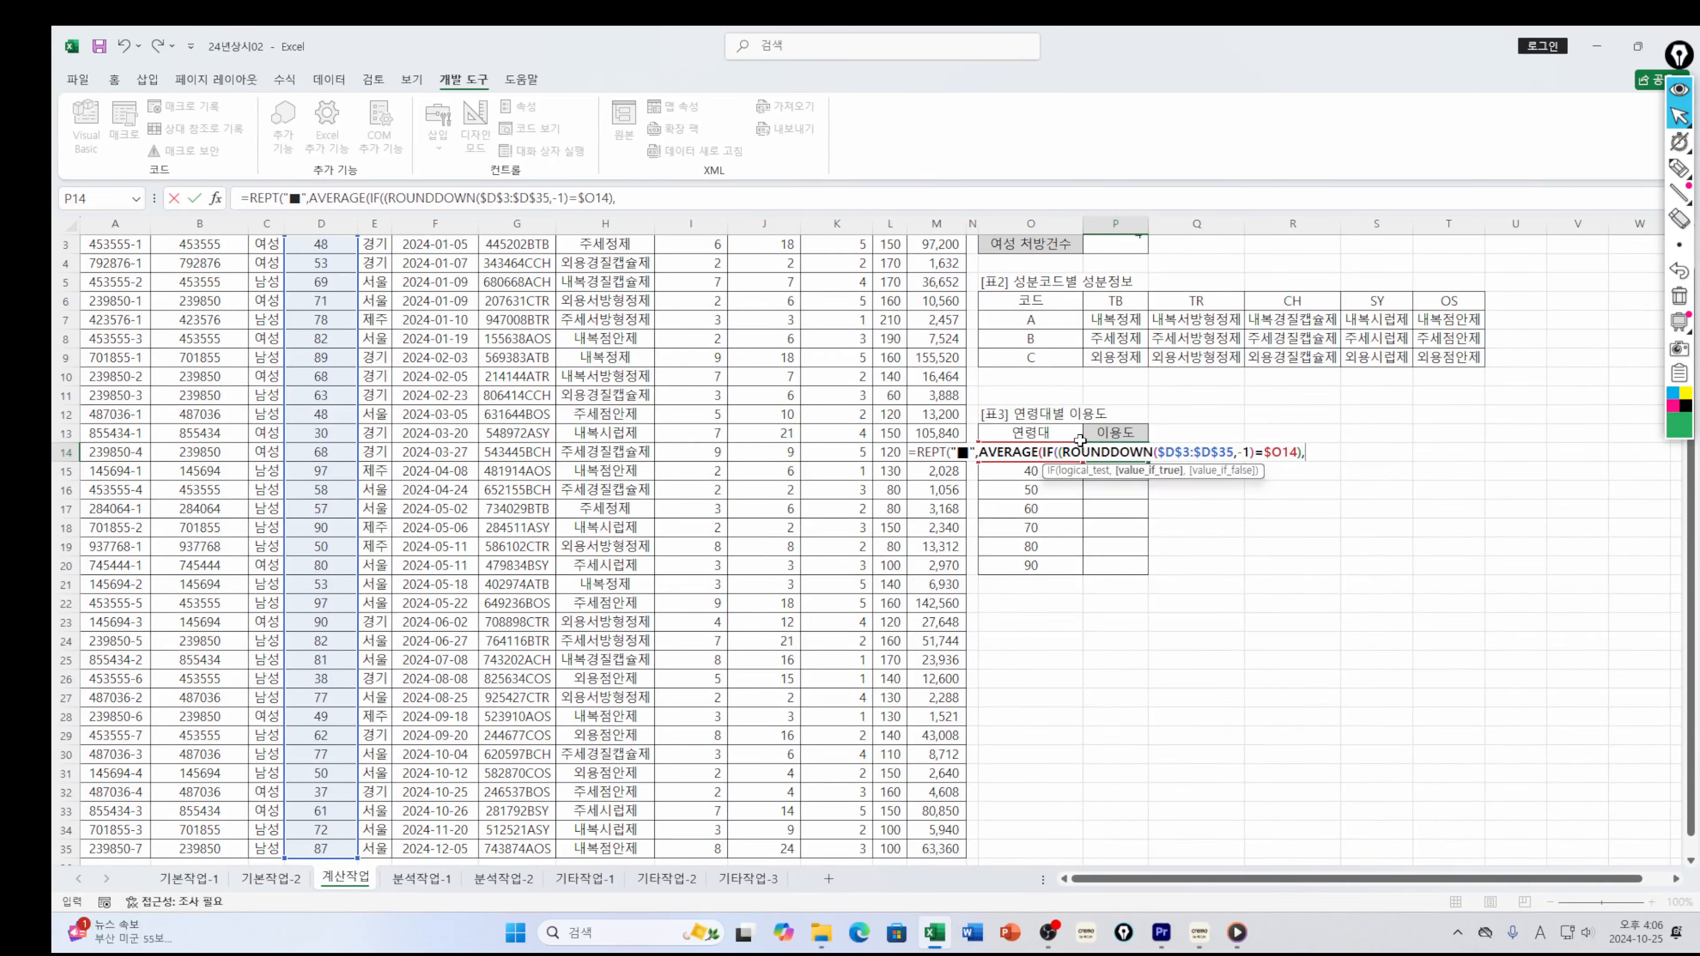
# Use the 총투여일수 range $K$3:$K$35 as IF's true value and close the IF, AVERAGE and REPT functions
pyautogui.scroll(1, 1048, 441)
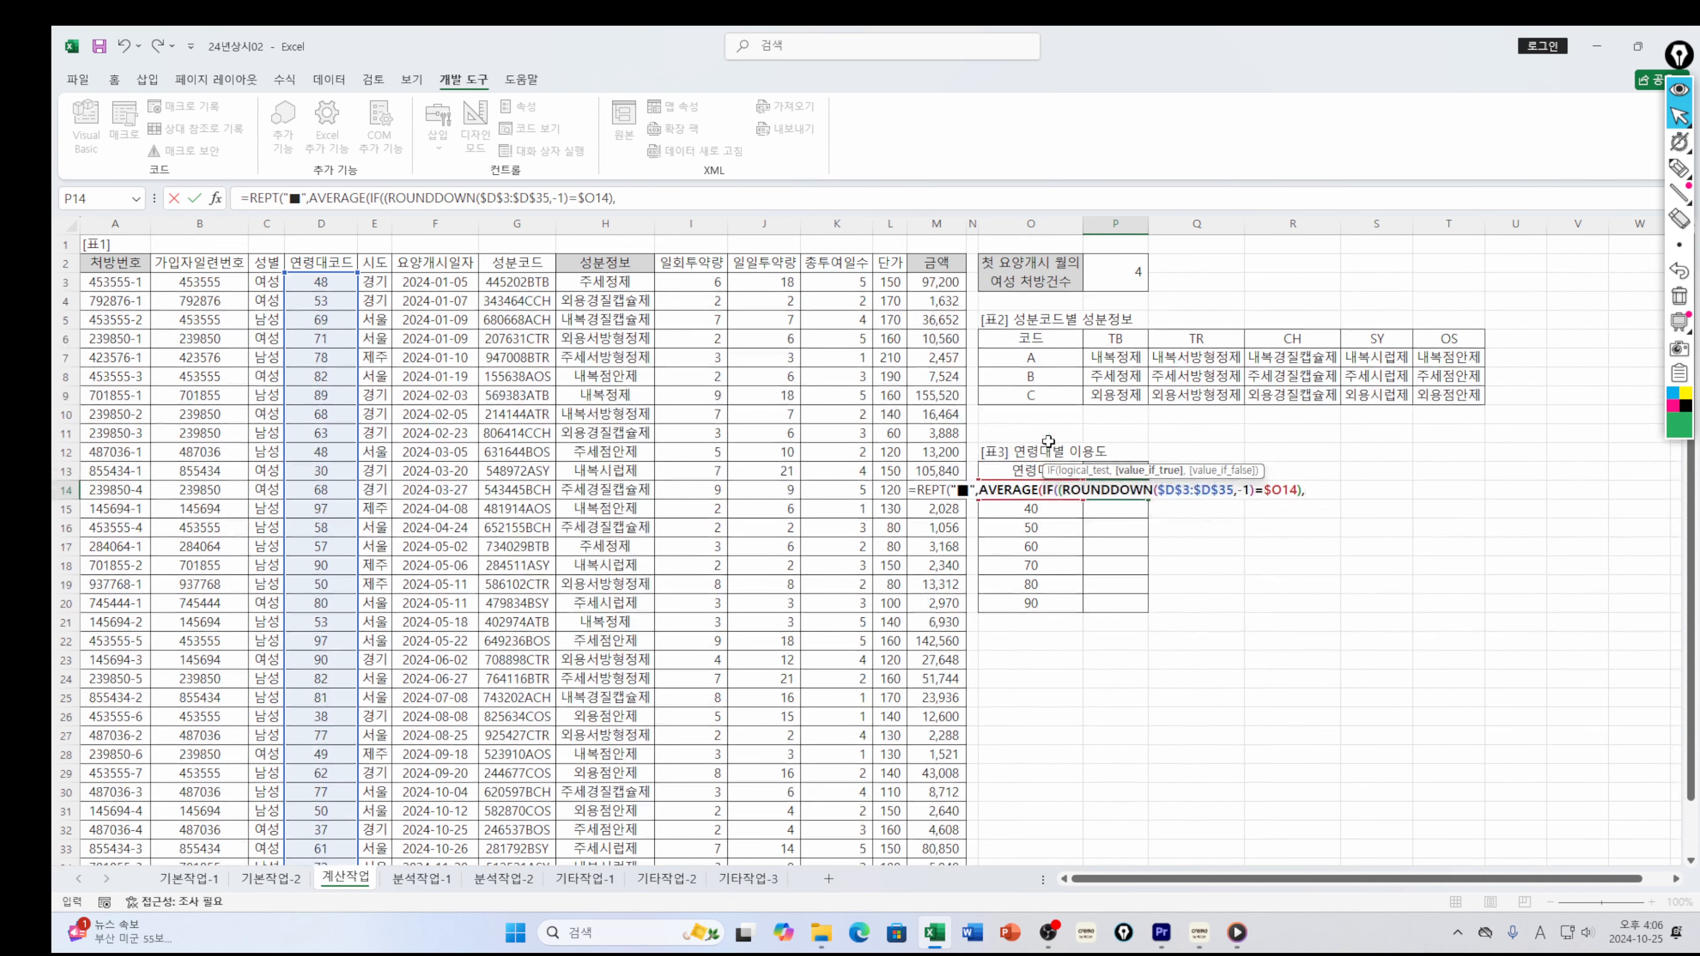
pyautogui.click(855, 282)
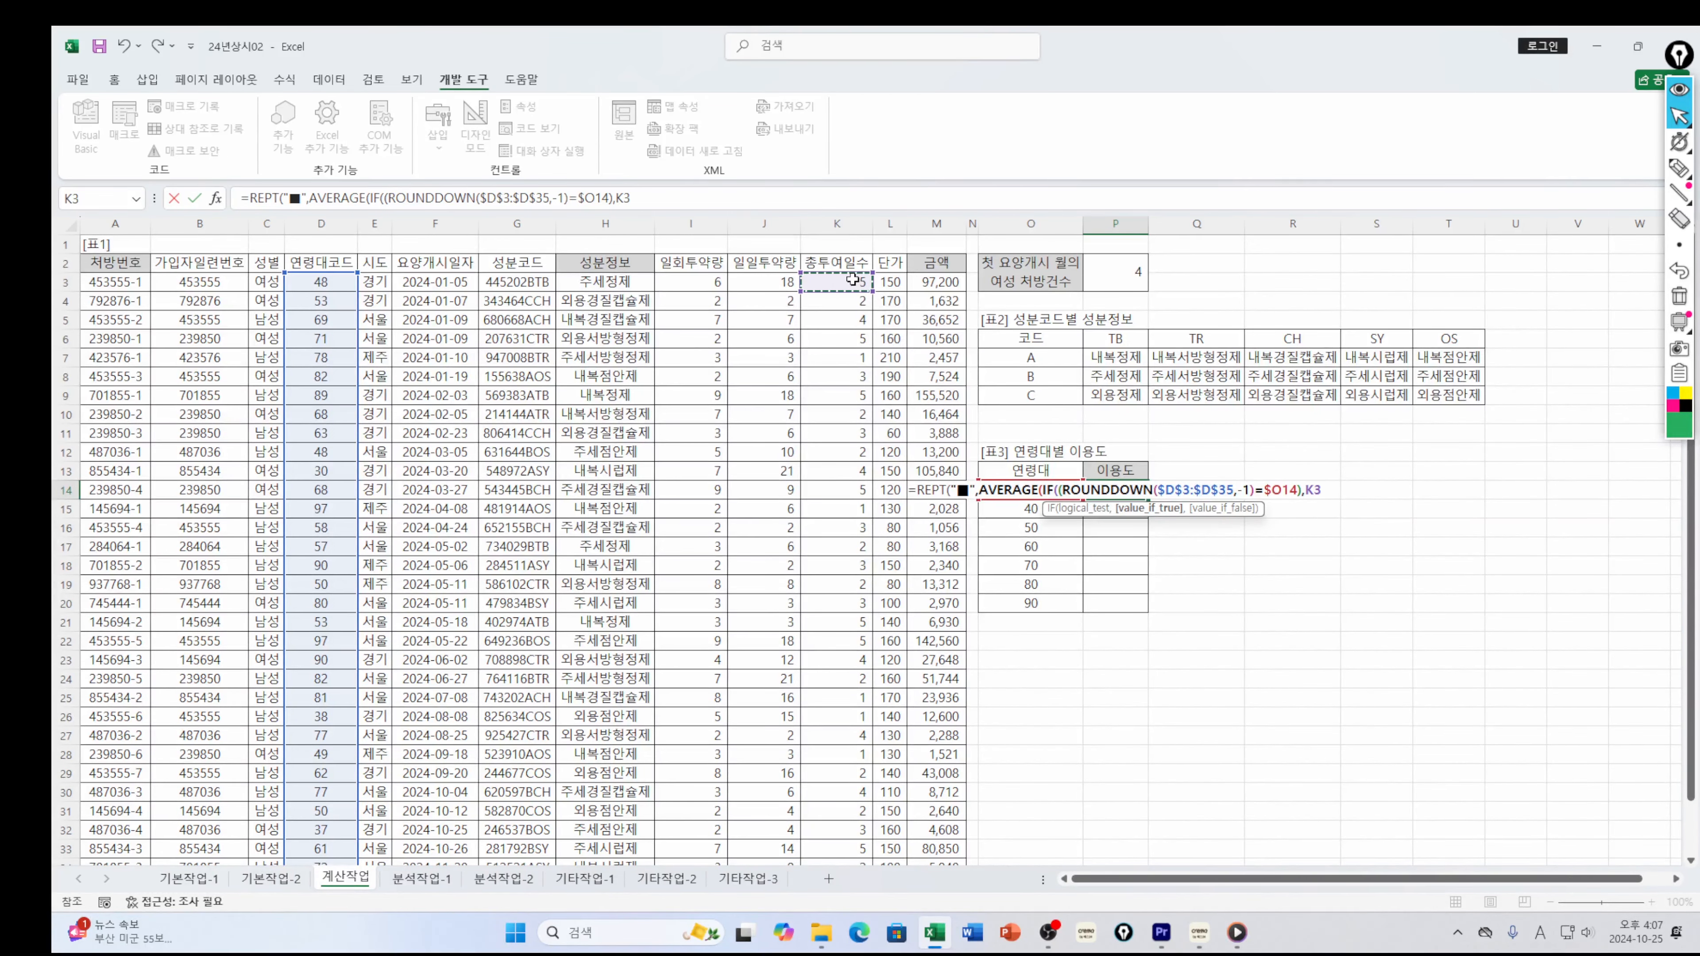
pyautogui.hotkey('ctrl', 'shift', 'Down')
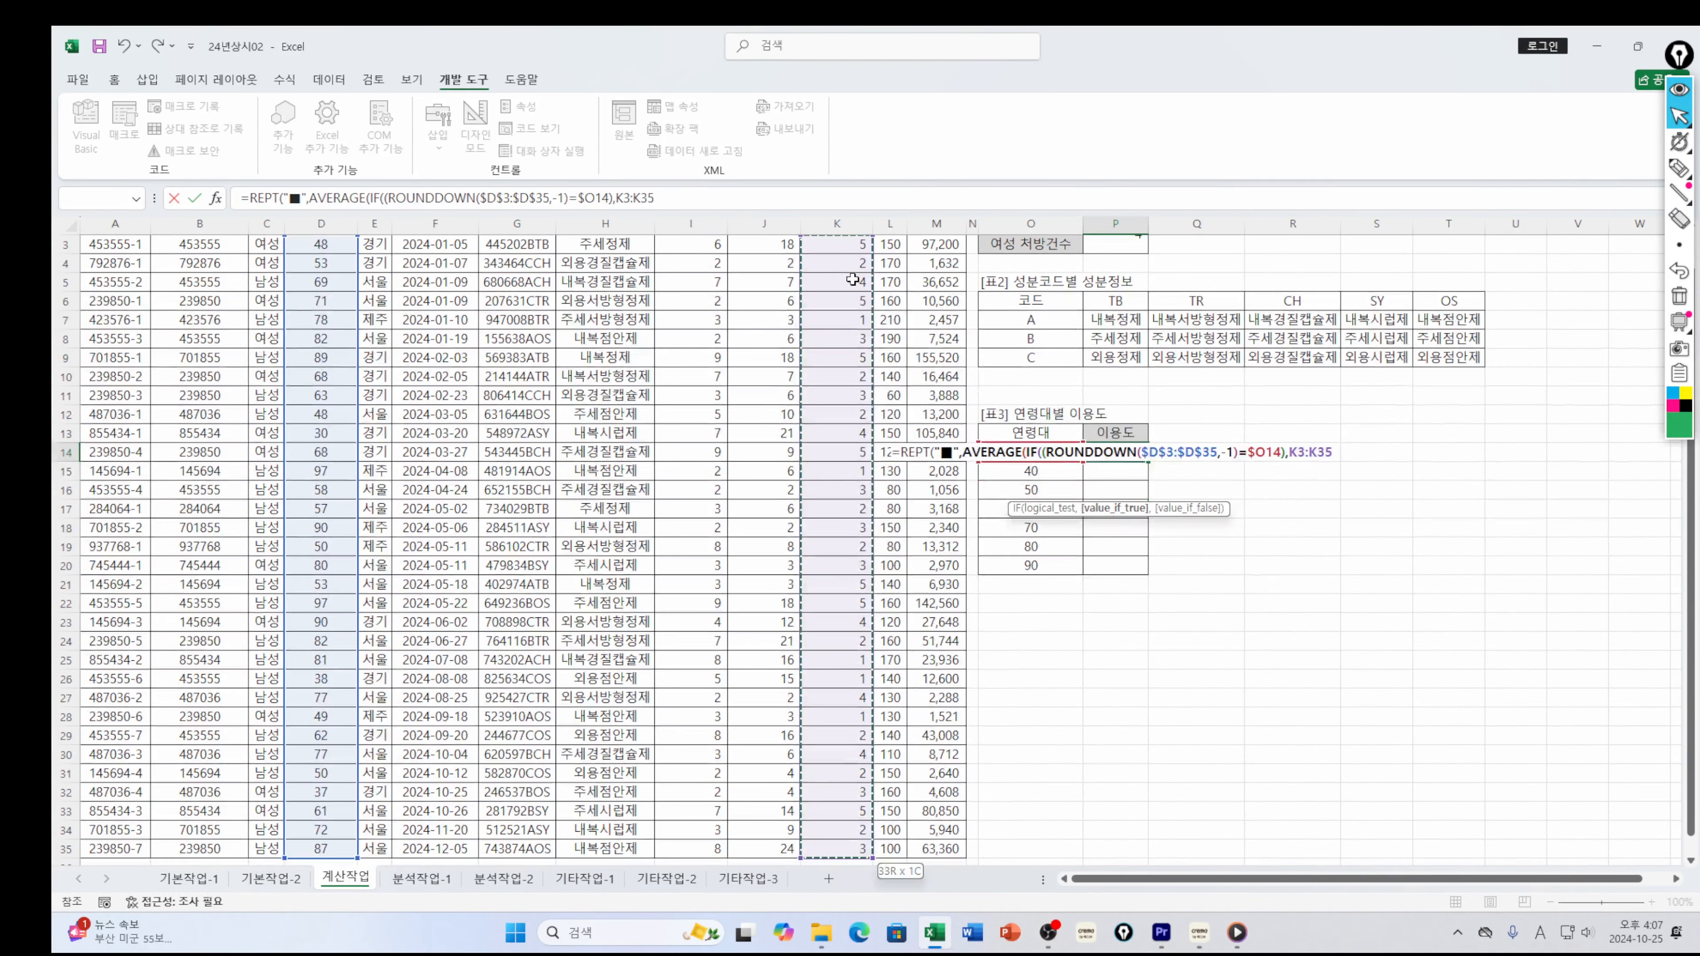
pyautogui.press('F4')
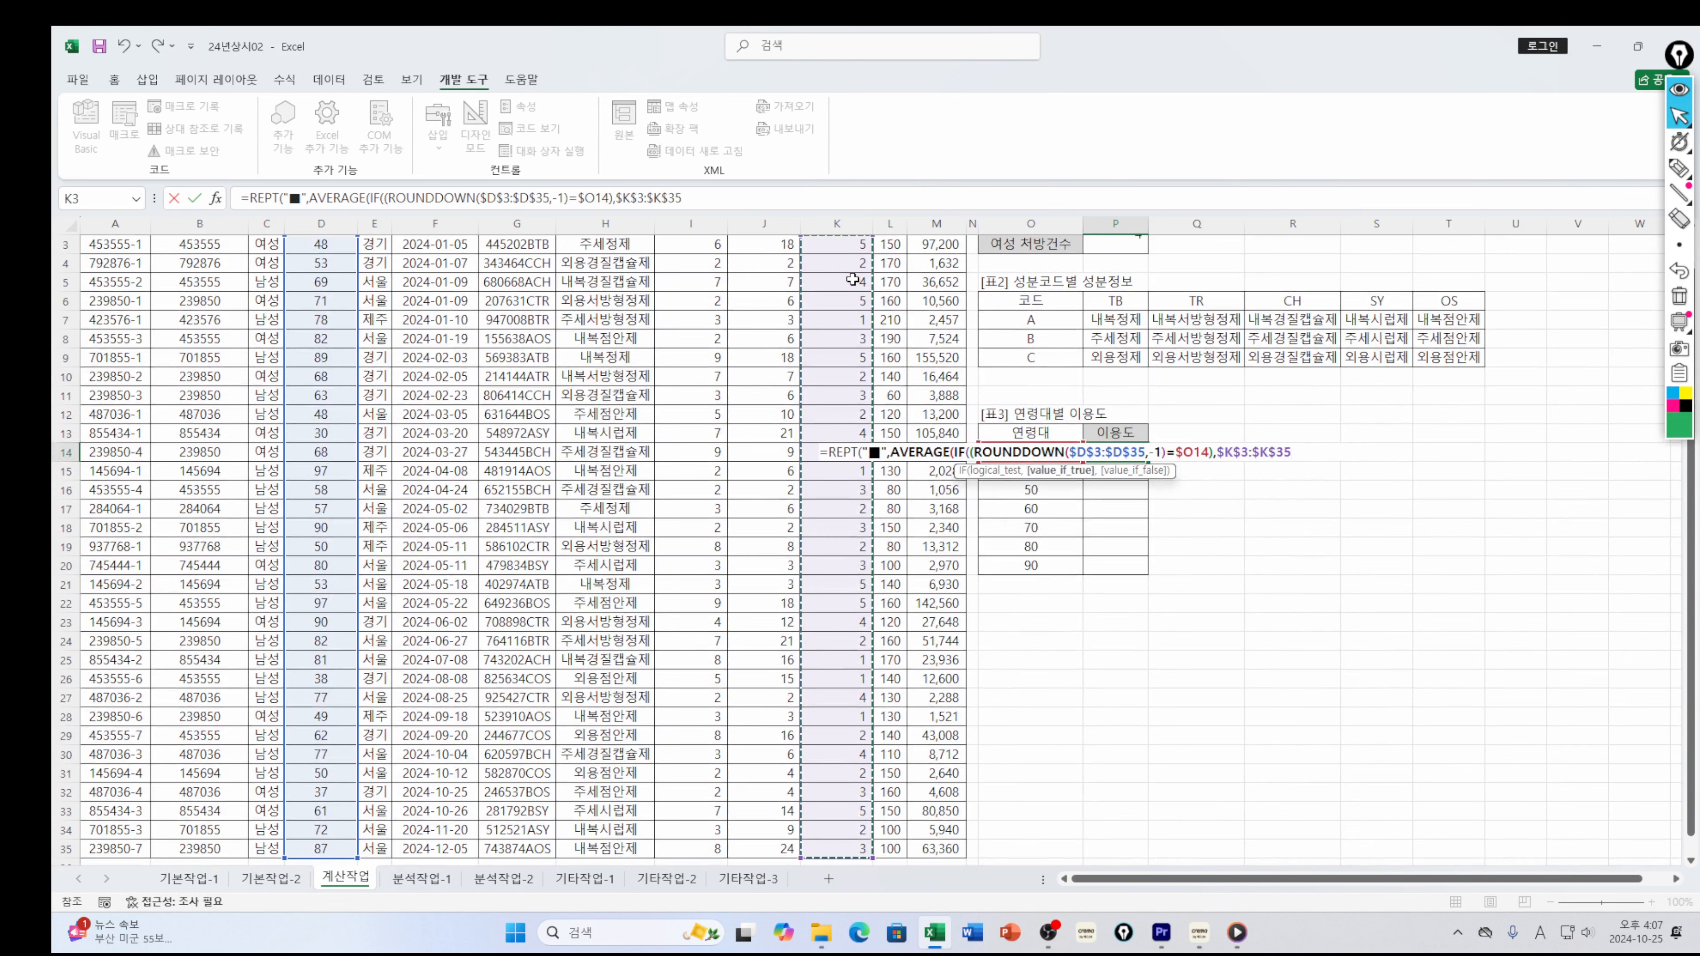
pyautogui.write(')')
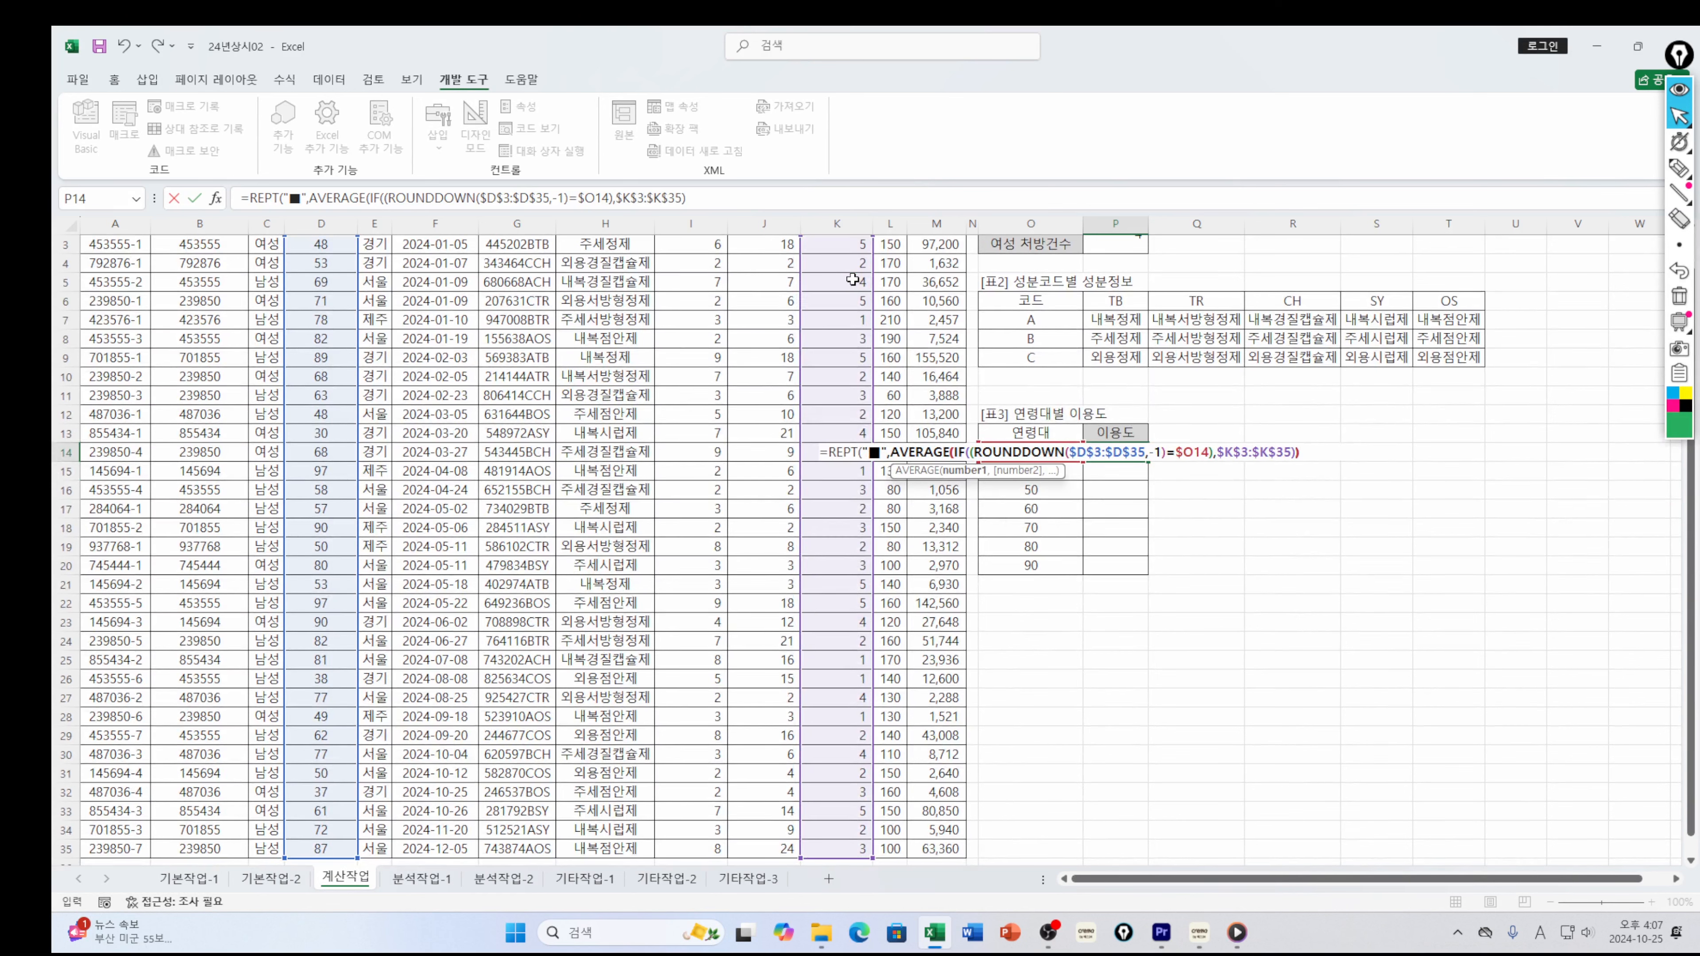
pyautogui.write(')')
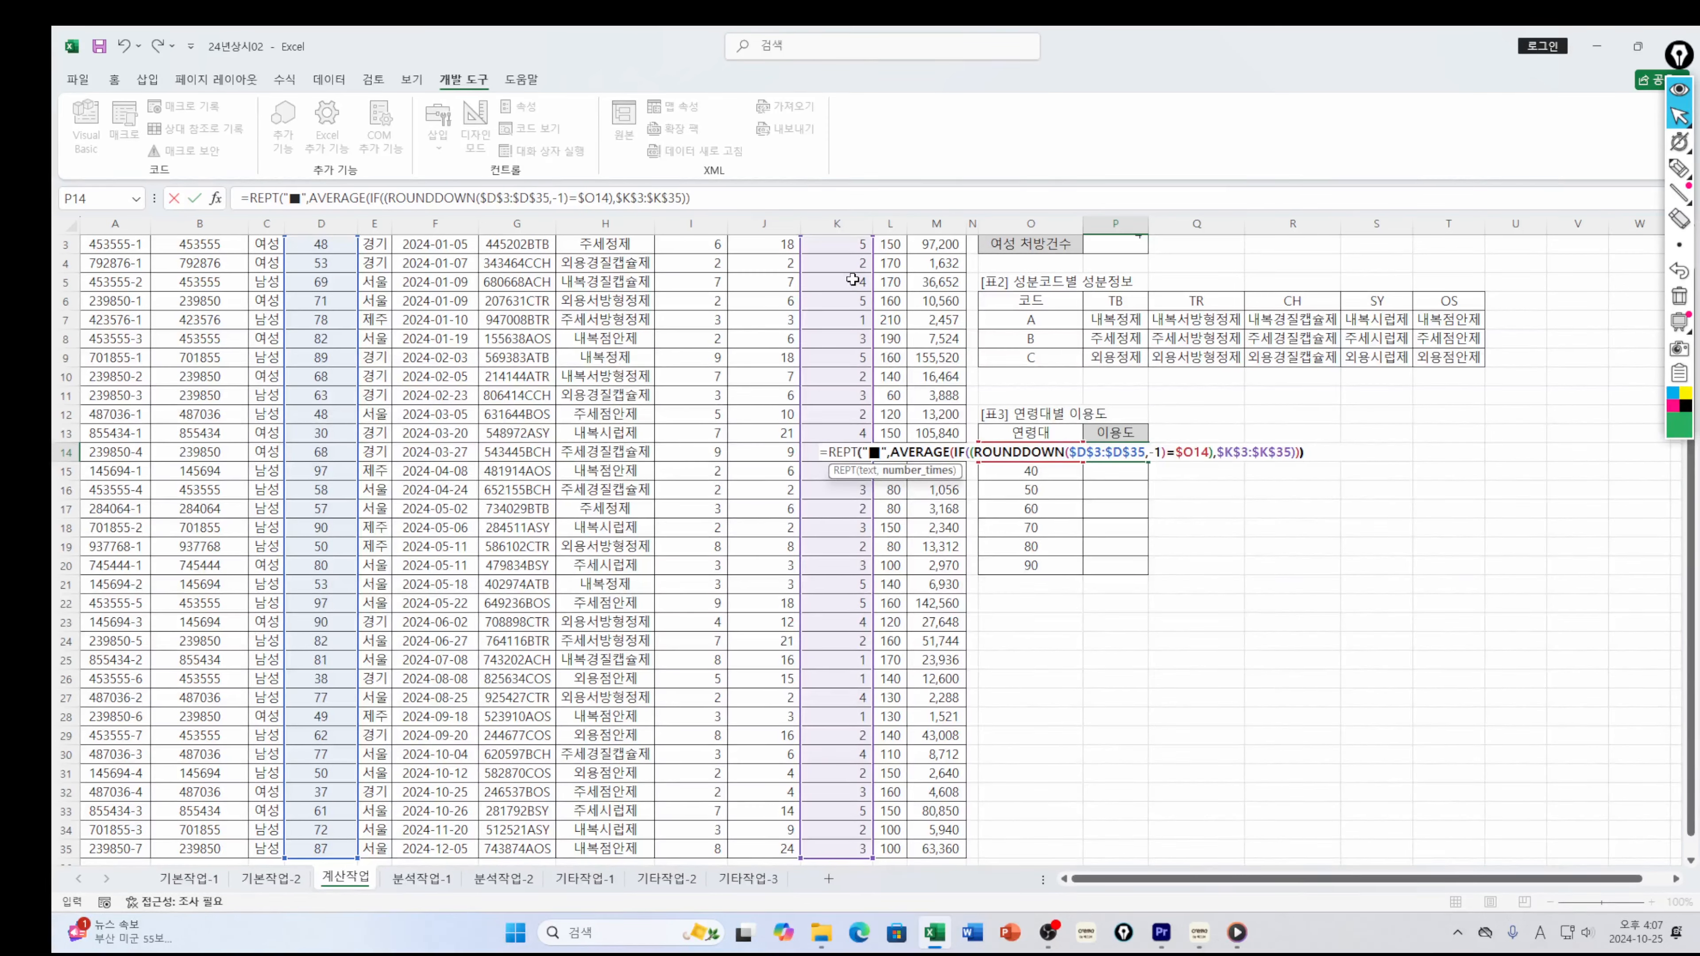
pyautogui.write(')')
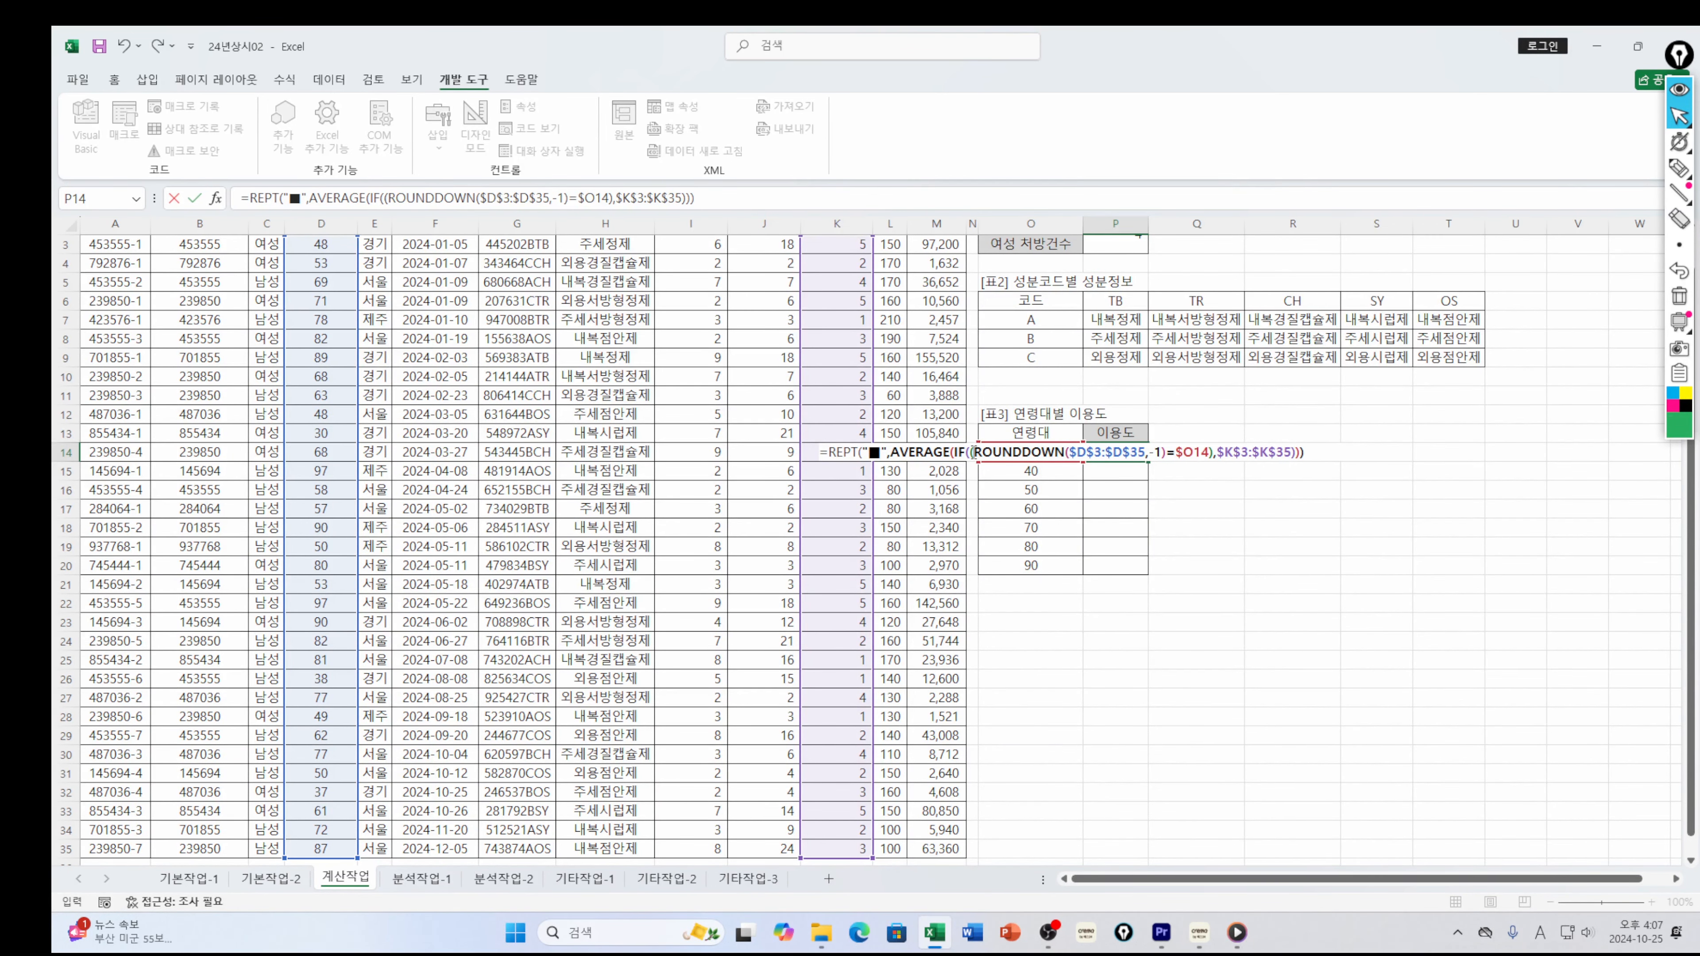
# Check the parentheses around the ROUNDDOWN condition and enter the finished 이용도 formula in P14
pyautogui.click(1145, 453)
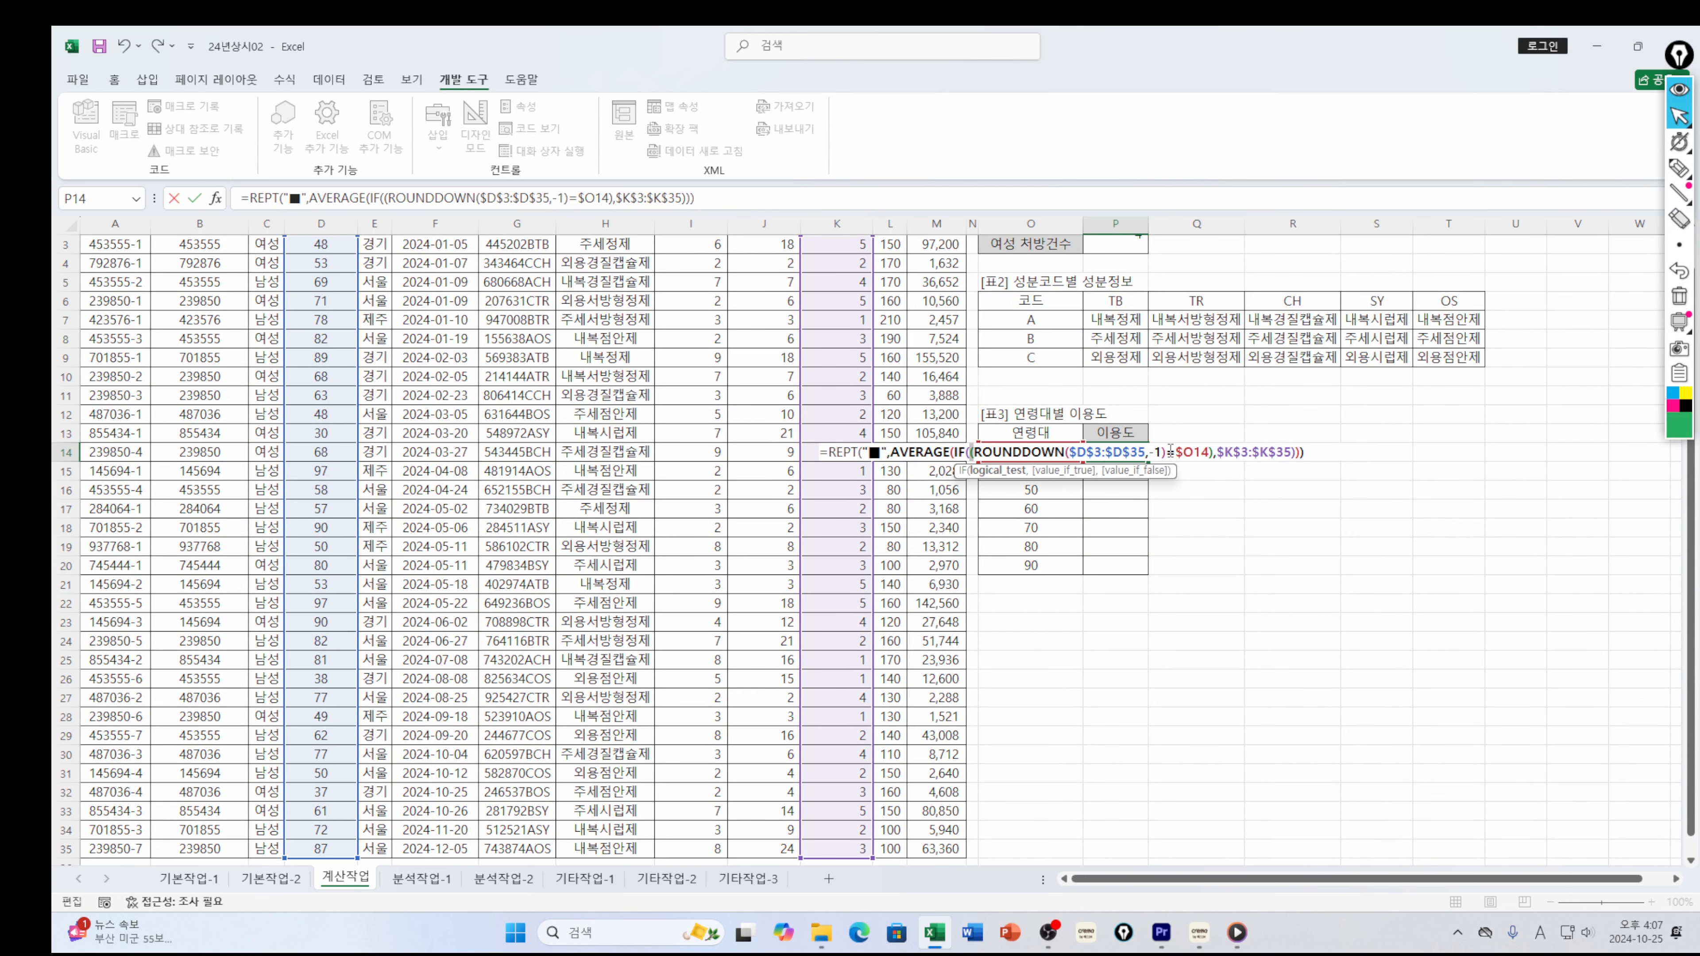
pyautogui.click(1164, 453)
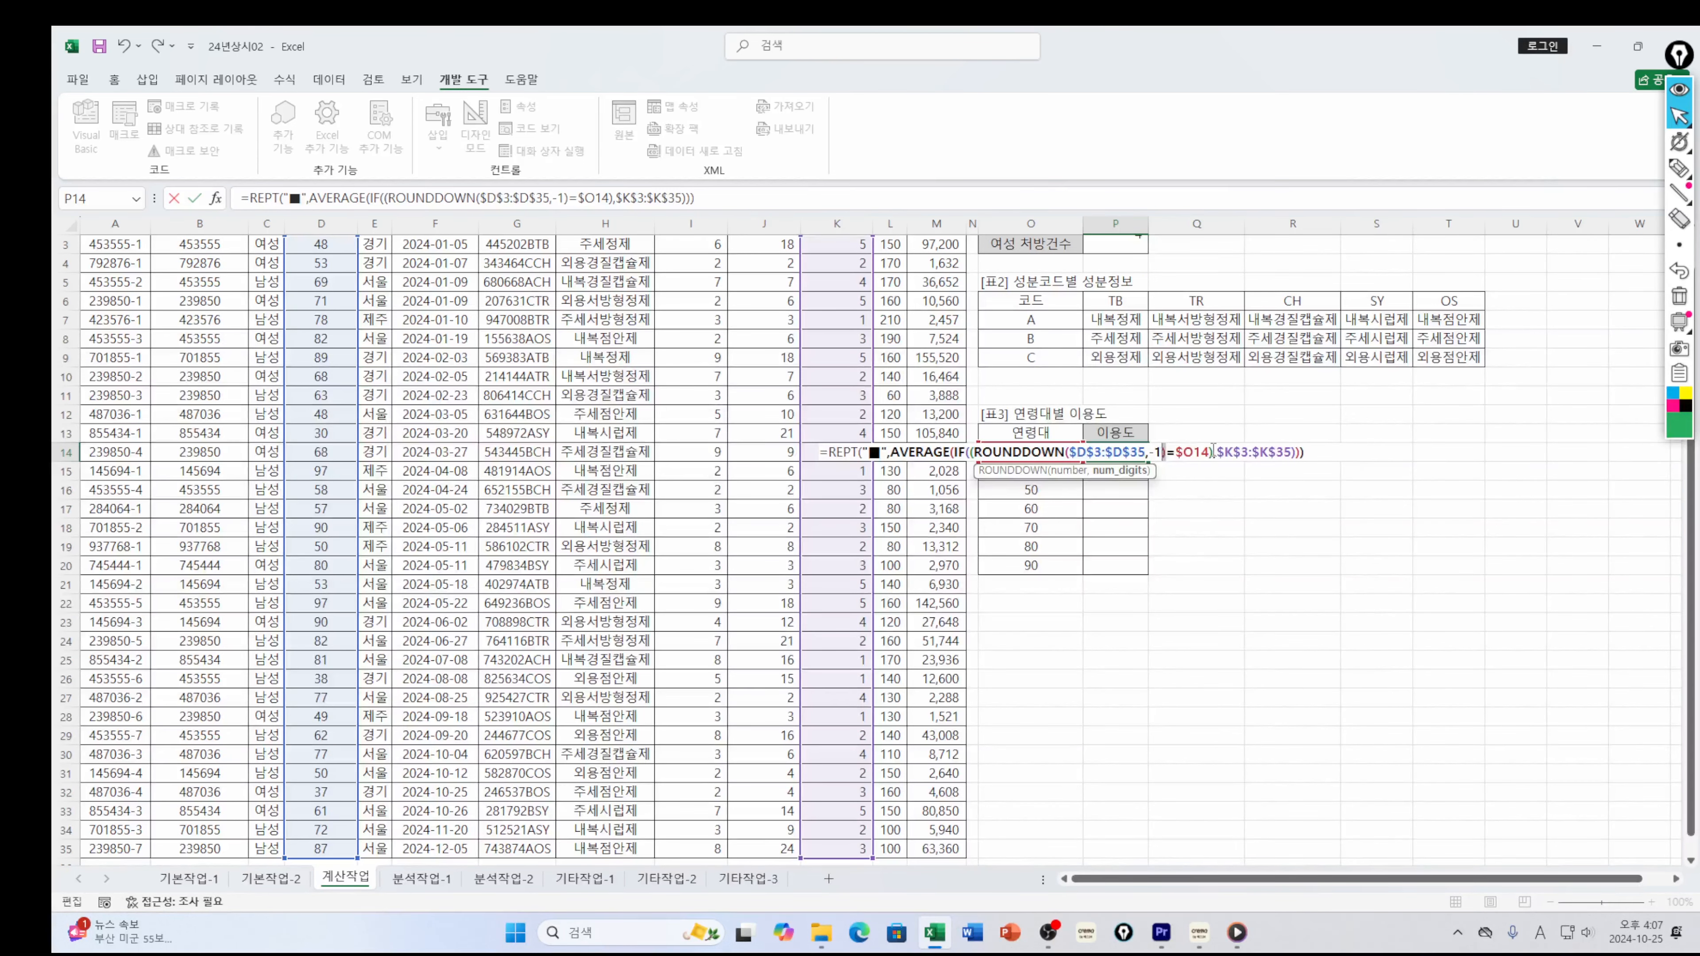
pyautogui.click(1210, 453)
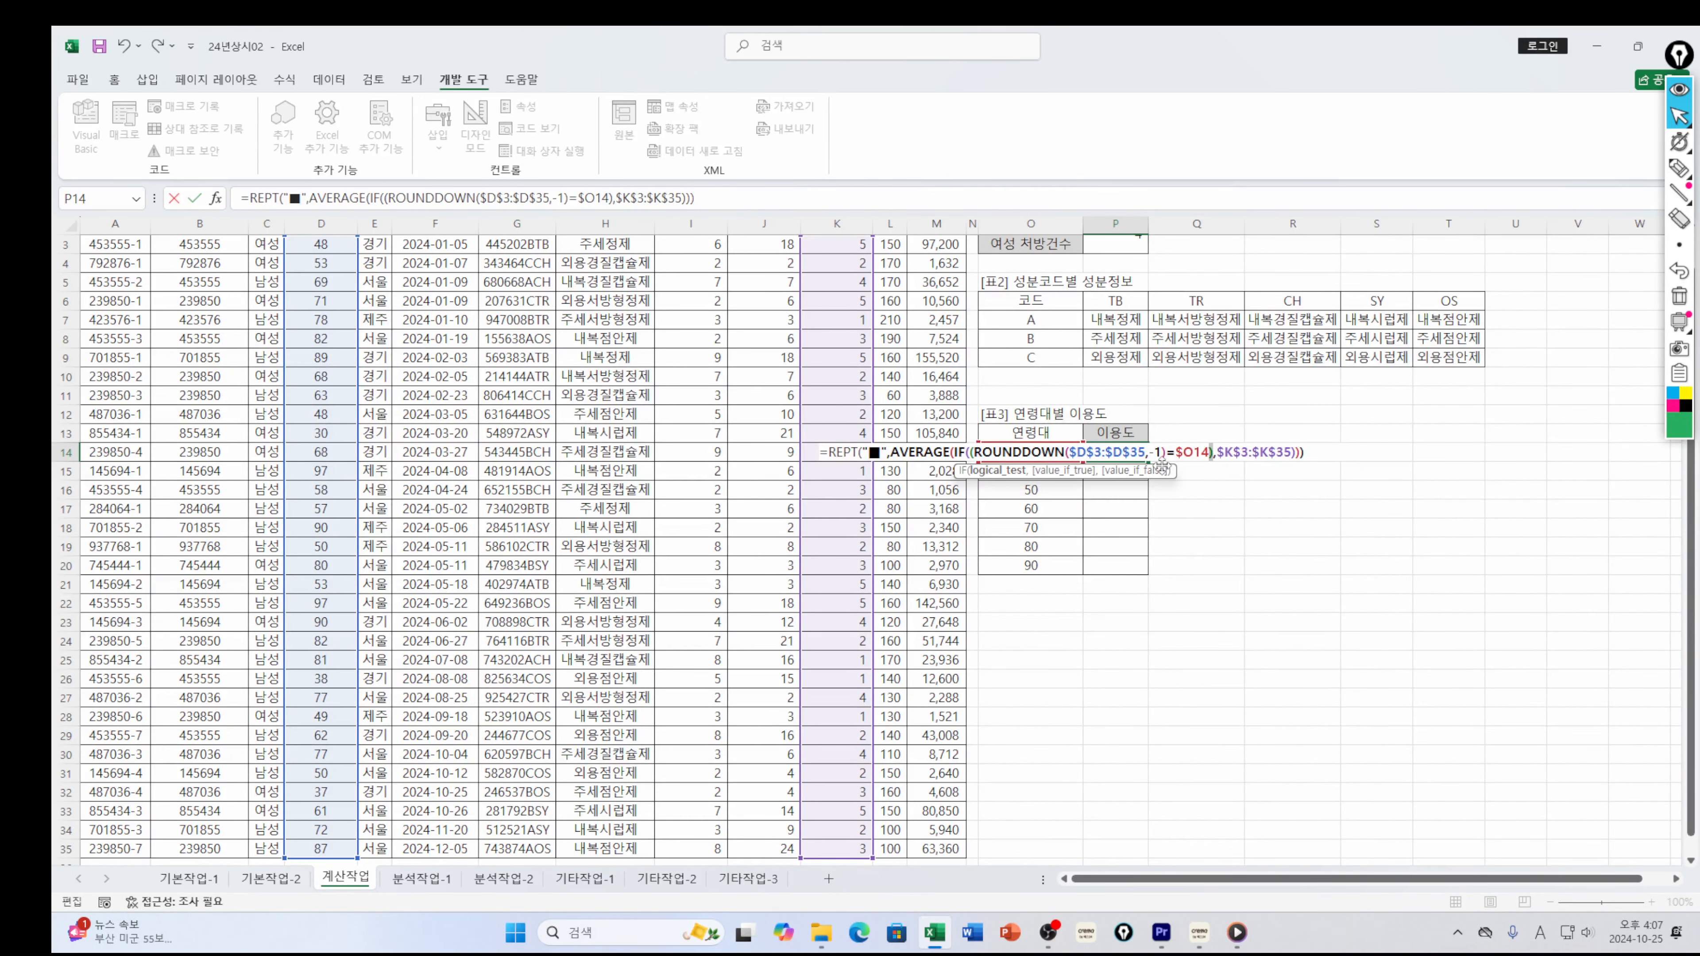
pyautogui.moveTo(1167, 450); pyautogui.dragTo(1065, 453)
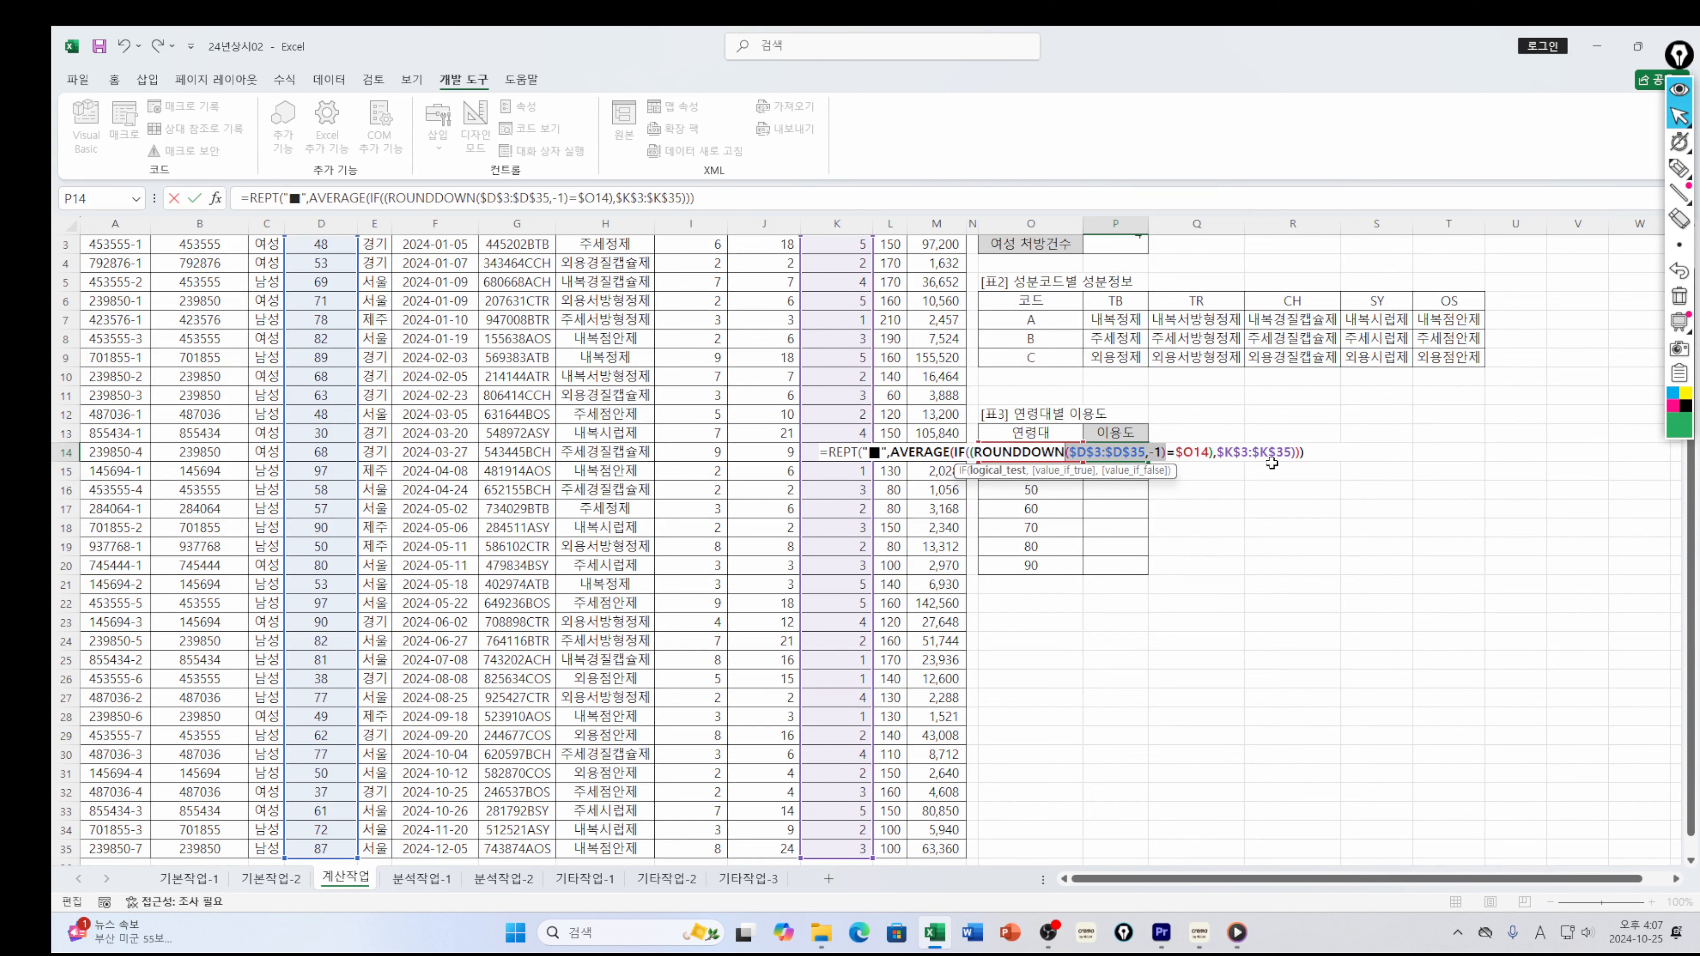
pyautogui.click(1311, 452)
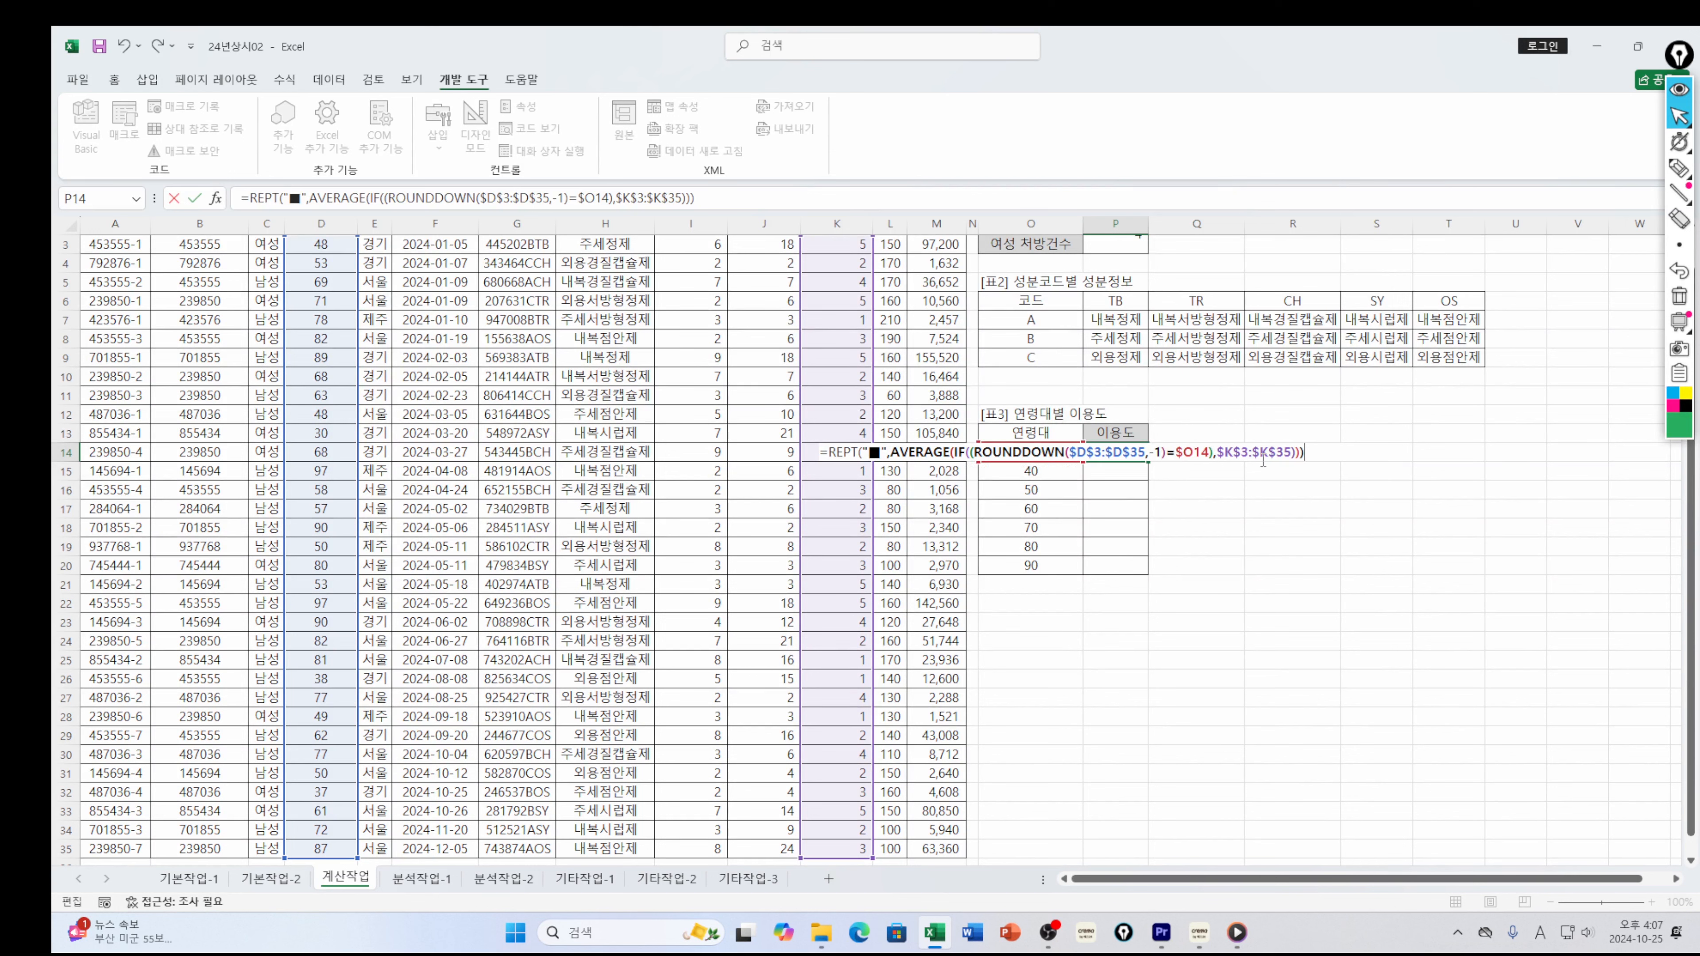
pyautogui.press('Return')
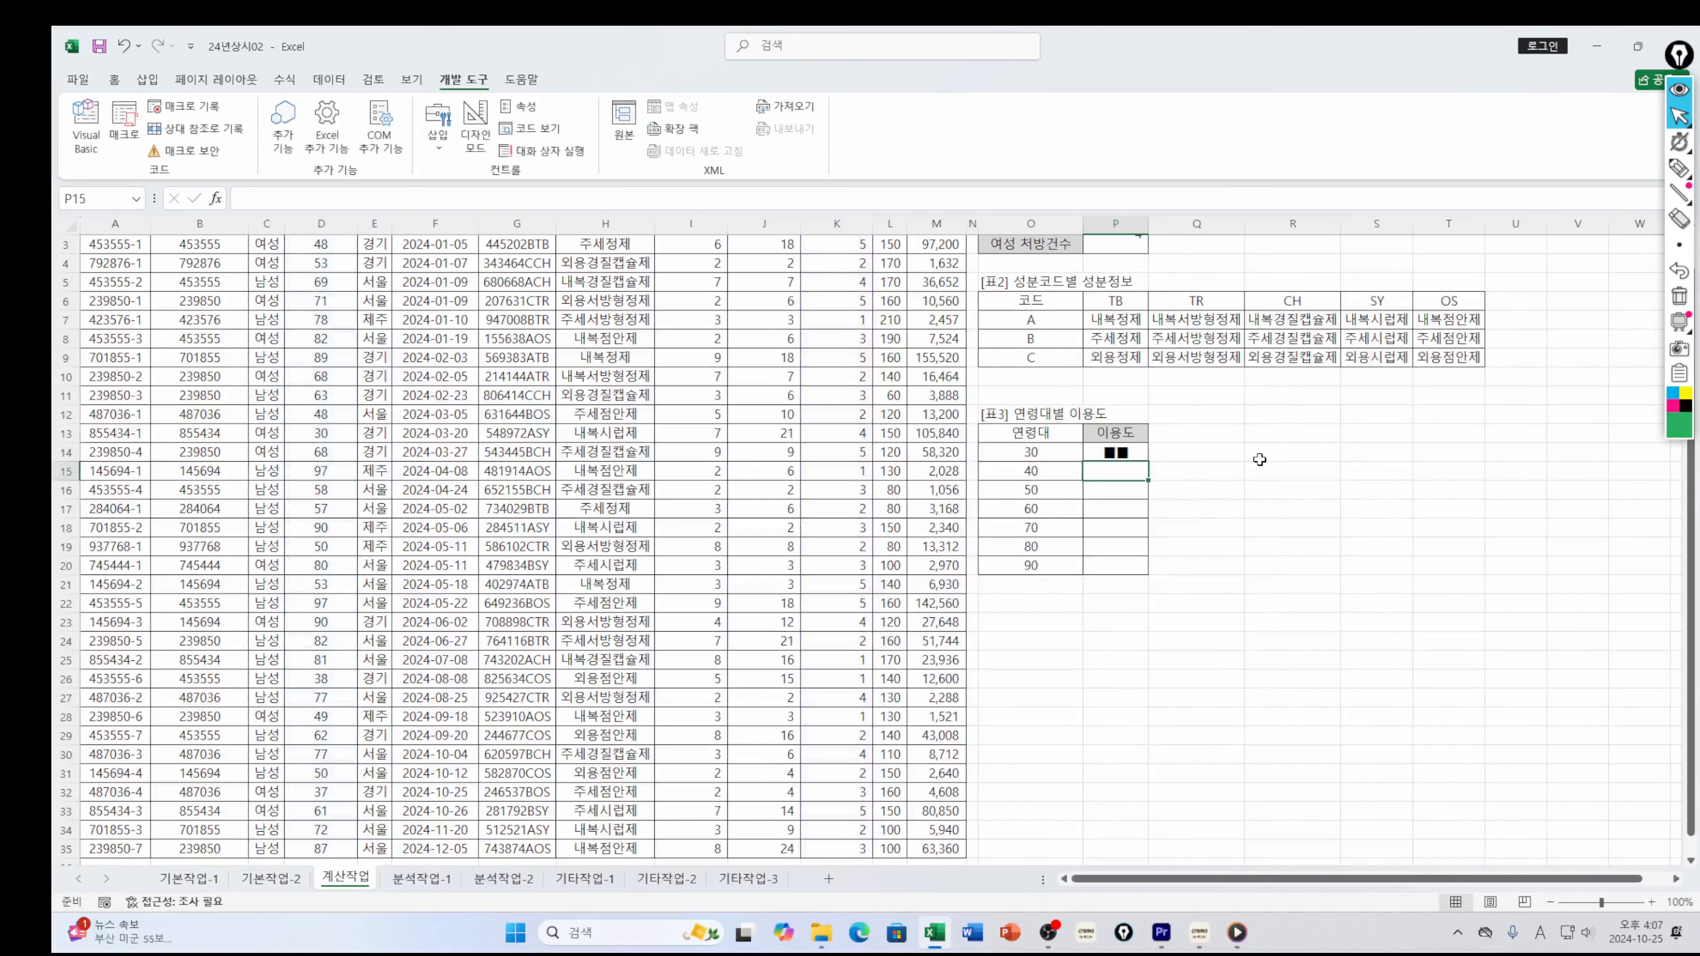
# Fill the P14 formula down through P20 and check it in the first 이용도 cell
pyautogui.click(1125, 454)
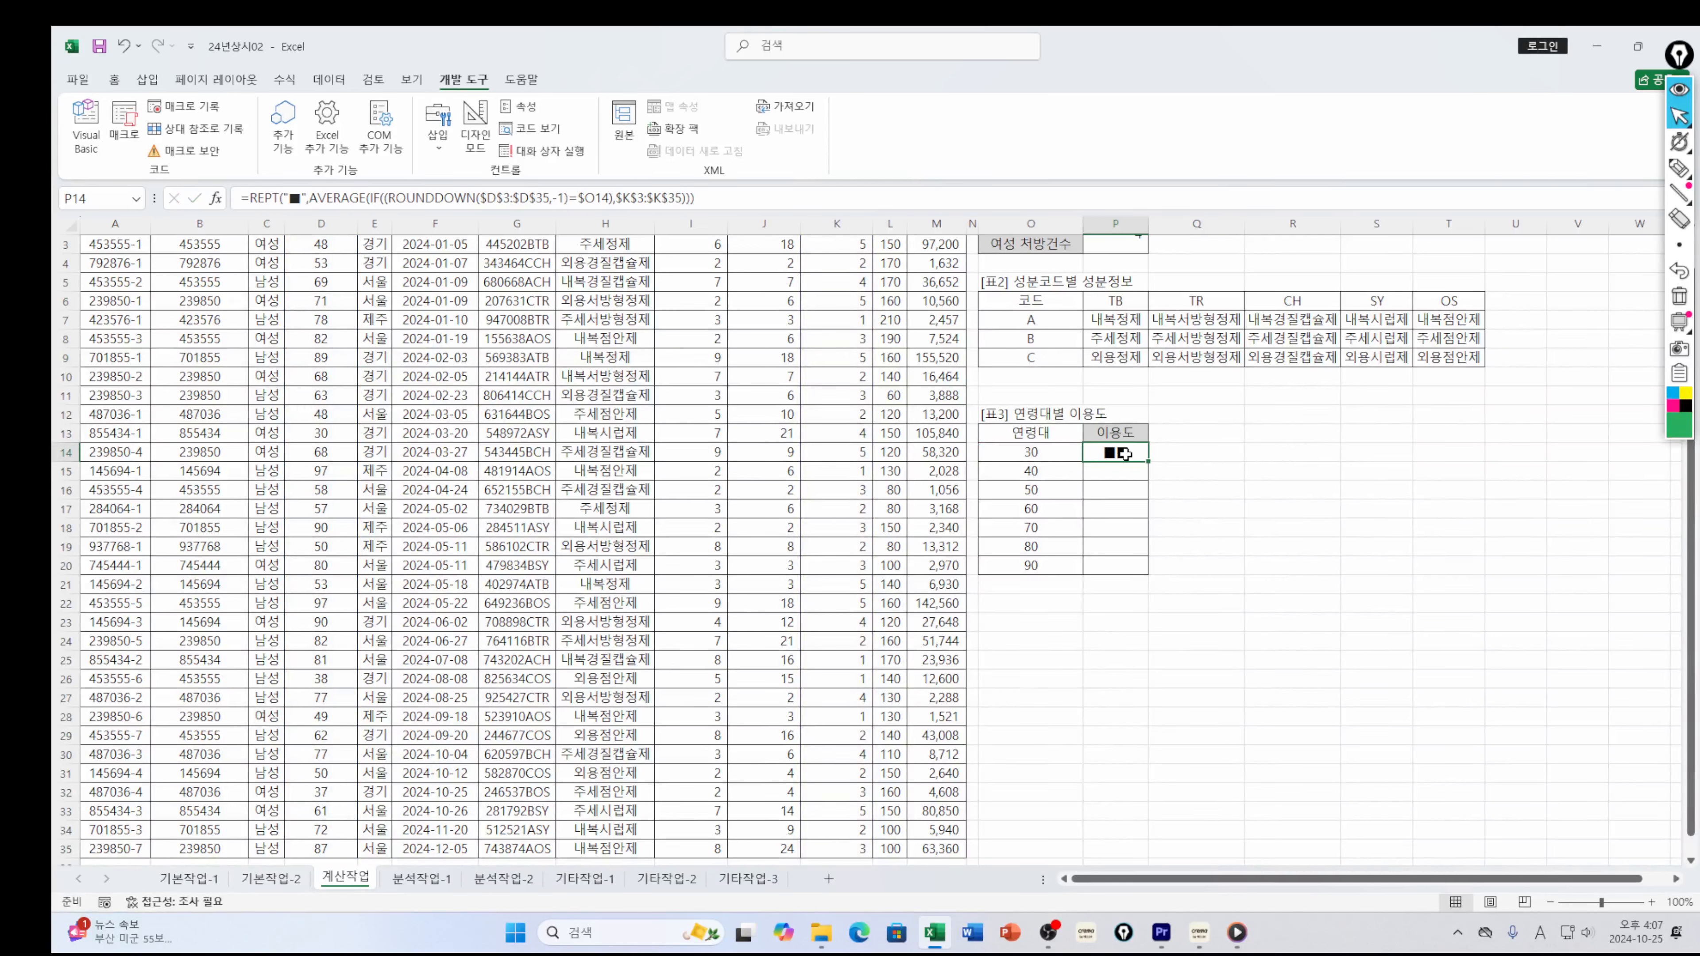
pyautogui.doubleClick(1149, 460)
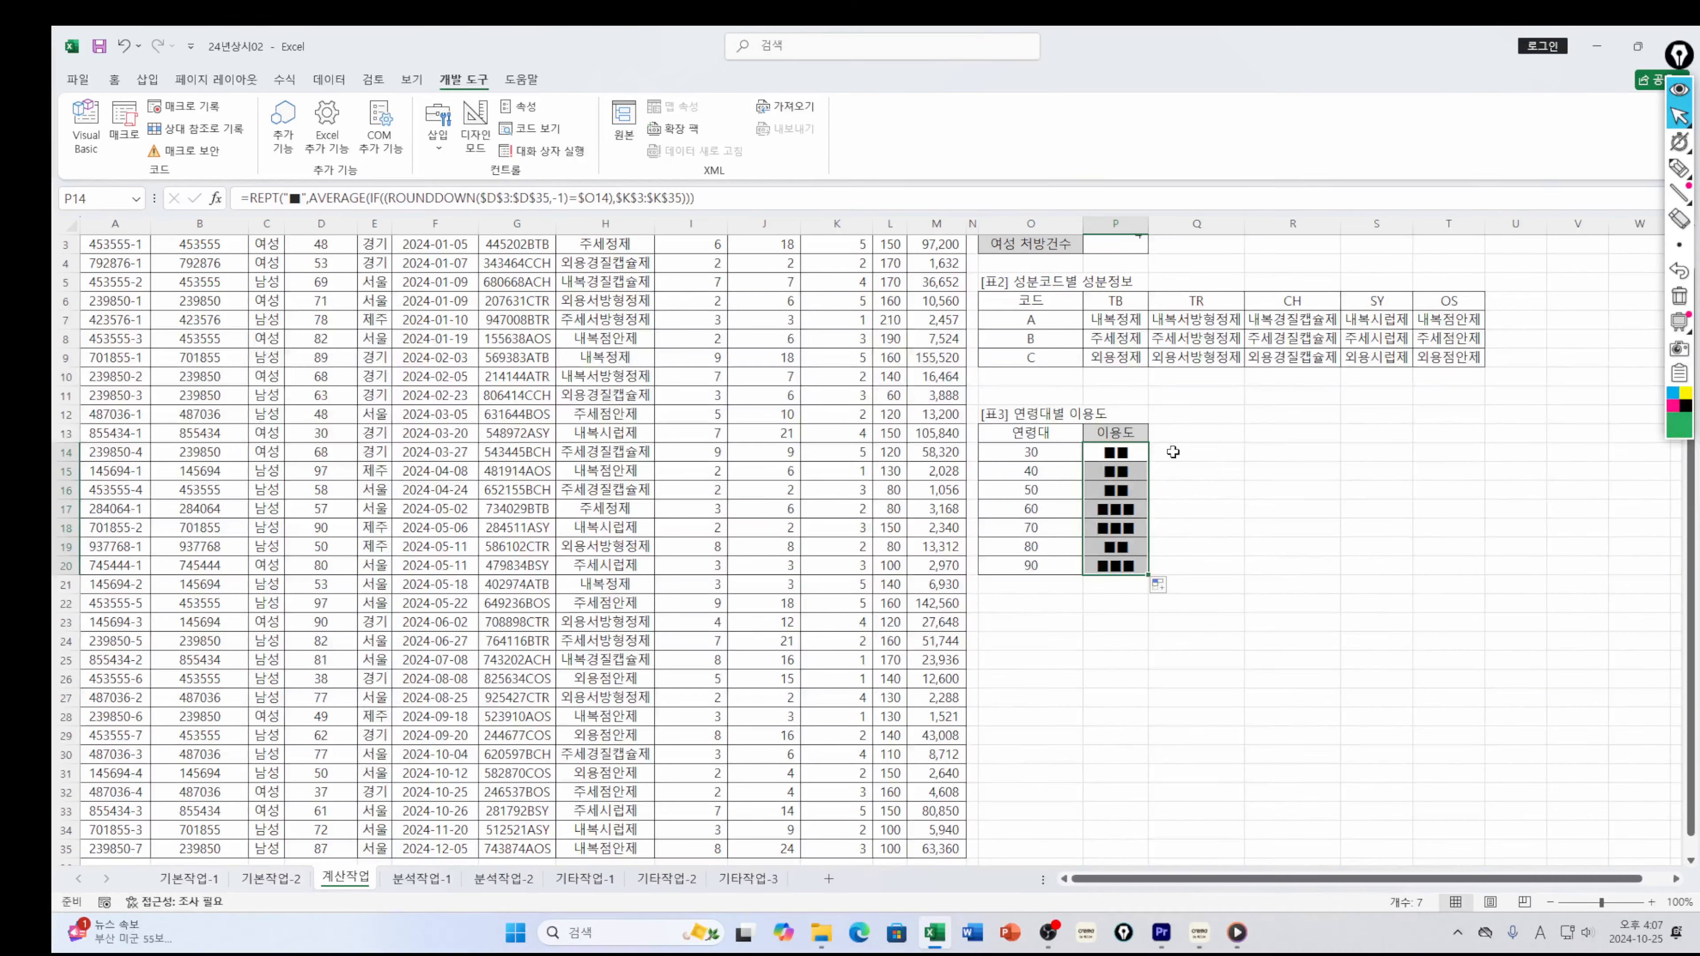
pyautogui.click(1108, 449)
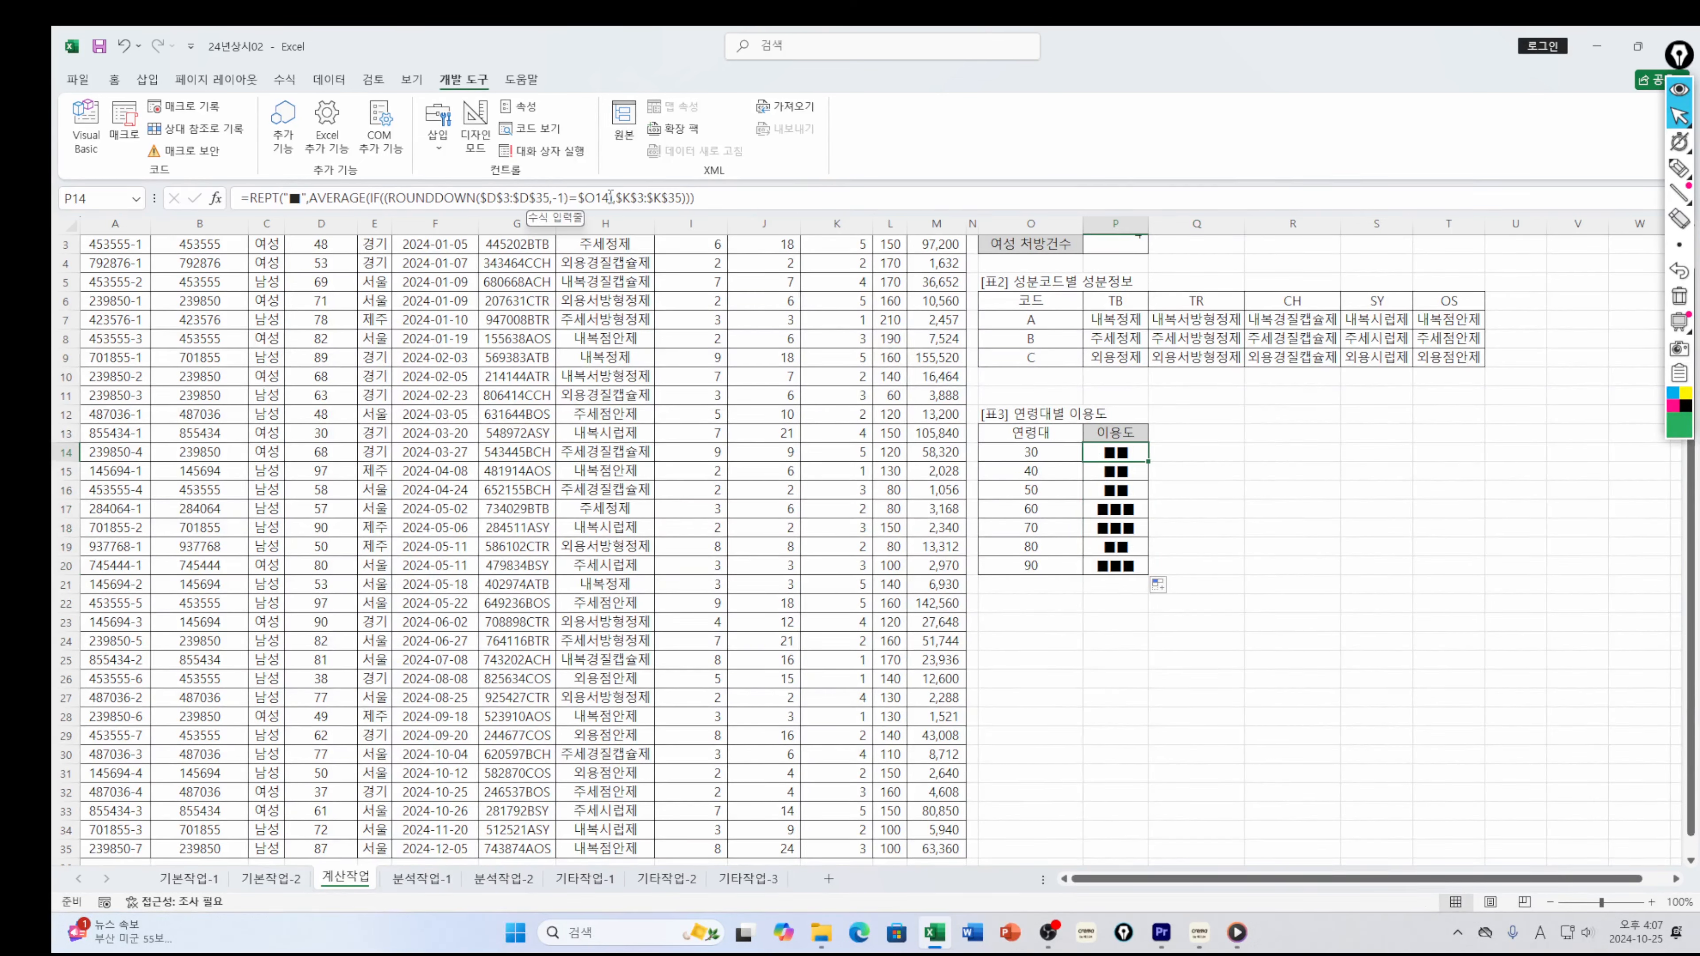
pyautogui.click(1193, 457)
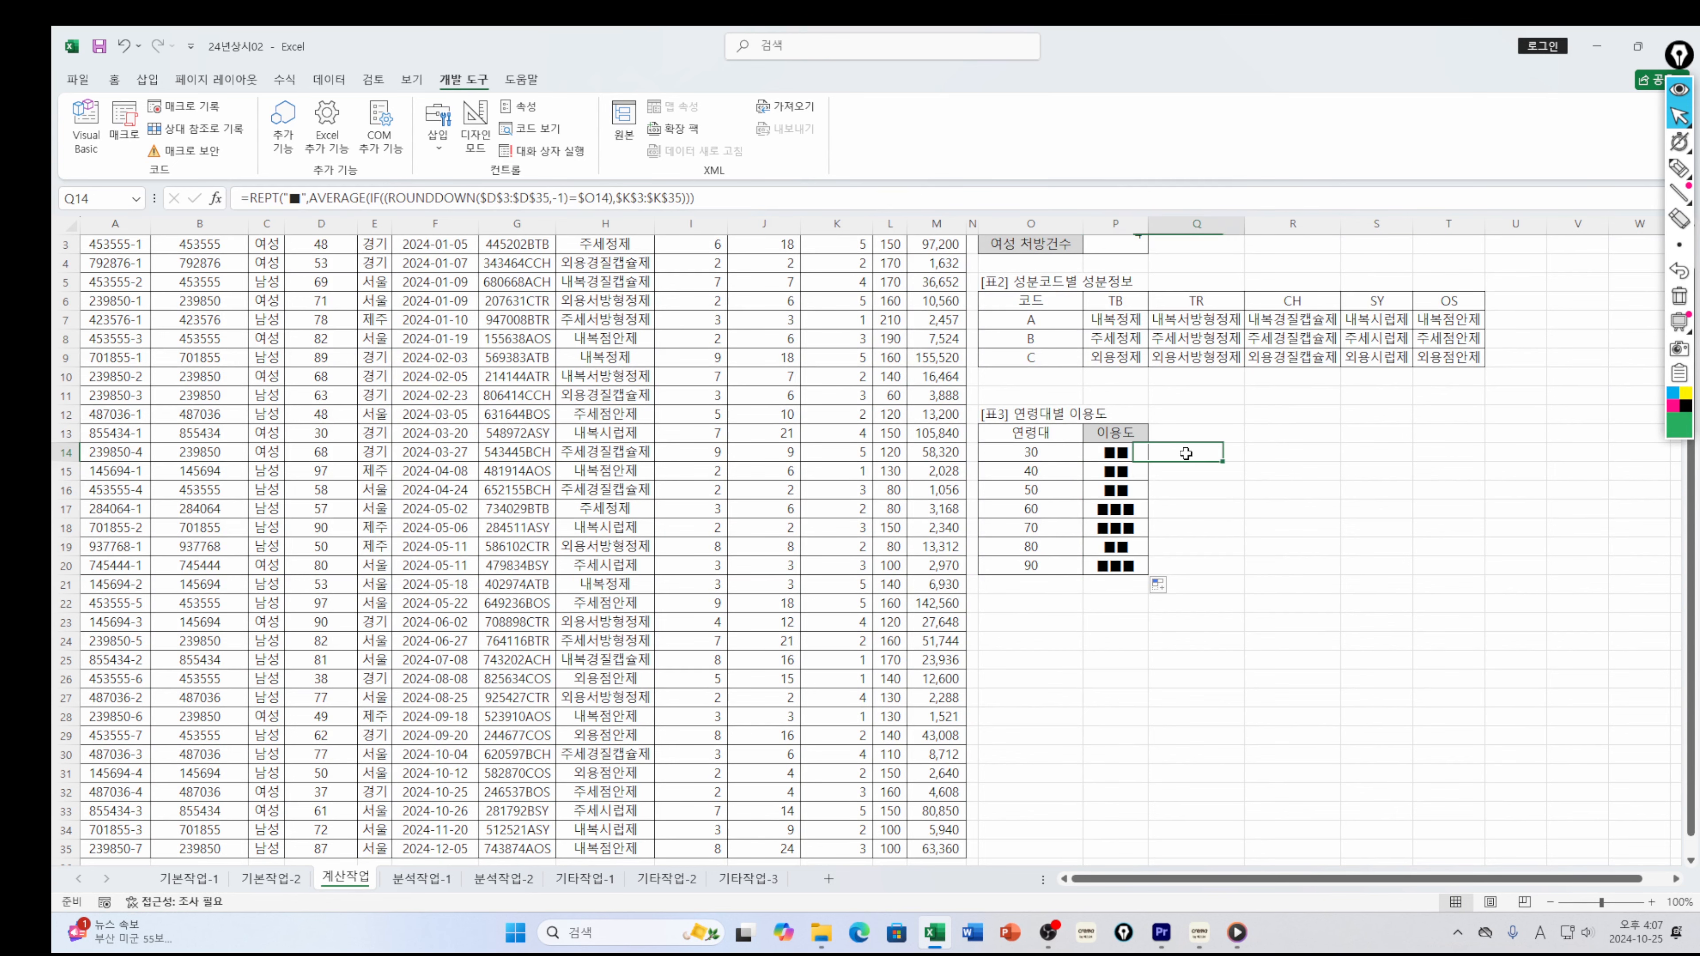
# Review the finished 처방번호, 첫 요양개시 월의 여성 처방건수, 성분정보 and 이용도 formulas across the 계산작업 sheet
pyautogui.scroll(1, 757, 590)
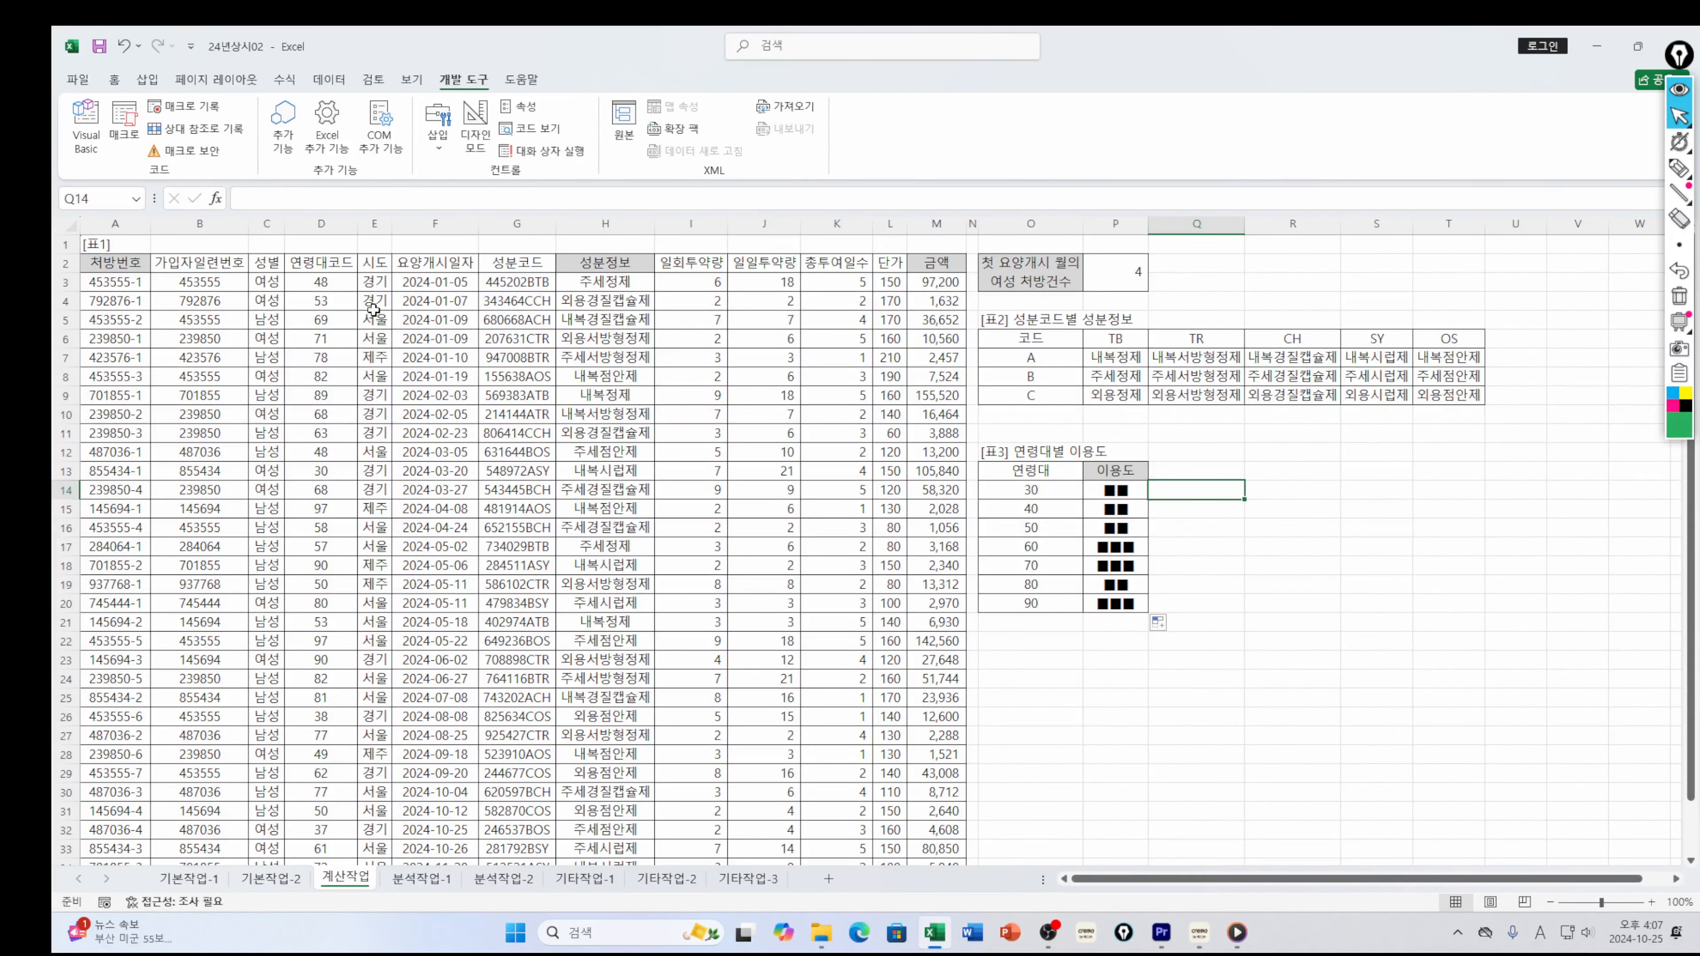
pyautogui.click(374, 286)
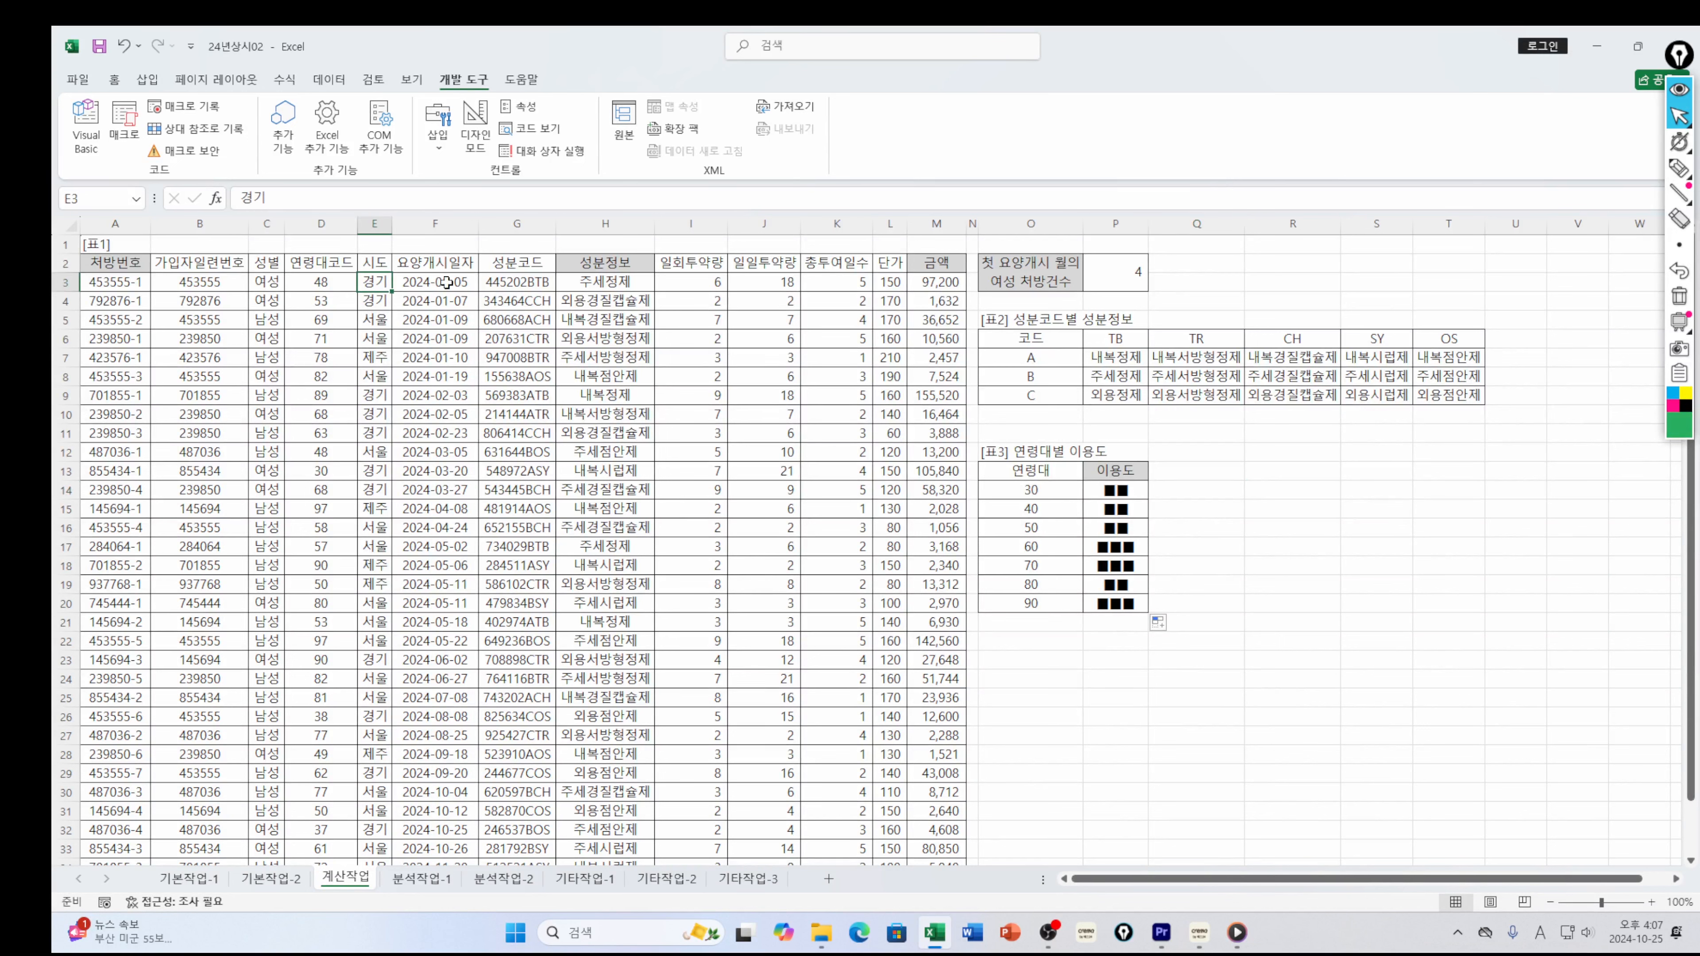
pyautogui.click(115, 287)
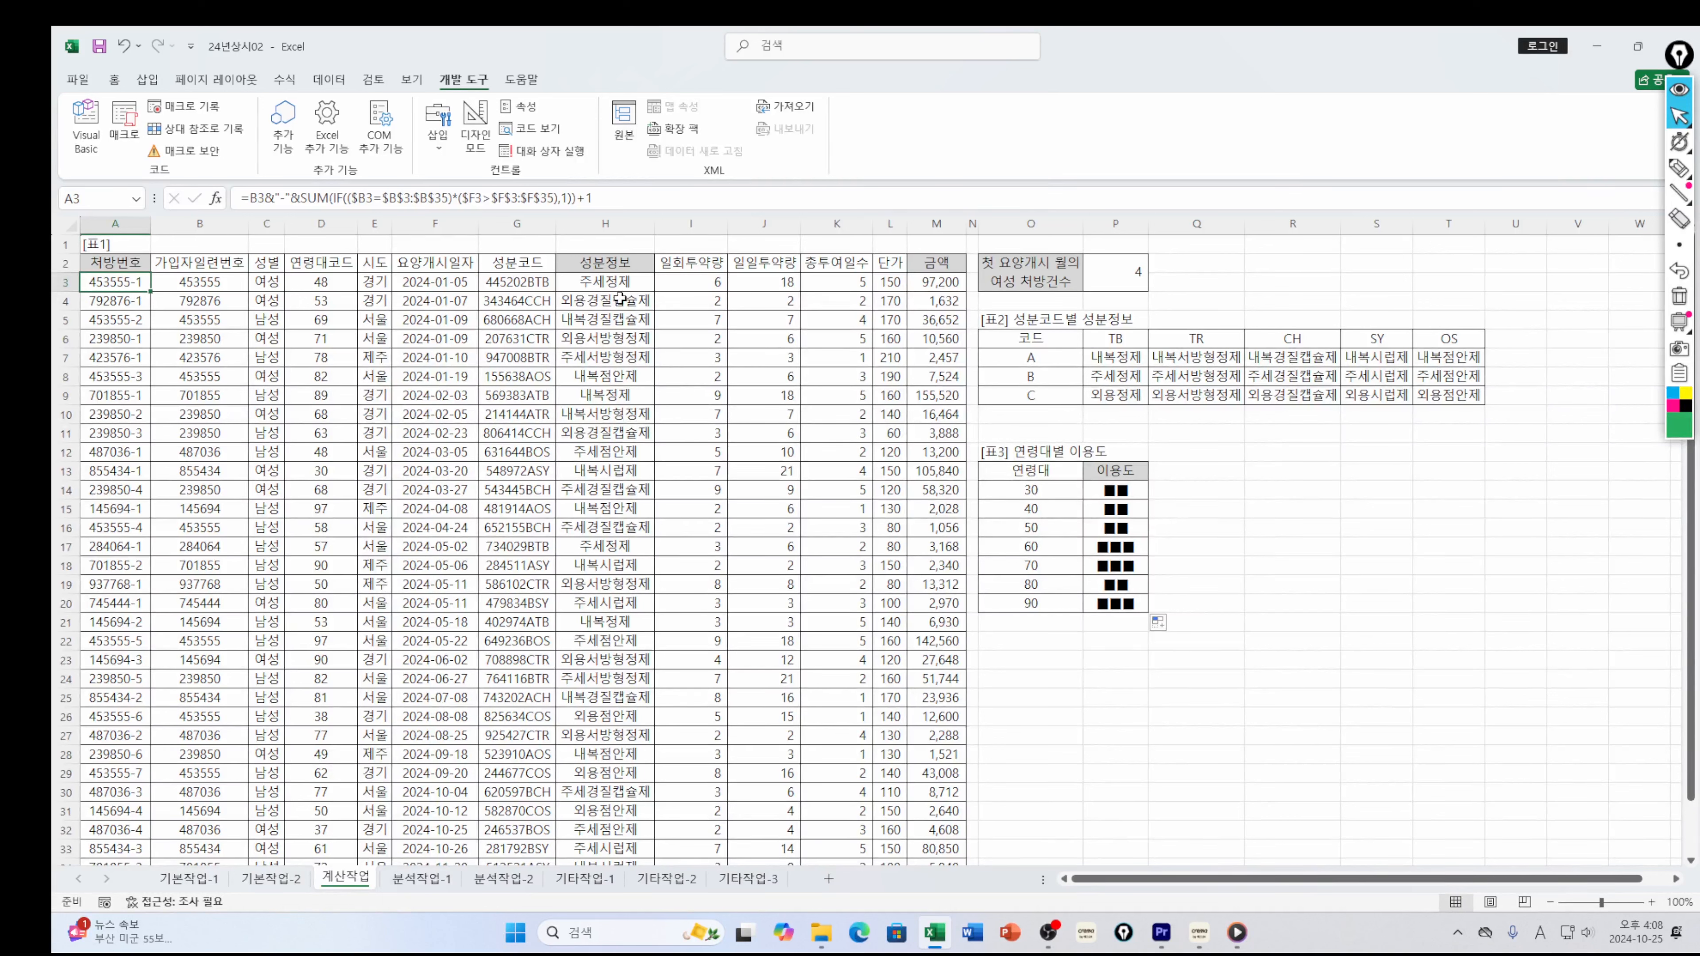
pyautogui.click(1120, 276)
pyautogui.click(598, 292)
pyautogui.click(600, 355)
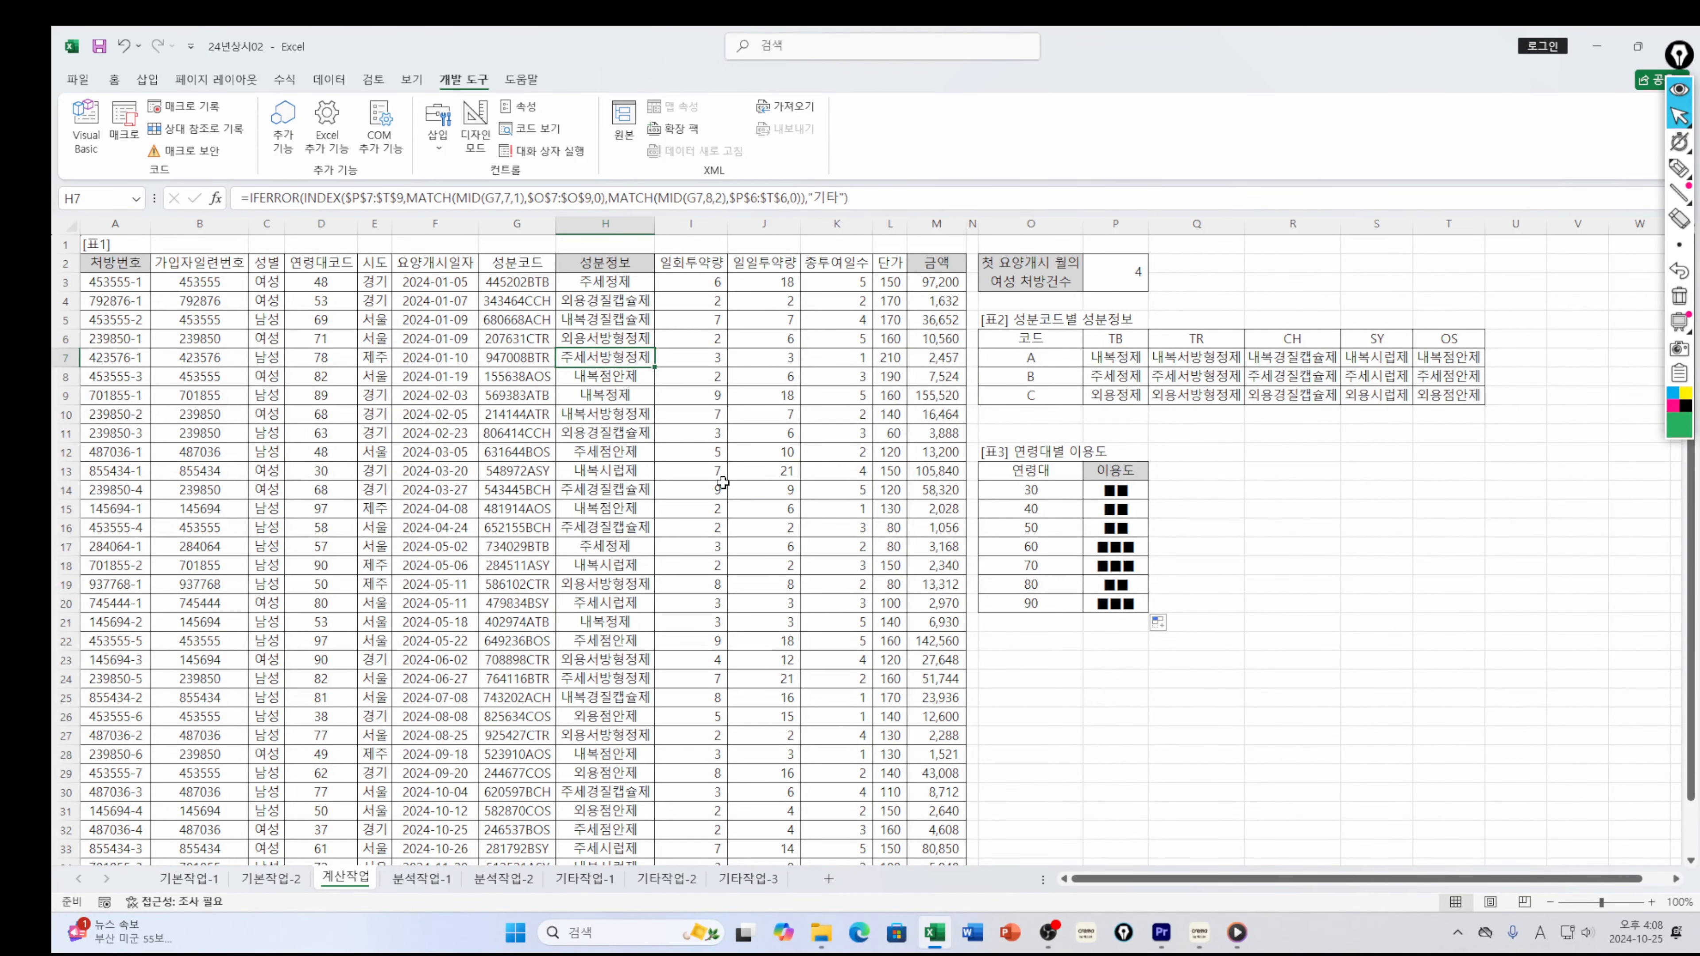
pyautogui.scroll(-1, 714, 487)
pyautogui.scroll(-3, 714, 487)
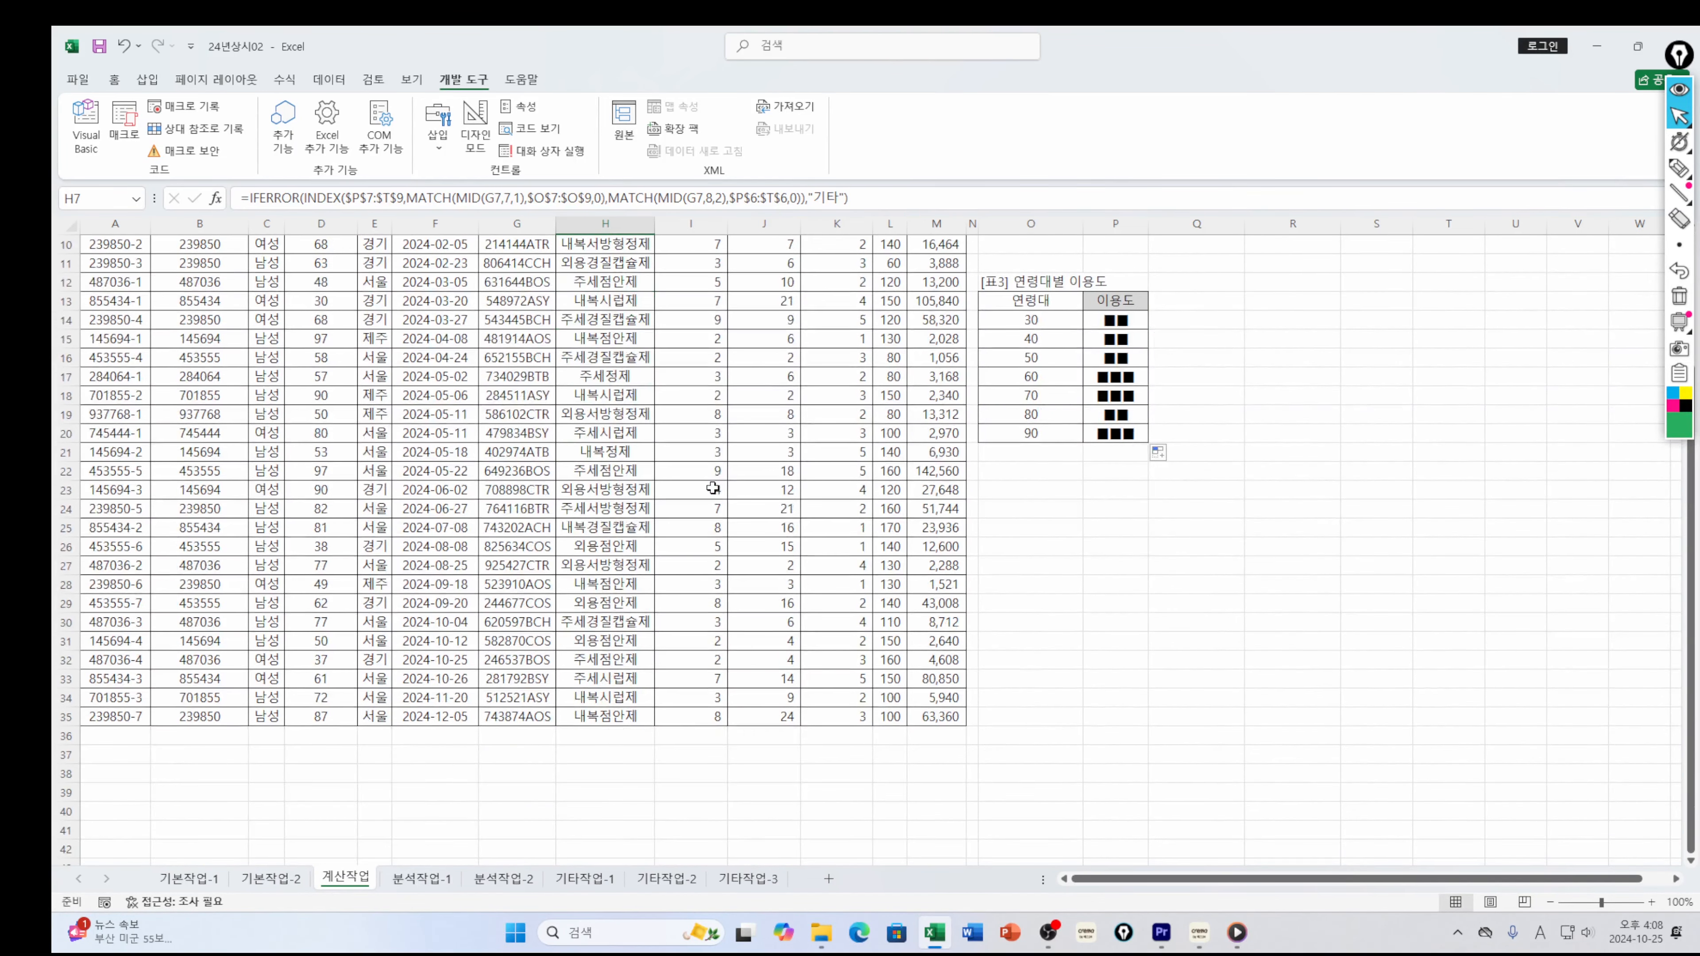
pyautogui.scroll(3, 715, 487)
pyautogui.click(1015, 583)
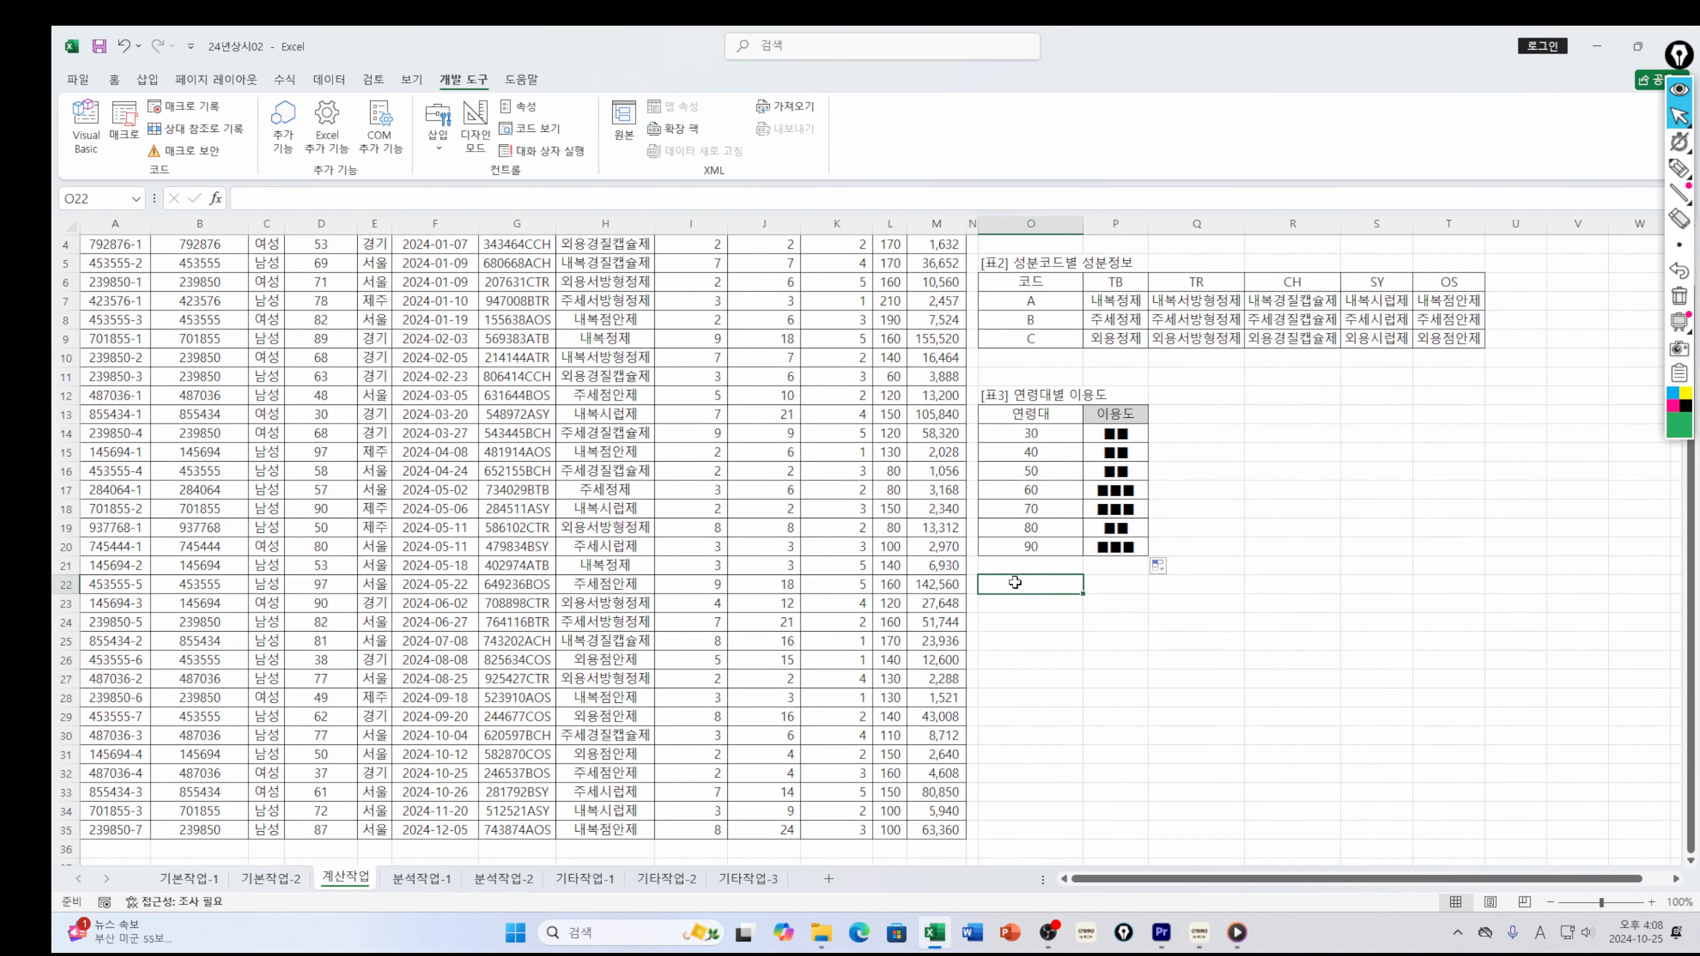